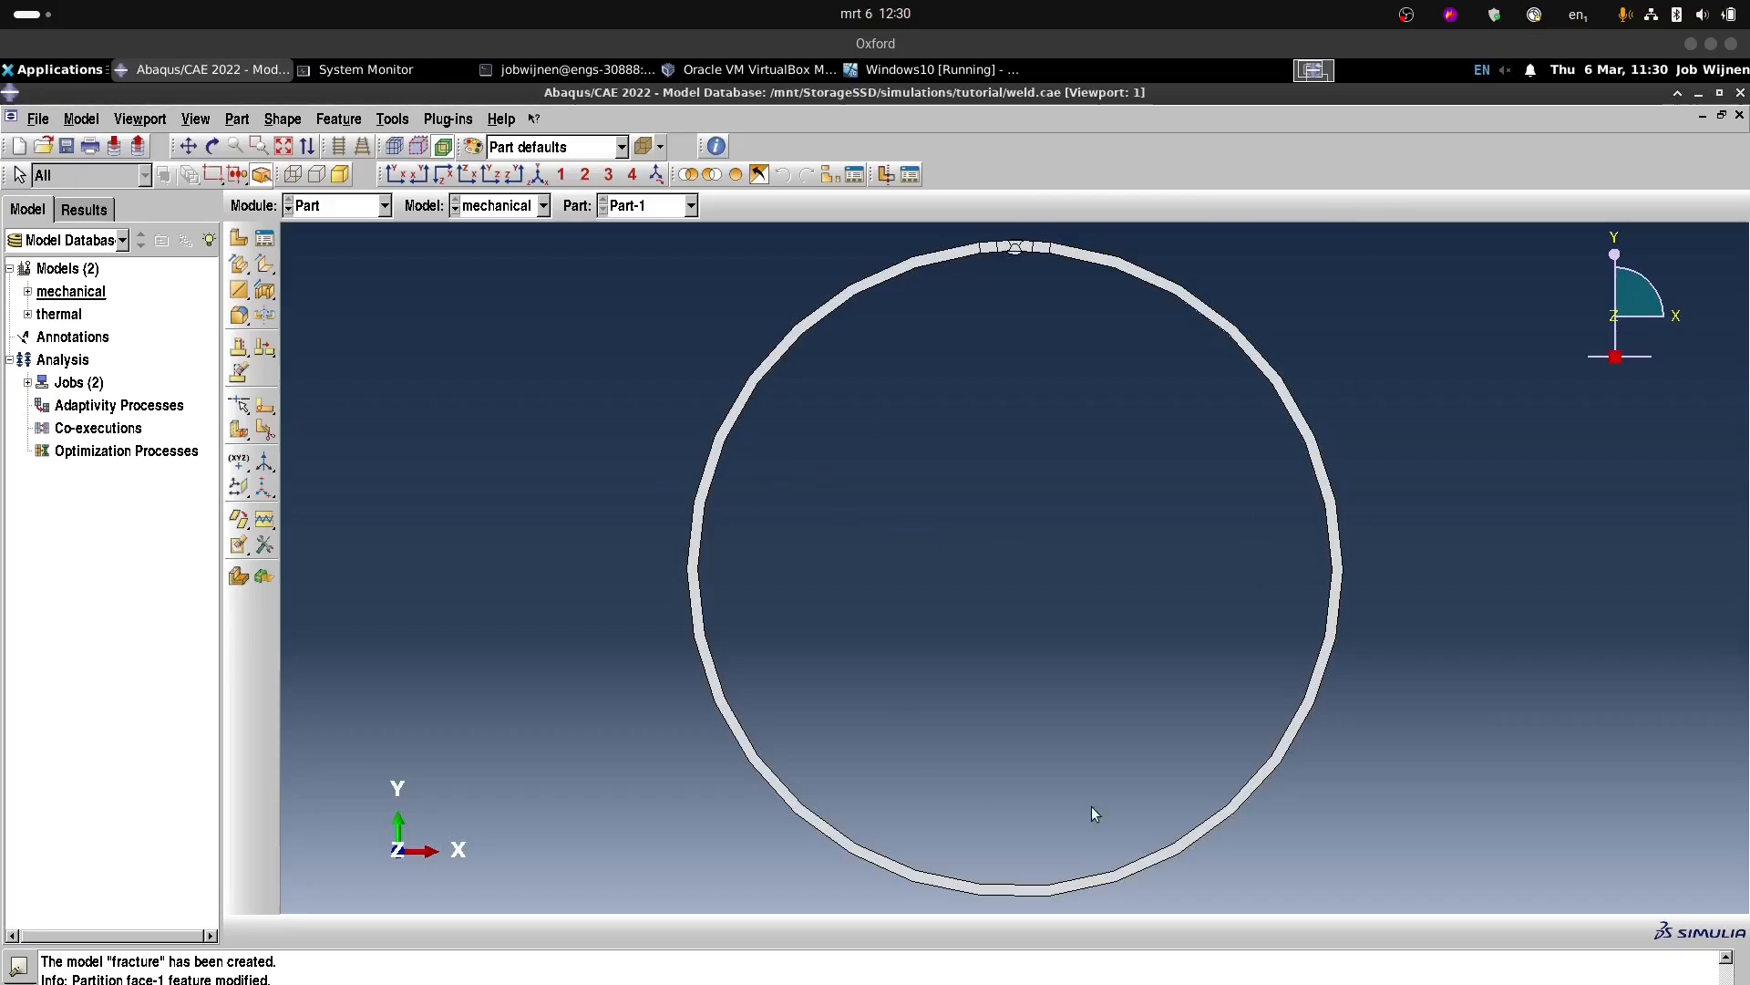
# Copy the mechanical model to a new model called fracture.
pyautogui.rightClick(80, 298)
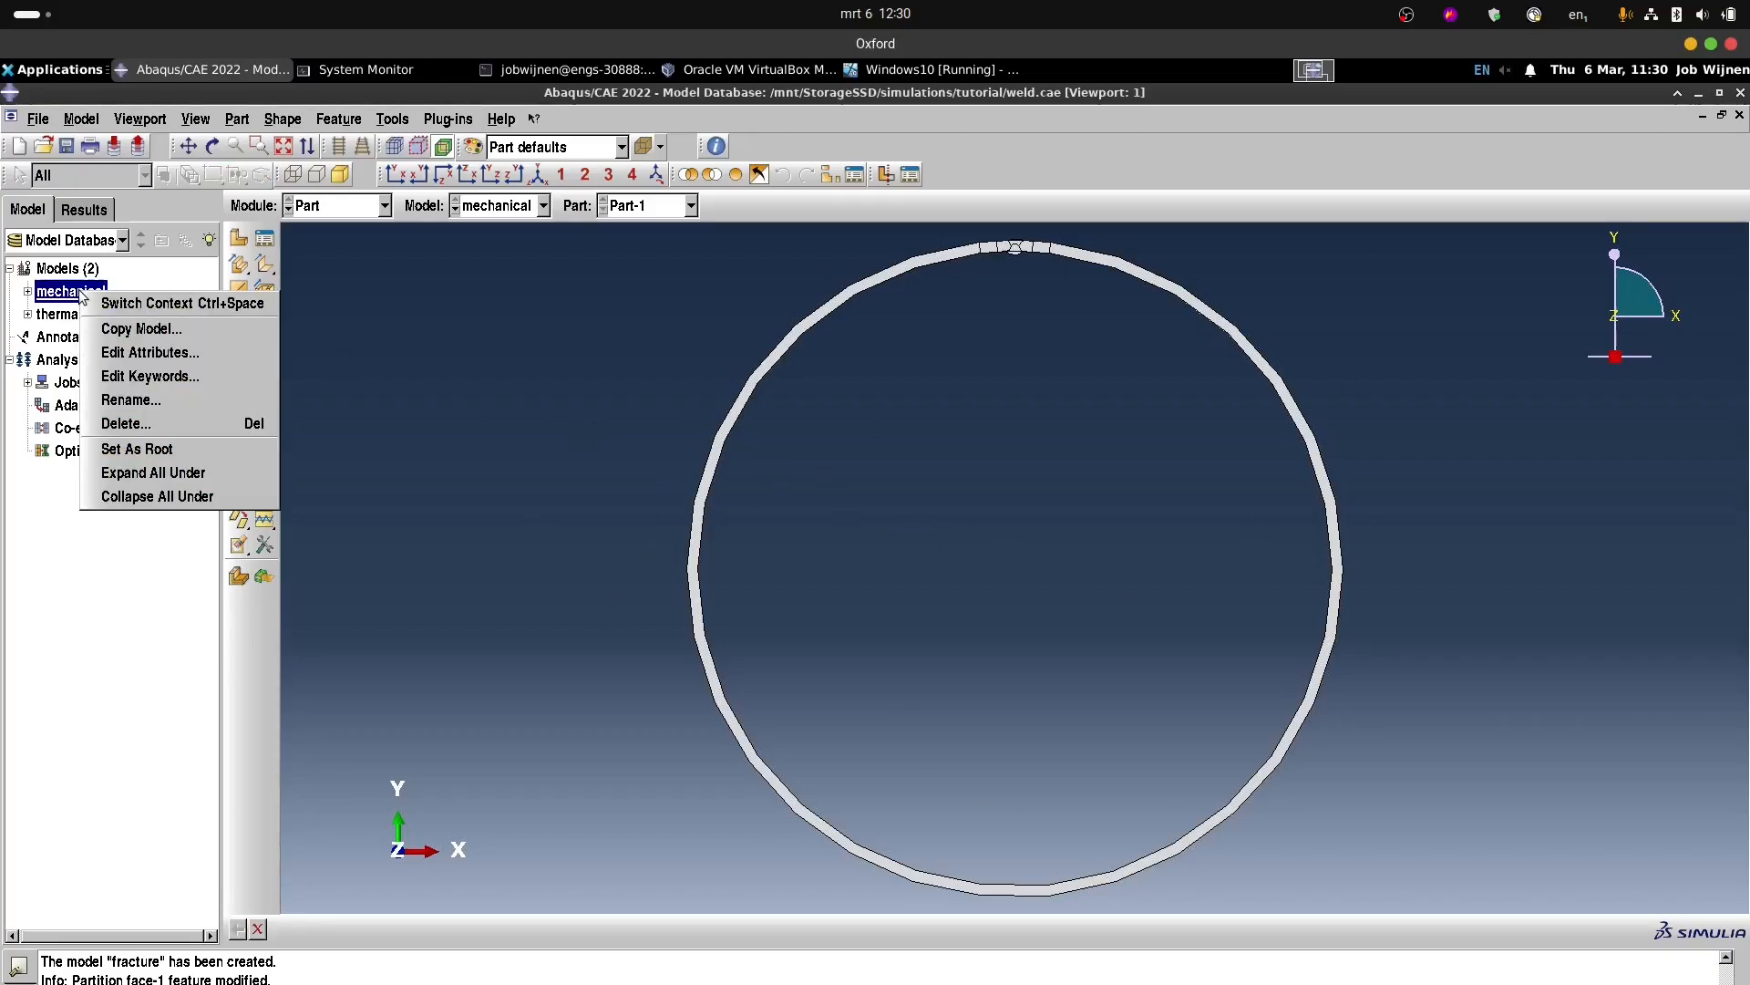
pyautogui.click(157, 327)
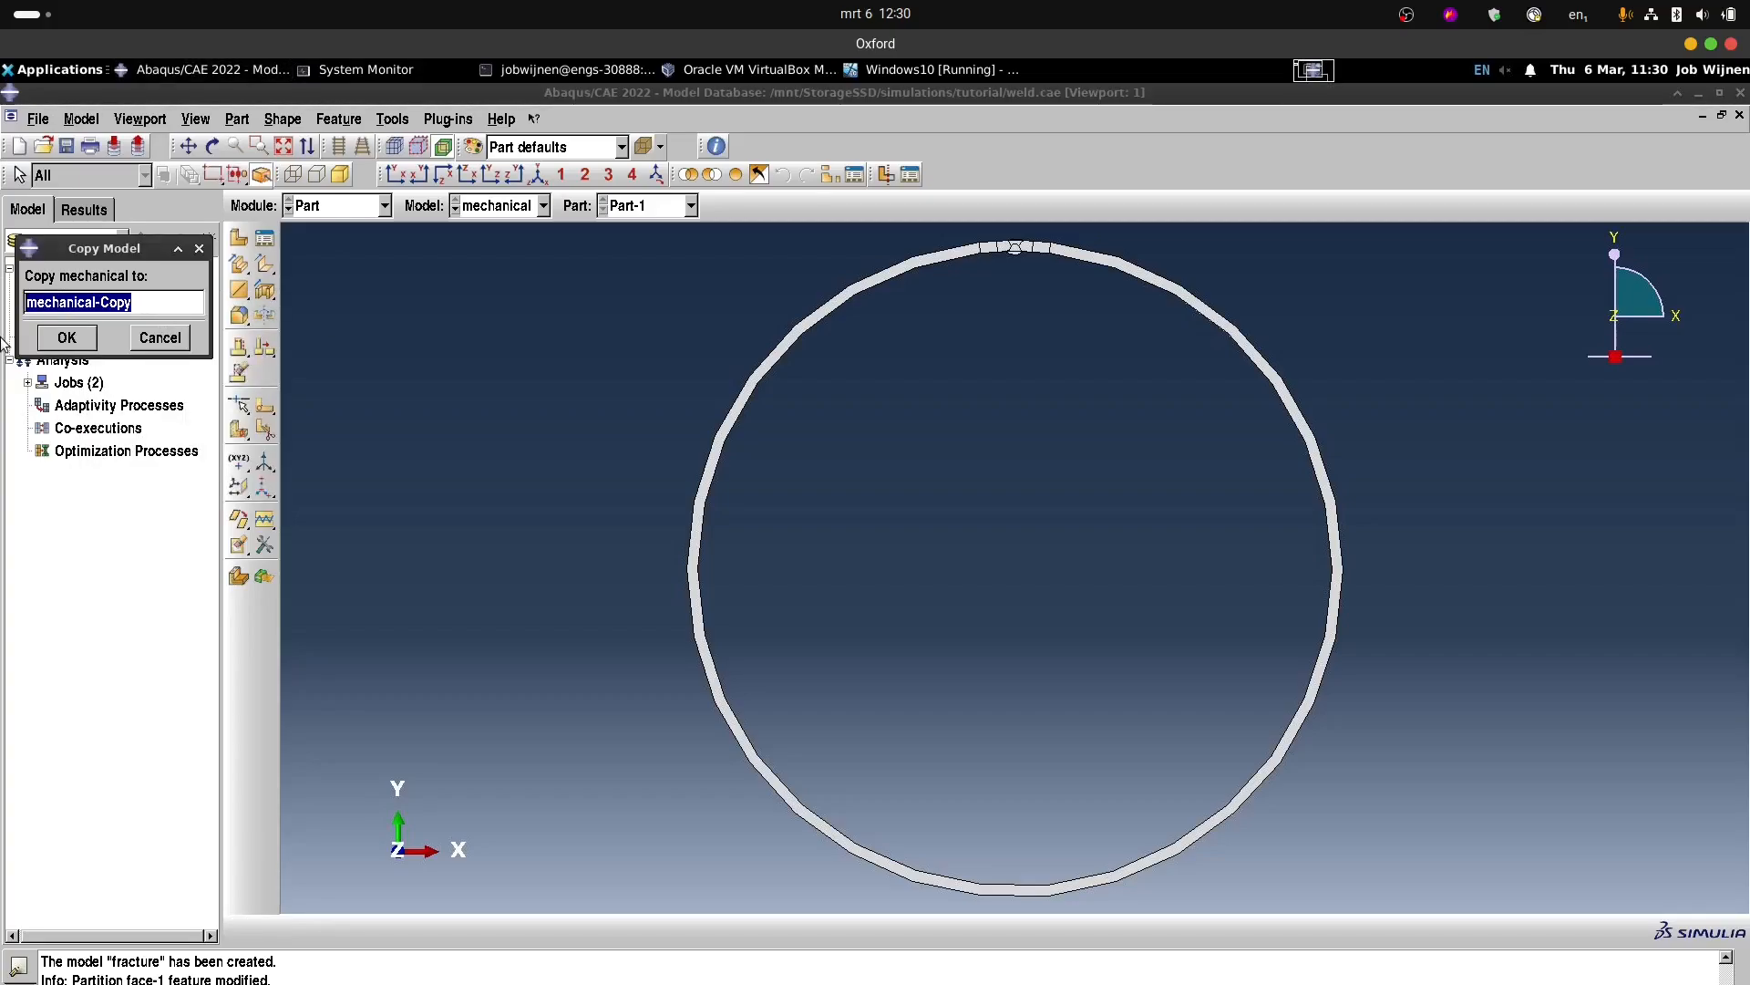
pyautogui.write('fractur')
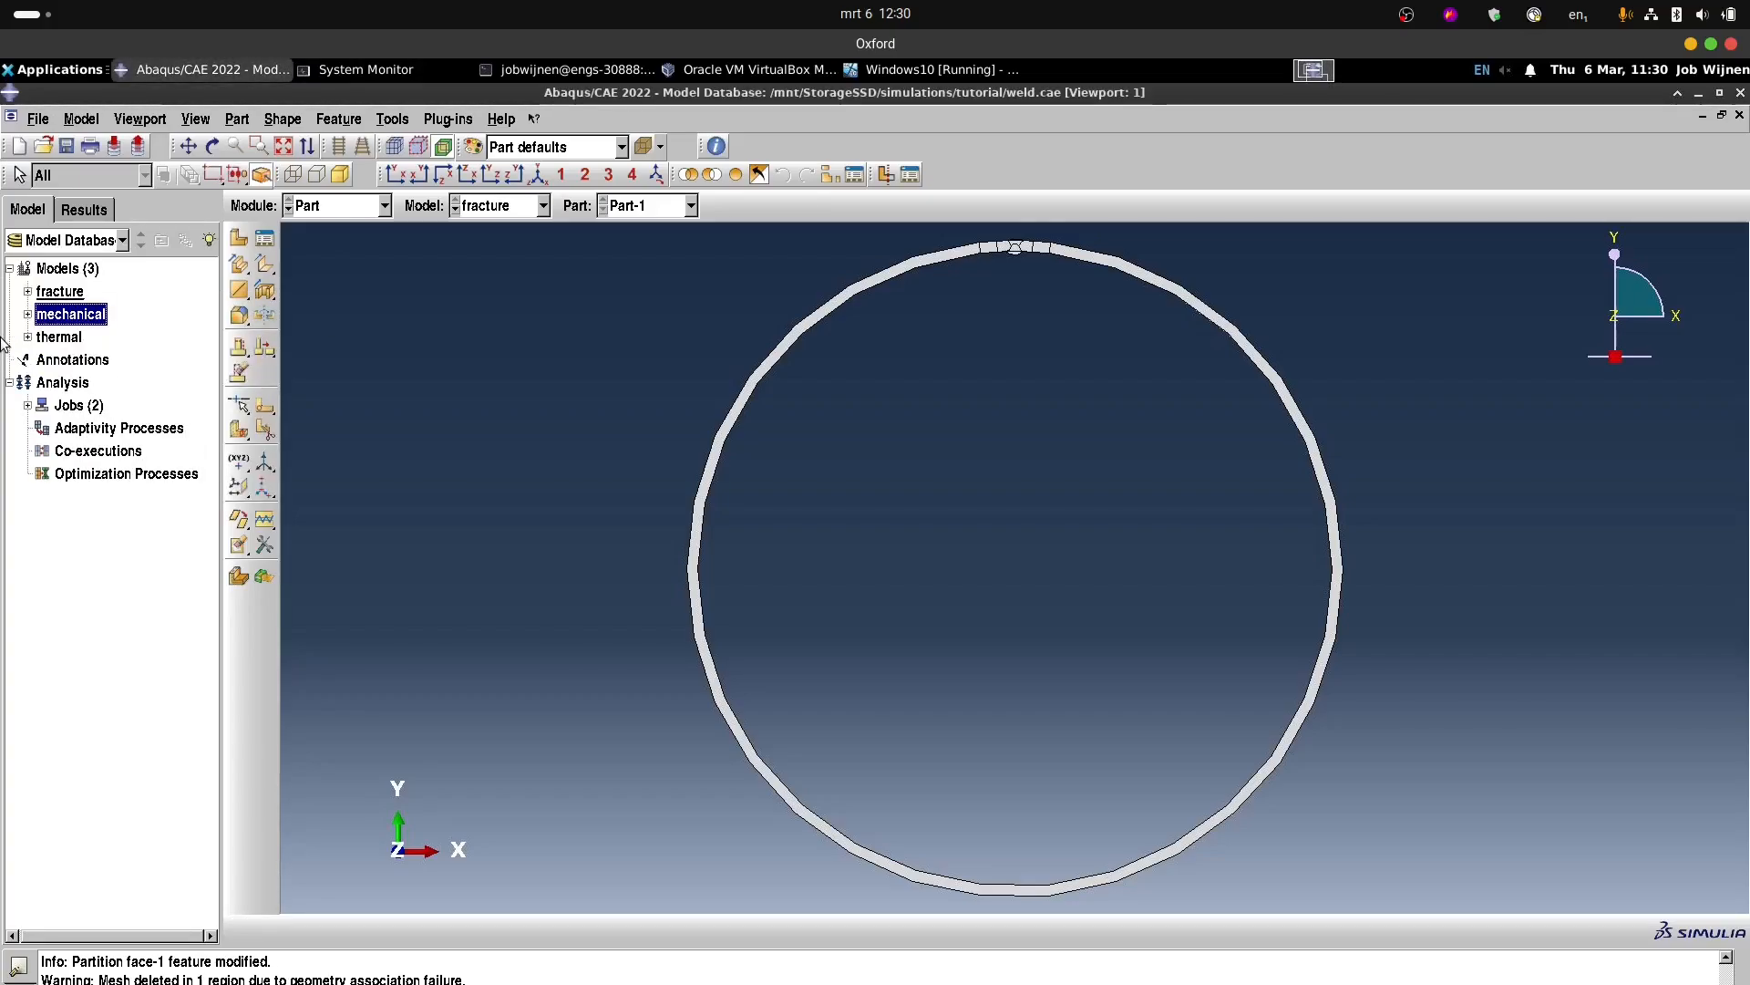
# Open the section sketch of the Partition face-1 feature on the fracture model's Part-1 for editing.
pyautogui.click(27, 291)
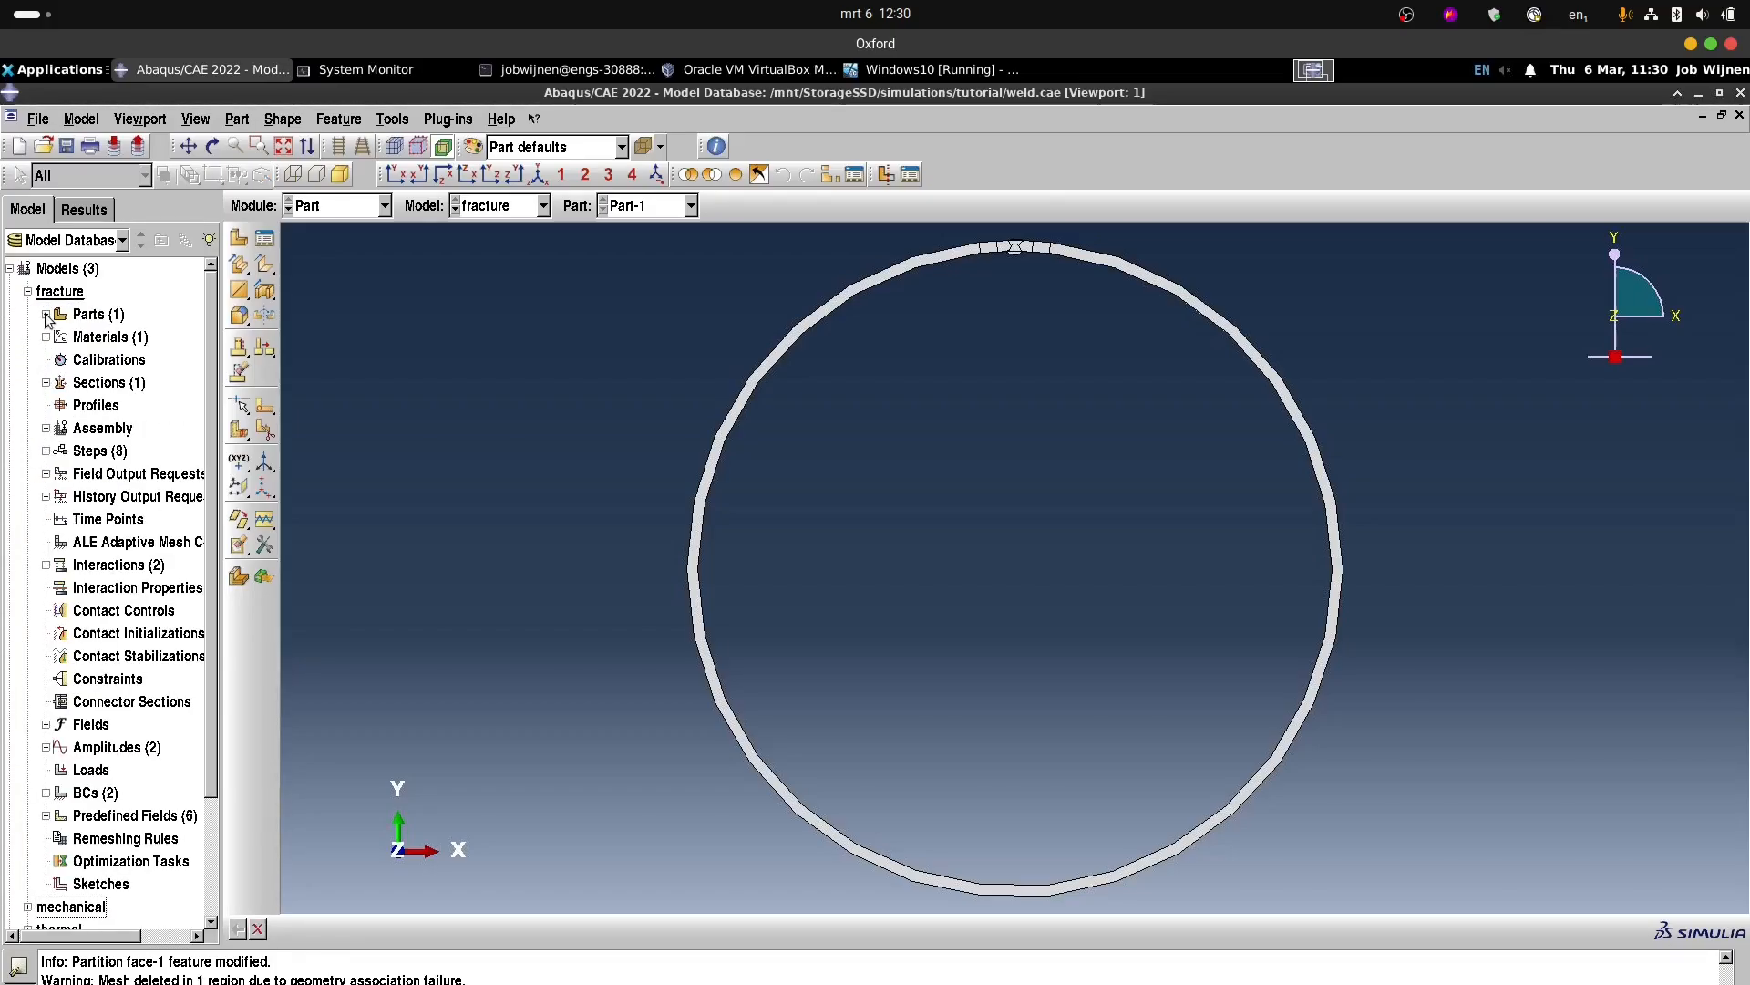
pyautogui.click(45, 315)
pyautogui.click(63, 337)
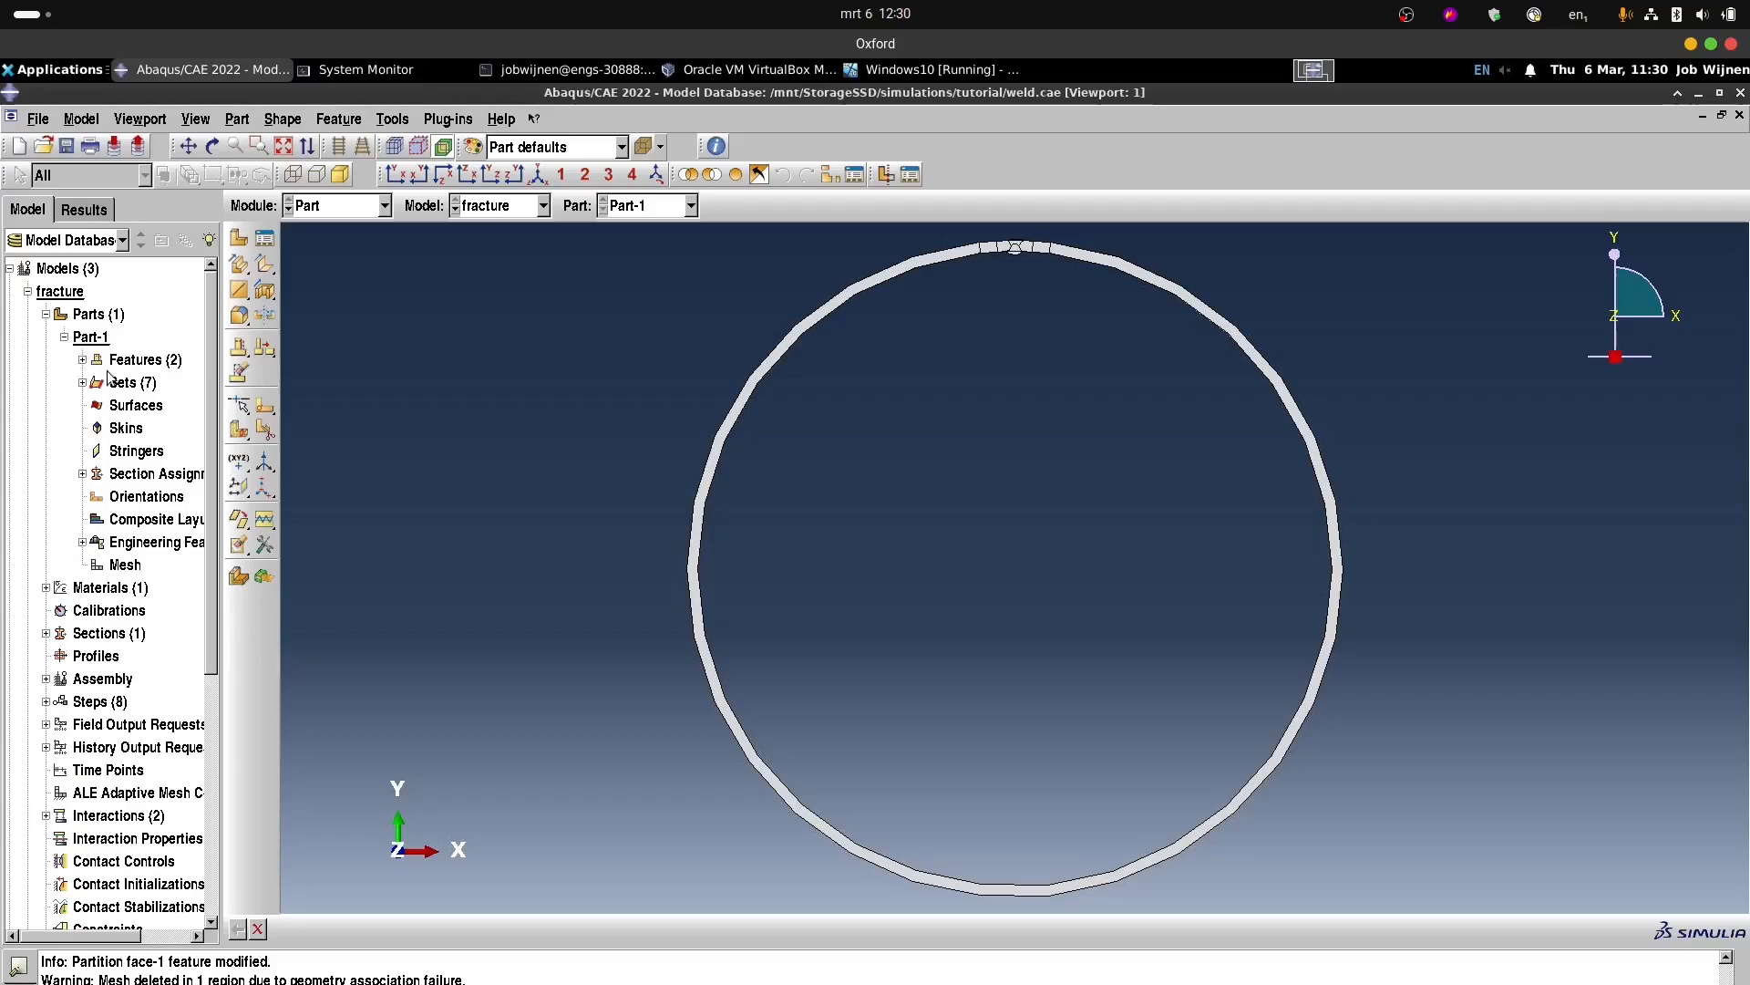
pyautogui.click(83, 360)
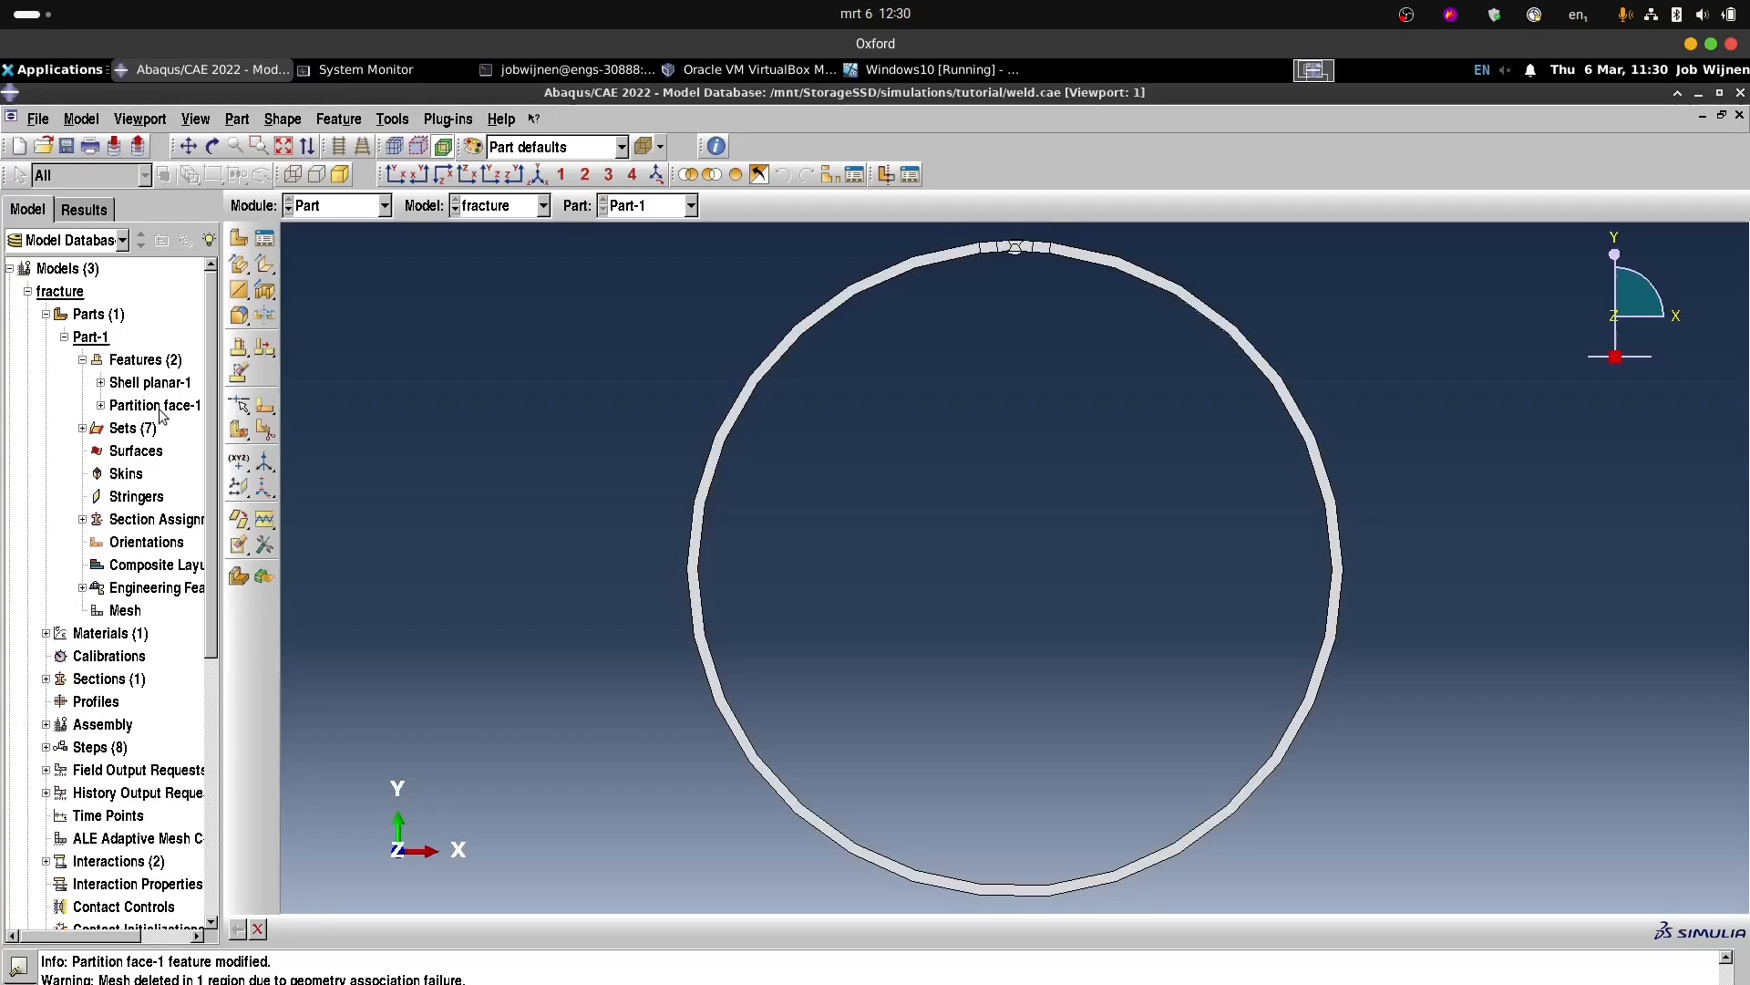
pyautogui.click(163, 411)
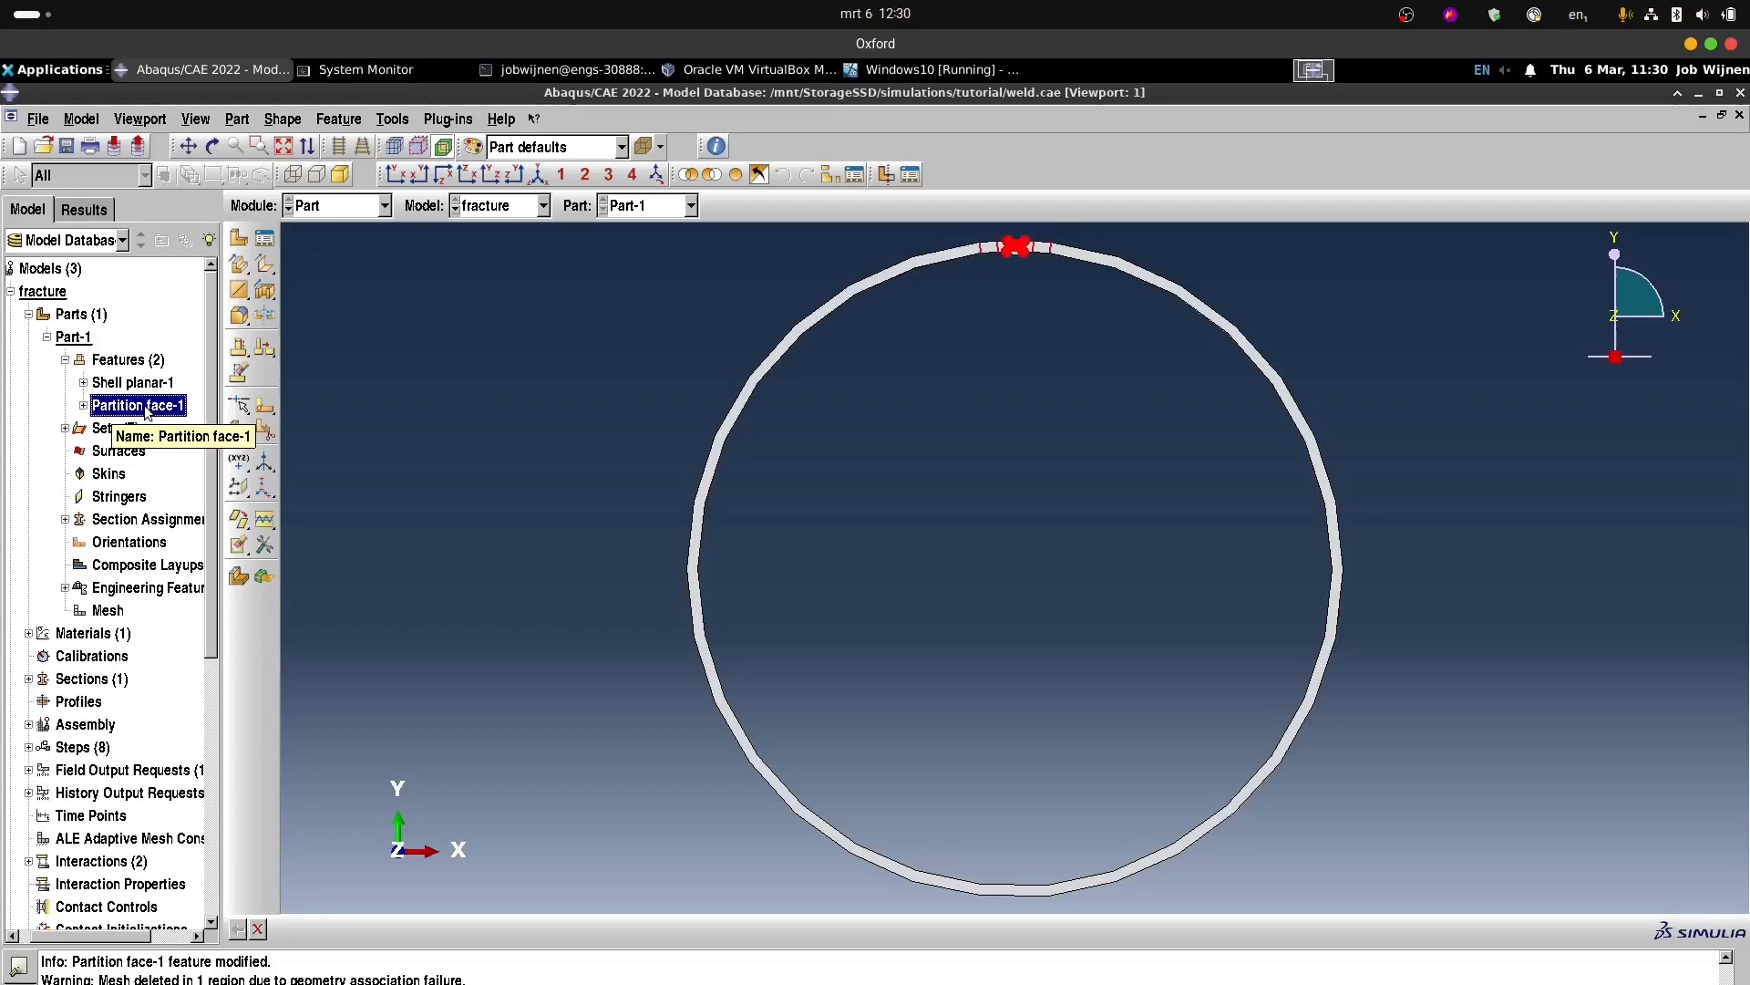
pyautogui.doubleClick(146, 410)
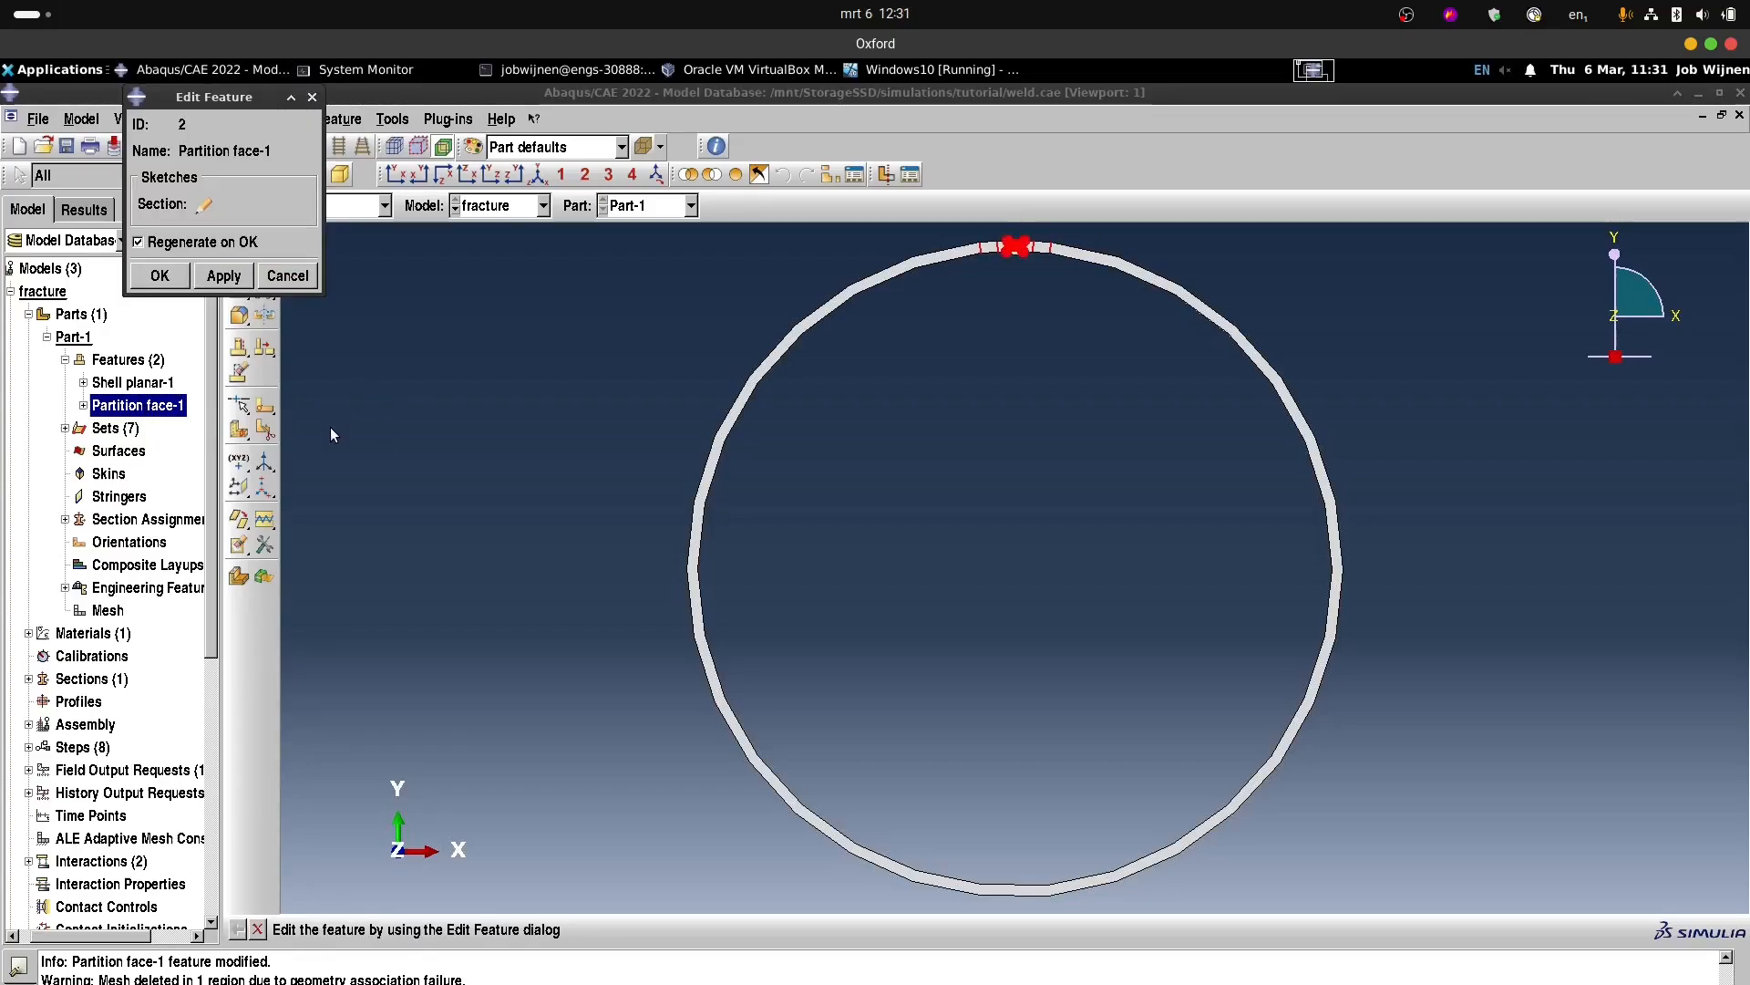
pyautogui.click(203, 204)
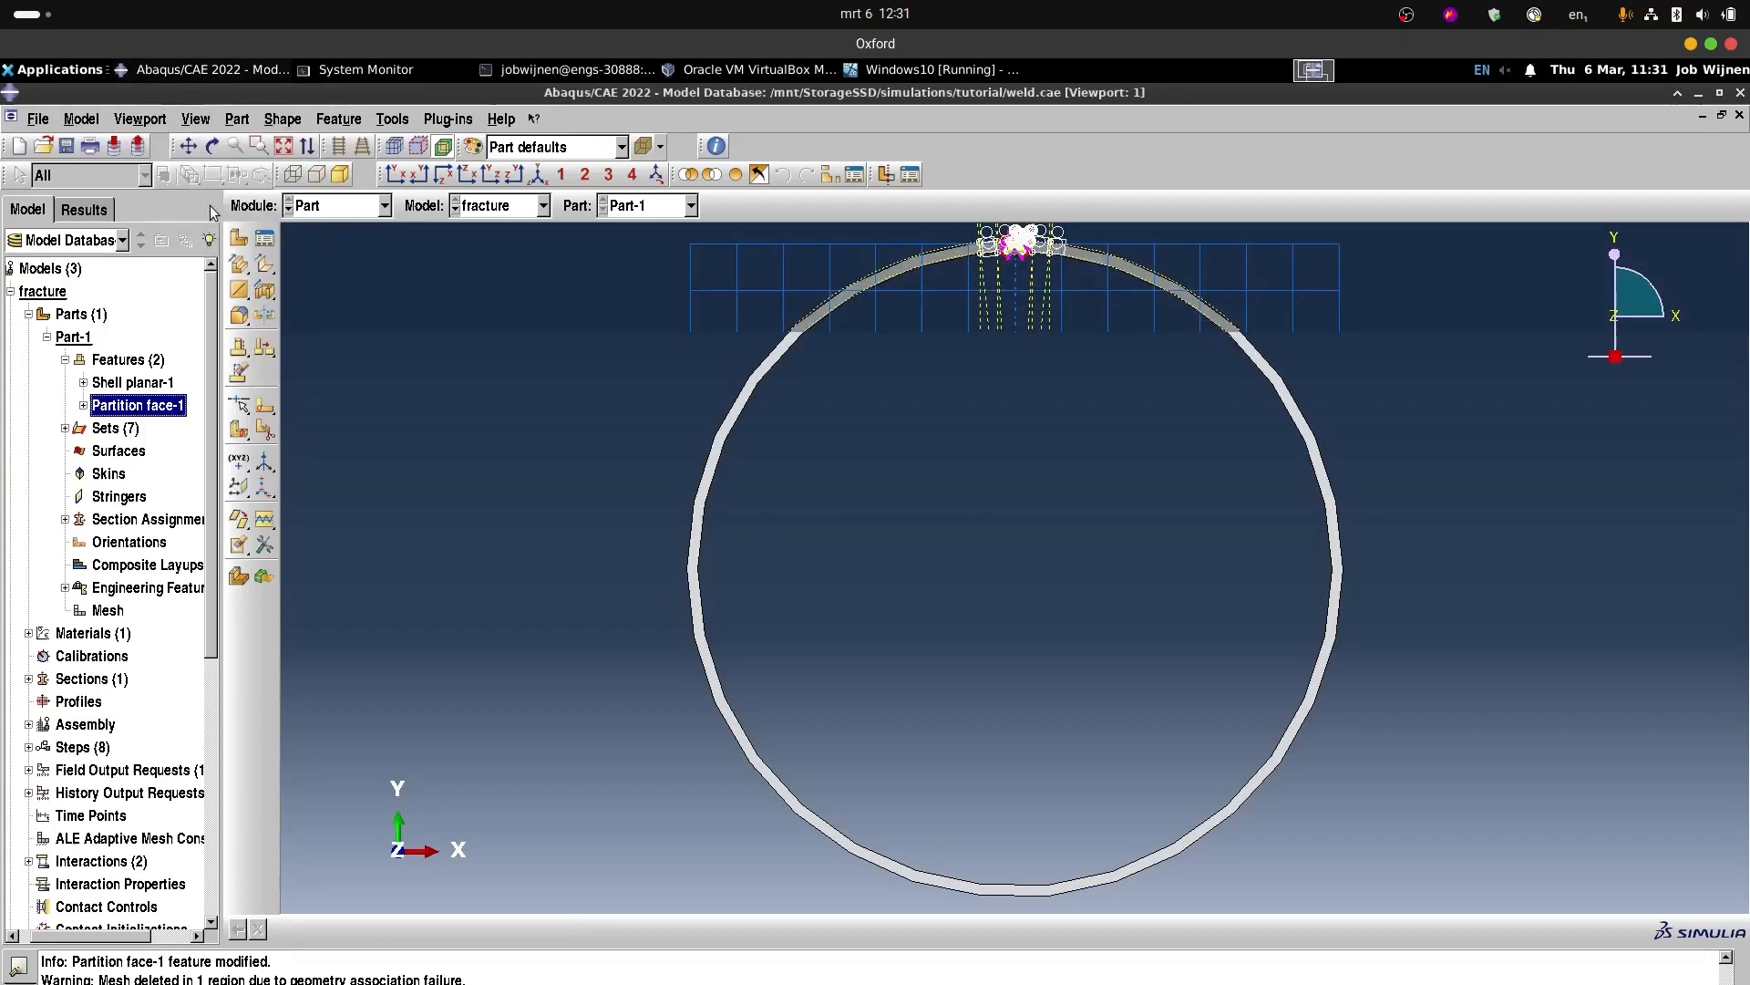
# Sketch a short slanted line in the base material on the negative-X side of the weld, roughly following the lower weld's boundary.
pyautogui.click(561, 175)
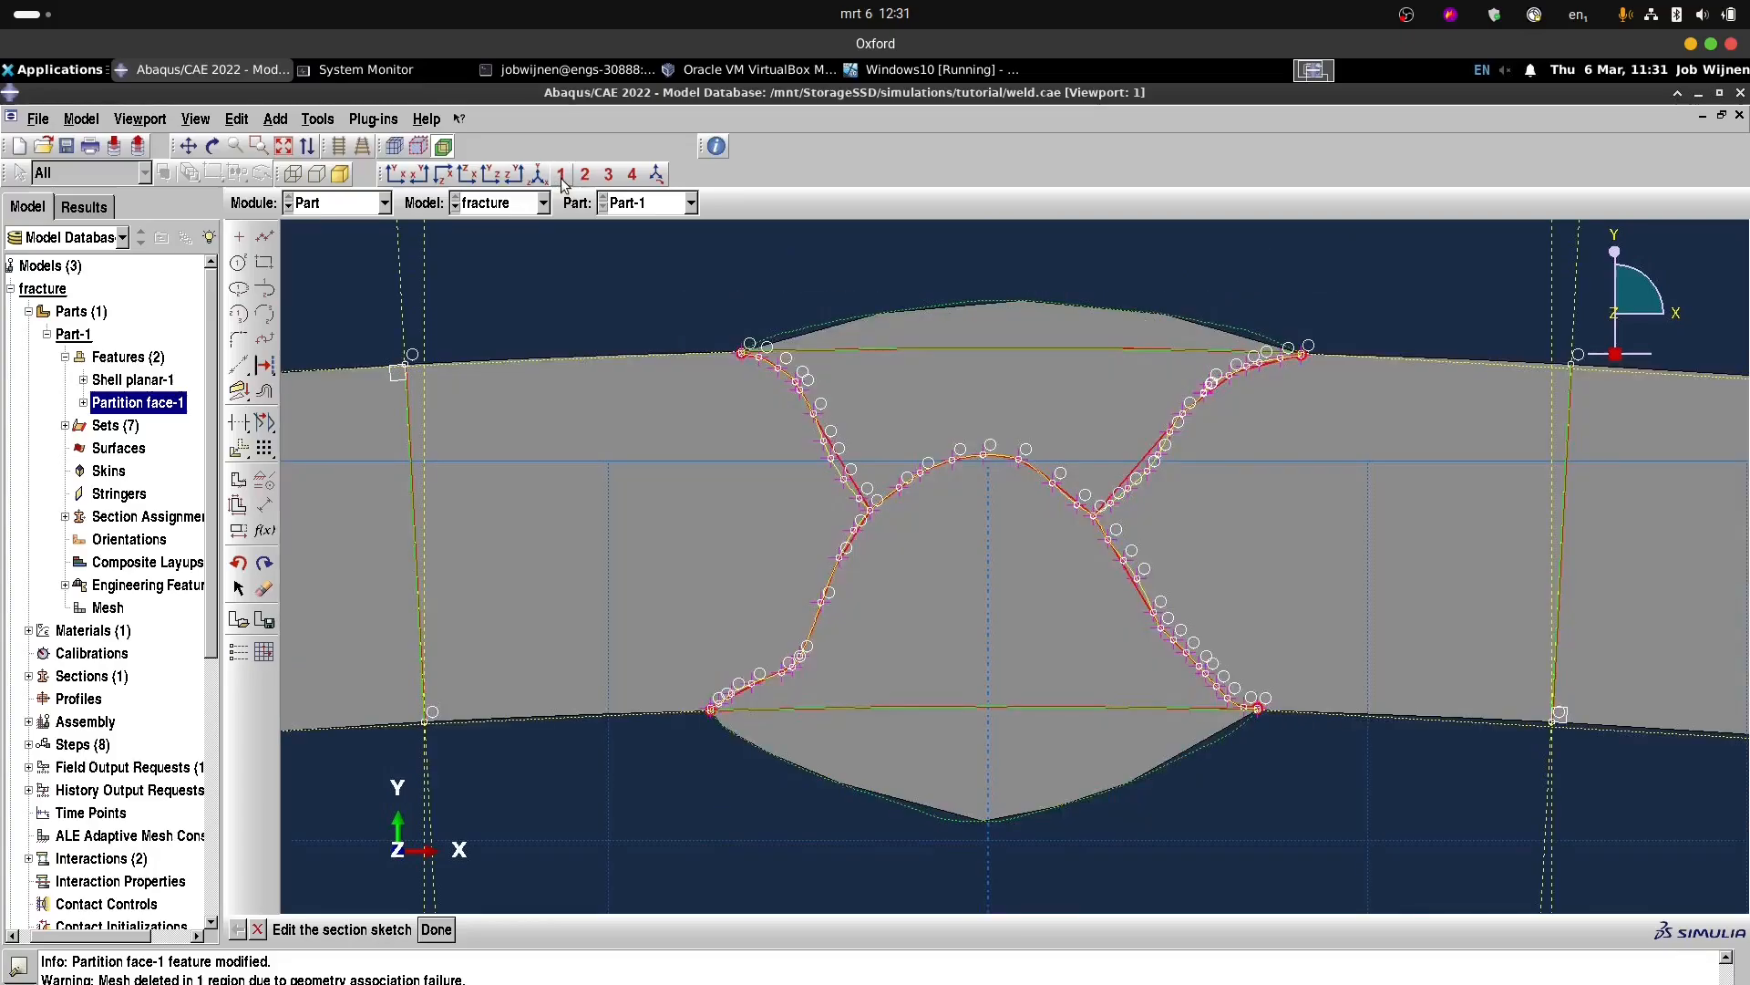
pyautogui.click(584, 174)
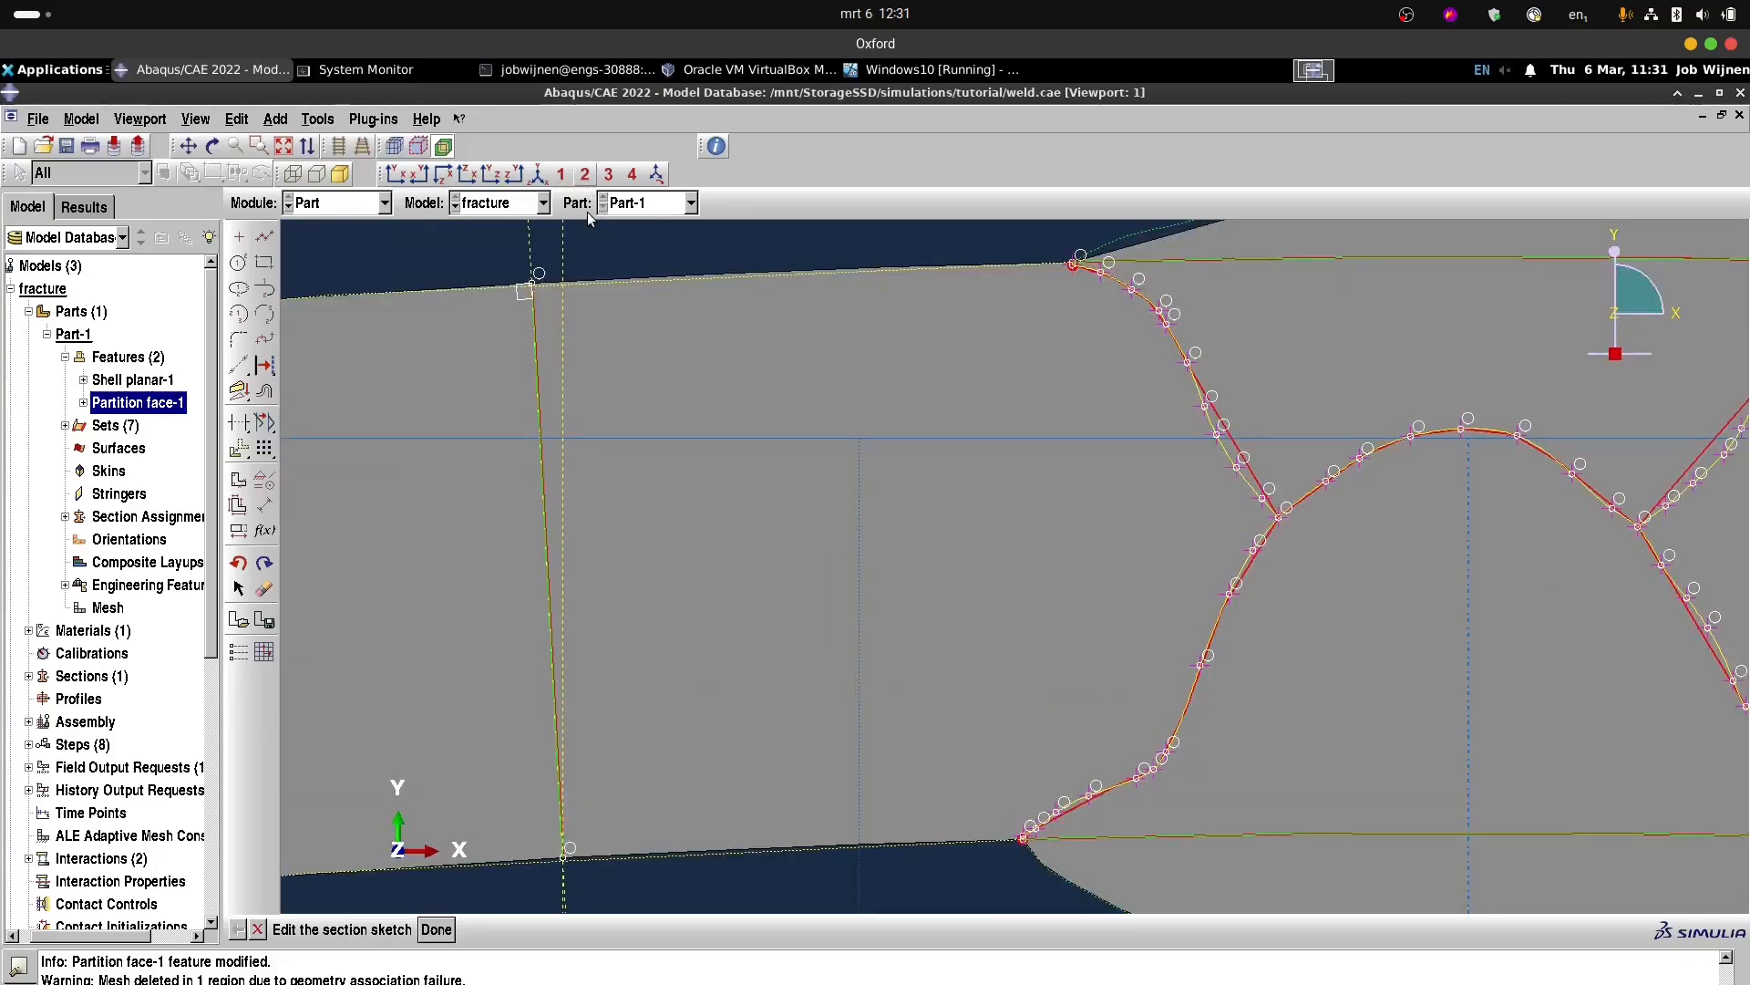
pyautogui.click(265, 237)
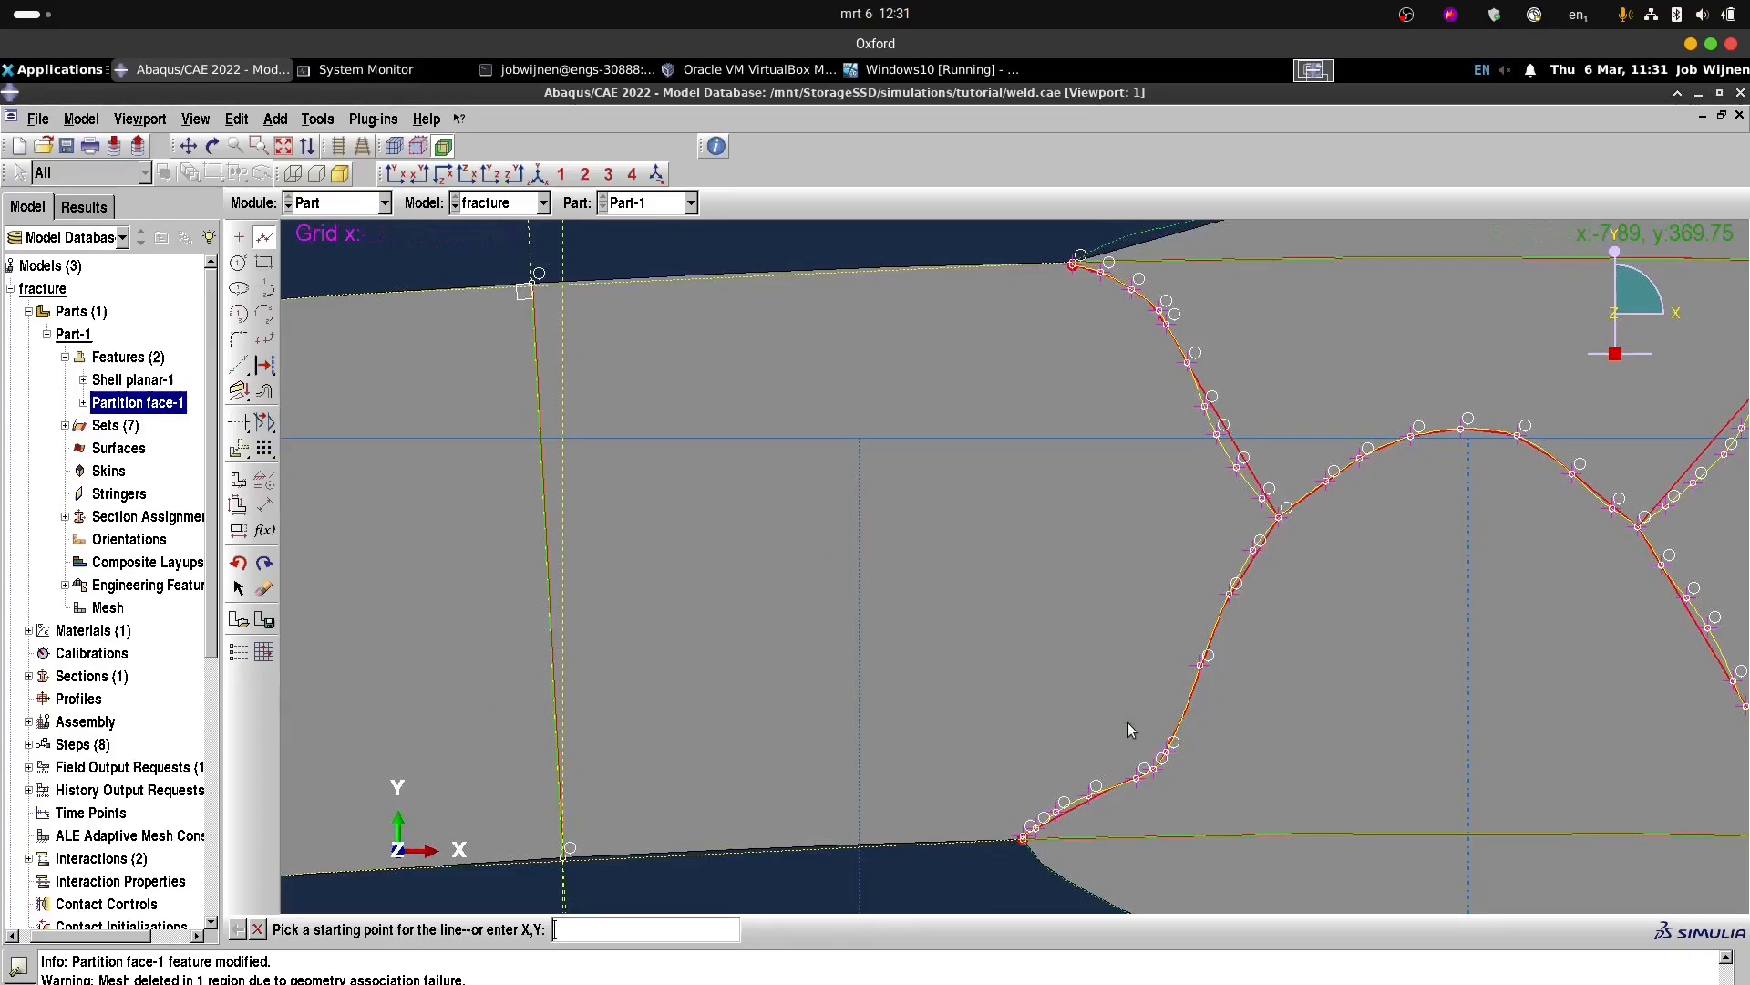
pyautogui.press('Escape')
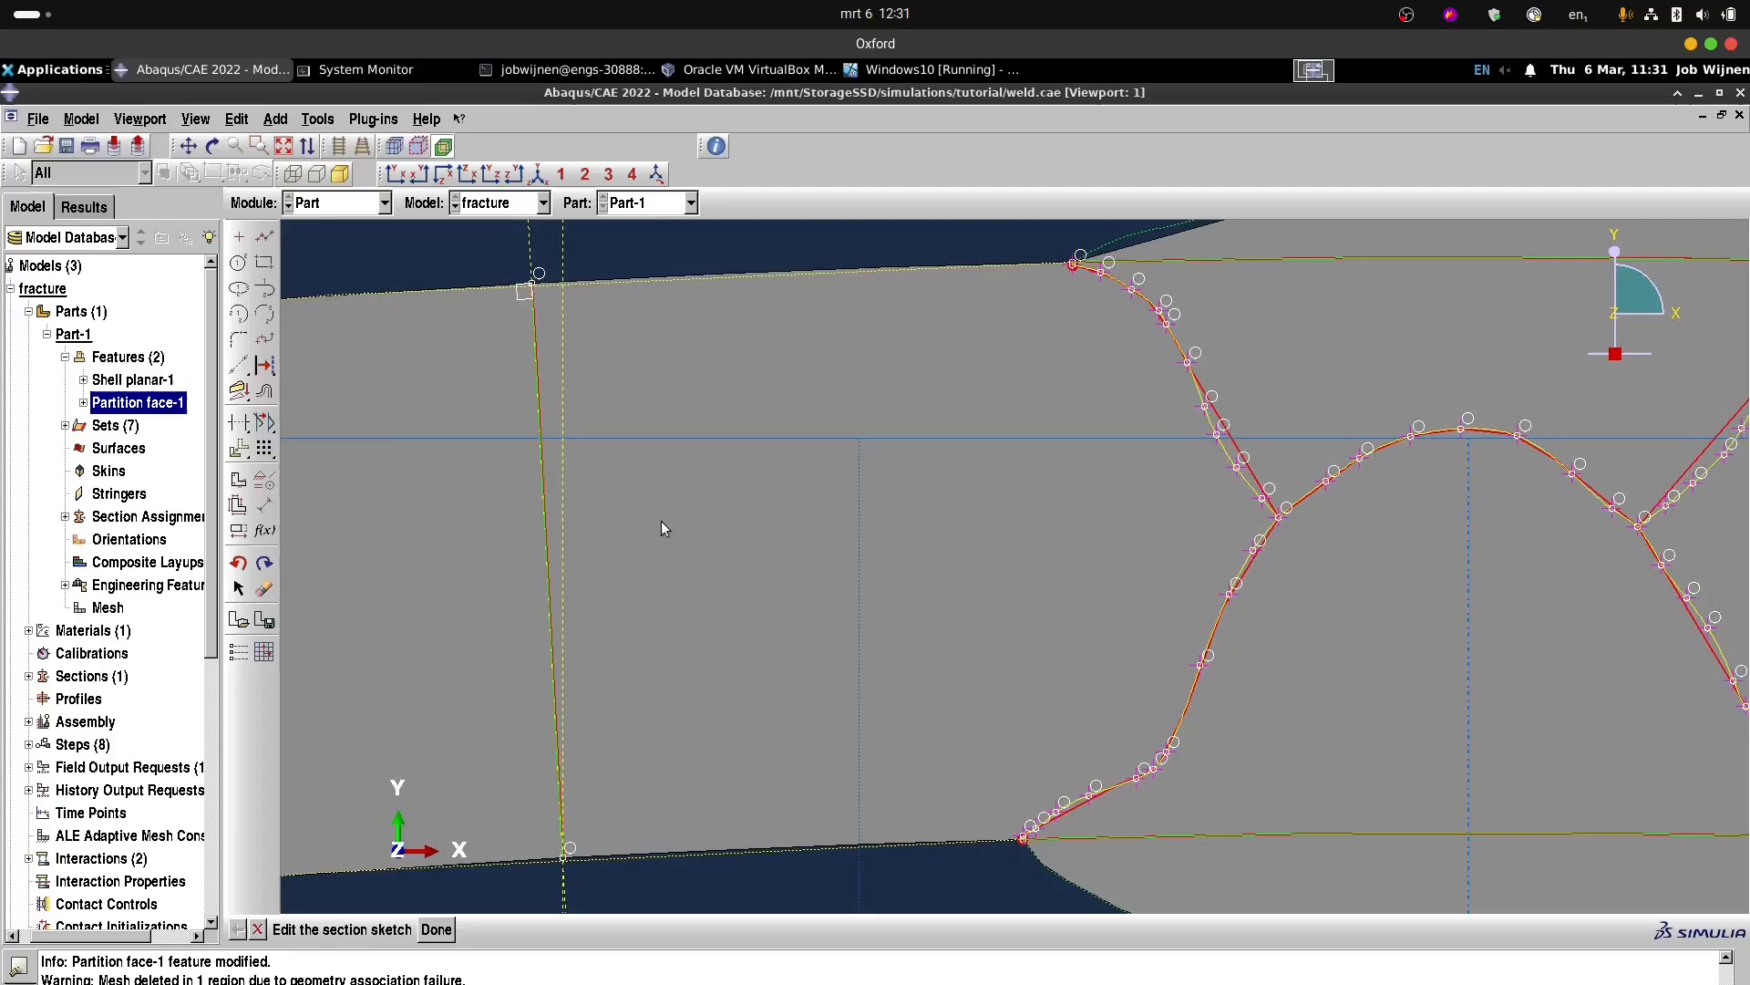
pyautogui.click(265, 236)
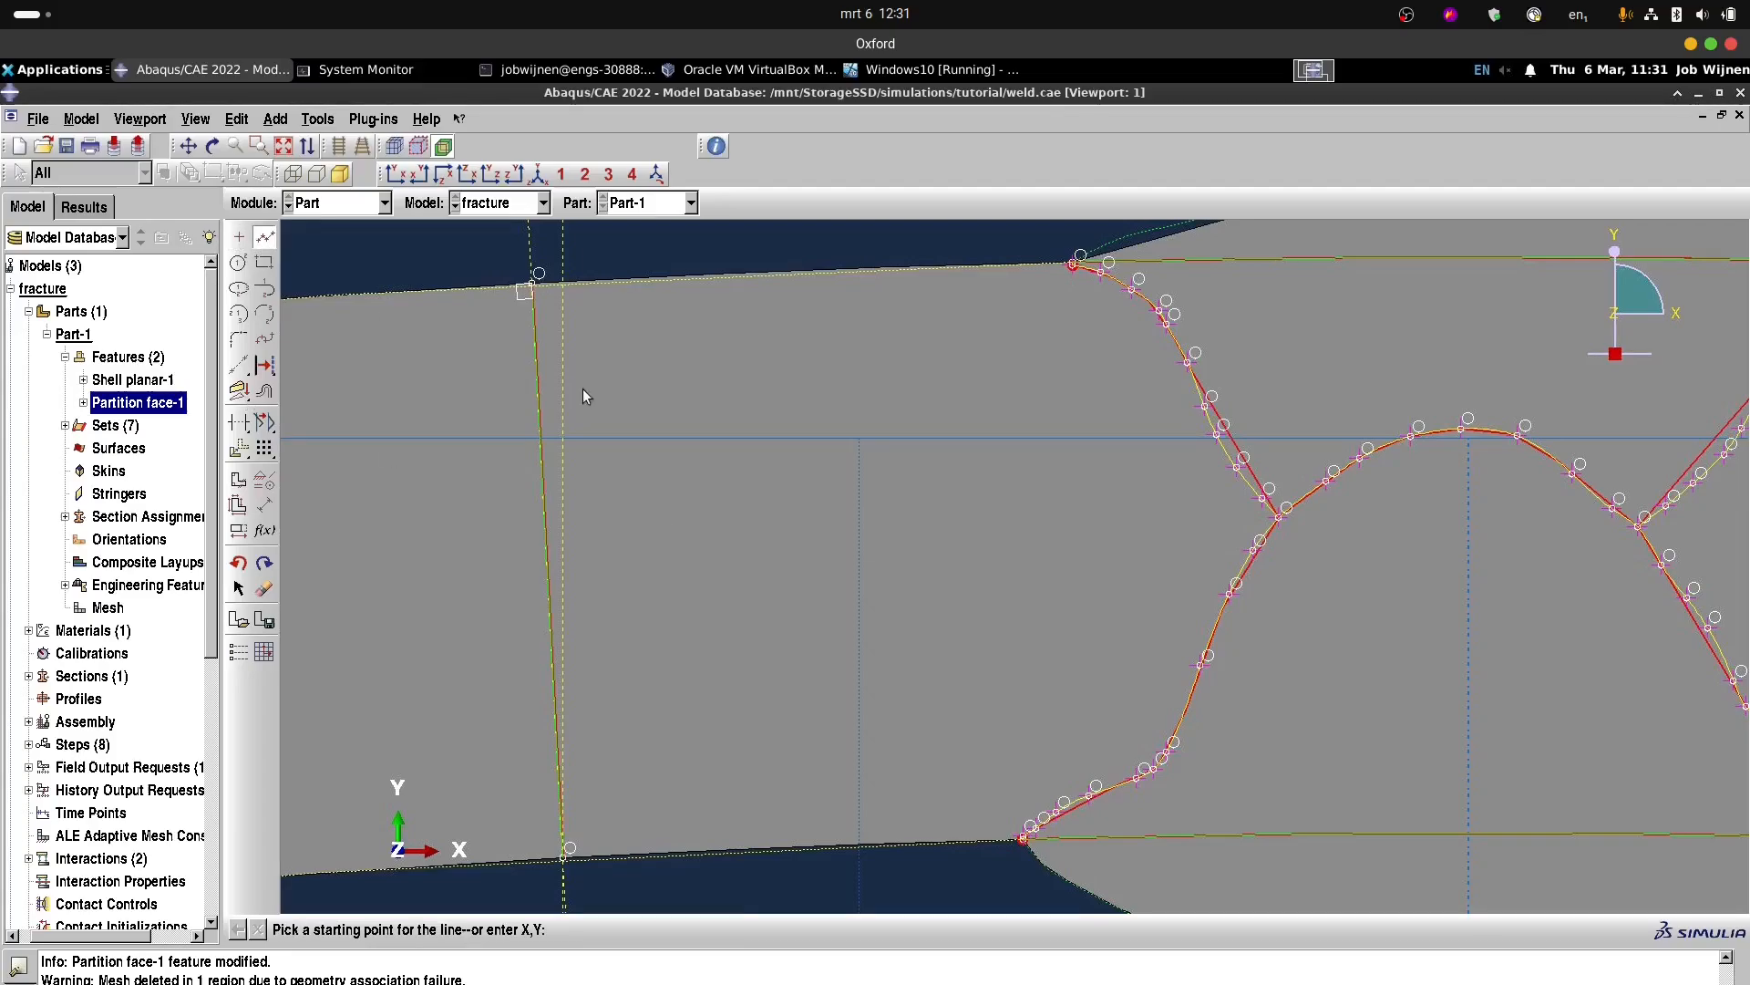
pyautogui.click(1116, 704)
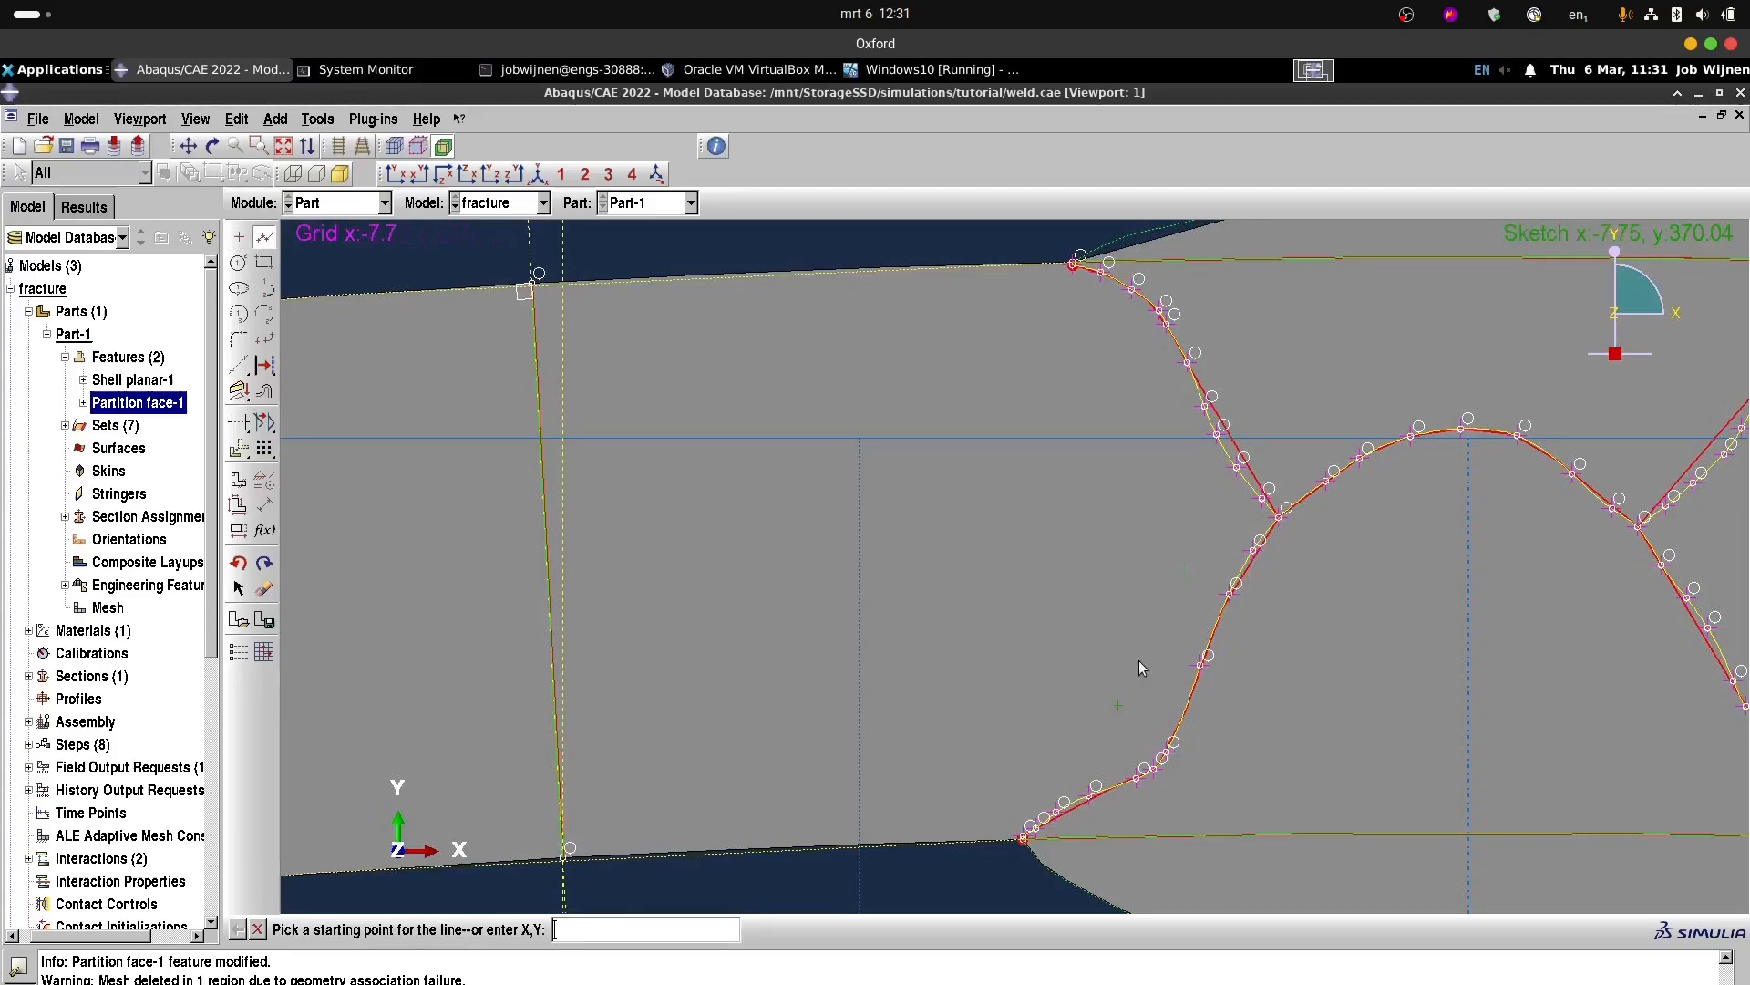
pyautogui.click(1189, 513)
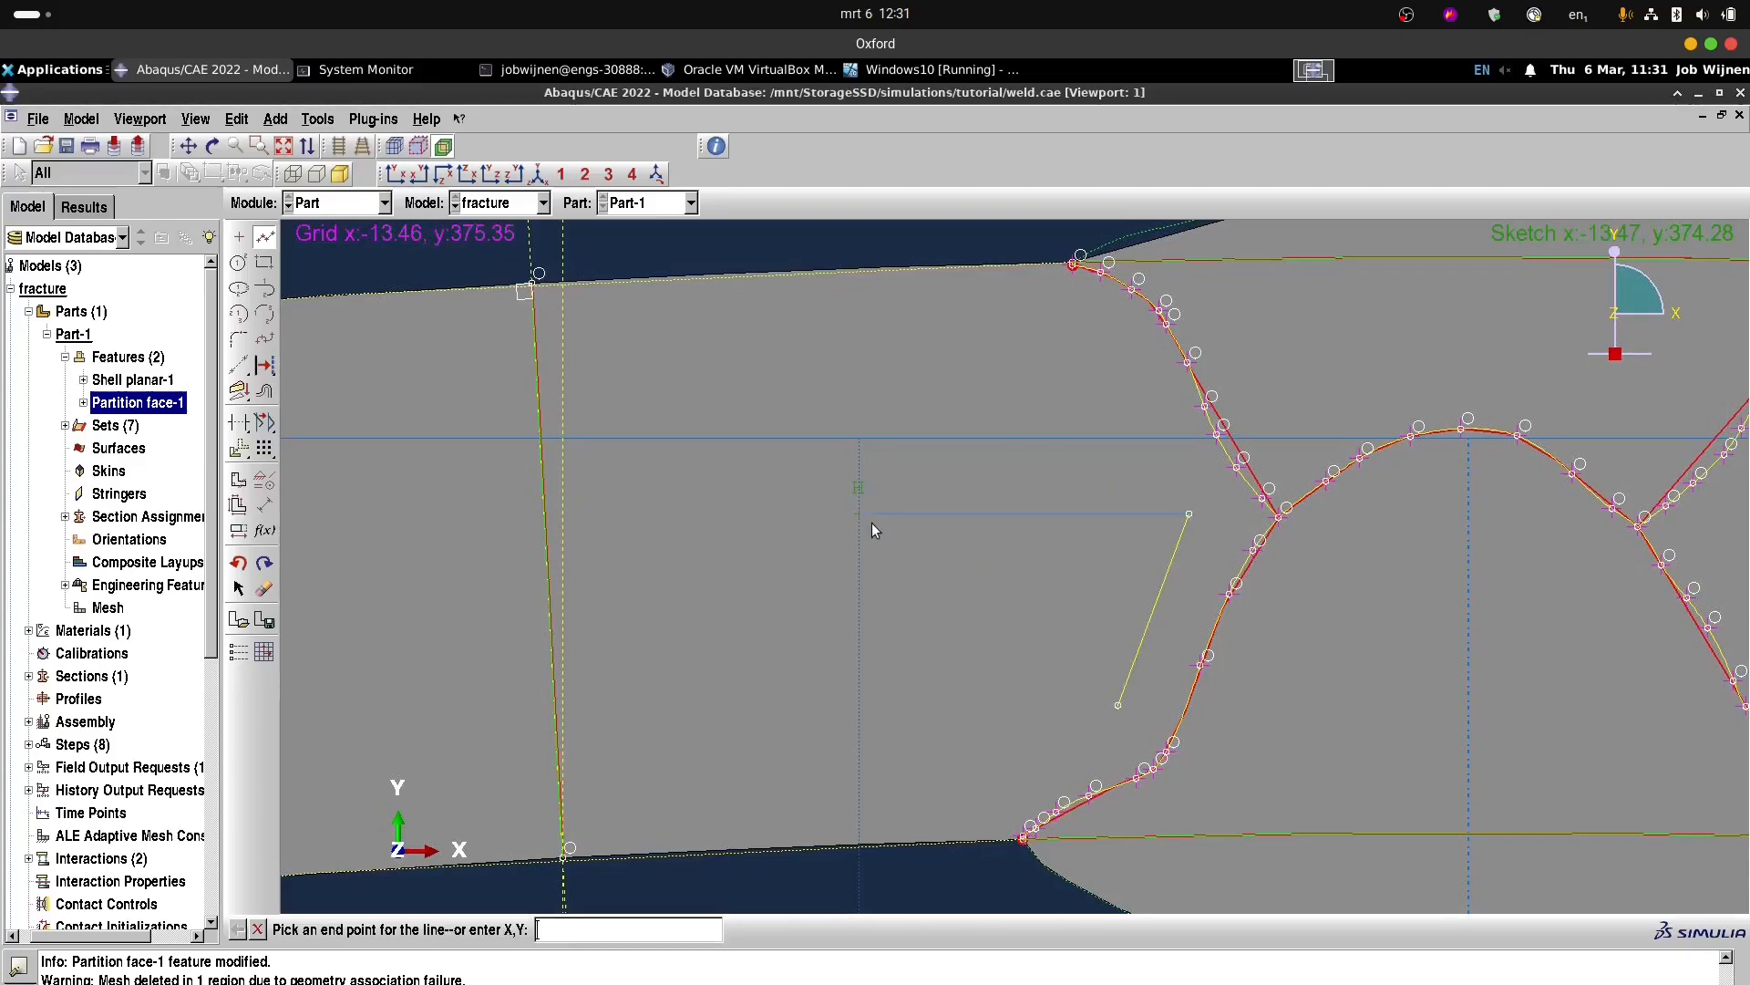
pyautogui.press('Escape')
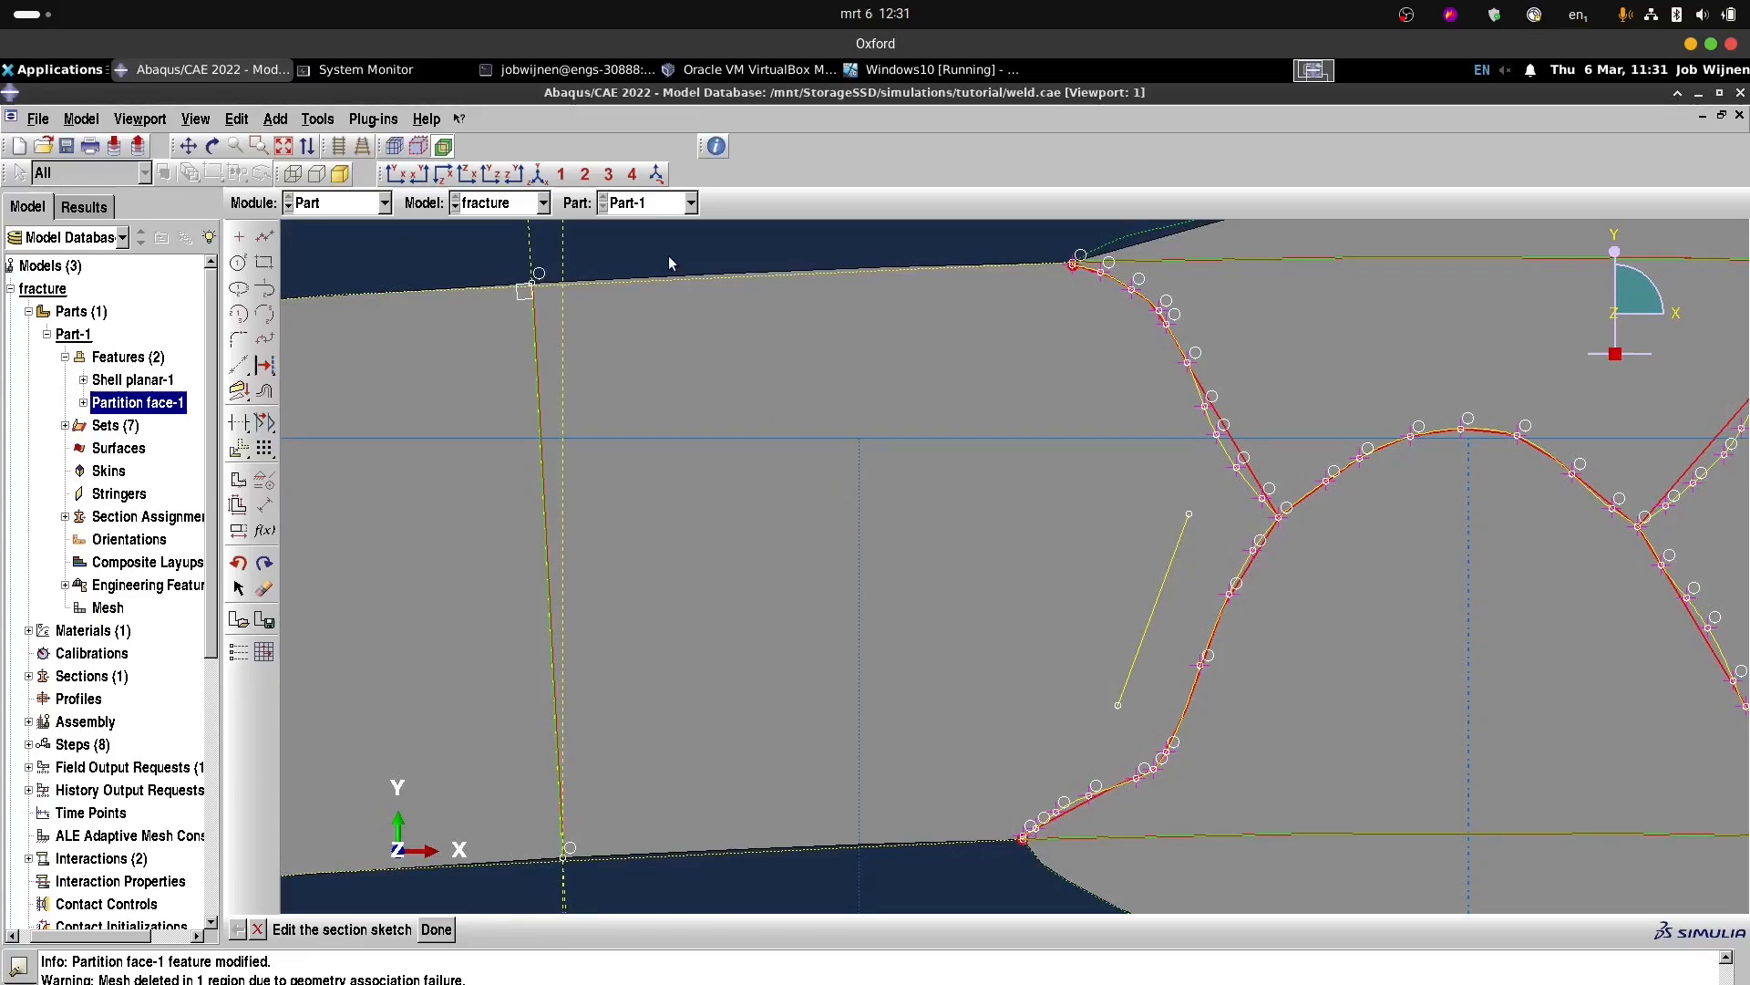
# Draw a rectangle in the ring wall opposite the weld, from corner -1, -375.65 to 1, -373.65, and regenerate the partition with the edited sketch.
pyautogui.click(565, 179)
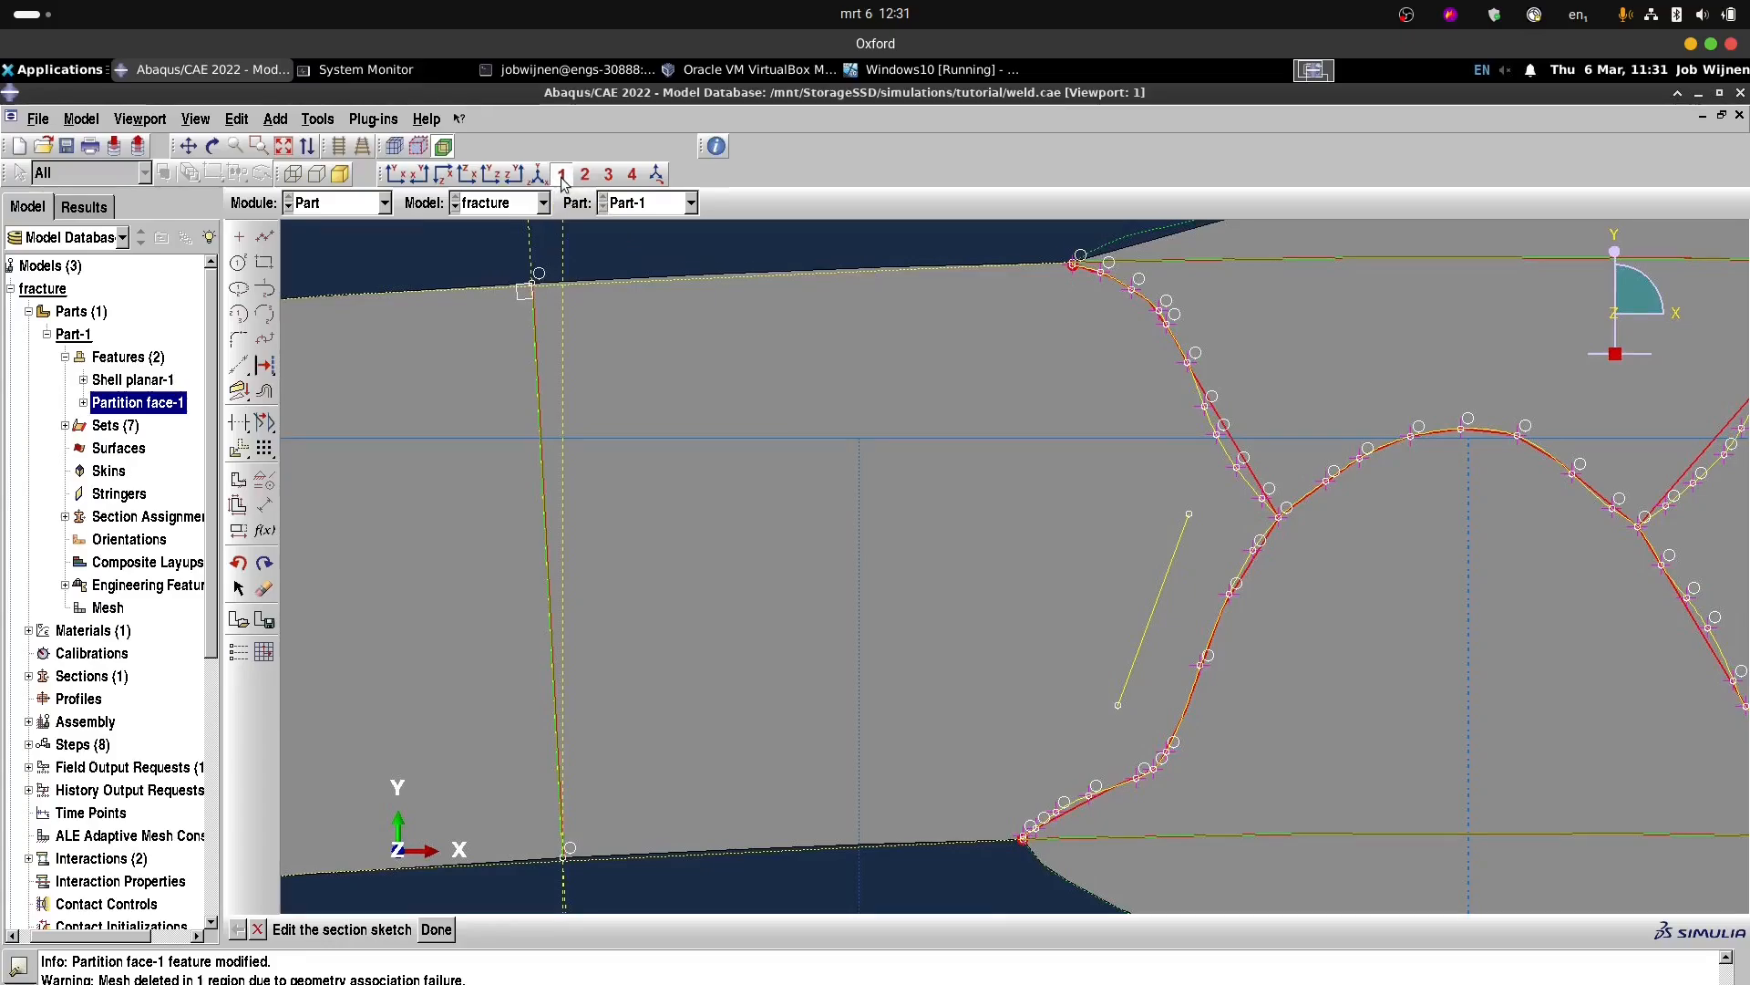
pyautogui.click(396, 177)
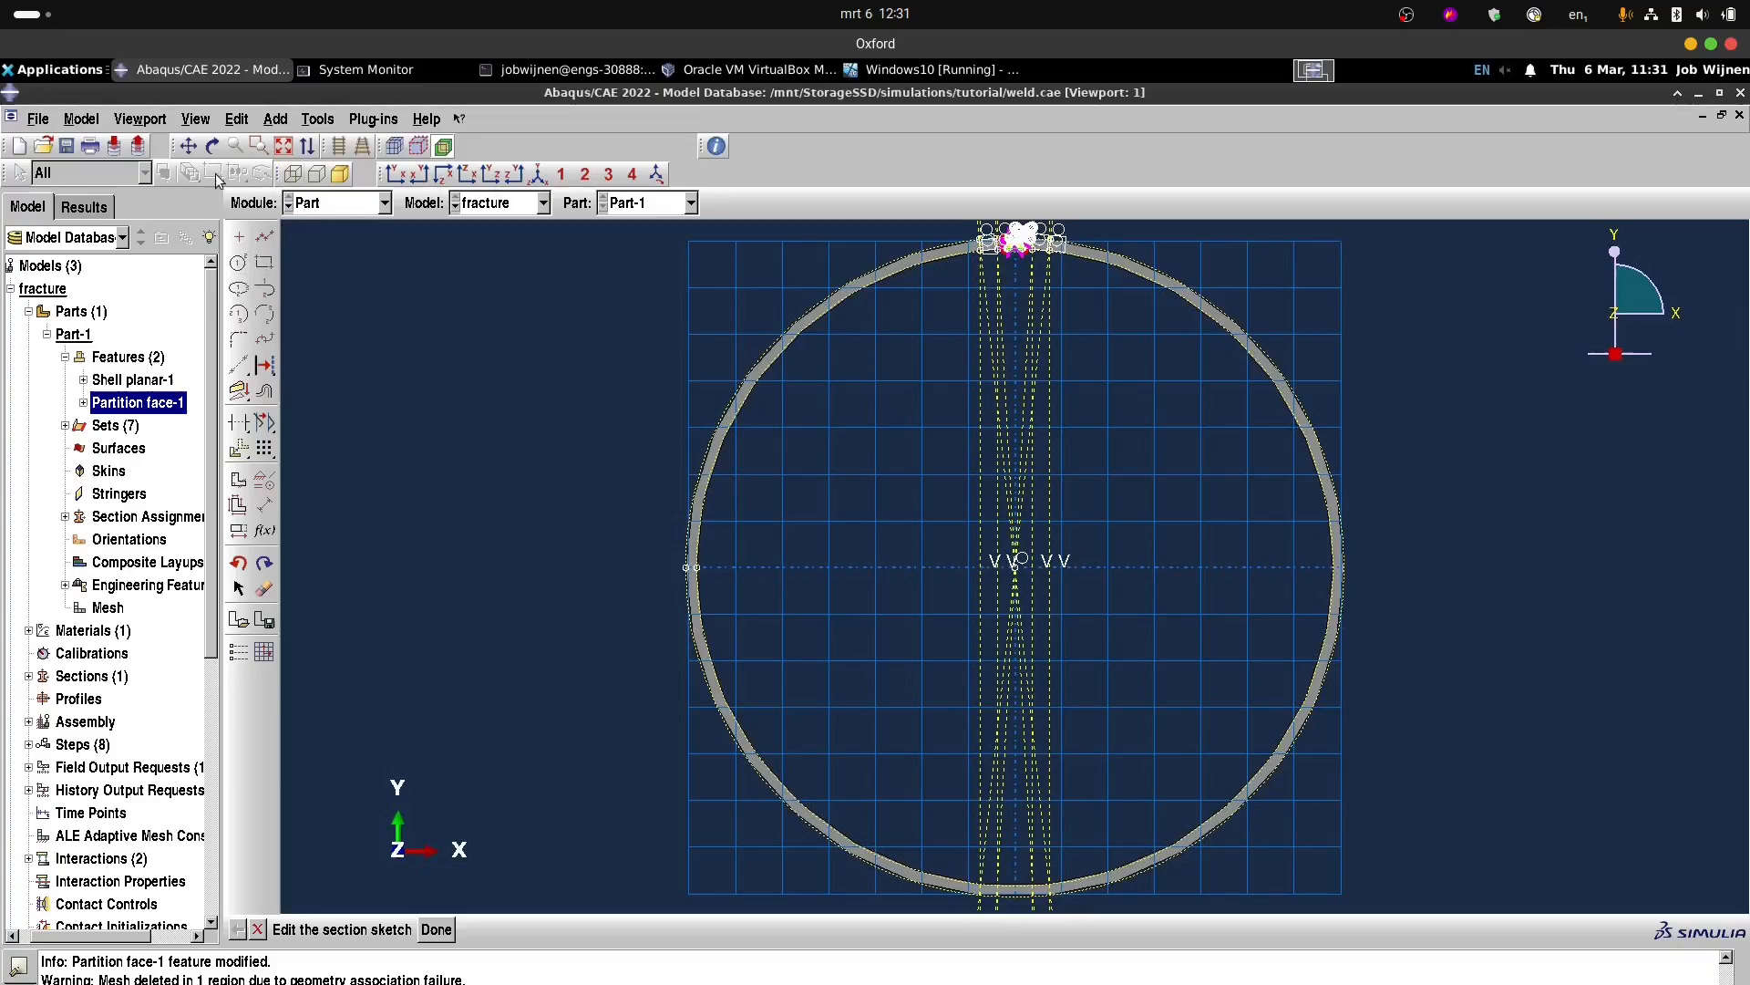
pyautogui.click(259, 146)
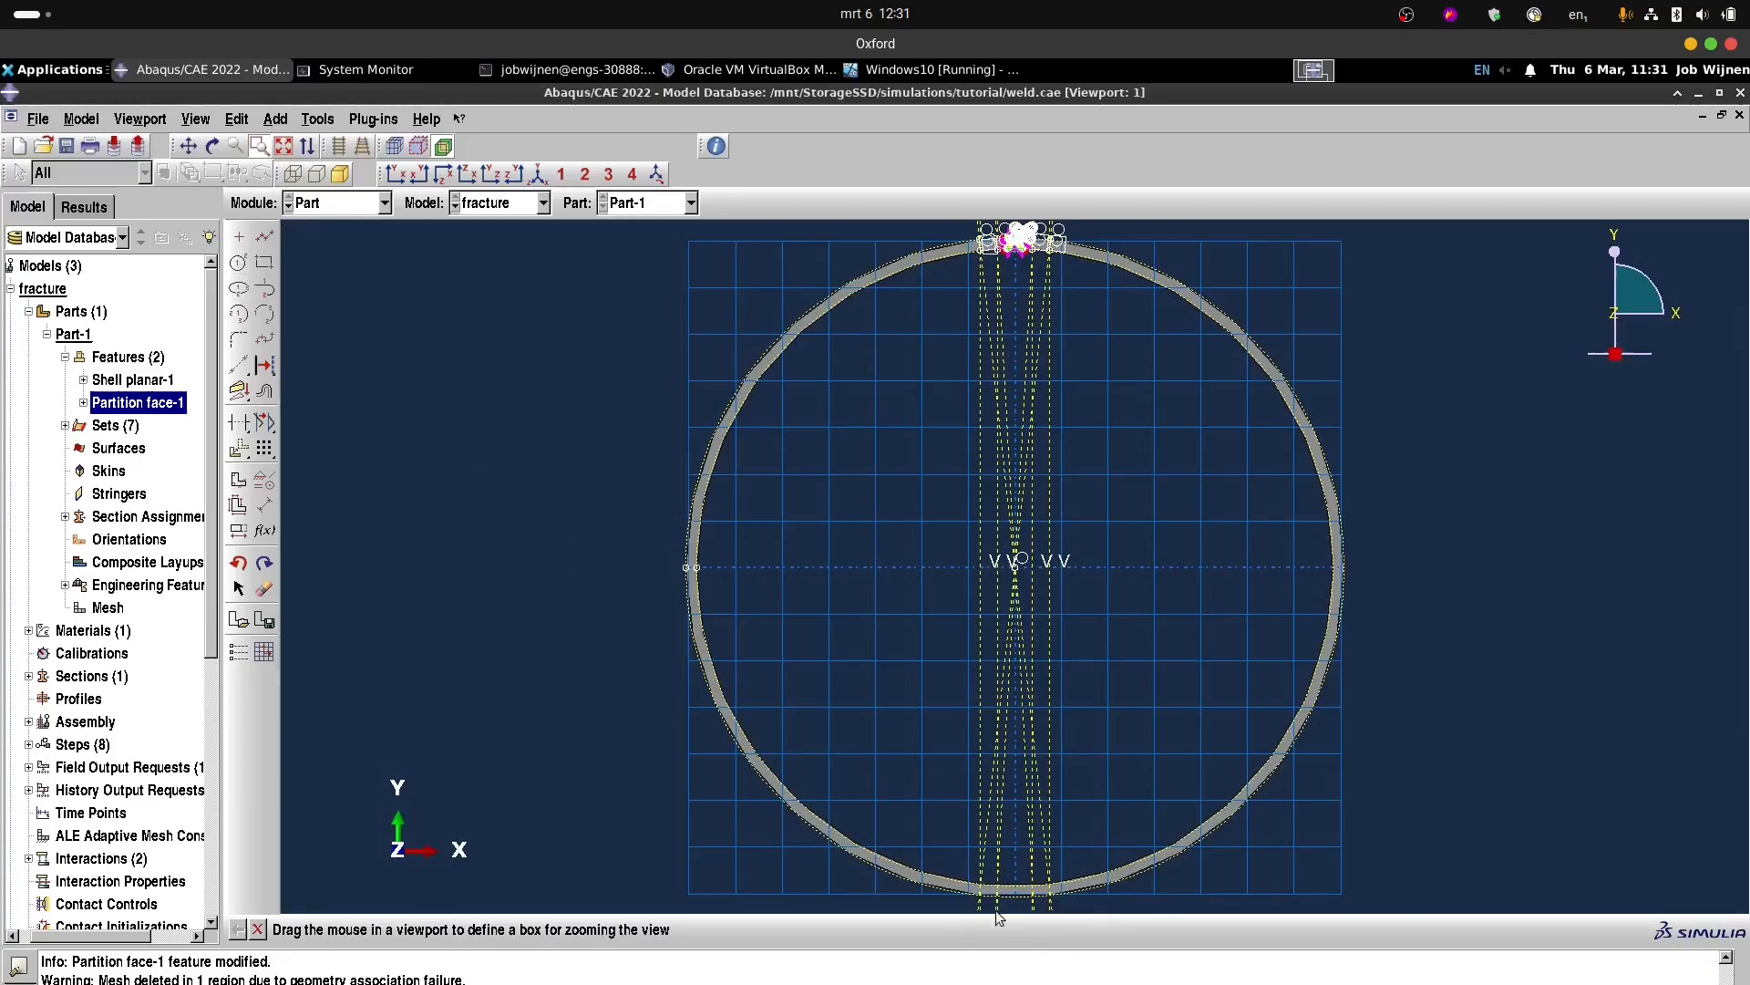
pyautogui.moveTo(1038, 902); pyautogui.dragTo(1044, 907)
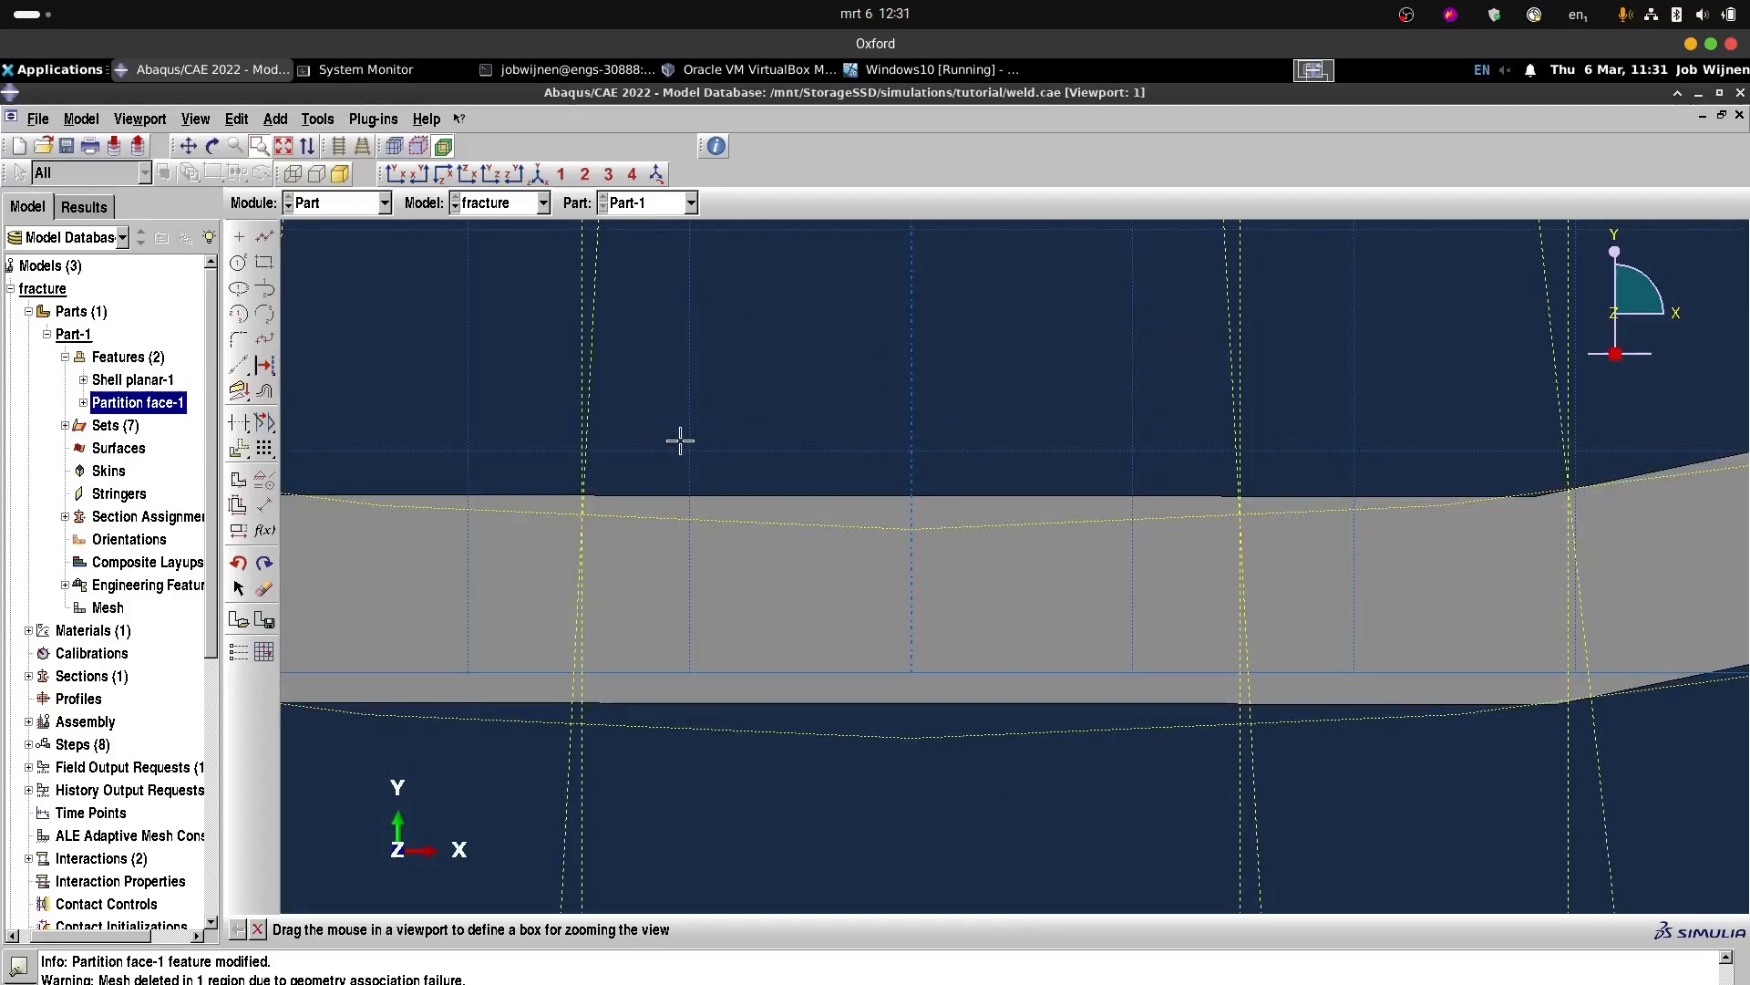
pyautogui.moveTo(677, 438); pyautogui.dragTo(1158, 861)
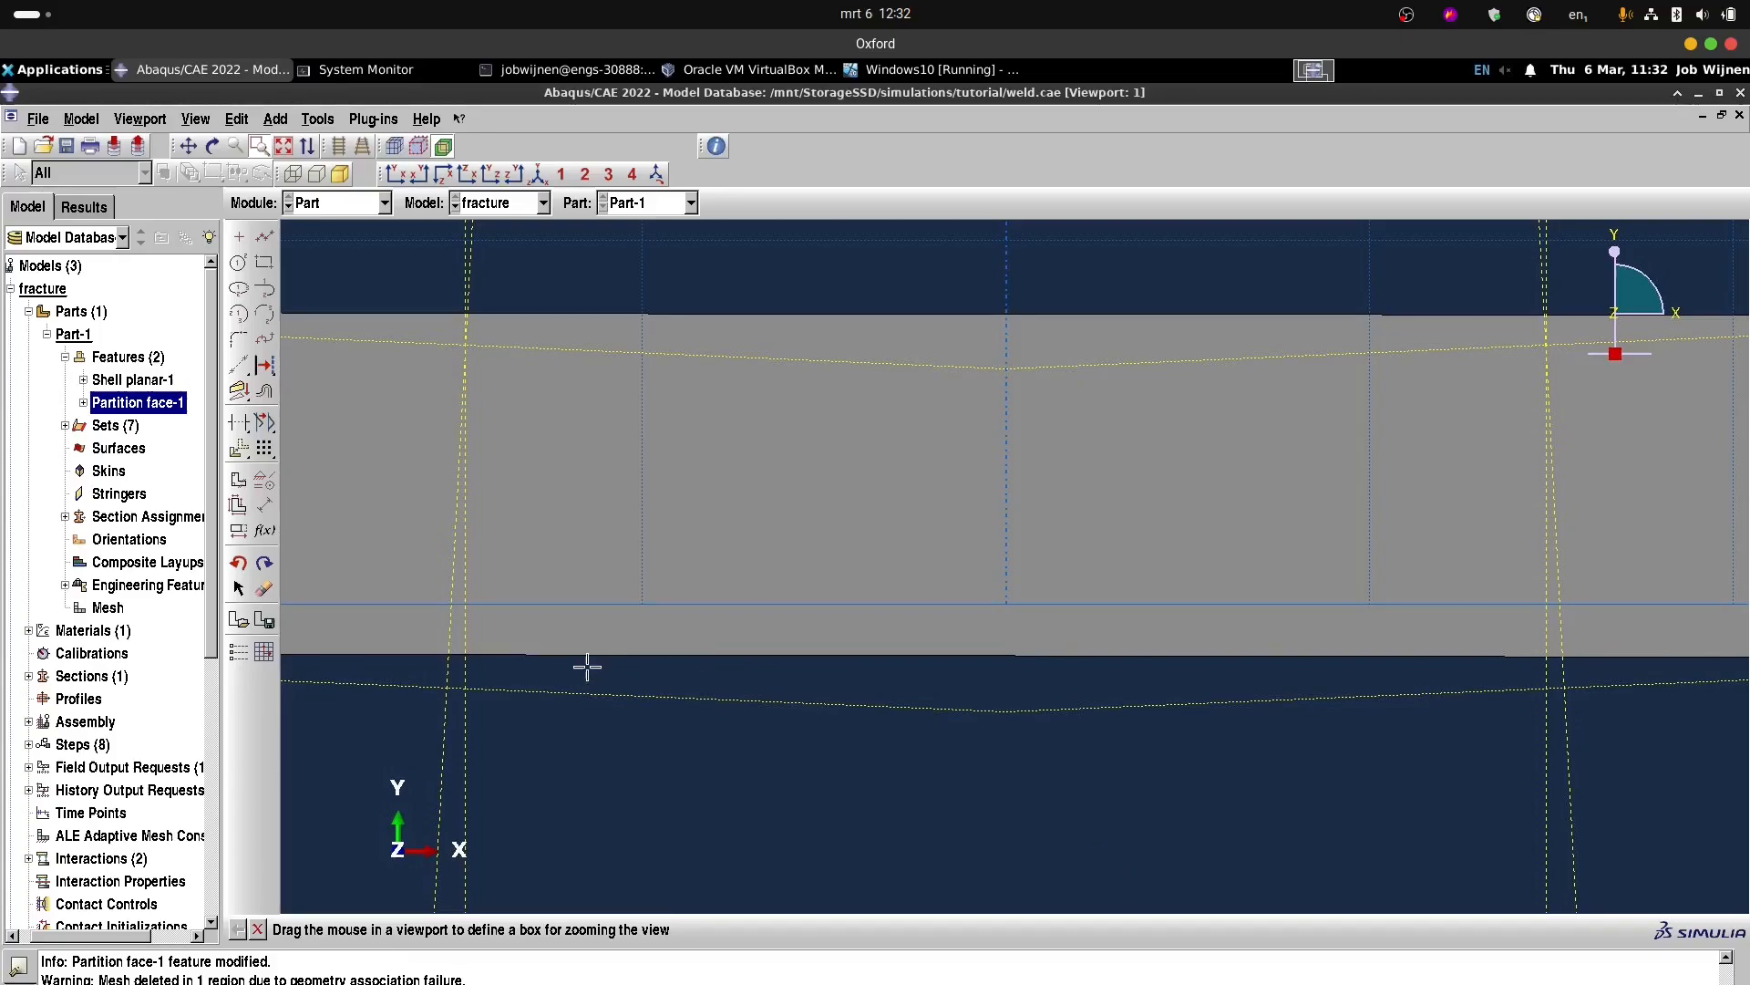
pyautogui.click(265, 266)
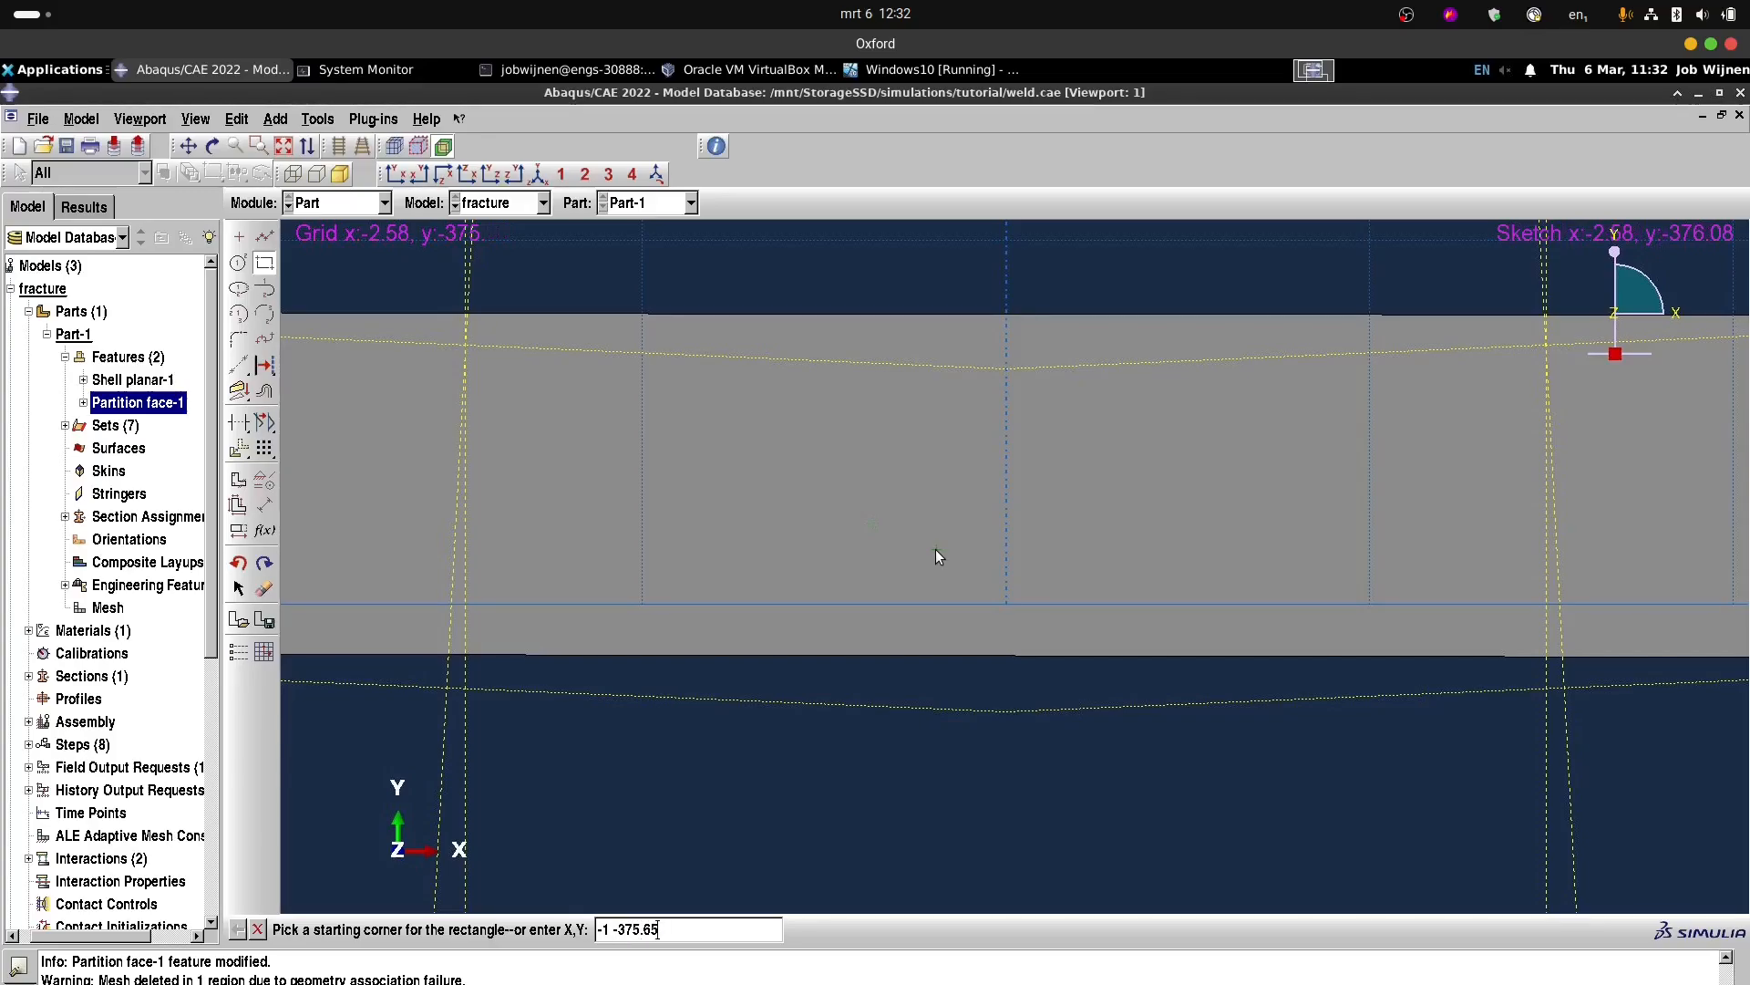
pyautogui.press('Return')
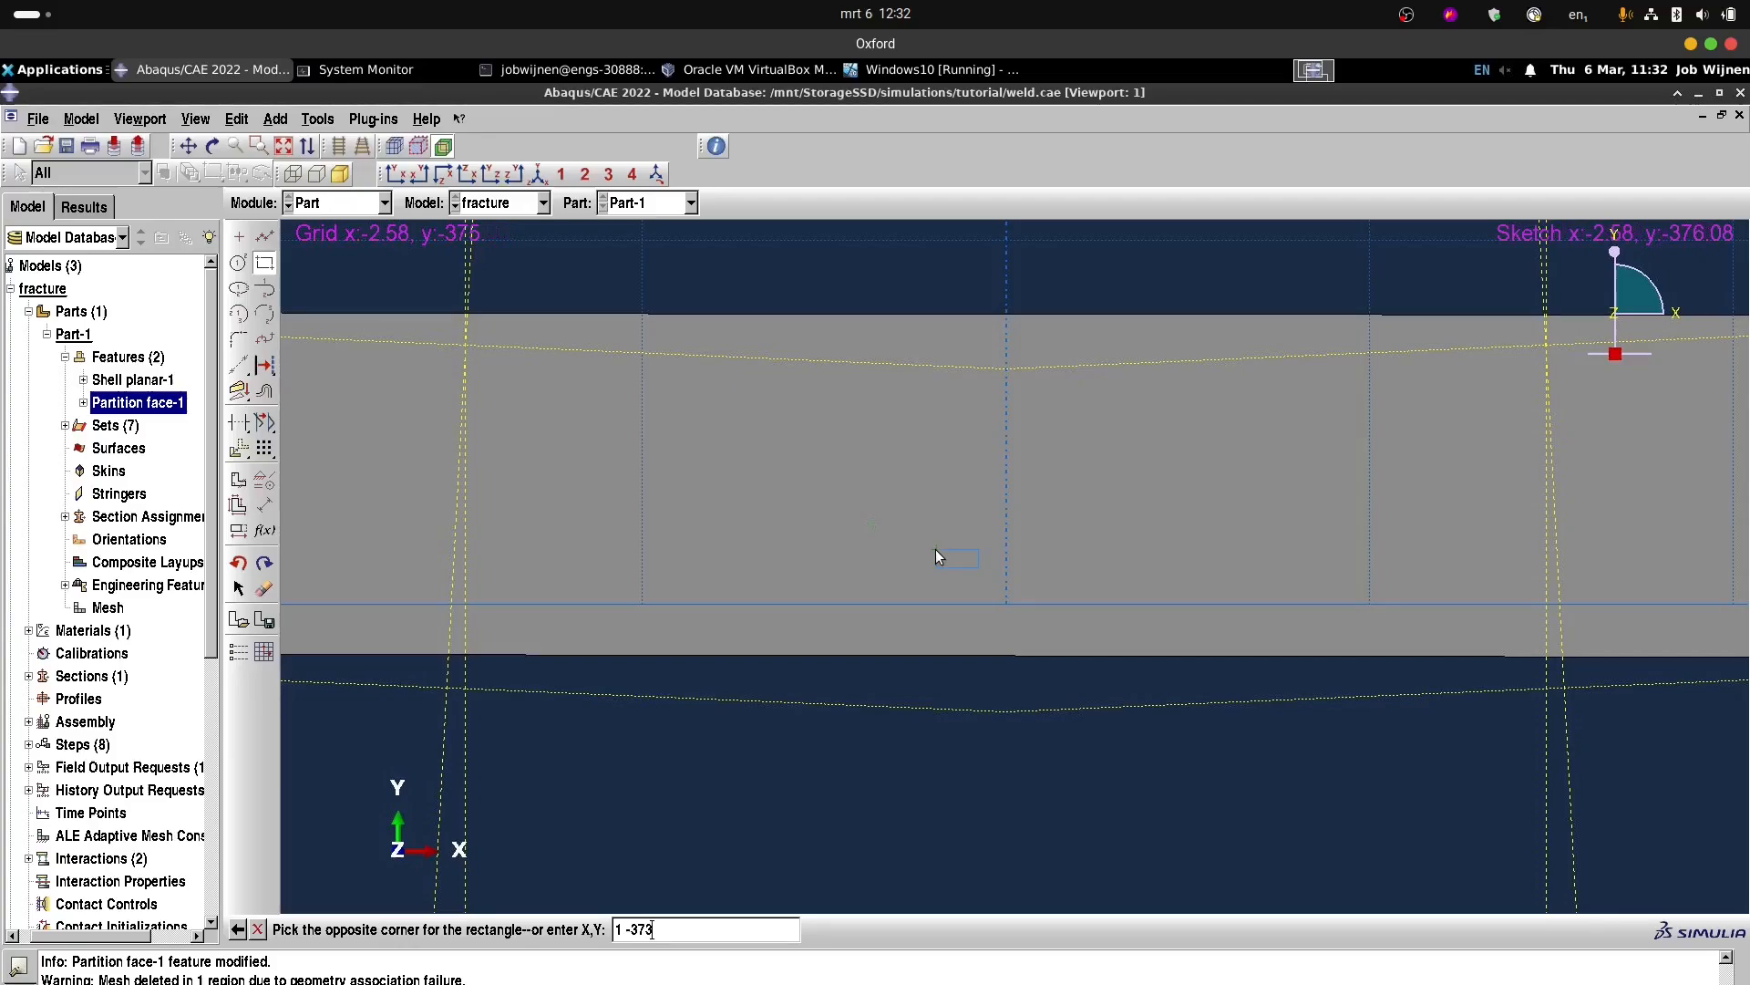
pyautogui.write('1 -373.65')
pyautogui.press('Return')
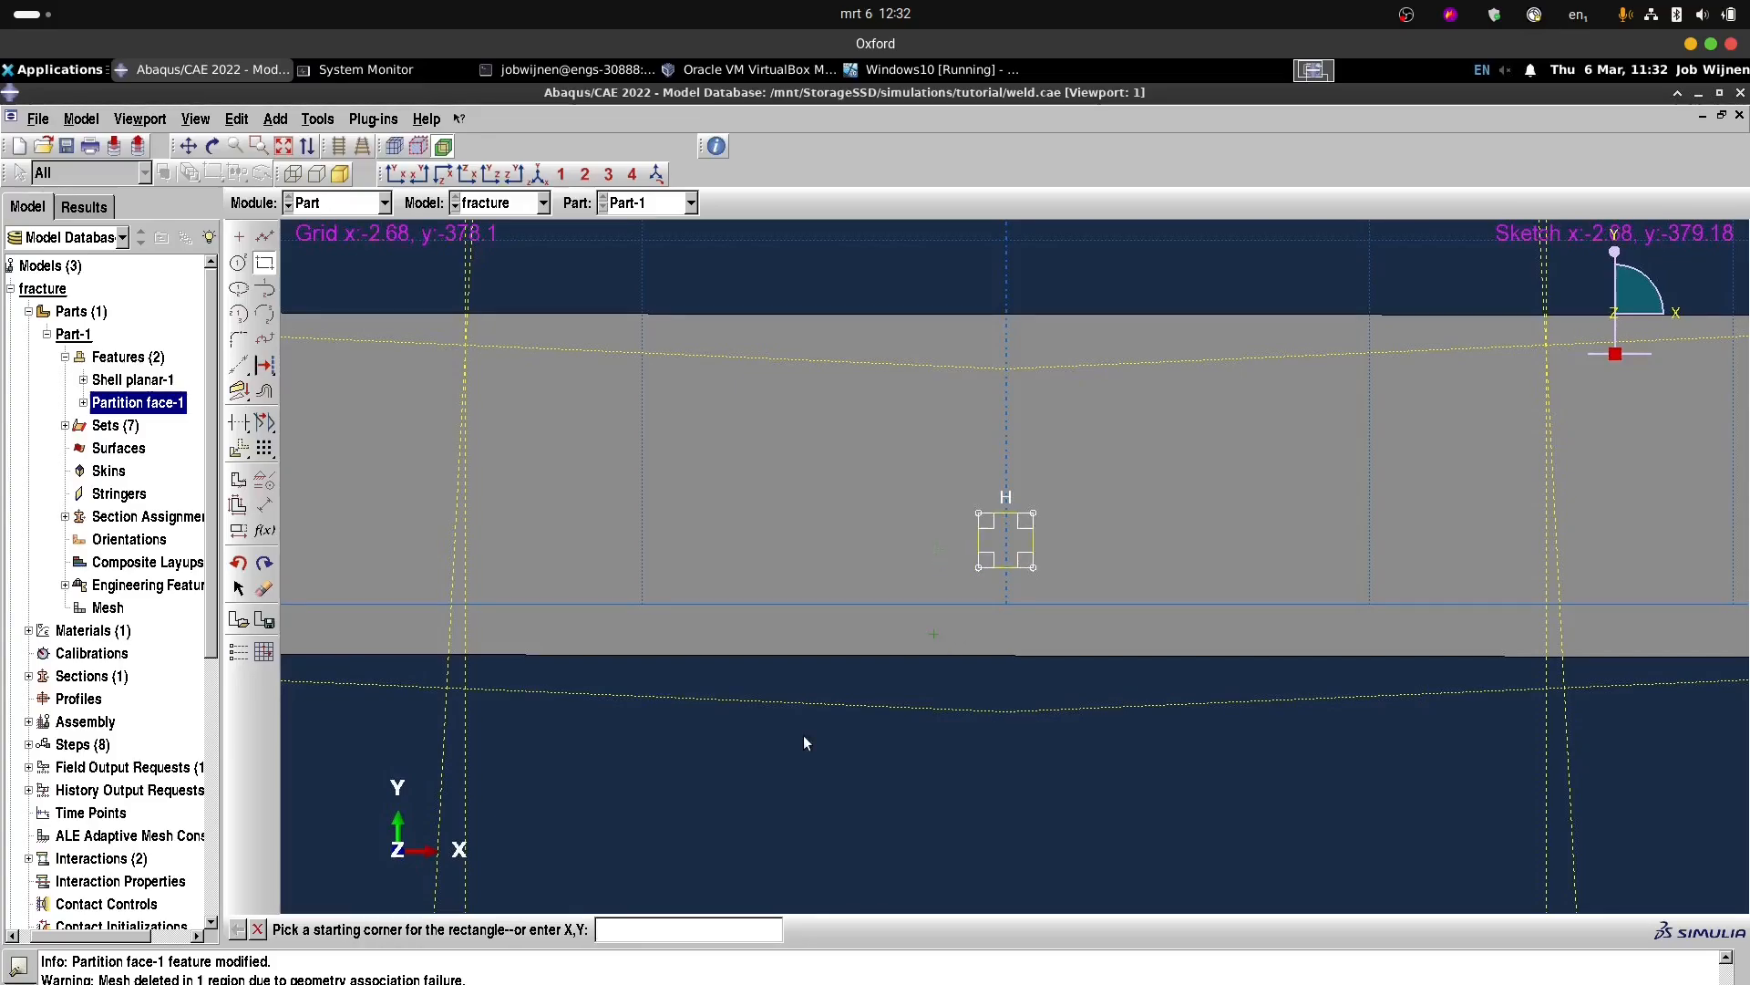
pyautogui.click(258, 930)
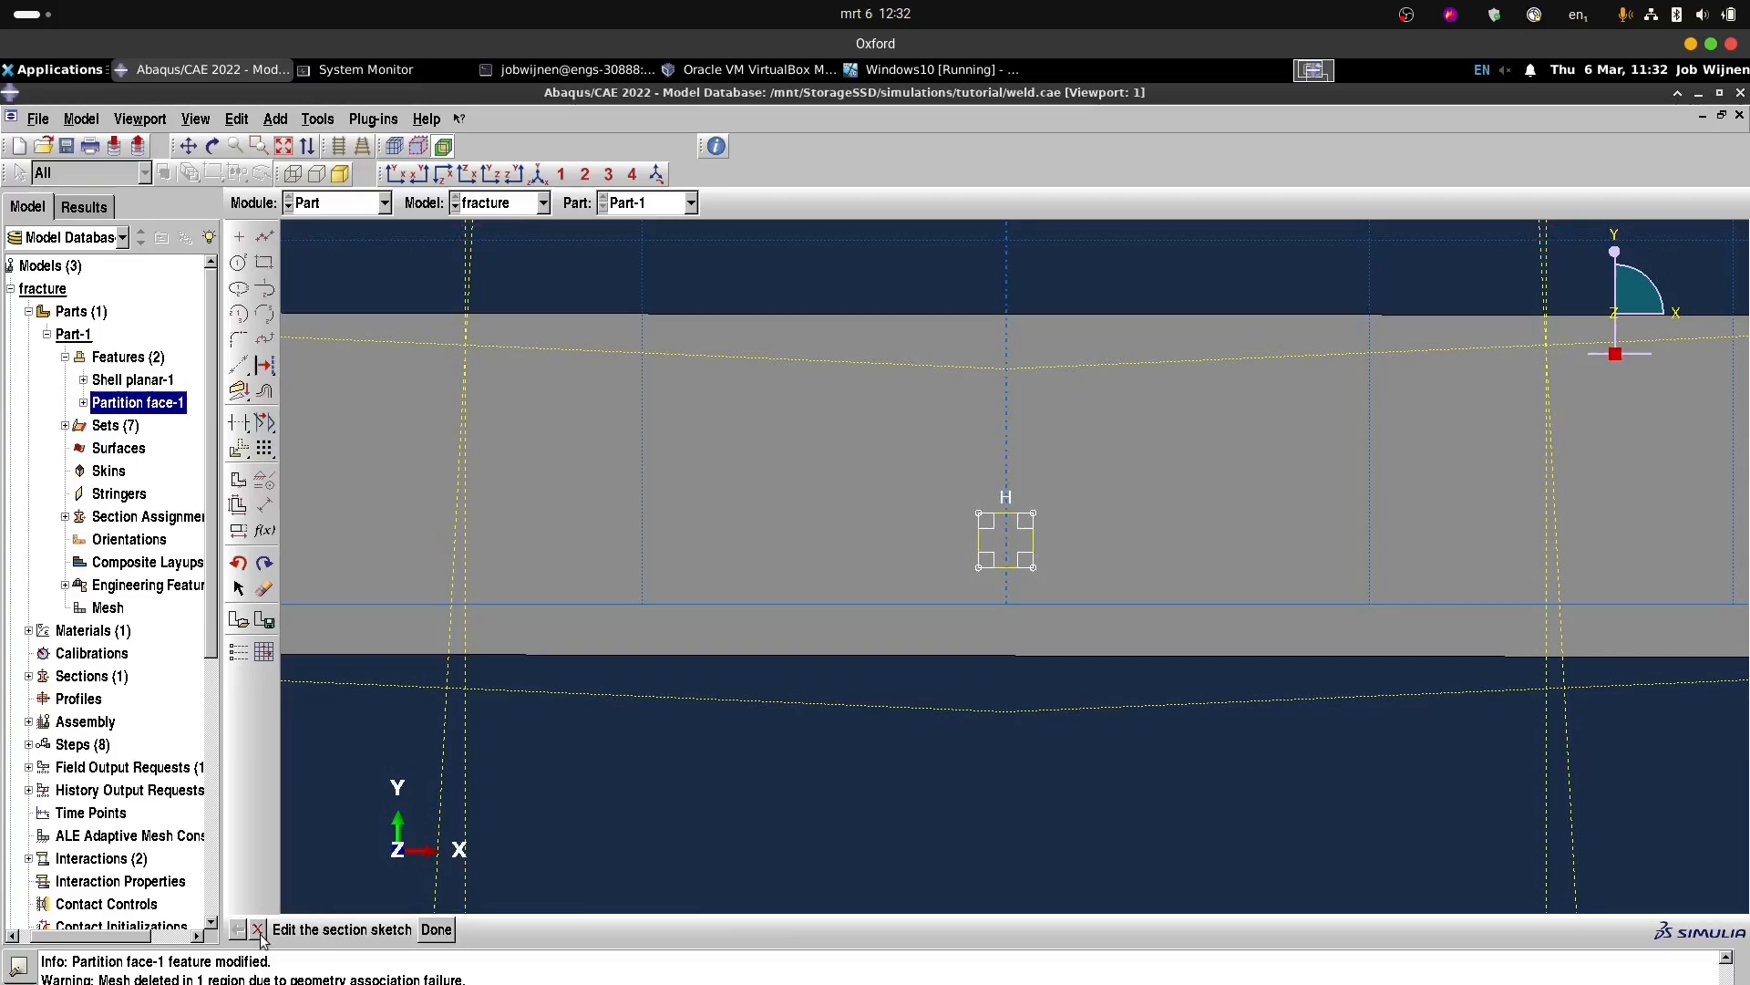
pyautogui.click(437, 930)
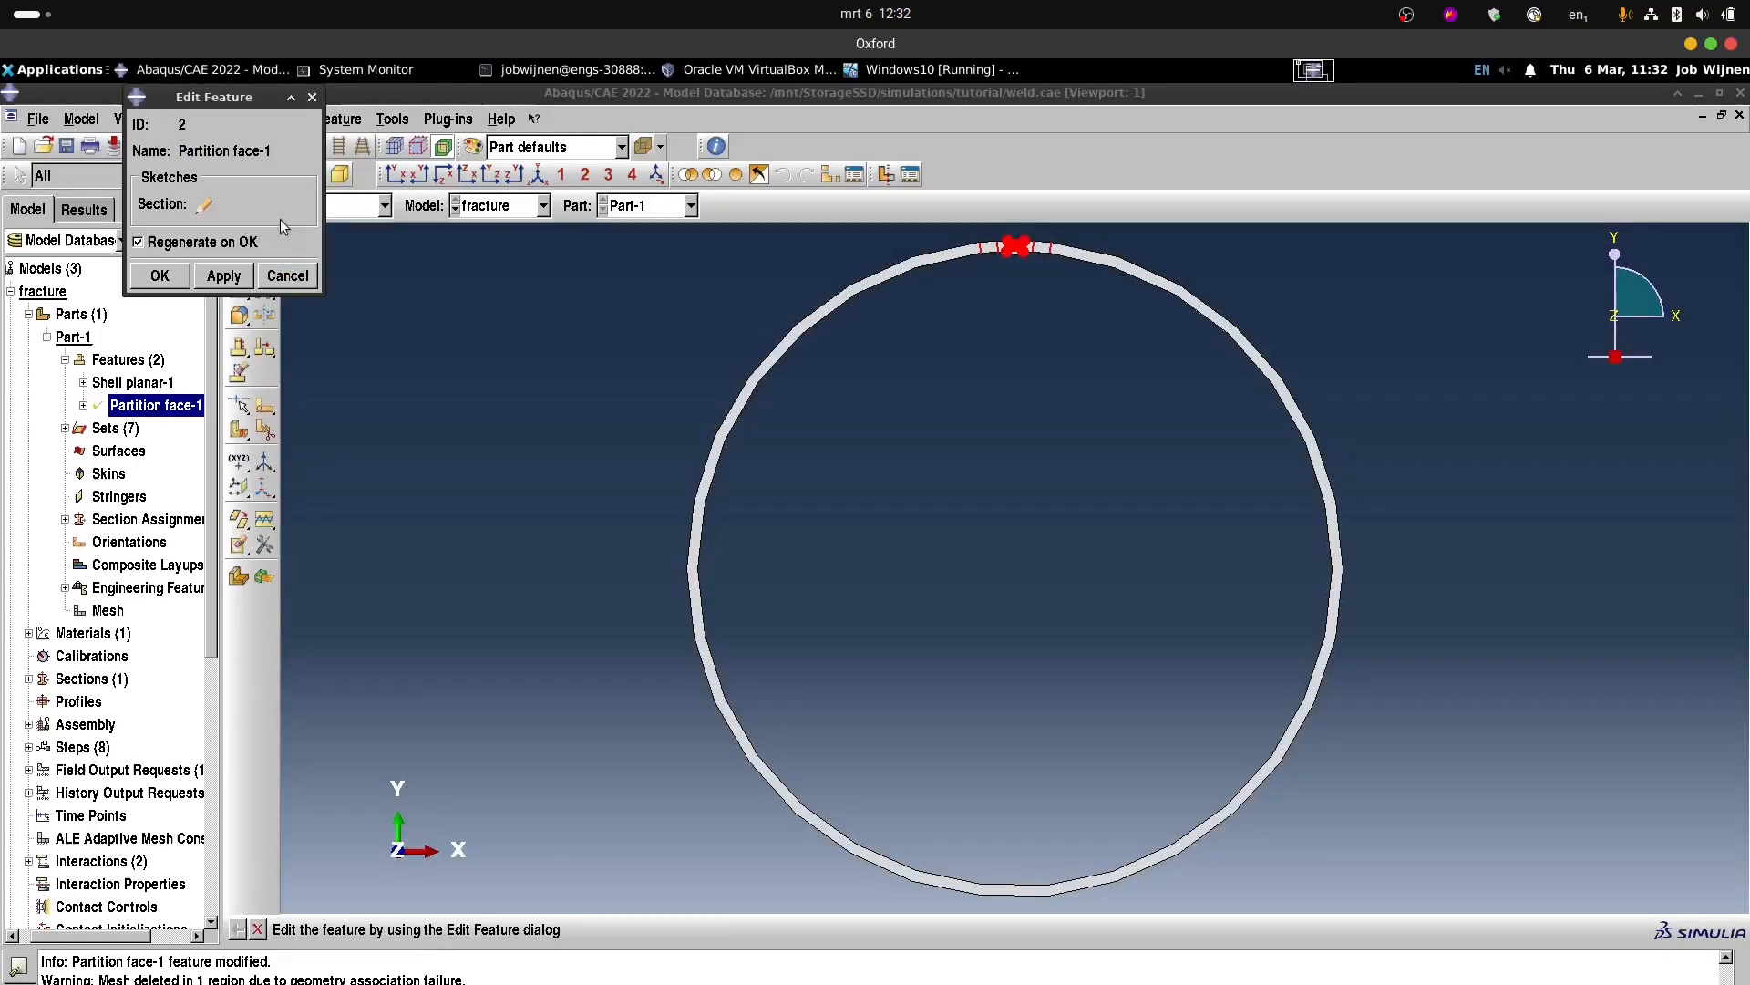
pyautogui.click(160, 276)
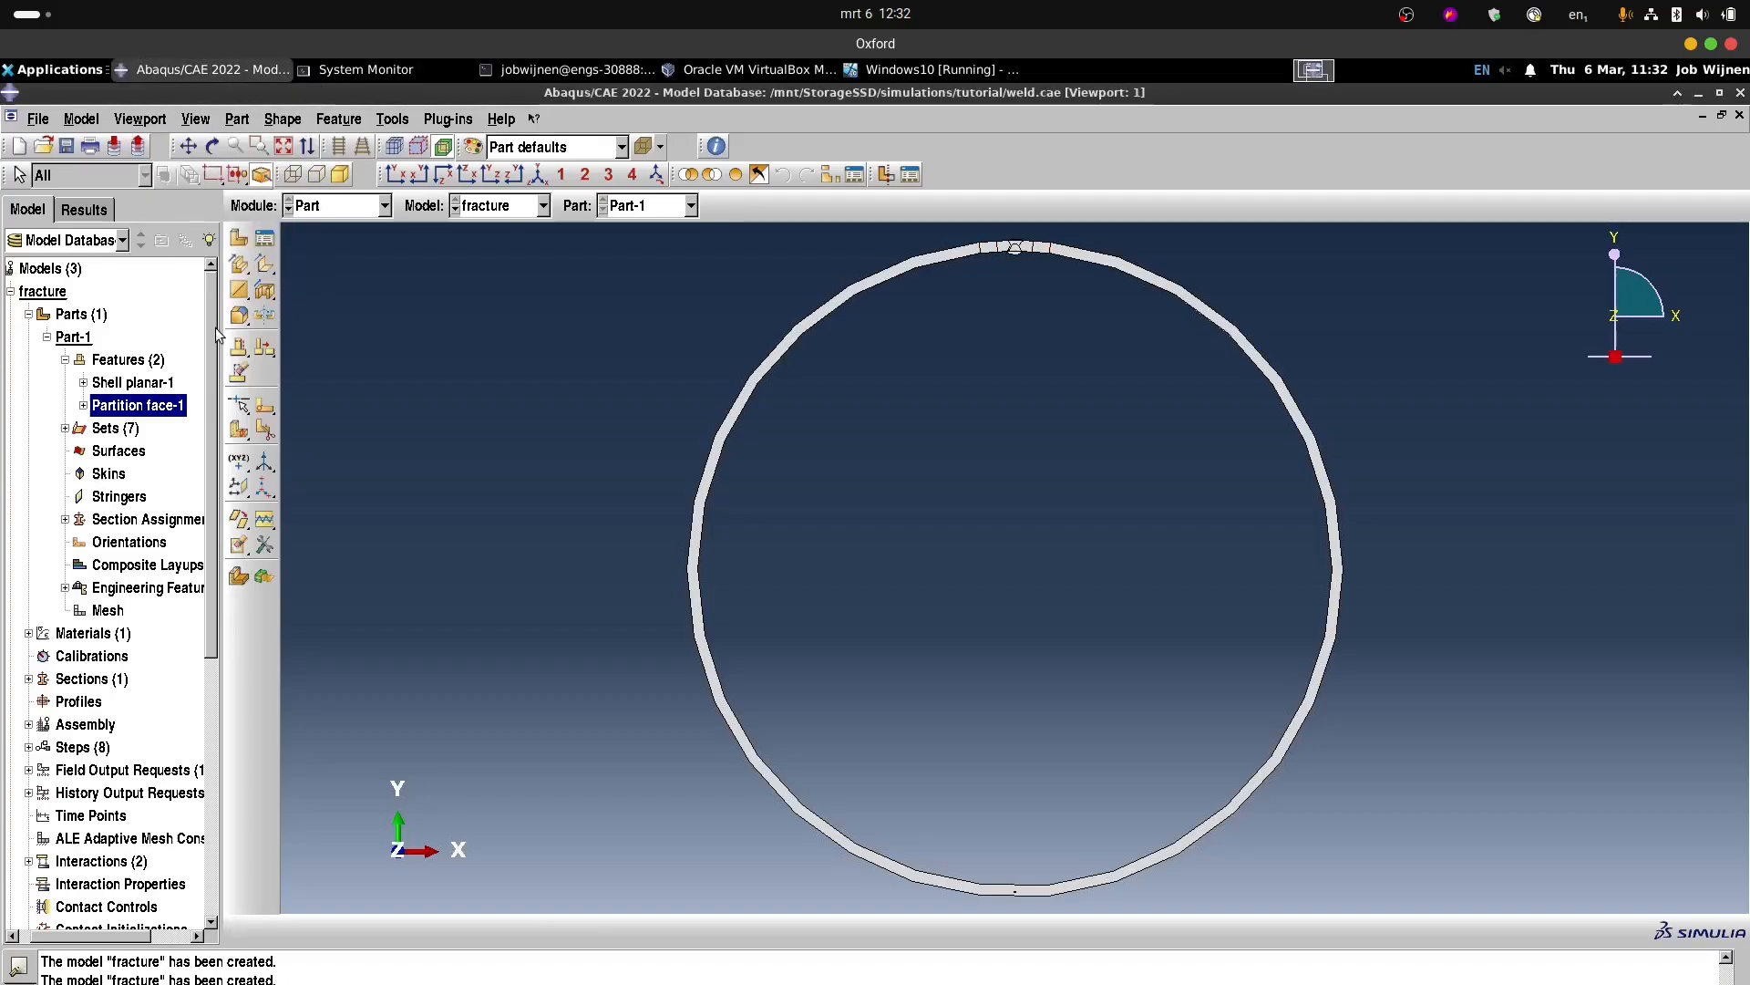
# Redefine Part-1's All set so that it covers the whole ring, including the newly partitioned regions.
pyautogui.click(65, 428)
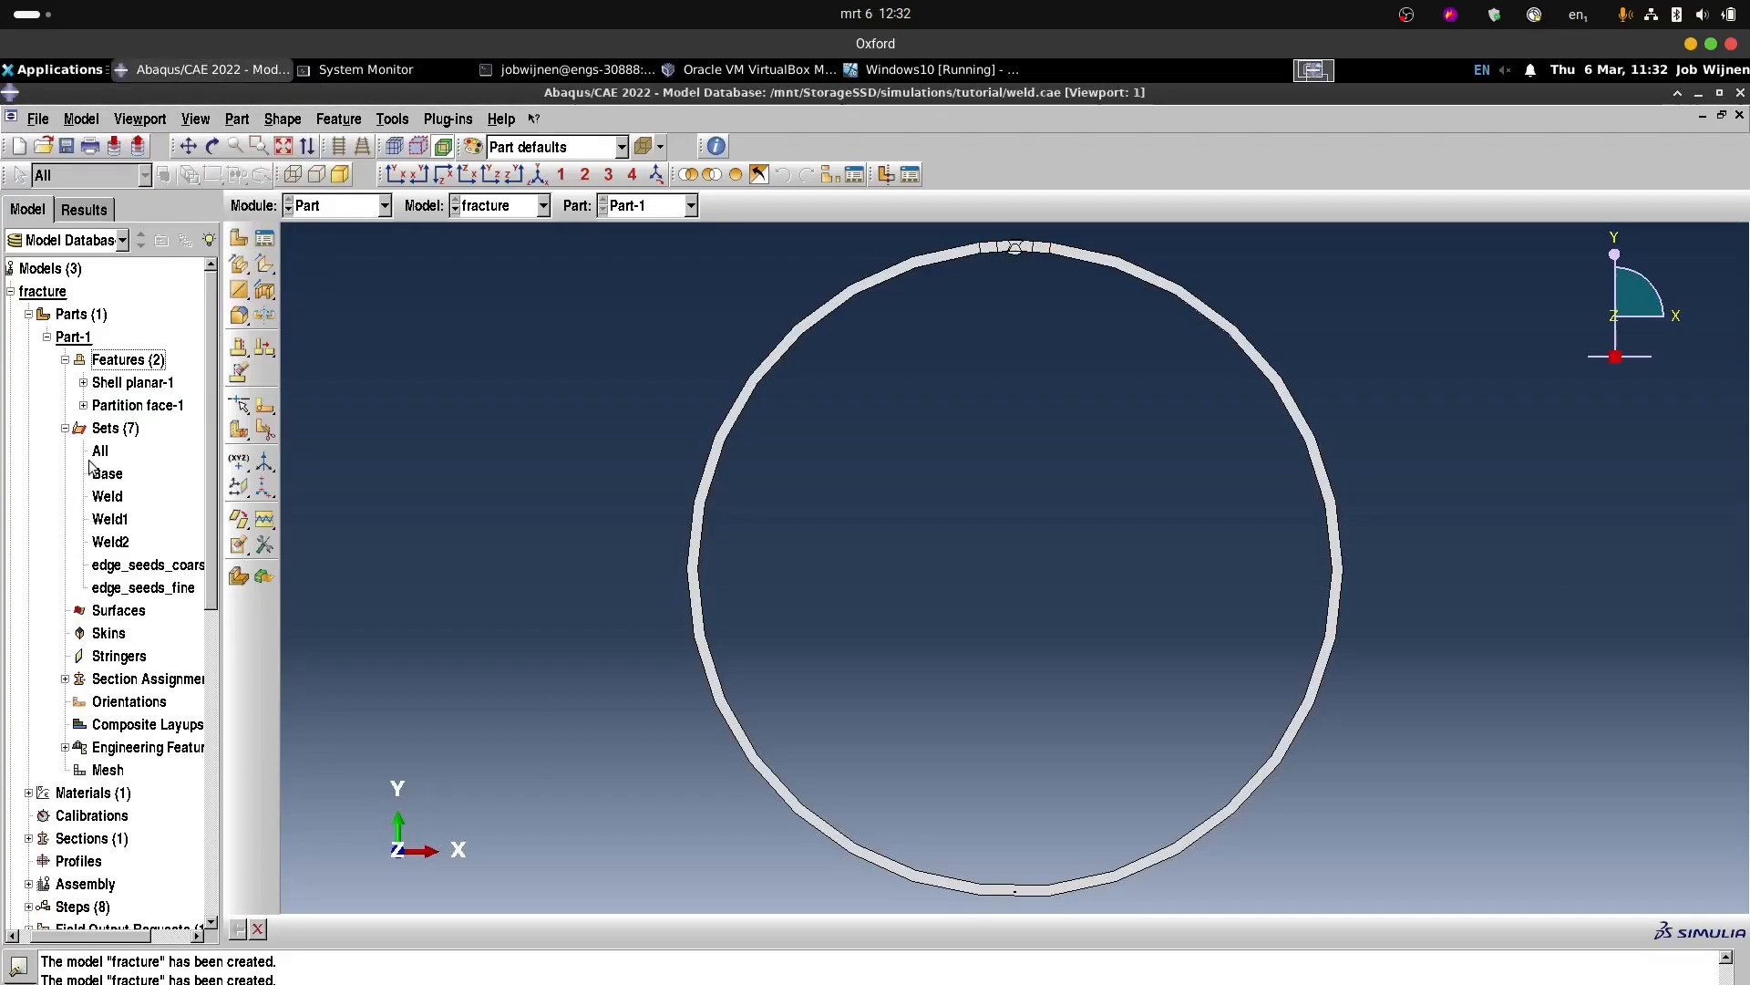
pyautogui.scroll(-1, 215, 536)
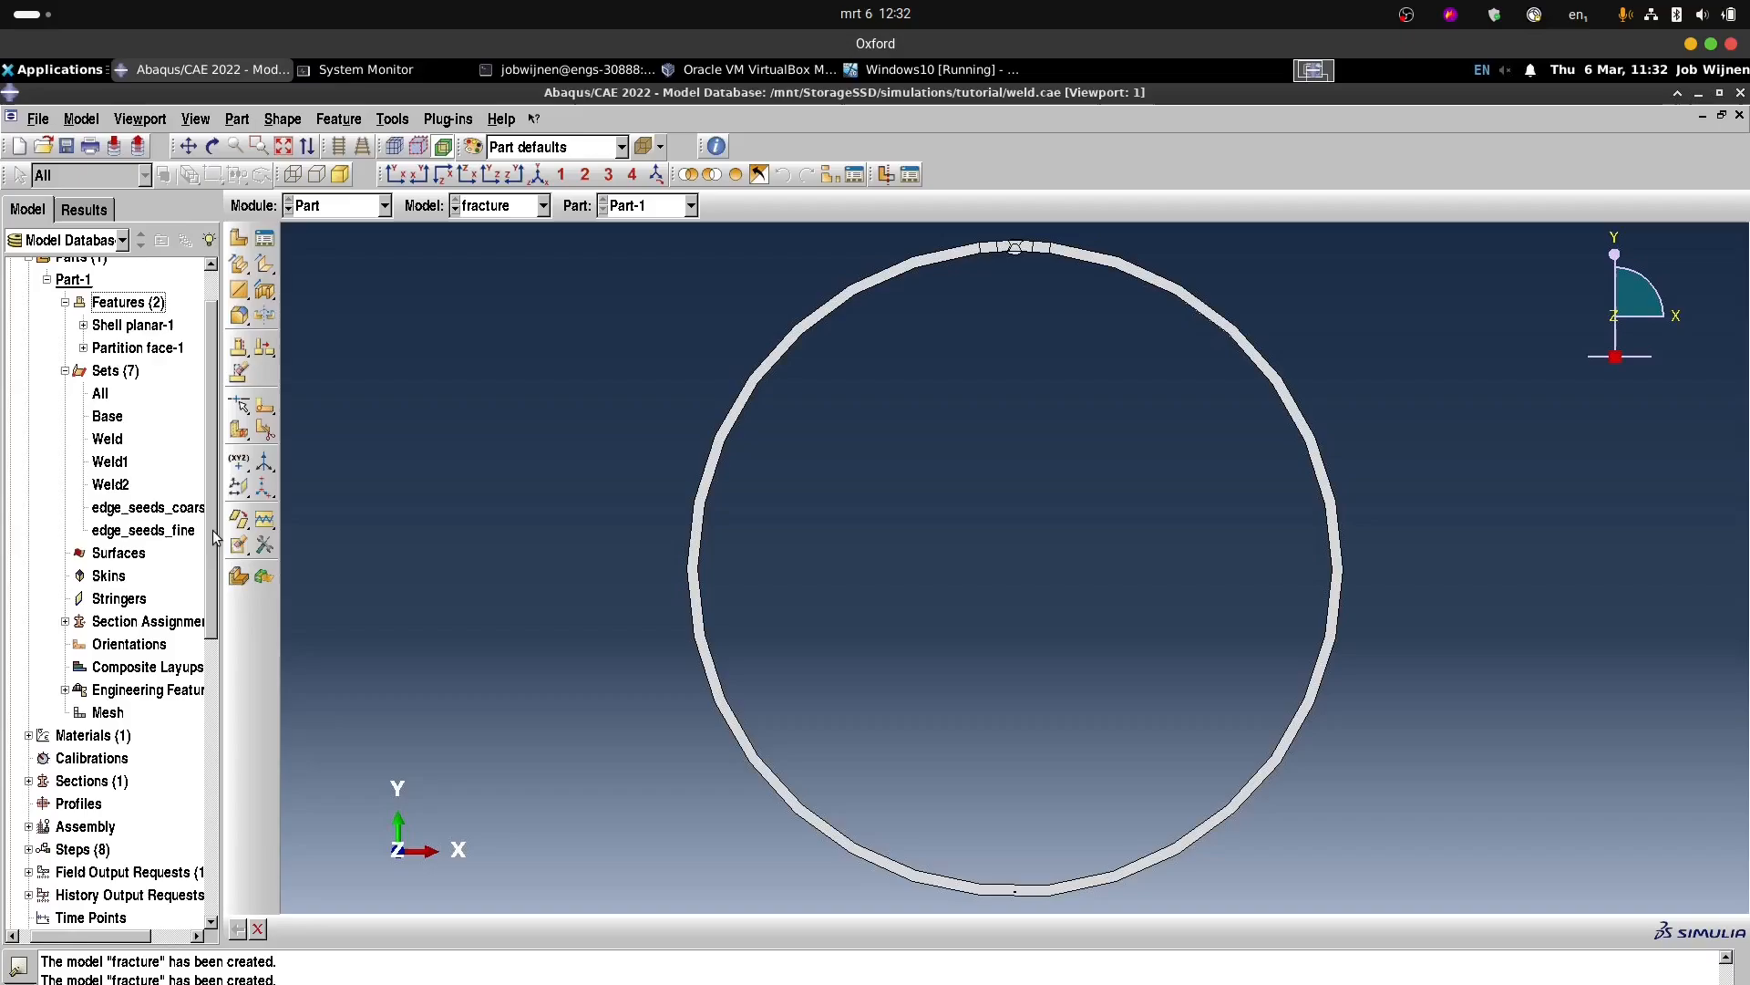
pyautogui.doubleClick(101, 394)
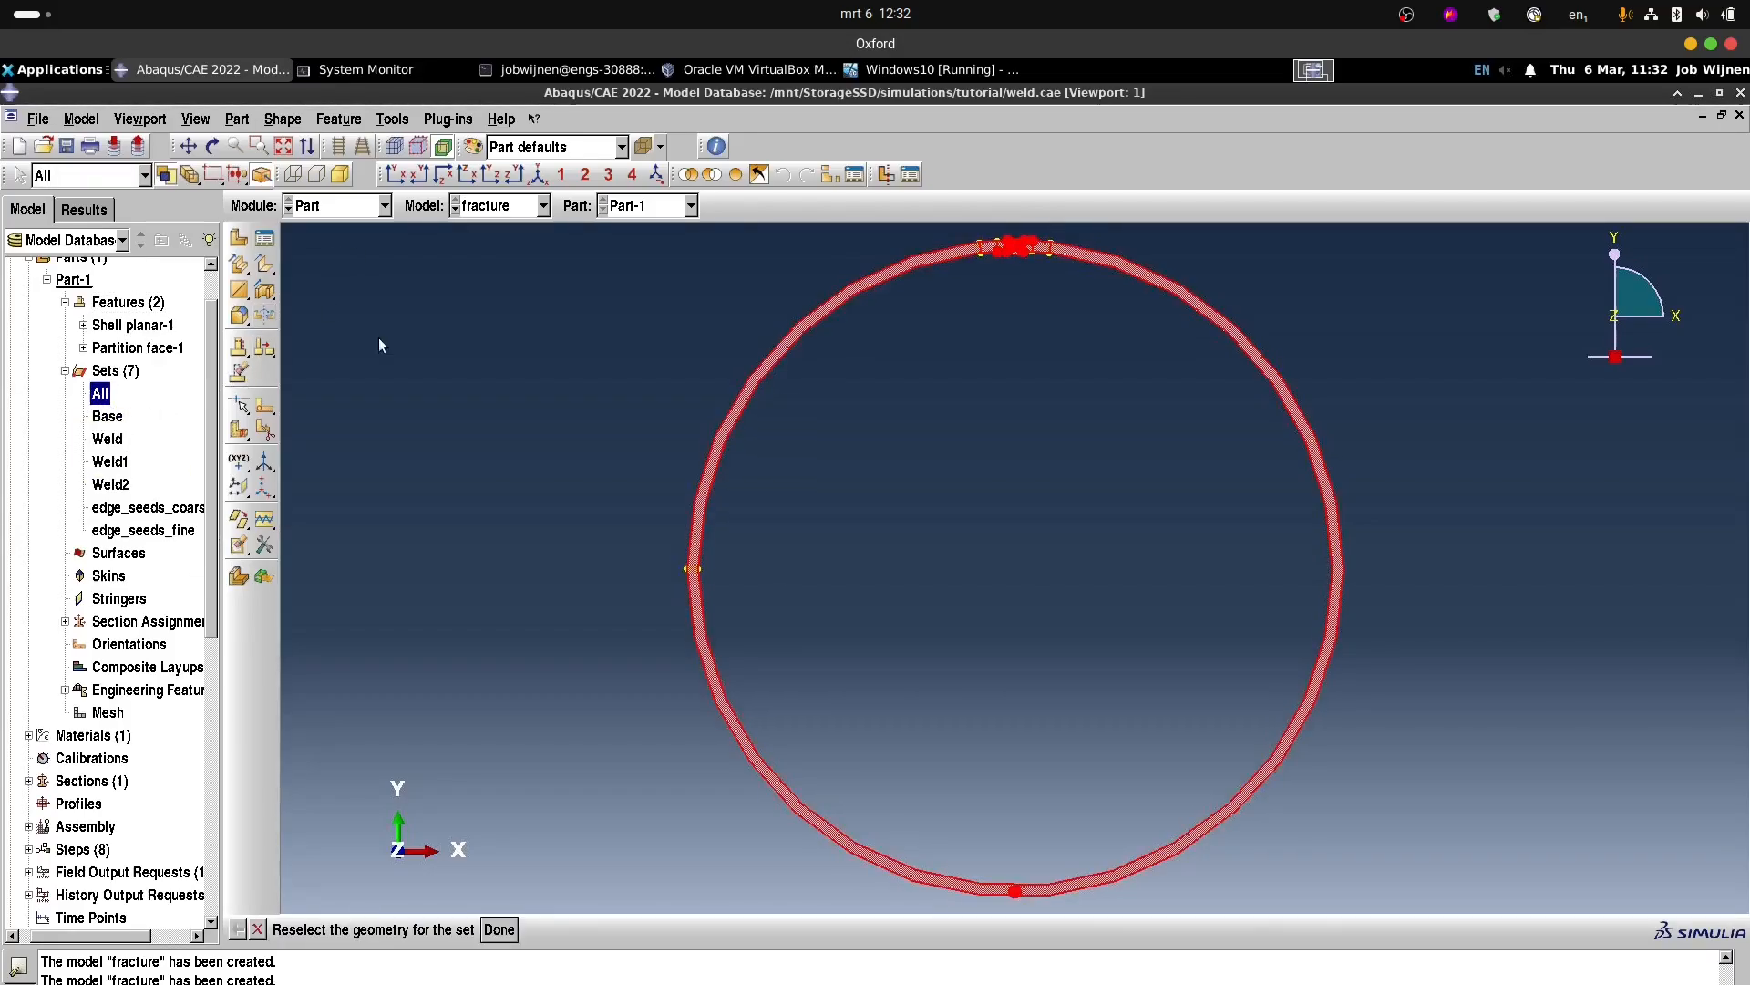
pyautogui.click(260, 146)
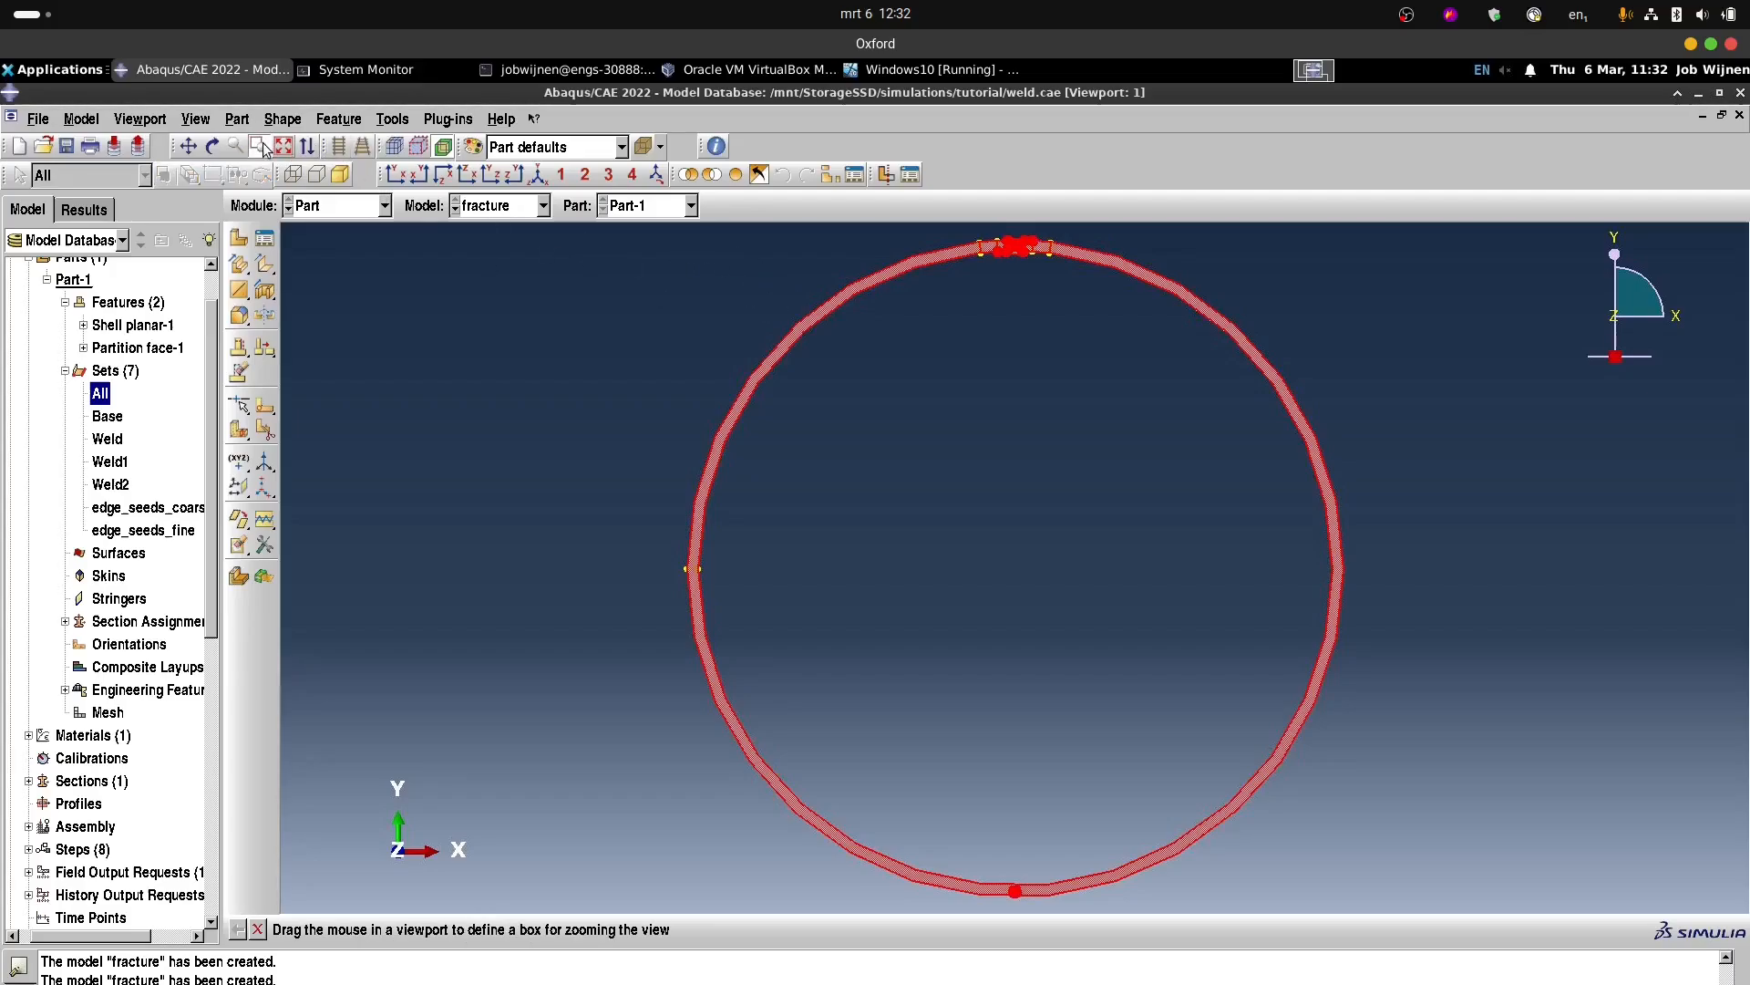
pyautogui.press('Escape')
pyautogui.moveTo(650, 228); pyautogui.dragTo(1458, 943)
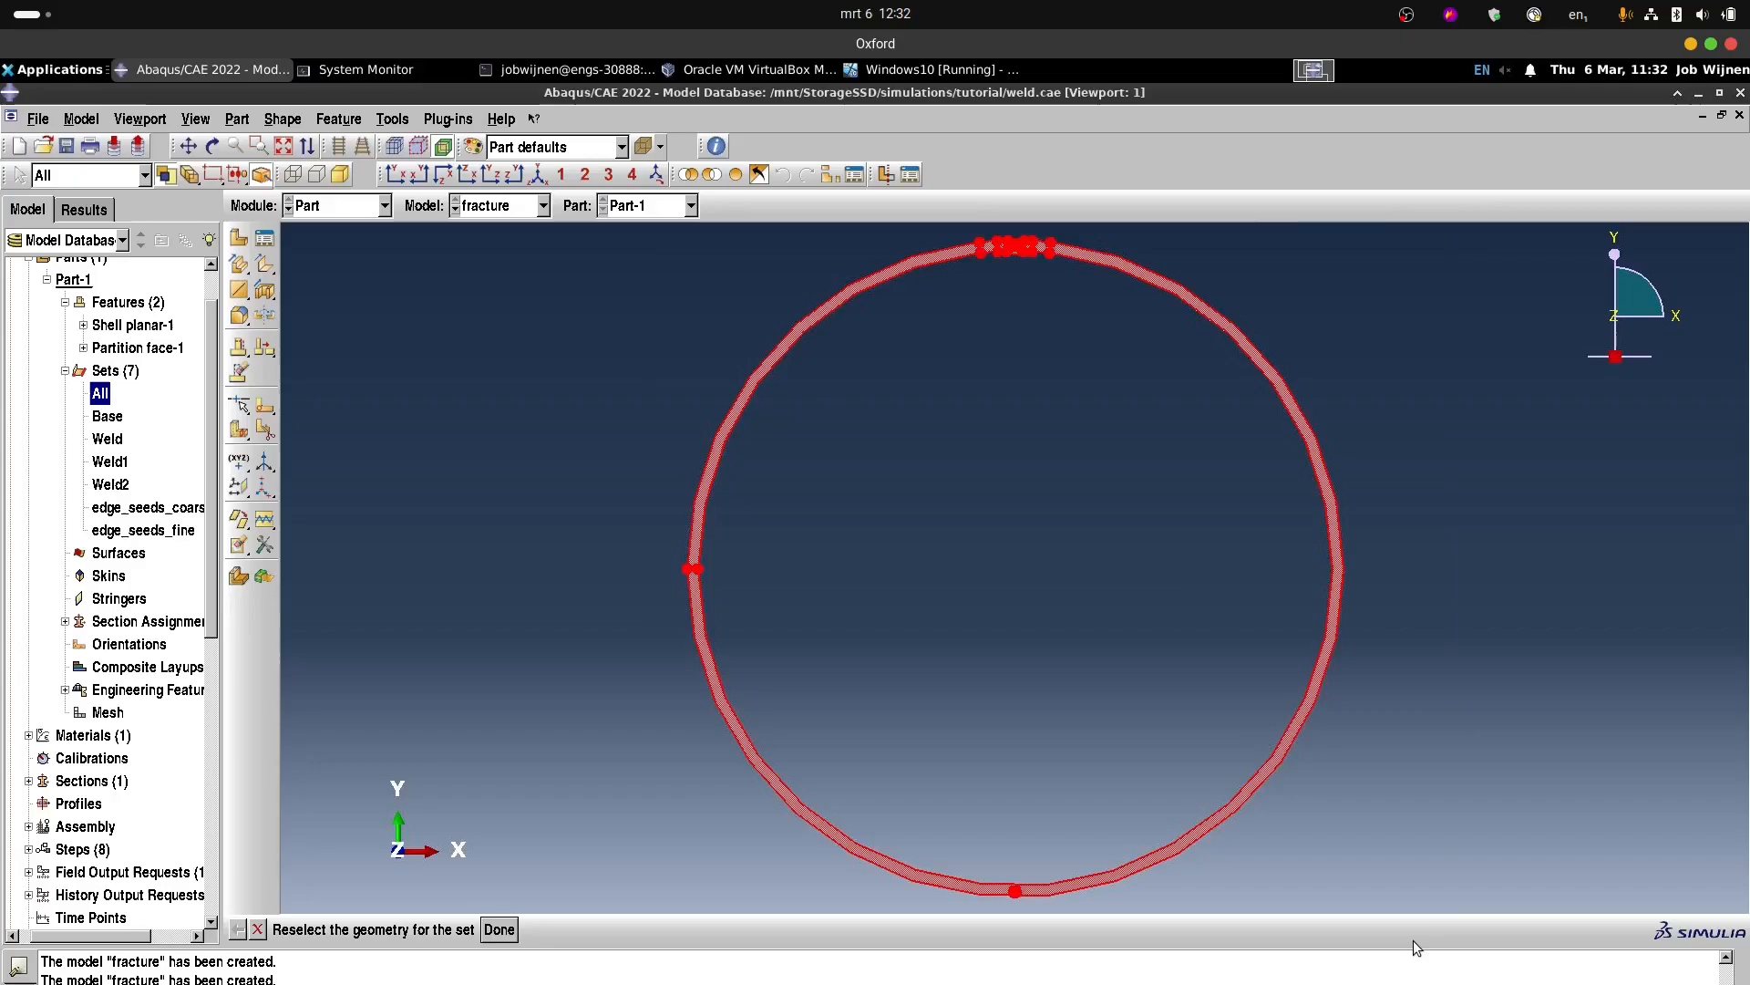
pyautogui.click(495, 931)
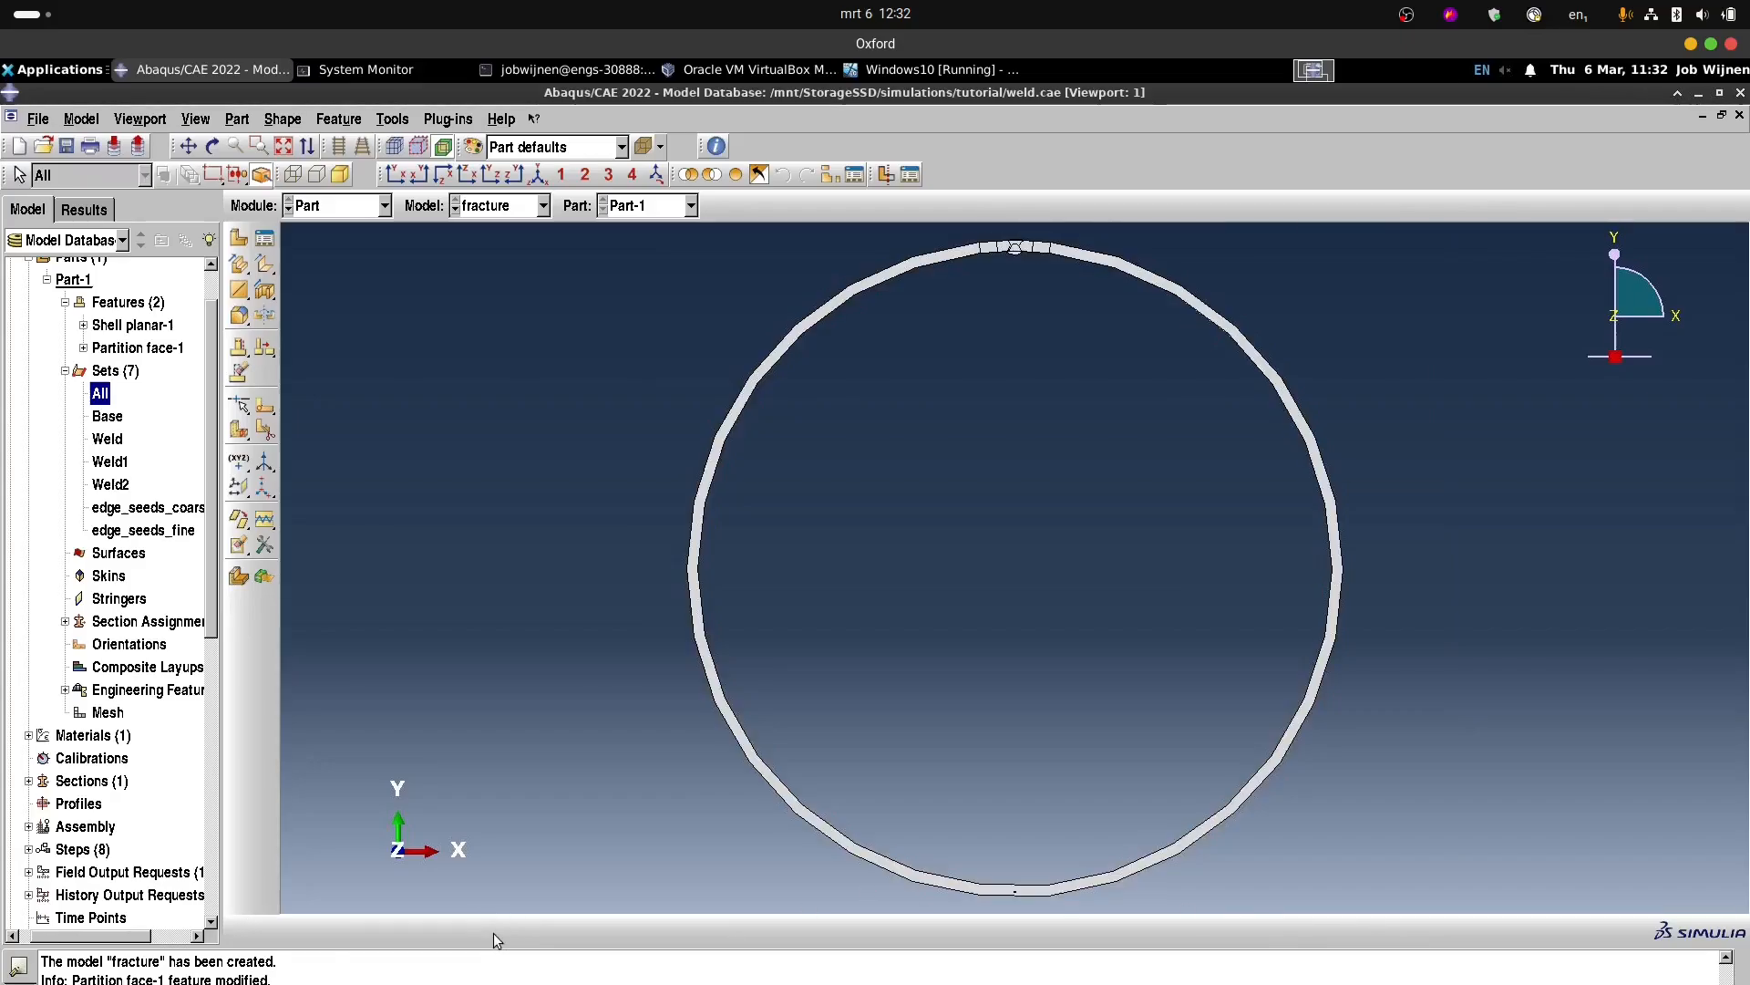
# Delete the Base, Weld, Weld1 and Weld2 sets from Part-1 of the fracture model.
pyautogui.click(109, 417)
pyautogui.keyDown('ctrl'); pyautogui.click(107, 440); pyautogui.keyUp('ctrl')
pyautogui.keyDown('ctrl'); pyautogui.click(109, 461); pyautogui.keyUp('ctrl')
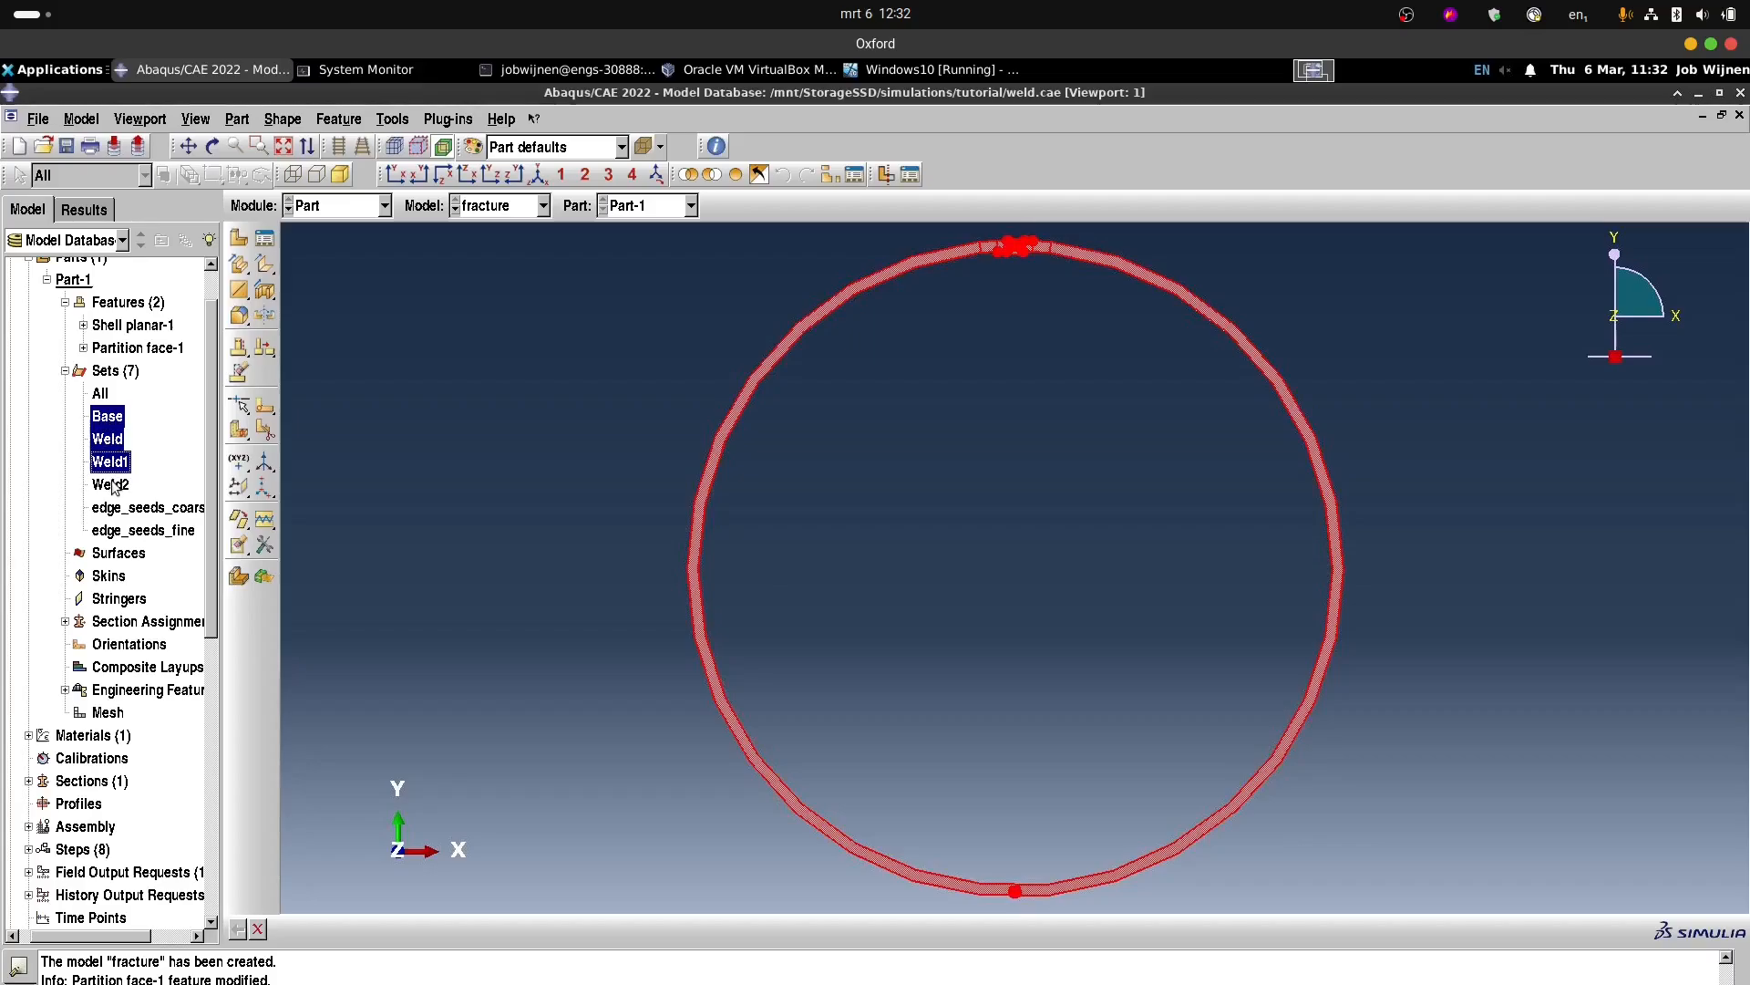
pyautogui.keyDown('ctrl'); pyautogui.click(109, 484); pyautogui.keyUp('ctrl')
pyautogui.rightClick(107, 441)
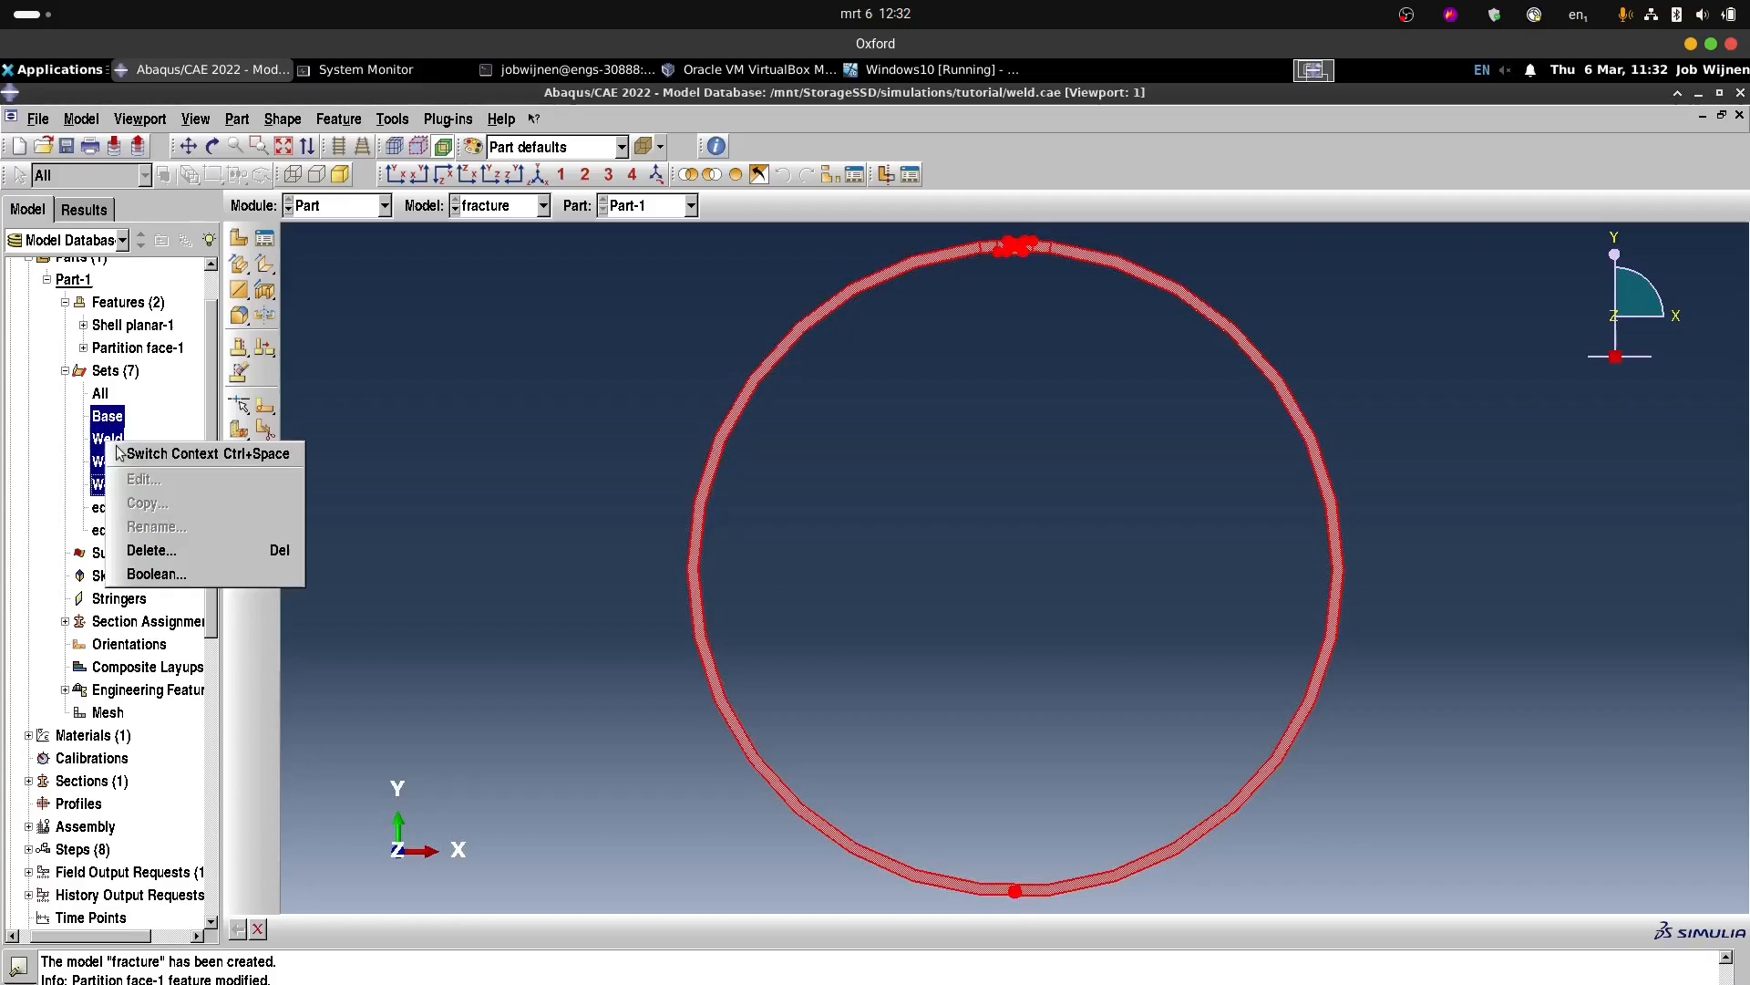
pyautogui.click(152, 551)
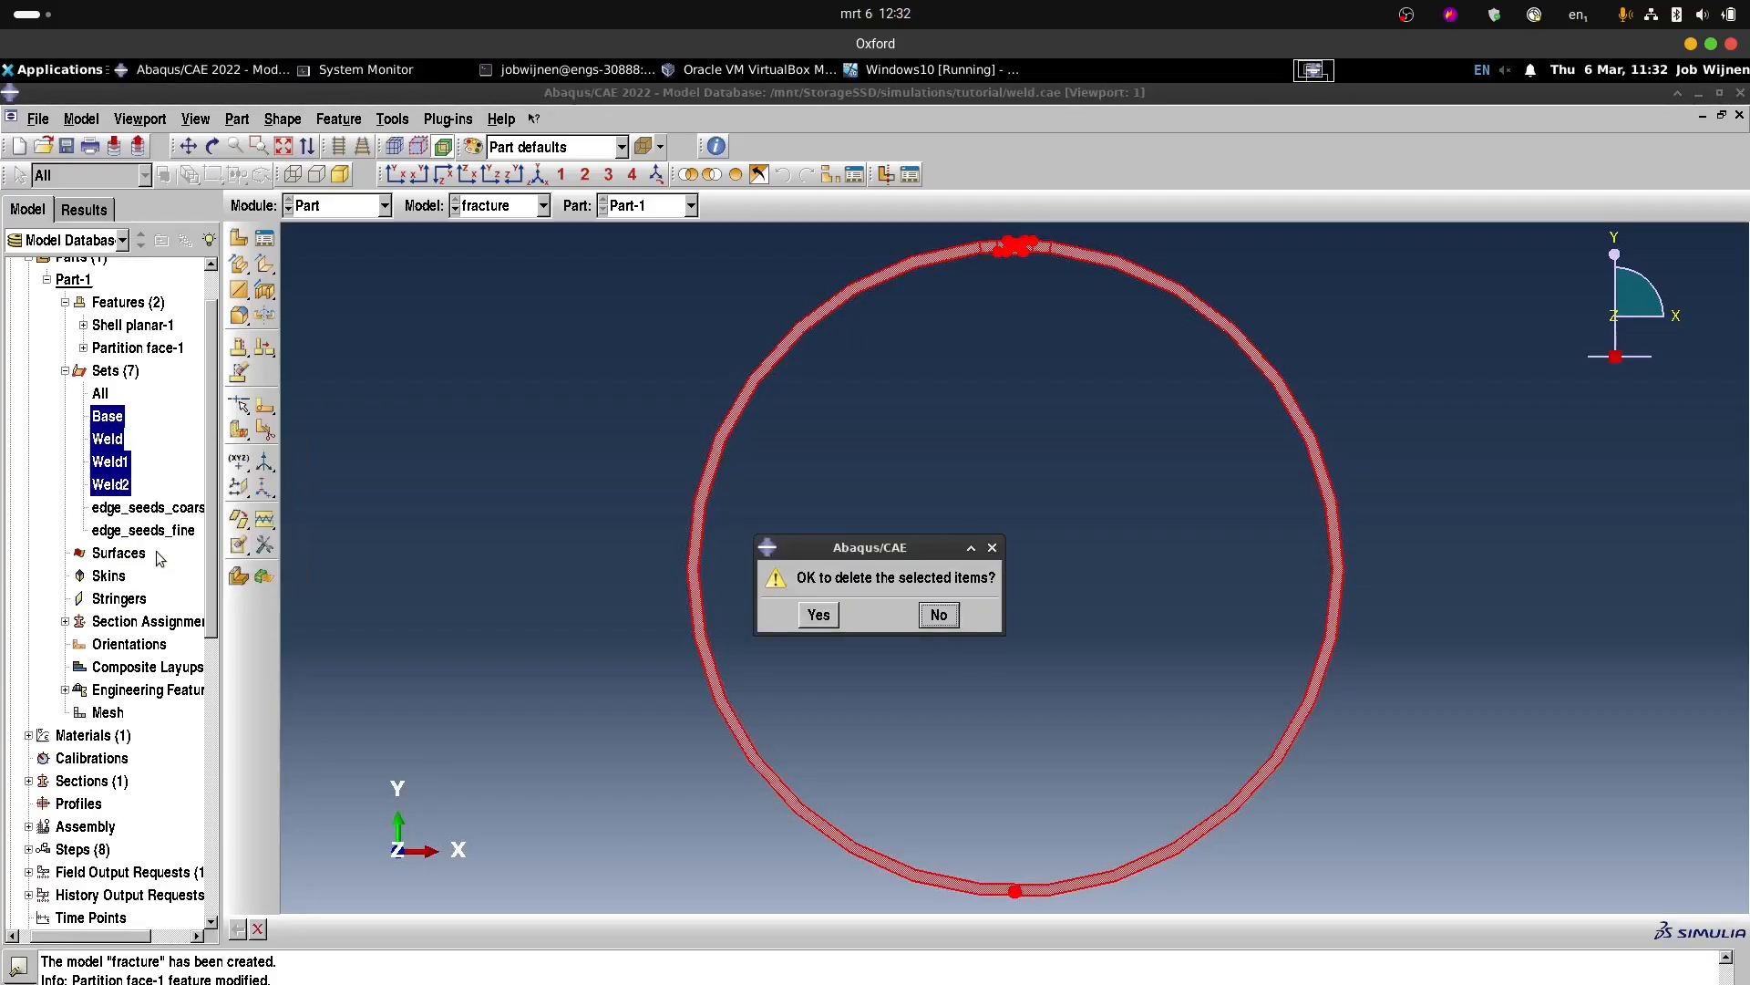
pyautogui.click(817, 614)
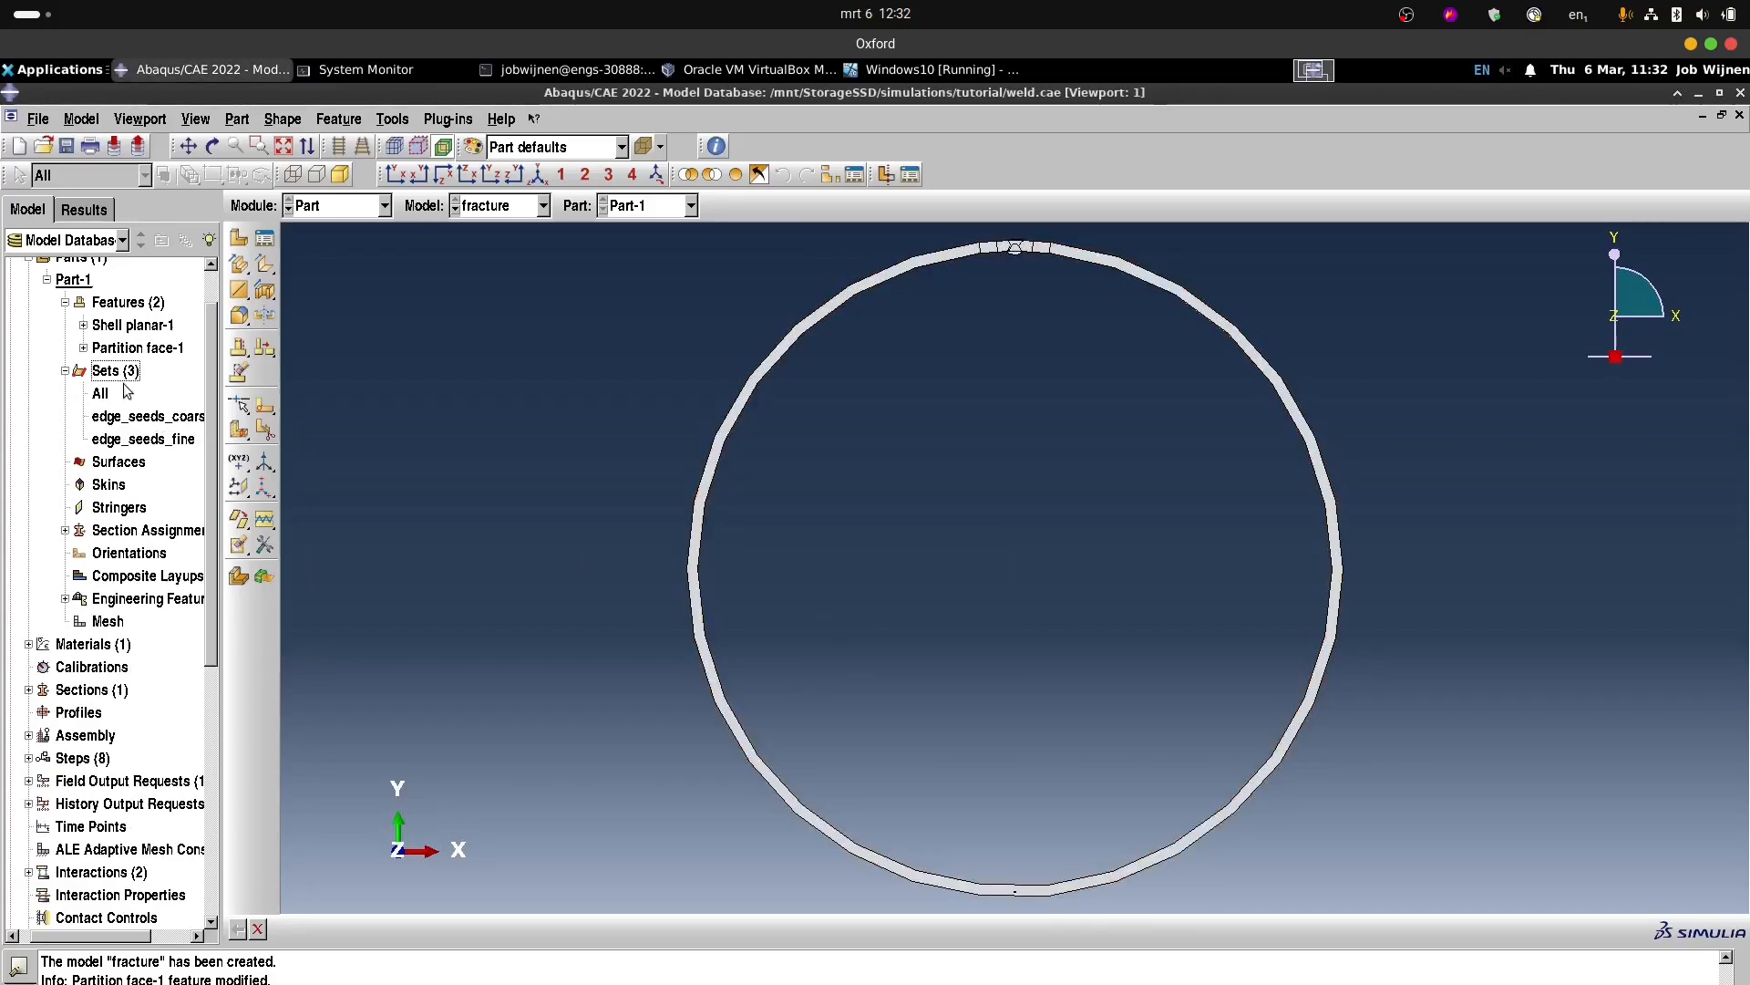
# Redefine the edge_seeds_coarse set to cover the ring outside the weld zone, including the small square partition opposite the weld.
pyautogui.doubleClick(146, 417)
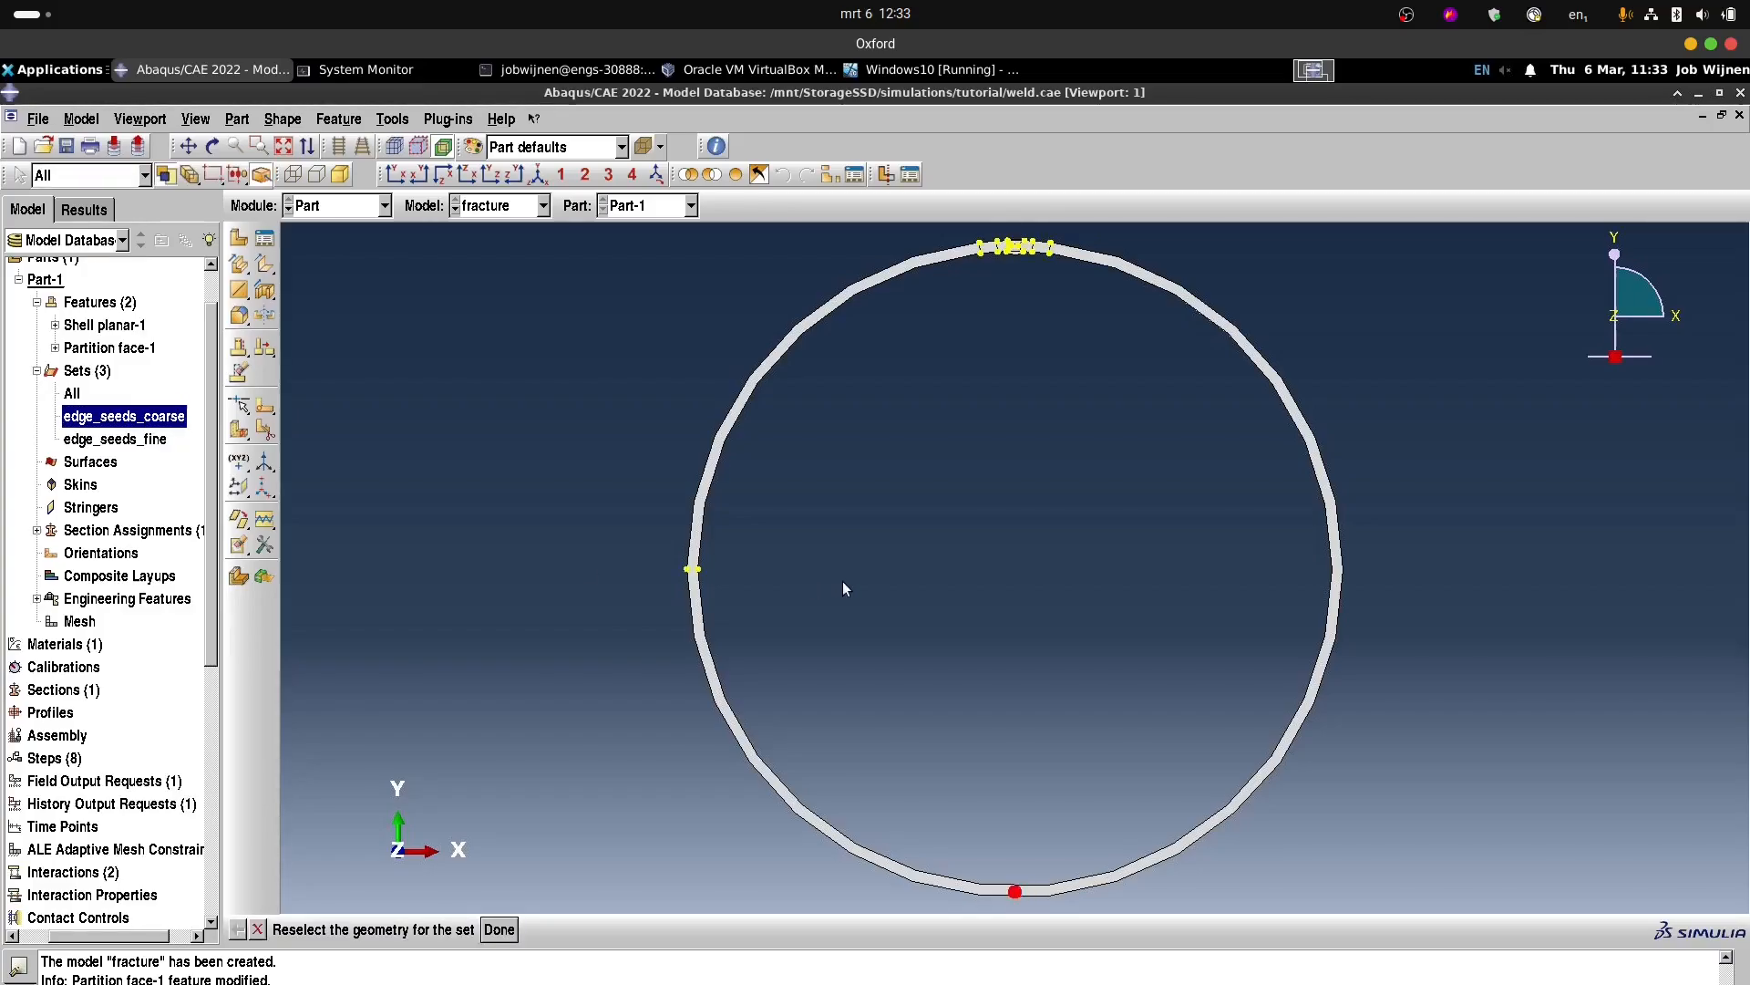
pyautogui.click(818, 315)
pyautogui.click(710, 683)
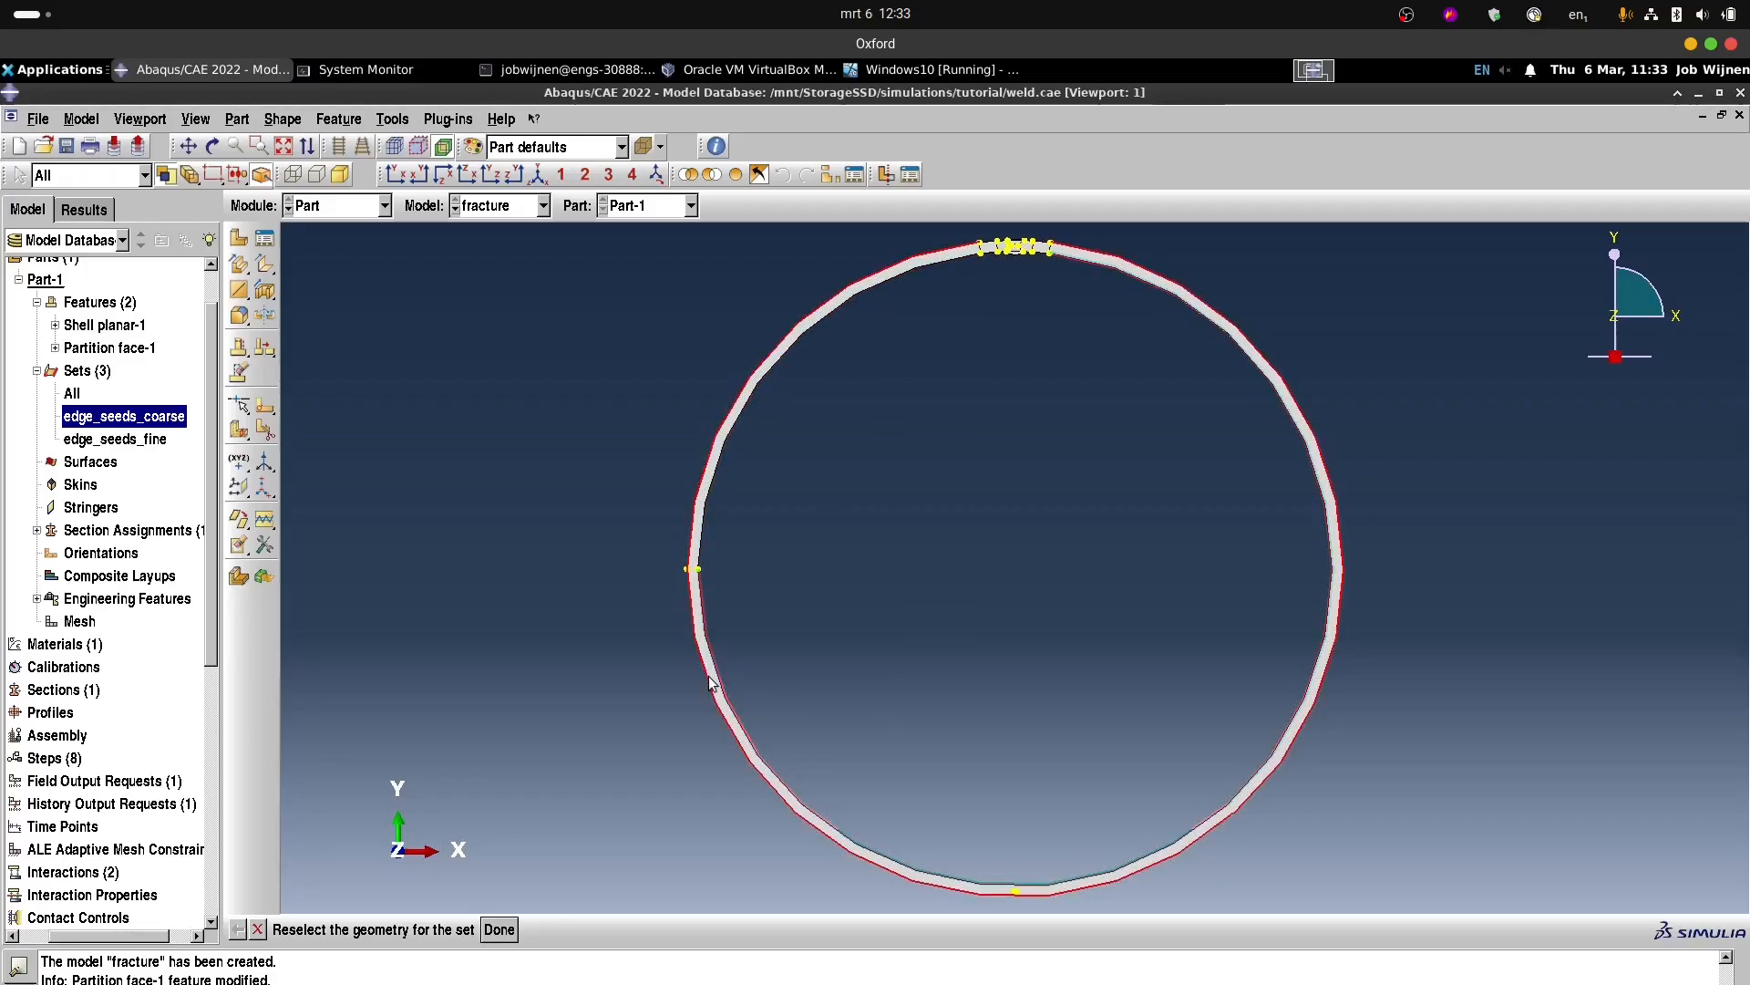
pyautogui.click(1209, 826)
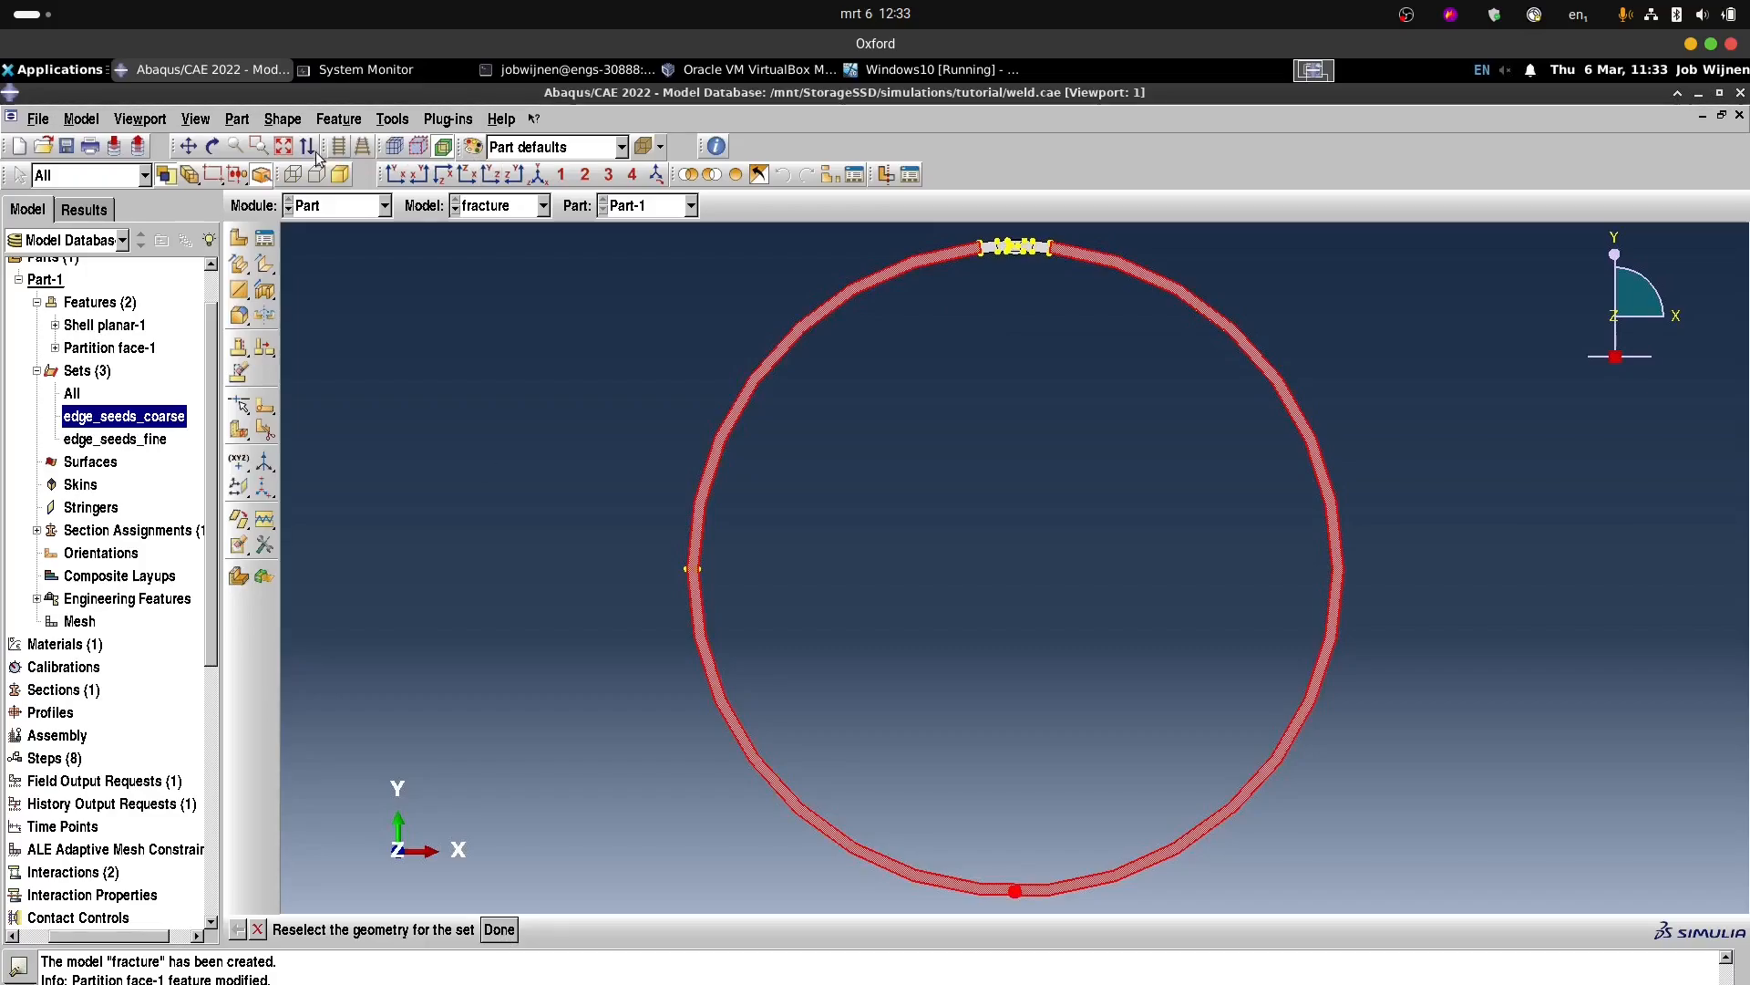
pyautogui.click(259, 146)
pyautogui.moveTo(1001, 864); pyautogui.dragTo(1044, 907)
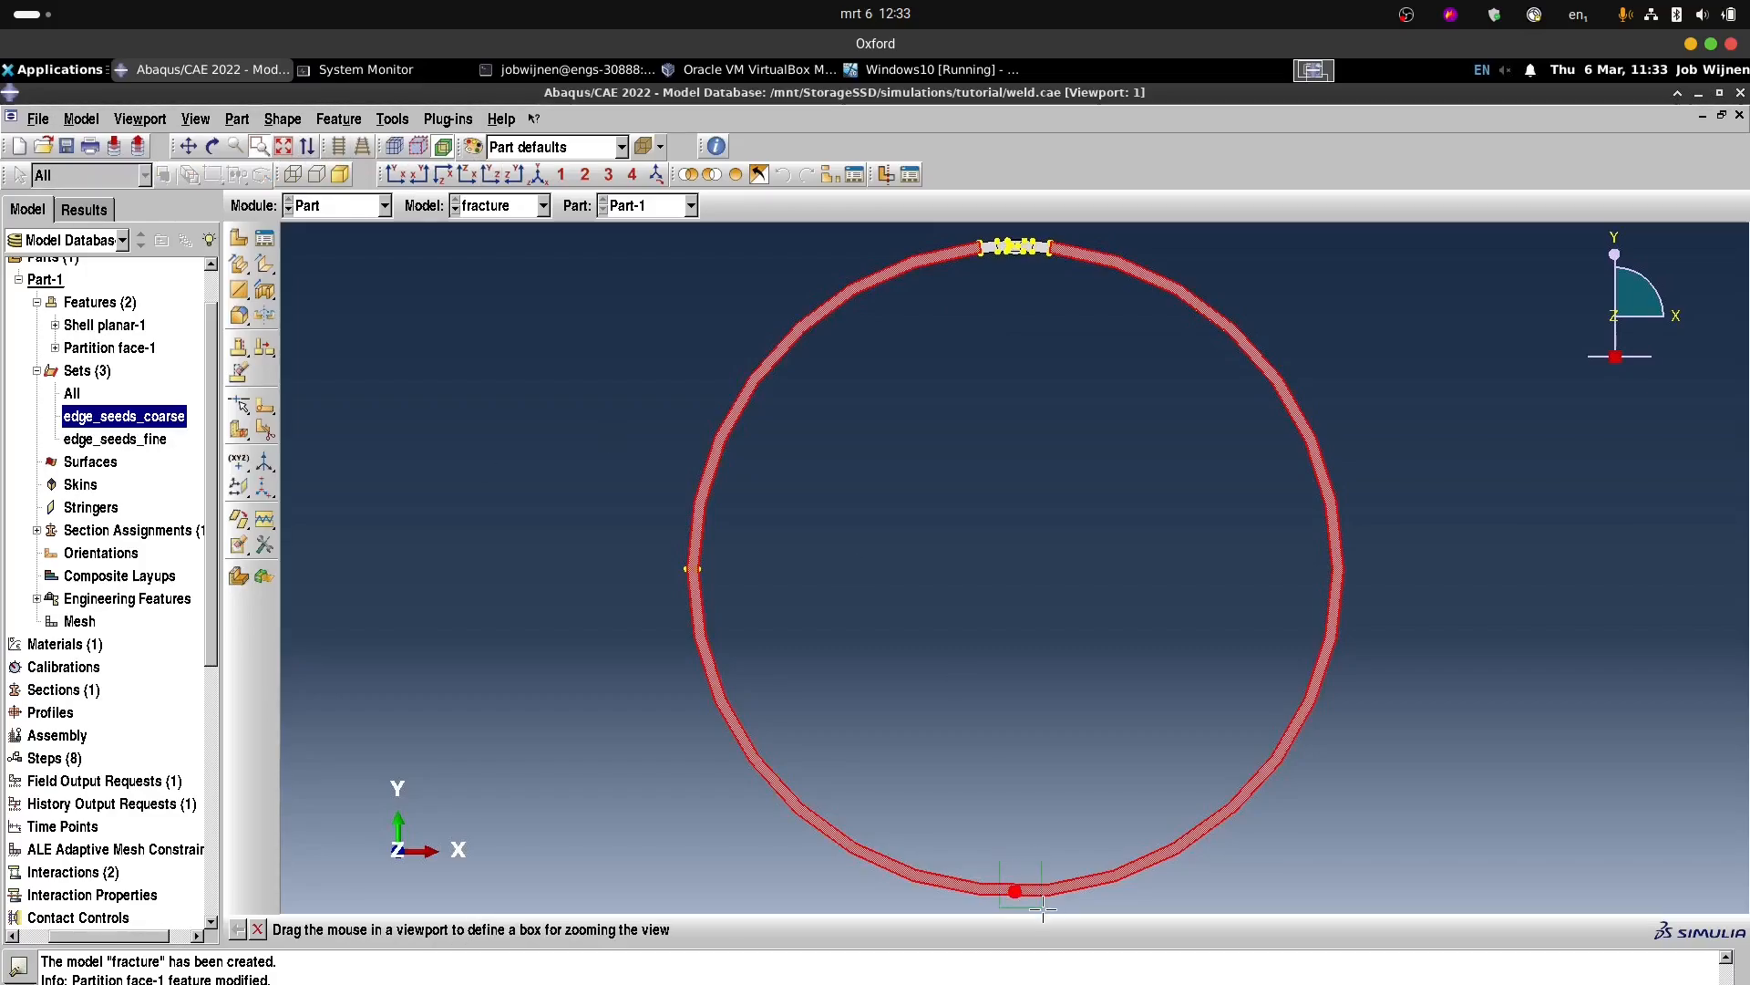
pyautogui.click(259, 147)
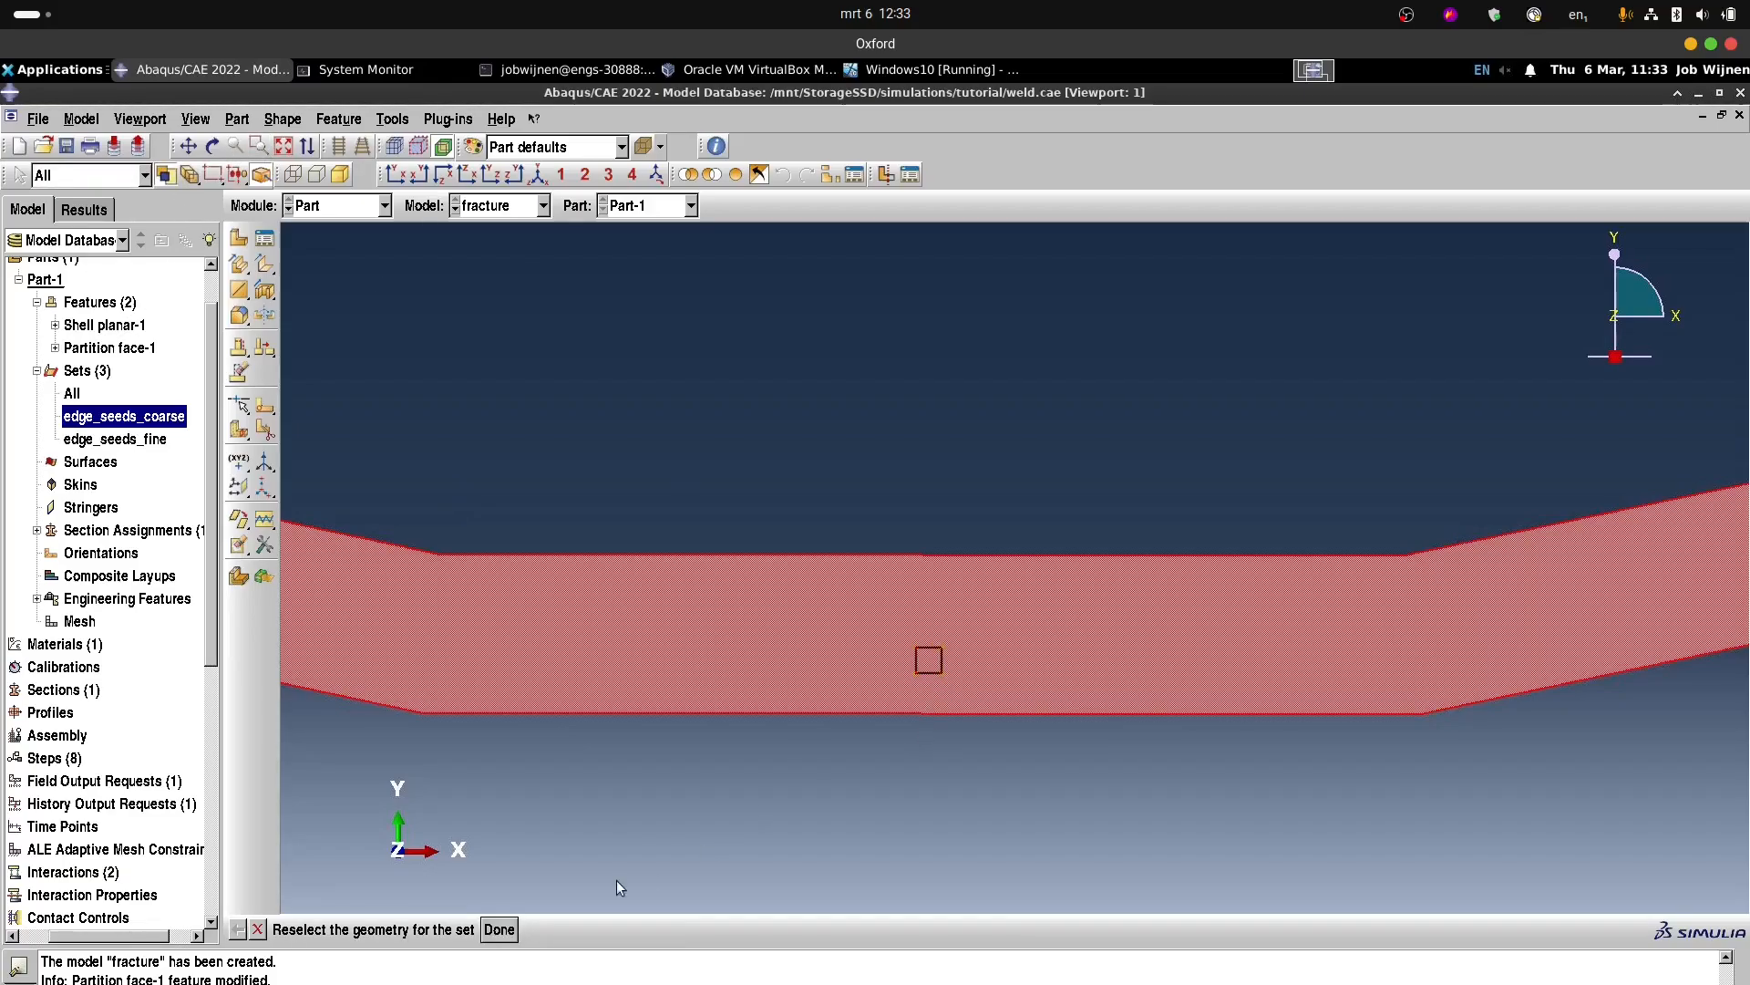
pyautogui.click(499, 929)
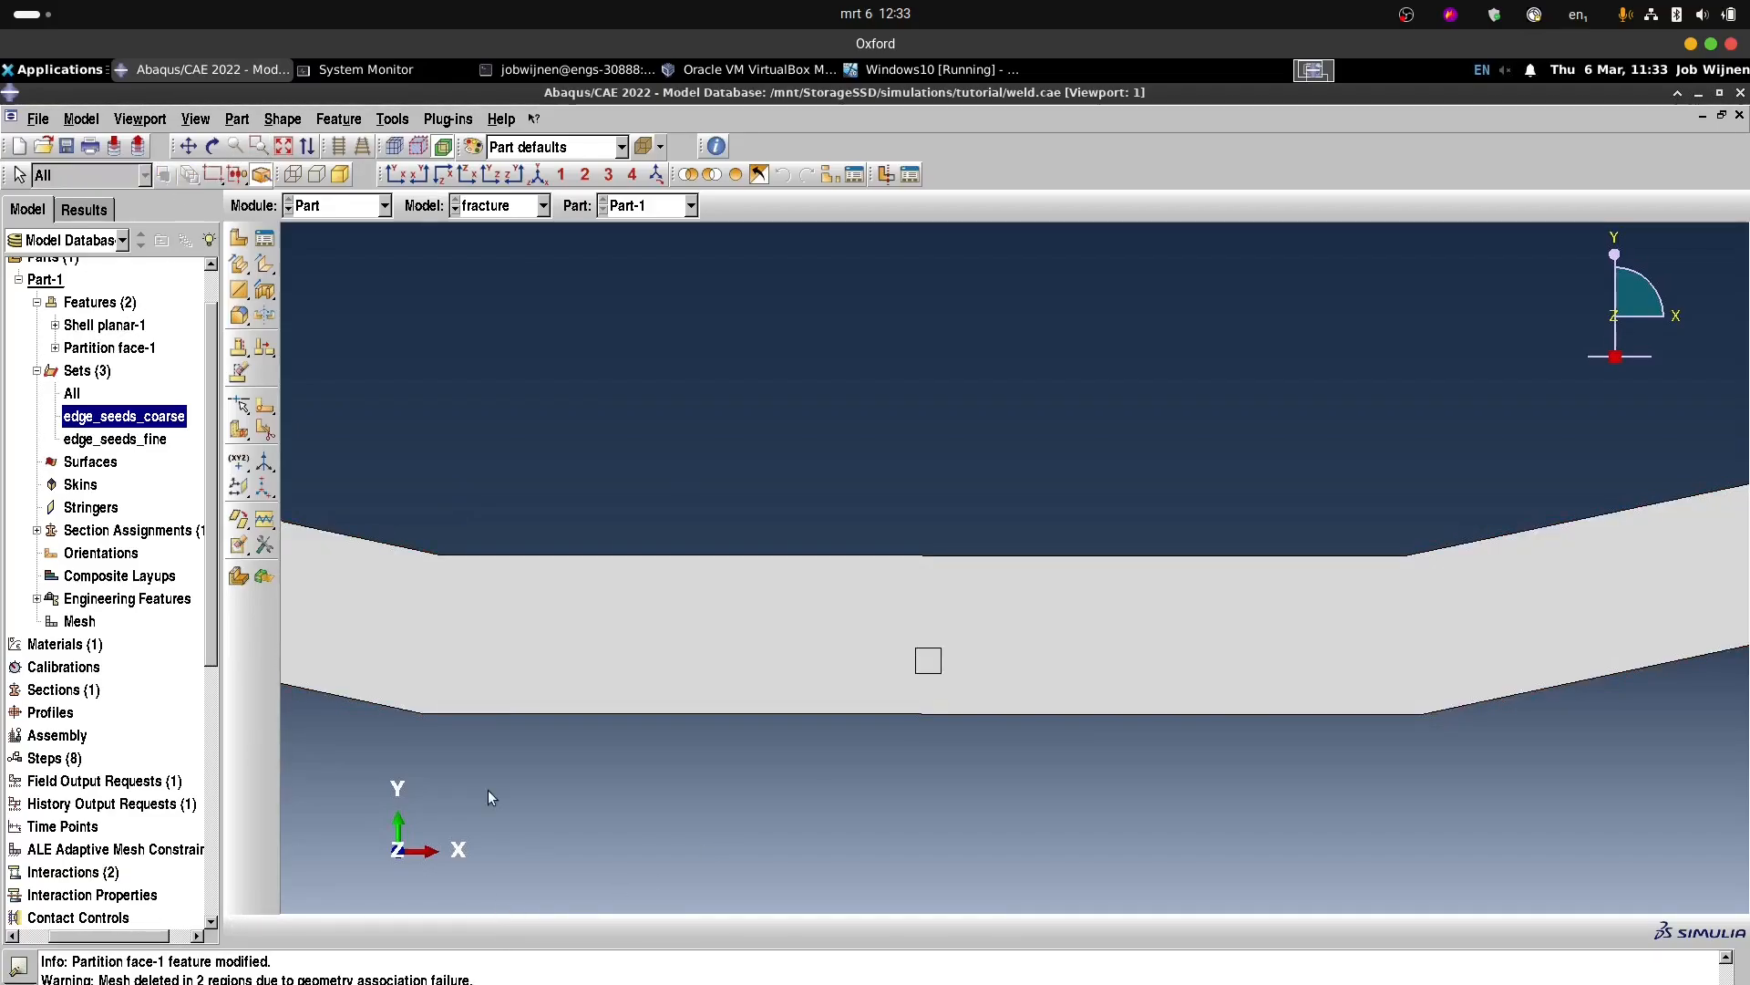
# Redefine the edge_seeds_fine set with the base-material face containing the slanted line, both weld faces, and the upper and lower weld caps.
pyautogui.click(562, 174)
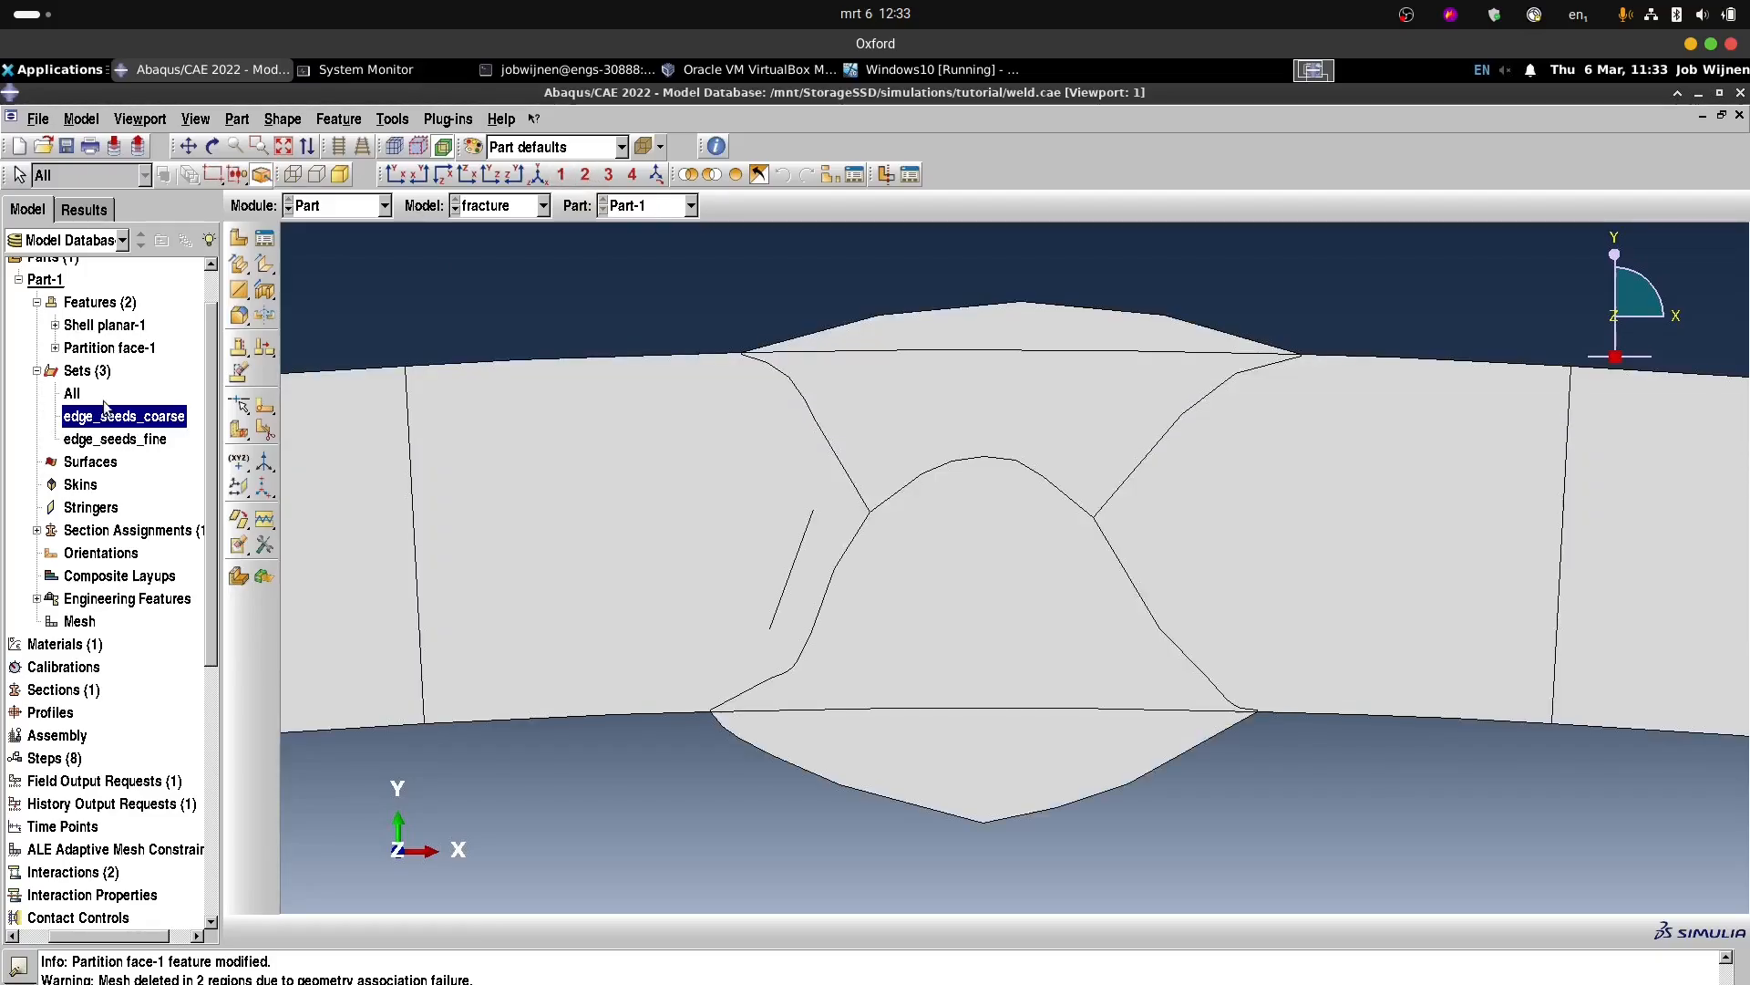
pyautogui.doubleClick(122, 443)
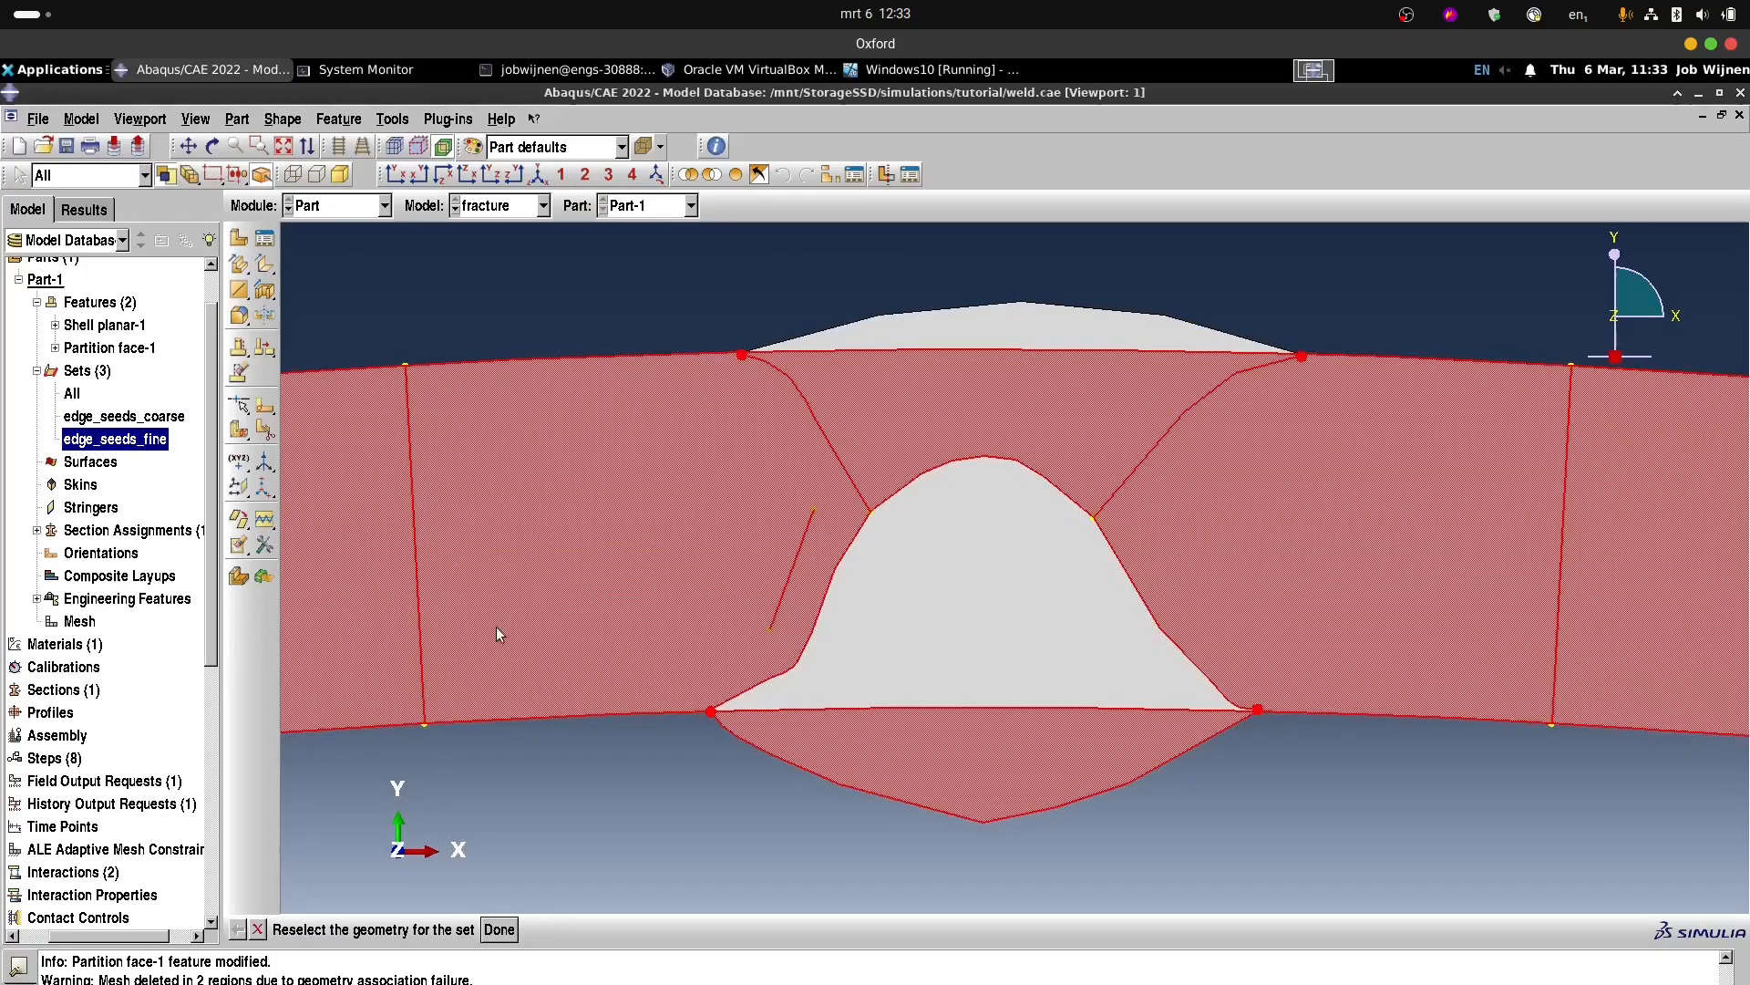
pyautogui.click(638, 458)
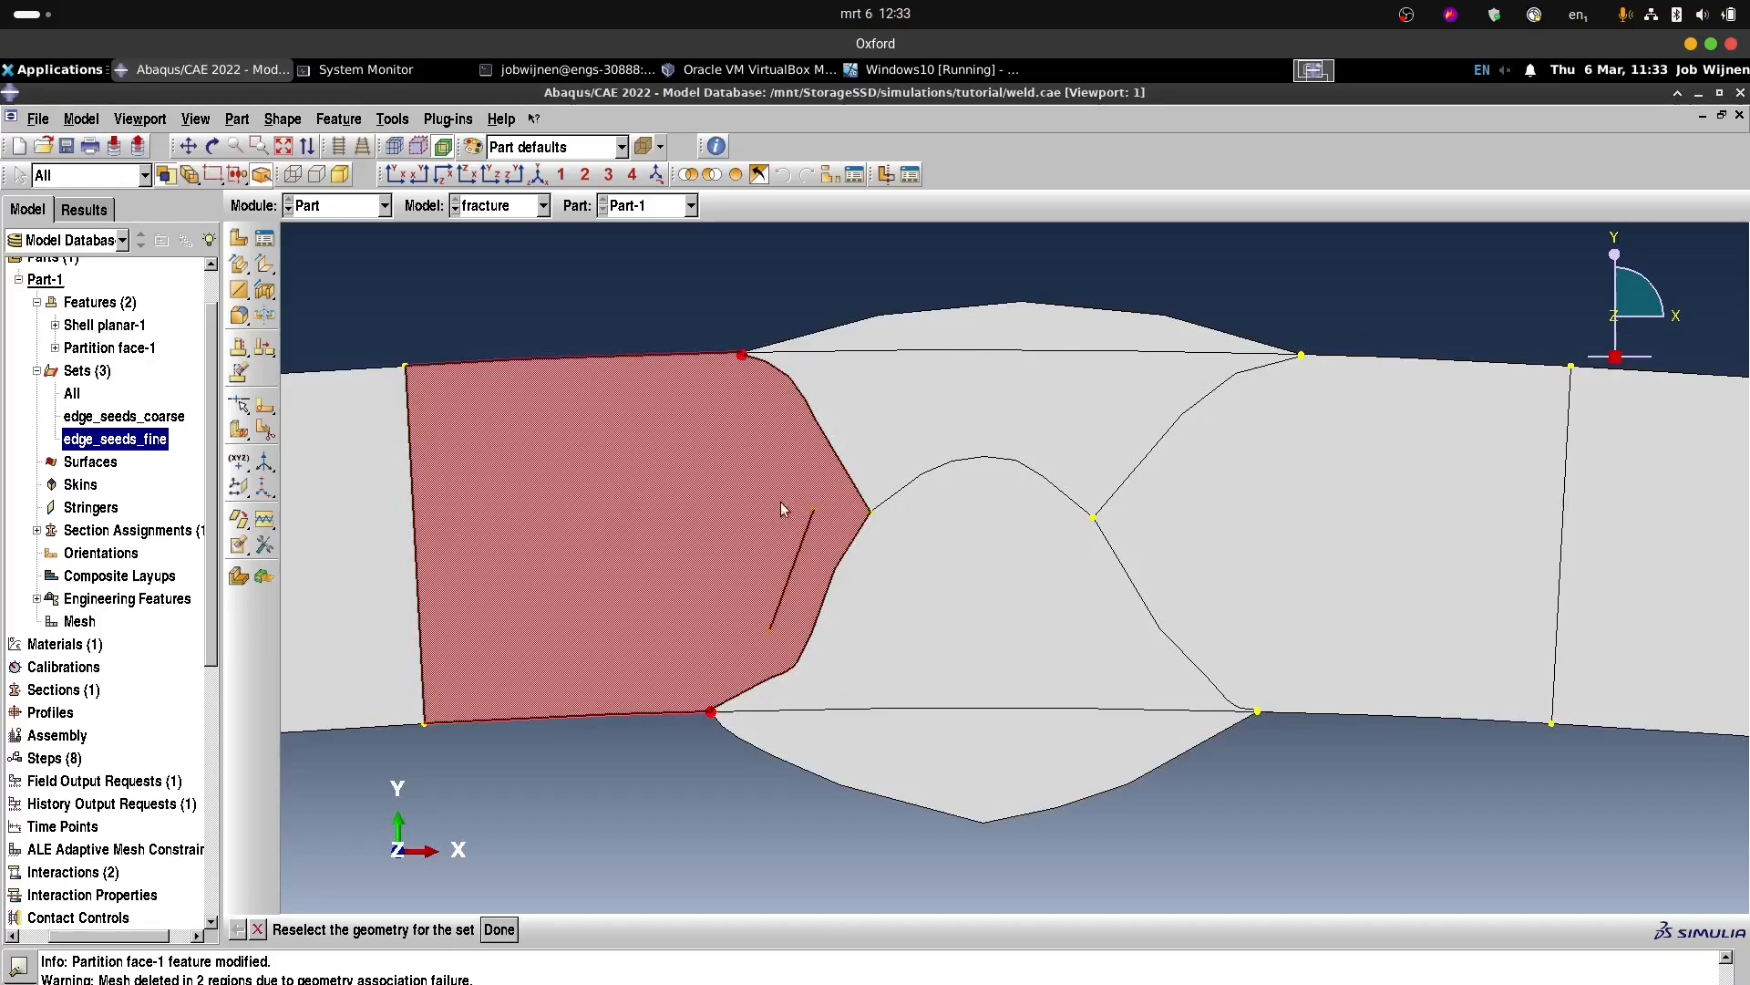
pyautogui.keyDown('shift'); pyautogui.click(976, 394); pyautogui.keyUp('shift')
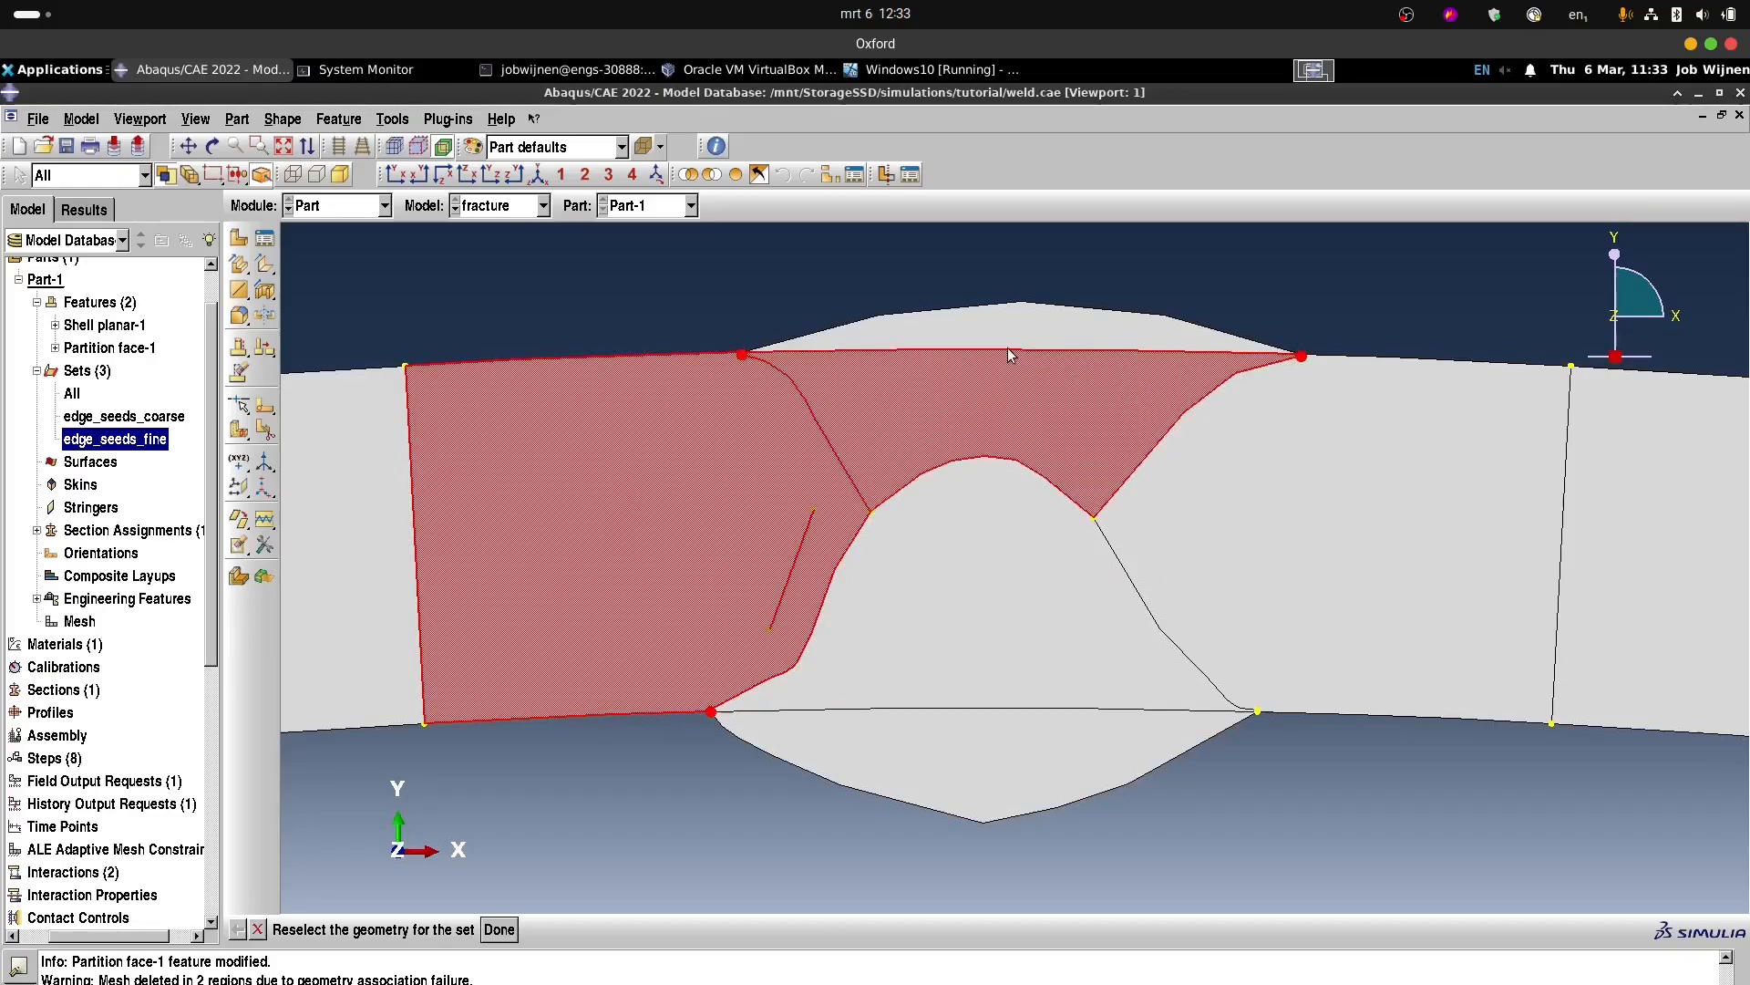
pyautogui.keyDown('shift'); pyautogui.click(968, 625); pyautogui.keyUp('shift')
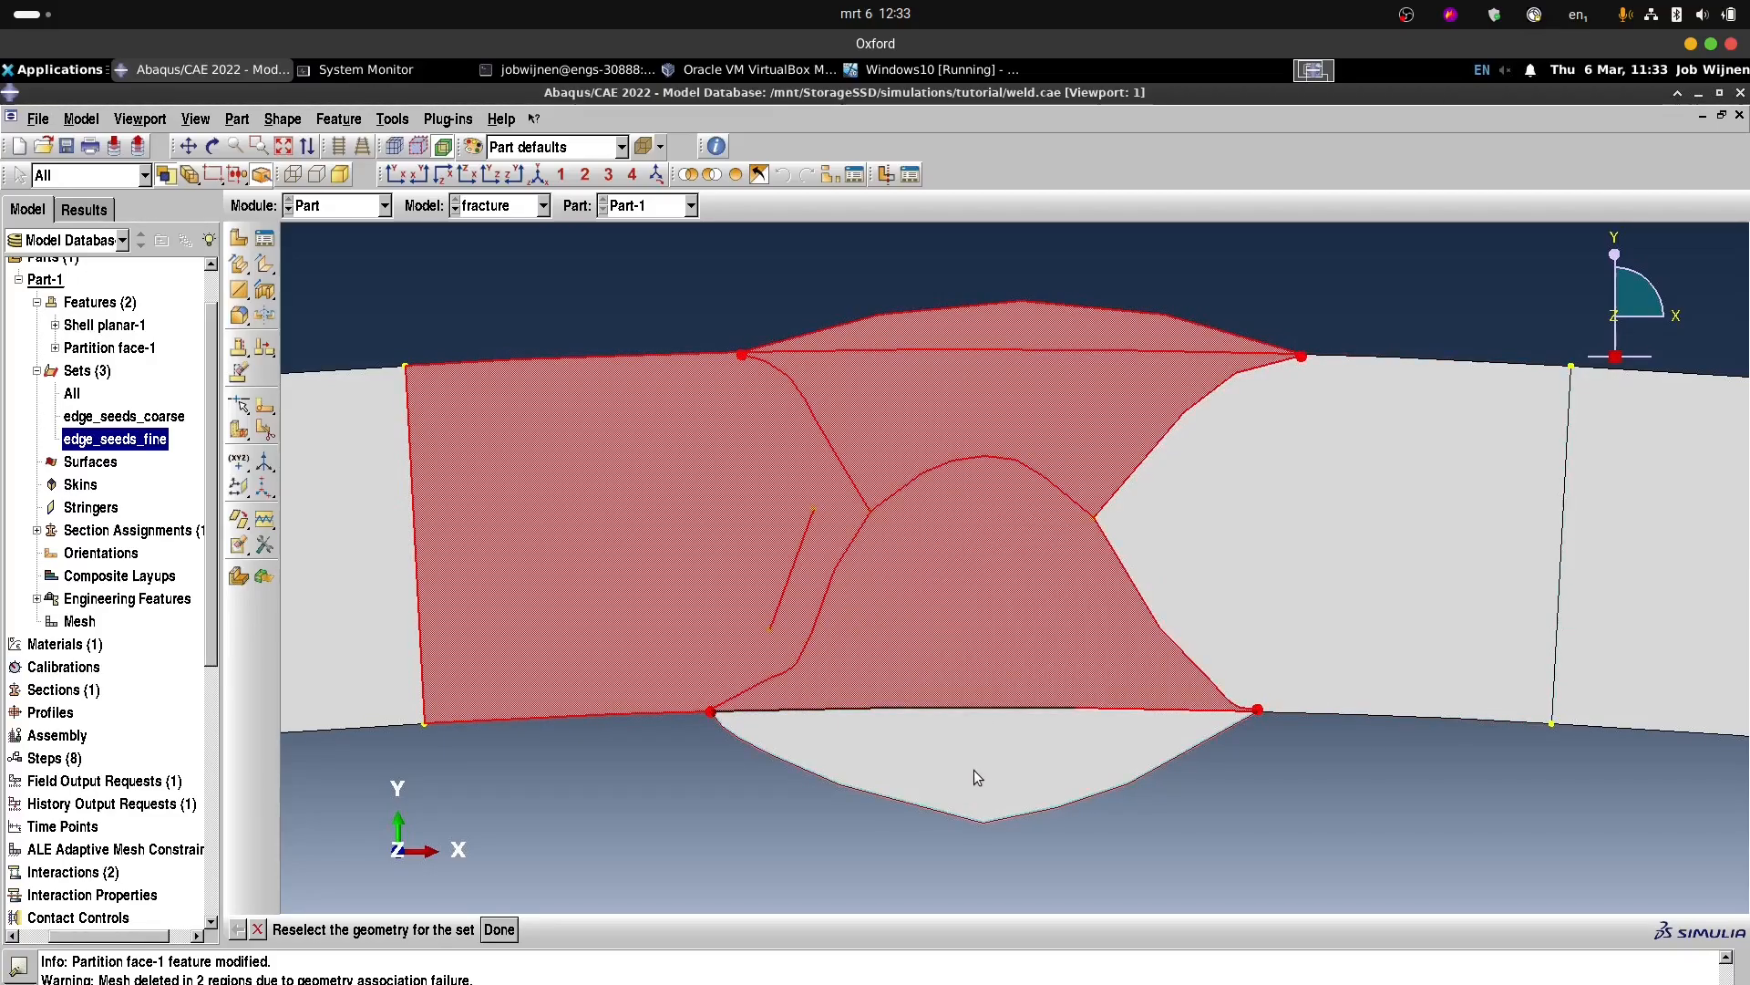
pyautogui.keyDown('shift'); pyautogui.click(970, 773); pyautogui.keyUp('shift')
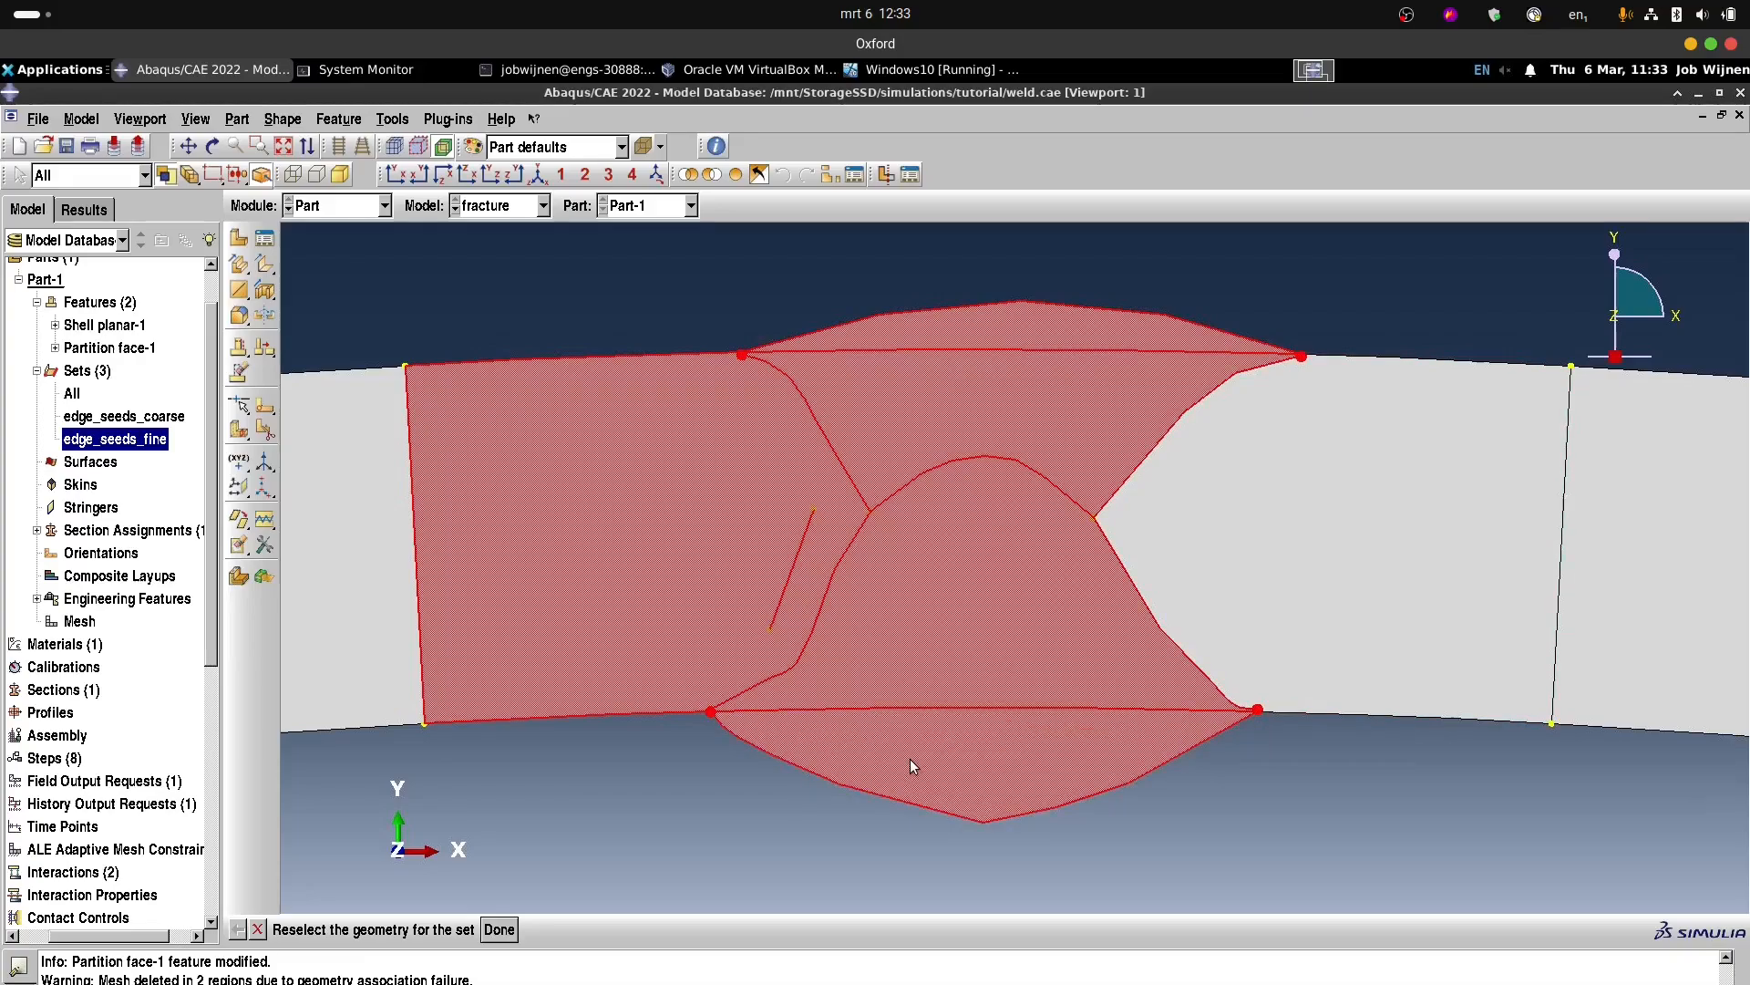
pyautogui.click(499, 930)
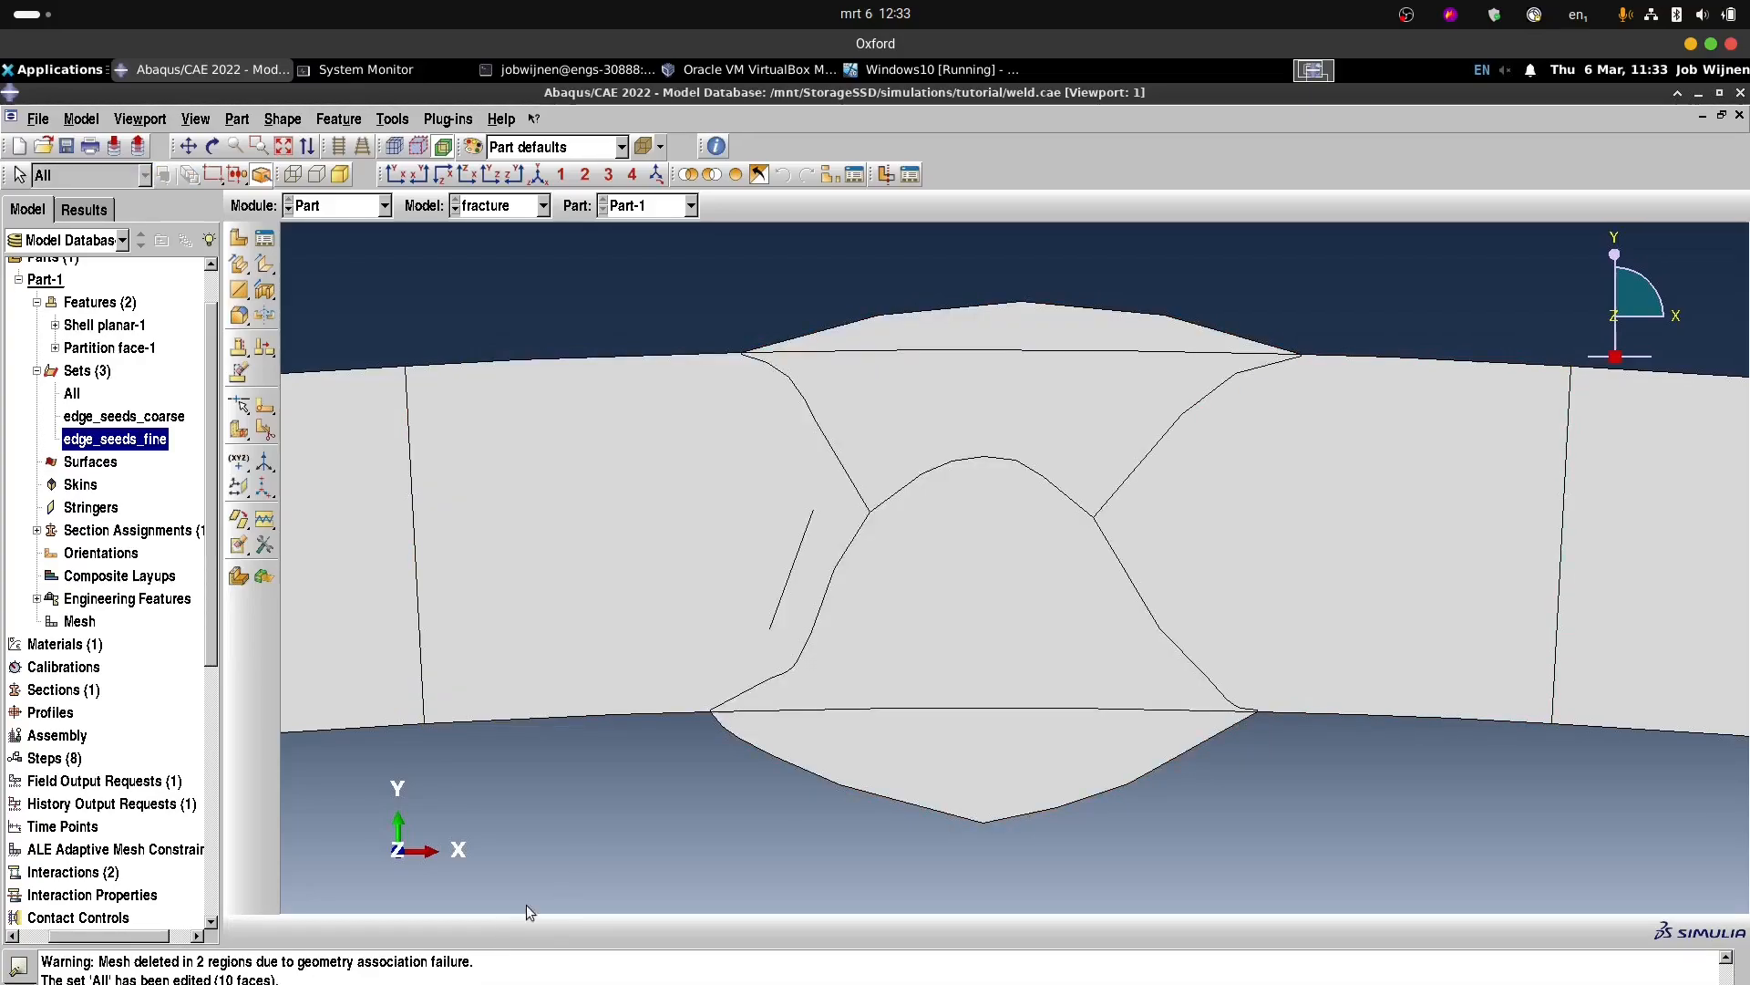
# Create a geometry set named Crack on Part-1 containing the short slanted line beside the weld.
pyautogui.doubleClick(98, 378)
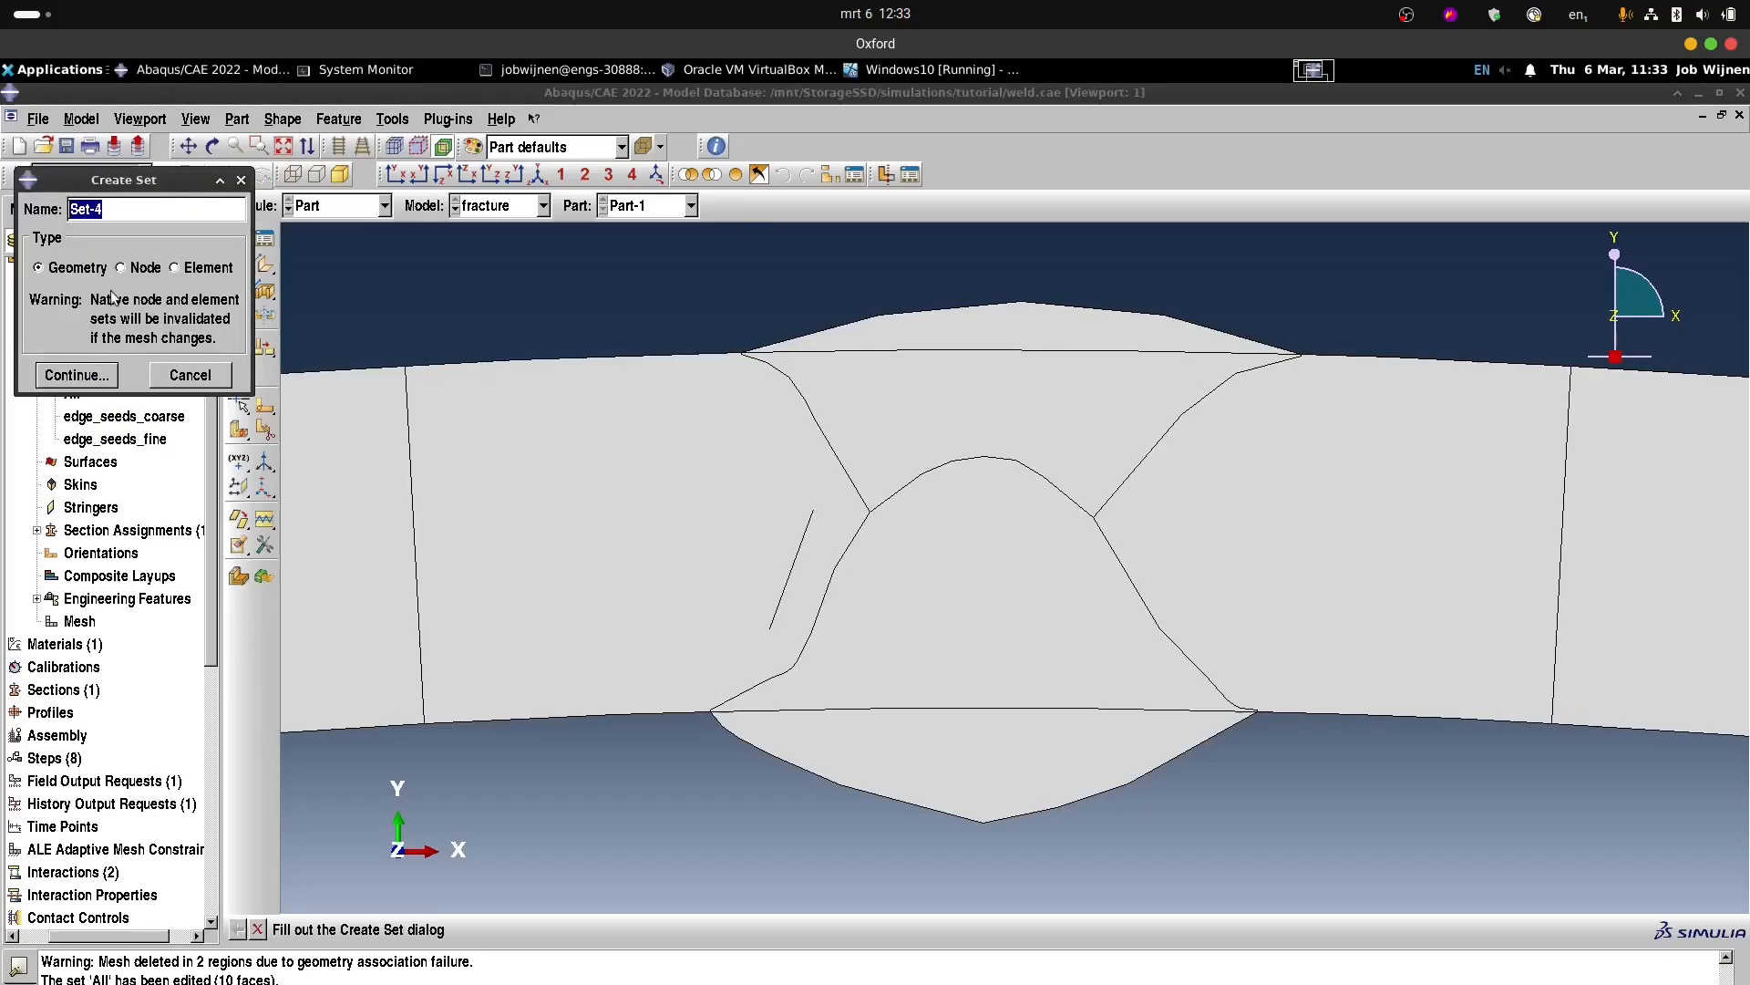
pyautogui.write('Crack')
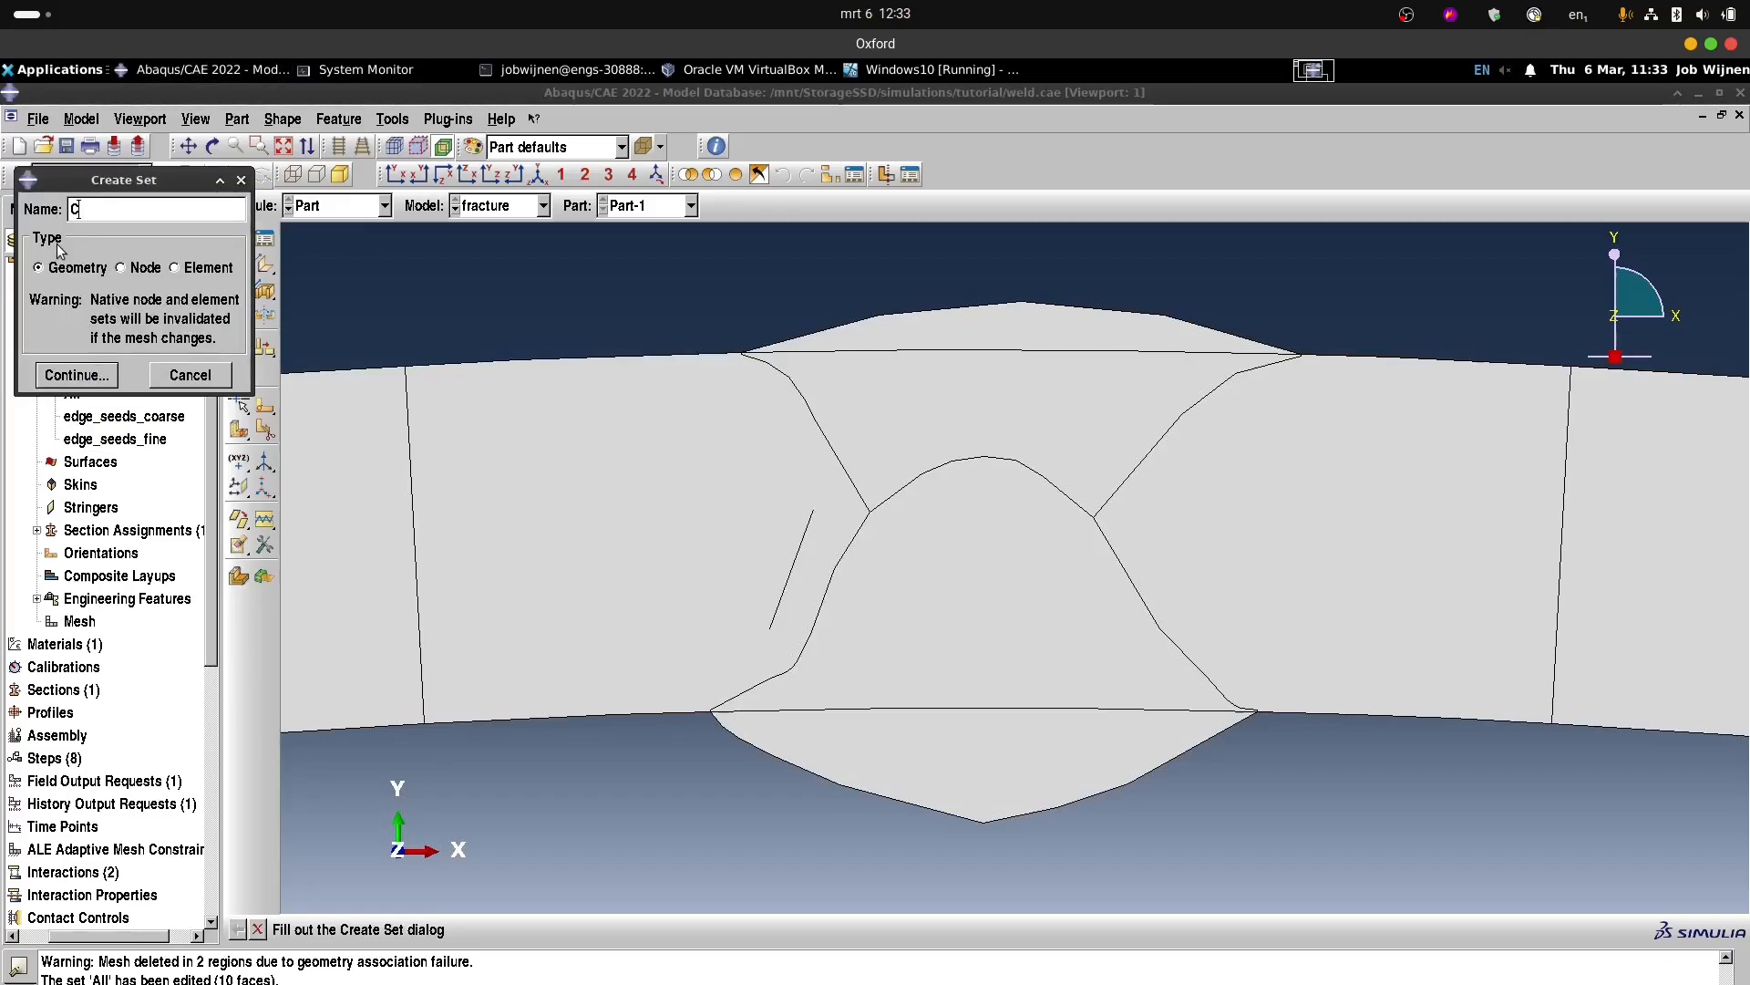
pyautogui.click(91, 375)
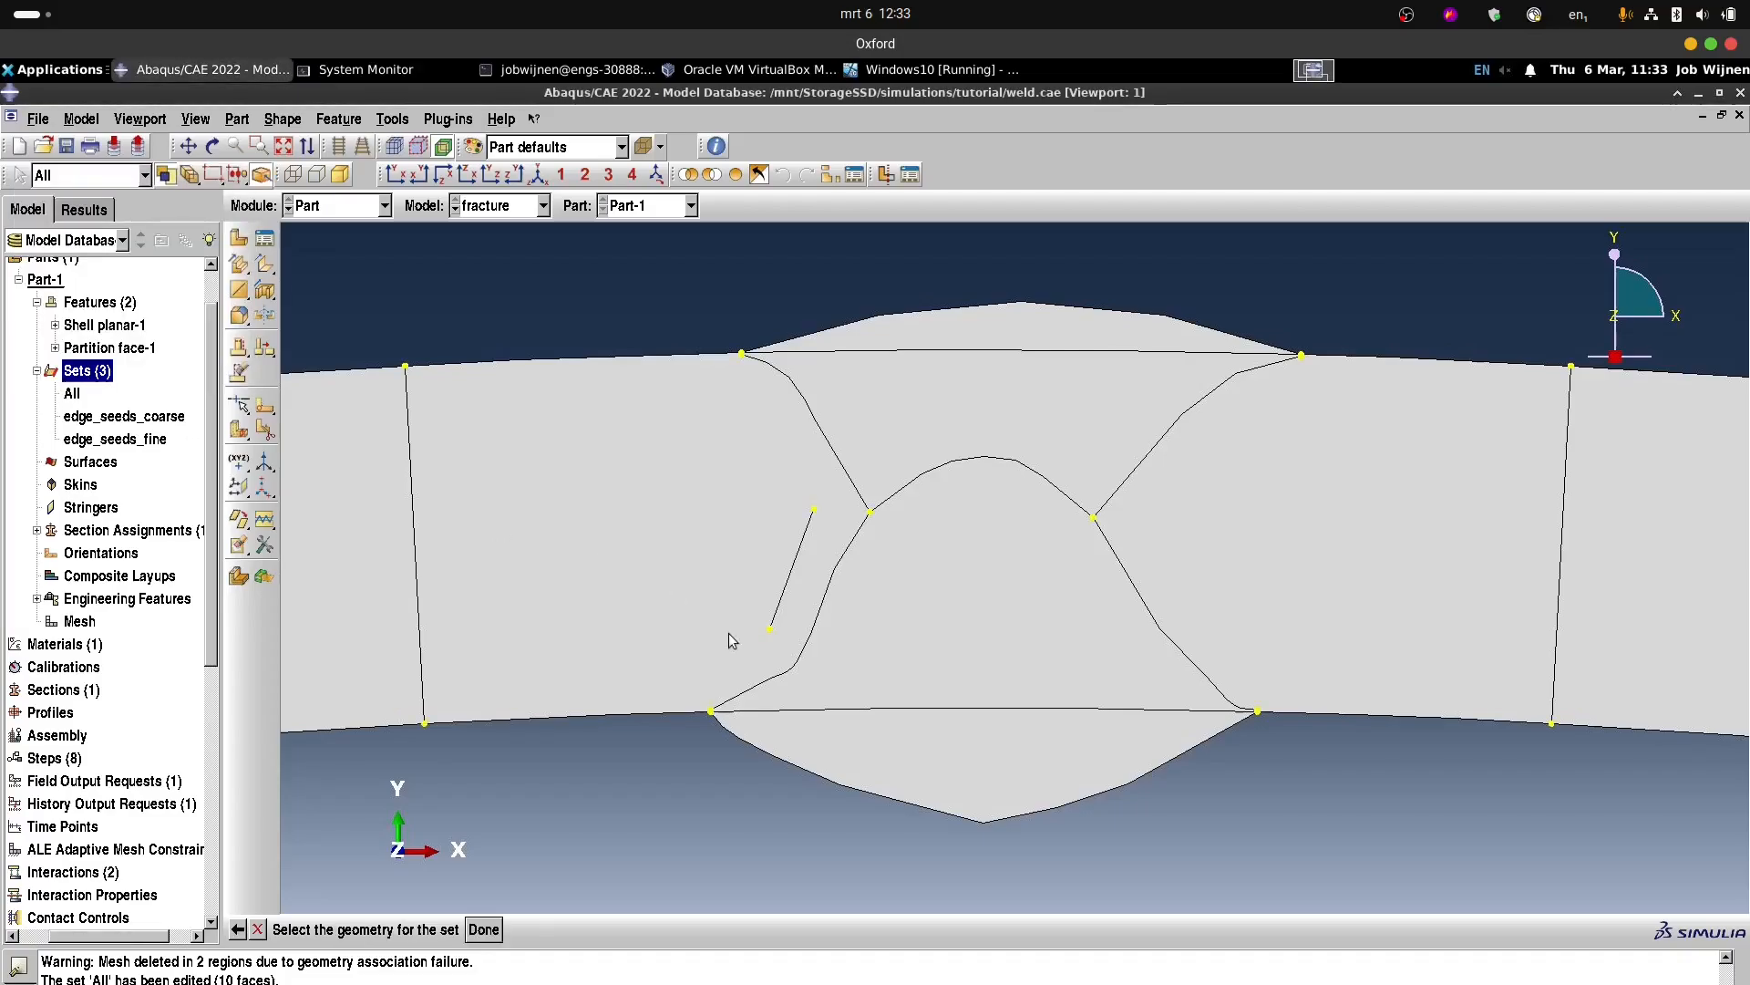
pyautogui.click(788, 593)
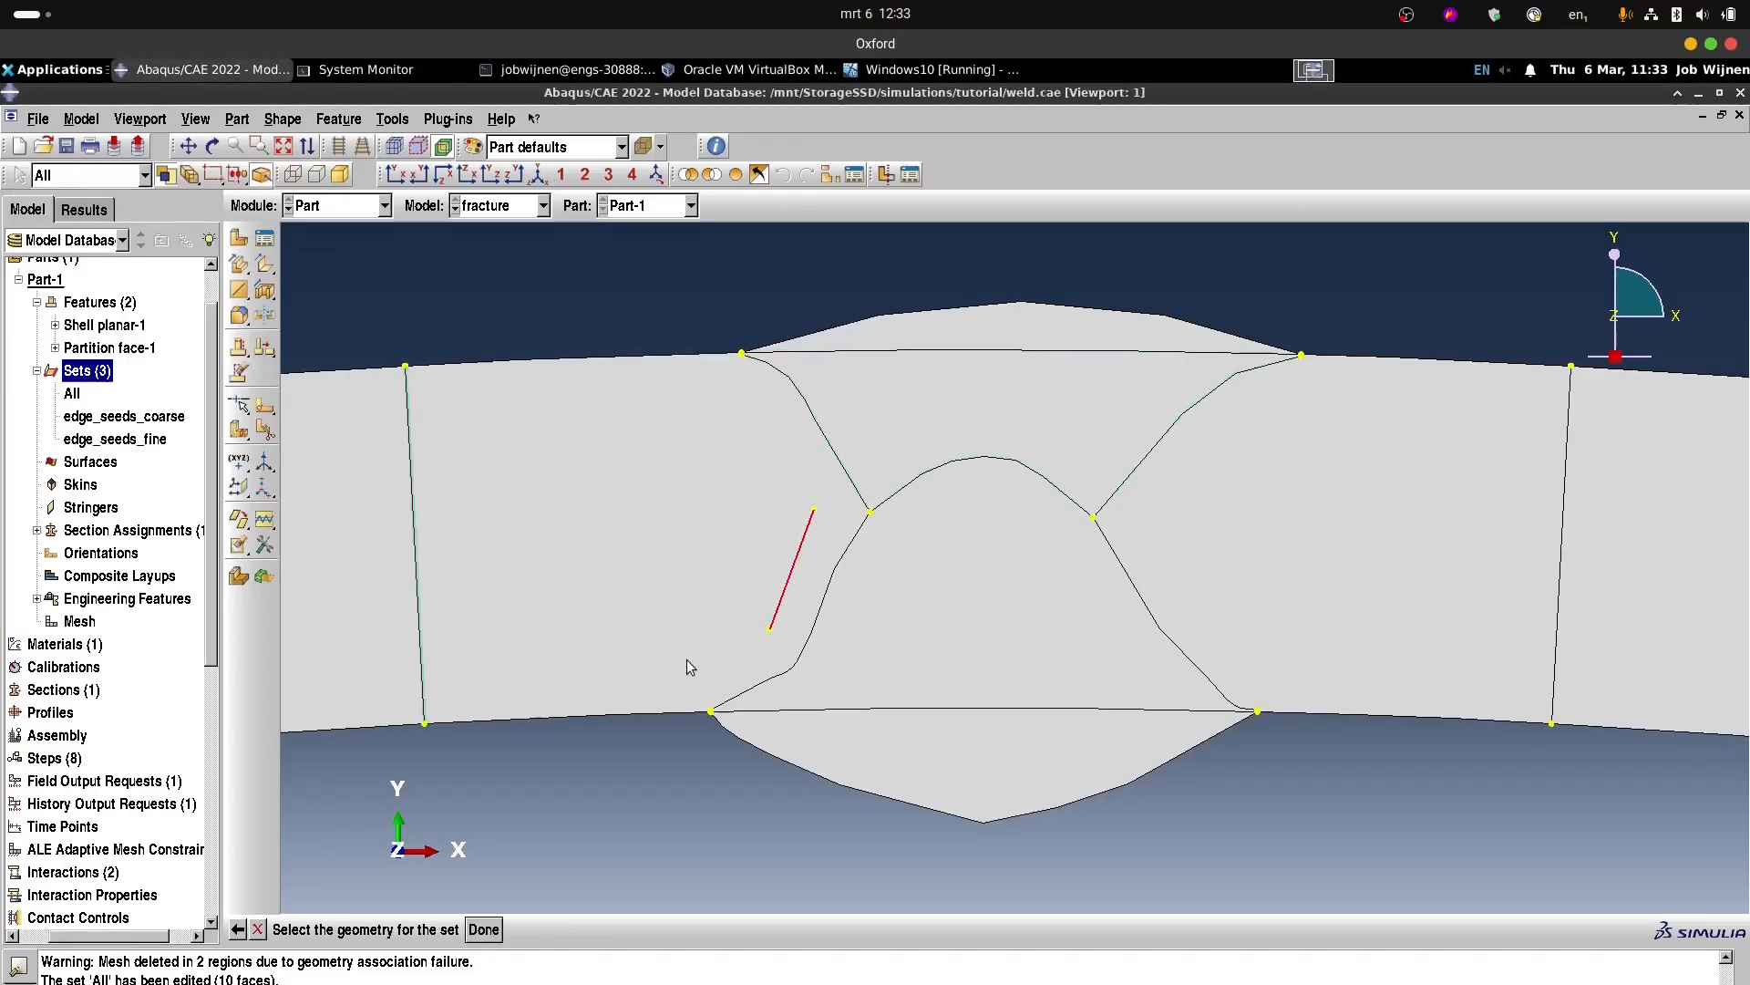
pyautogui.click(484, 930)
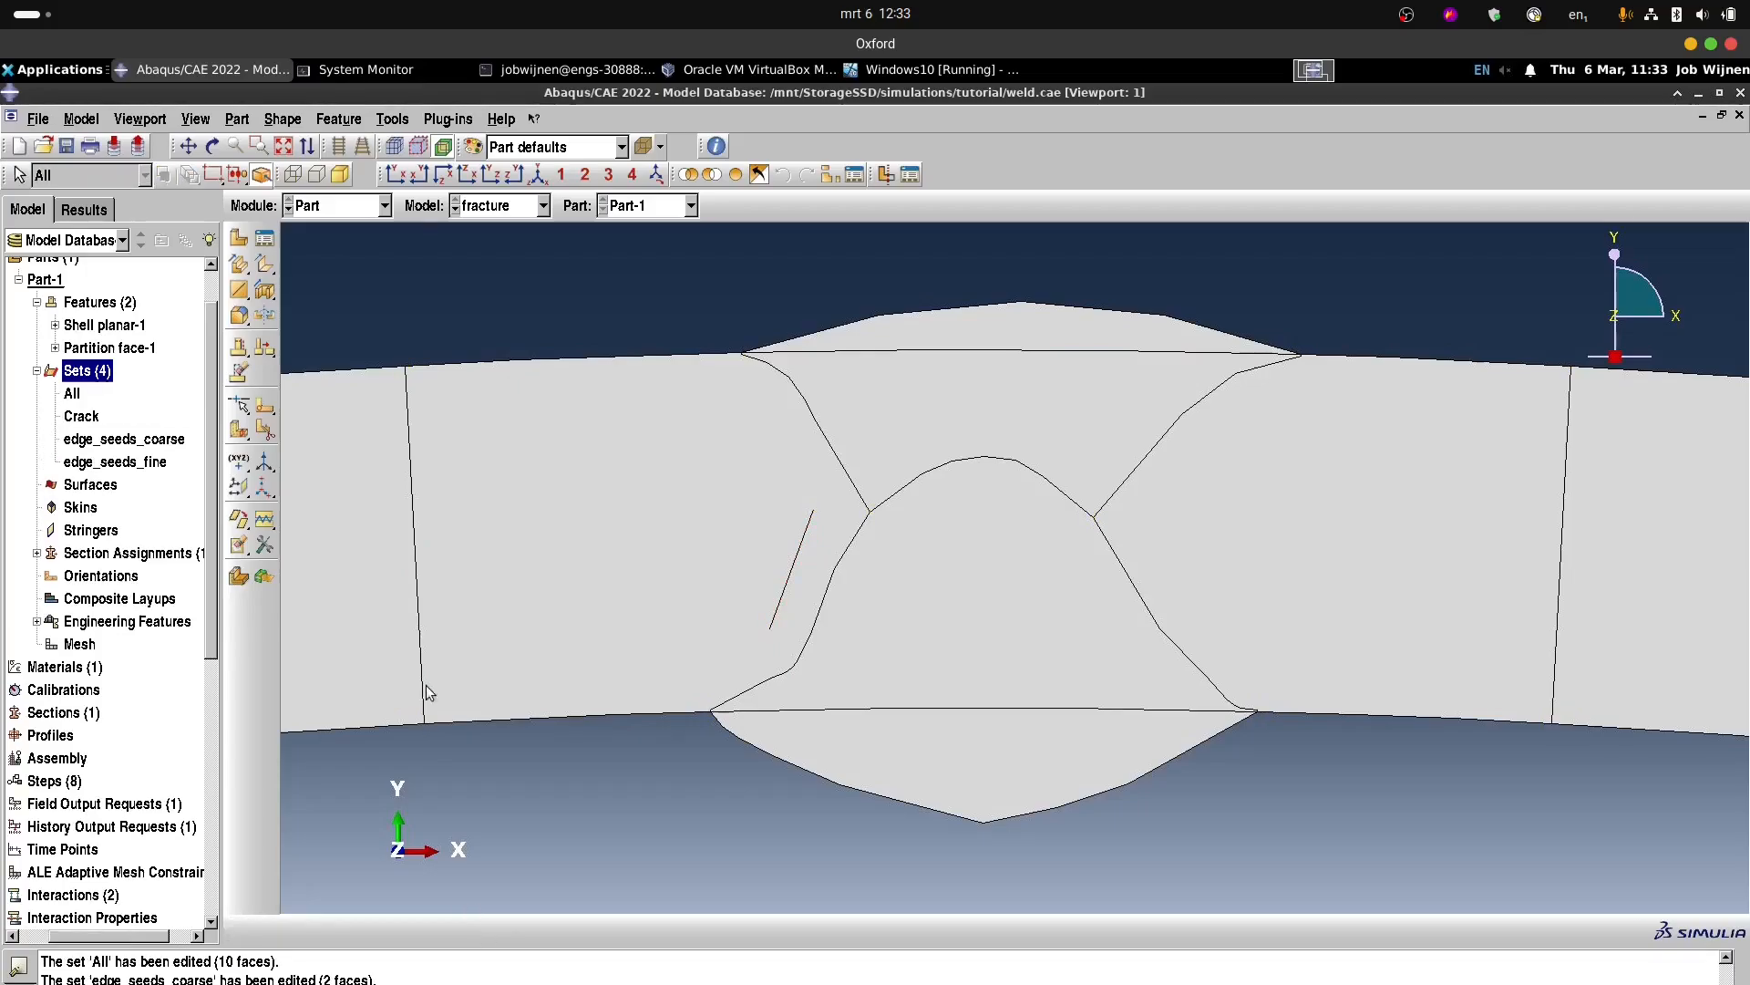
# Create a geometry set named HoopElement on Part-1 containing the small square face in the ring wall opposite the weld.
pyautogui.doubleClick(94, 374)
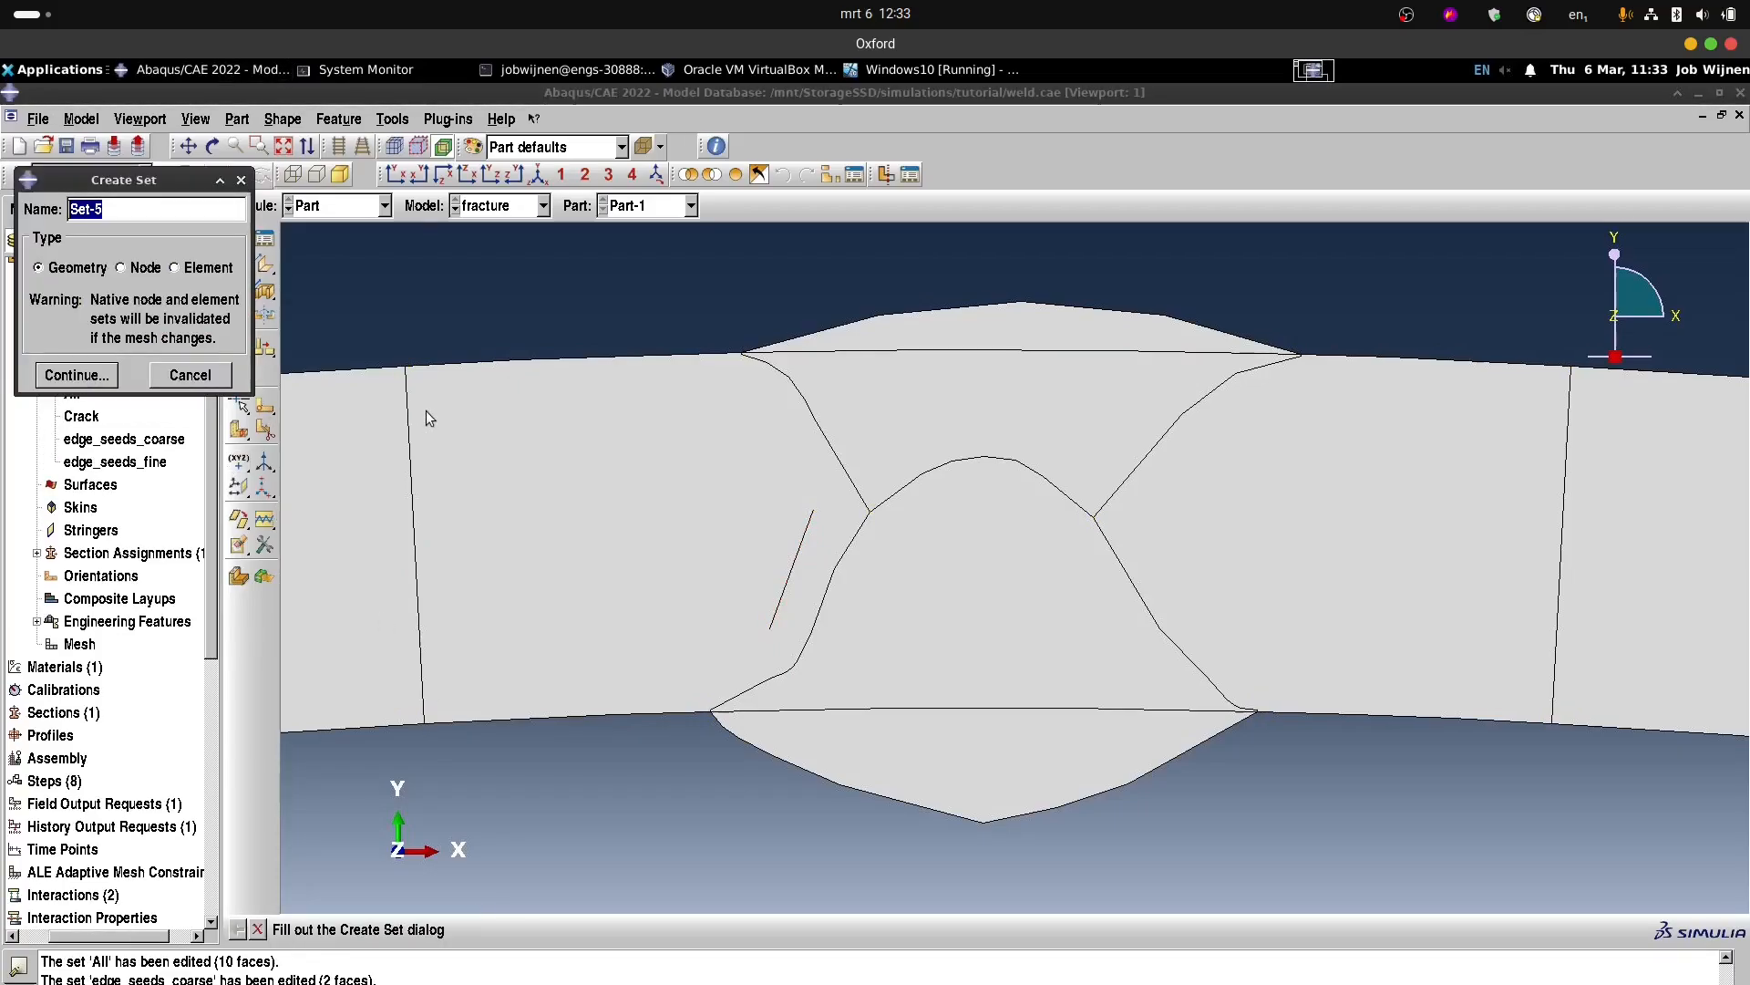
pyautogui.write('HoopElement')
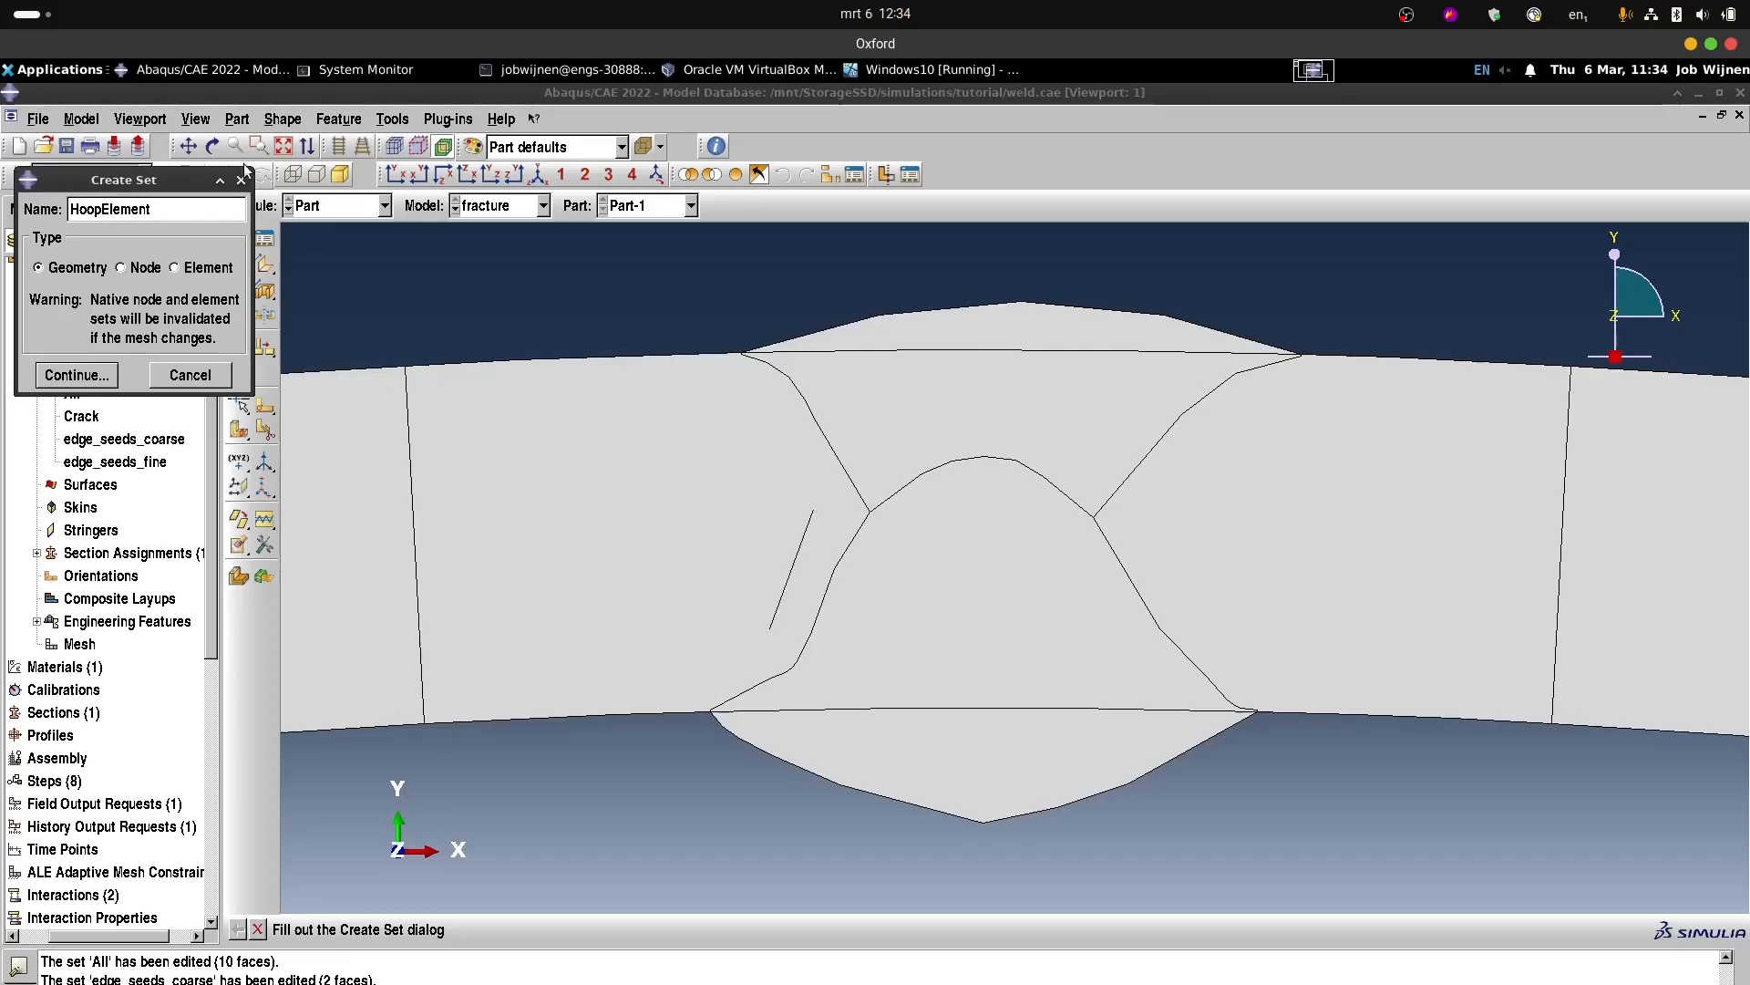
pyautogui.click(103, 373)
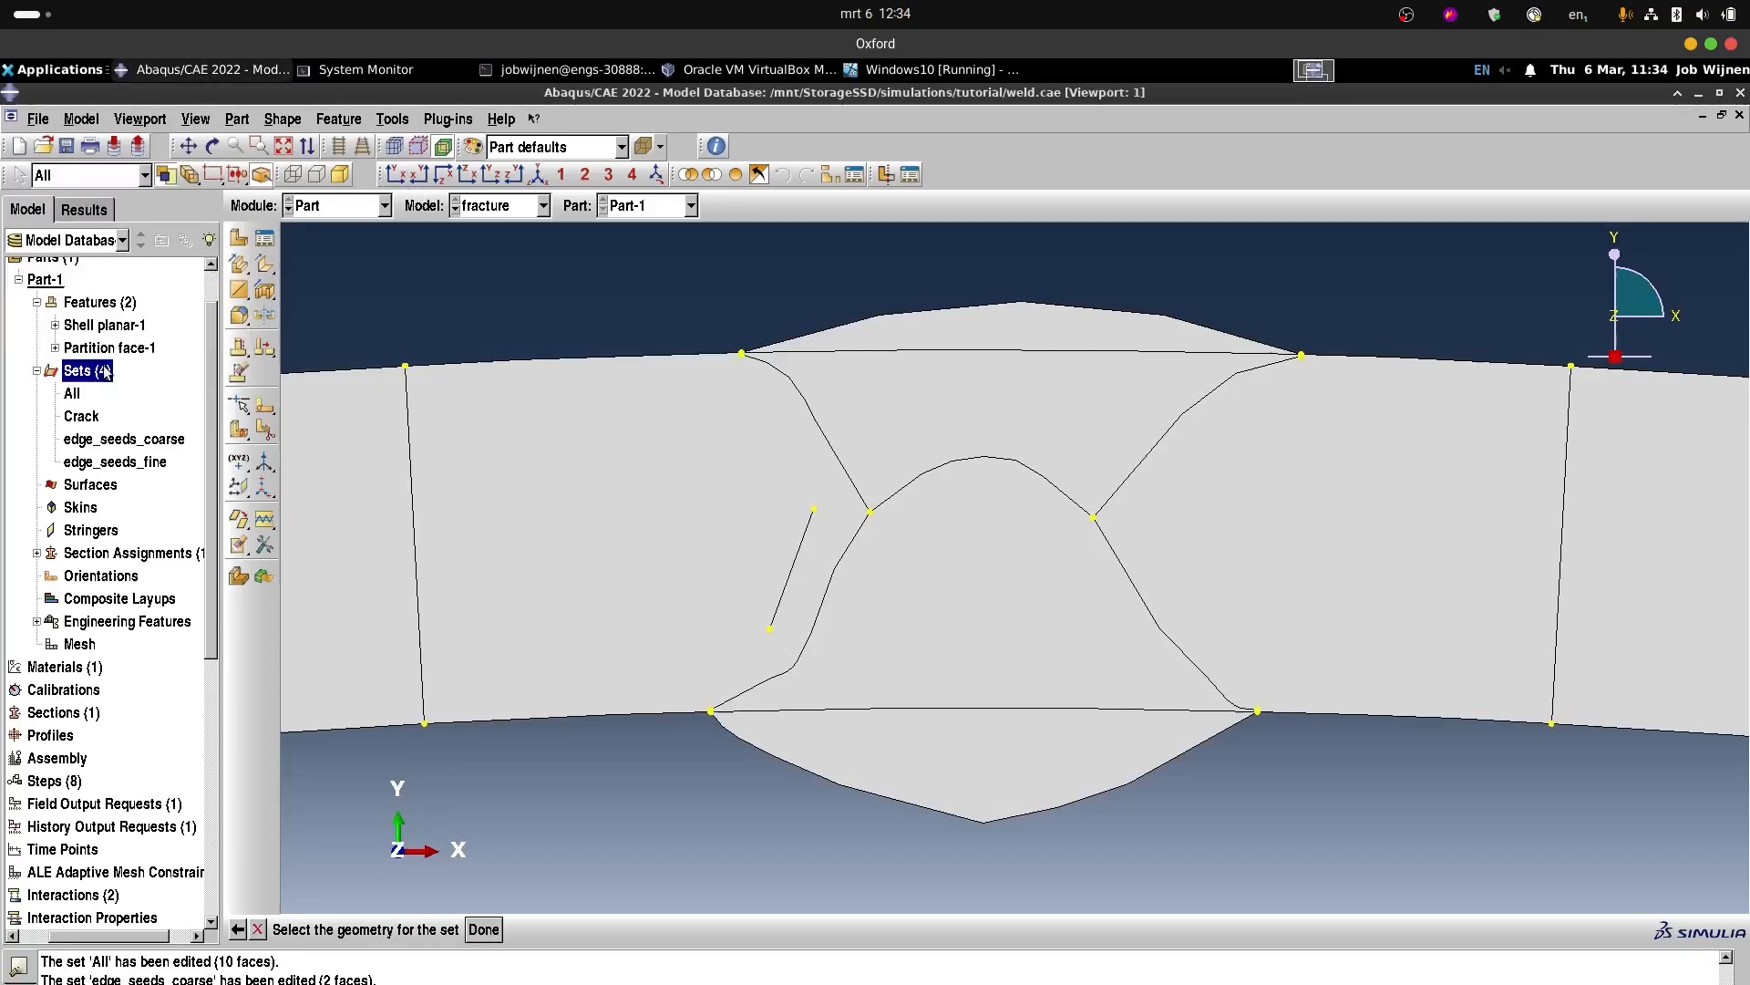
pyautogui.click(394, 174)
pyautogui.click(259, 146)
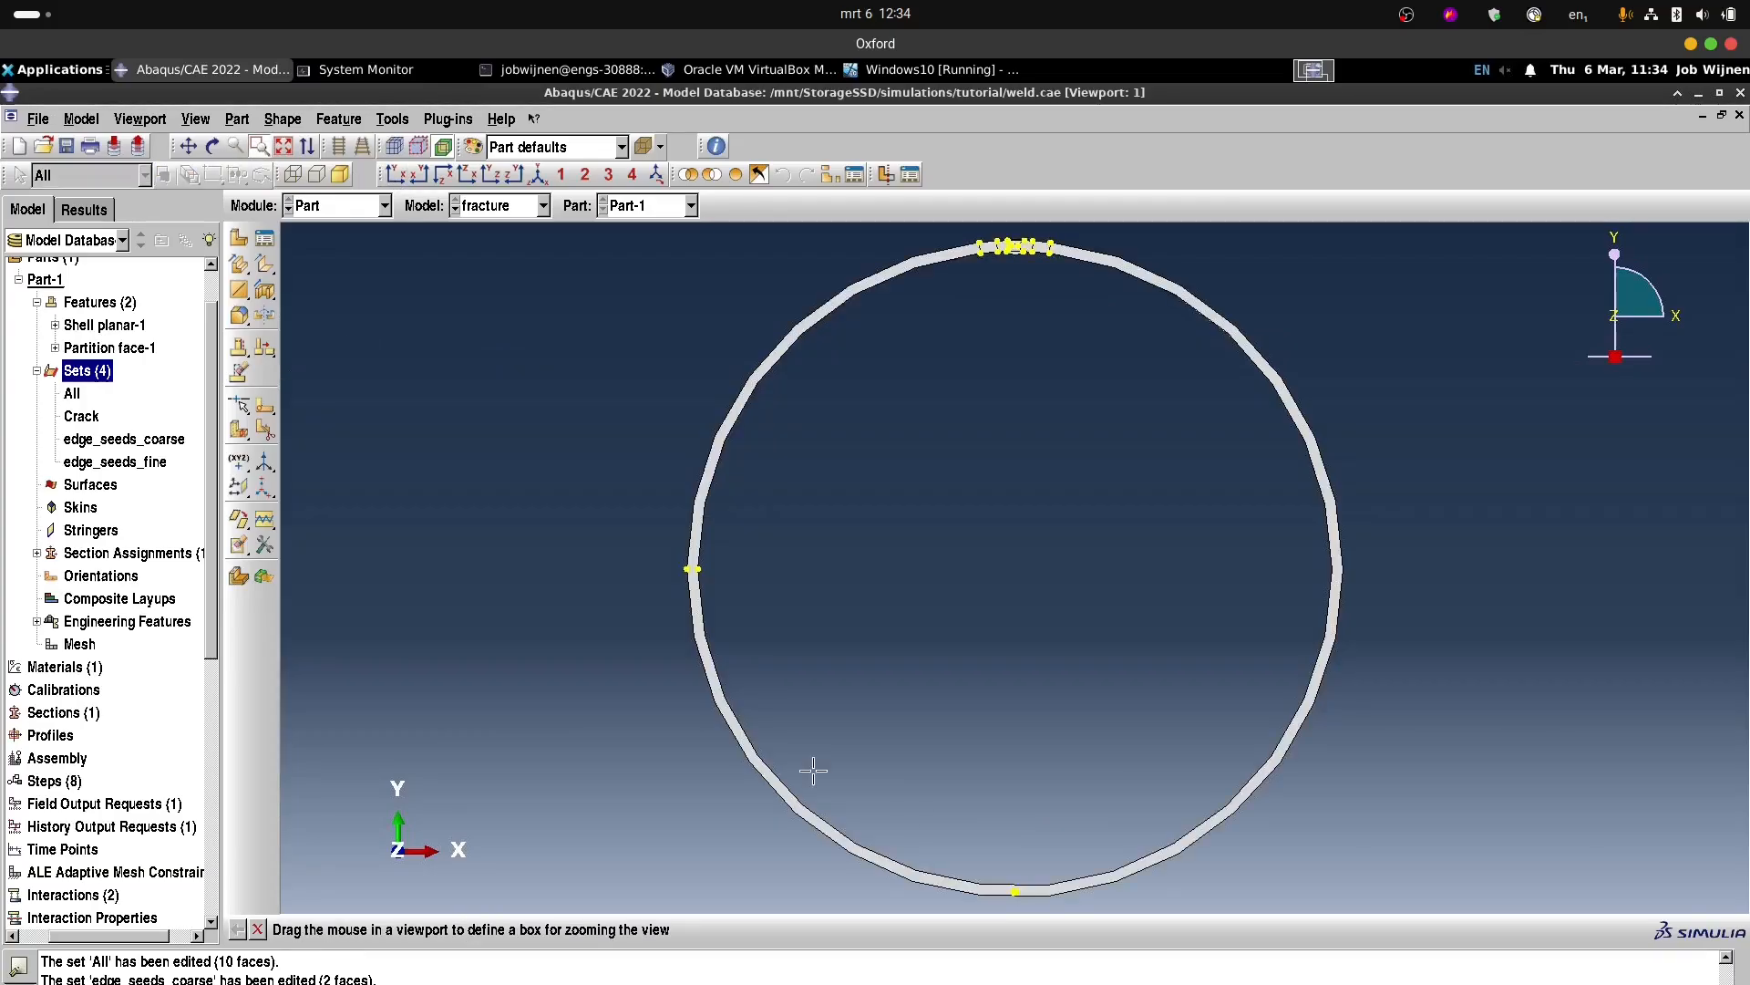
pyautogui.moveTo(987, 866); pyautogui.dragTo(1055, 929)
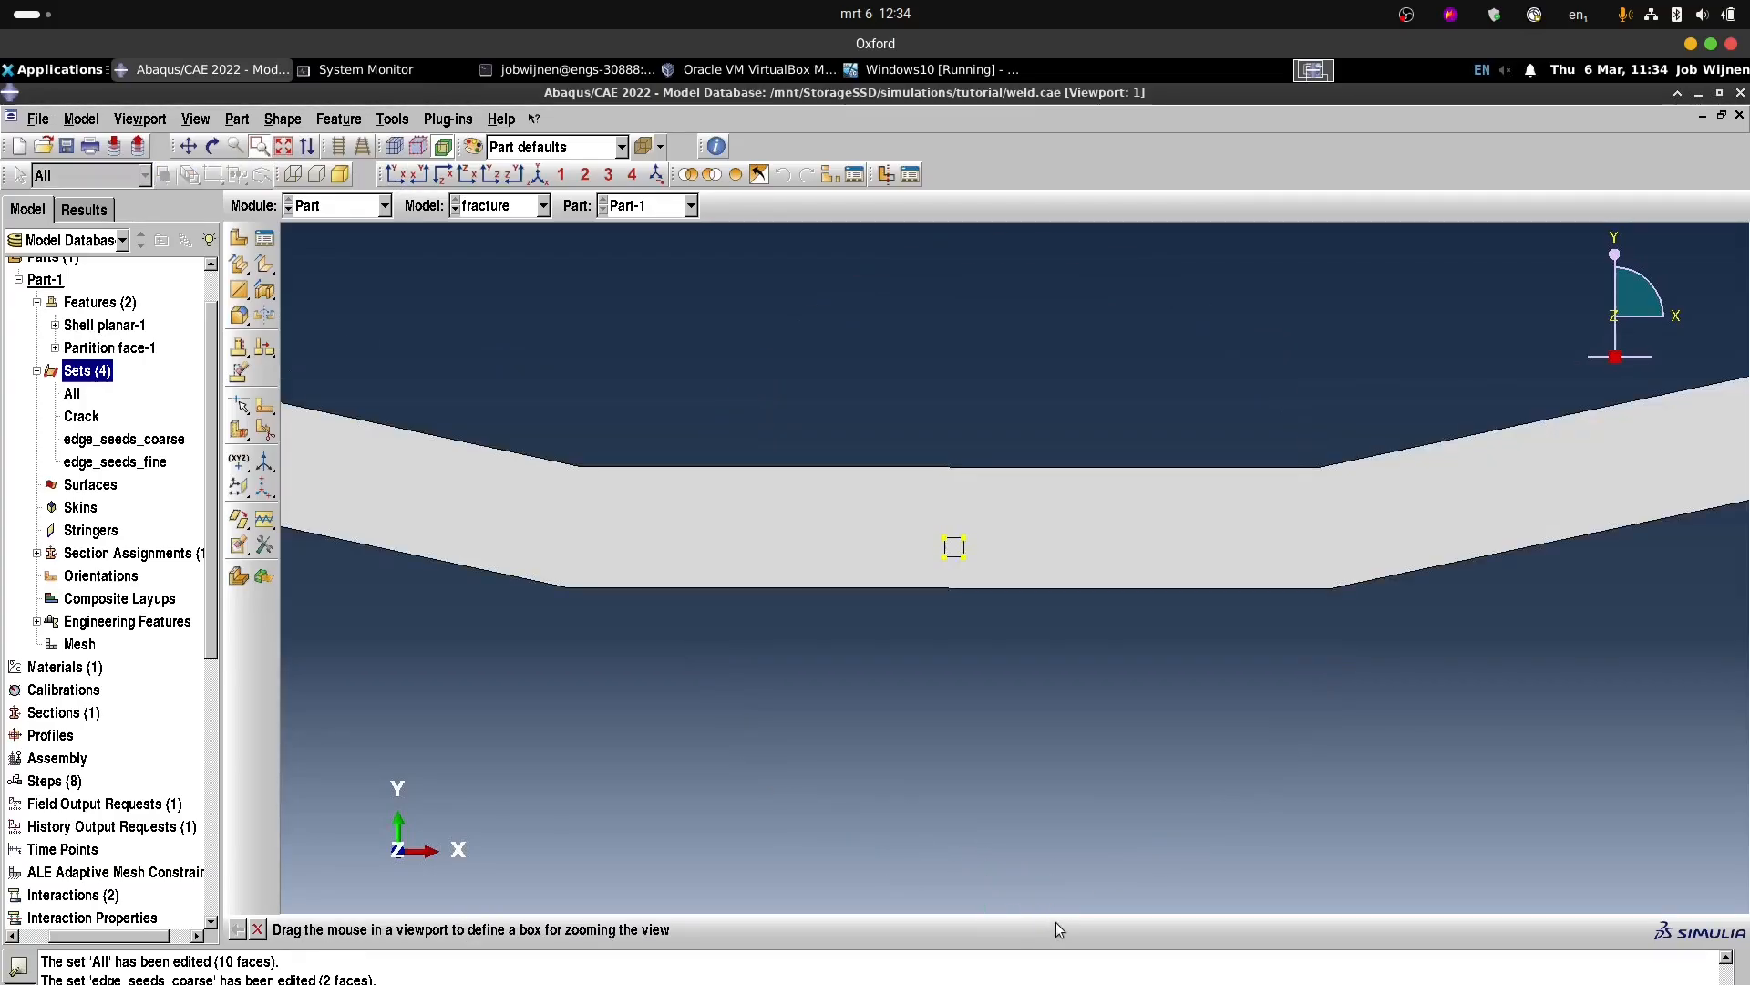
pyautogui.moveTo(938, 492); pyautogui.dragTo(1067, 684)
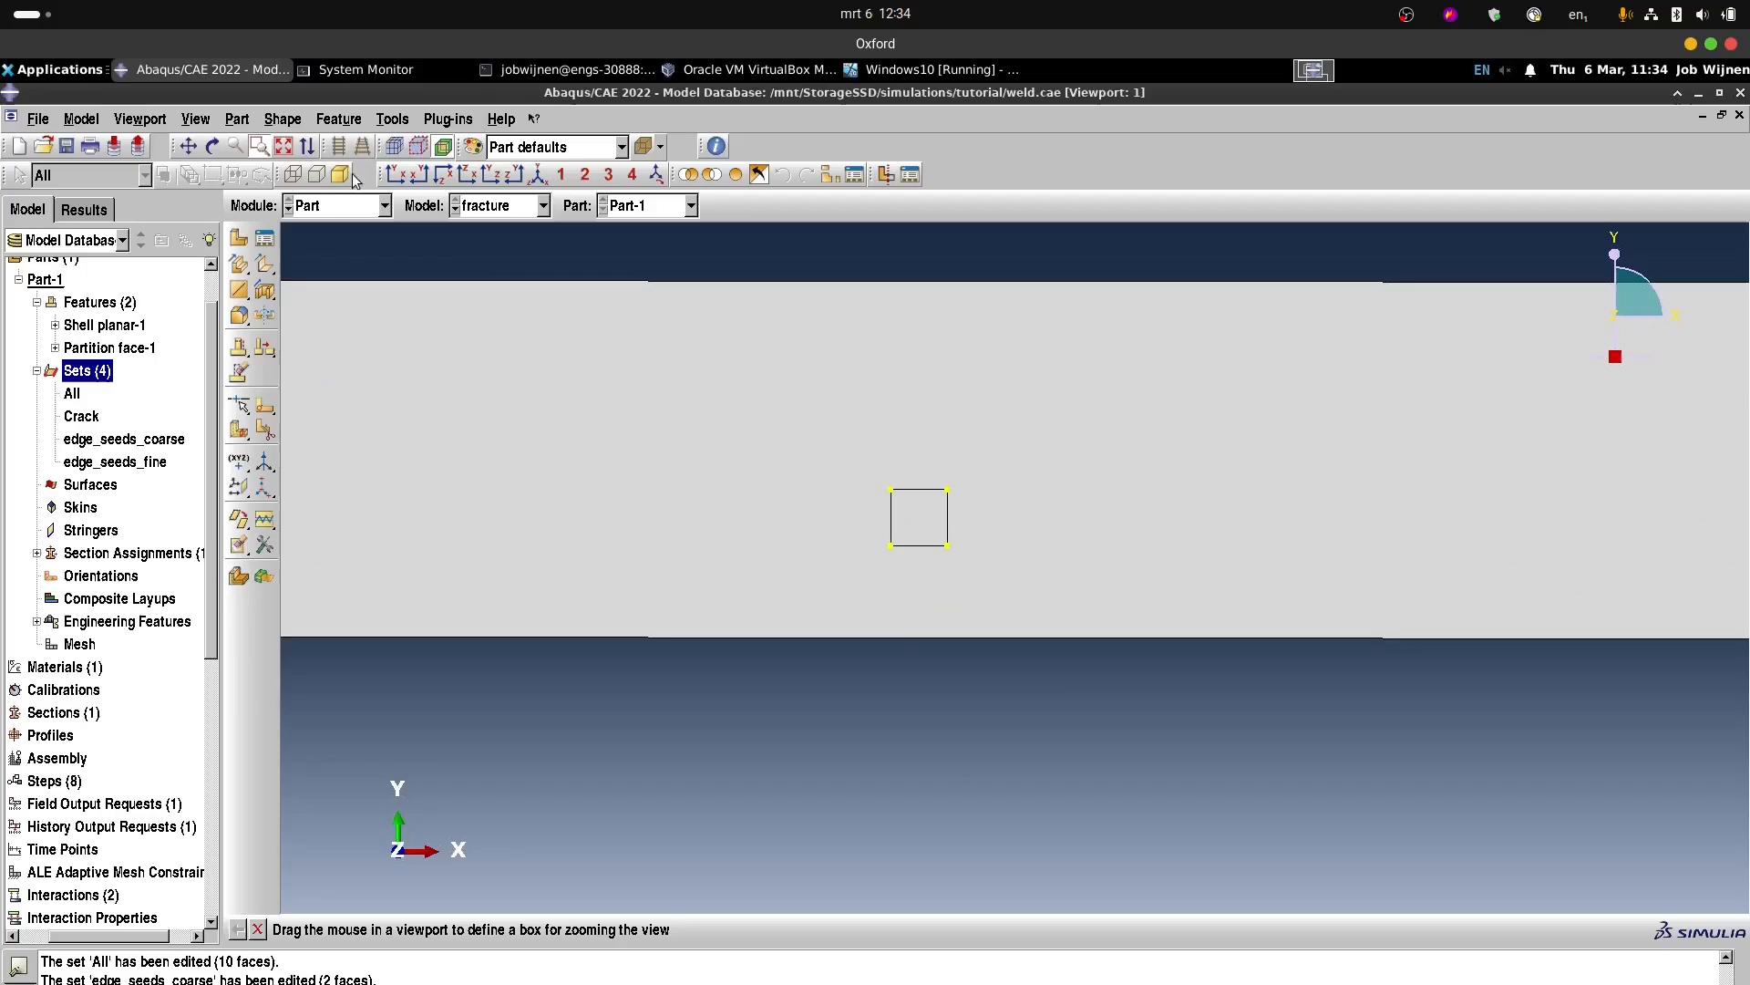
pyautogui.click(258, 148)
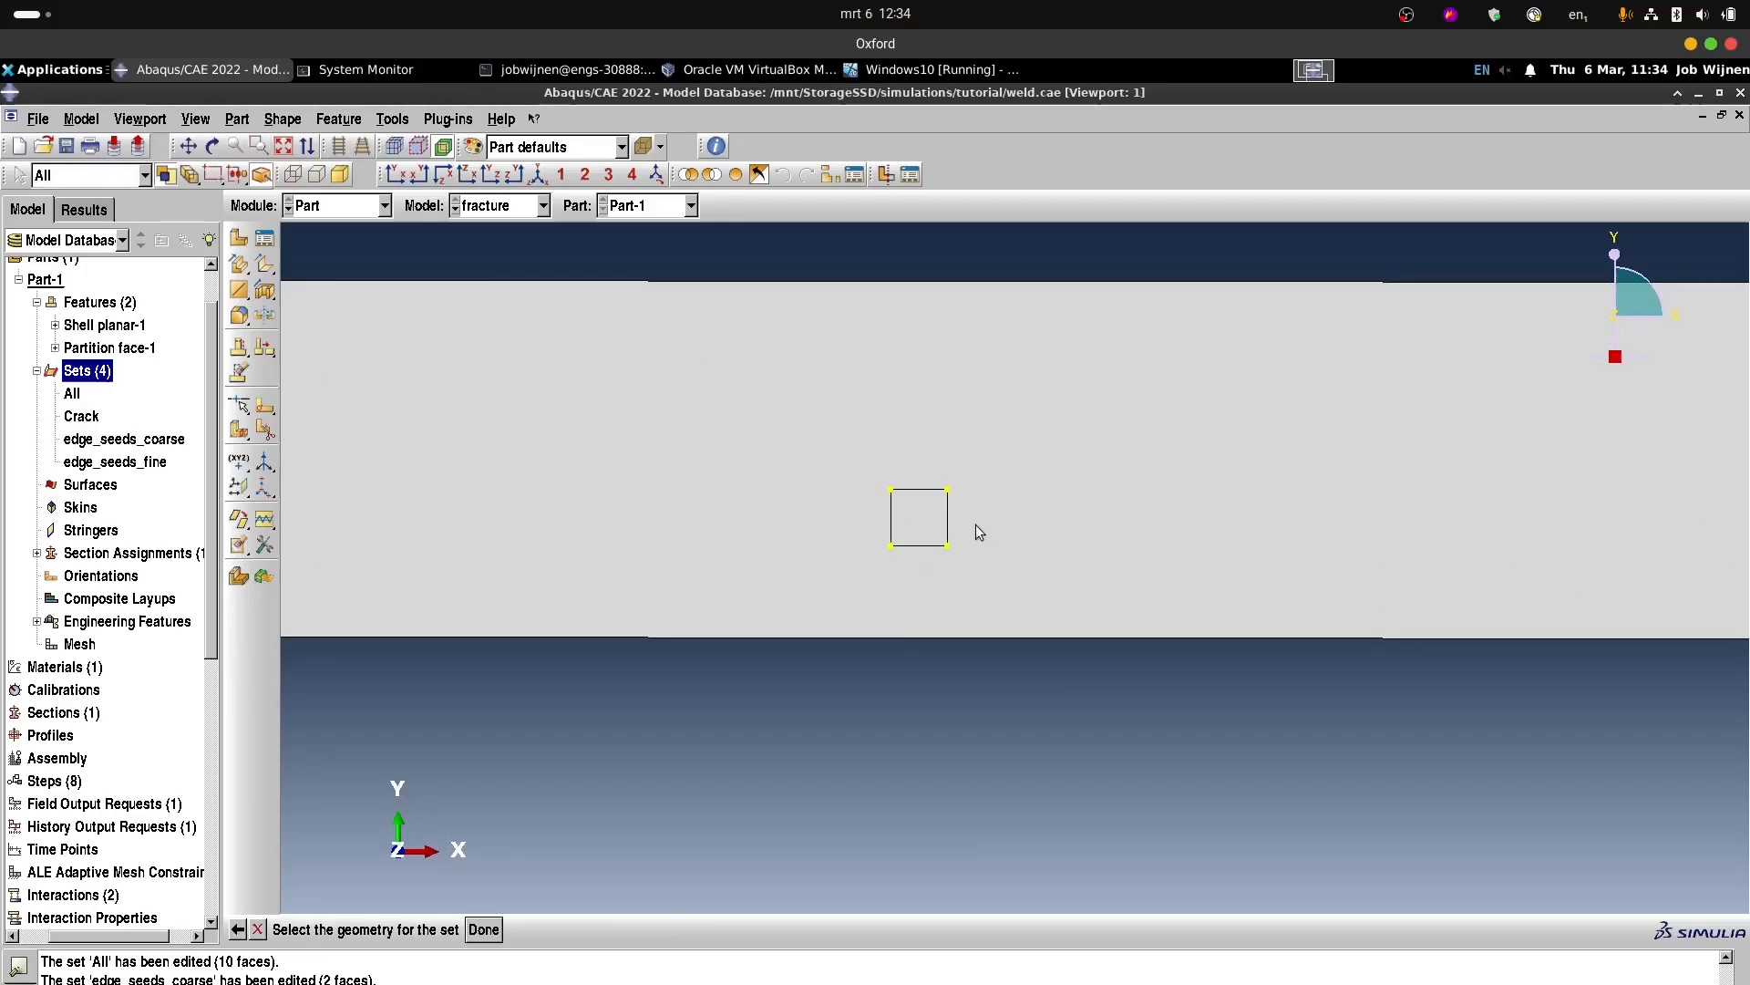
pyautogui.click(910, 523)
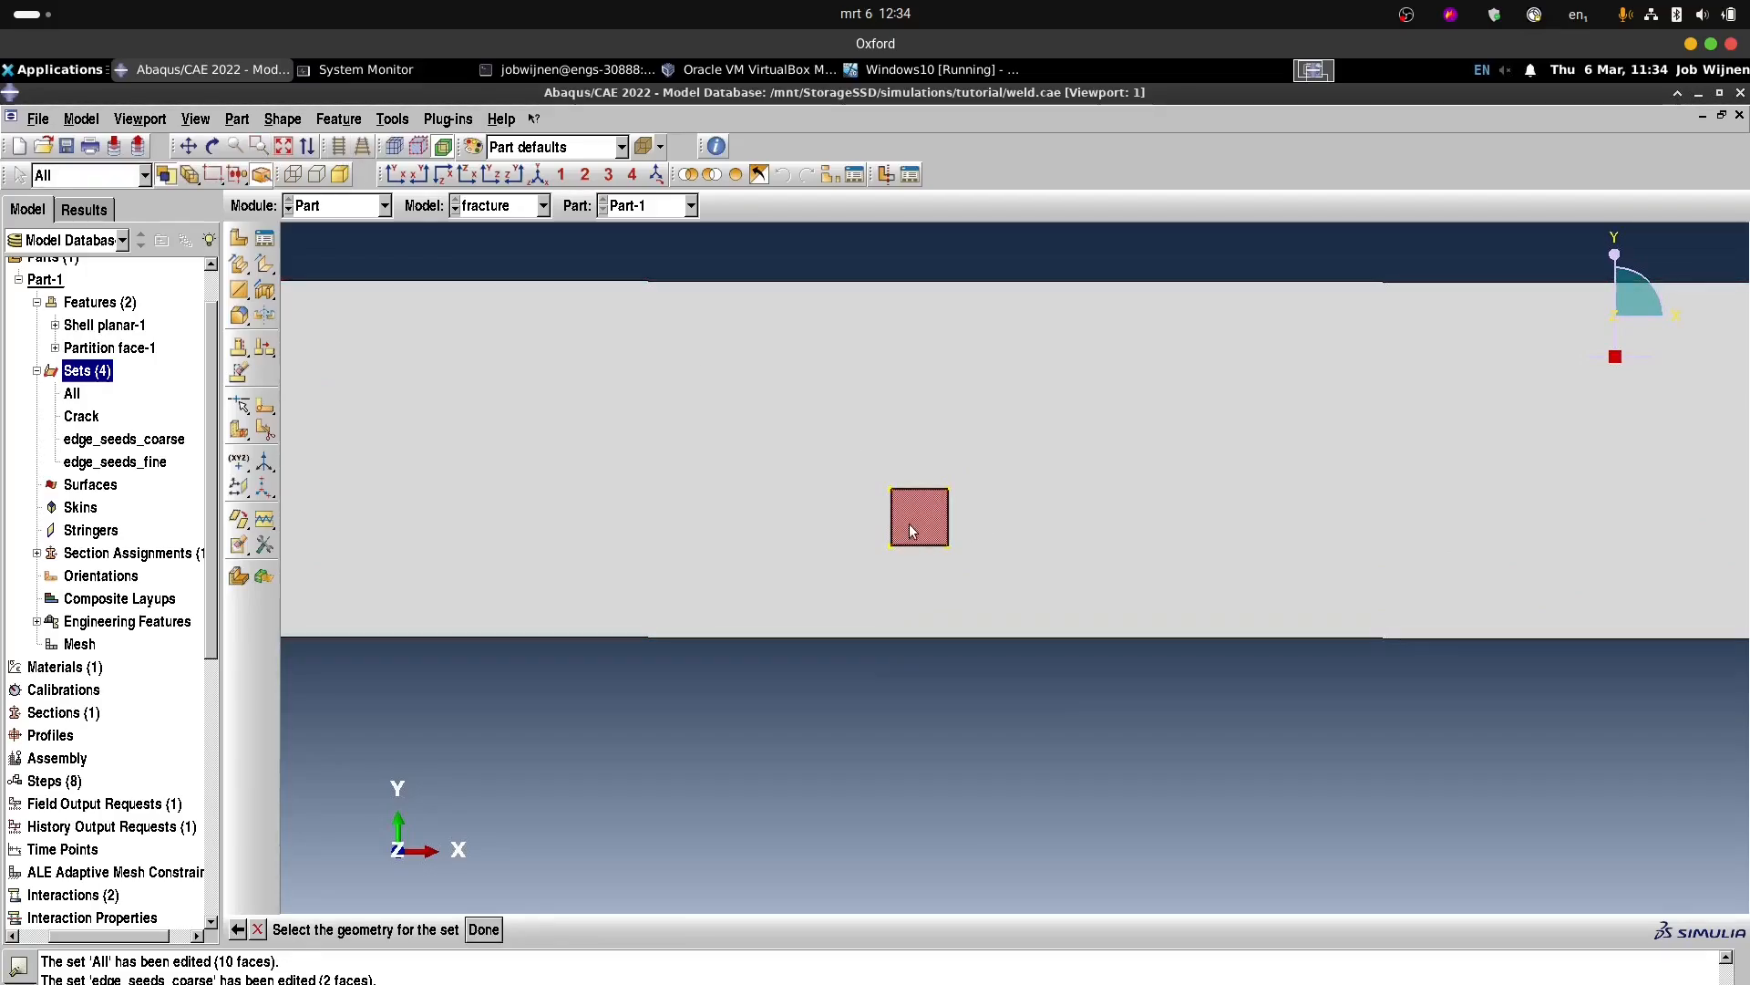
pyautogui.click(492, 932)
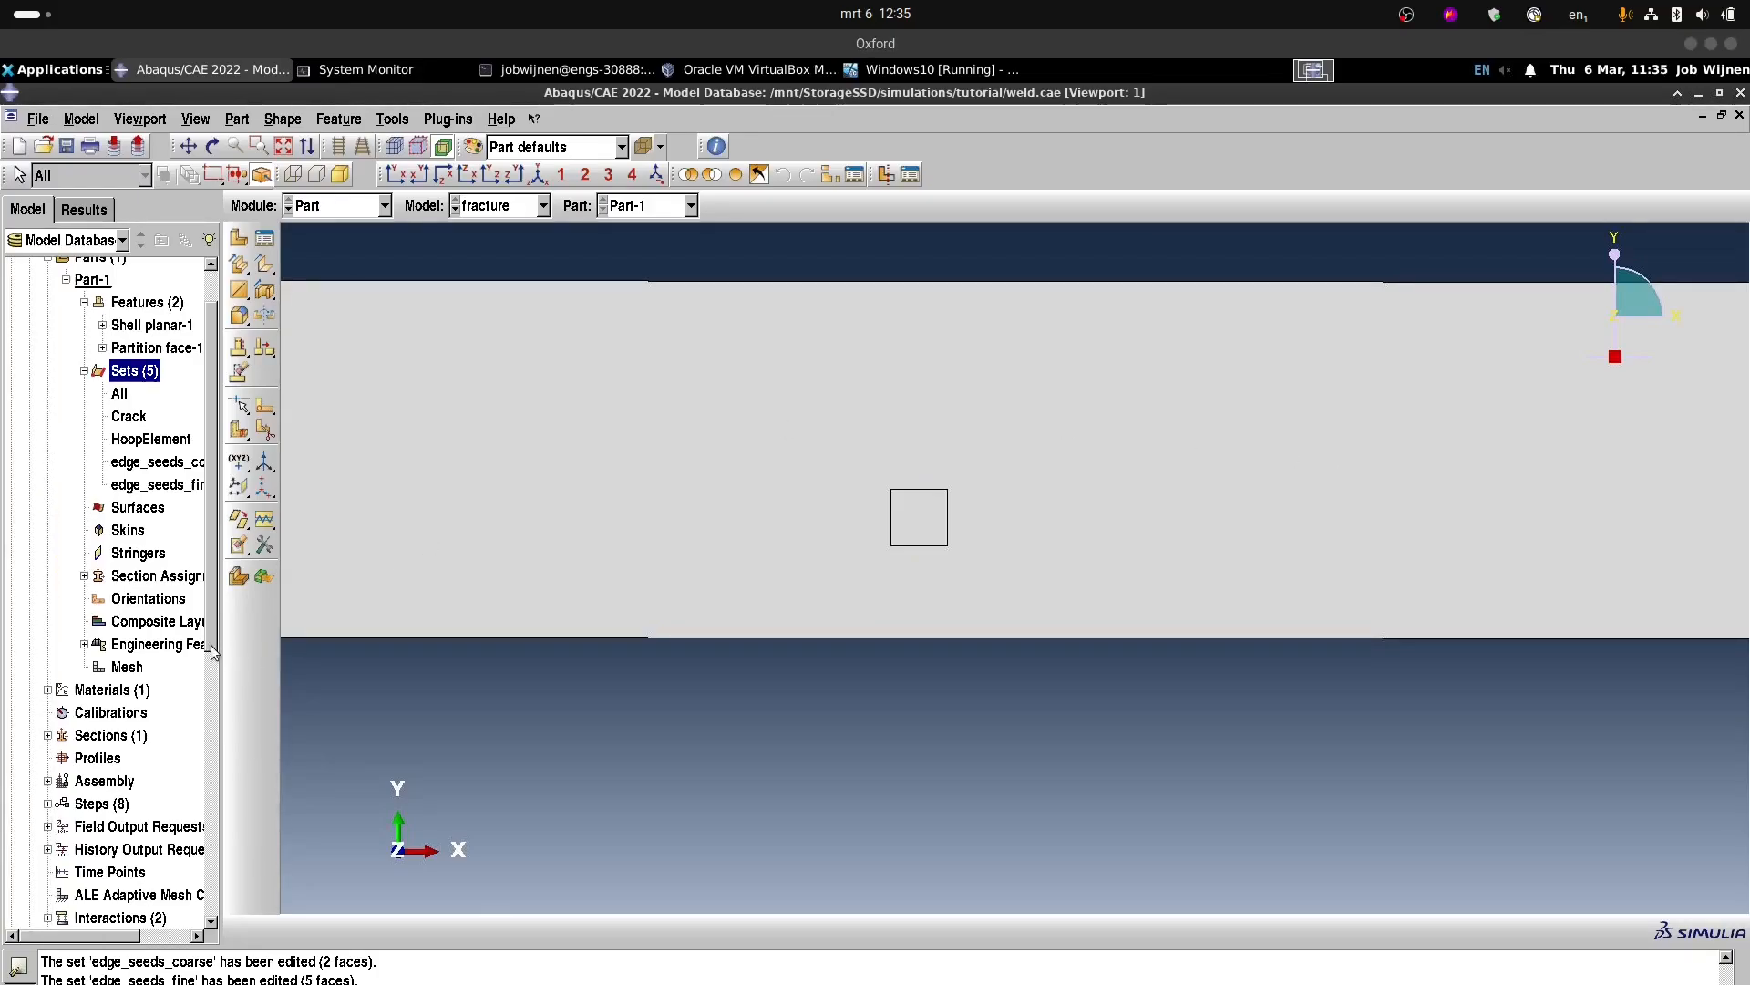
# Set the number of solution-dependent state variables of Material-1 to 11 in its Depvar behavior.
pyautogui.scroll(-3, 205, 642)
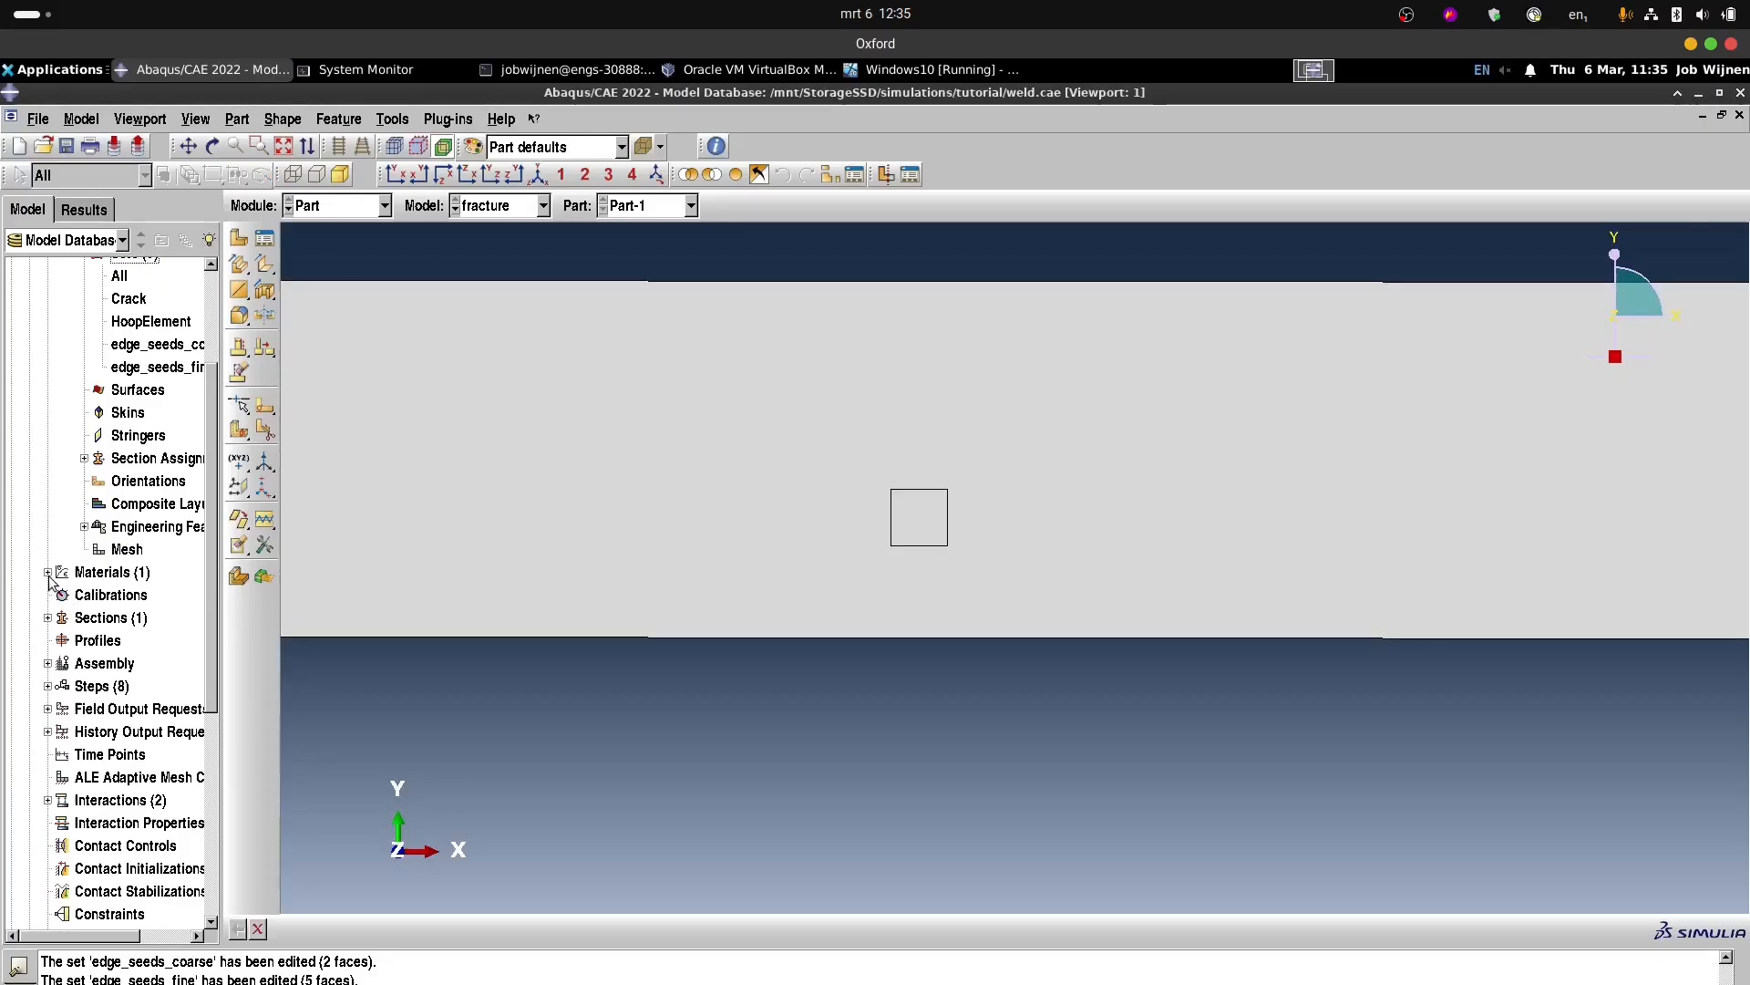
pyautogui.click(48, 571)
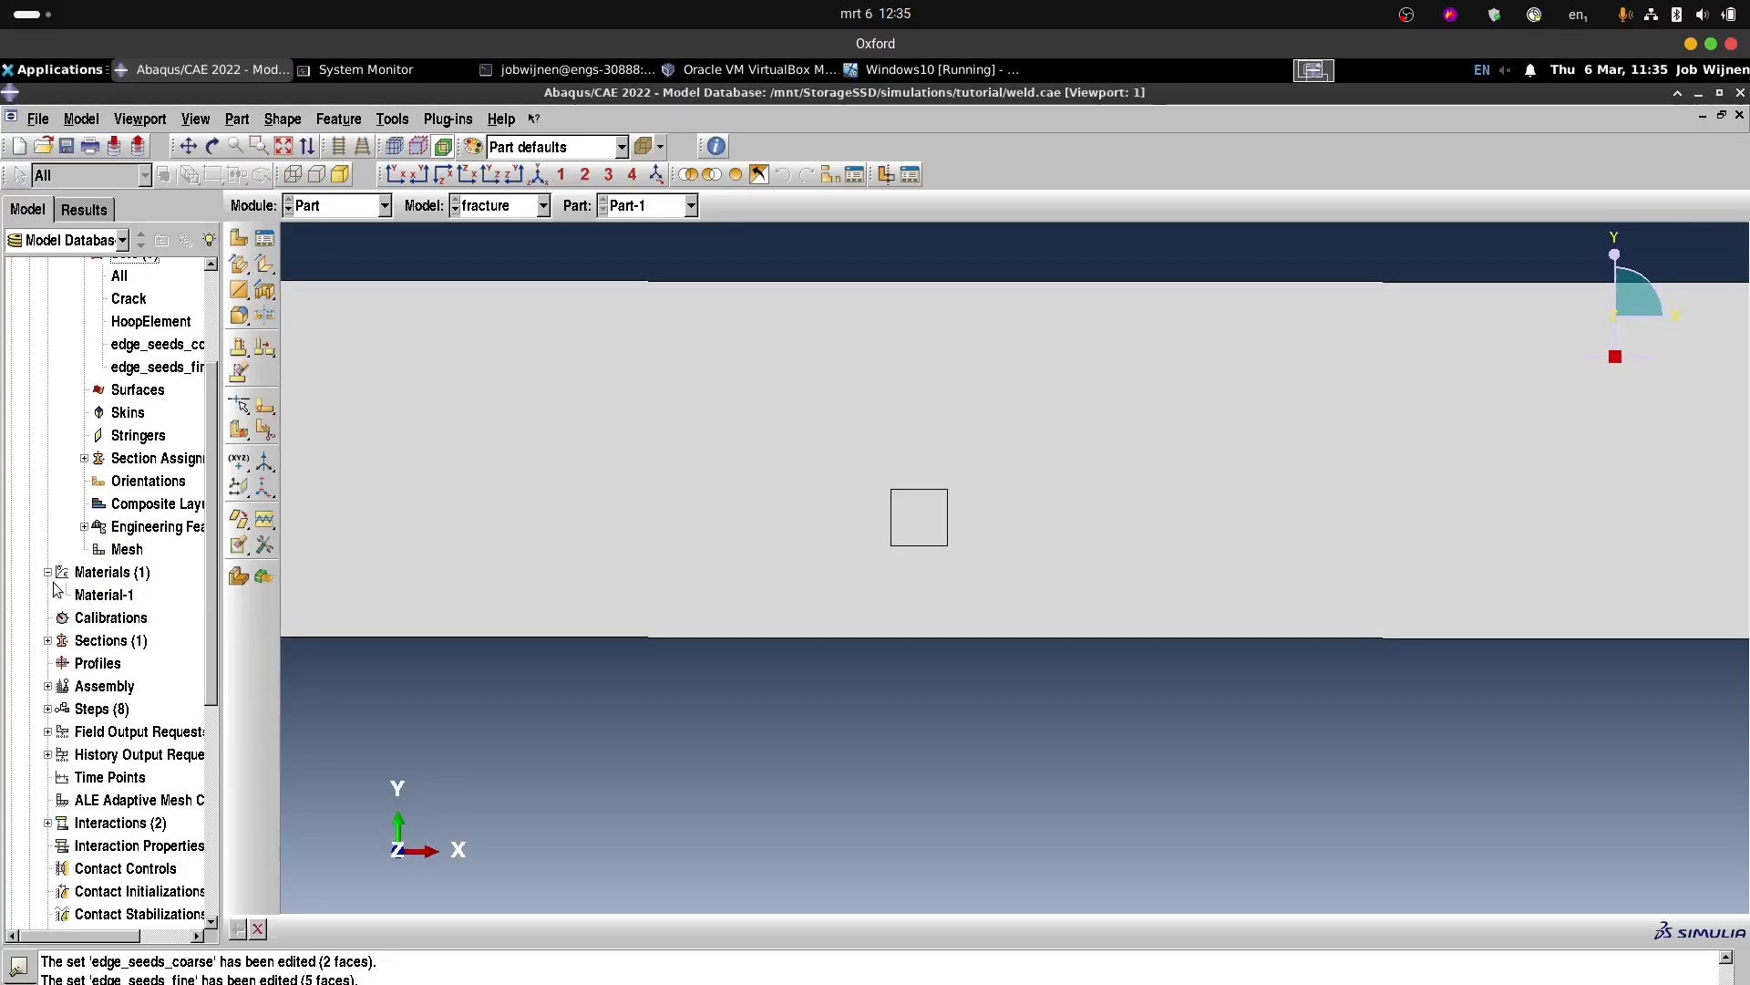
pyautogui.click(116, 597)
pyautogui.doubleClick(113, 596)
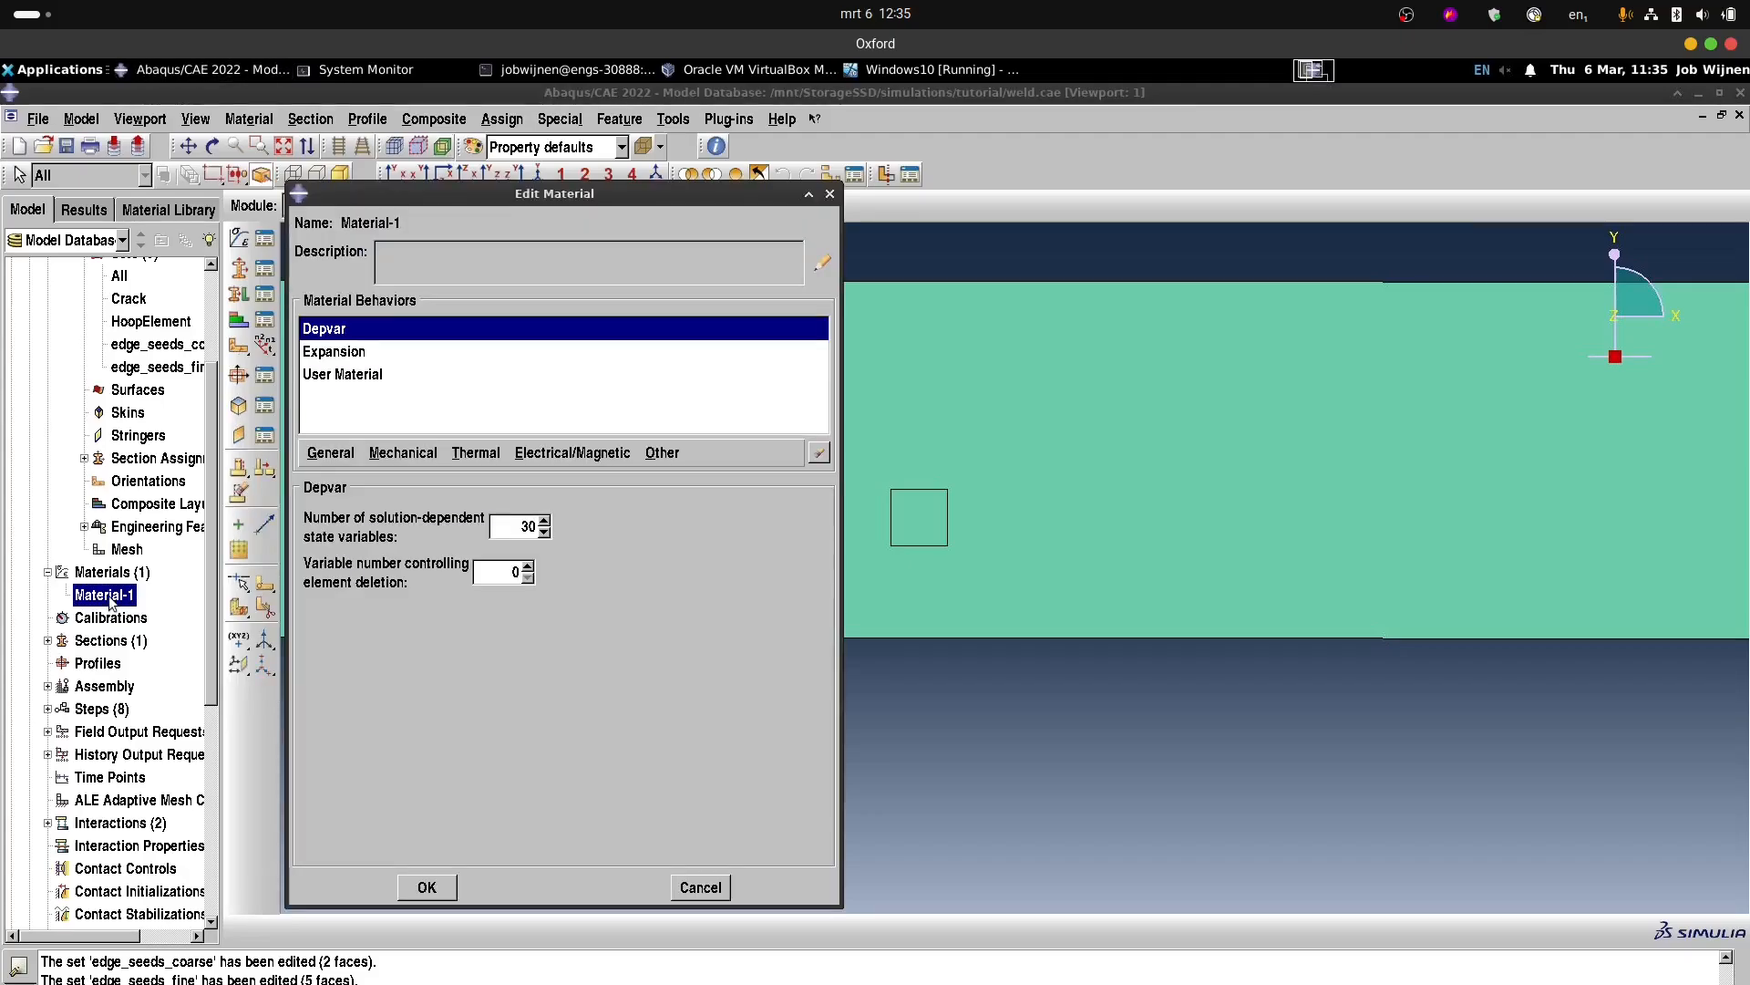
pyautogui.moveTo(549, 196); pyautogui.dragTo(630, 182)
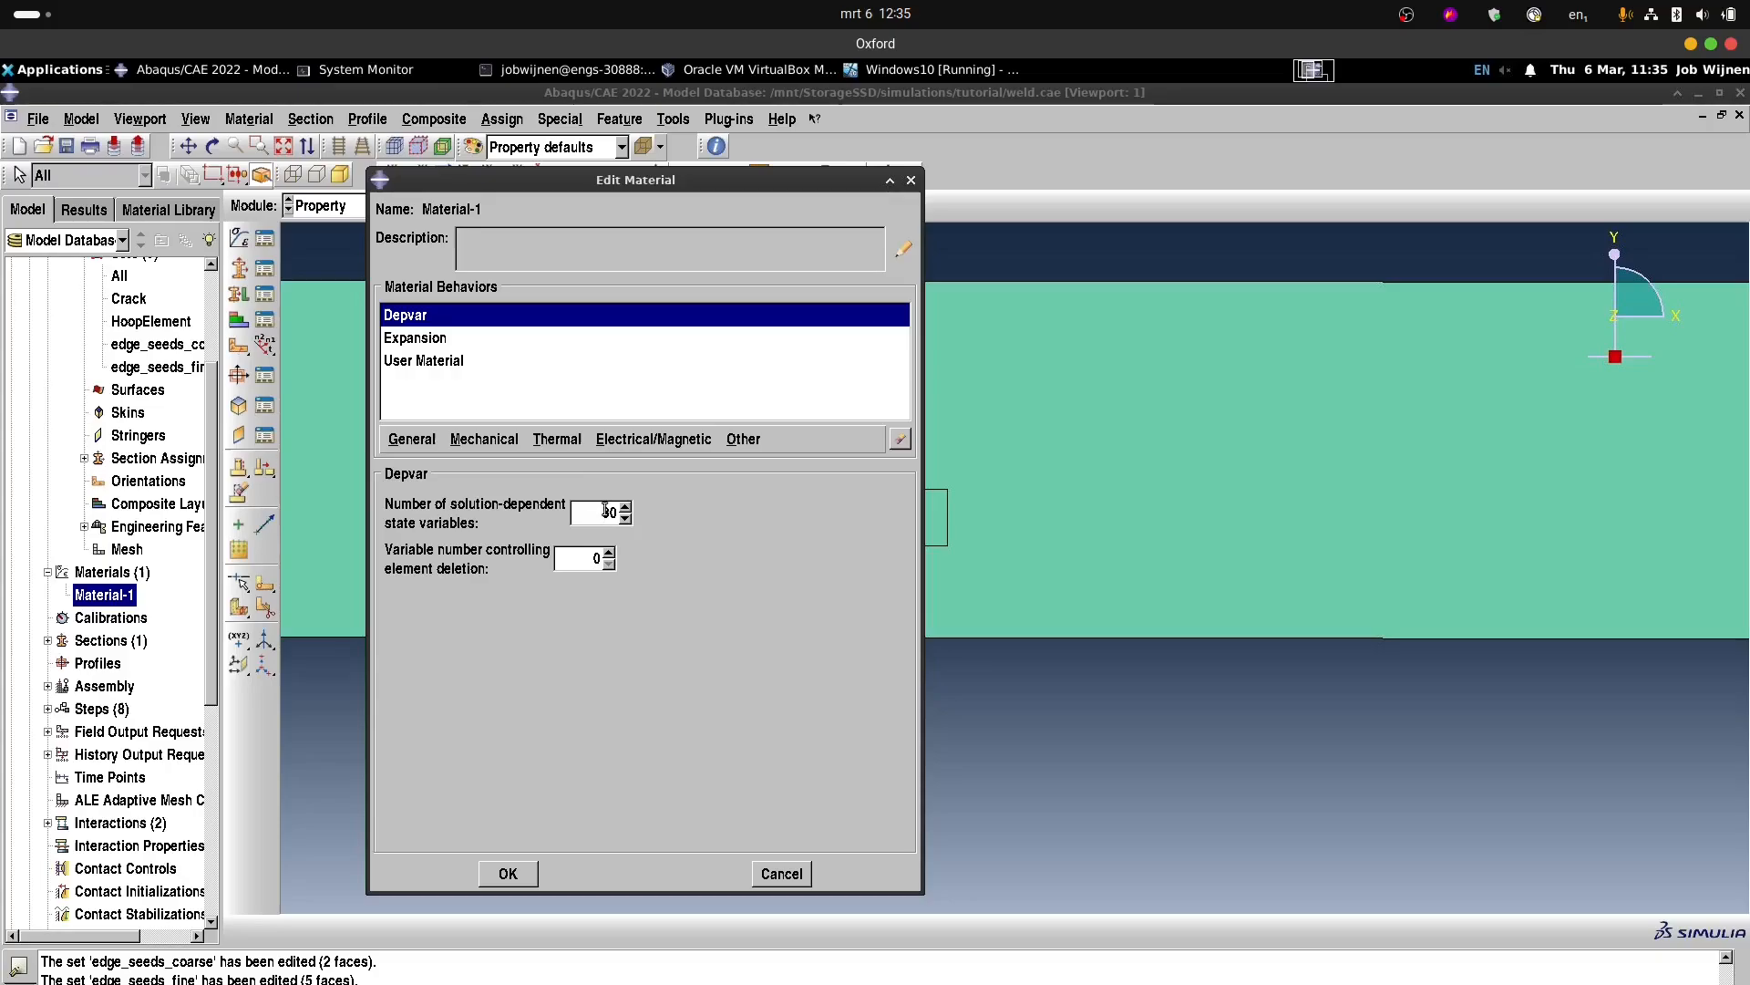
pyautogui.moveTo(603, 513); pyautogui.dragTo(617, 512)
pyautogui.write('11')
# Delete the Expansion behavior from Material-1 and accept the material edits.
pyautogui.click(444, 339)
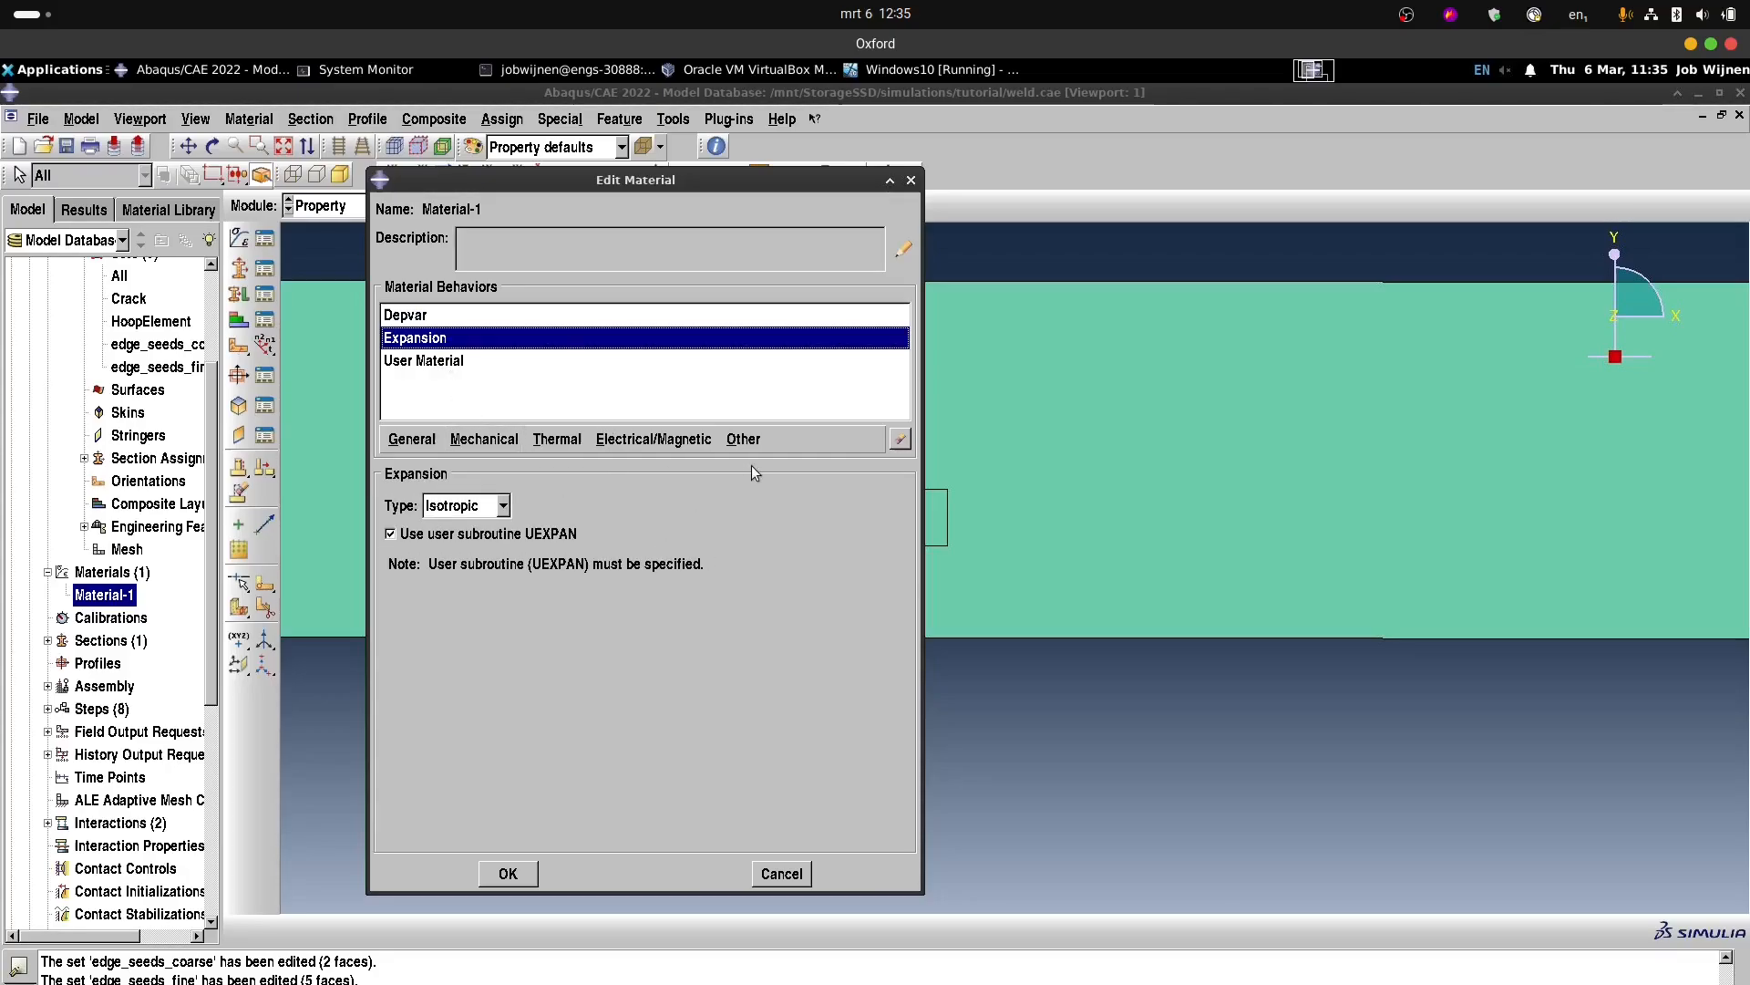
pyautogui.click(899, 438)
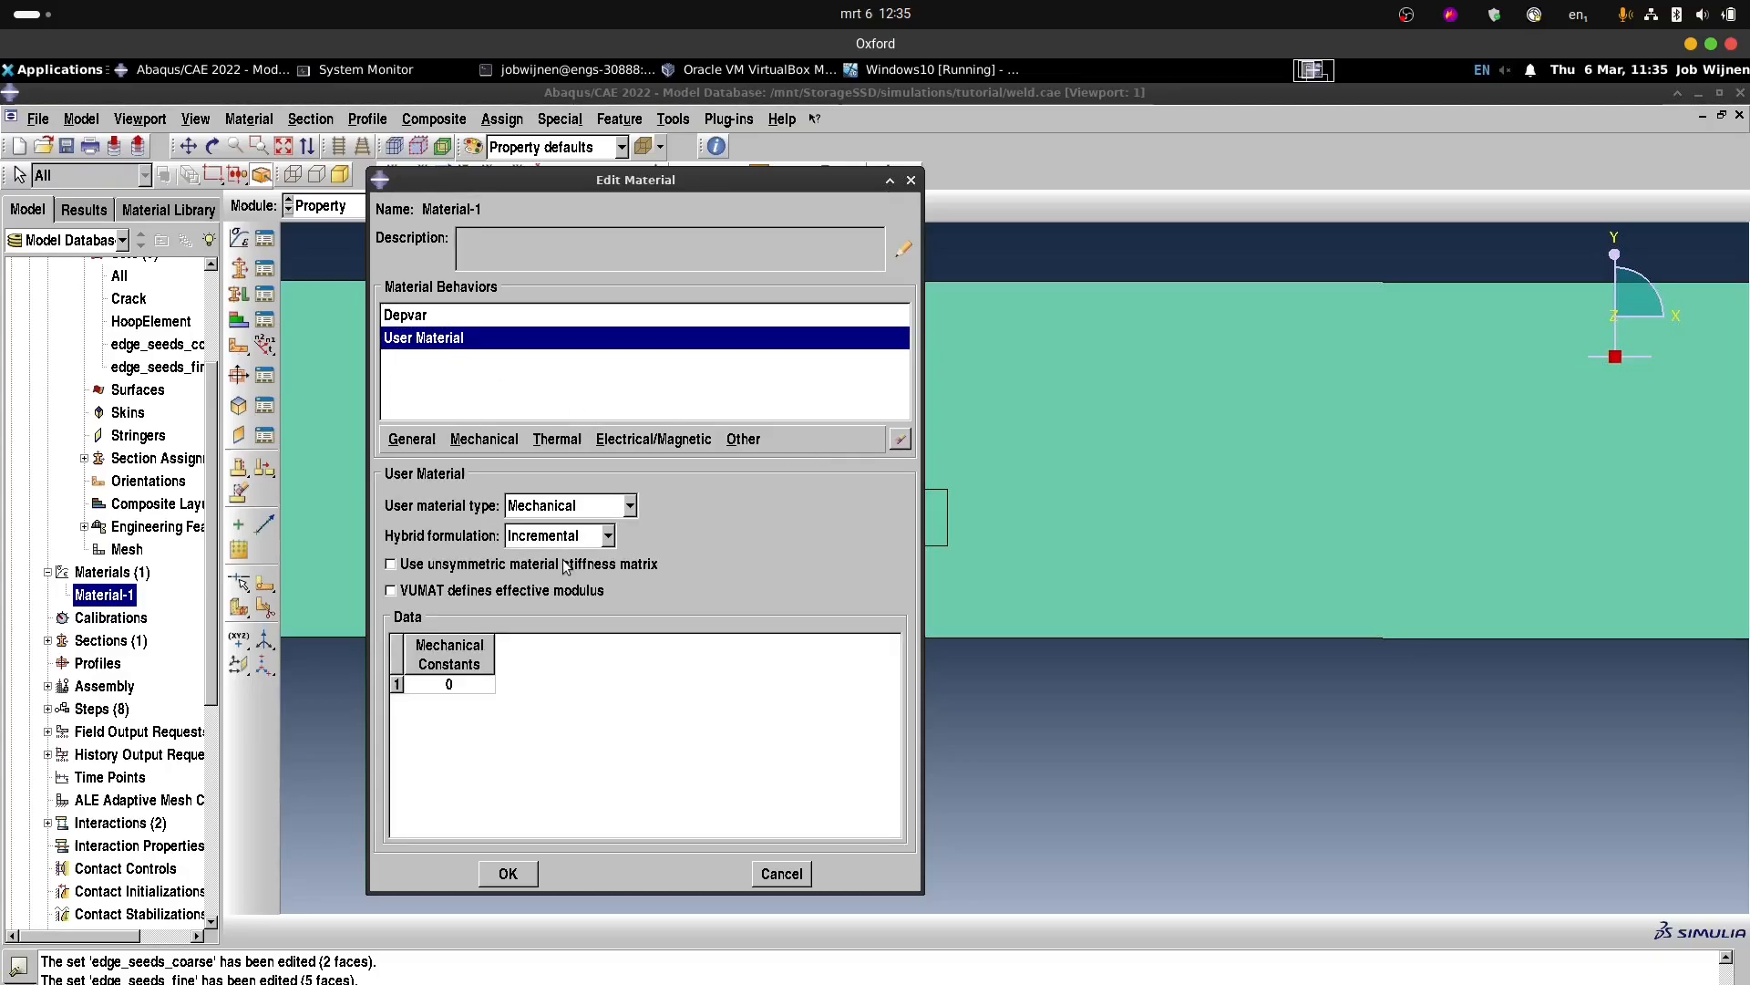
pyautogui.click(508, 875)
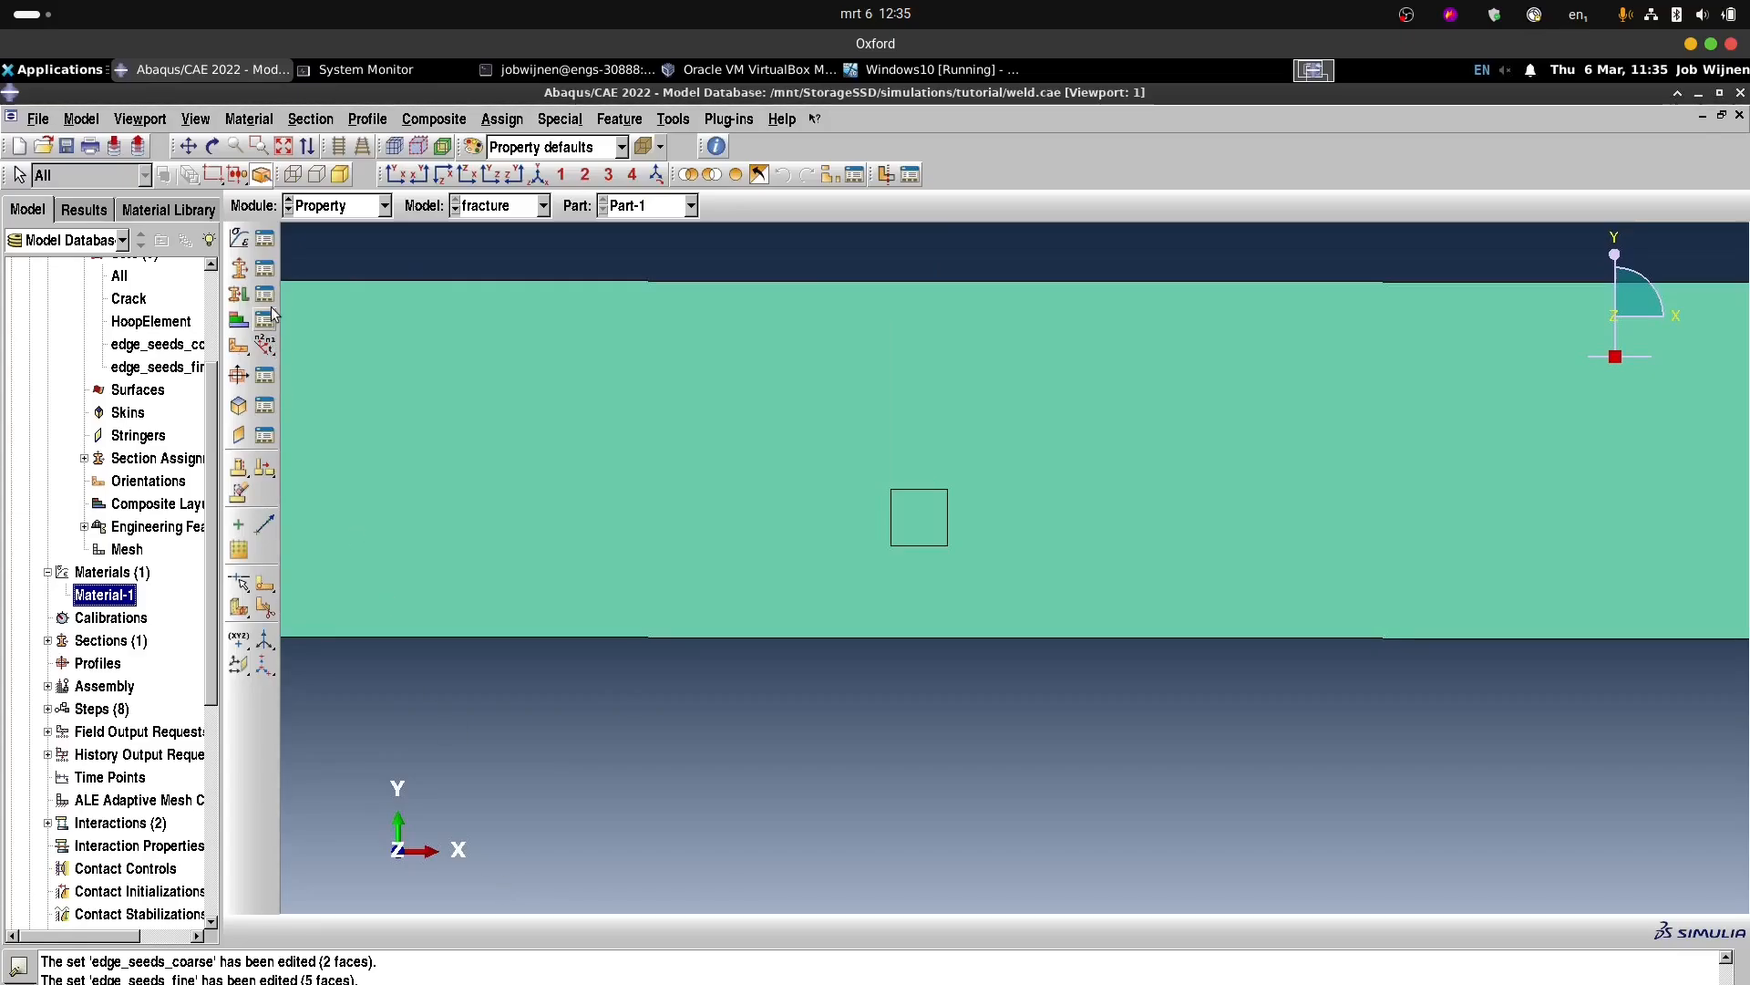
# Check the material used by Section-1 and the region, section and thickness options of its section assignment.
pyautogui.click(266, 273)
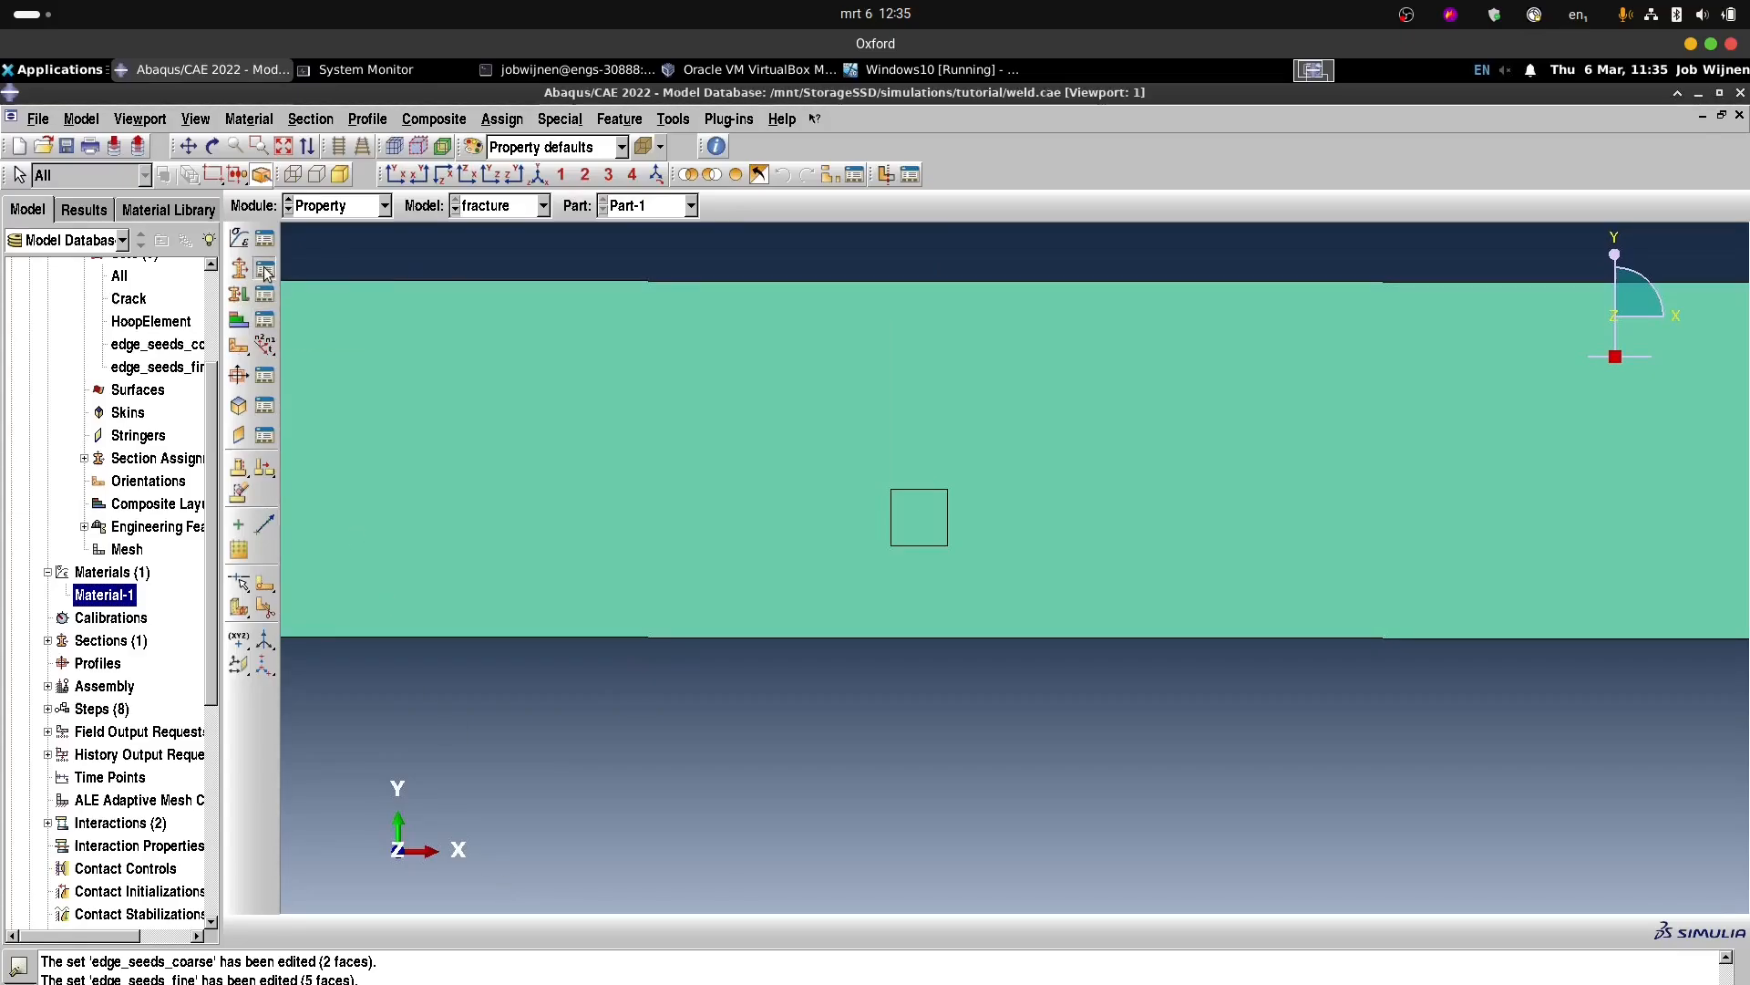
pyautogui.moveTo(249, 172); pyautogui.dragTo(265, 194)
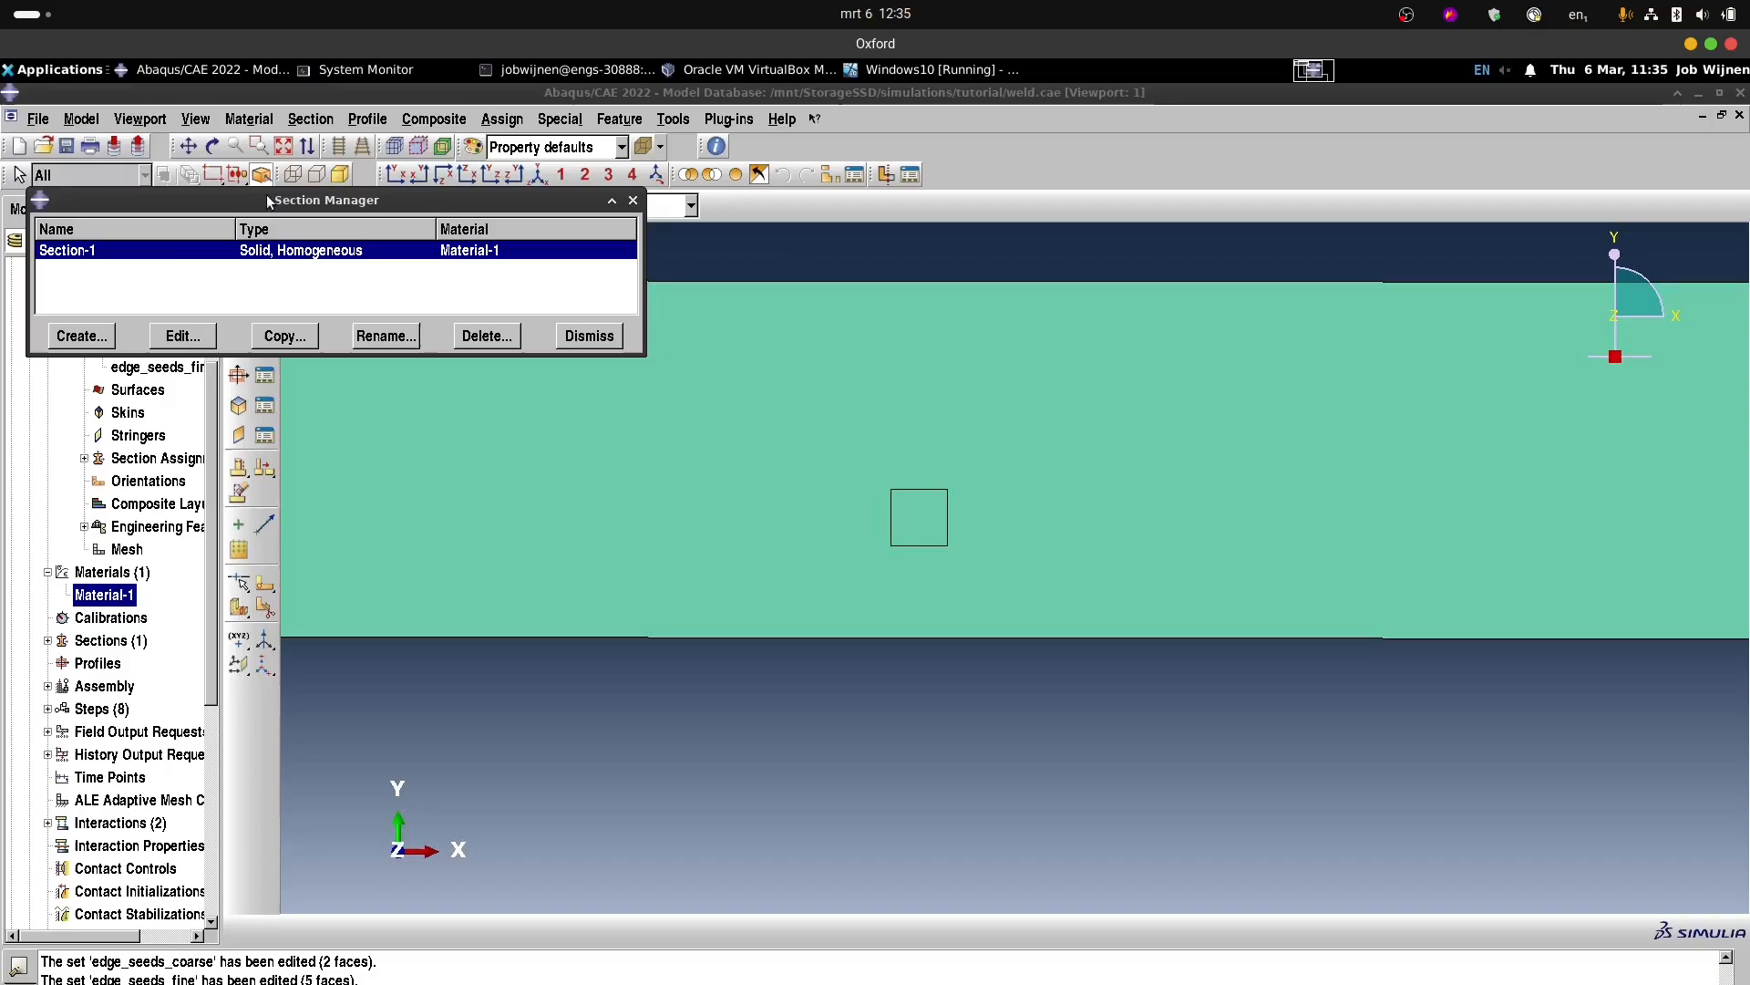
pyautogui.click(589, 336)
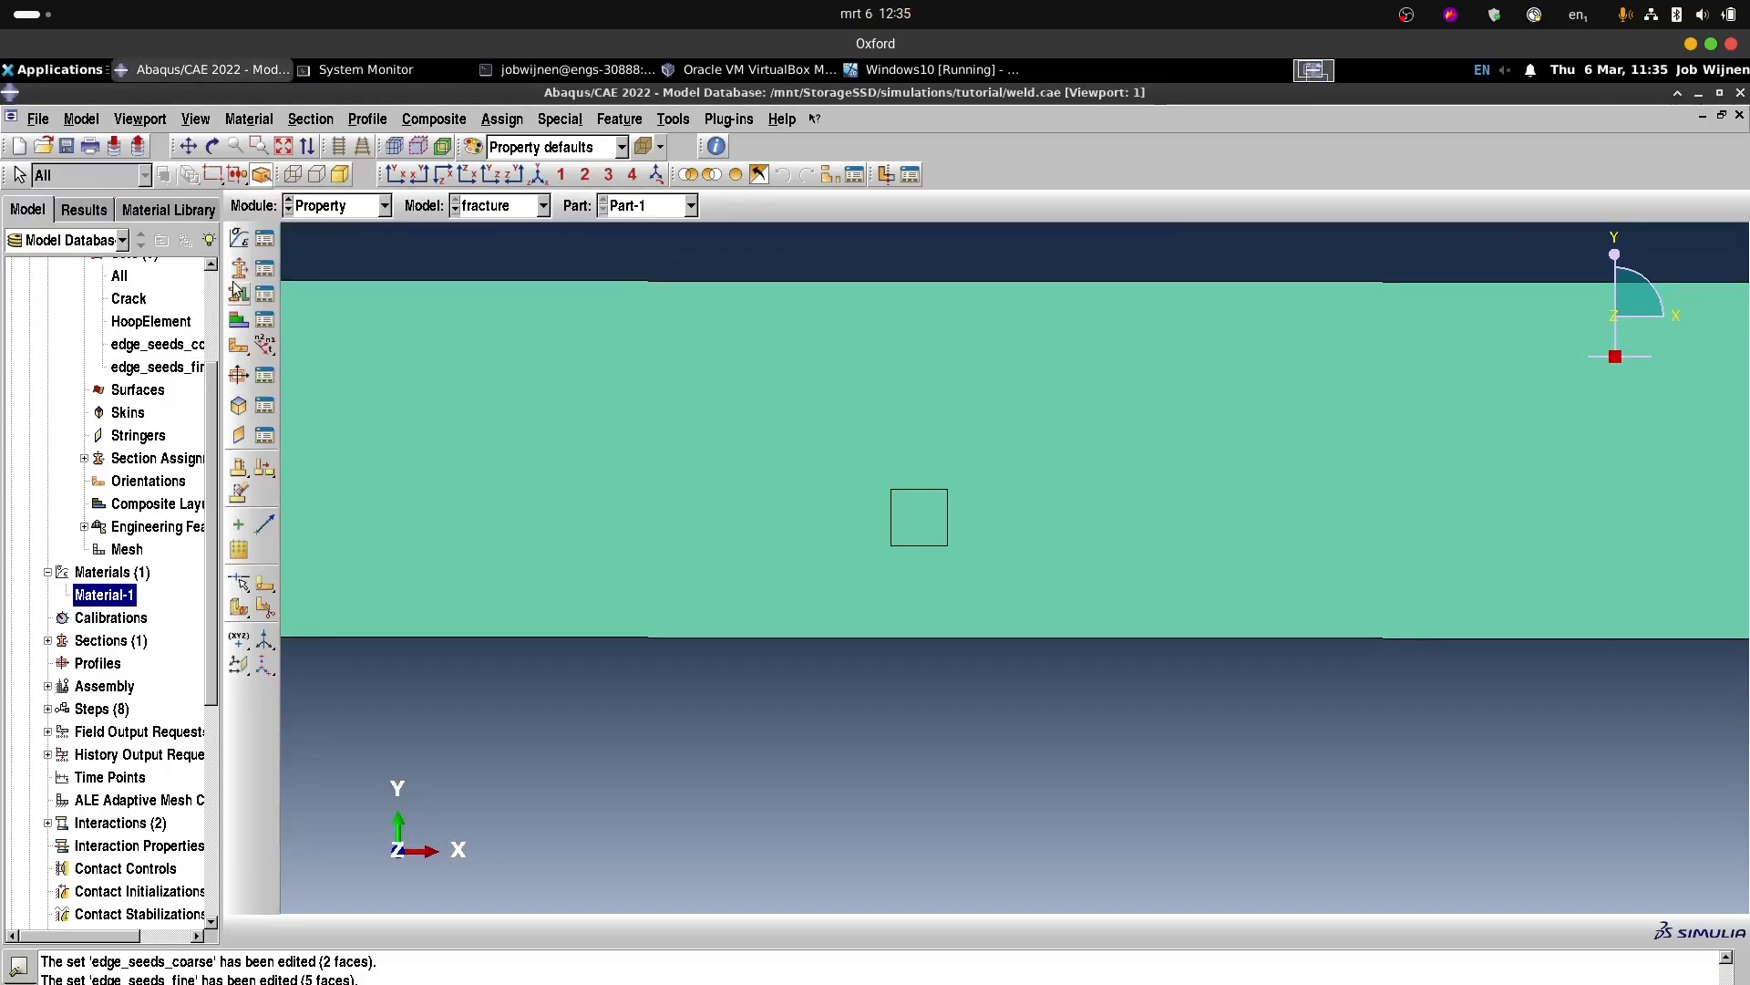
pyautogui.click(266, 301)
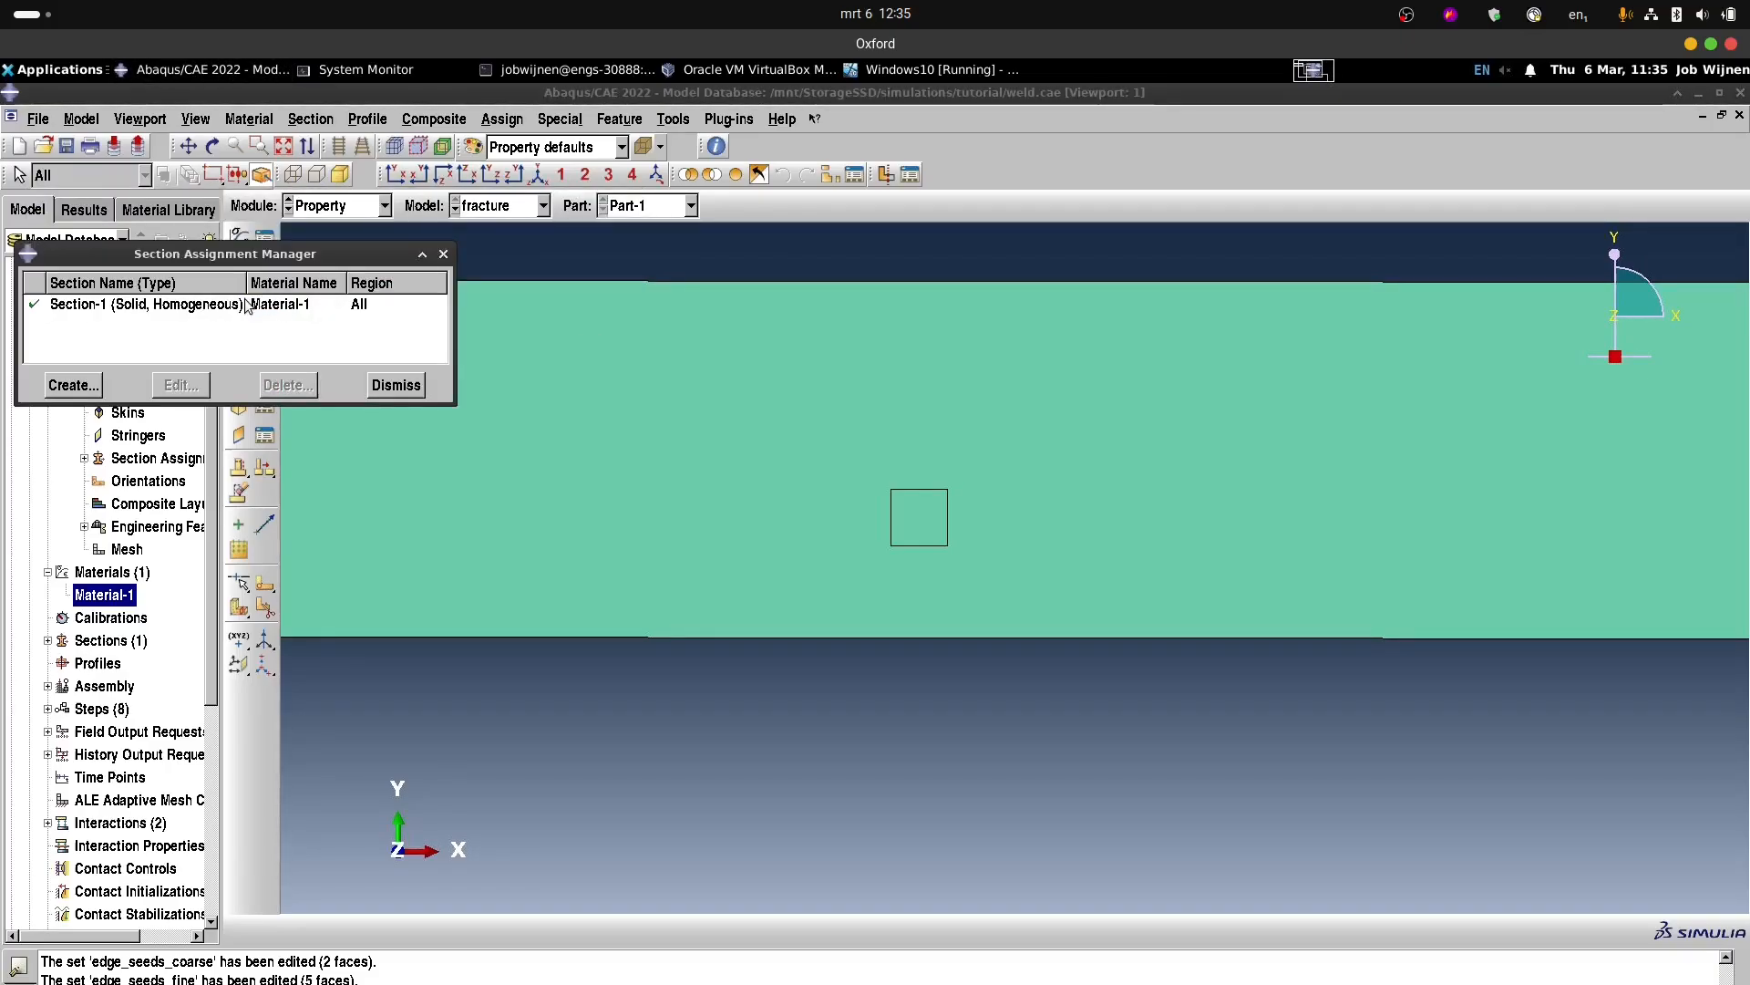
pyautogui.doubleClick(252, 304)
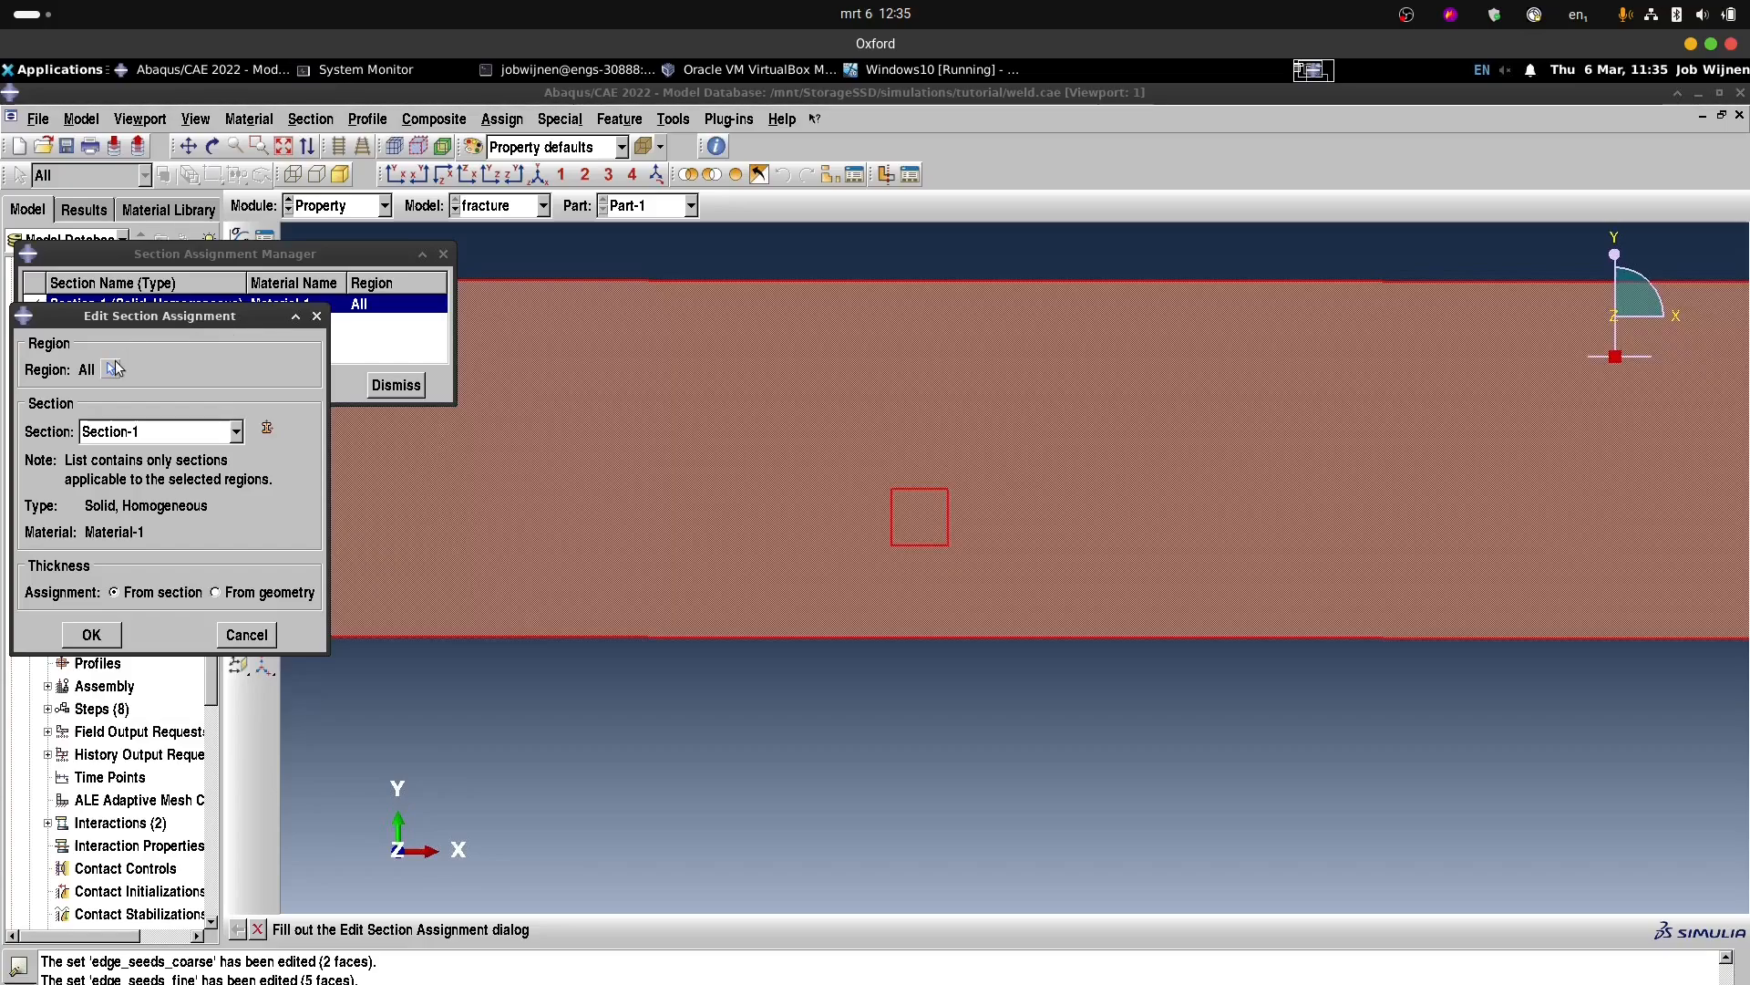
pyautogui.moveTo(208, 315); pyautogui.dragTo(230, 312)
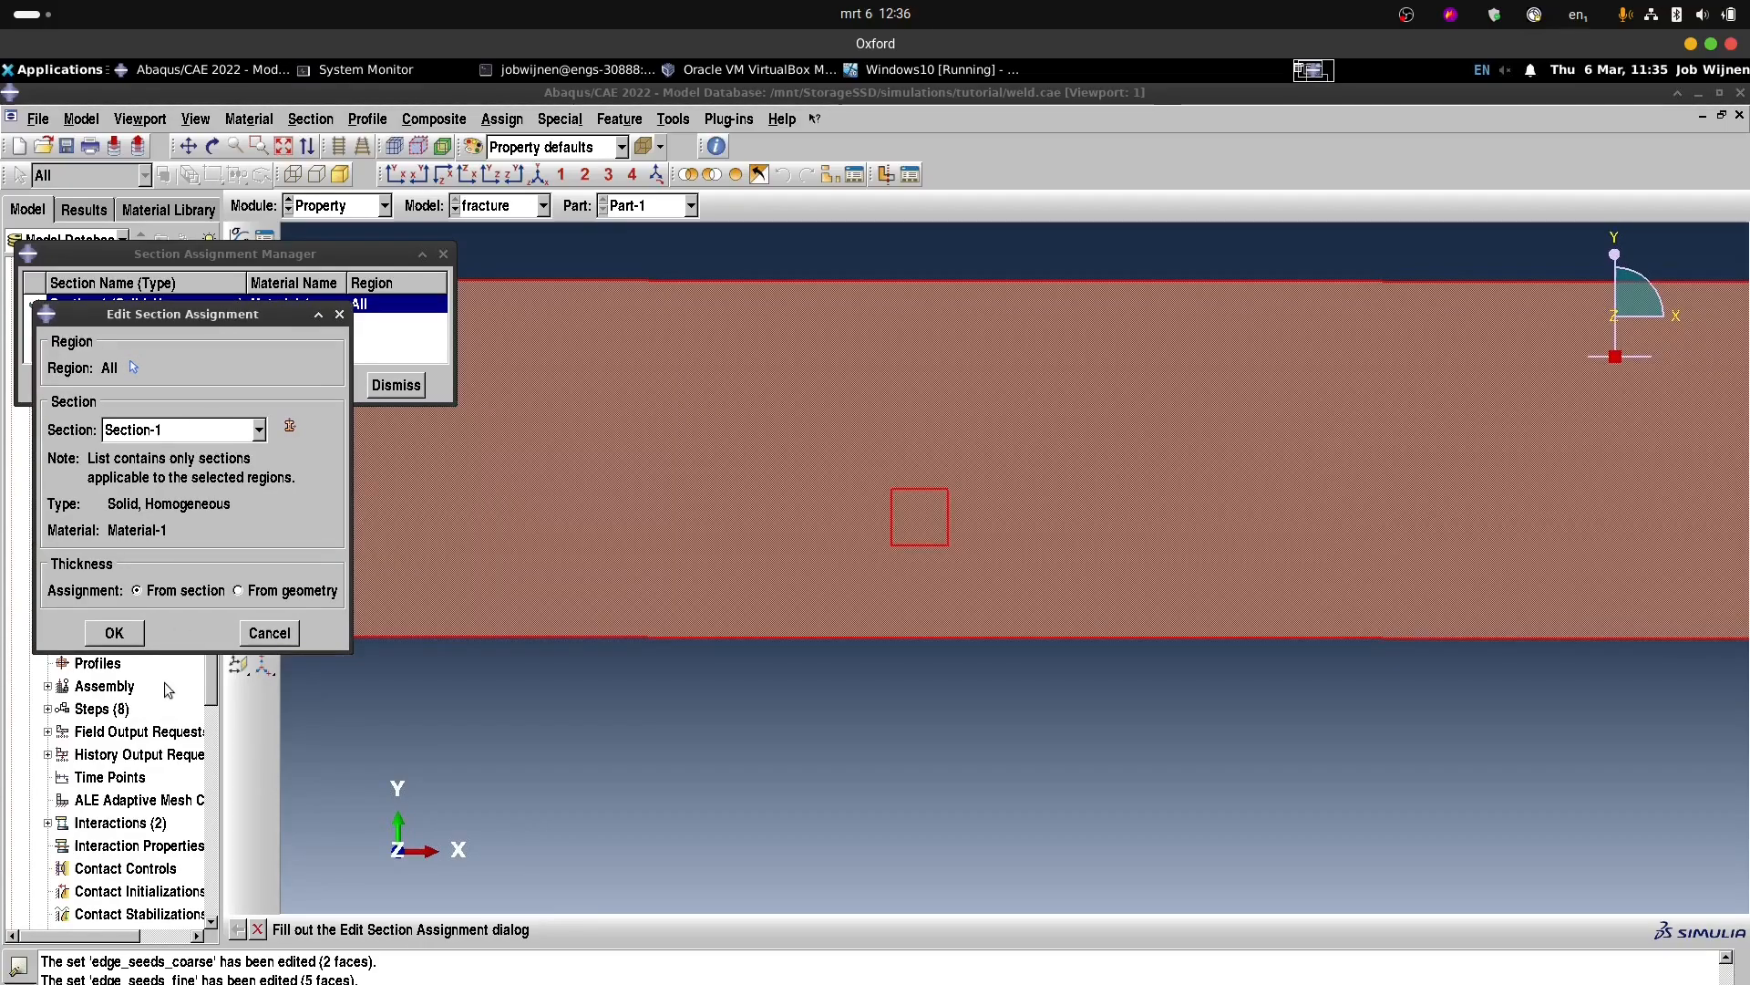
pyautogui.click(115, 634)
pyautogui.click(394, 385)
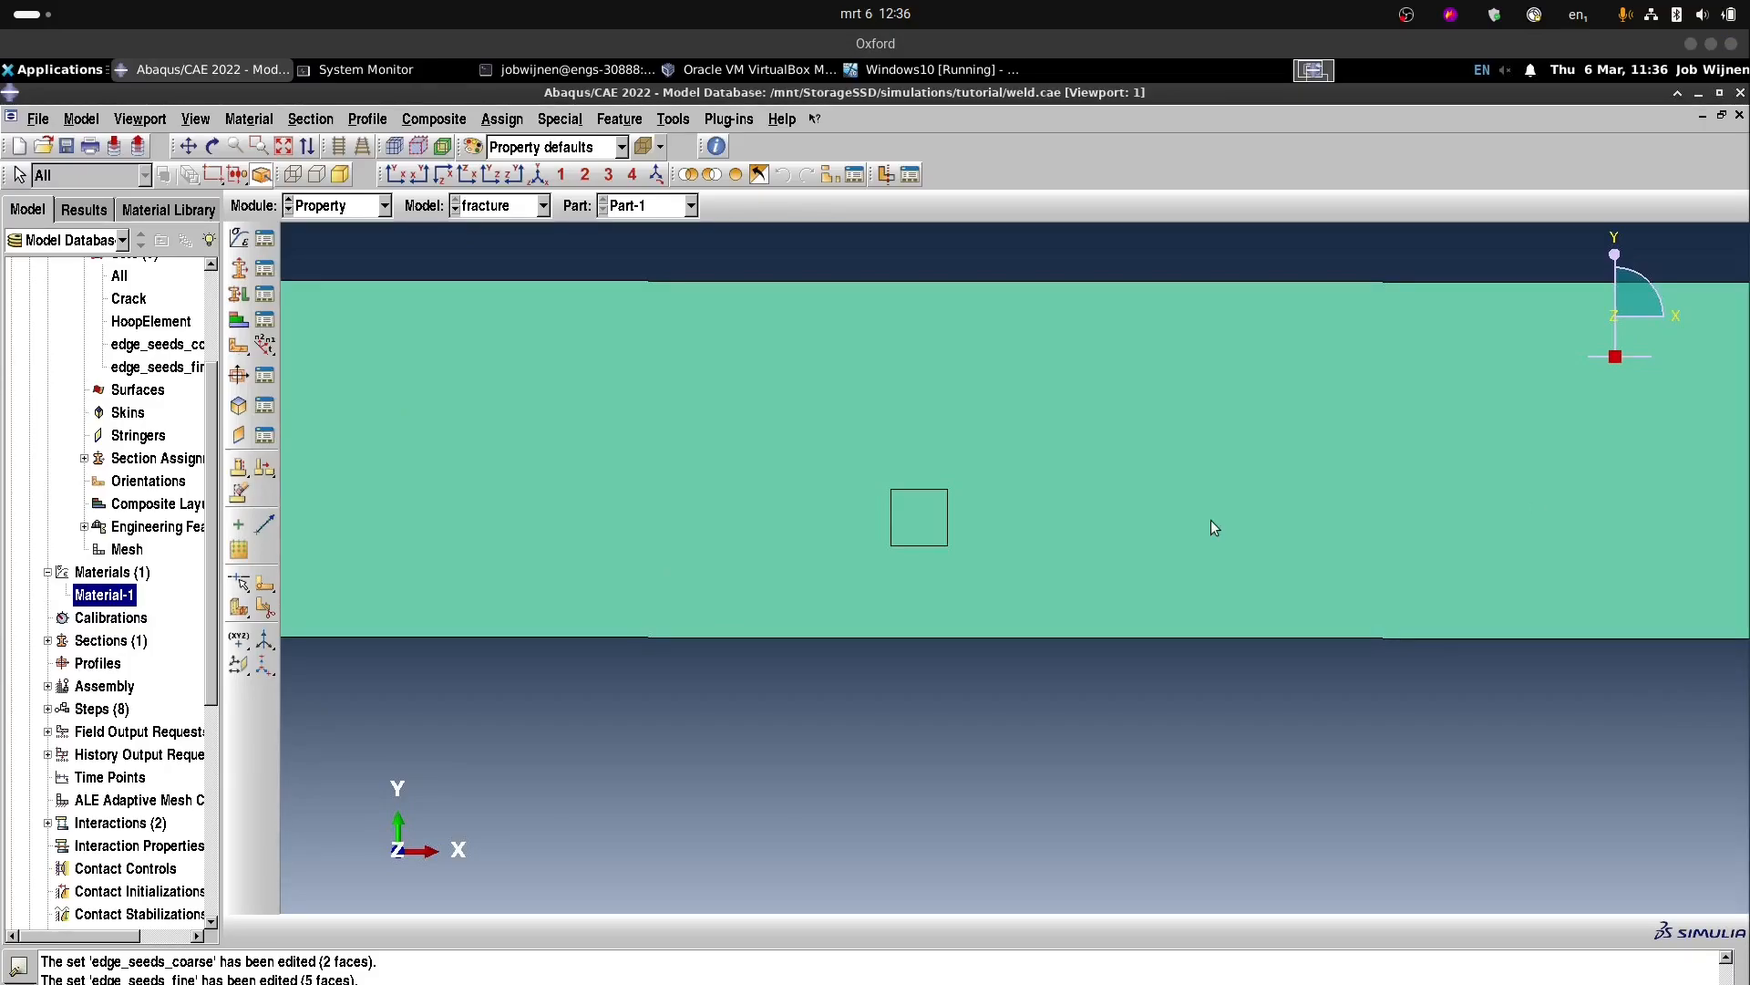
# Delete all analysis steps of the fracture model after Initial, from Step-1 - Initial through Step-7 - Cooldown2.
pyautogui.click(369, 209)
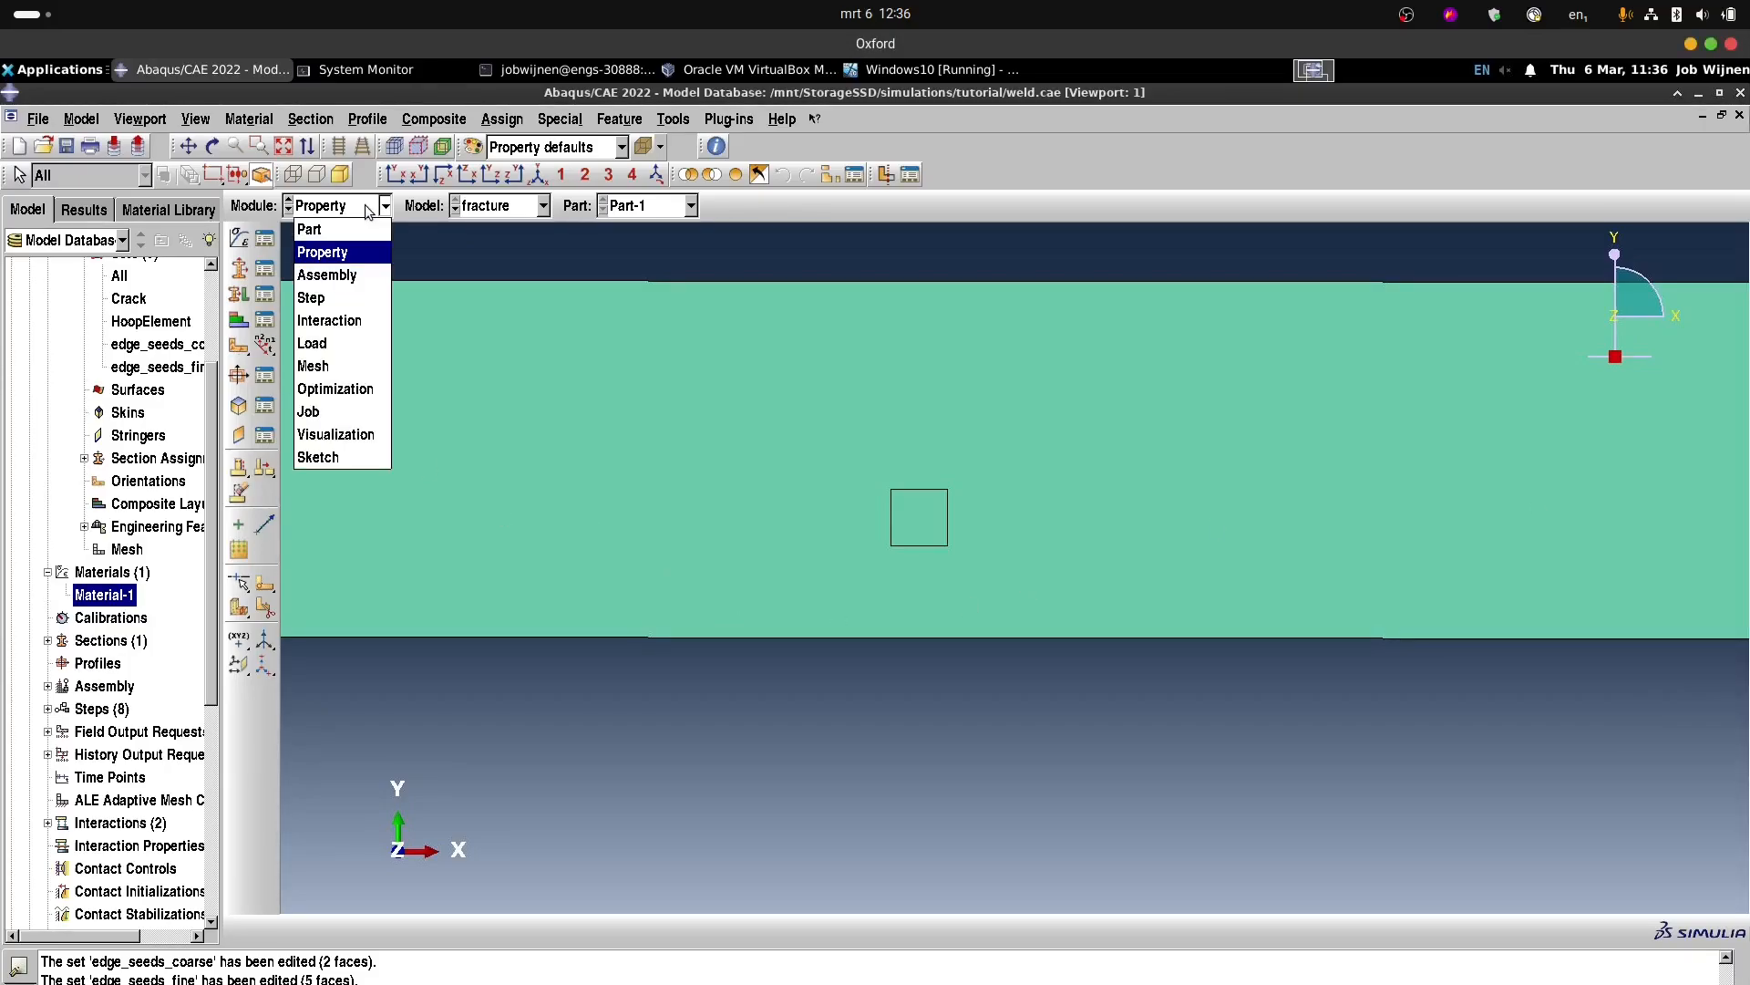
pyautogui.click(314, 338)
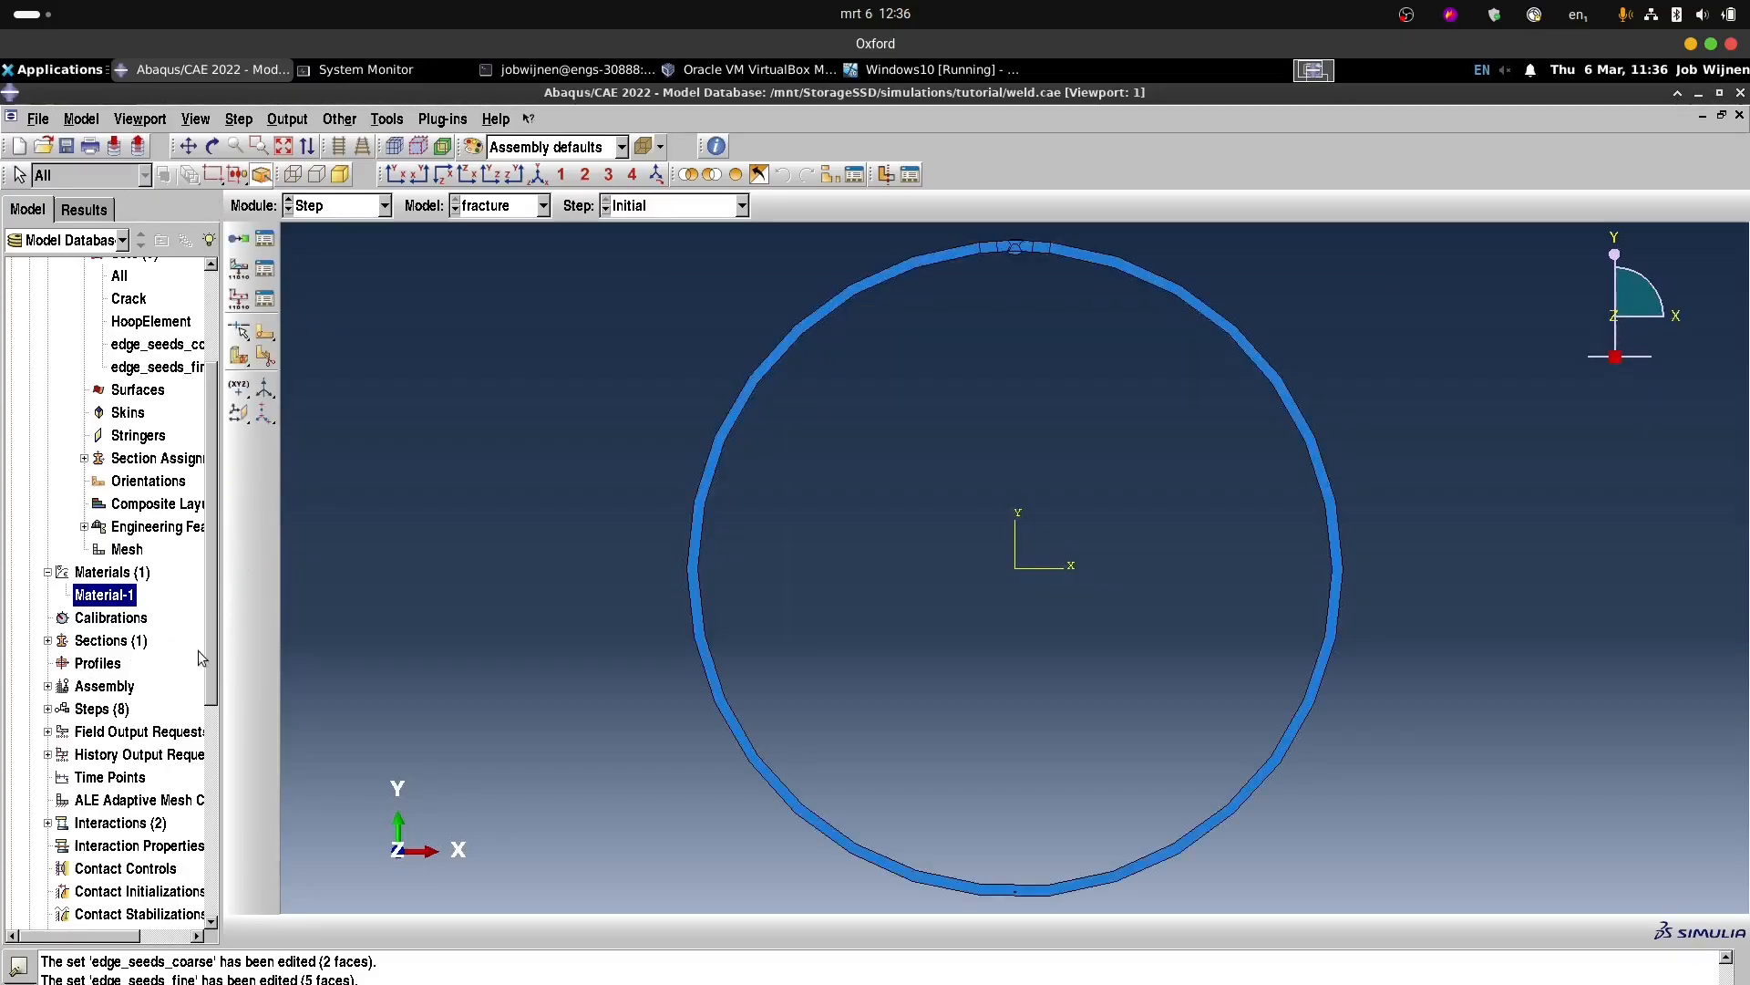
pyautogui.scroll(-4, 211, 654)
pyautogui.click(48, 612)
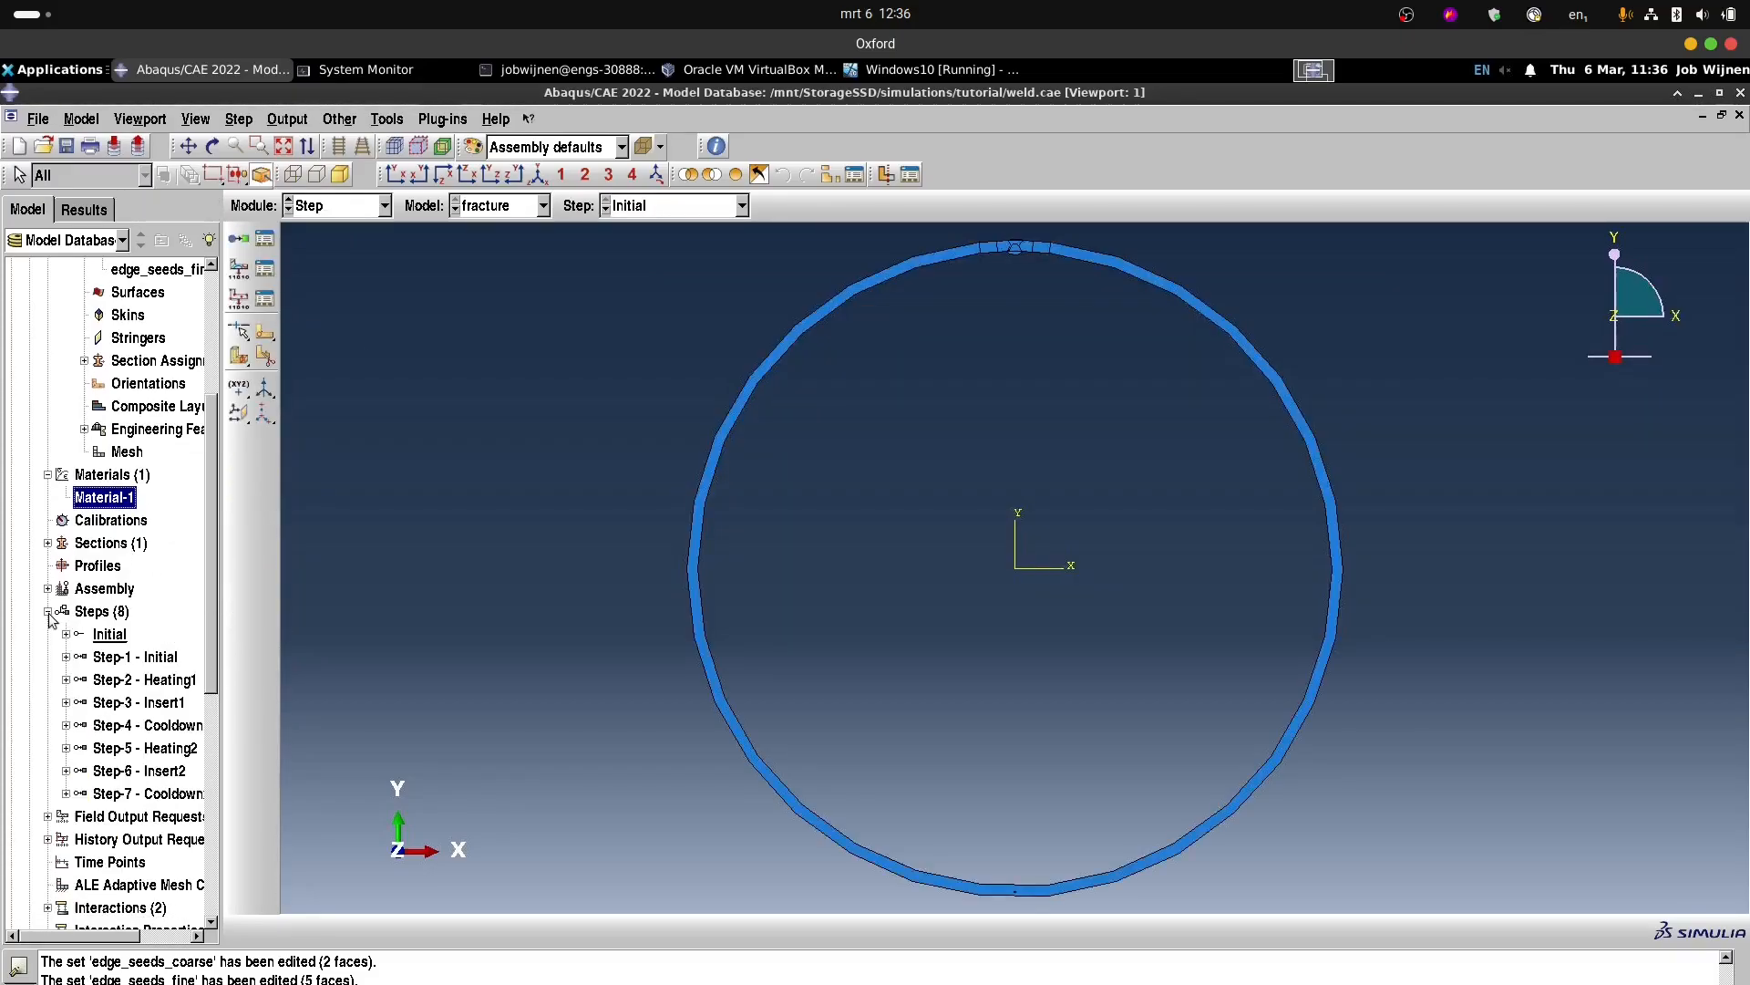
pyautogui.click(173, 793)
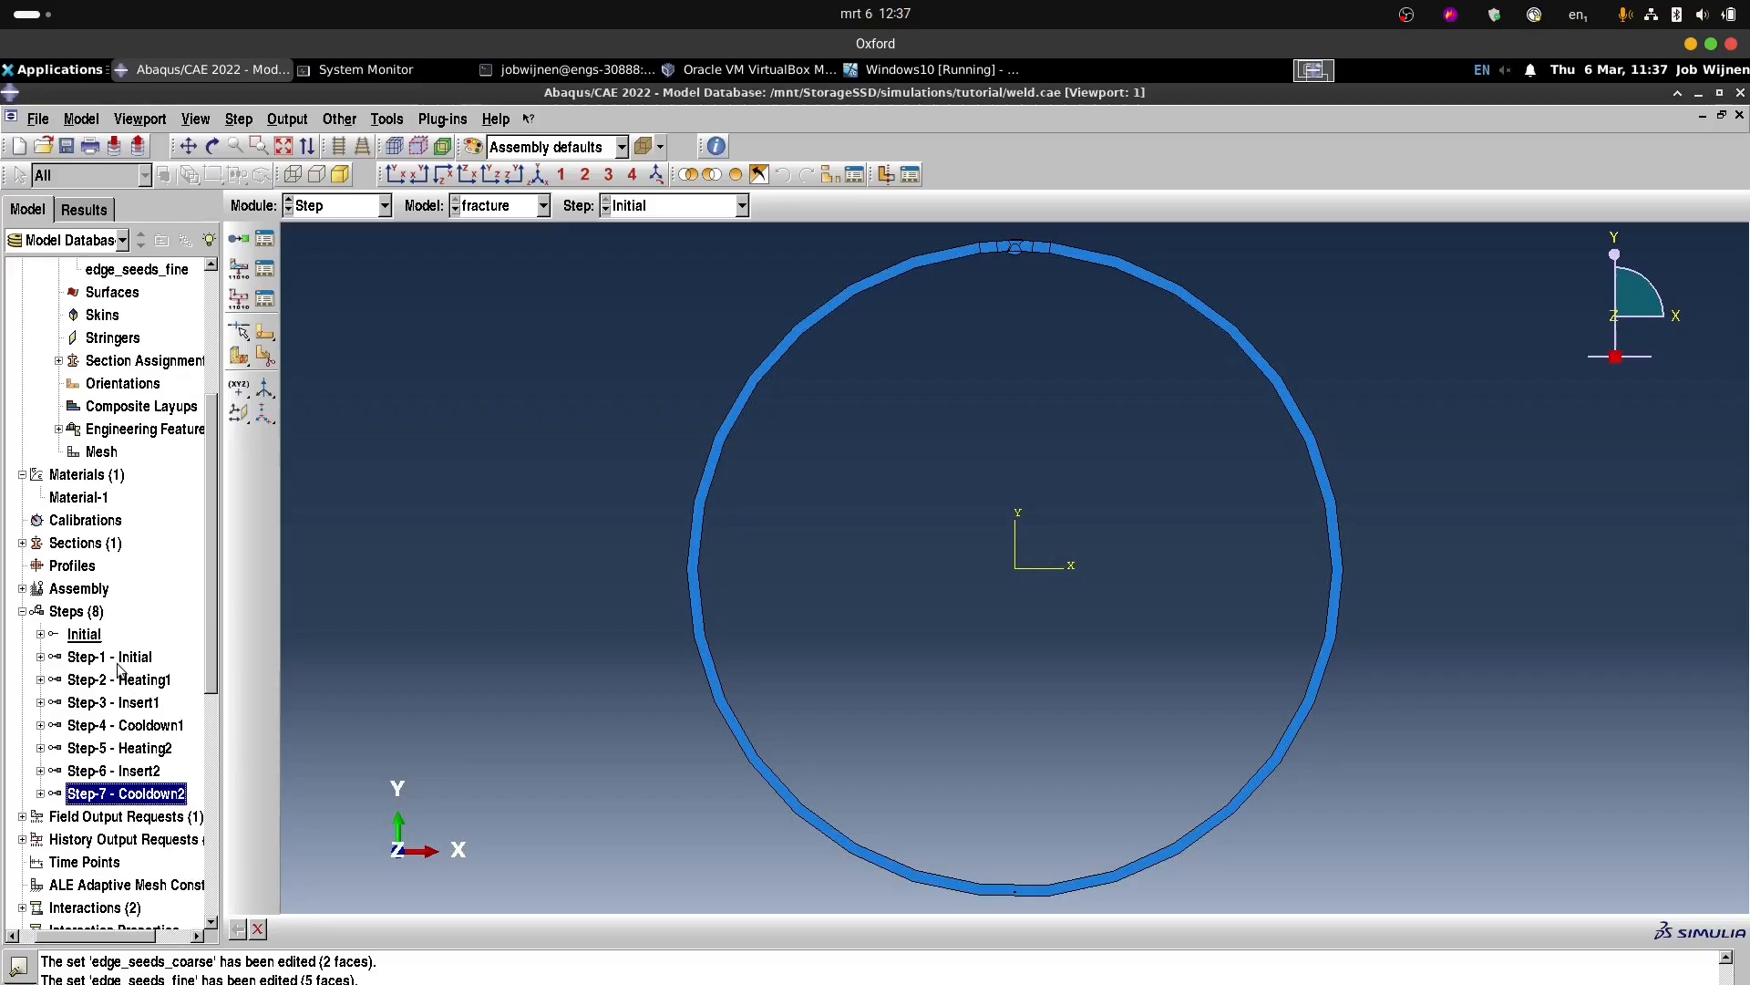
pyautogui.keyDown('shift'); pyautogui.click(114, 658); pyautogui.keyUp('shift')
pyautogui.rightClick(122, 686)
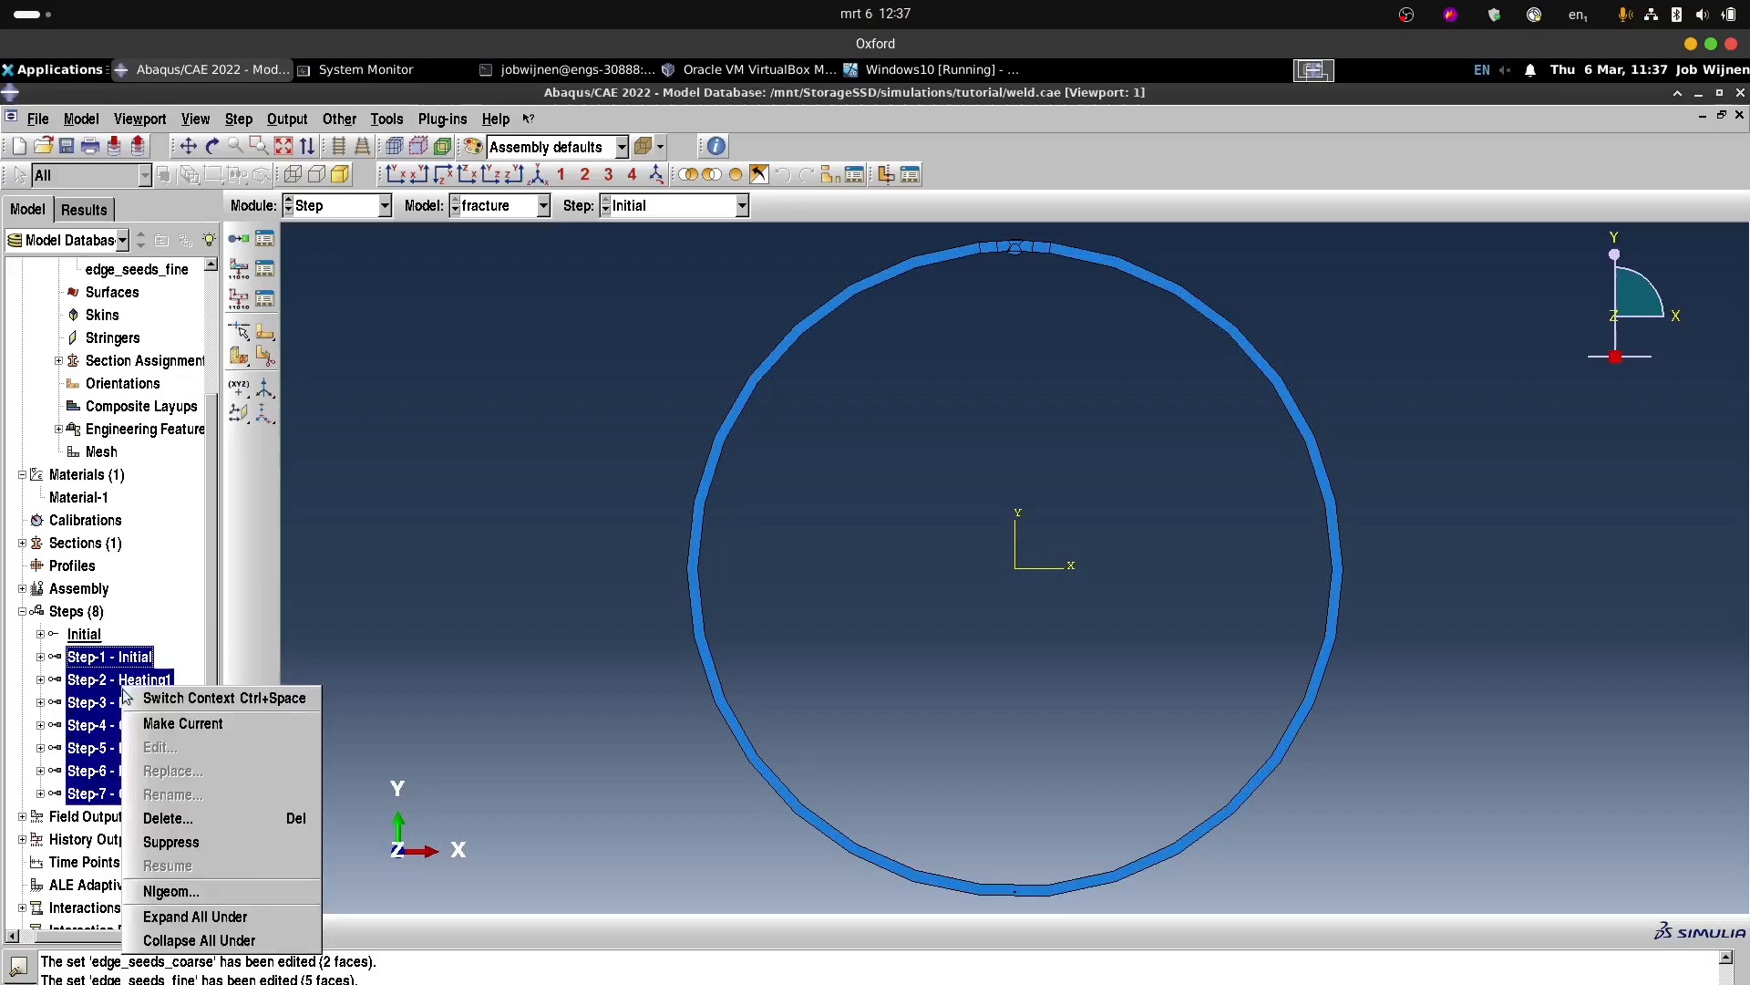
pyautogui.click(164, 820)
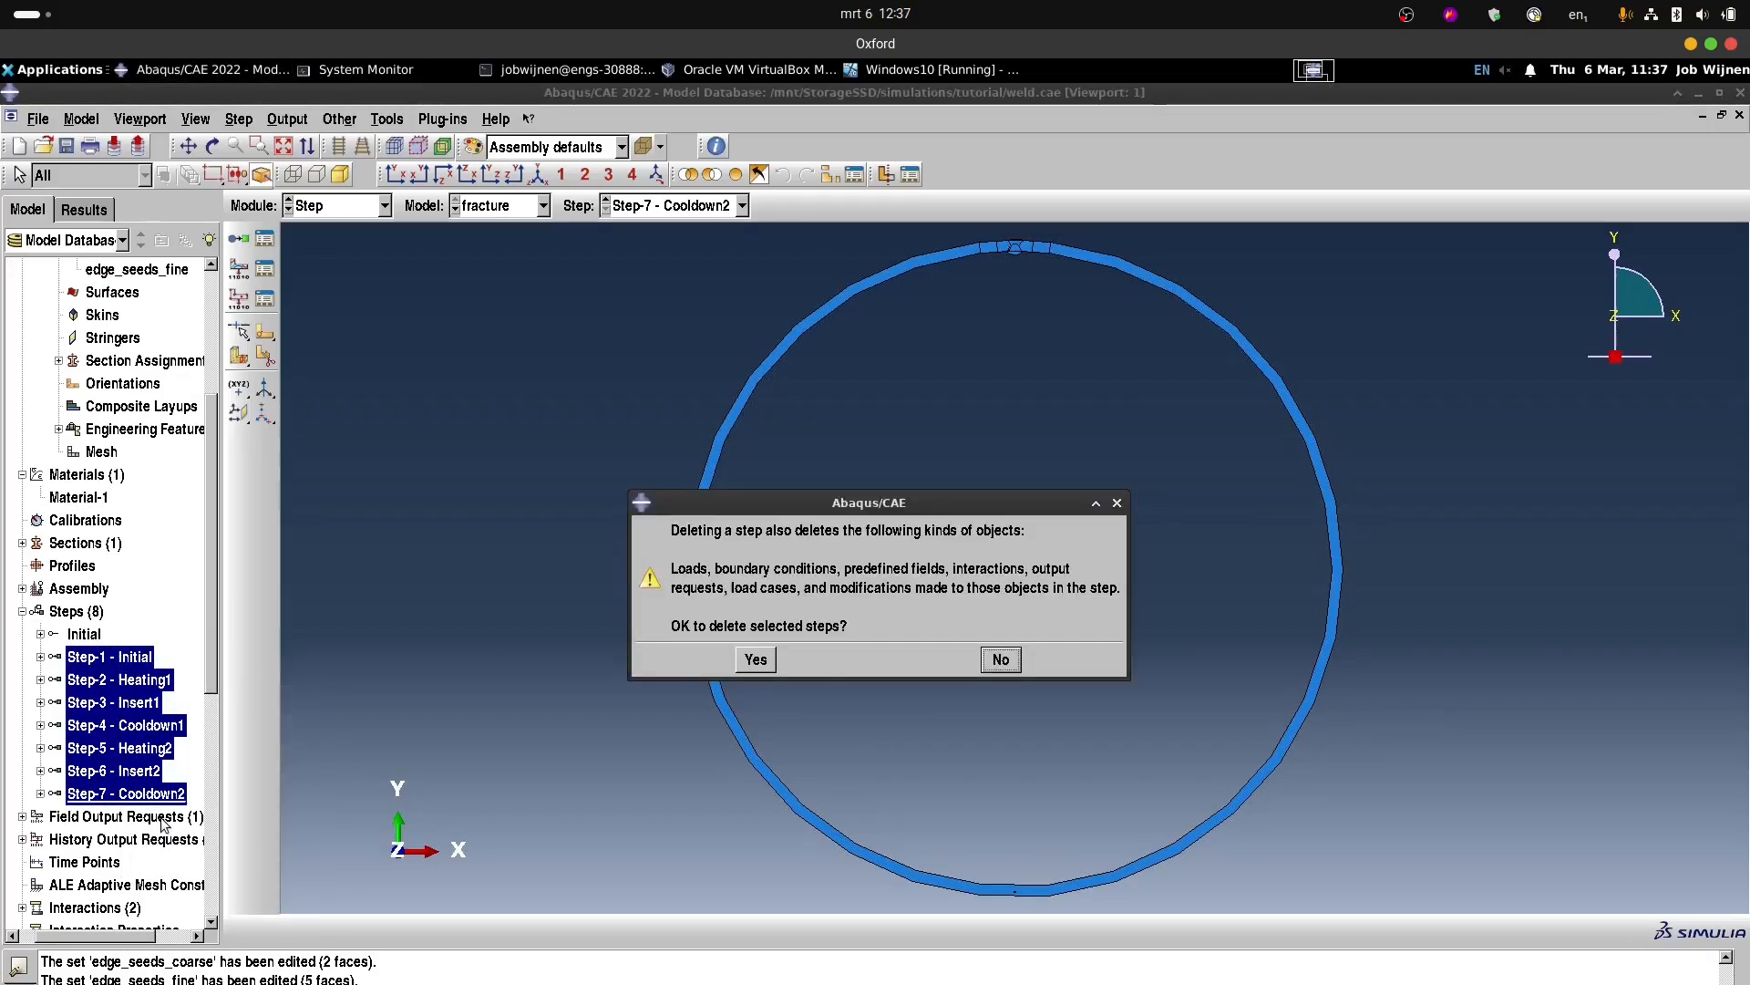
pyautogui.click(756, 660)
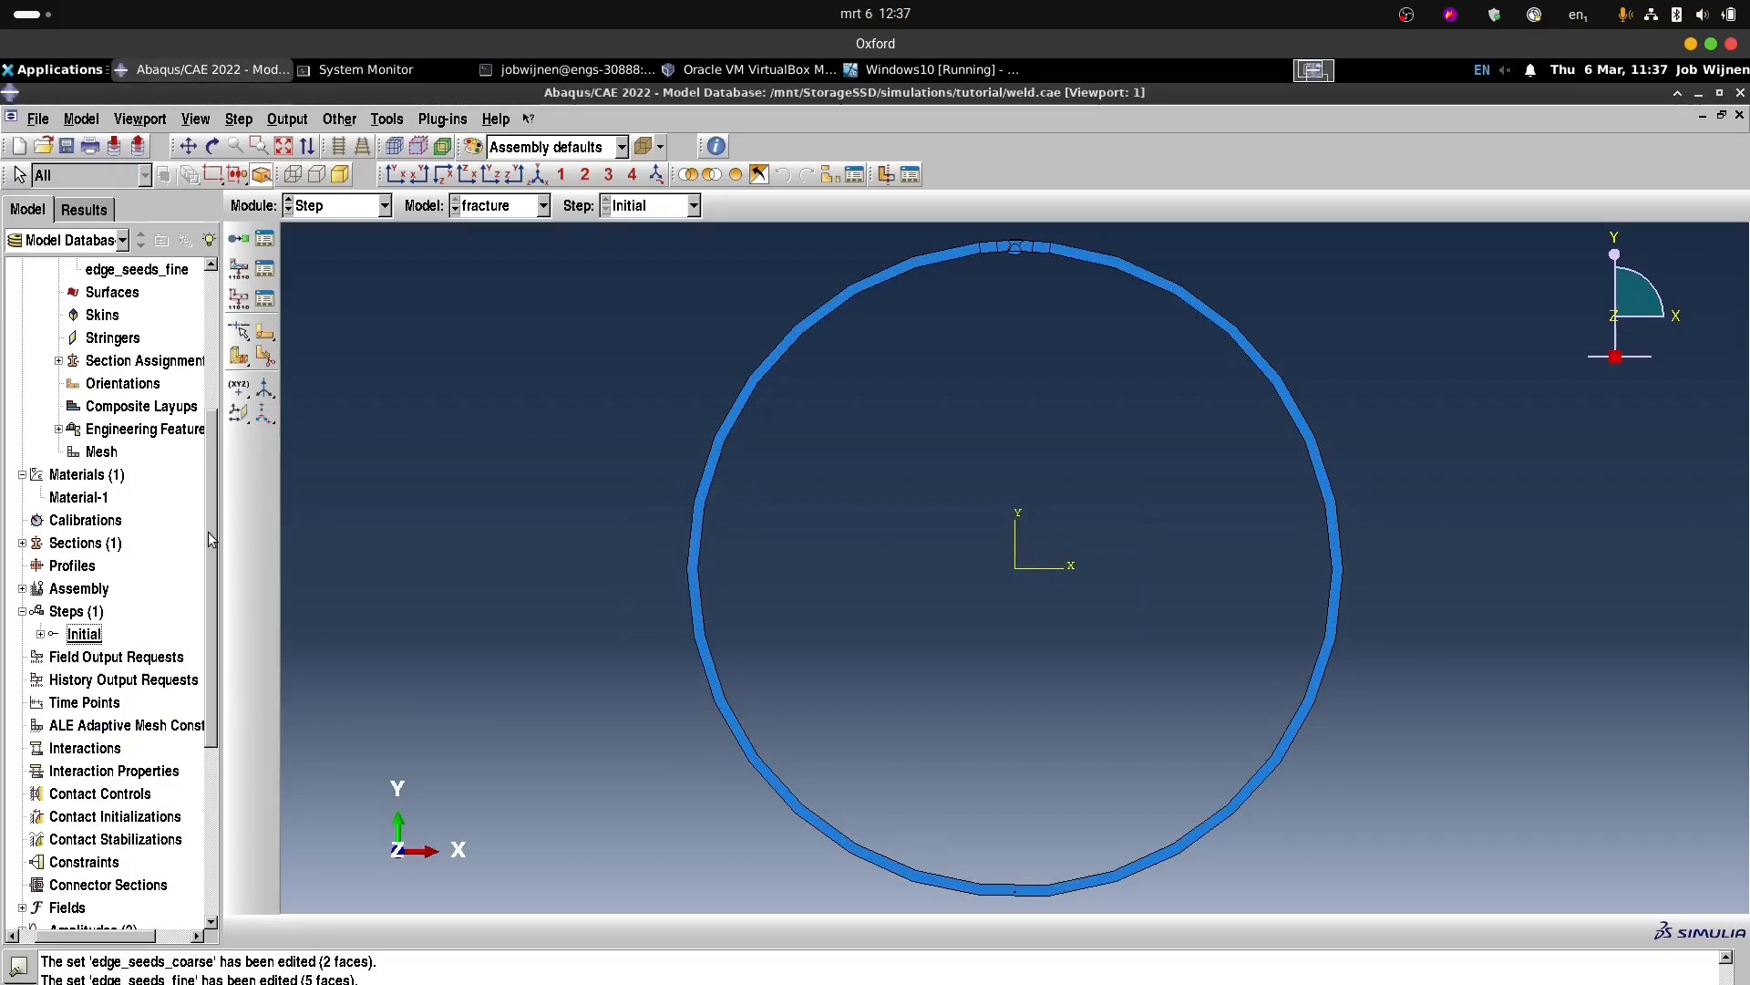
# Create a Static, General step named Step-1 after Initial with a time period of 5e7.
pyautogui.moveTo(207, 532); pyautogui.dragTo(212, 574)
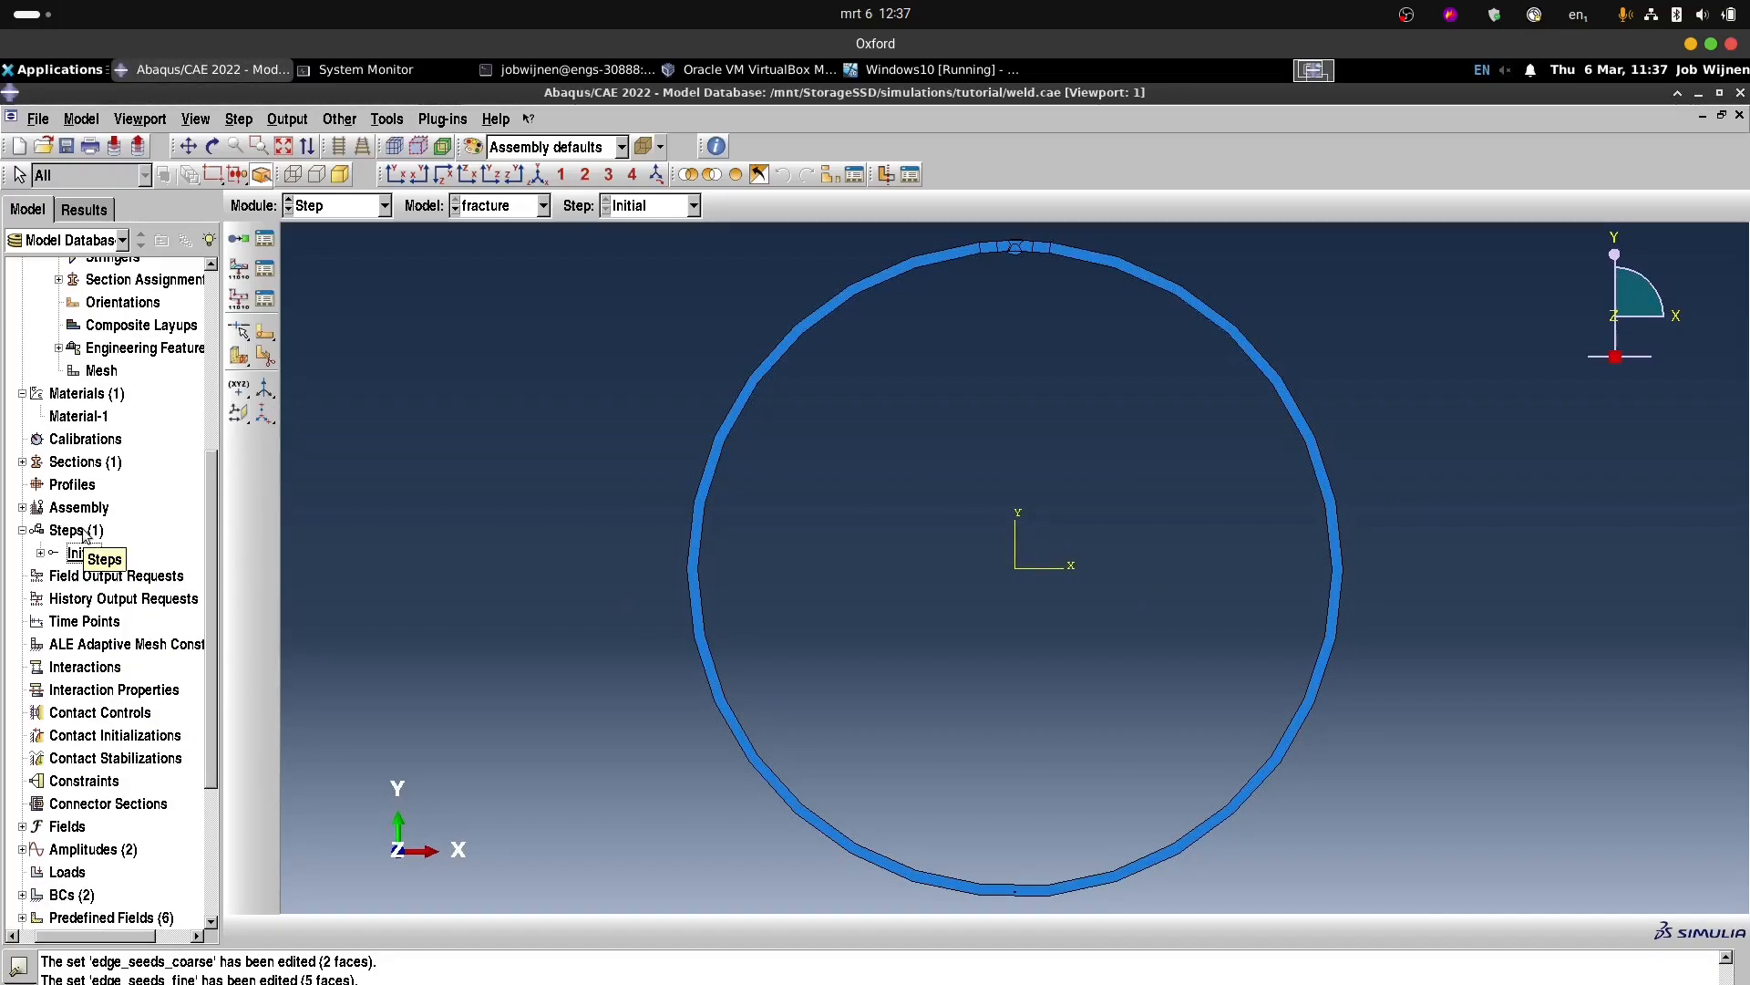
pyautogui.doubleClick(80, 537)
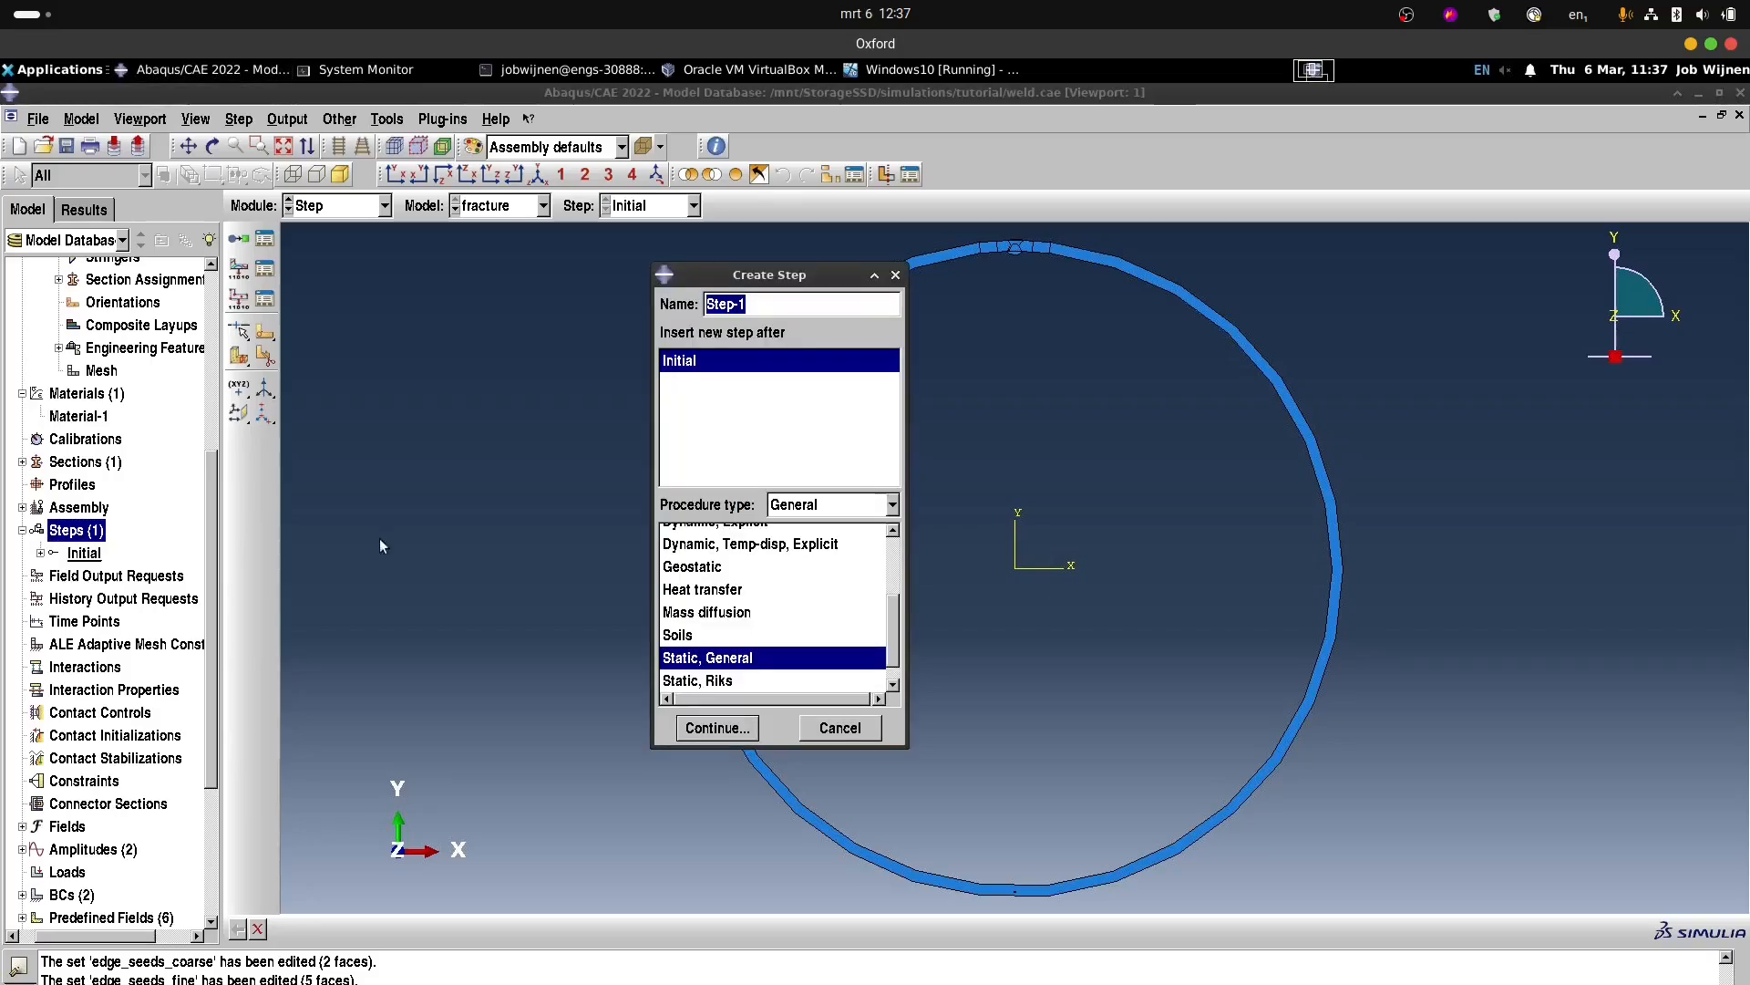
pyautogui.click(777, 299)
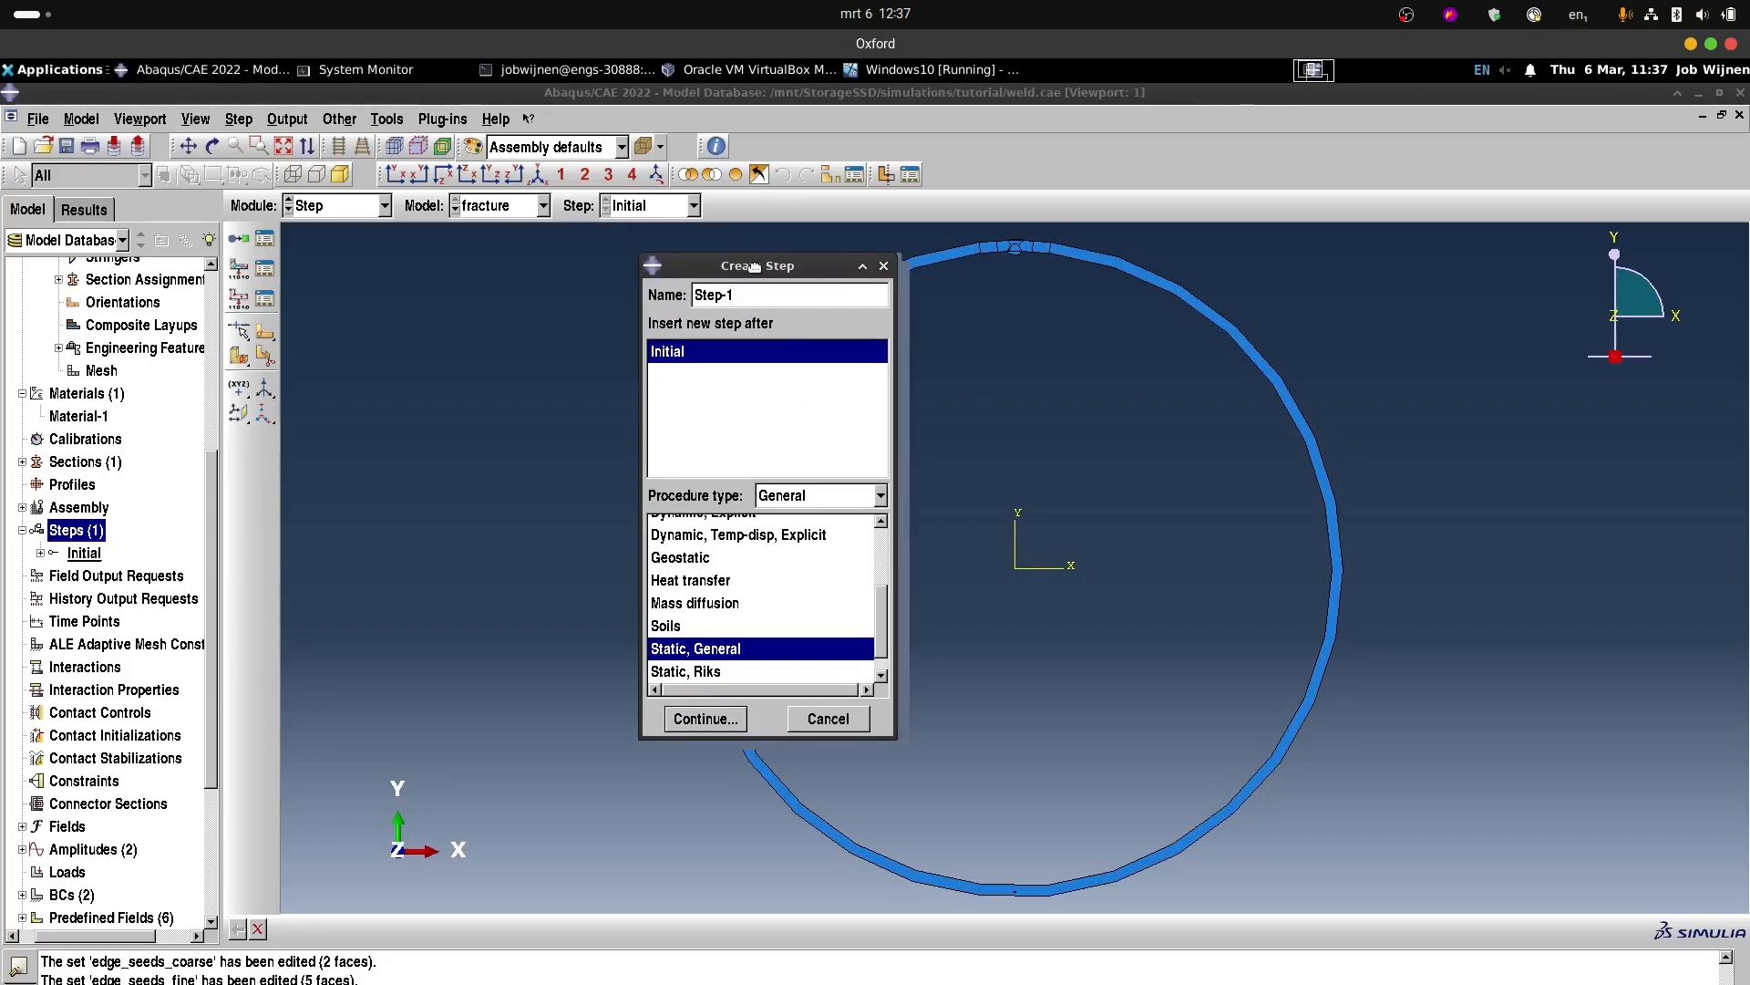
pyautogui.moveTo(758, 272); pyautogui.dragTo(744, 267)
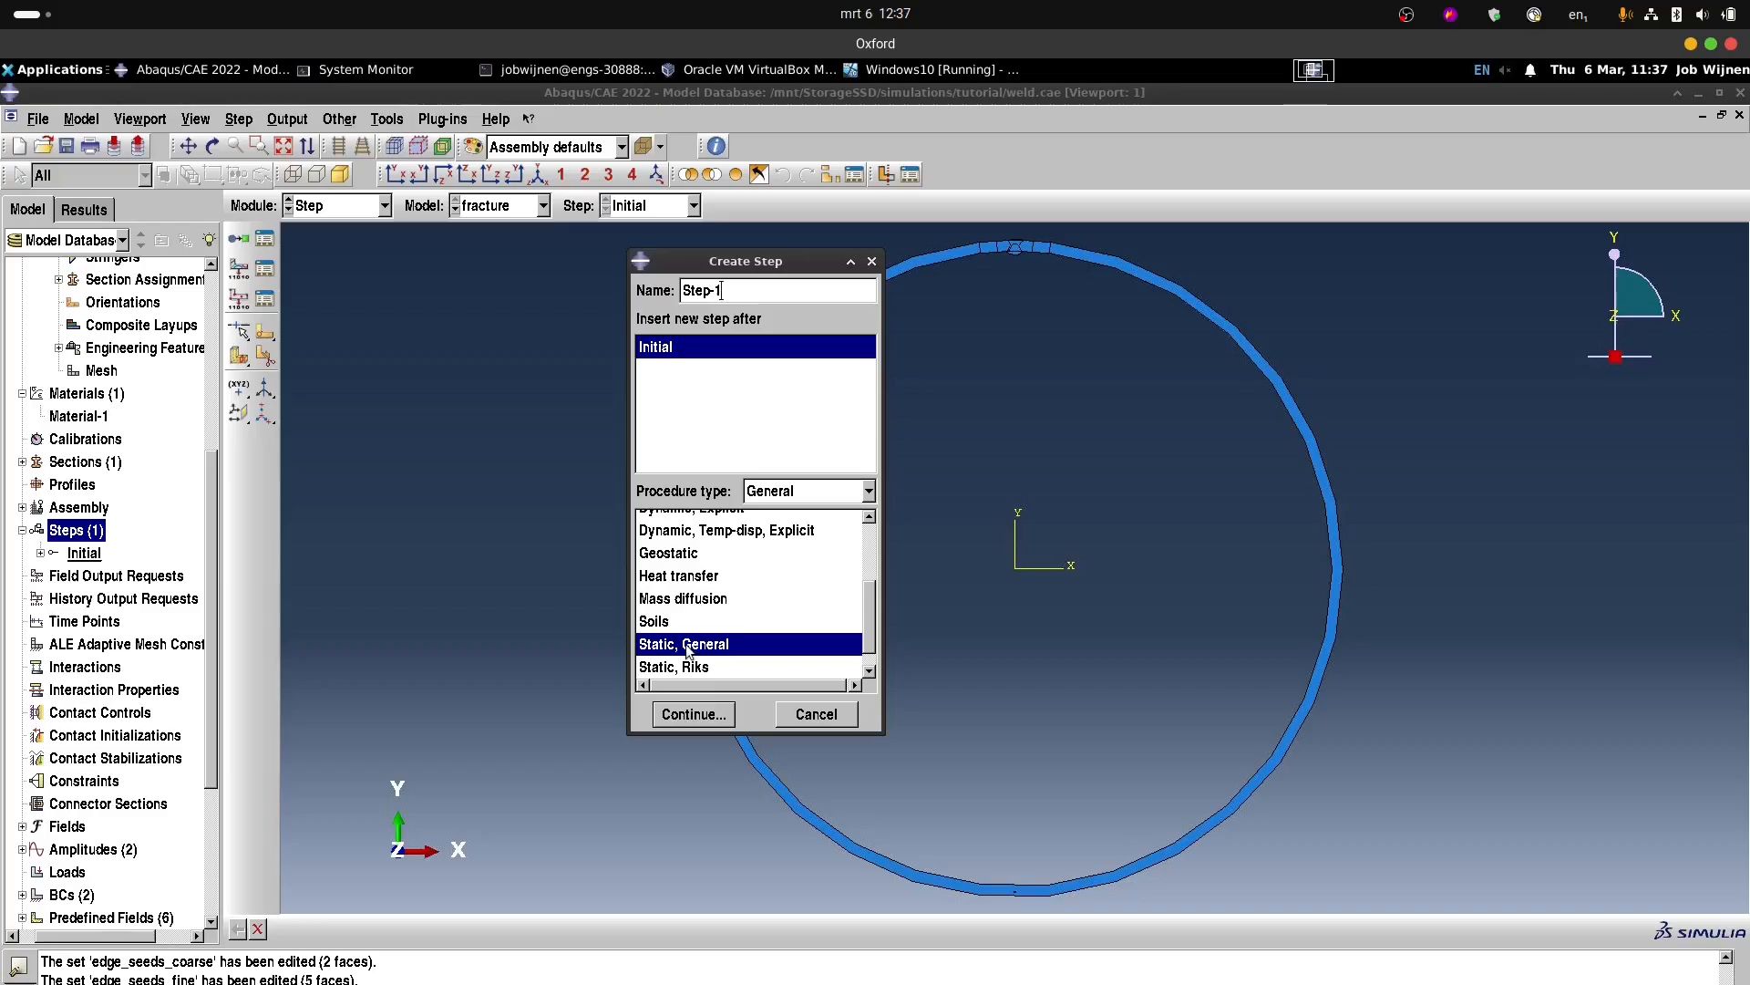
pyautogui.moveTo(791, 261); pyautogui.dragTo(764, 259)
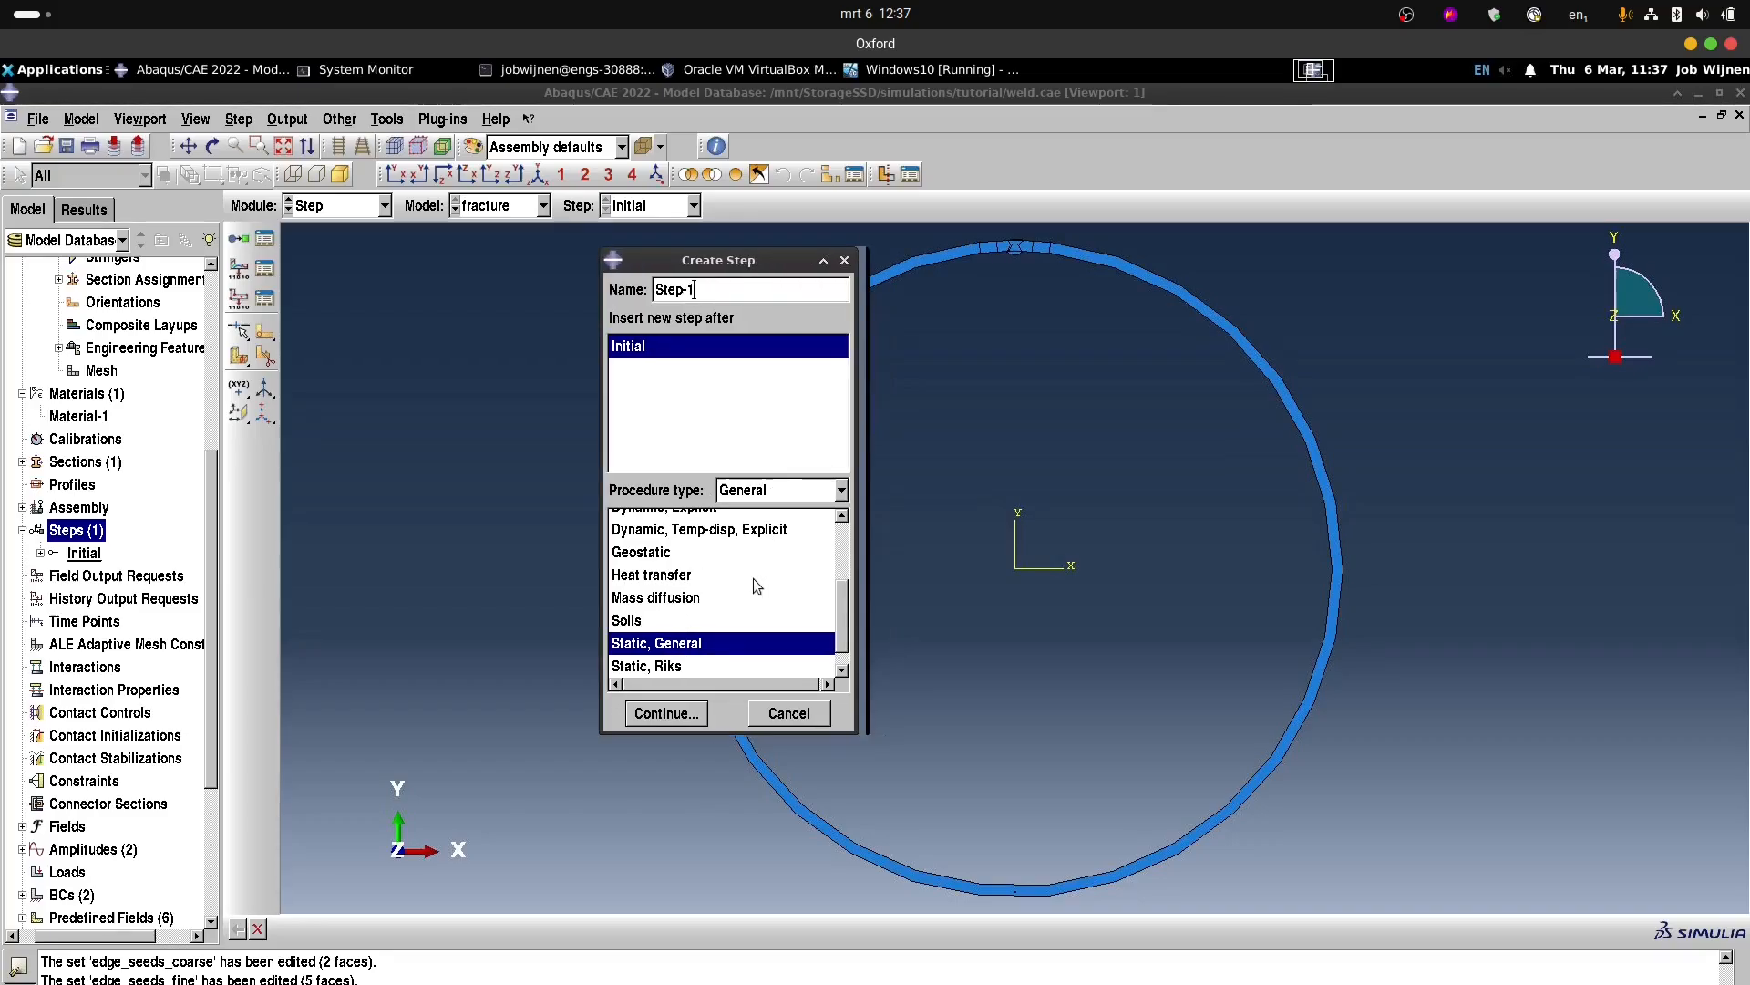
pyautogui.click(666, 713)
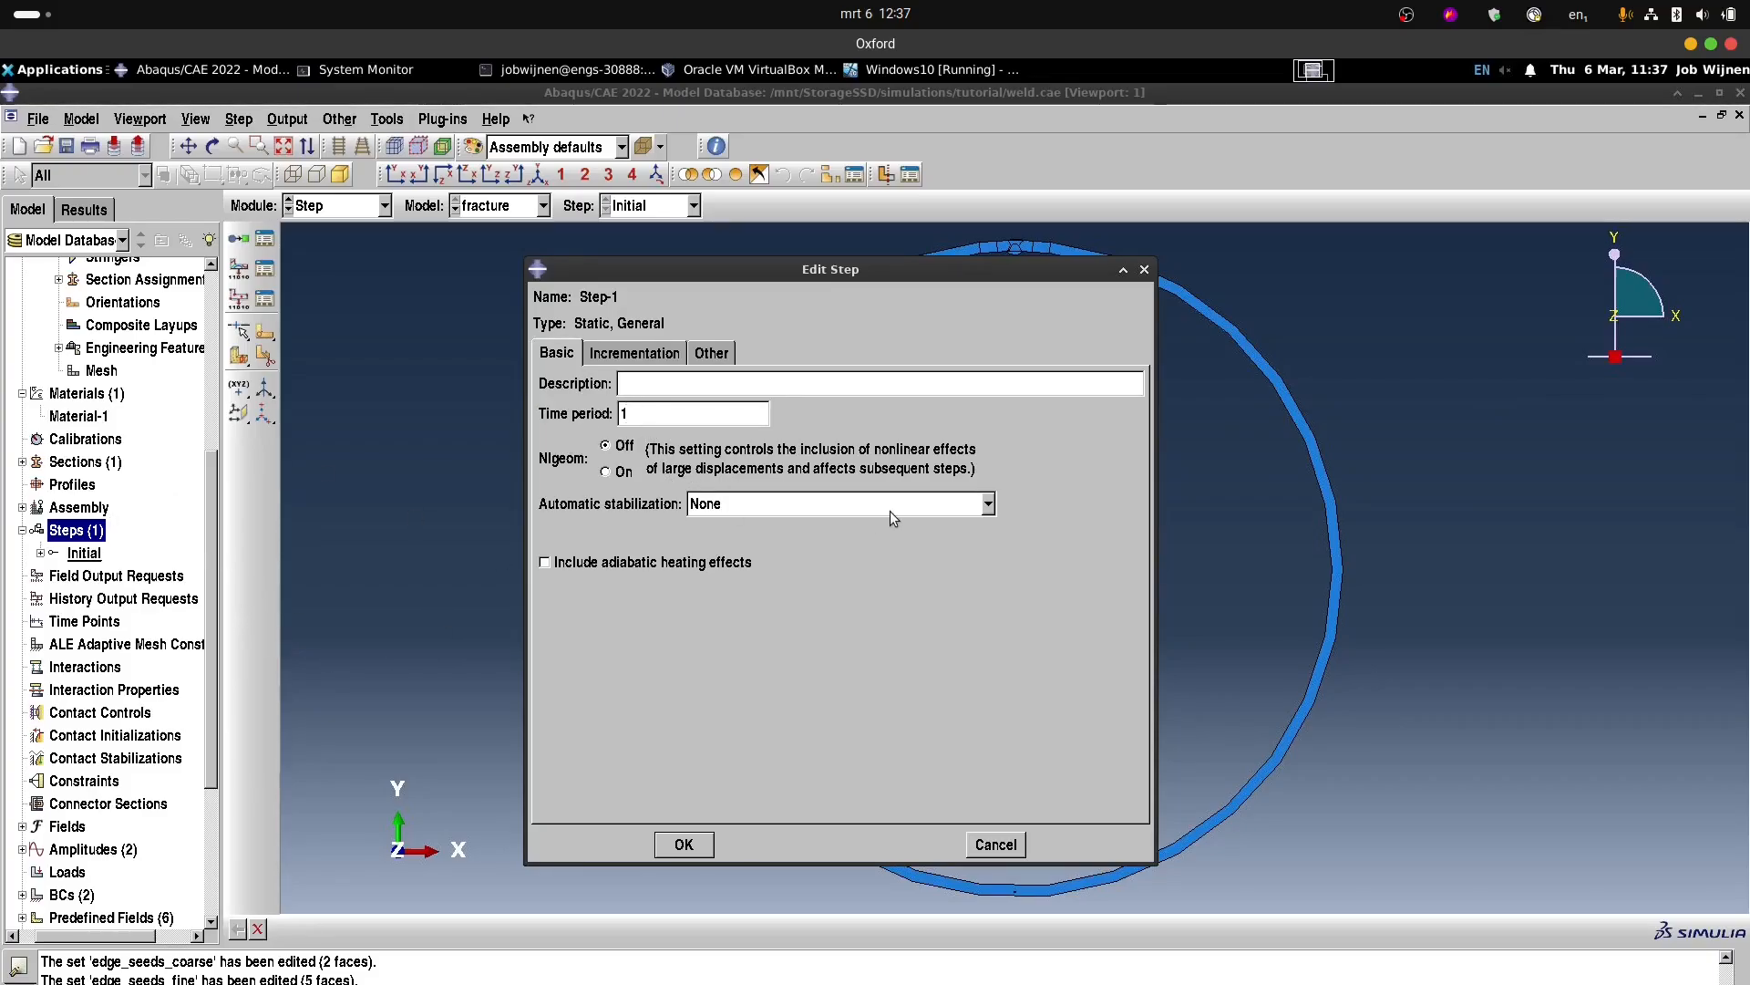
pyautogui.press('BackSpace')
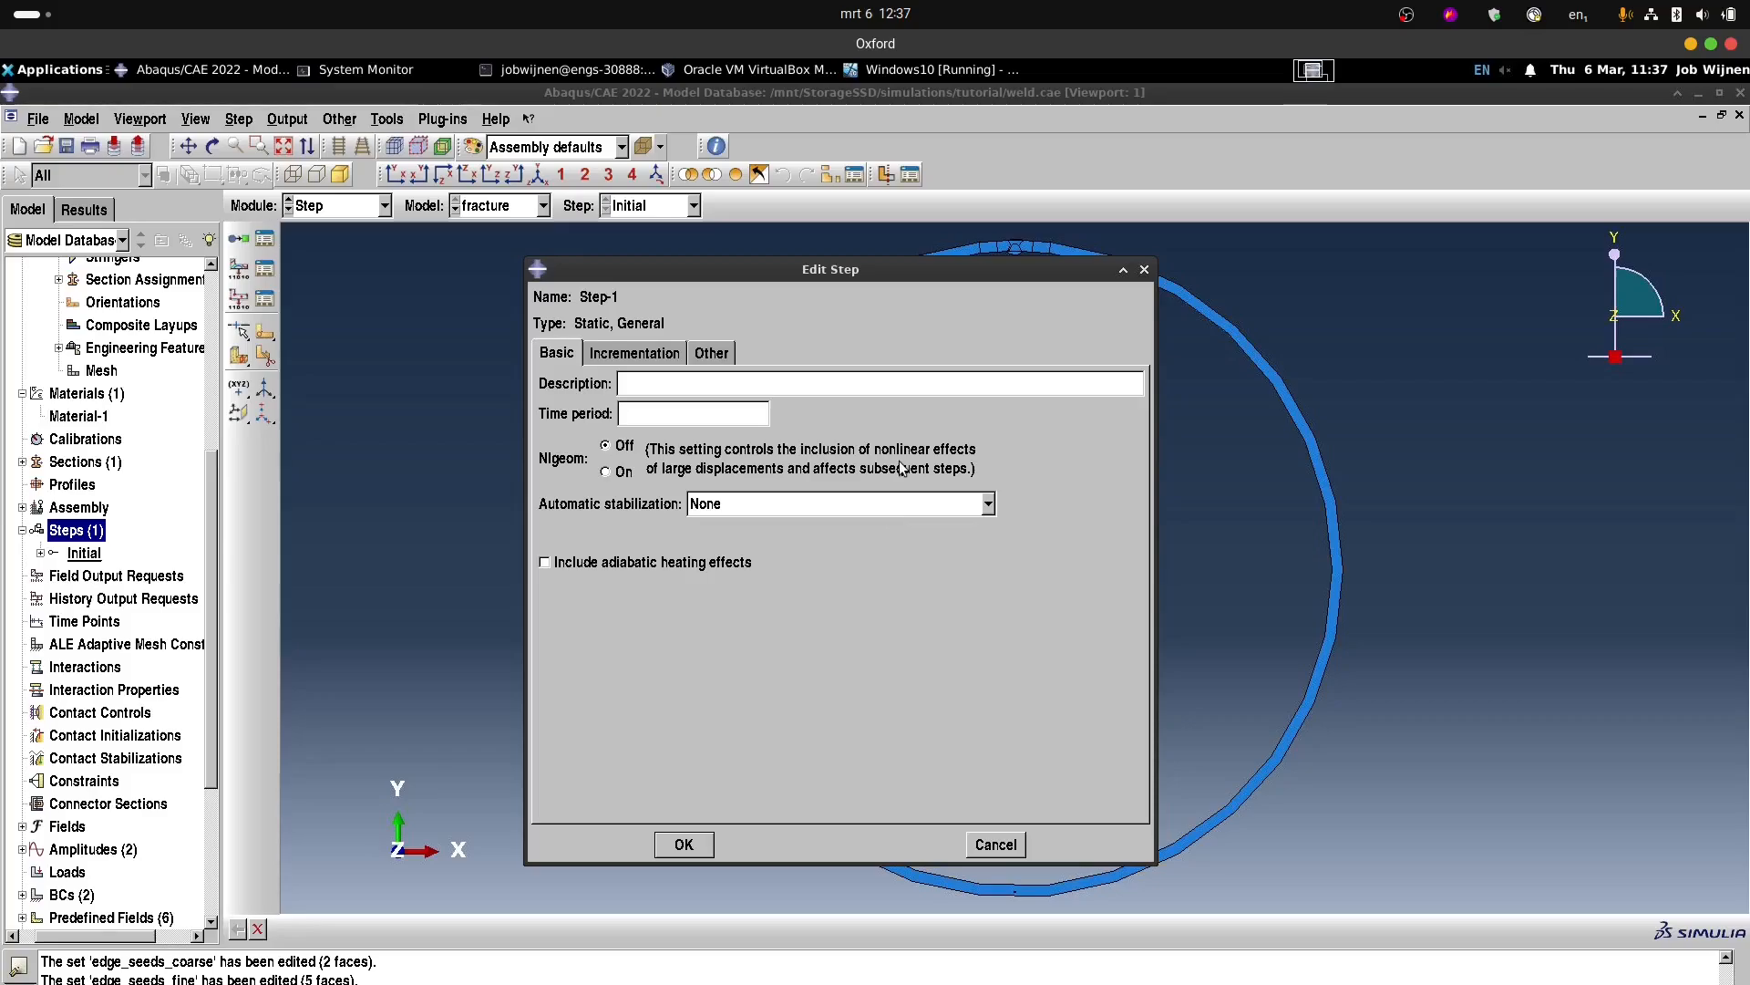
pyautogui.write('5e7')
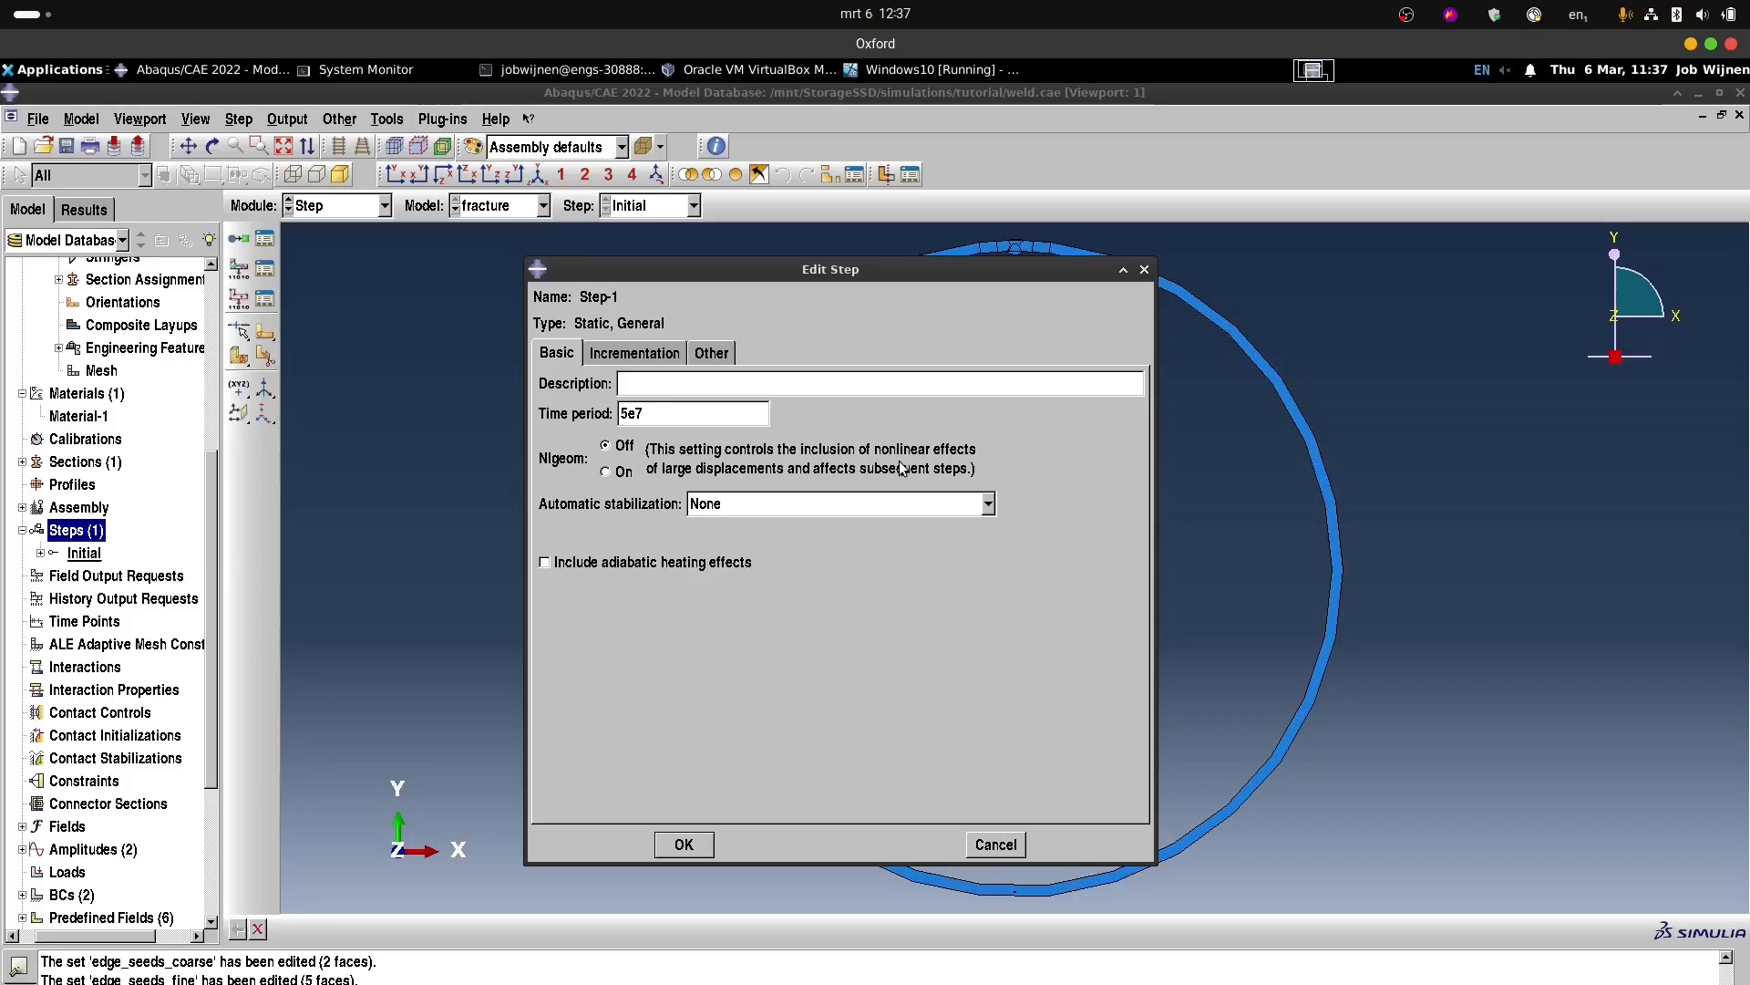
# Set the initial increment size of Step-1 to 5E+04.
pyautogui.click(660, 356)
pyautogui.click(647, 465)
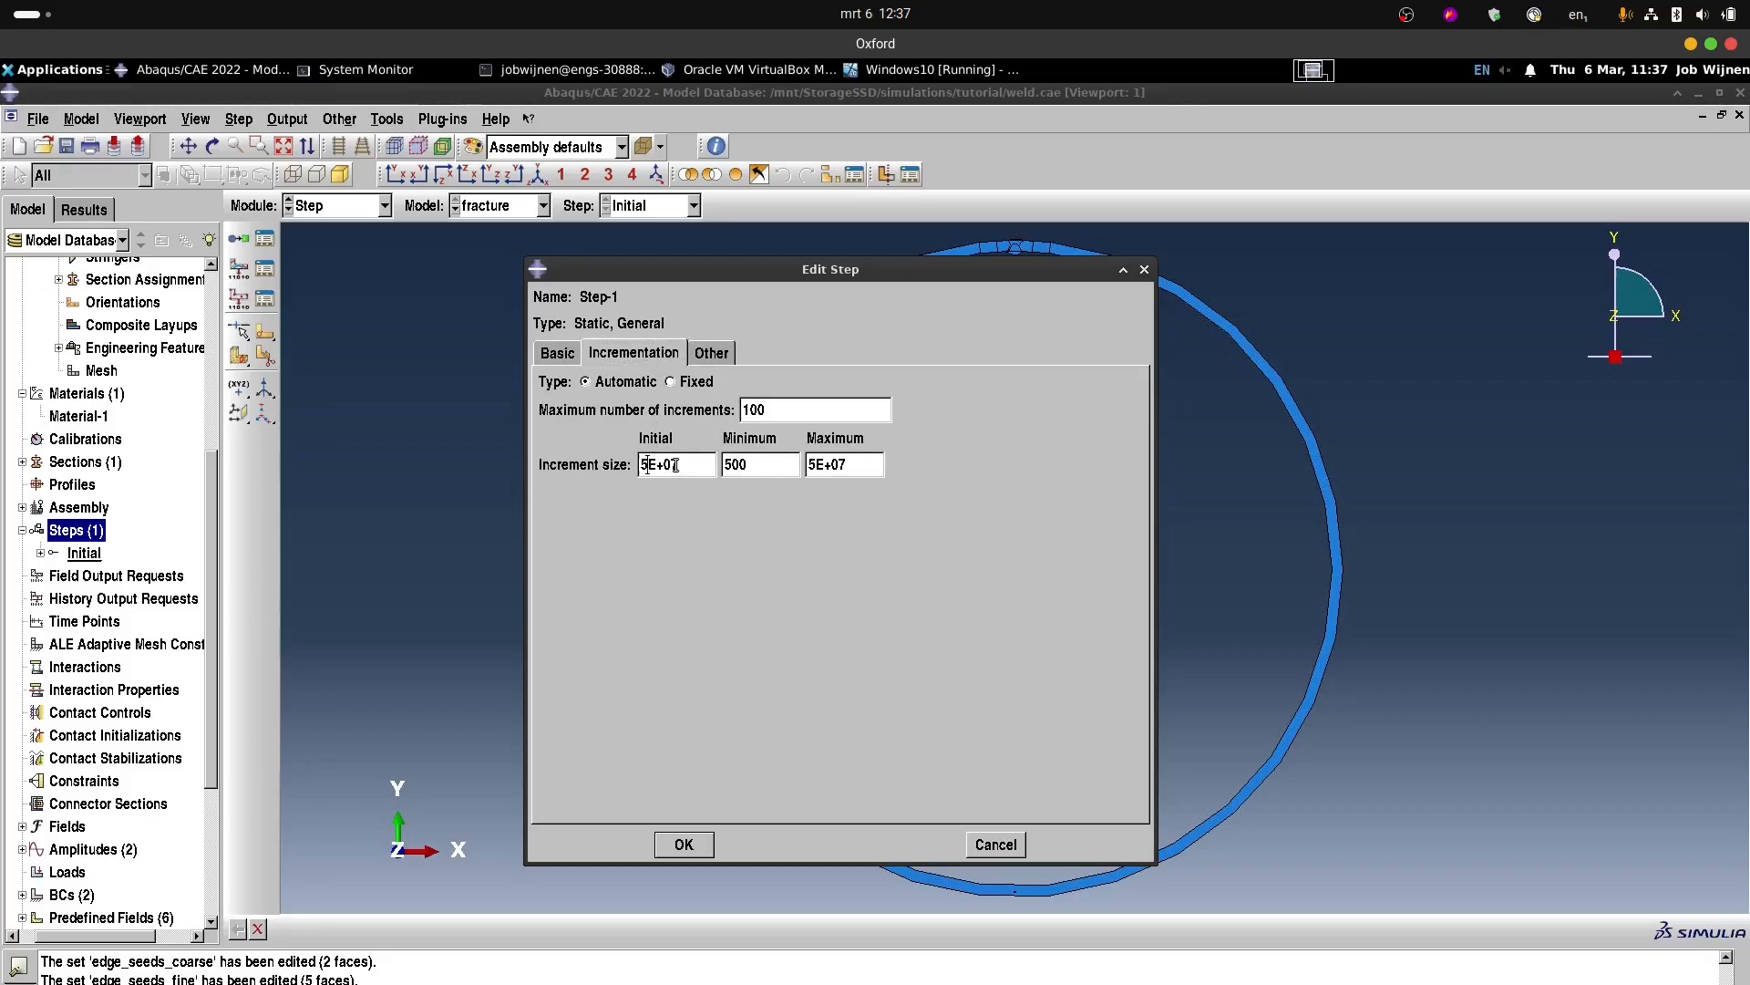
pyautogui.press('BackSpace')
pyautogui.write('4')
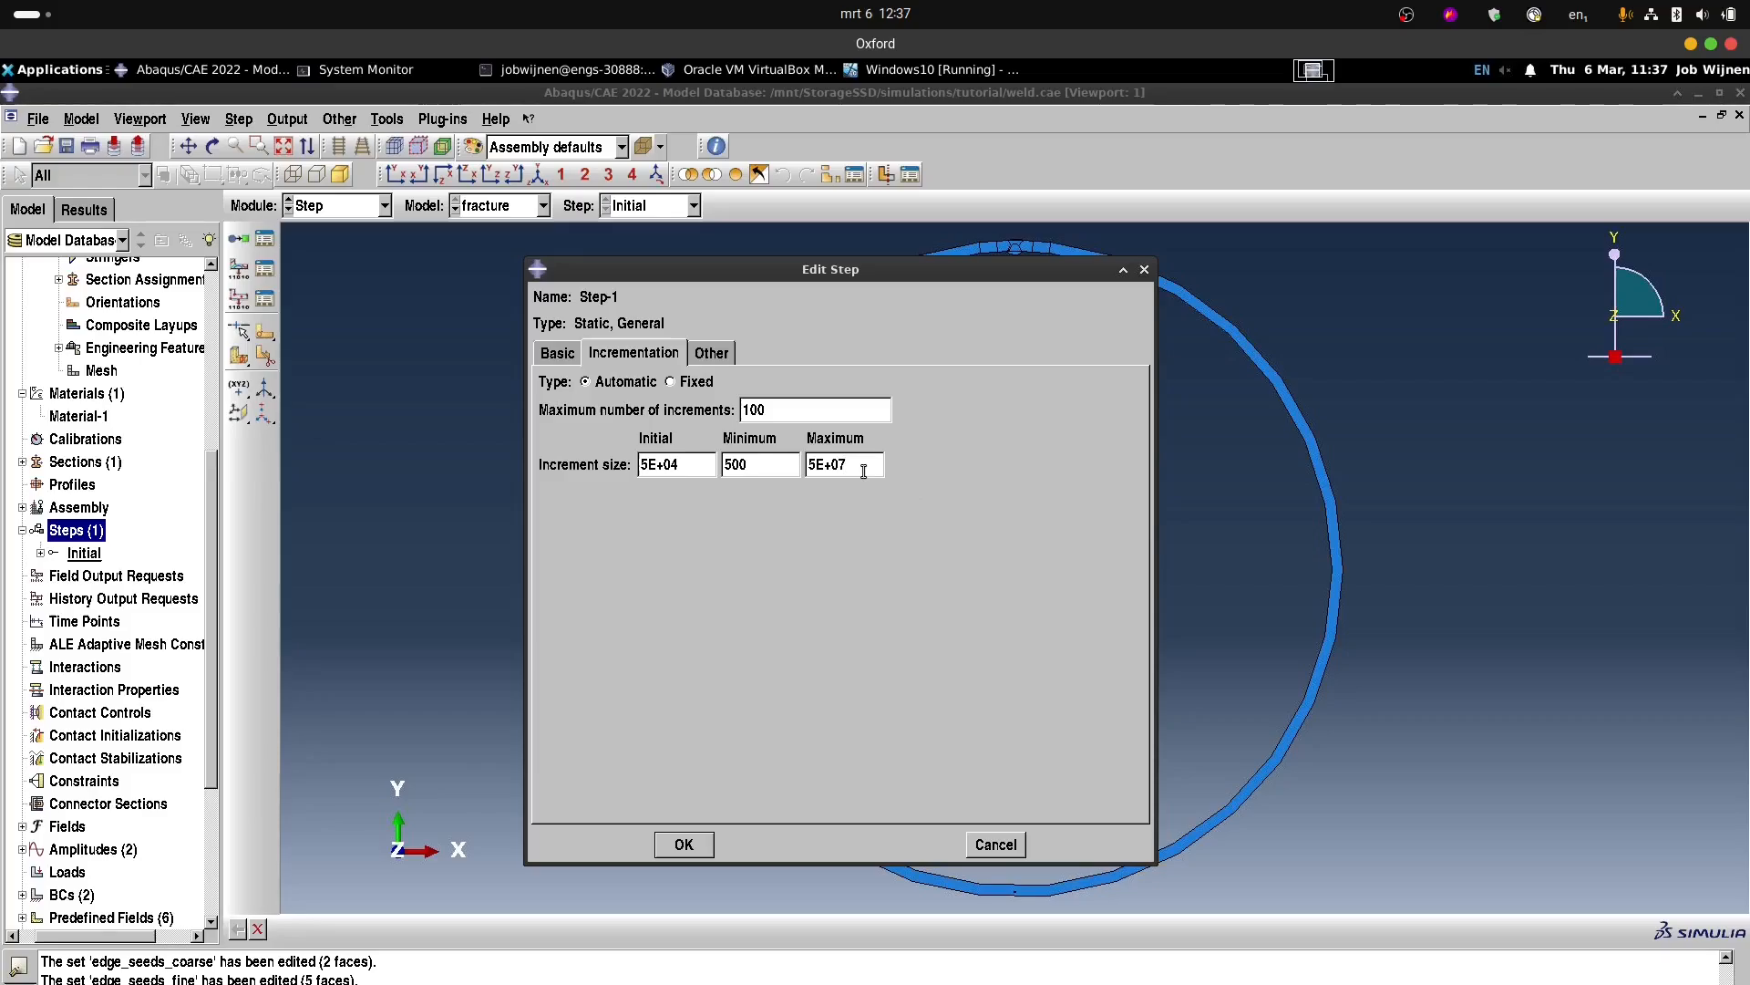
pyautogui.doubleClick(773, 467)
pyautogui.press('Right')
# Set the solution technique of Step-1 to Quasi-Newton and finish creating the step.
pyautogui.click(708, 357)
pyautogui.moveTo(848, 273); pyautogui.dragTo(836, 248)
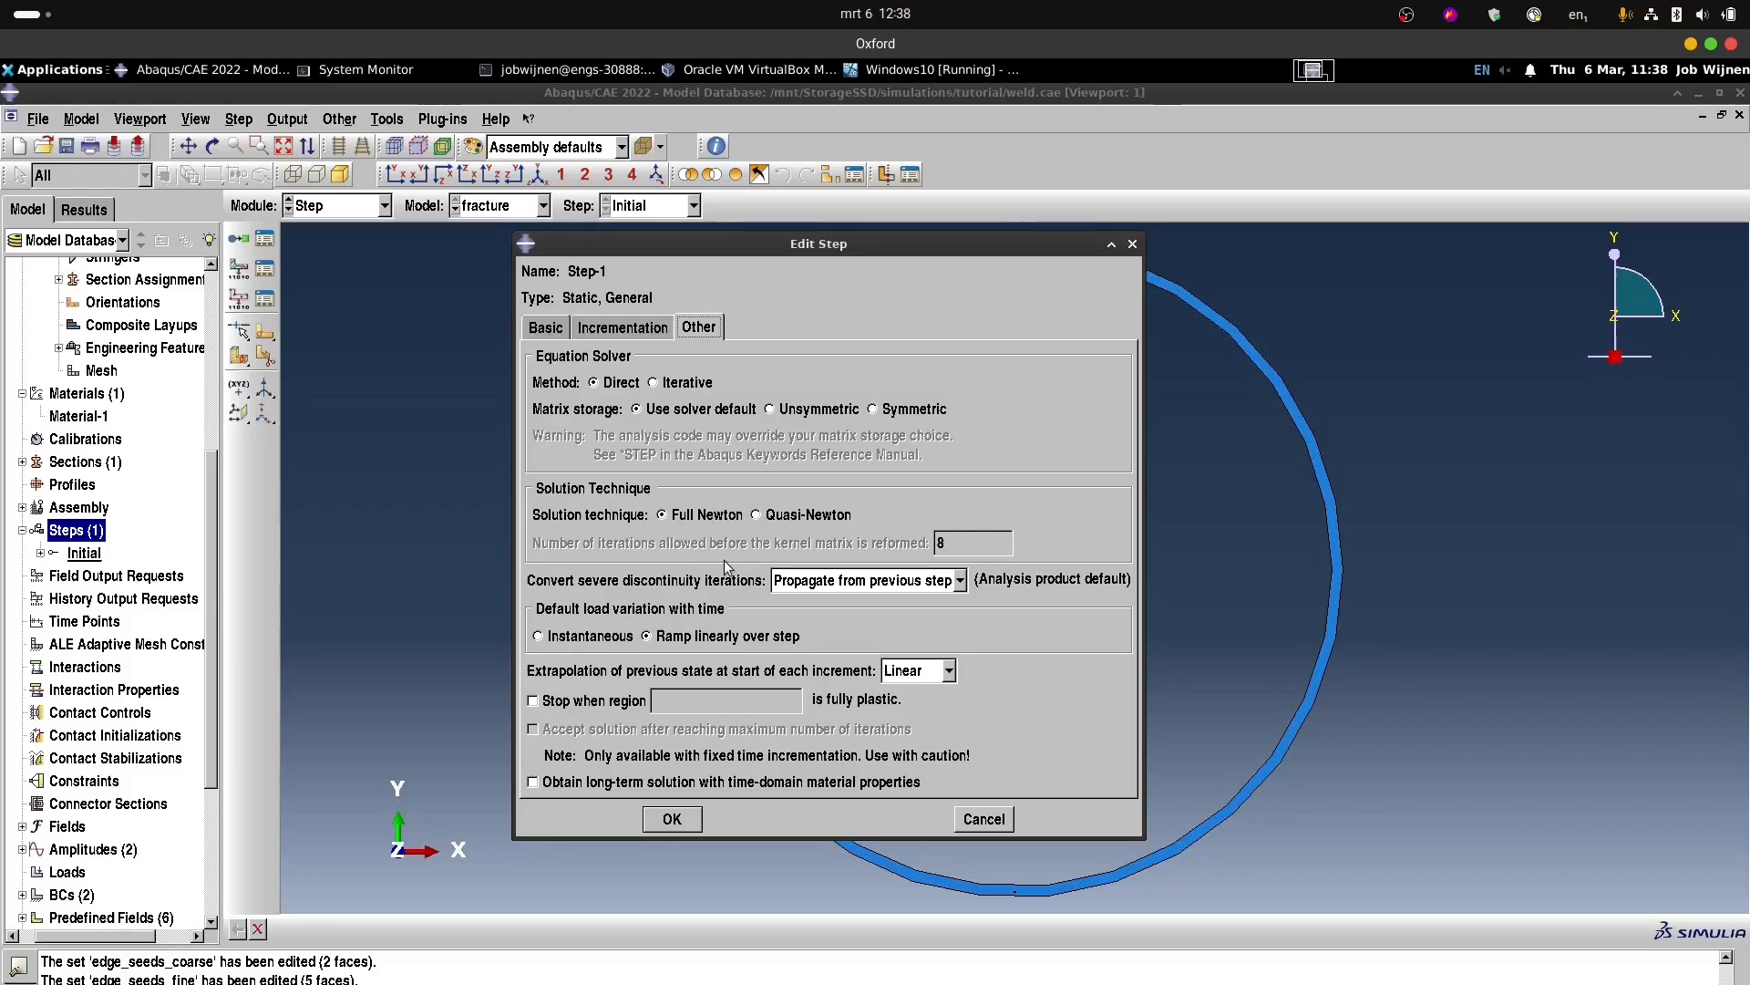
pyautogui.click(757, 516)
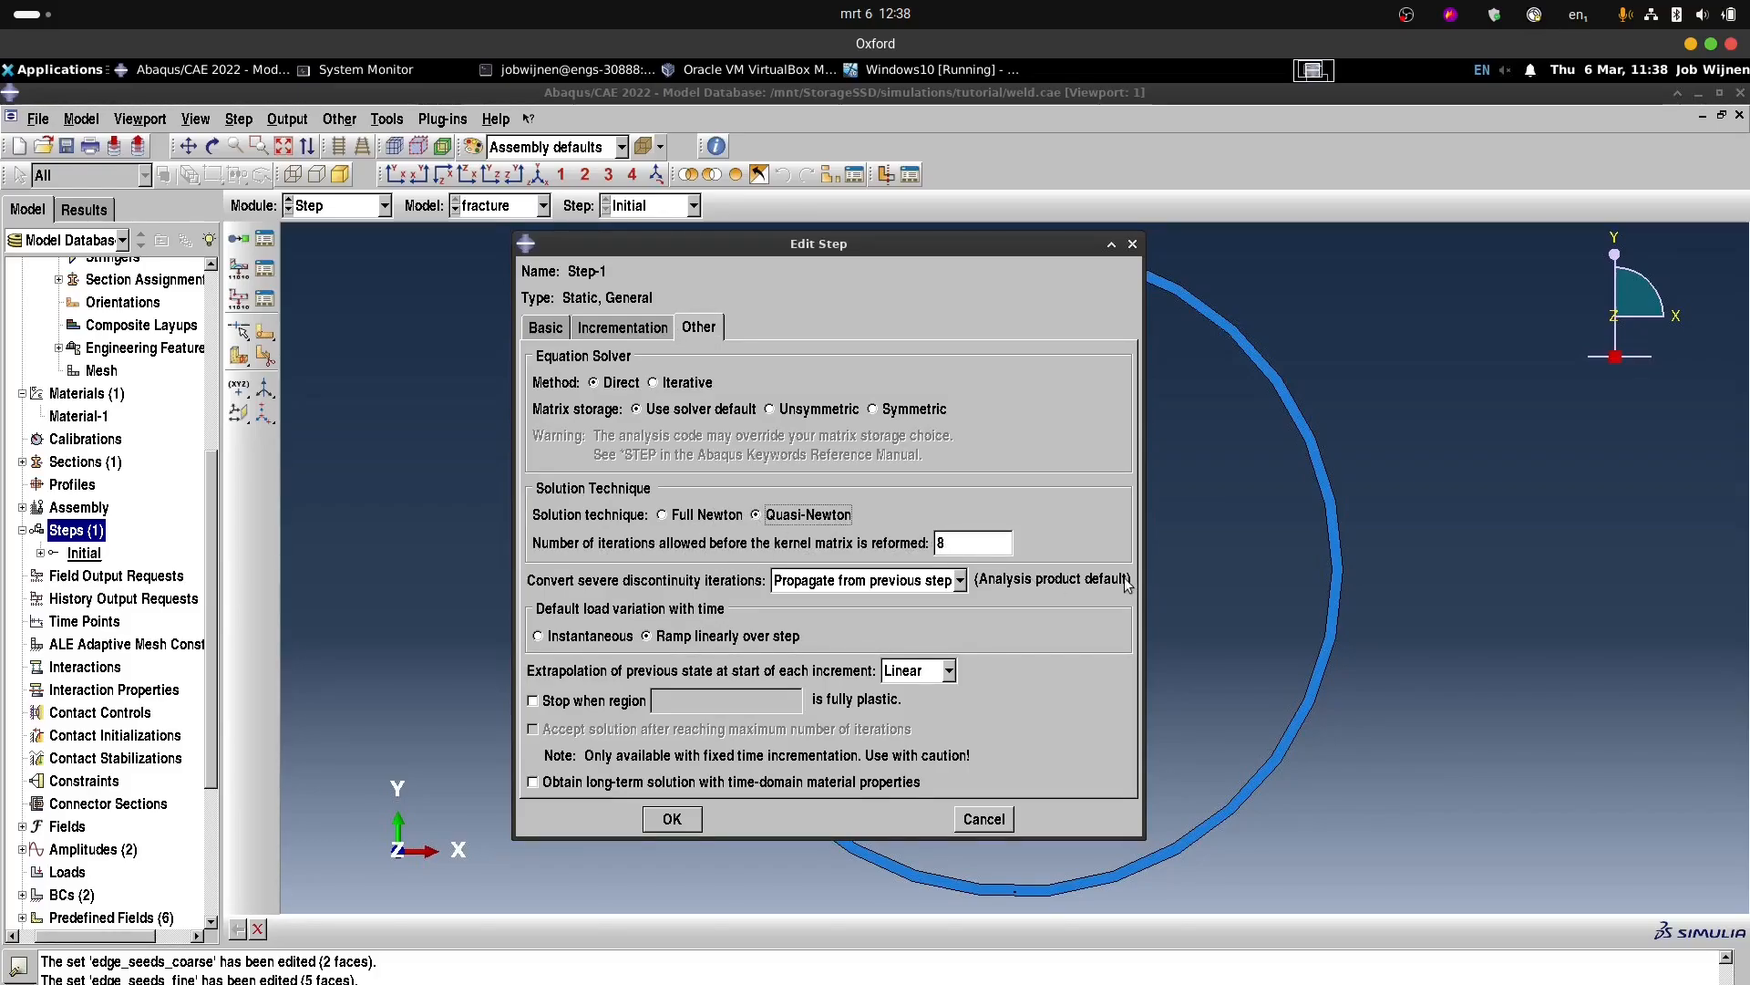
pyautogui.click(962, 541)
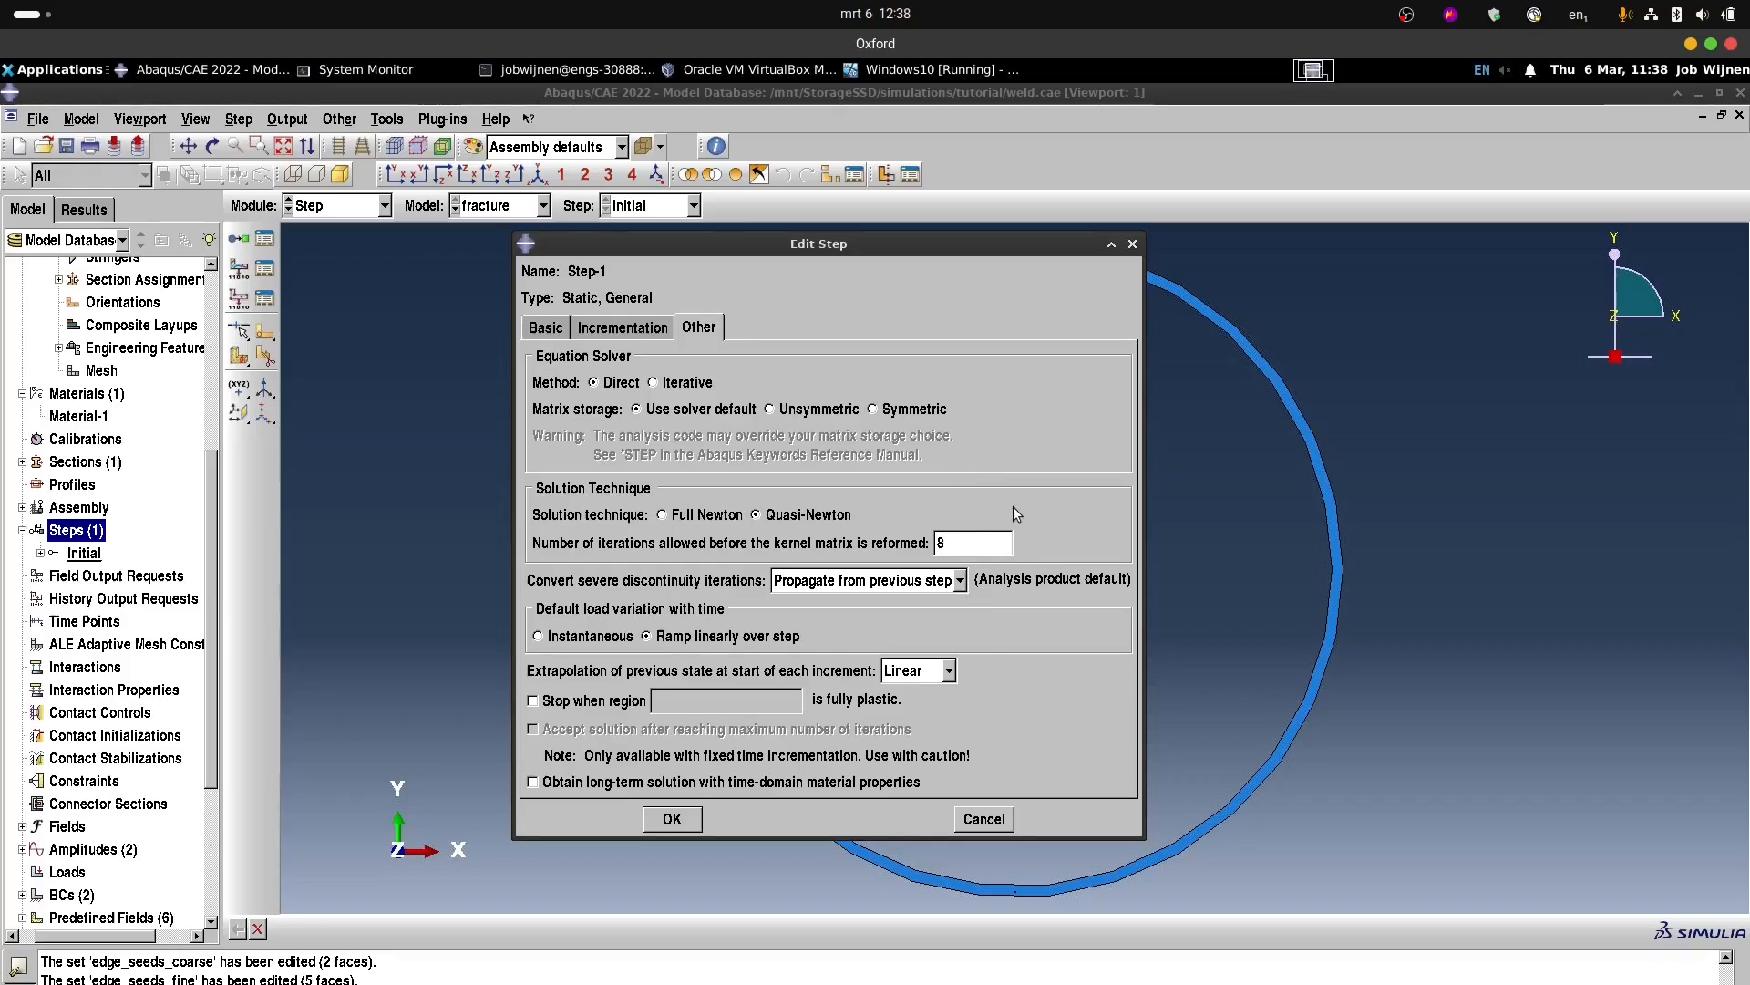
pyautogui.moveTo(968, 544); pyautogui.dragTo(924, 544)
pyautogui.click(1000, 537)
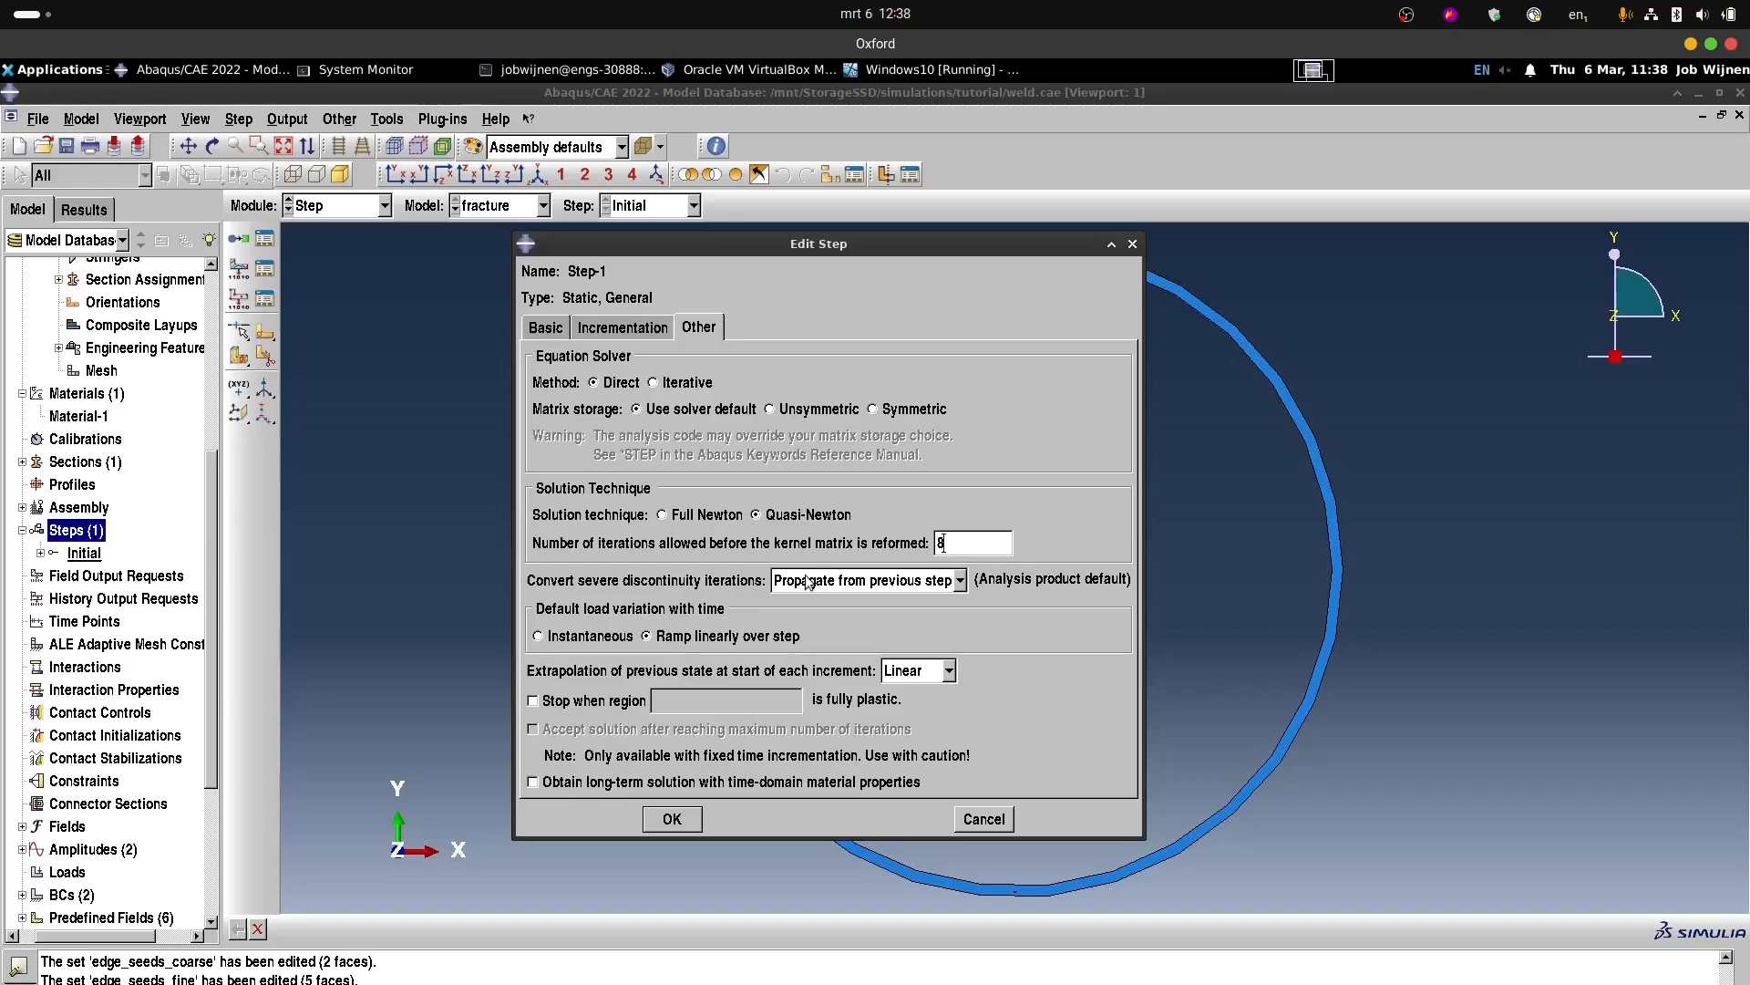
pyautogui.click(671, 819)
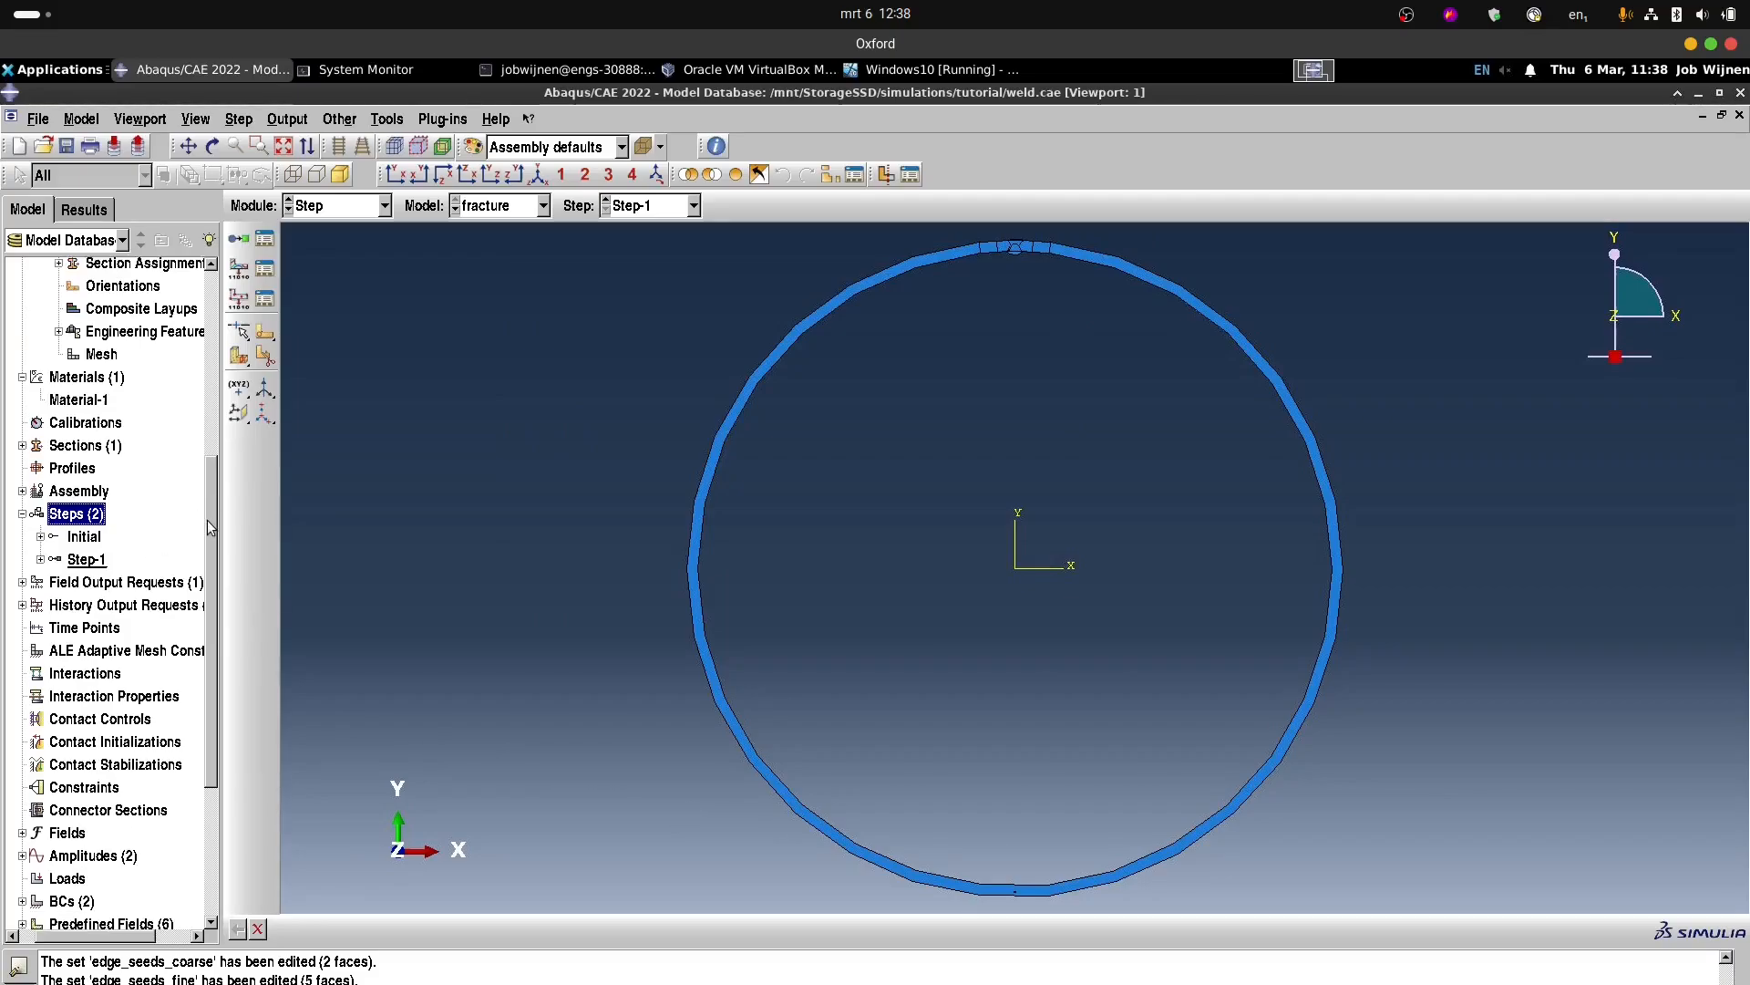
# Open the general solution controls of Step-1 for editing.
pyautogui.scroll(-1, 206, 519)
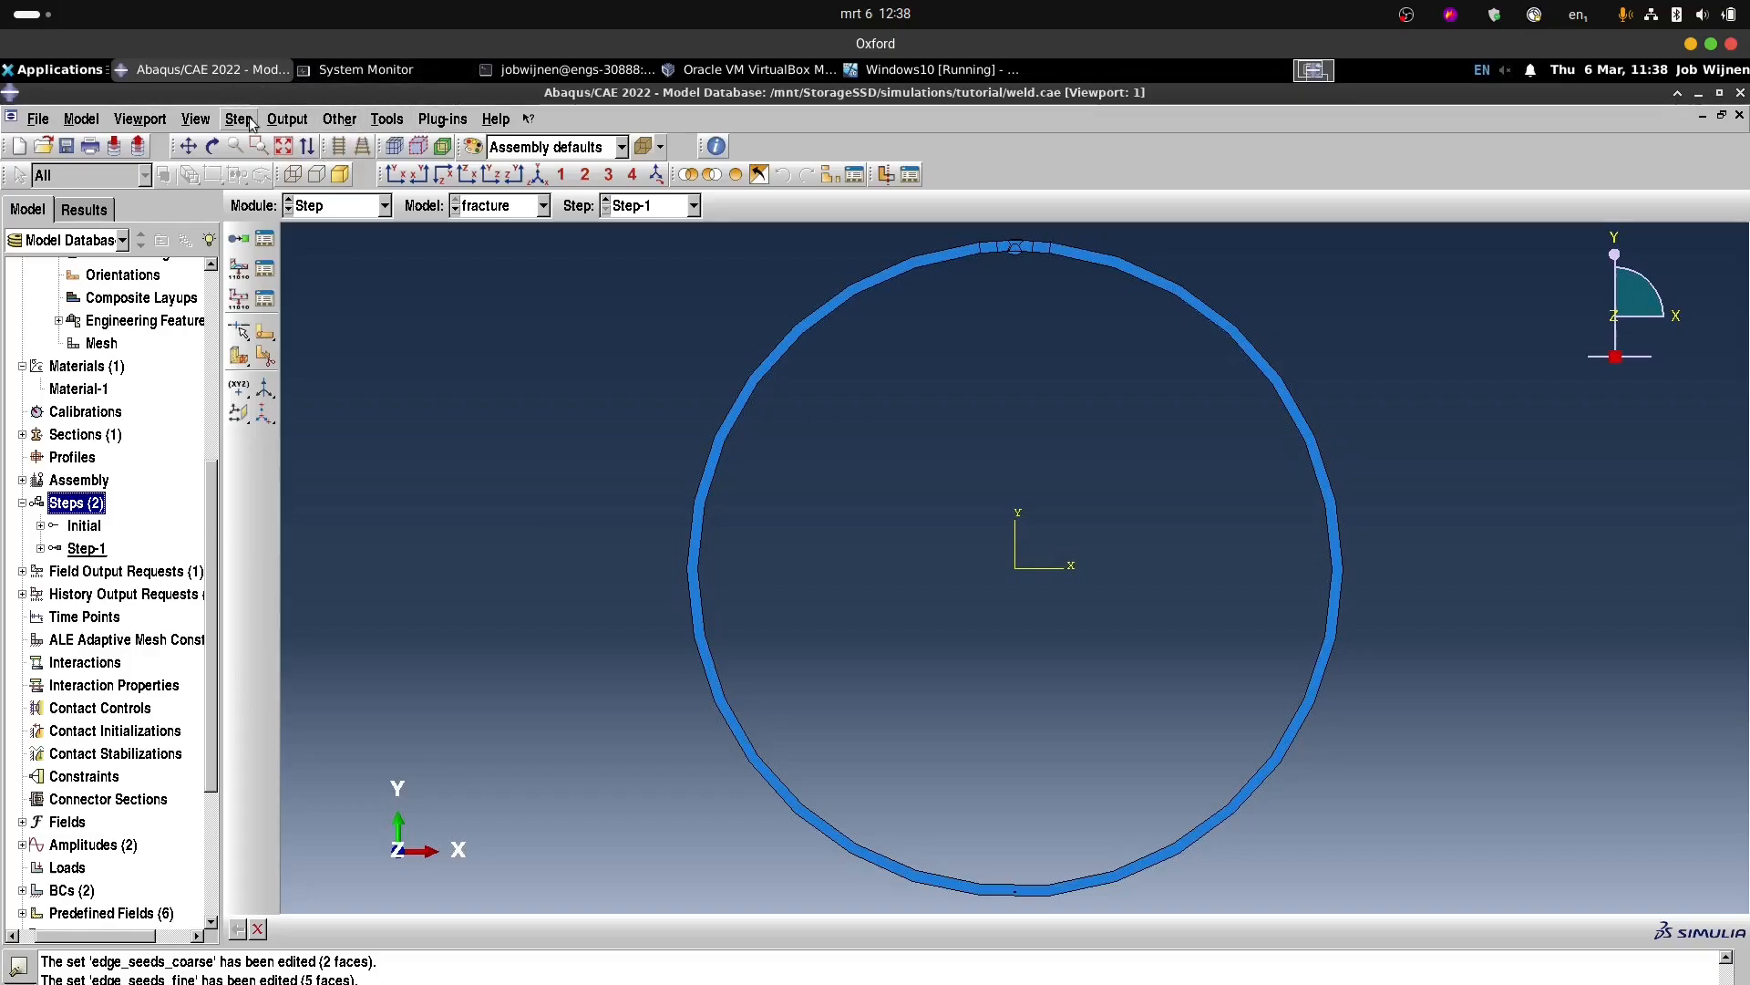
pyautogui.click(399, 124)
pyautogui.moveTo(353, 125)
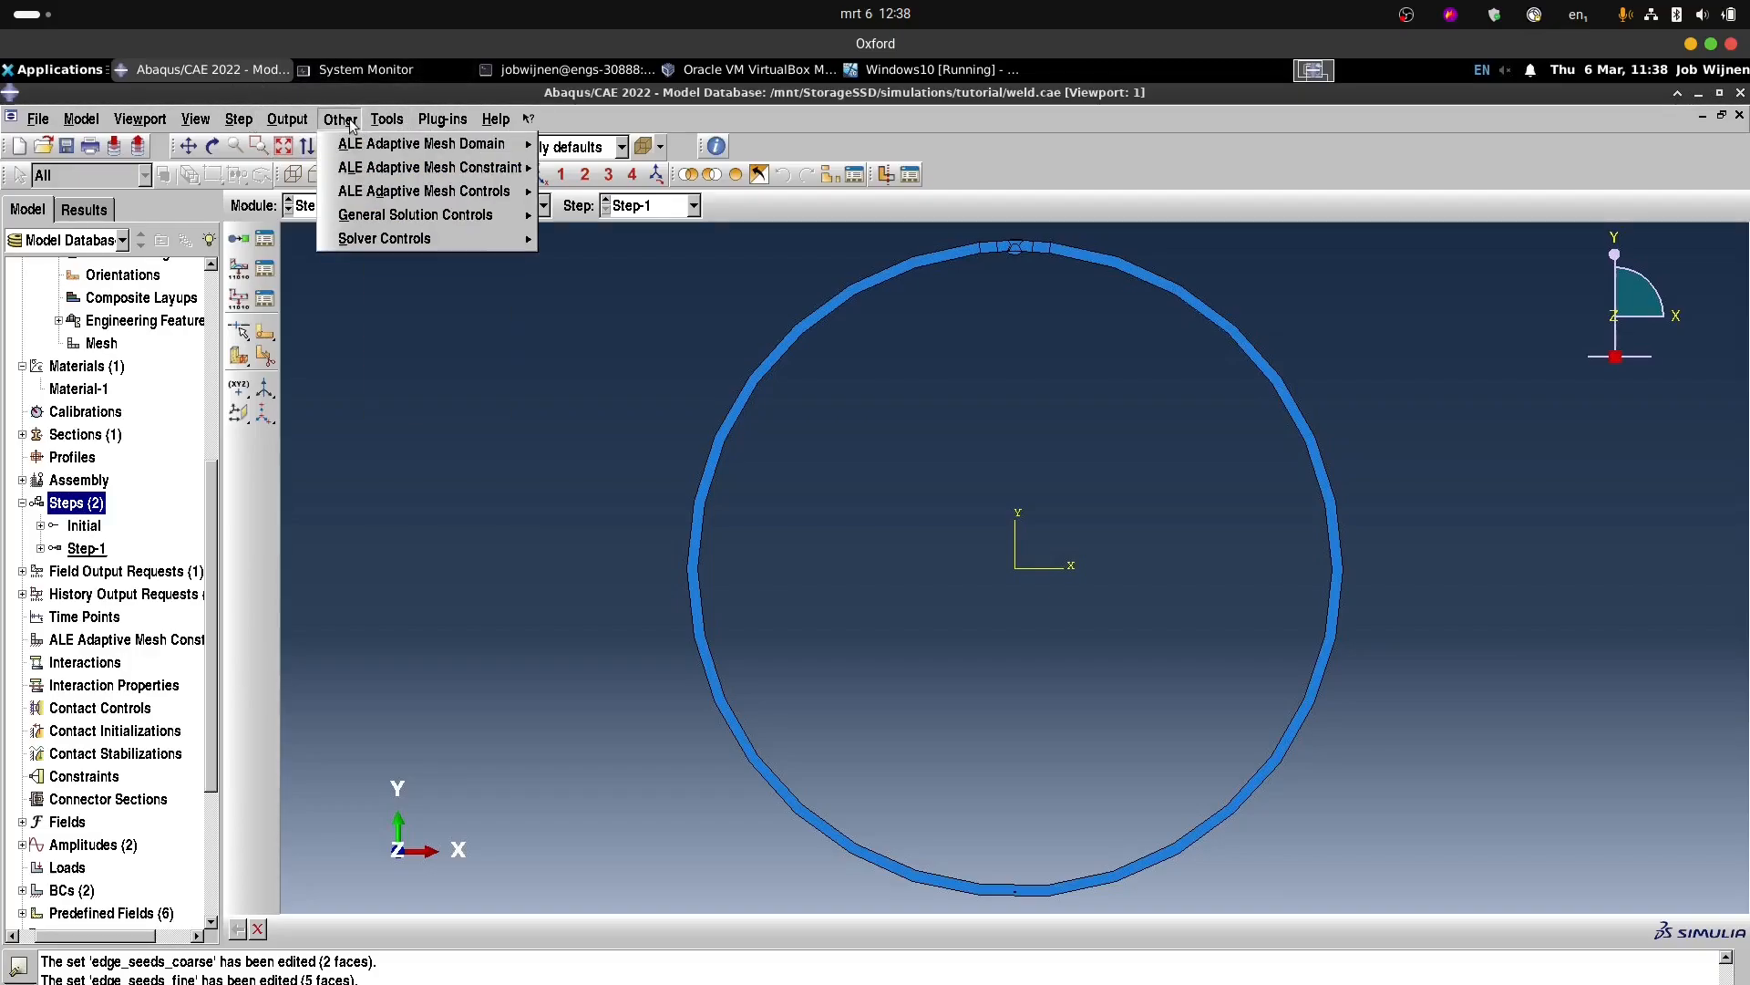
pyautogui.moveTo(394, 219)
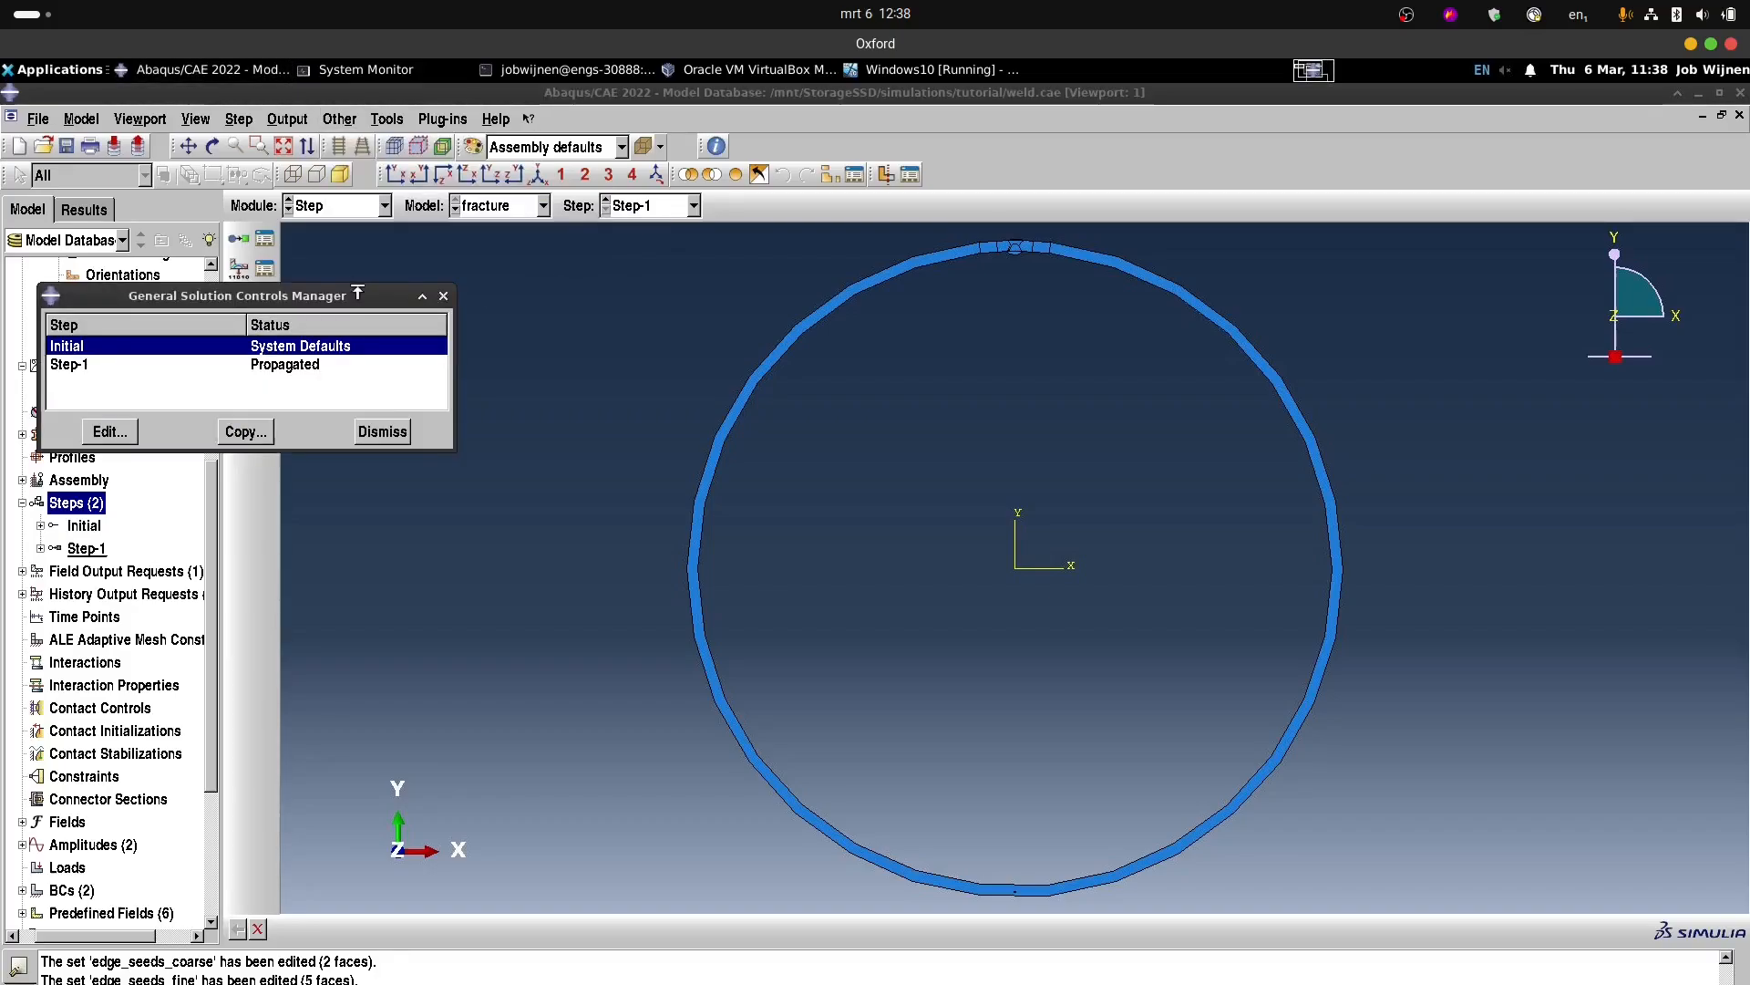
pyautogui.moveTo(326, 294); pyautogui.dragTo(478, 285)
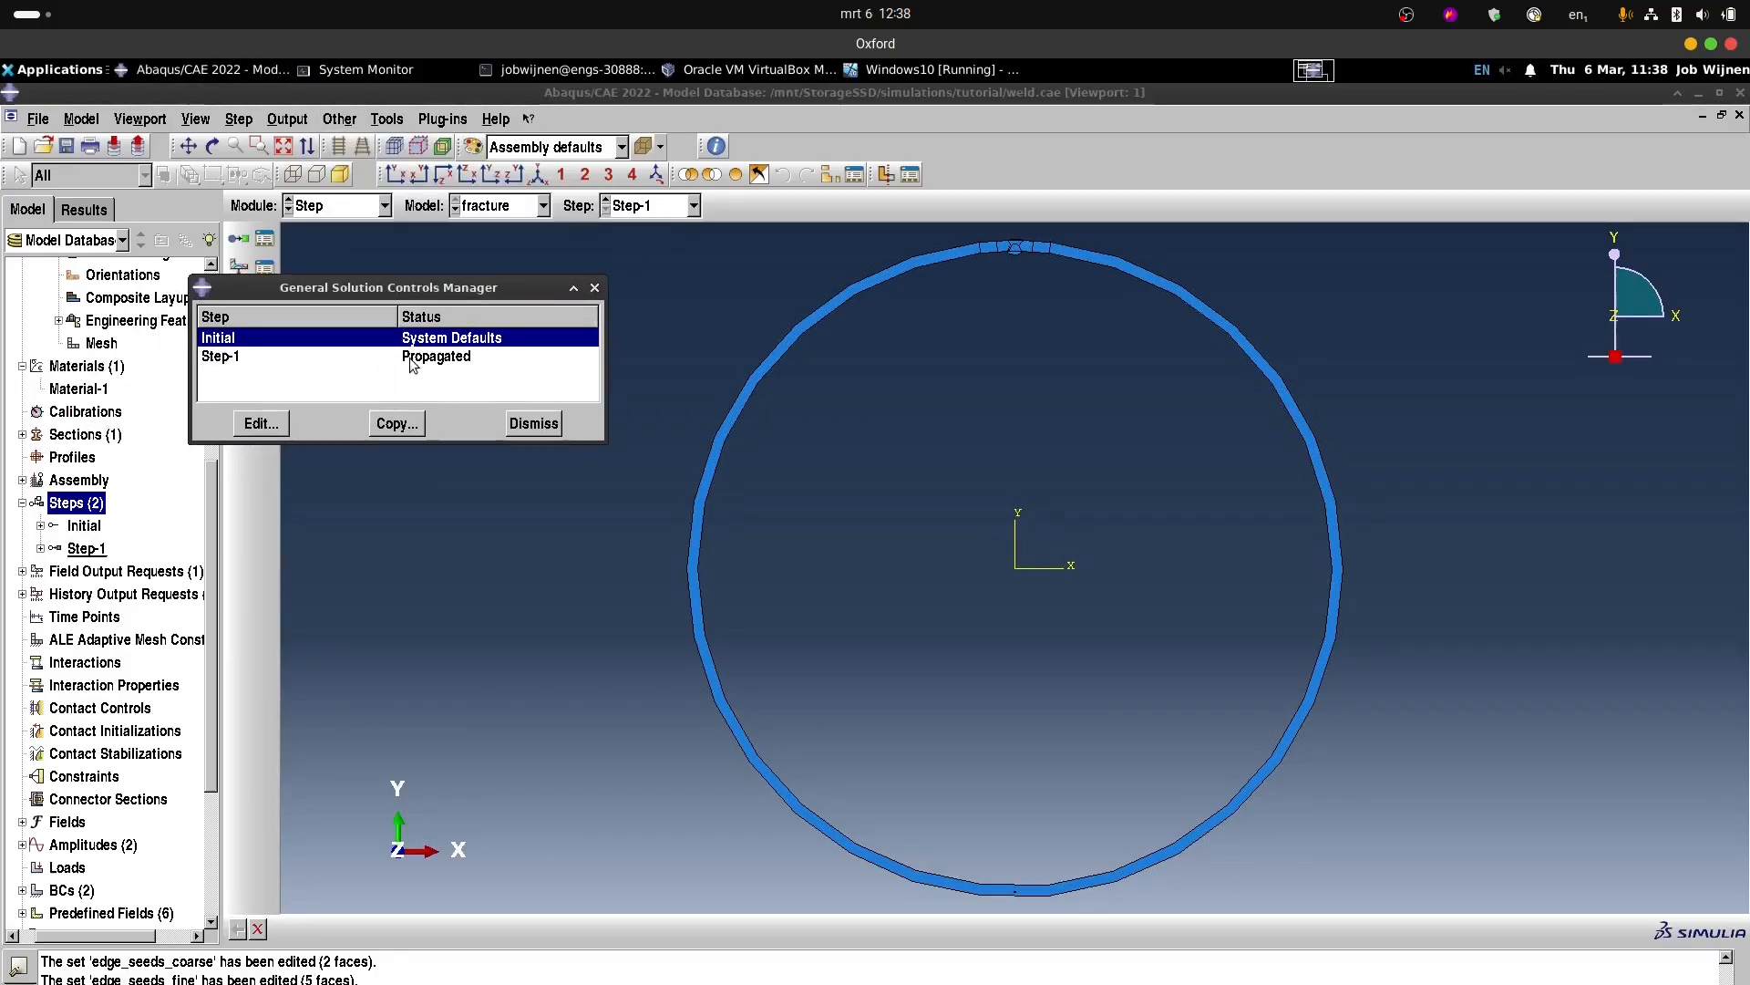
pyautogui.click(410, 357)
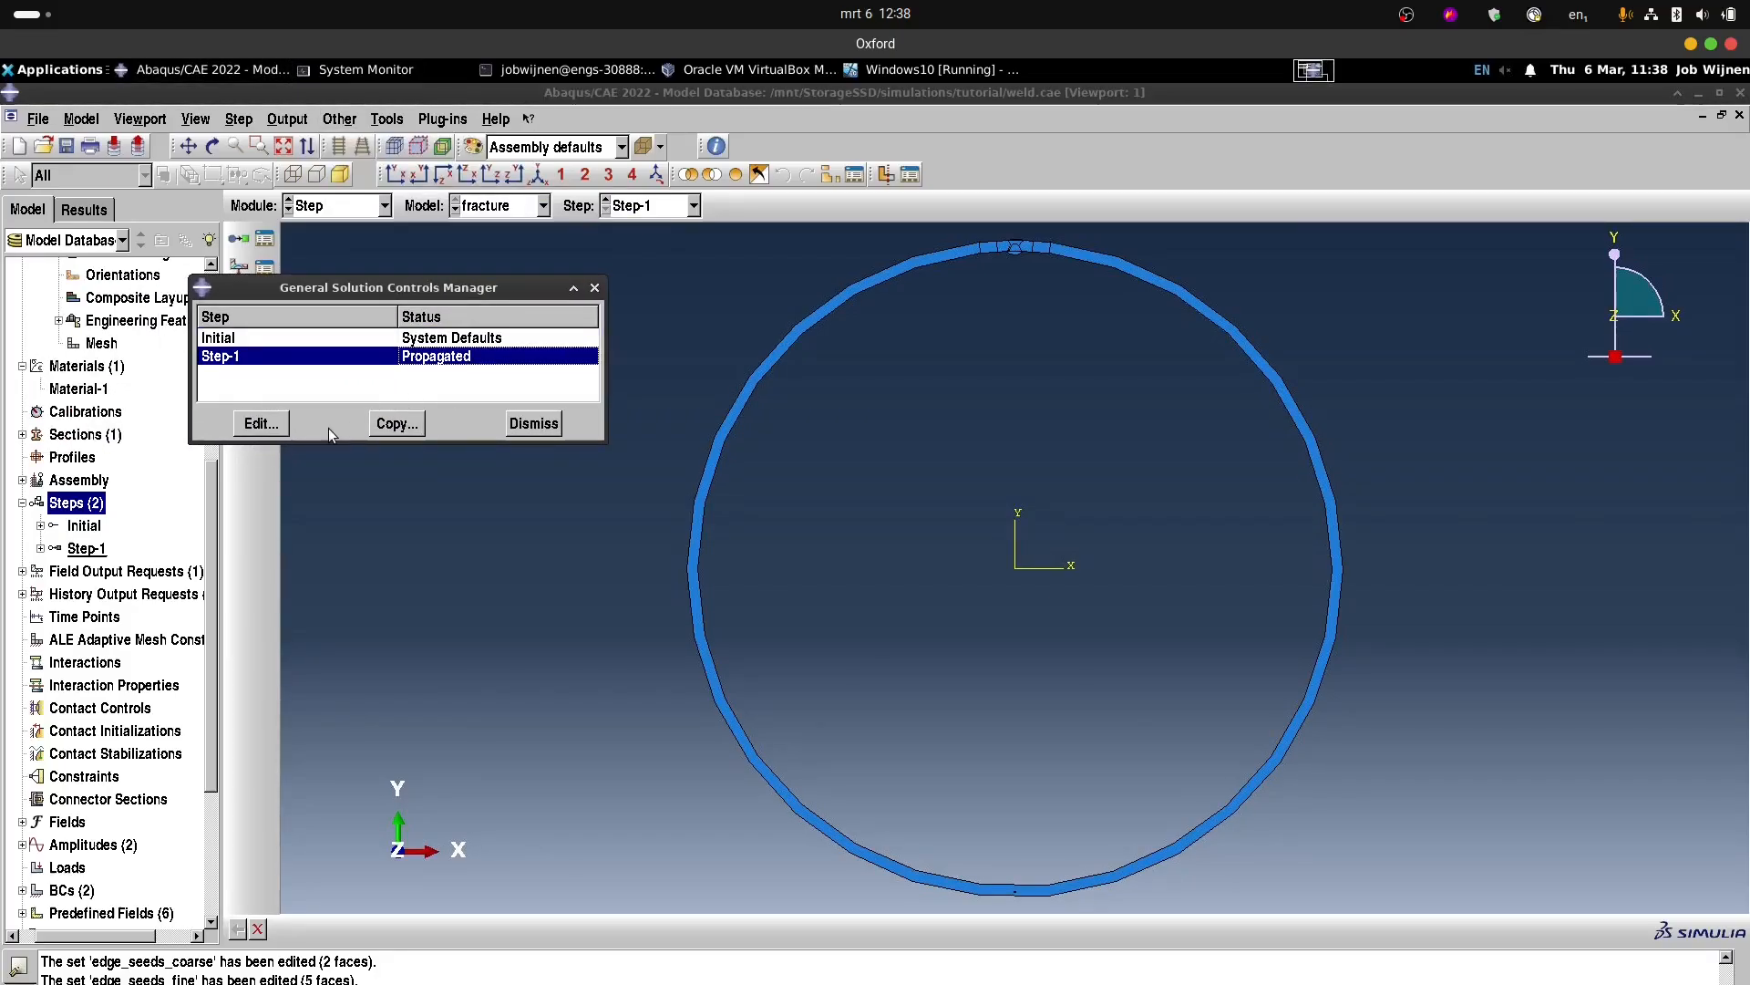
pyautogui.click(262, 423)
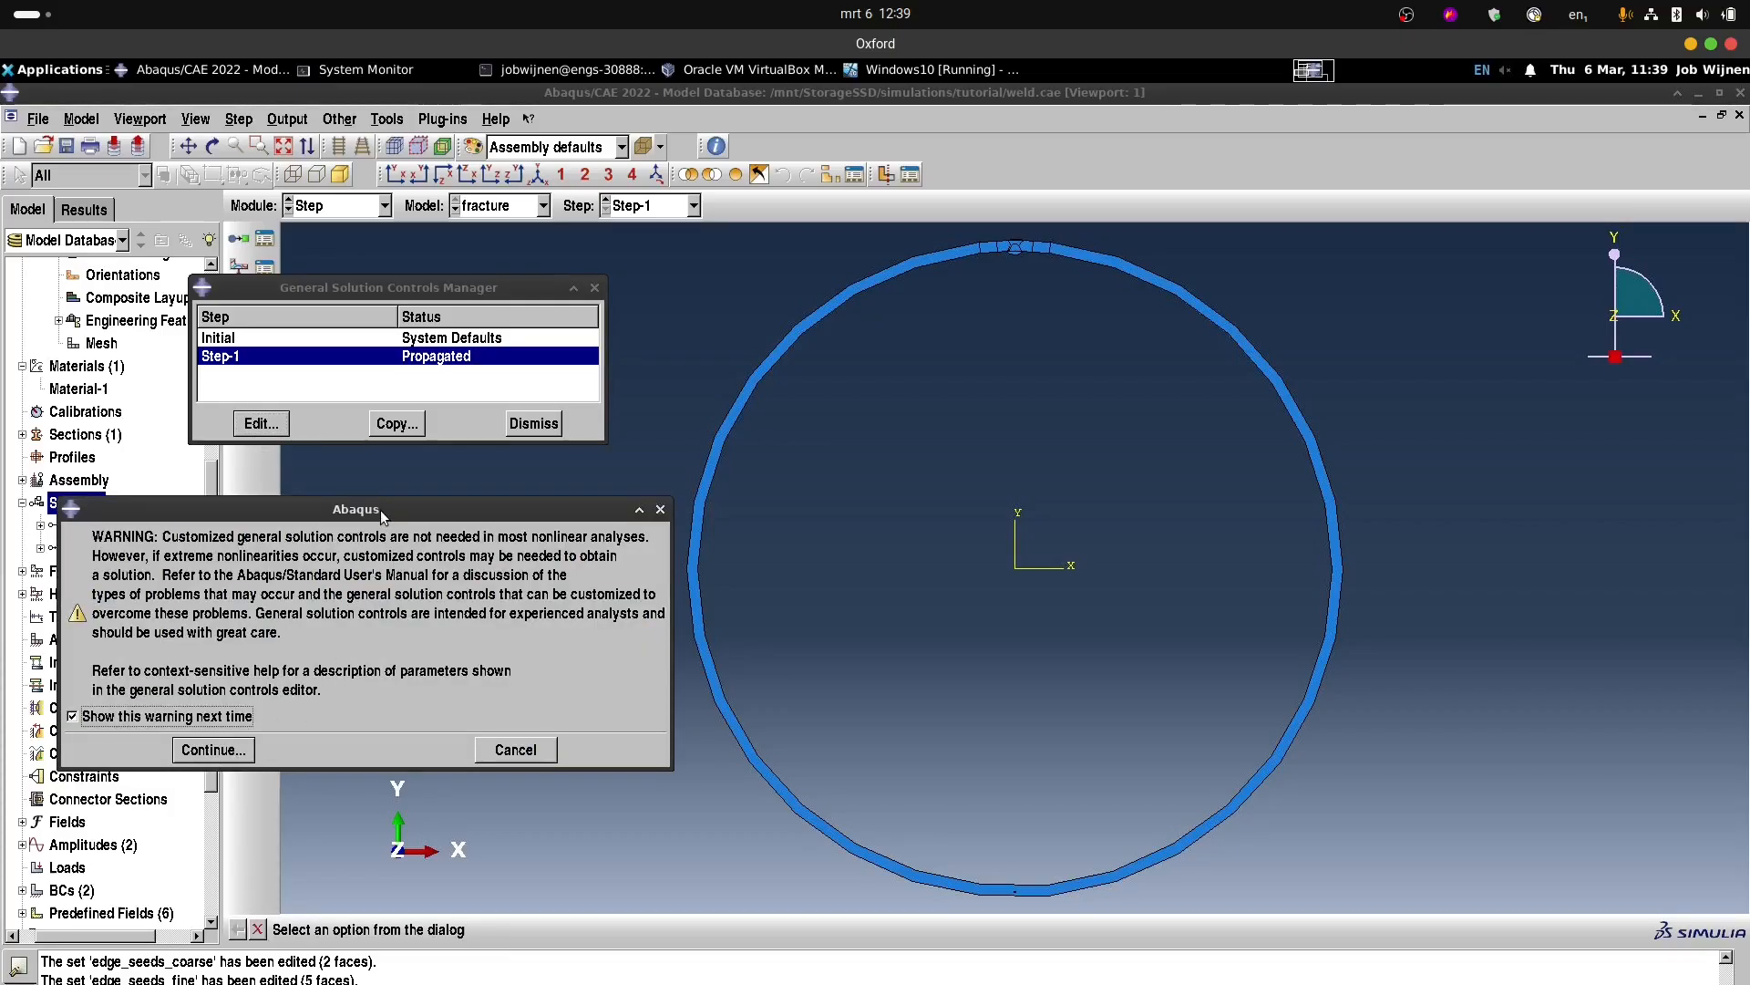
pyautogui.moveTo(380, 511); pyautogui.dragTo(457, 314)
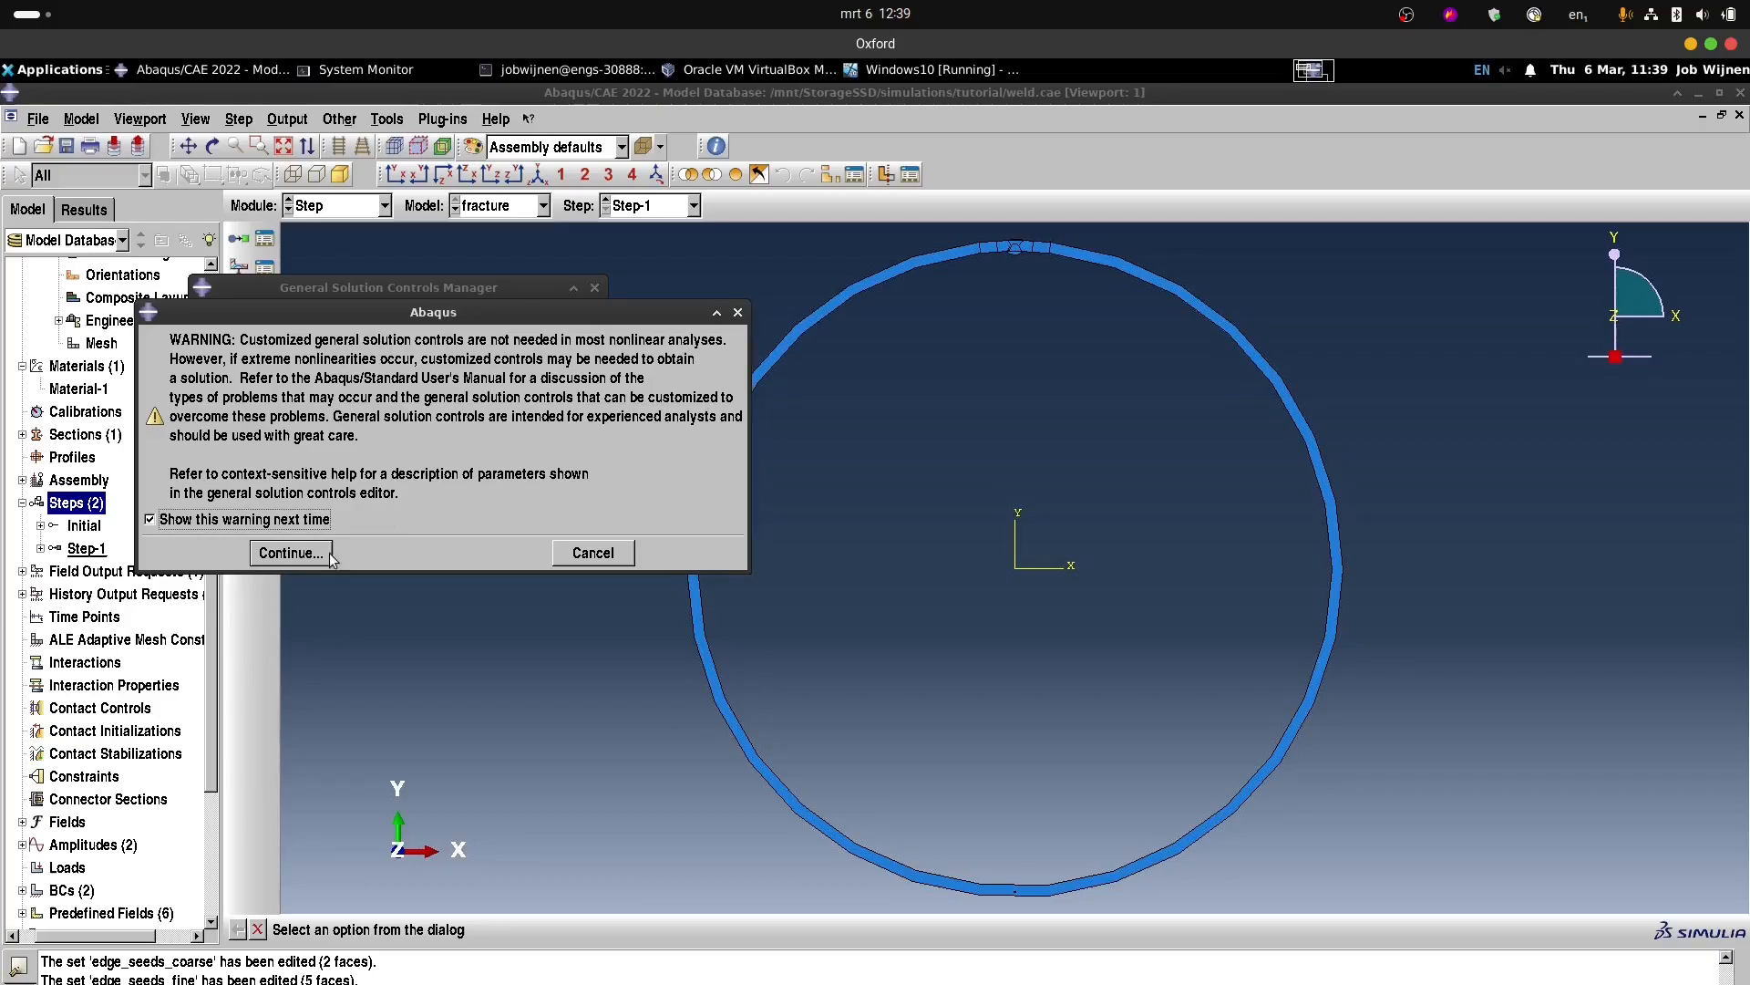
pyautogui.click(297, 556)
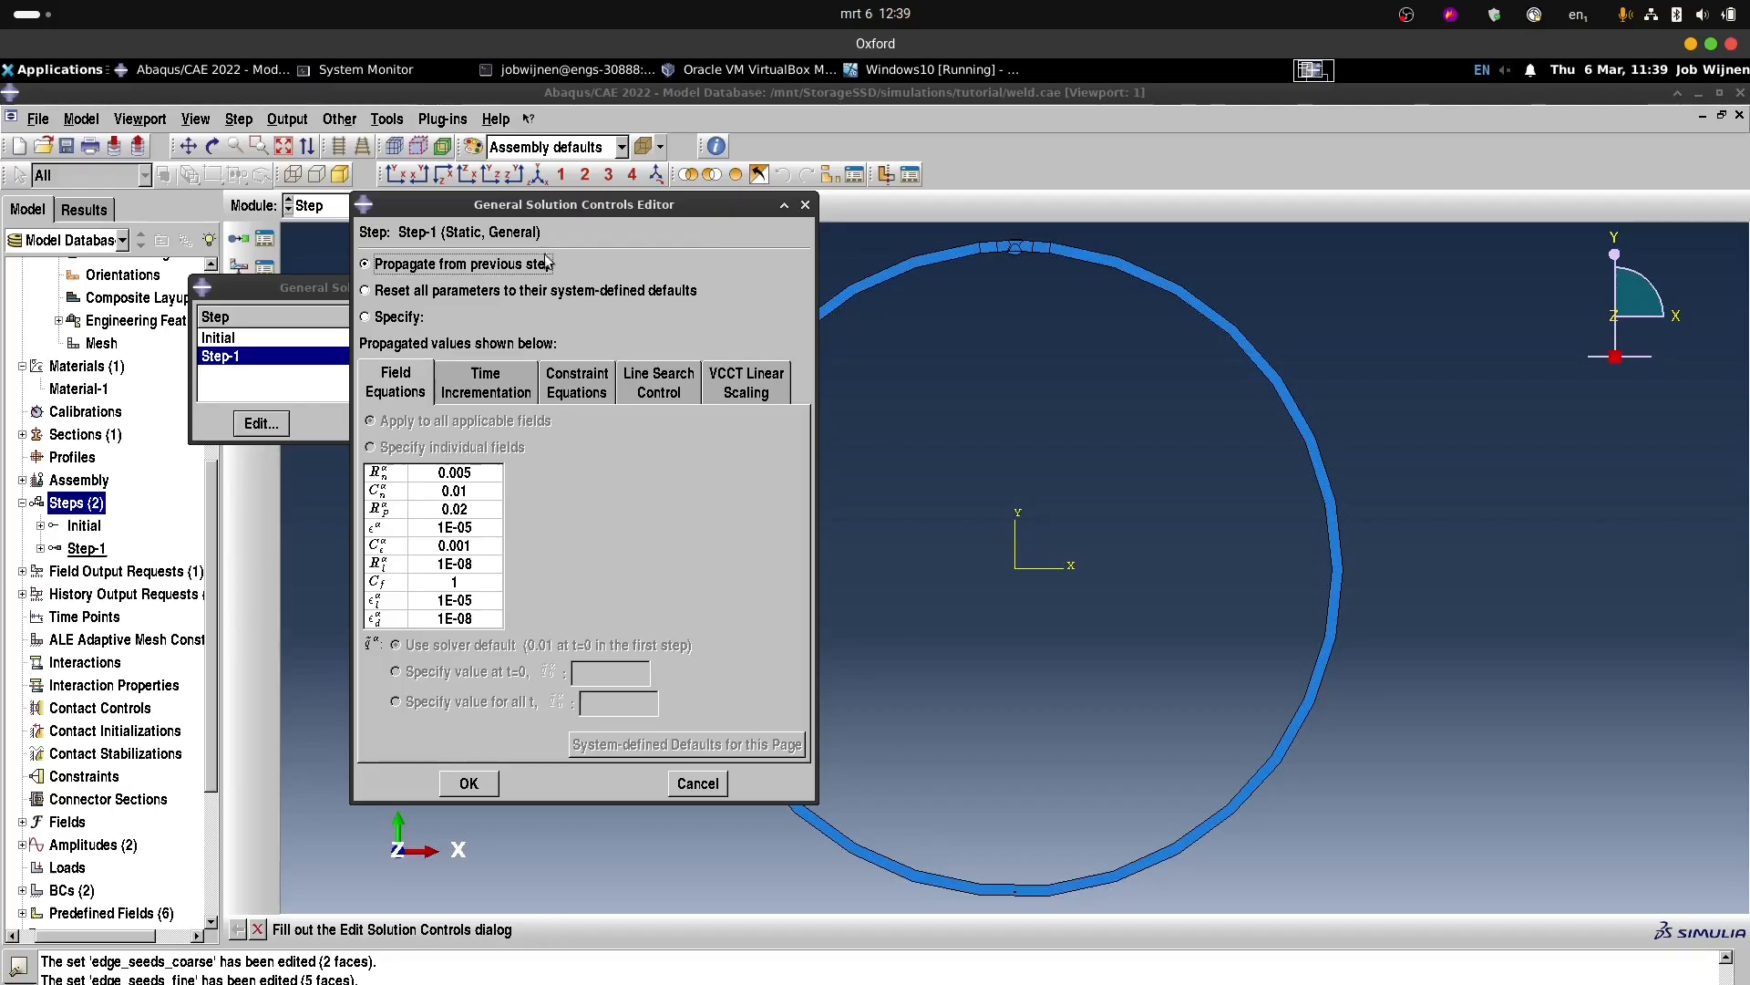
# Specify custom time incrementation controls for Step-1 with I_0 and I_R both set to 2000.
pyautogui.click(497, 387)
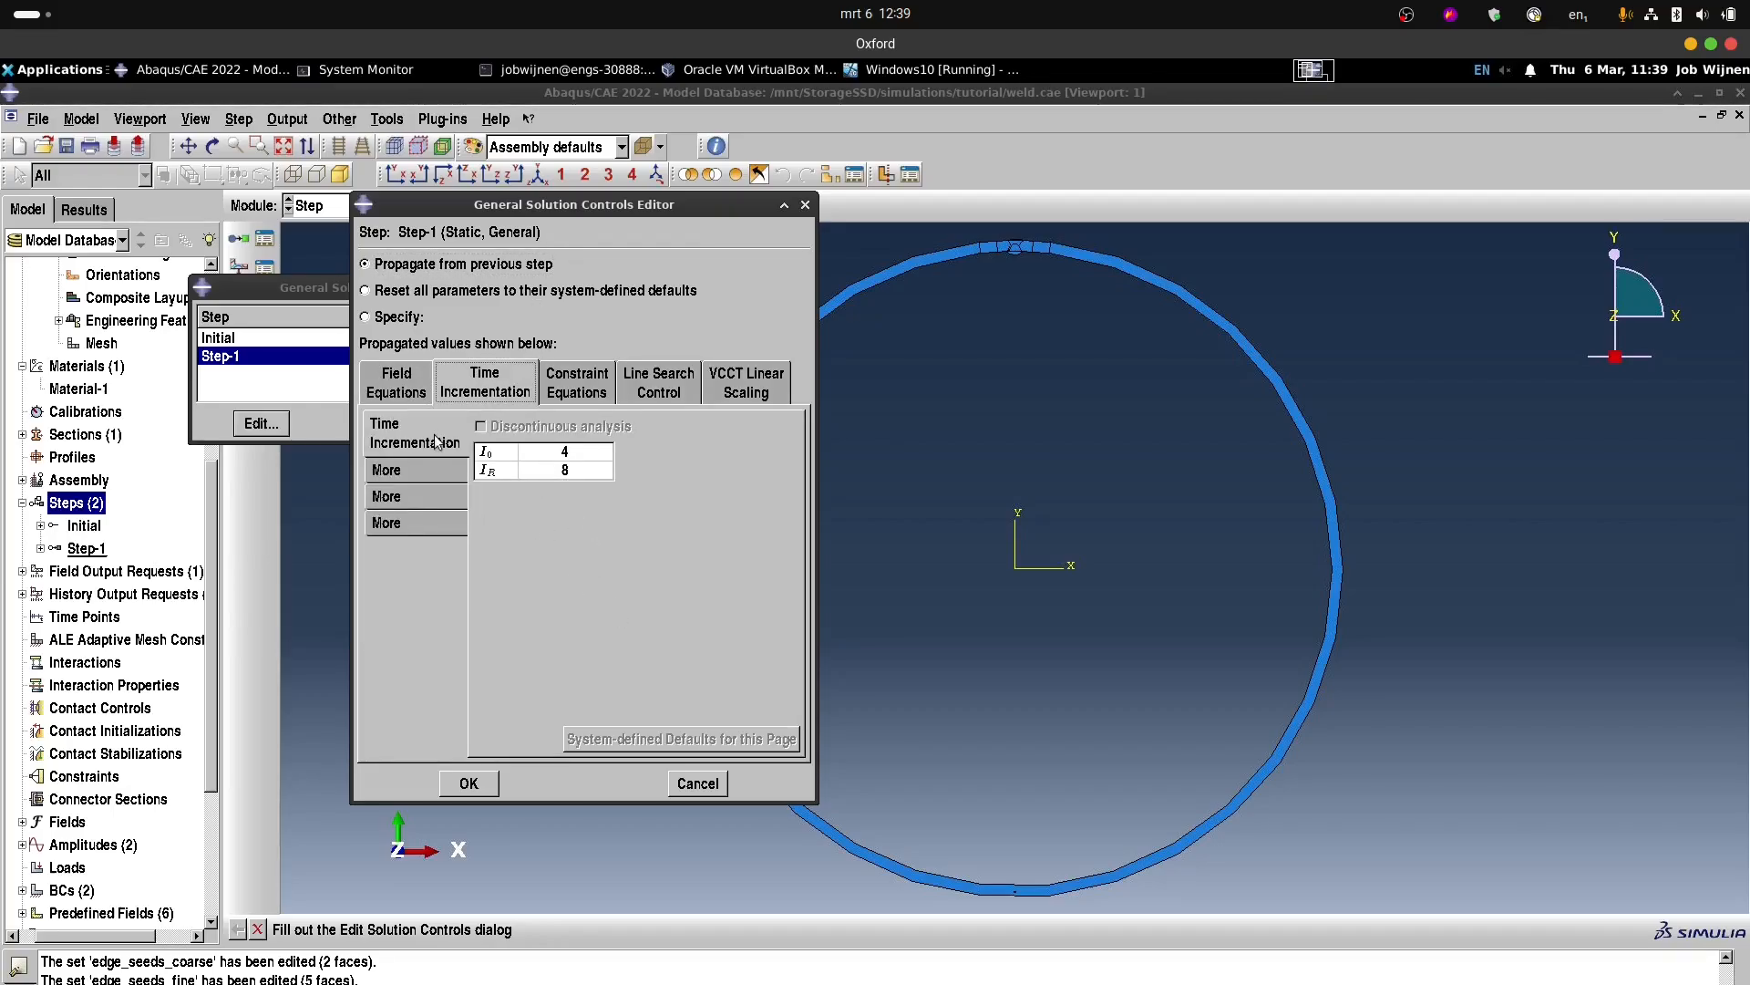
pyautogui.click(366, 316)
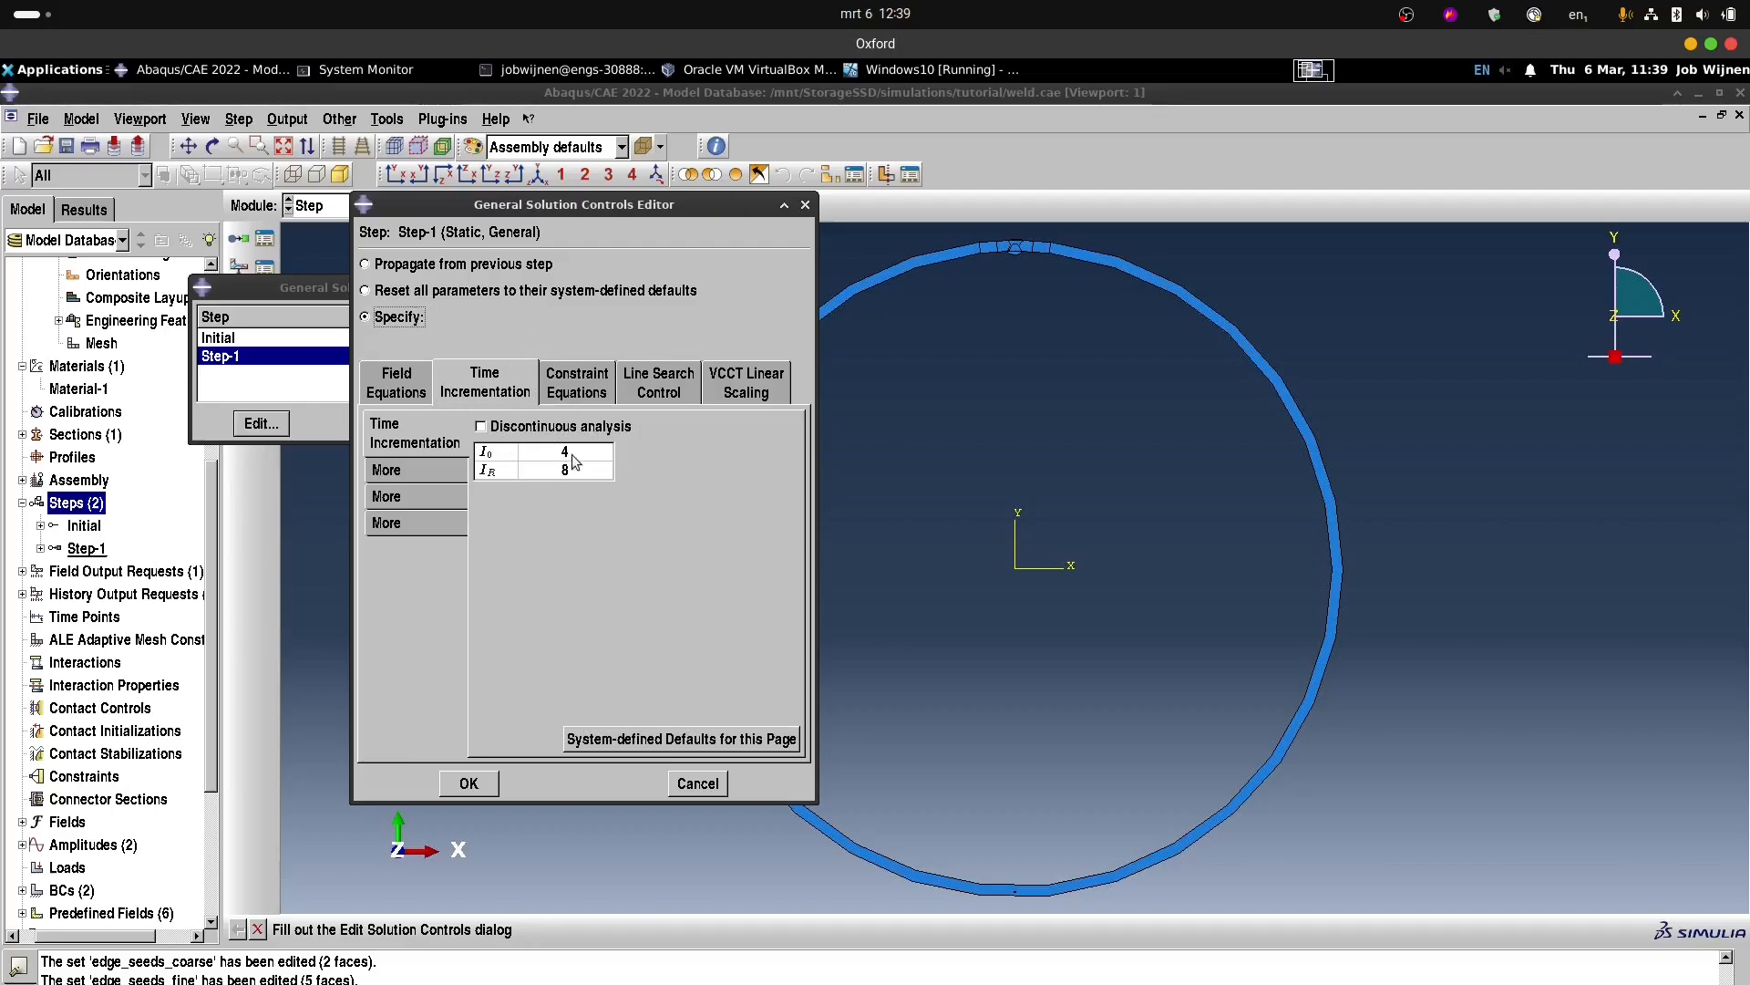
pyautogui.click(573, 453)
pyautogui.write('2000')
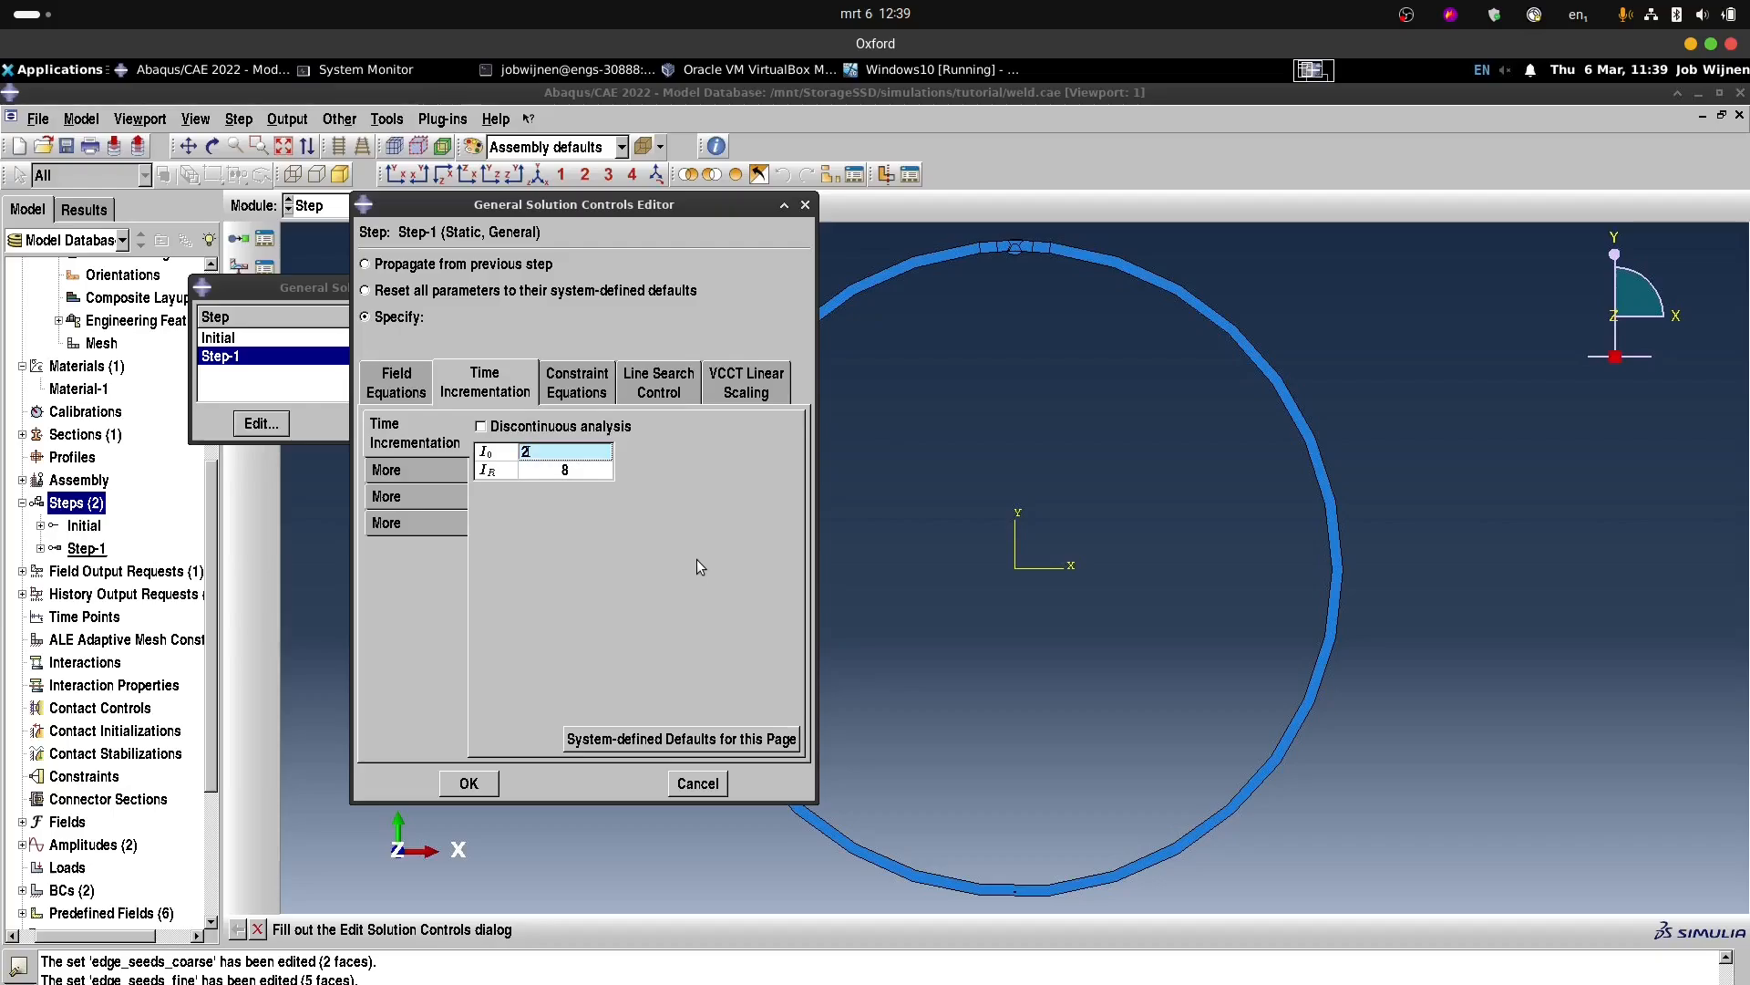
pyautogui.click(605, 469)
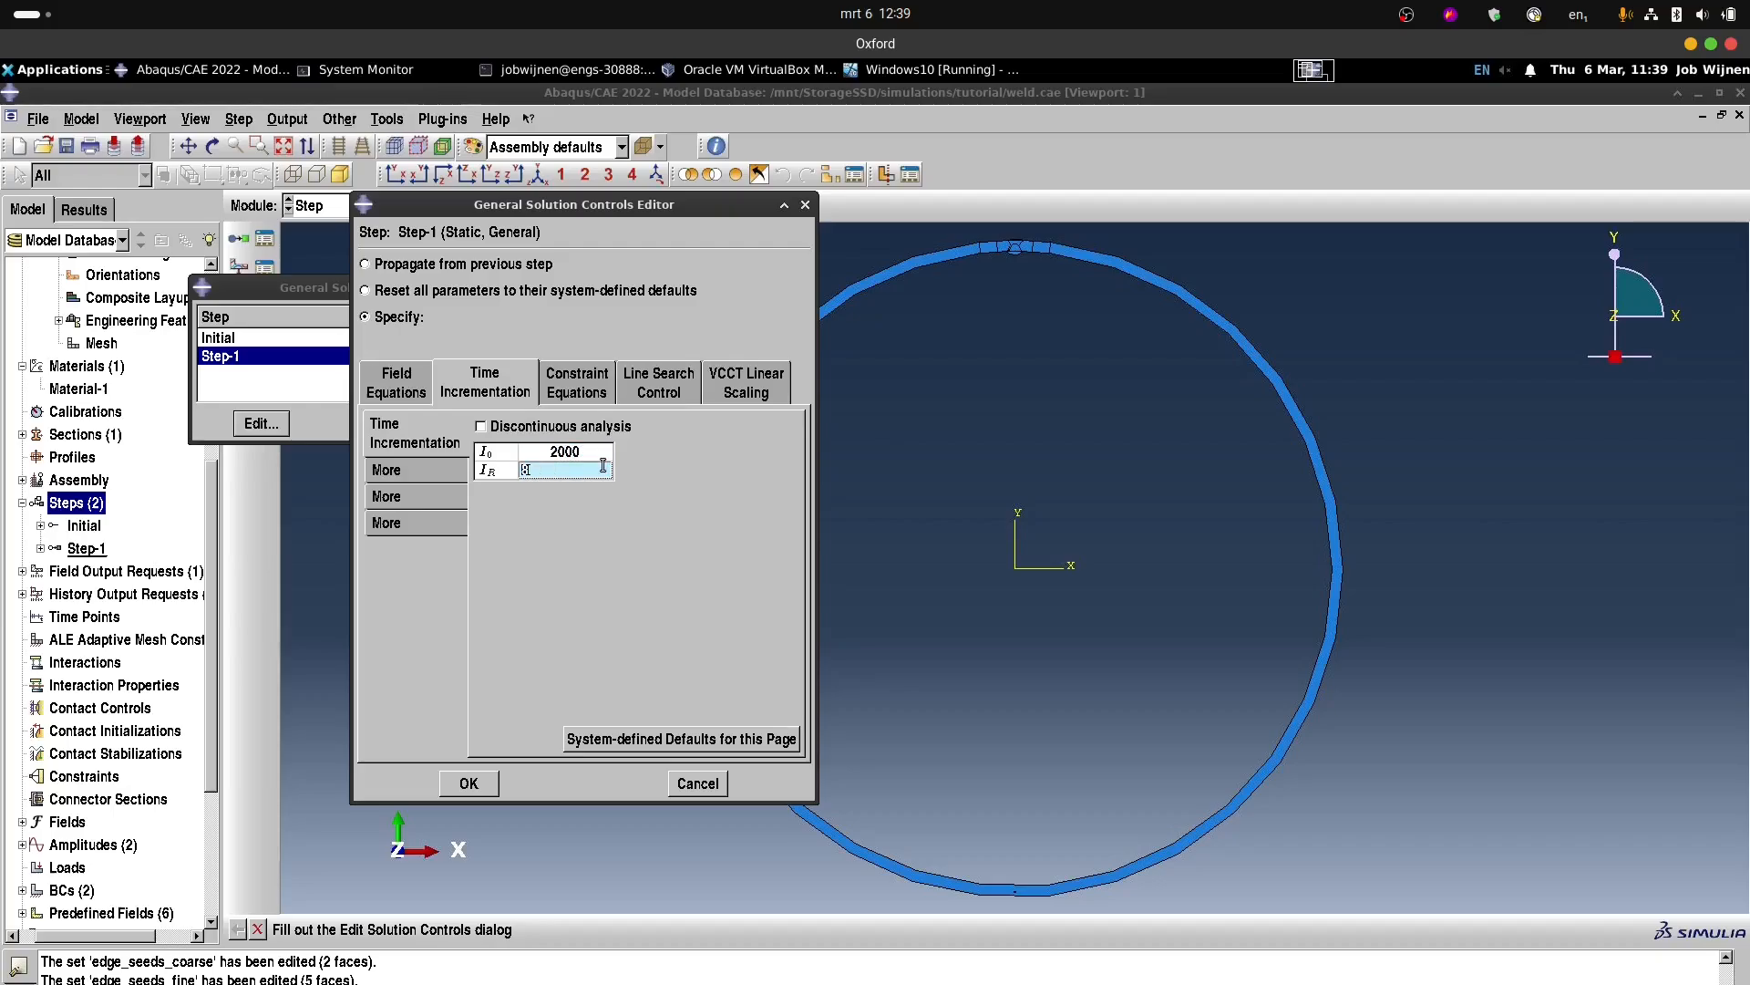
pyautogui.write('2000')
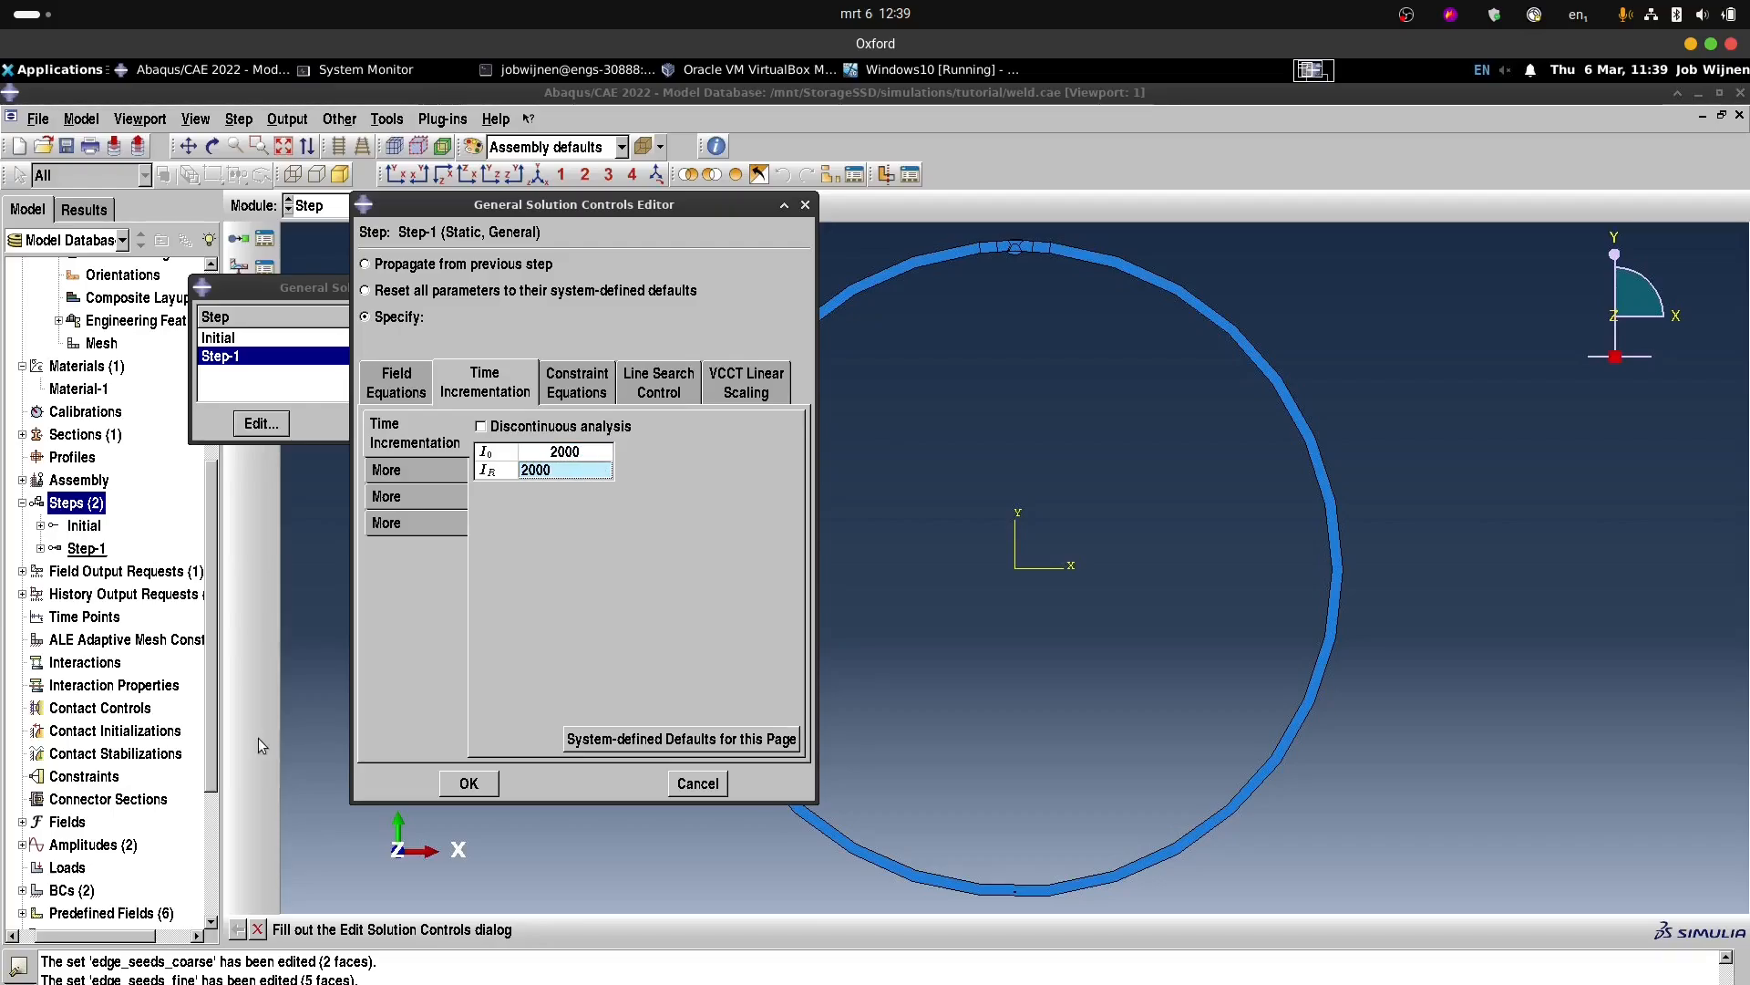
# Set the additional time incrementation parameters I_P, I_C and I_L to 2000 and I_G to 50.
pyautogui.click(416, 473)
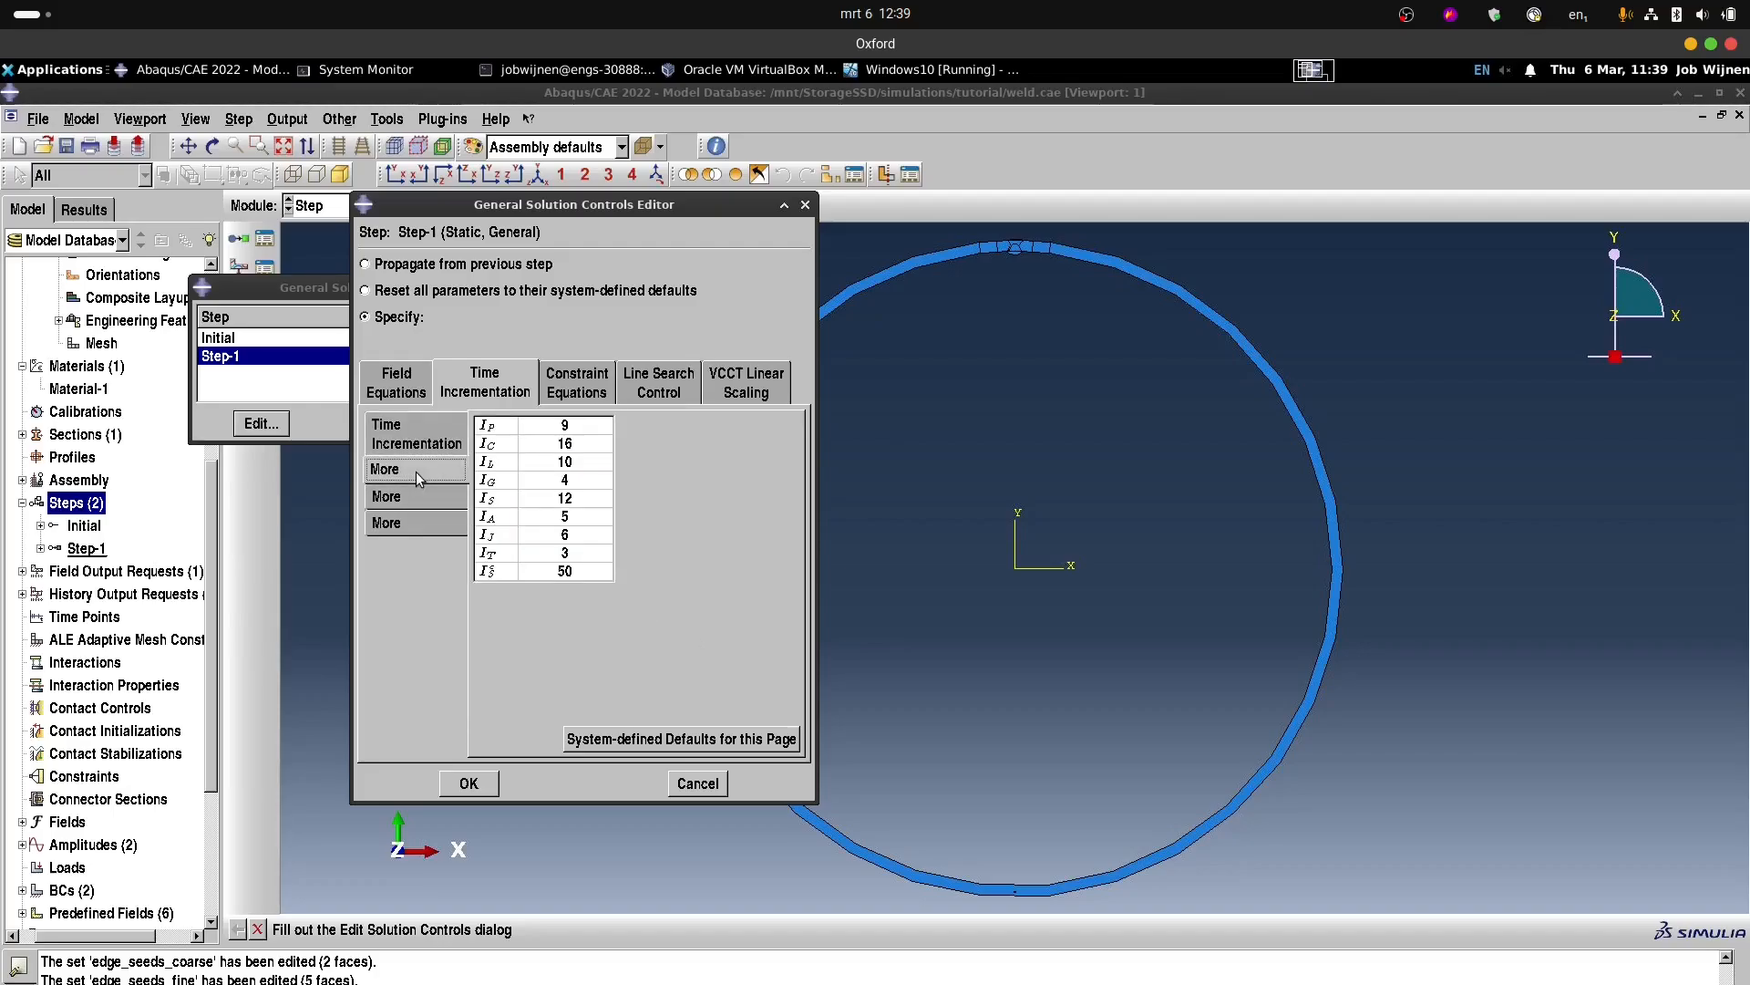
pyautogui.click(567, 425)
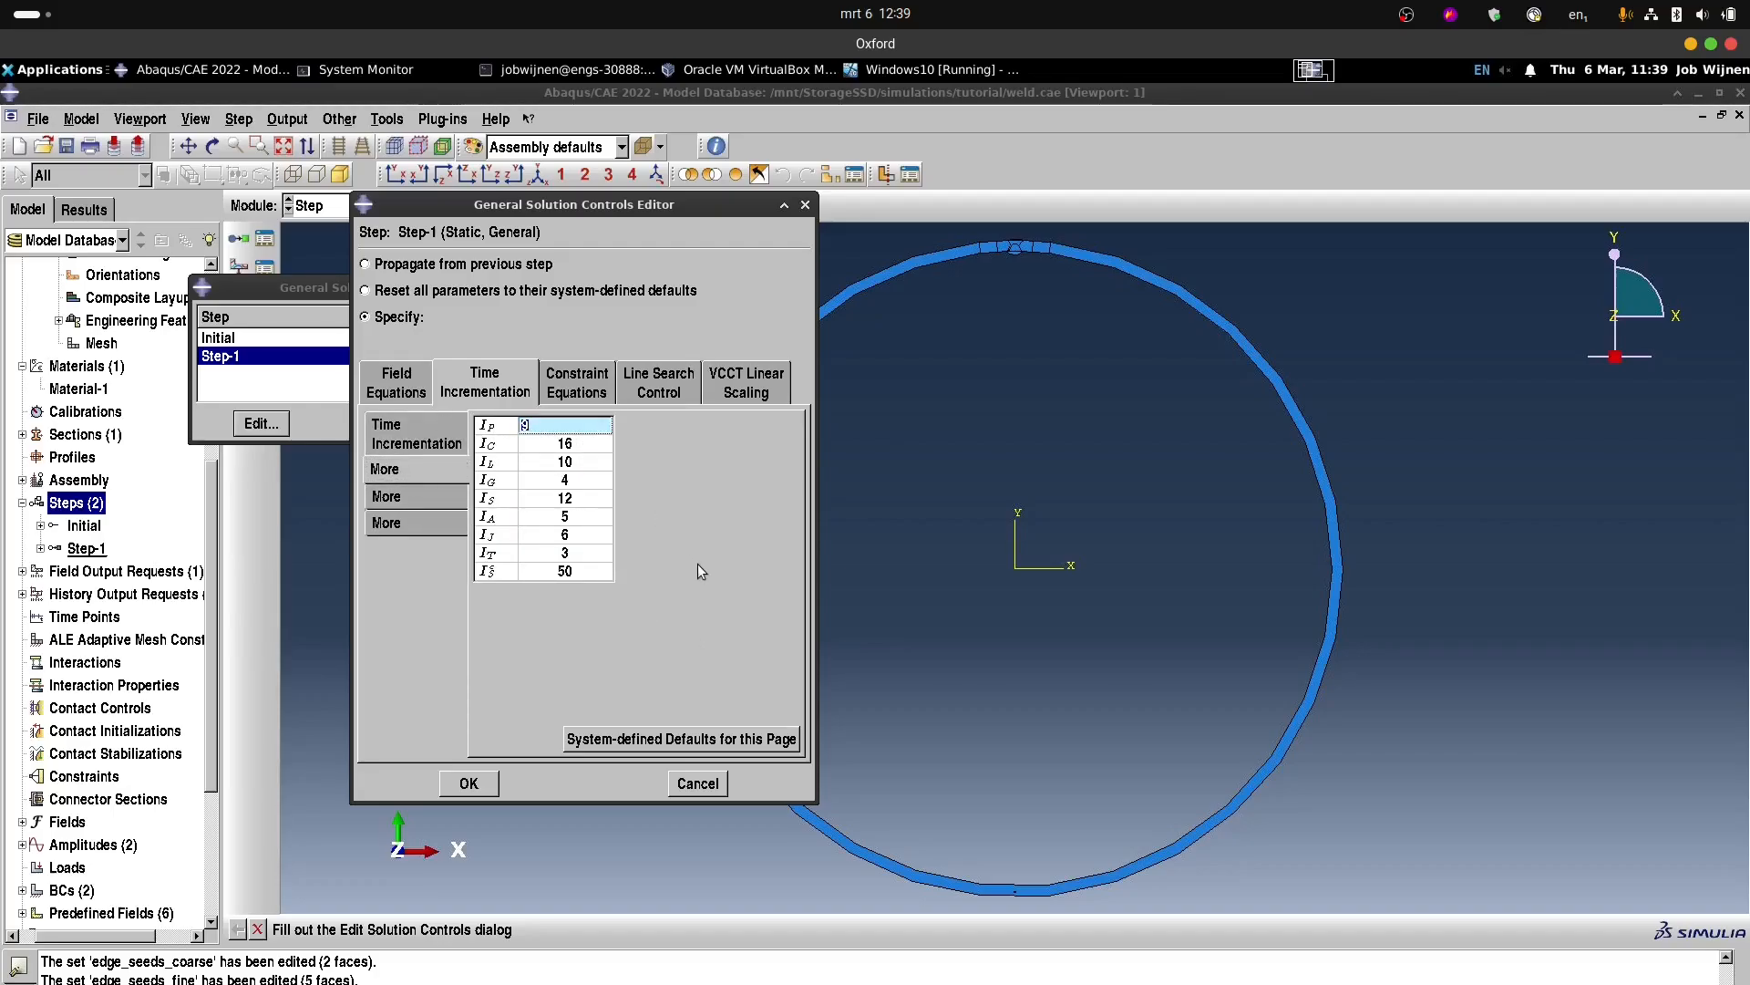
pyautogui.write('2000')
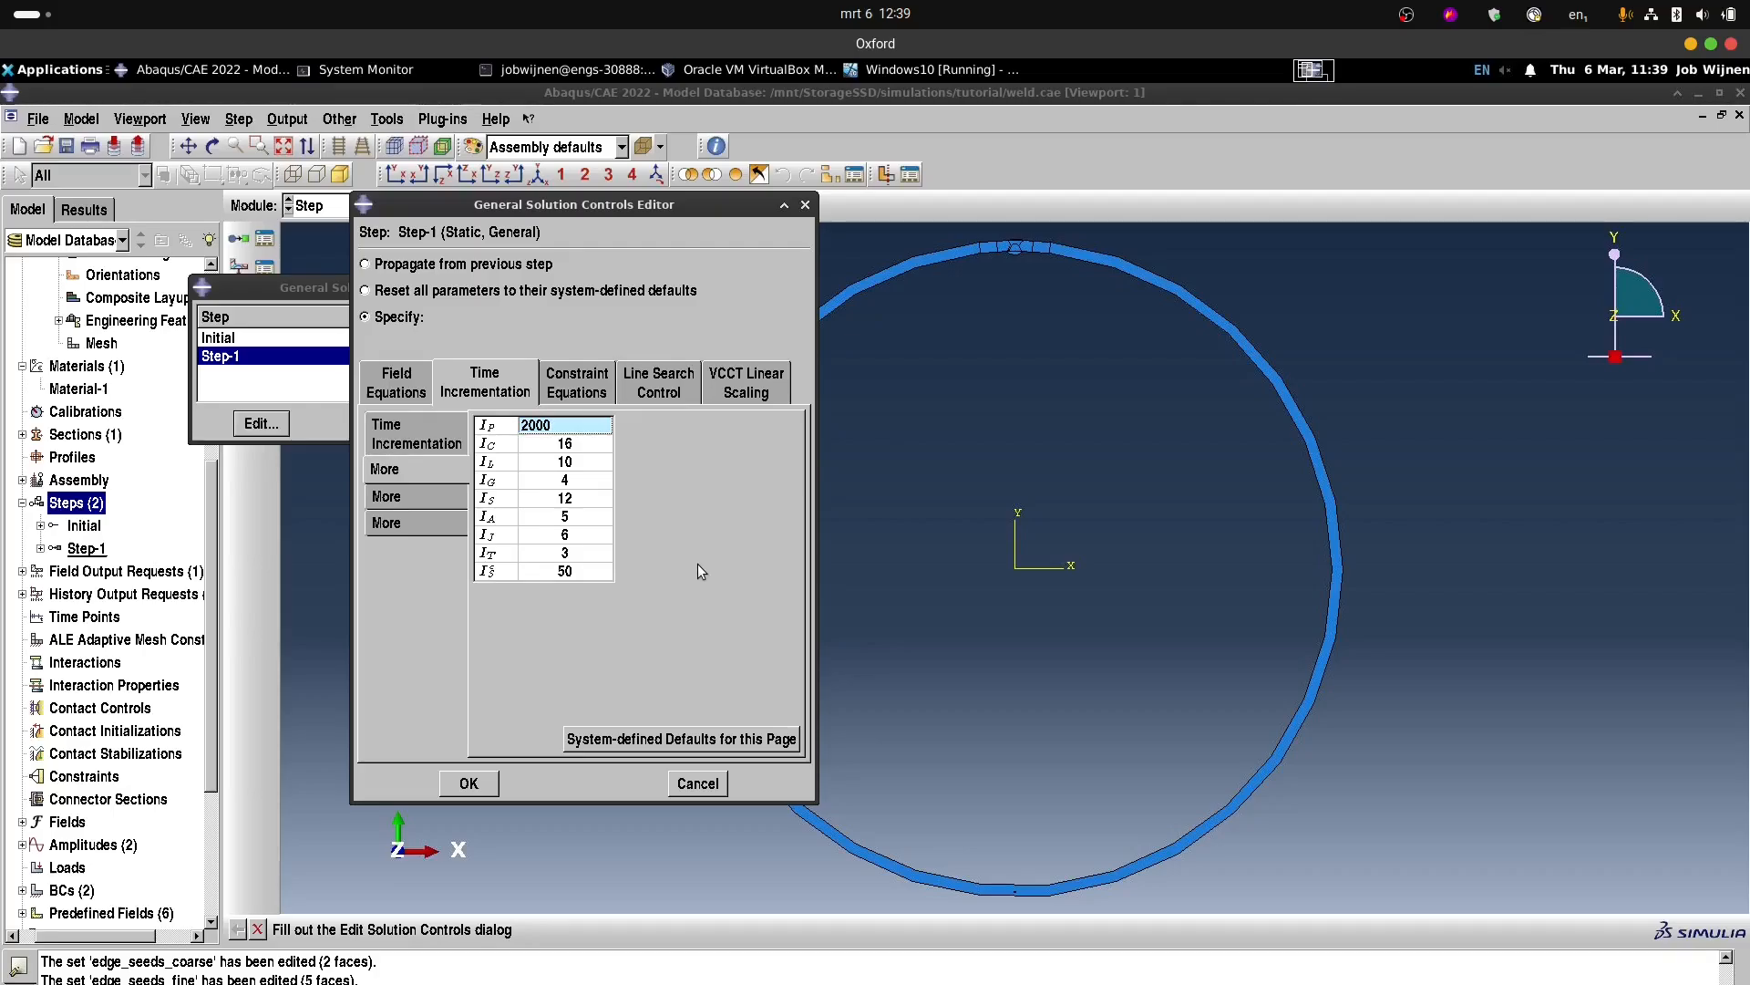
pyautogui.press('Return')
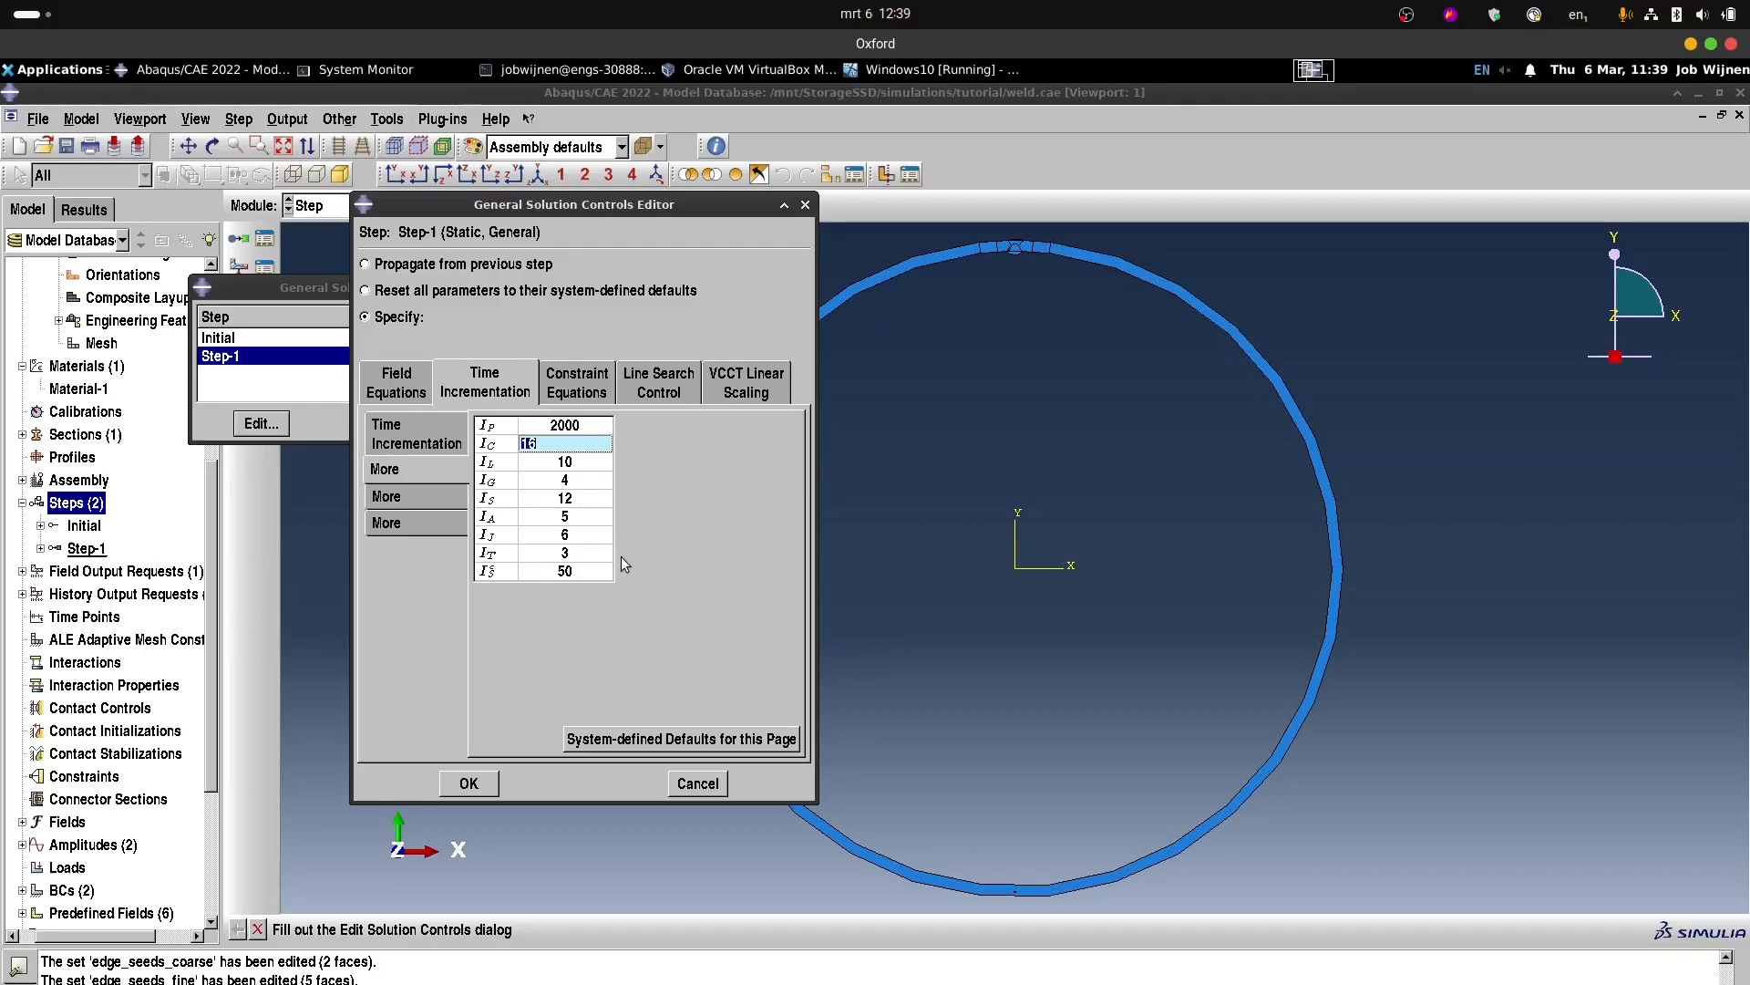
pyautogui.write('2000')
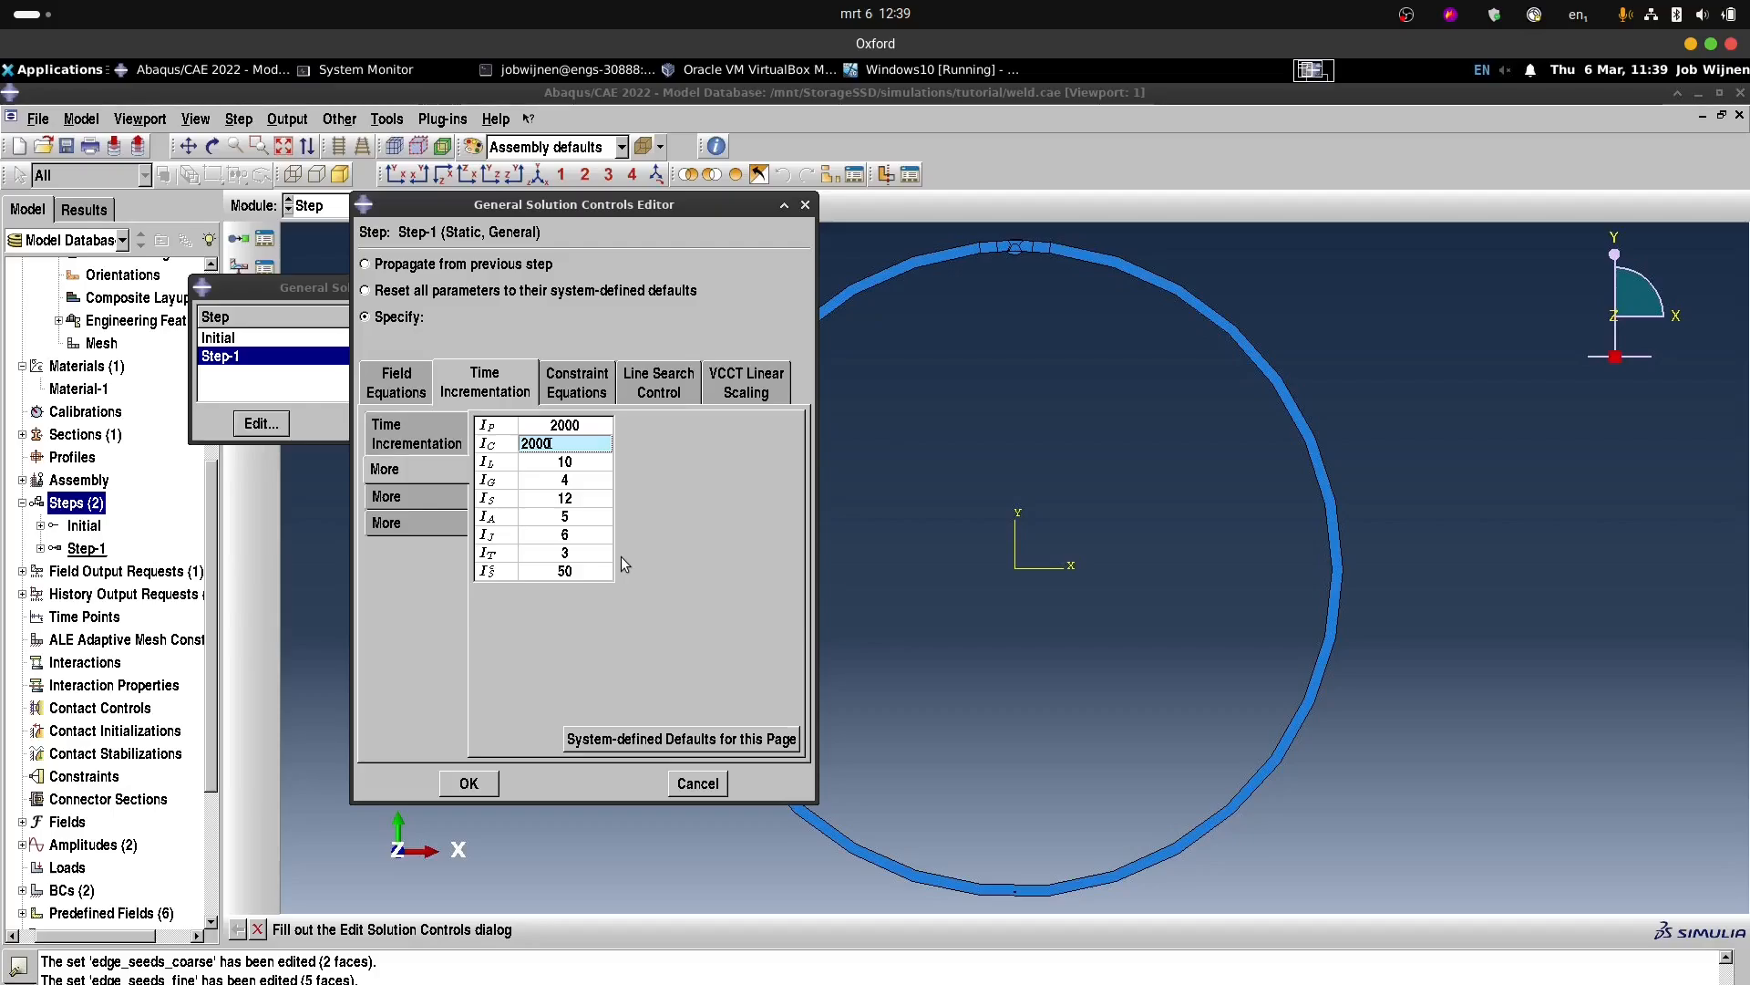
pyautogui.press('Return')
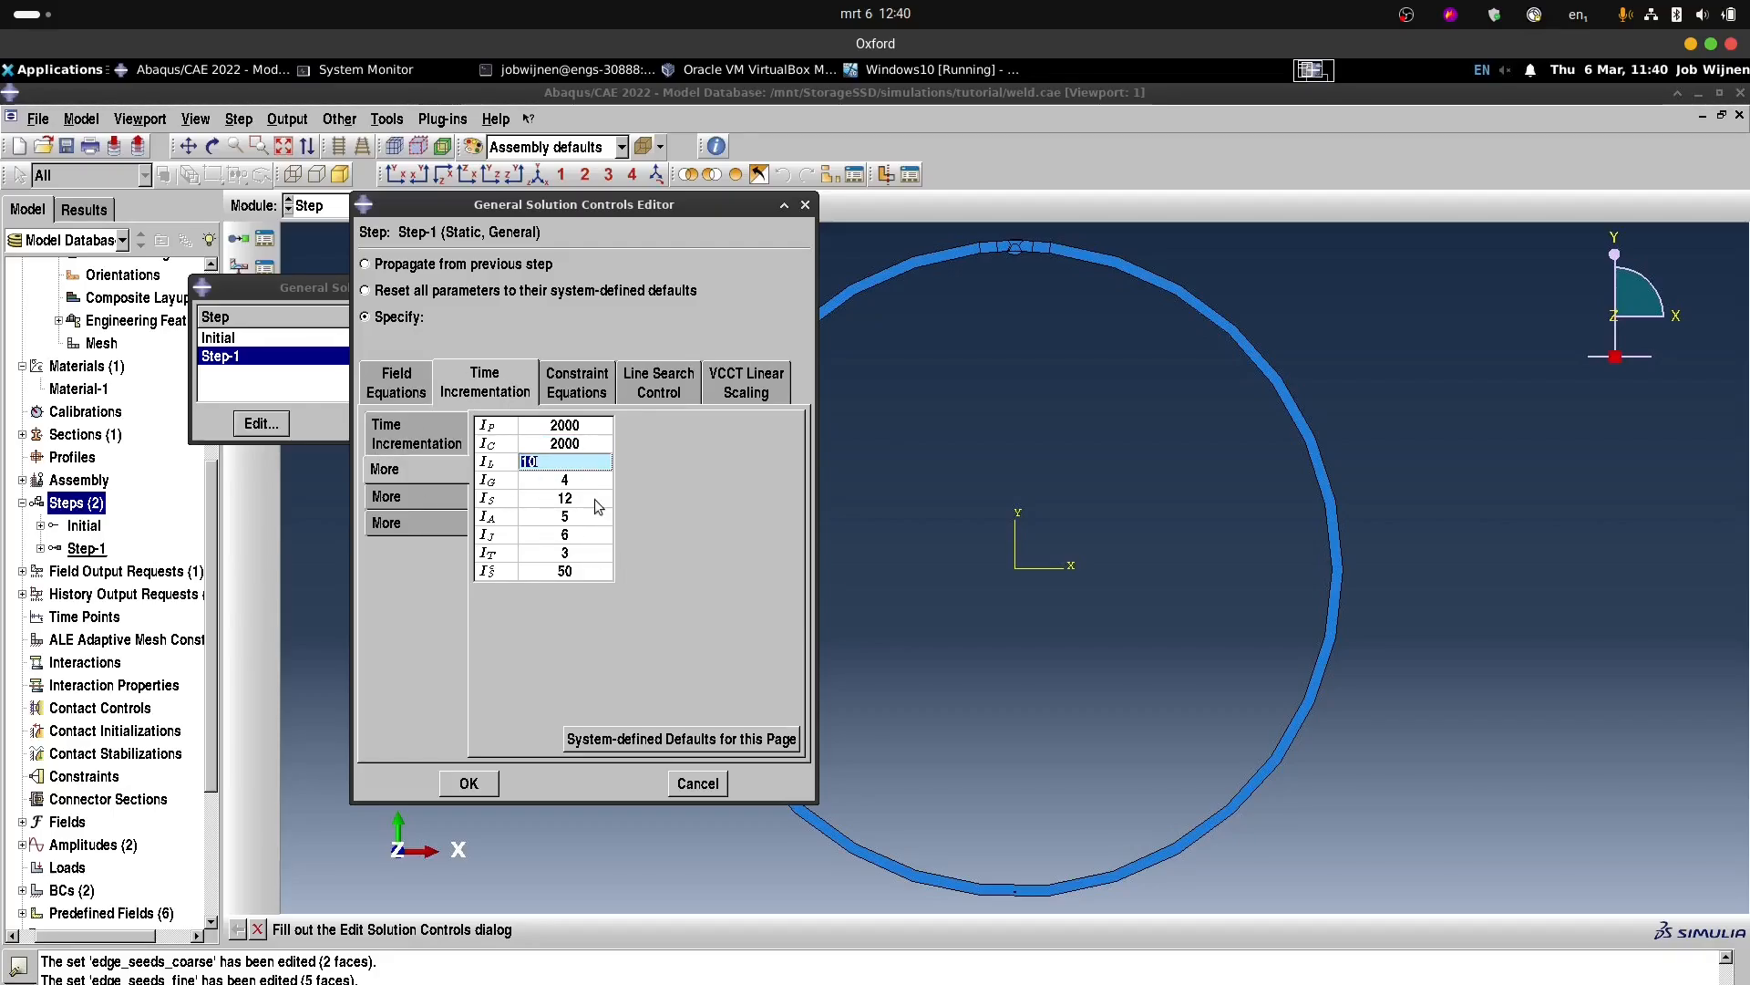
pyautogui.write('2000')
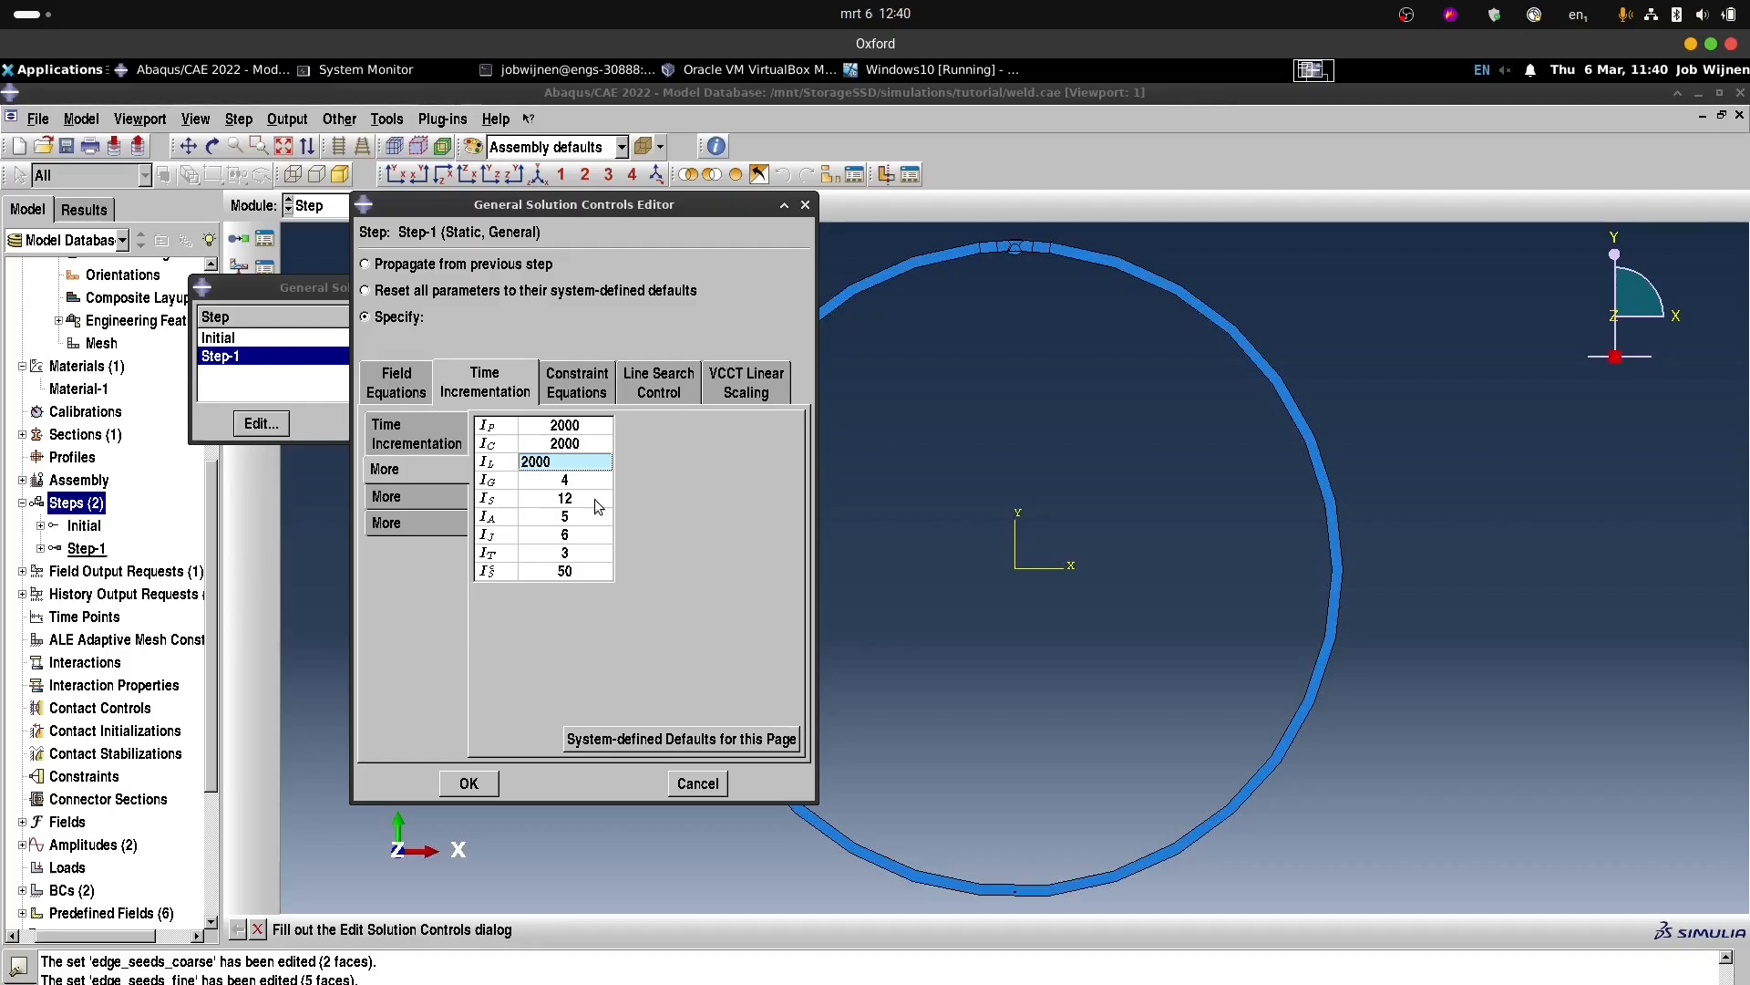
pyautogui.press('Return')
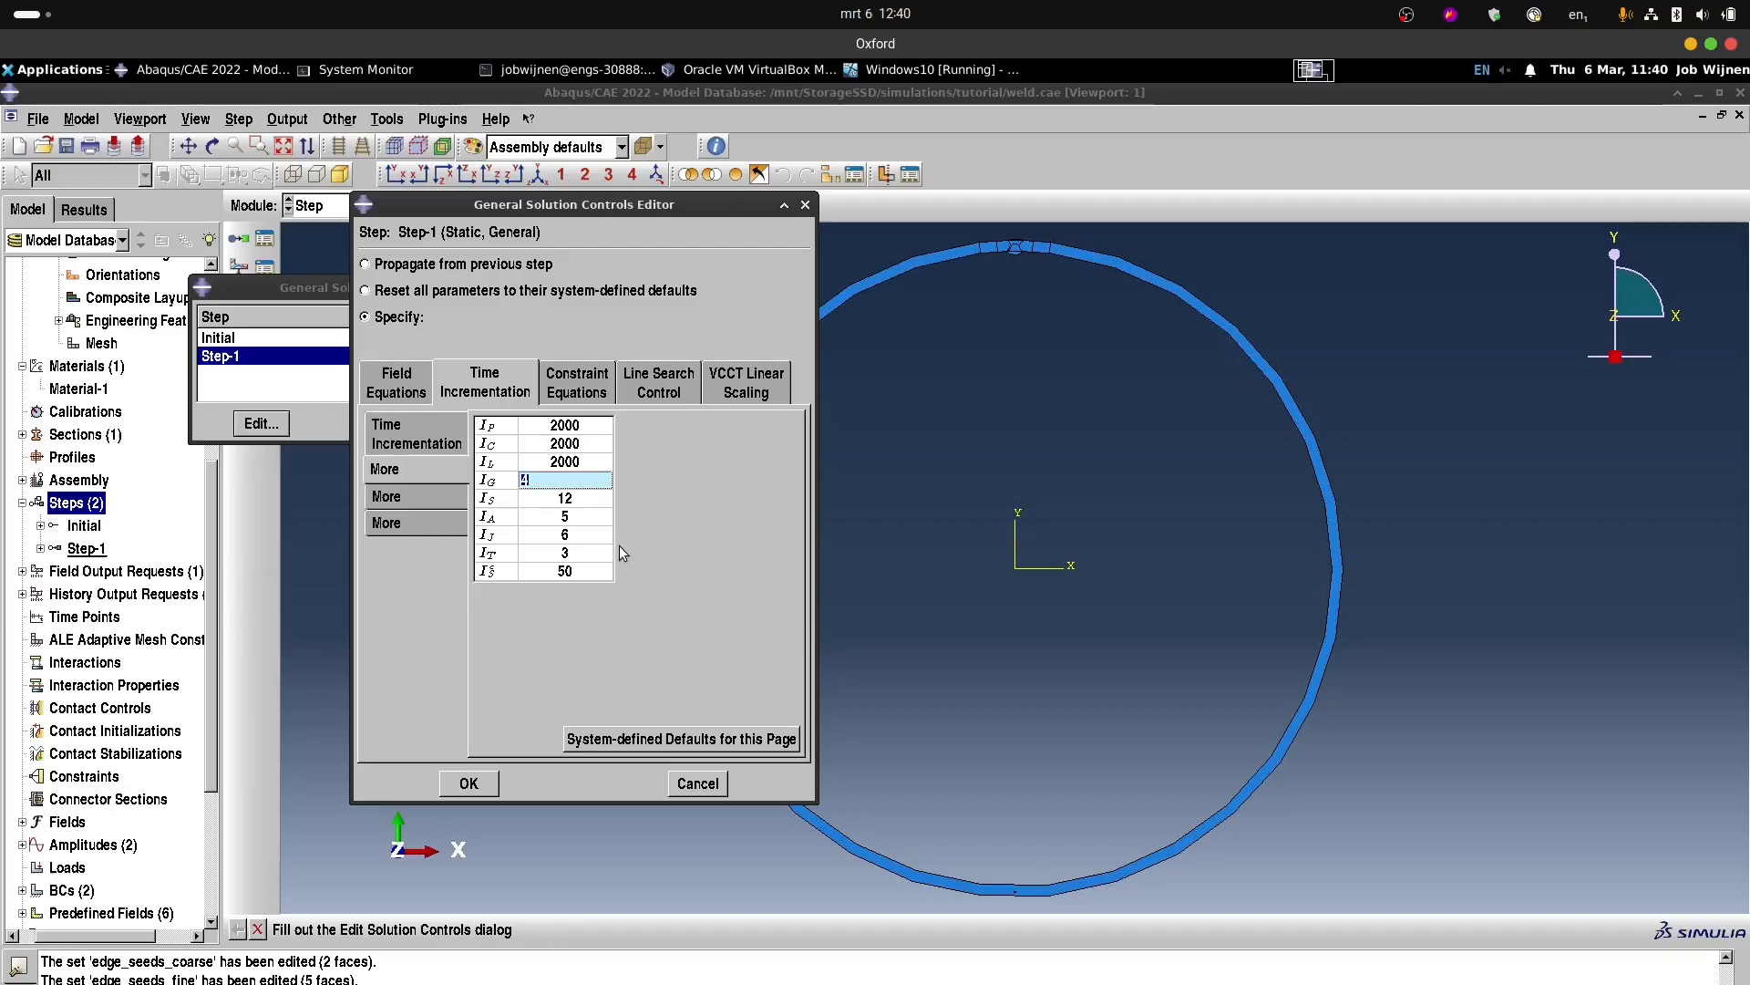
pyautogui.write('50')
# Review the values entered for I_0 and I_R and for the additional time incrementation parameters, especially I_G.
pyautogui.click(406, 432)
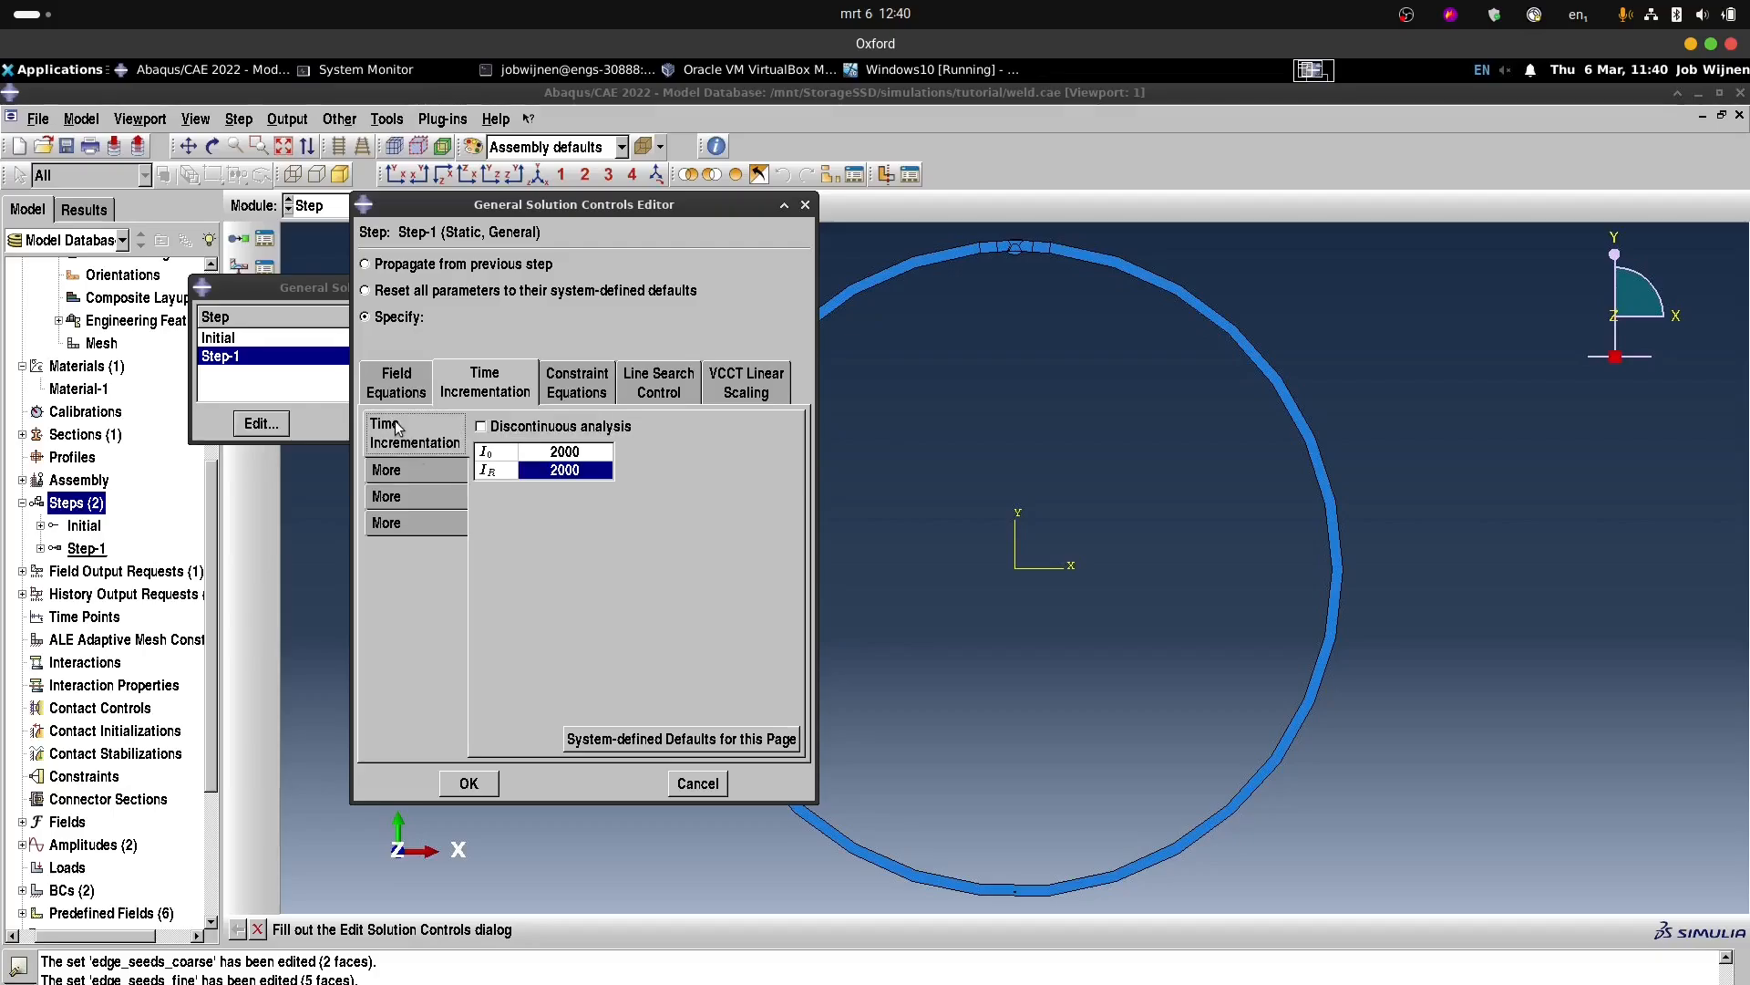
pyautogui.click(424, 471)
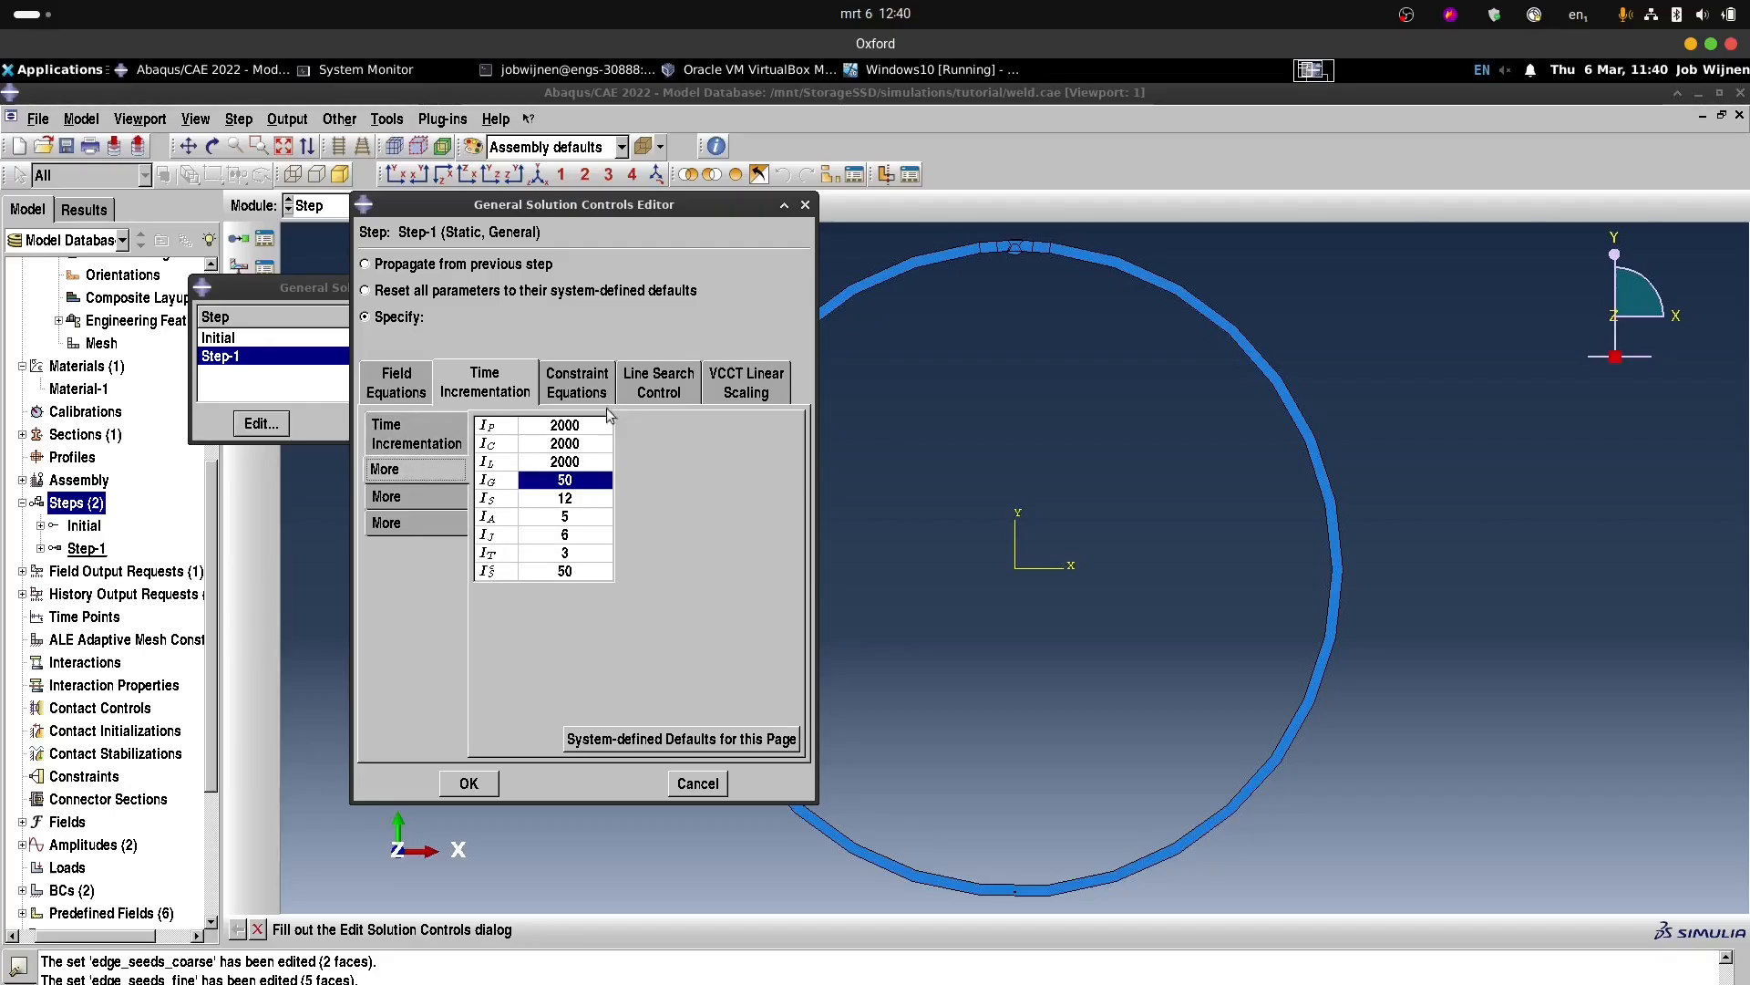
pyautogui.click(492, 482)
pyautogui.click(564, 481)
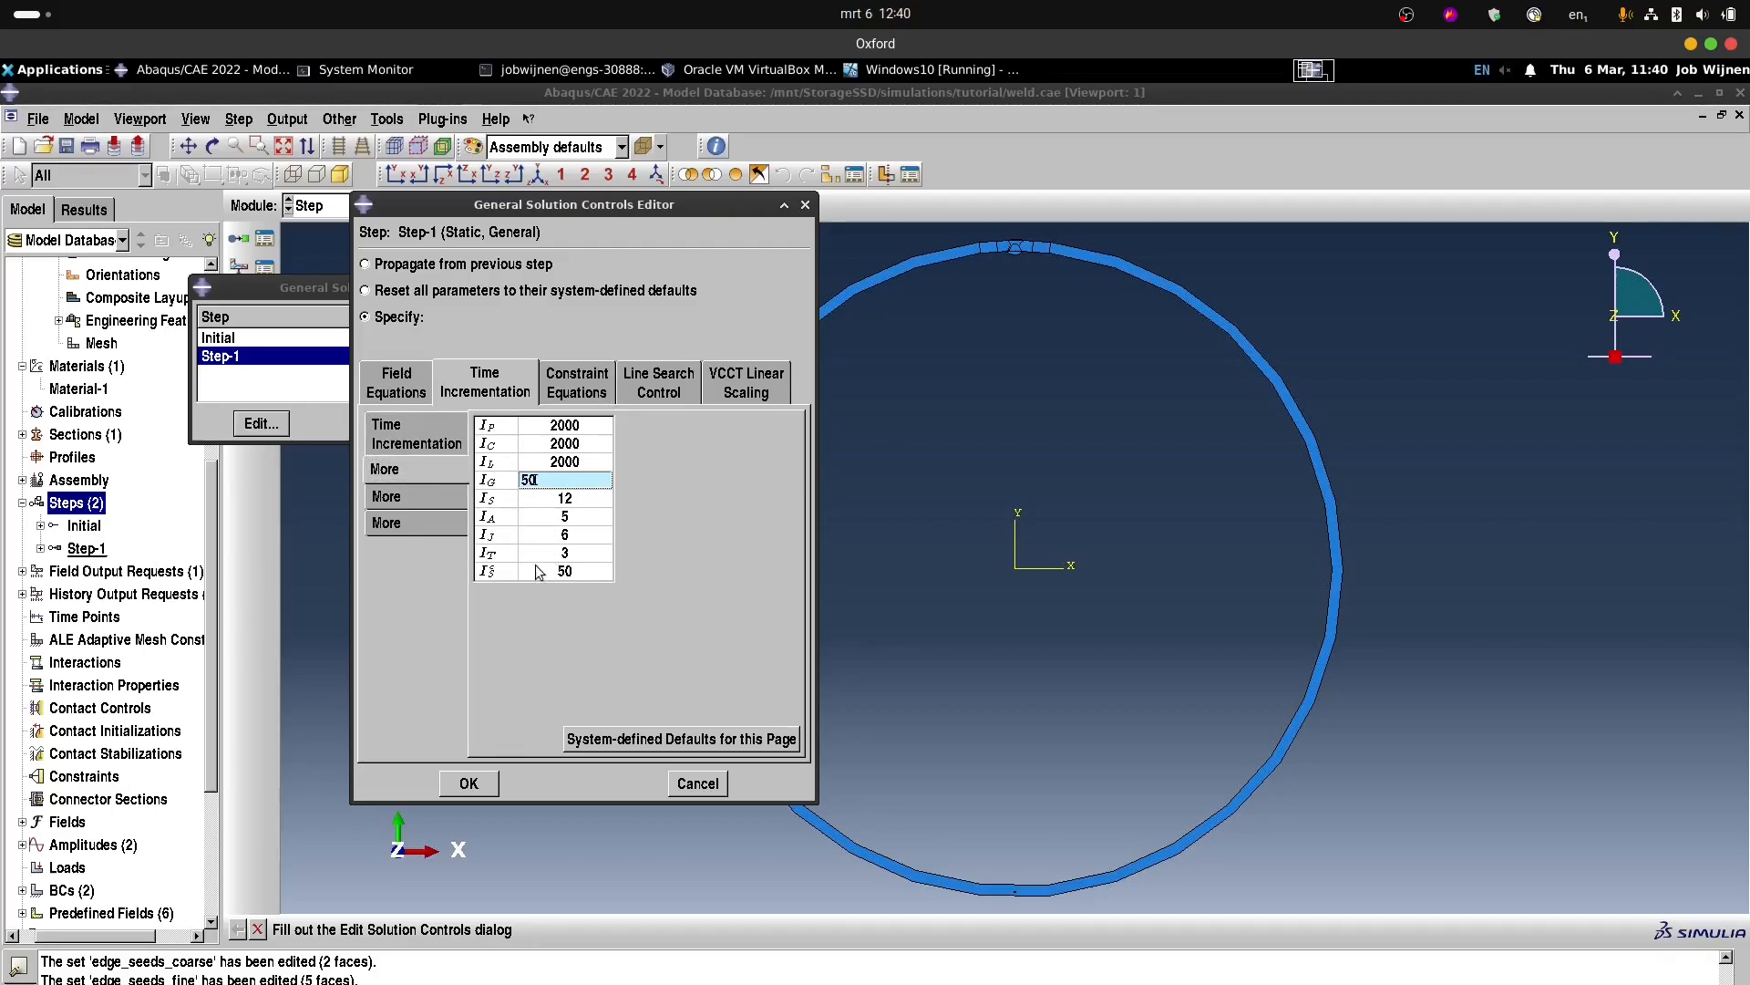
pyautogui.click(577, 484)
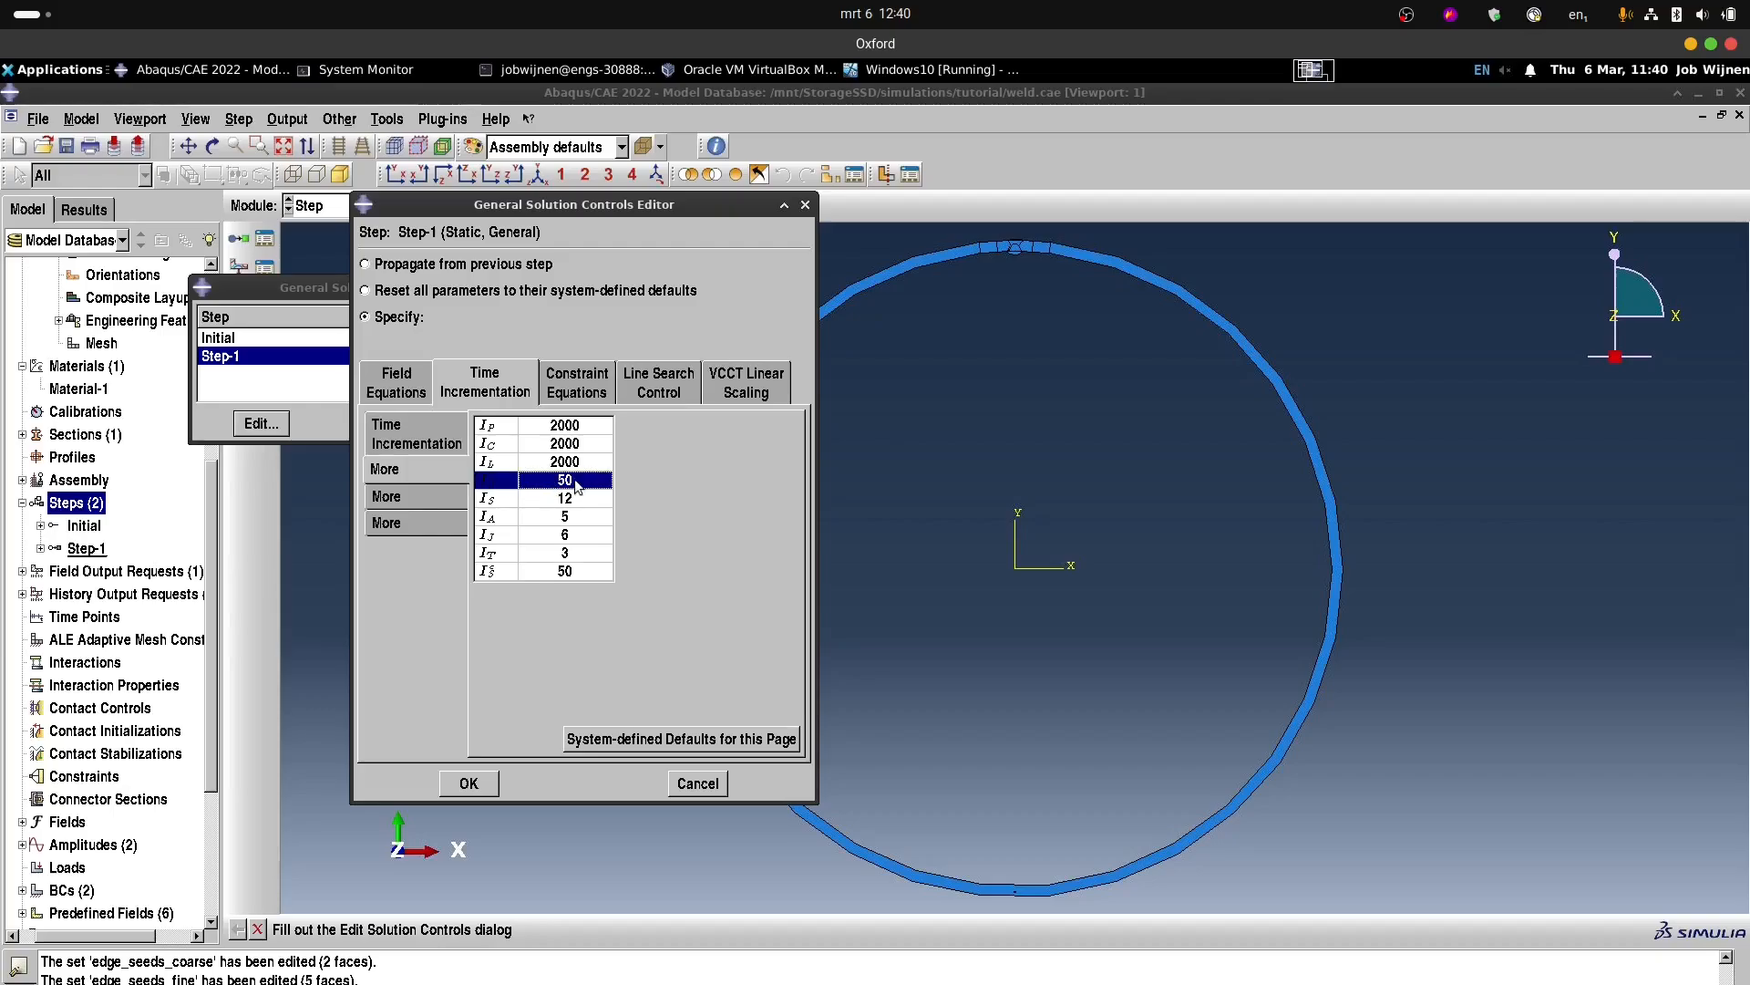
pyautogui.click(576, 481)
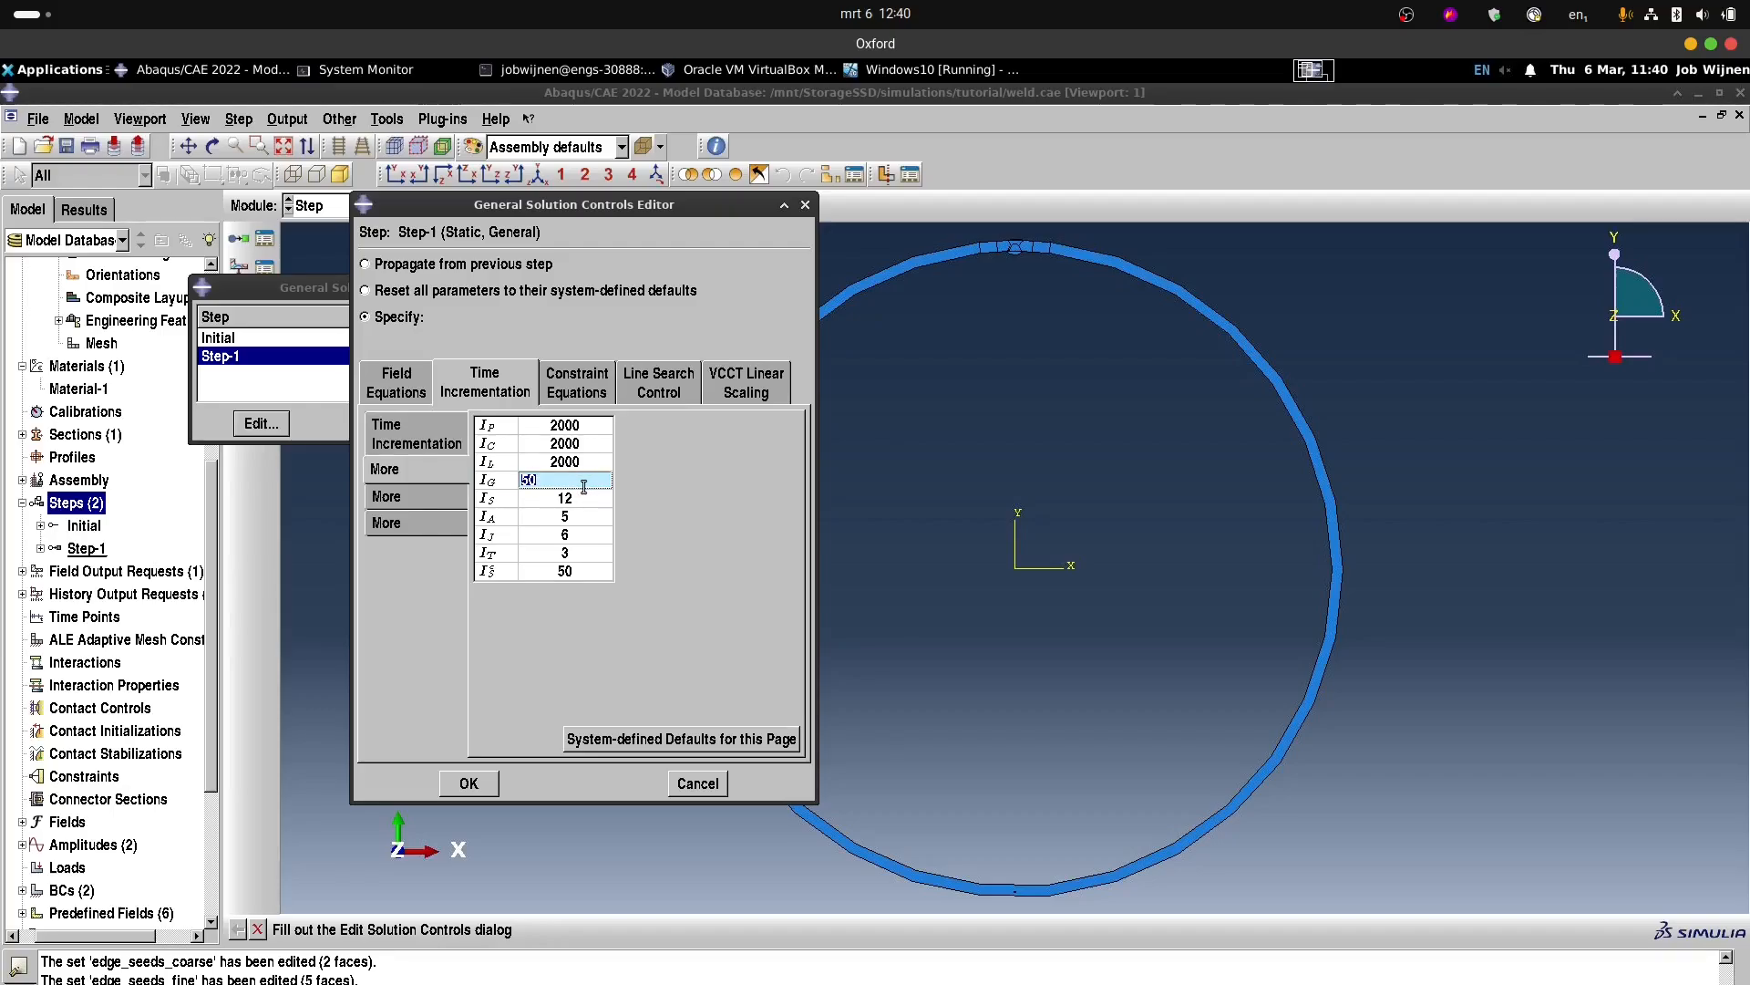
pyautogui.click(574, 480)
# Set the line search parameter N of Step-1's general solution controls to 20 and accept the customized controls.
pyautogui.click(674, 392)
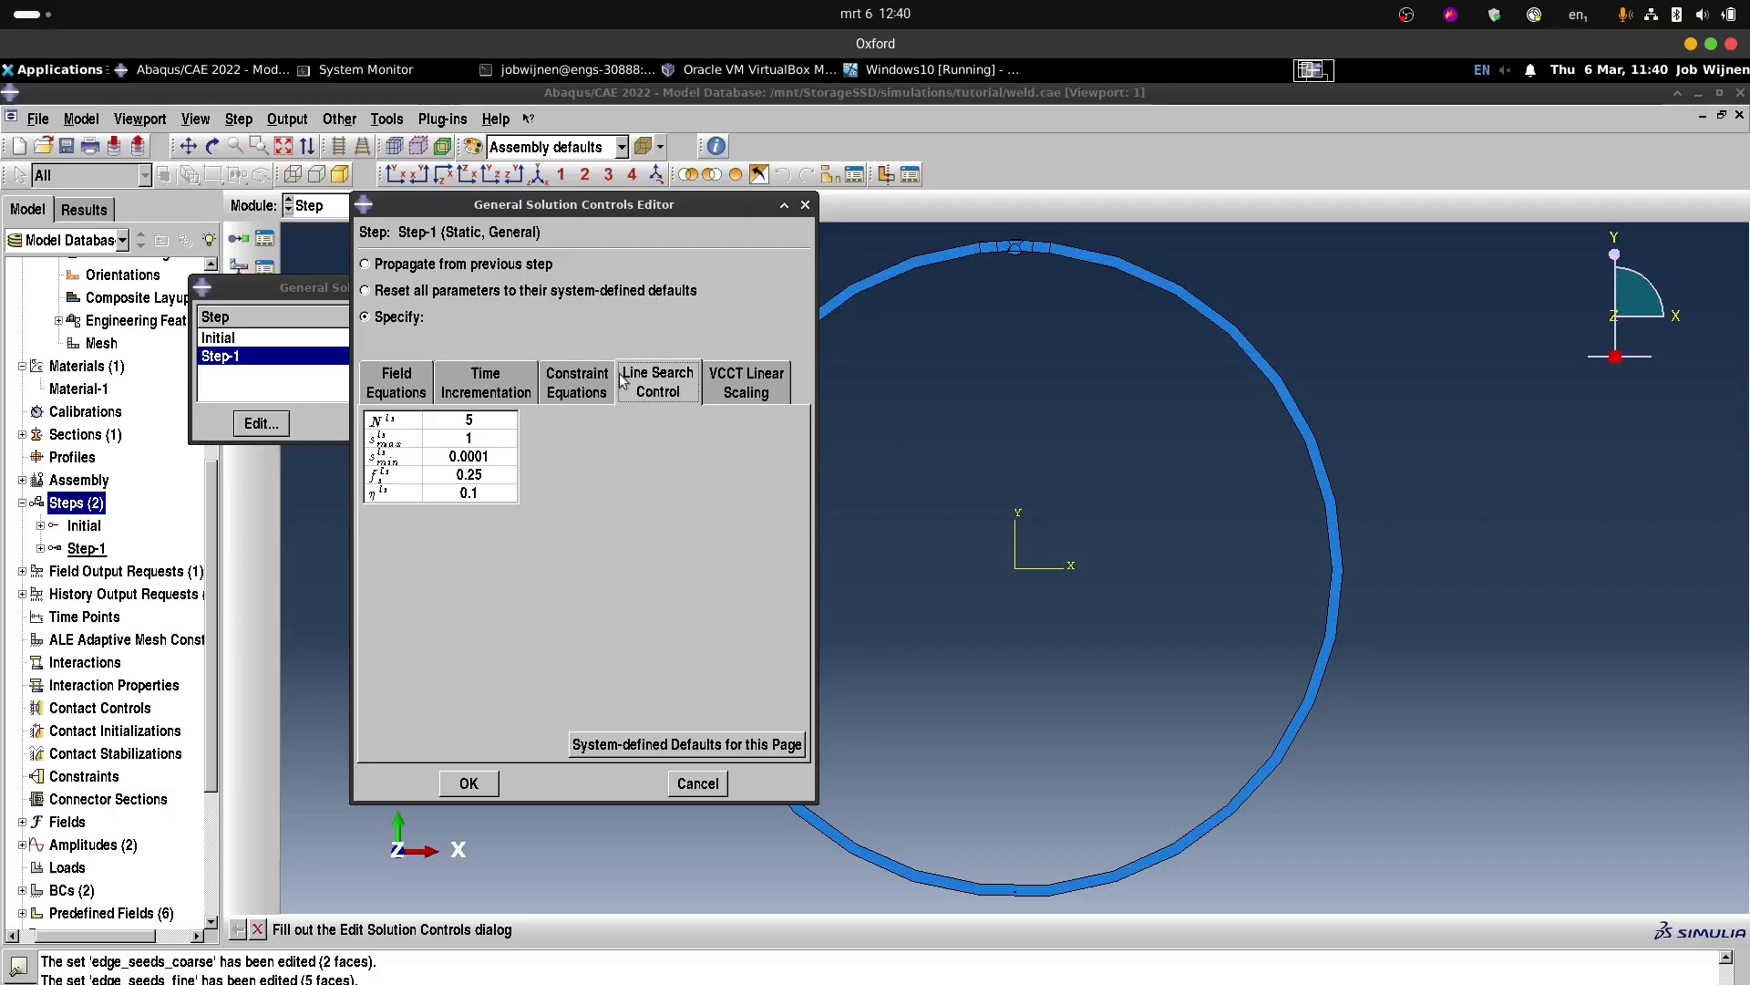
pyautogui.click(476, 419)
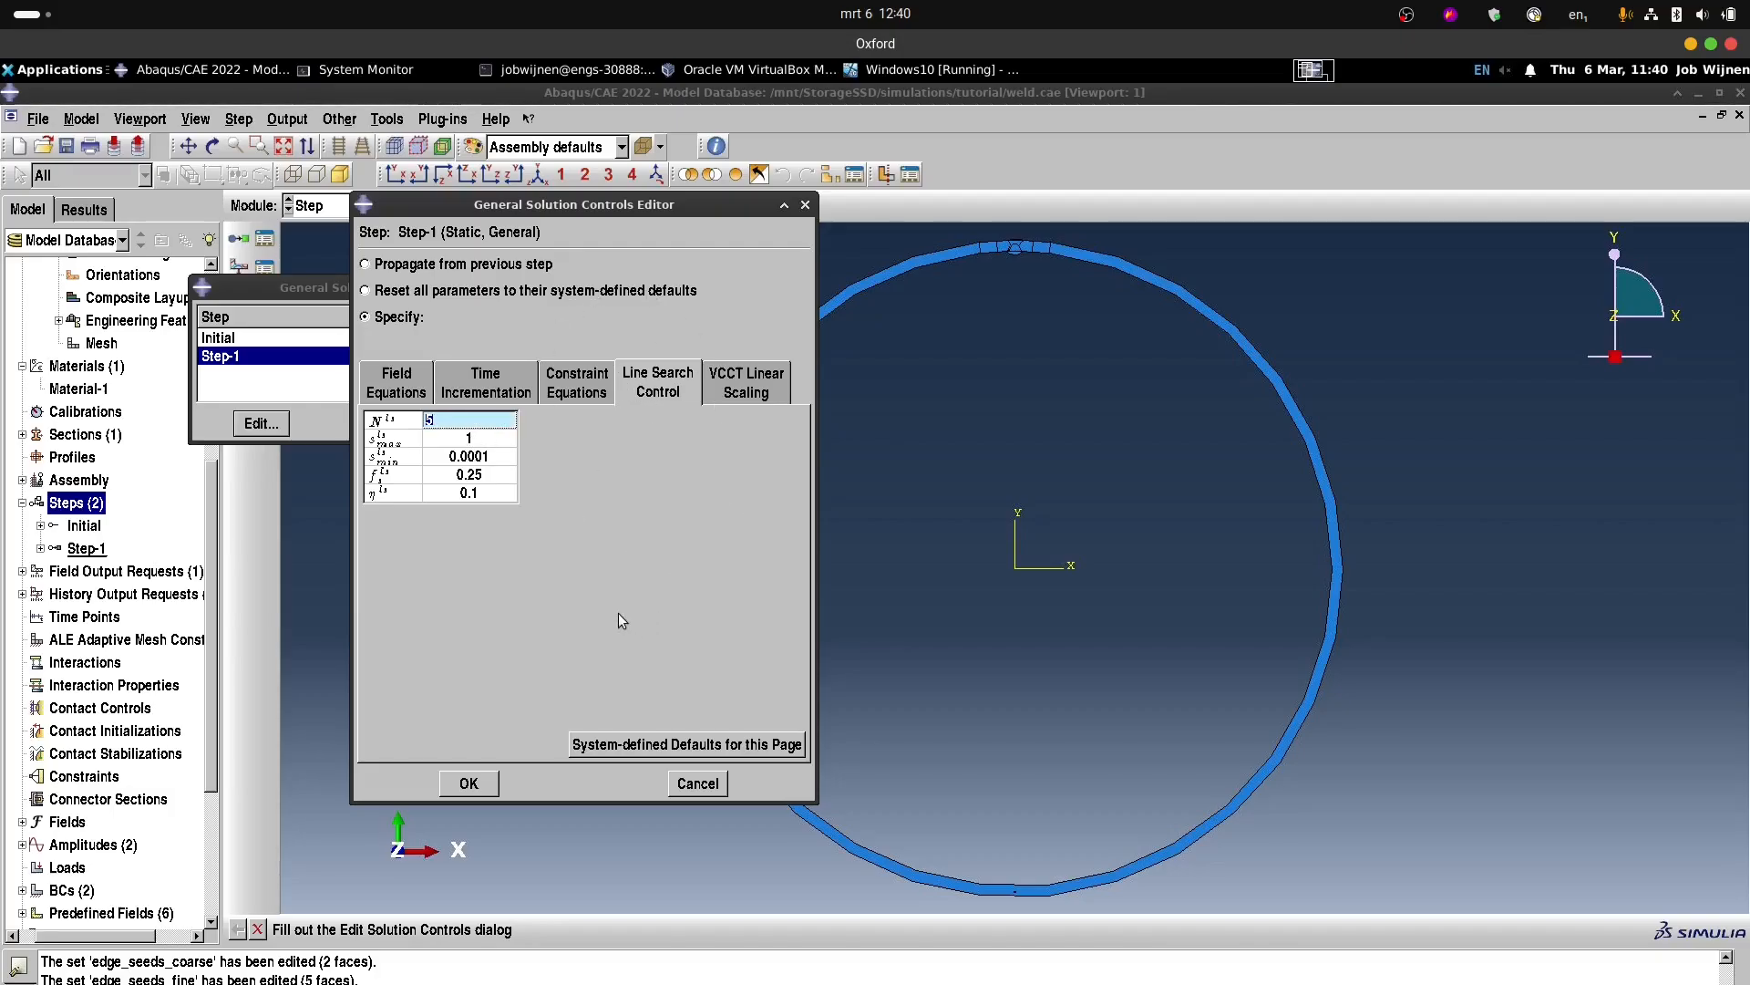
pyautogui.click(419, 419)
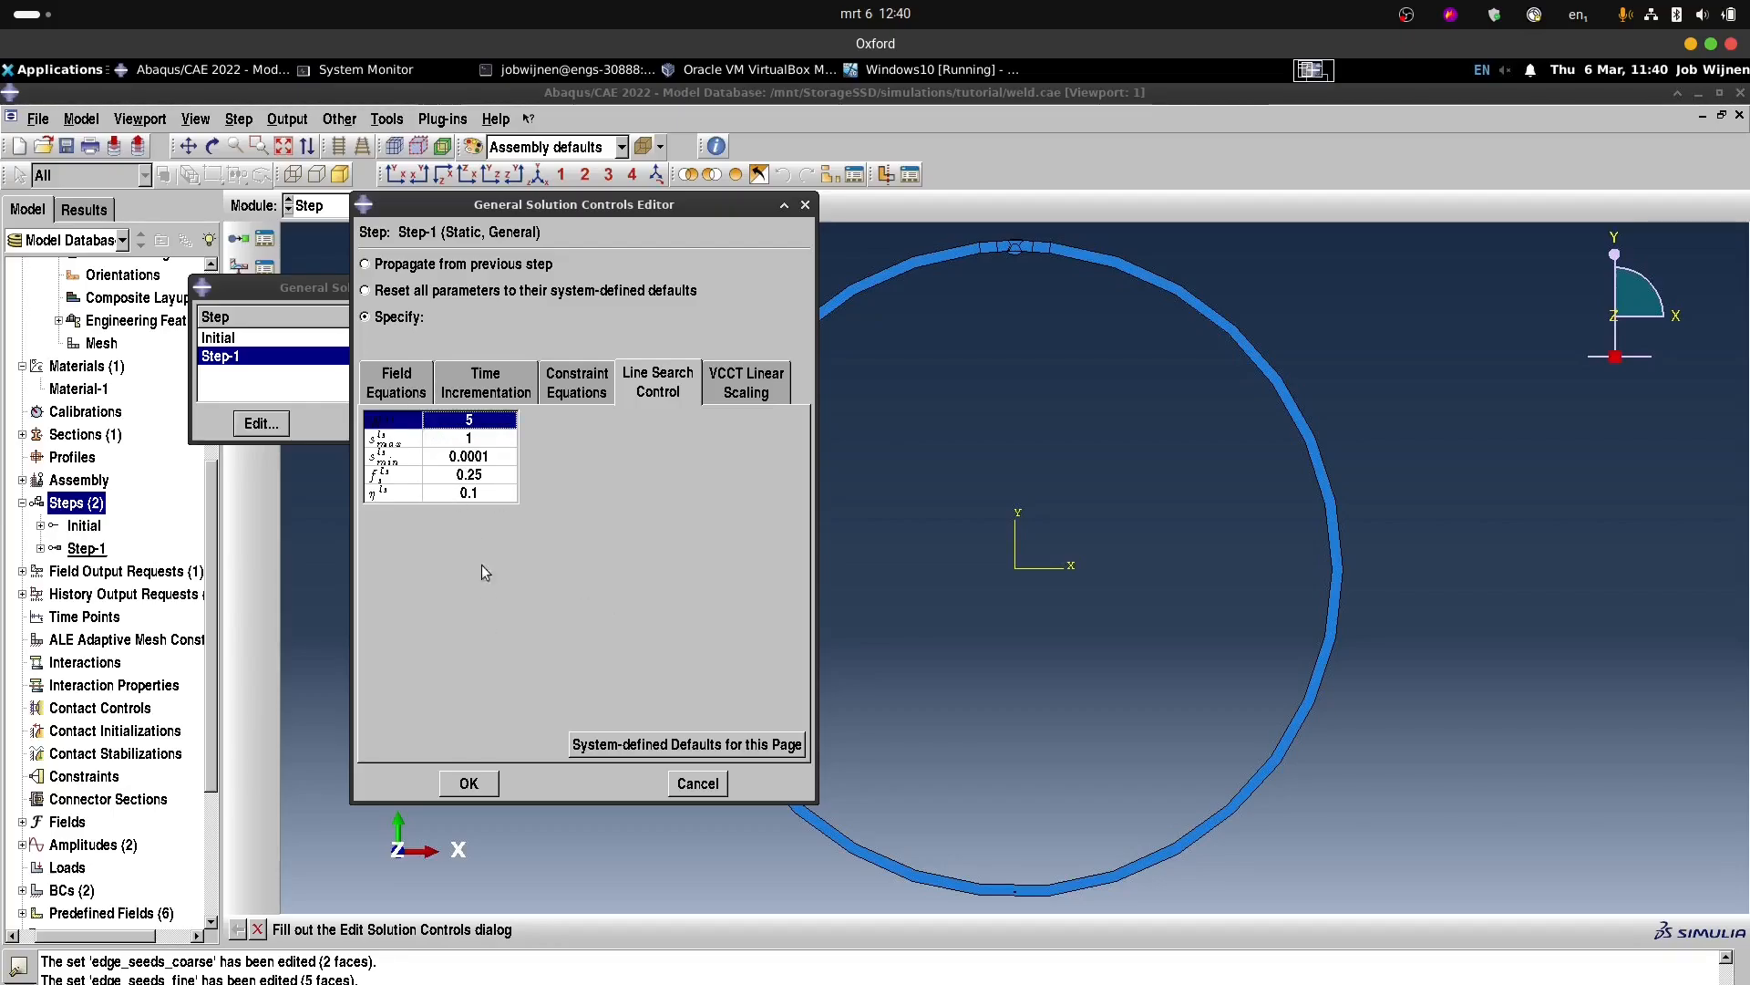
pyautogui.click(471, 424)
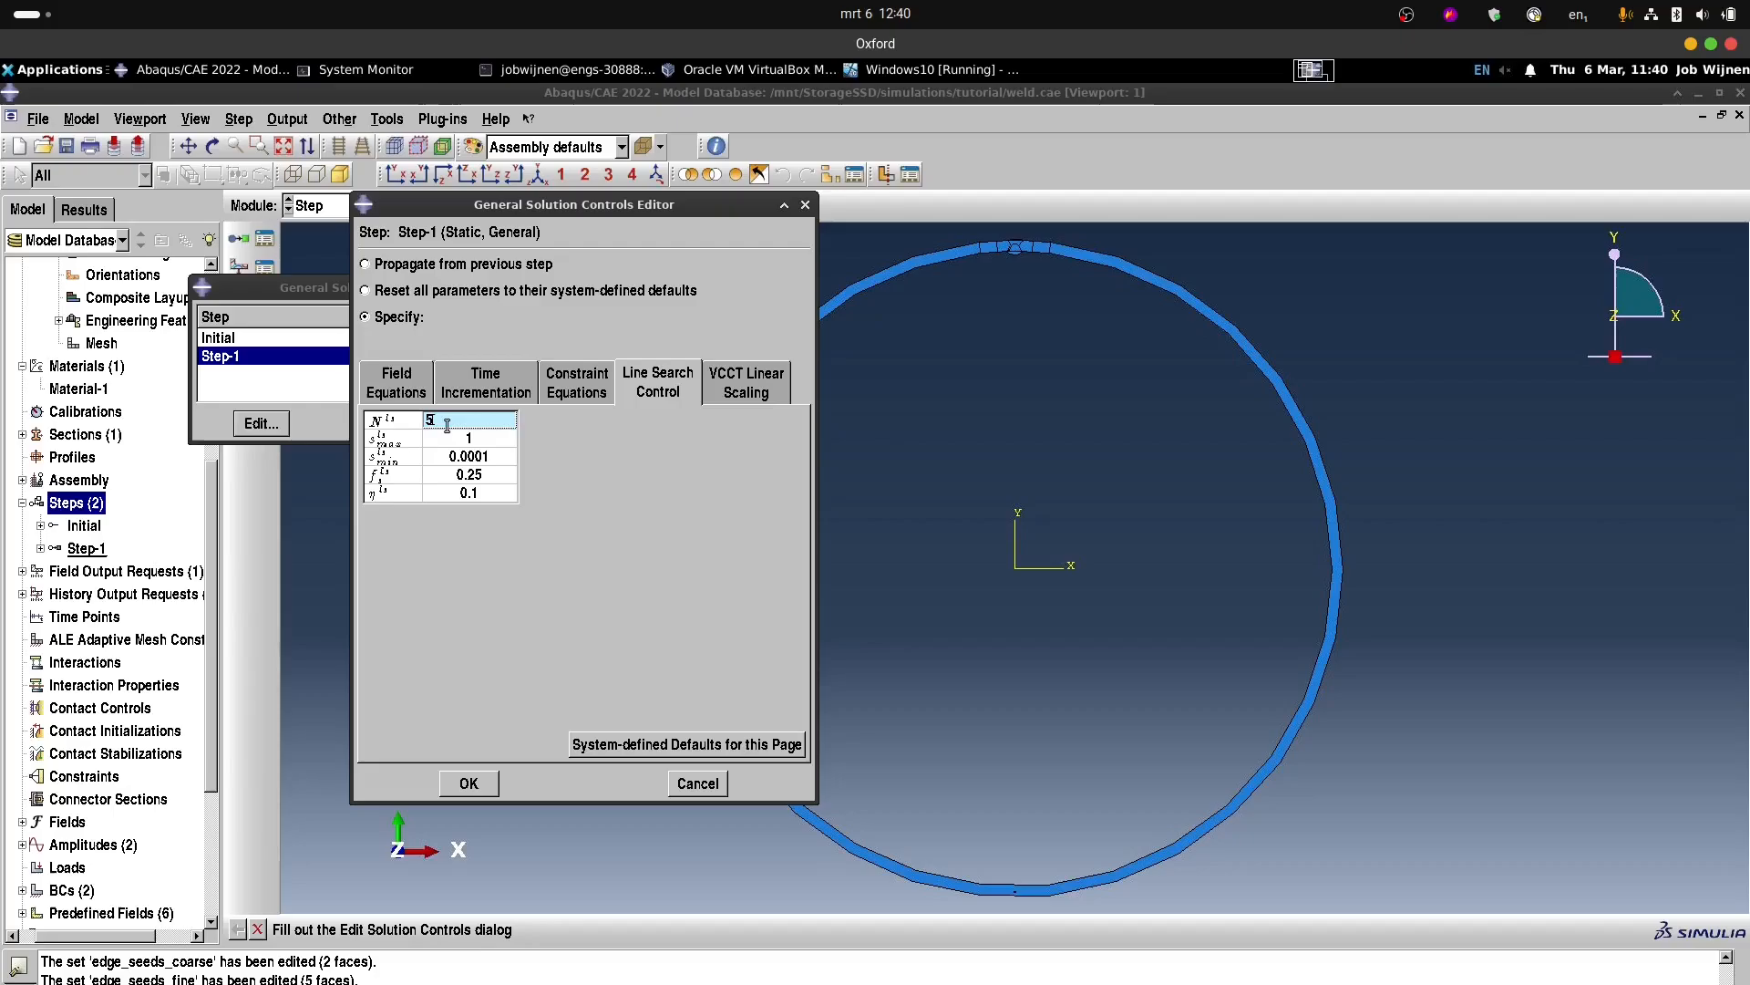
pyautogui.click(409, 423)
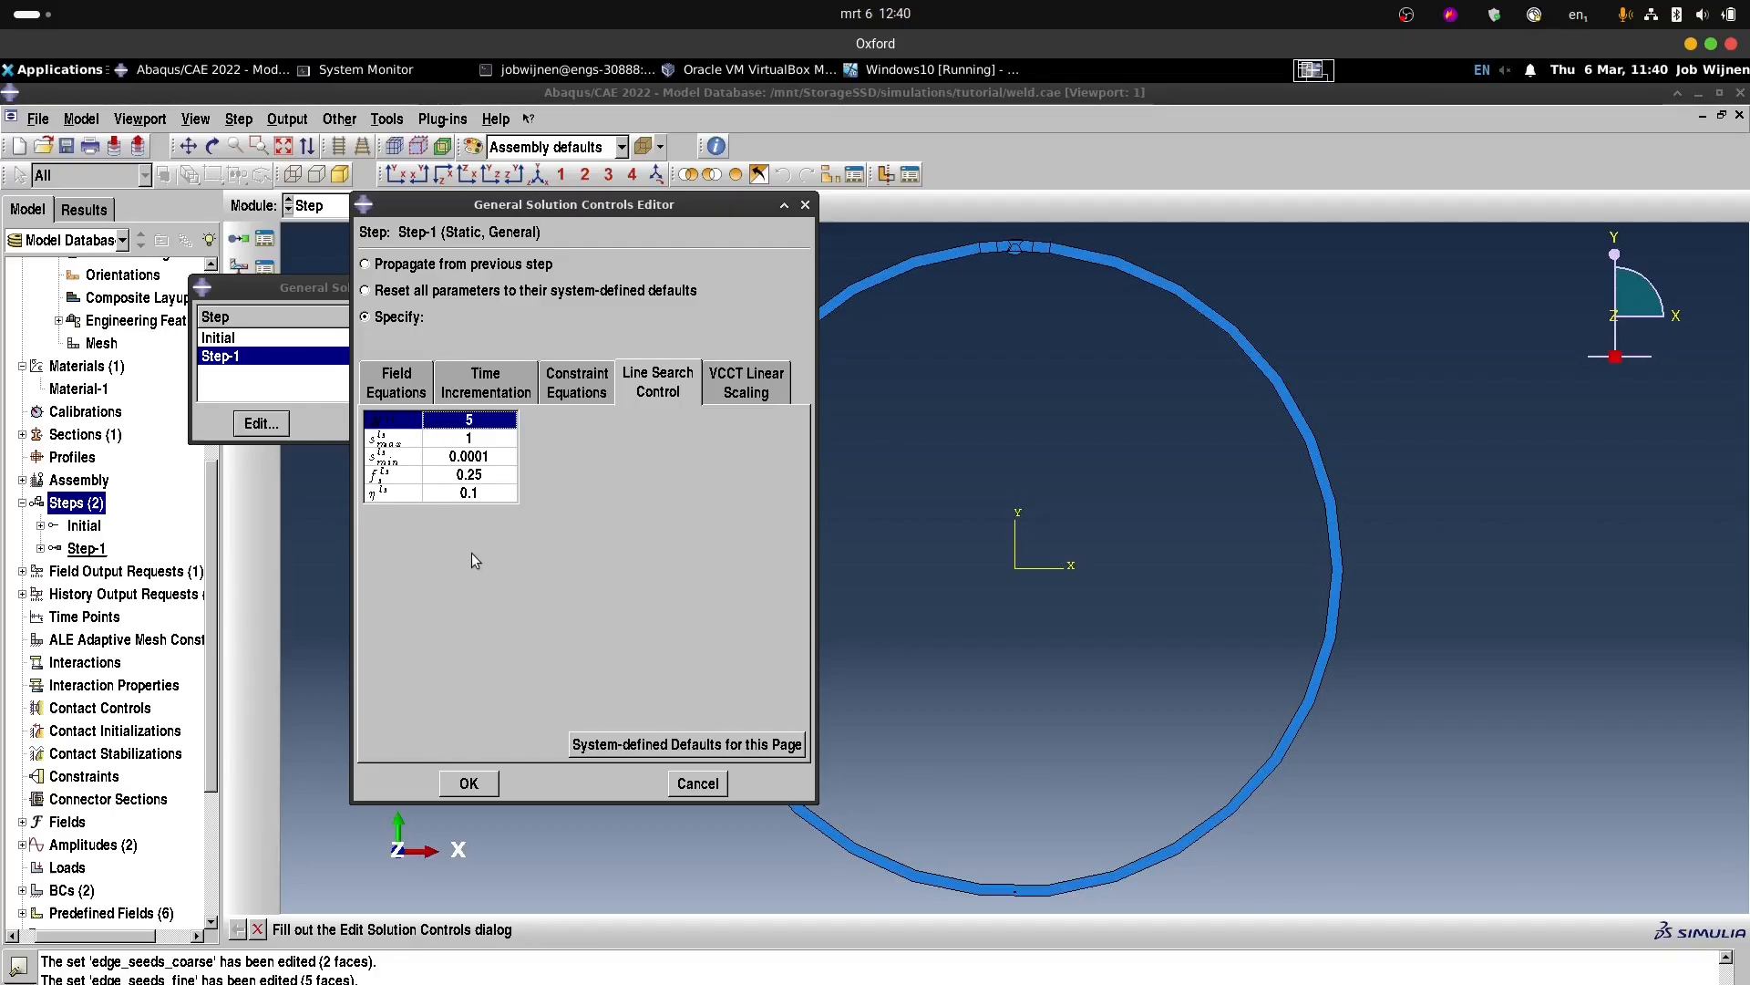
pyautogui.click(471, 421)
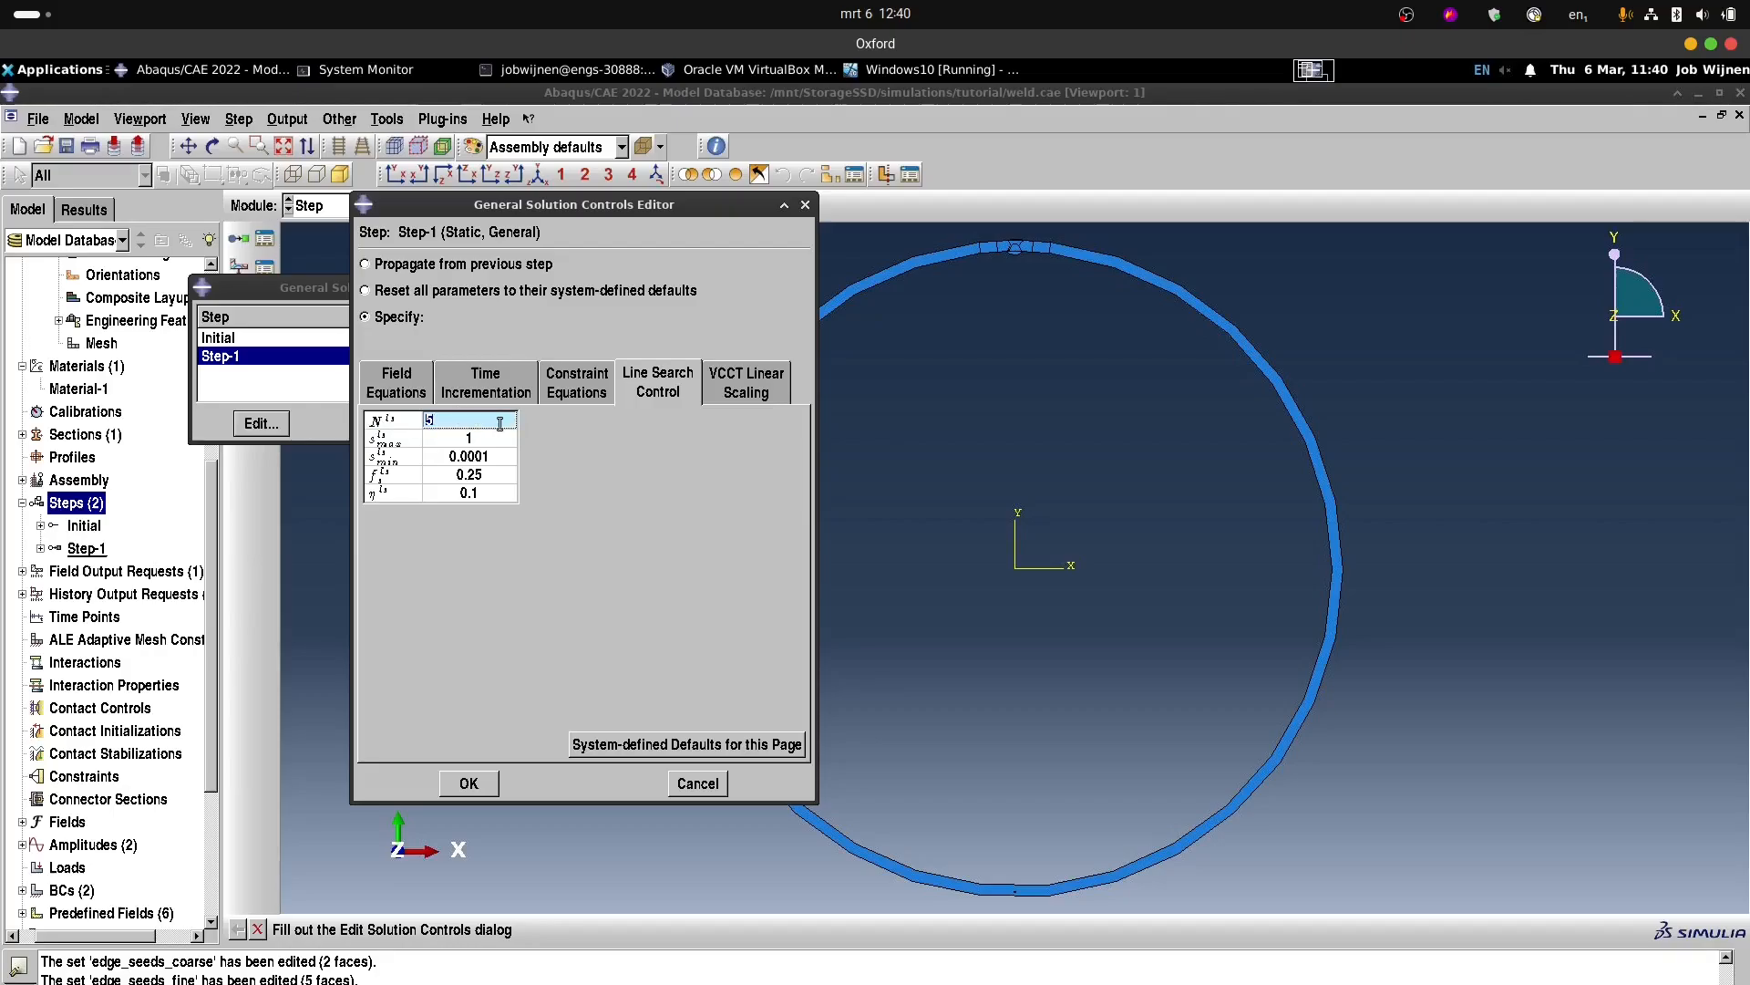
pyautogui.write('20')
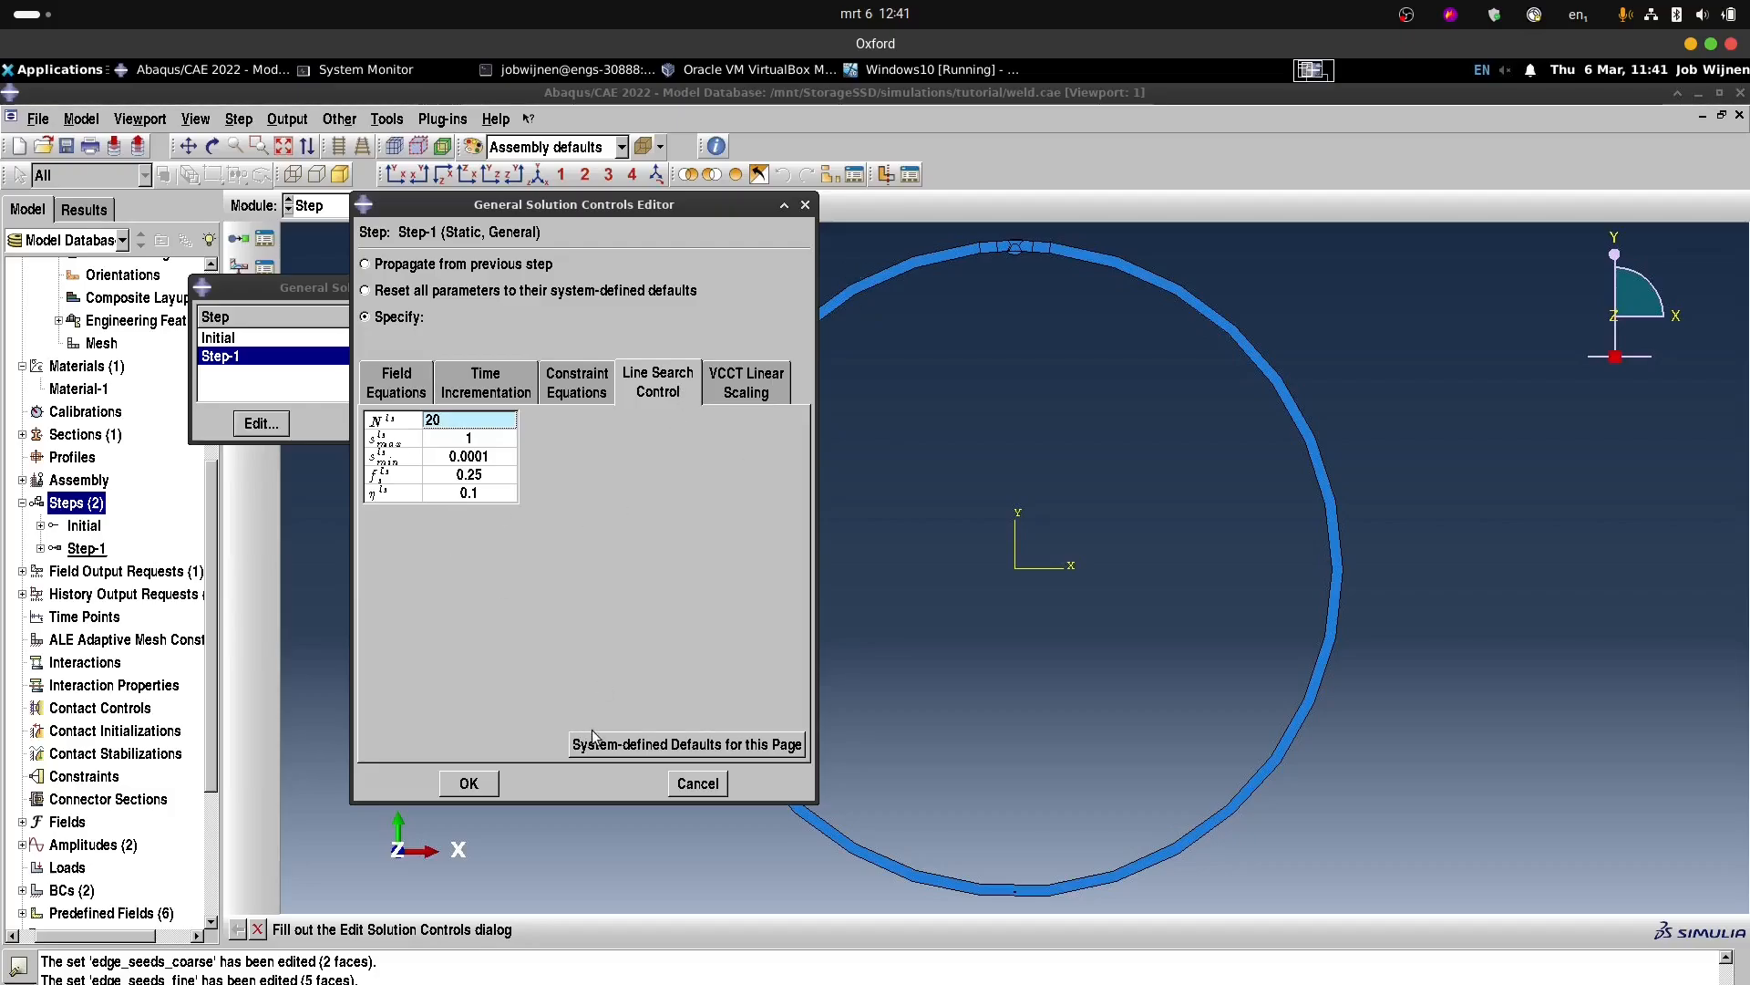
pyautogui.click(495, 445)
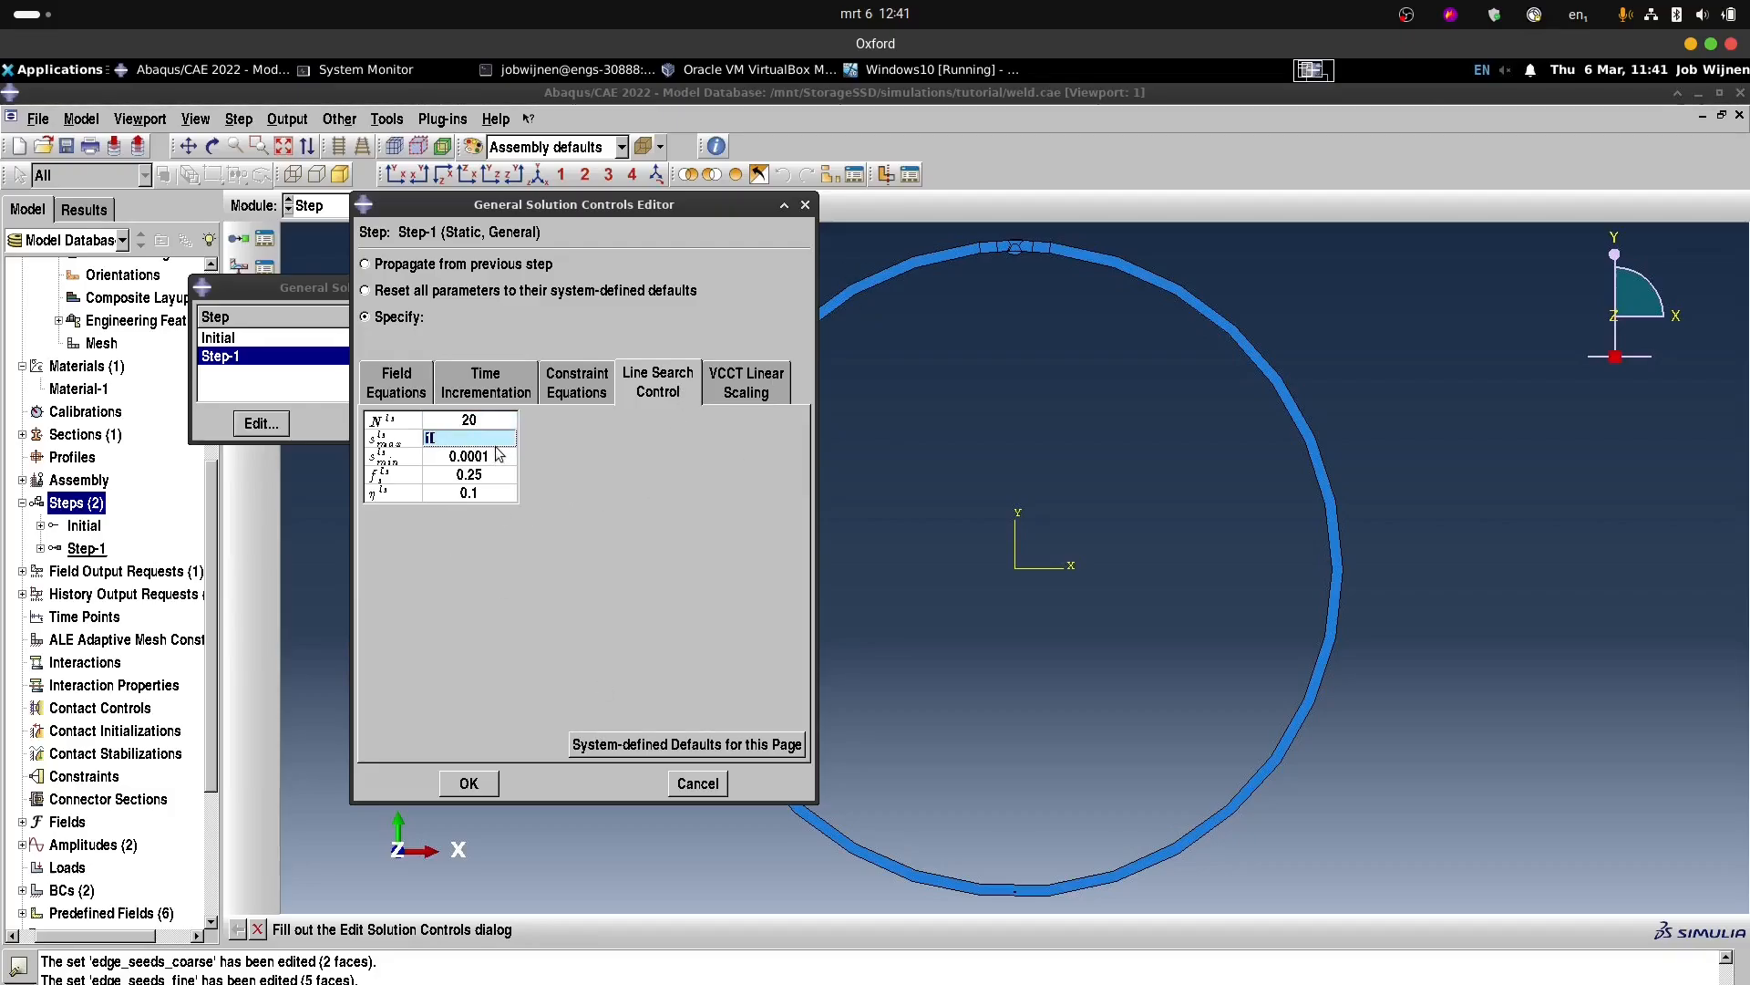
pyautogui.click(489, 781)
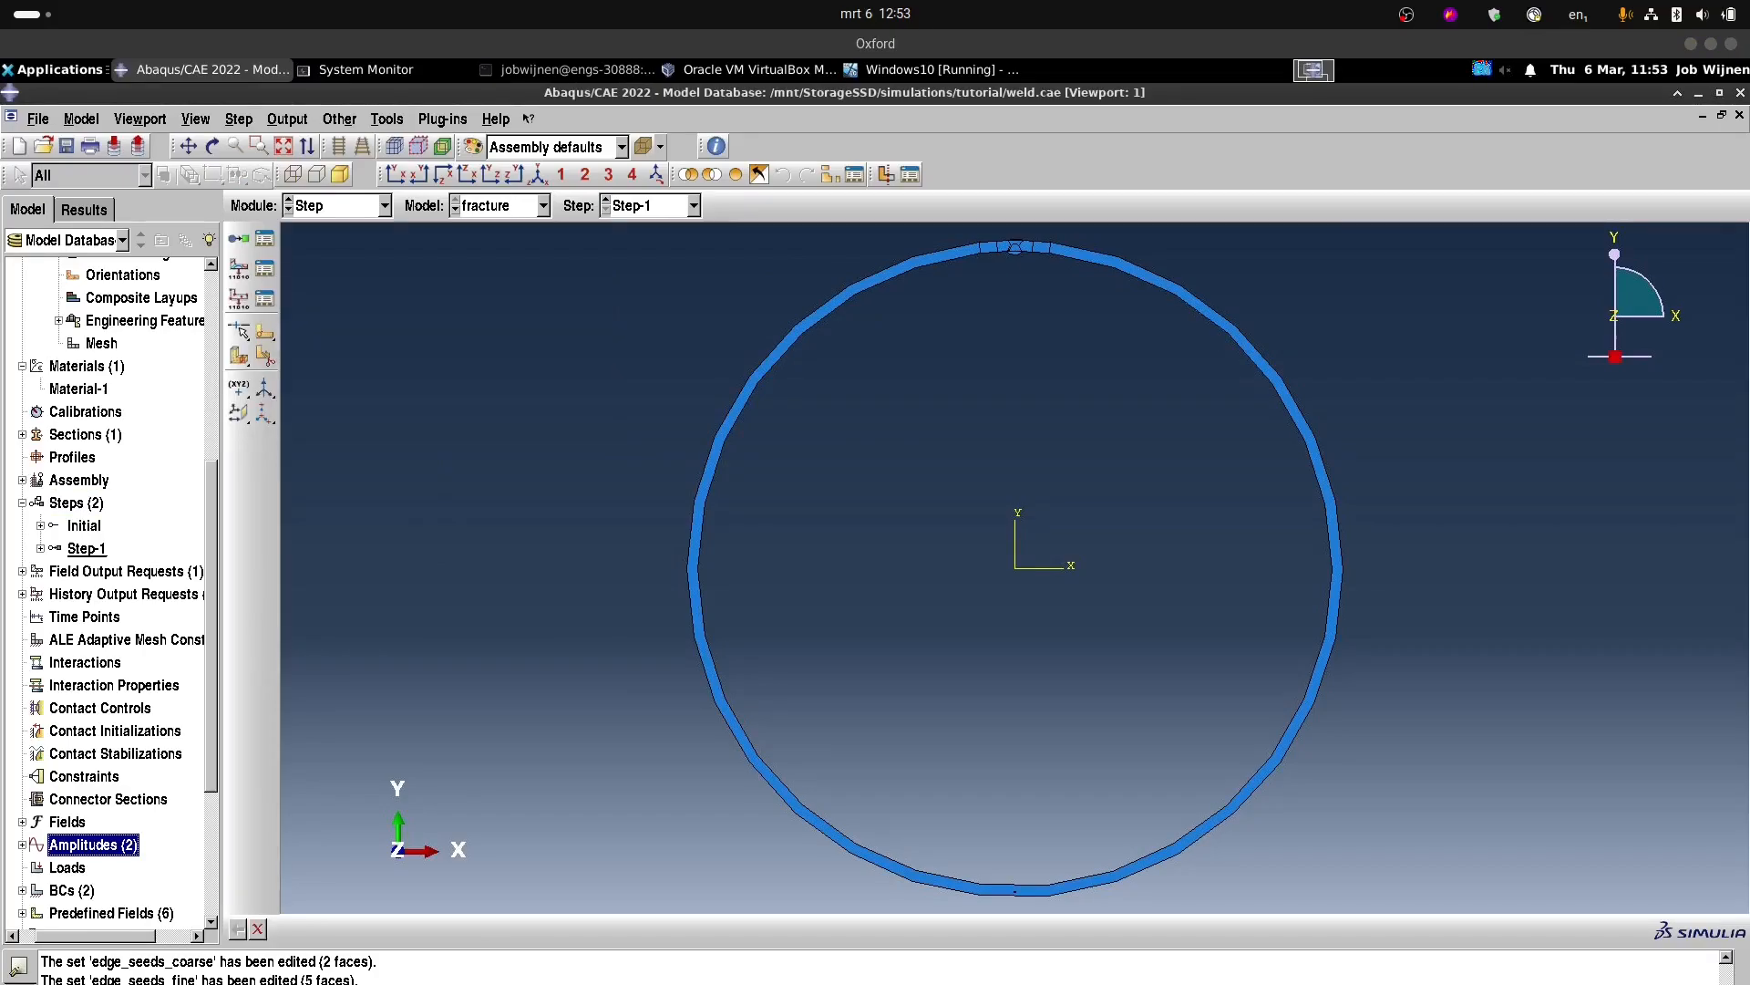
# Review the boundary conditions section of Documentation.pdf and the radial displacement and cL H tables in fracture_amplitude_150MPa.txt.
pyautogui.moveTo(1749, 100); pyautogui.dragTo(1213, 226)
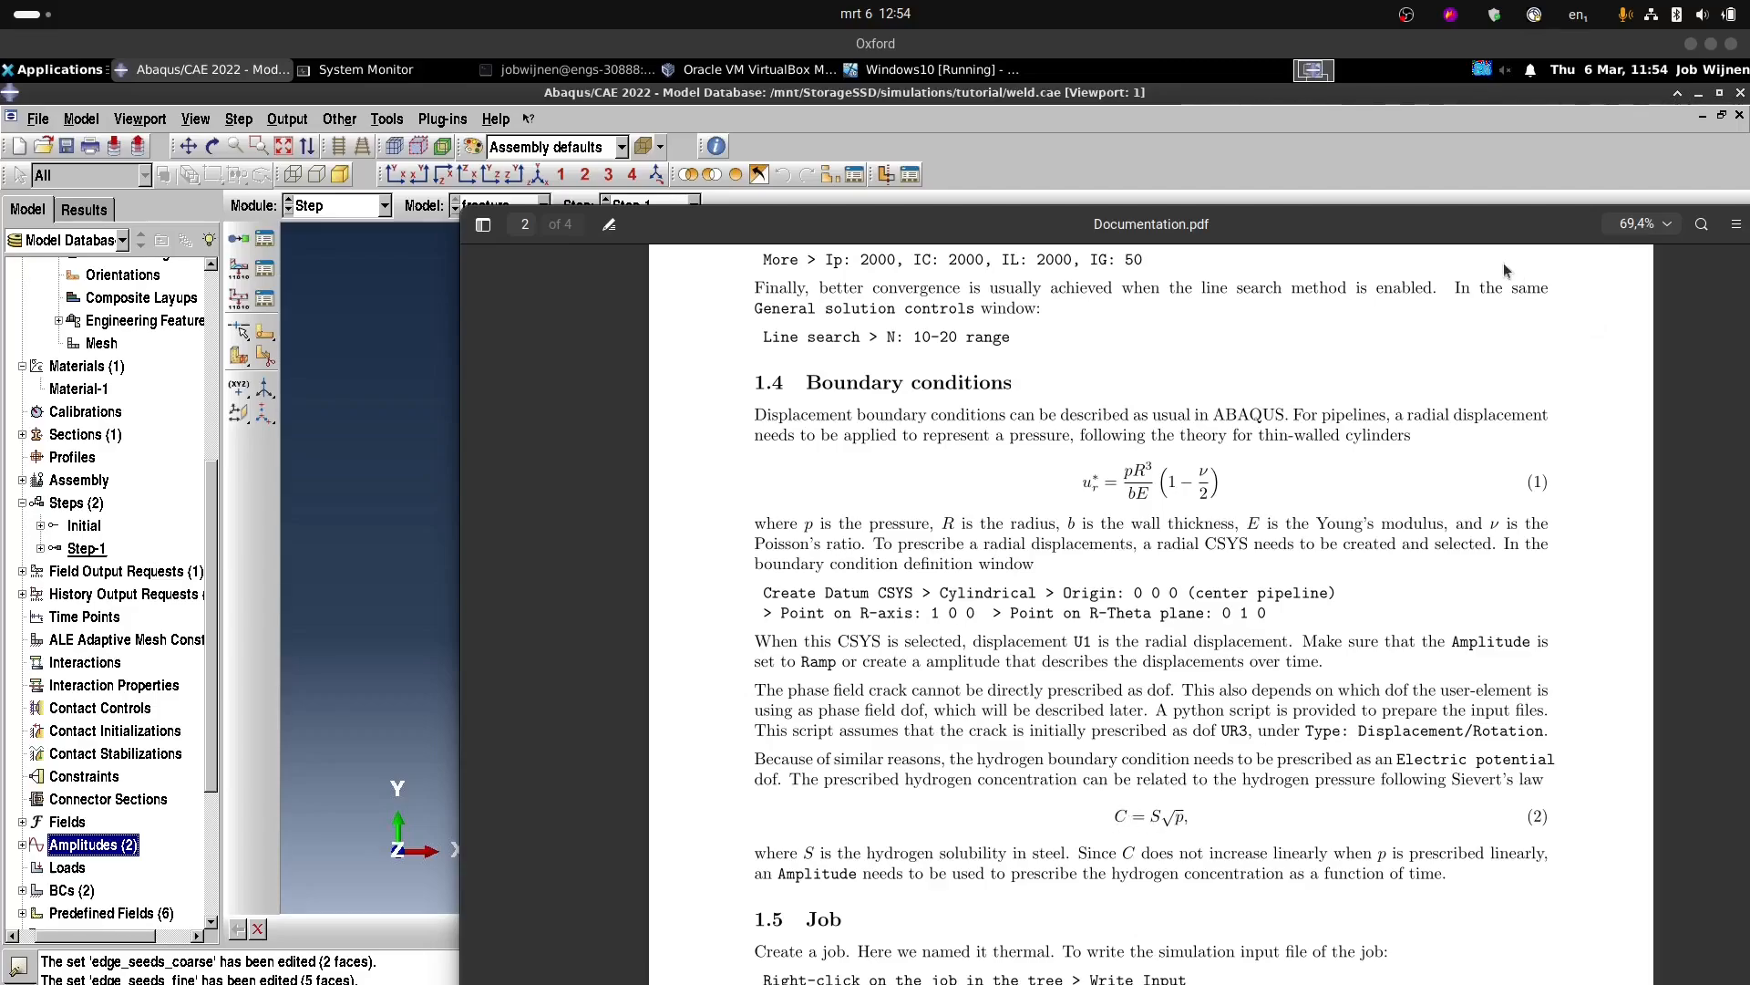
pyautogui.moveTo(1393, 221); pyautogui.dragTo(1343, 201)
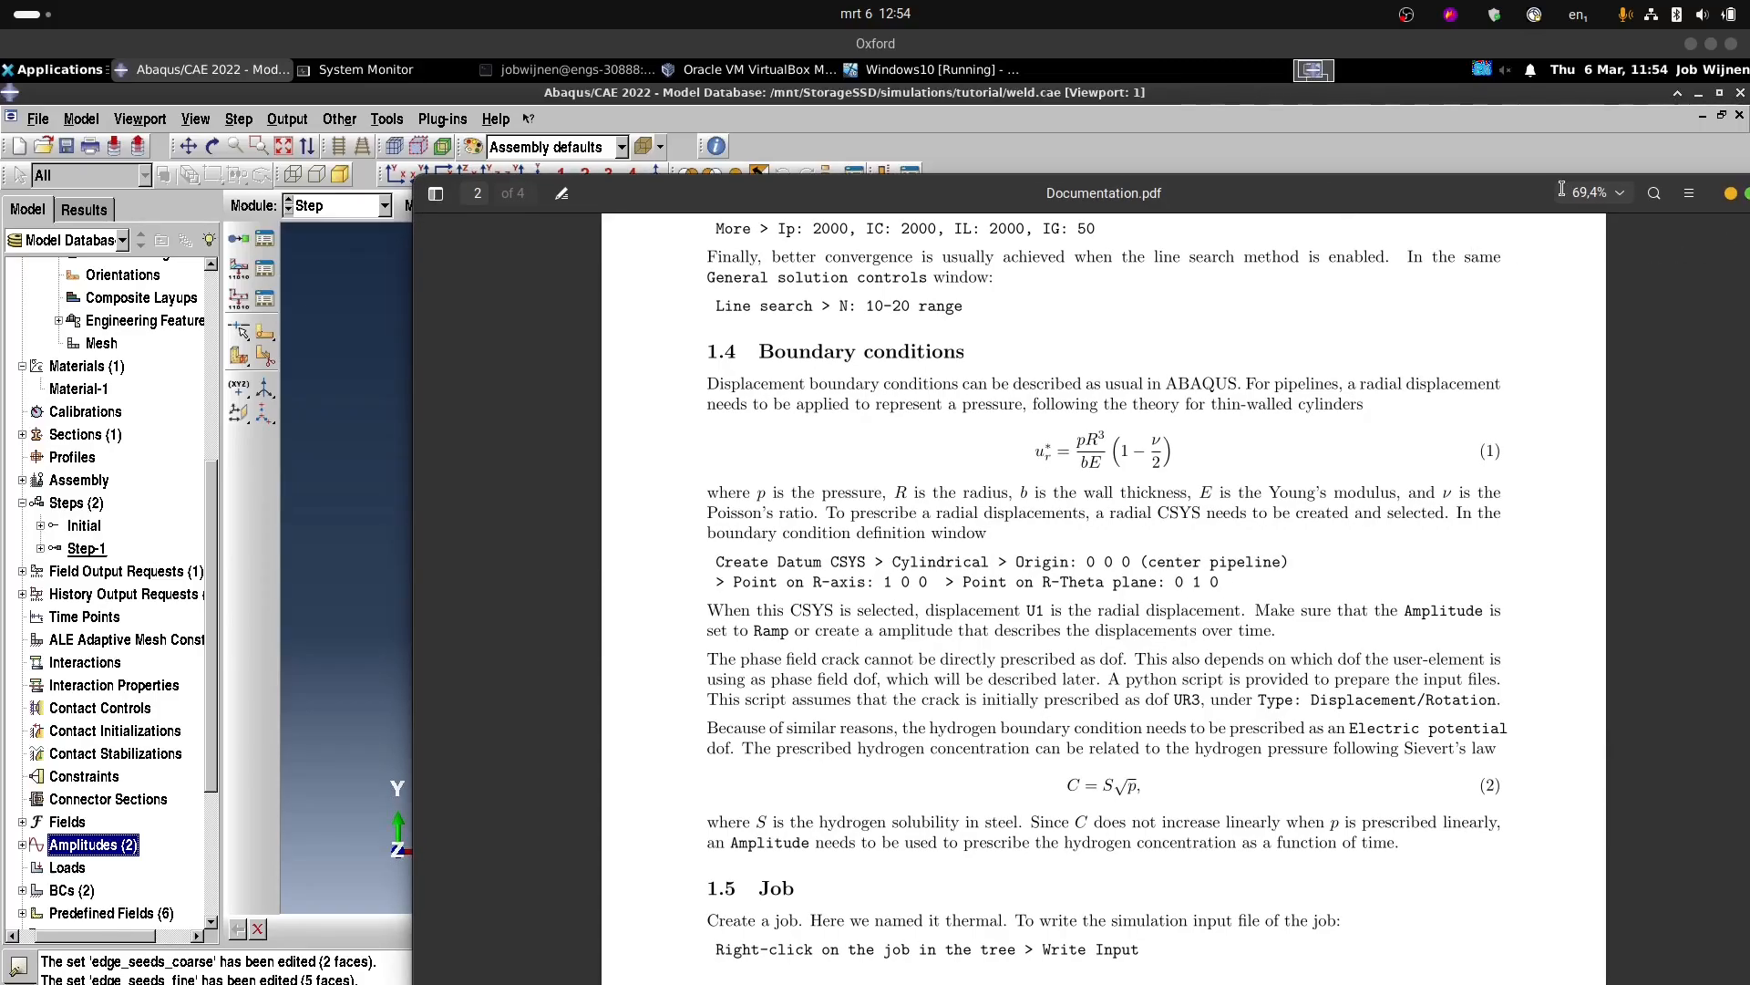
pyautogui.moveTo(1477, 189); pyautogui.dragTo(1551, 226)
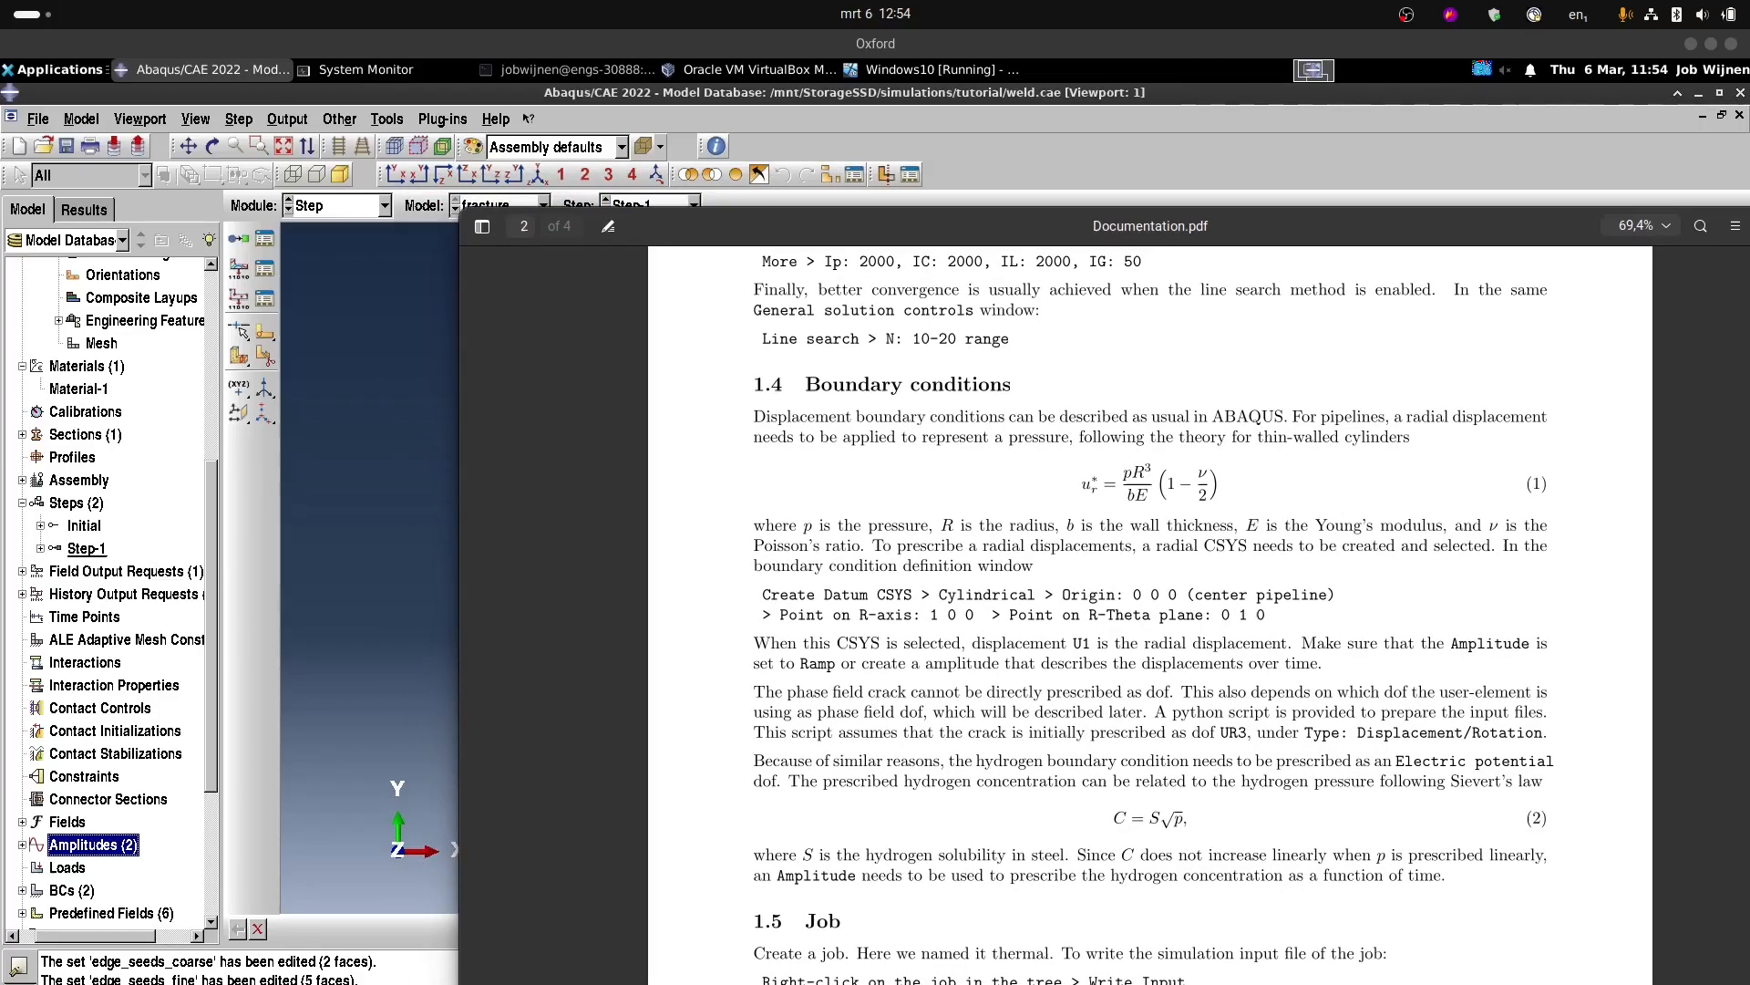
pyautogui.hotkey('alt', 'Tab')
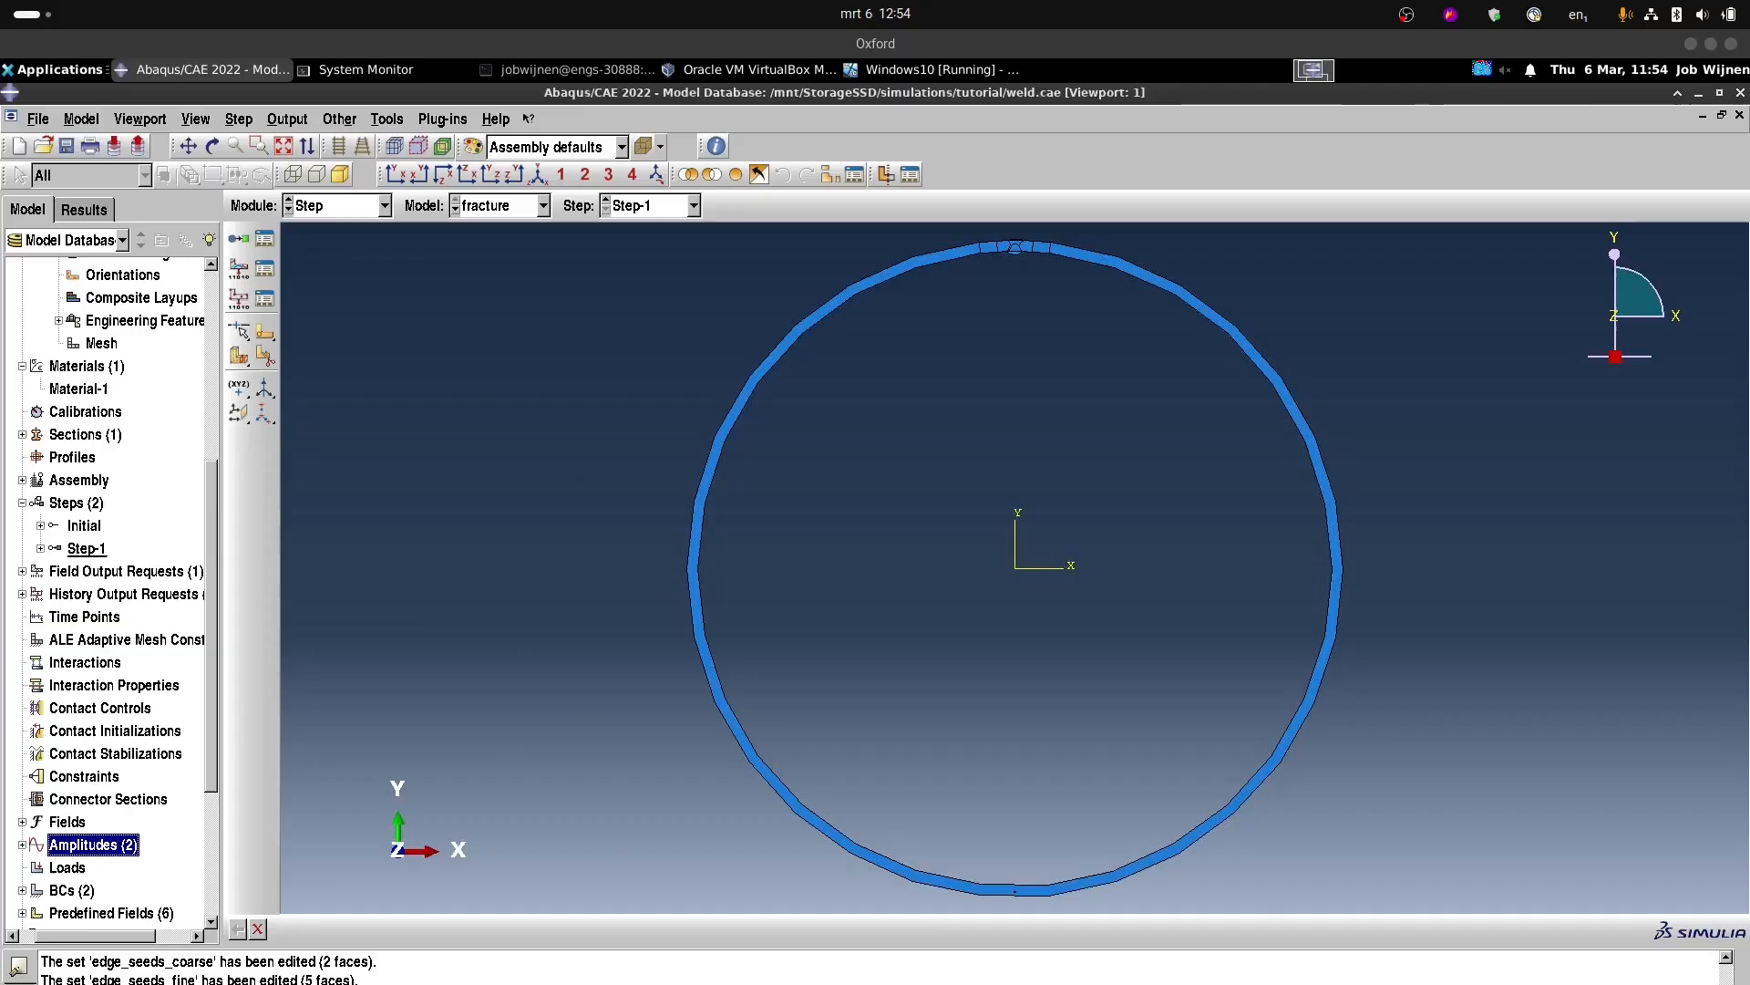
pyautogui.hotkey('alt', 'Tab')
pyautogui.scroll(4, 899, 510)
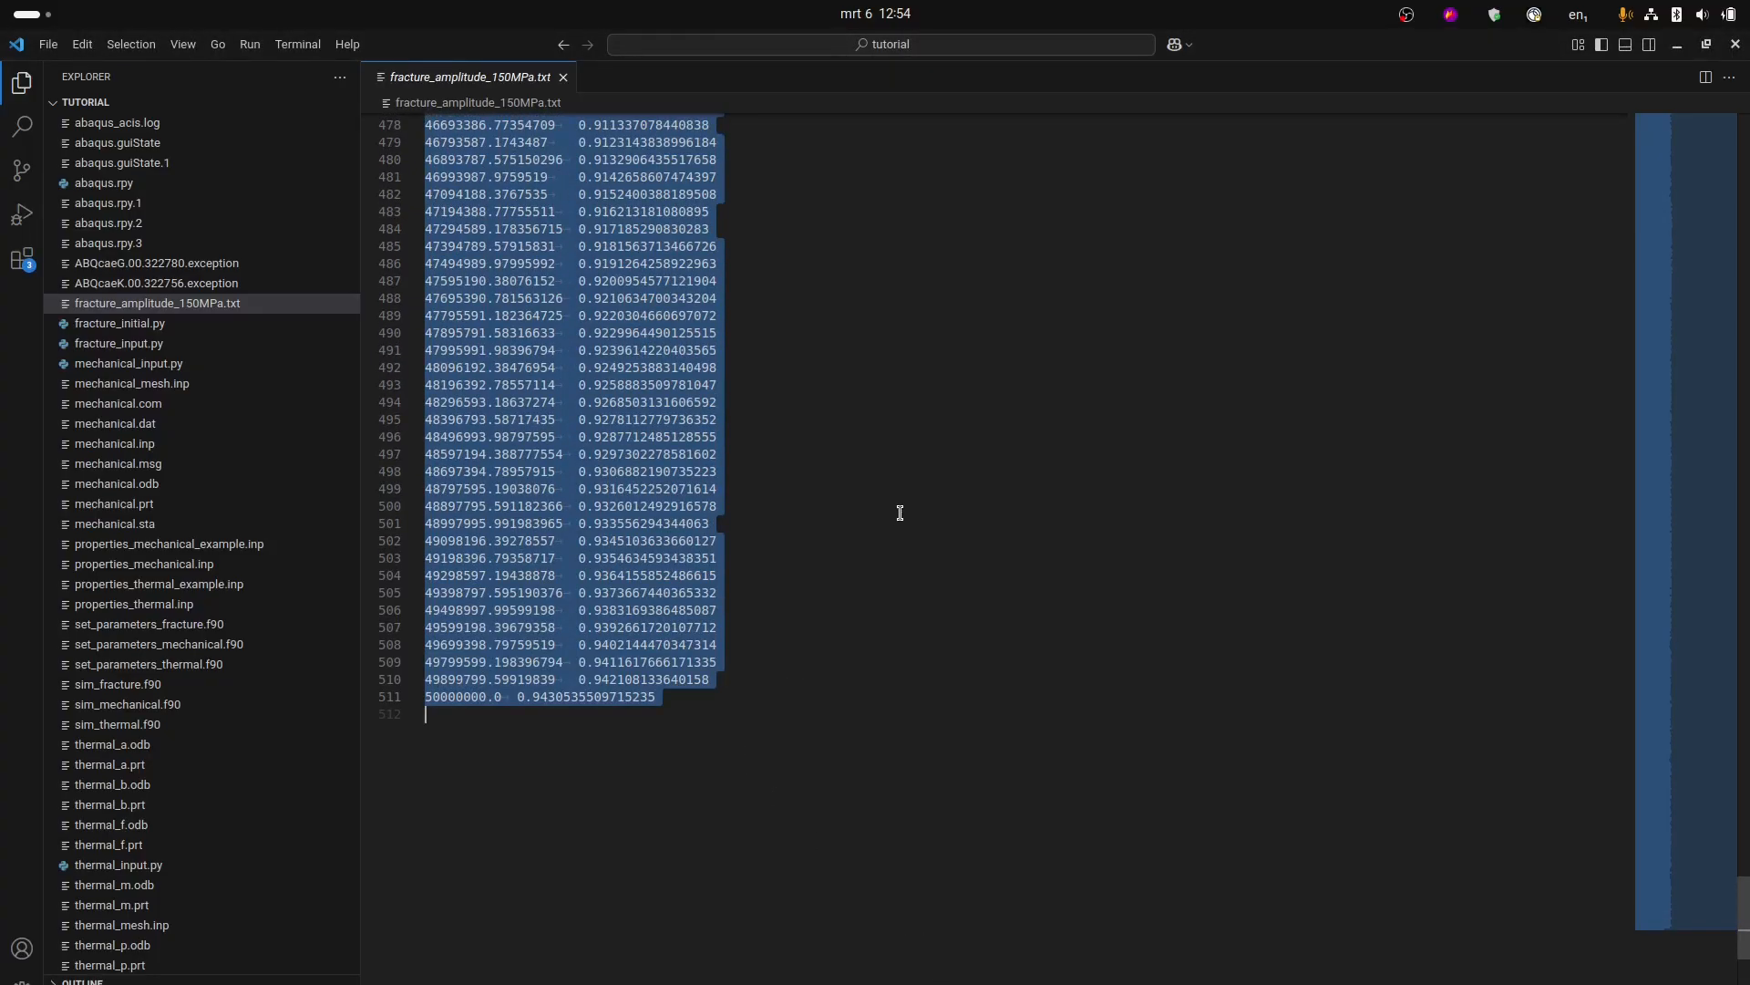
pyautogui.click(899, 508)
pyautogui.hotkey('ctrl', 'Home')
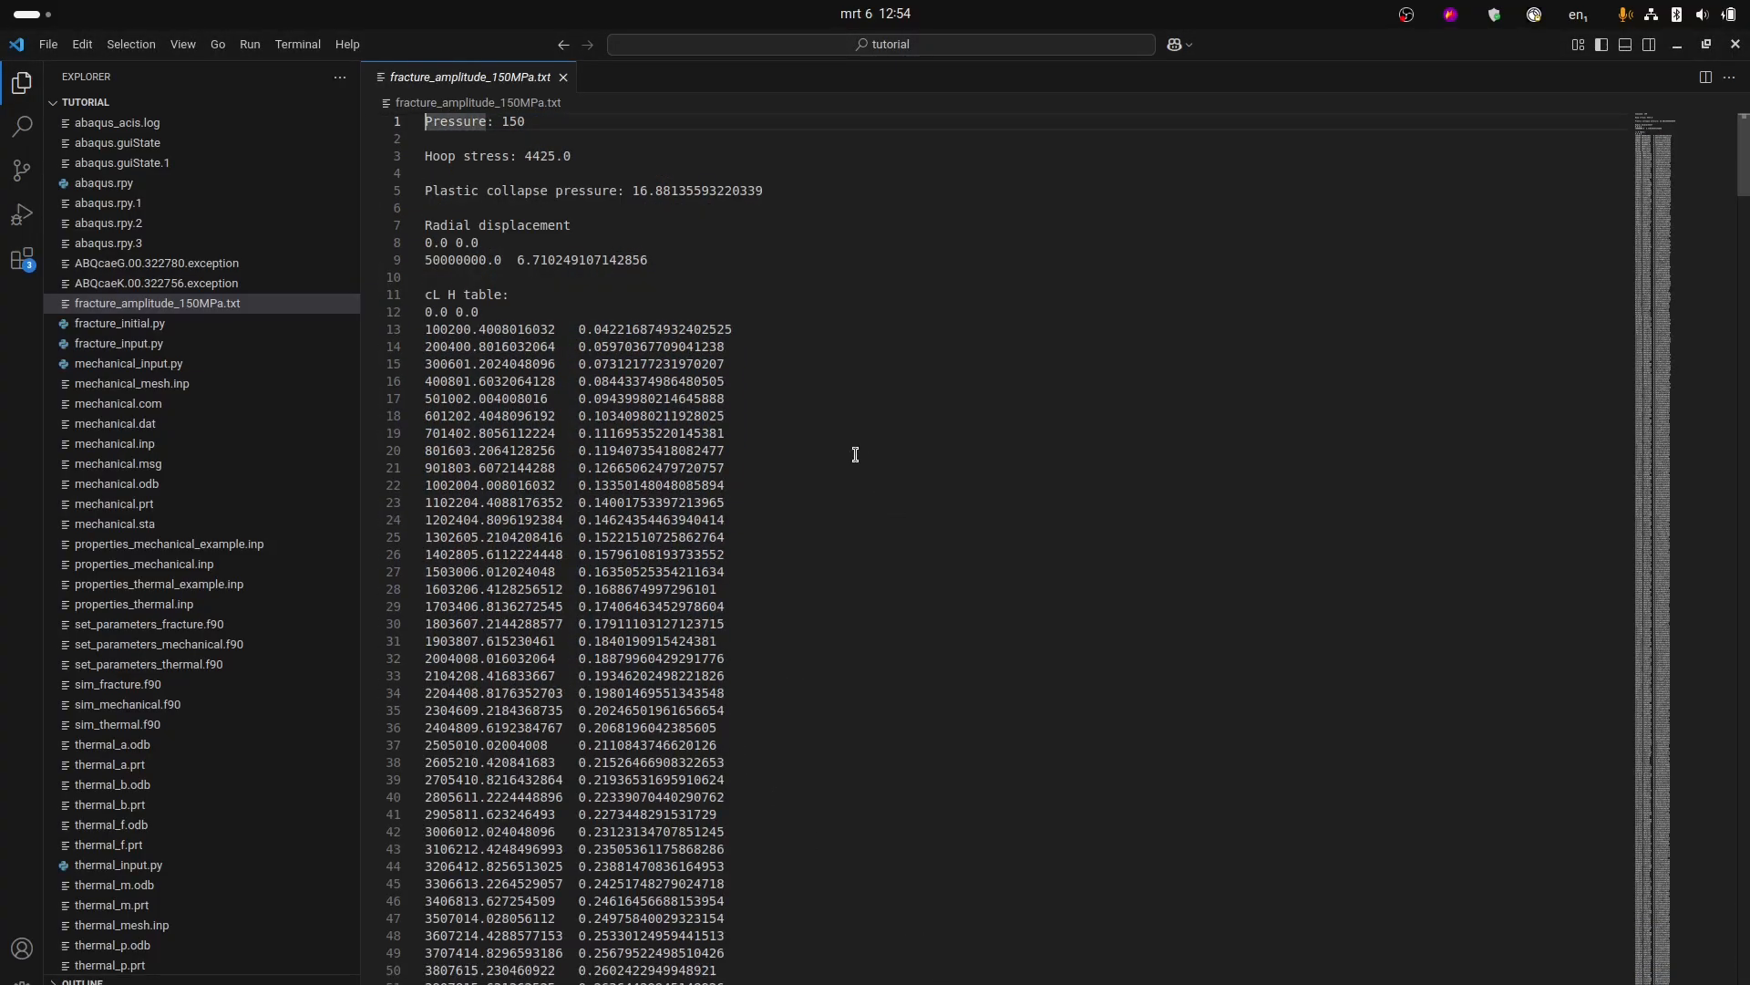
pyautogui.click(898, 277)
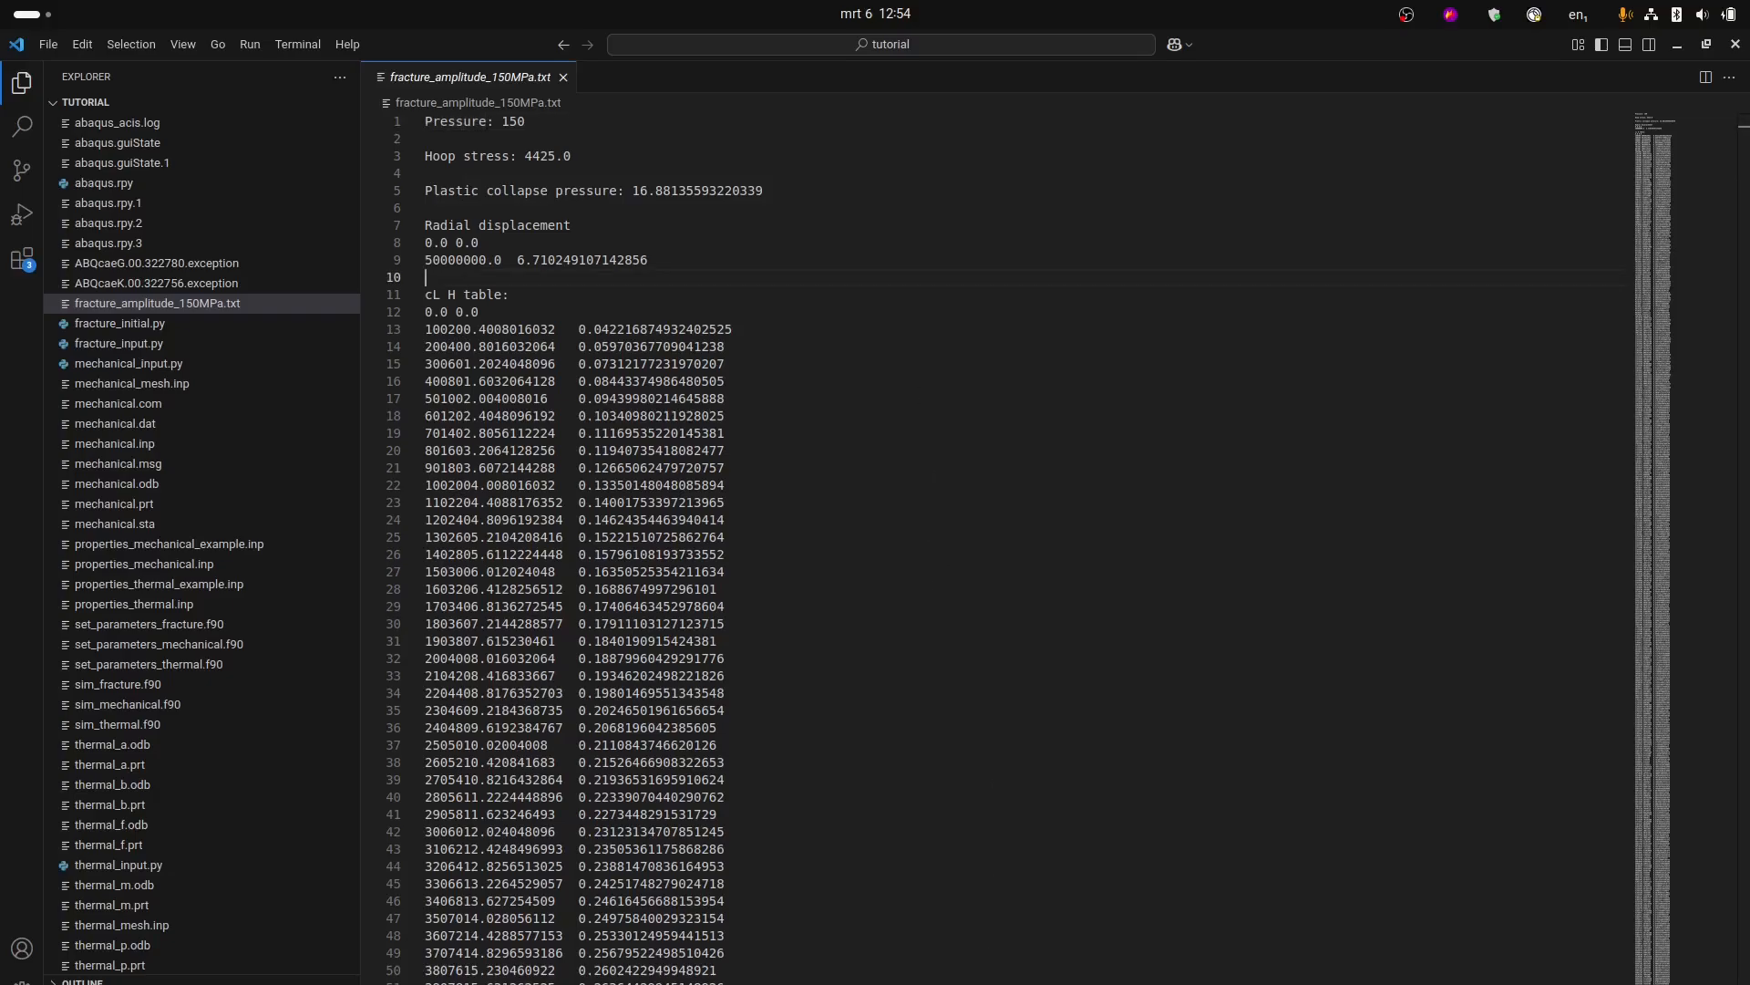
pyautogui.hotkey('alt', 'Tab')
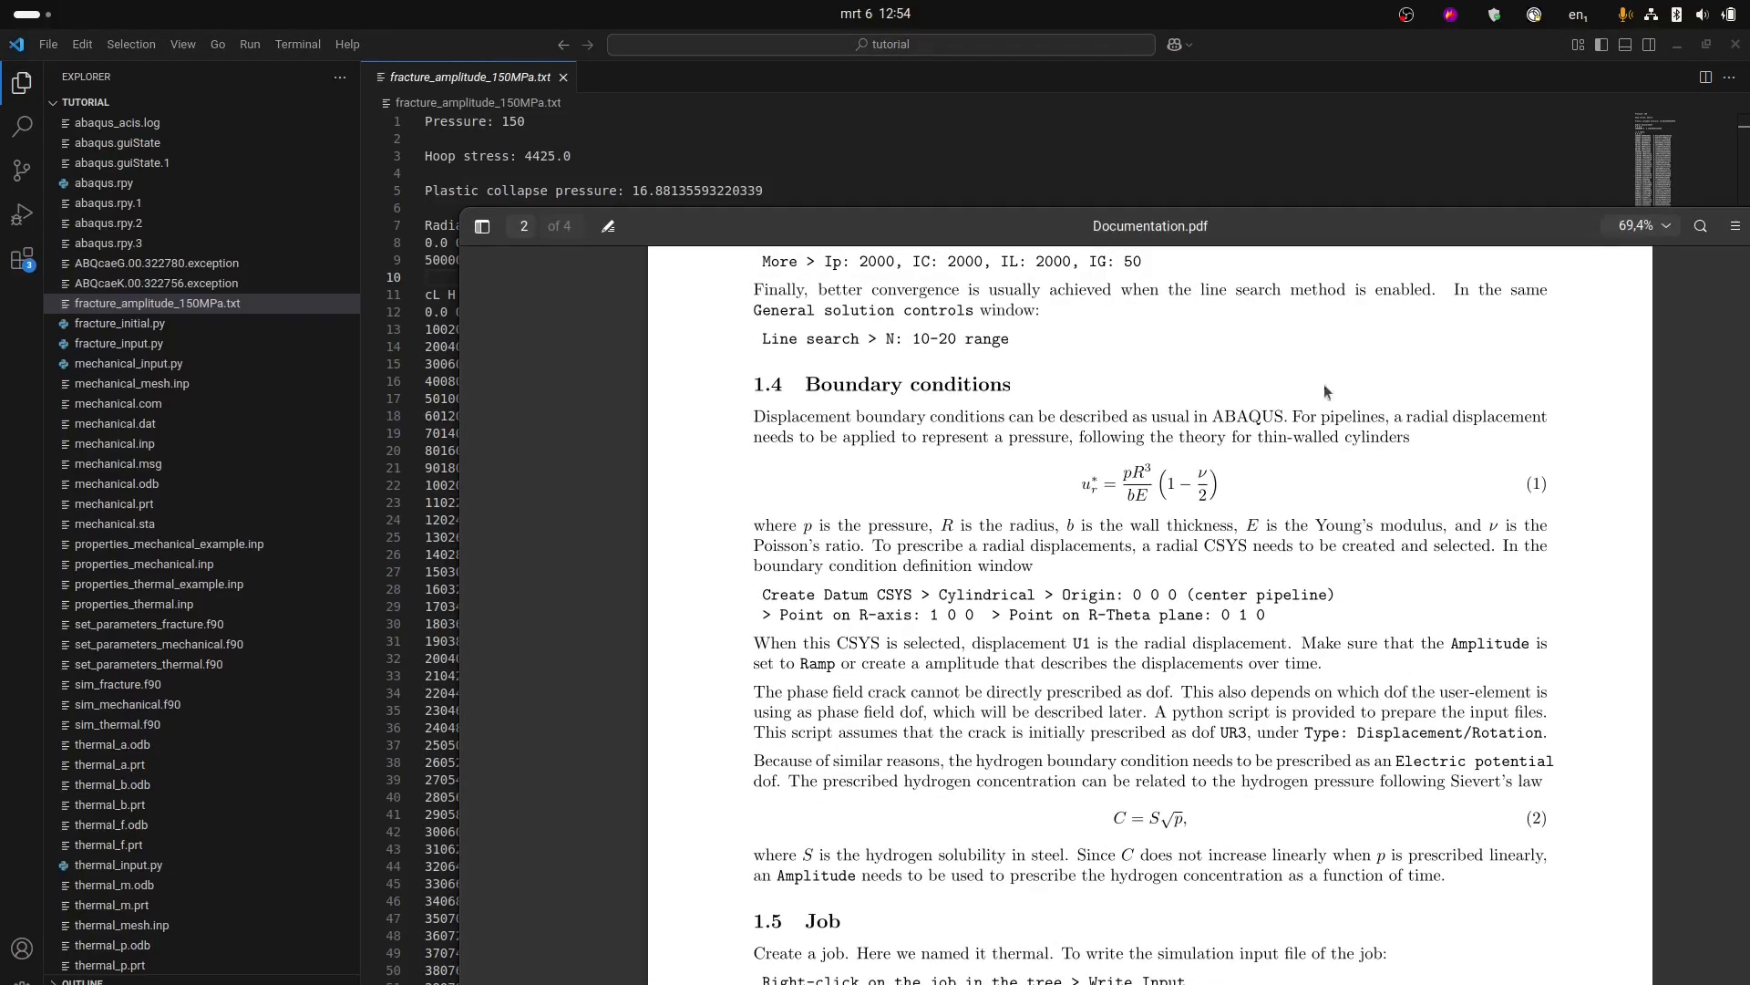
pyautogui.moveTo(1238, 239); pyautogui.dragTo(1224, 196)
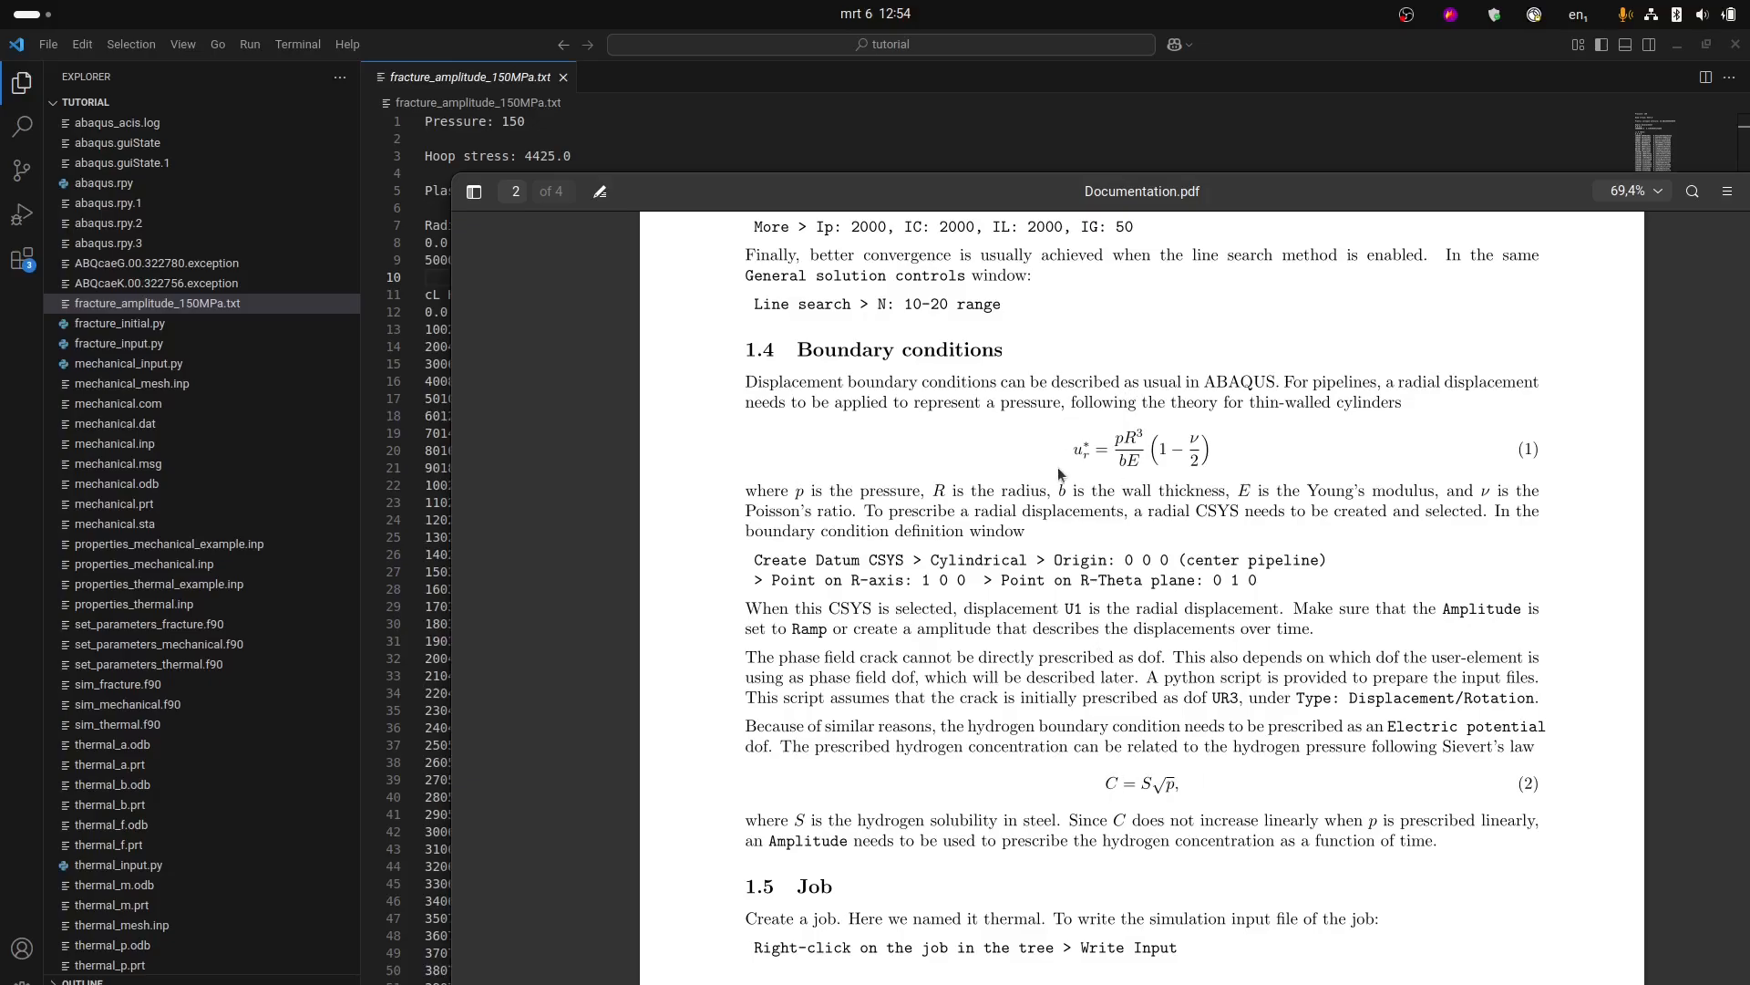
pyautogui.moveTo(1158, 196); pyautogui.dragTo(1749, 305)
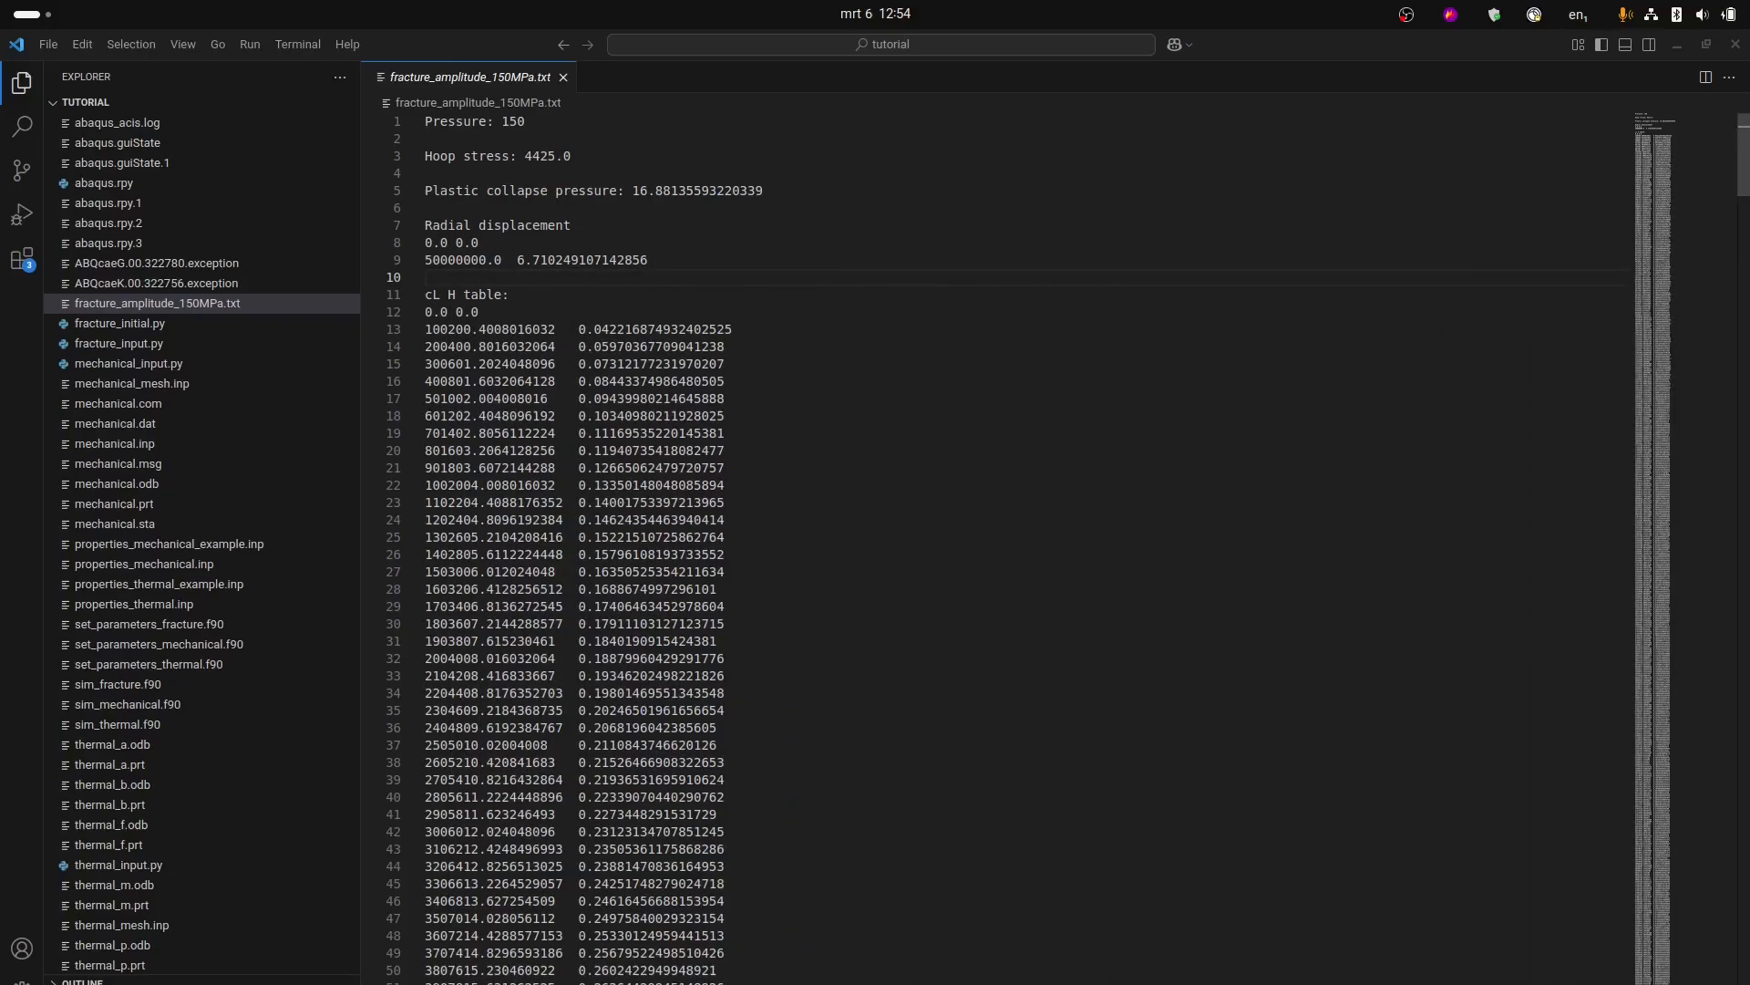
pyautogui.hotkey('alt', 'Tab')
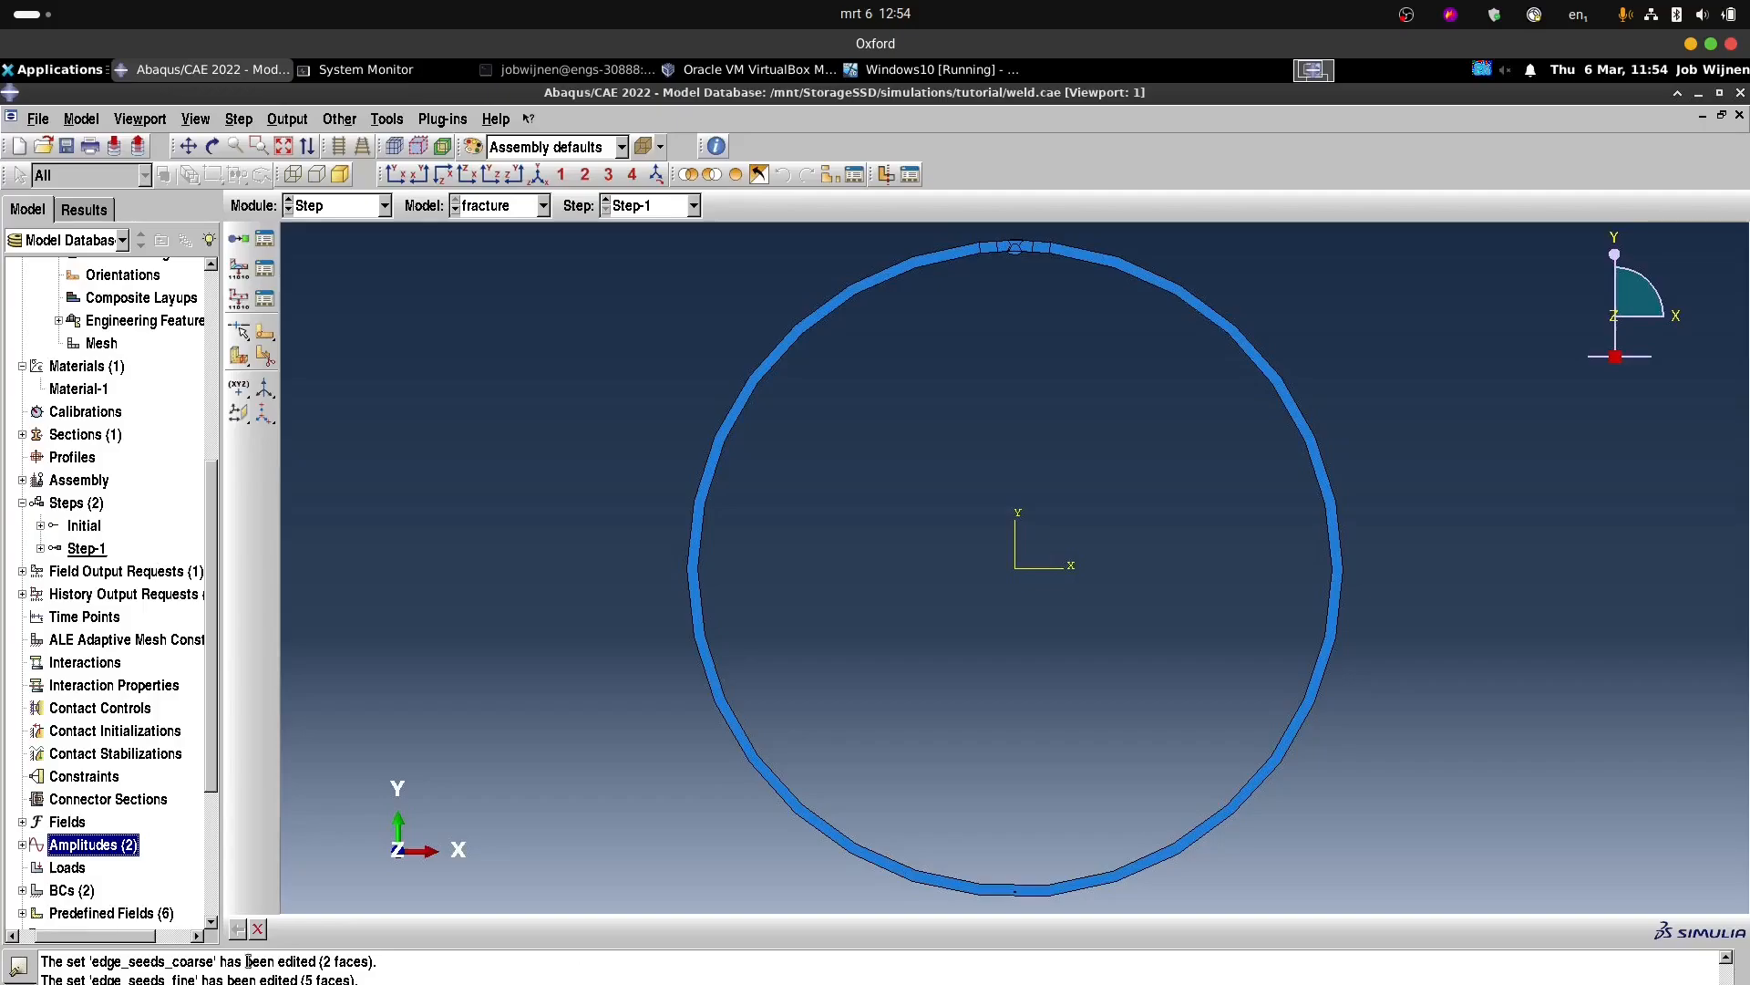
# Create a tabular amplitude named Displacement in the fracture model.
pyautogui.doubleClick(94, 845)
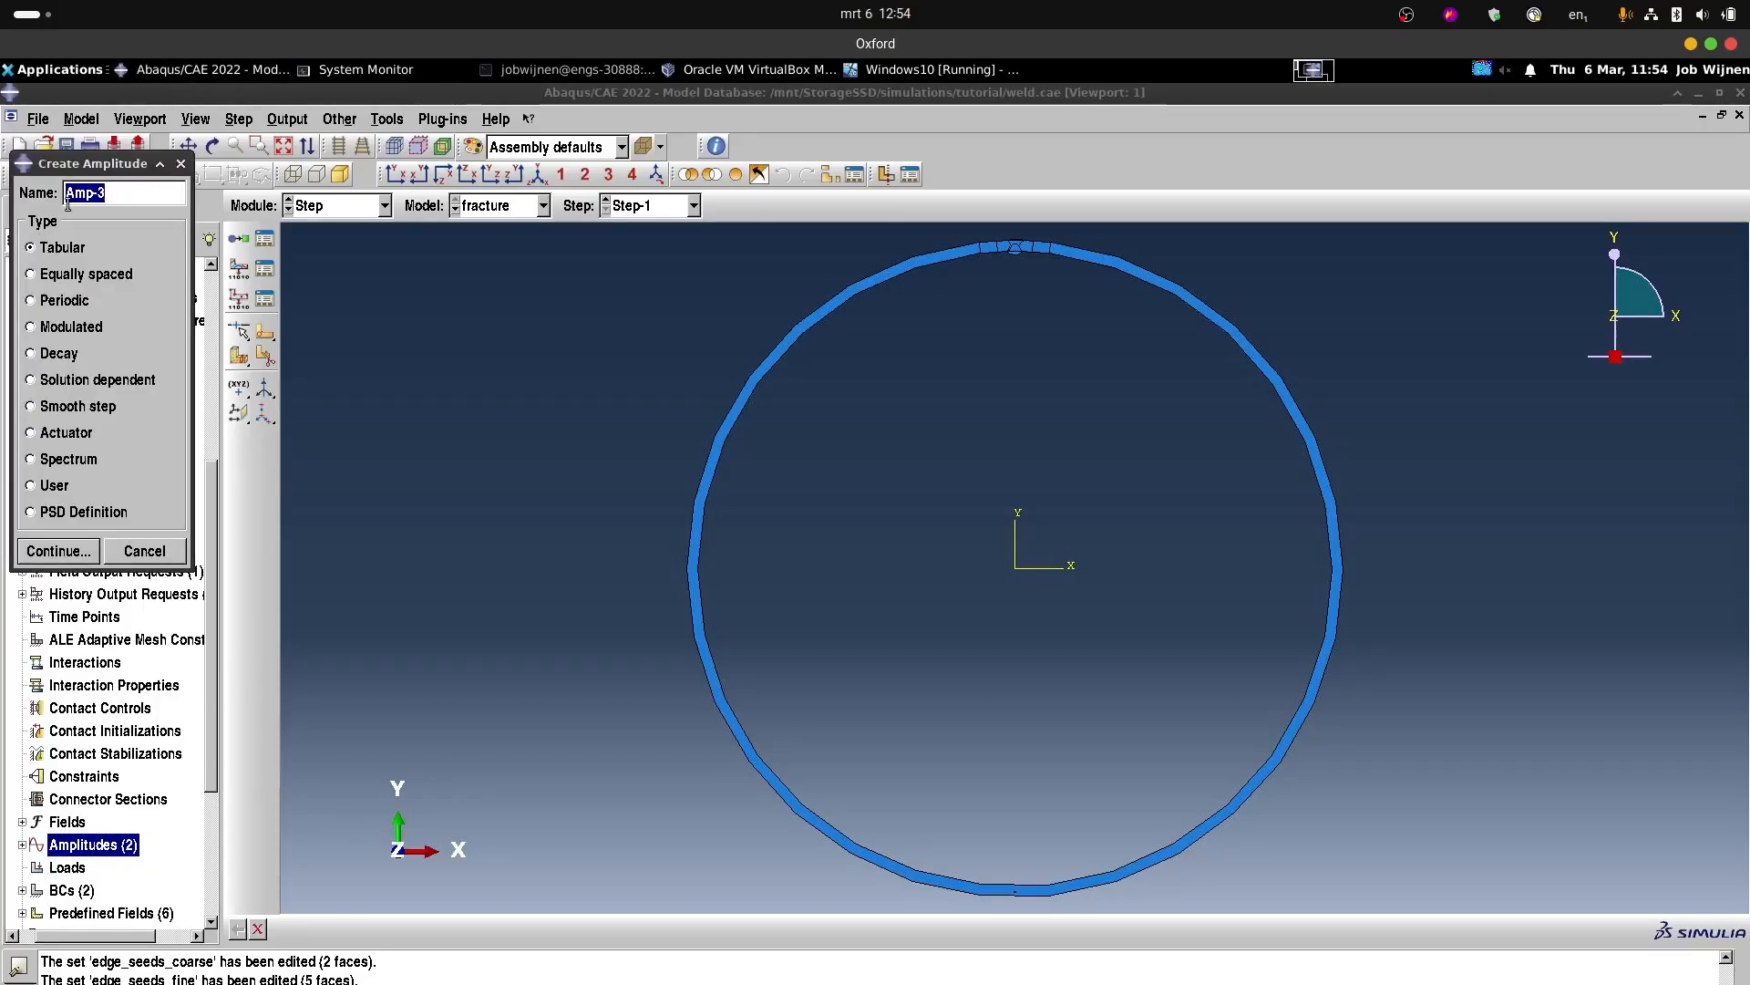
pyautogui.write('Displacement')
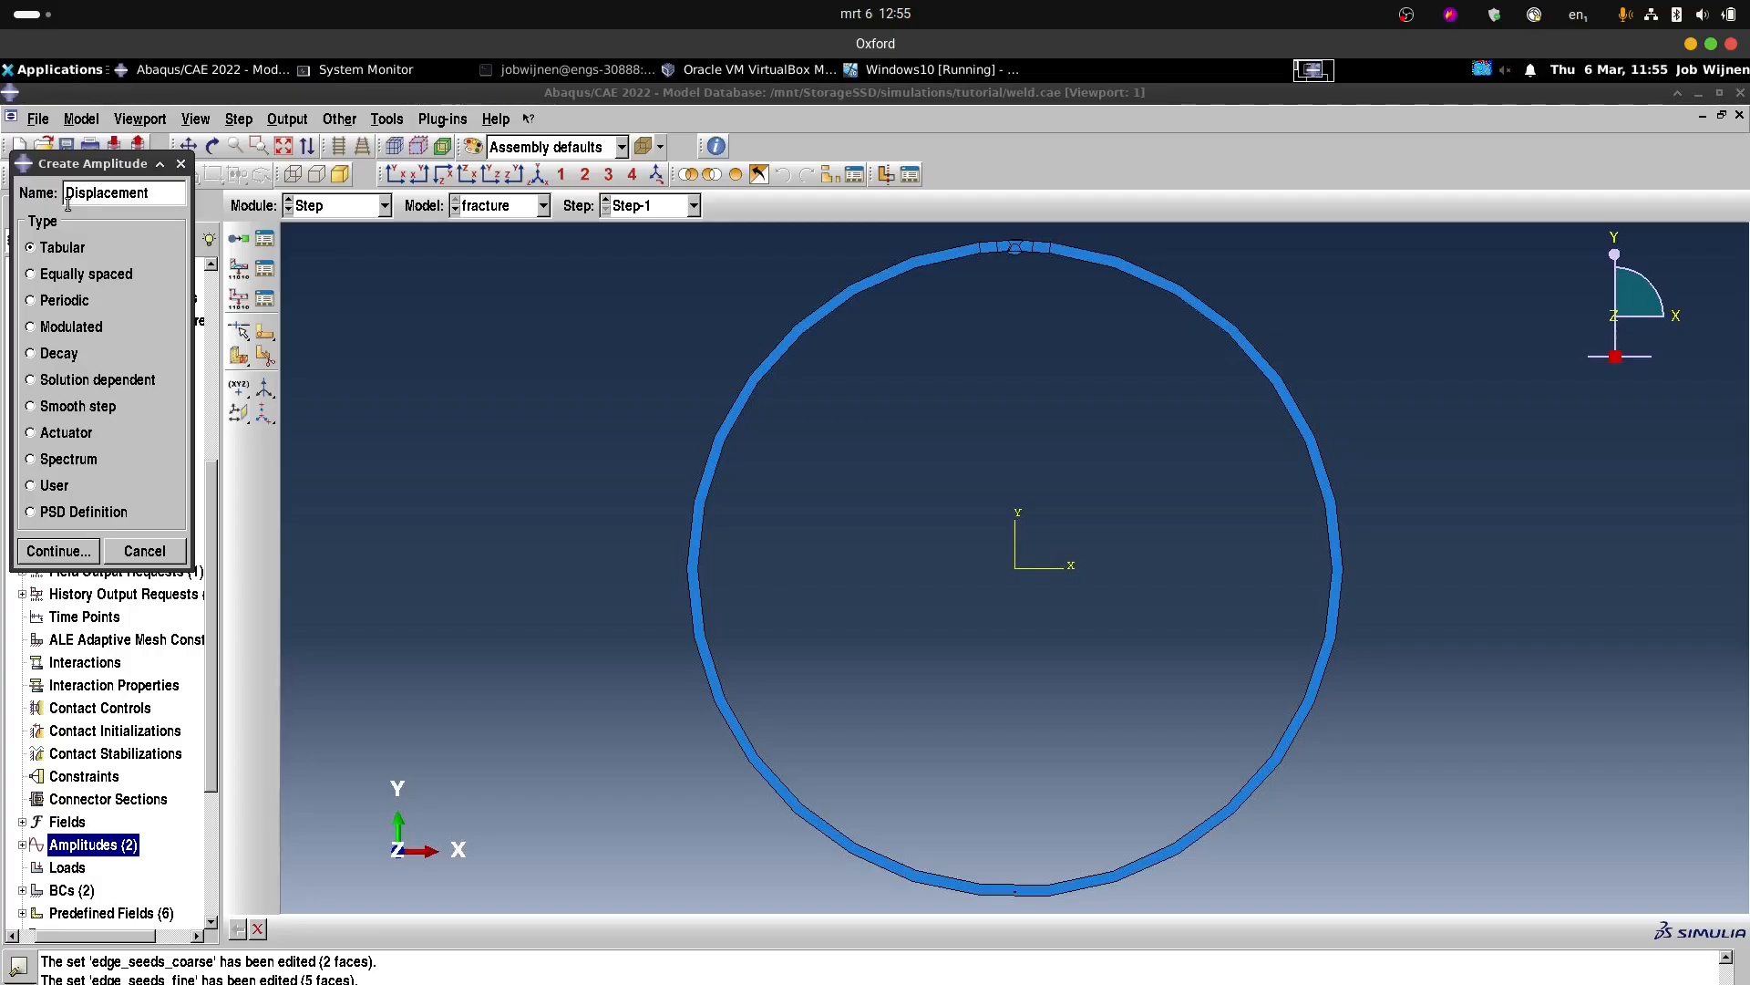
pyautogui.click(79, 552)
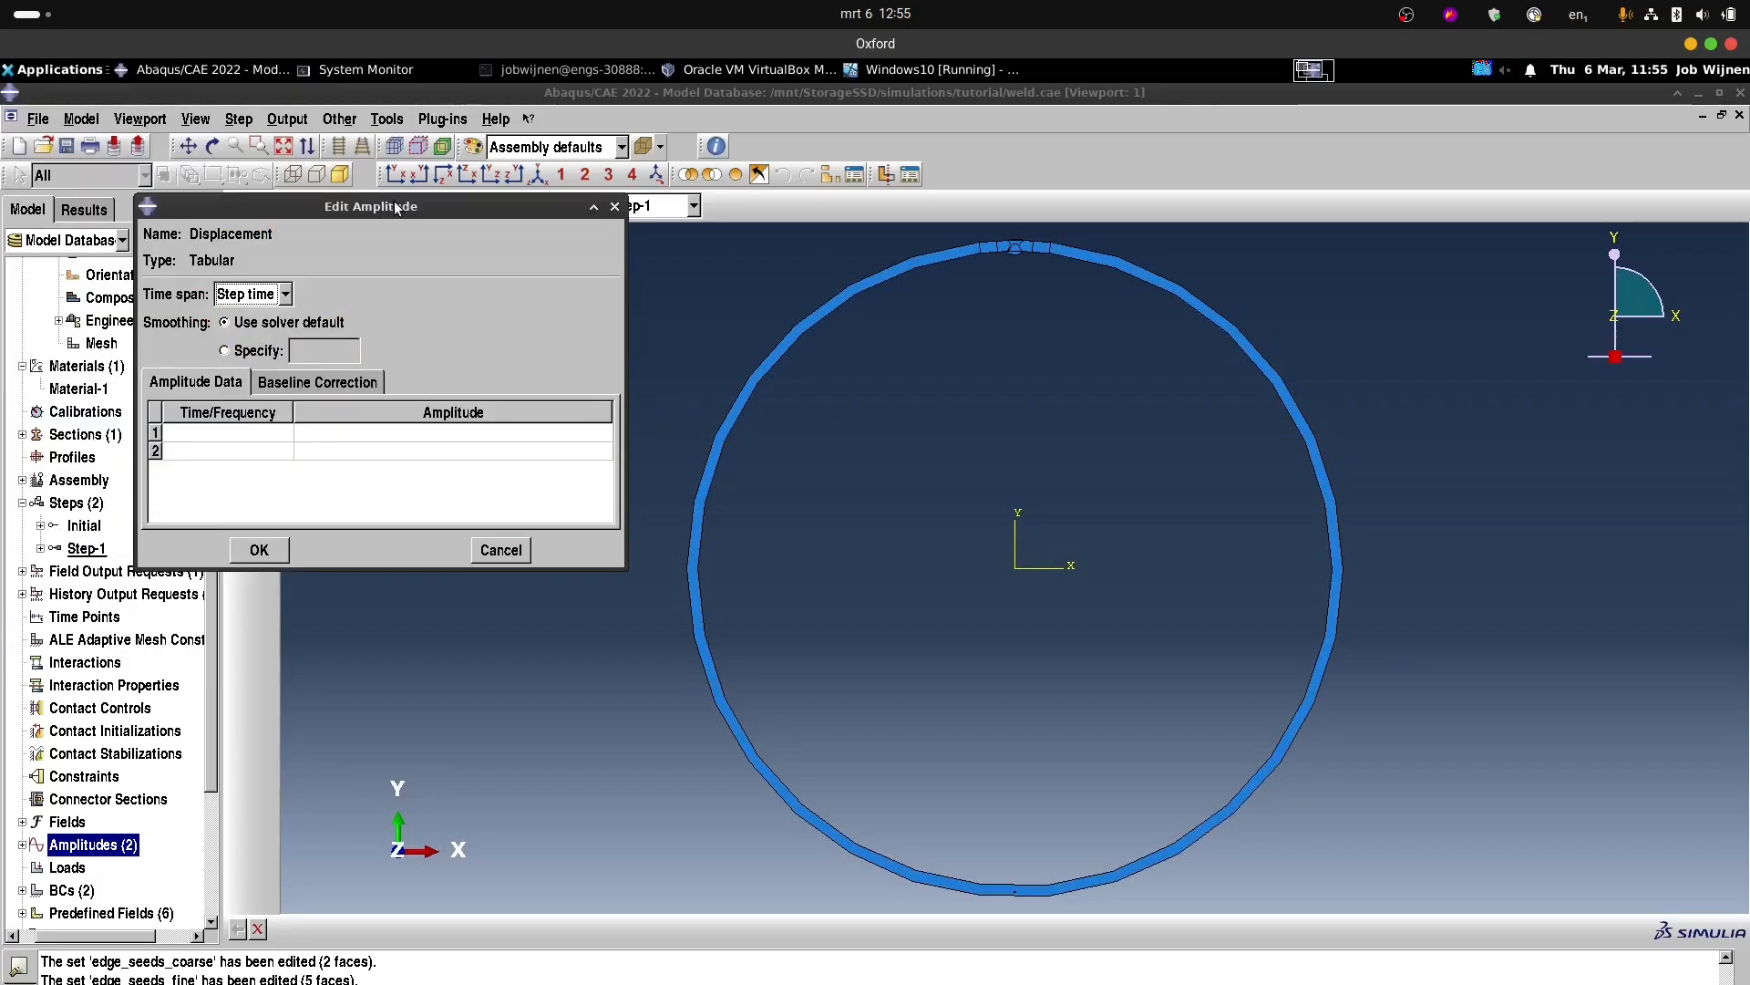
pyautogui.moveTo(396, 208); pyautogui.dragTo(493, 234)
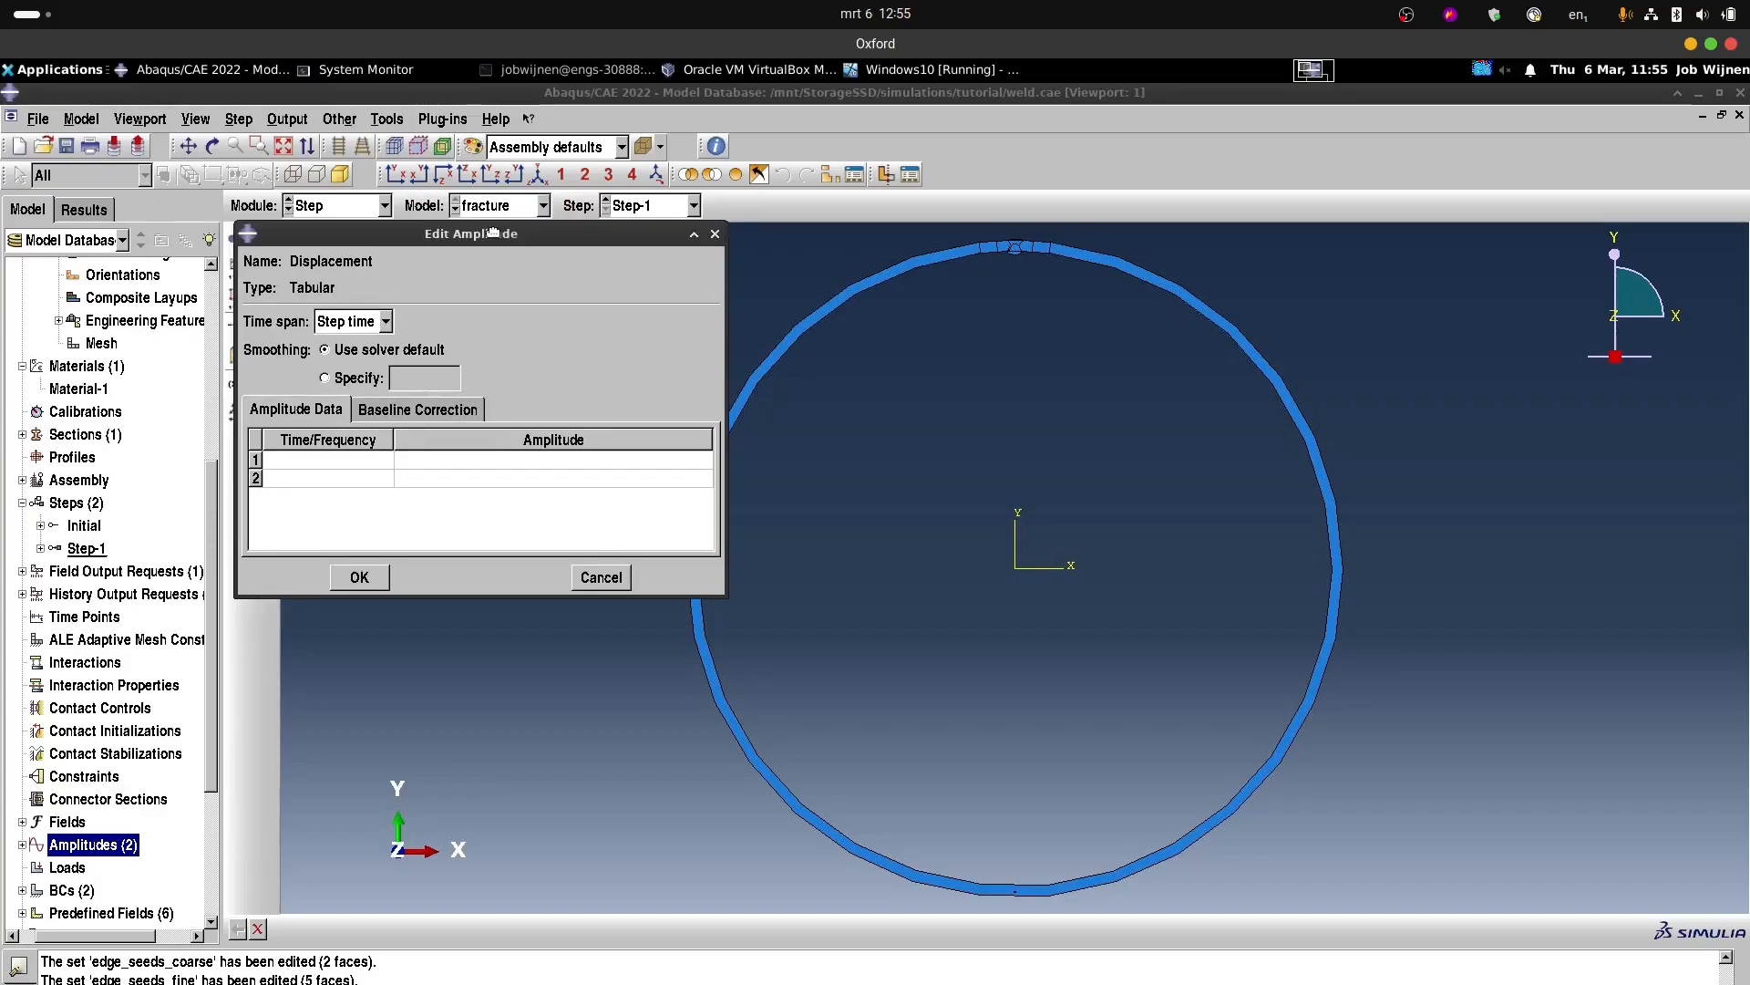
# Copy the two radial displacement rows from fracture_amplitude_150MPa.txt into the Displacement amplitude: 0.0, 0.0 and 50000000.0, 6.710249107142856.
pyautogui.click(334, 457)
pyautogui.click(335, 481)
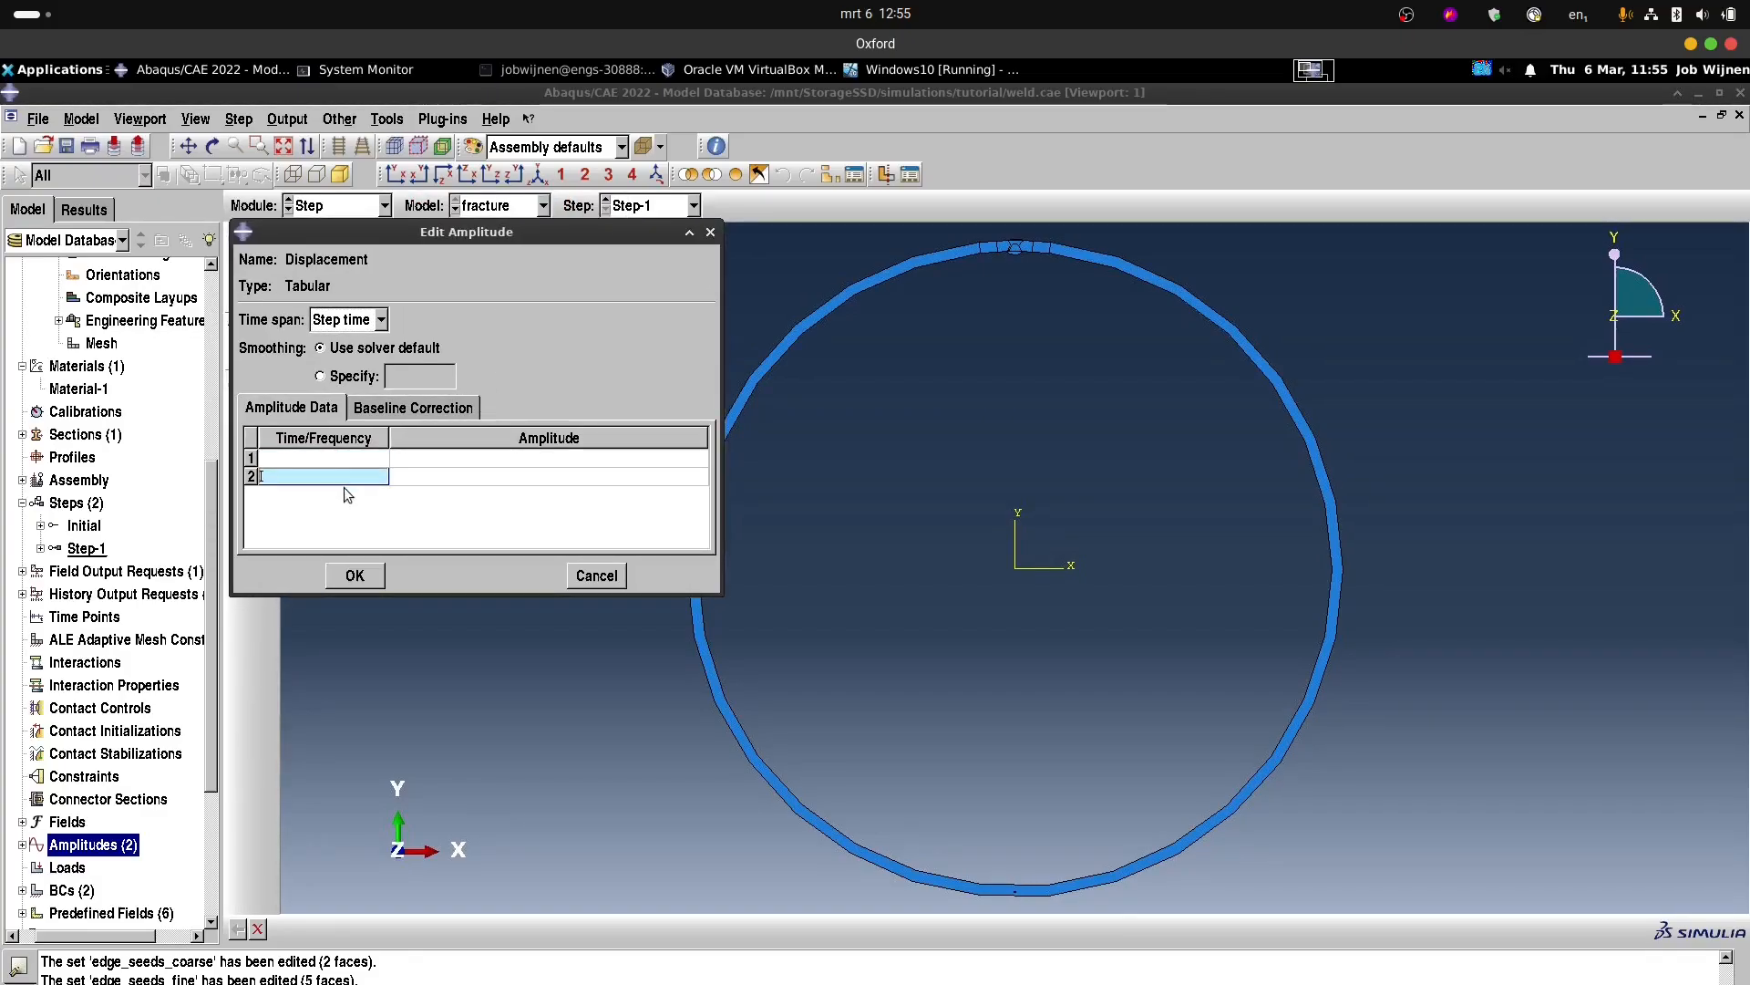
pyautogui.click(517, 476)
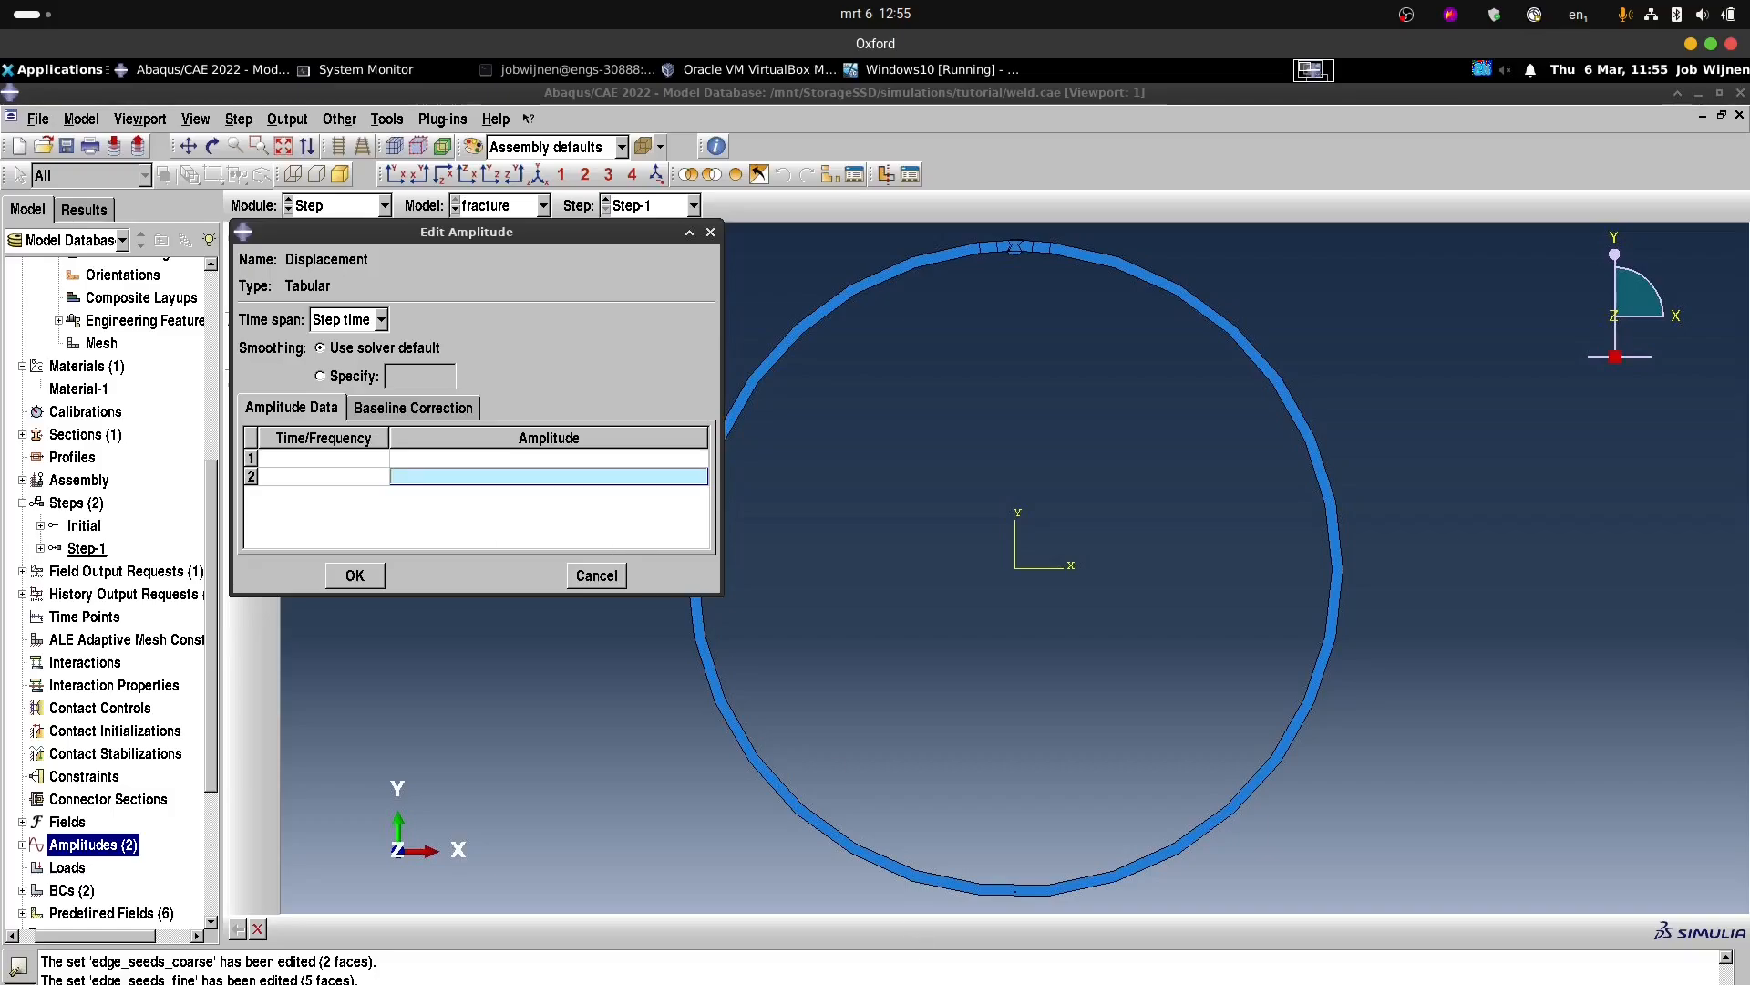
pyautogui.hotkey('alt', 'Tab')
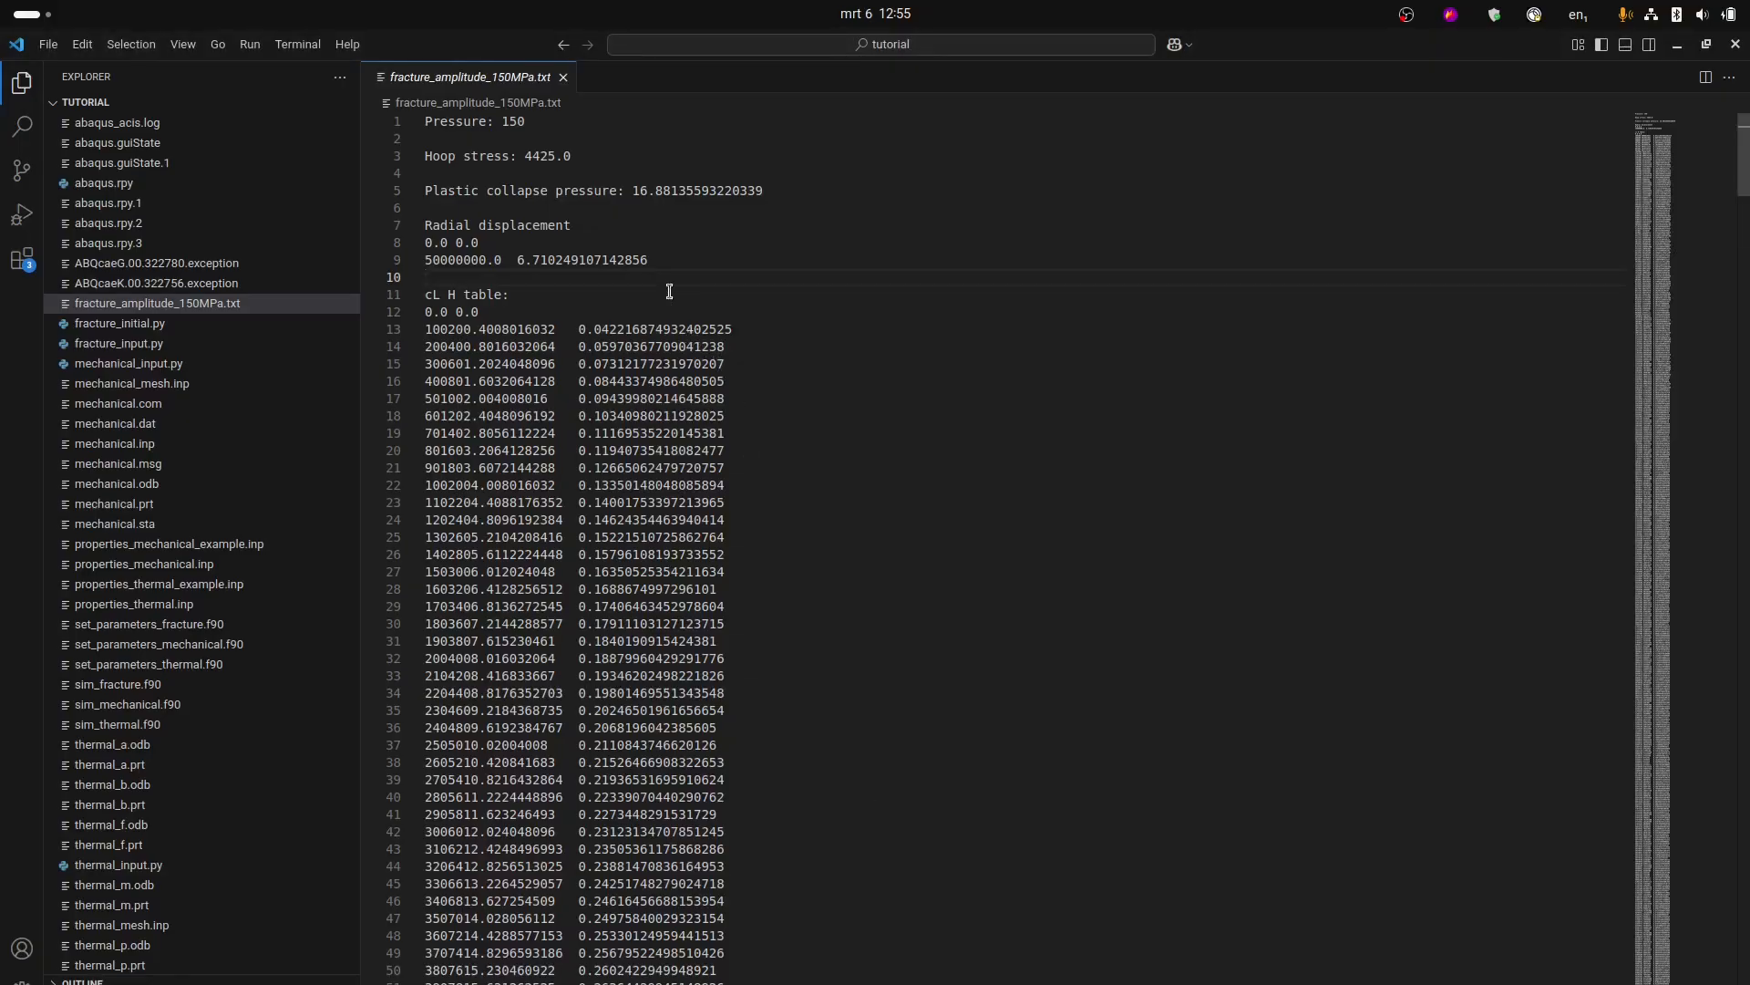
pyautogui.moveTo(660, 262); pyautogui.dragTo(416, 239)
pyautogui.hotkey('ctrl', 'c')
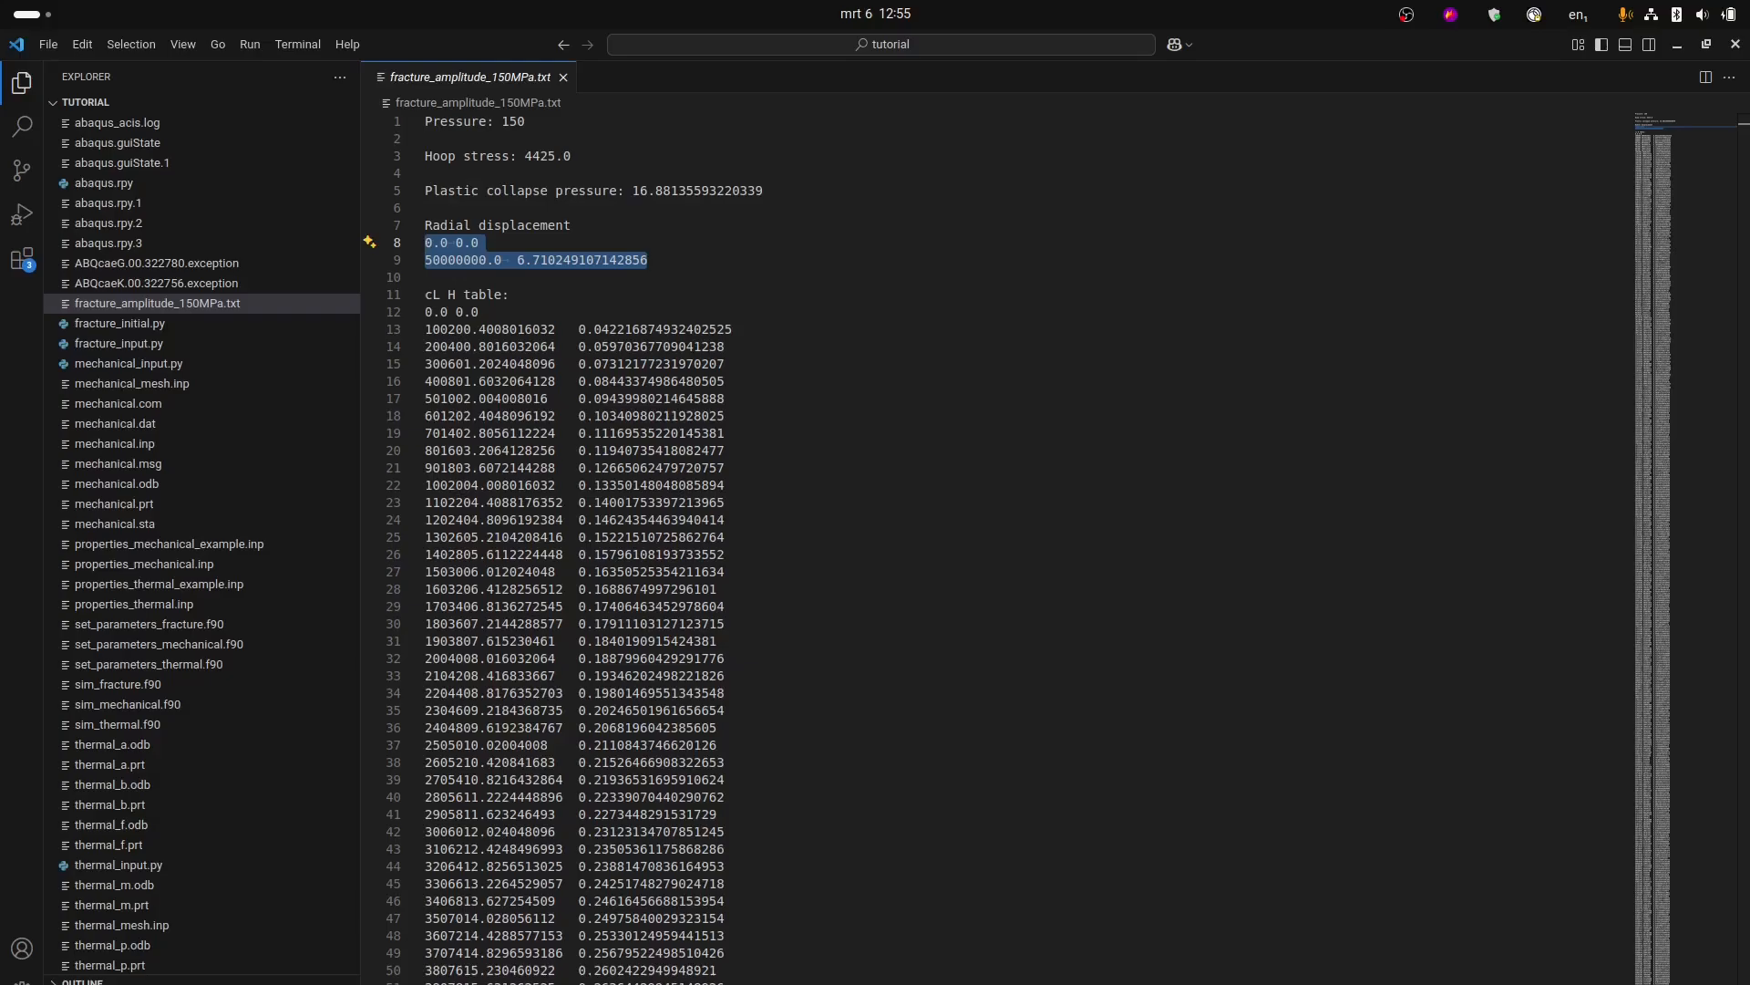
pyautogui.hotkey('alt', 'Tab')
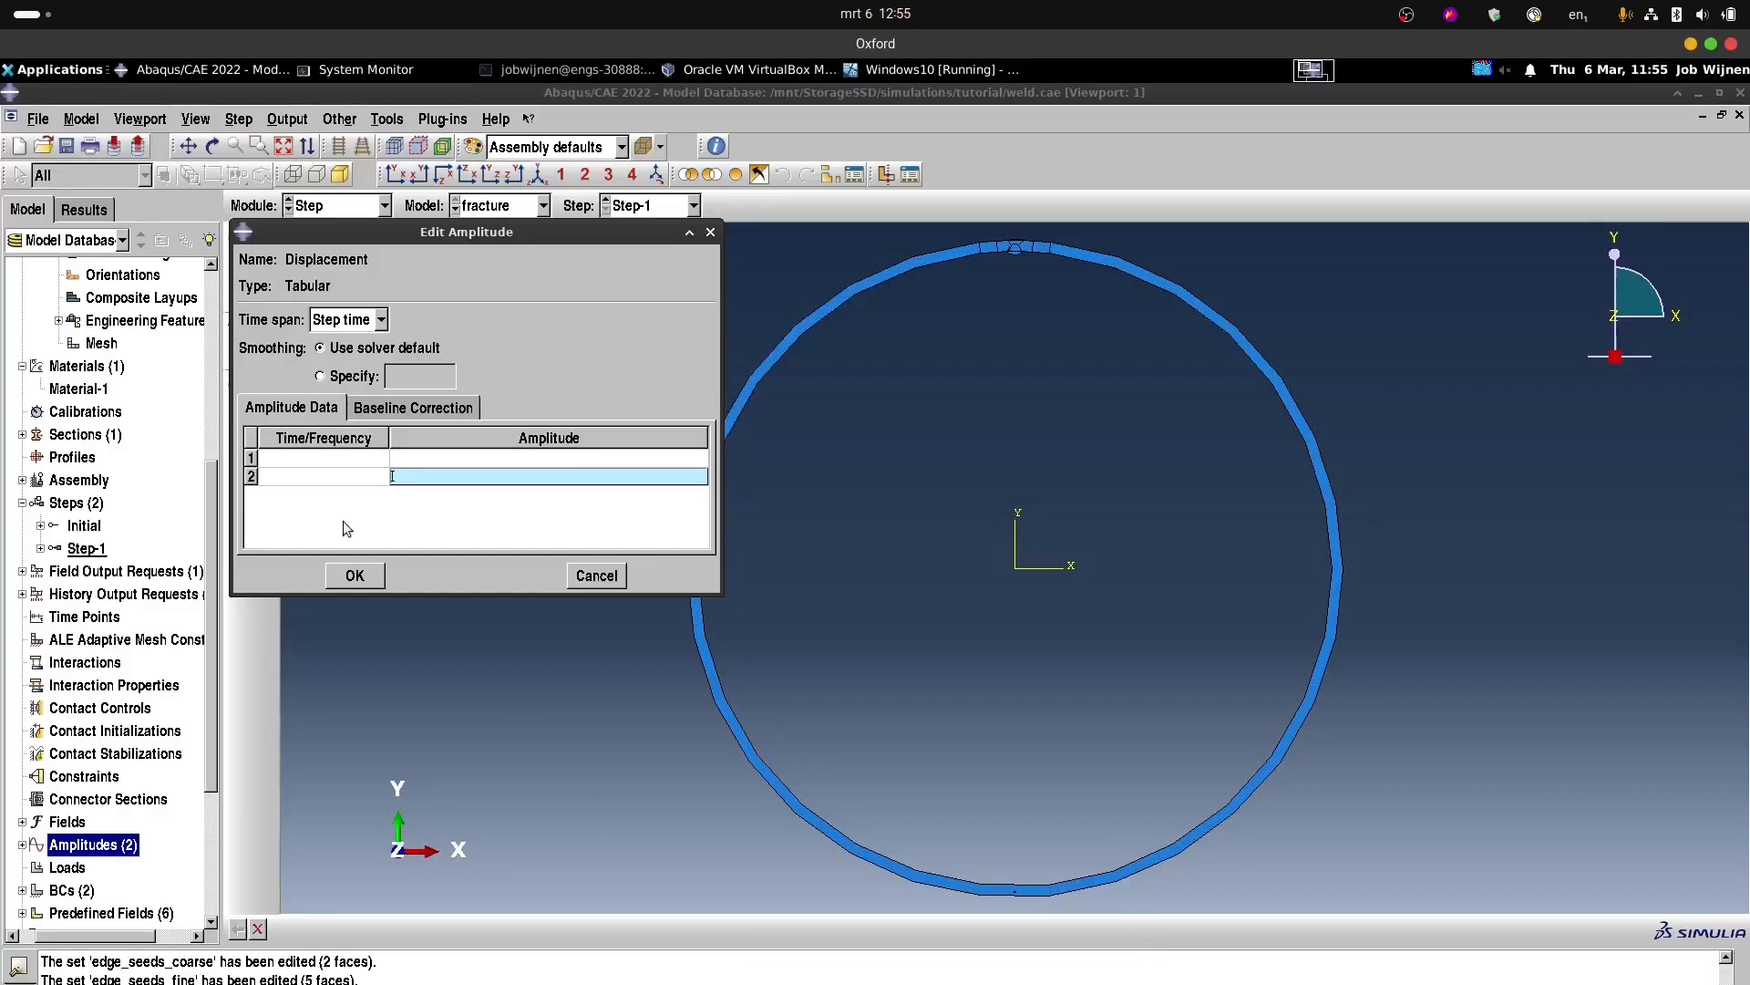
pyautogui.click(312, 456)
pyautogui.hotkey('ctrl', 'v')
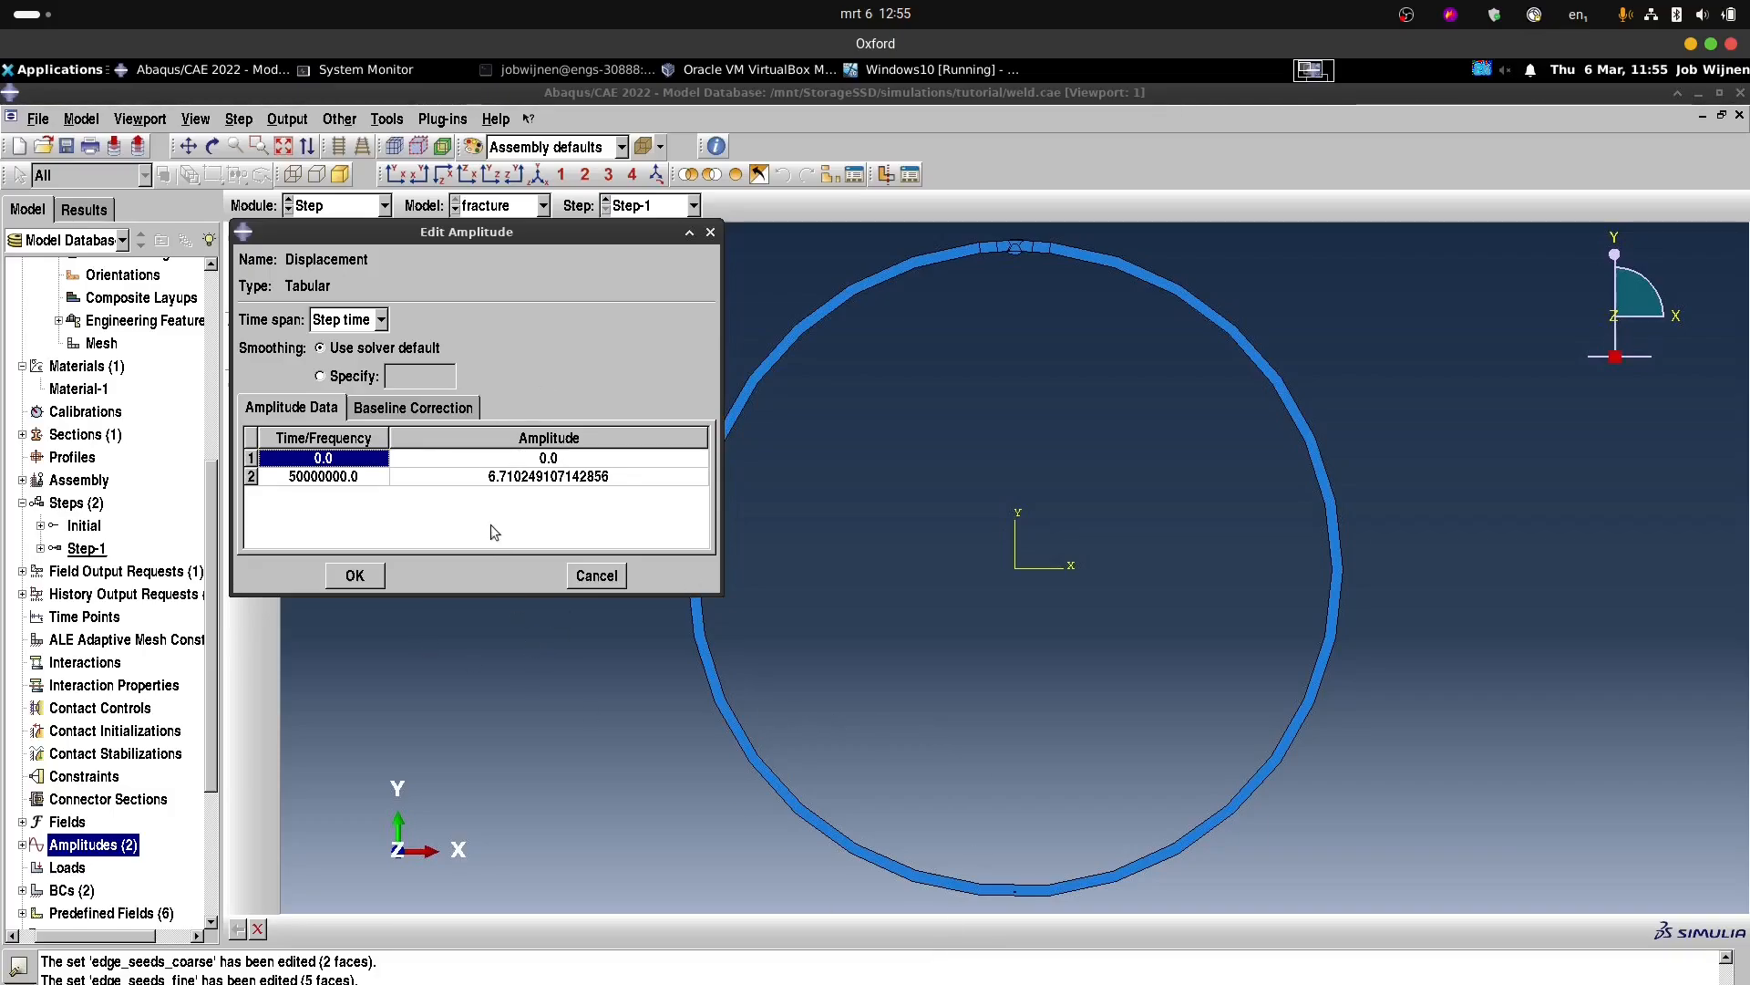
# Check the time and amplitude in the second row of the Displacement table and accept the amplitude definition.
pyautogui.click(315, 476)
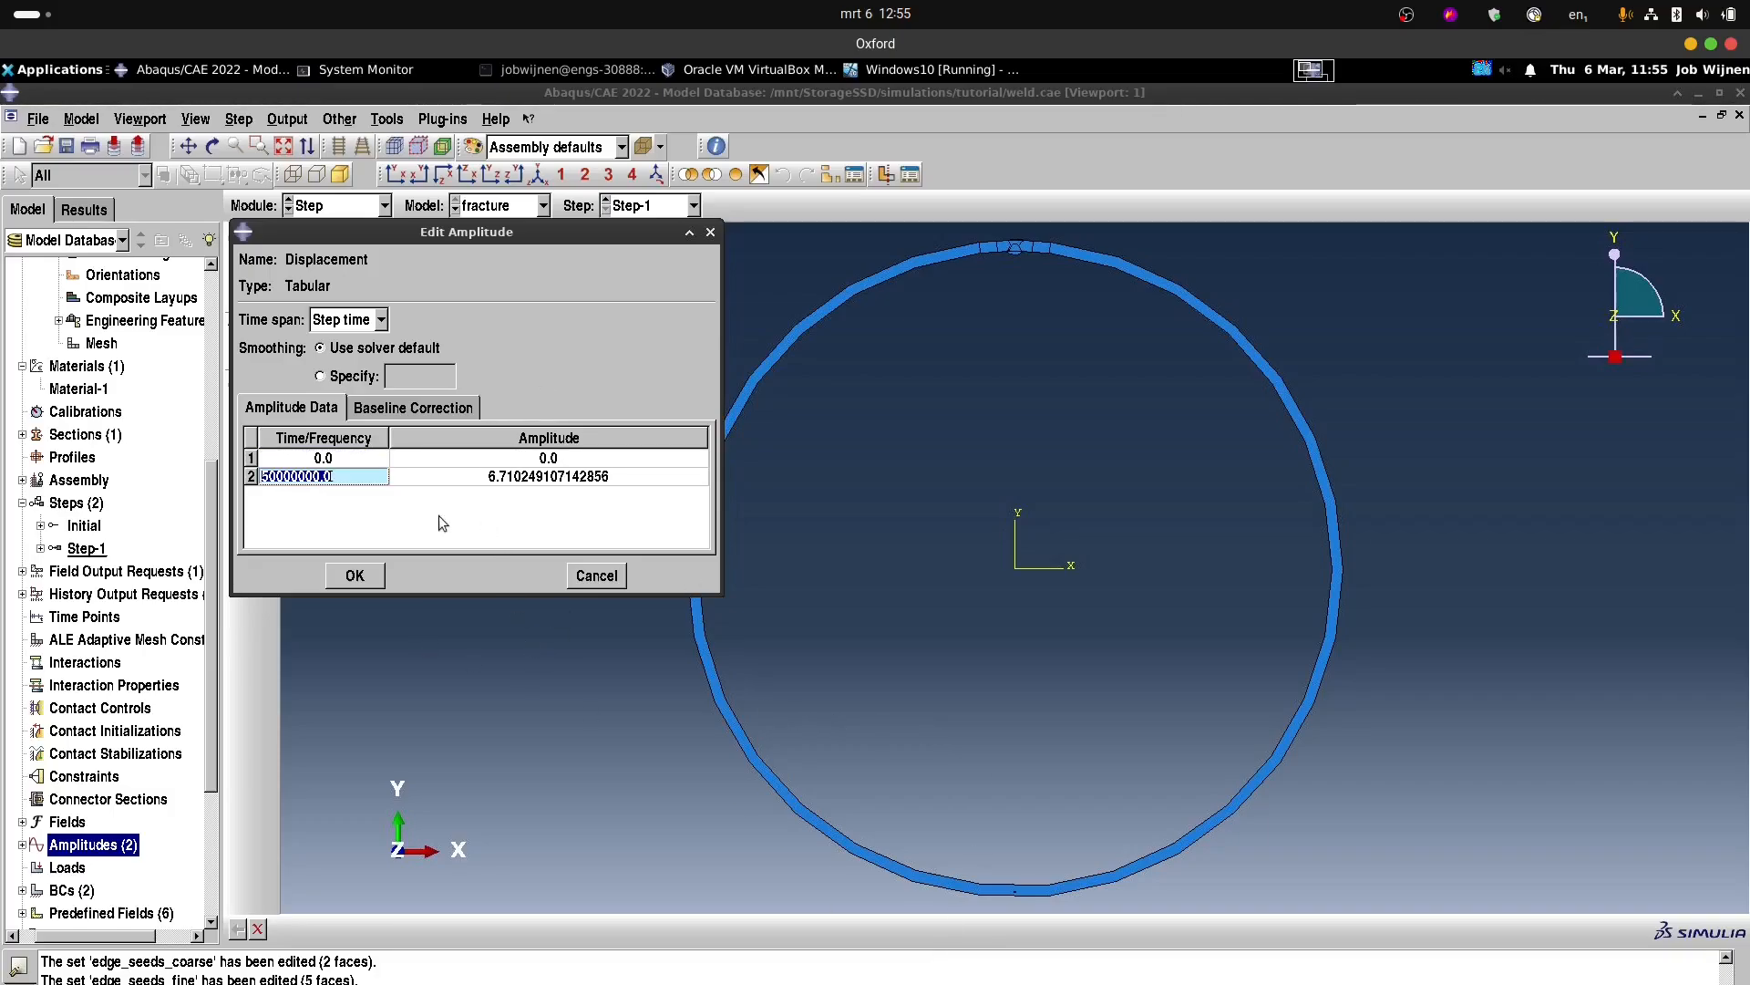
pyautogui.doubleClick(554, 476)
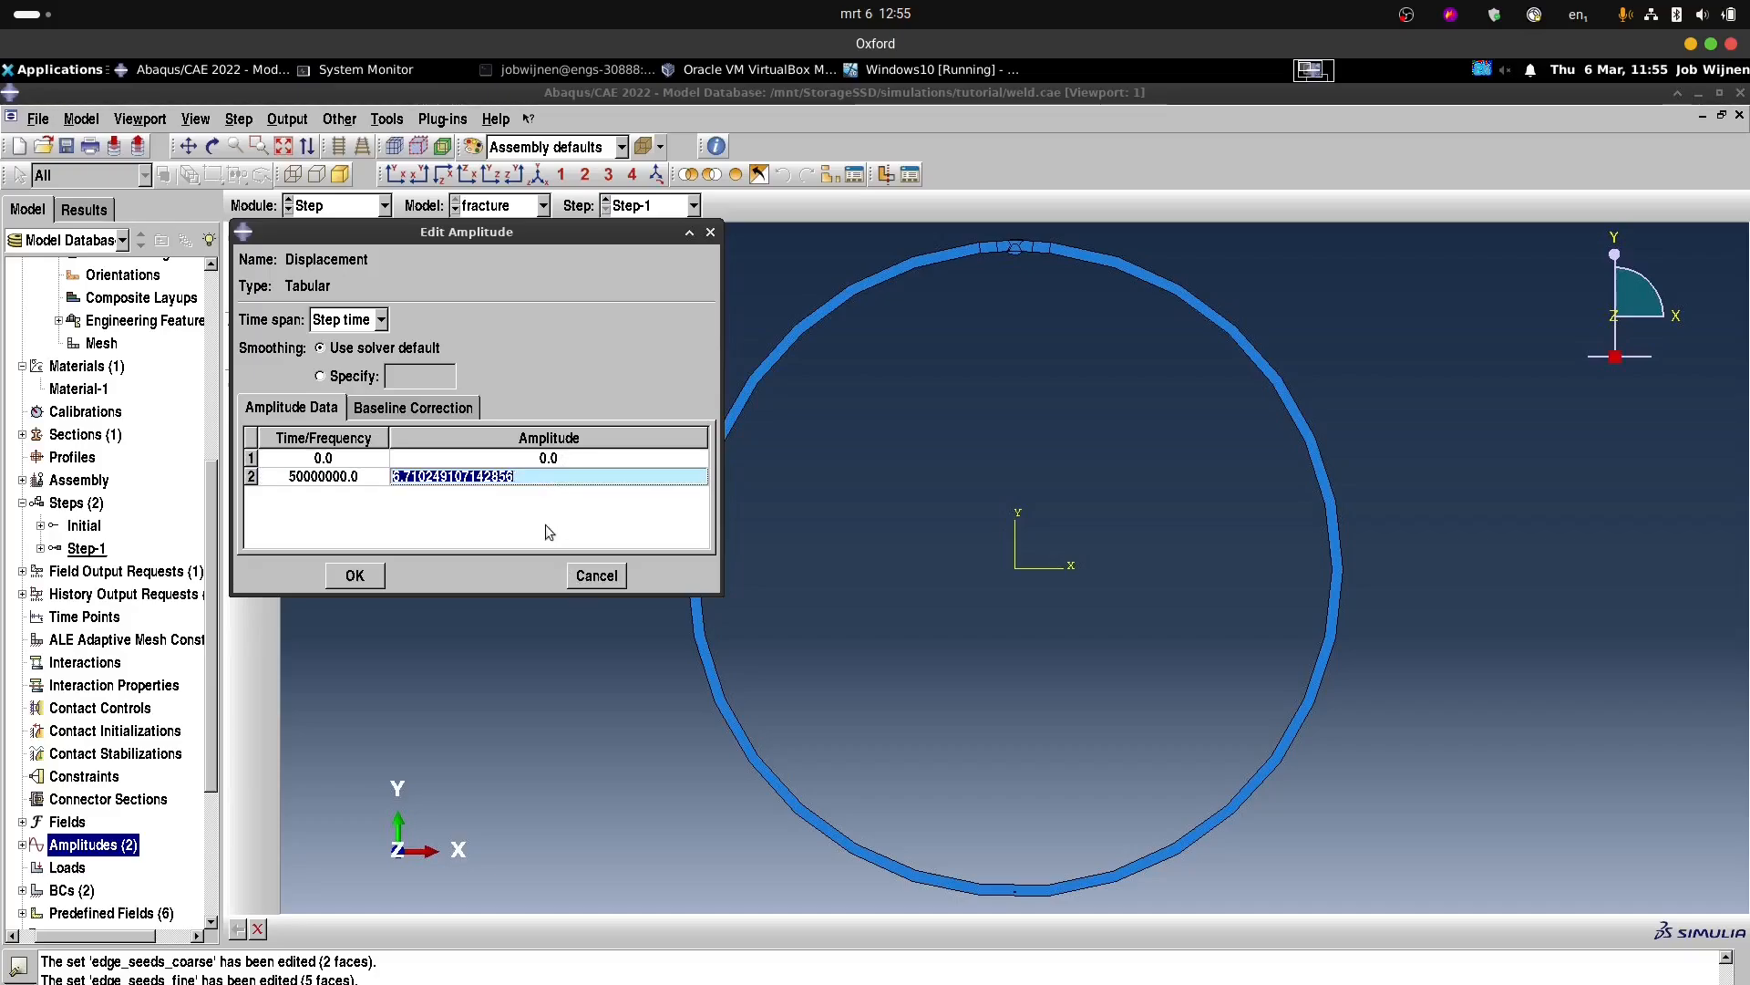
pyautogui.press('Return')
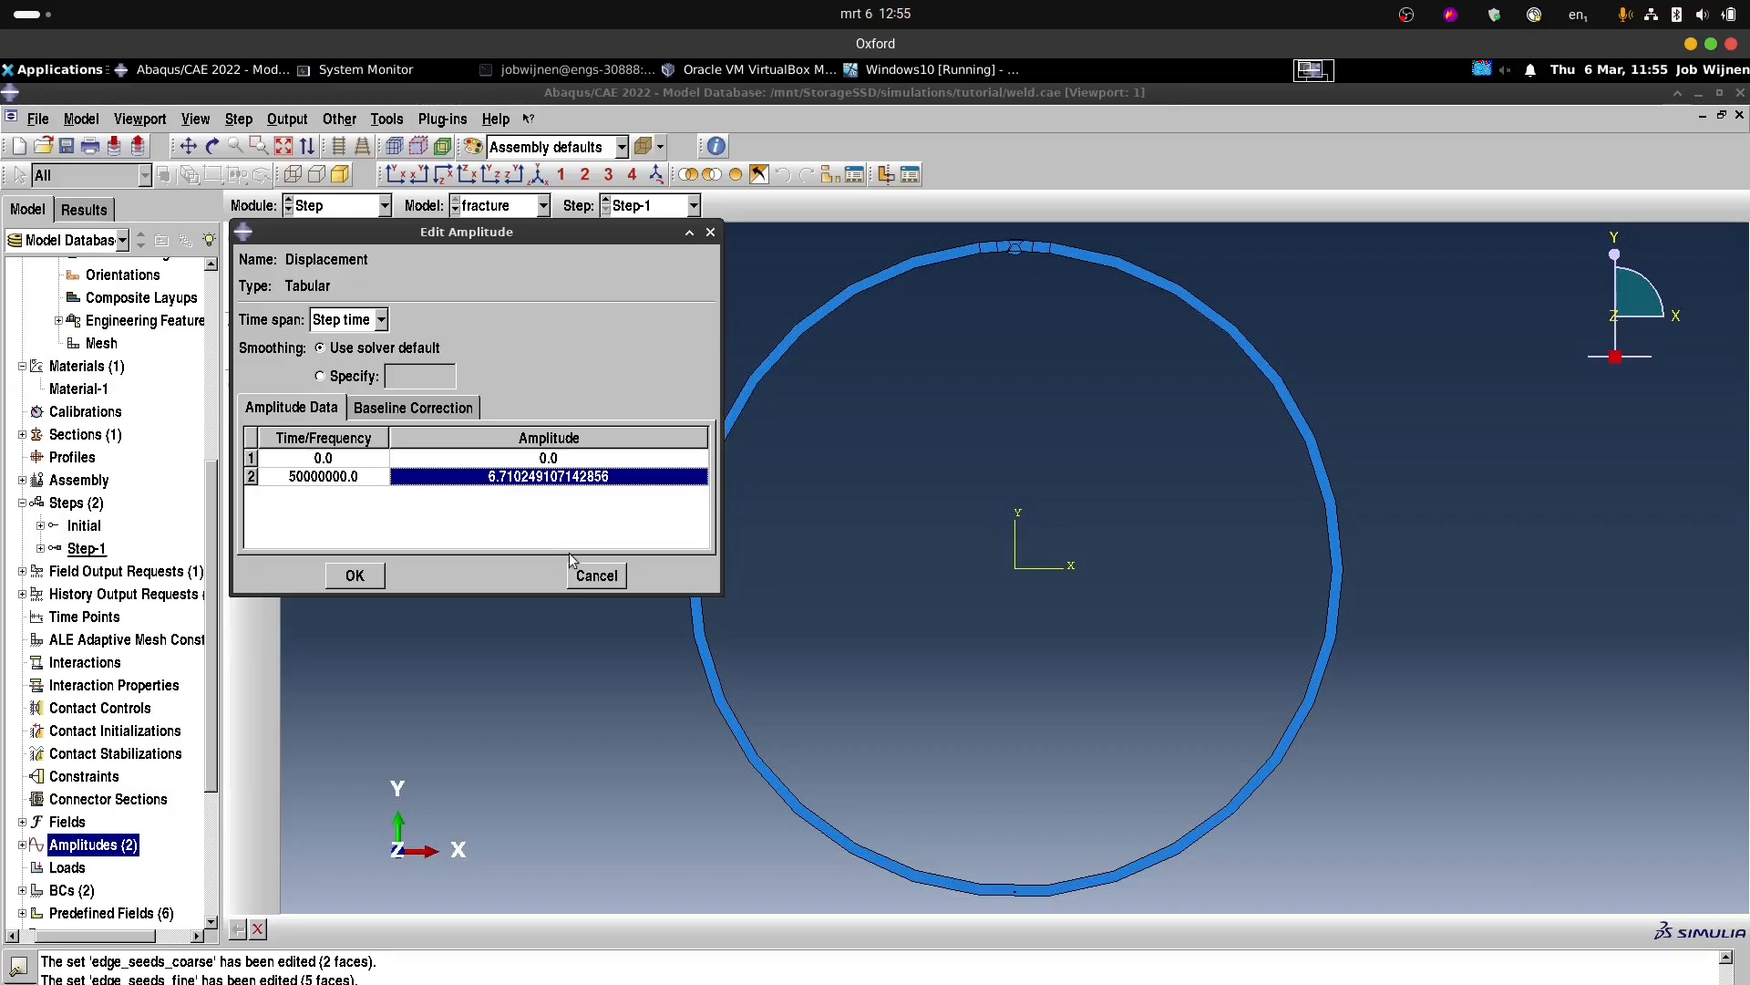
pyautogui.click(356, 575)
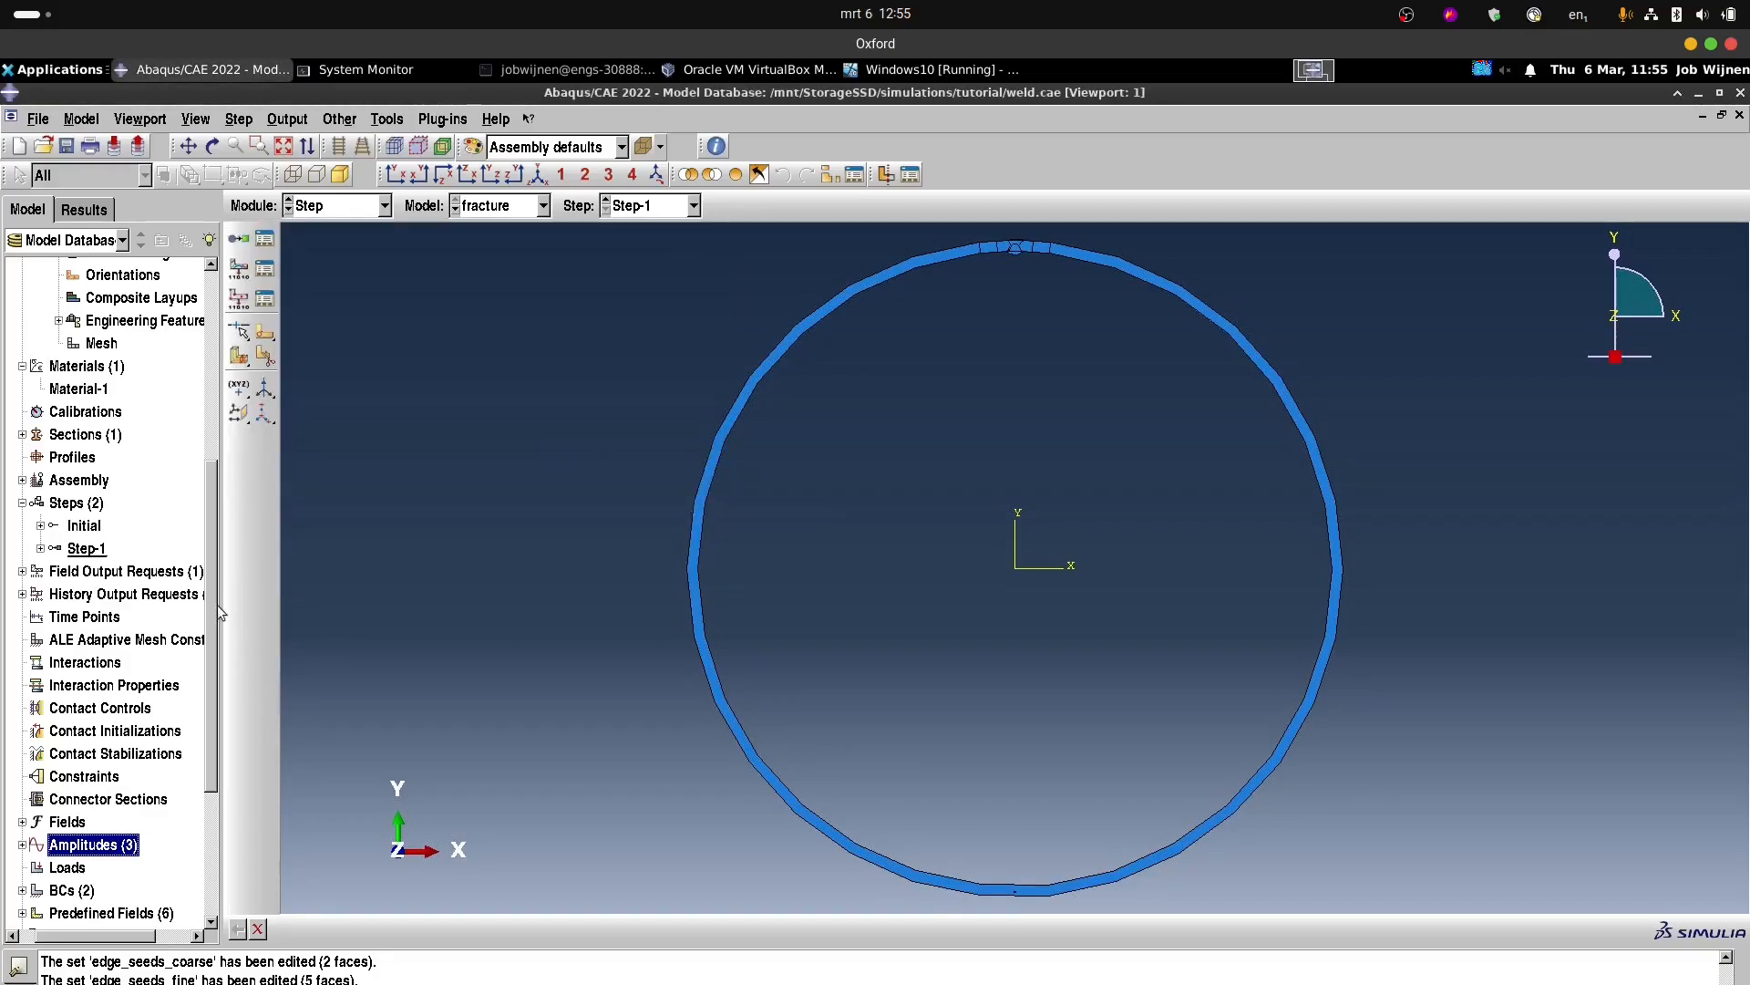
pyautogui.scroll(-3, 215, 690)
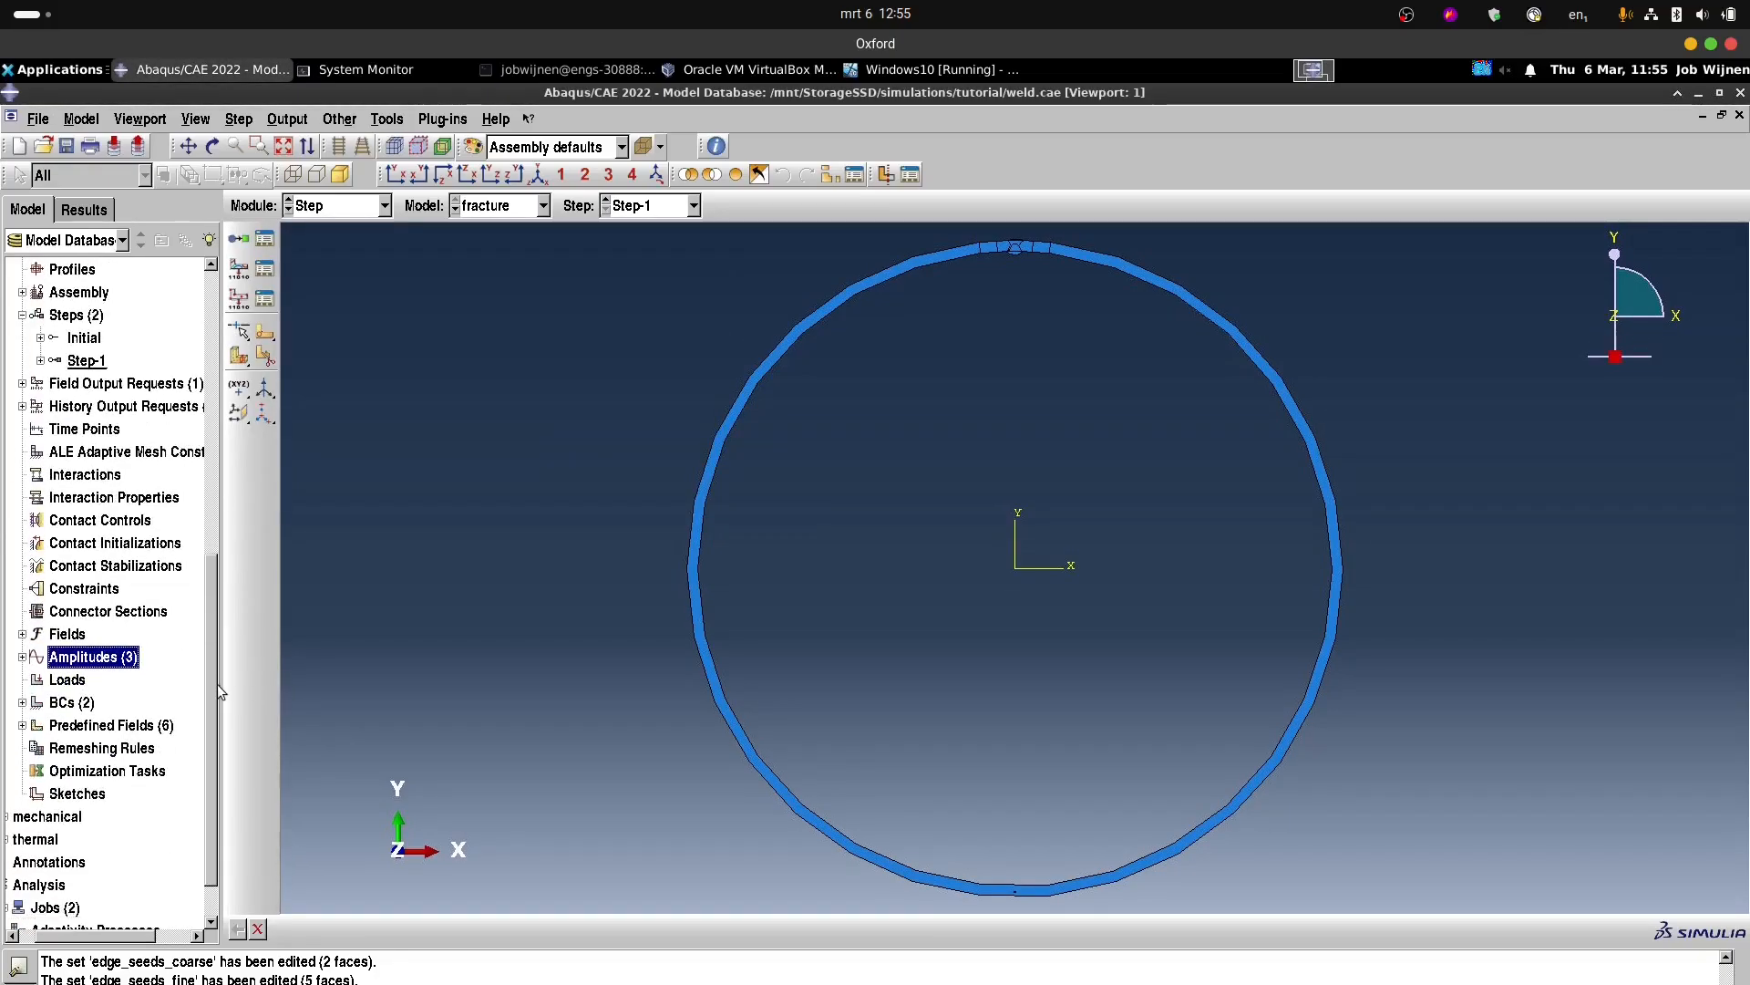
# Create a tabular amplitude named Hydrogen in the fracture model.
pyautogui.click(23, 657)
pyautogui.doubleClick(103, 656)
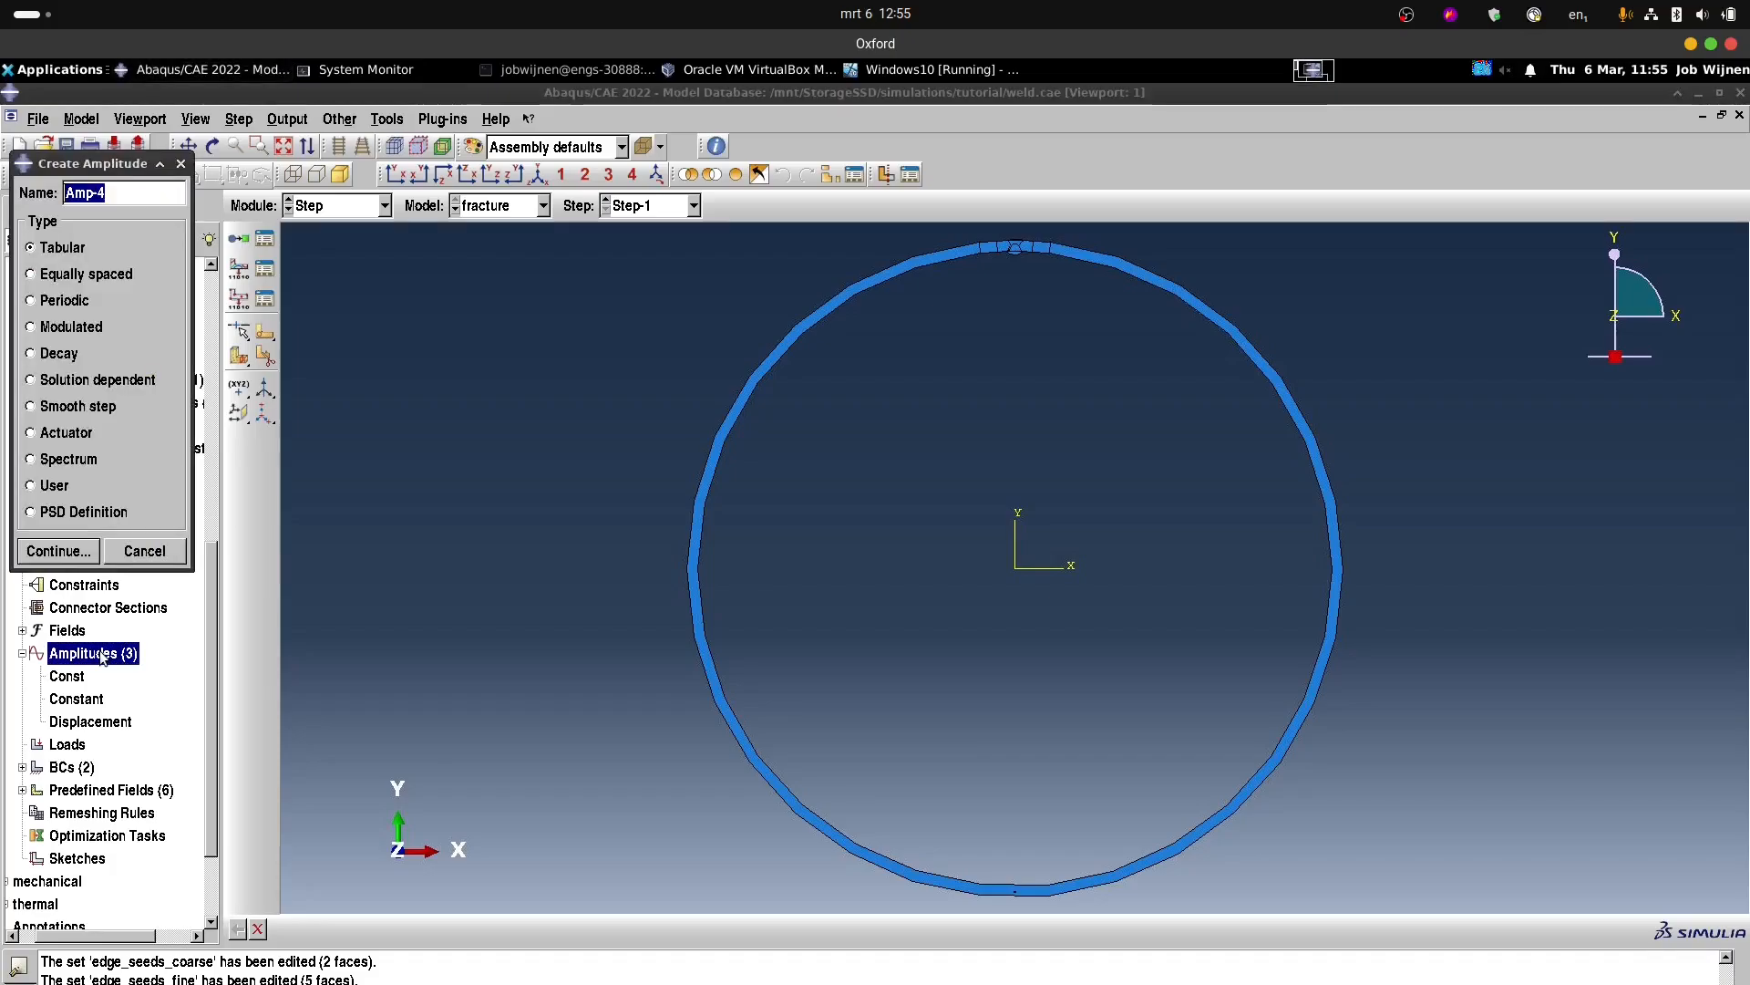
pyautogui.click(145, 190)
pyautogui.tripleClick(145, 190)
pyautogui.write('Hydrogen')
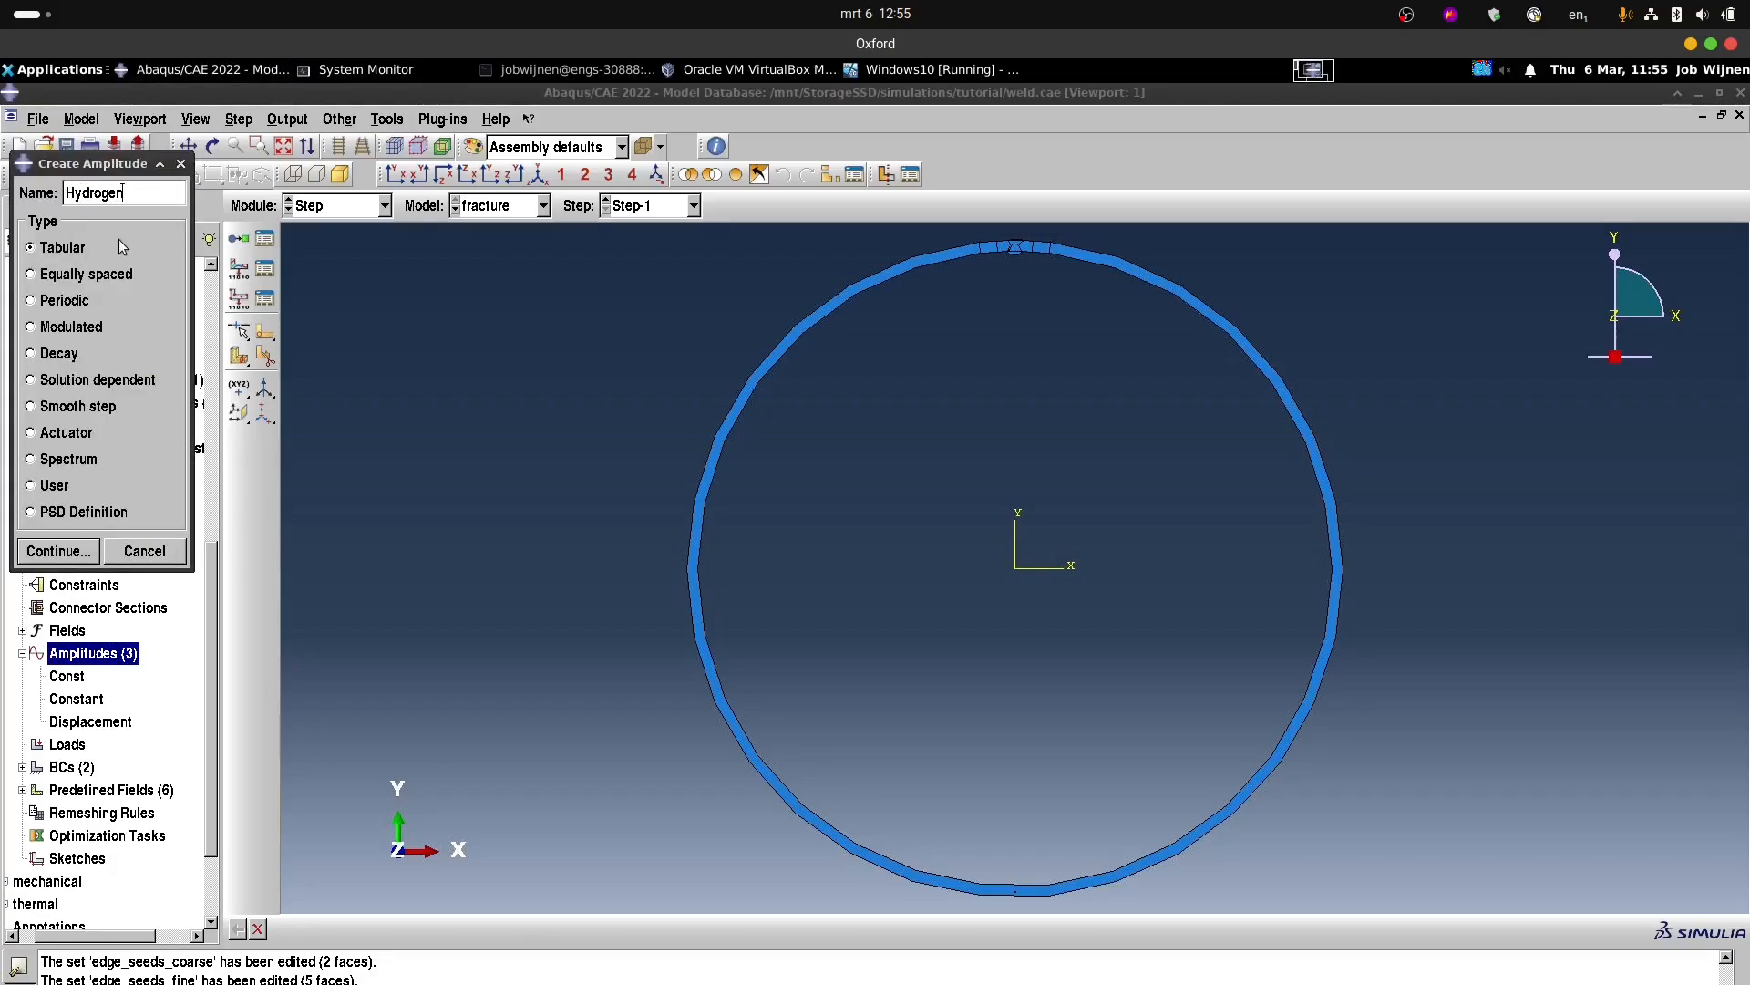
pyautogui.press('Return')
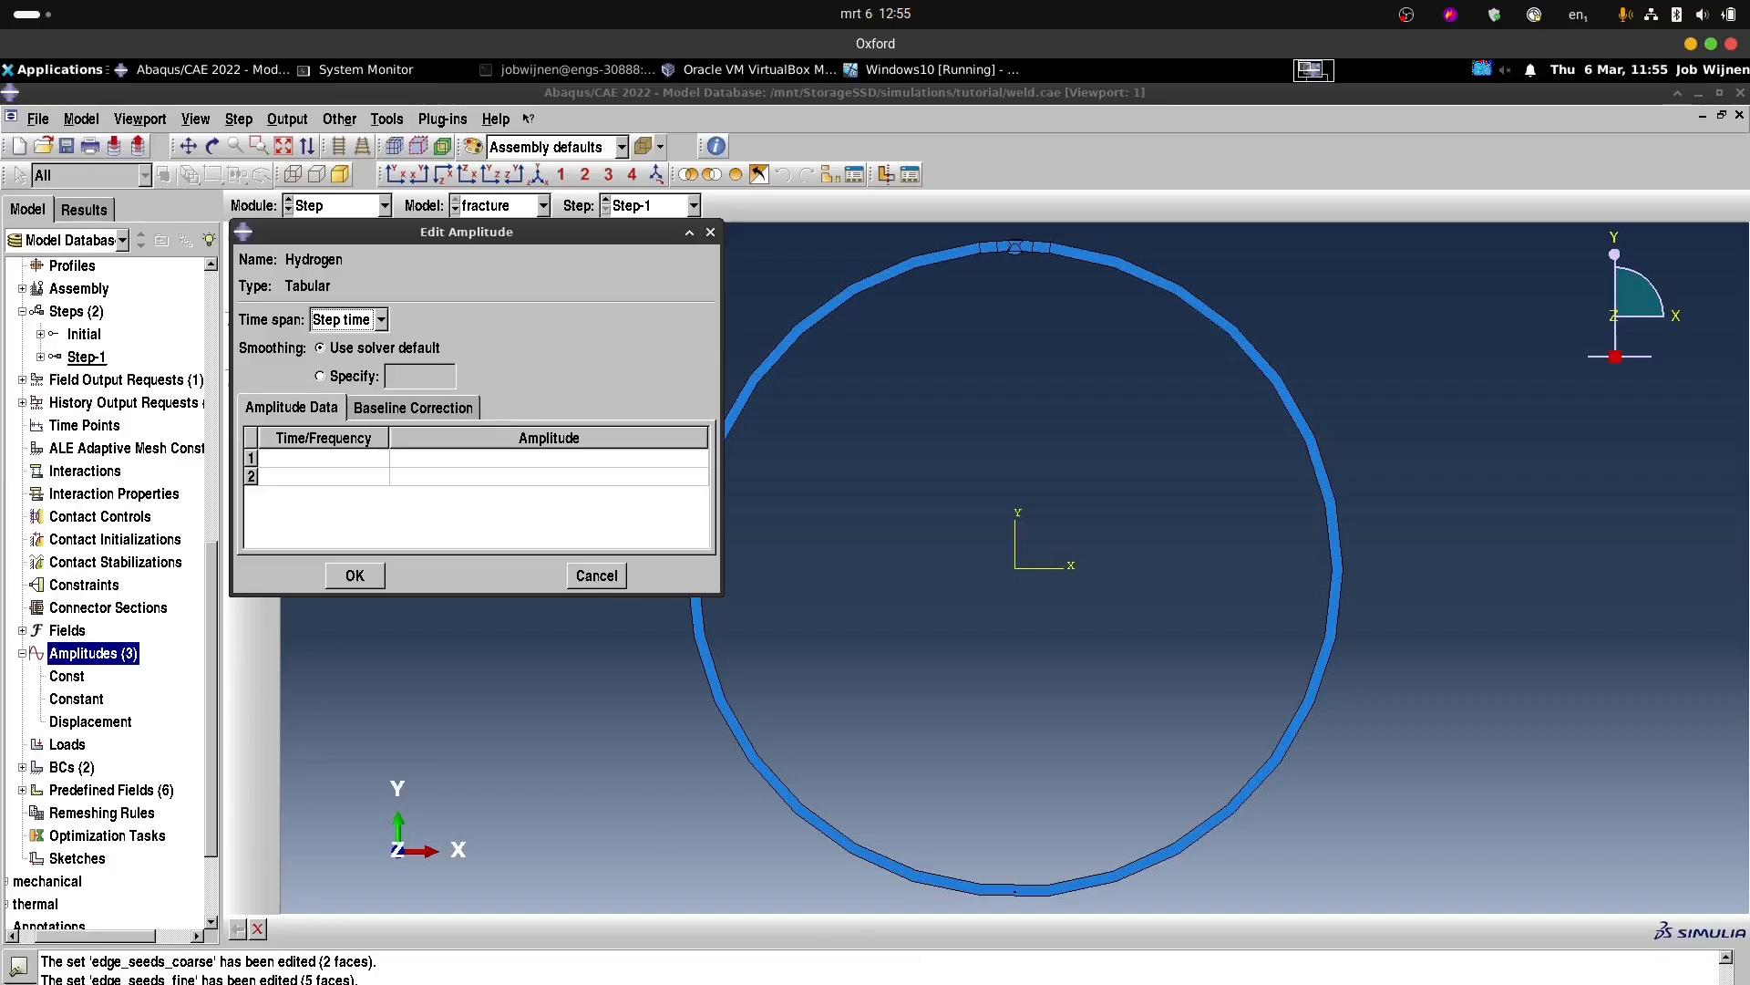
# Copy all cL H table rows in fracture_amplitude_150MPa.txt, from 0.0 0.0 through 50000000.0 0.9430535509715235.
pyautogui.hotkey('alt', 'Tab')
pyautogui.click(494, 362)
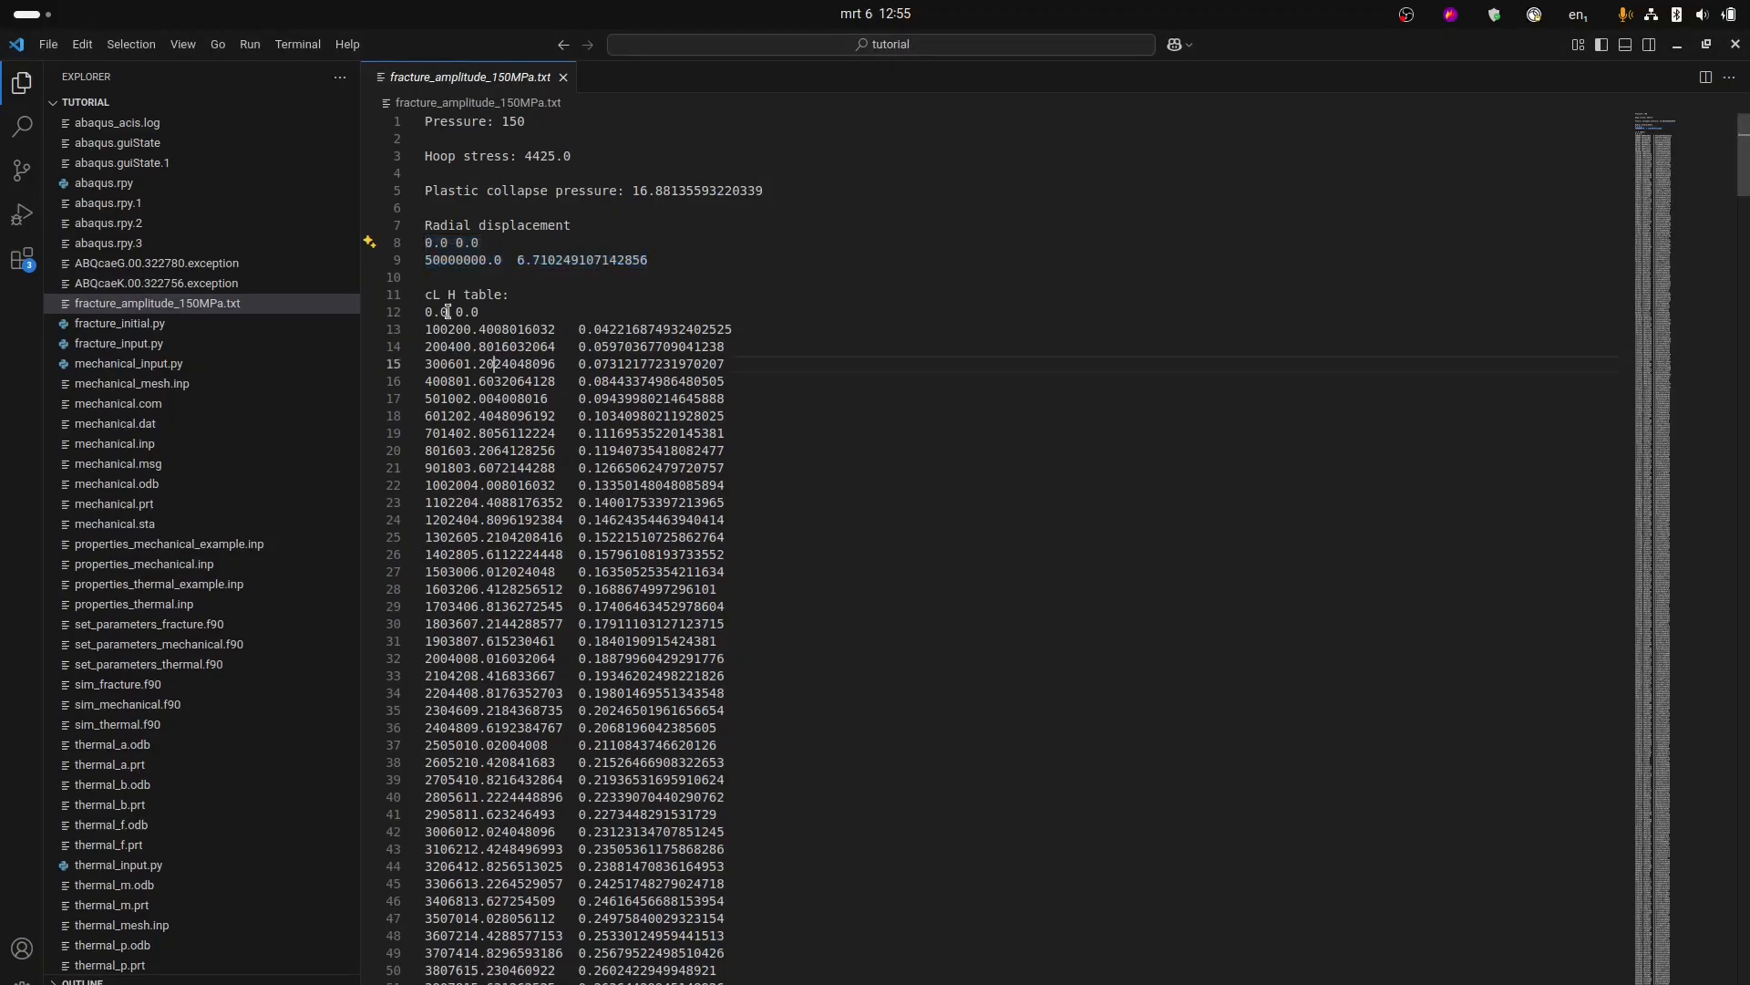
pyautogui.click(425, 312)
pyautogui.moveTo(499, 410); pyautogui.dragTo(944, 769)
pyautogui.scroll(-20, 781, 812)
pyautogui.scroll(-20, 777, 856)
pyautogui.scroll(-20, 754, 883)
pyautogui.scroll(-20, 755, 930)
pyautogui.scroll(-20, 753, 938)
pyautogui.scroll(-5, 756, 941)
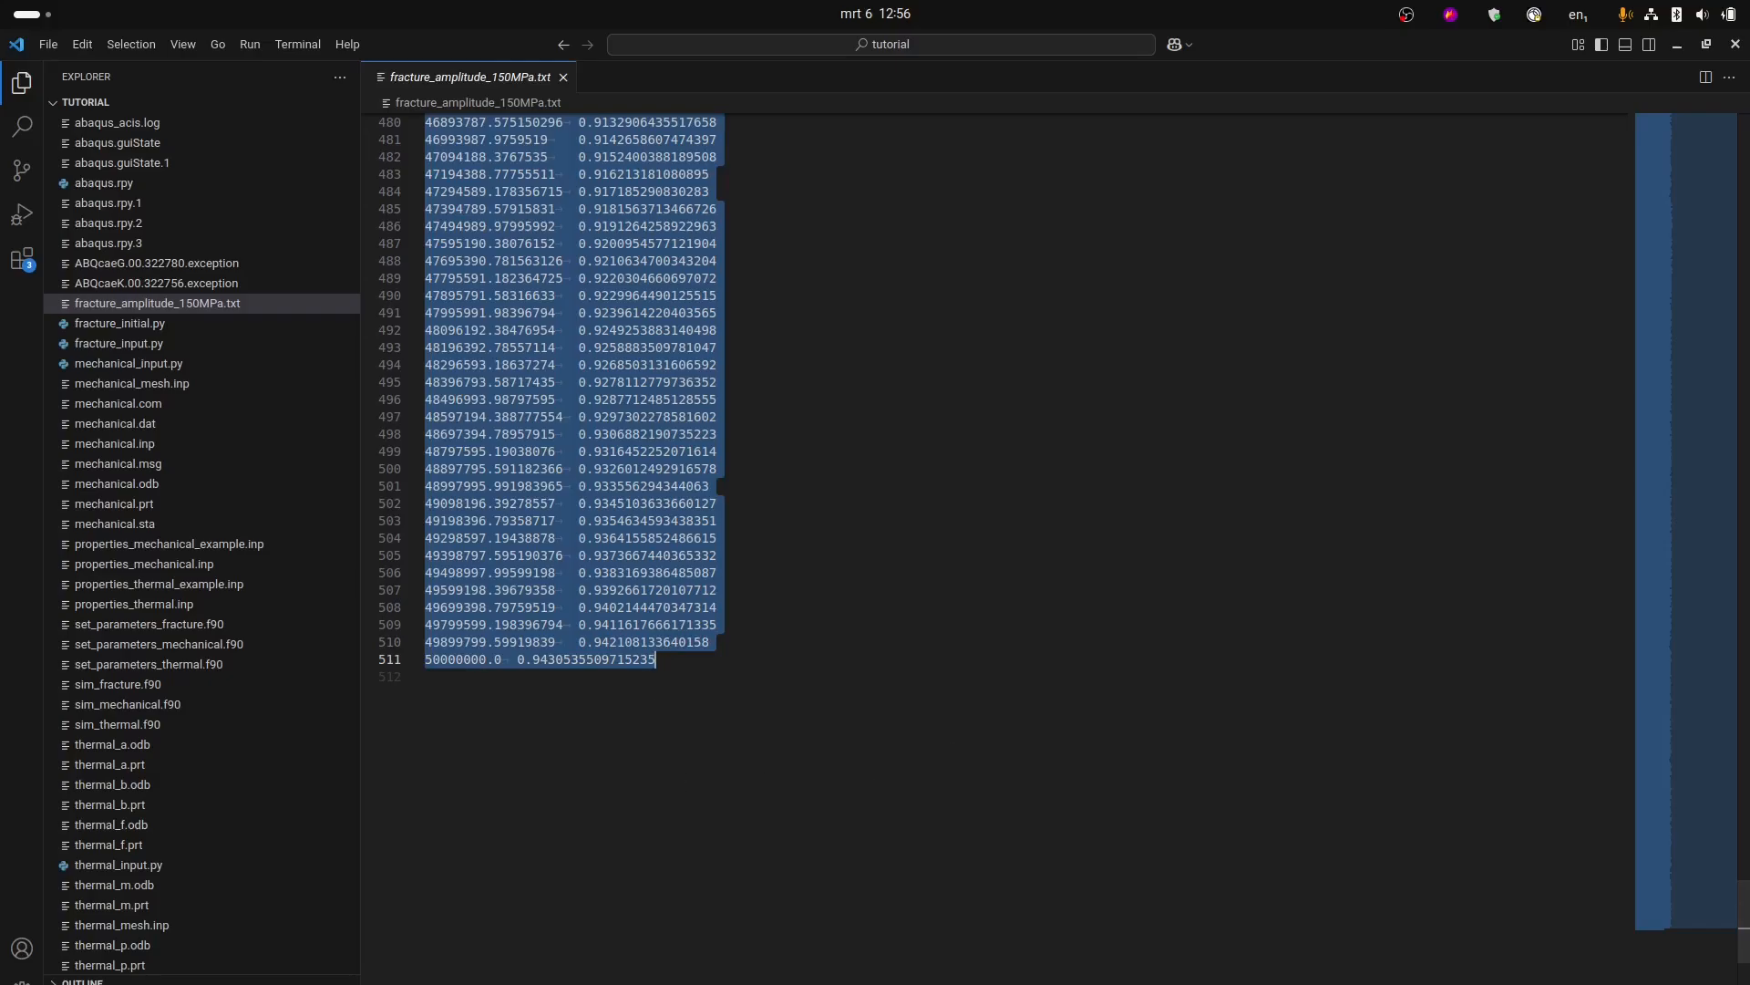
# Paste the copied cL H rows into the Hydrogen amplitude's data table and accept the amplitude definition.
pyautogui.hotkey('alt', 'Tab')
pyautogui.click(313, 458)
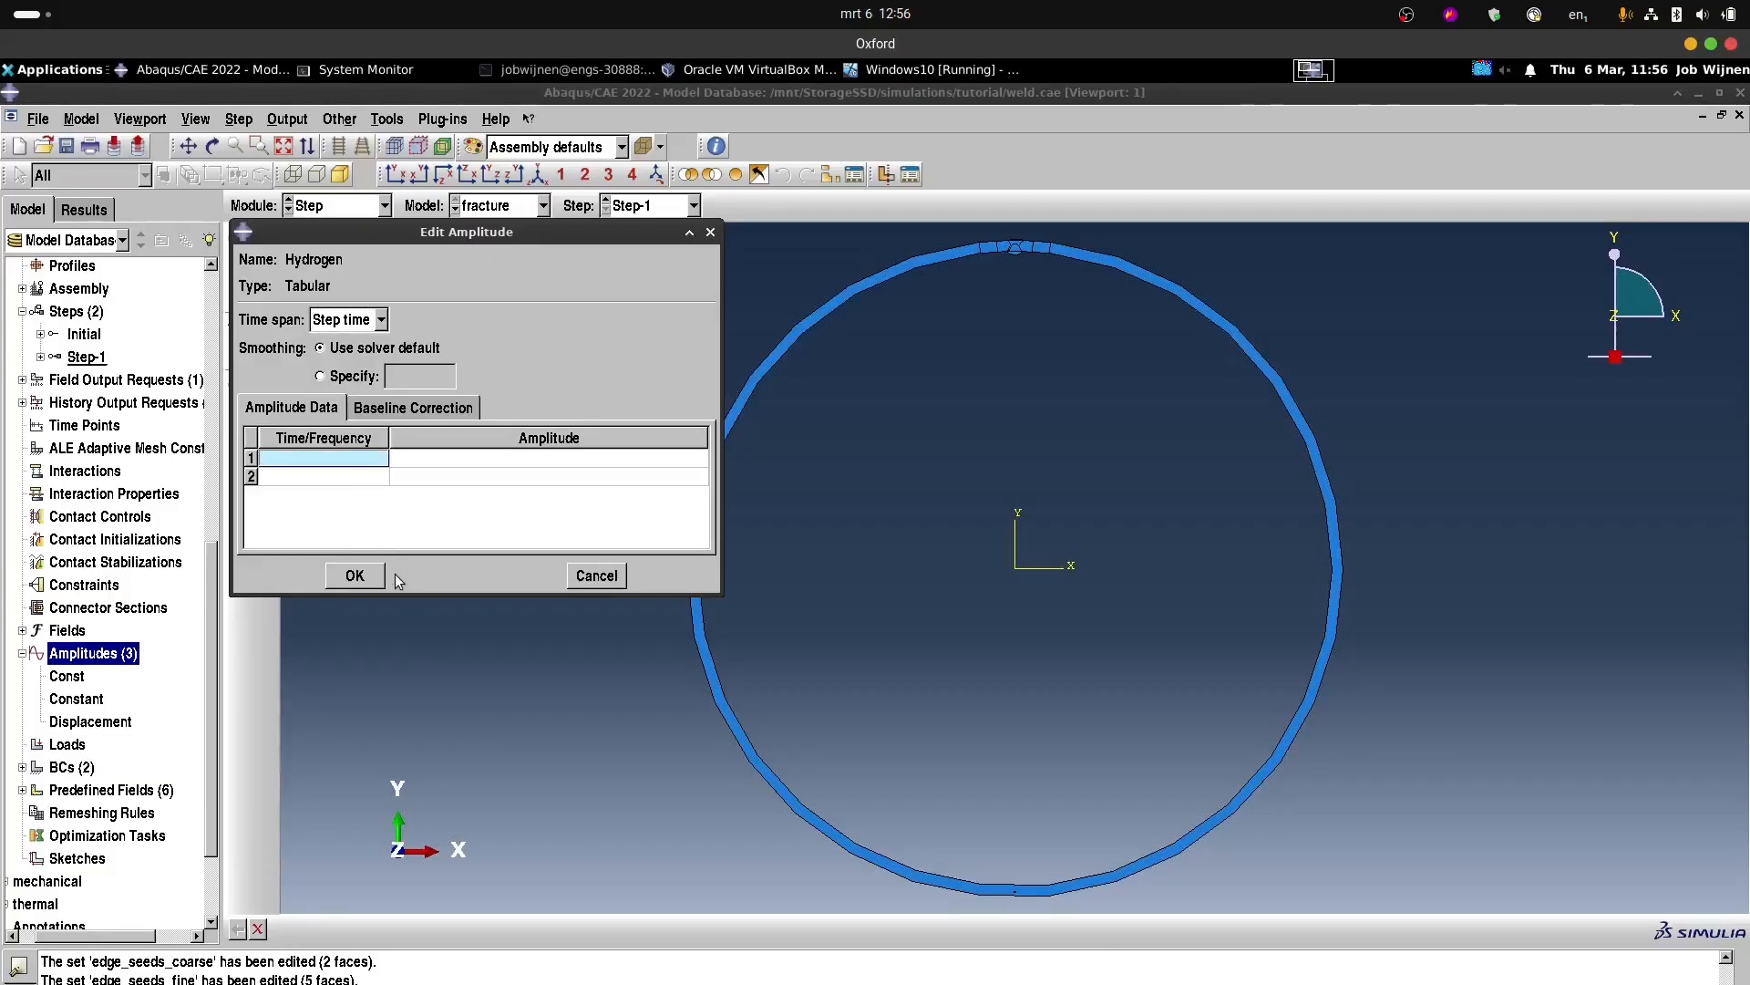
pyautogui.hotkey('ctrl', 'v')
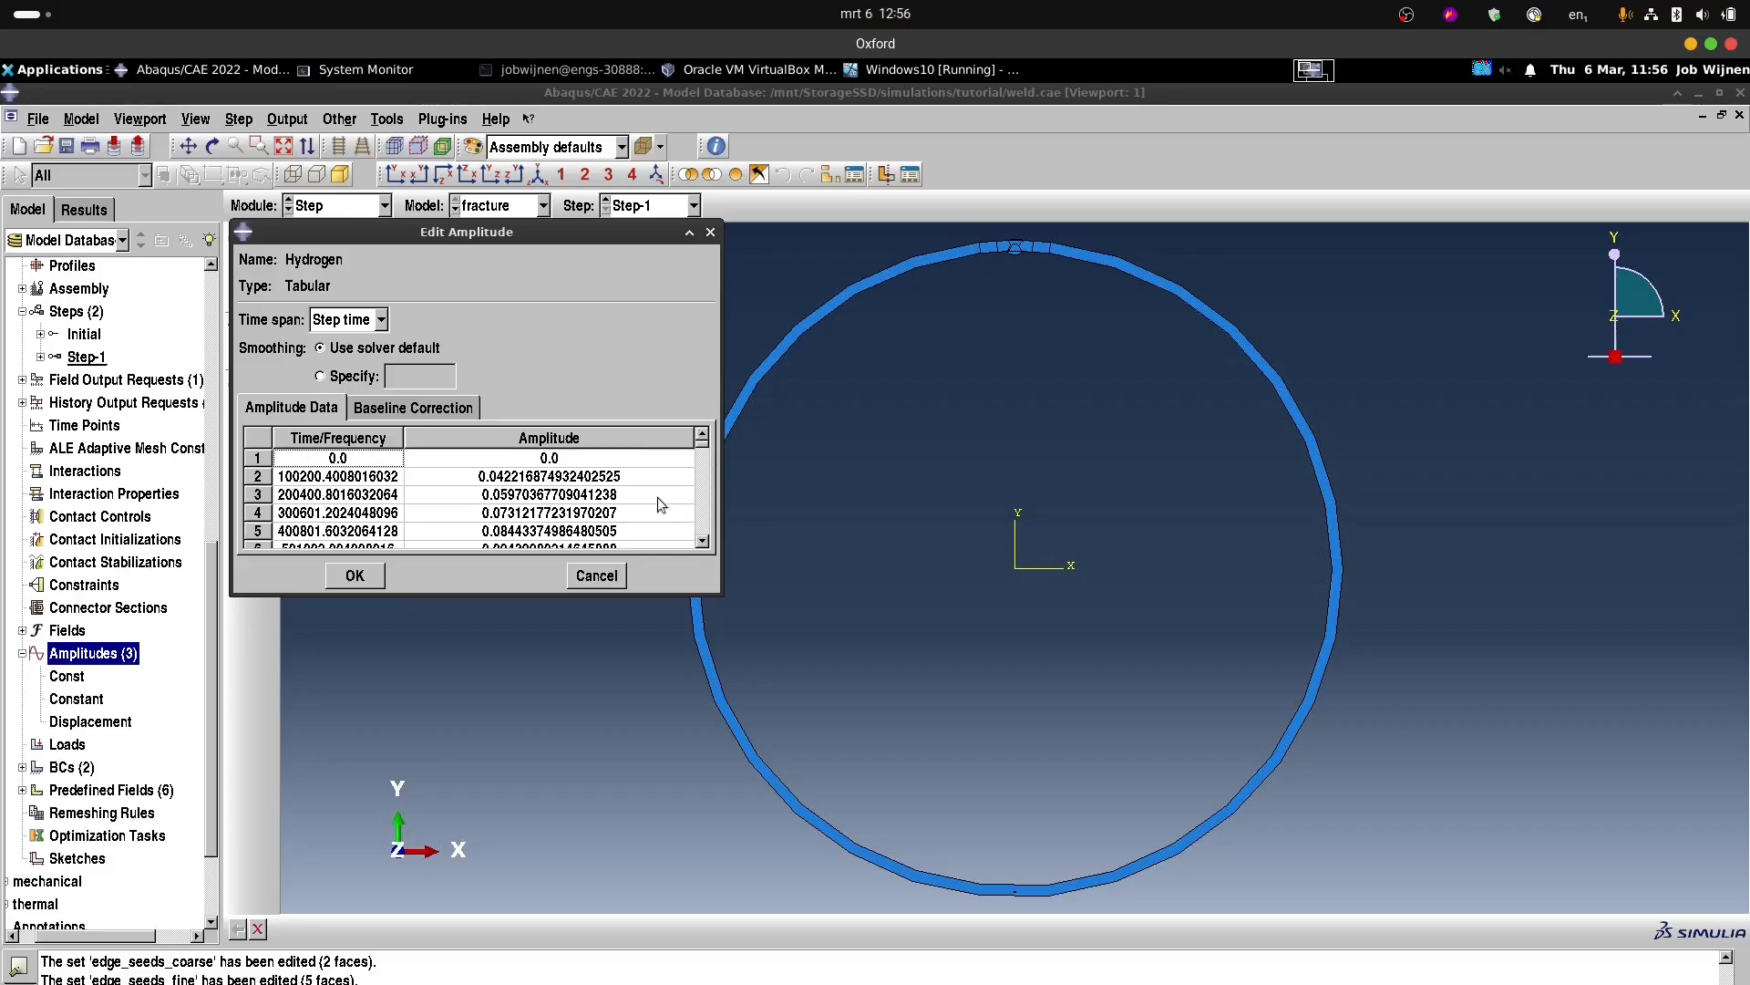
pyautogui.click(356, 576)
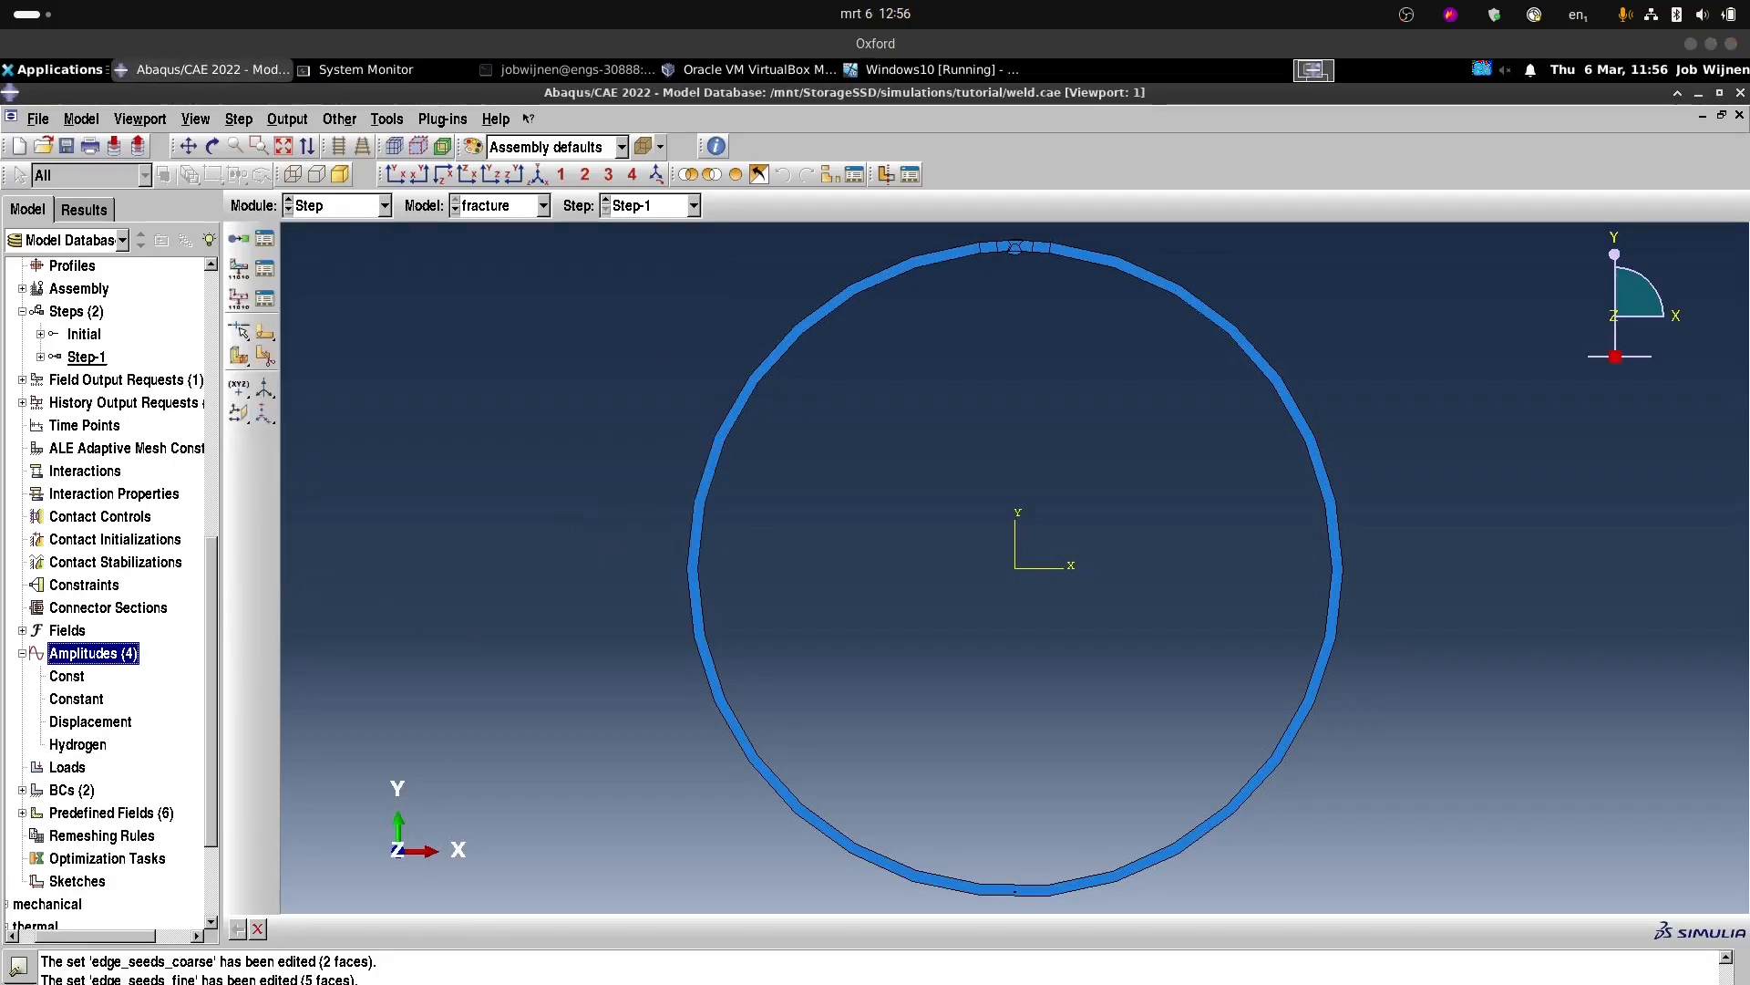
# Switch to the Load module and delete the fix_x and fix_y boundary conditions from the fracture model.
pyautogui.click(365, 206)
pyautogui.click(353, 346)
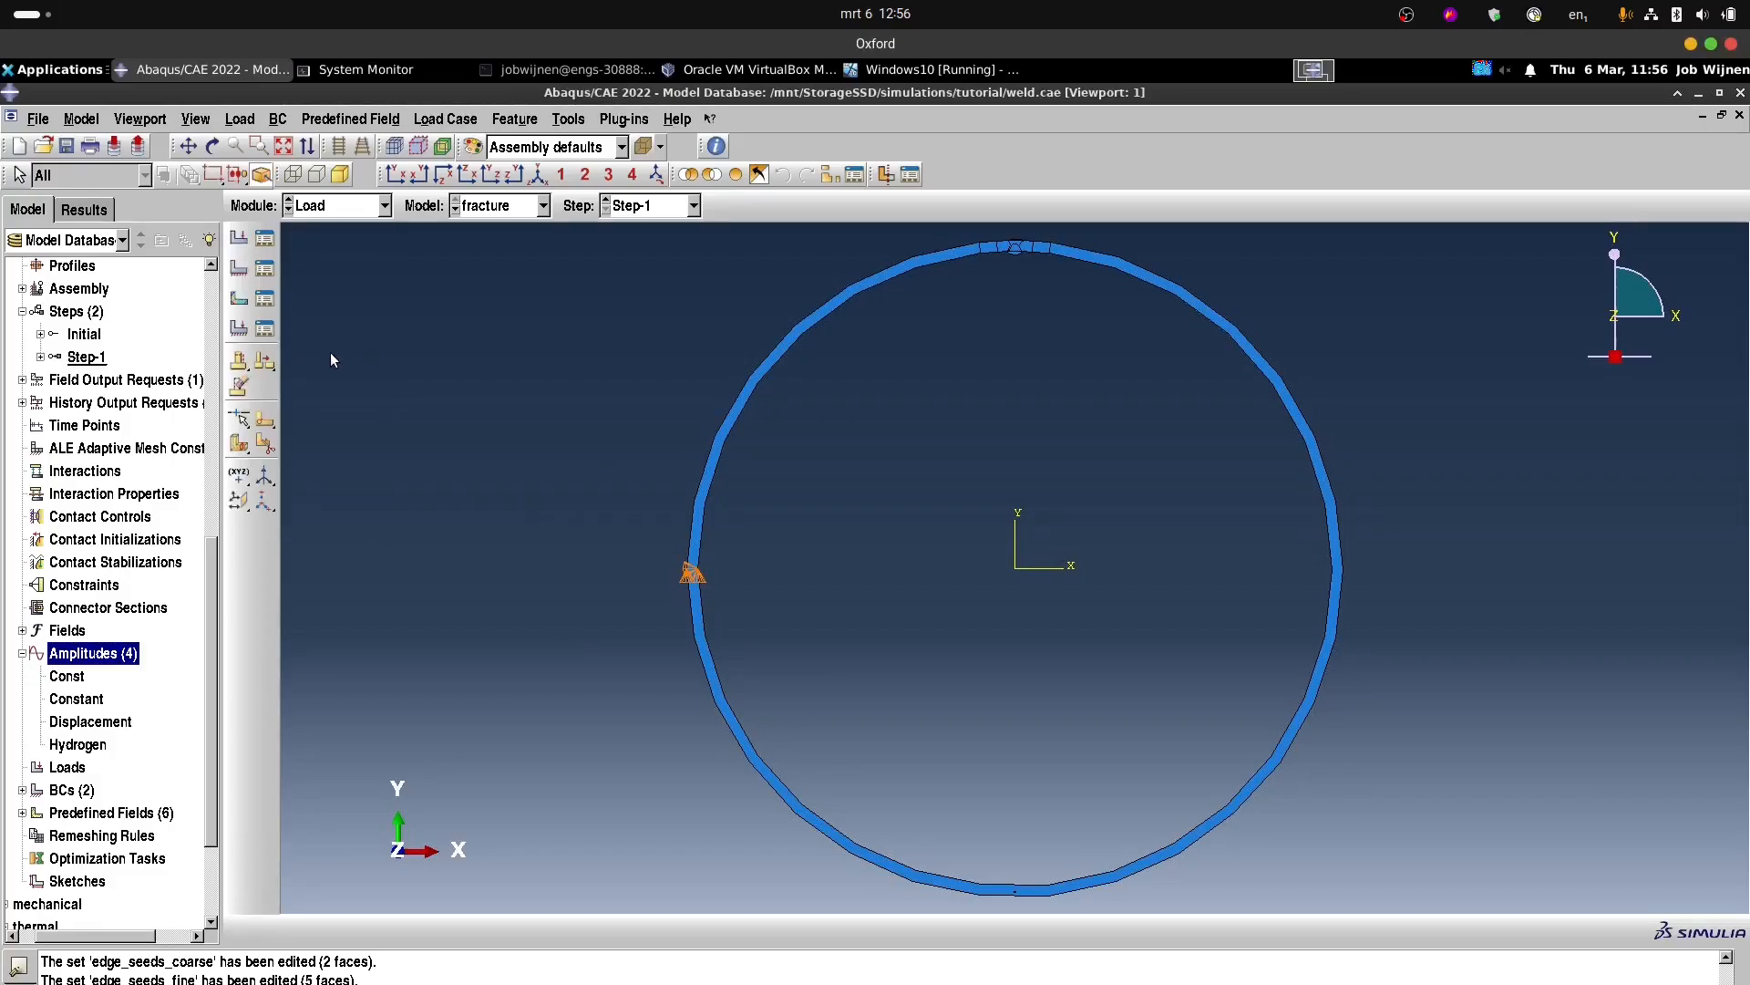
pyautogui.scroll(-3, 210, 601)
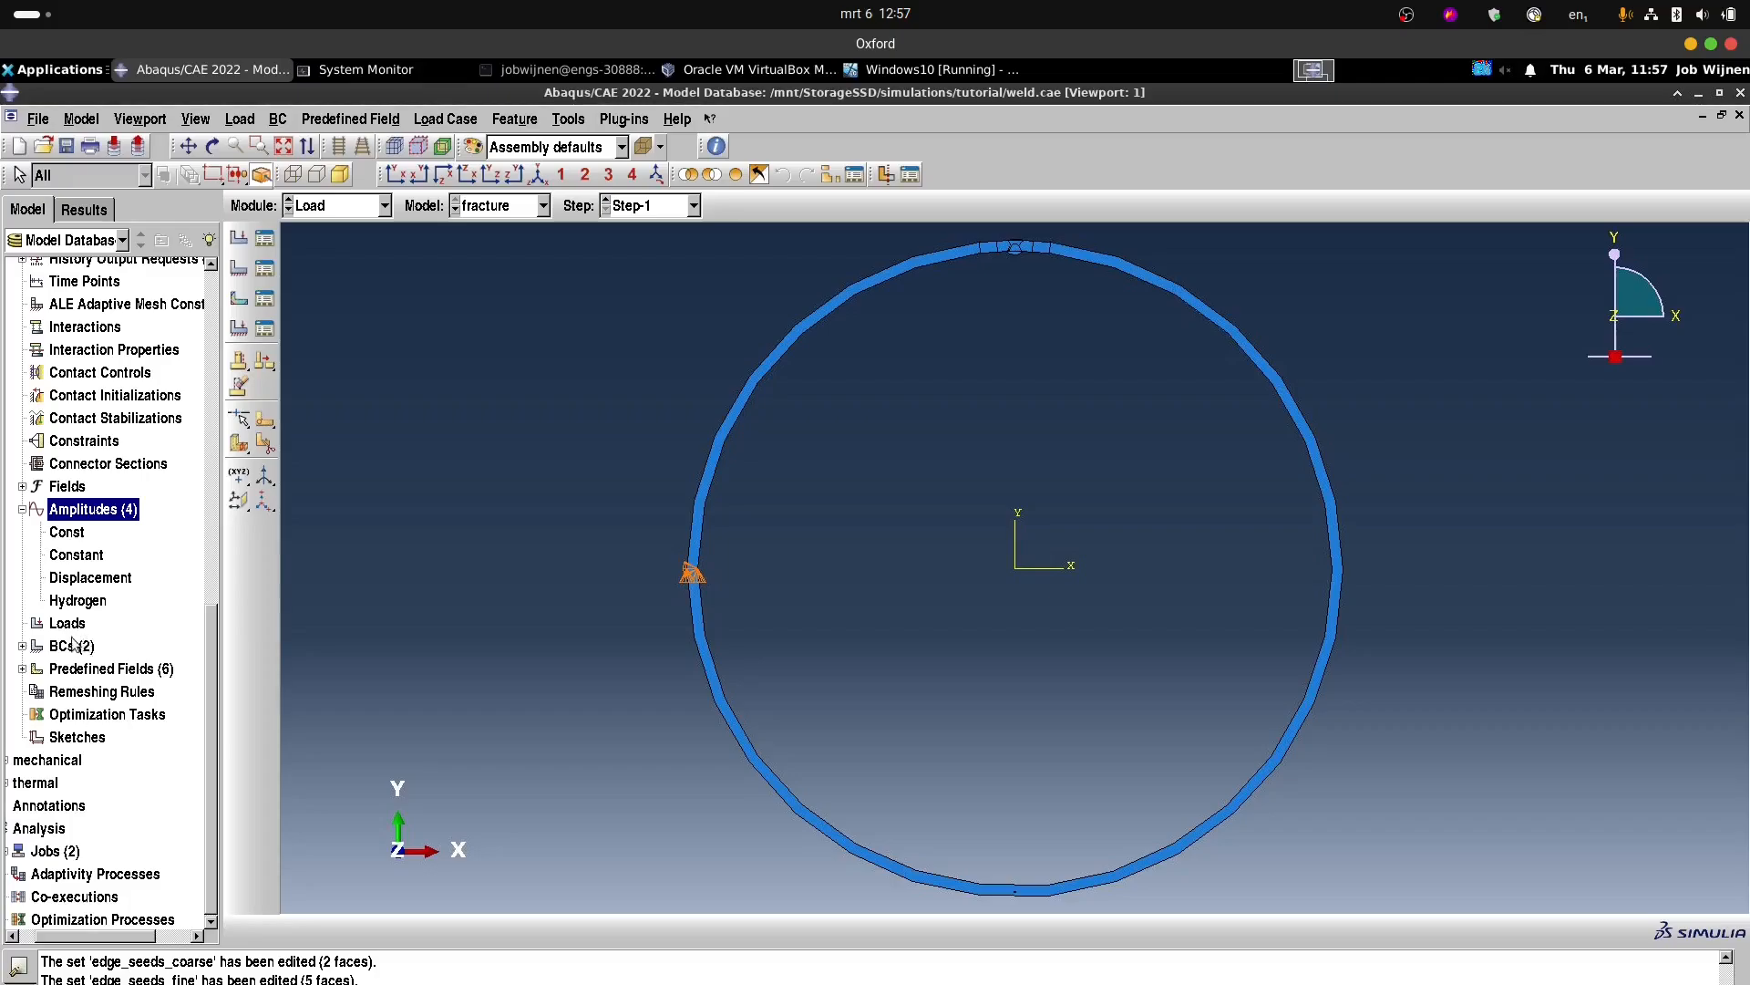
pyautogui.click(22, 646)
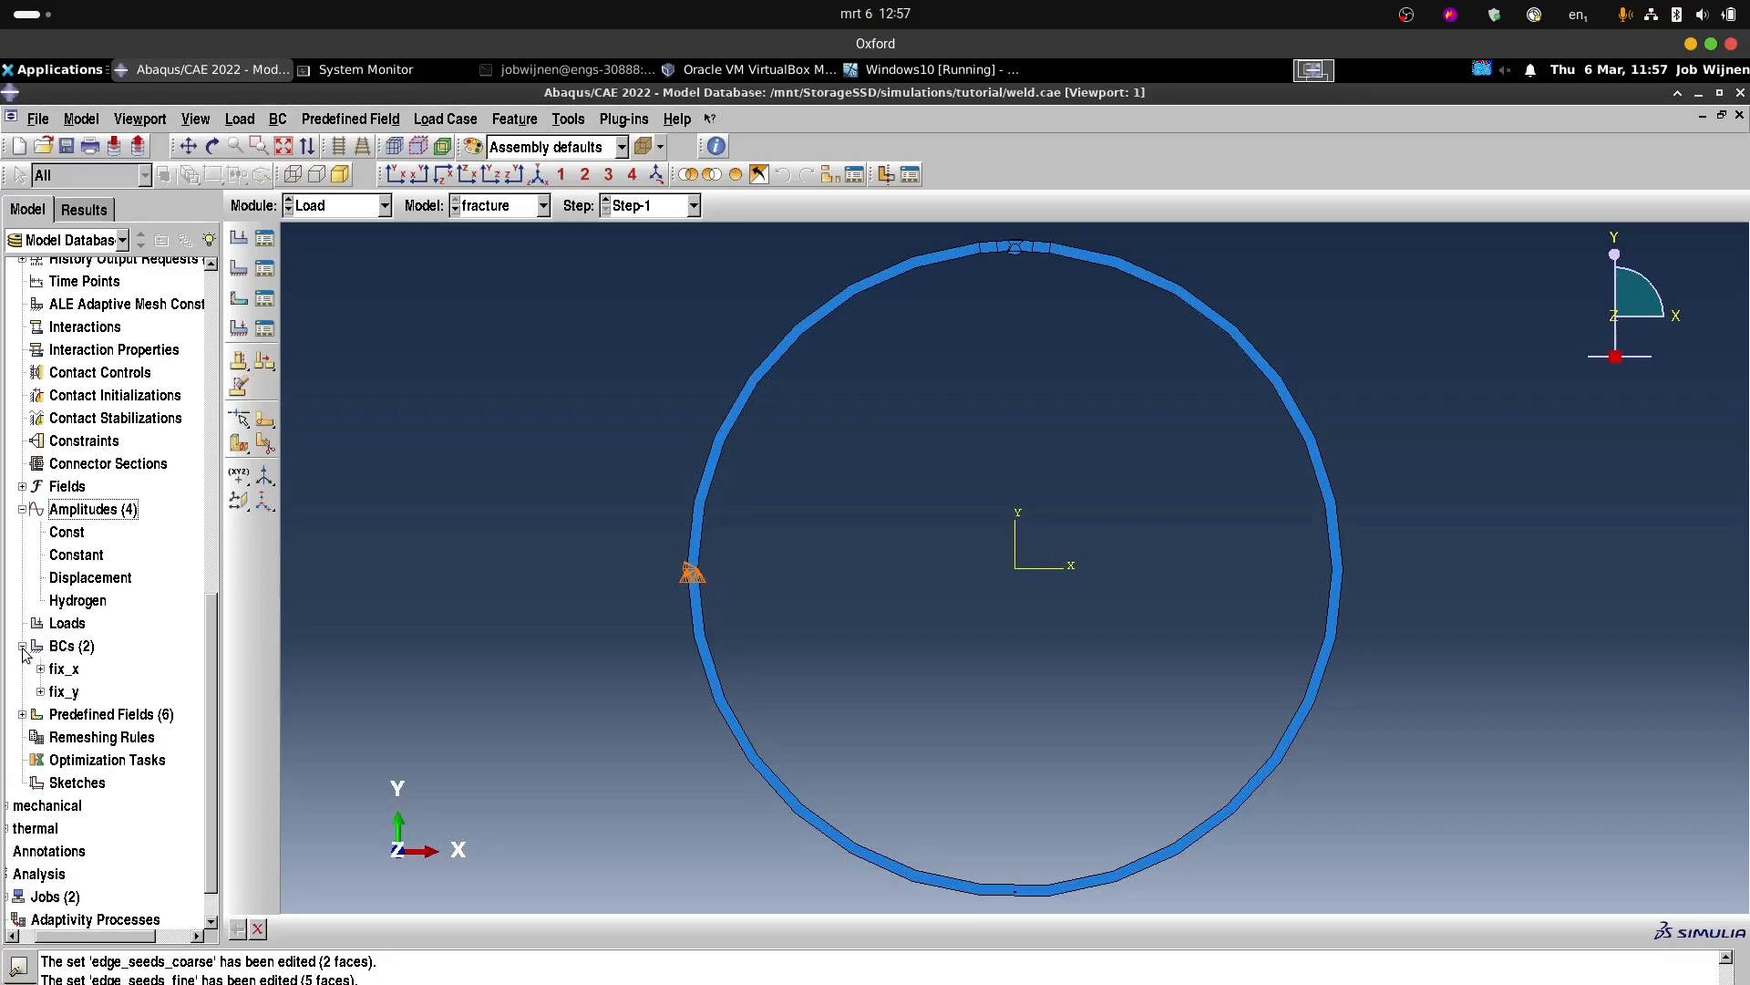
pyautogui.click(64, 670)
pyautogui.click(64, 691)
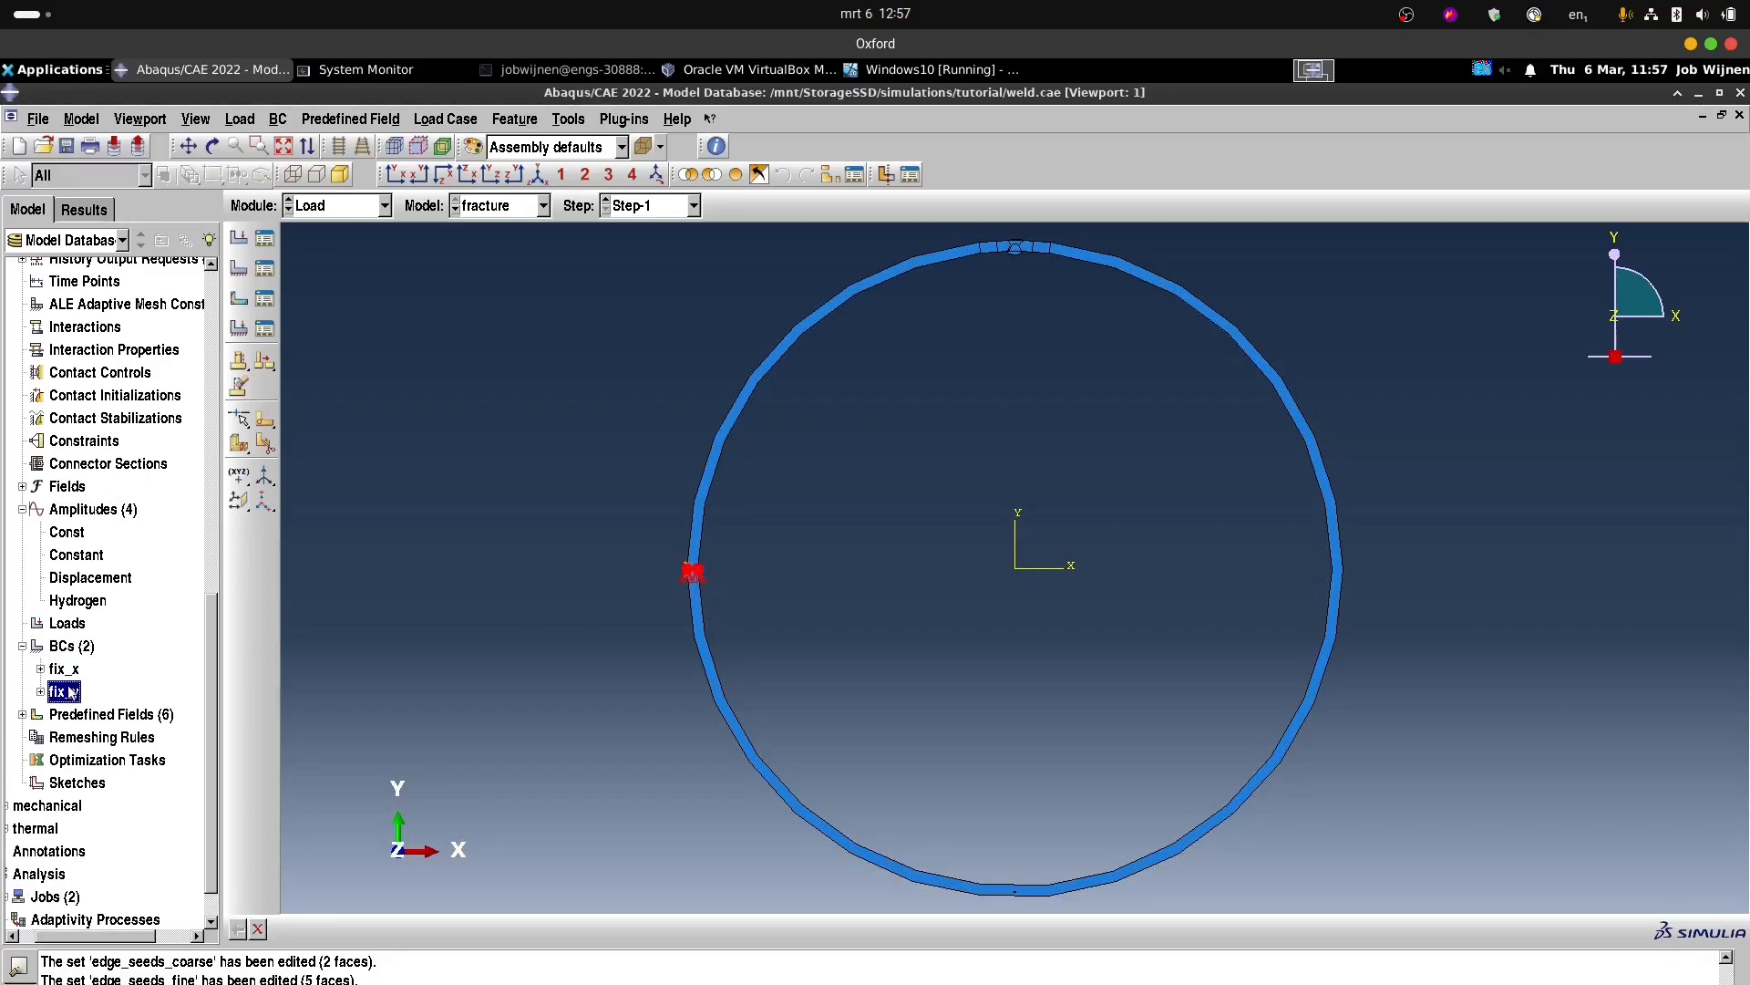
pyautogui.click(66, 673)
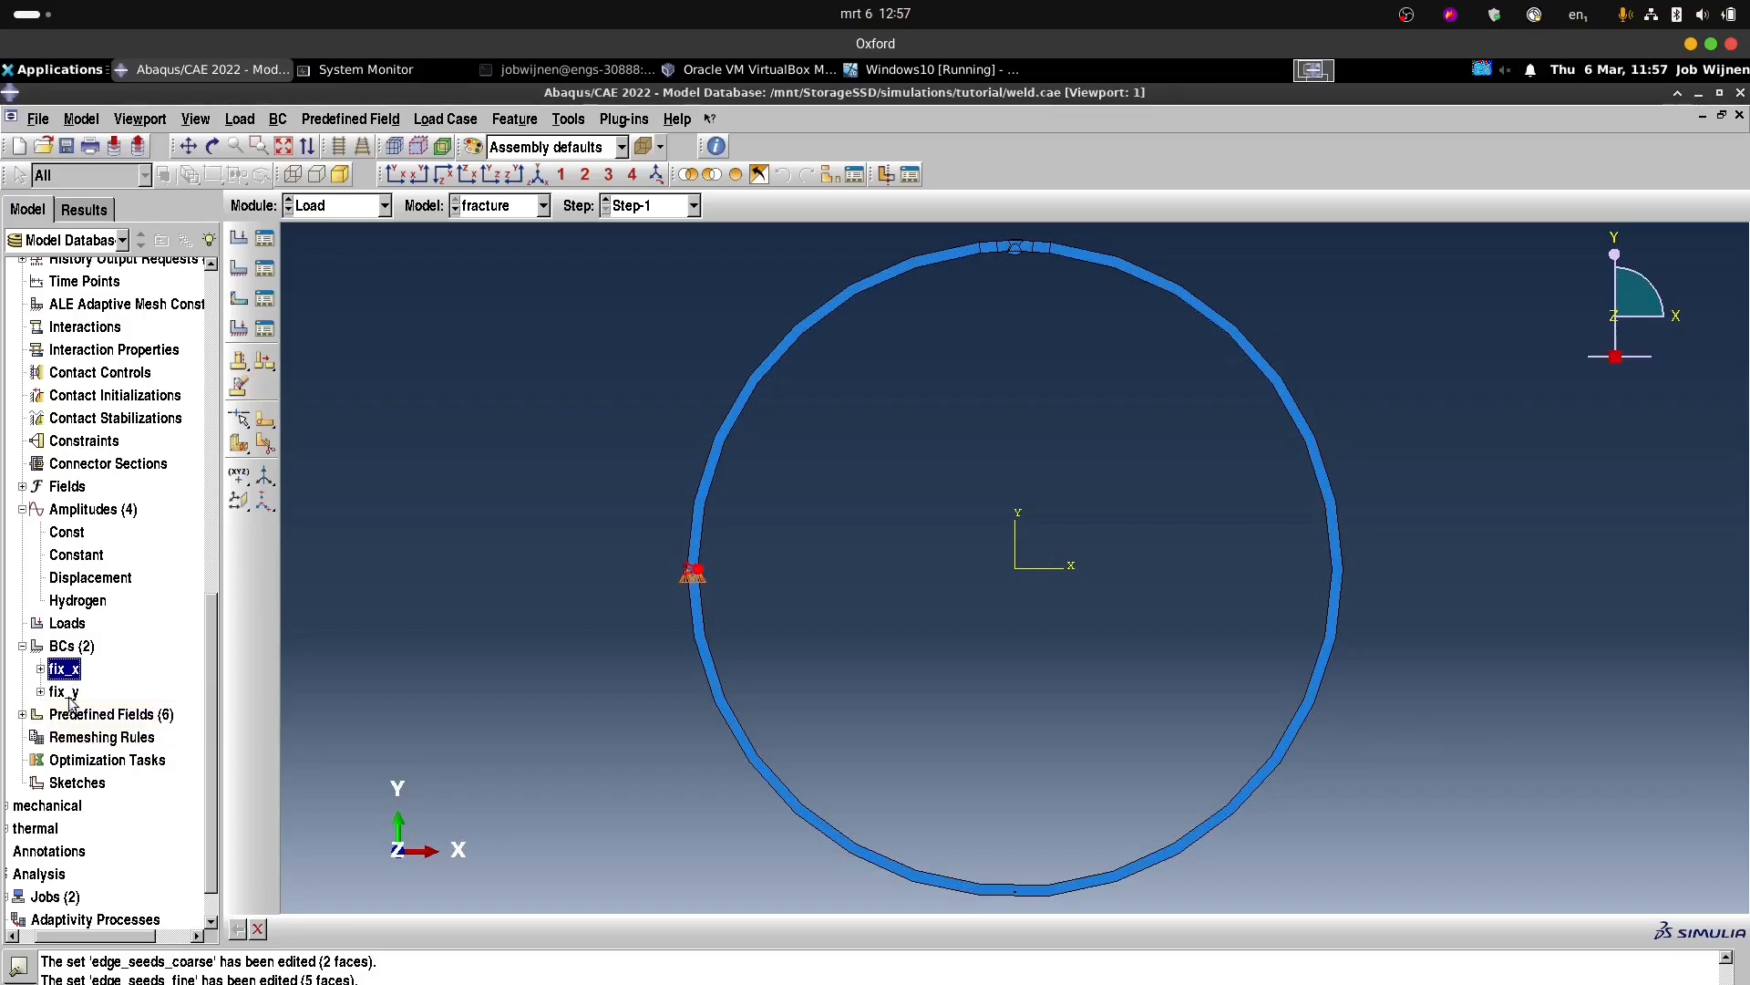
pyautogui.keyDown('ctrl'); pyautogui.click(64, 691); pyautogui.keyUp('ctrl')
pyautogui.rightClick(62, 672)
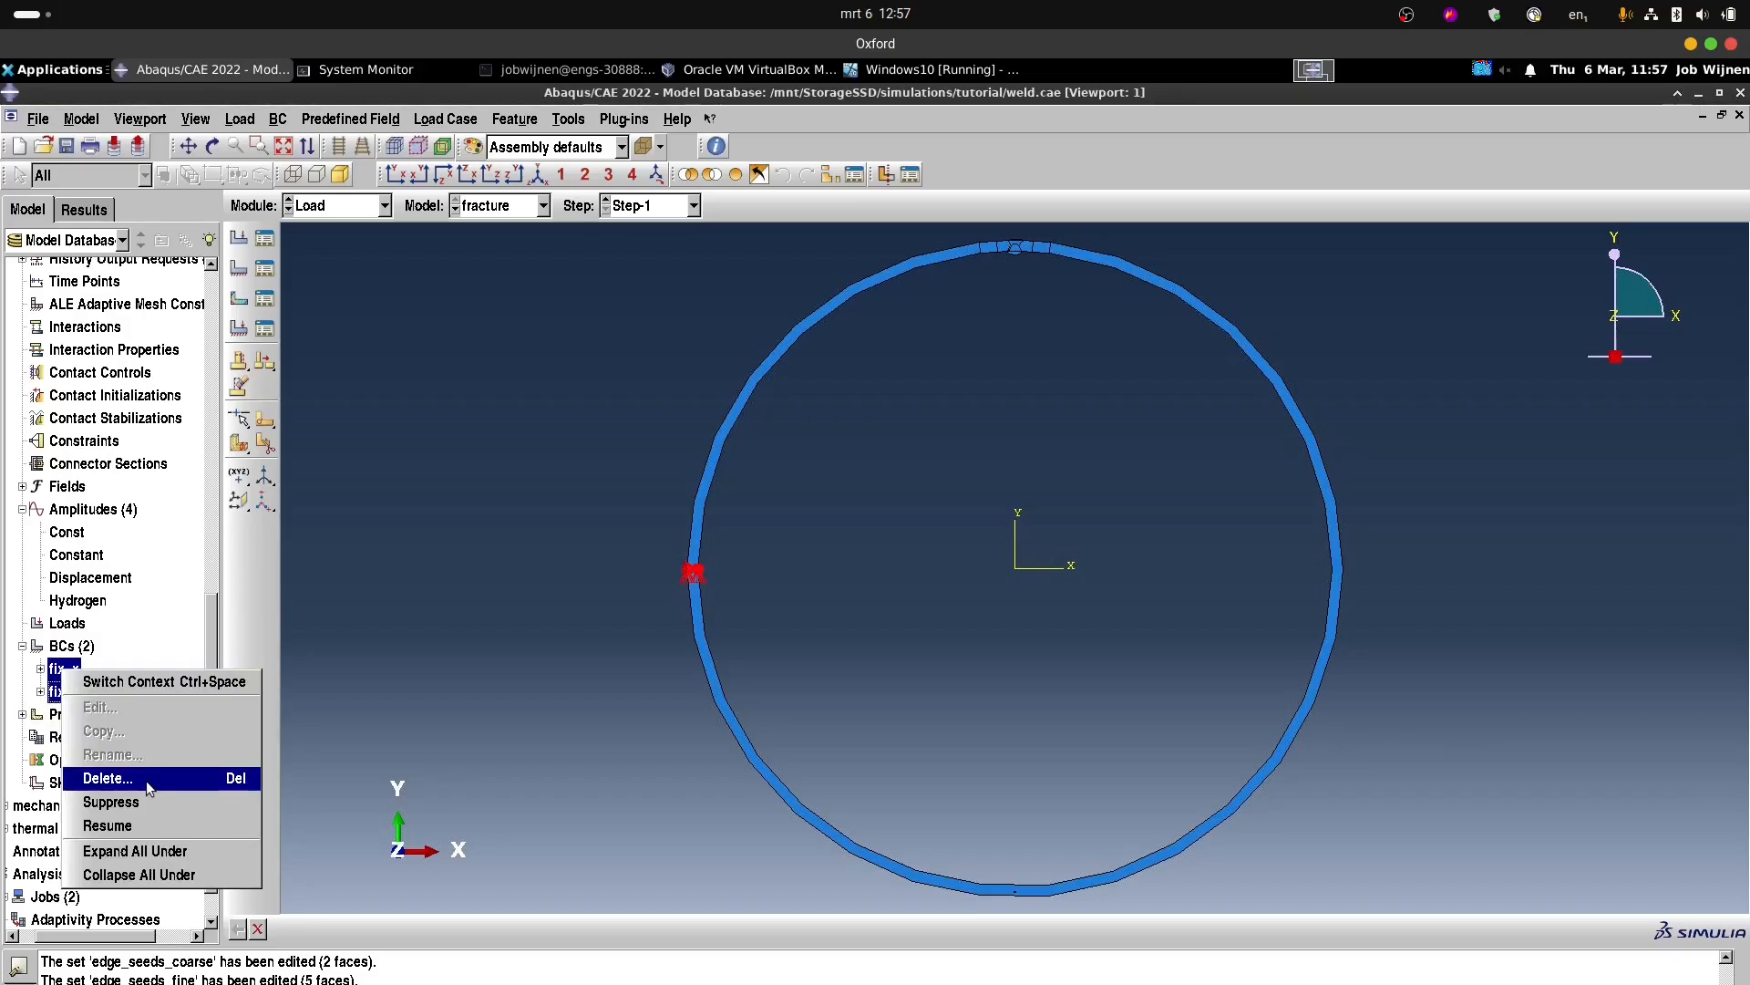
pyautogui.click(147, 779)
pyautogui.click(823, 617)
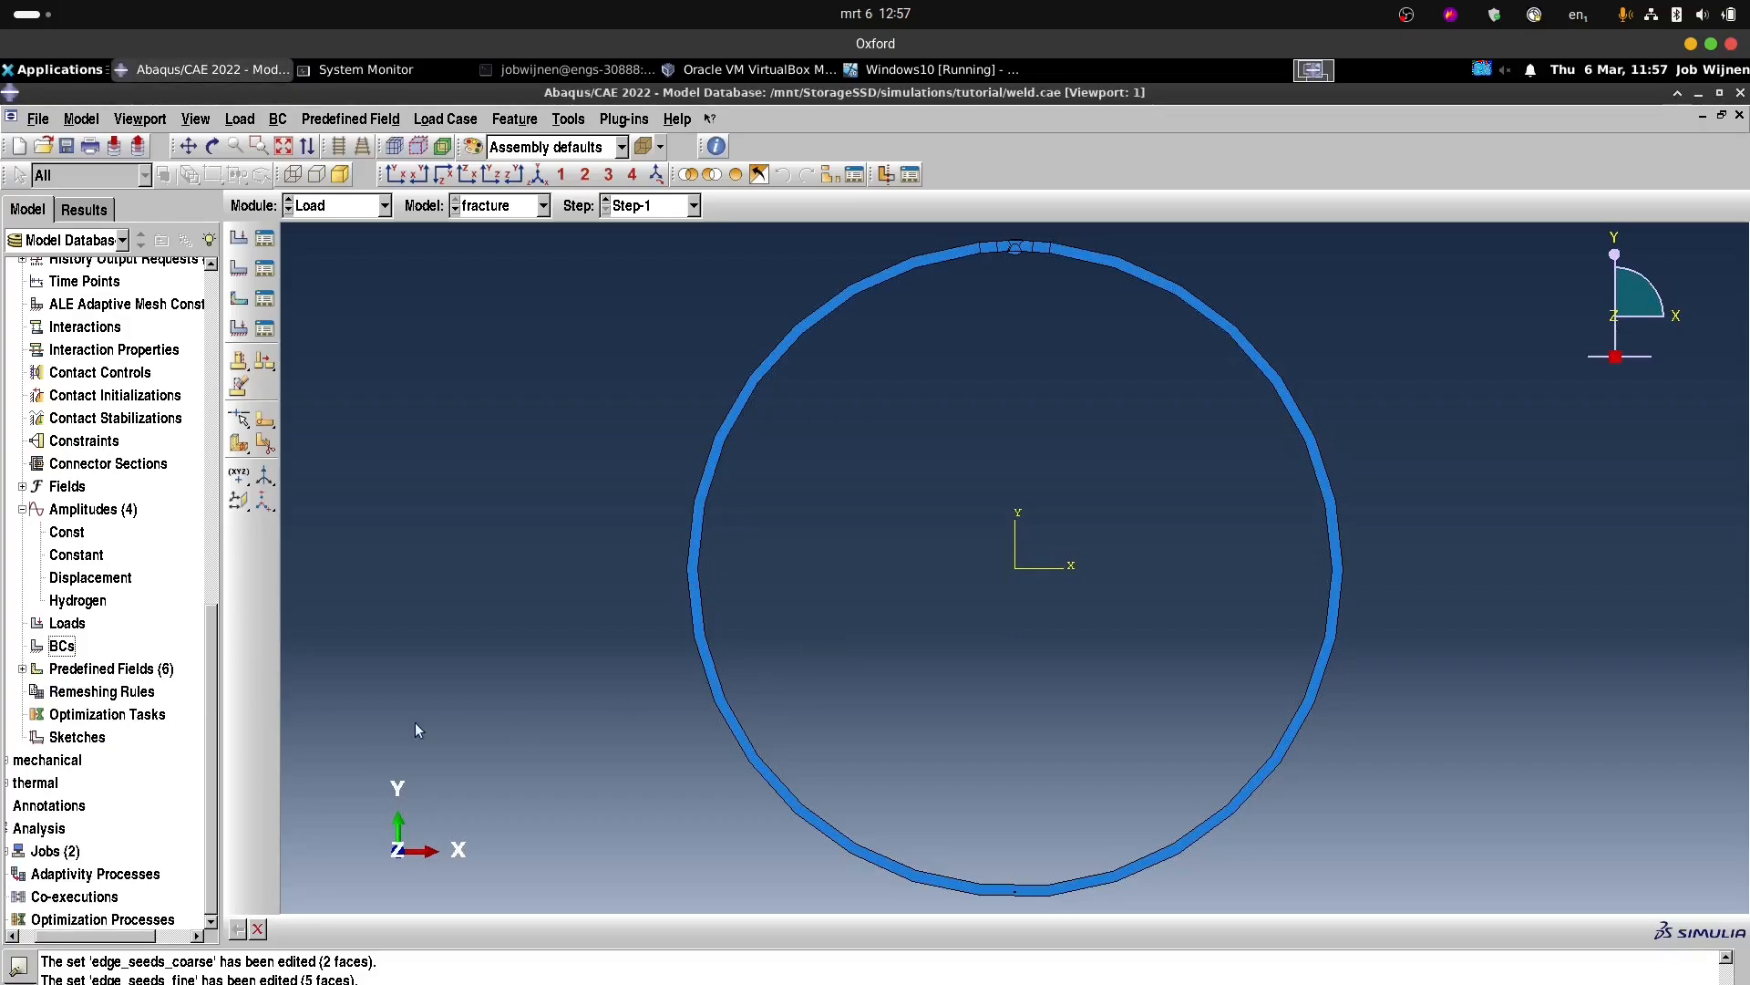
# Create a mechanical Displacement/Rotation boundary condition named Displacement in Step-1.
pyautogui.click(239, 268)
pyautogui.moveTo(256, 255); pyautogui.dragTo(320, 285)
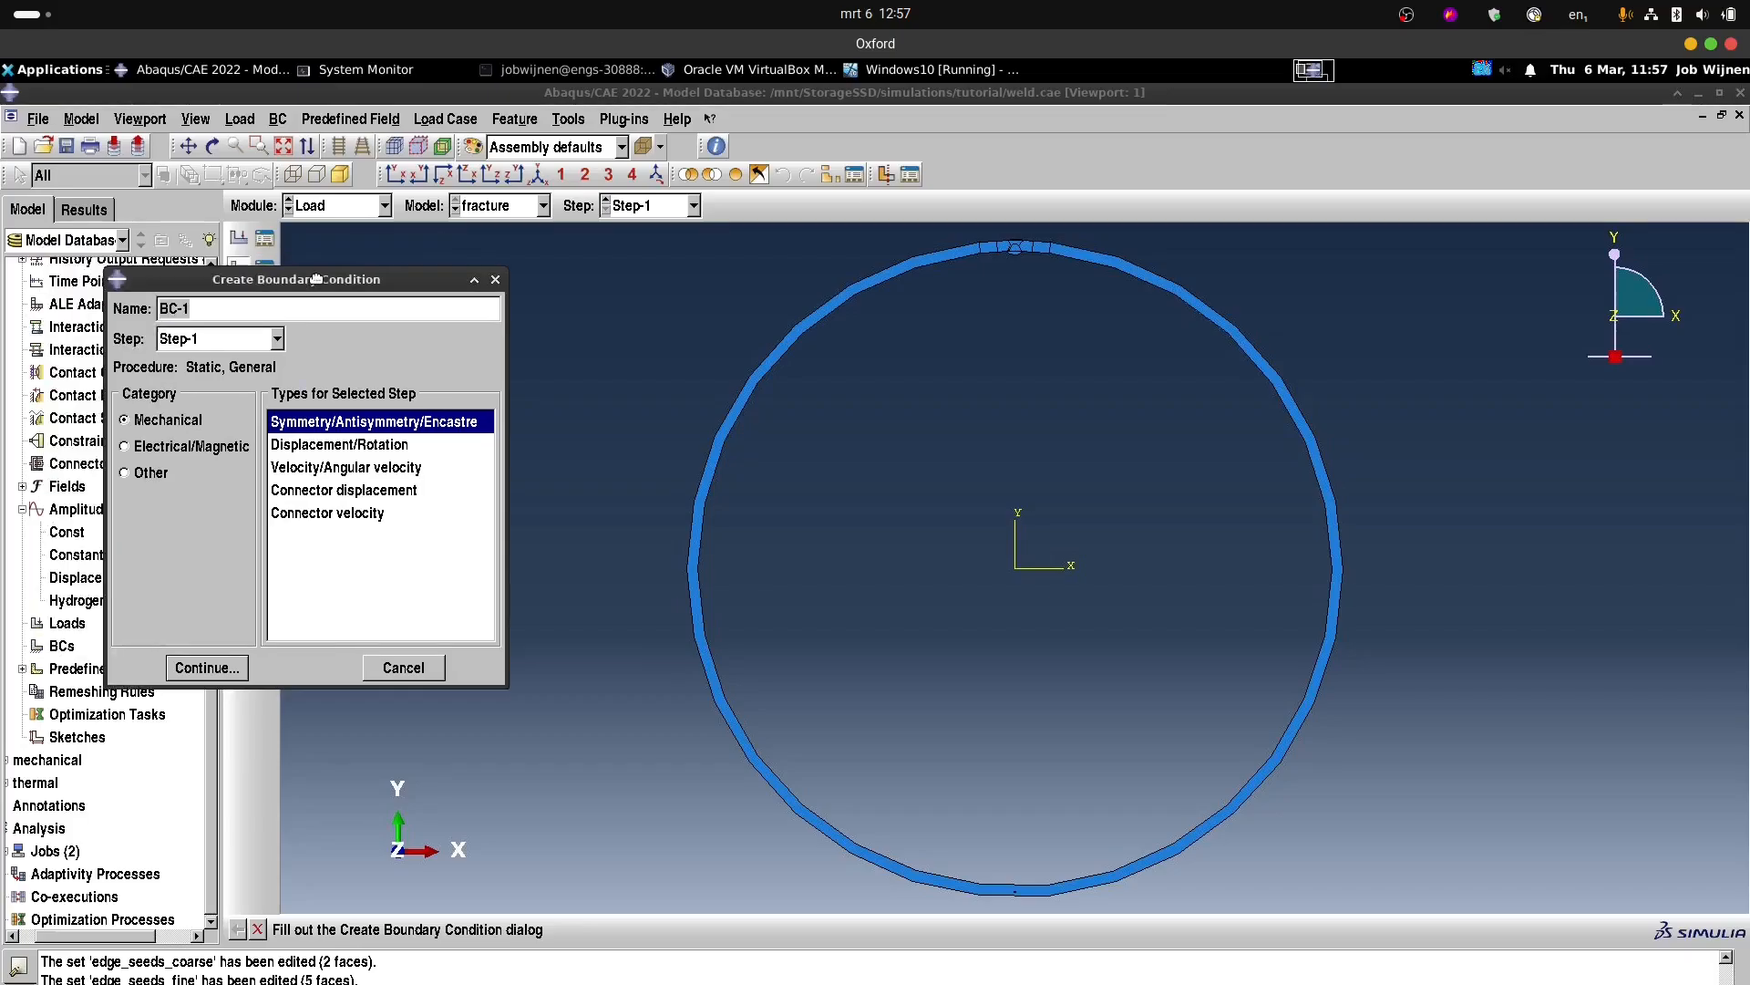
pyautogui.click(232, 303)
pyautogui.press('BackSpace')
pyautogui.press('BackSpace')
pyautogui.press('BackSpace')
pyautogui.write('Displacement')
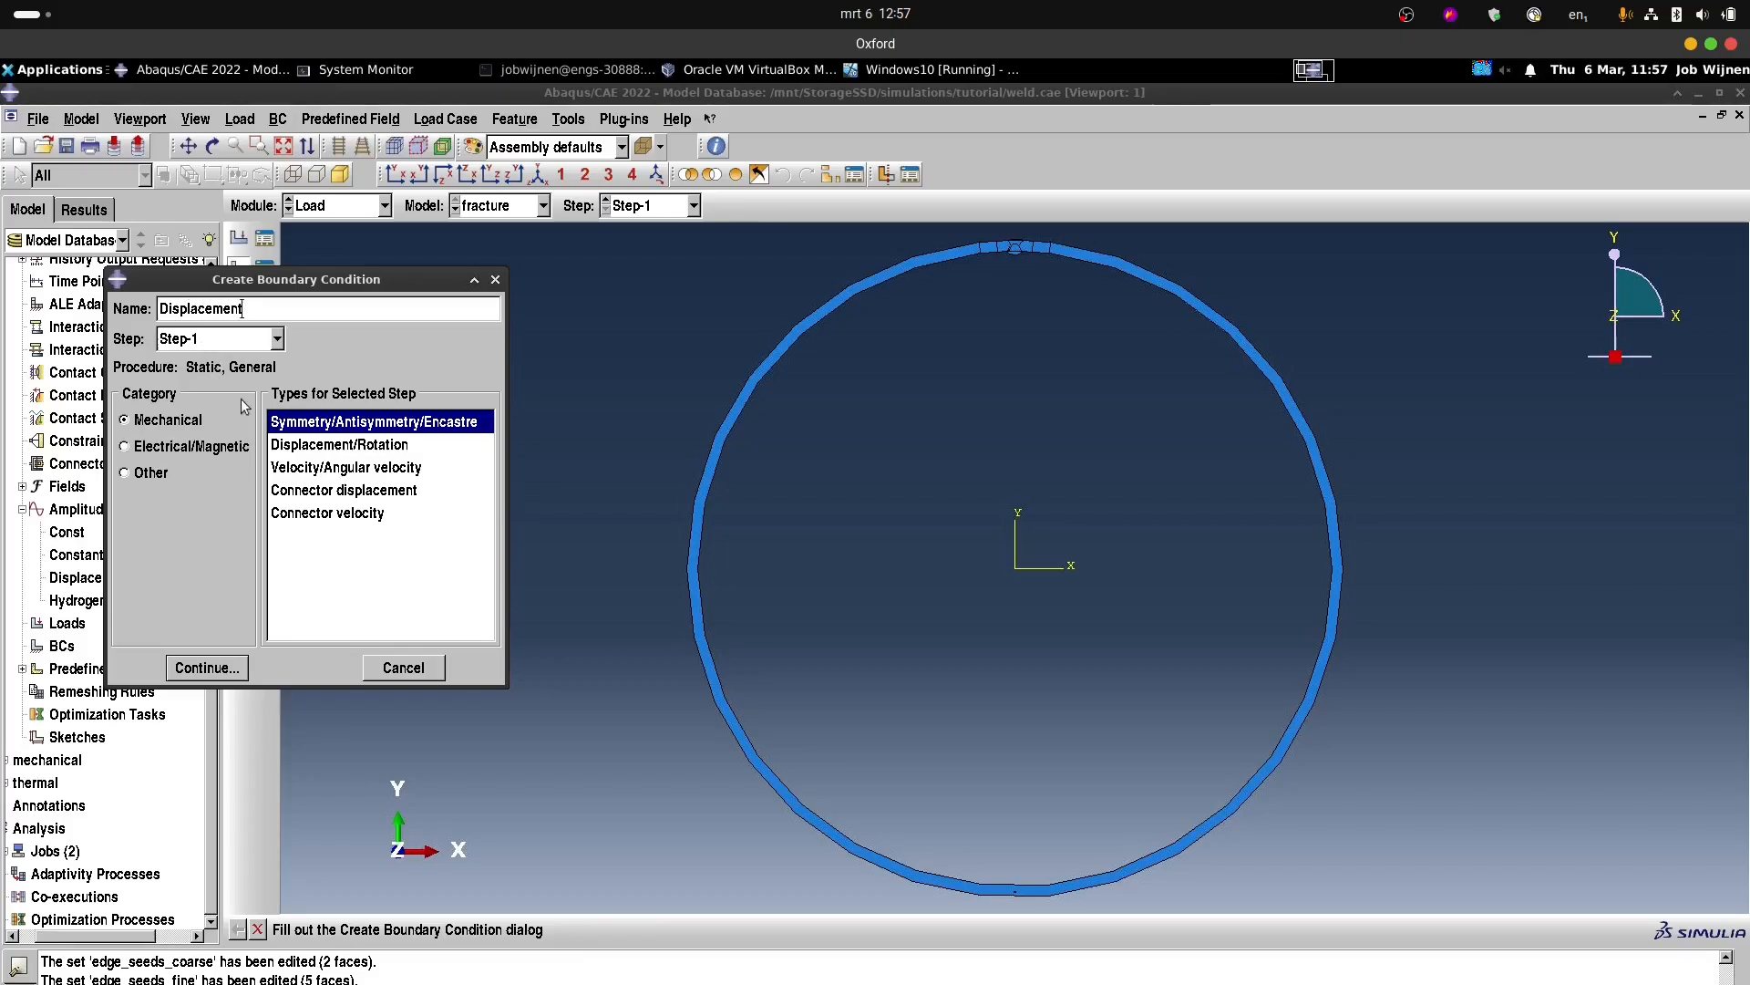
pyautogui.click(337, 447)
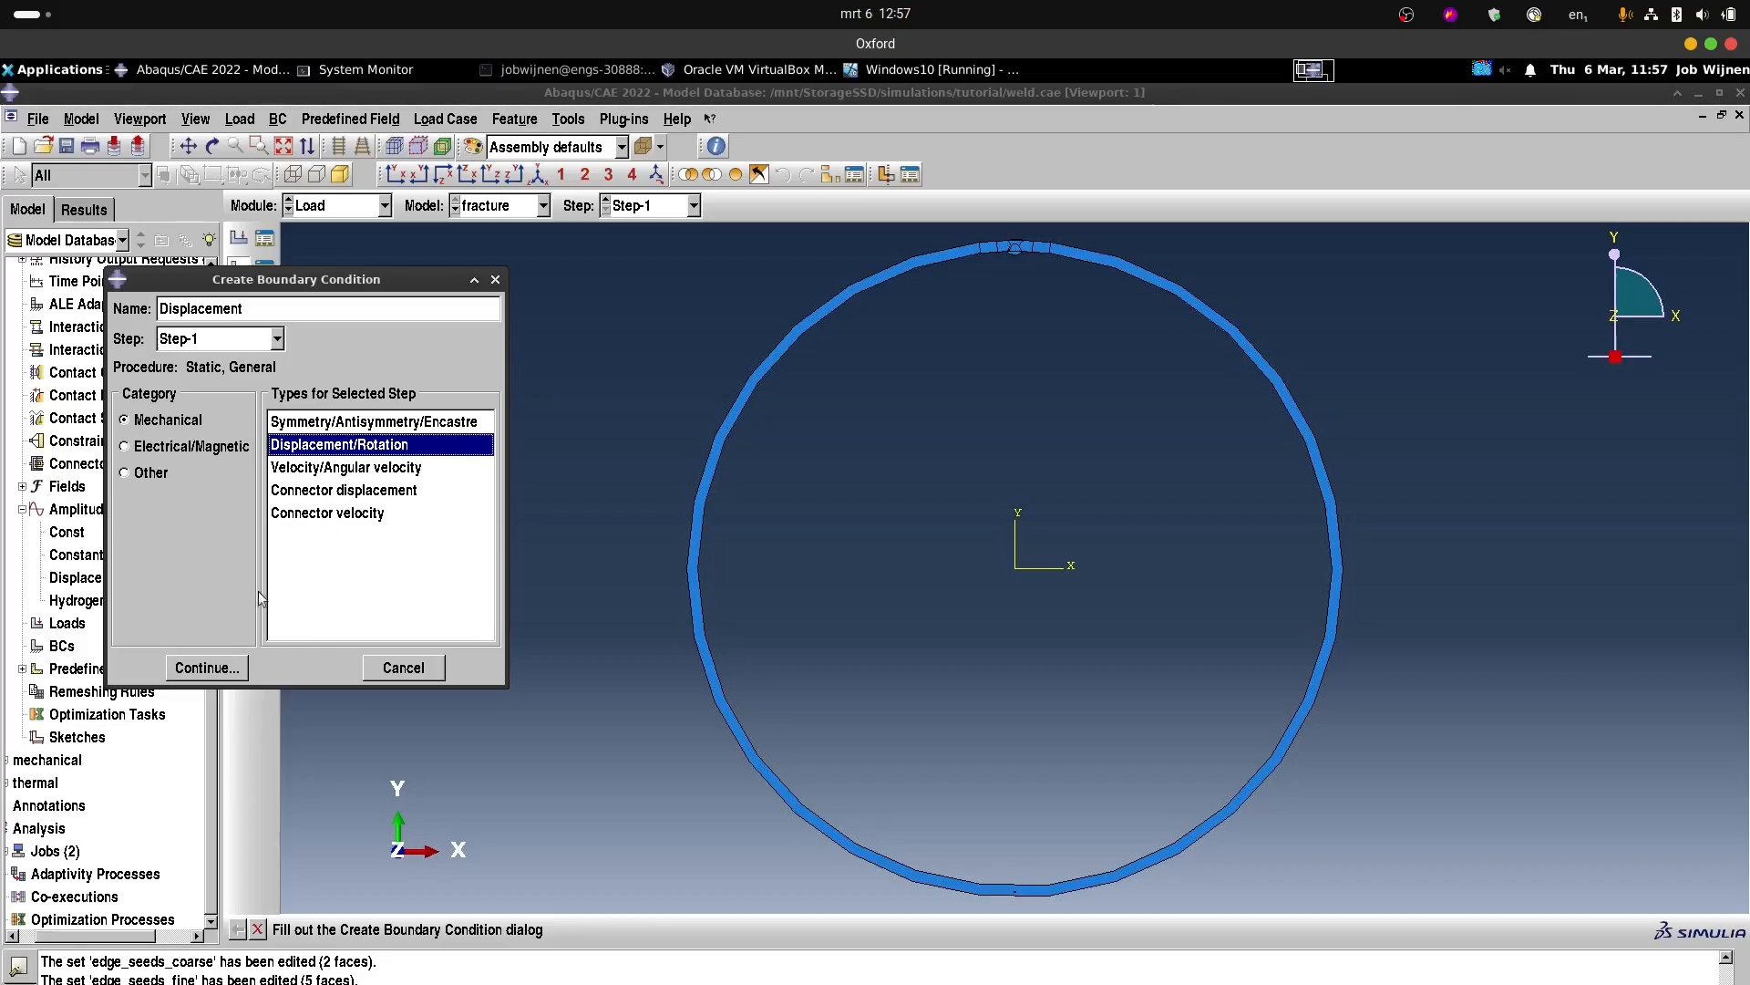
pyautogui.click(207, 670)
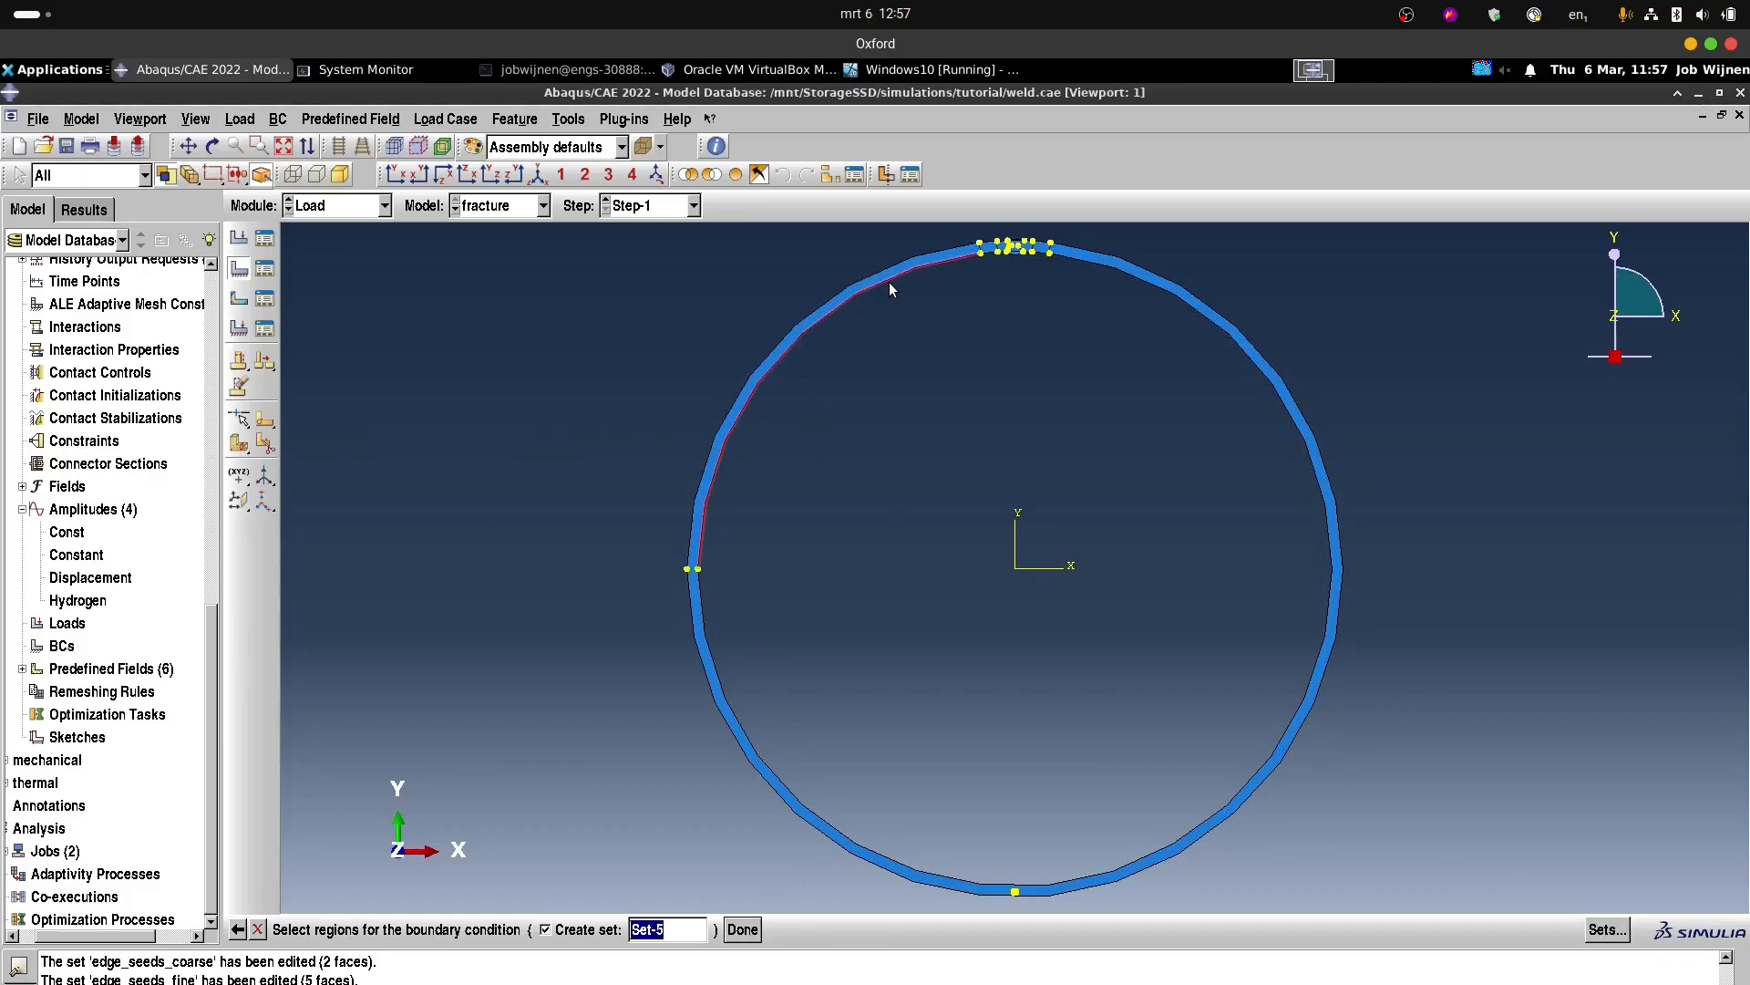
# Apply the boundary condition to the pipe's inner wall edges on both sides of the weld, excluding the bead, as set InnerDisp.
pyautogui.keyDown('shift'); pyautogui.click(753, 743); pyautogui.keyUp('shift')
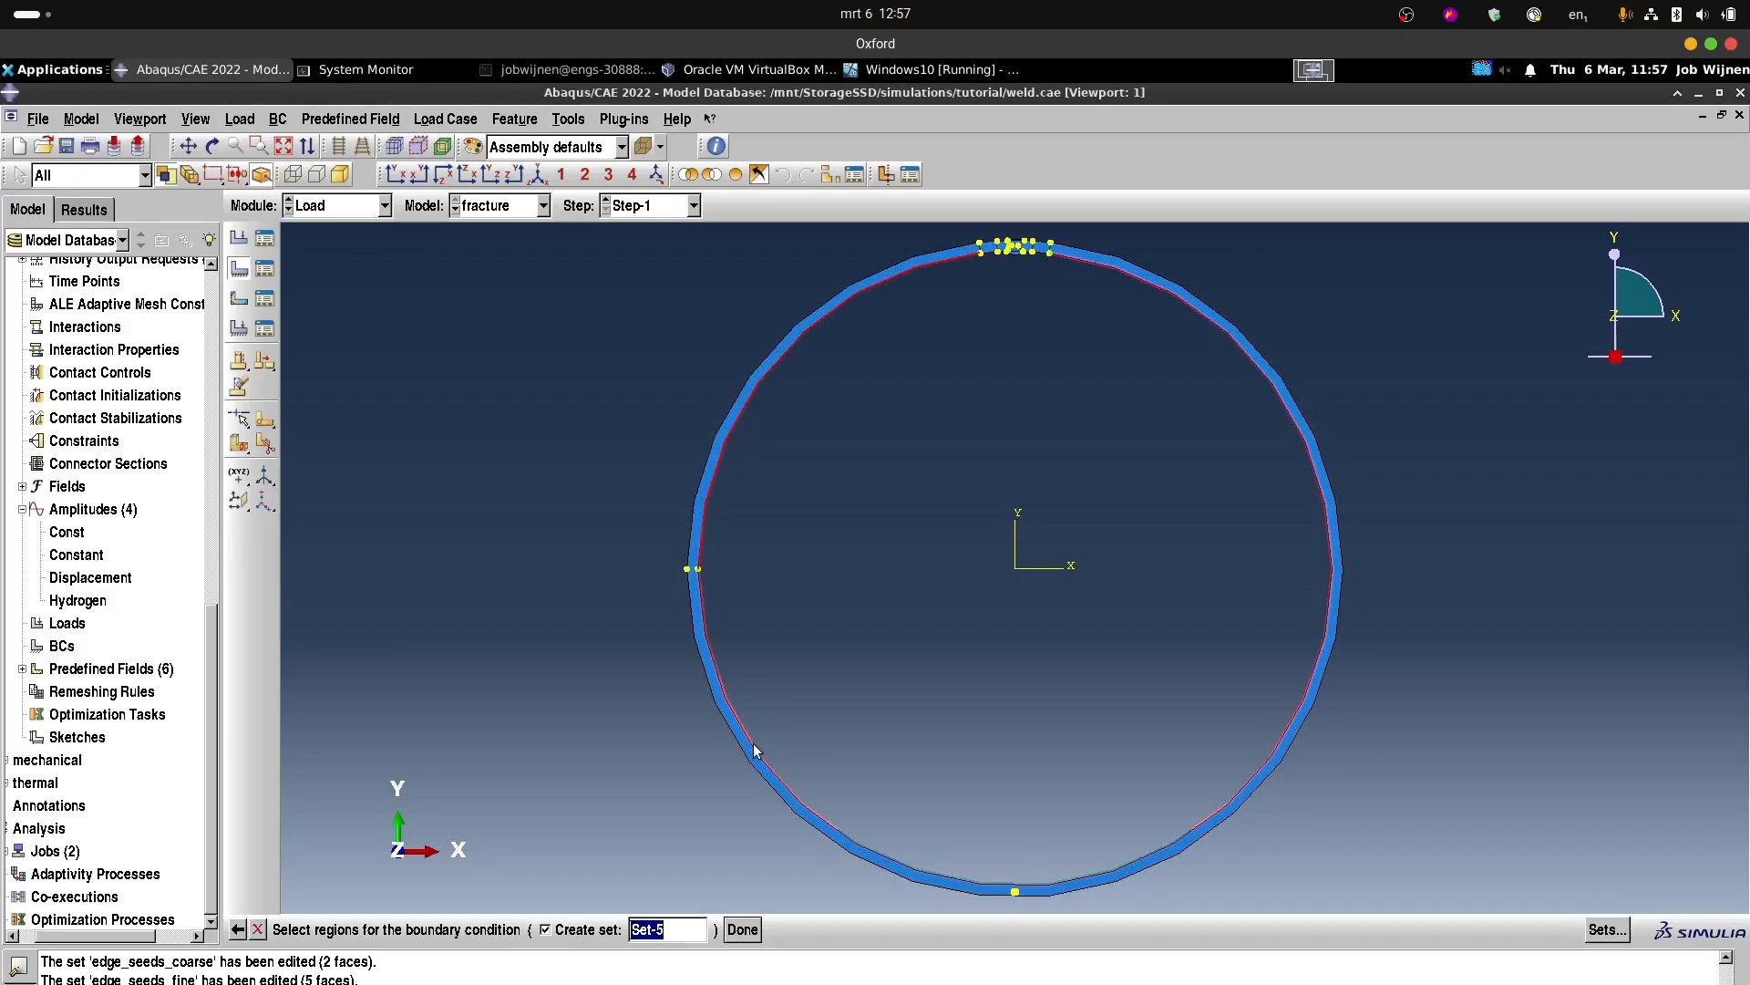
pyautogui.keyDown('shift'); pyautogui.click(719, 503); pyautogui.keyUp('shift')
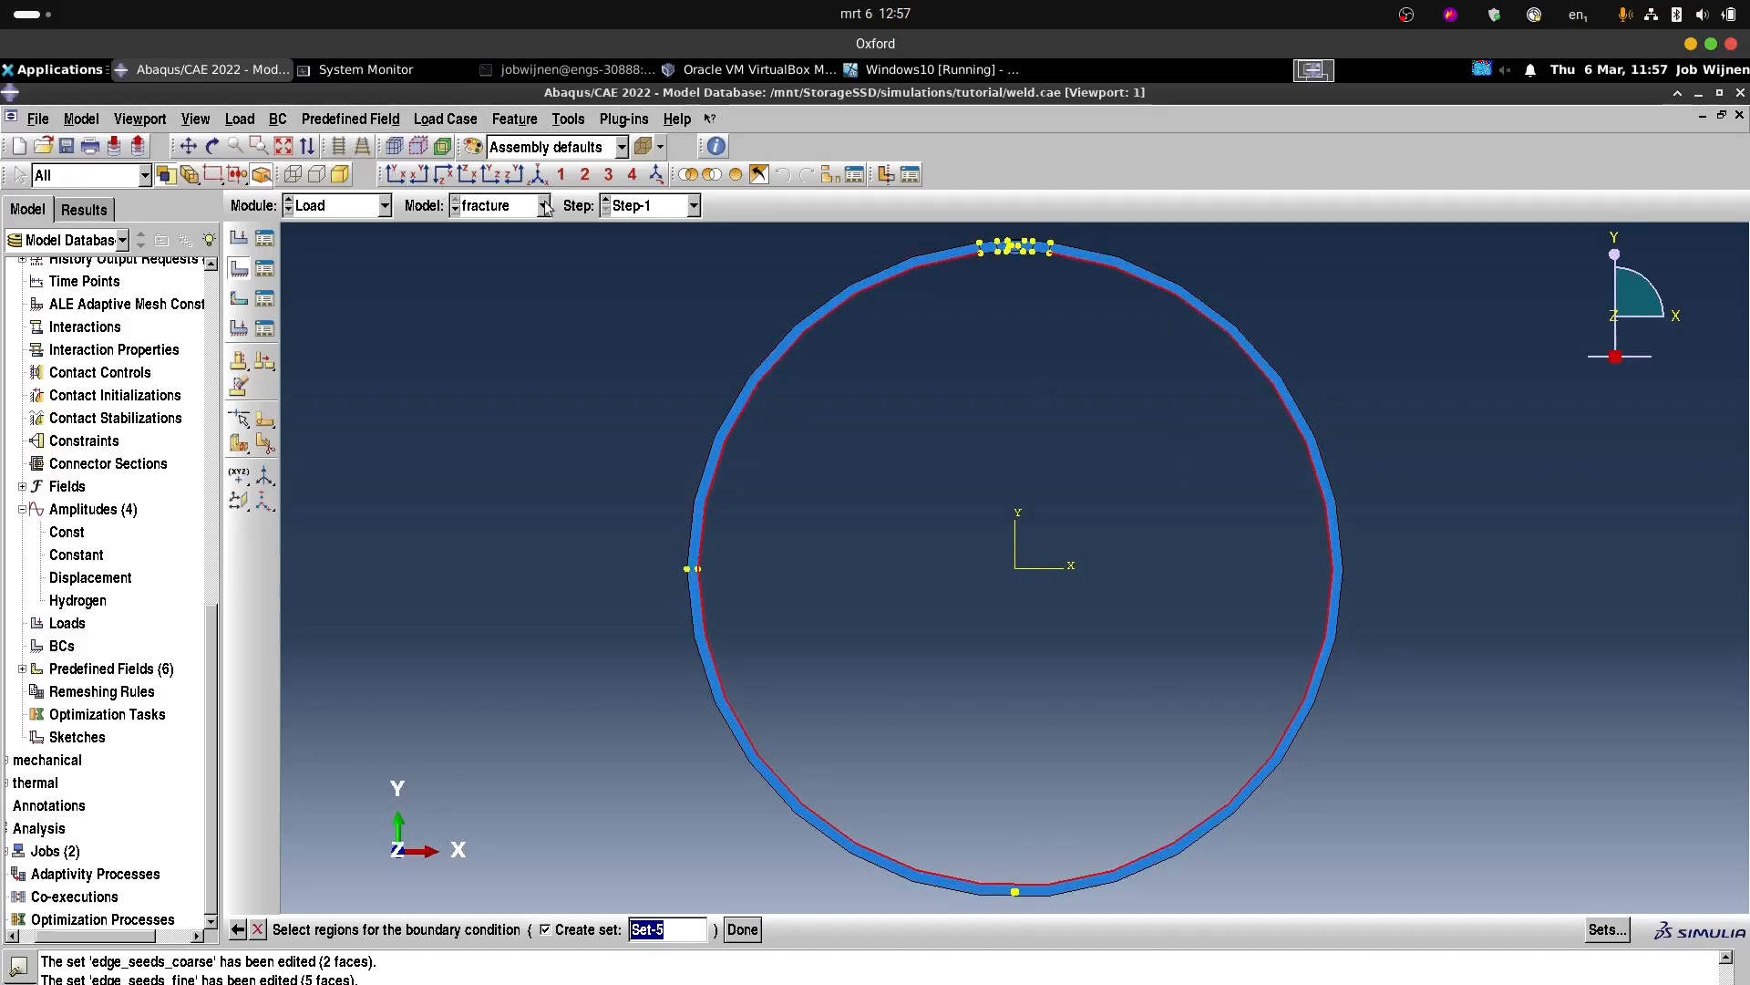
pyautogui.click(562, 175)
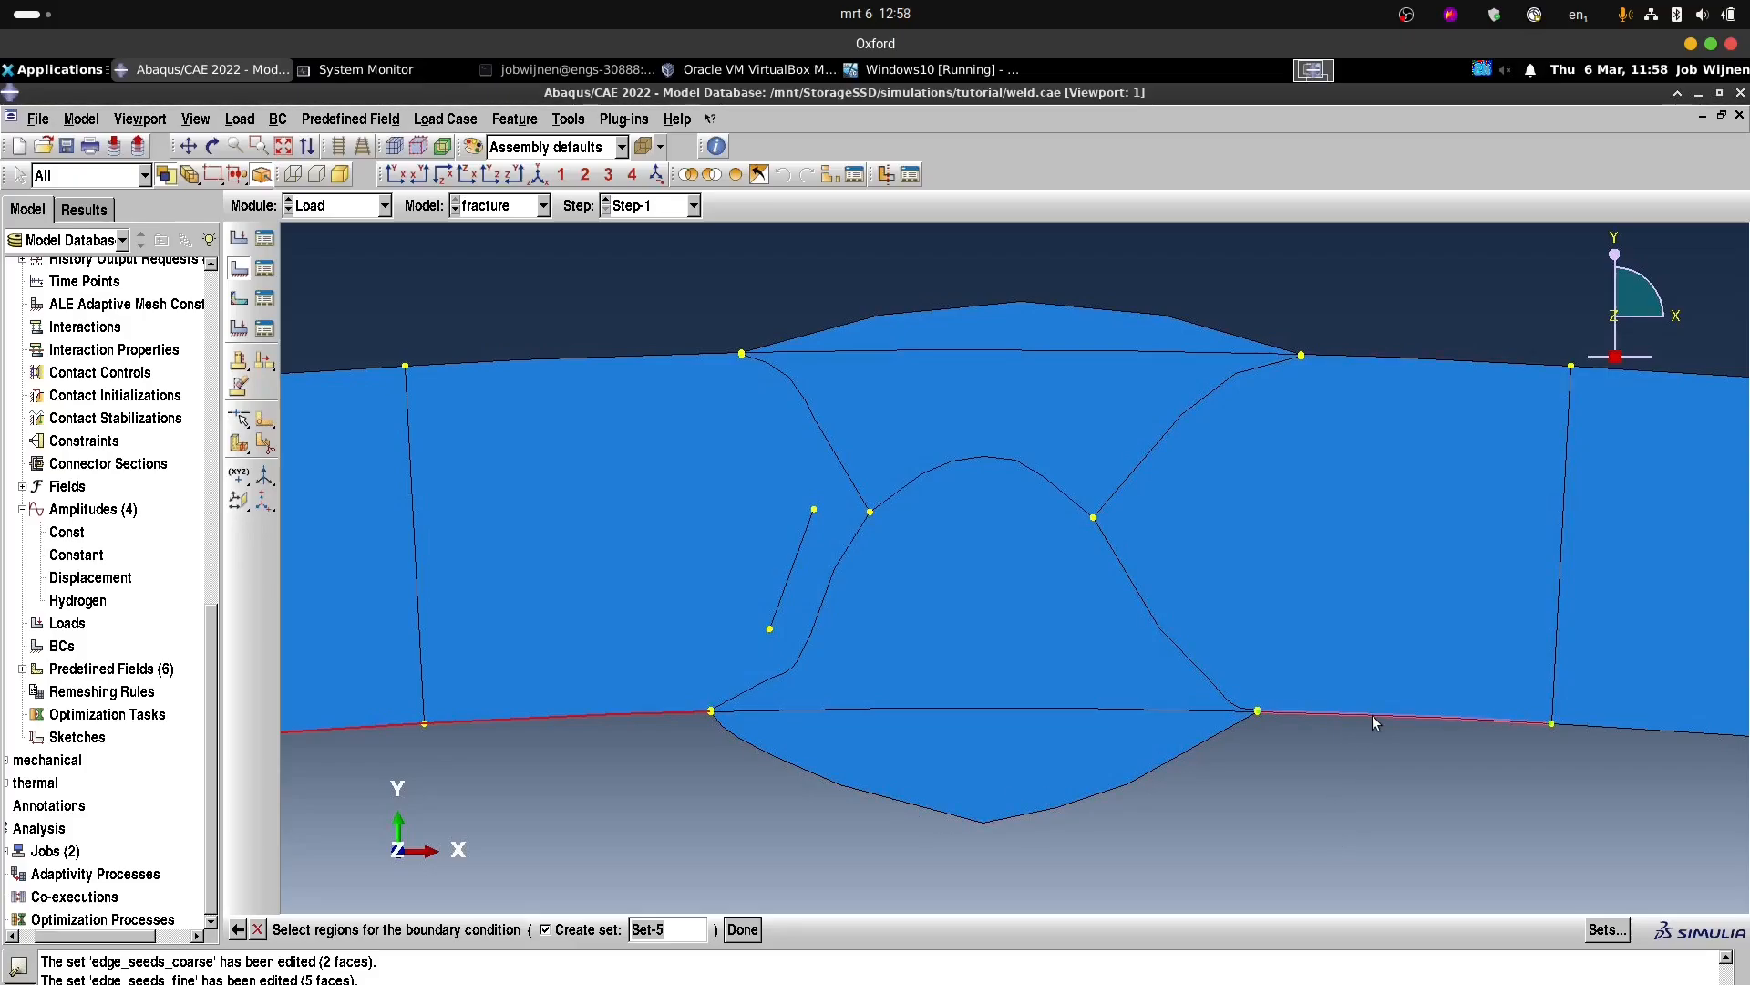
pyautogui.click(1393, 724)
pyautogui.keyDown('shift'); pyautogui.click(1666, 730); pyautogui.keyUp('shift')
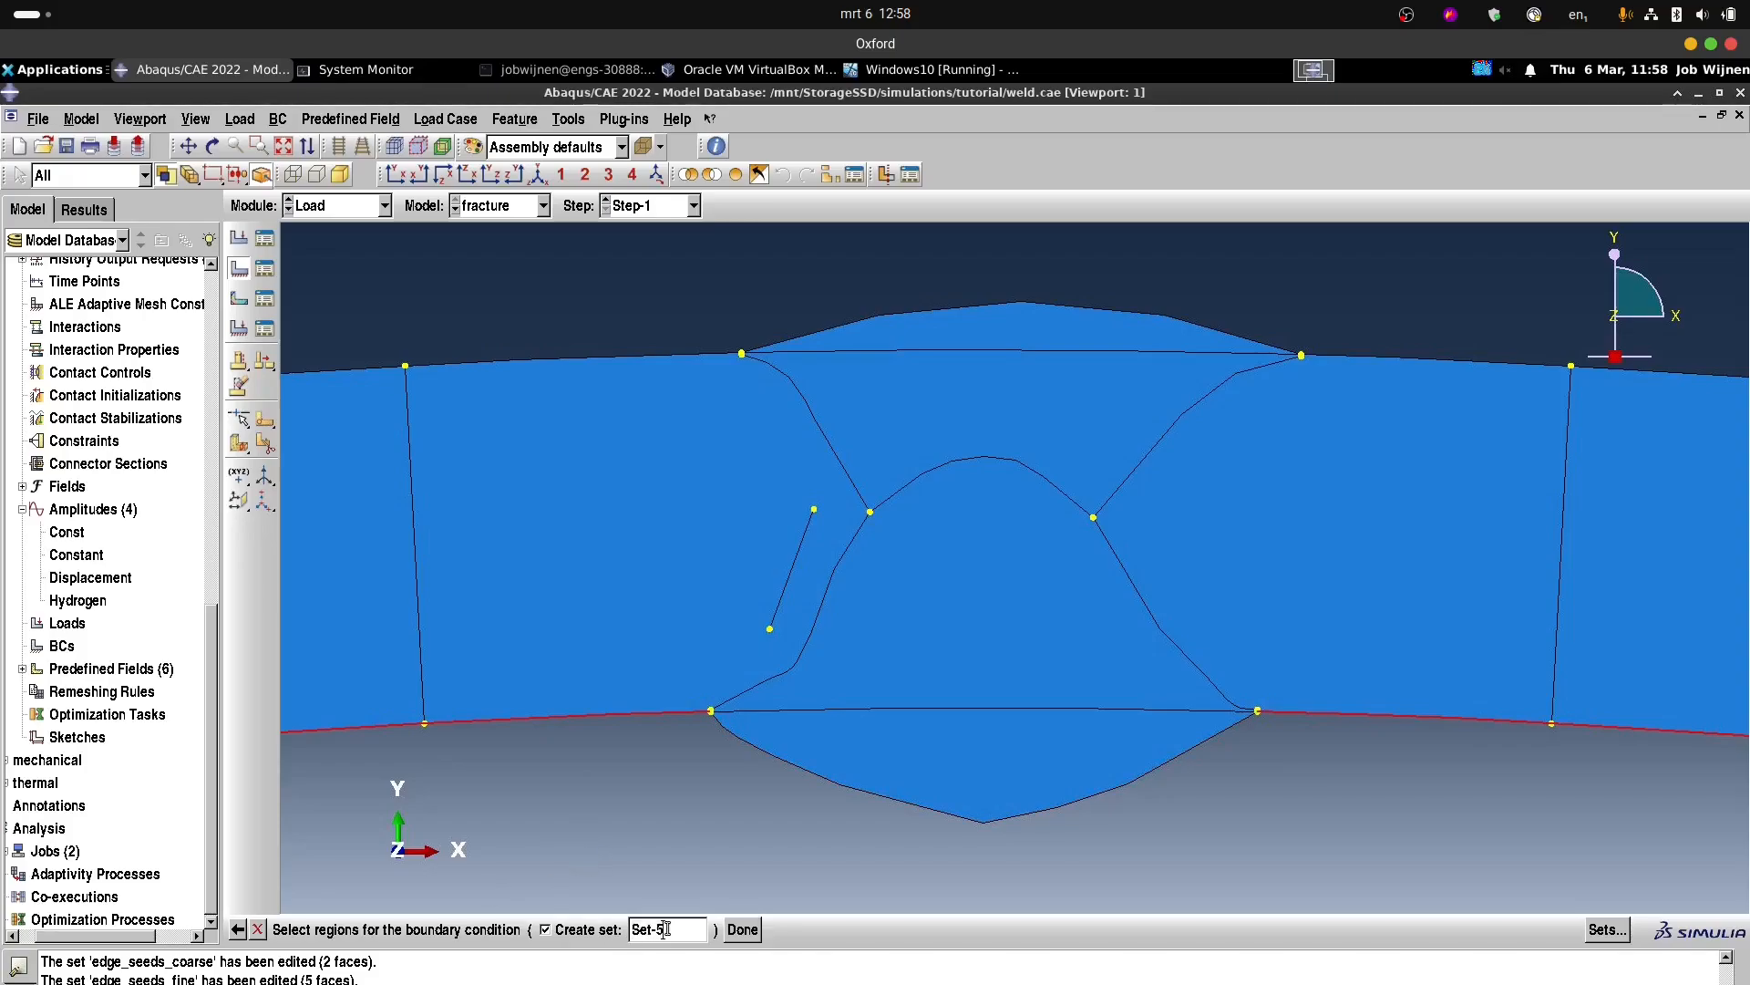
pyautogui.moveTo(673, 930); pyautogui.dragTo(625, 939)
pyautogui.write('Innder')
pyautogui.write('er')
pyautogui.click(743, 930)
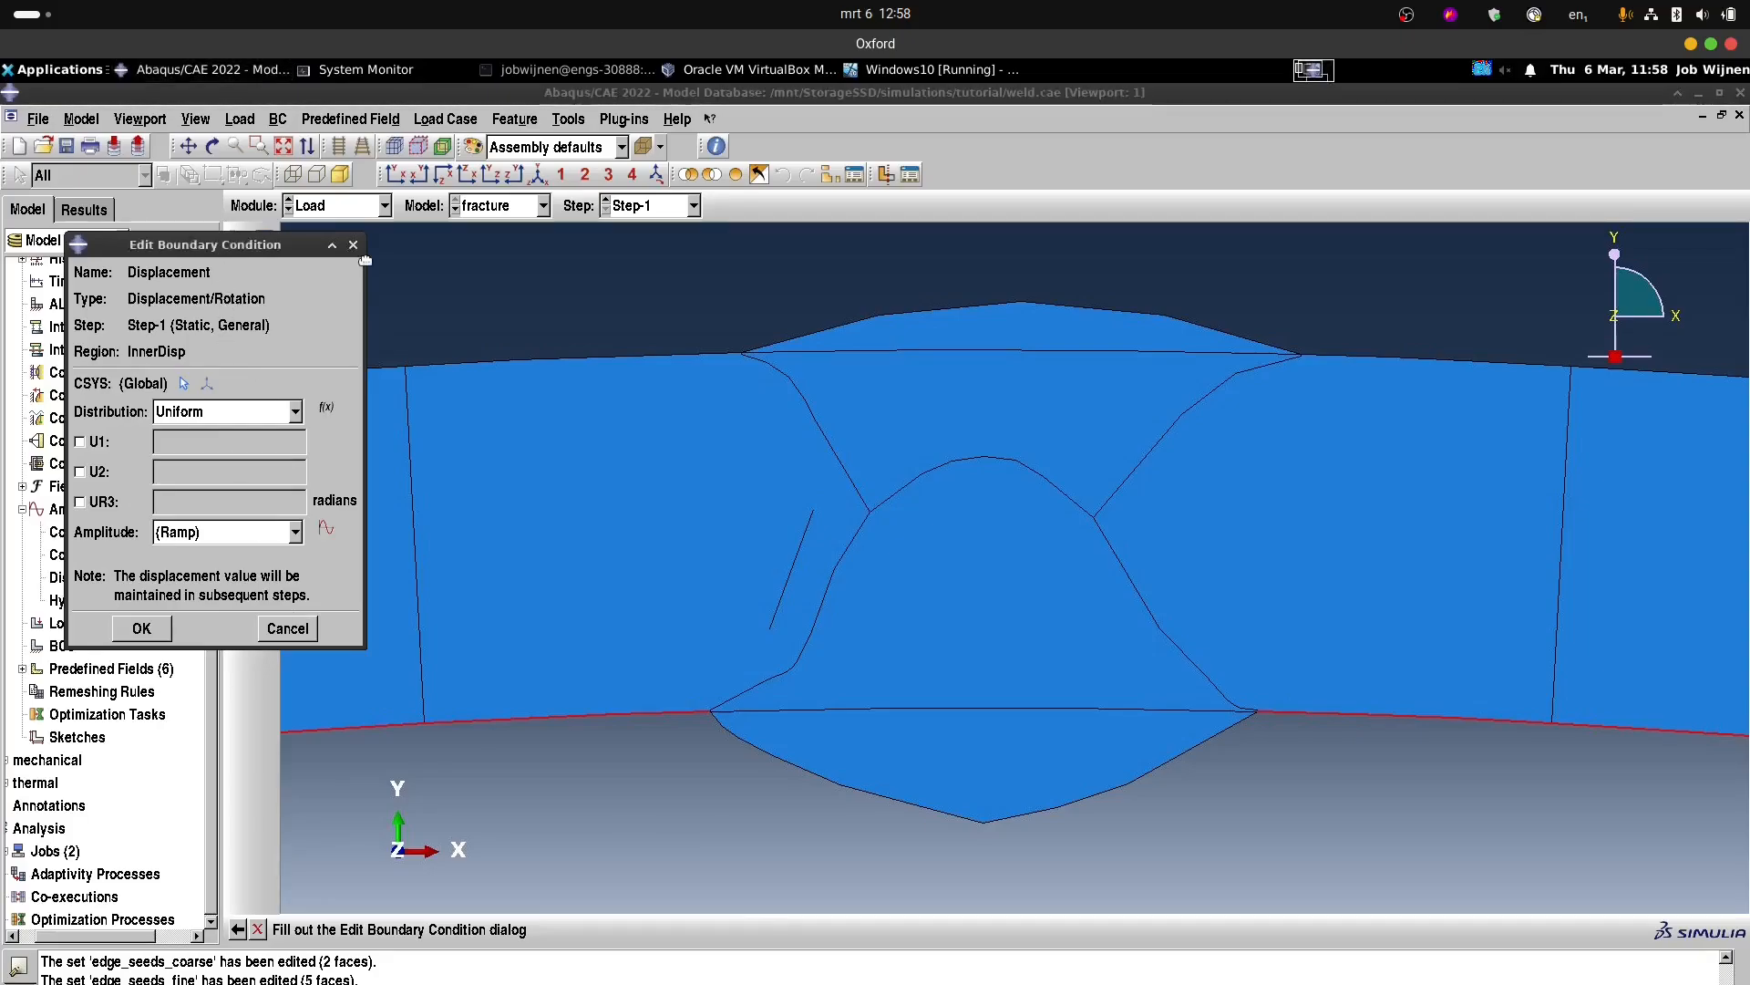
pyautogui.moveTo(216, 242); pyautogui.dragTo(365, 258)
pyautogui.click(400, 174)
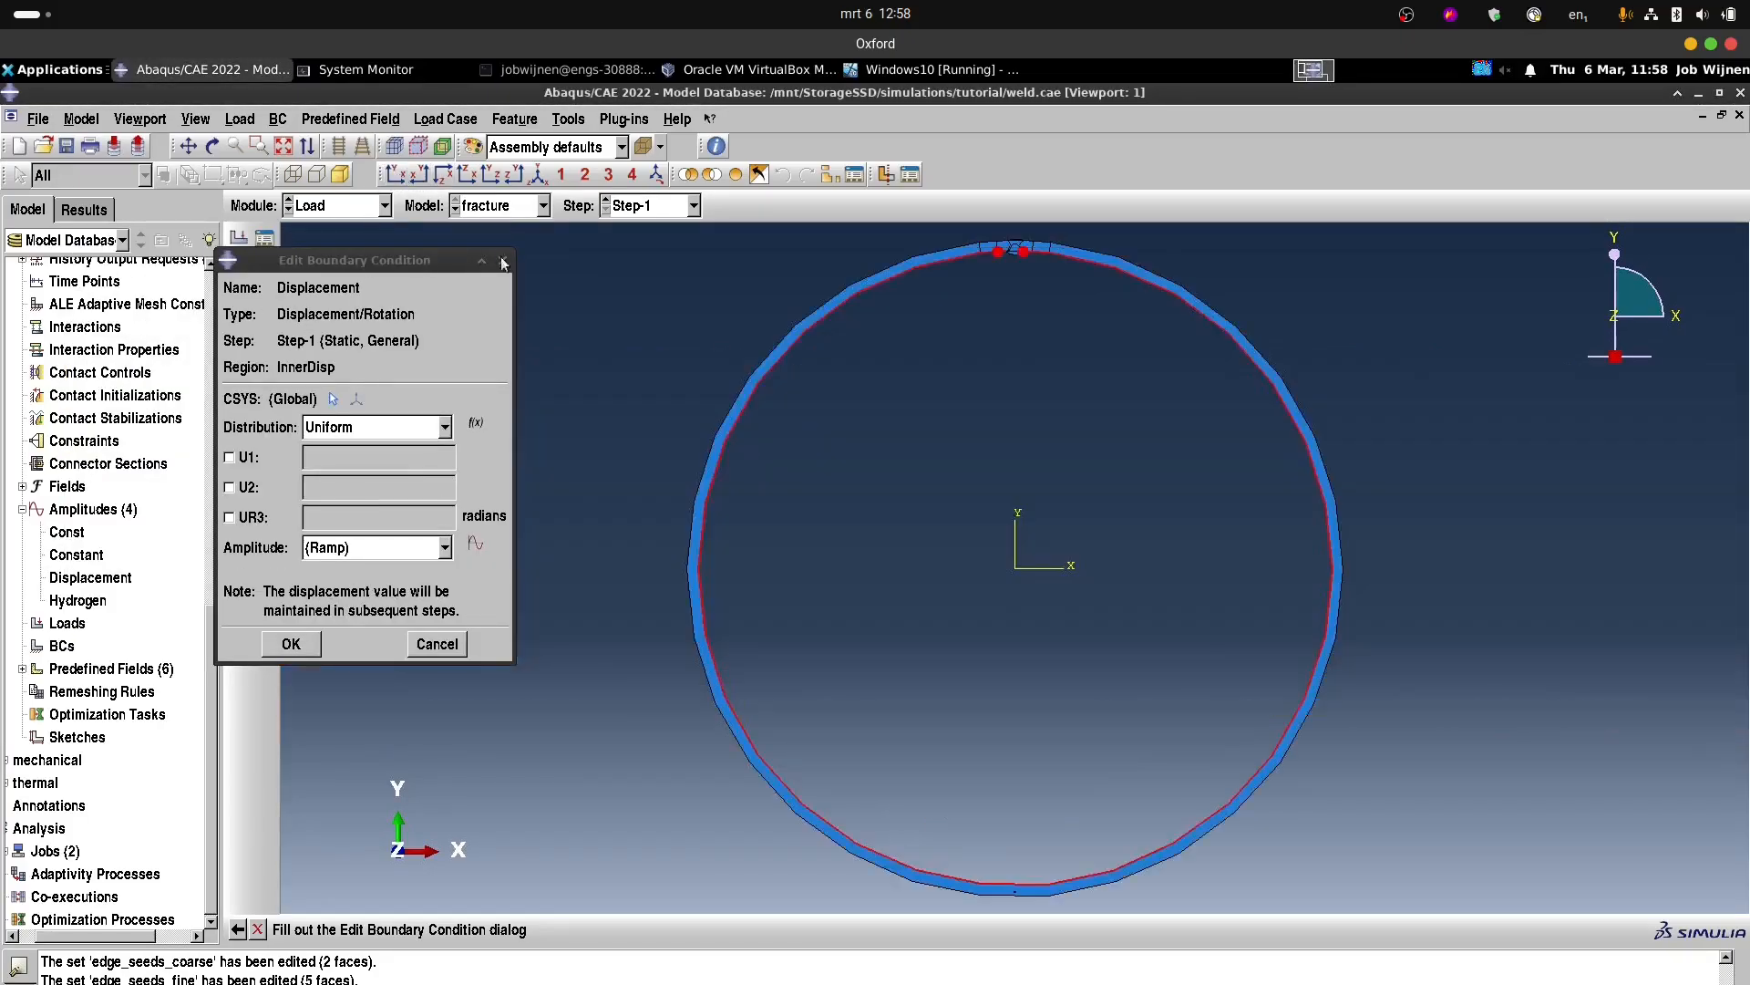
pyautogui.click(333, 400)
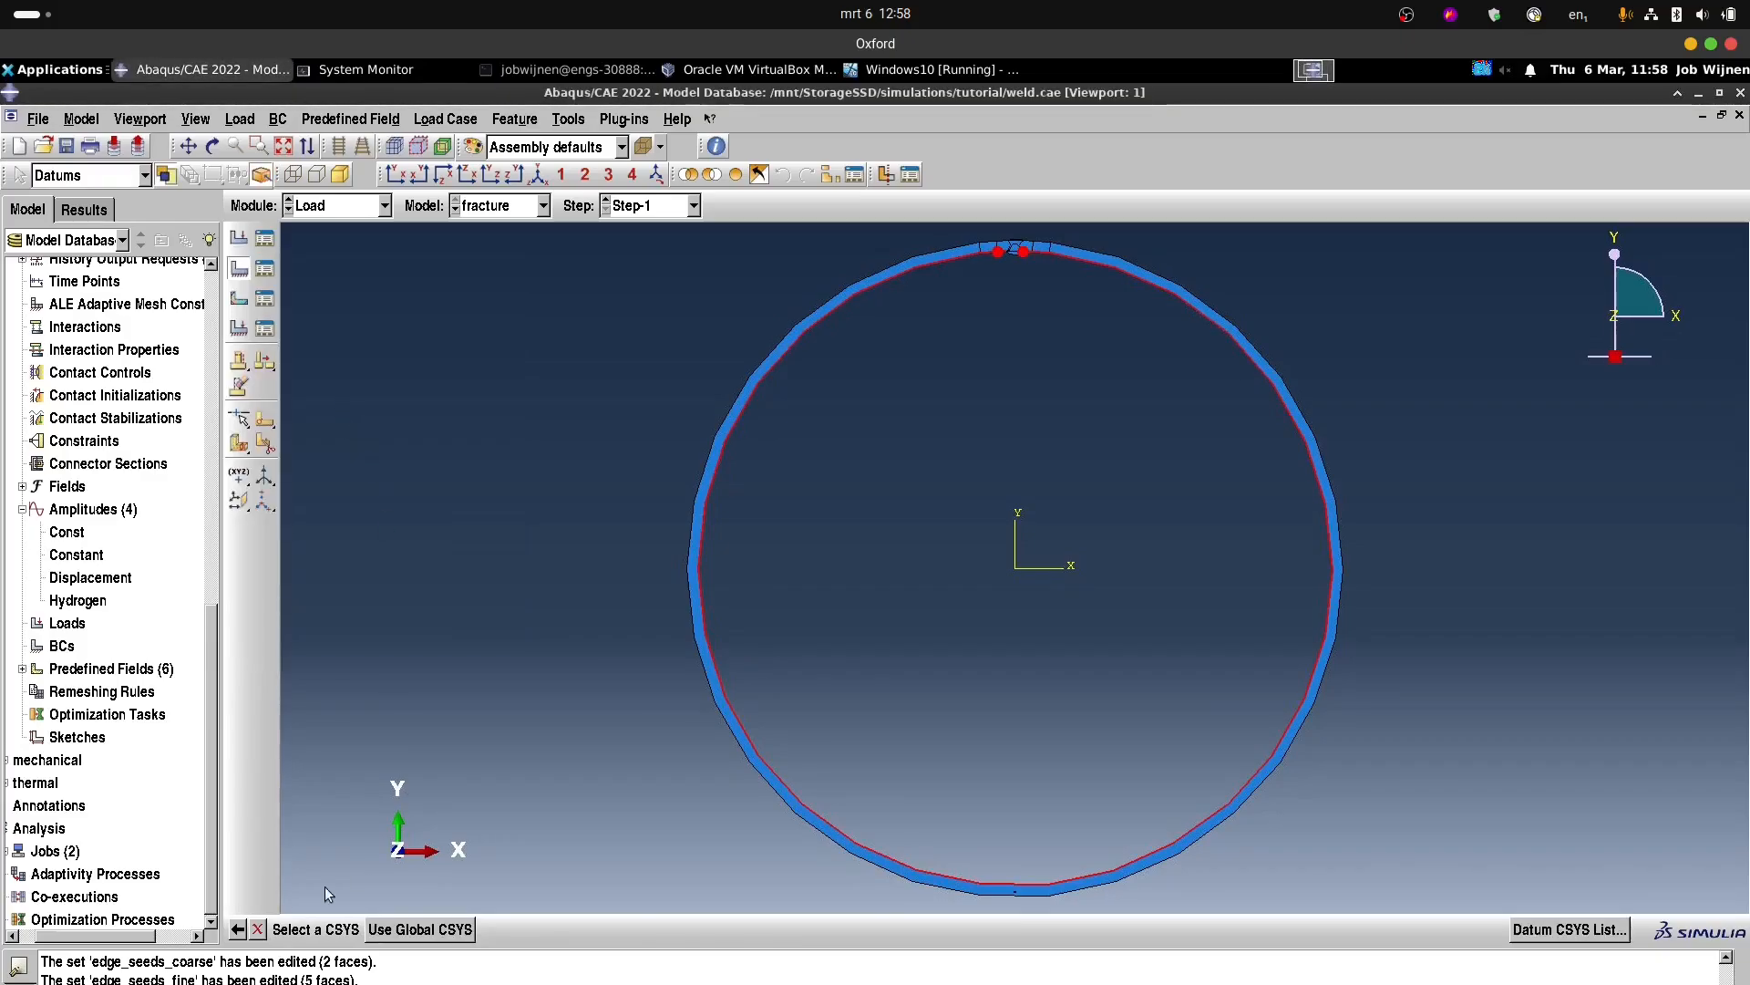
pyautogui.click(1552, 935)
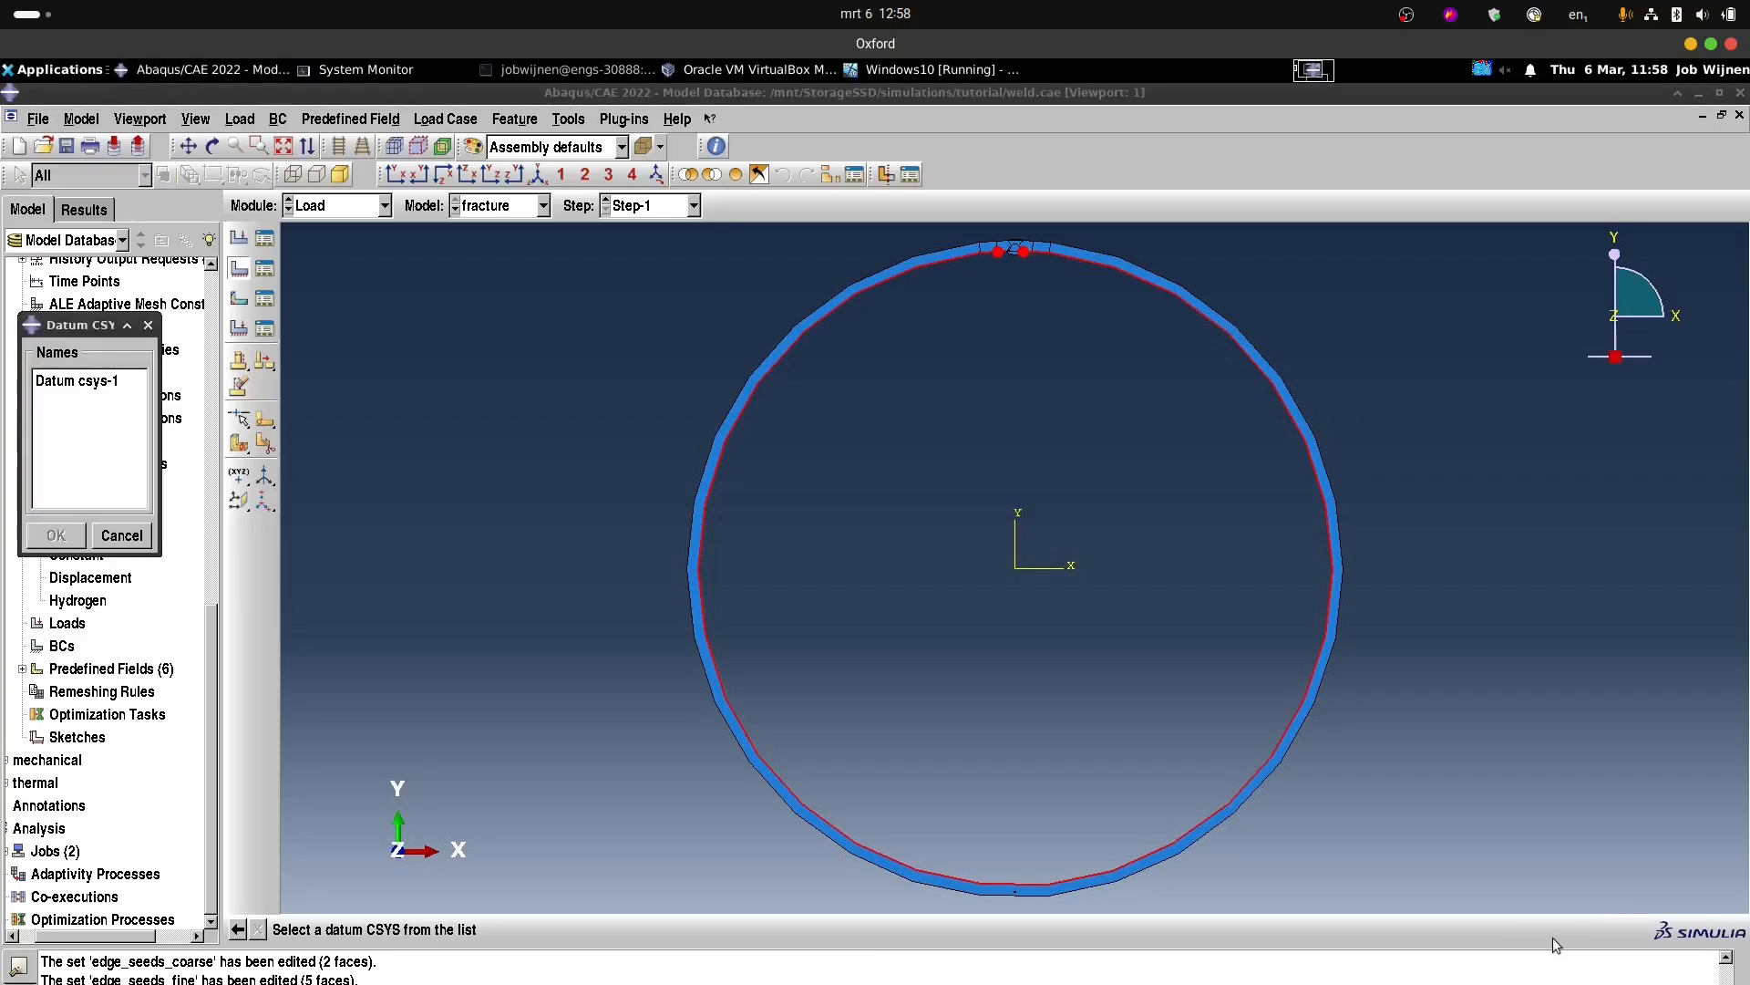
pyautogui.click(147, 327)
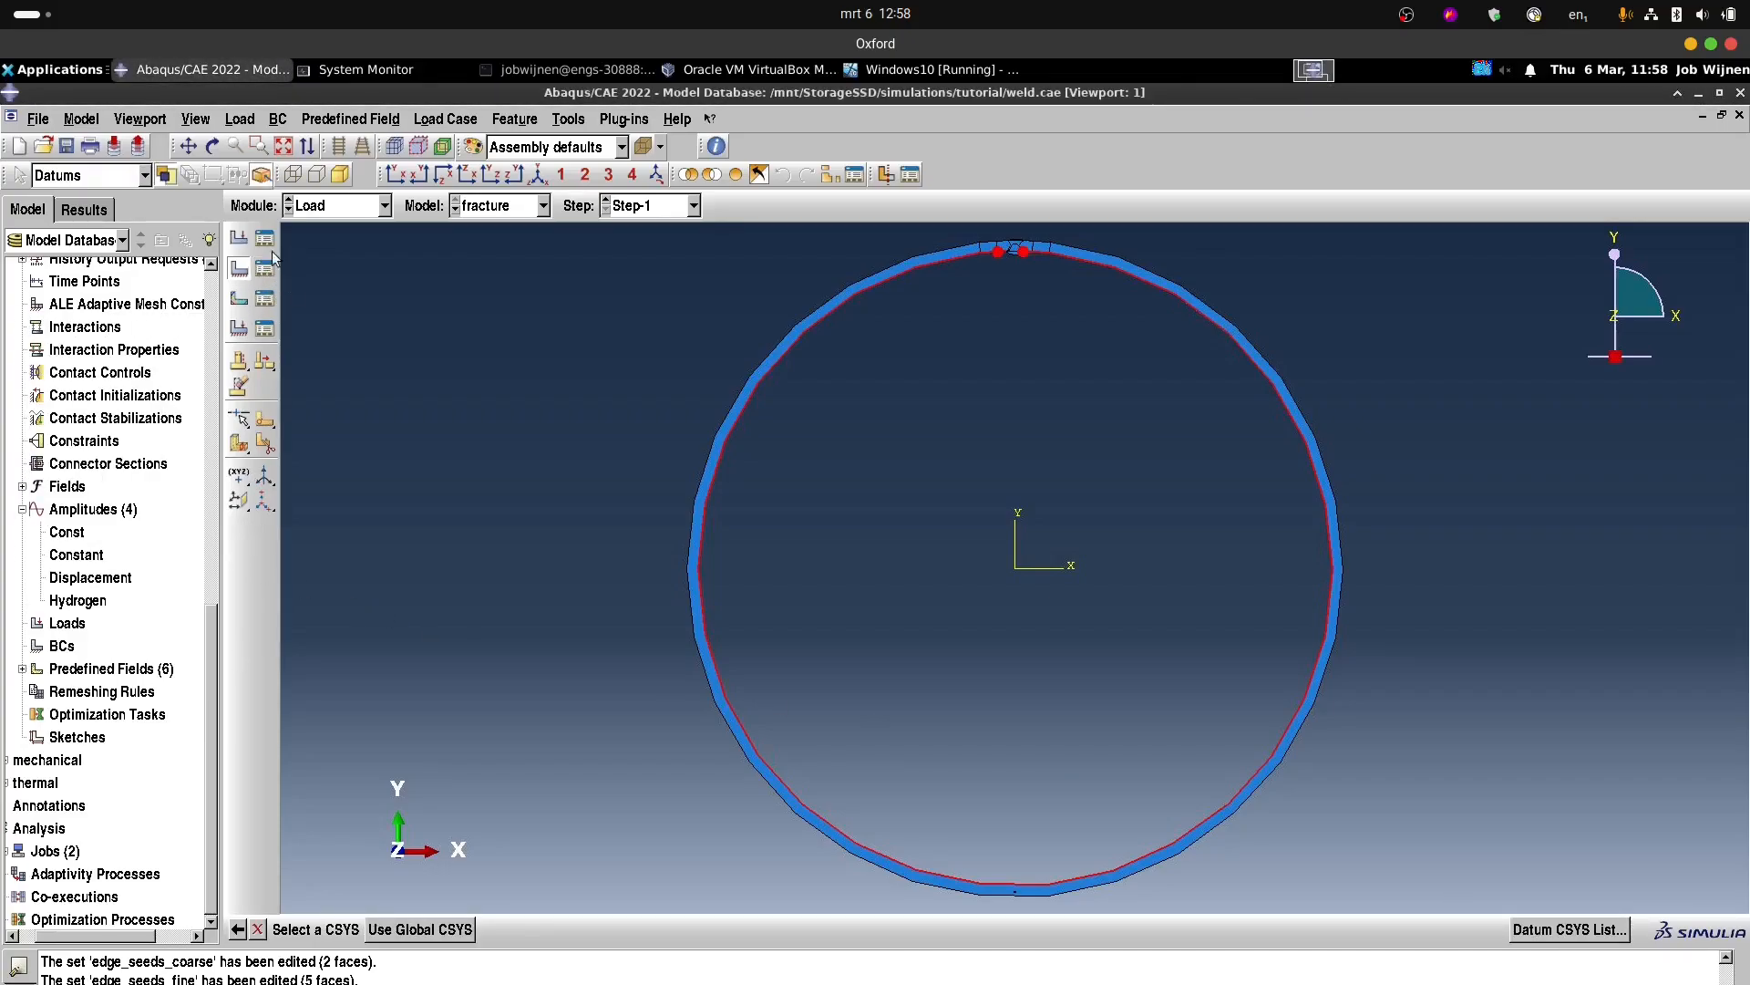
pyautogui.click(240, 931)
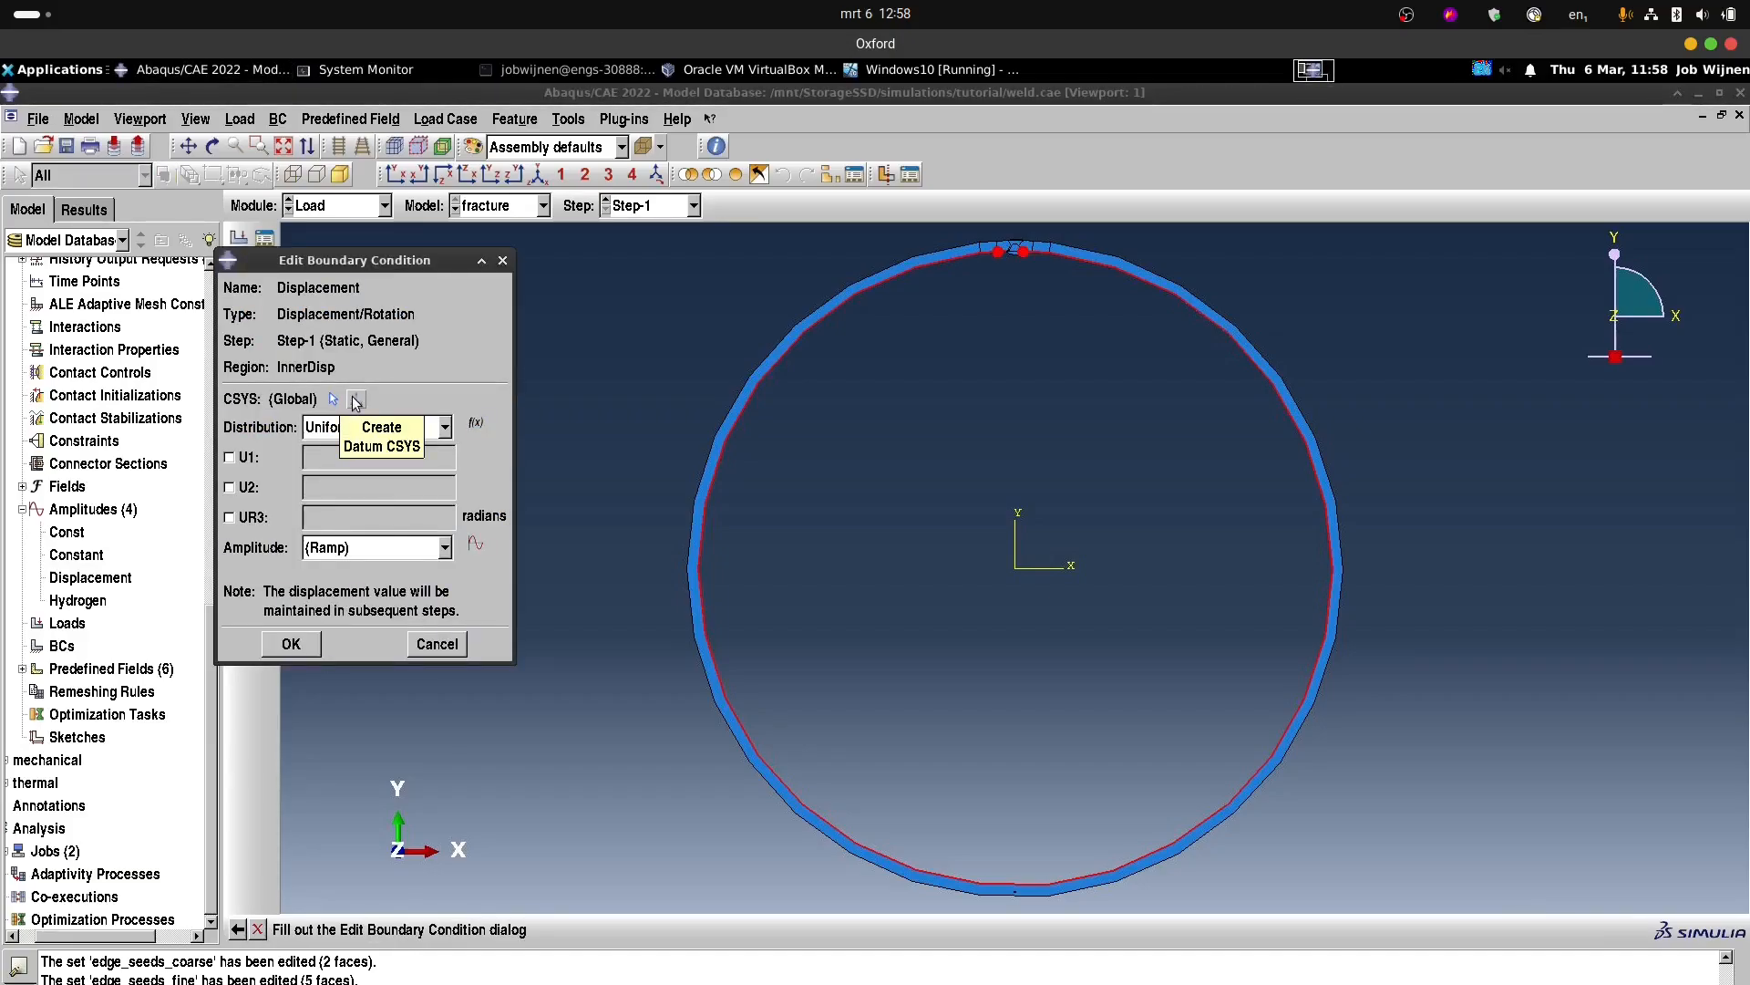
# Start a new datum coordinate system of the cylindrical type, named Cylindrical, for the Displacement boundary condition.
pyautogui.click(355, 404)
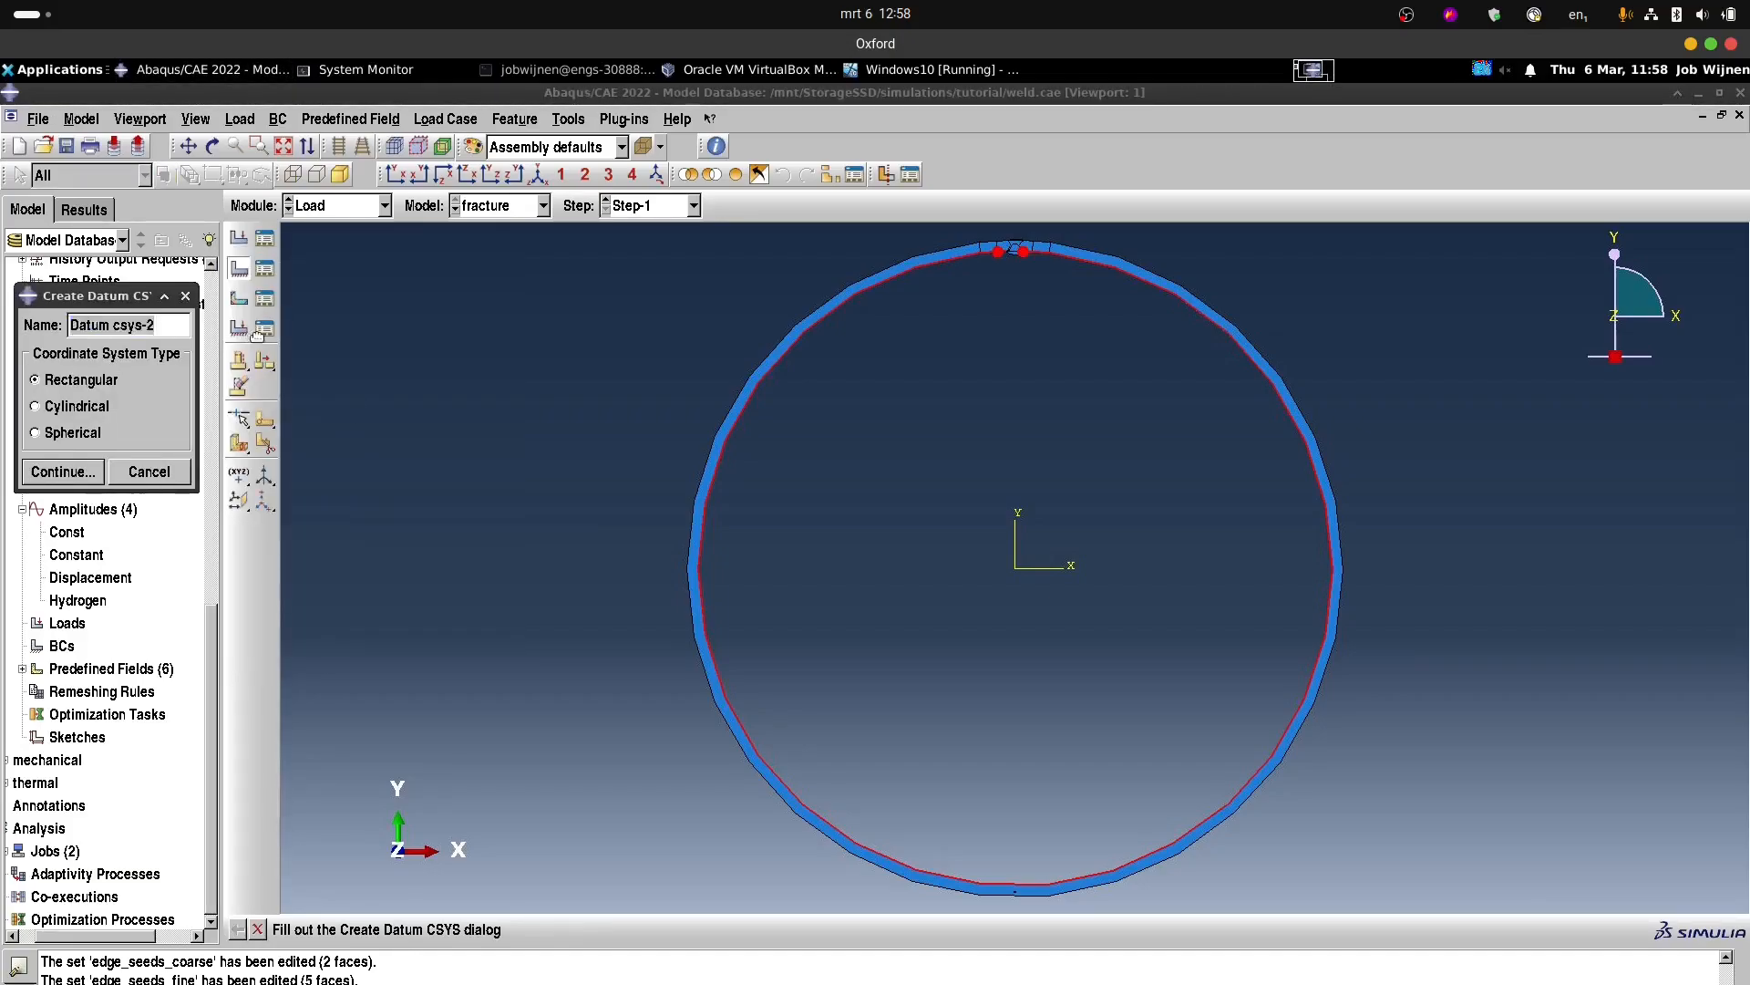
pyautogui.moveTo(116, 302); pyautogui.dragTo(335, 399)
pyautogui.click(413, 402)
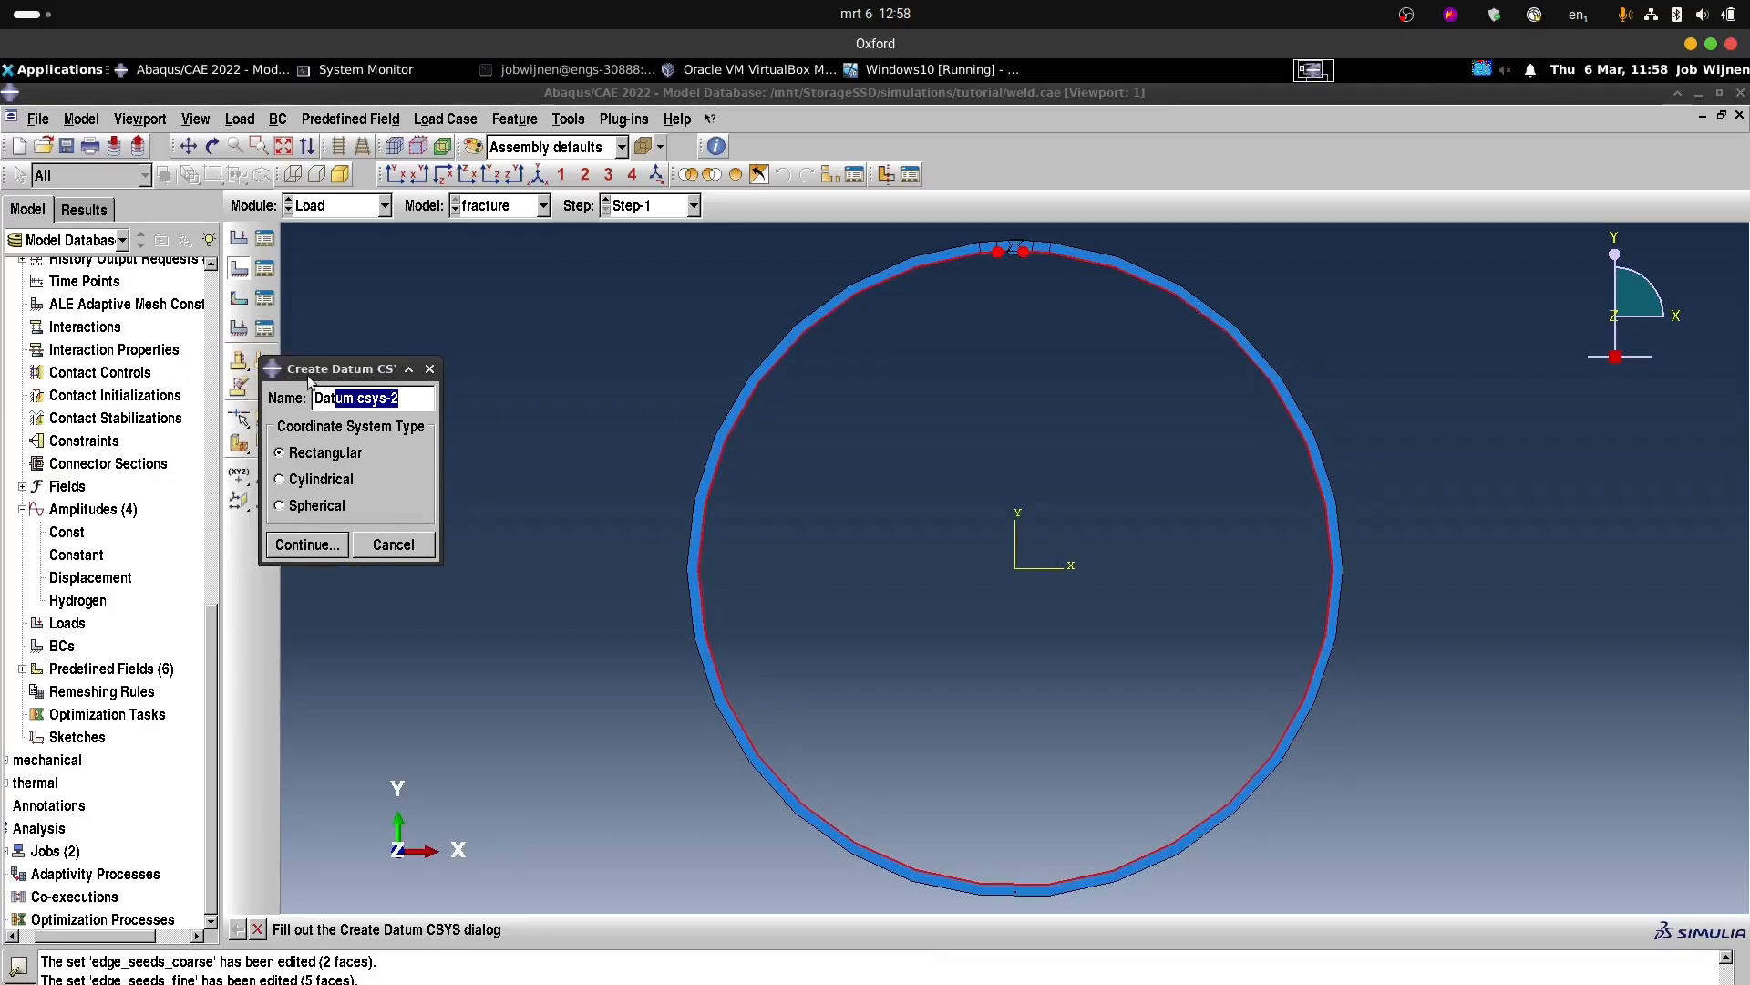
pyautogui.write('Cylind')
pyautogui.press('BackSpace')
pyautogui.press('BackSpace')
pyautogui.press('BackSpace')
pyautogui.press('BackSpace')
pyautogui.press('BackSpace')
pyautogui.press('BackSpace')
pyautogui.press('BackSpace')
pyautogui.press('BackSpace')
pyautogui.write('Cylindrical')
pyautogui.click(321, 479)
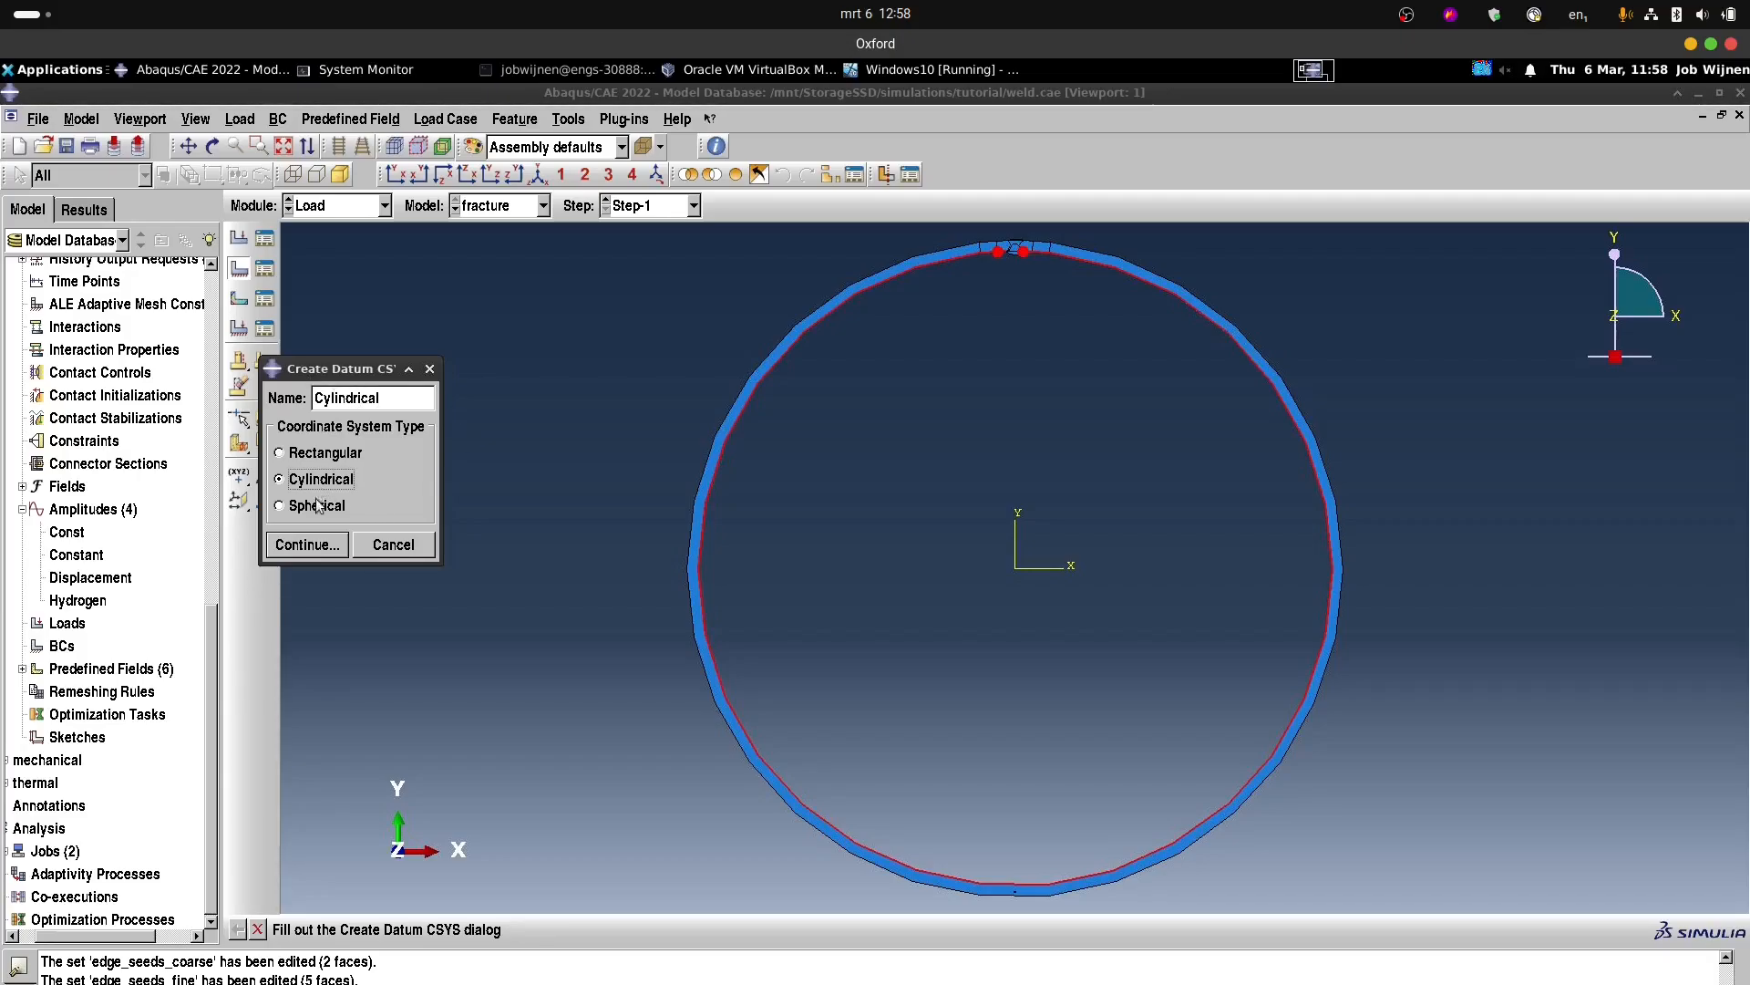
pyautogui.click(307, 545)
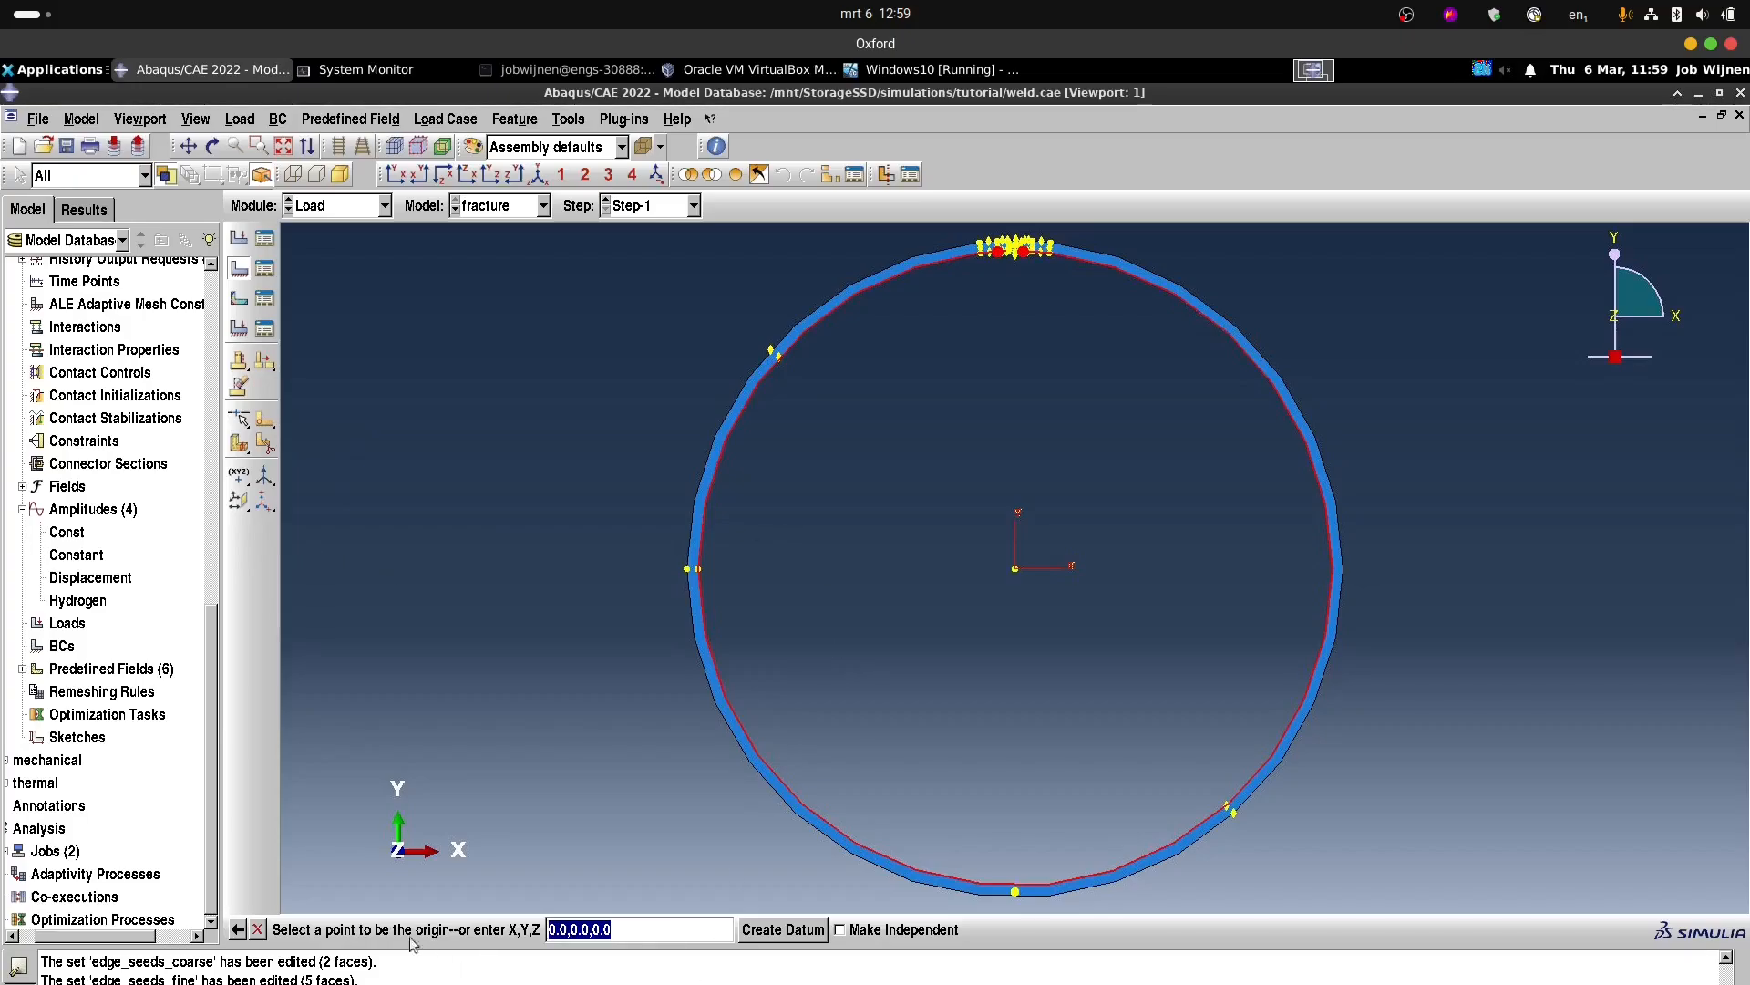
# Define the cylindrical datum with its origin at 0,0,0, an R-axis point at 1,0,0 and an R-Theta plane point at 0,1,0.
pyautogui.click(628, 928)
pyautogui.press('Return')
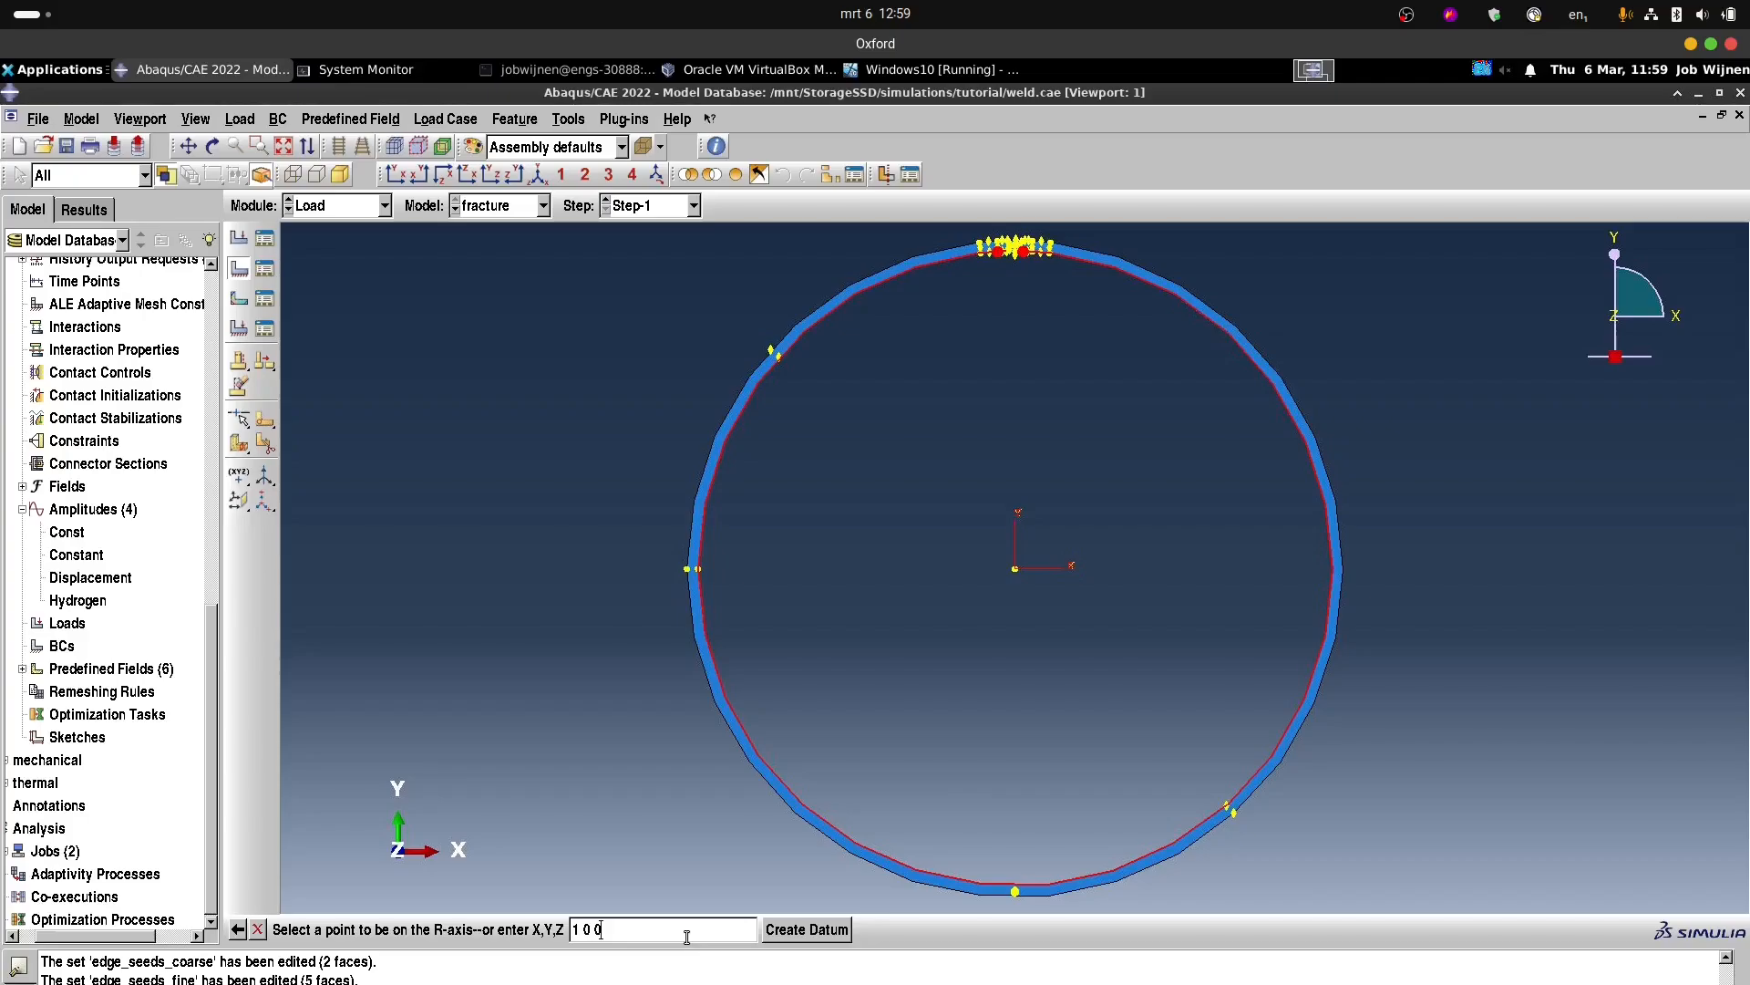
pyautogui.press('Return')
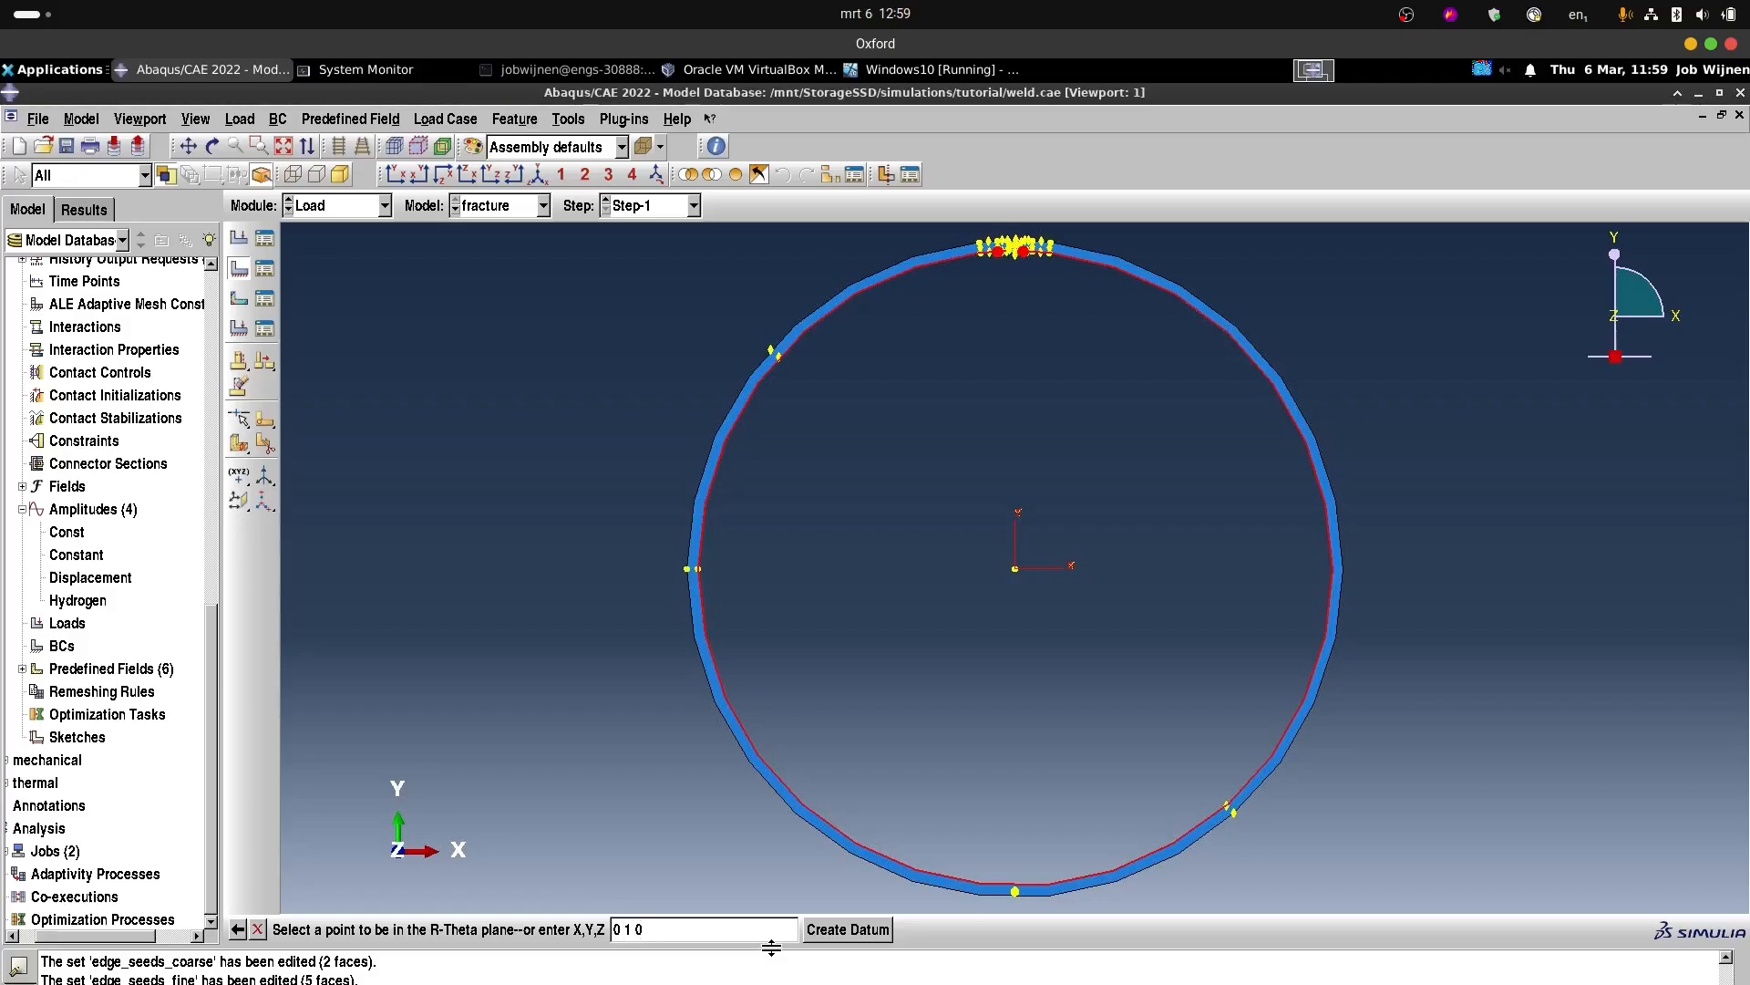
pyautogui.click(848, 930)
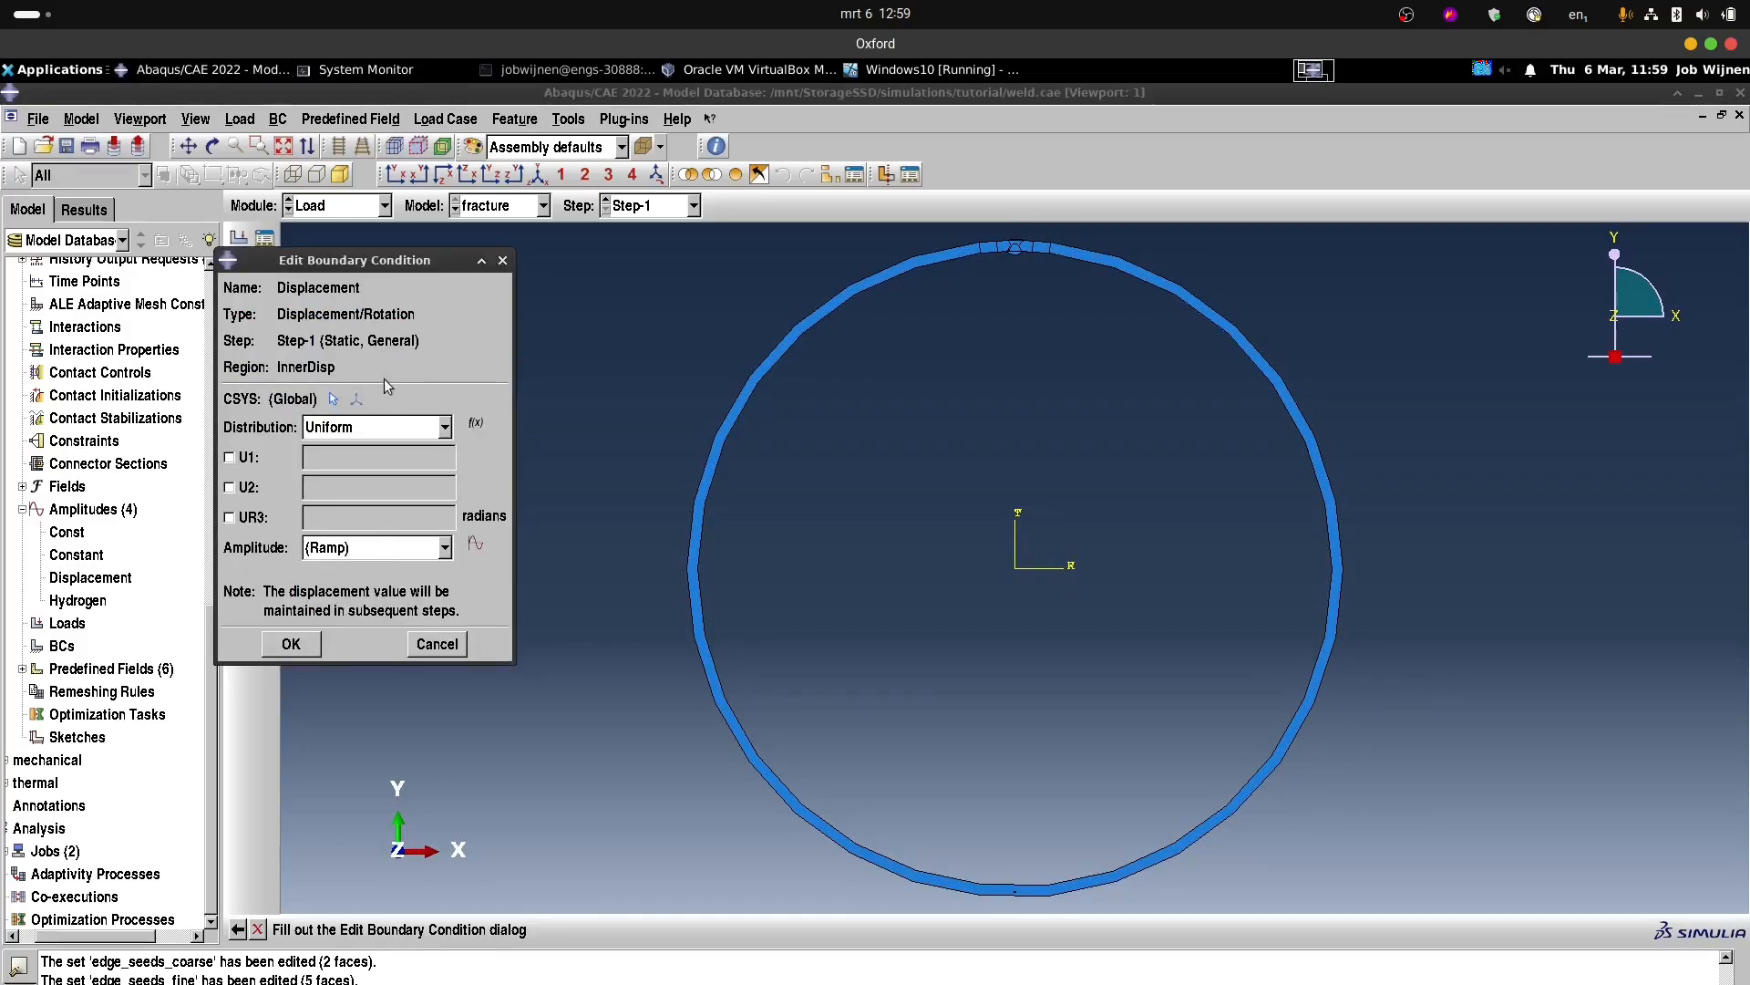
# Assign the Cylindrical datum coordinate system to the Displacement boundary condition.
pyautogui.click(335, 400)
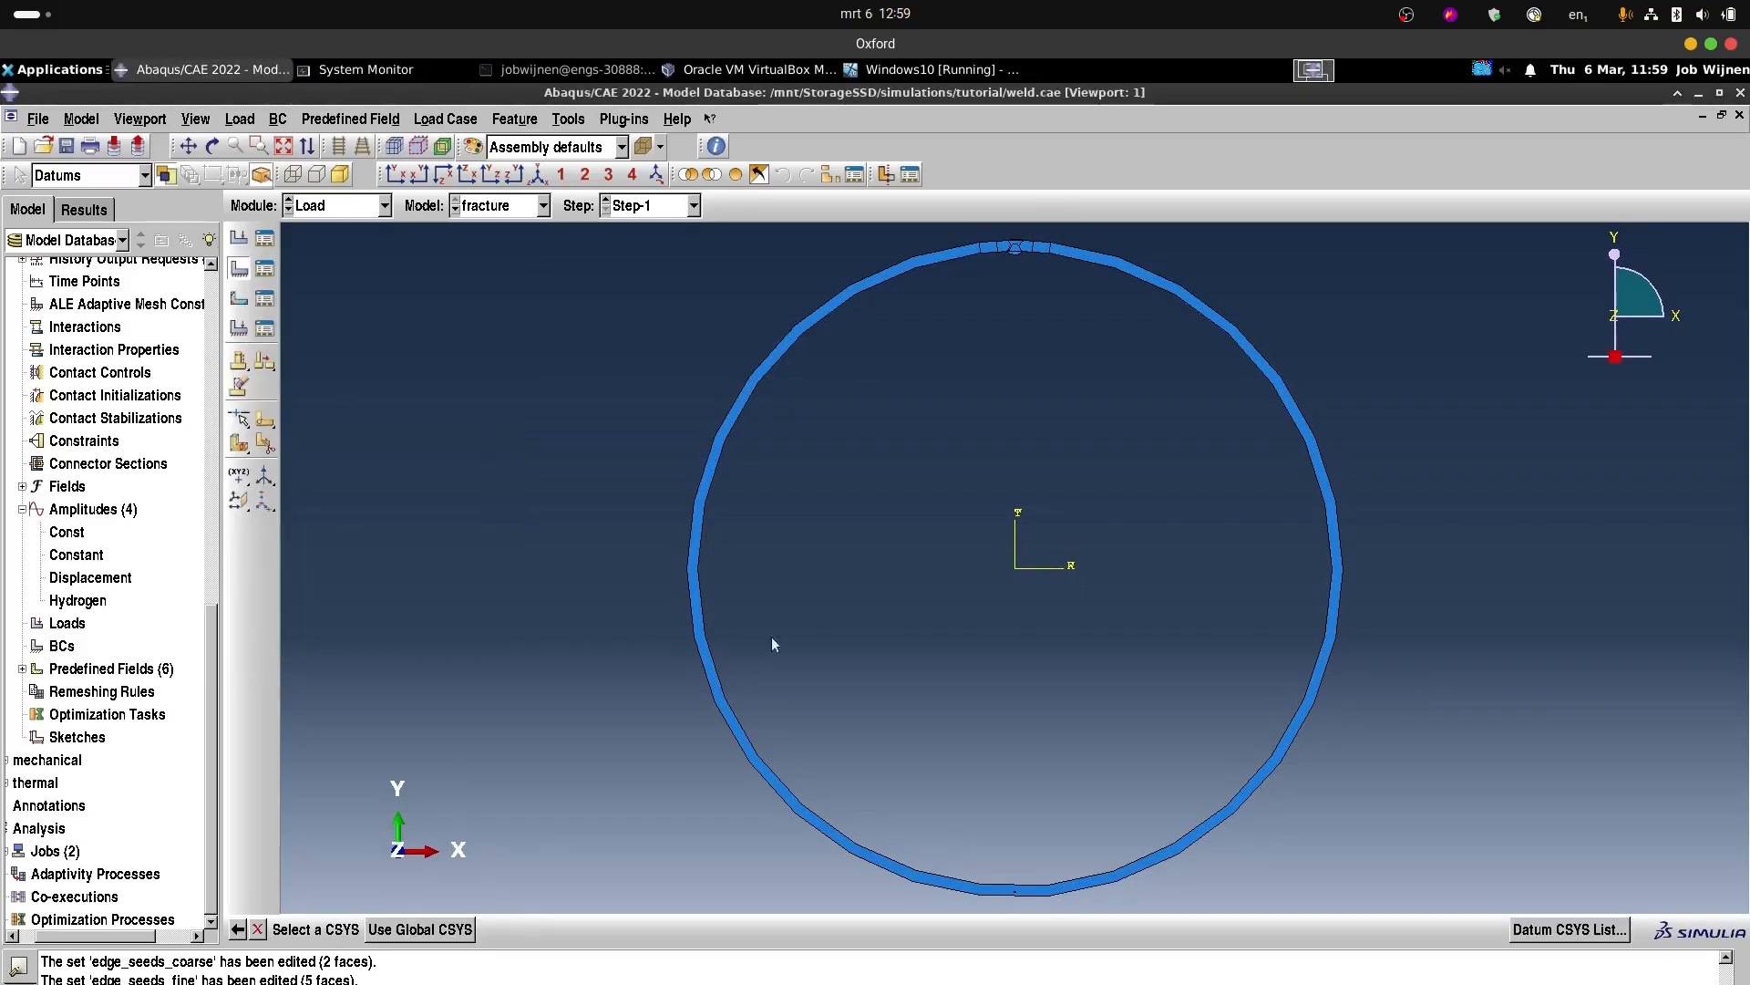
pyautogui.click(1586, 937)
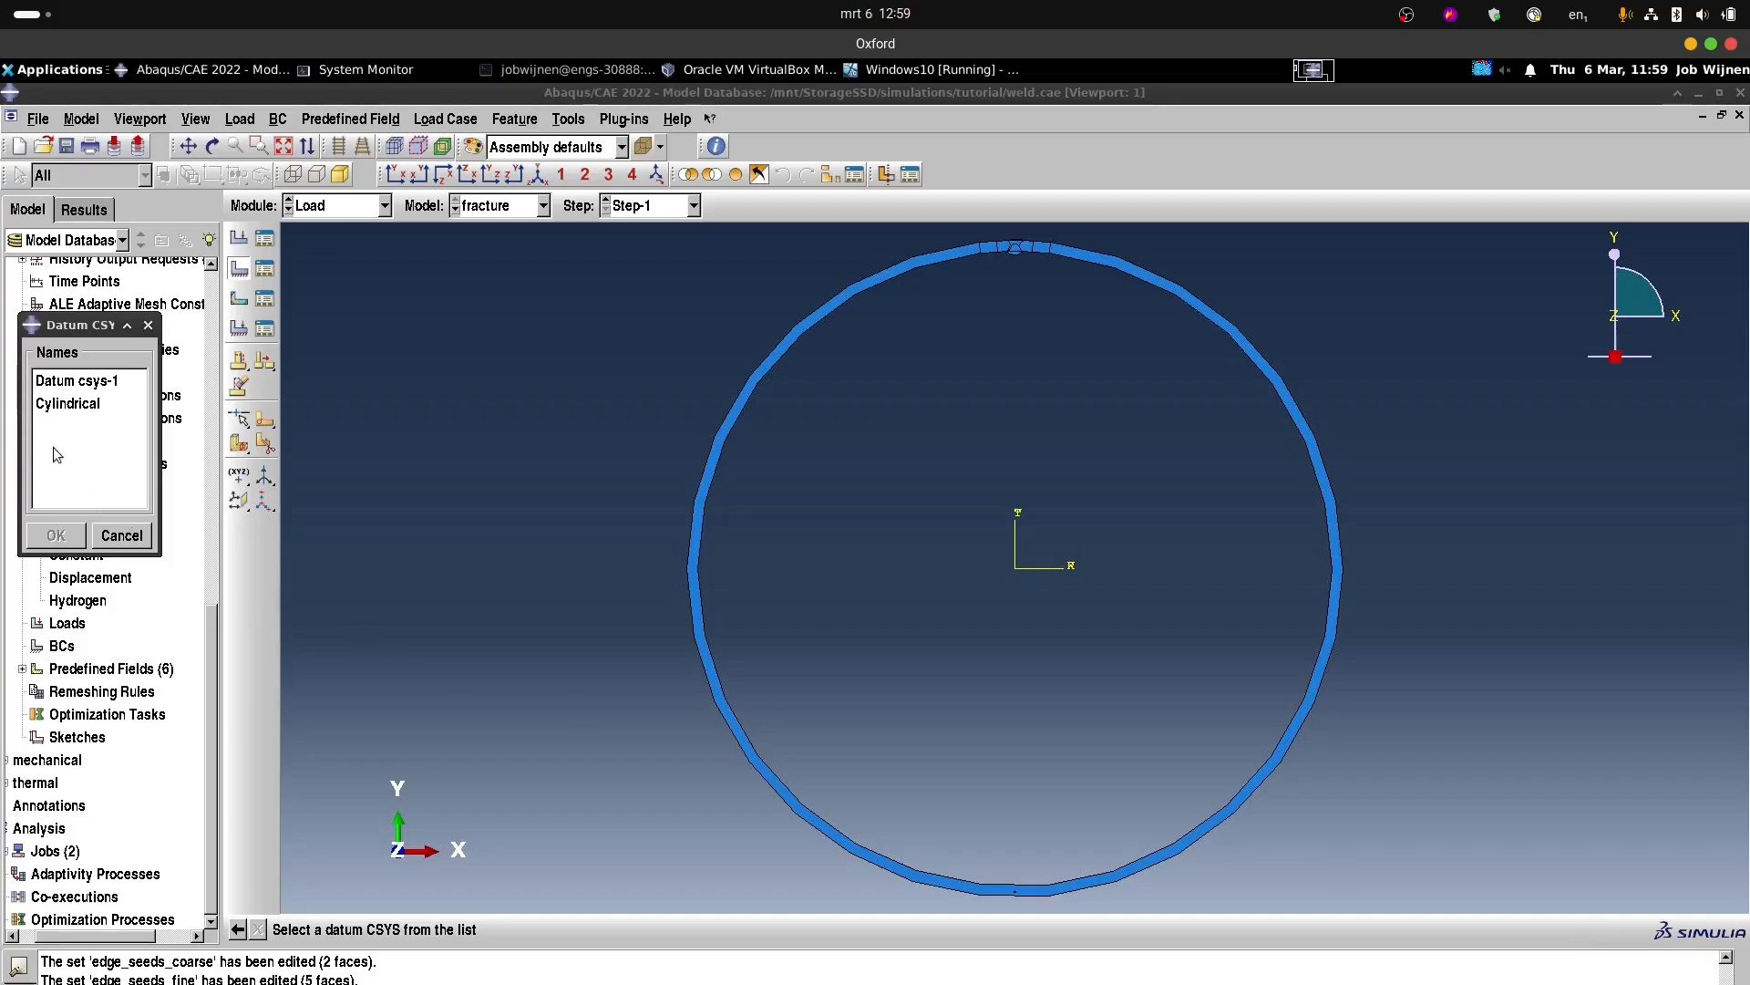
pyautogui.click(73, 404)
pyautogui.click(56, 535)
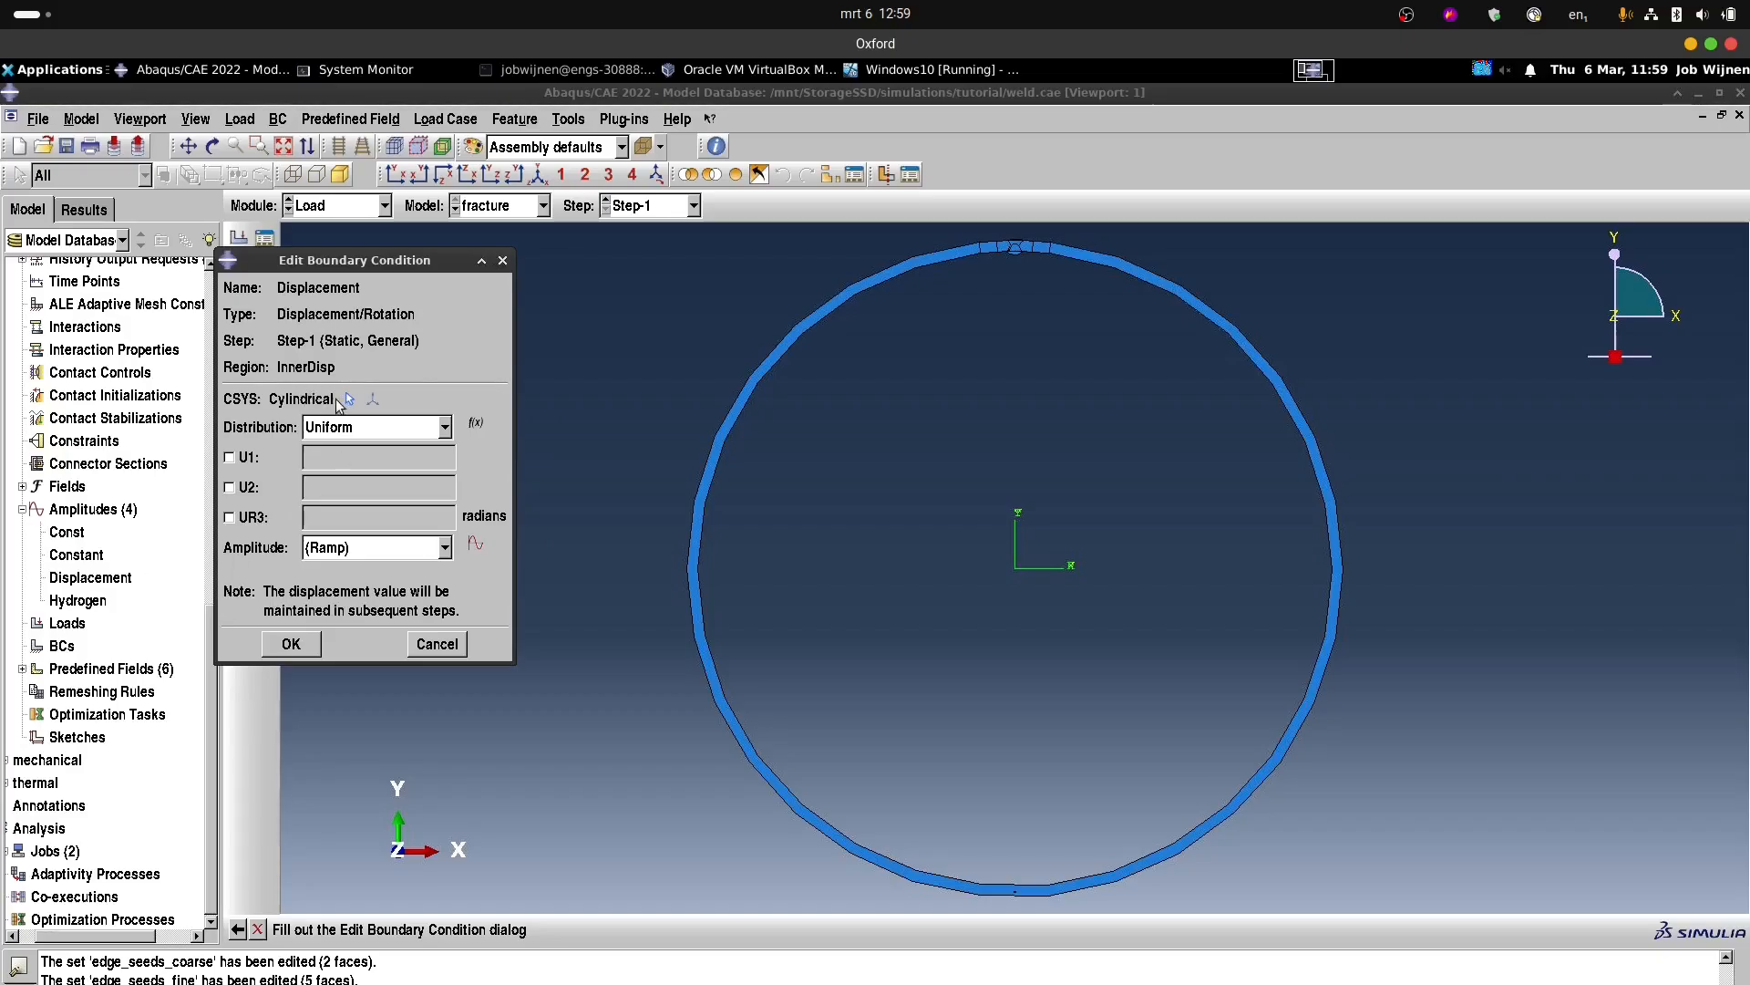
# Prescribe a uniform U1 of 1 with the Displacement amplitude and finish the Displacement boundary condition.
pyautogui.click(230, 457)
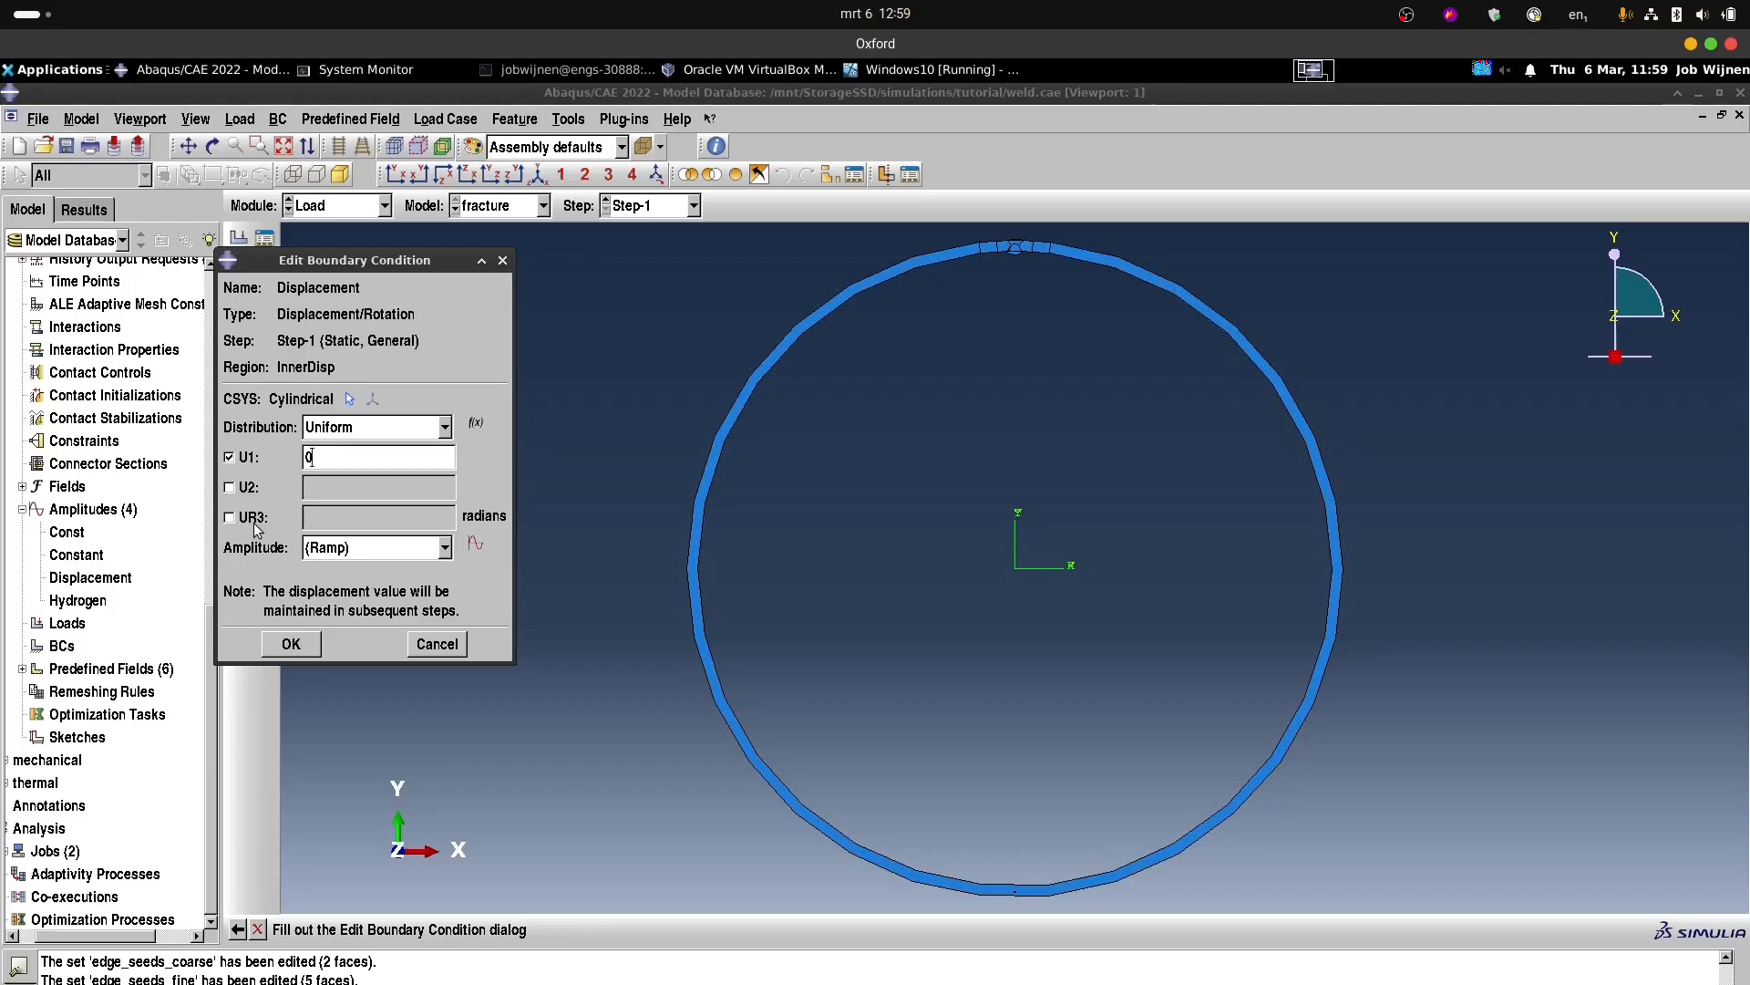
pyautogui.write('1')
pyautogui.click(444, 551)
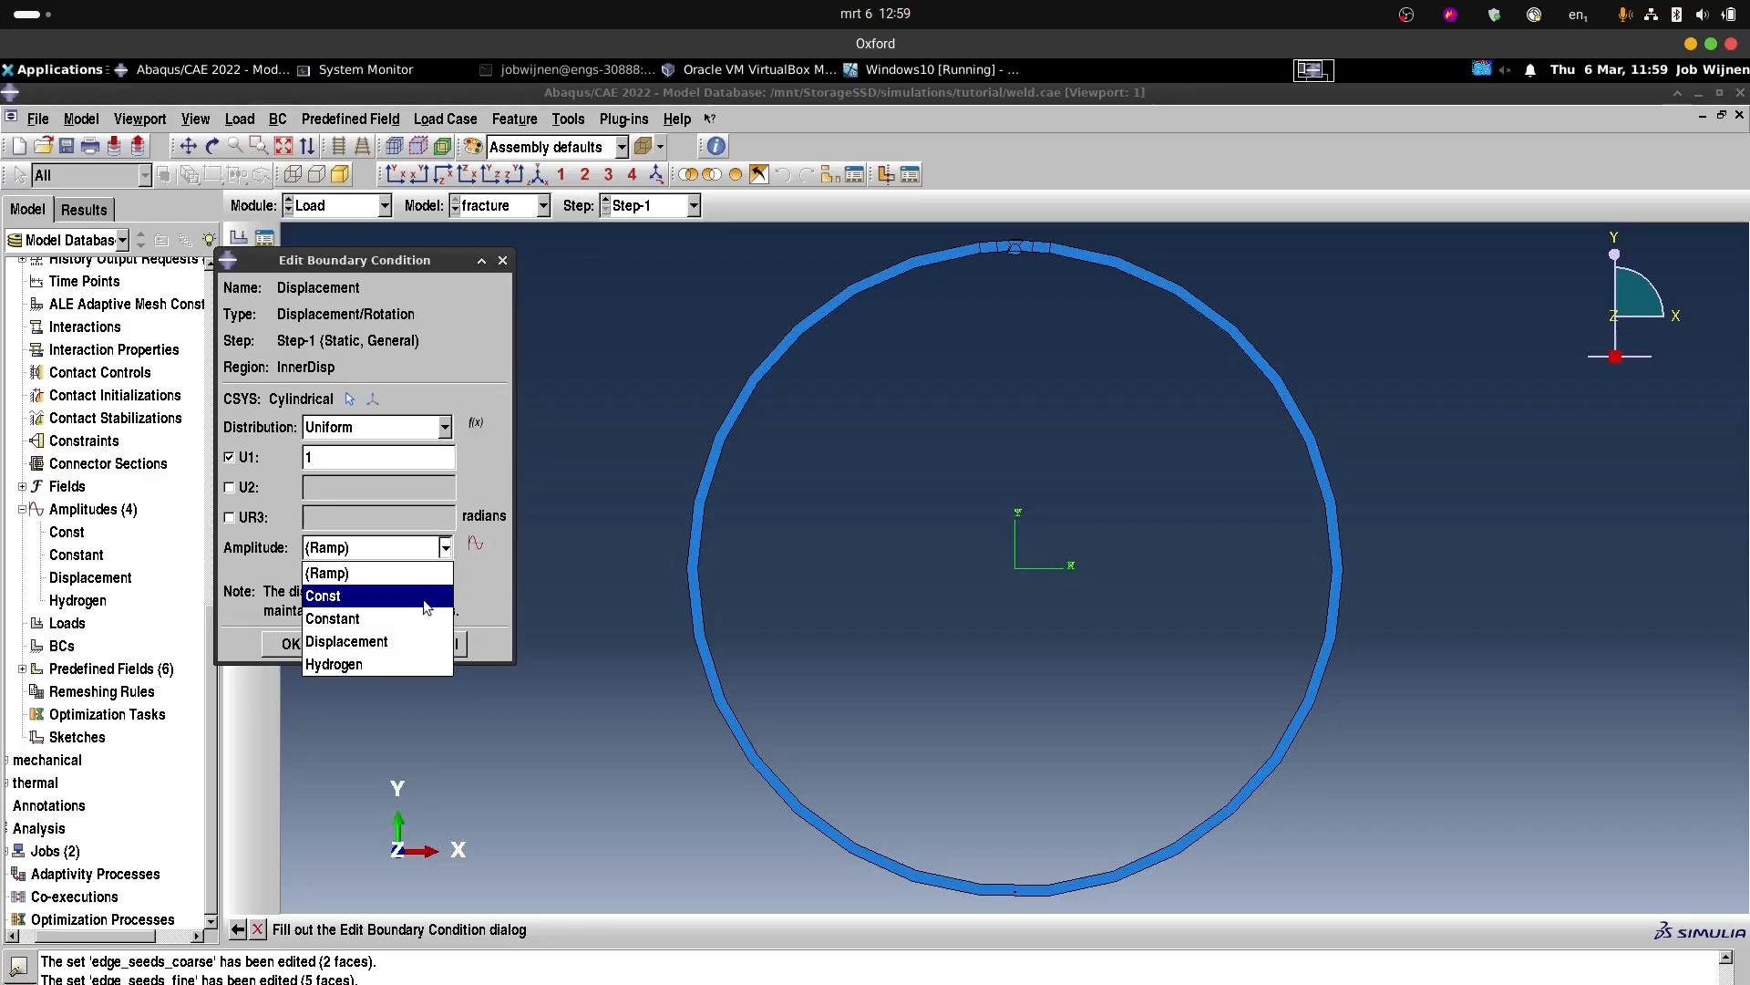
pyautogui.click(394, 644)
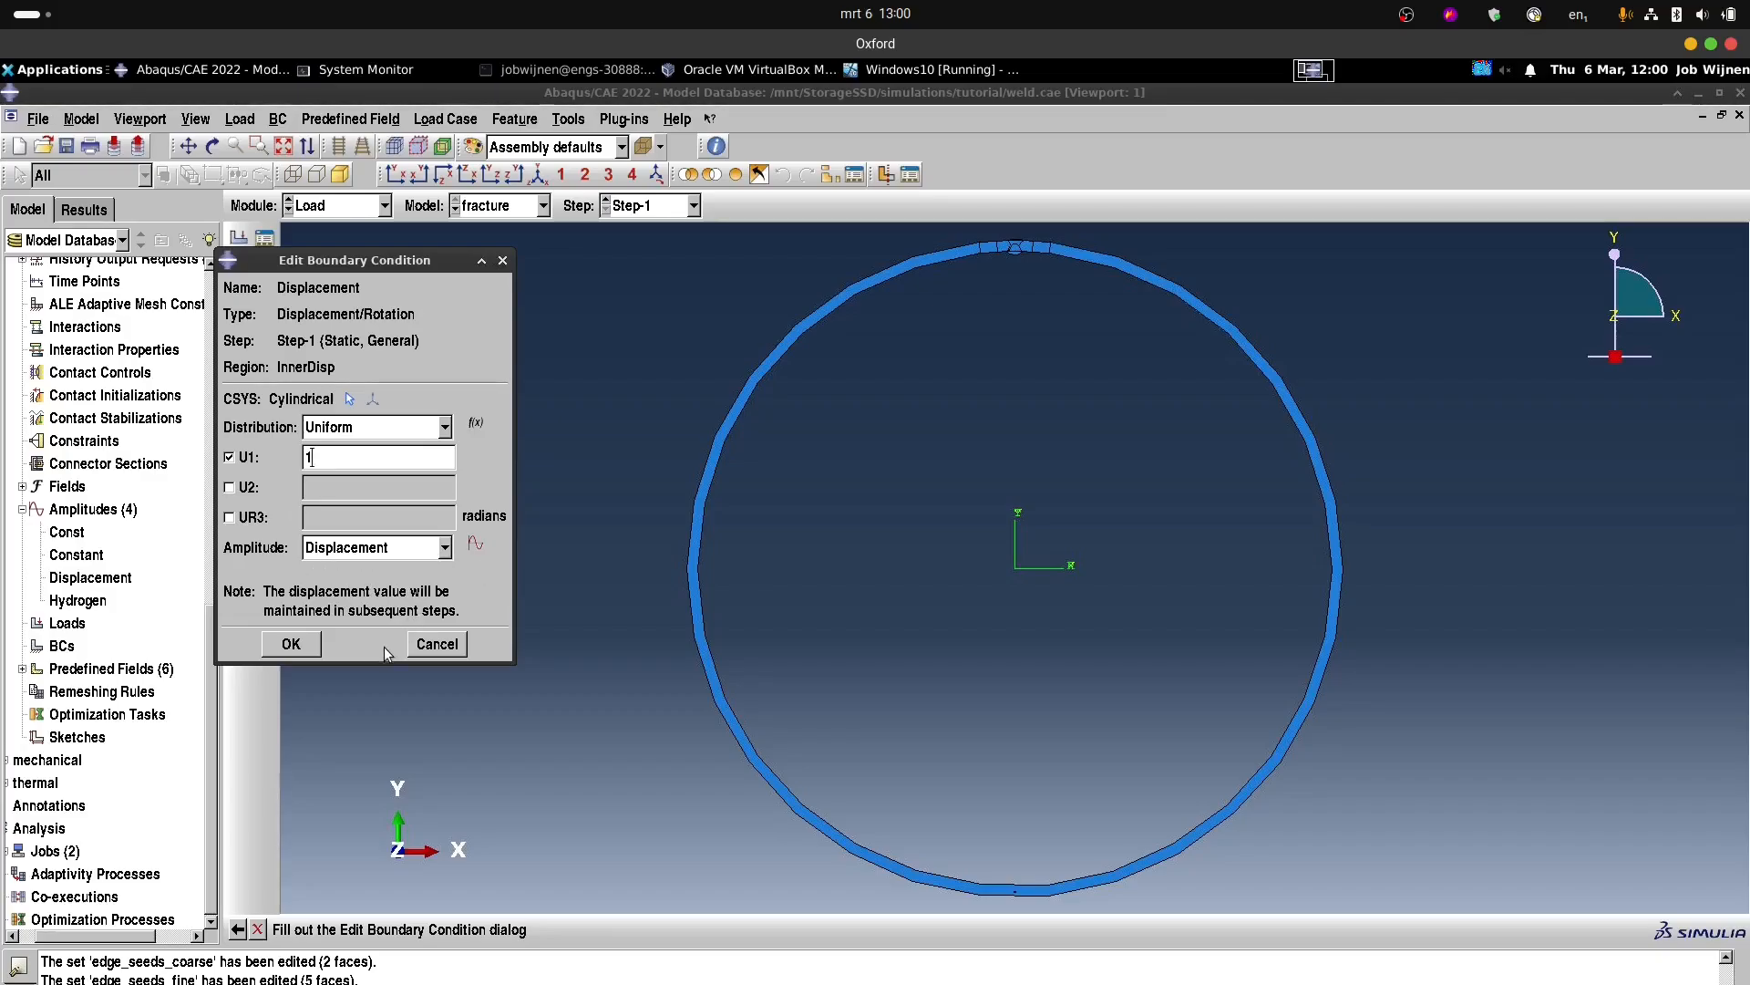
pyautogui.click(444, 547)
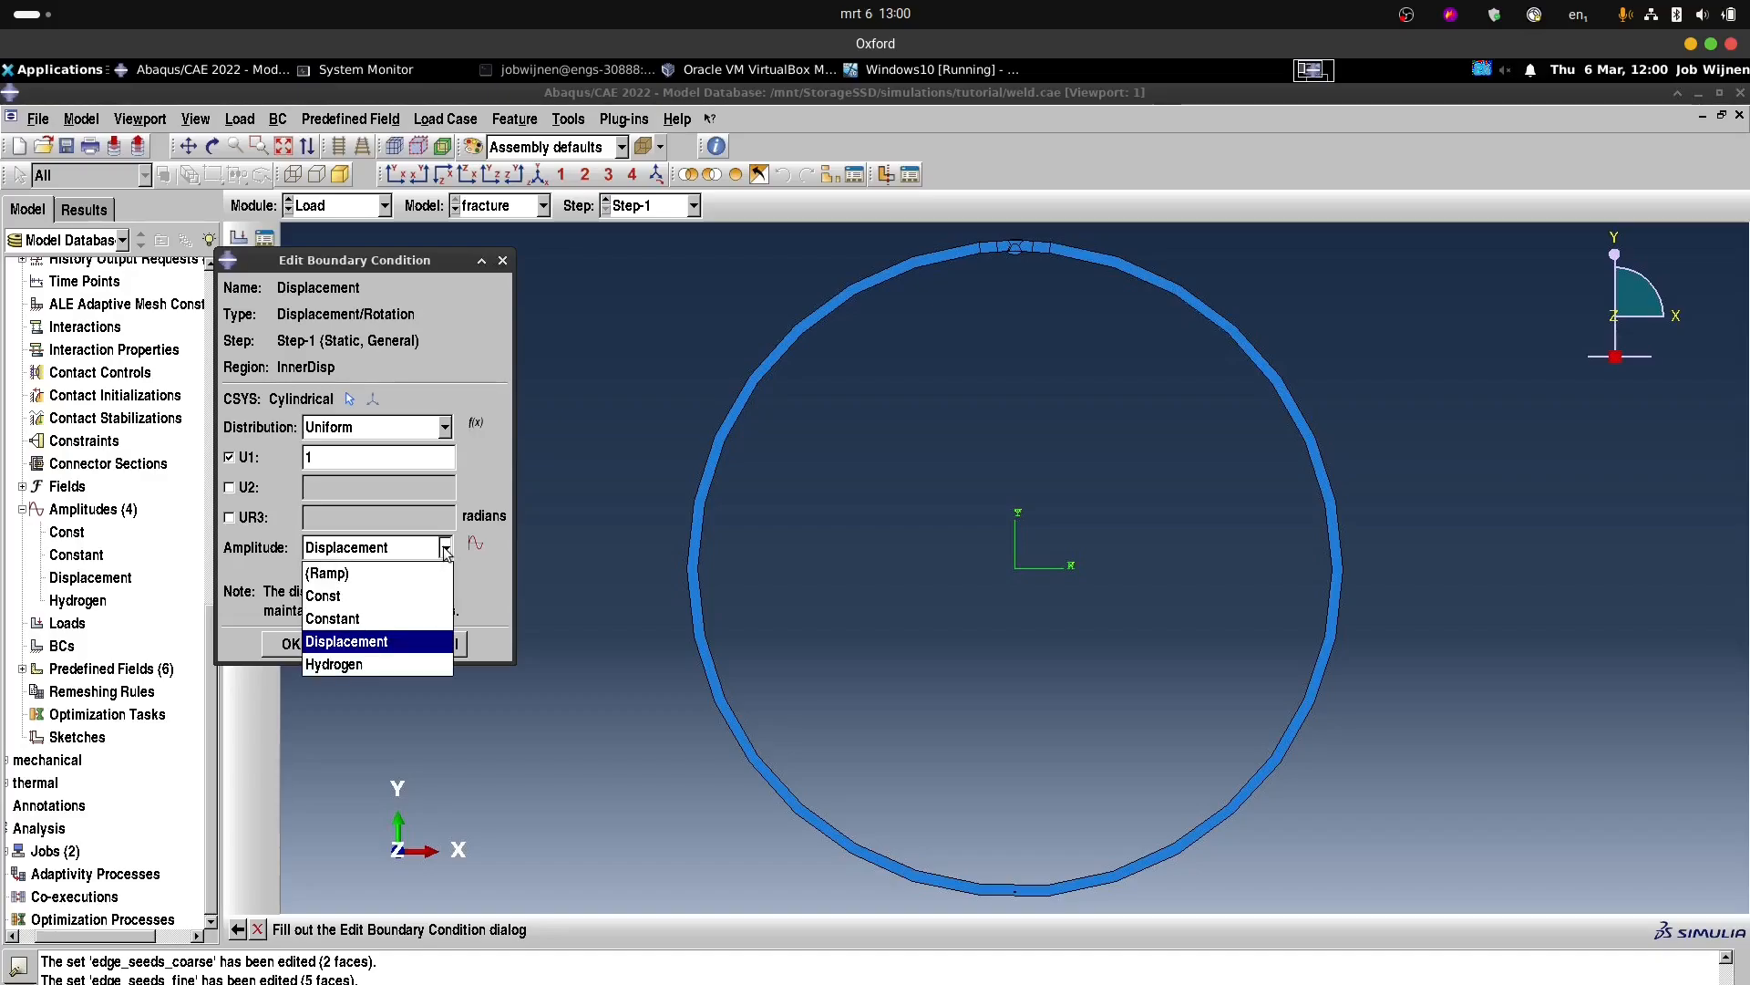
pyautogui.click(361, 648)
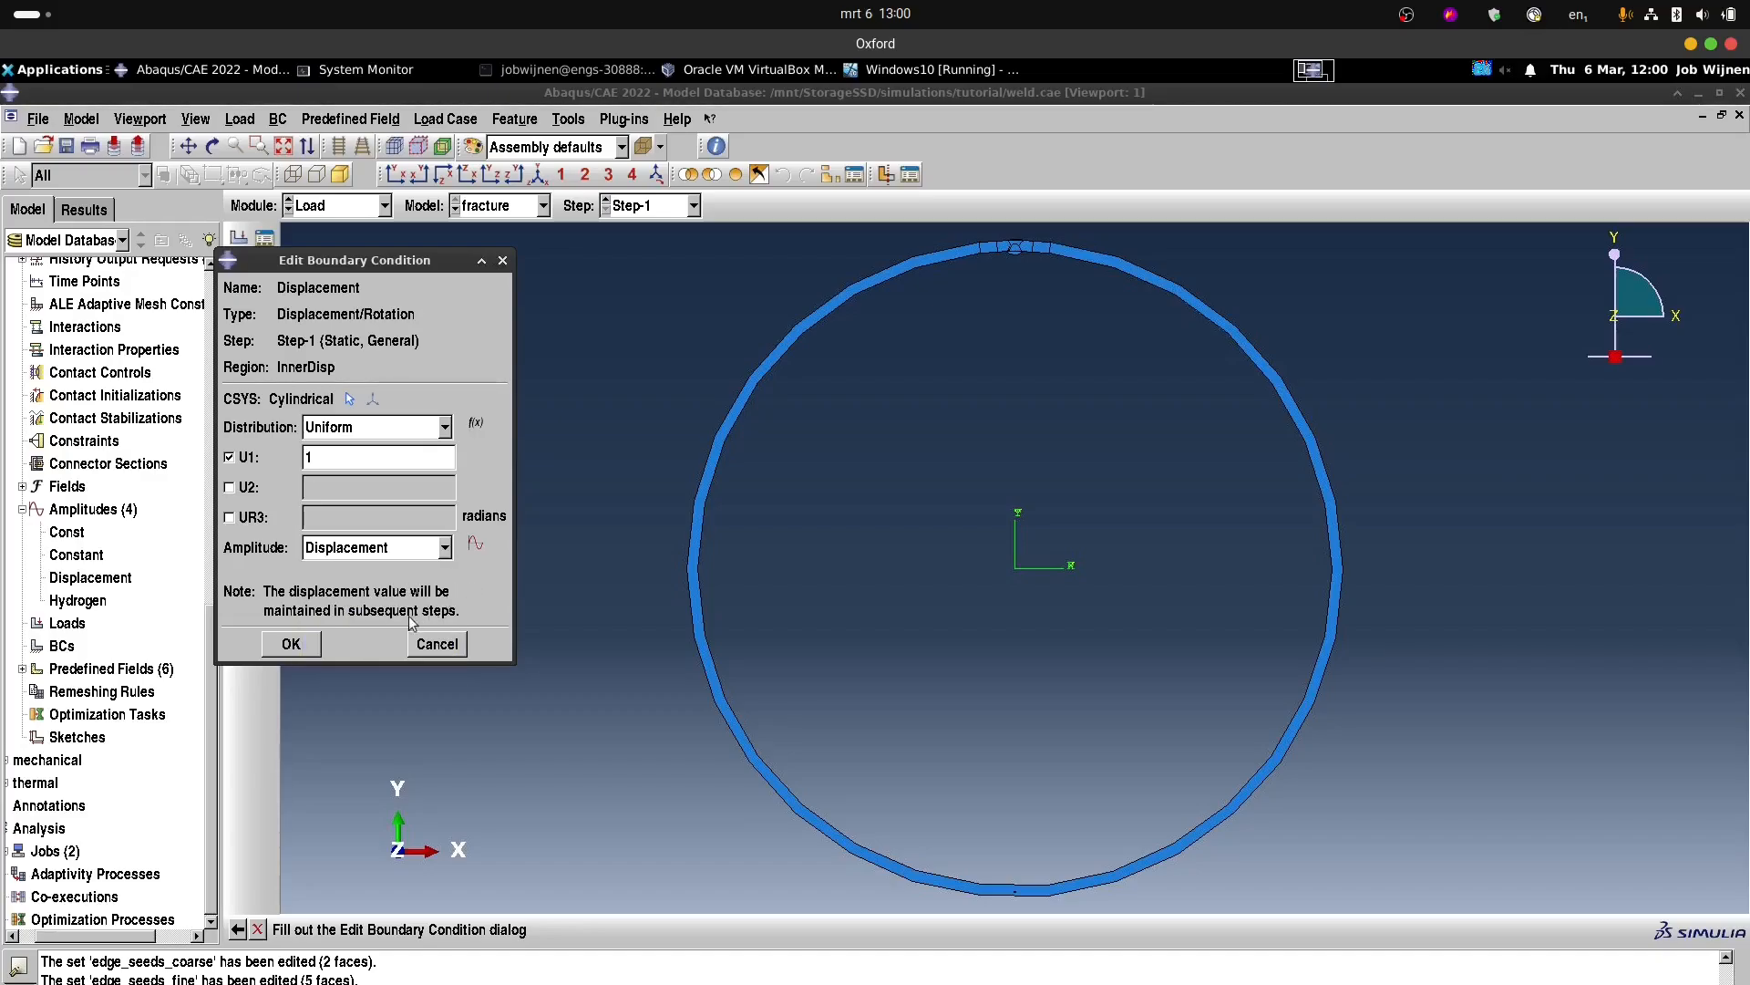
pyautogui.click(291, 644)
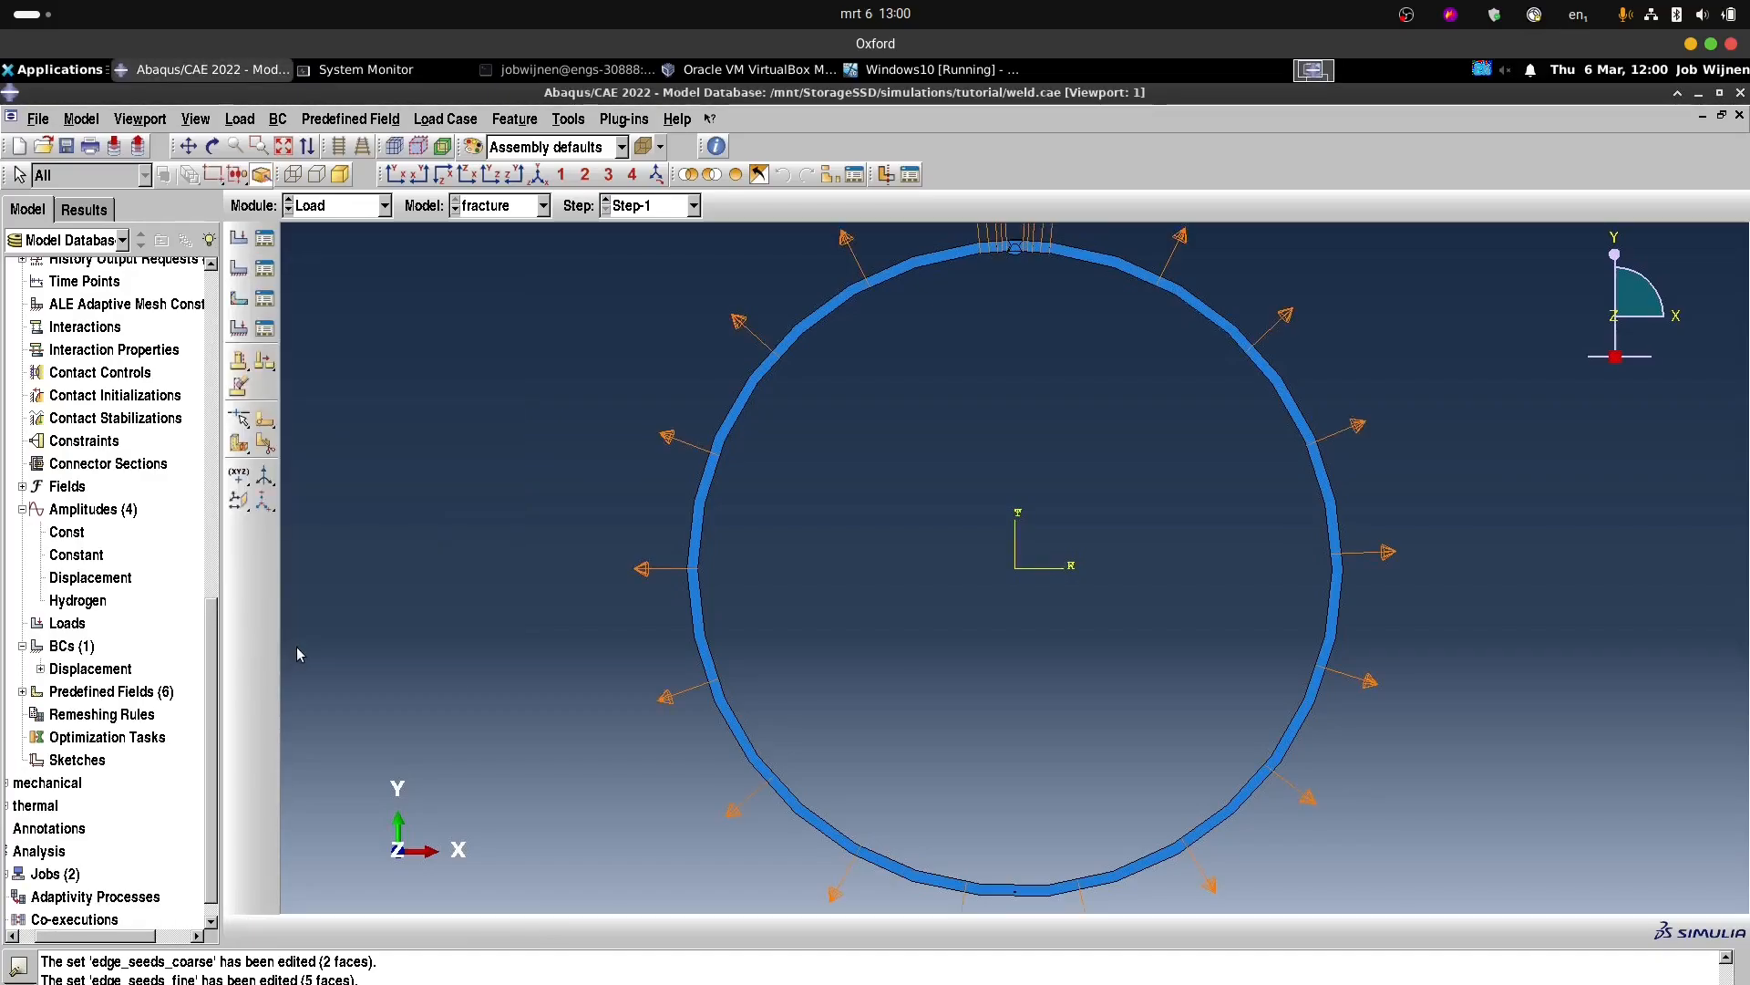
# Create a mechanical Displacement/Rotation boundary condition named FixRadial in Step-1.
pyautogui.scroll(-1, 210, 656)
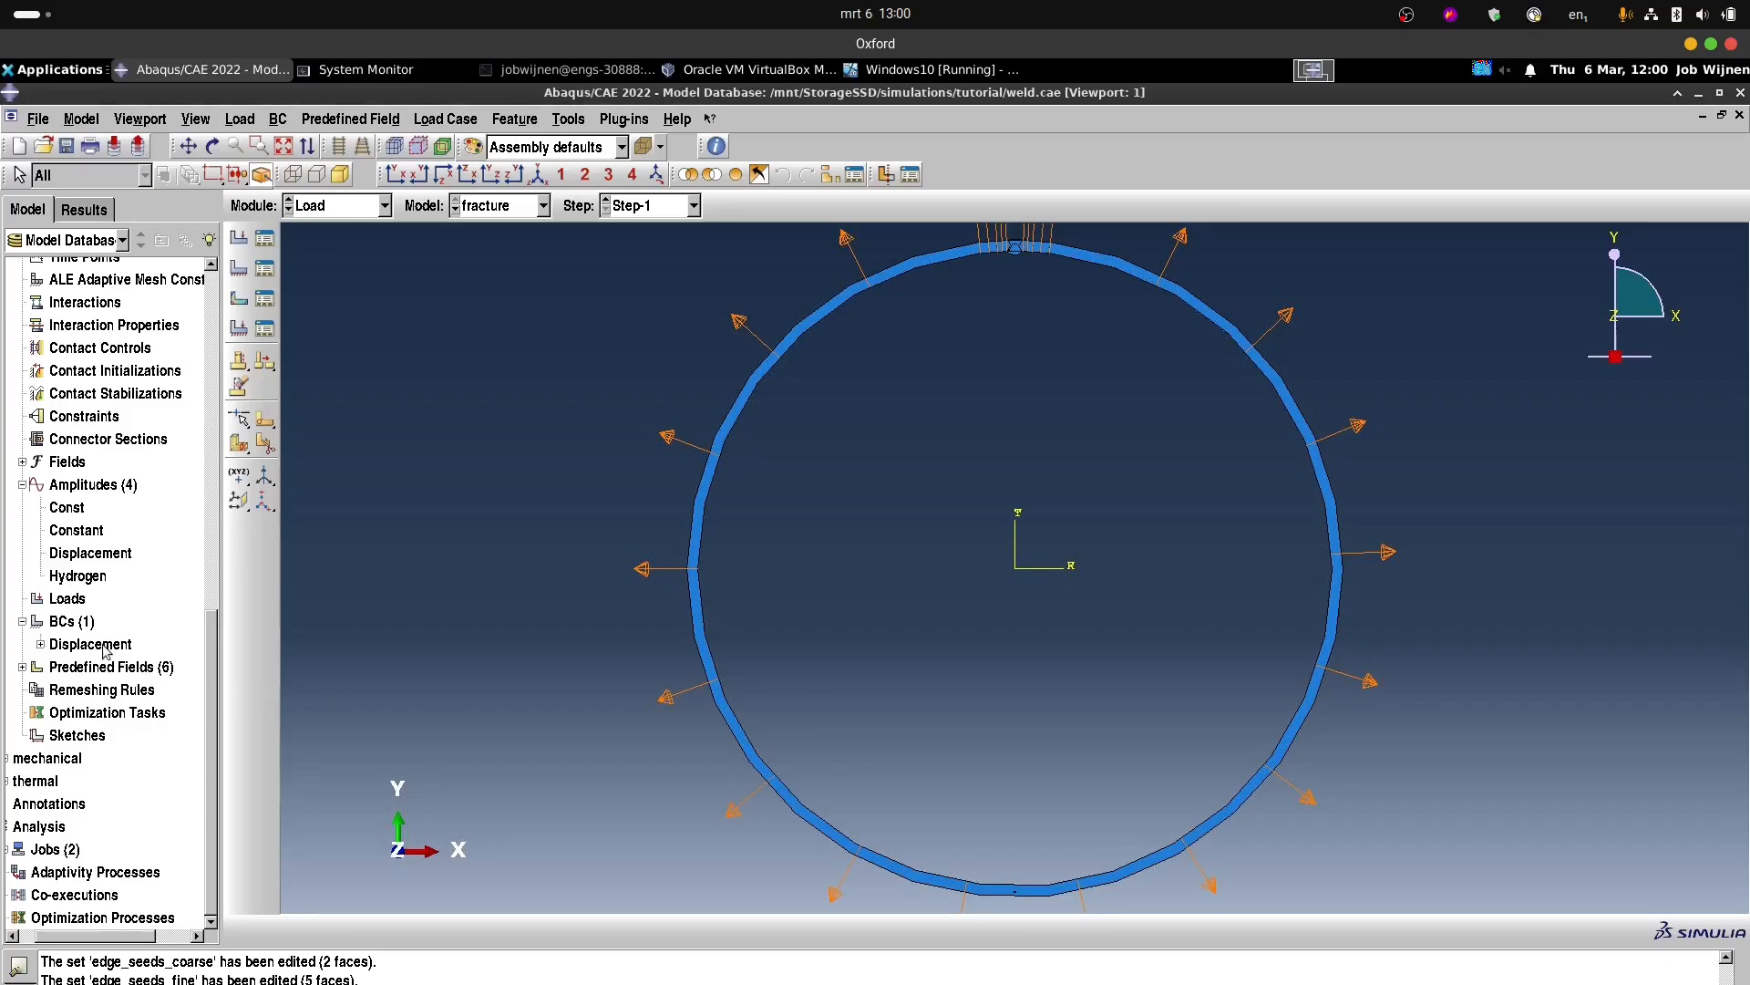
pyautogui.click(66, 628)
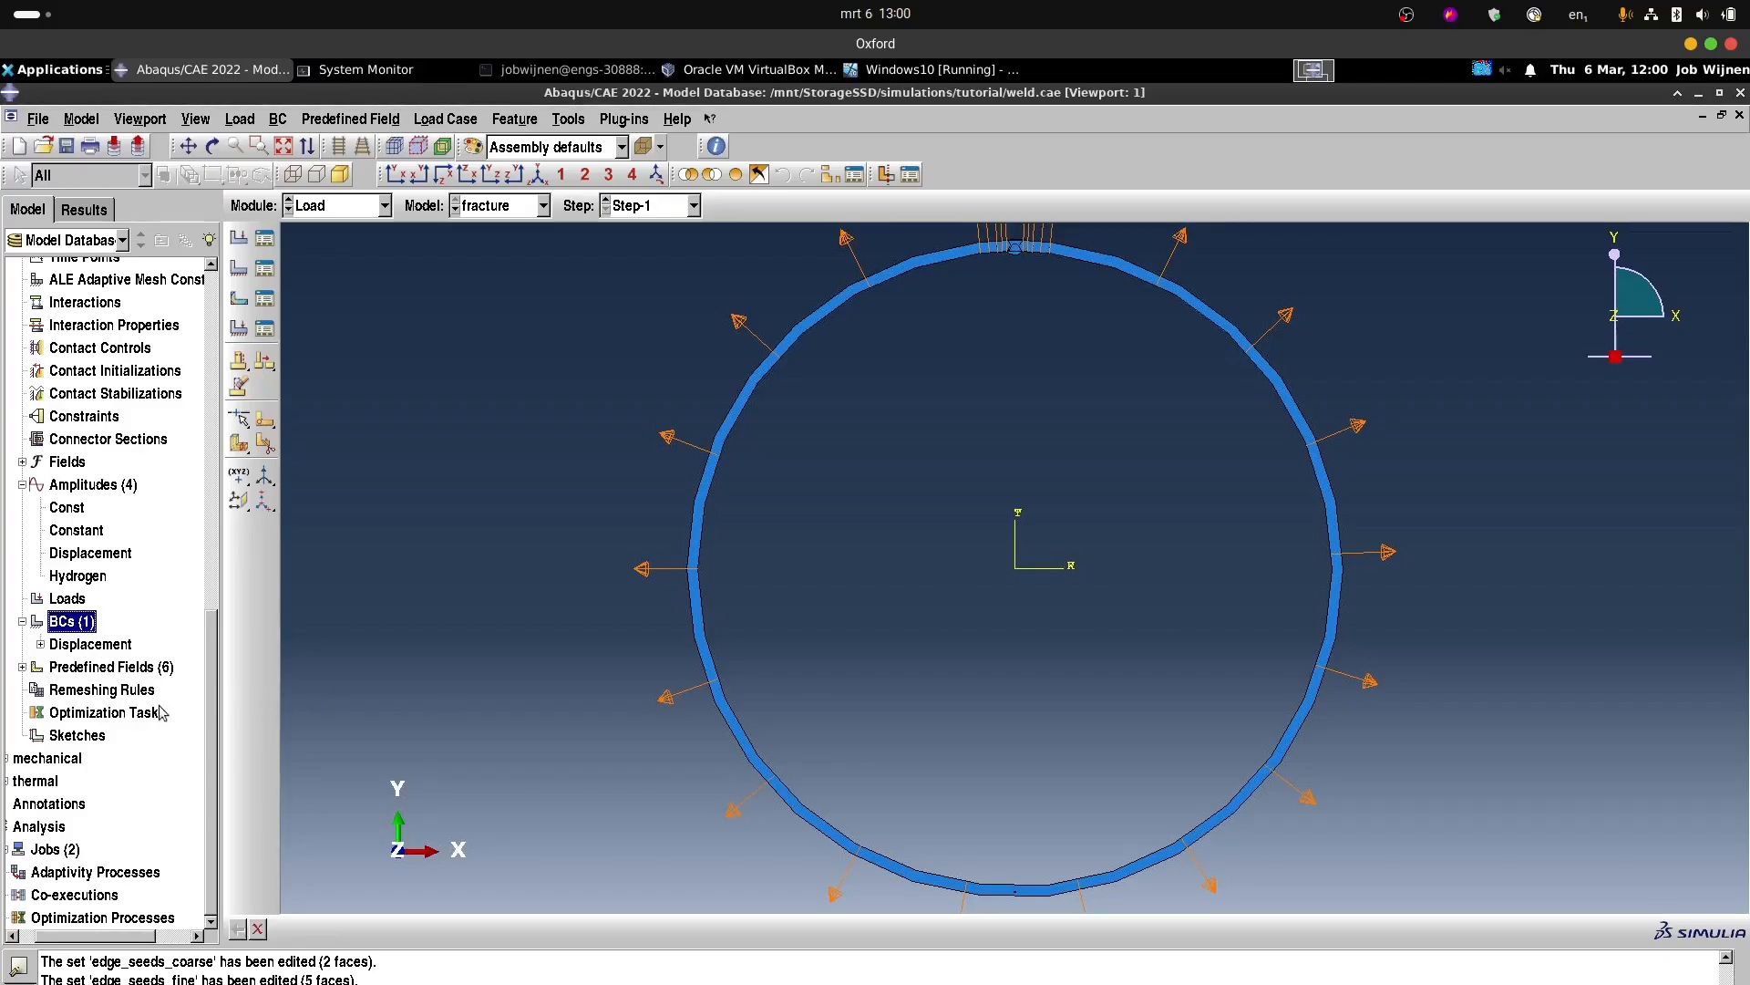
pyautogui.doubleClick(71, 624)
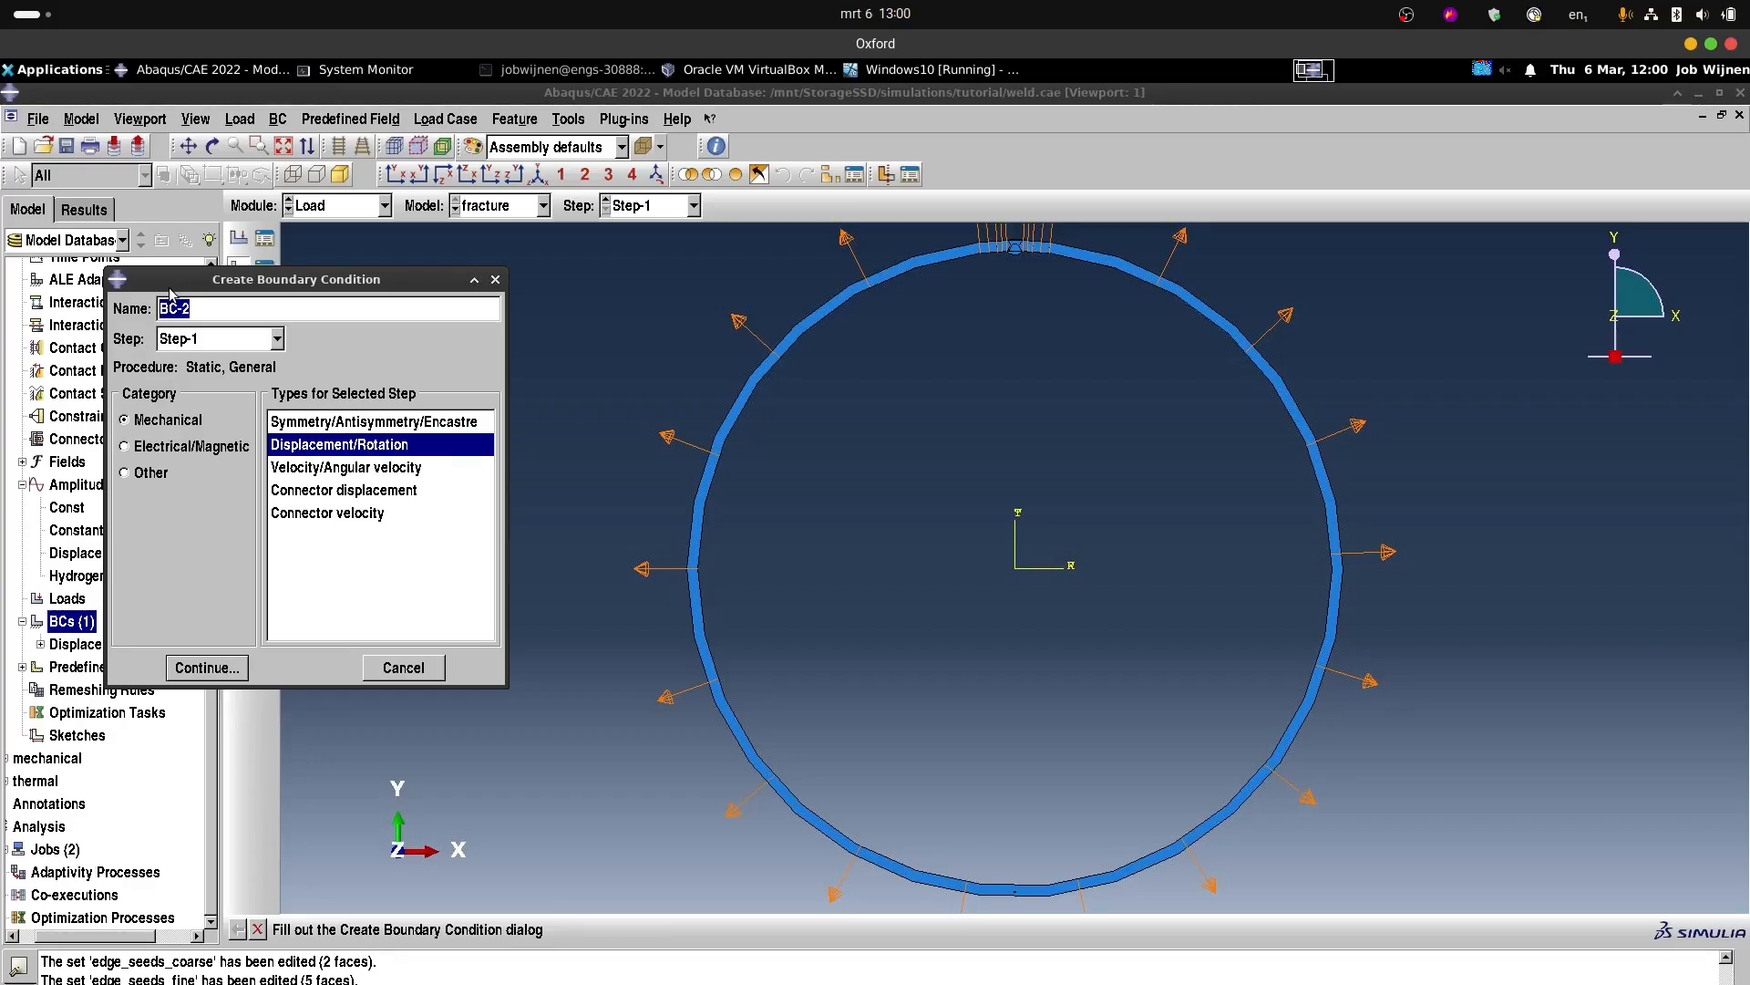
pyautogui.moveTo(250, 300); pyautogui.dragTo(135, 311)
pyautogui.write('FixRadial')
pyautogui.click(223, 667)
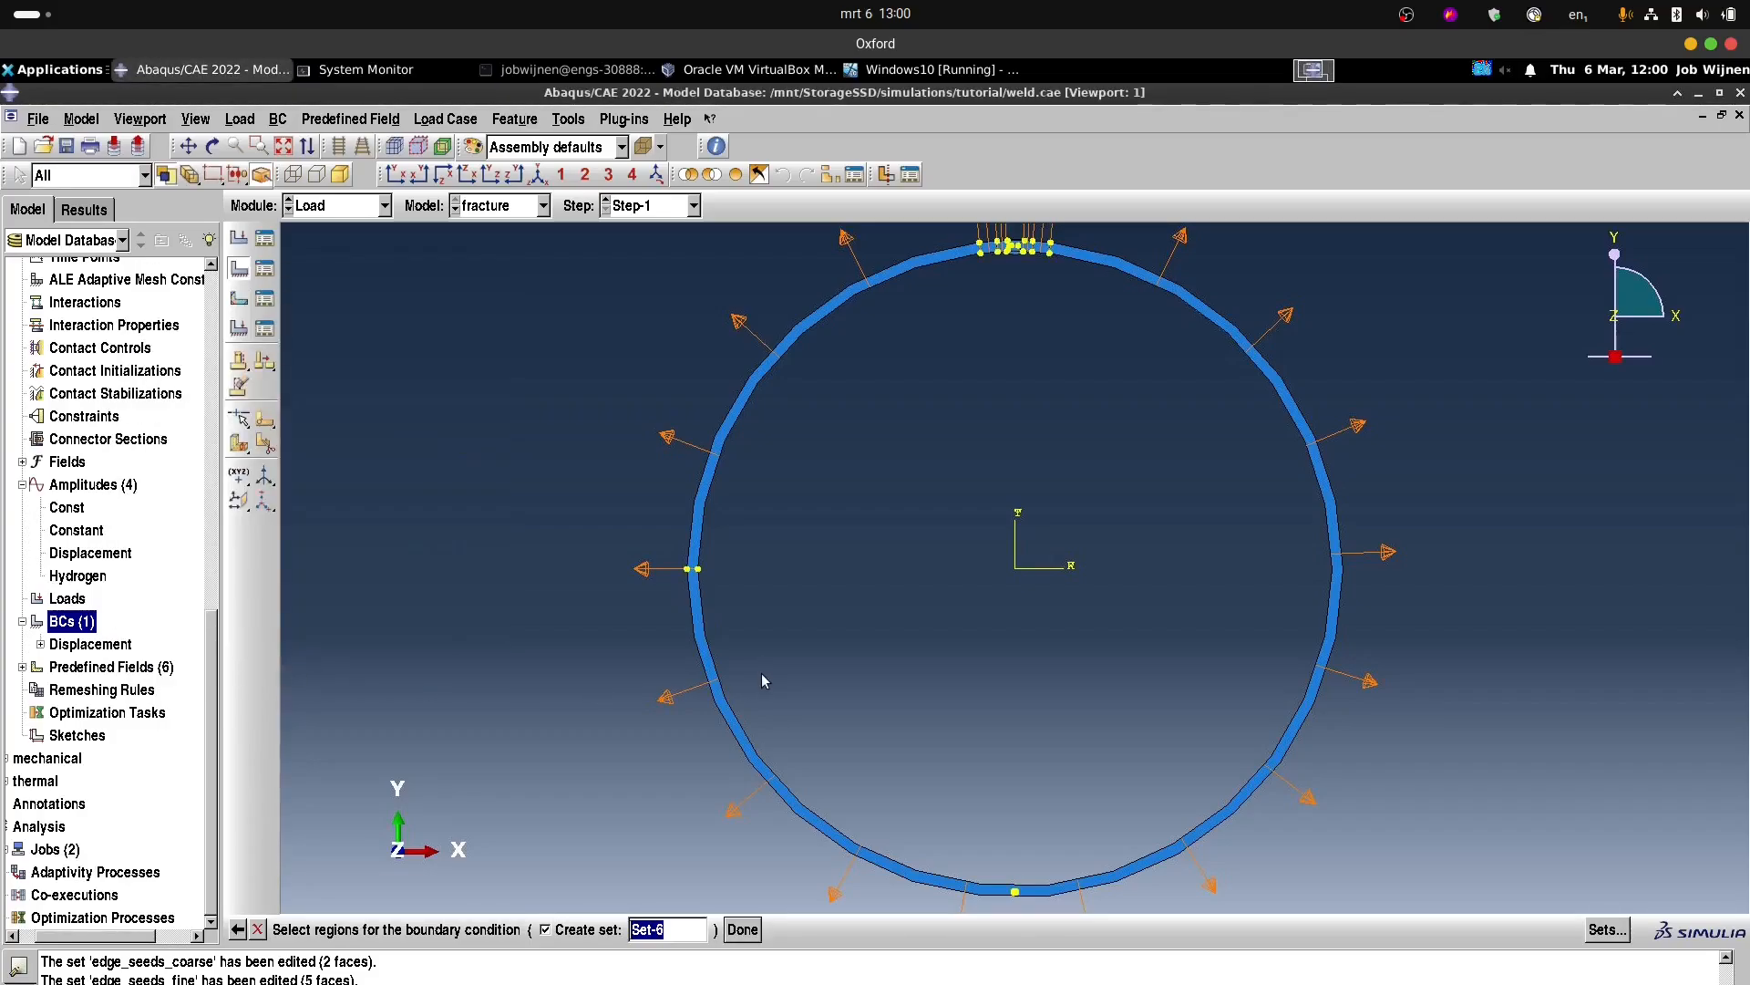
# Apply FixRadial to the inner-wall vertex at the pipe's 9 o'clock position as set FixRadial, and fix U2 at 0.
pyautogui.click(698, 571)
pyautogui.write('FixRadial')
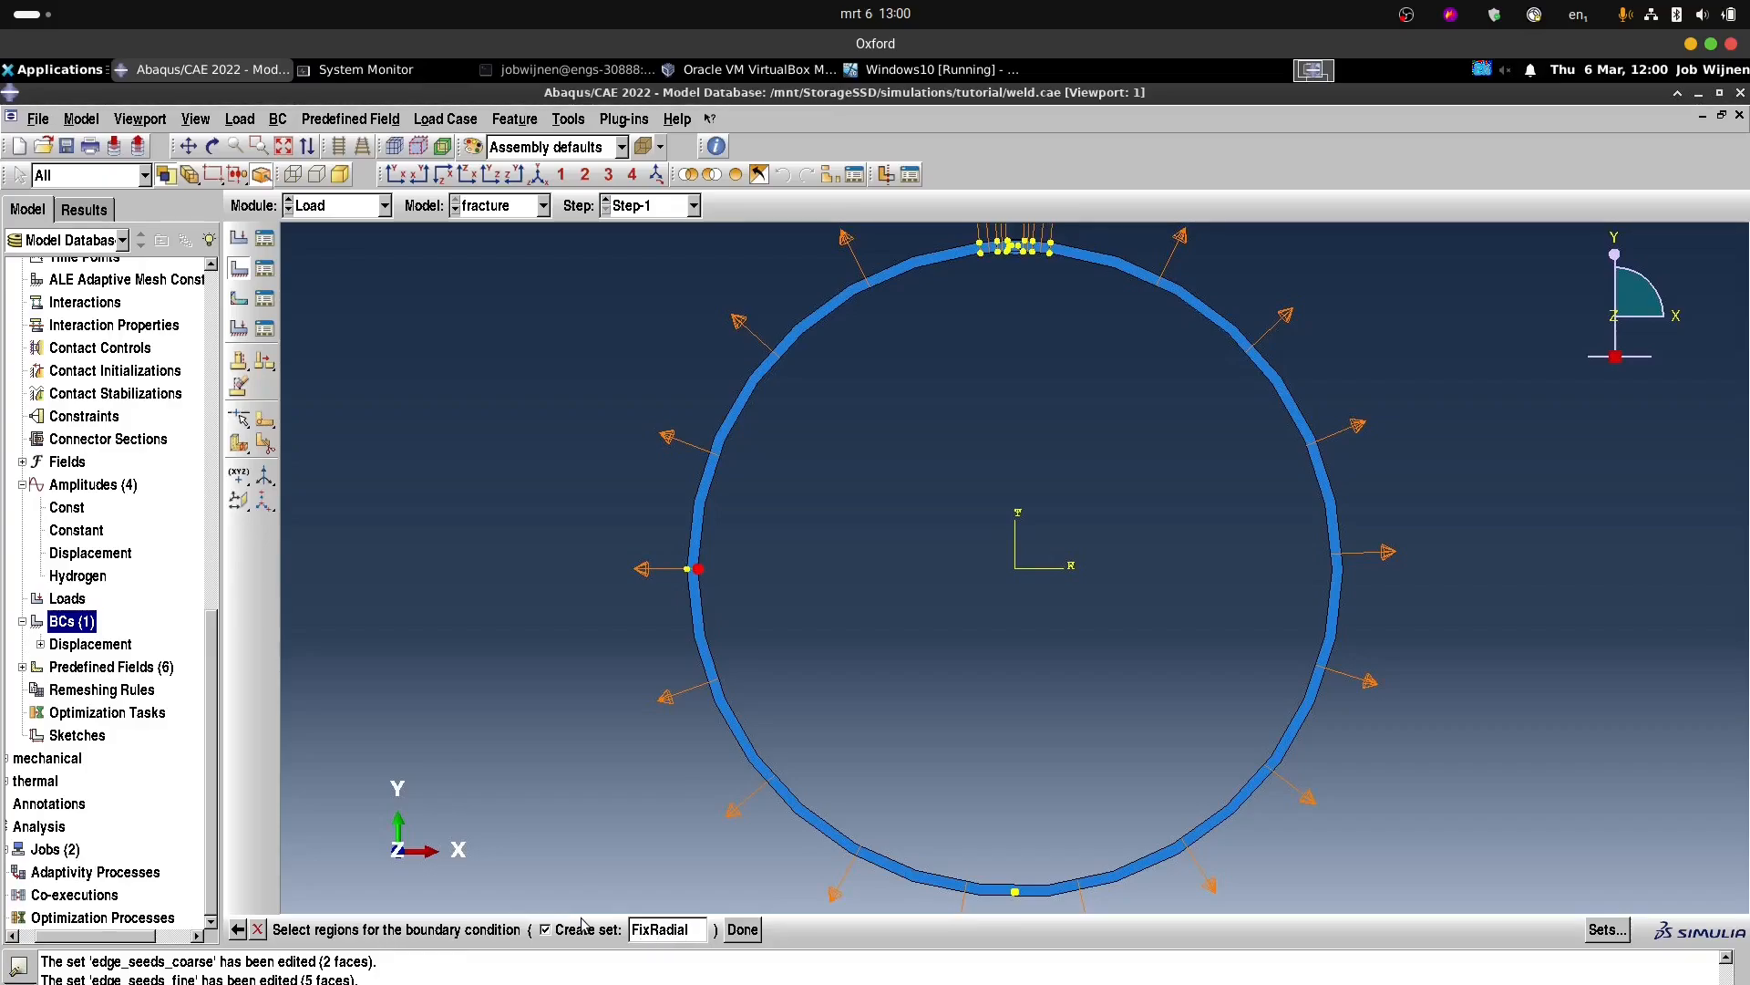
pyautogui.click(742, 929)
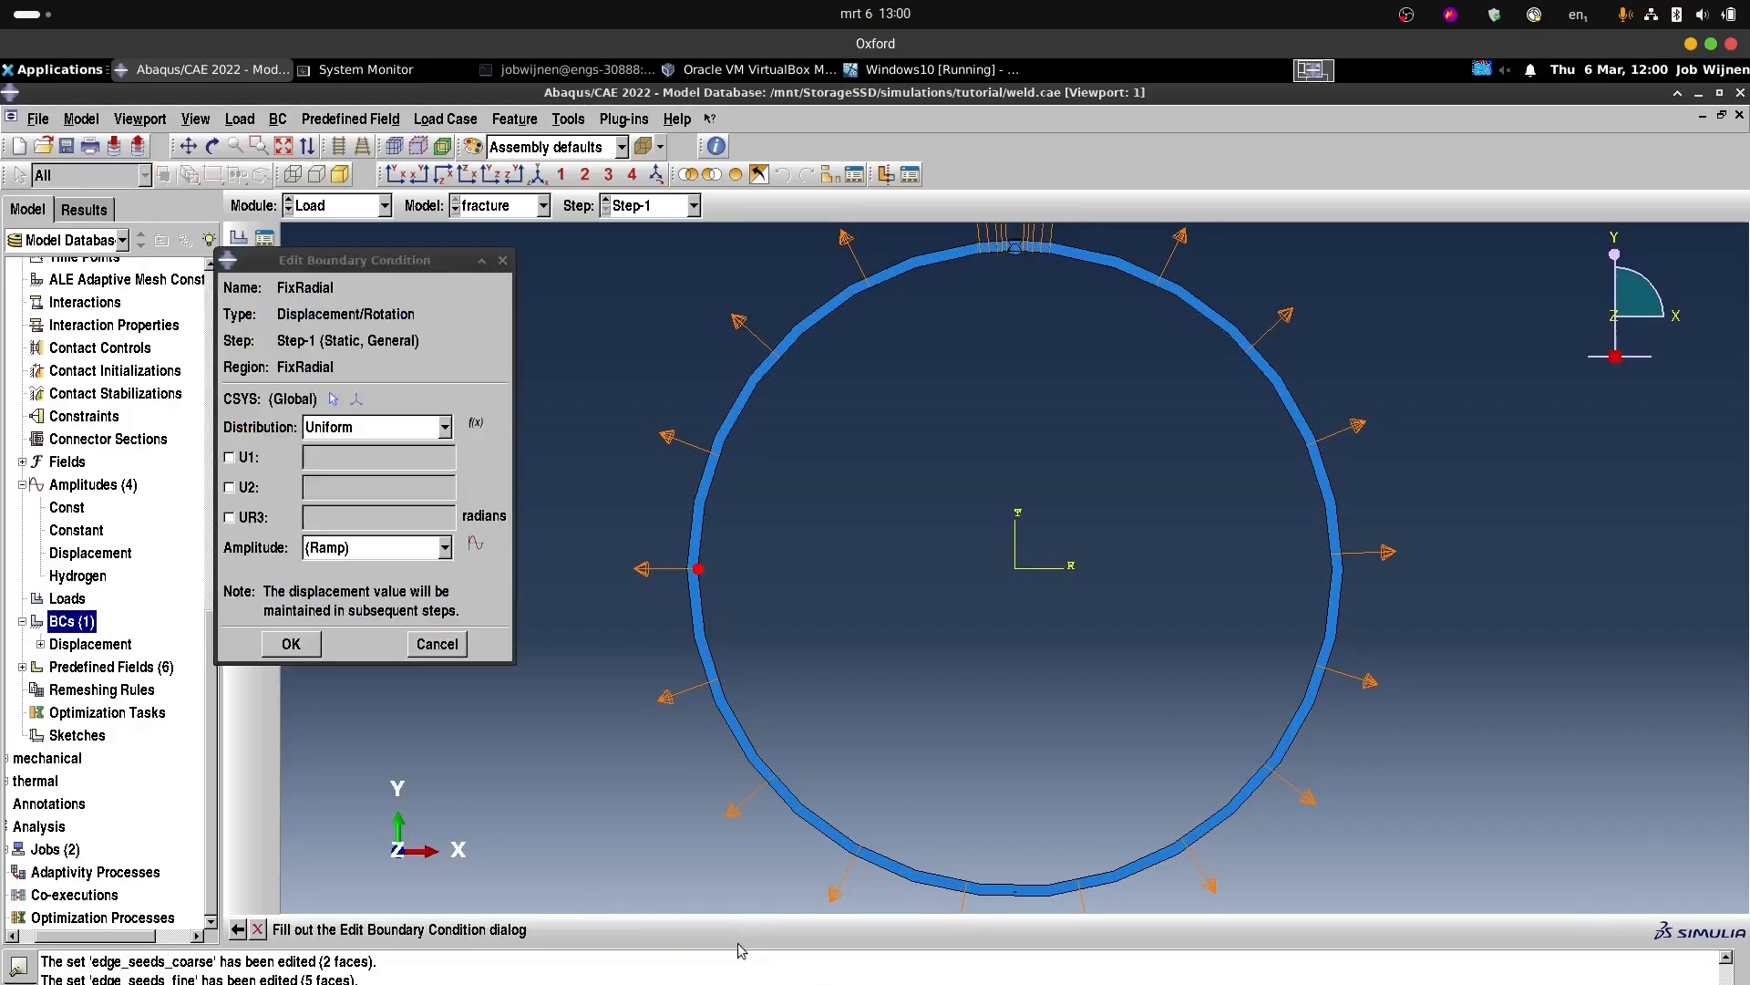
pyautogui.click(229, 488)
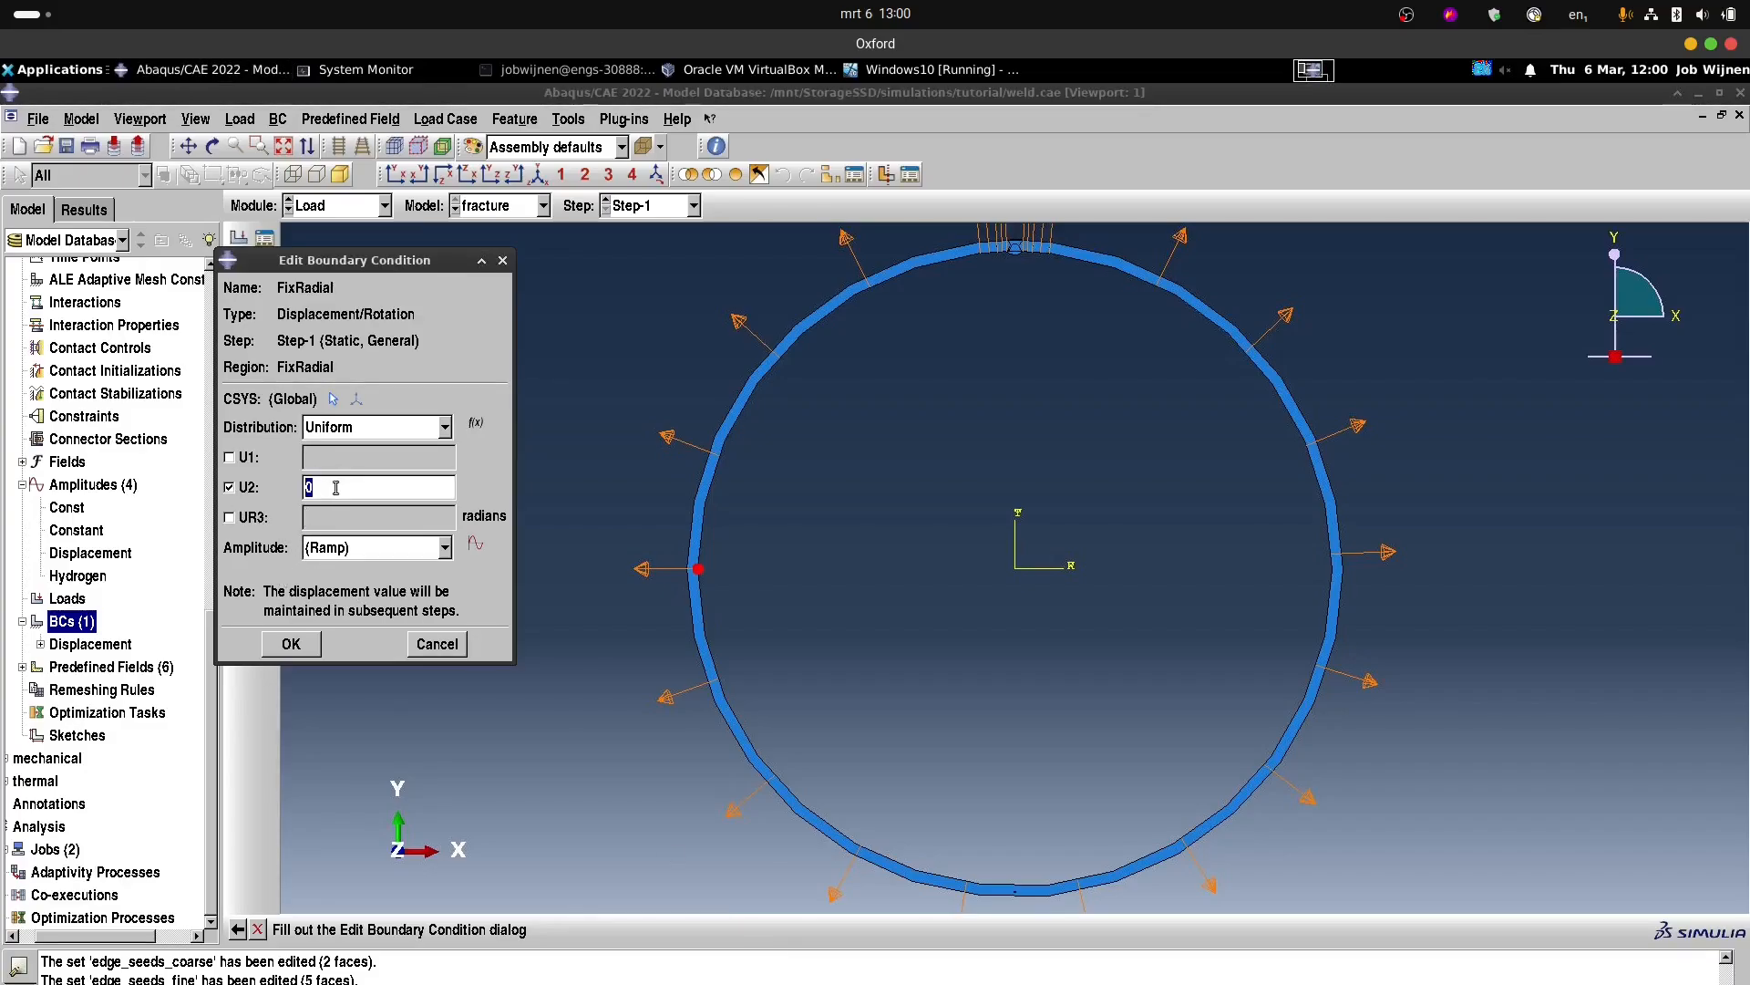
pyautogui.click(301, 647)
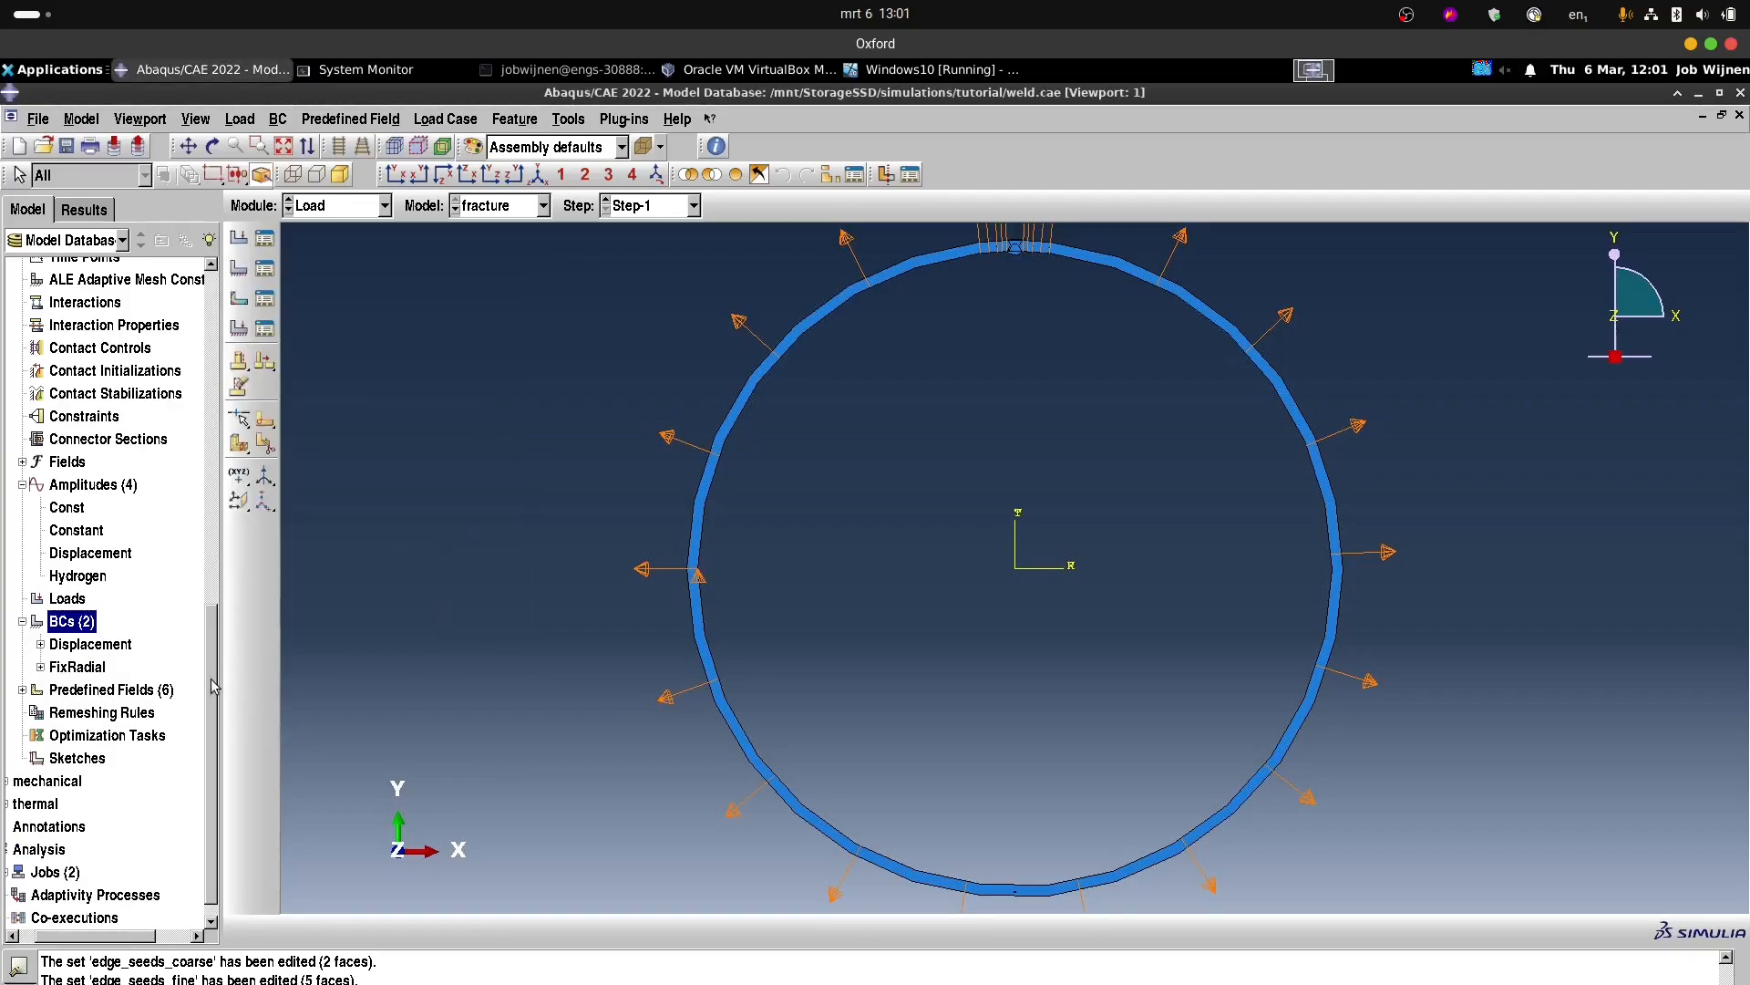
# Create an Electrical/Magnetic boundary condition of type Electric potential named HydrogenInner in Step-1.
pyautogui.scroll(-1, 213, 686)
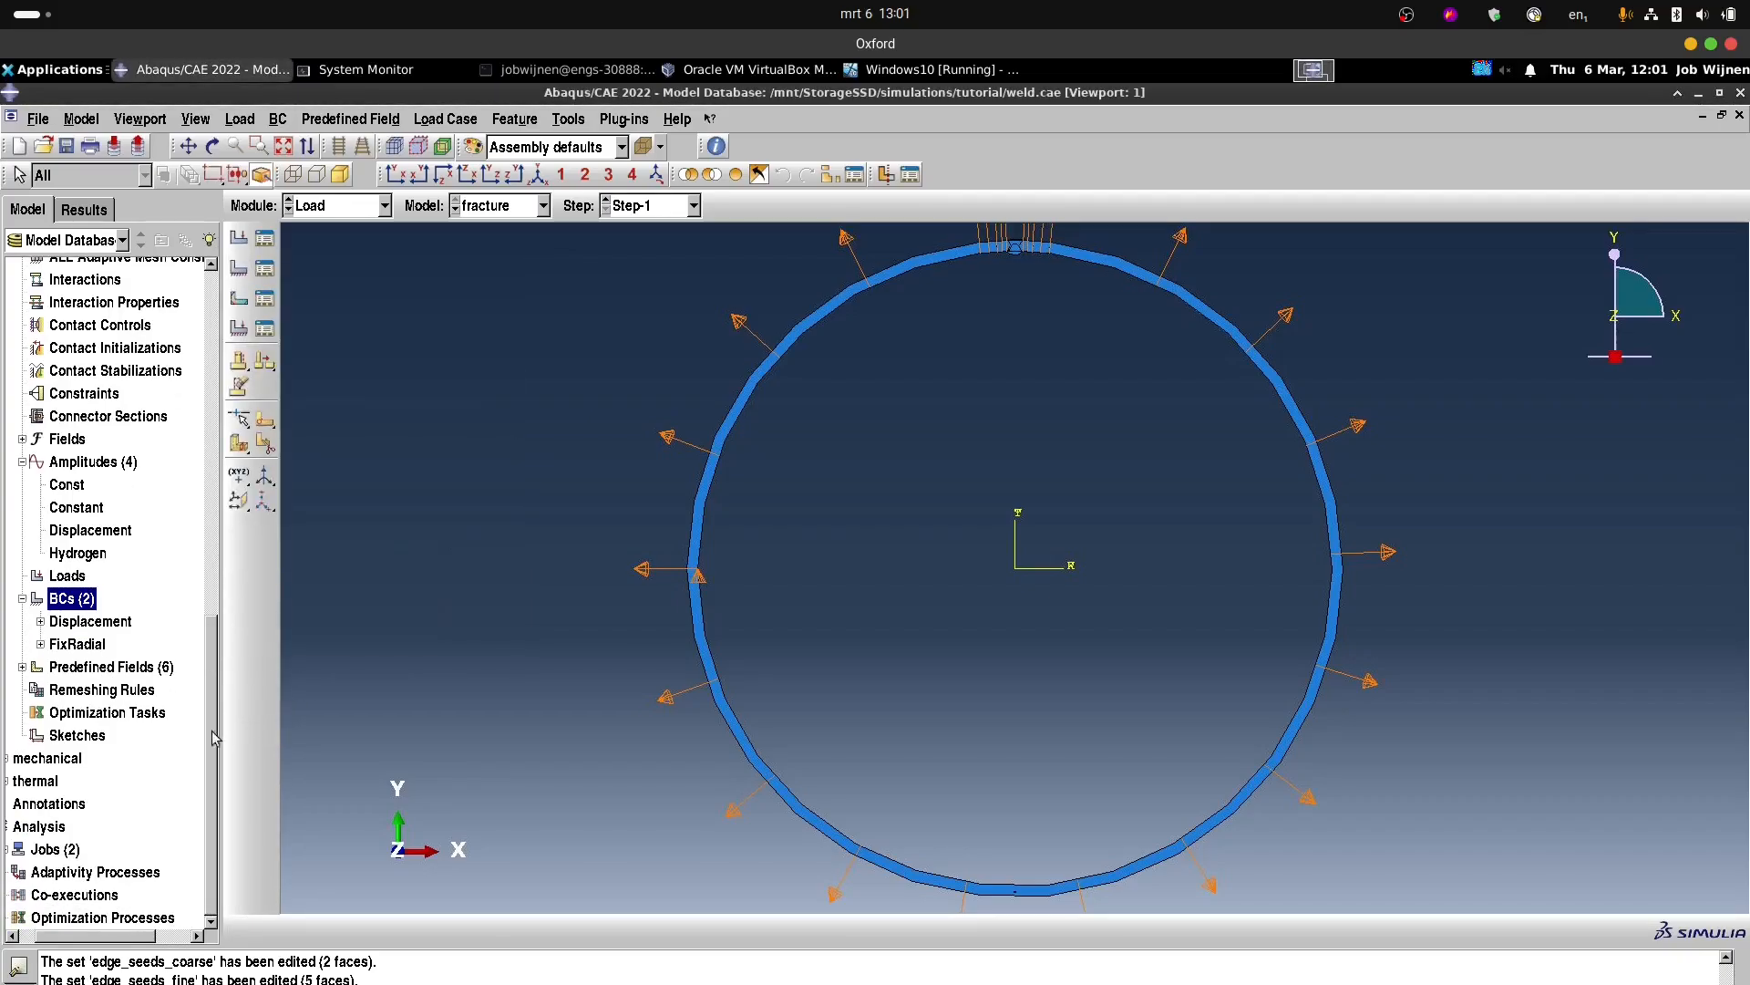
pyautogui.doubleClick(73, 604)
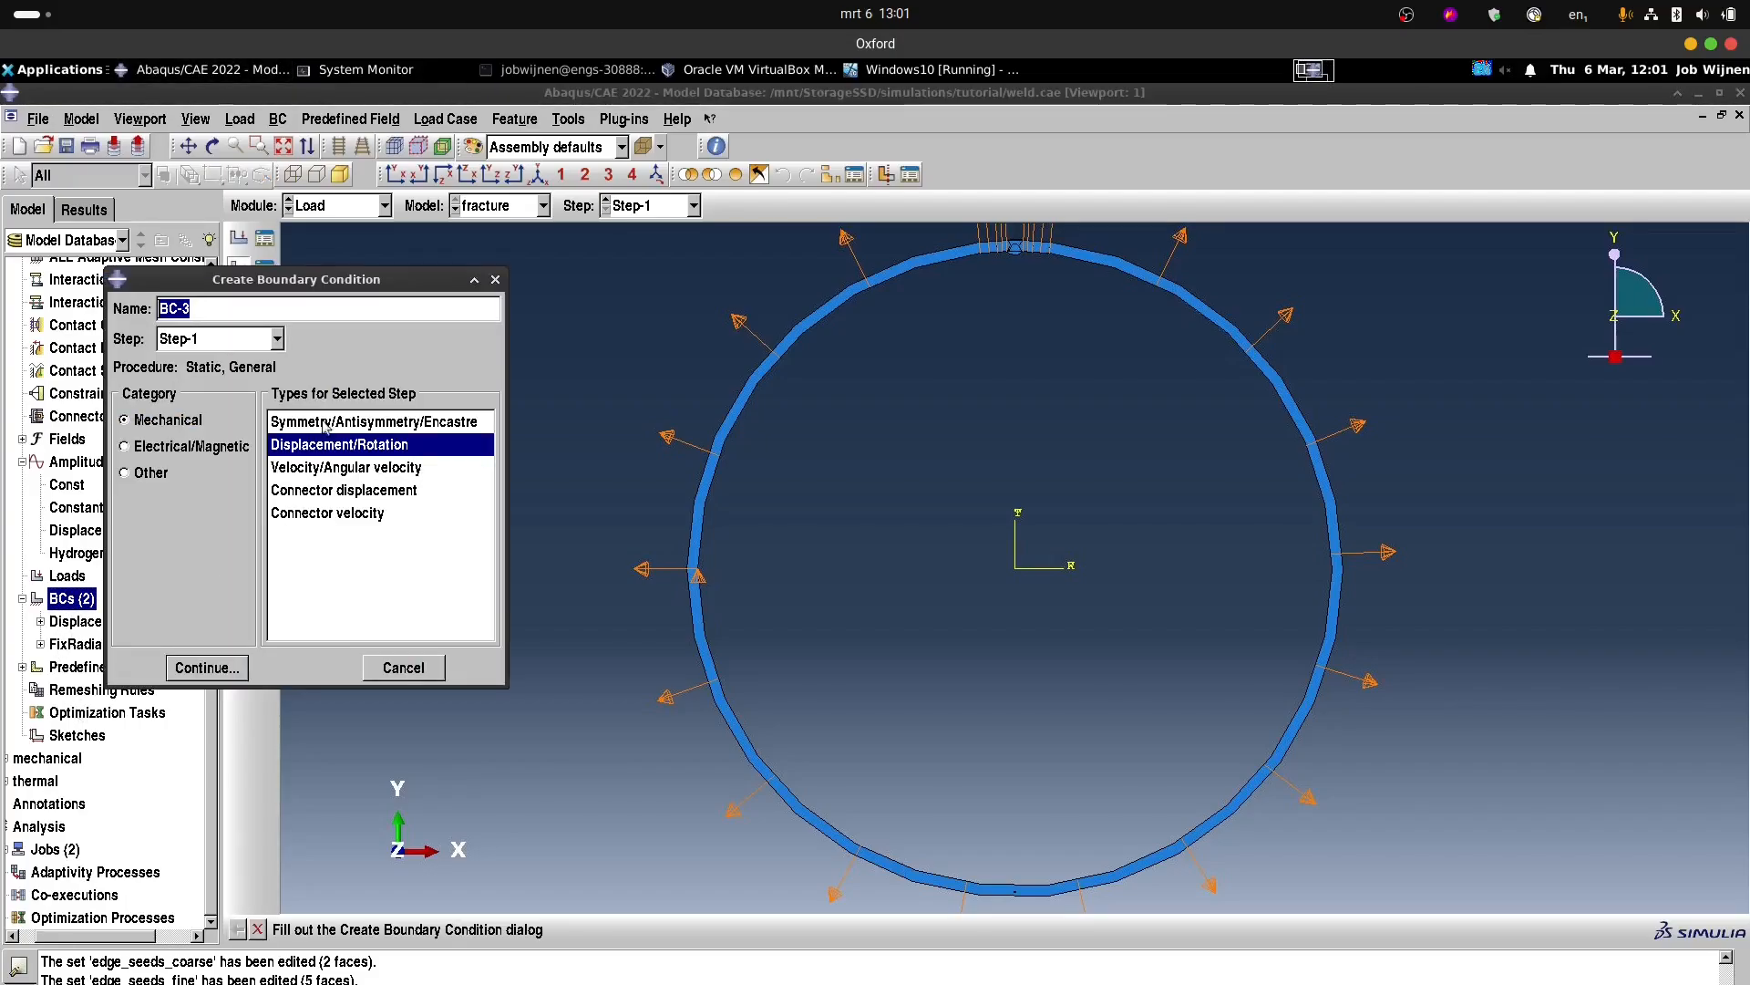
pyautogui.moveTo(250, 307); pyautogui.dragTo(158, 315)
pyautogui.write('Hydroge')
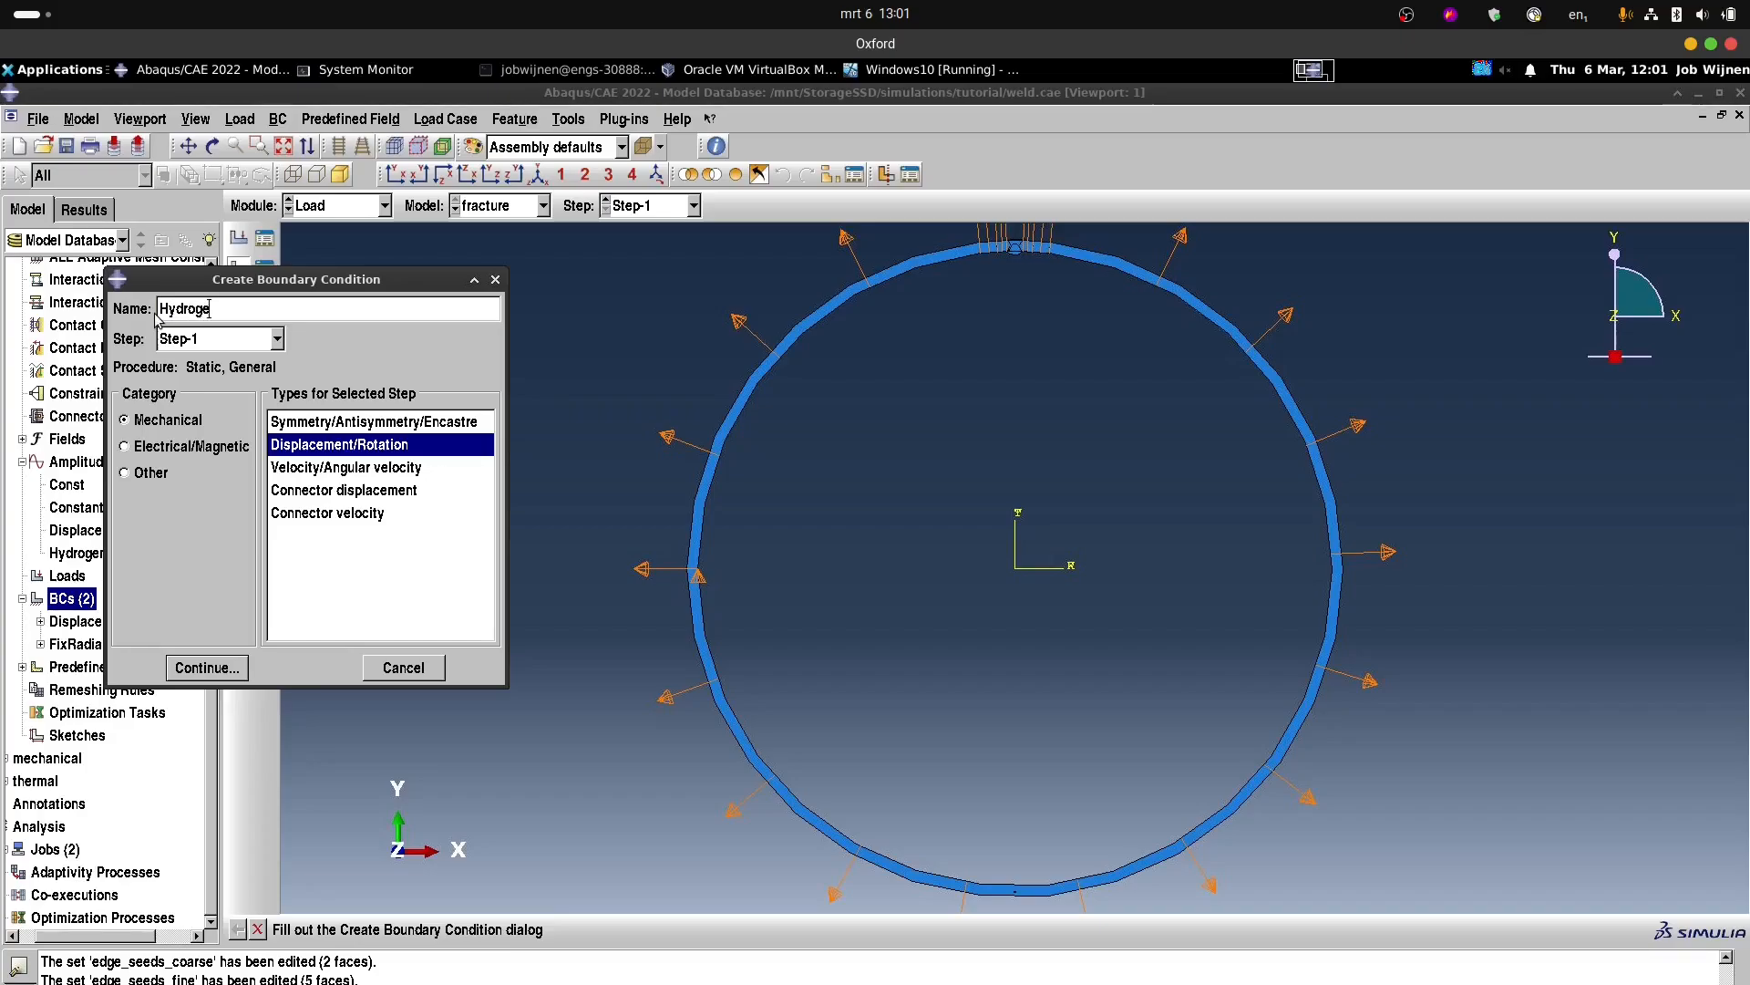
pyautogui.write('nInner')
pyautogui.moveTo(437, 277); pyautogui.dragTo(552, 267)
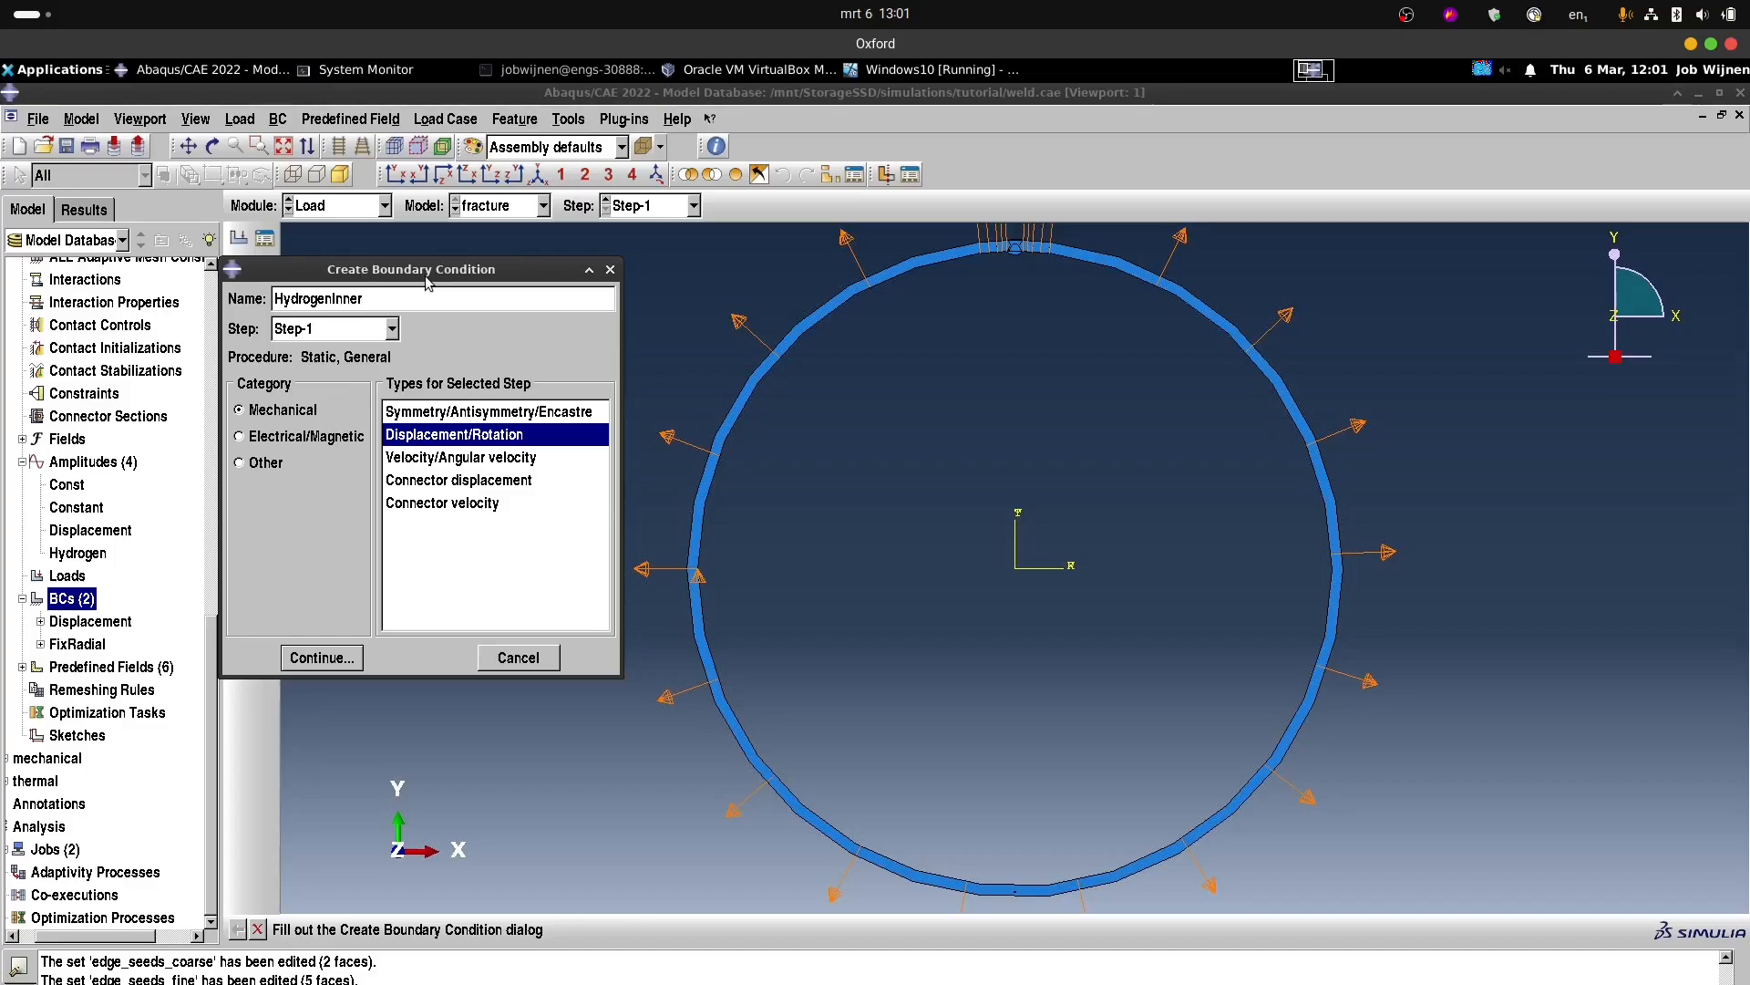
pyautogui.moveTo(425, 277); pyautogui.dragTo(437, 259)
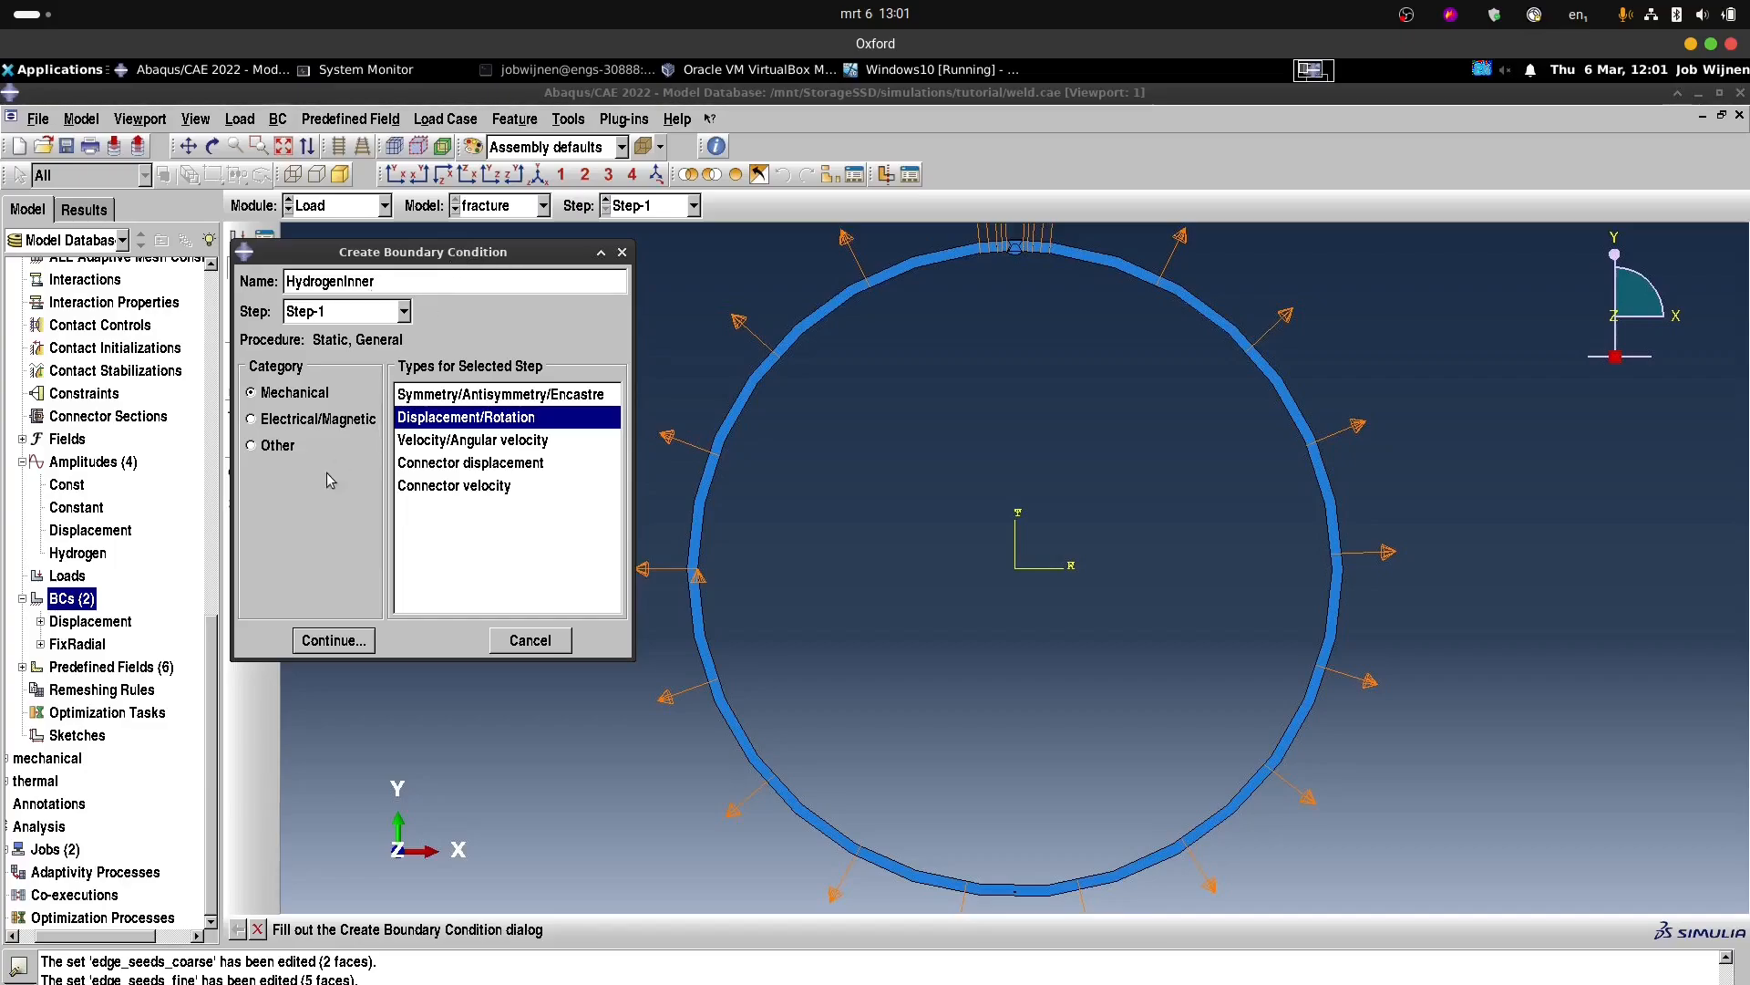
pyautogui.click(269, 421)
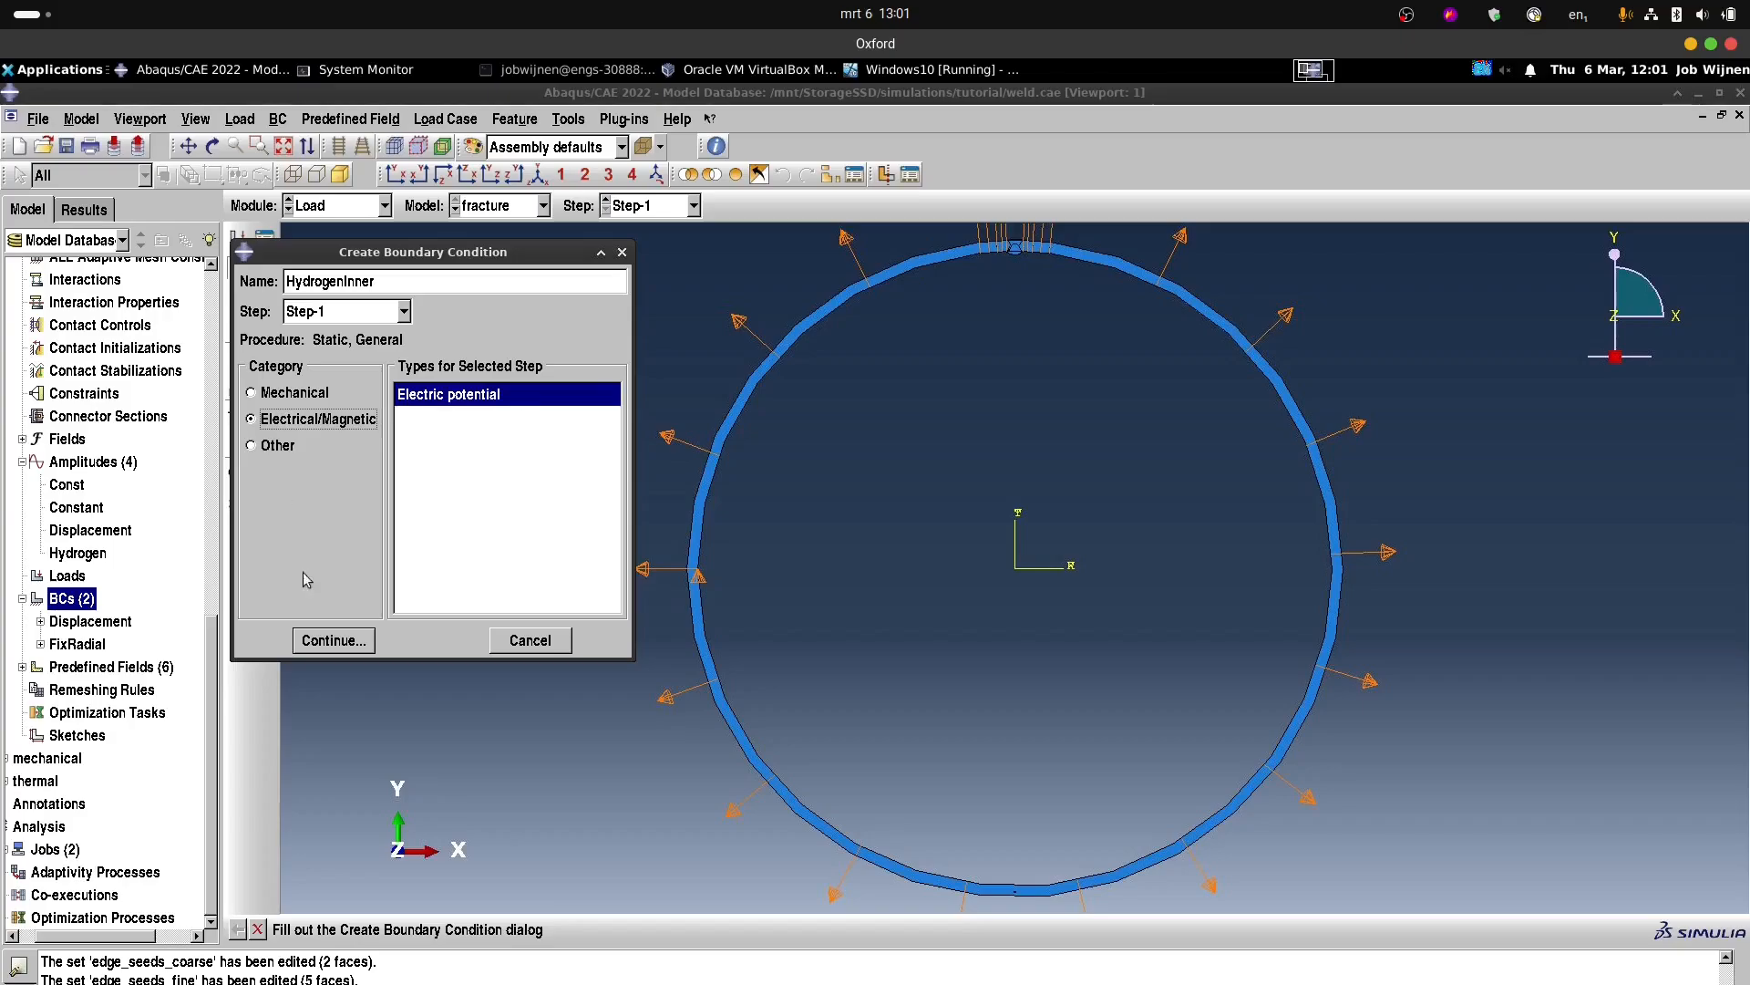
pyautogui.click(486, 402)
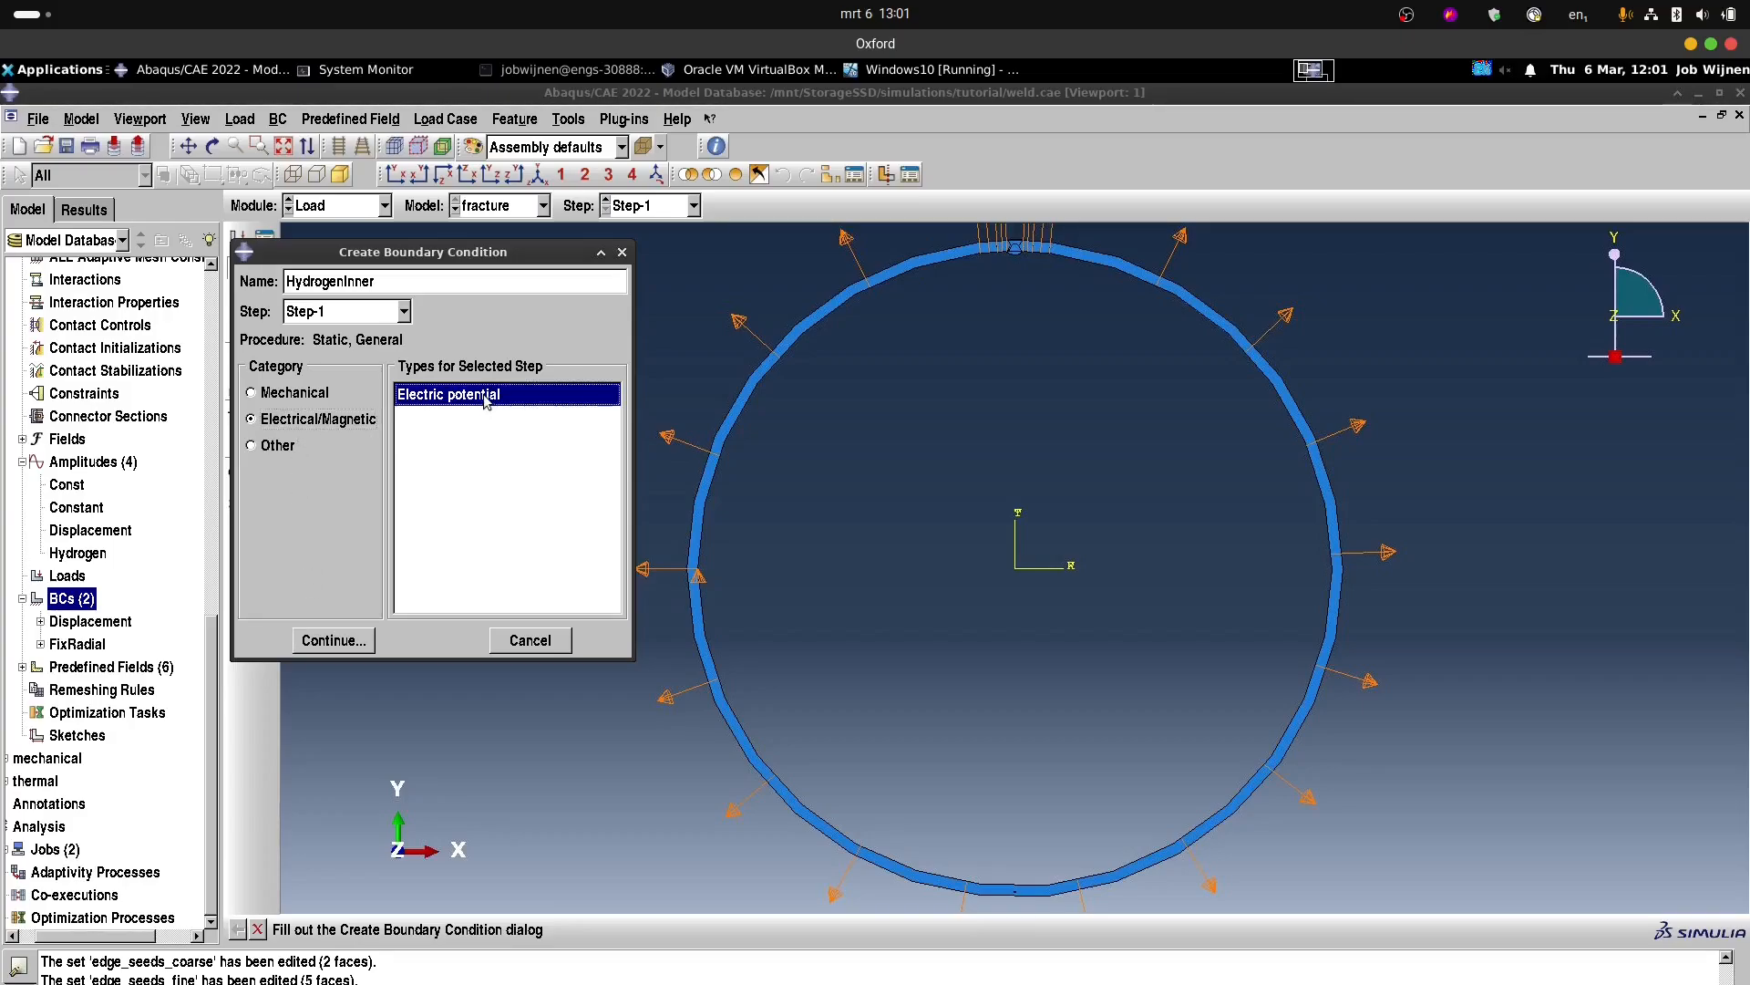
pyautogui.click(330, 642)
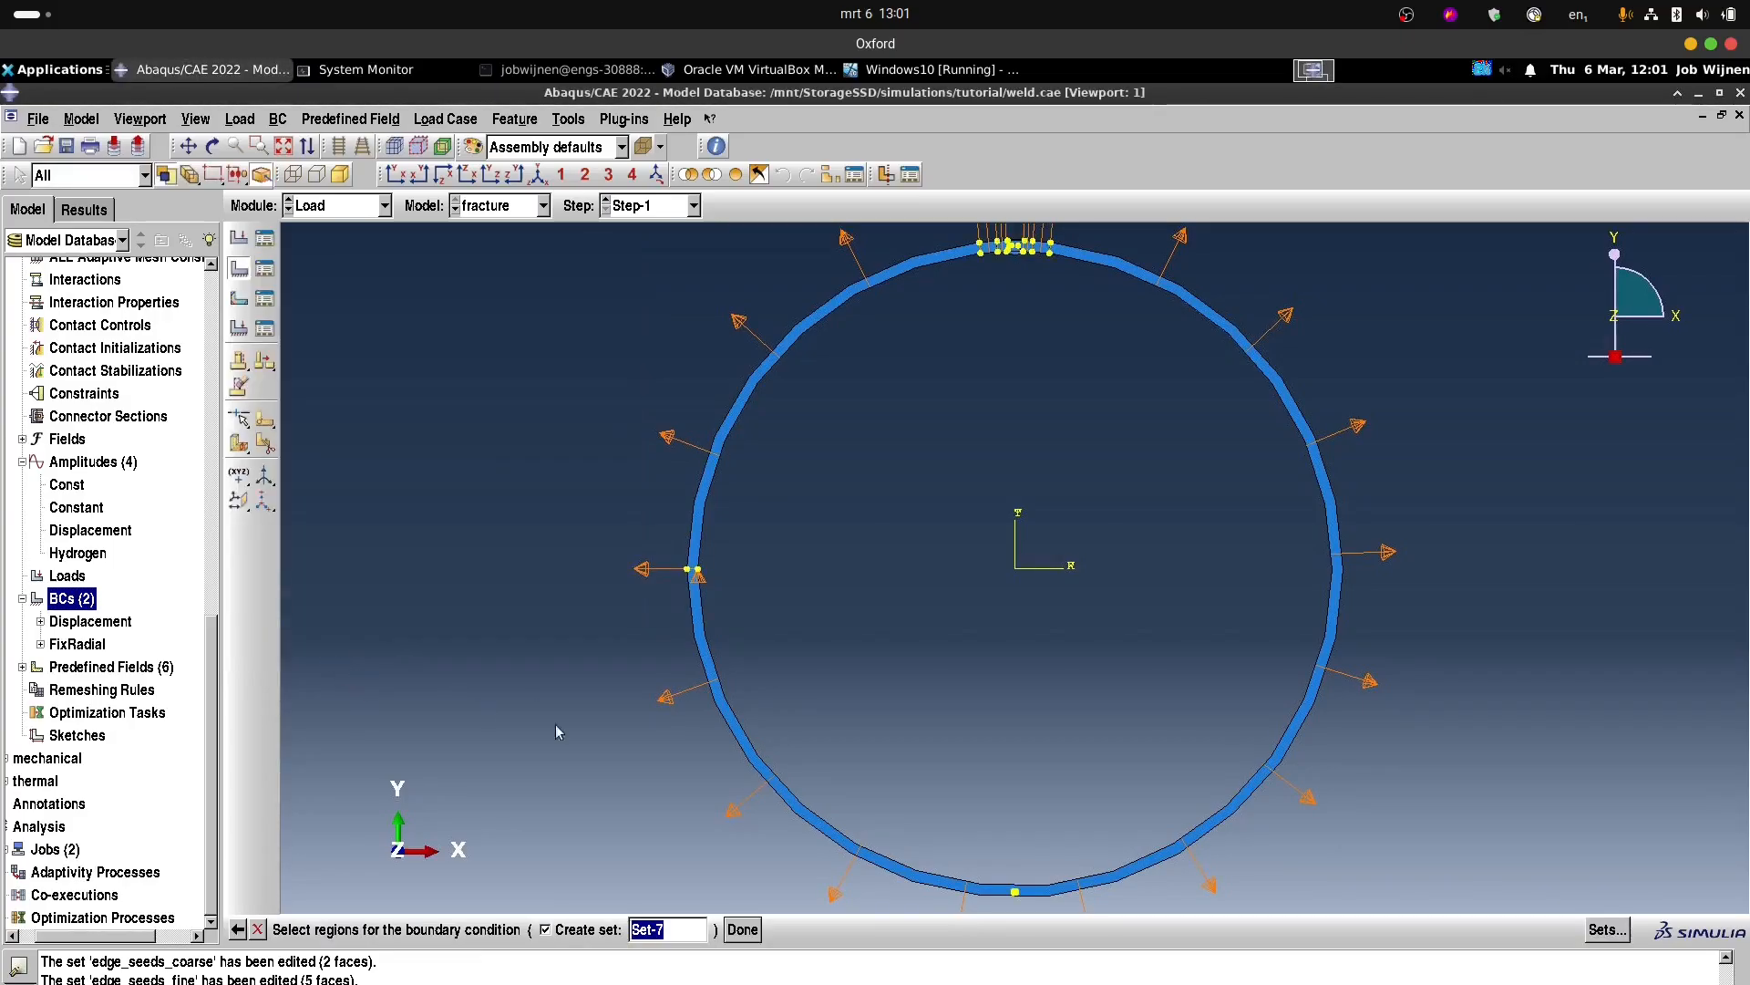
# Apply HydrogenInner to all the pipe's inner wall edges, including the lower weld bead's outline, as set HInner.
pyautogui.click(900, 868)
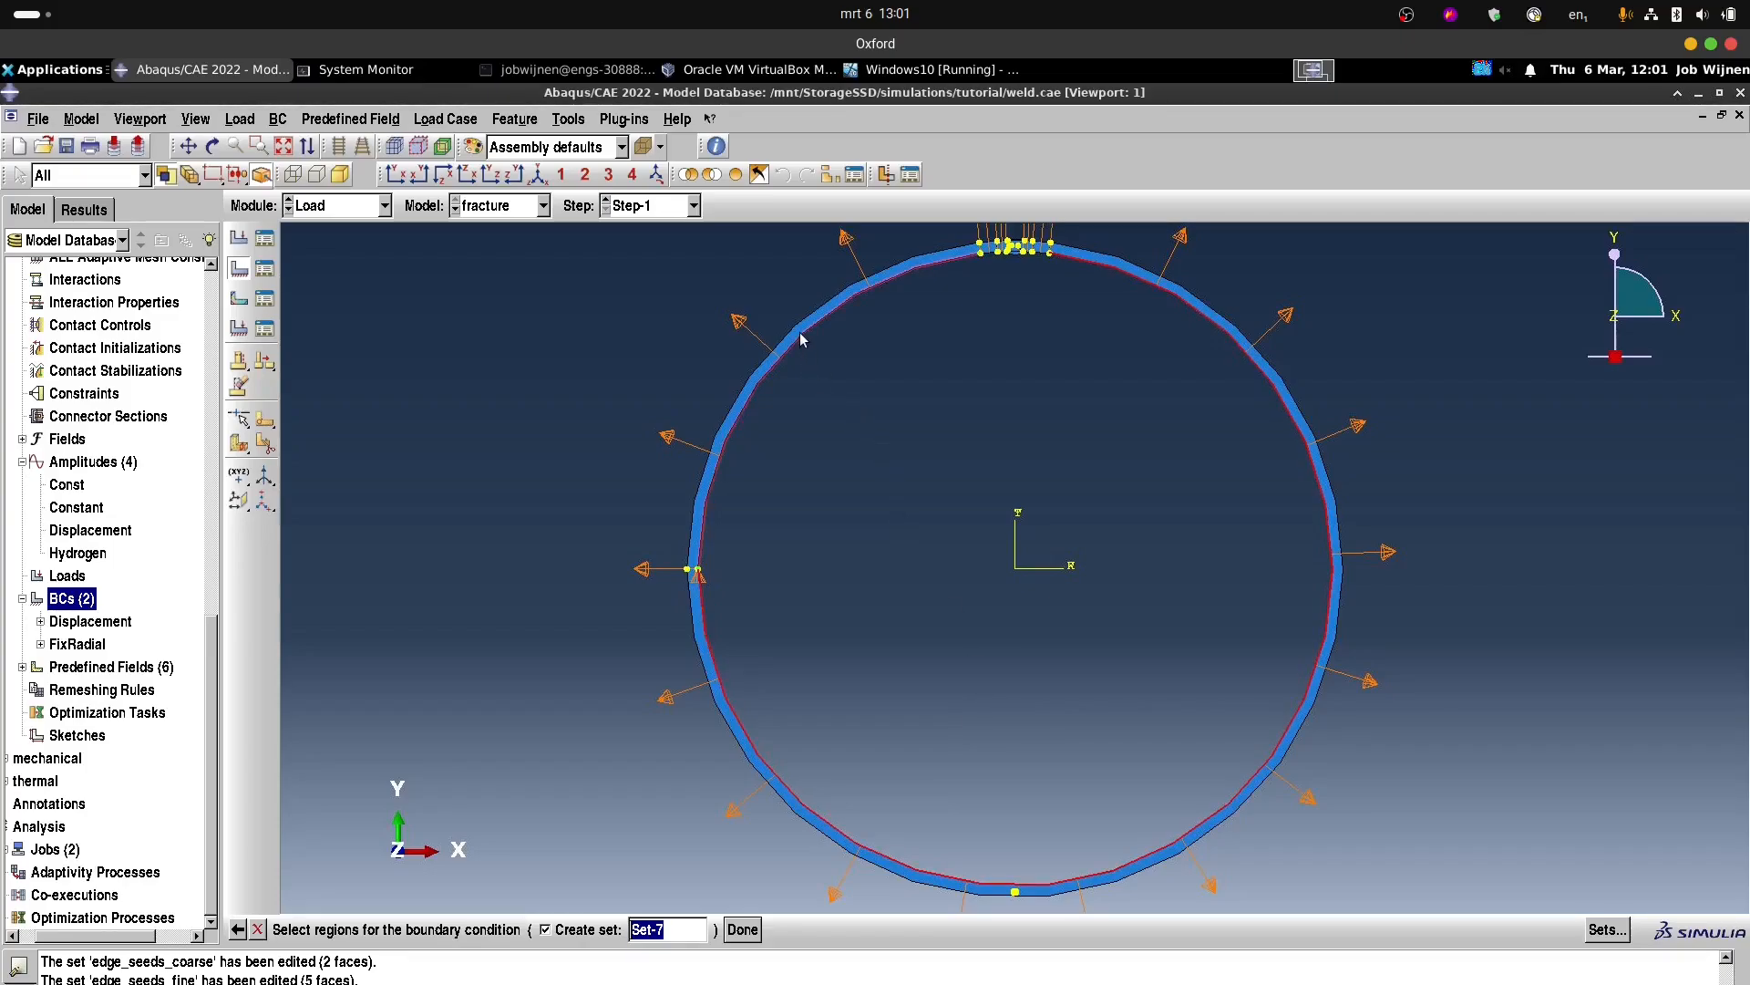
pyautogui.click(561, 174)
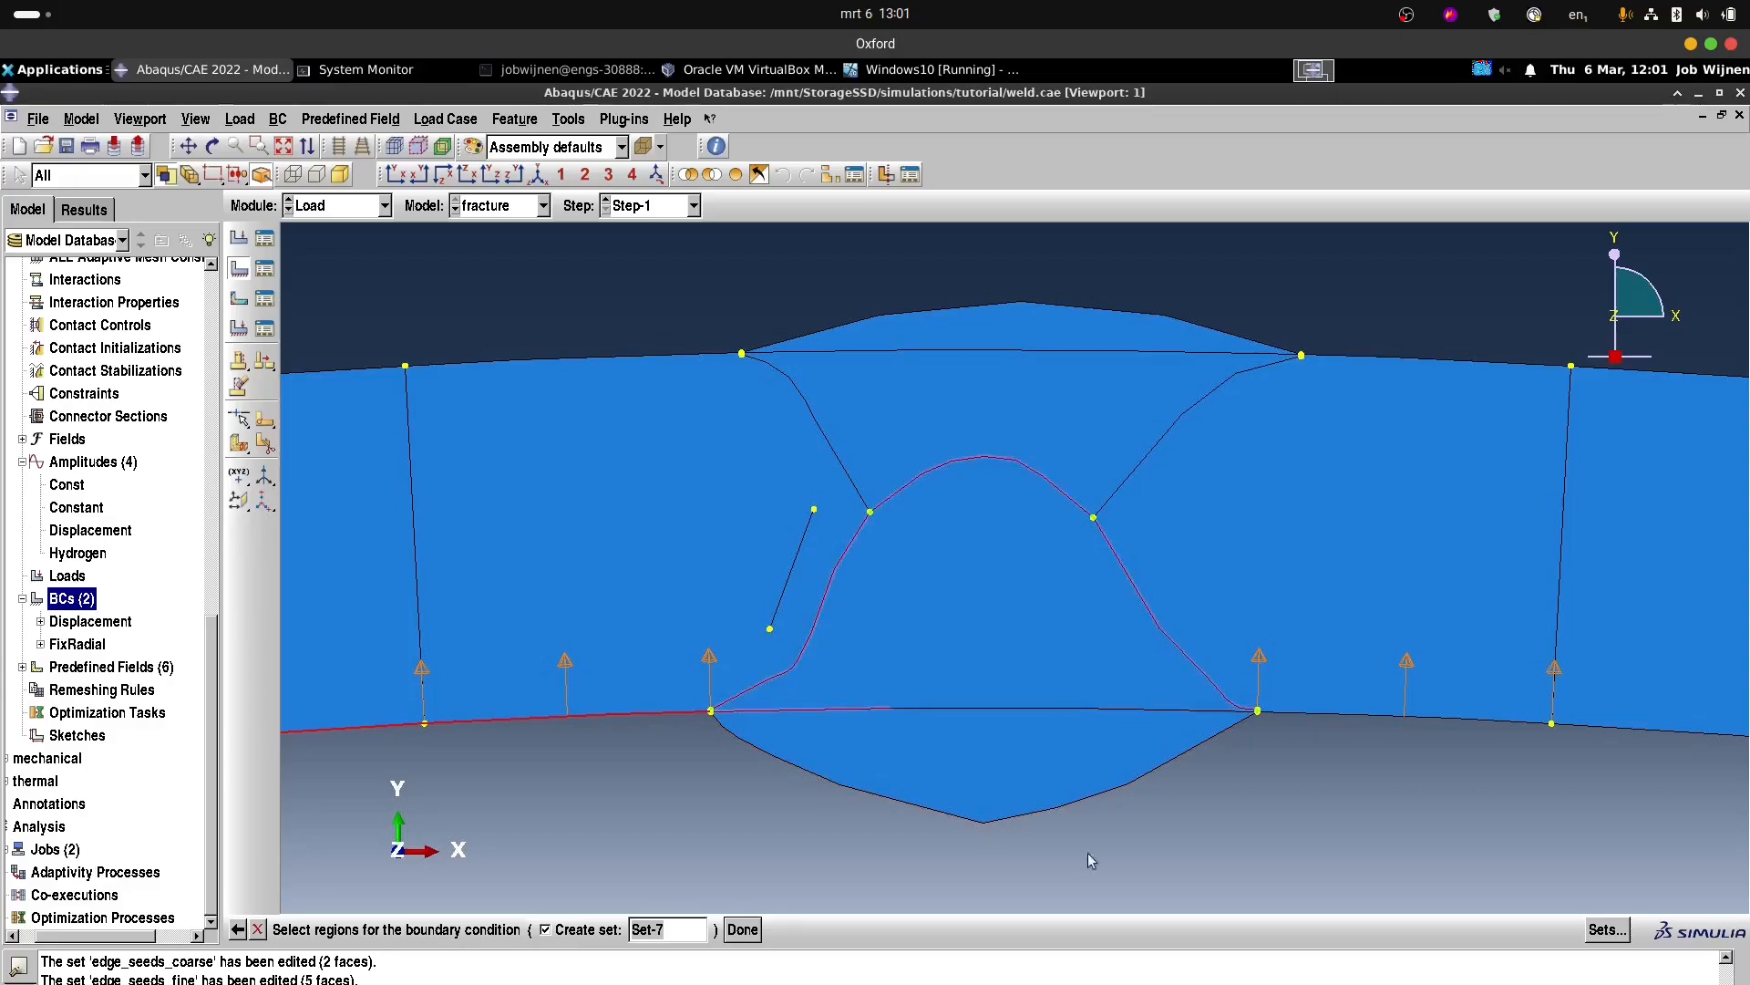
pyautogui.keyDown('shift'); pyautogui.click(1400, 717); pyautogui.keyUp('shift')
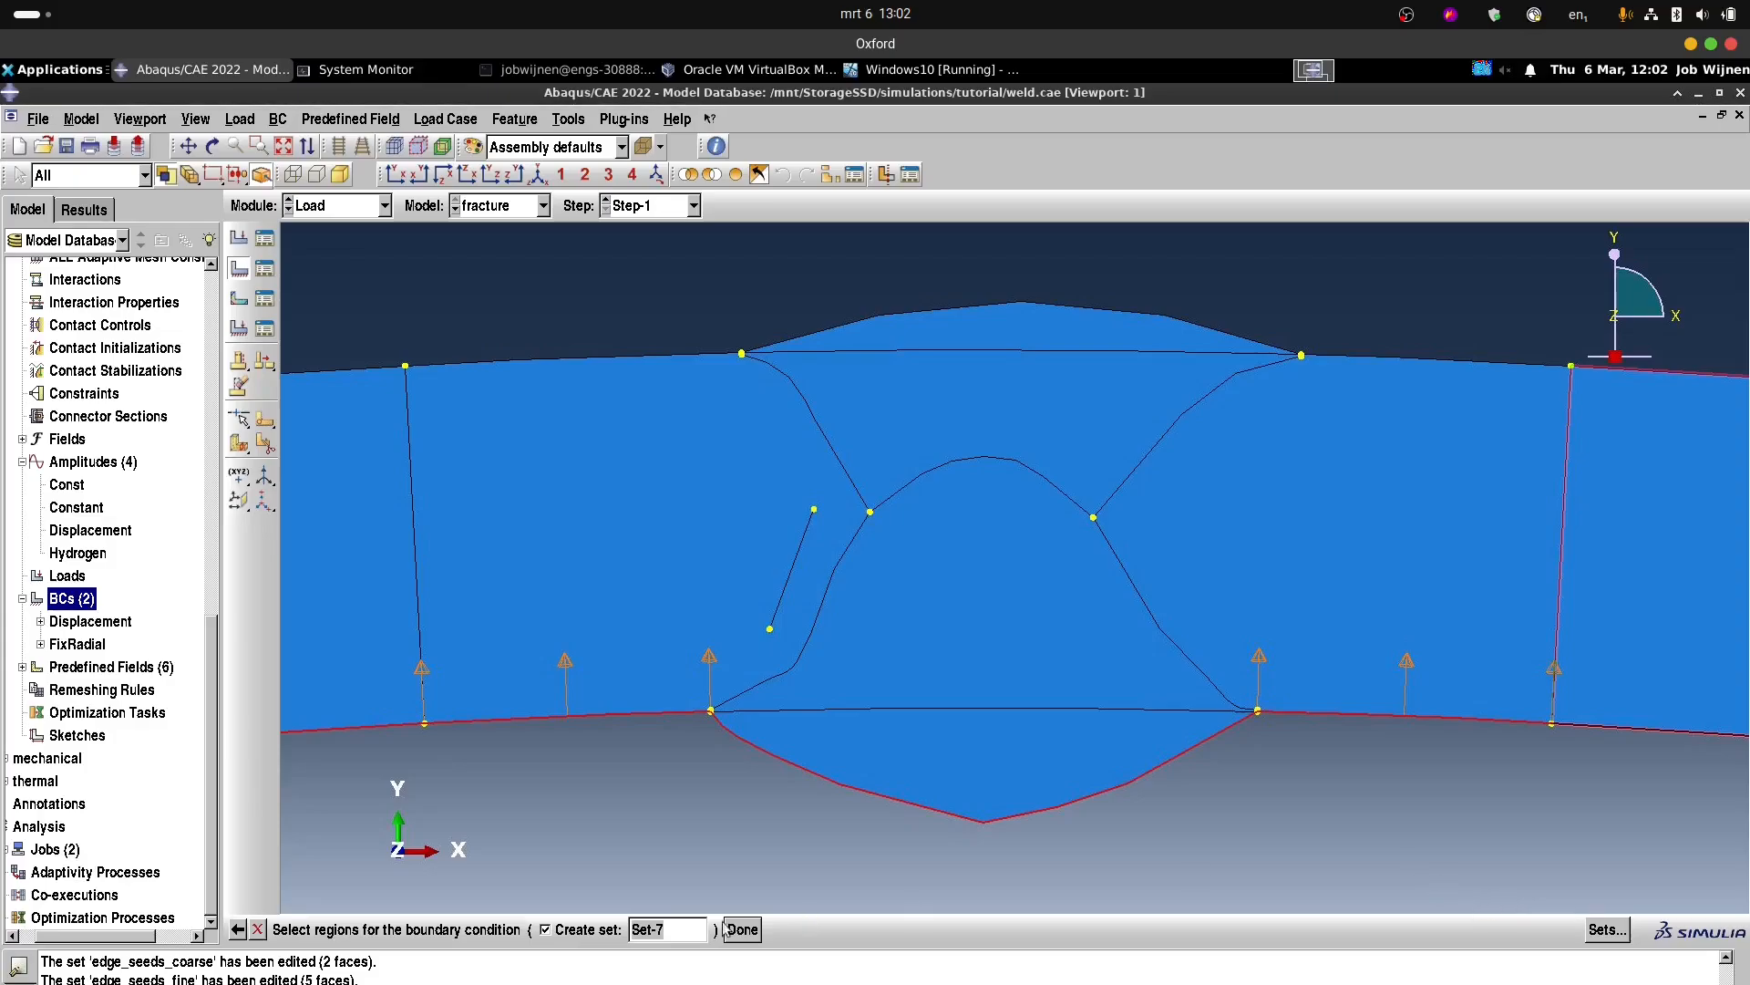
pyautogui.moveTo(678, 928); pyautogui.dragTo(574, 925)
pyautogui.write('HInner')
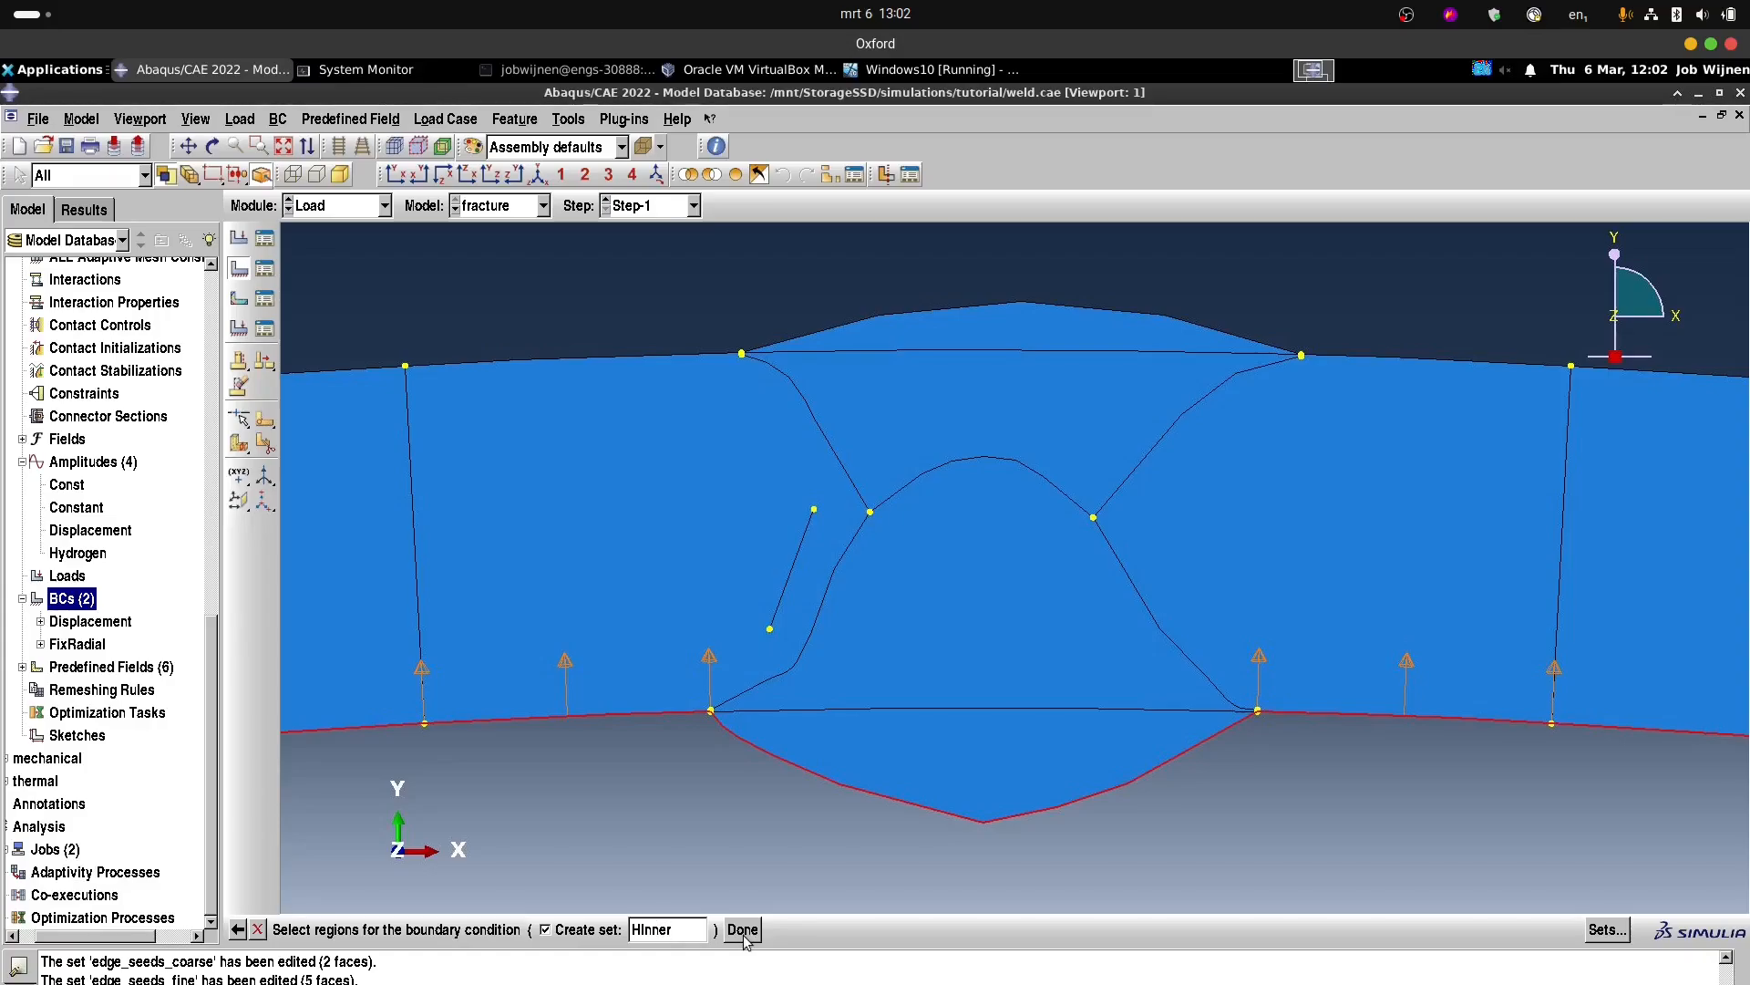
pyautogui.click(743, 930)
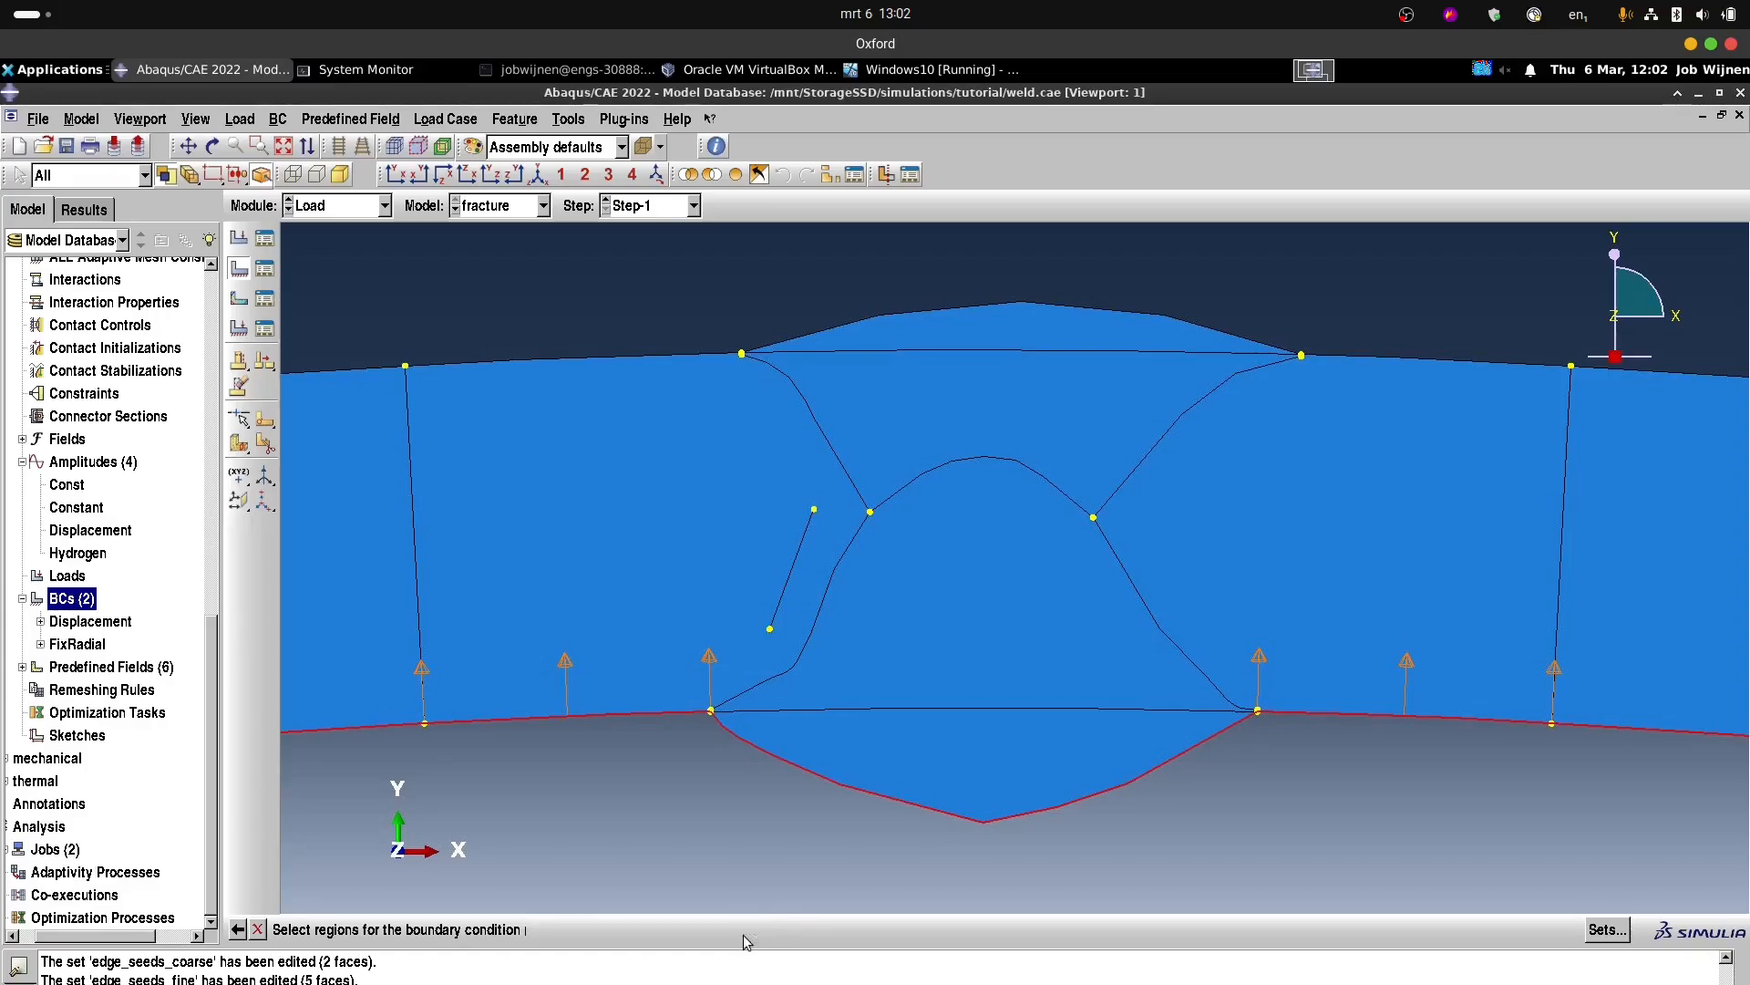
# Give the HydrogenInner boundary condition a uniform magnitude of 1 with the Hydrogen amplitude.
pyautogui.click(166, 646)
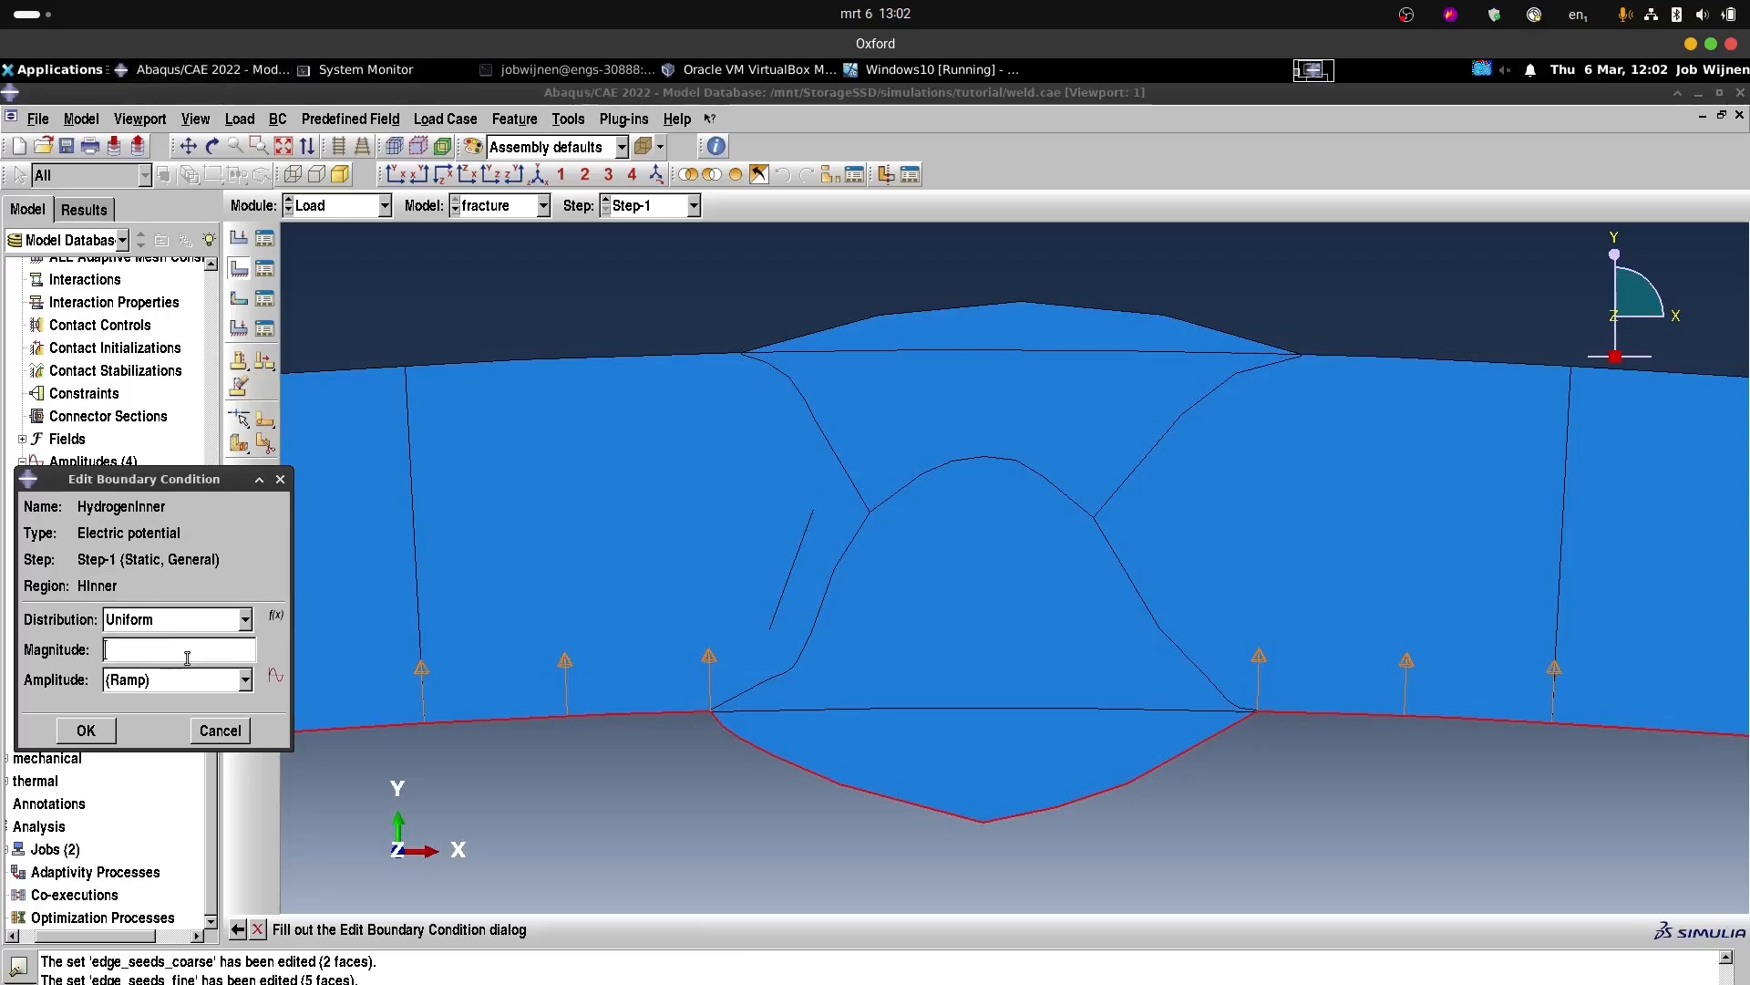
pyautogui.write('1')
pyautogui.click(246, 681)
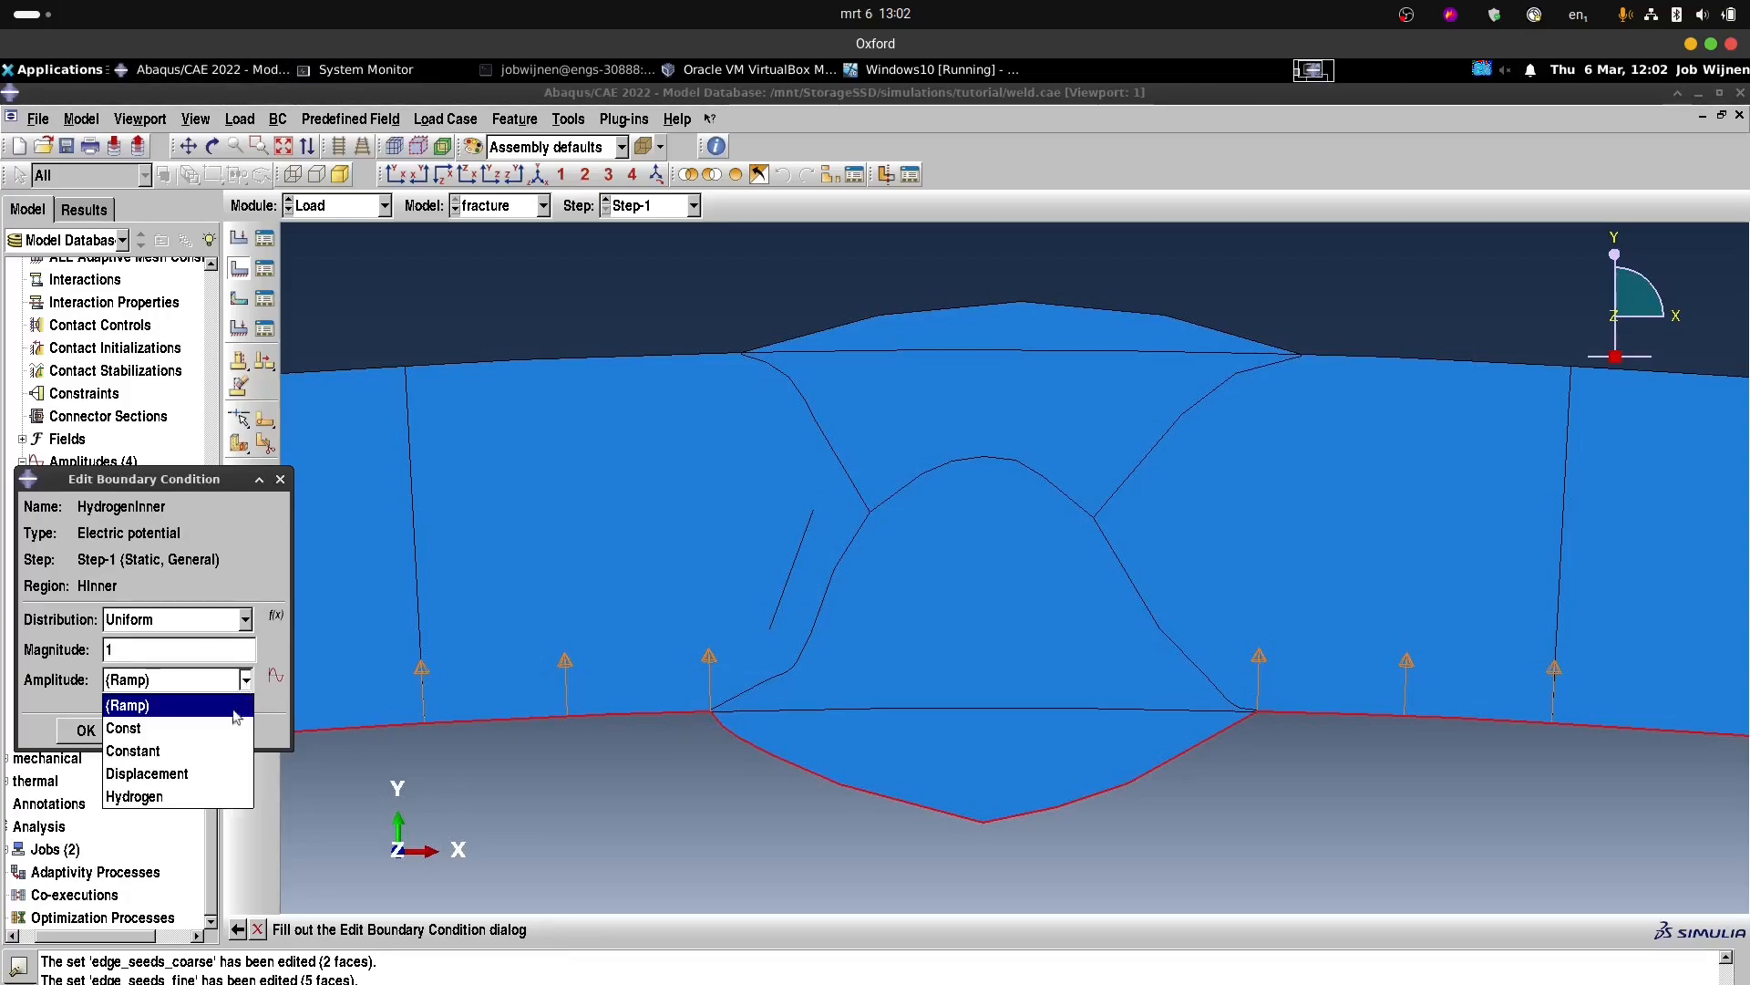
pyautogui.click(148, 800)
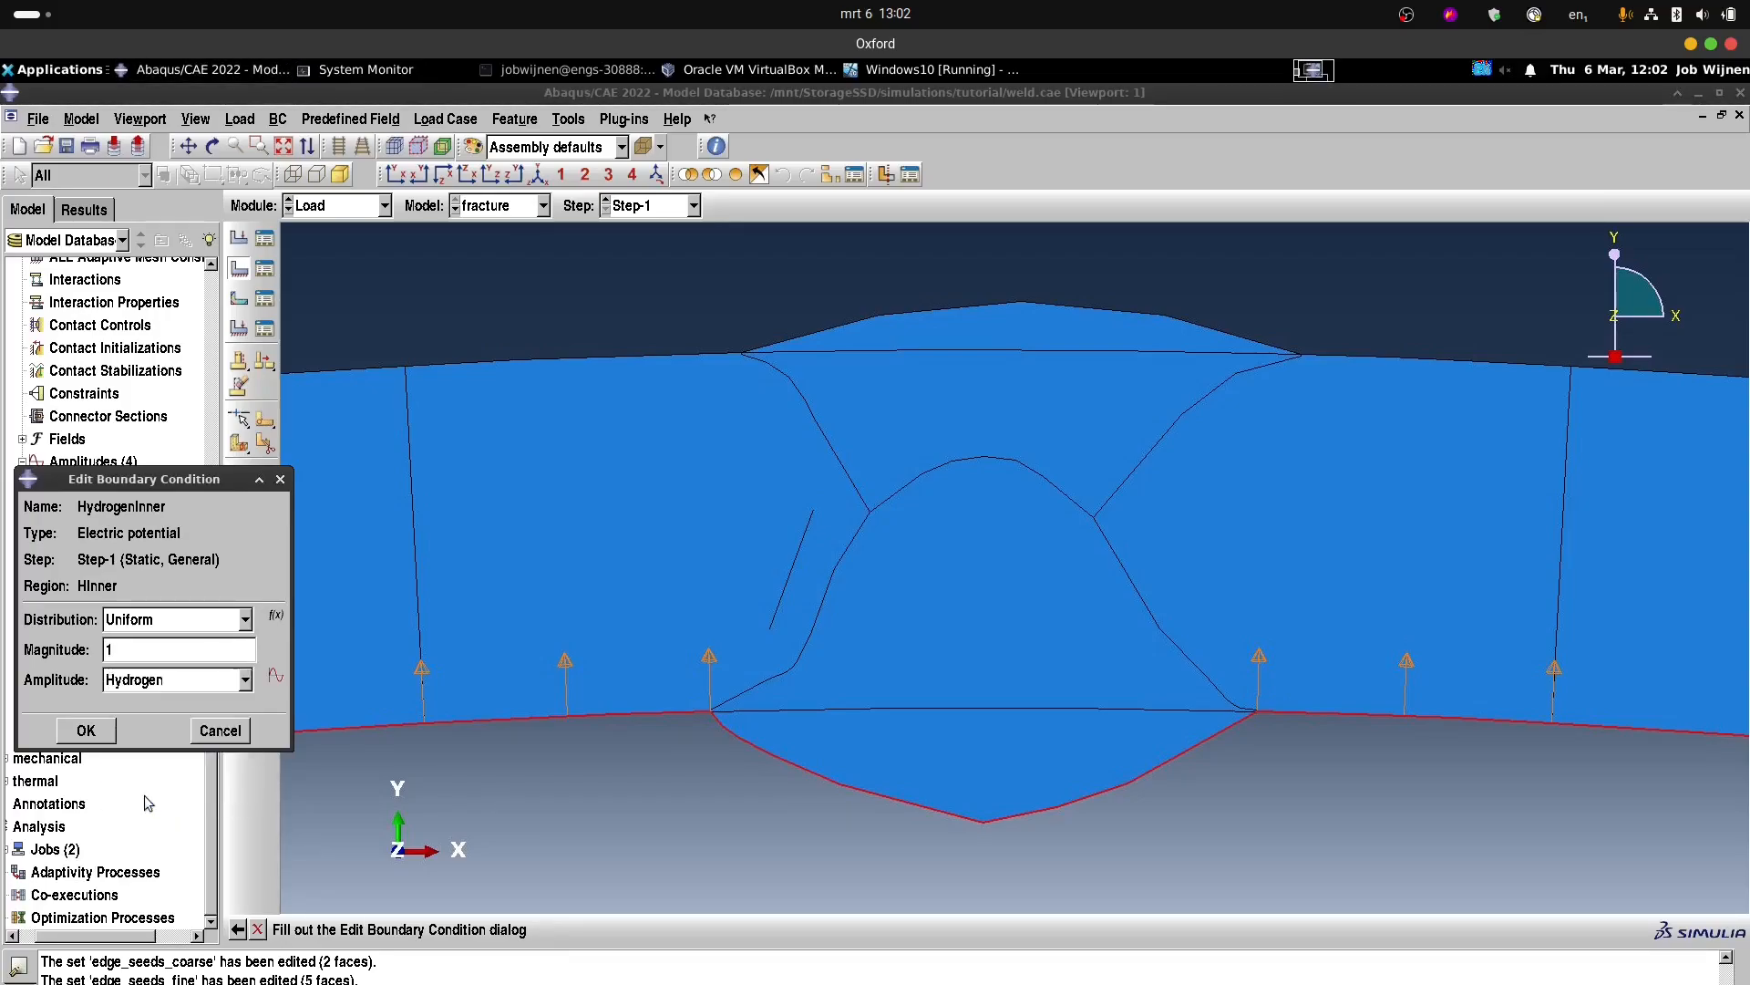
pyautogui.click(102, 738)
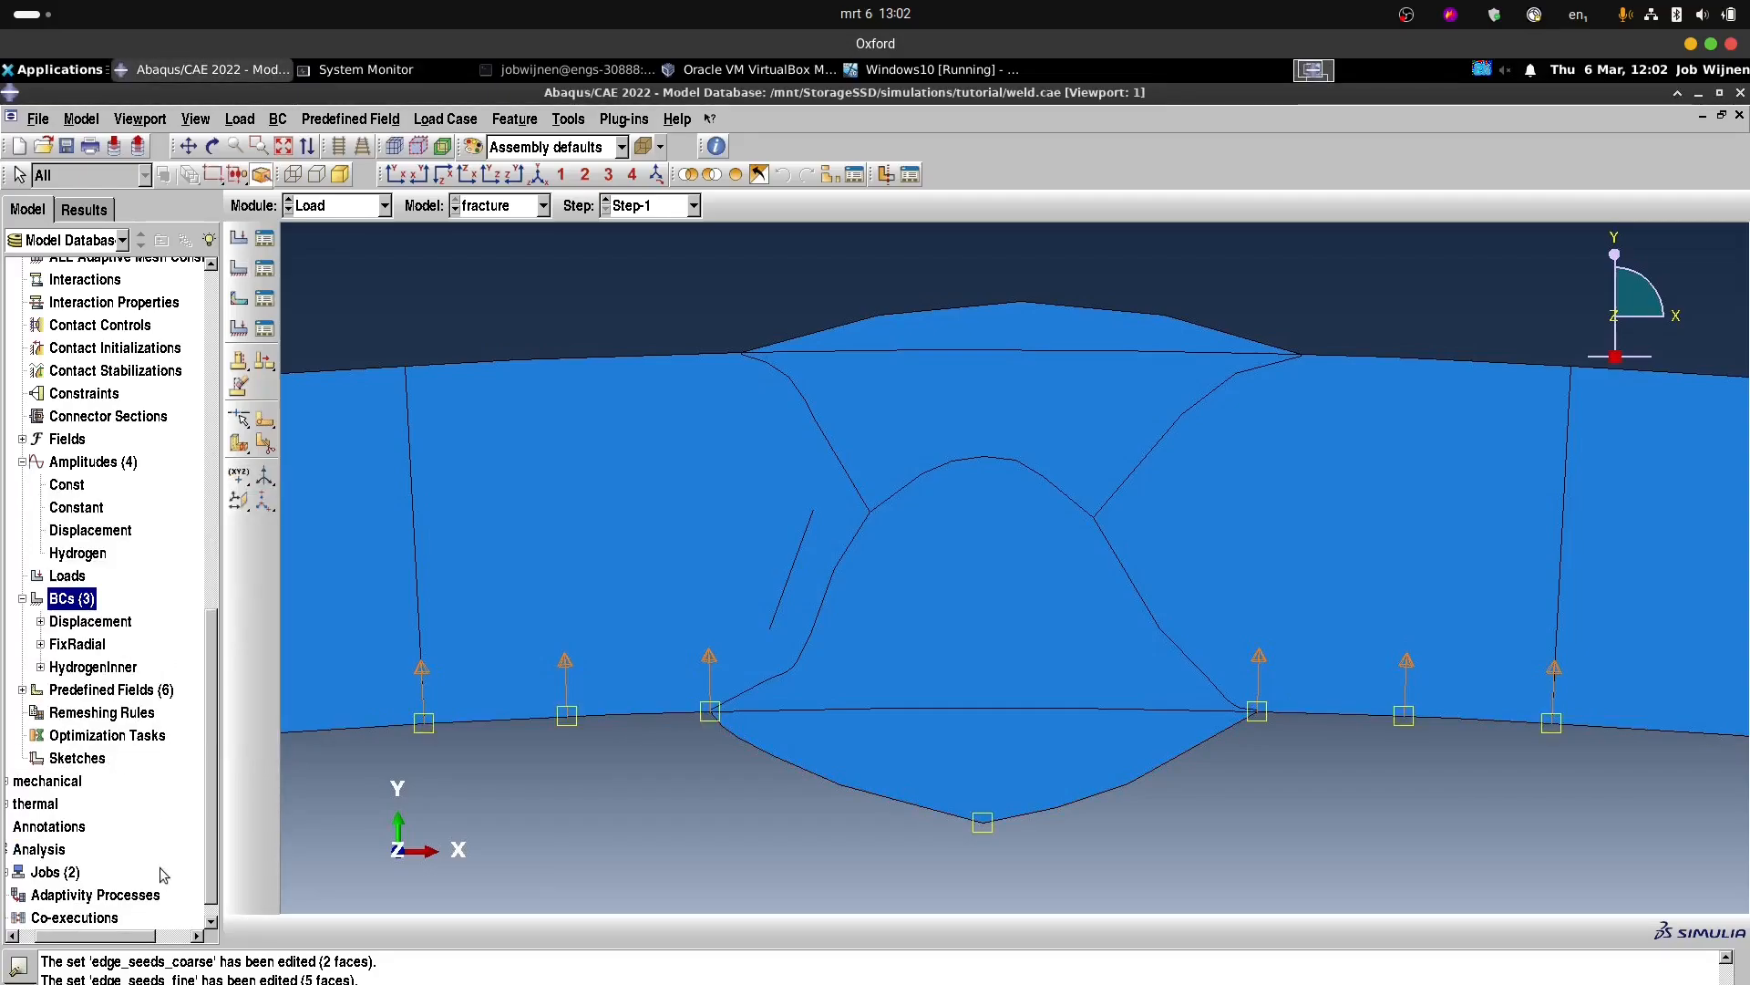
# Create an Electrical/Magnetic boundary condition of type Electric potential named HydrogenOuter in Step-1.
pyautogui.moveTo(119, 936); pyautogui.dragTo(102, 936)
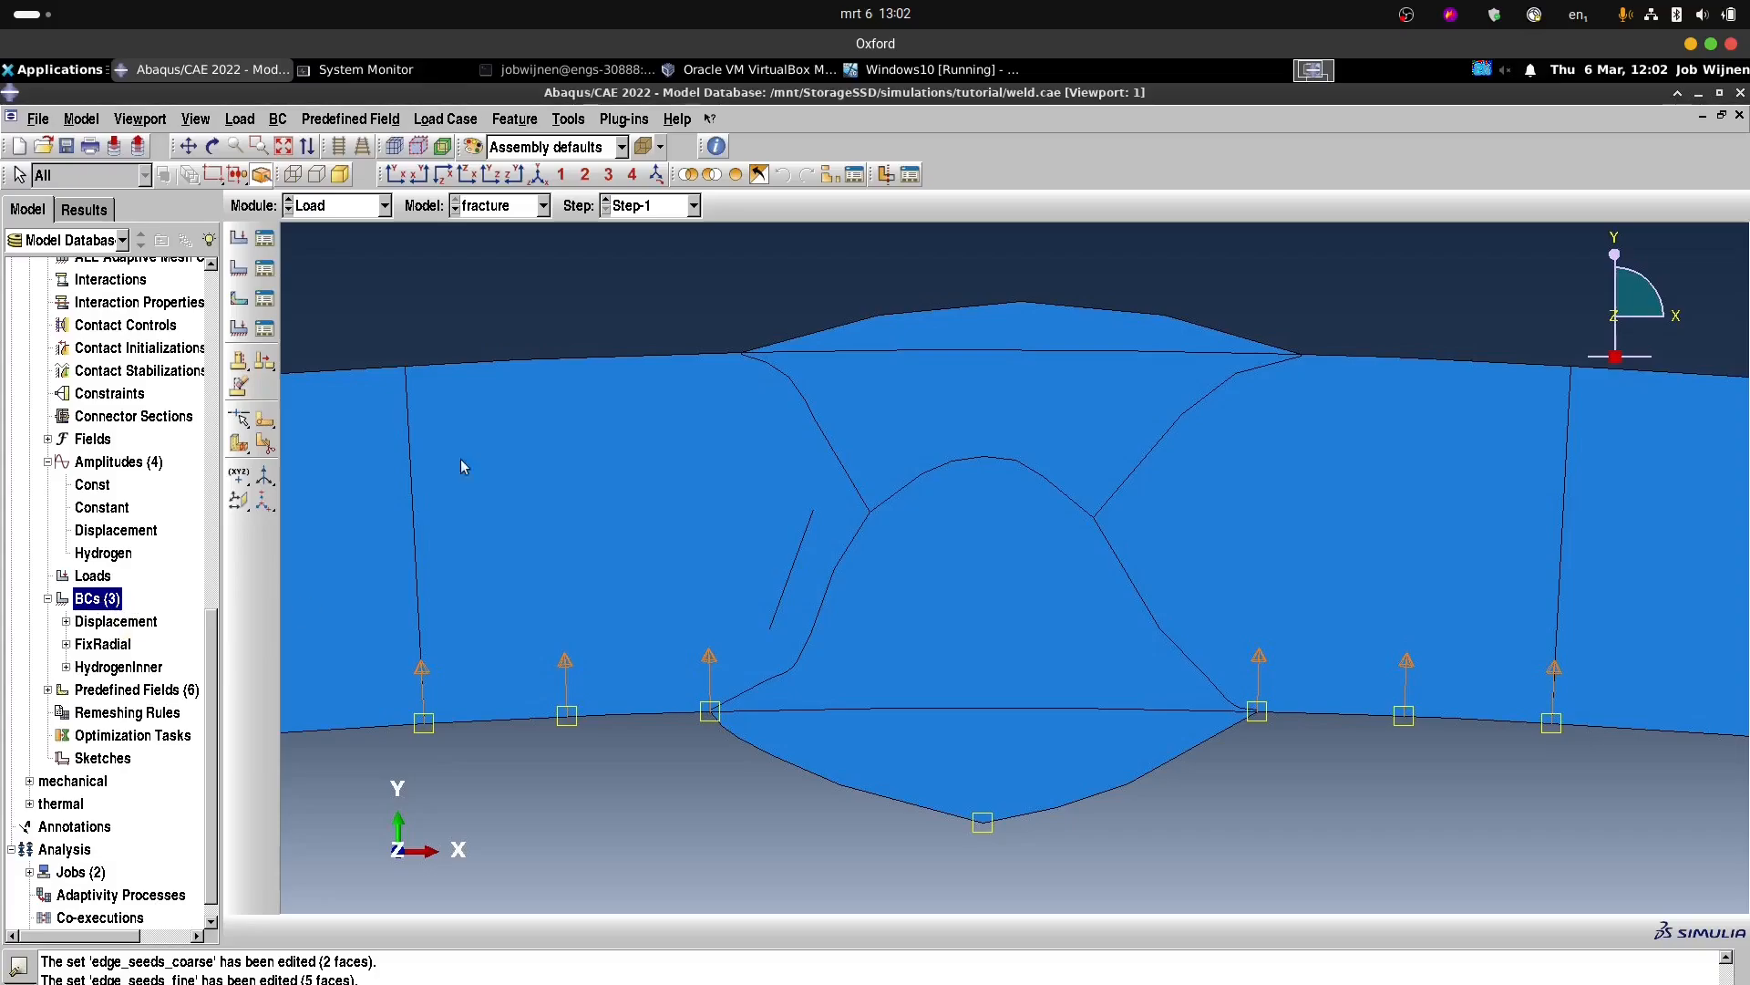
pyautogui.doubleClick(96, 599)
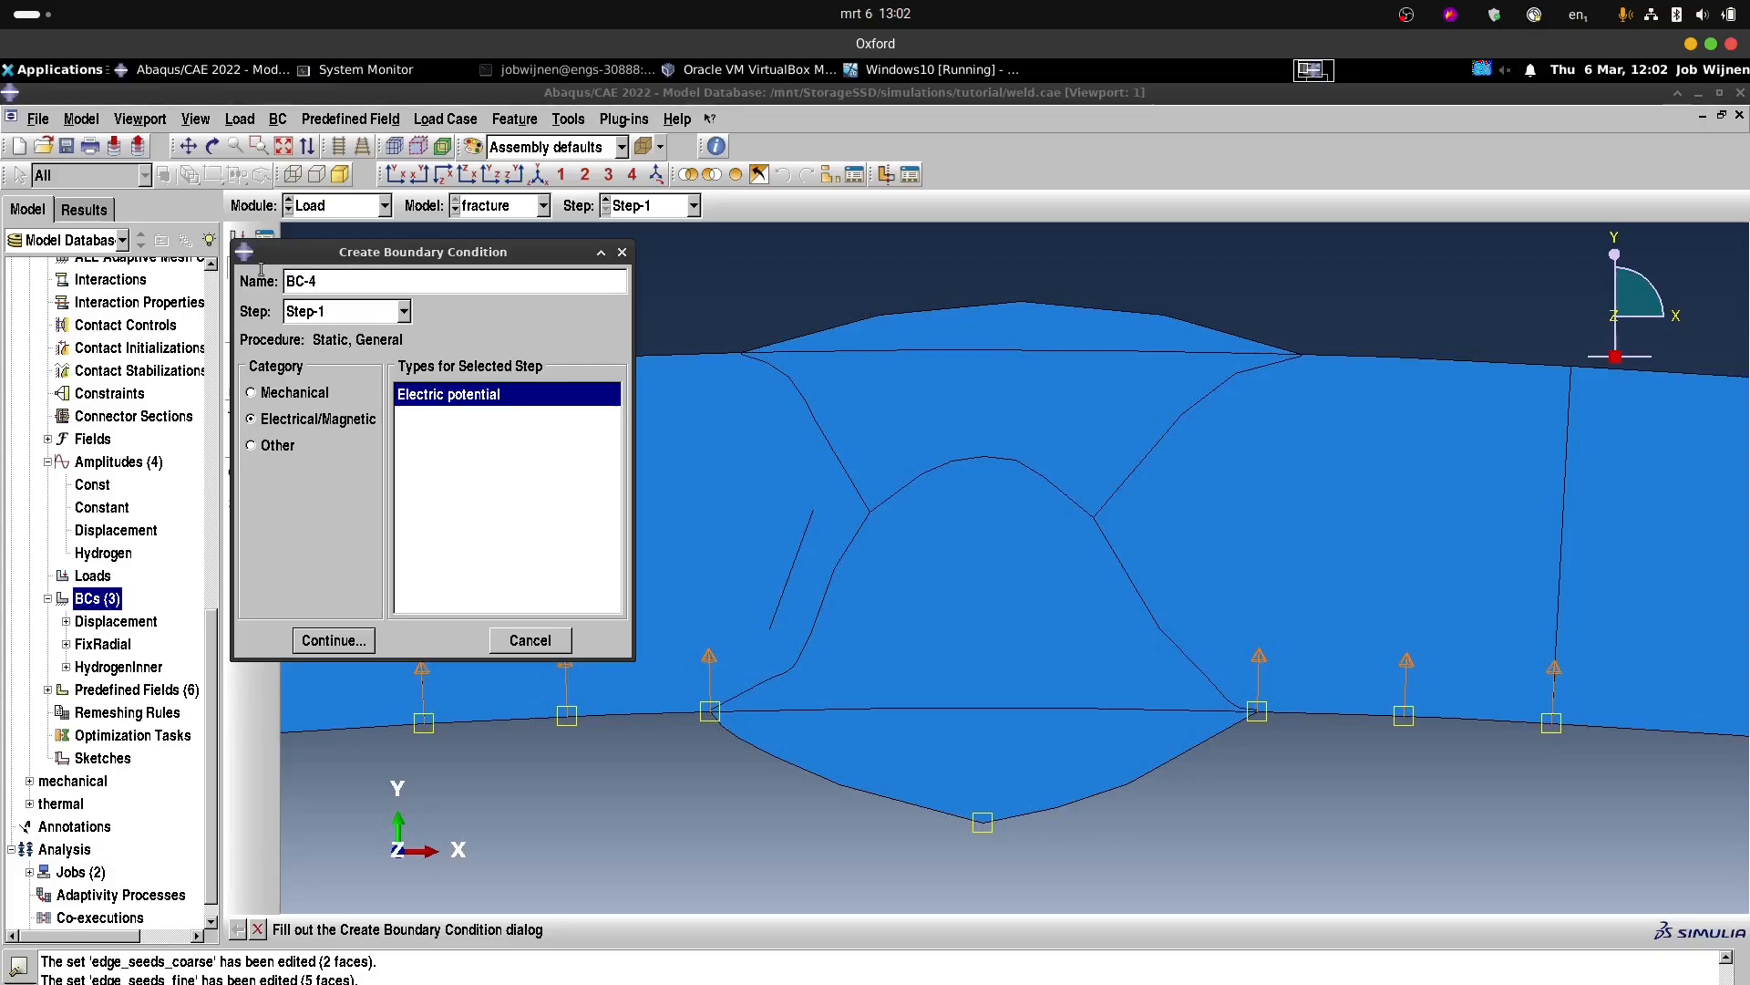
pyautogui.write('HydrogenOuter')
pyautogui.click(330, 641)
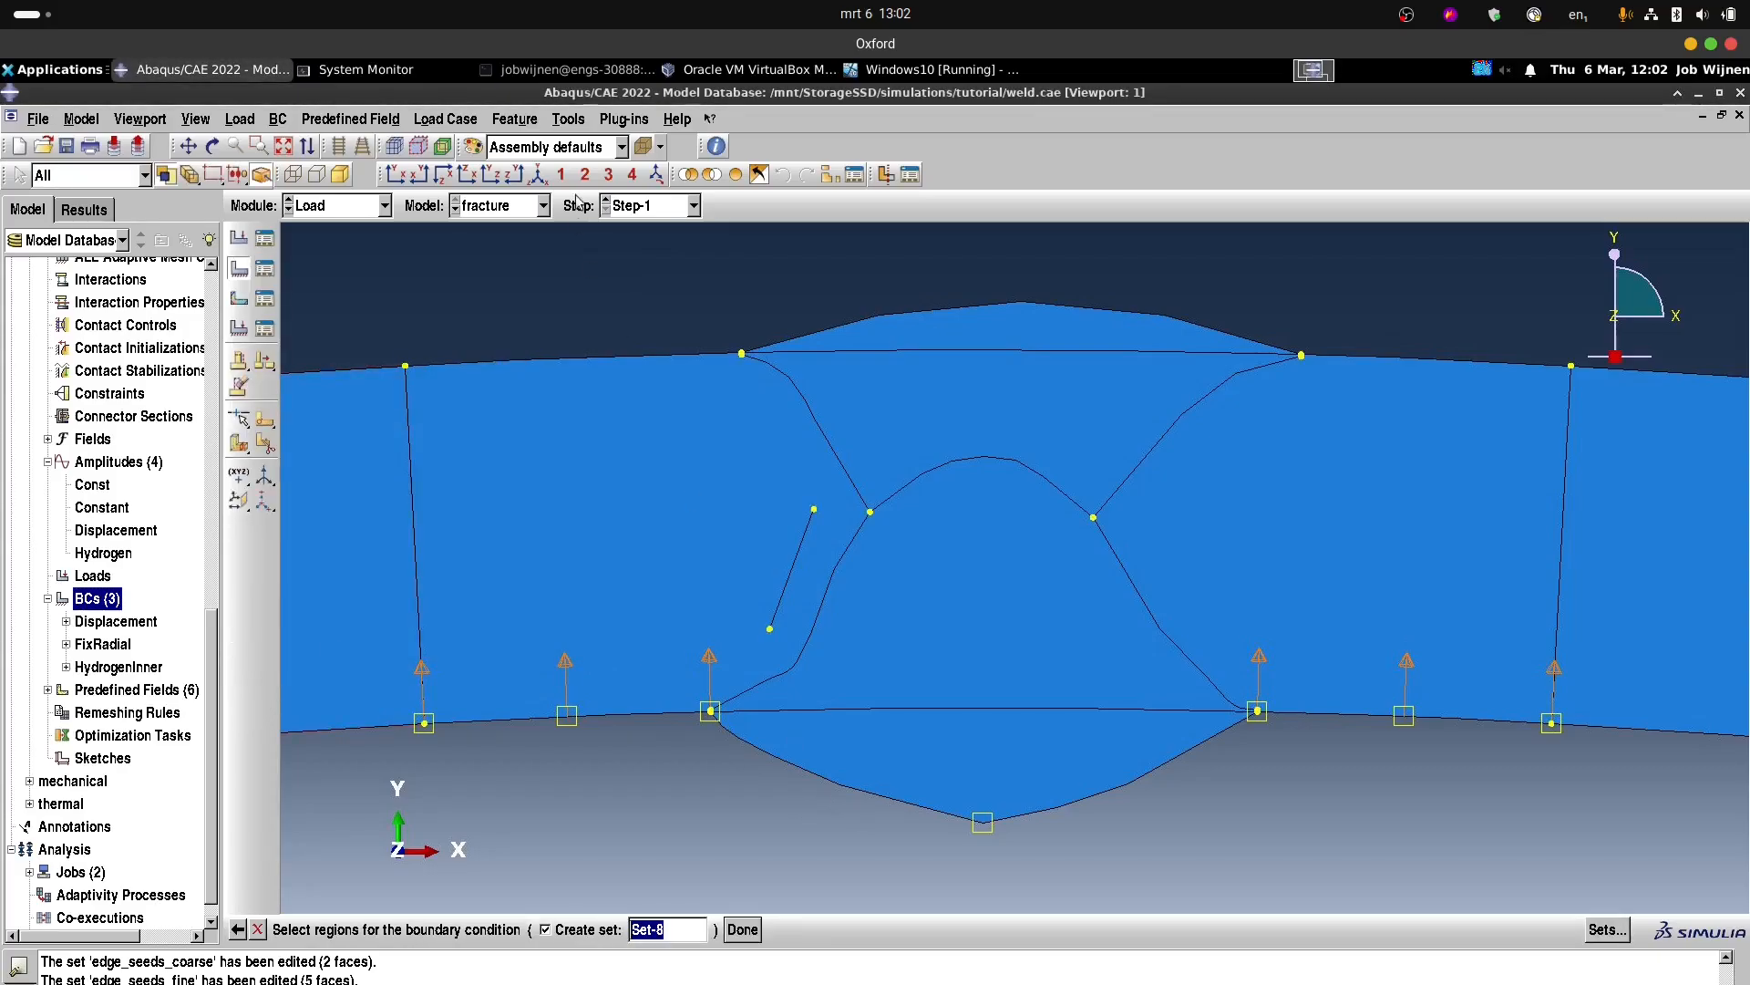
# Apply HydrogenOuter to all the pipe's outer wall edges, including the upper weld bead's outline, as set HOuter, with magnitude 0.
pyautogui.click(480, 176)
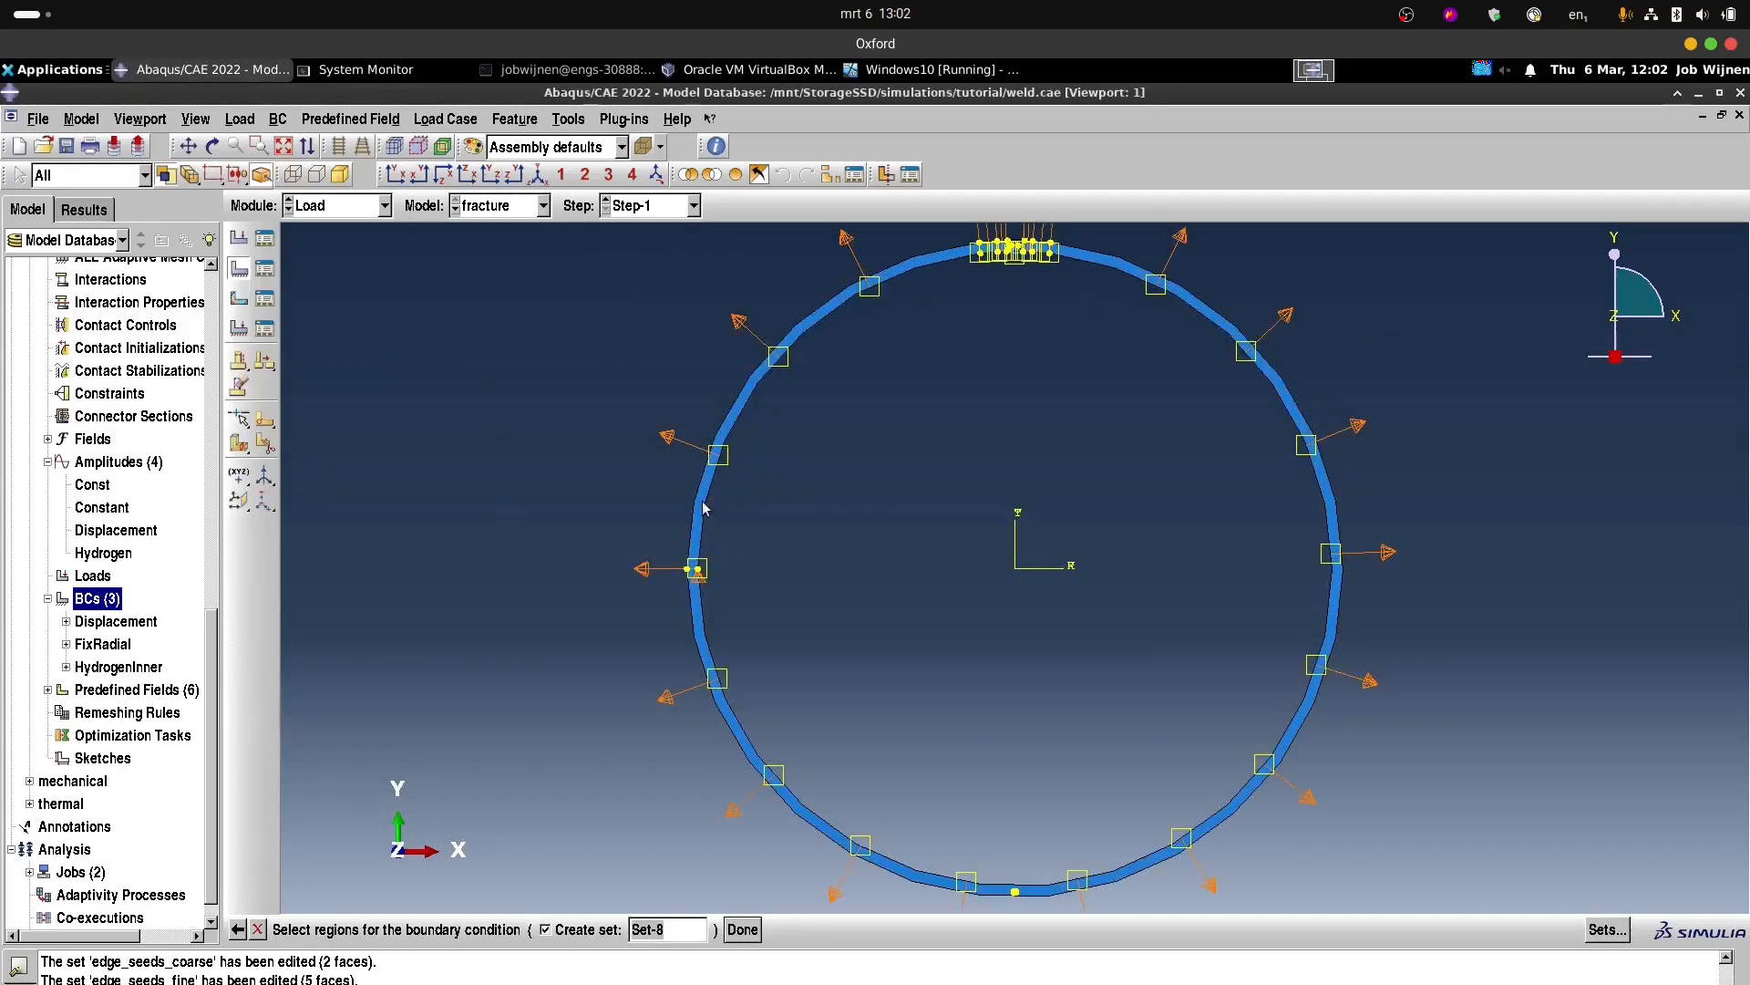
pyautogui.click(705, 679)
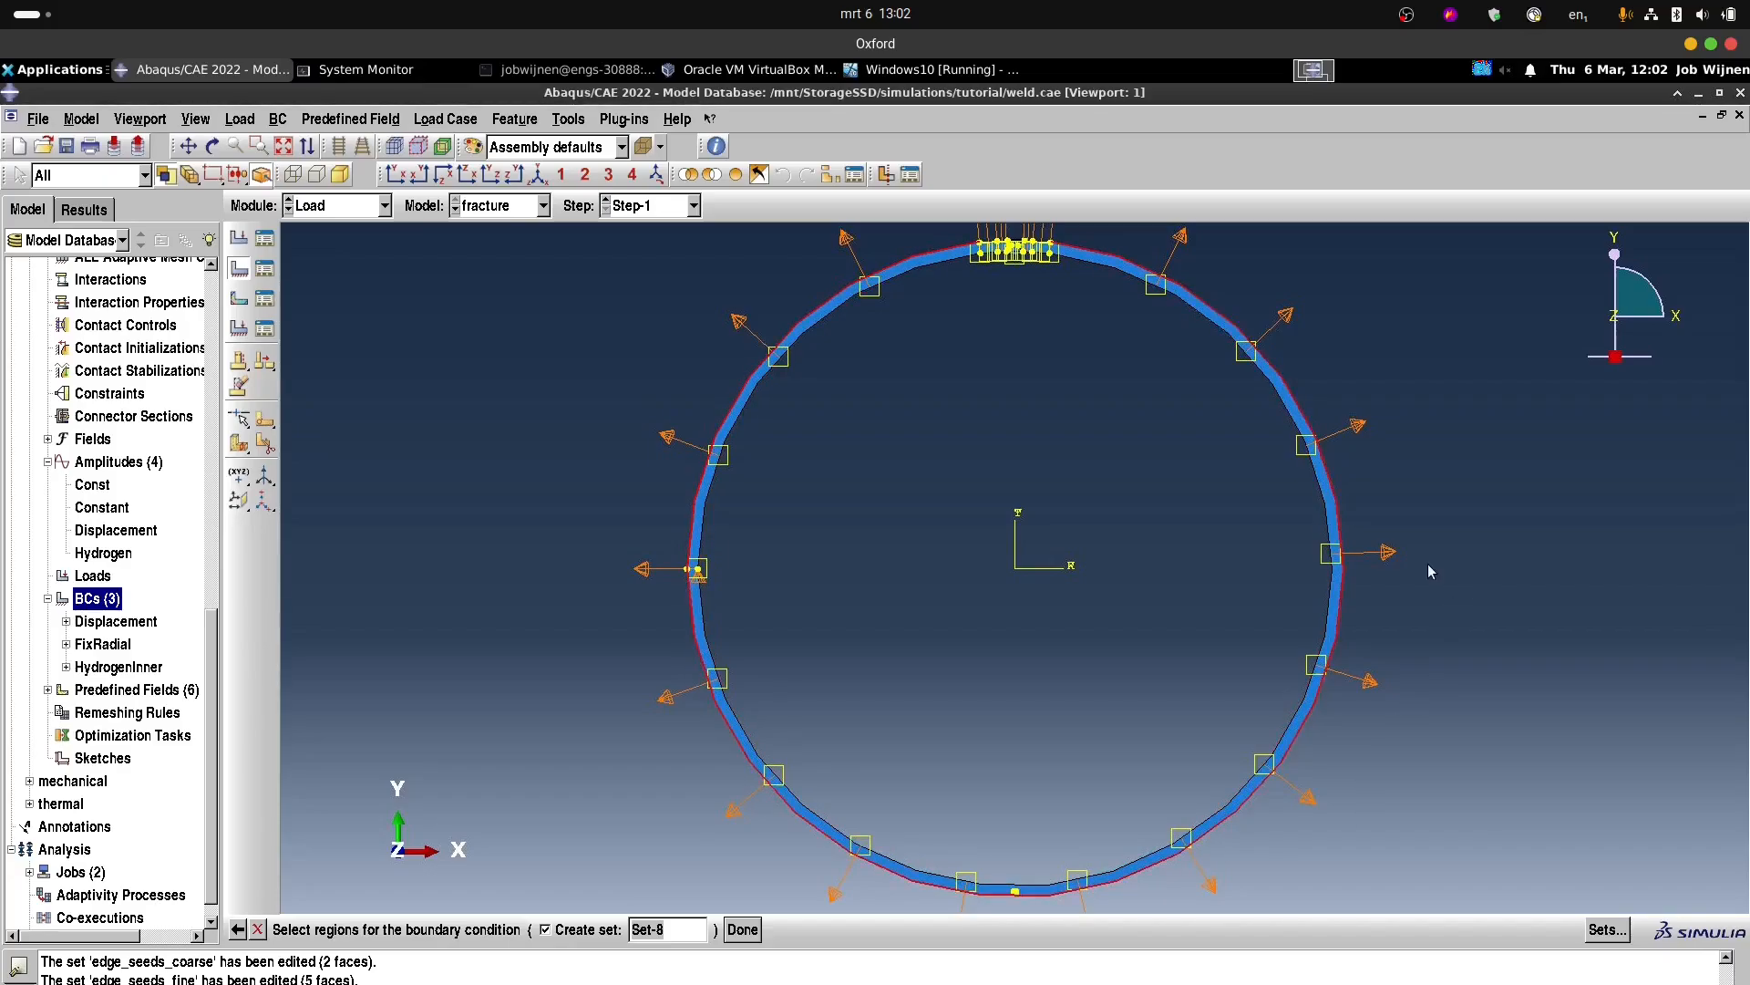
pyautogui.click(560, 174)
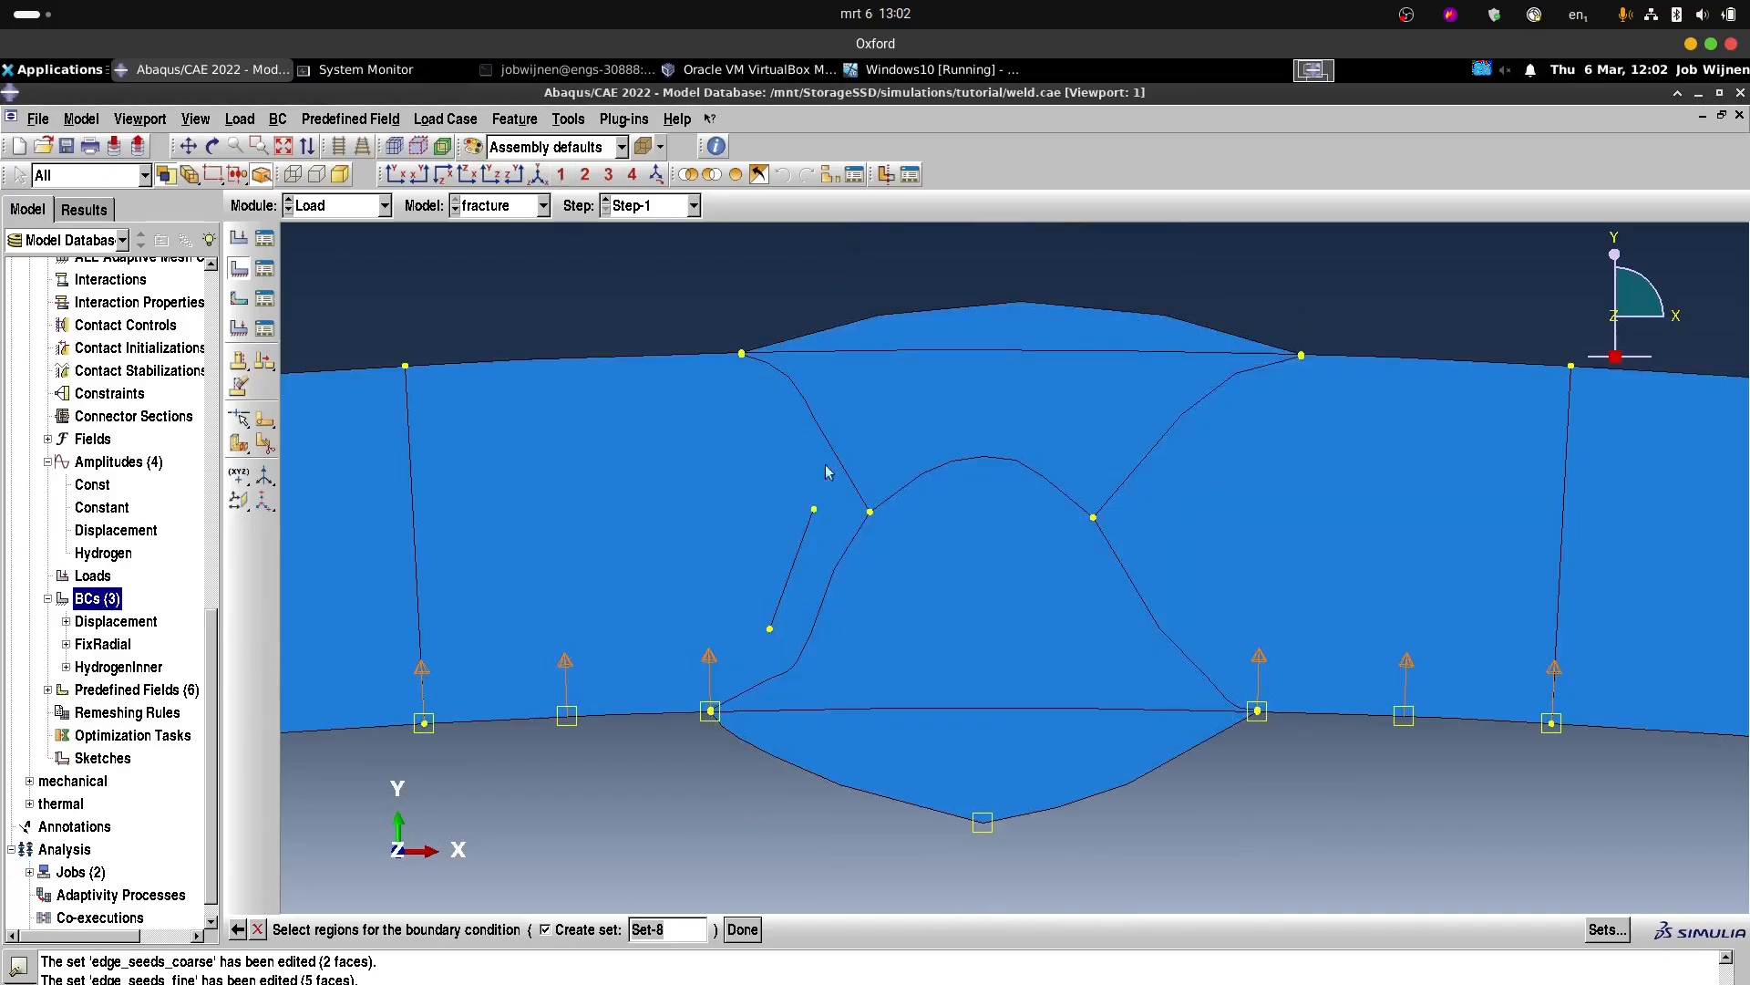
pyautogui.click(382, 367)
pyautogui.keyDown('shift'); pyautogui.click(586, 360); pyautogui.keyUp('shift')
pyautogui.keyDown('shift'); pyautogui.click(1407, 359); pyautogui.keyUp('shift')
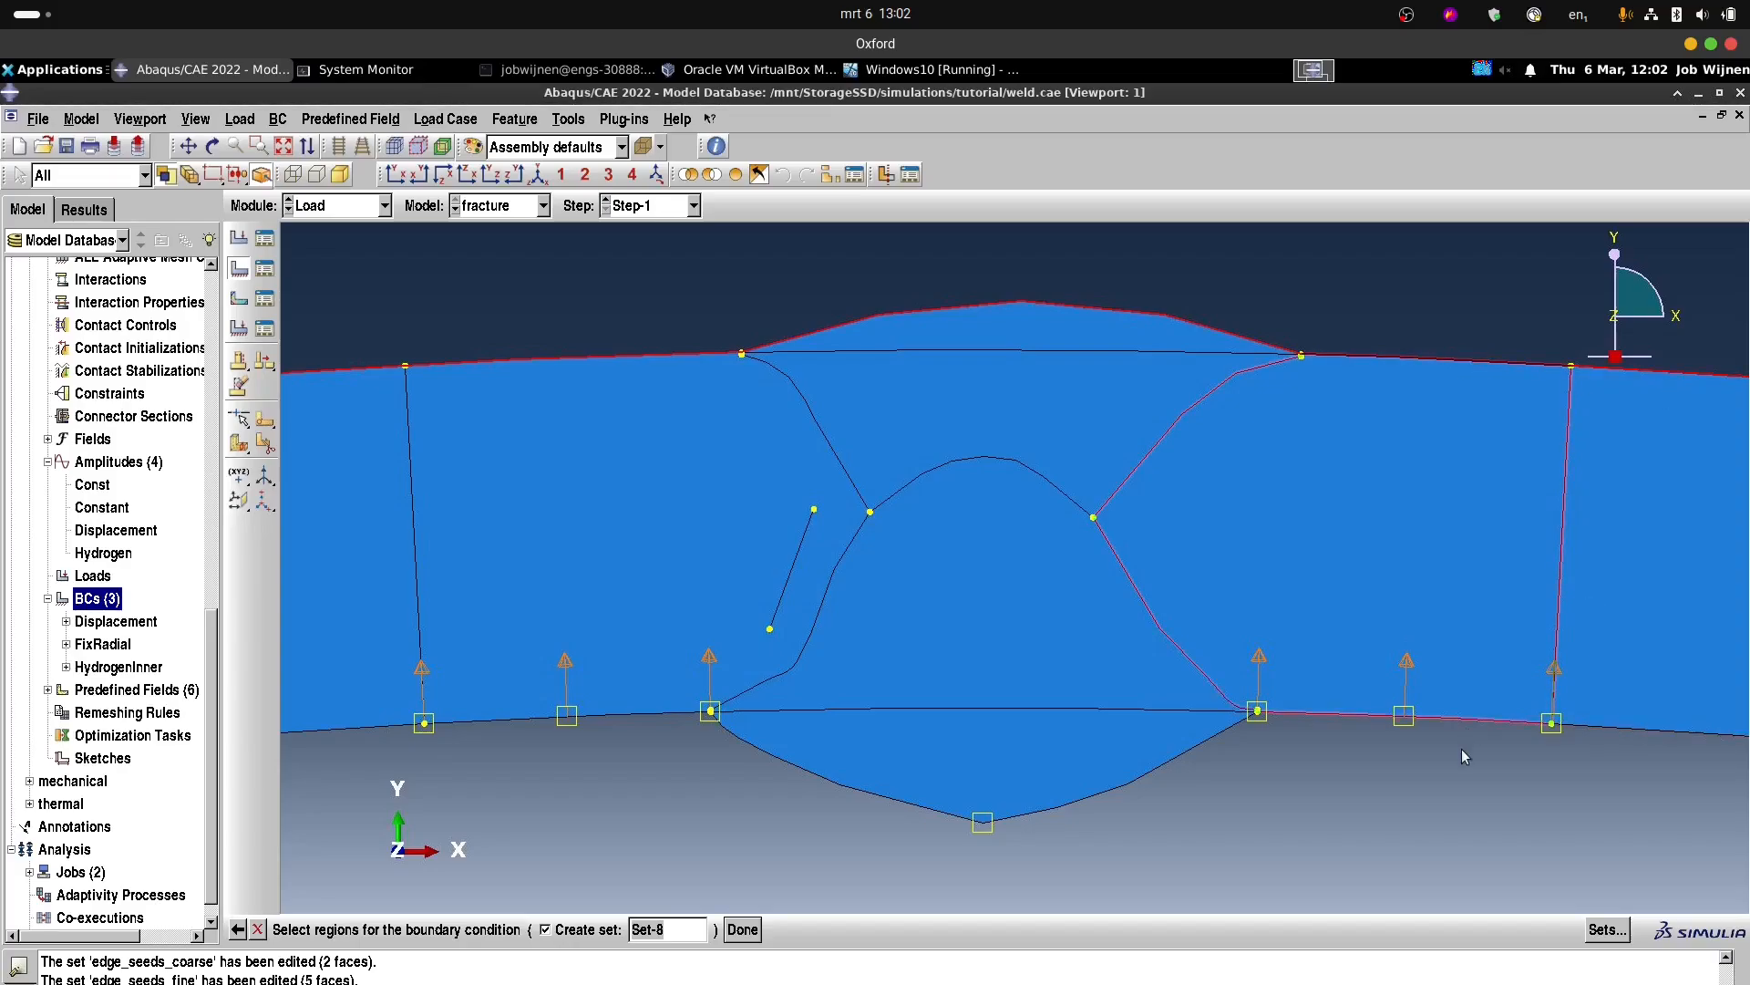
pyautogui.moveTo(684, 927); pyautogui.dragTo(591, 921)
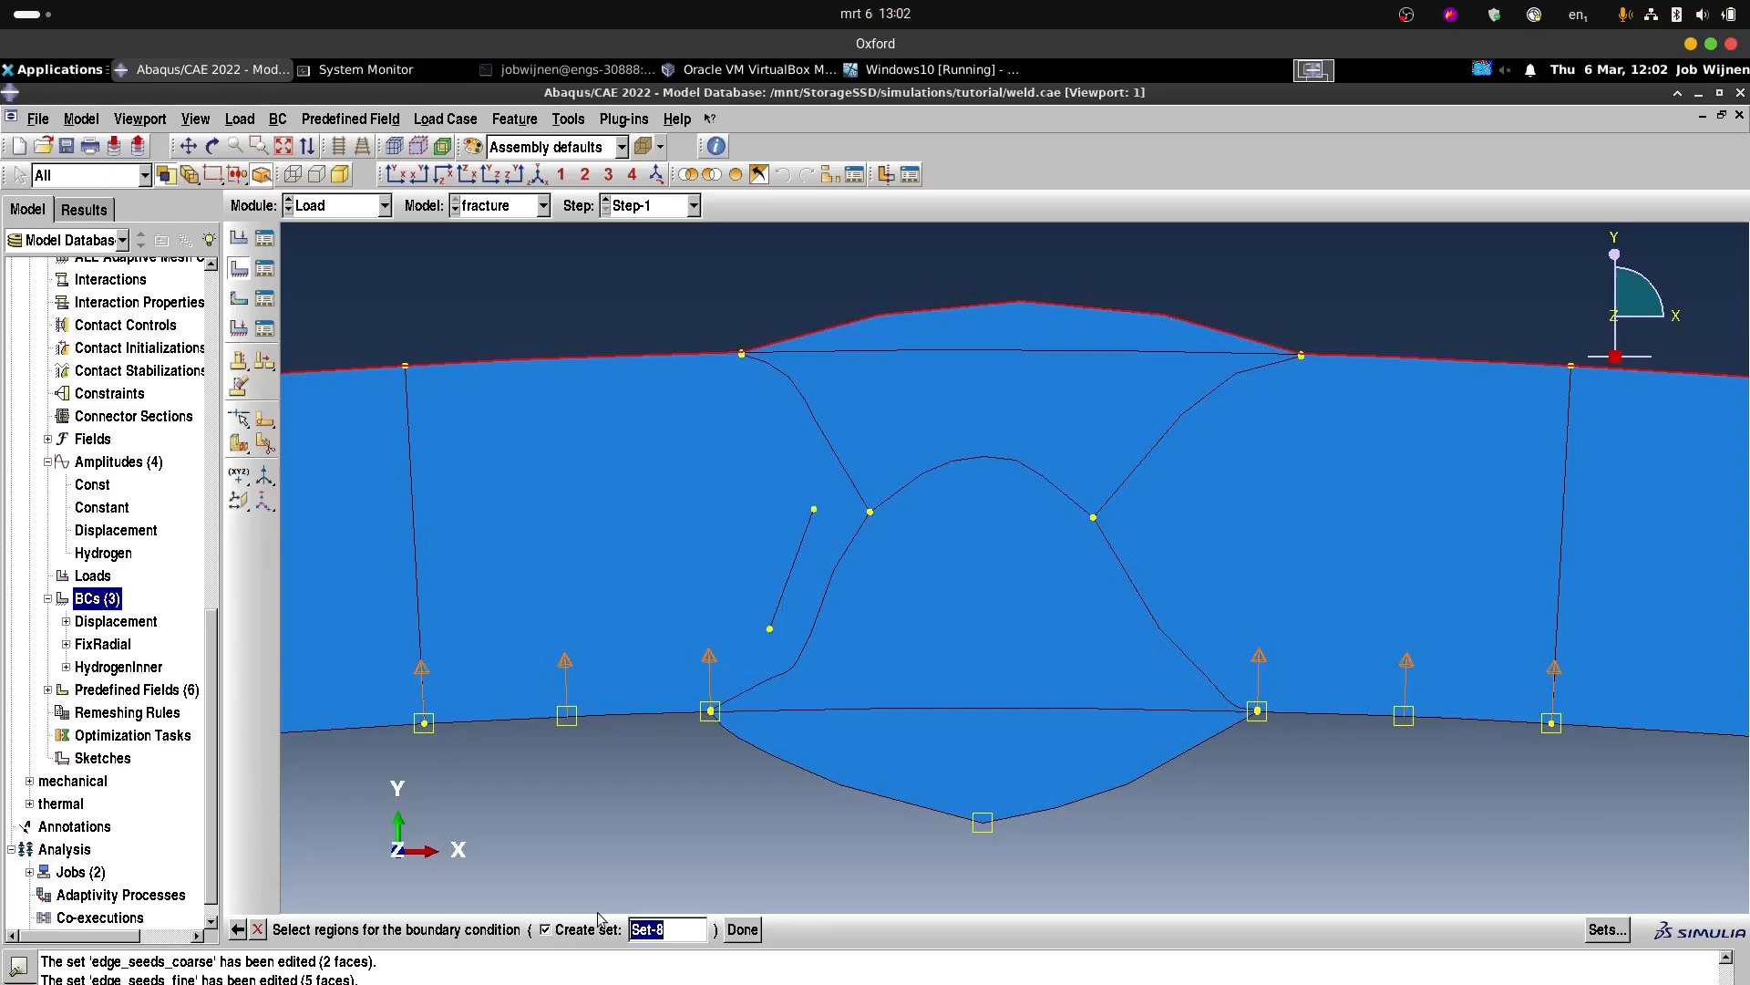
pyautogui.write('HOuter')
pyautogui.click(743, 929)
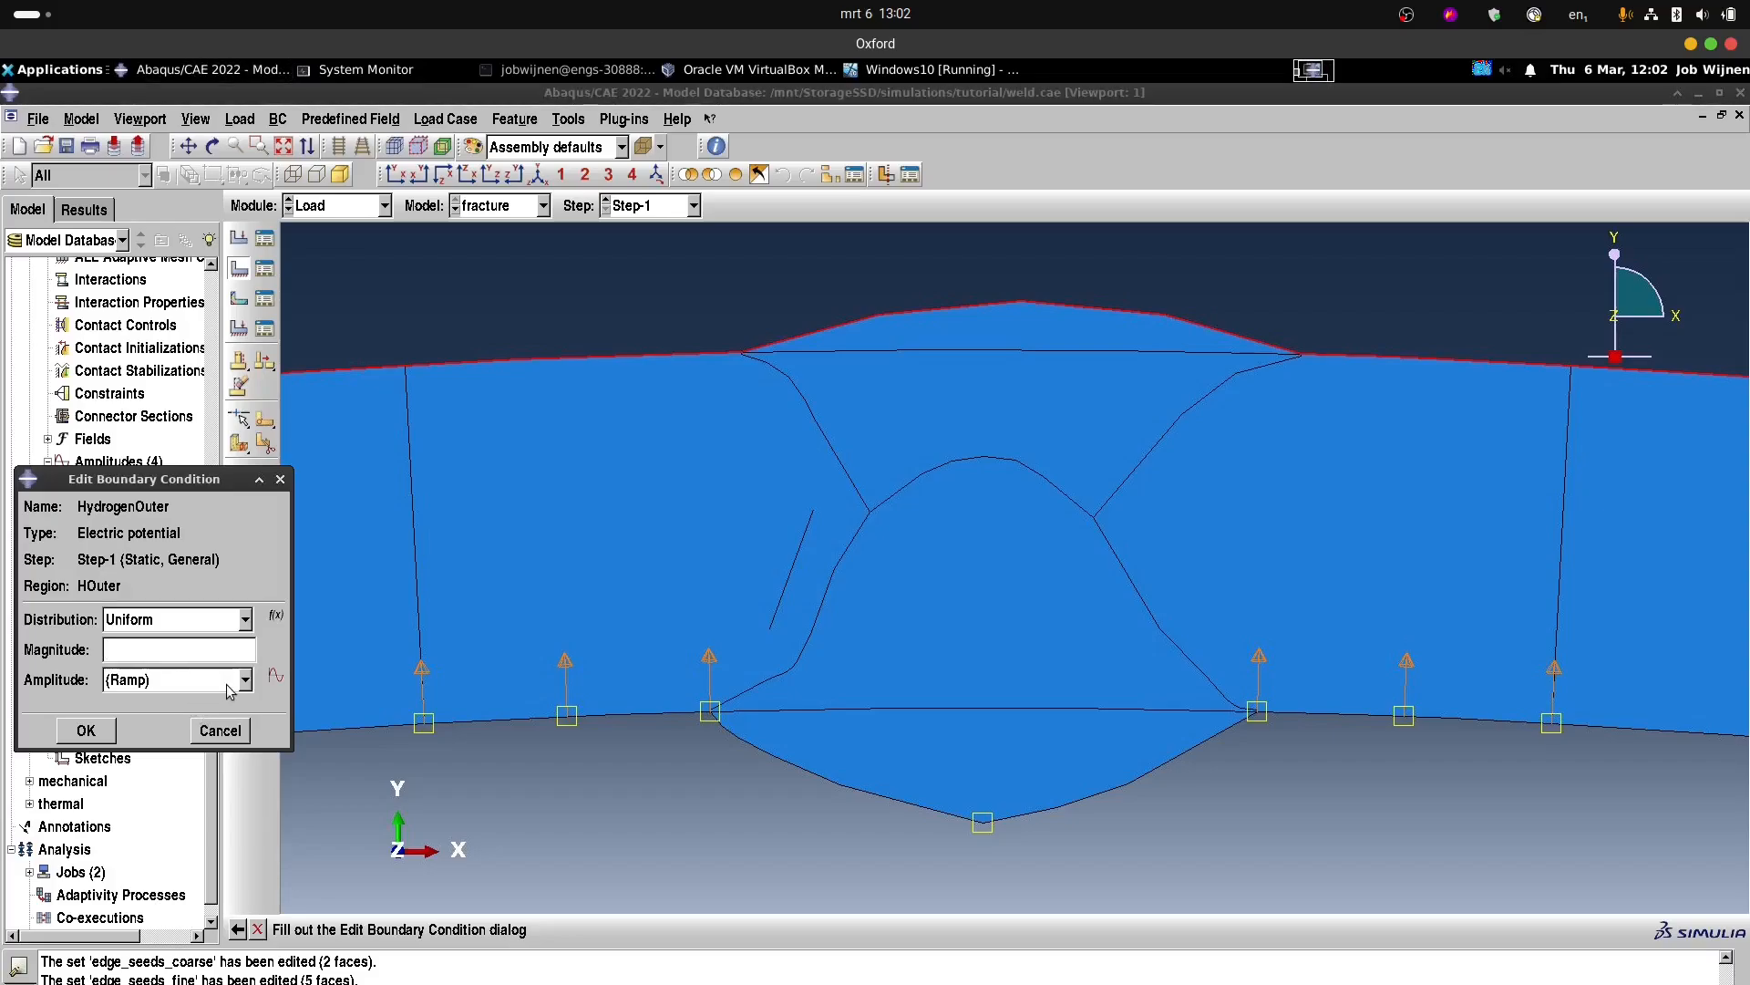
pyautogui.write('0')
pyautogui.click(91, 731)
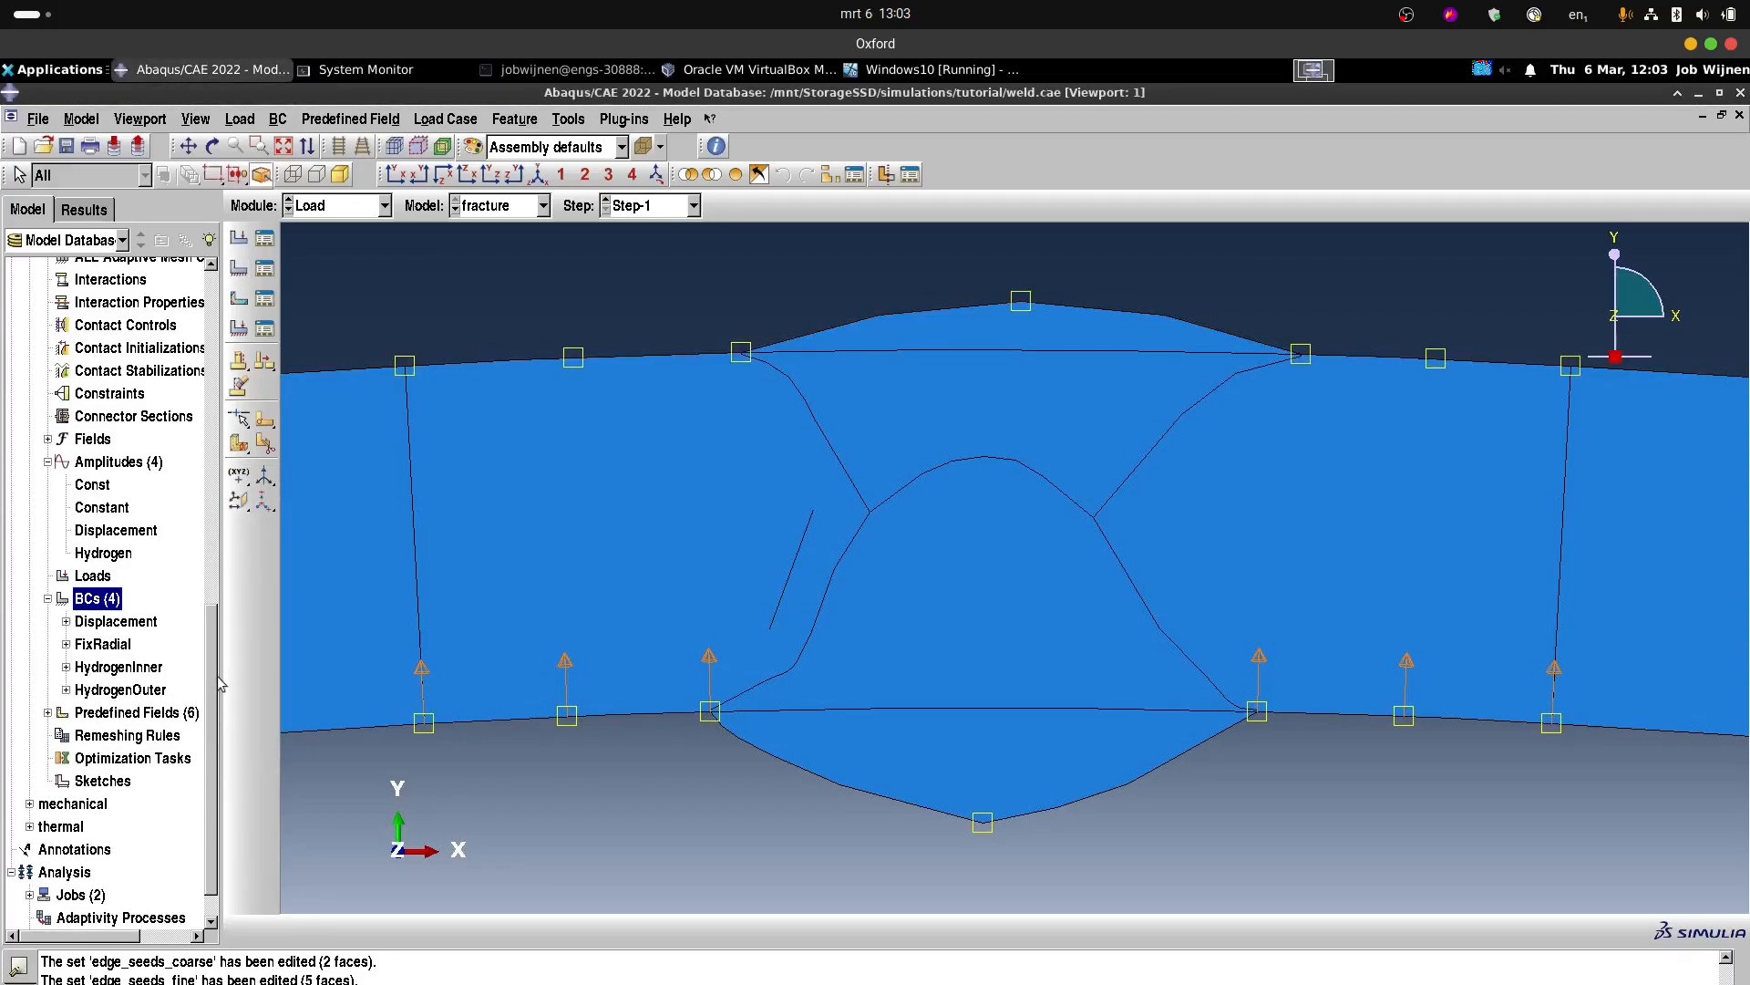
# Create a mechanical Displacement/Rotation boundary condition named Crack in Step-1.
pyautogui.scroll(-1, 213, 653)
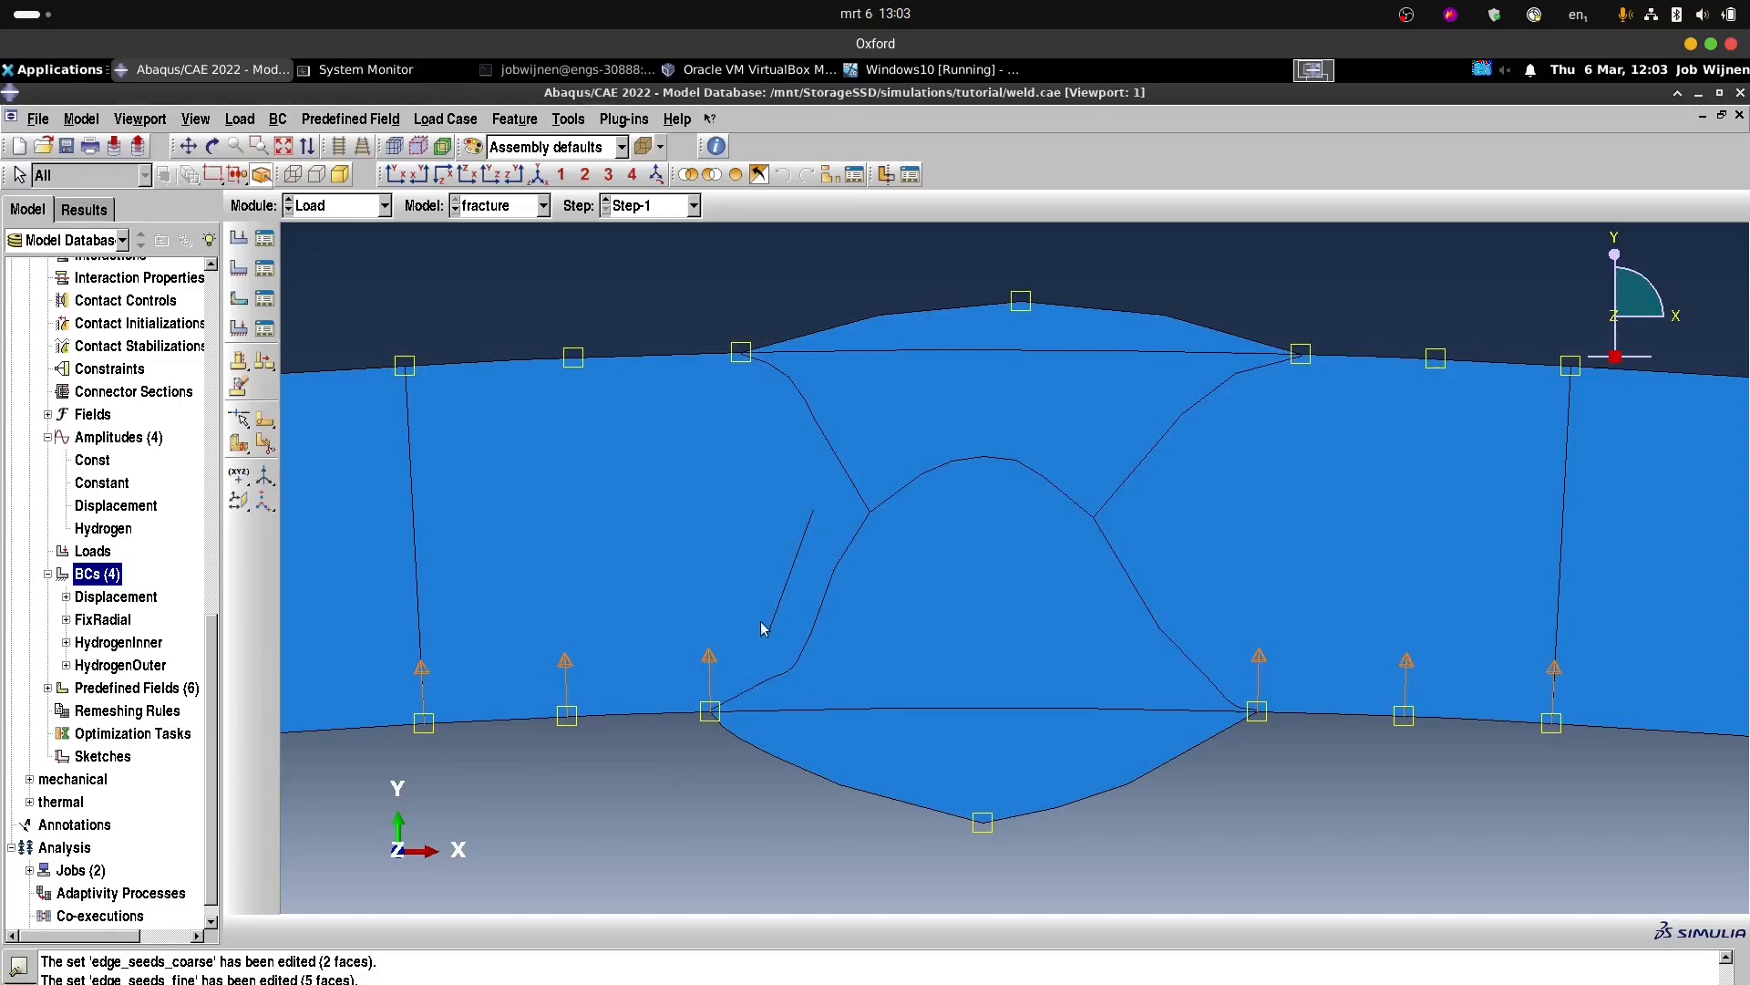
pyautogui.doubleClick(93, 577)
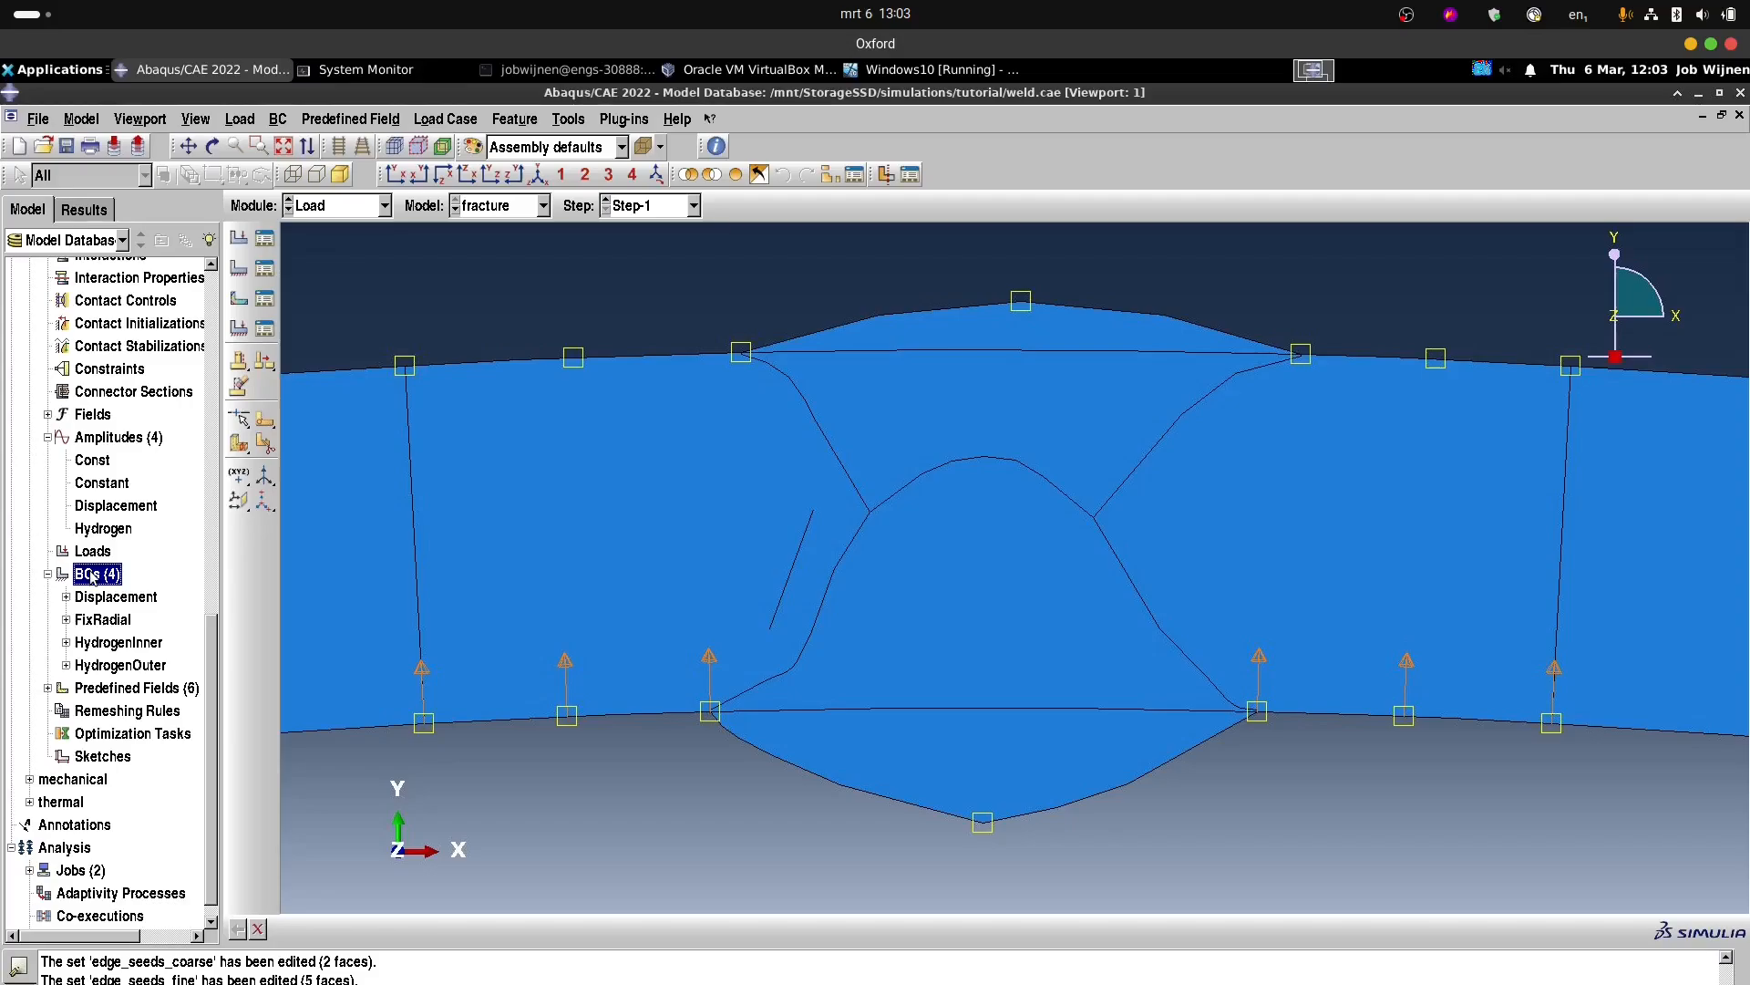
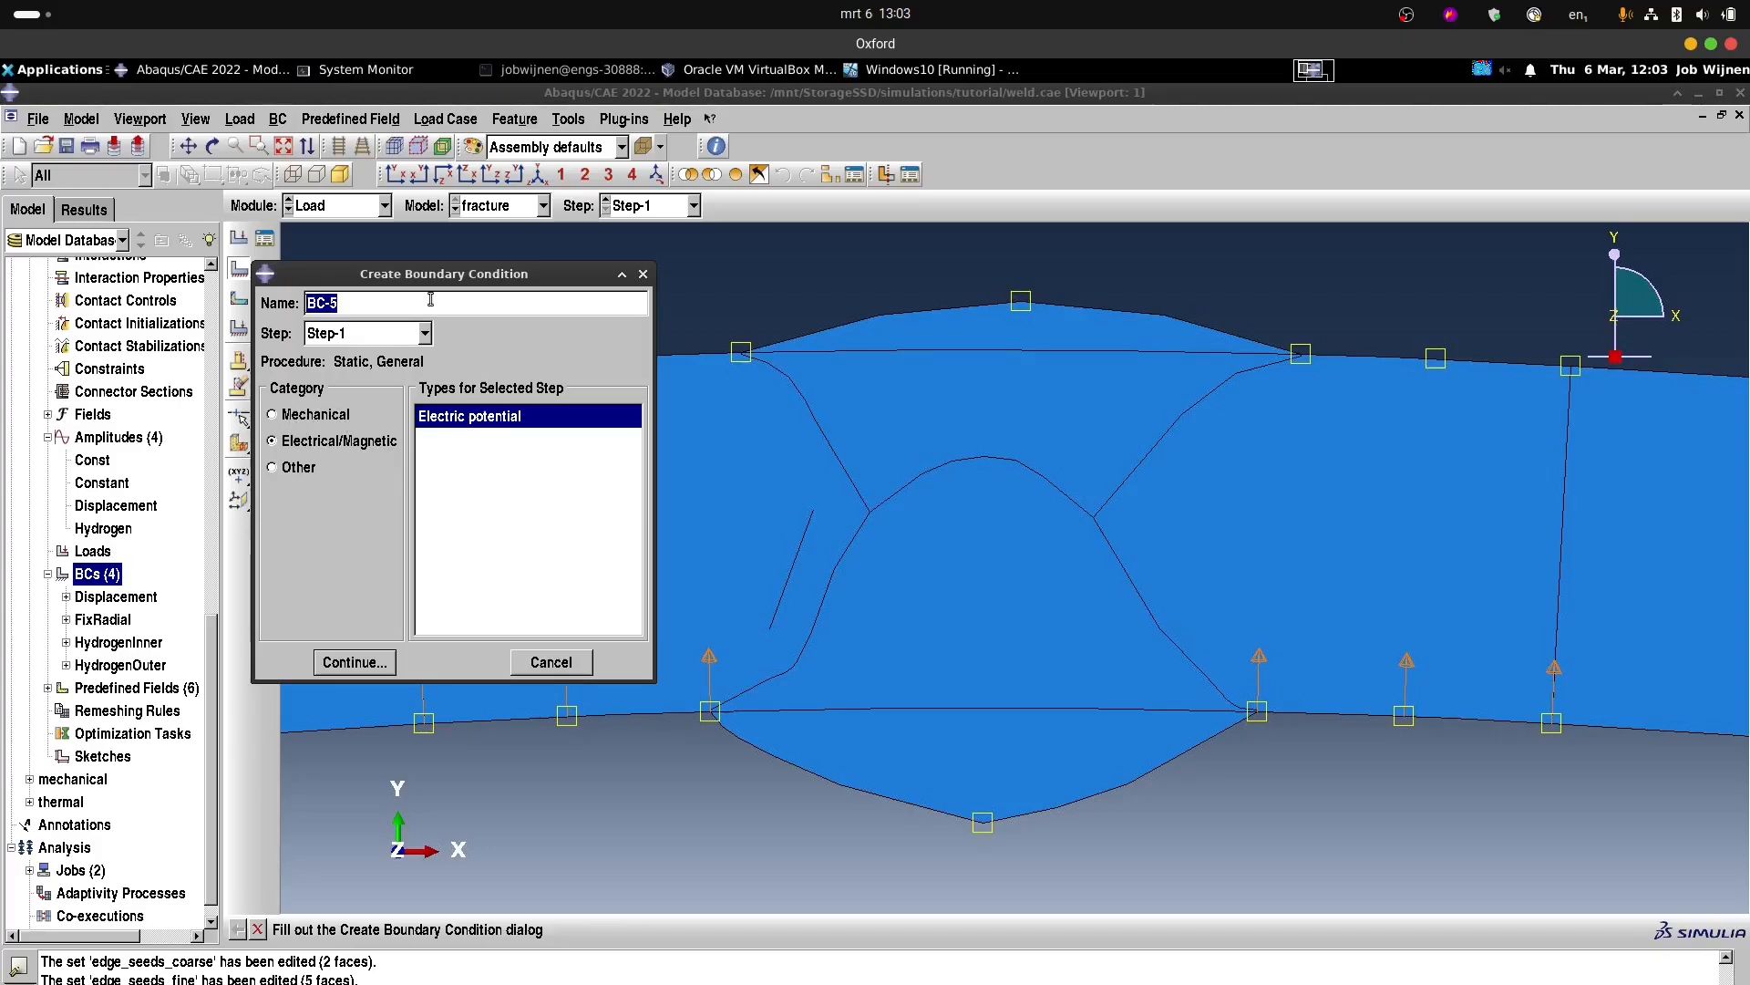
pyautogui.click(286, 418)
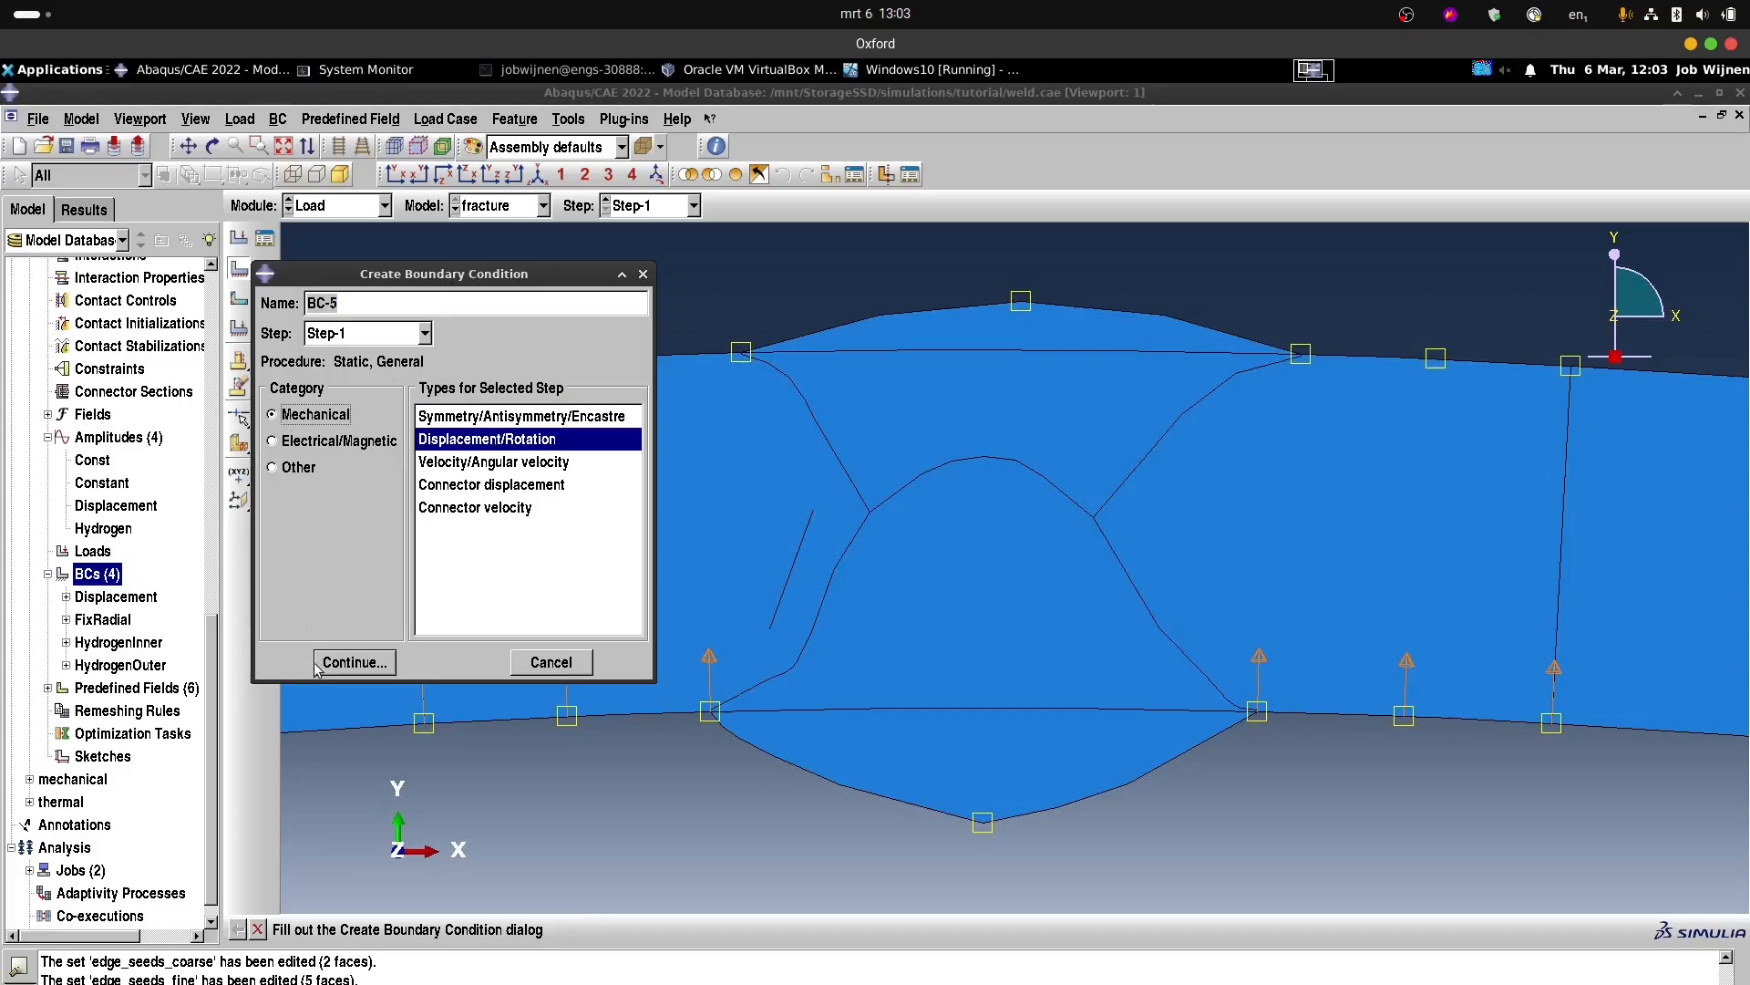
pyautogui.click(495, 444)
pyautogui.moveTo(398, 309); pyautogui.dragTo(283, 305)
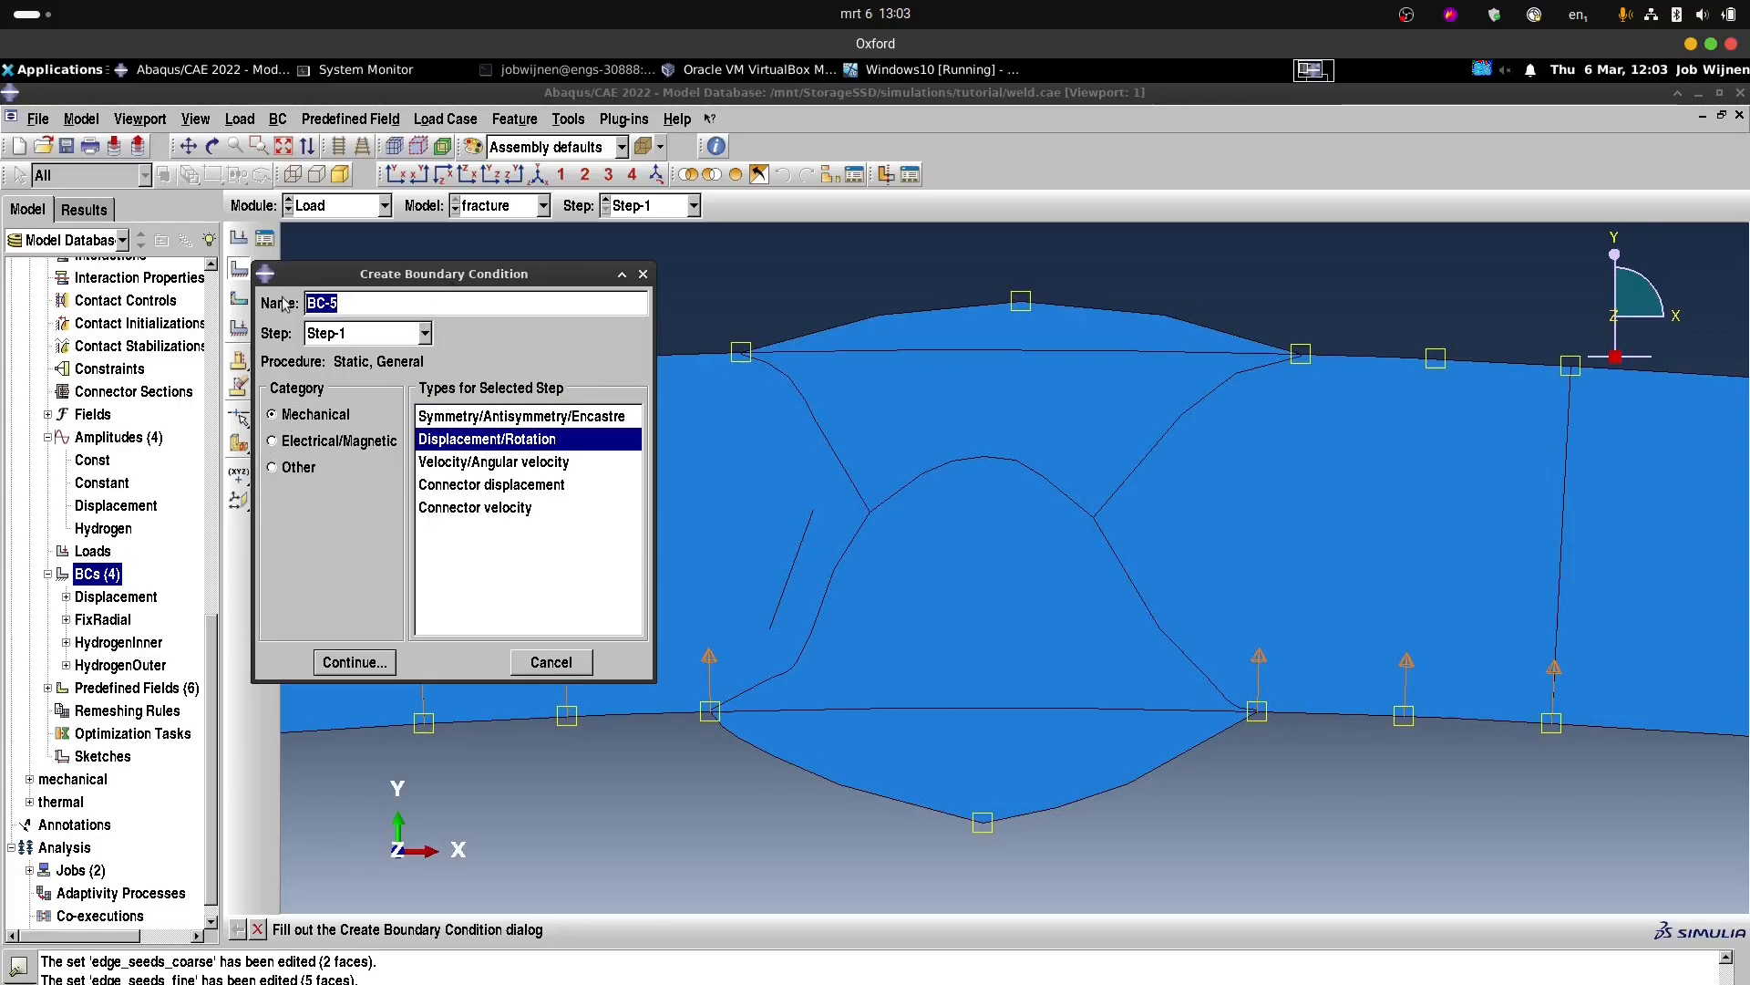
pyautogui.click(339, 306)
pyautogui.press('BackSpace')
pyautogui.press('BackSpace')
pyautogui.press('BackSpace')
pyautogui.click(359, 666)
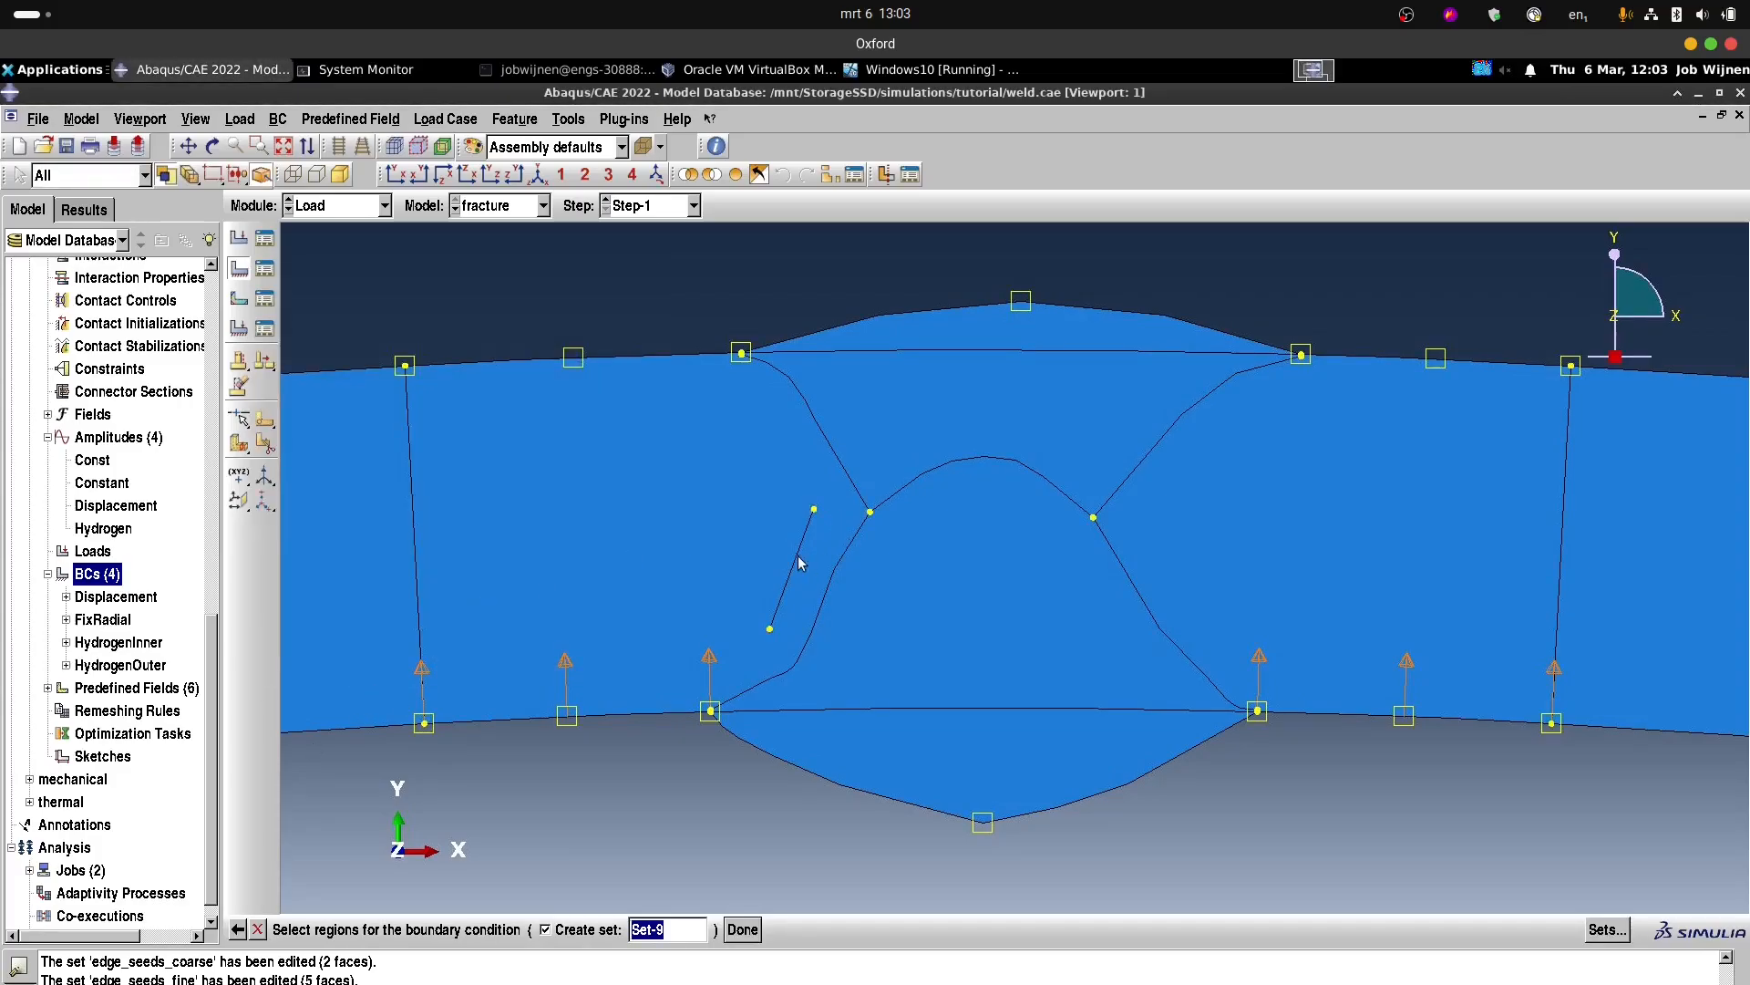
# Assign the existing set Part-1-1.Crack as the region of the Crack boundary condition.
pyautogui.click(1608, 929)
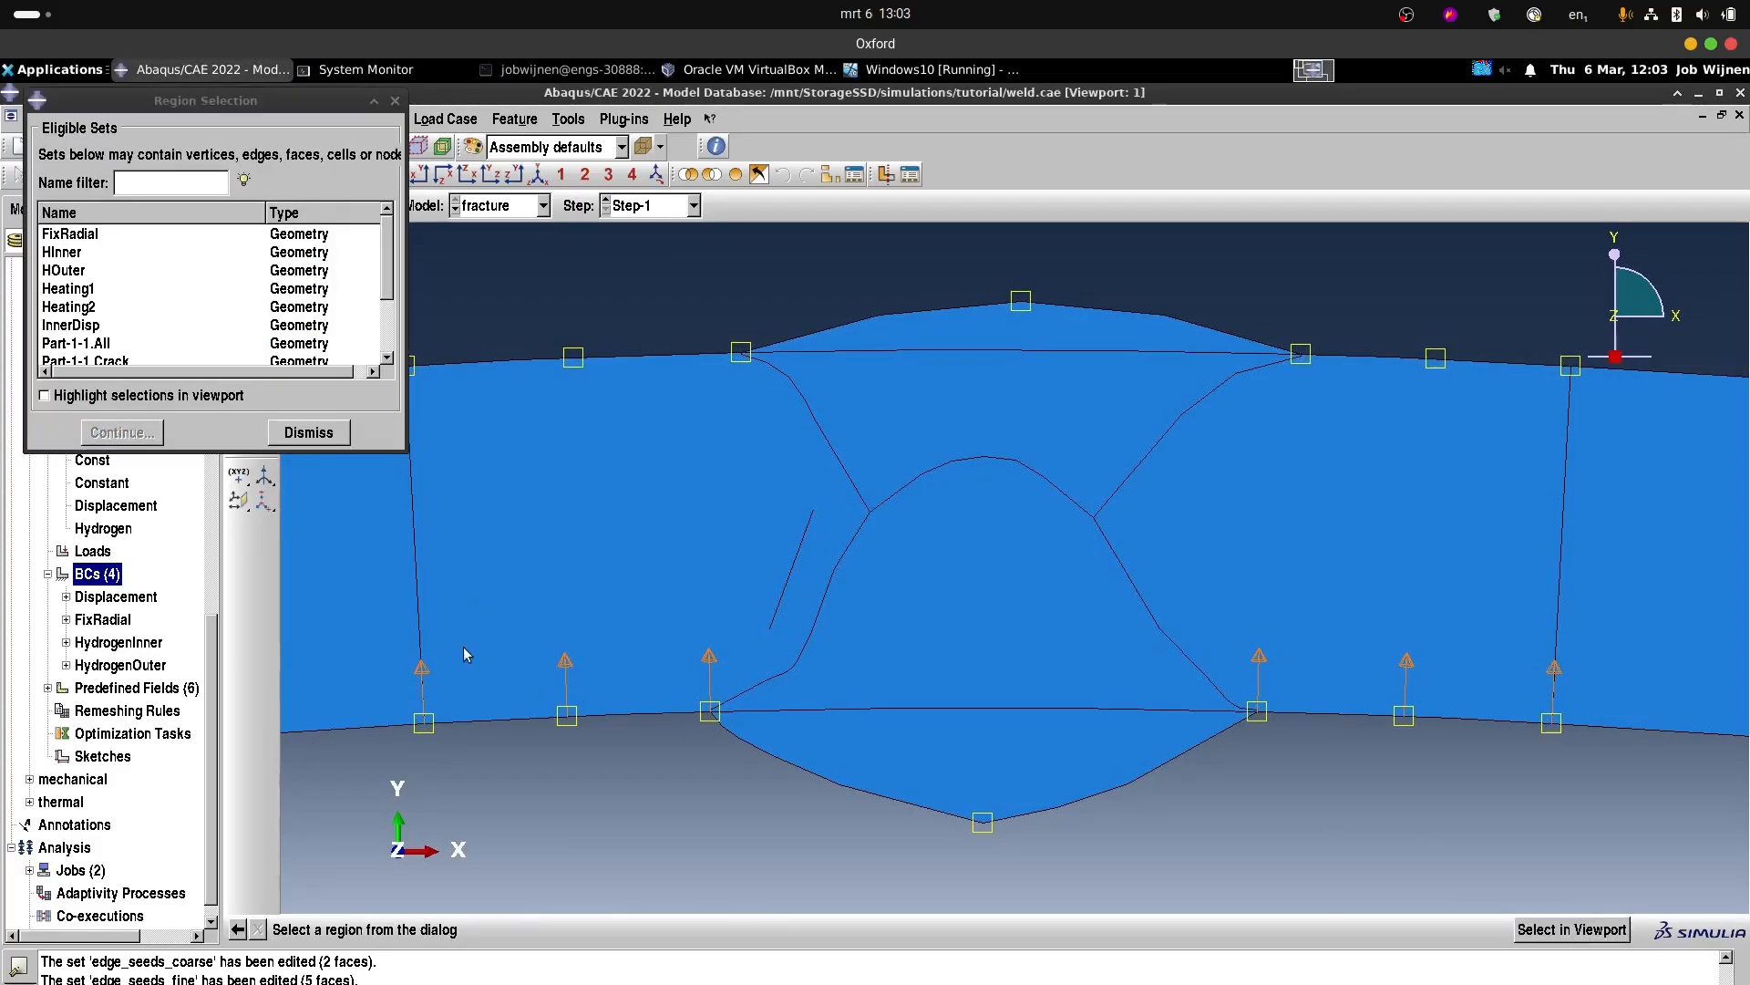
pyautogui.scroll(-1, 137, 332)
pyautogui.click(114, 310)
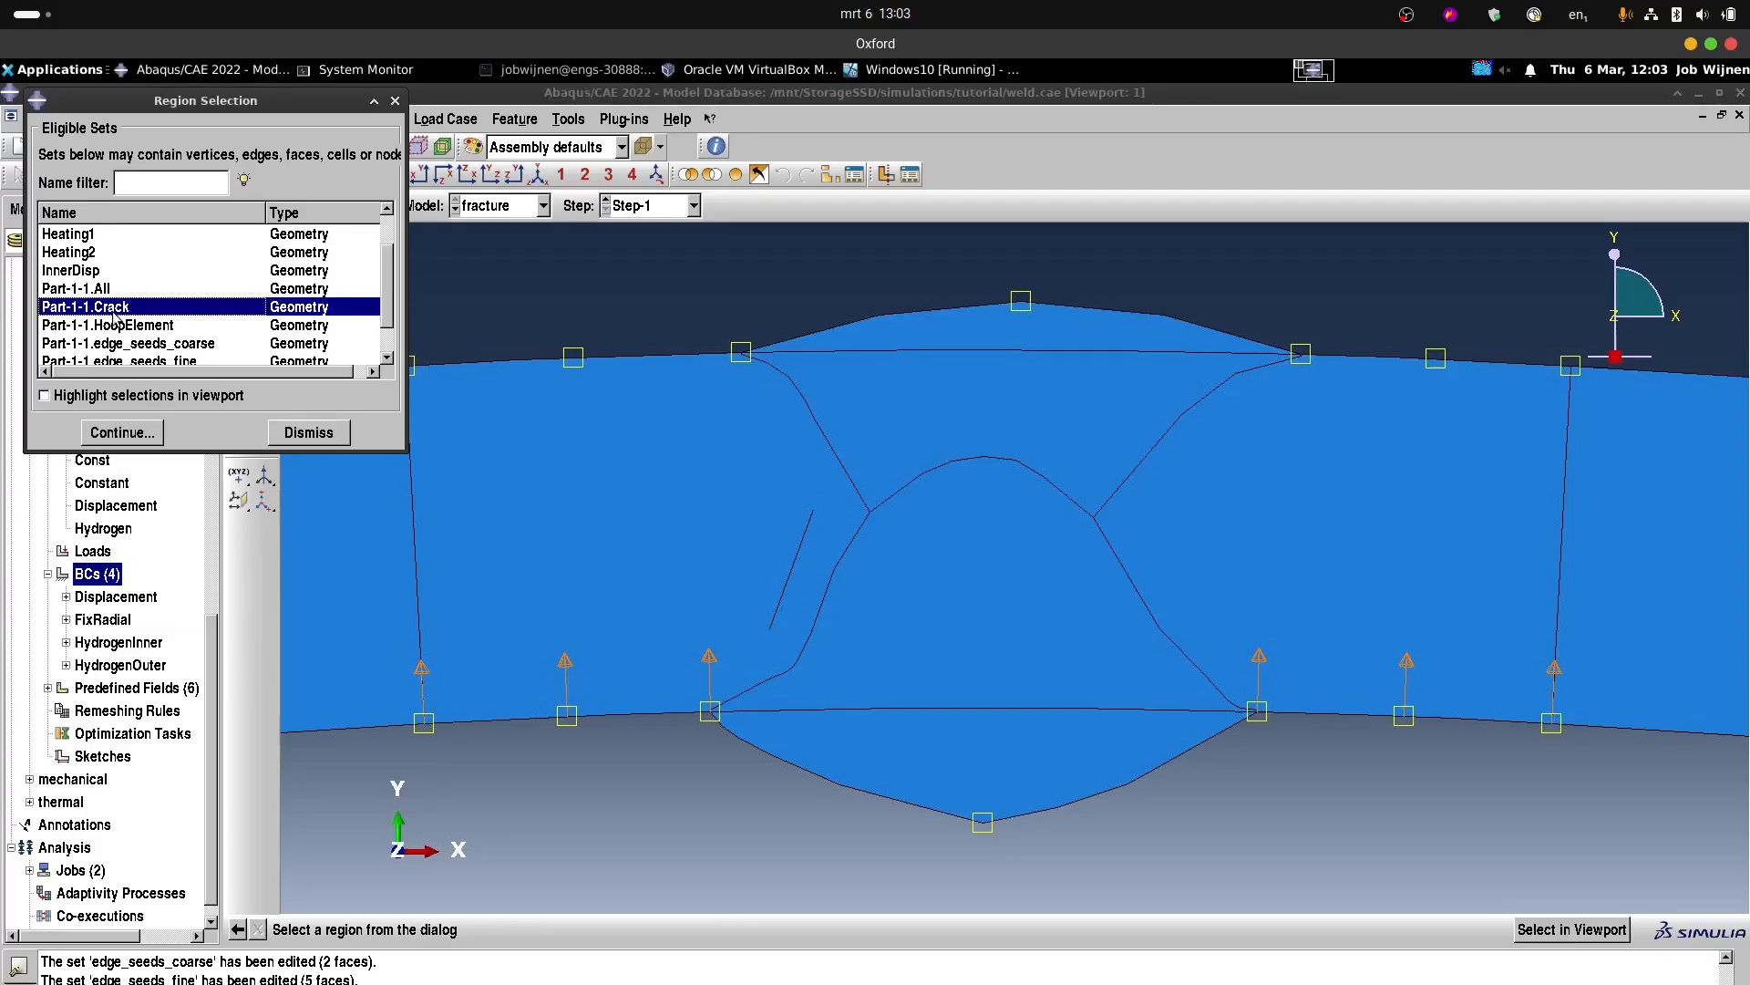
pyautogui.click(122, 432)
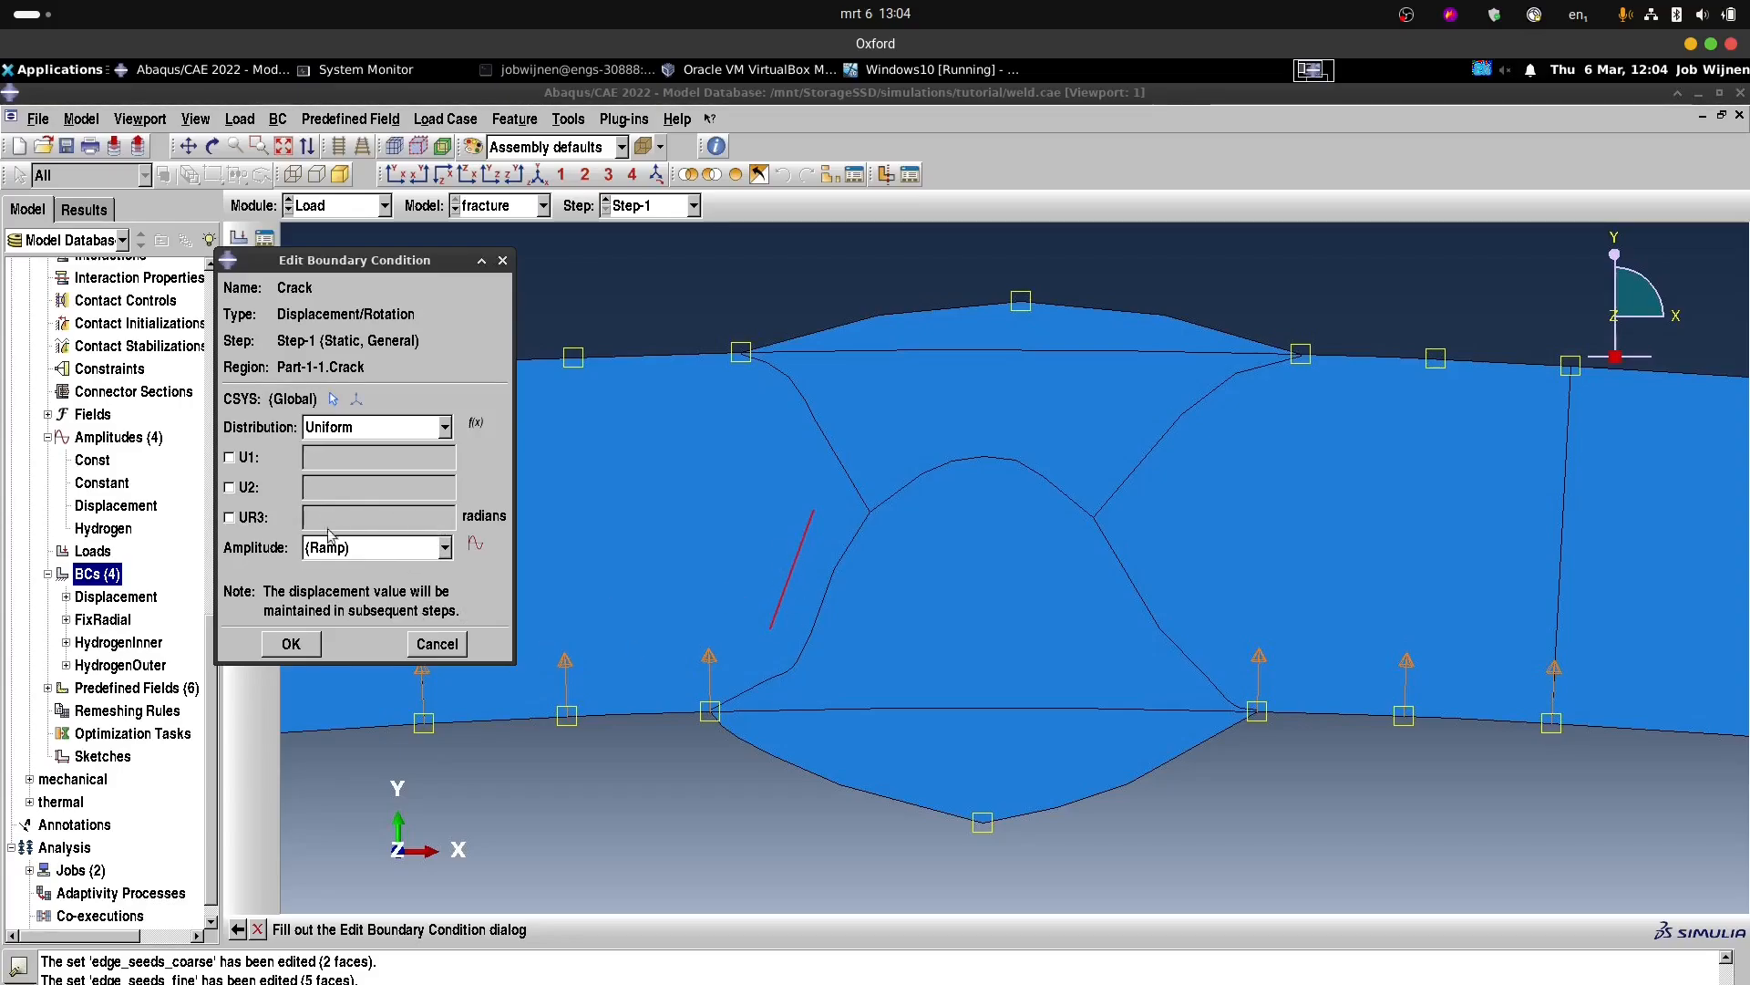
# Set UR3 of the Crack boundary condition to 1 with the Constant amplitude.
pyautogui.click(229, 518)
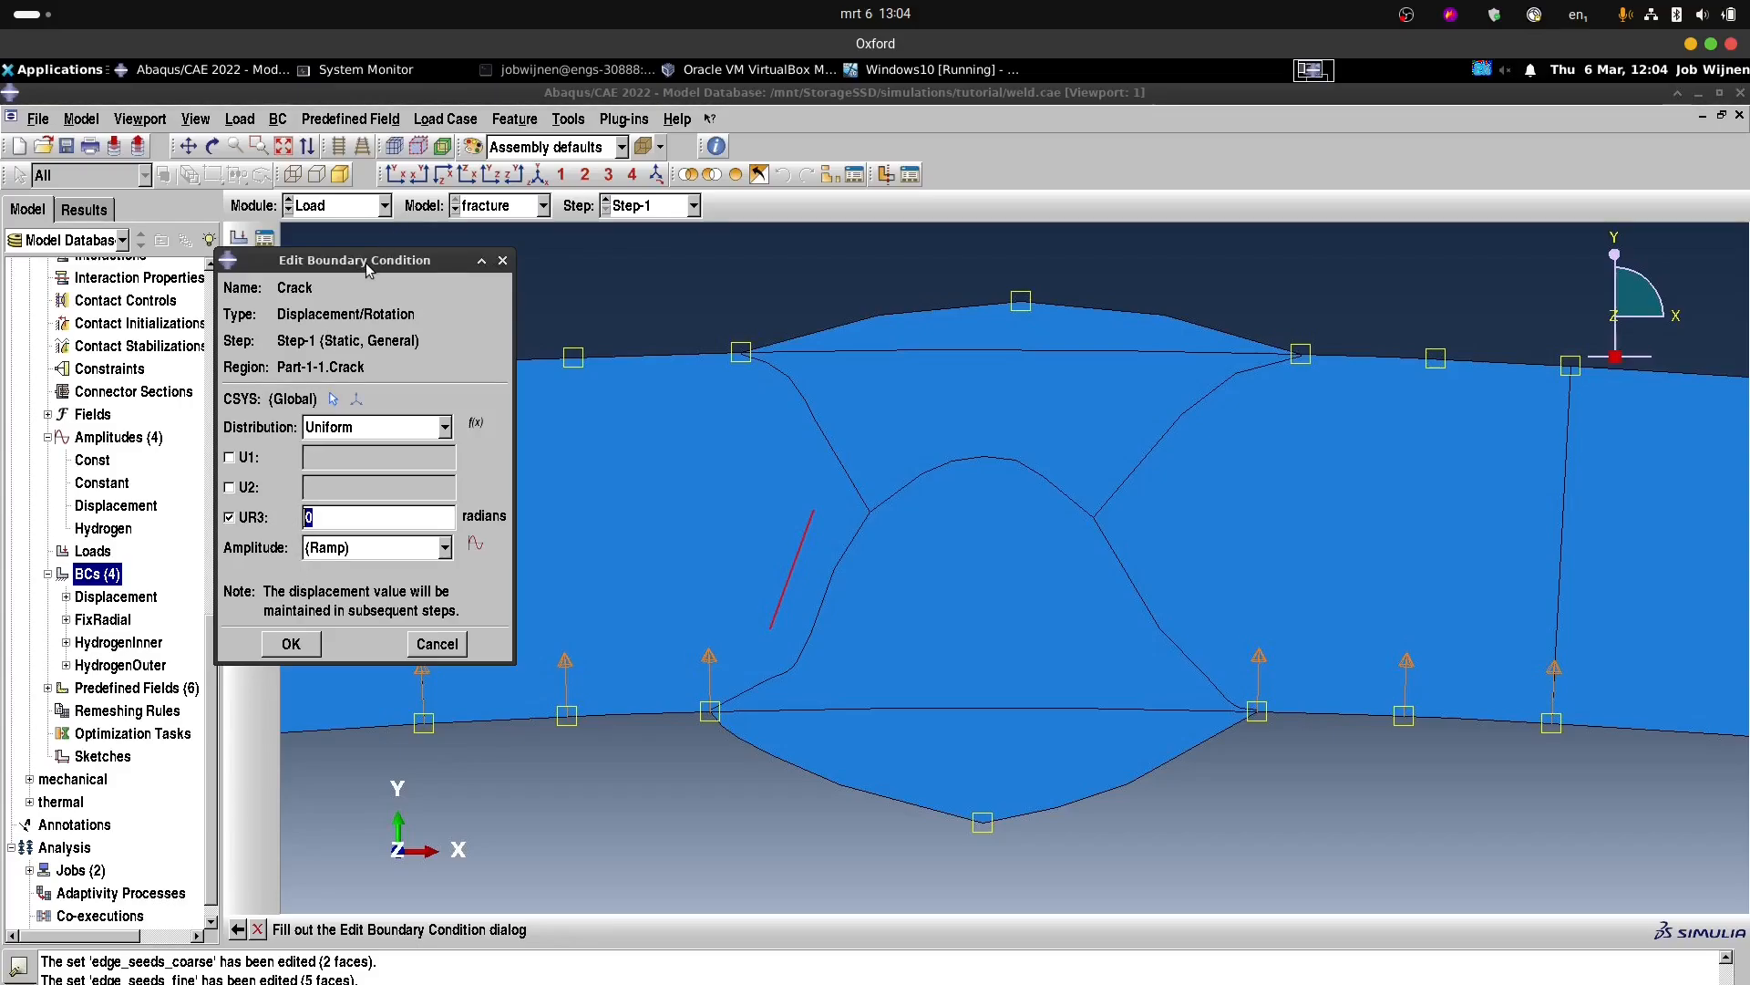
pyautogui.click(315, 517)
pyautogui.doubleClick(295, 516)
pyautogui.write('1')
pyautogui.click(446, 549)
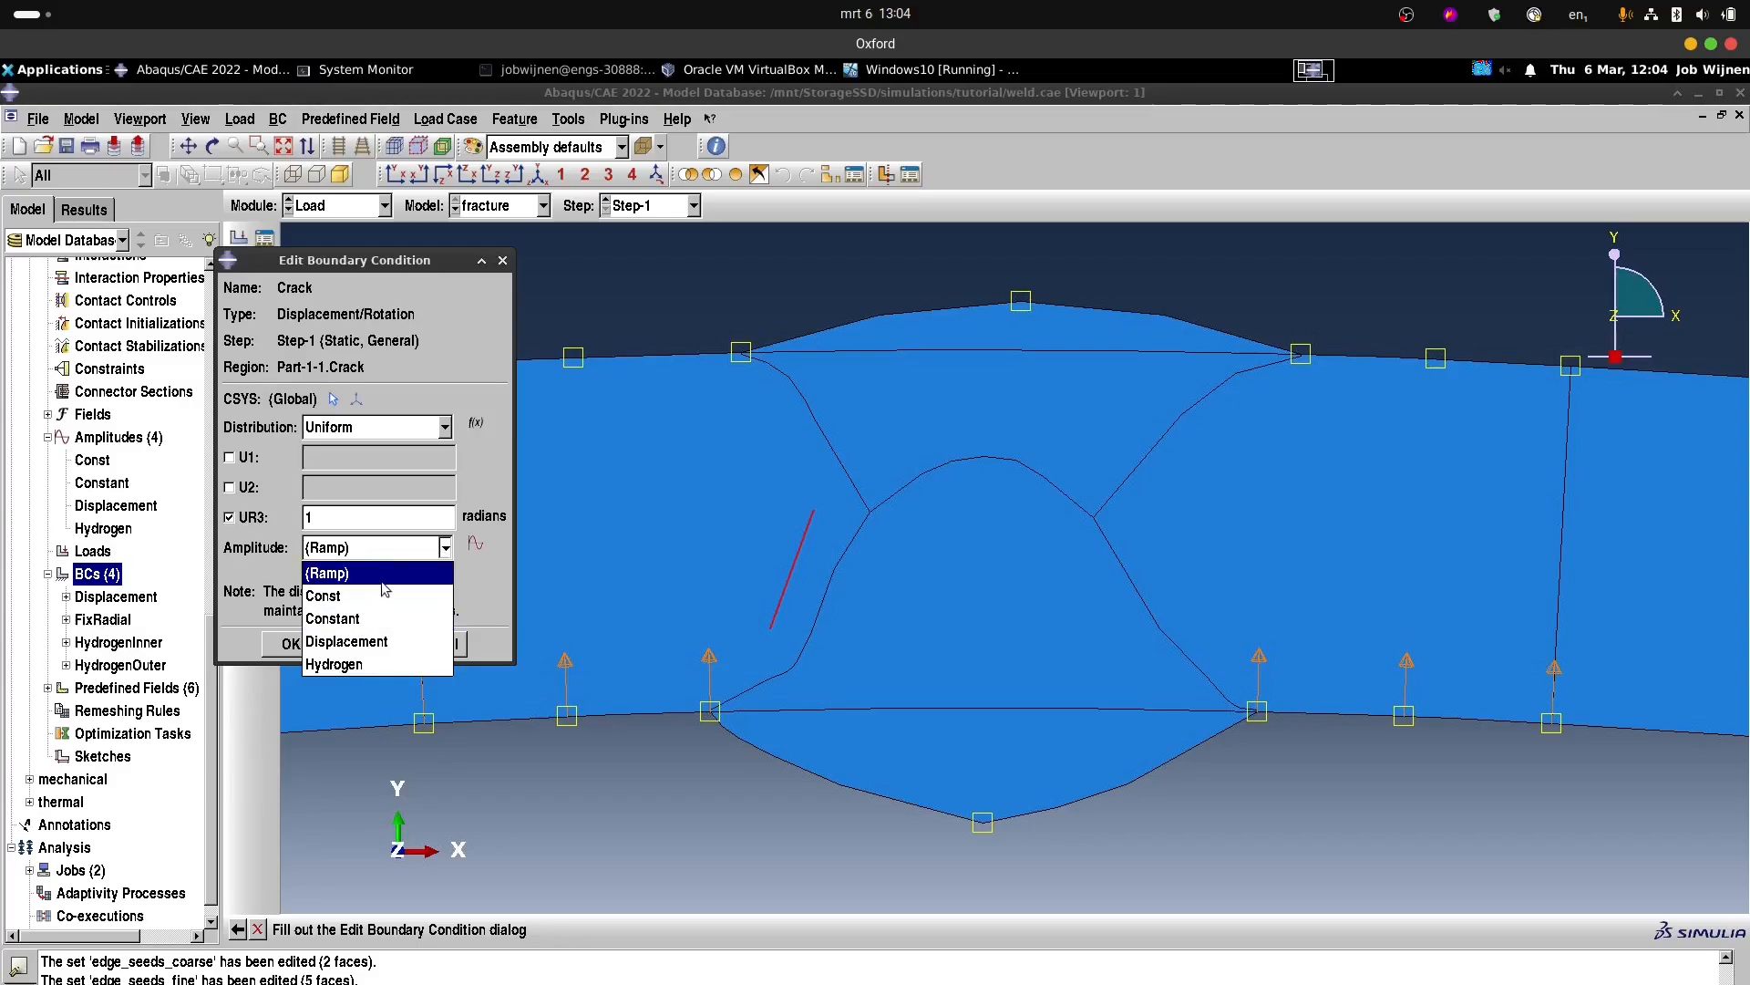
pyautogui.click(354, 620)
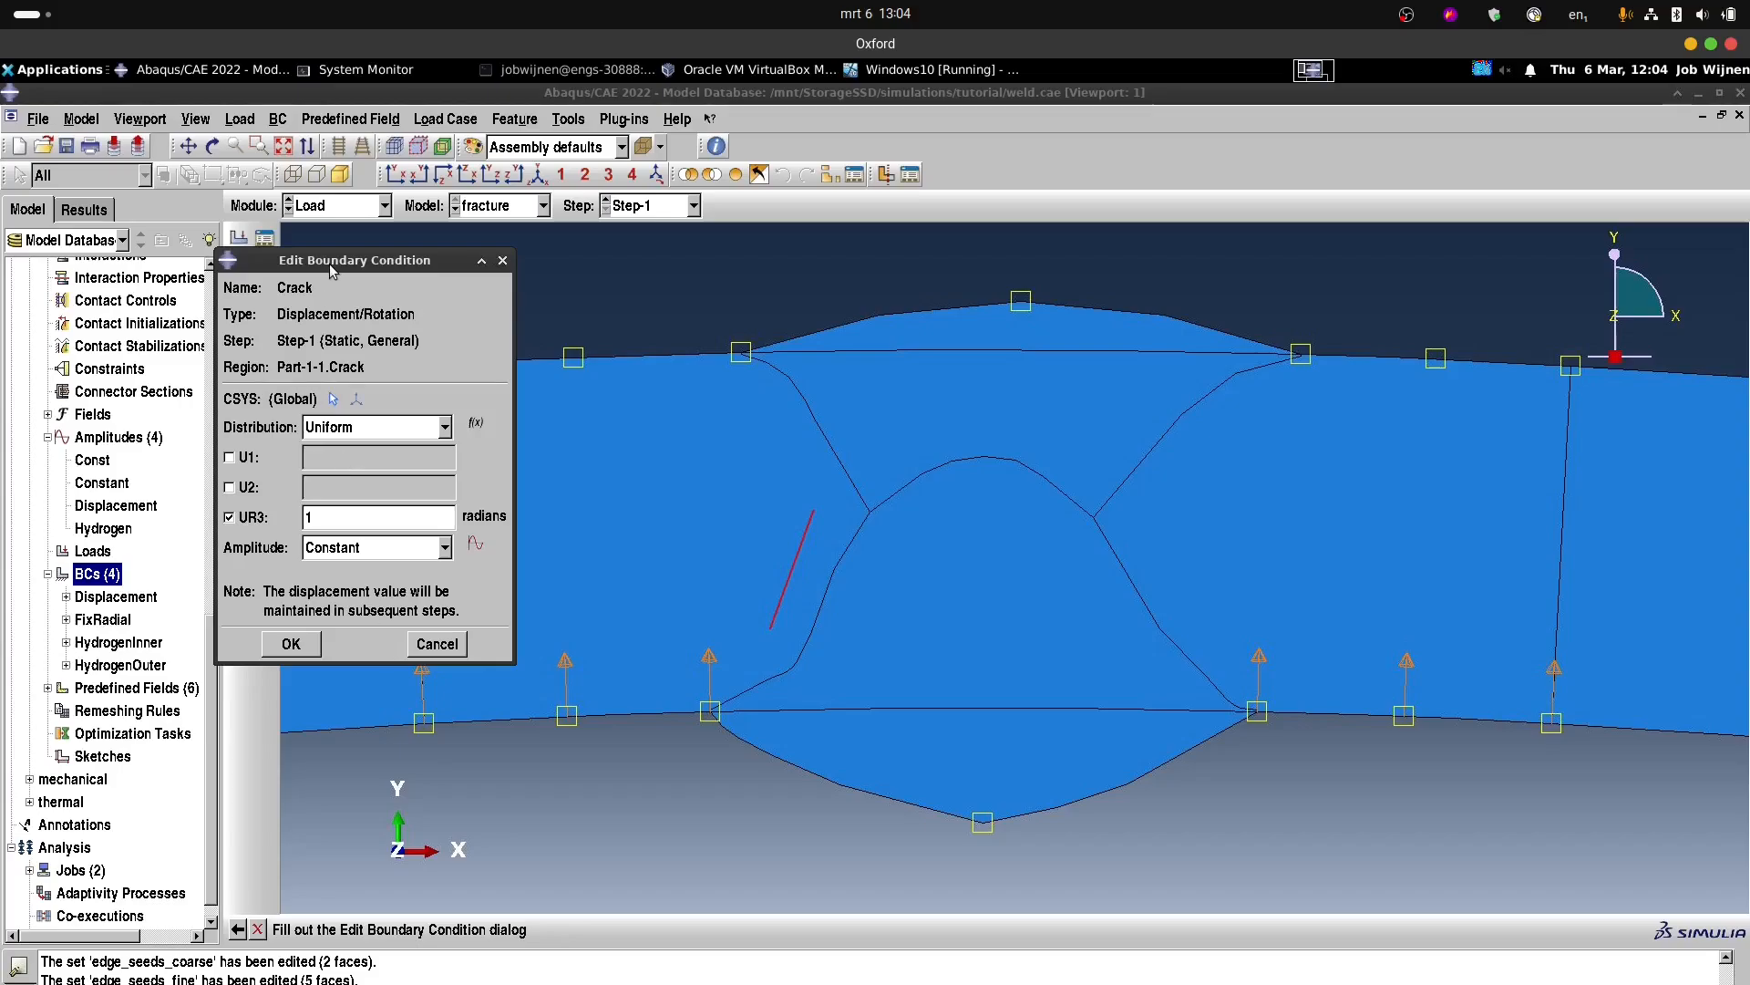
pyautogui.moveTo(332, 269); pyautogui.dragTo(537, 229)
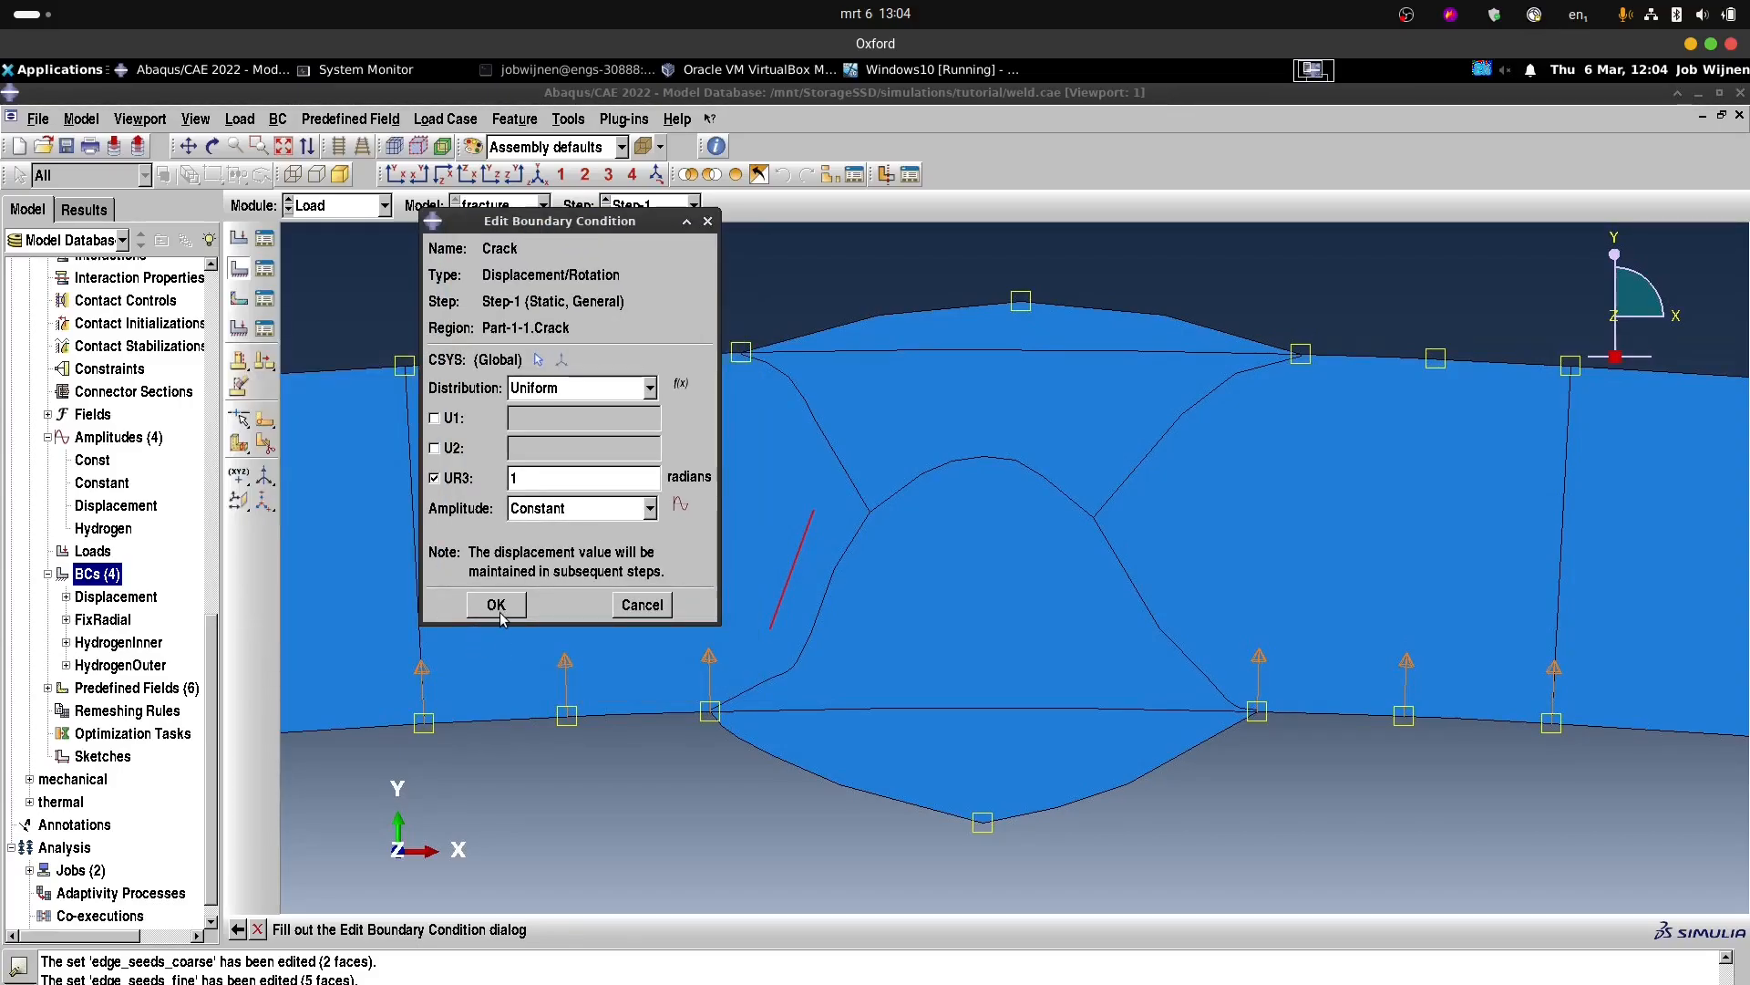
pyautogui.click(497, 605)
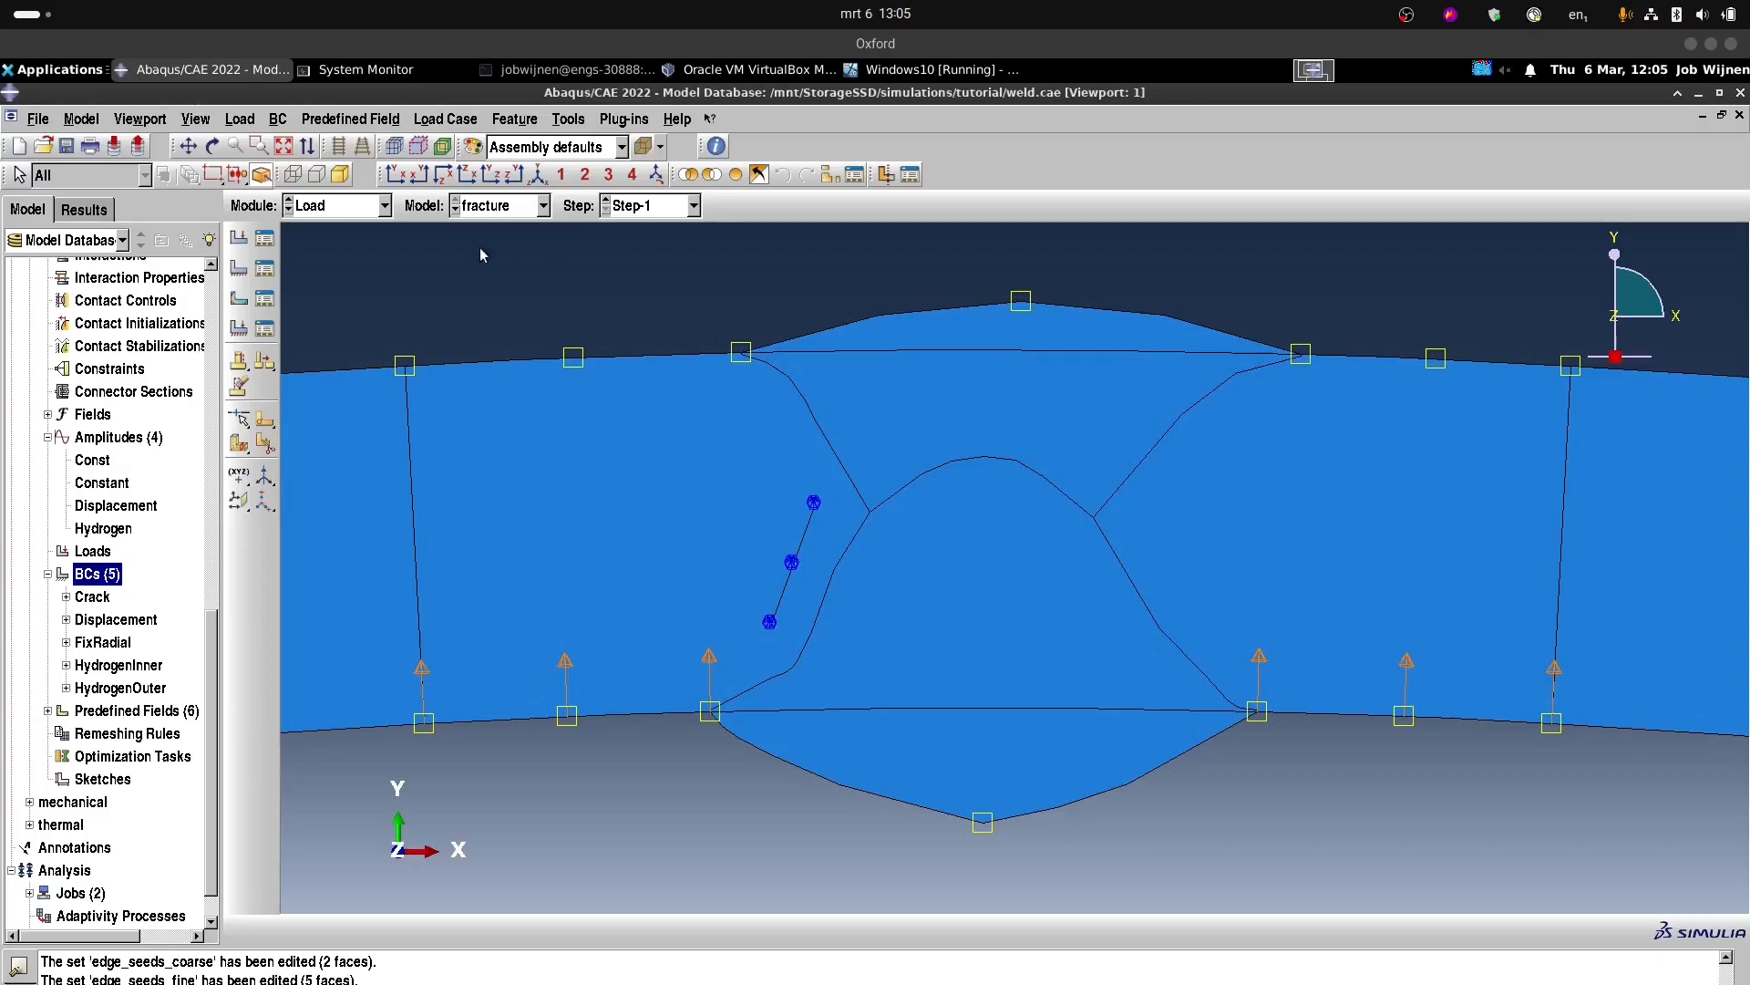
# Switch to the Mesh module and show Part-1 instead of the assembly.
pyautogui.click(347, 211)
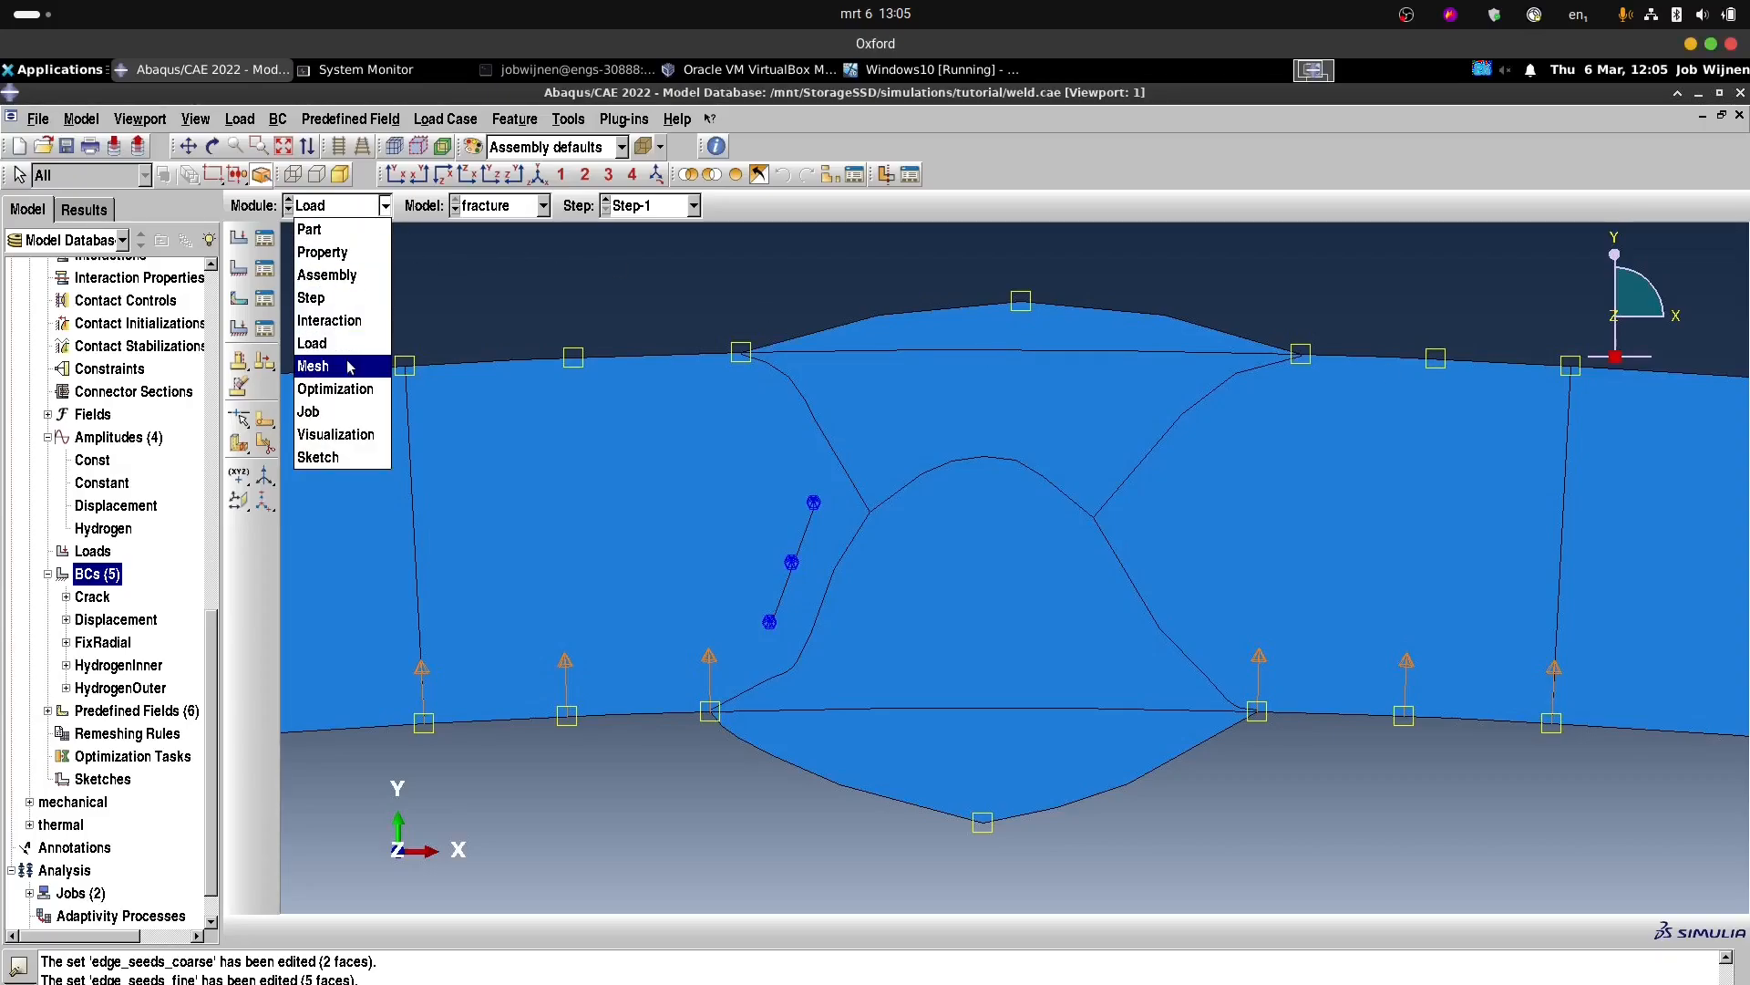
pyautogui.click(313, 367)
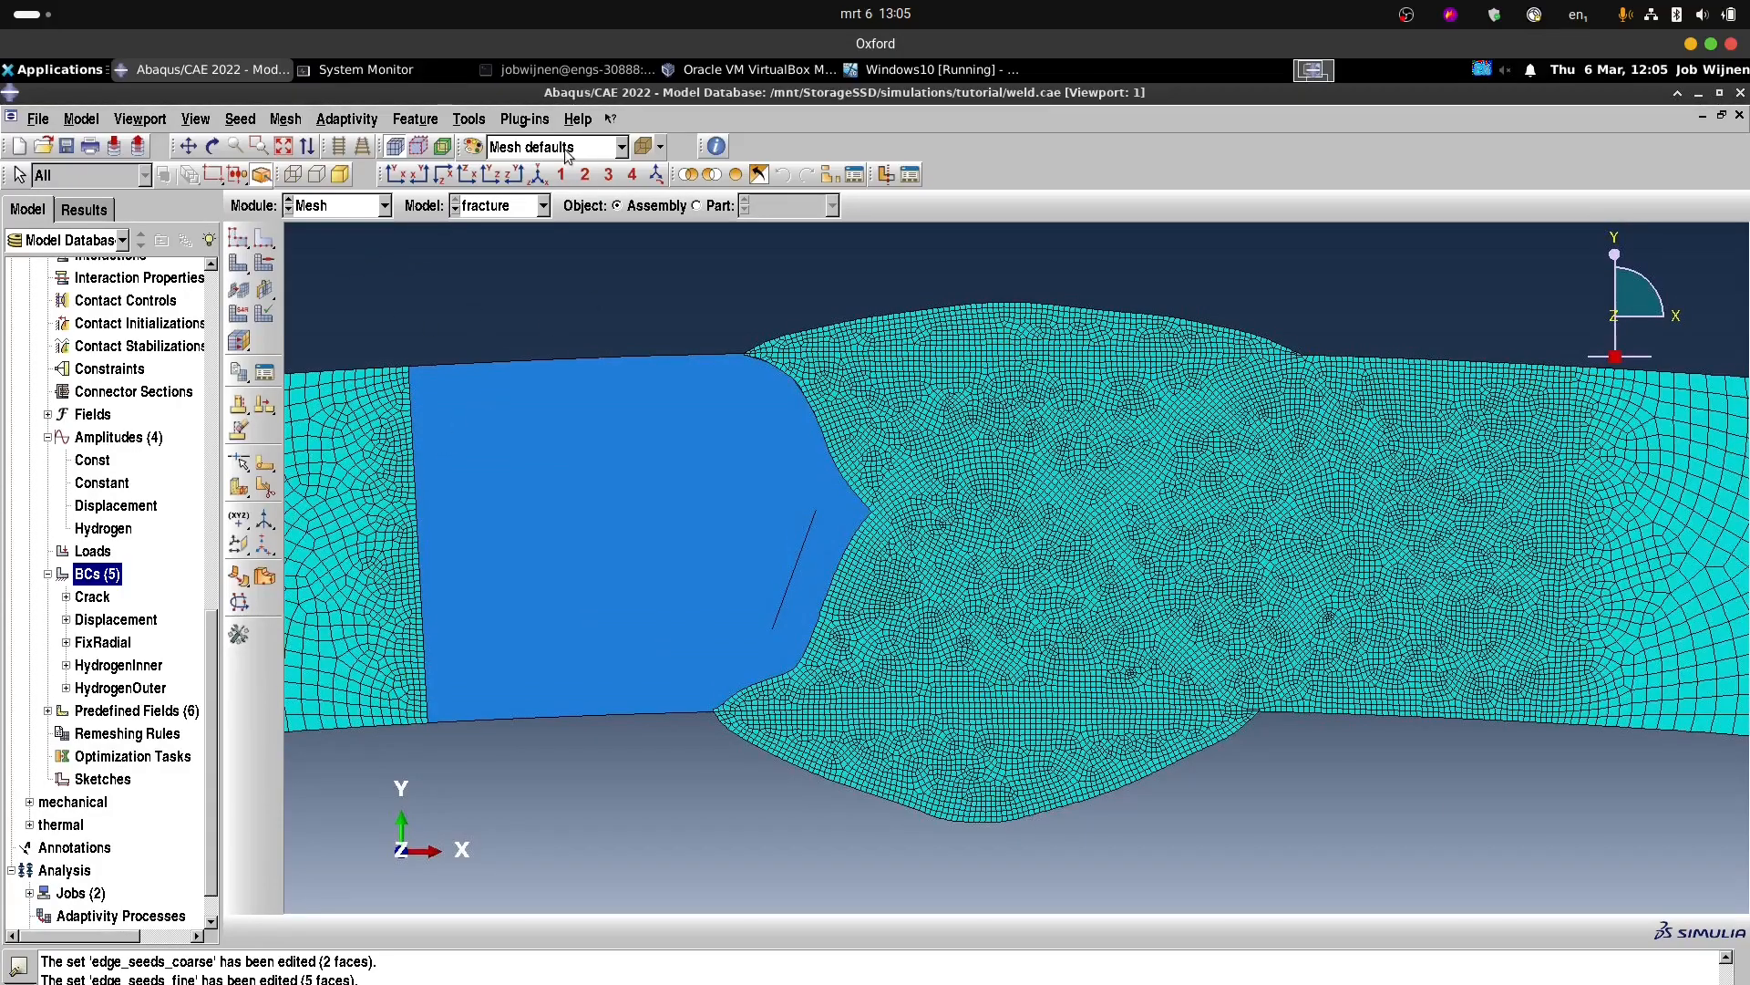
pyautogui.click(390, 175)
pyautogui.click(263, 239)
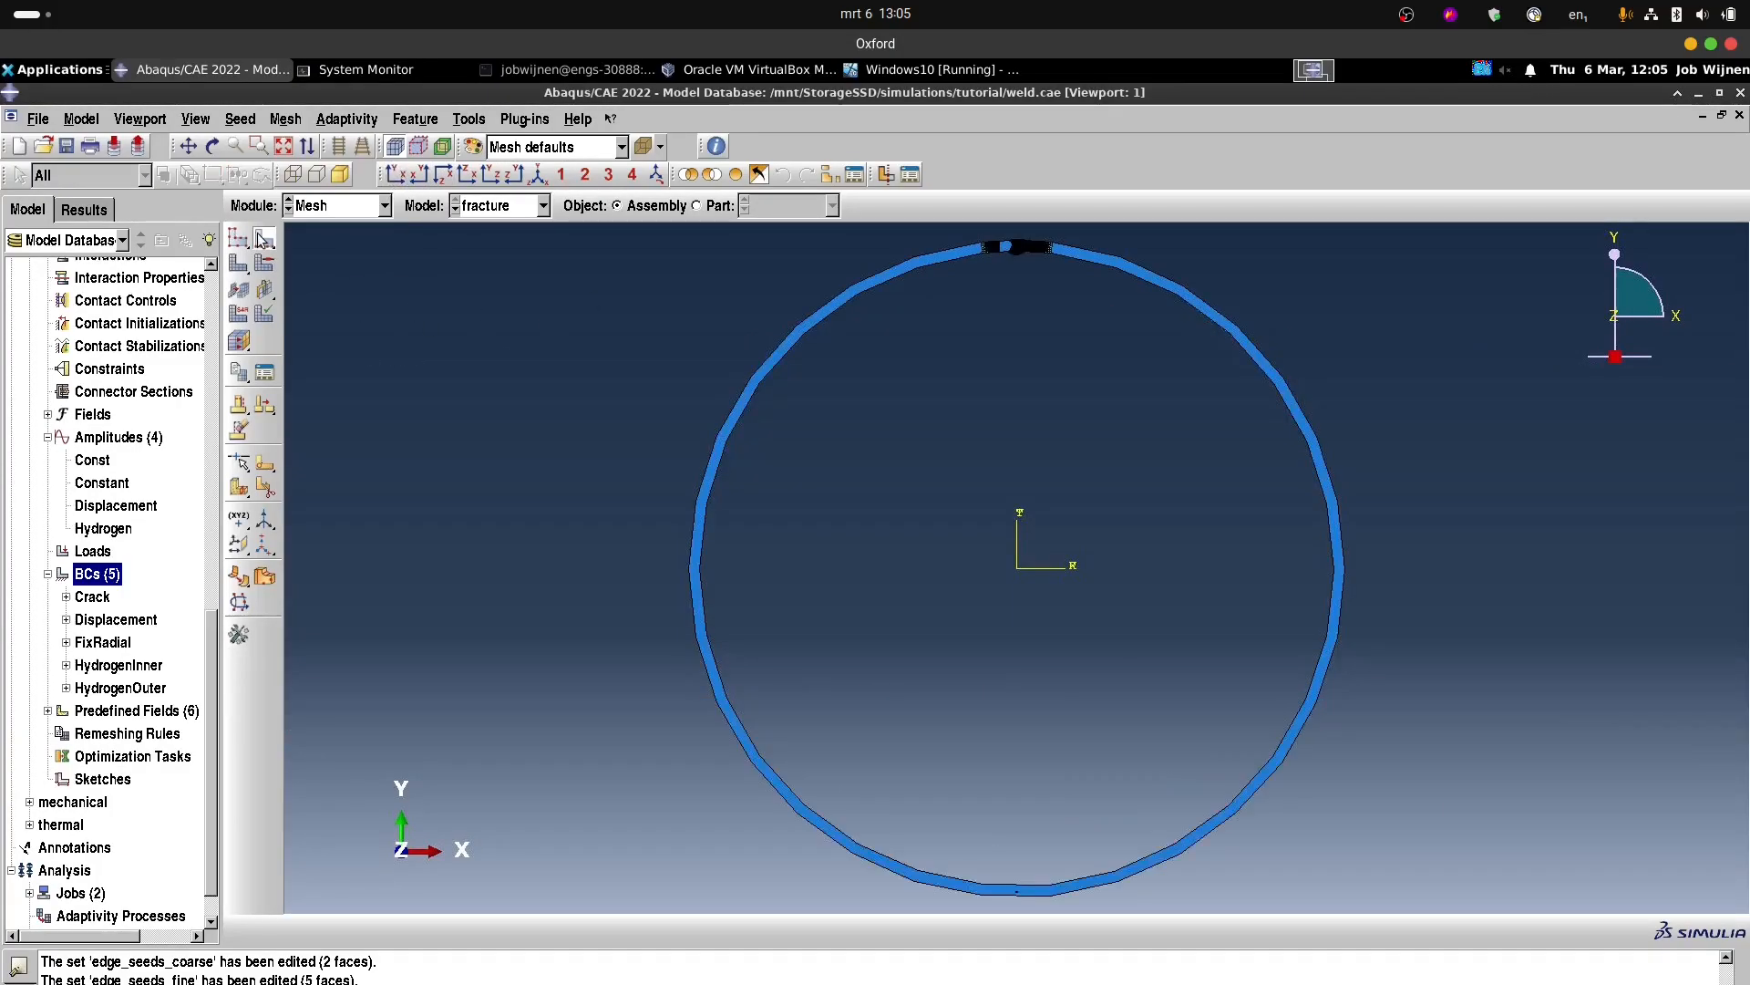
pyautogui.click(882, 640)
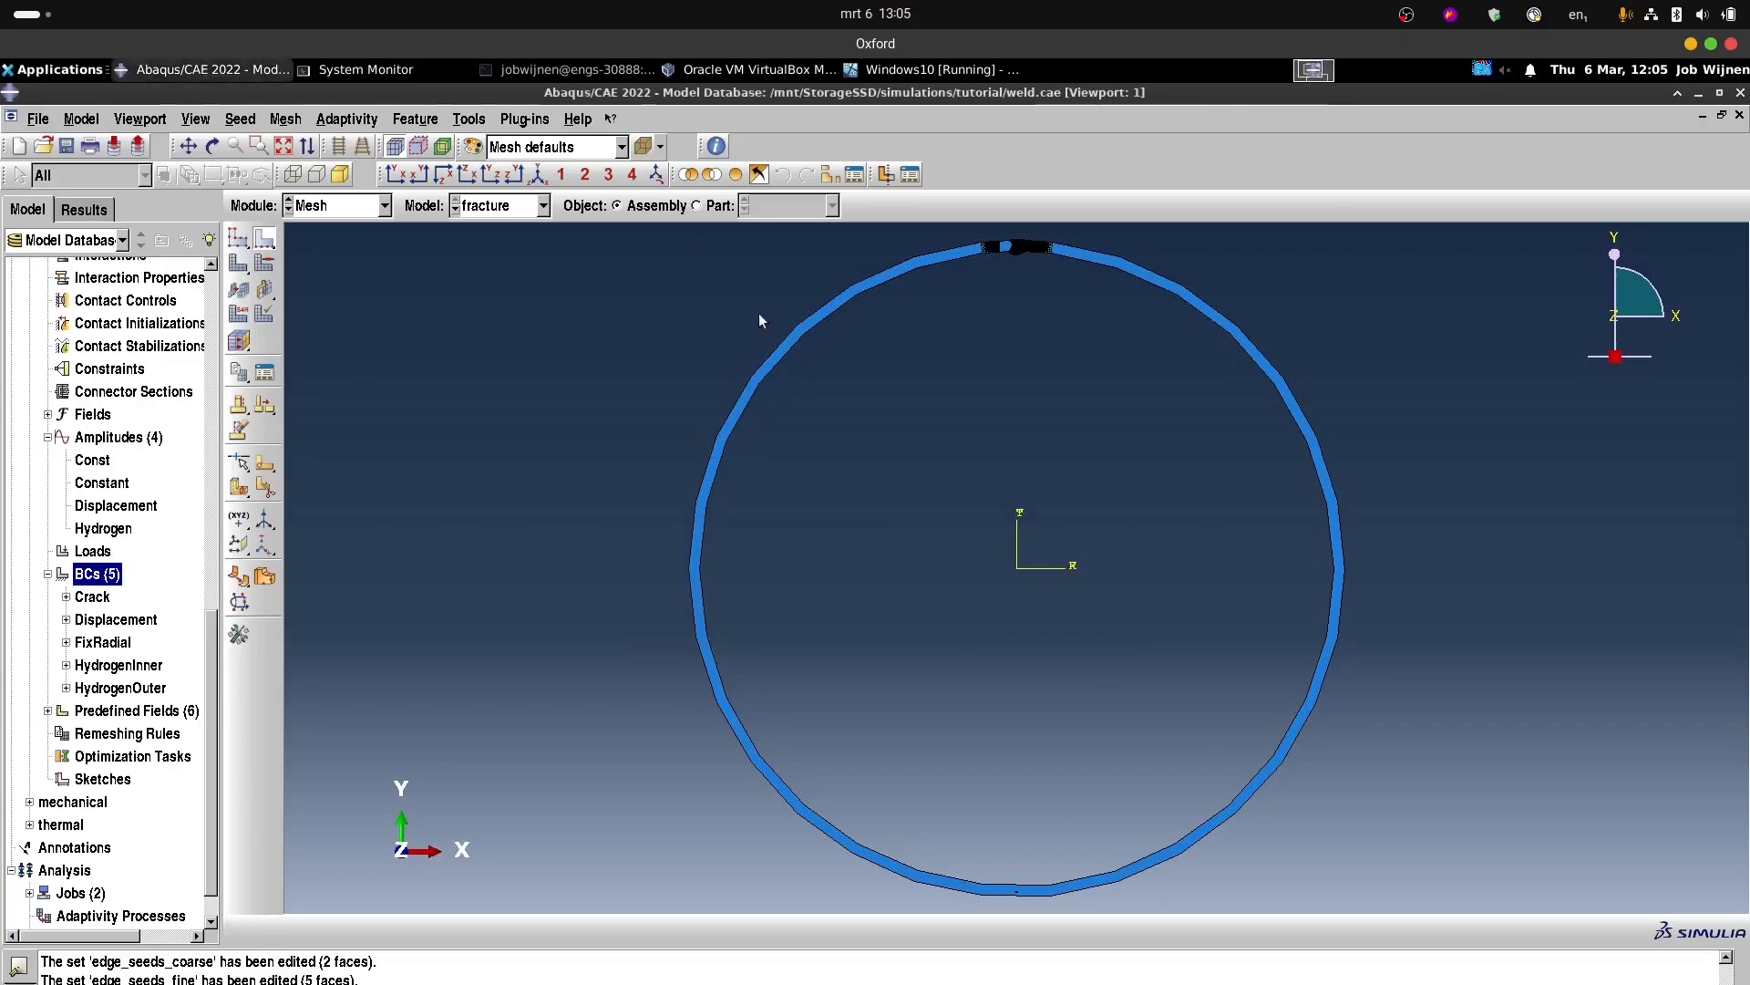
pyautogui.click(698, 205)
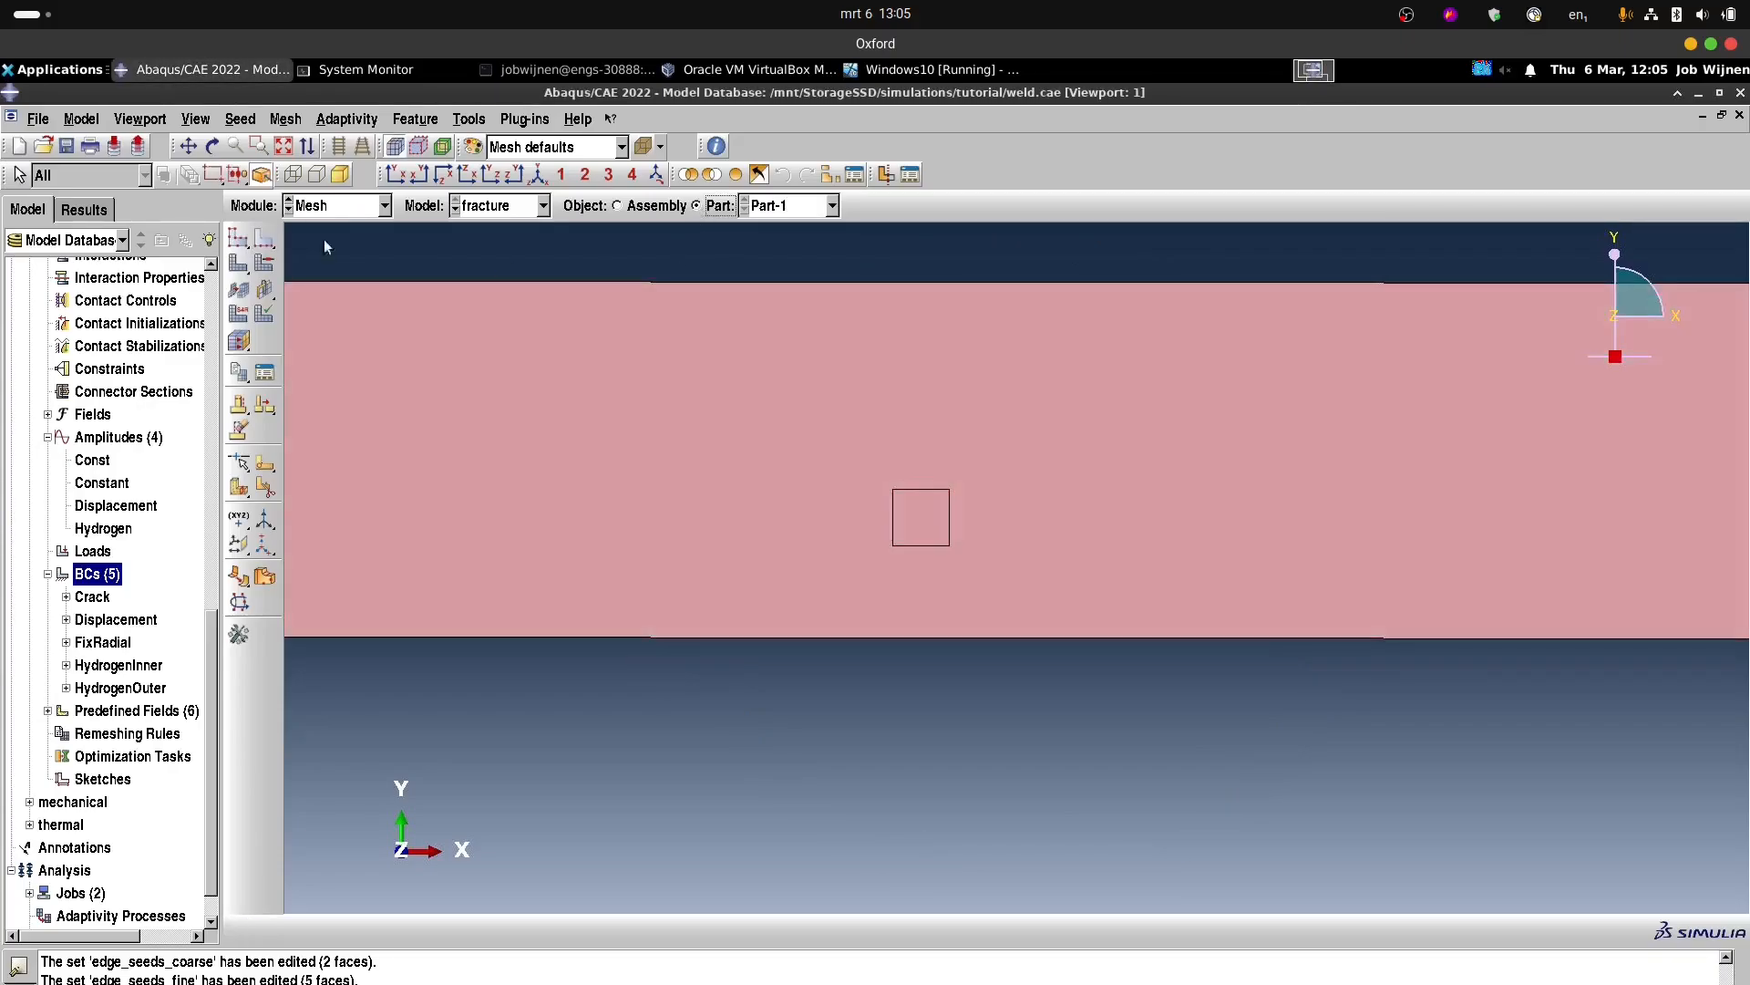
# Delete the local seeds of the set All, automatically deleting meshes invalidated by seed changes.
pyautogui.click(395, 174)
pyautogui.click(264, 239)
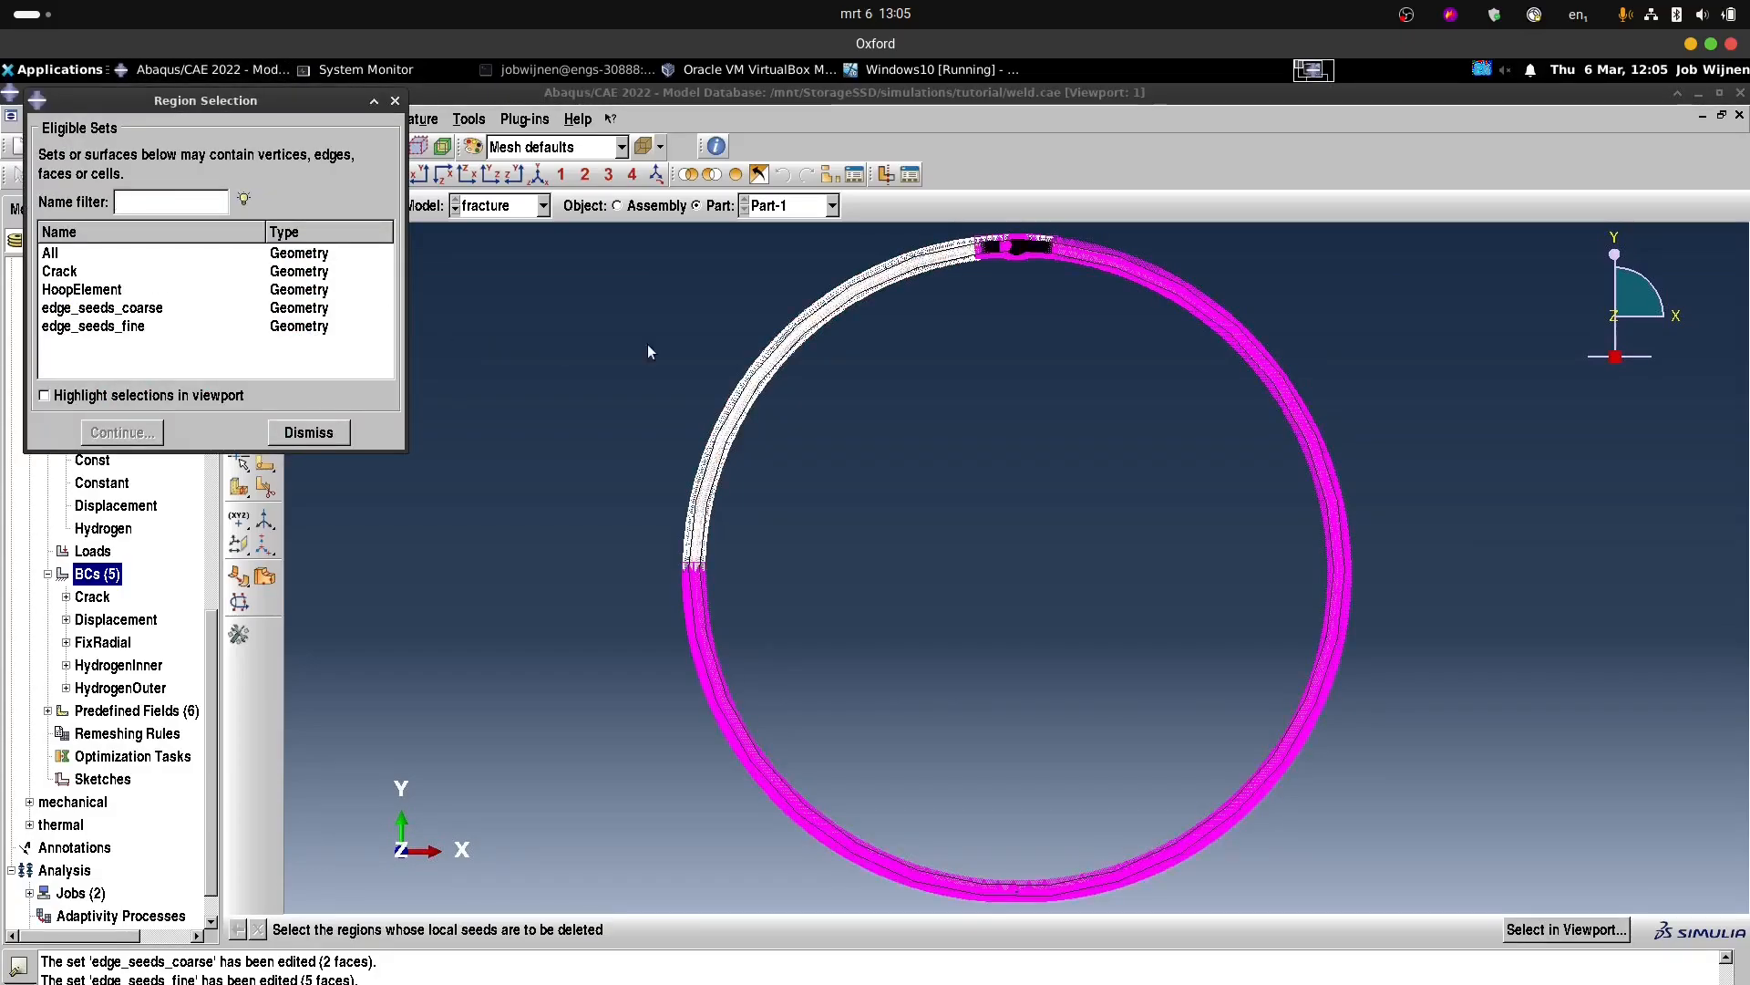
pyautogui.click(117, 254)
pyautogui.click(119, 432)
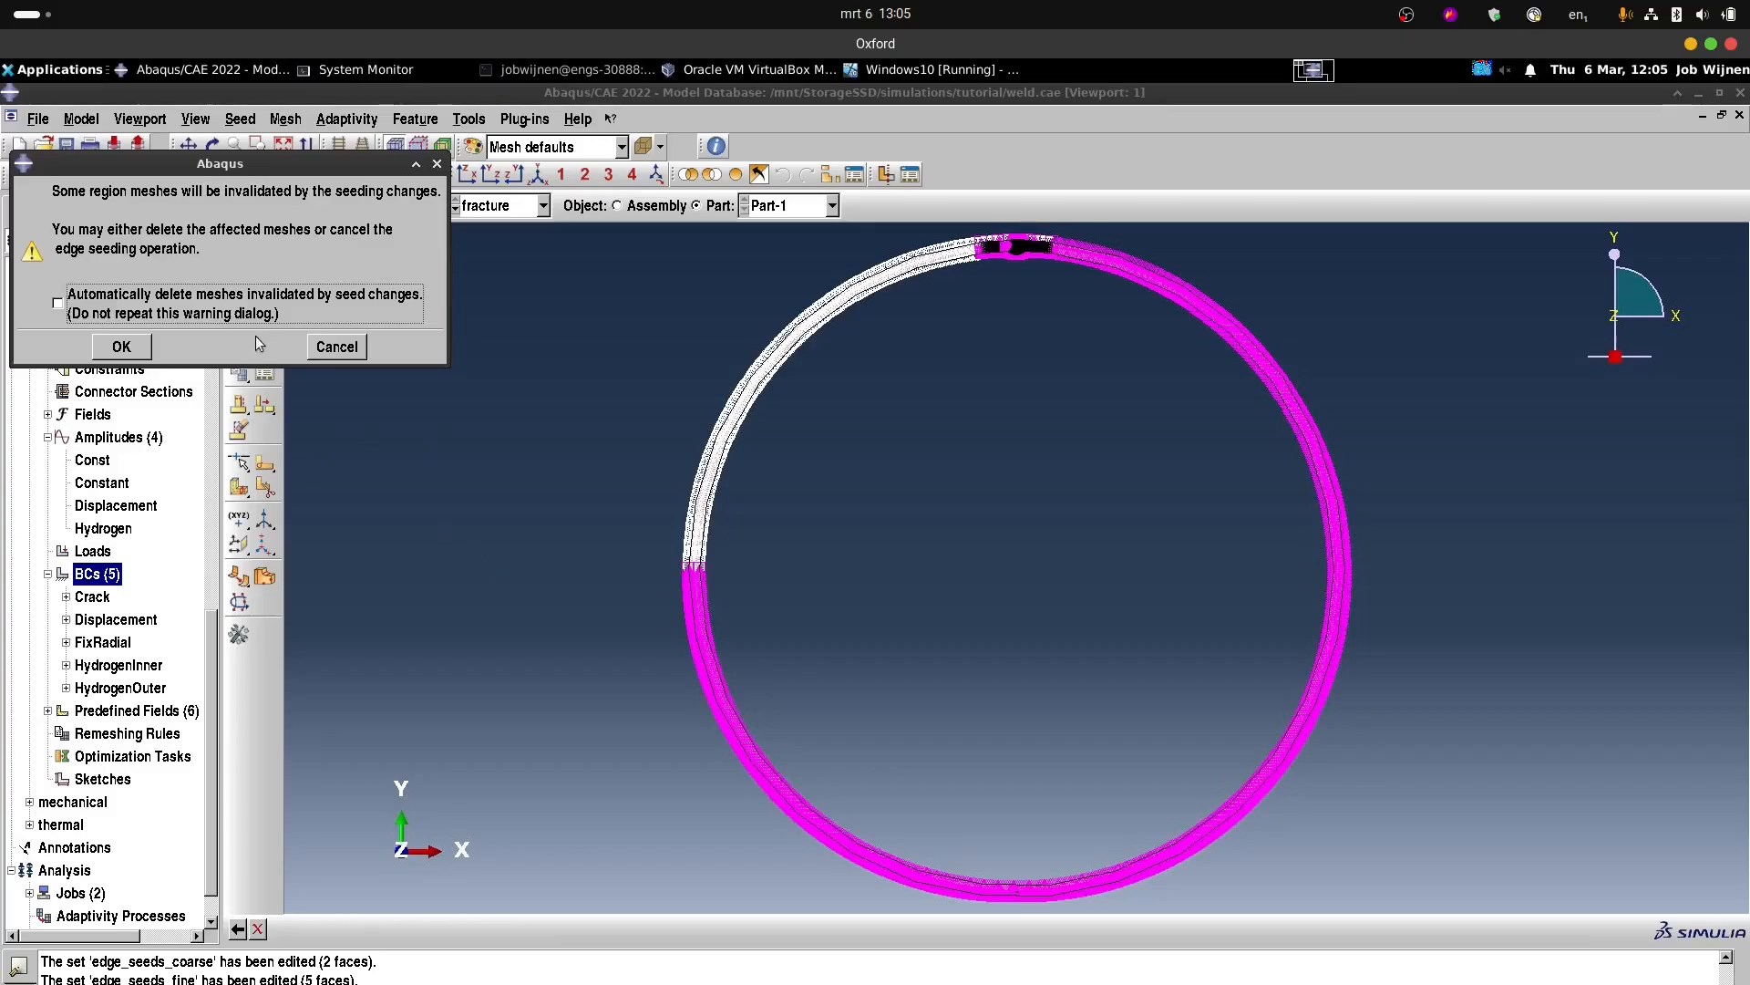
pyautogui.click(133, 316)
pyautogui.click(133, 350)
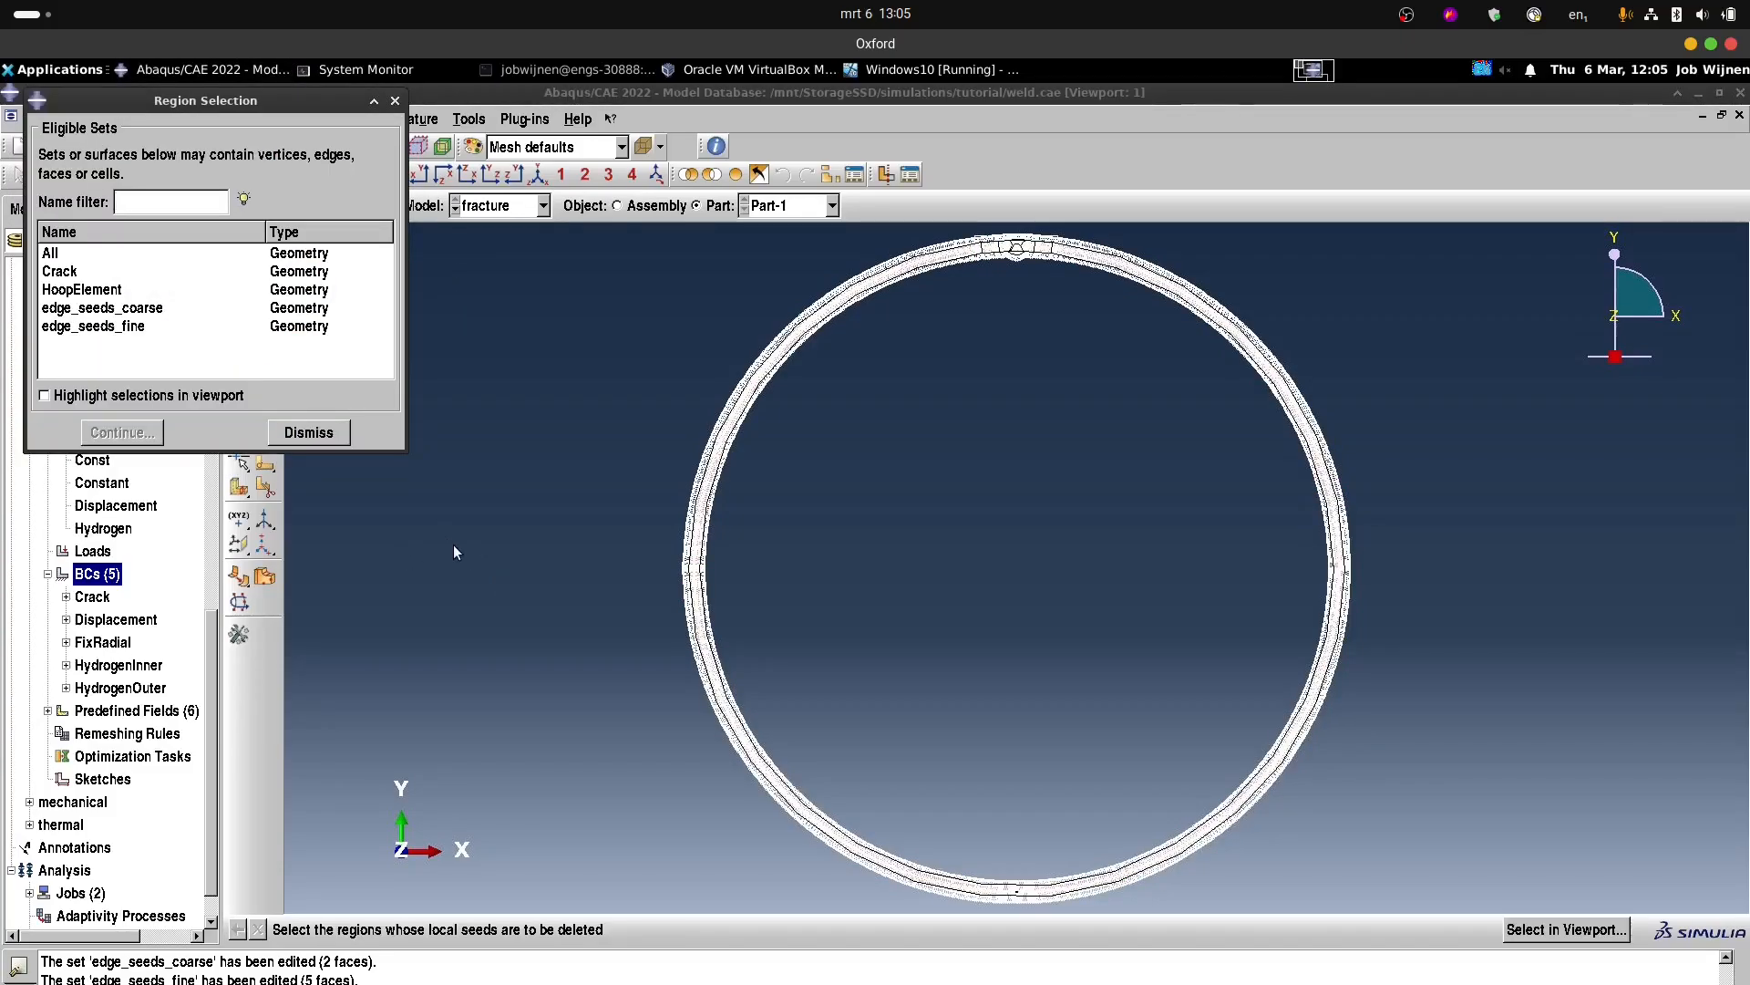
pyautogui.click(310, 434)
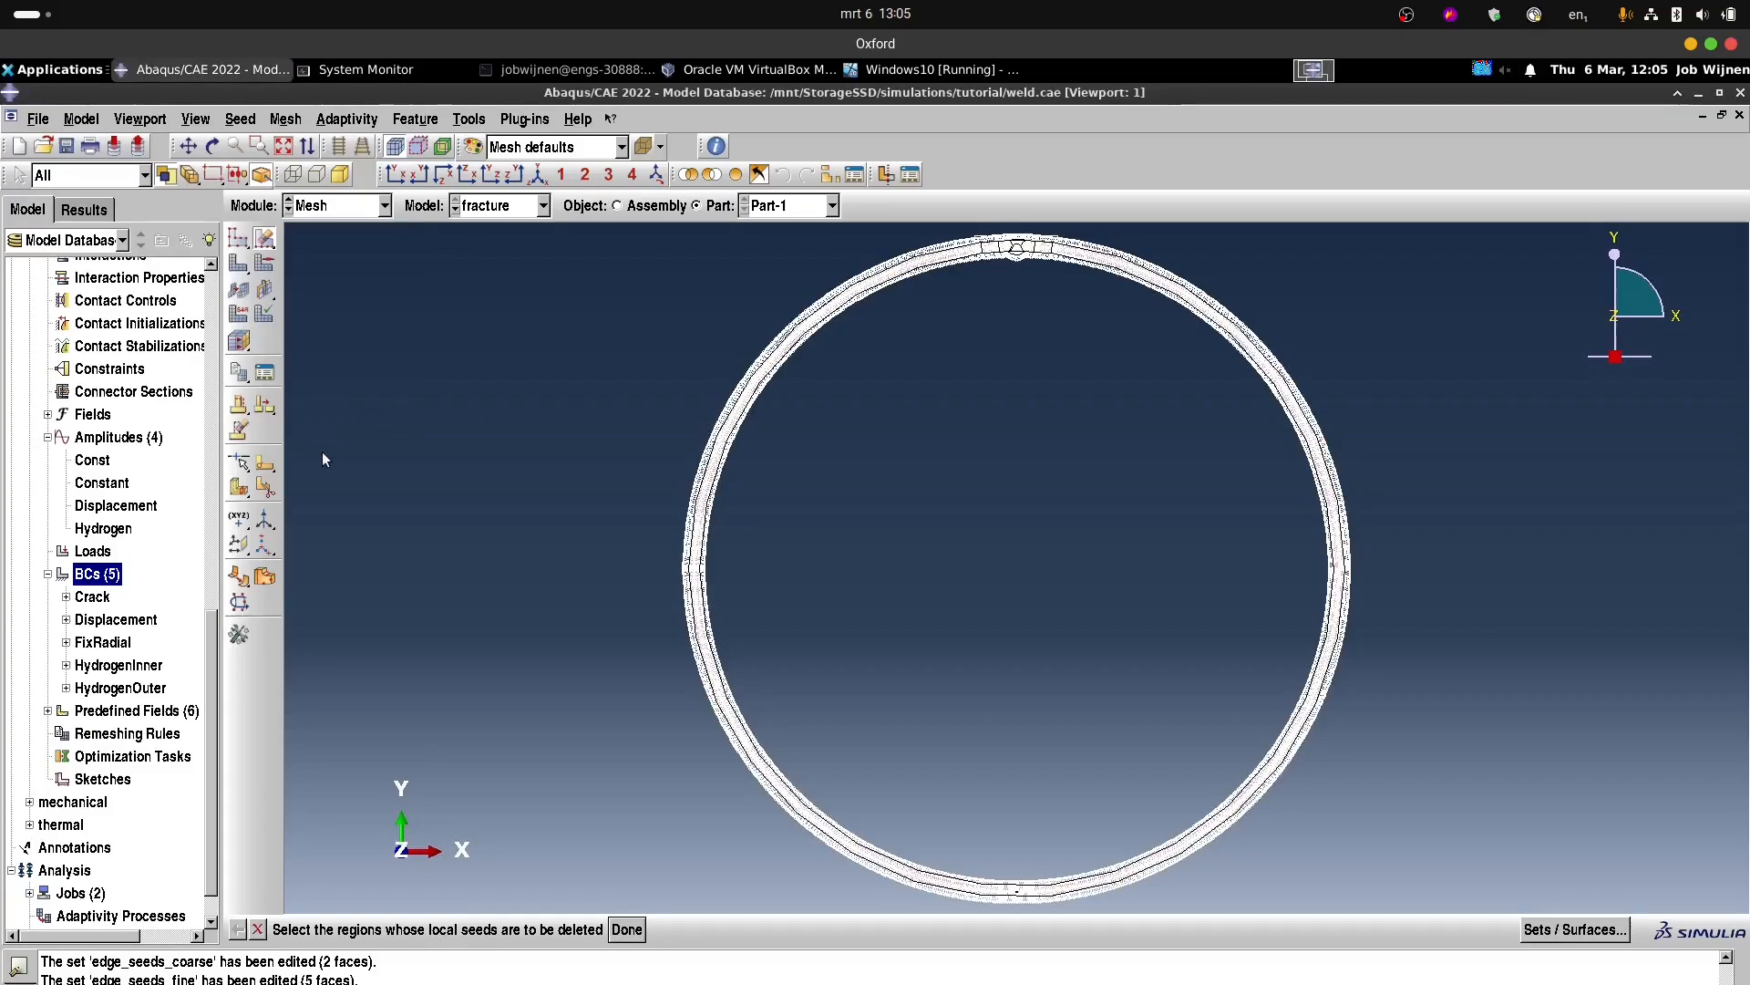
# Assign local seeds by size to the set edge_seeds_coarse with an approximate element size of 2 and no bias.
pyautogui.click(265, 251)
pyautogui.click(292, 242)
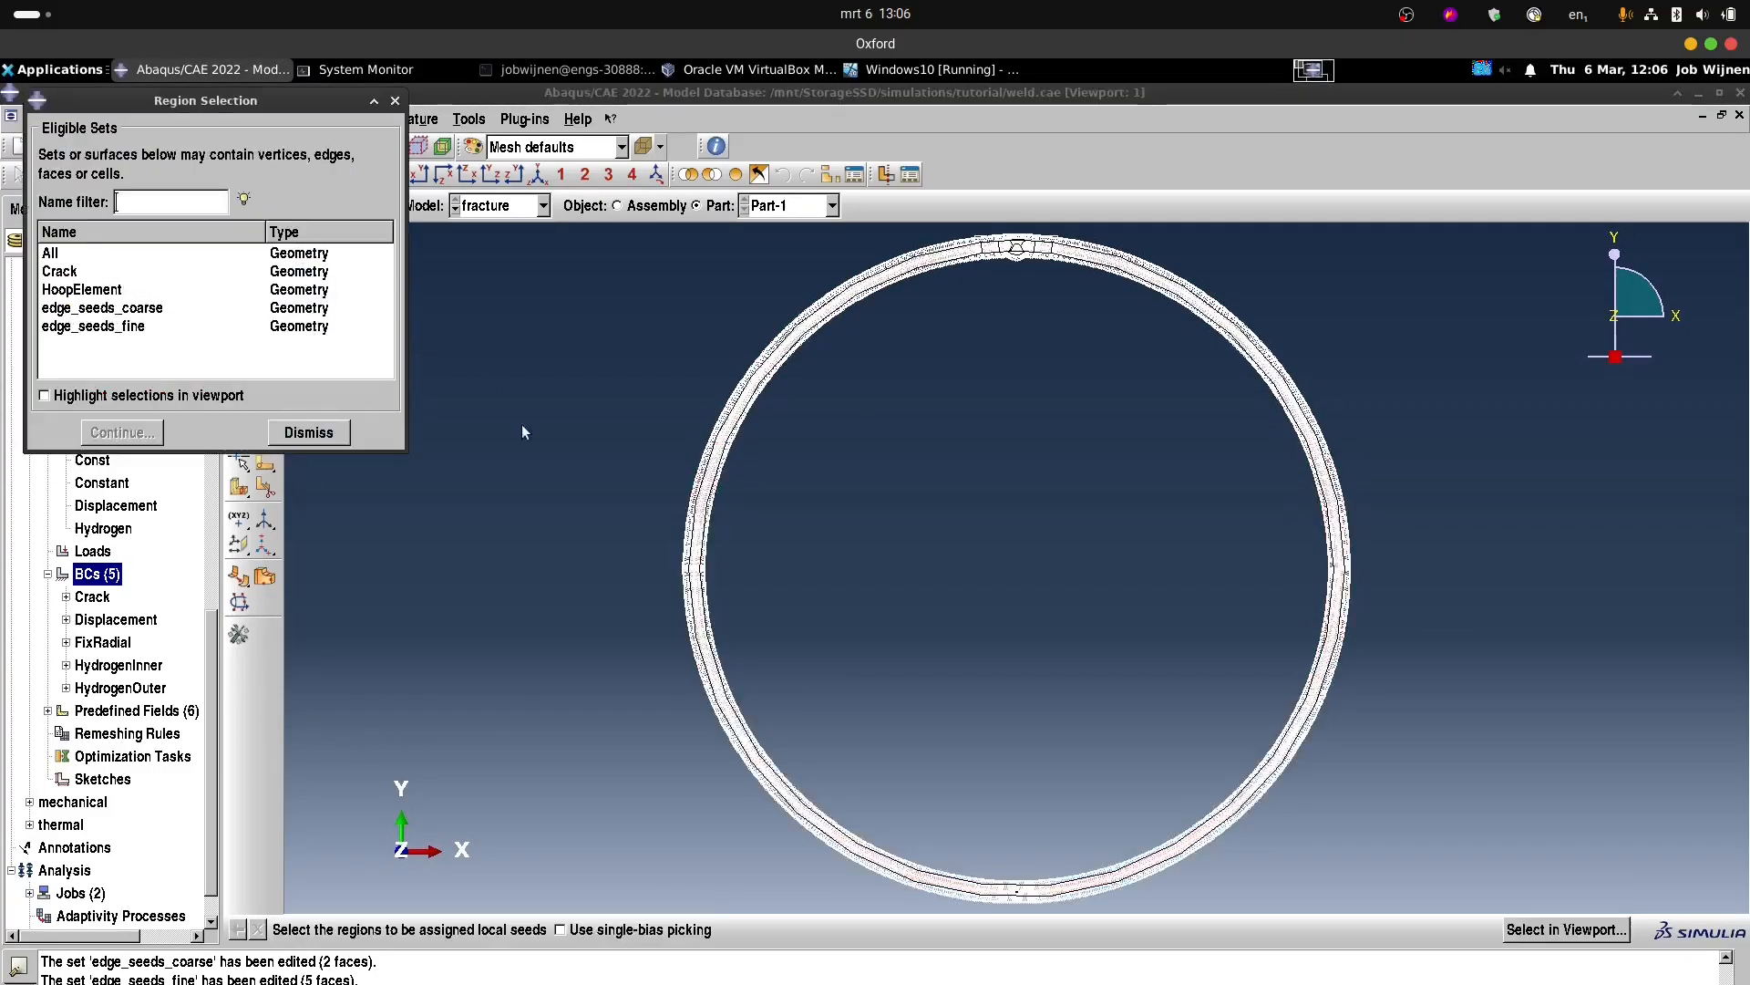
pyautogui.doubleClick(148, 309)
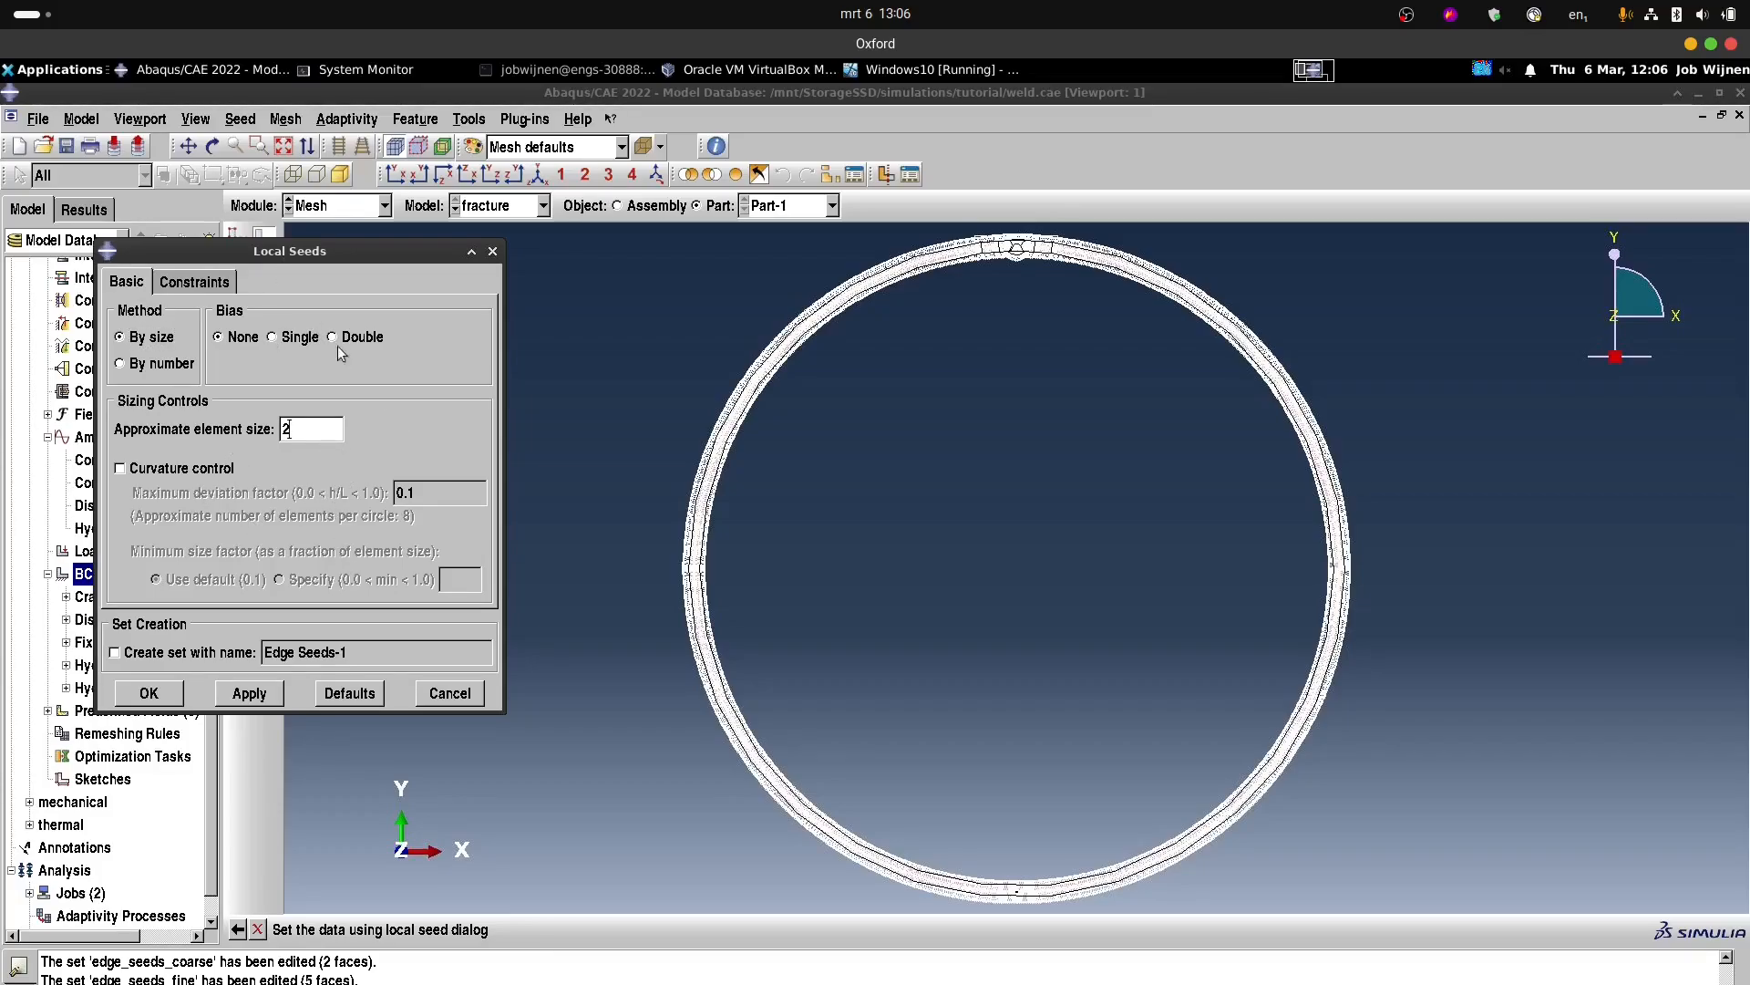
pyautogui.moveTo(326, 257); pyautogui.dragTo(325, 240)
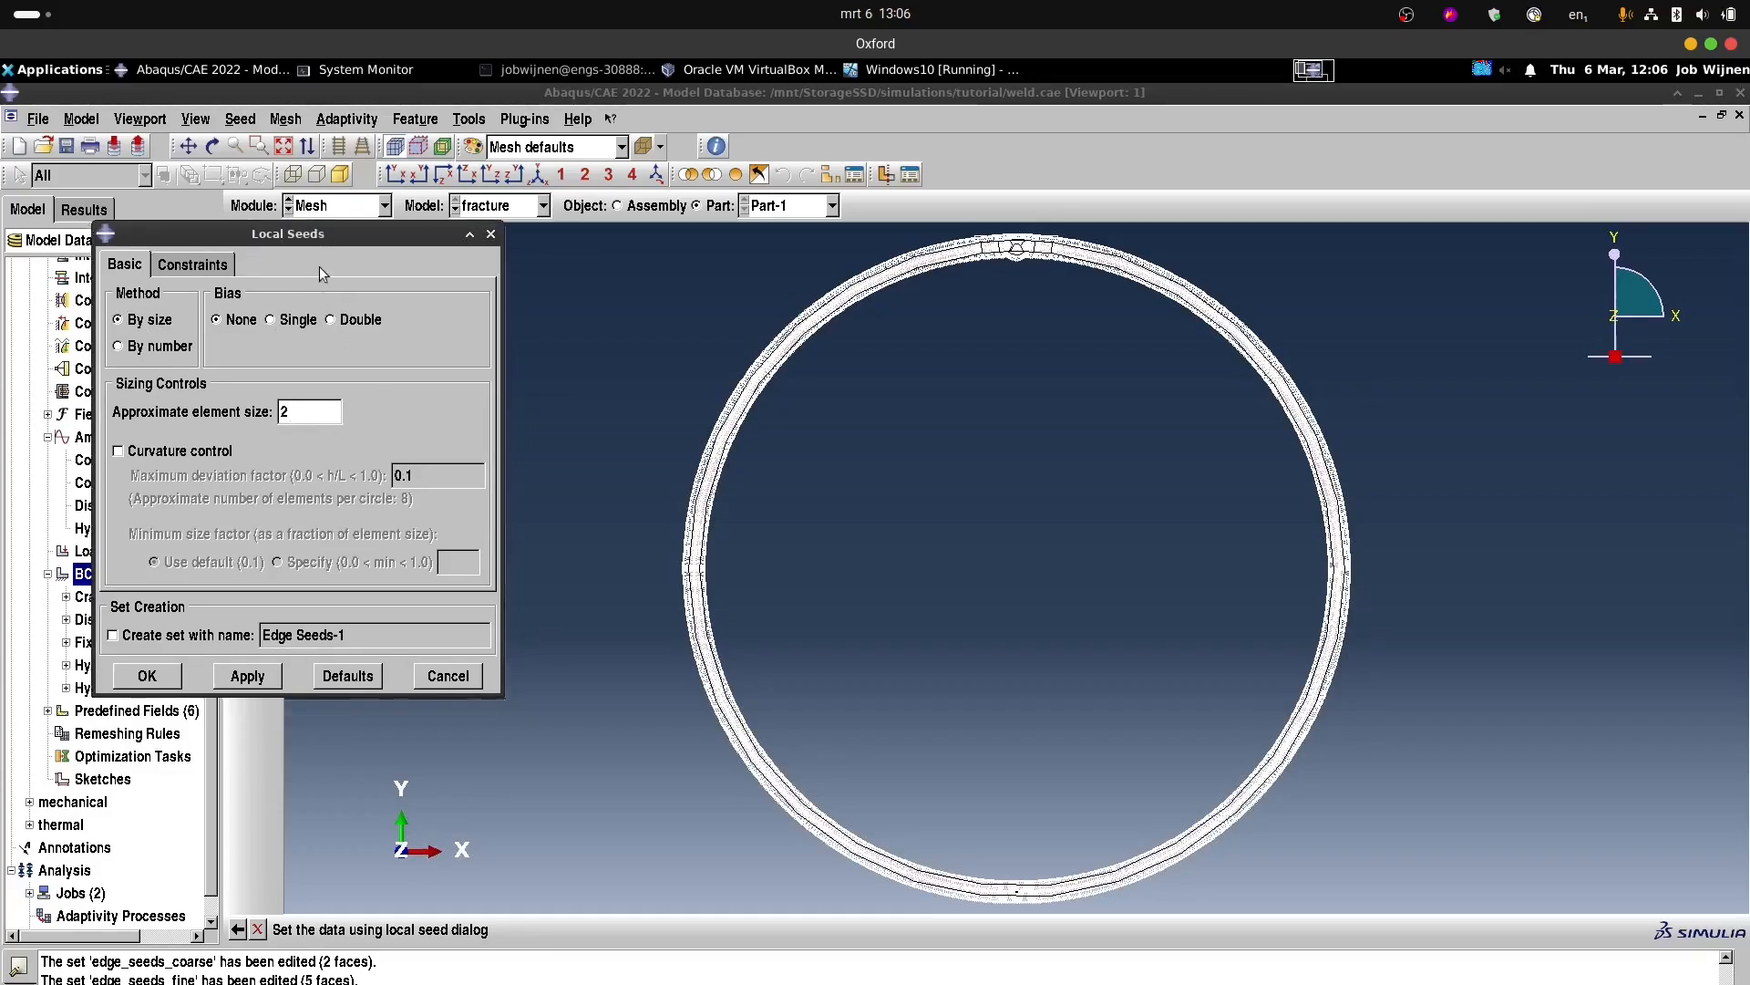
pyautogui.click(153, 676)
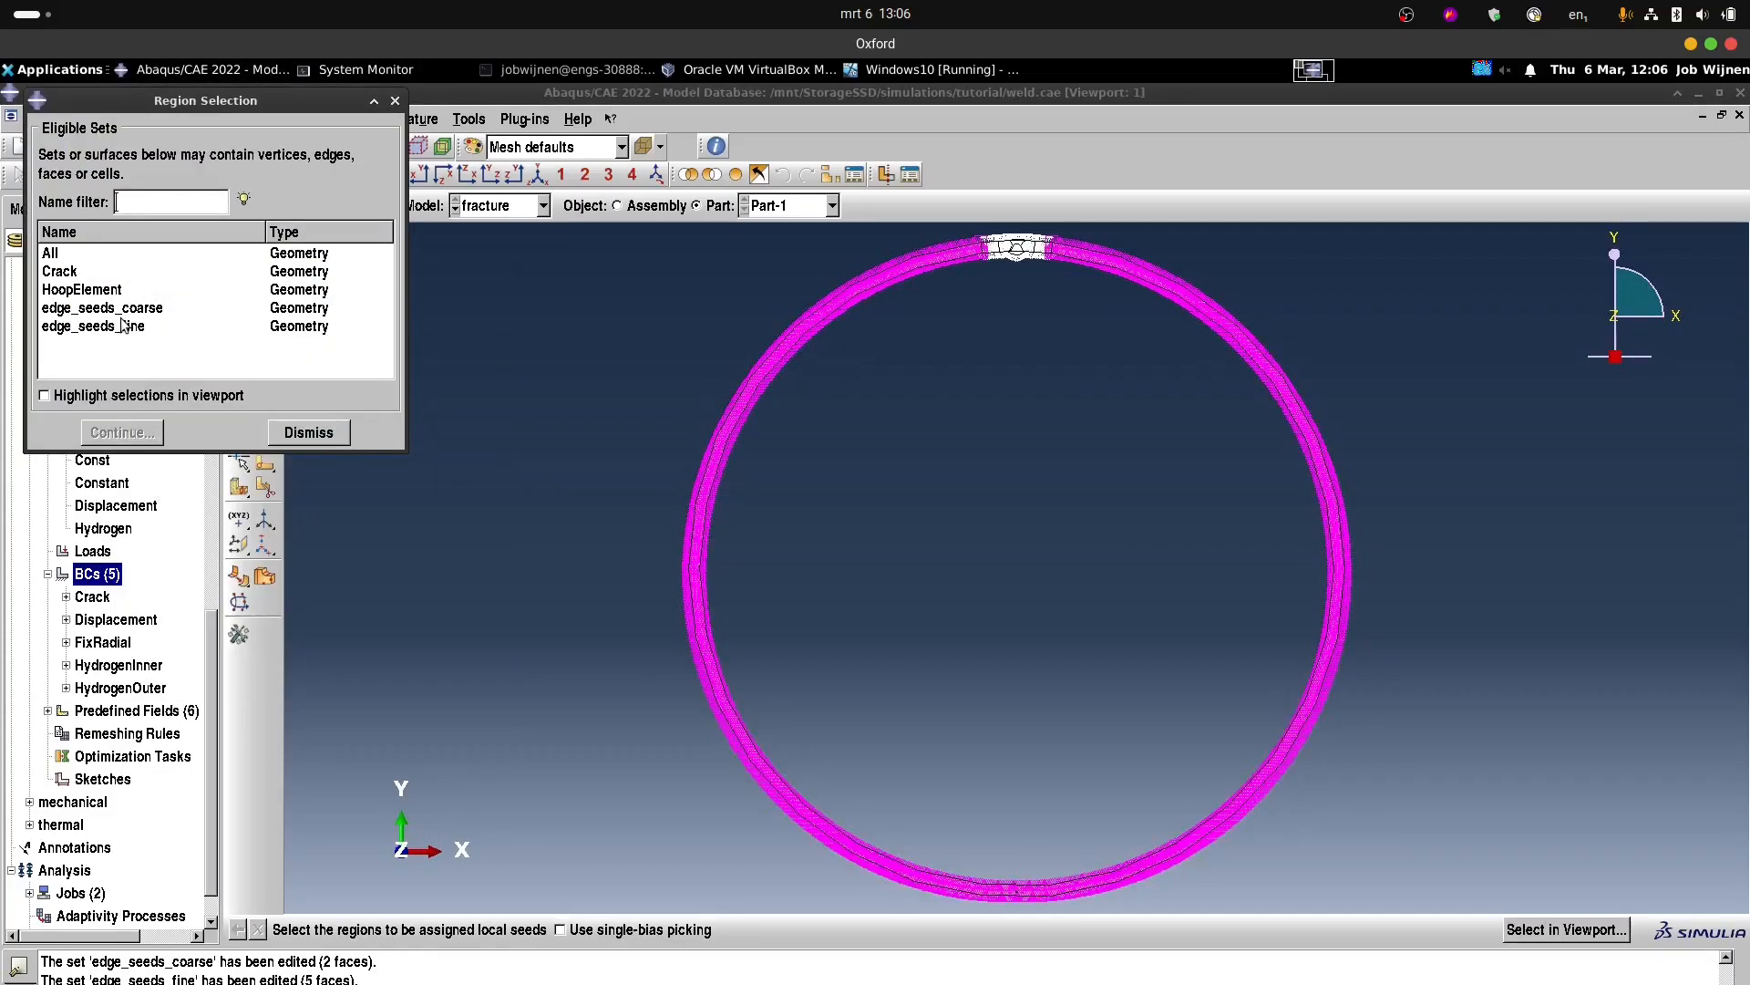
# Select the set edge_seeds_fine for local seeding, highlighted in the viewport, and set its approximate element size to 0.1.
pyautogui.click(561, 174)
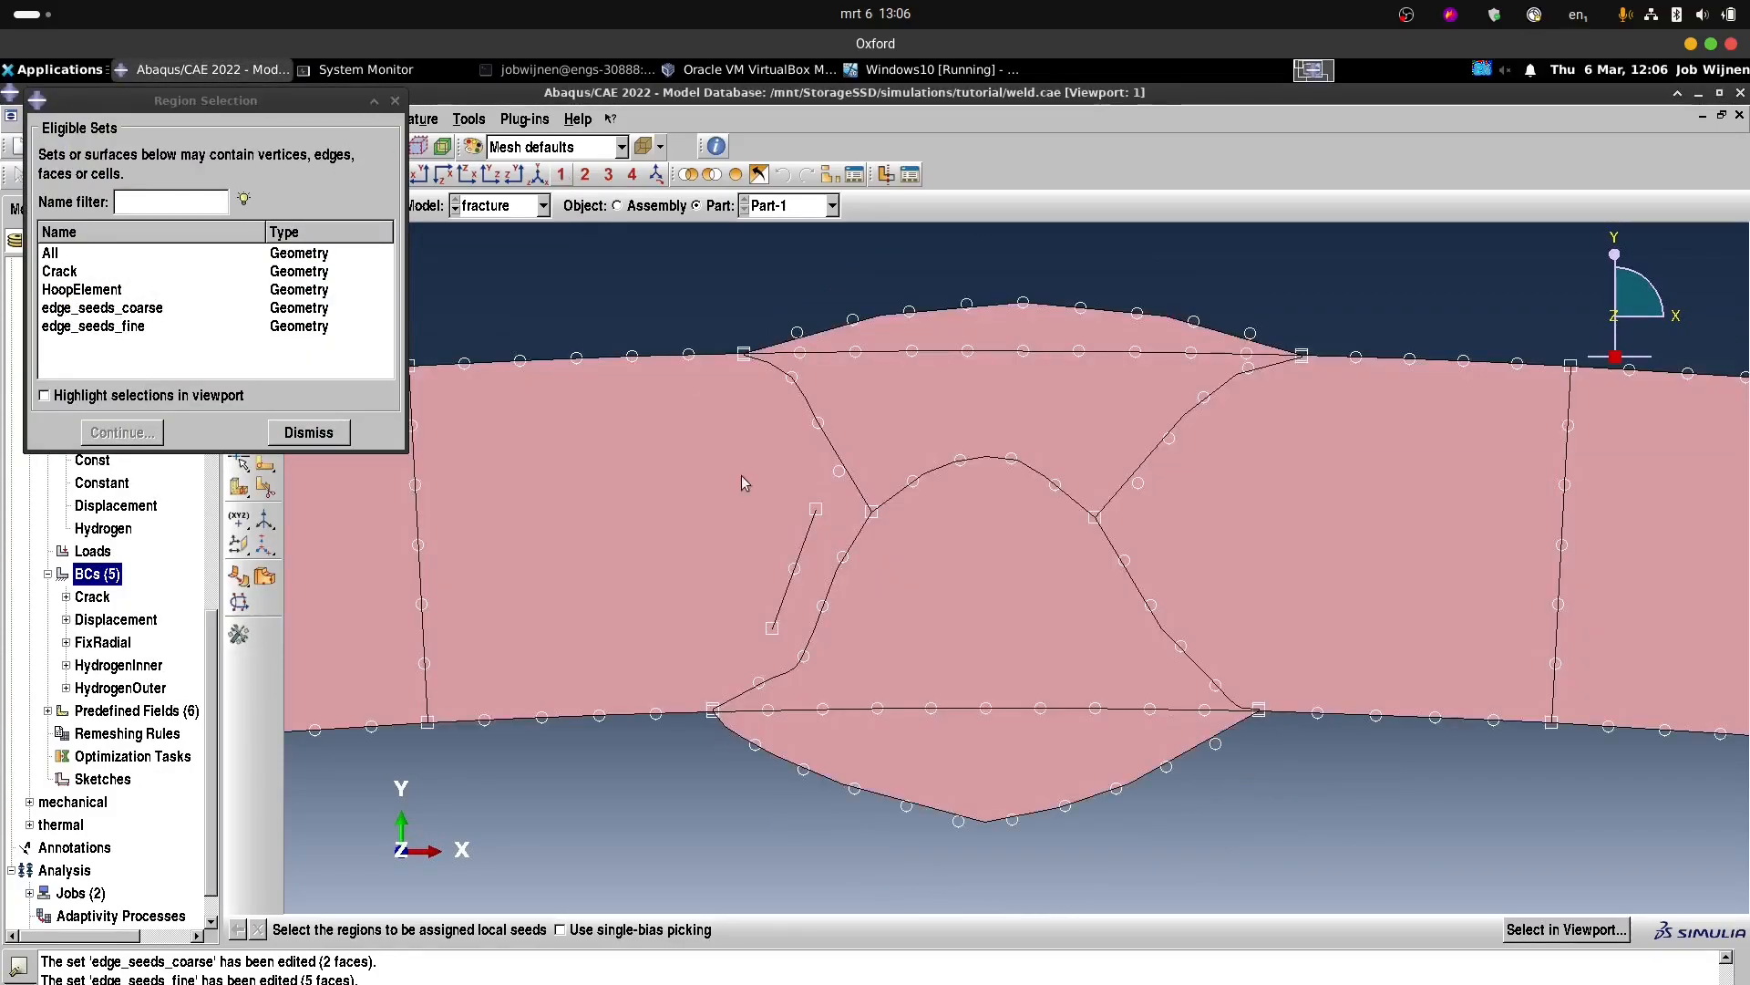
pyautogui.click(132, 329)
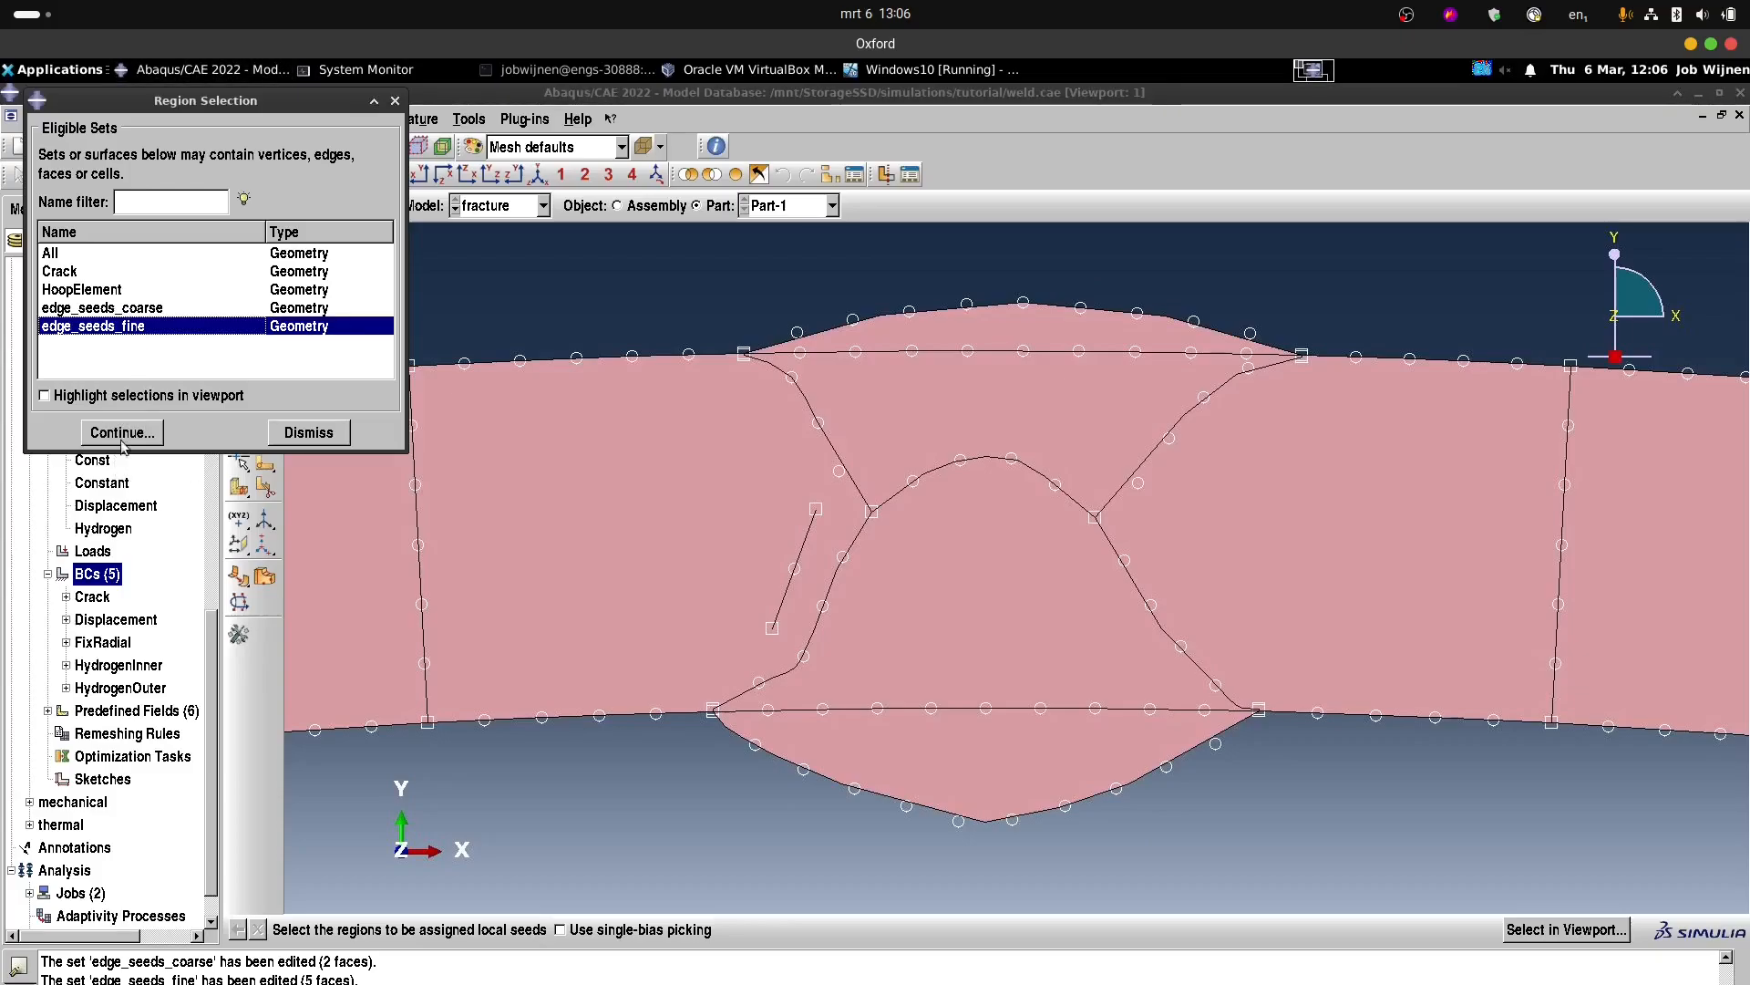
pyautogui.click(123, 395)
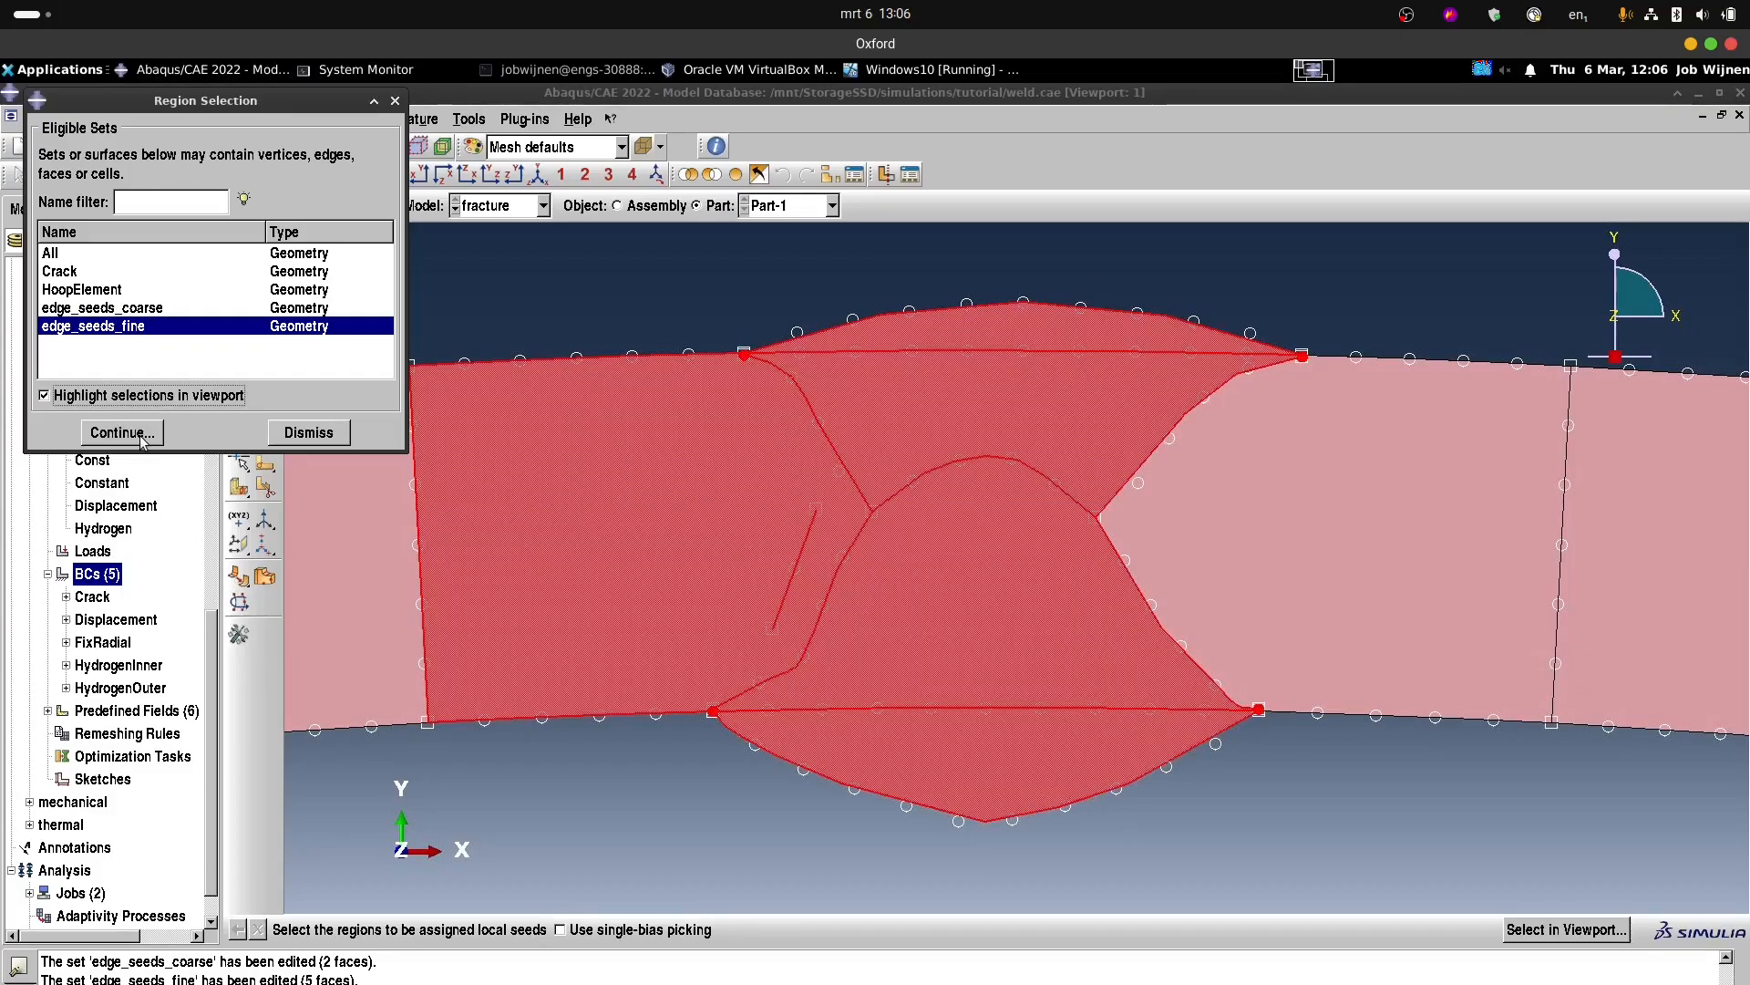
pyautogui.click(123, 432)
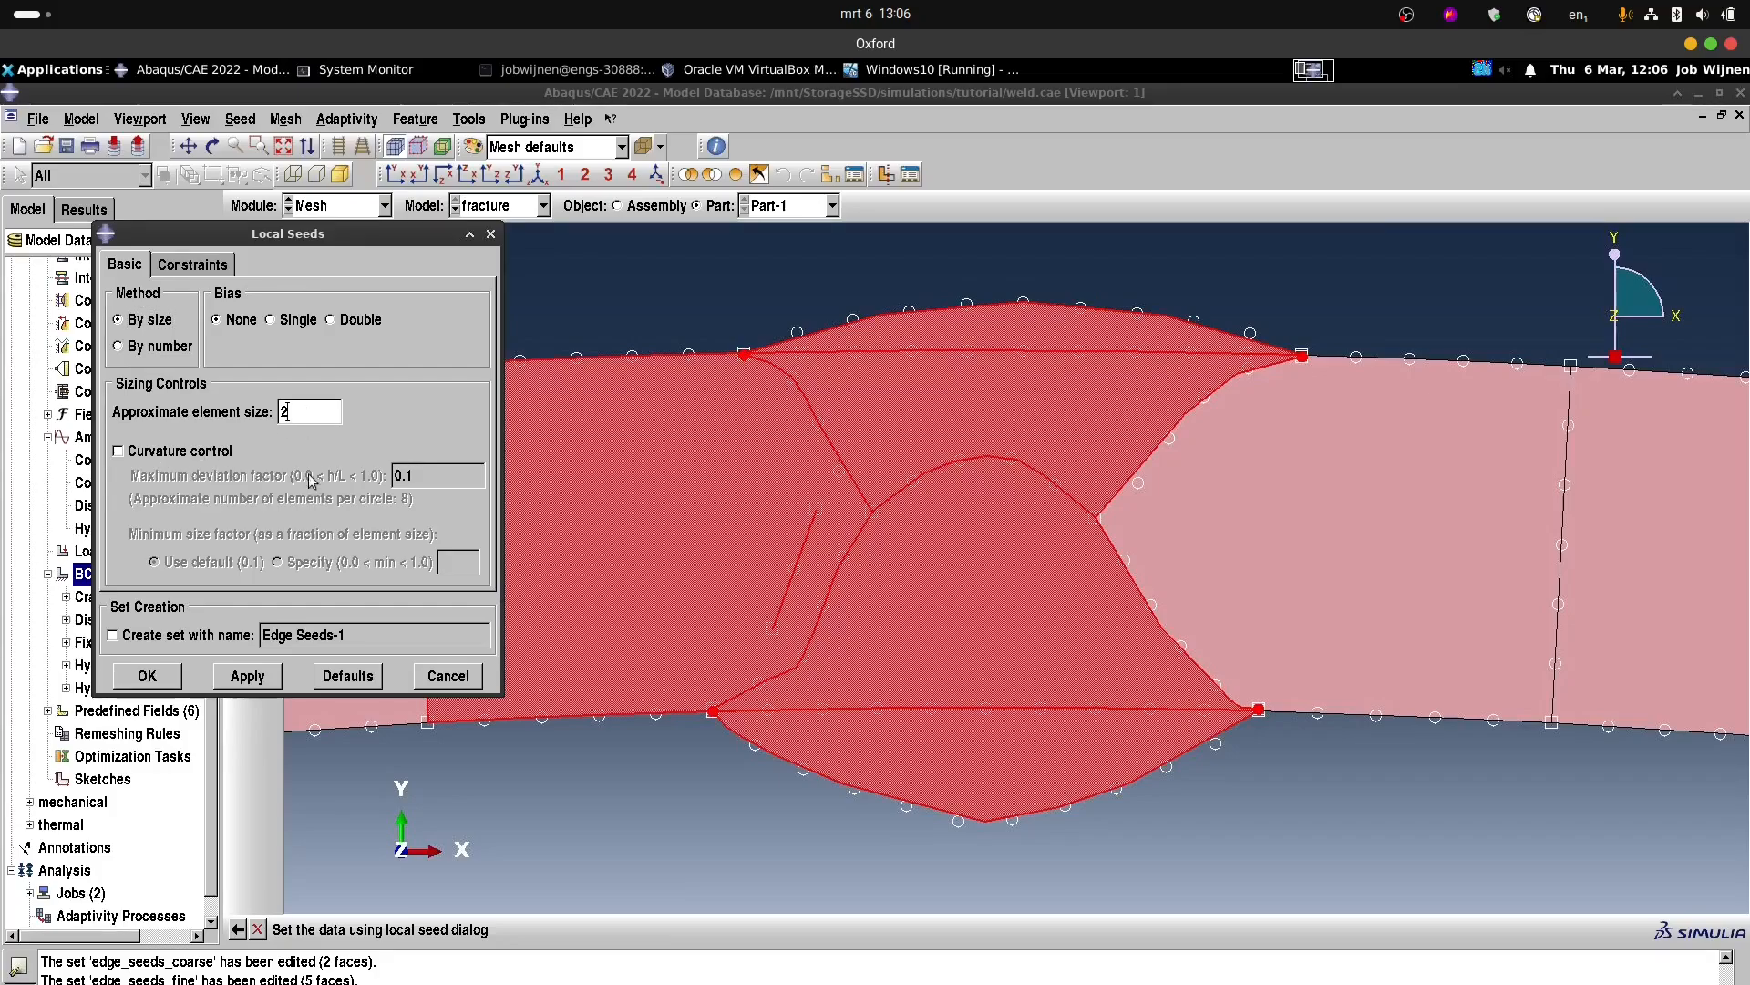
pyautogui.doubleClick(299, 415)
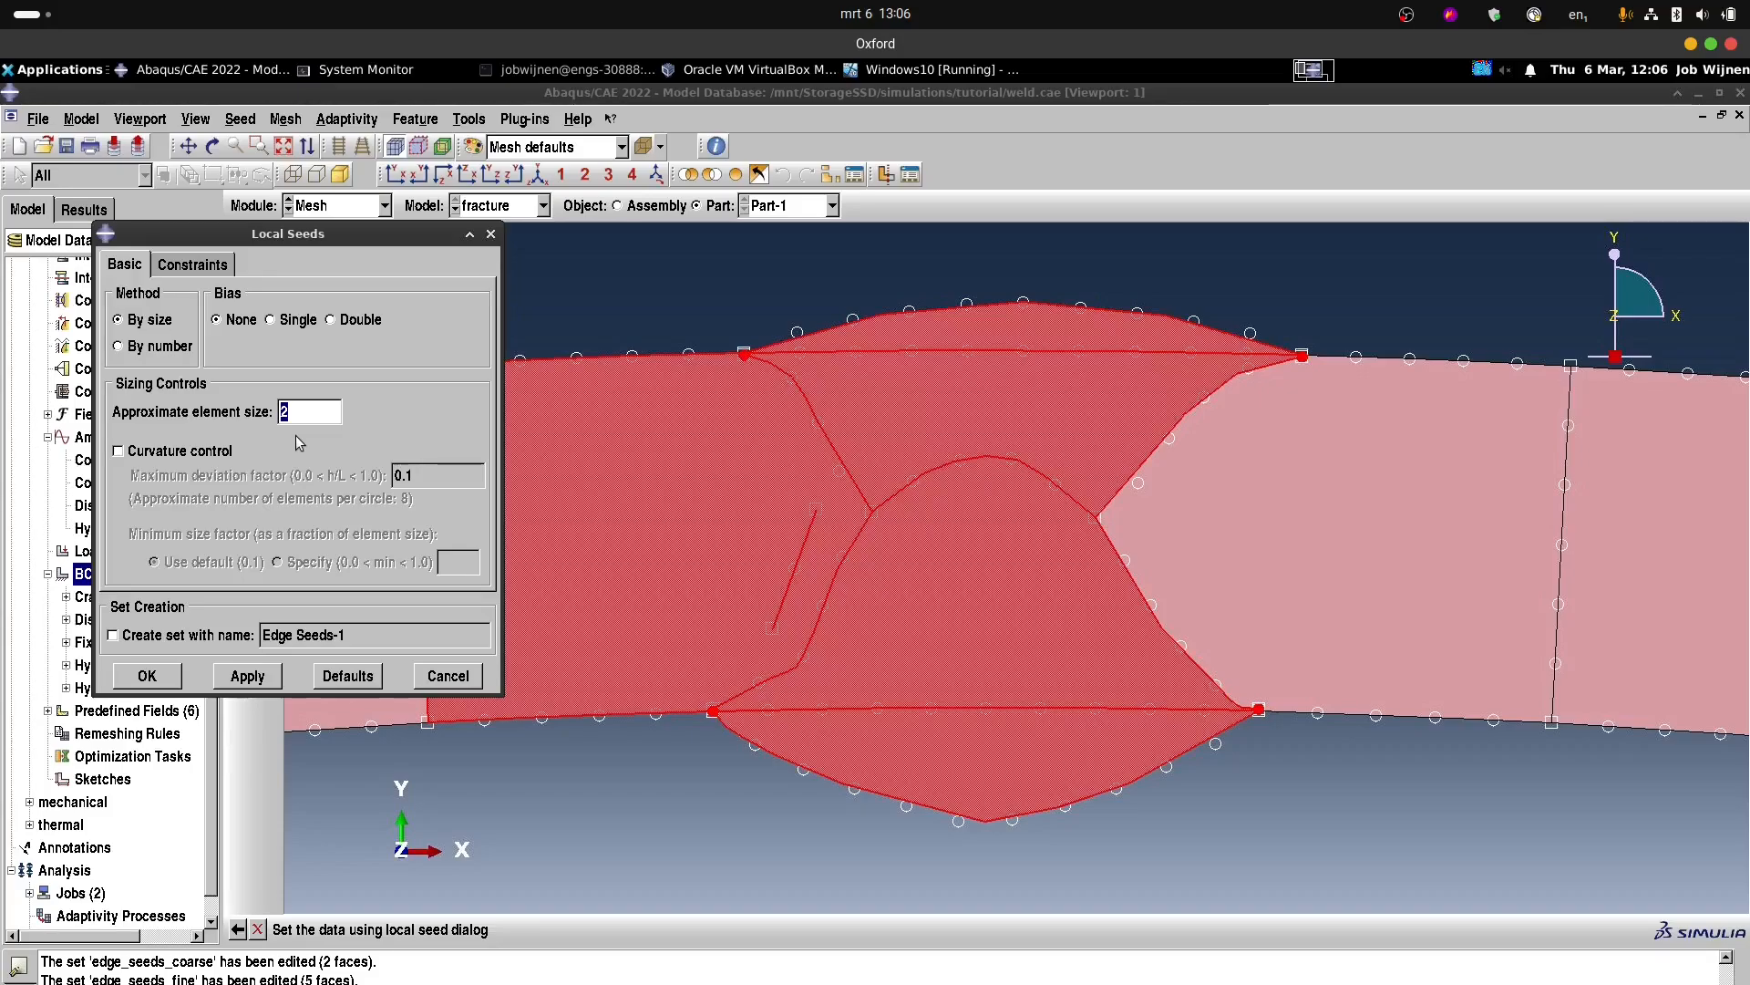
pyautogui.write('0.1')
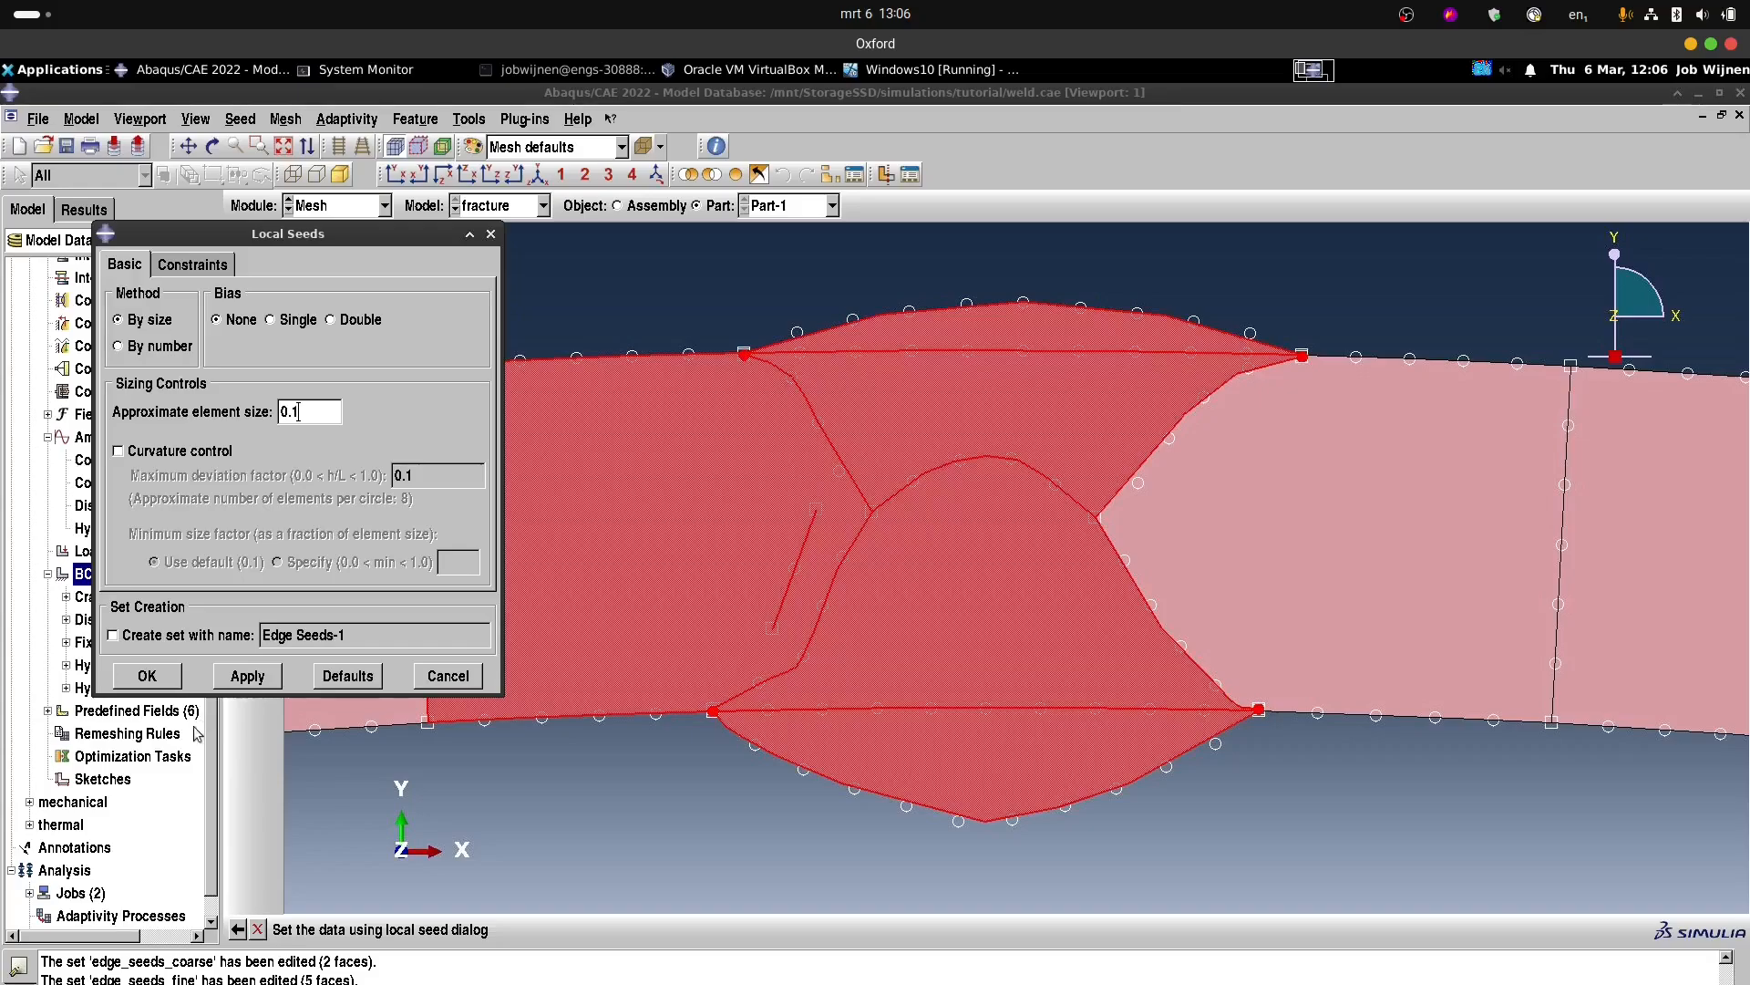
# Apply local seeds with an approximate element size of 0.1 to the selected weld-region edges.
pyautogui.click(147, 676)
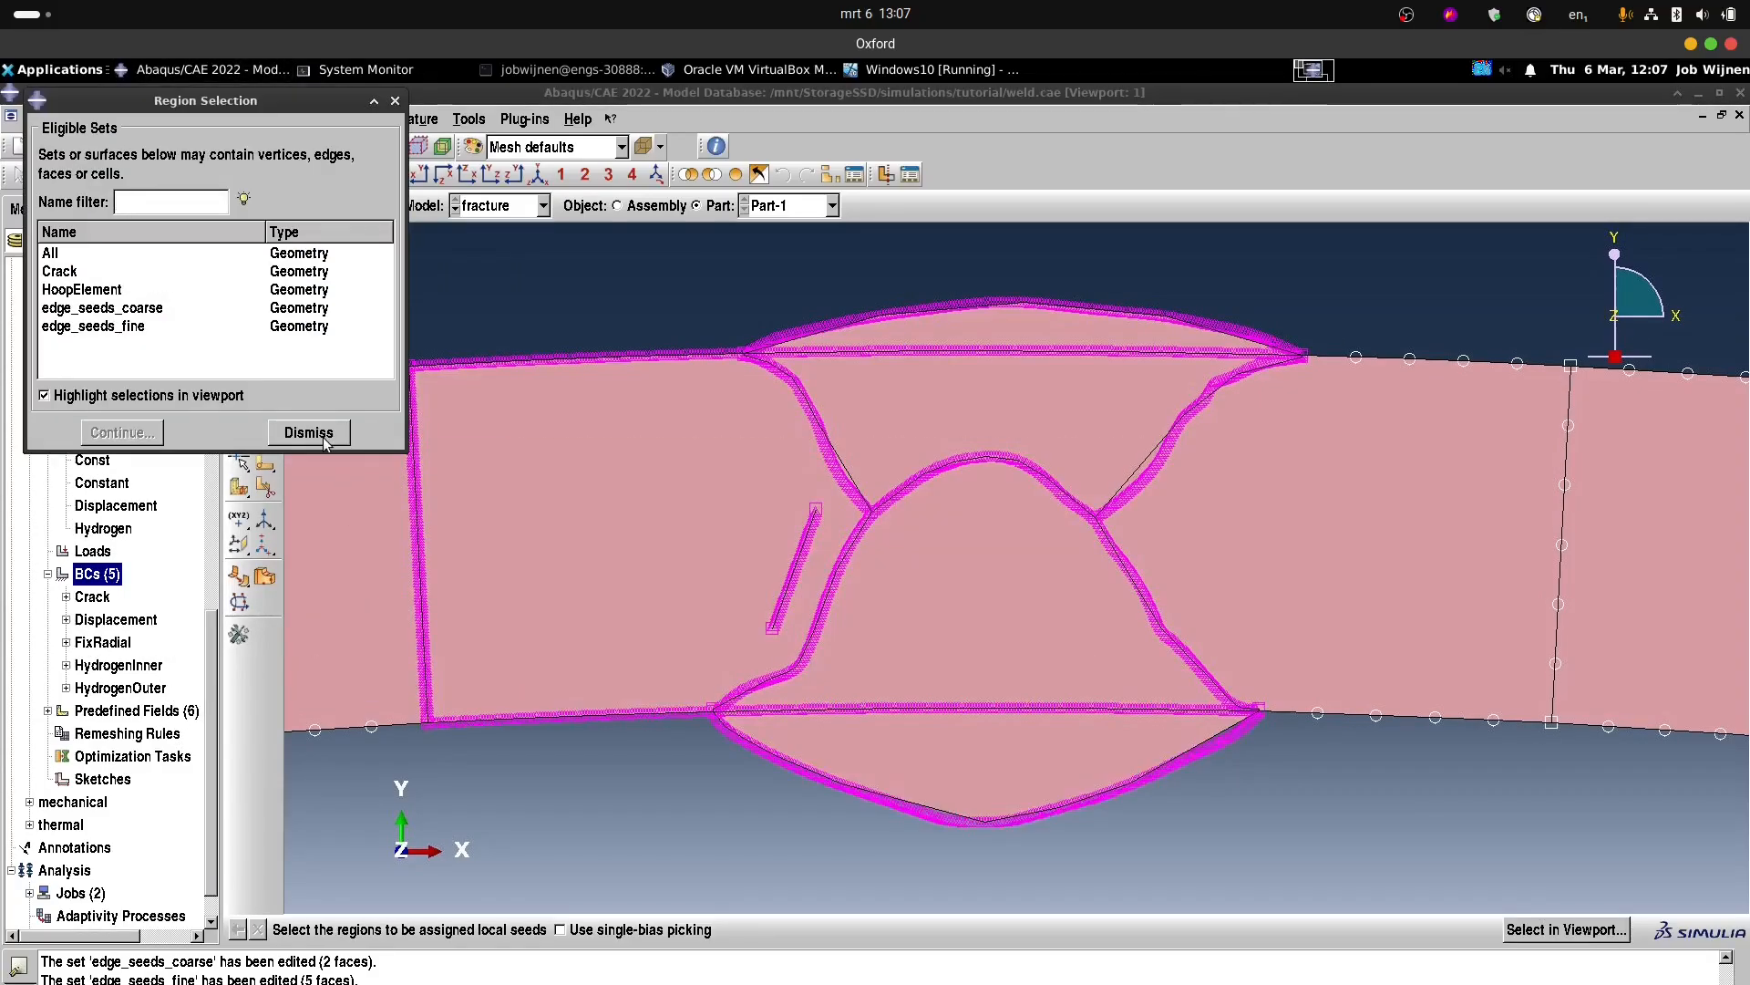
pyautogui.click(325, 432)
# Assign Standard quadratic plane strain elements with reduced integration (CPE8R) to the All set.
pyautogui.click(286, 119)
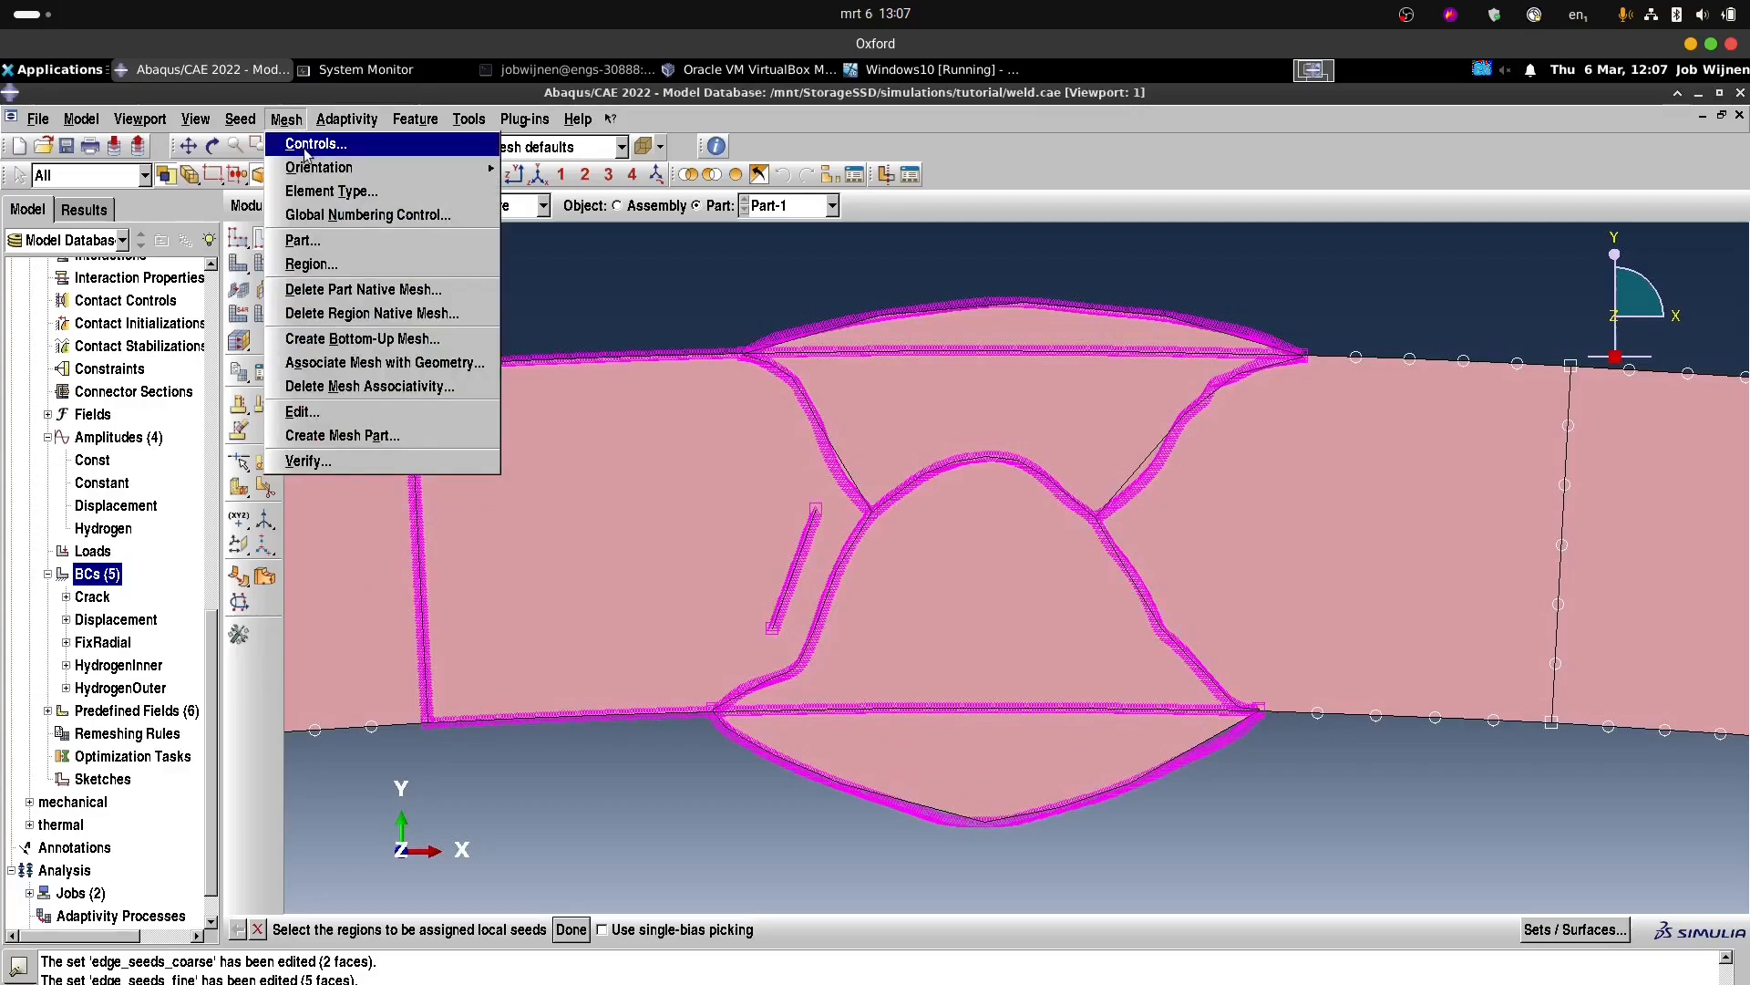
pyautogui.click(319, 191)
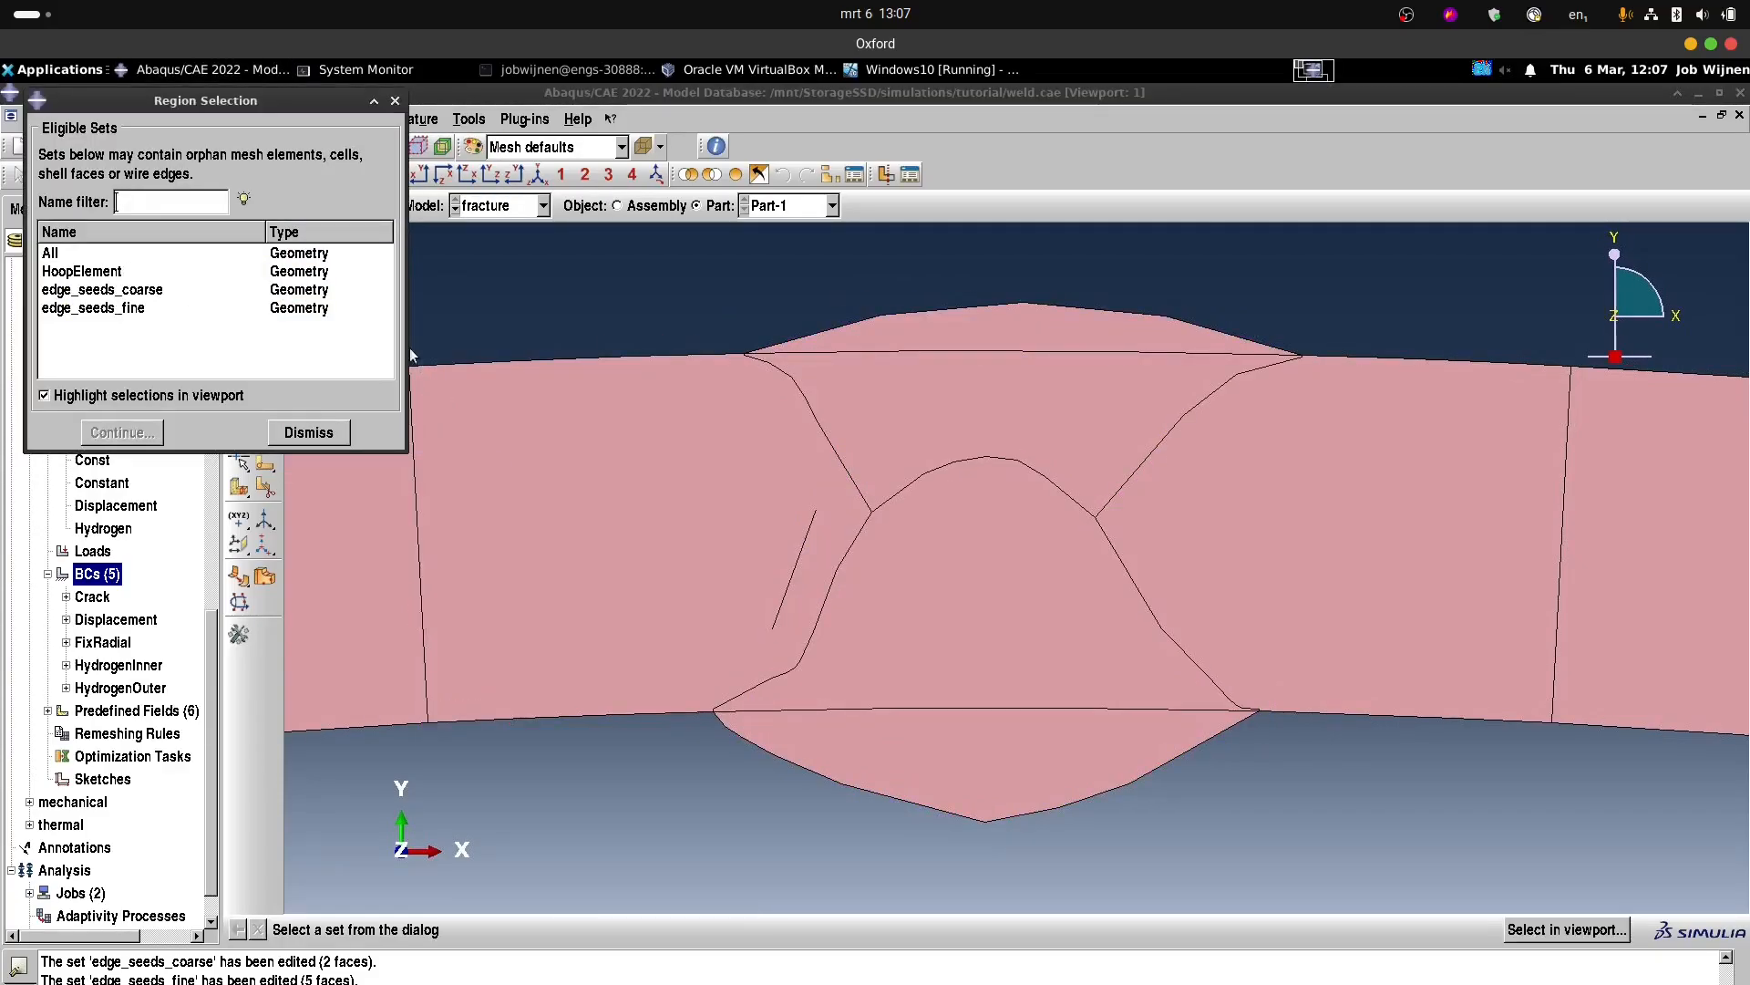
pyautogui.click(157, 257)
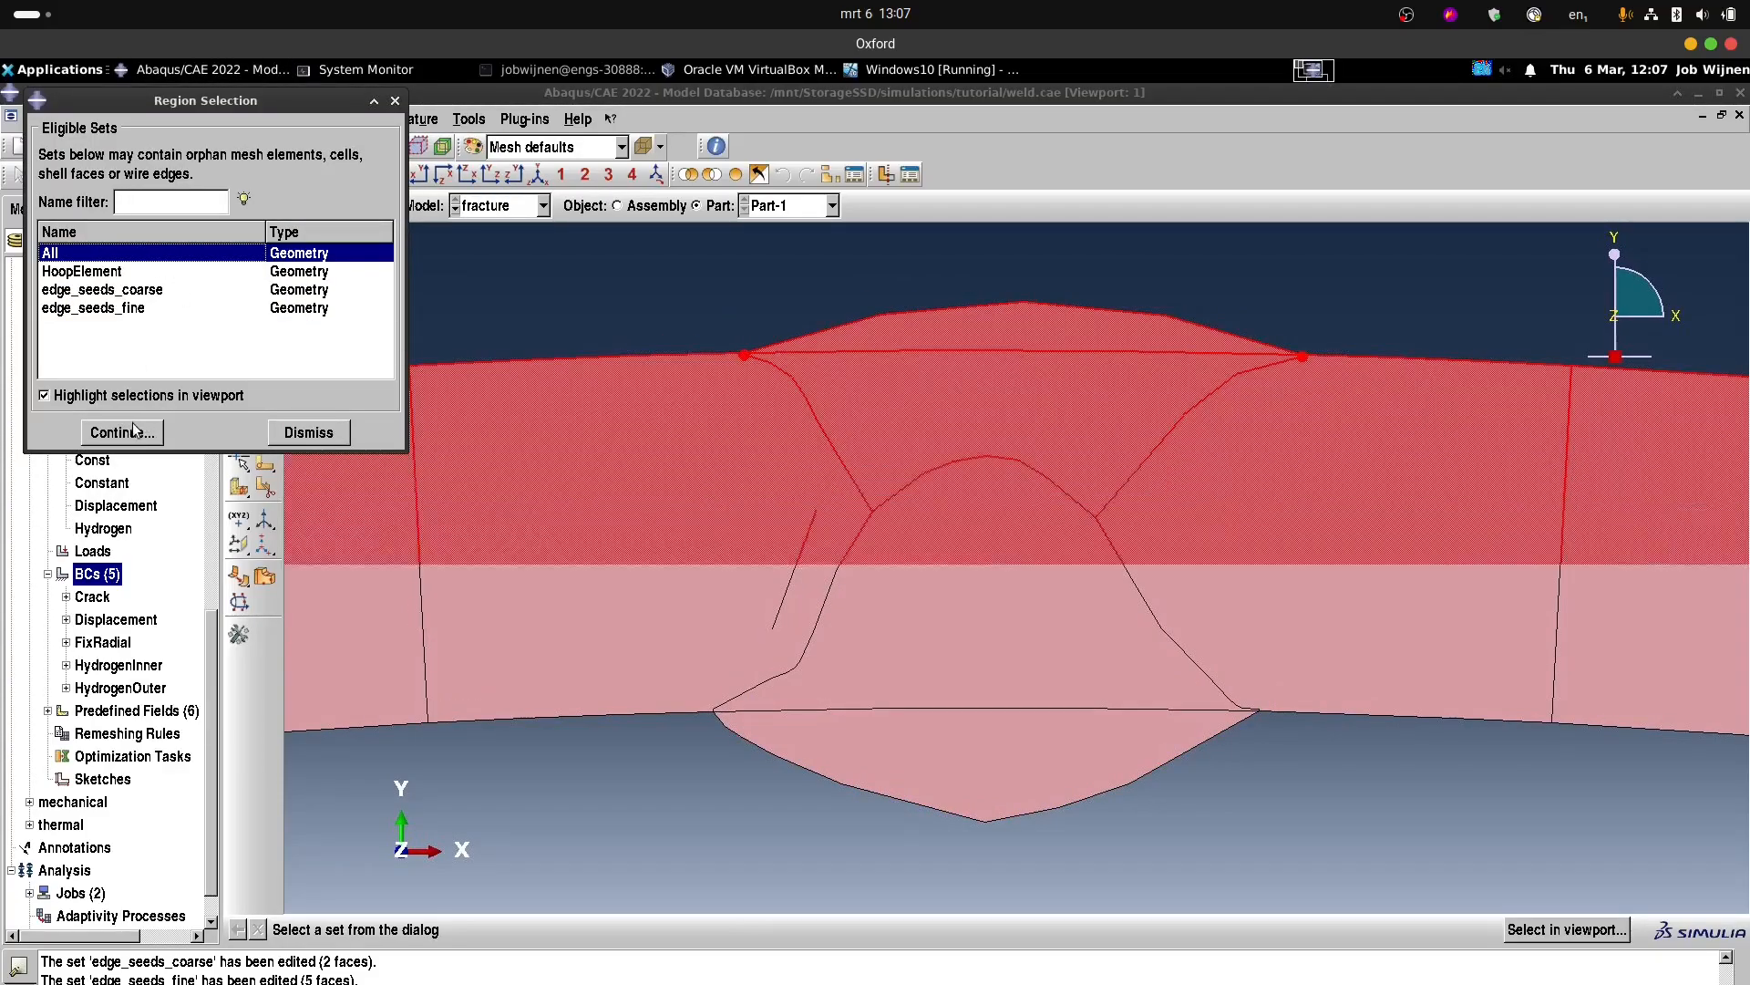
pyautogui.click(133, 430)
pyautogui.scroll(-1, 517, 388)
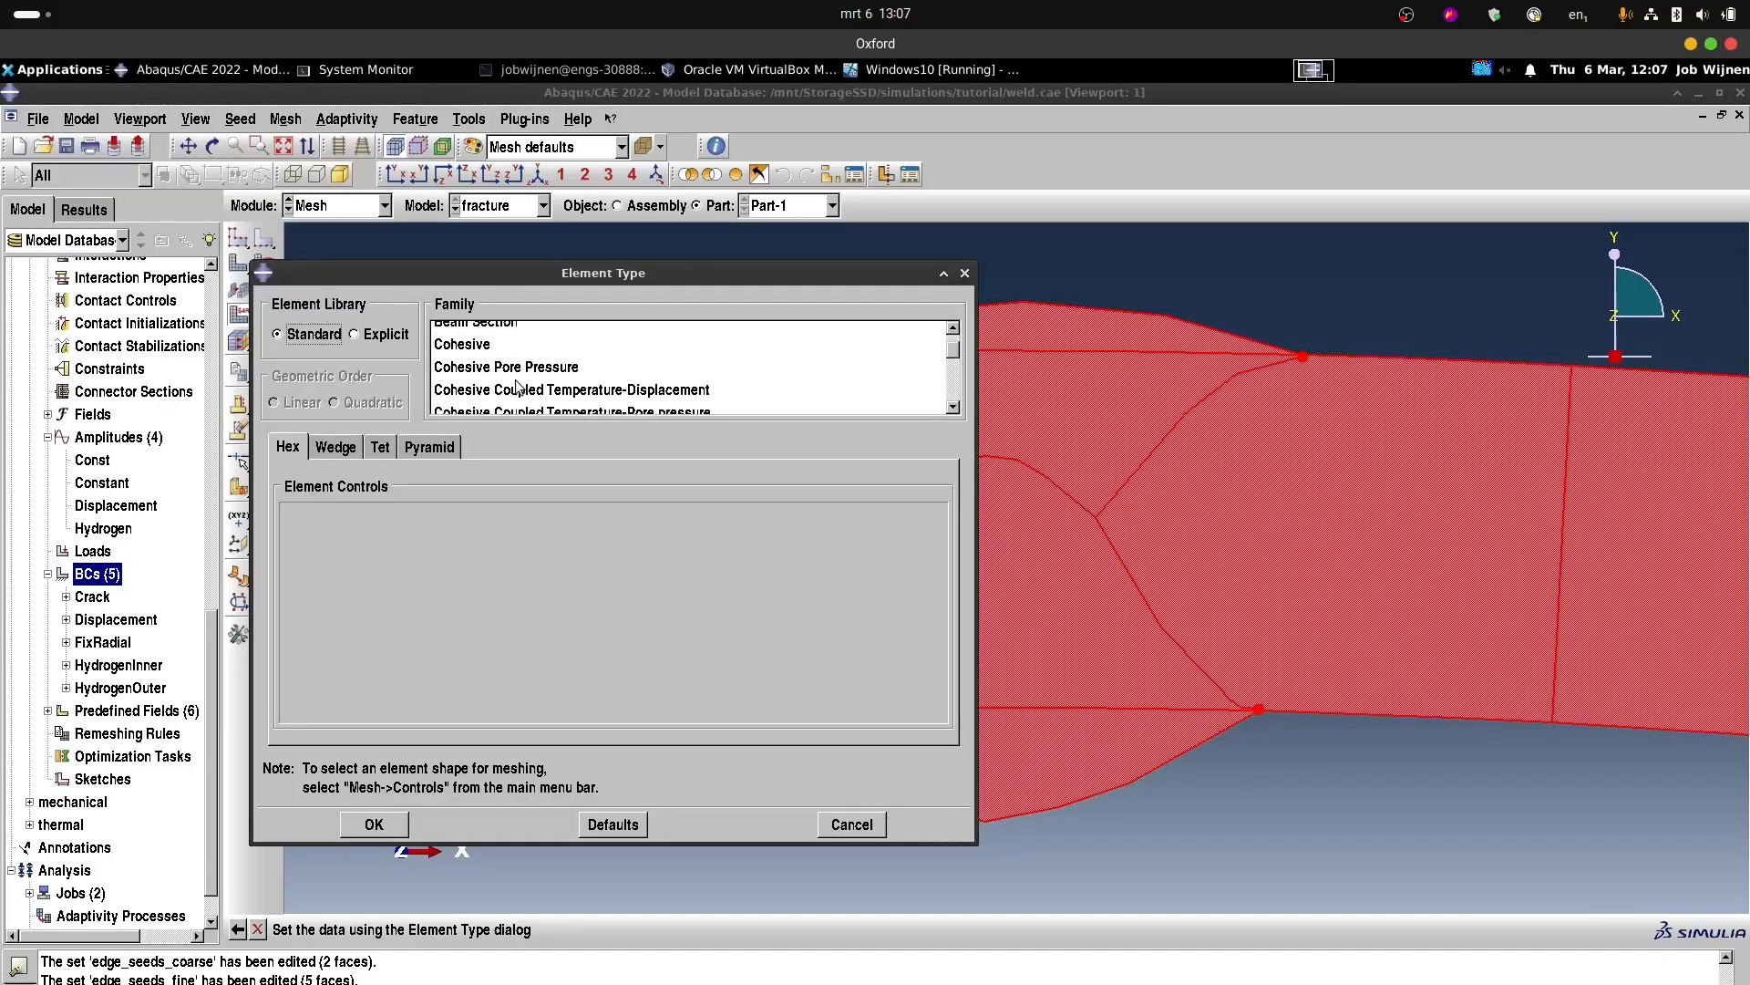
pyautogui.scroll(-8, 517, 387)
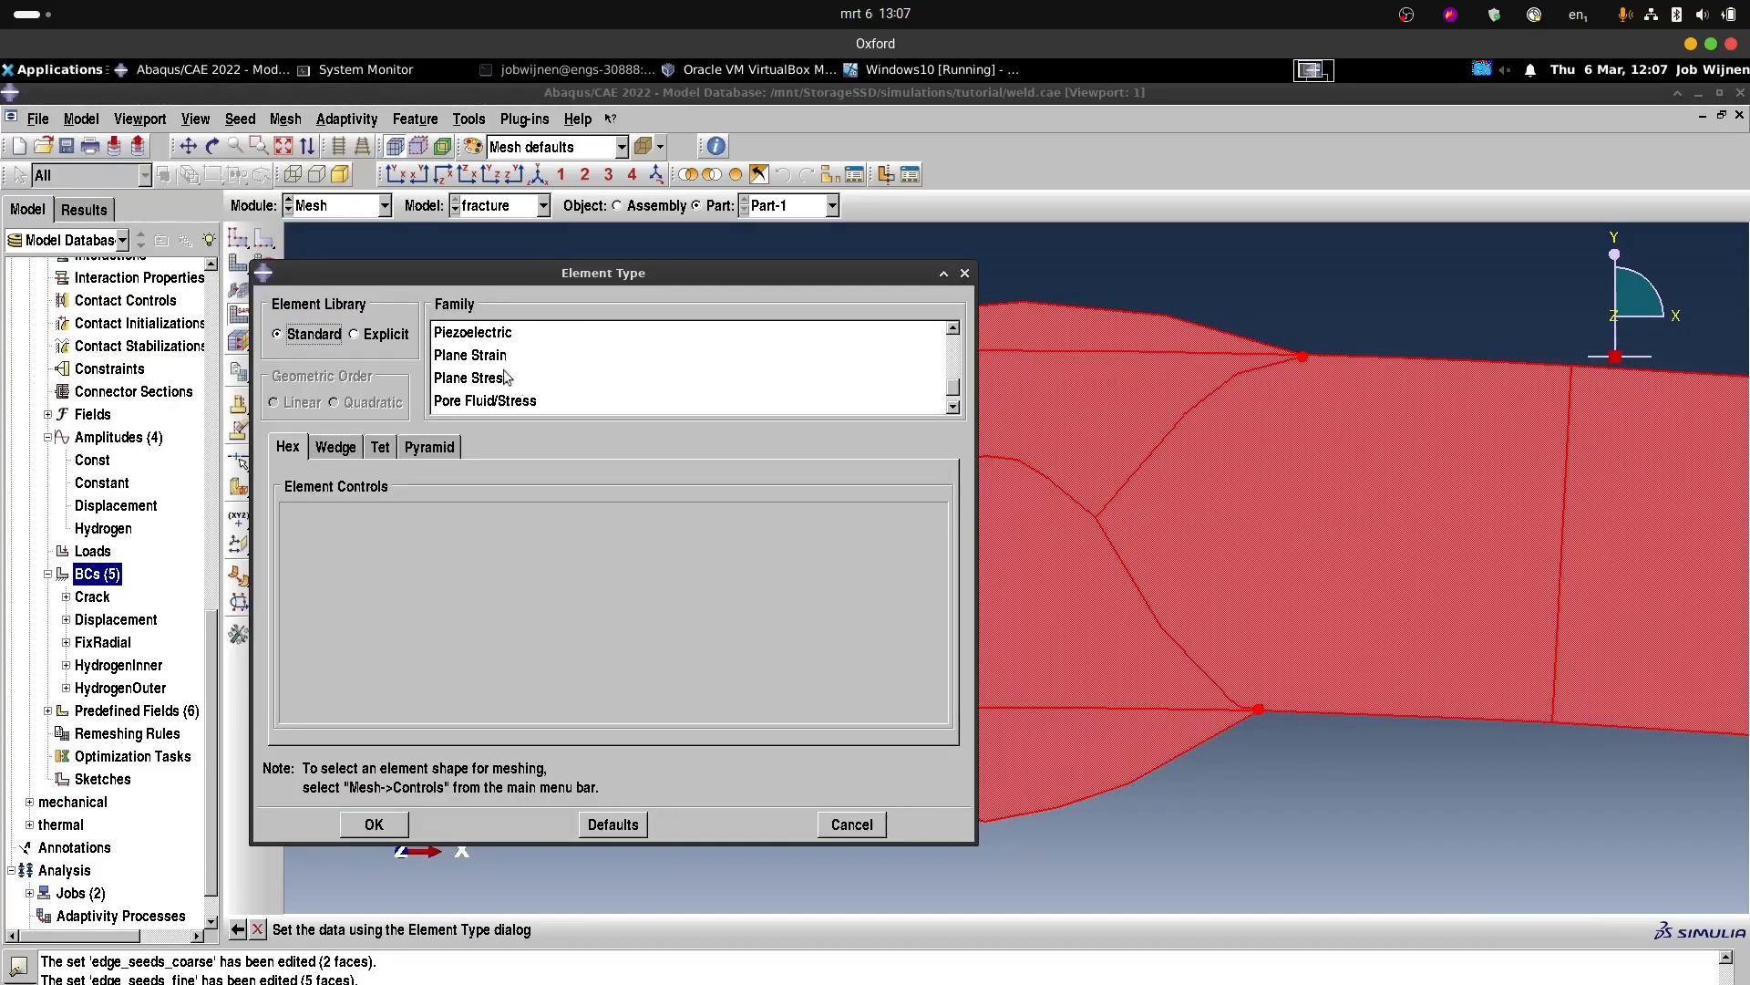
pyautogui.click(481, 354)
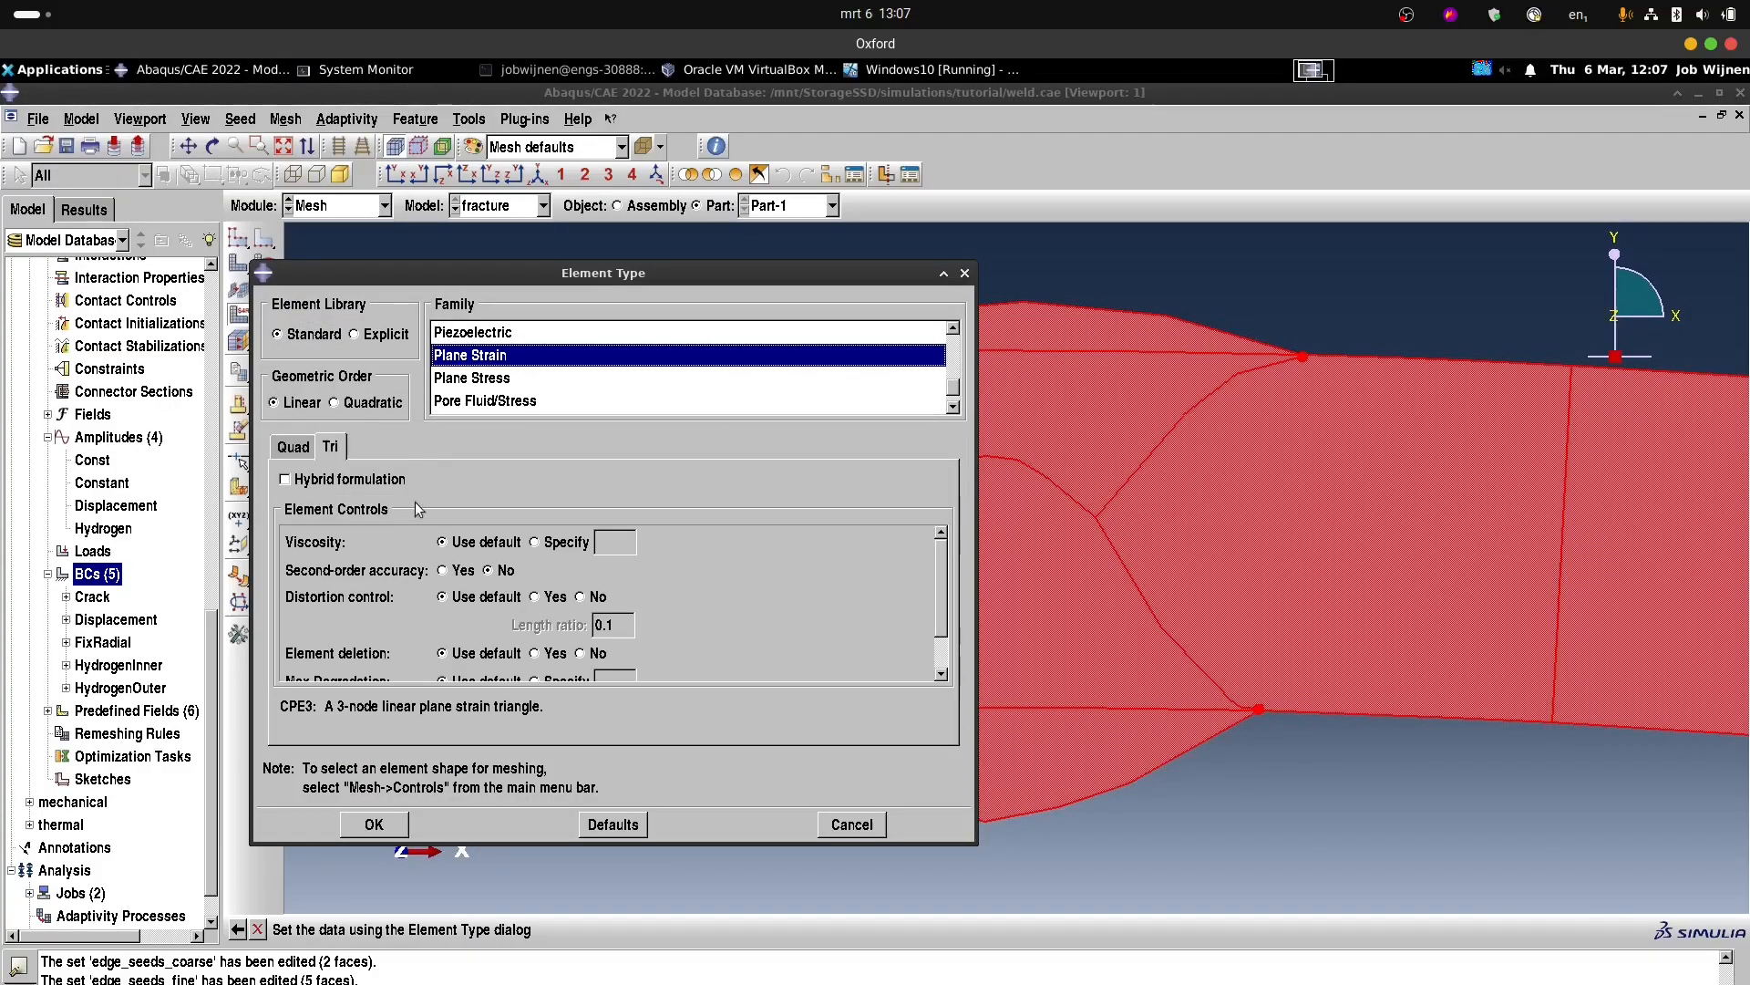
pyautogui.click(335, 402)
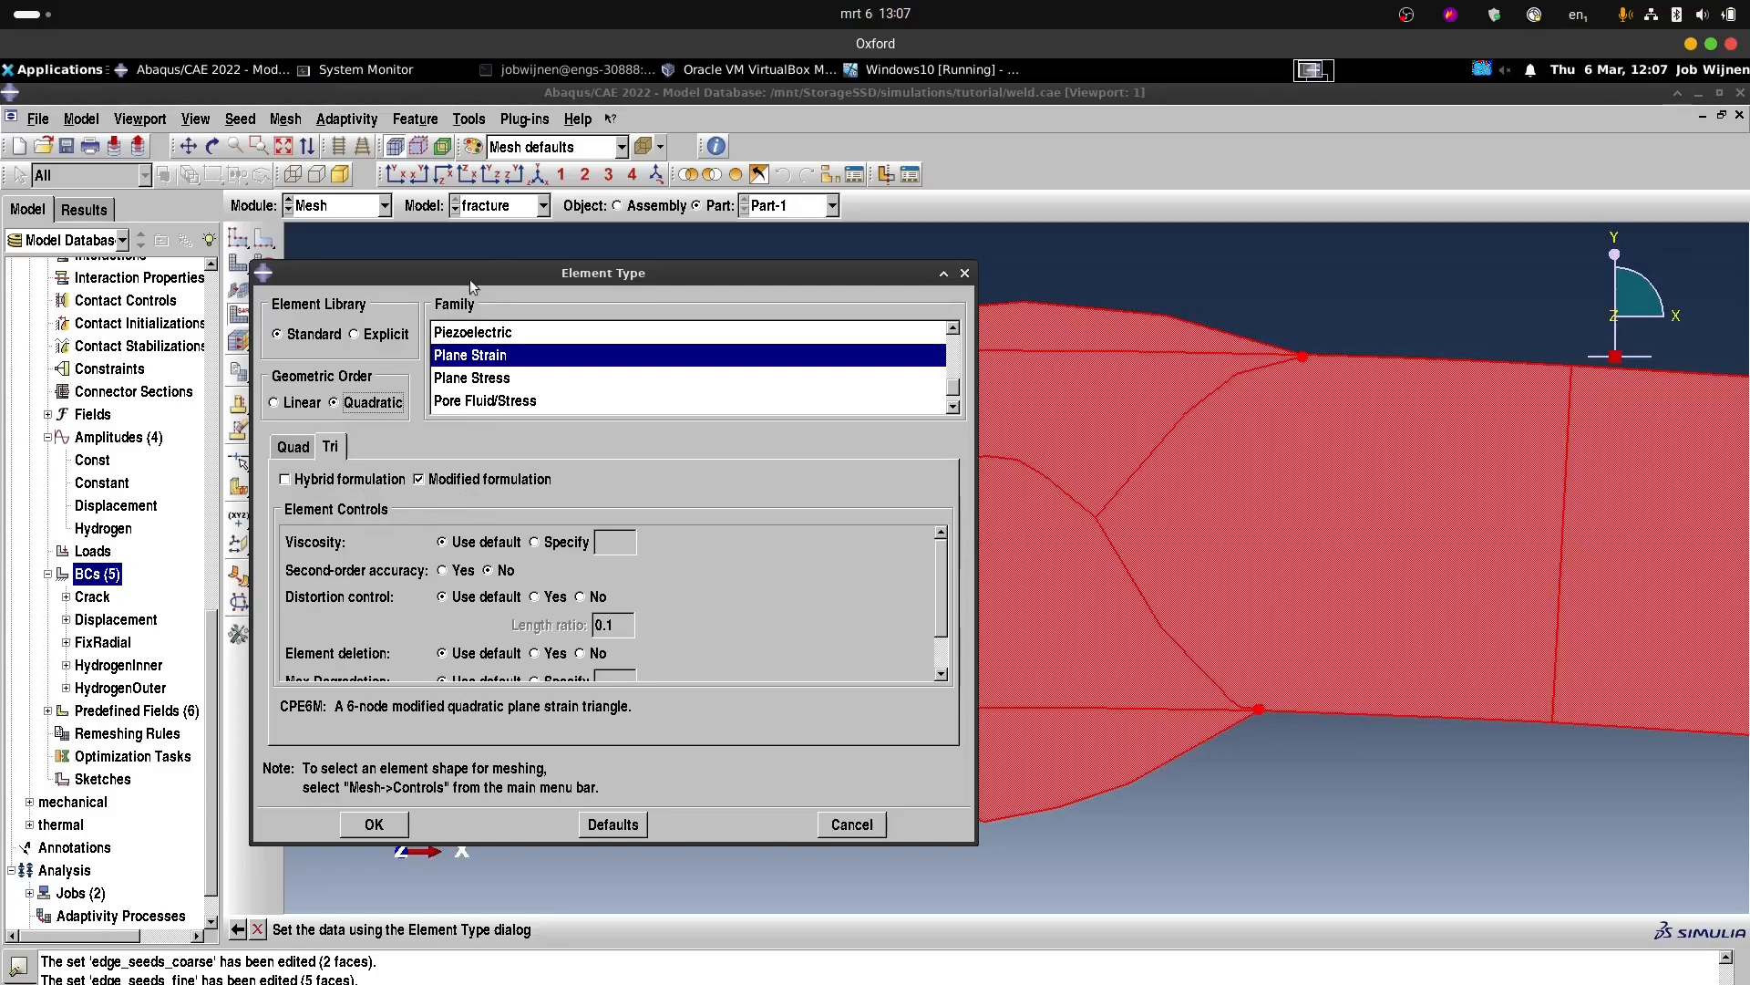
pyautogui.click(304, 451)
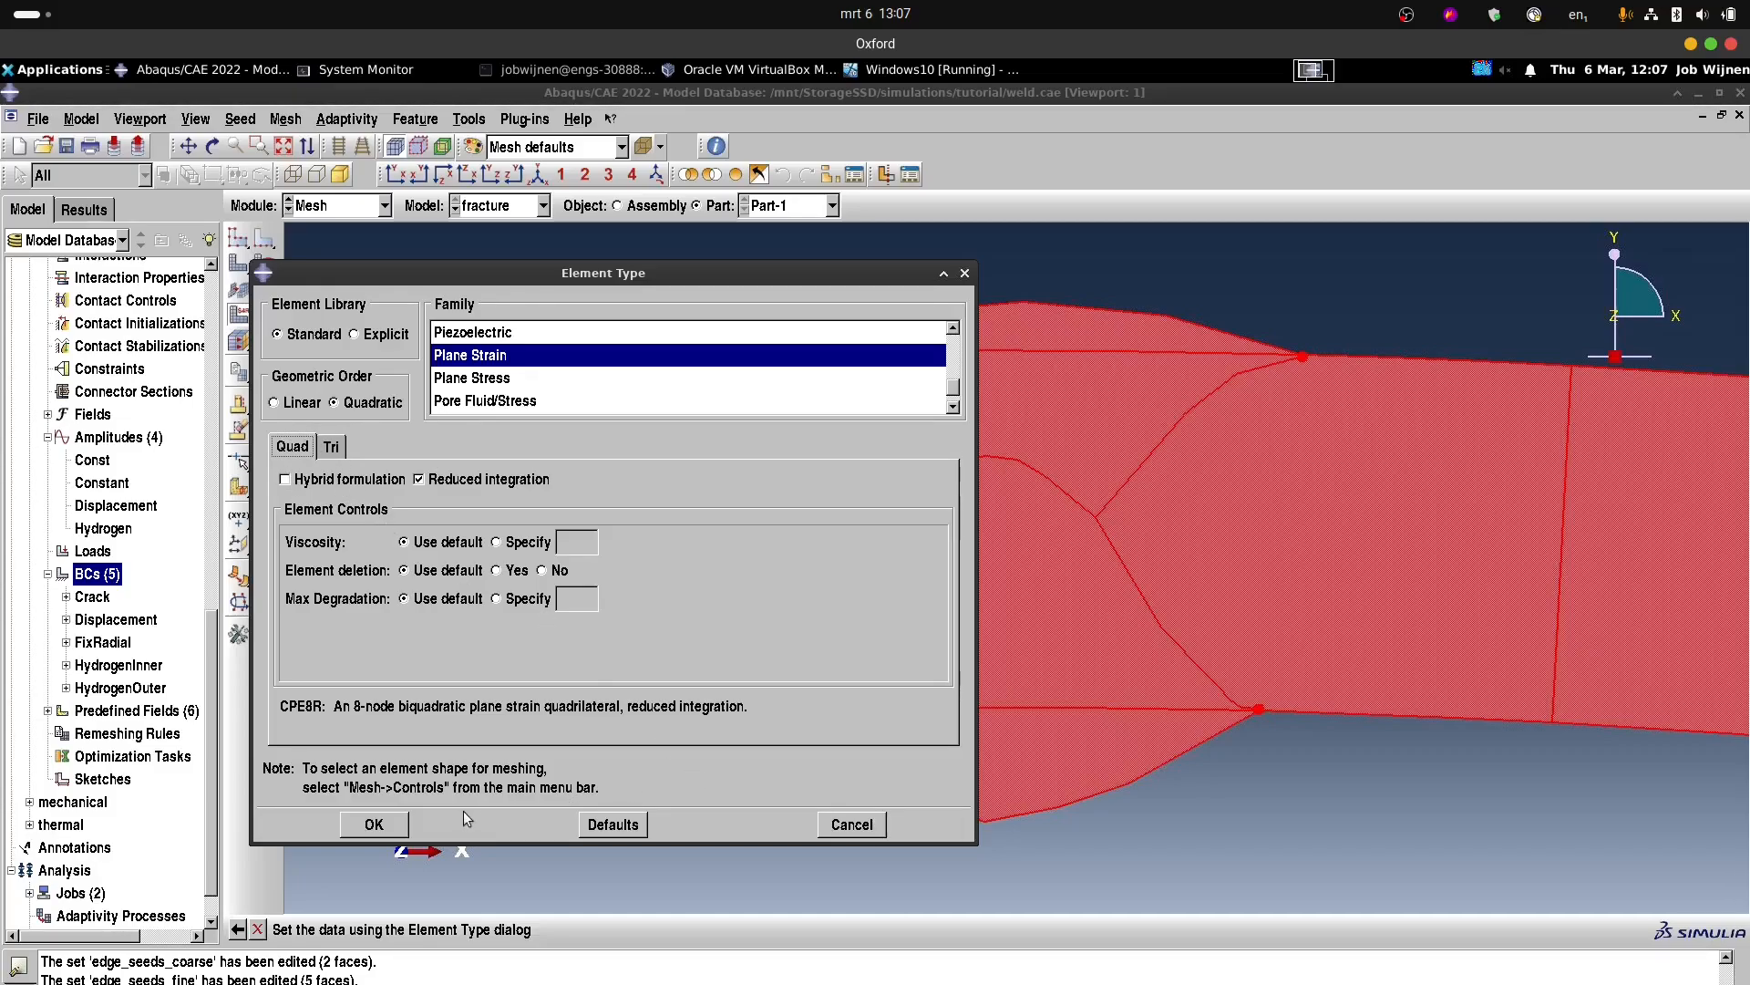
pyautogui.click(374, 825)
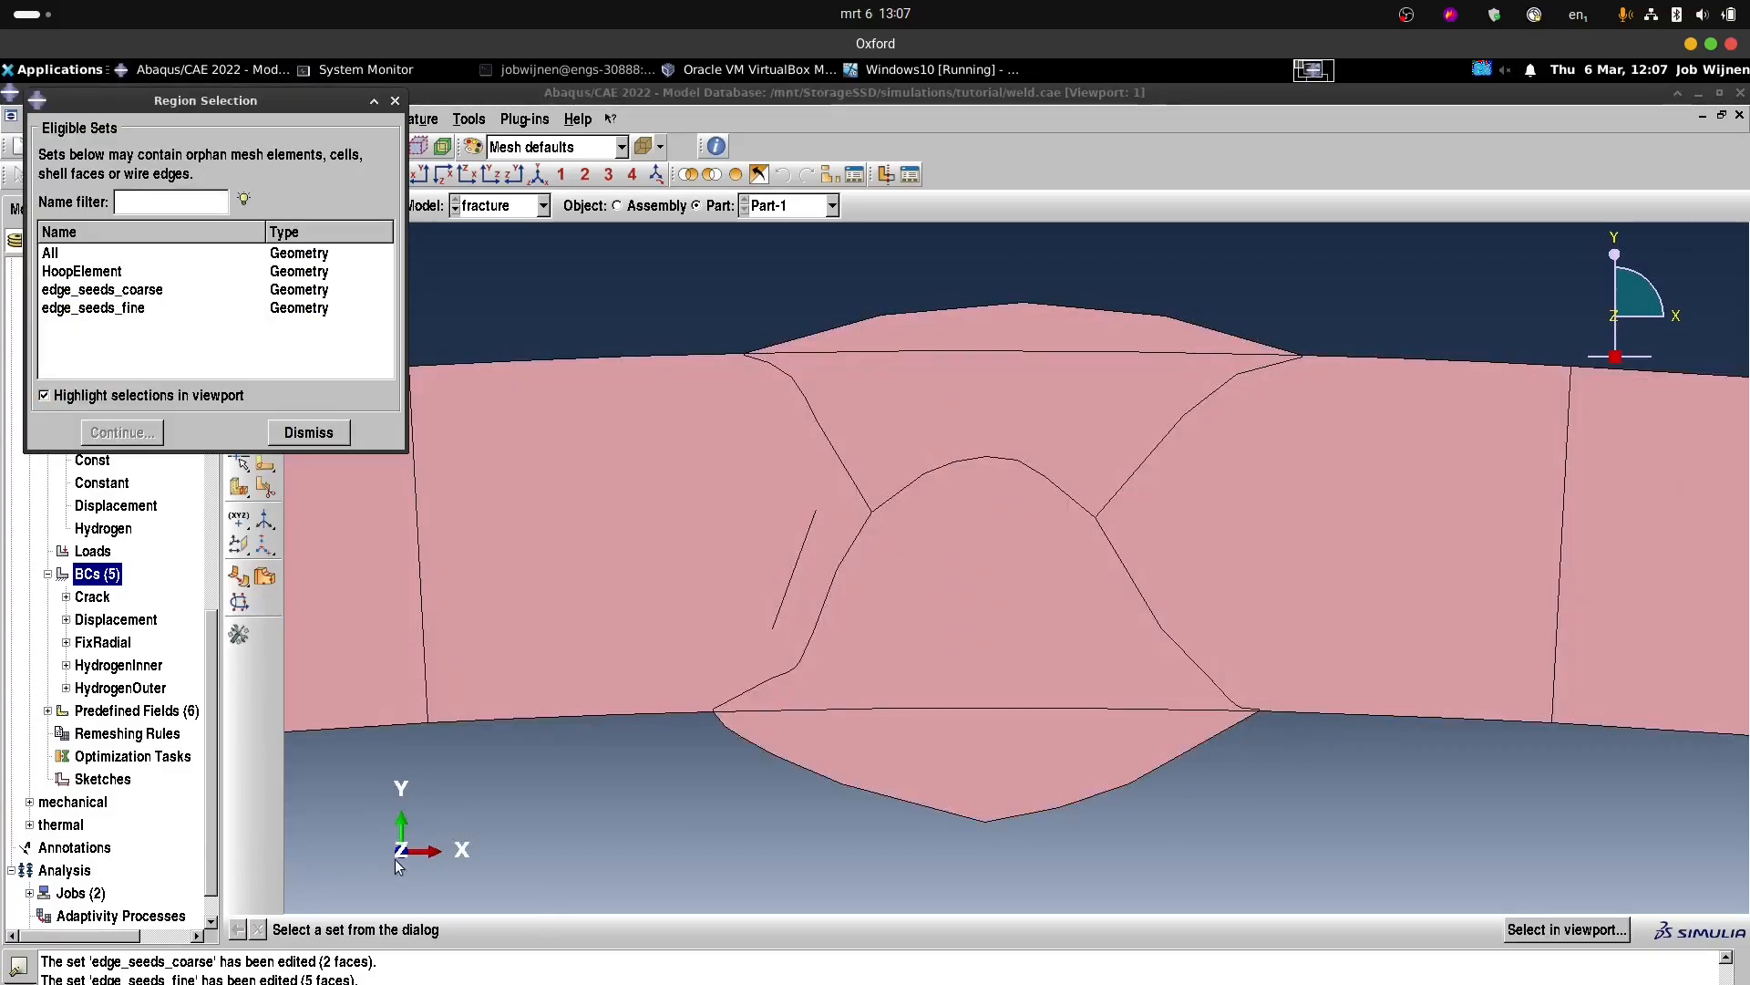
pyautogui.click(328, 436)
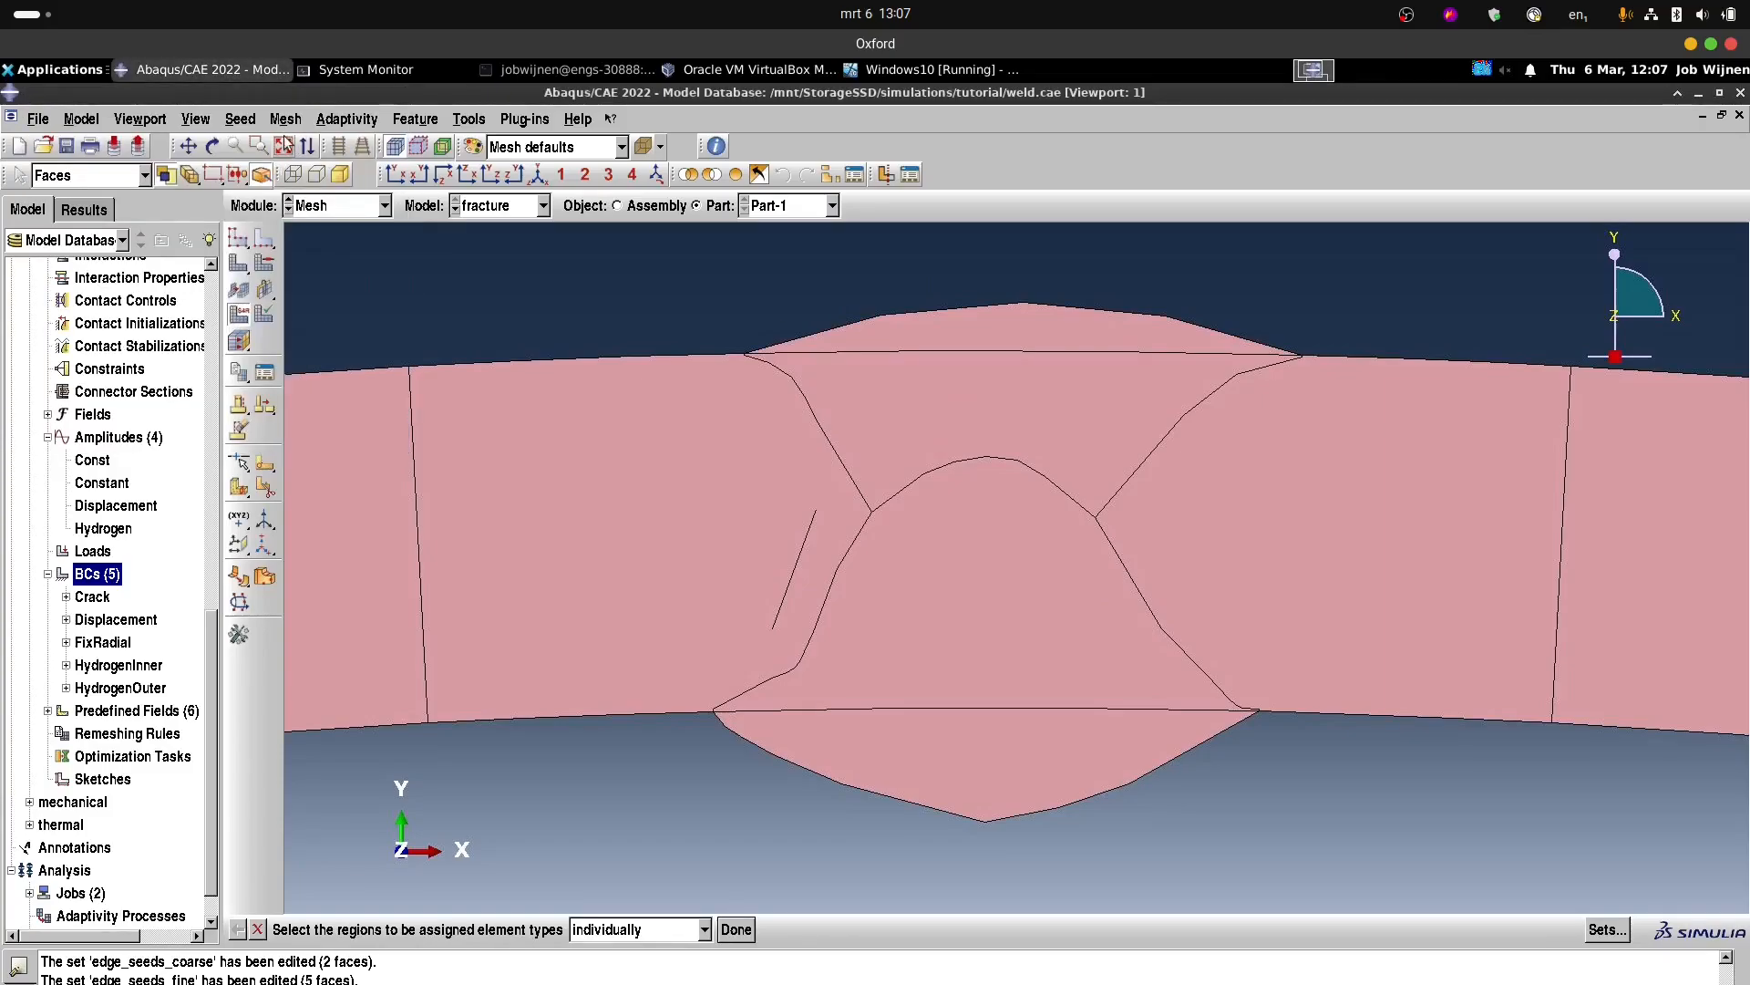
# Set the mesh controls of all faces of the ring to the Quad element shape with the Free technique.
pyautogui.click(285, 120)
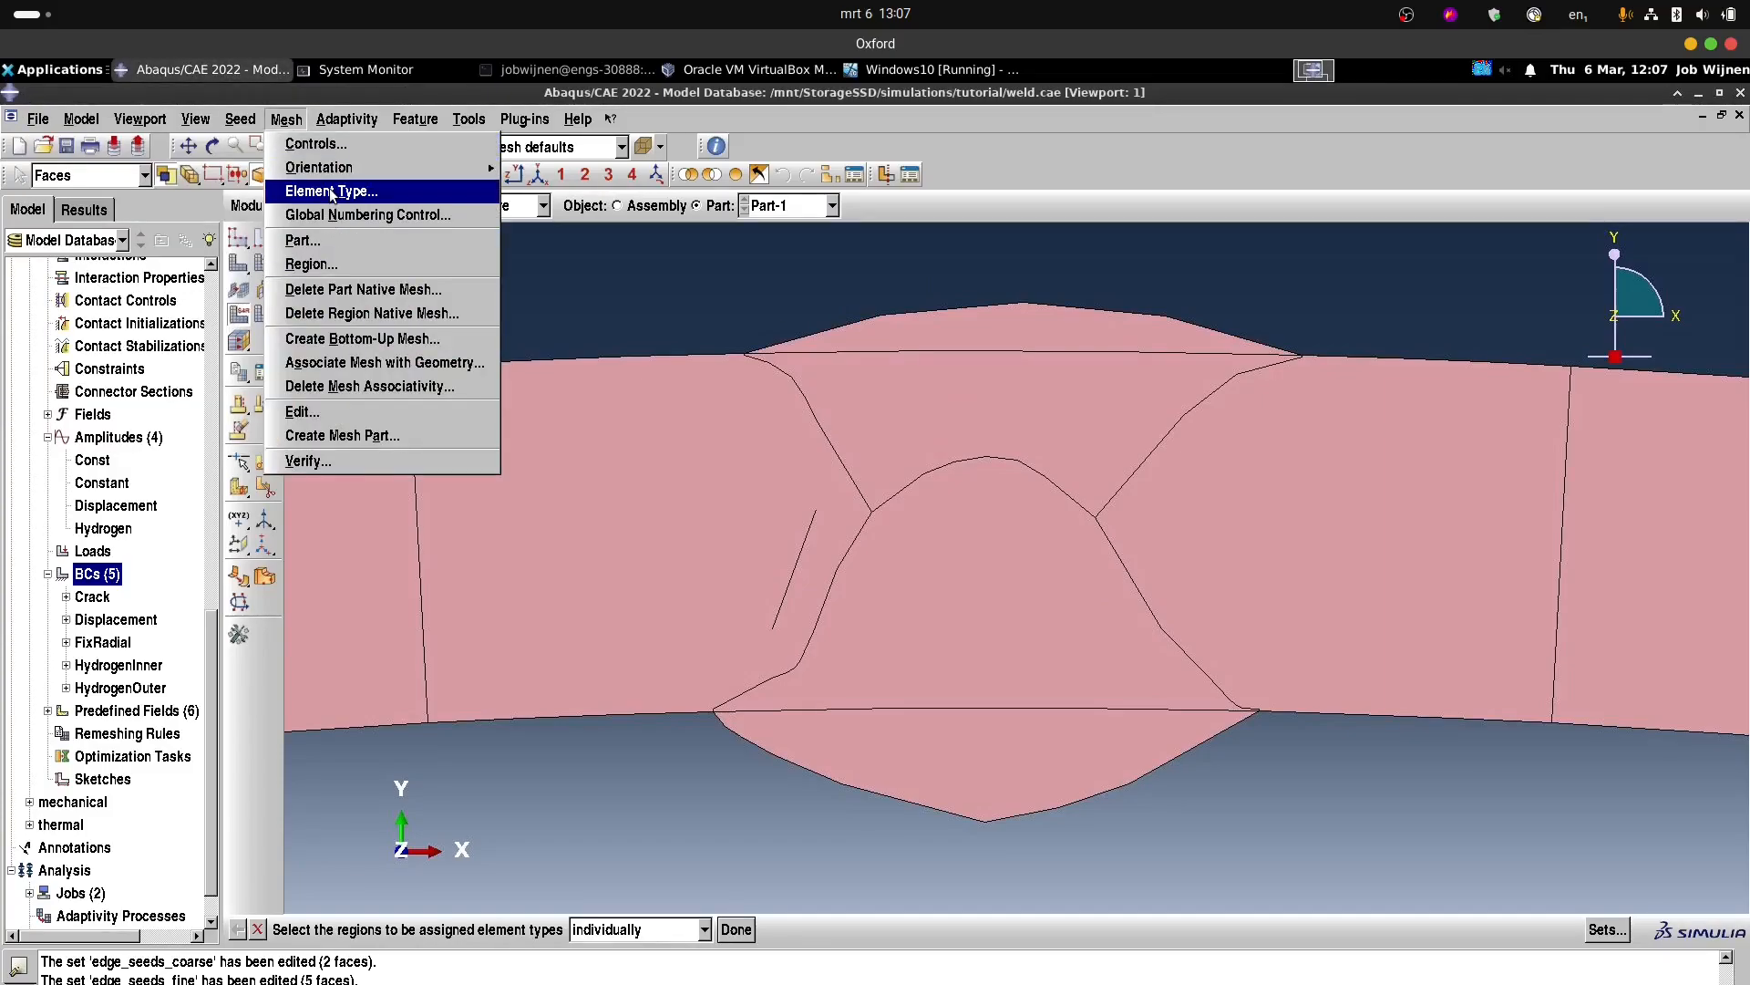
pyautogui.click(315, 144)
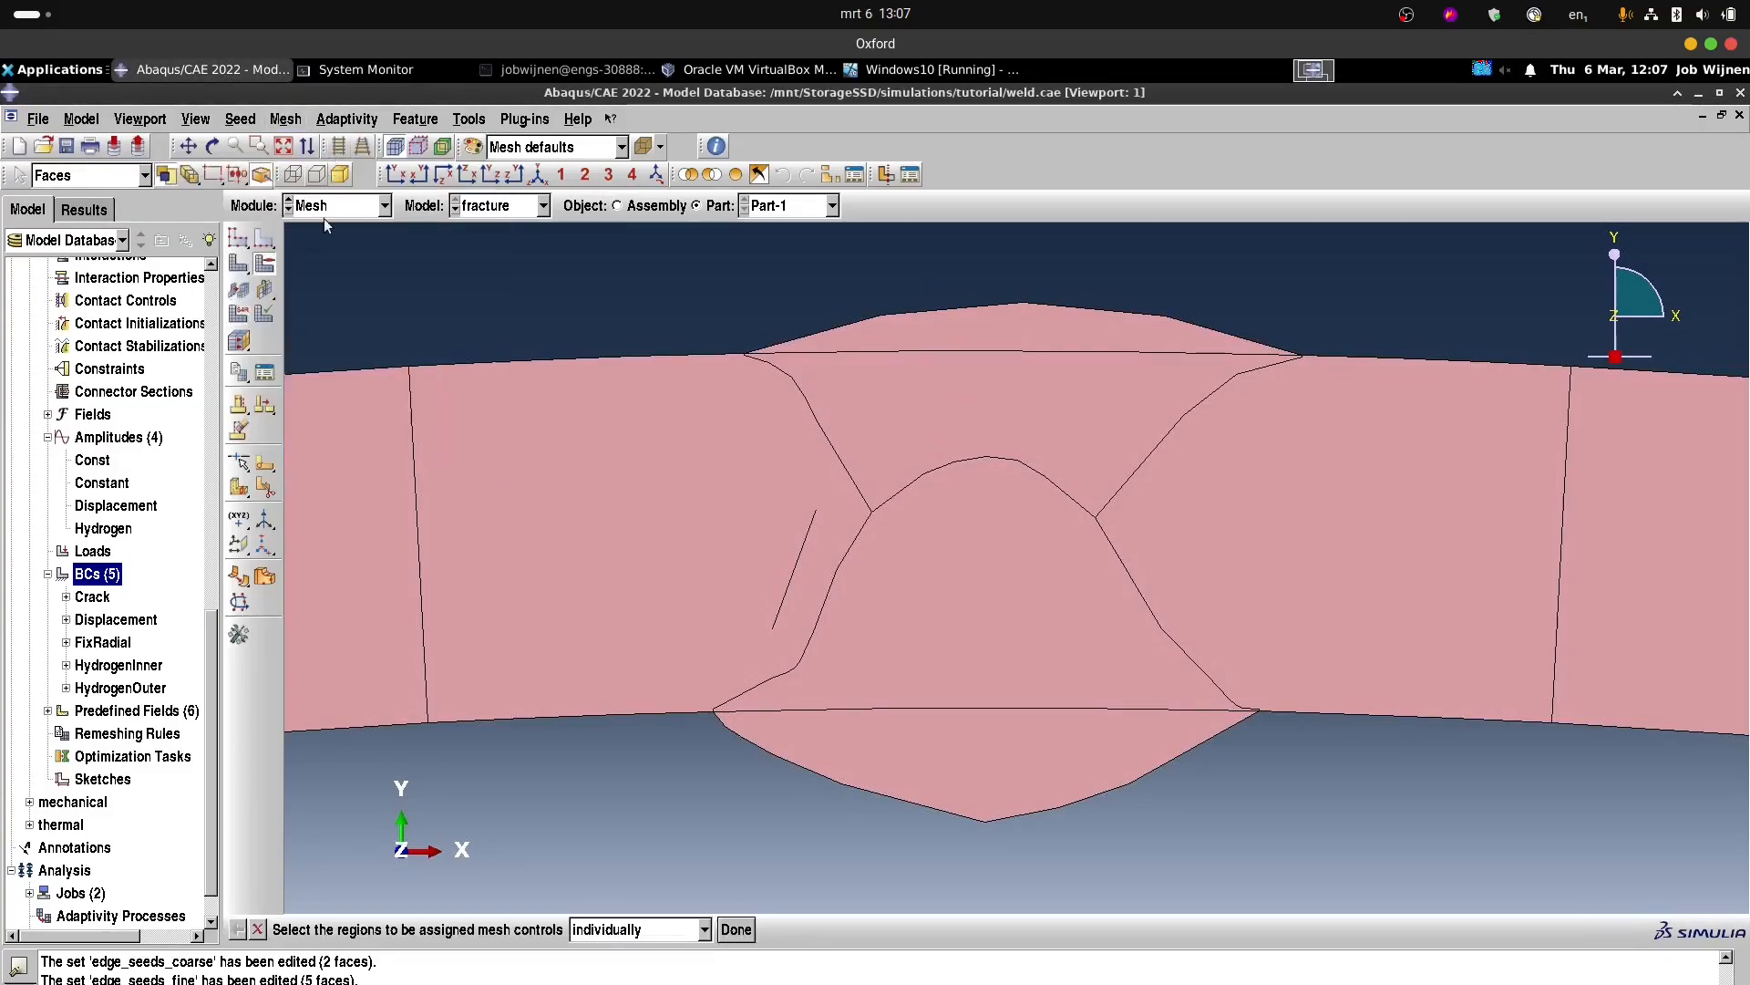
pyautogui.click(397, 175)
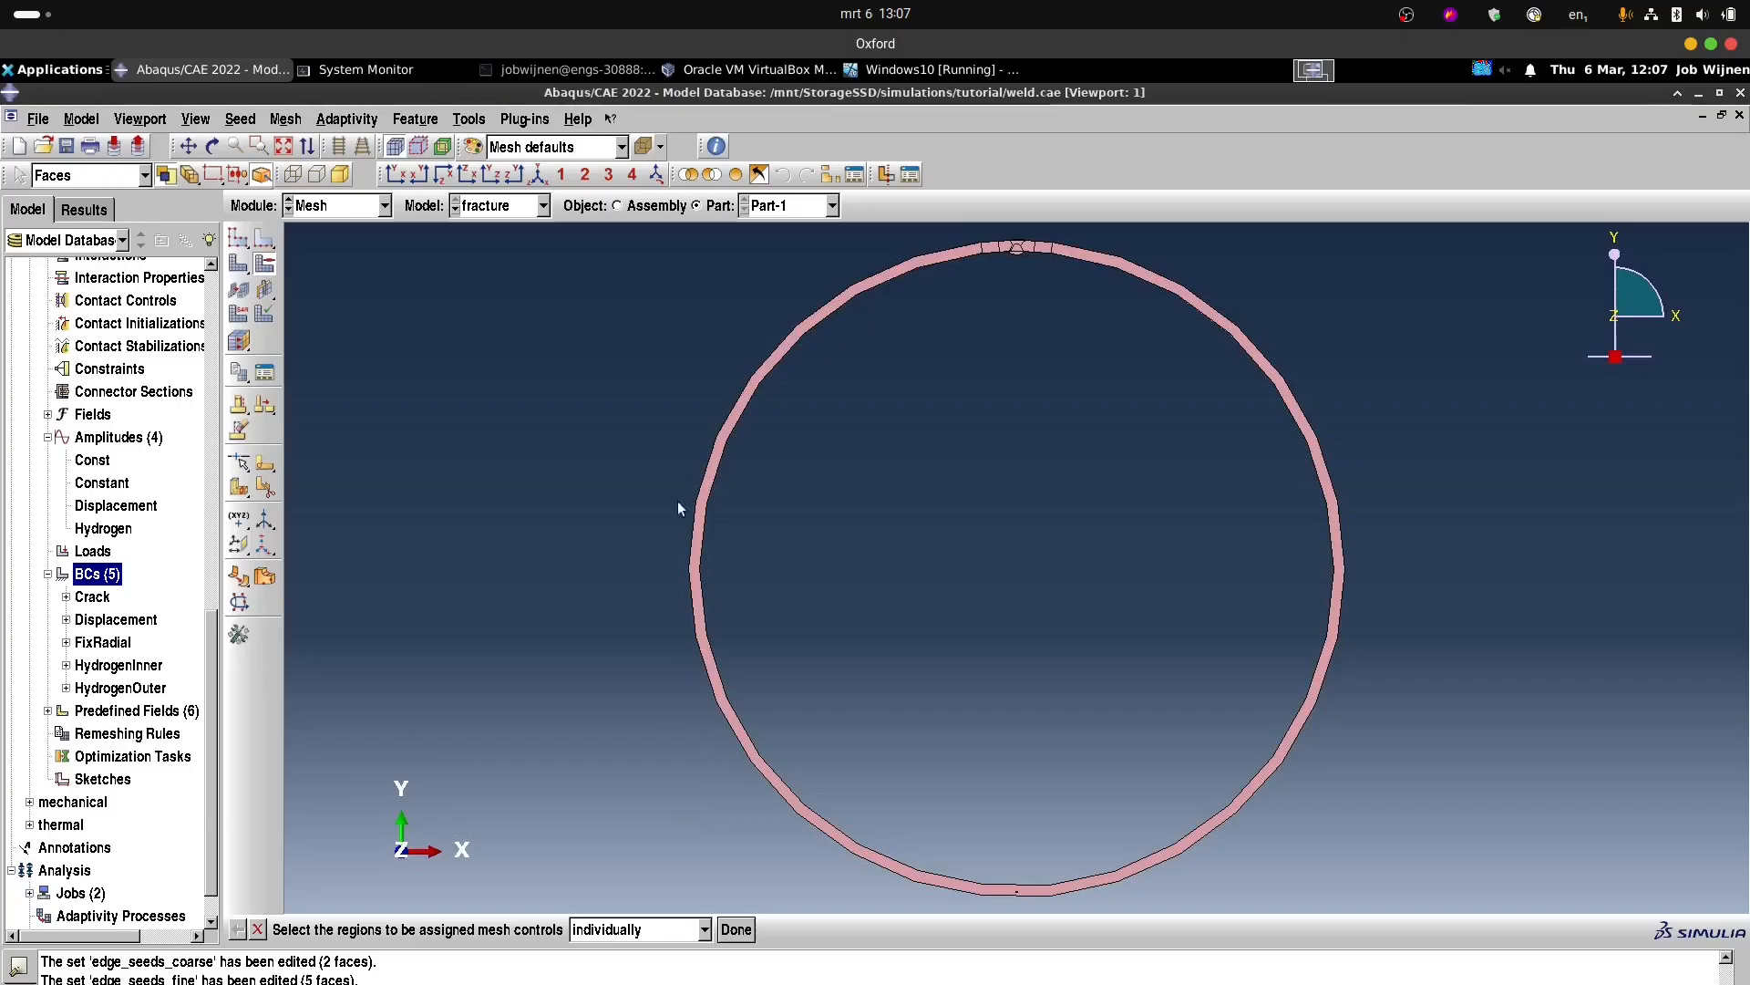
pyautogui.moveTo(681, 238); pyautogui.dragTo(1425, 912)
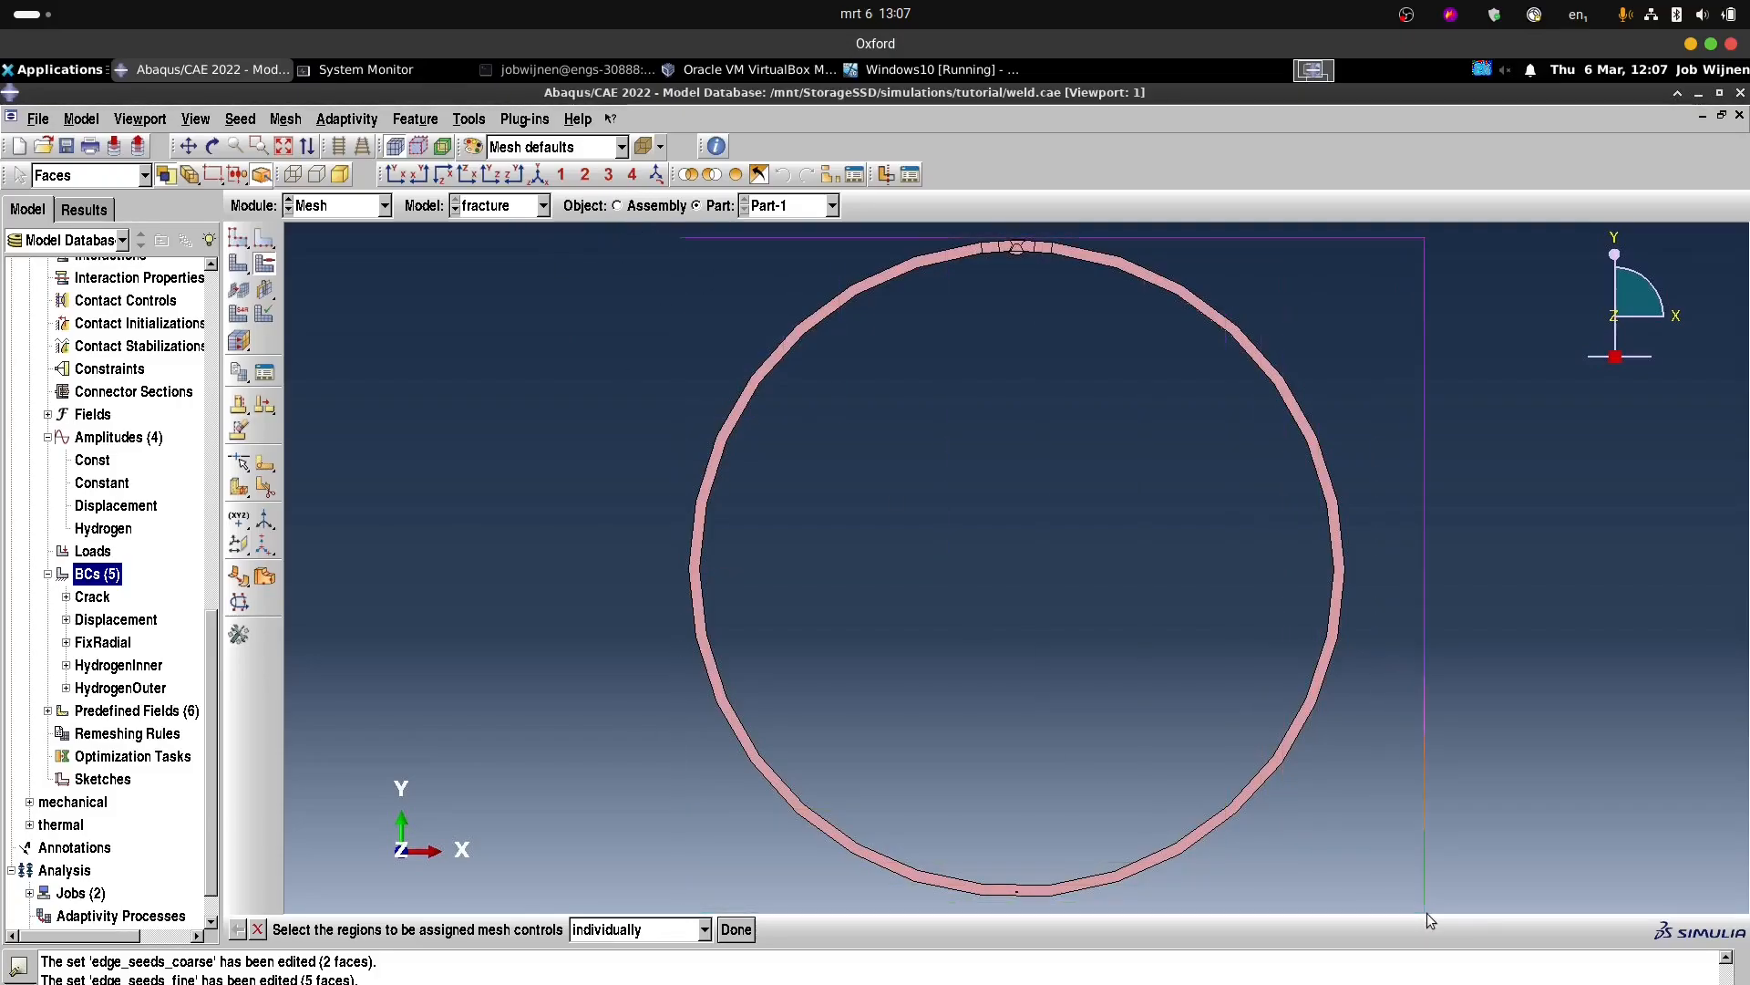
pyautogui.click(735, 929)
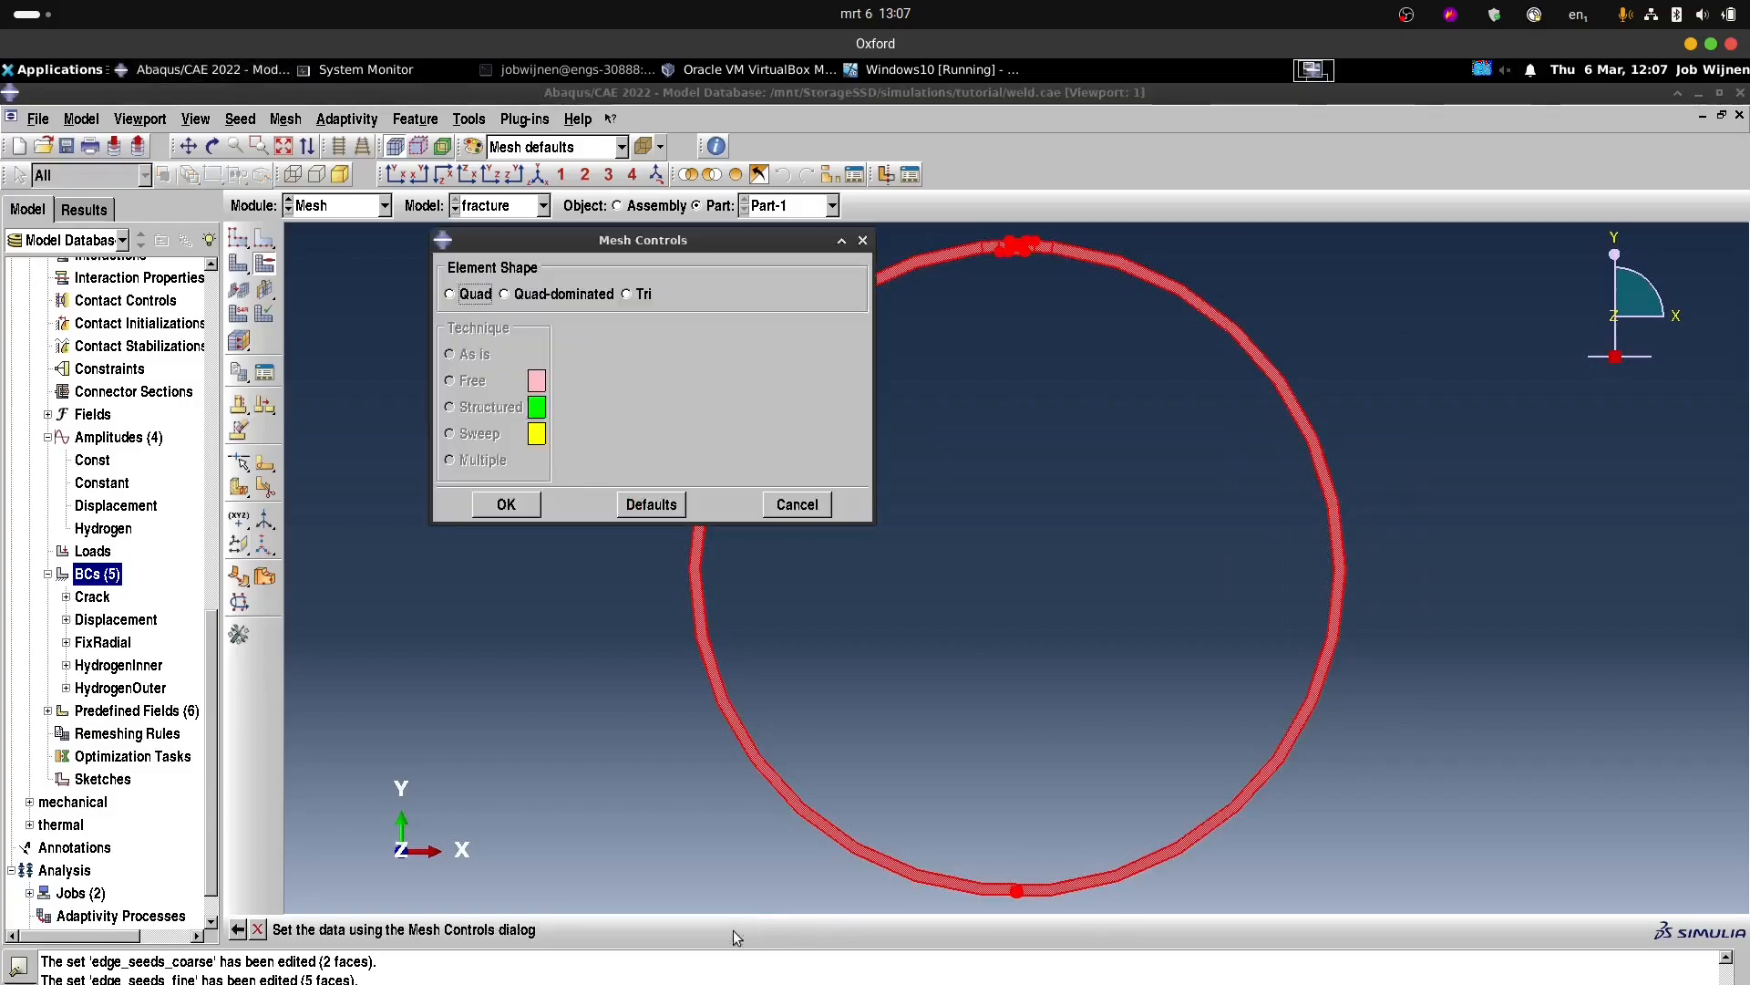
pyautogui.click(450, 294)
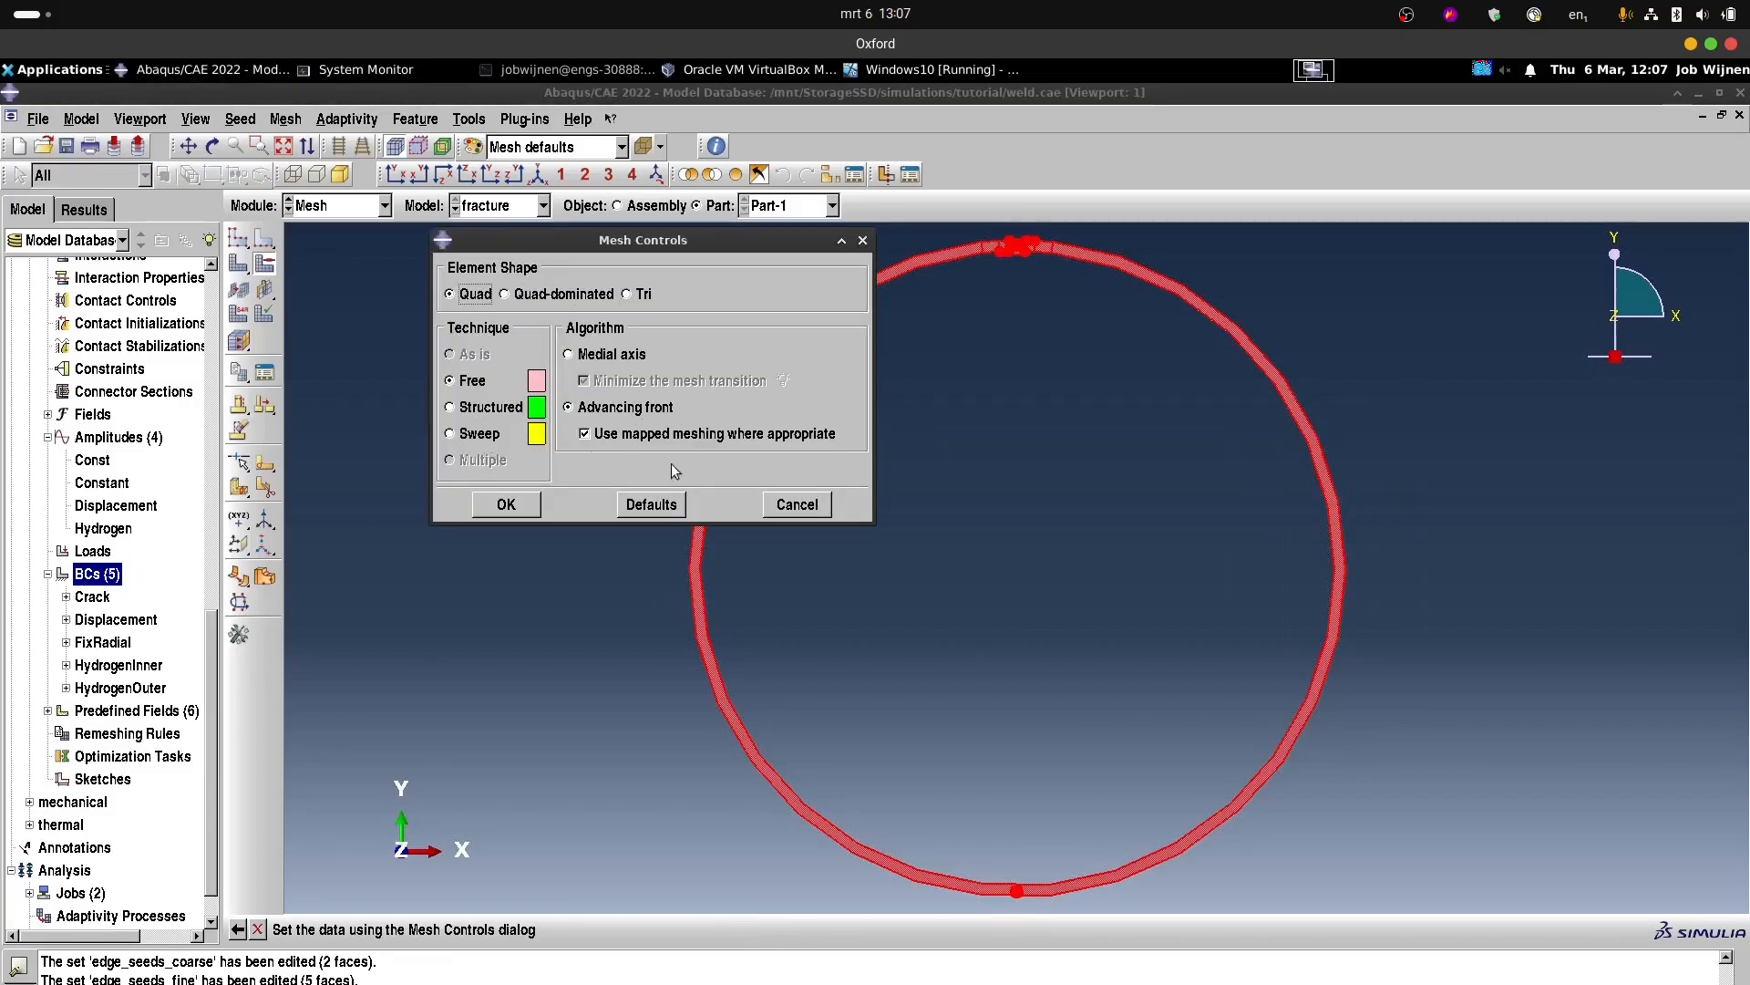
pyautogui.click(529, 511)
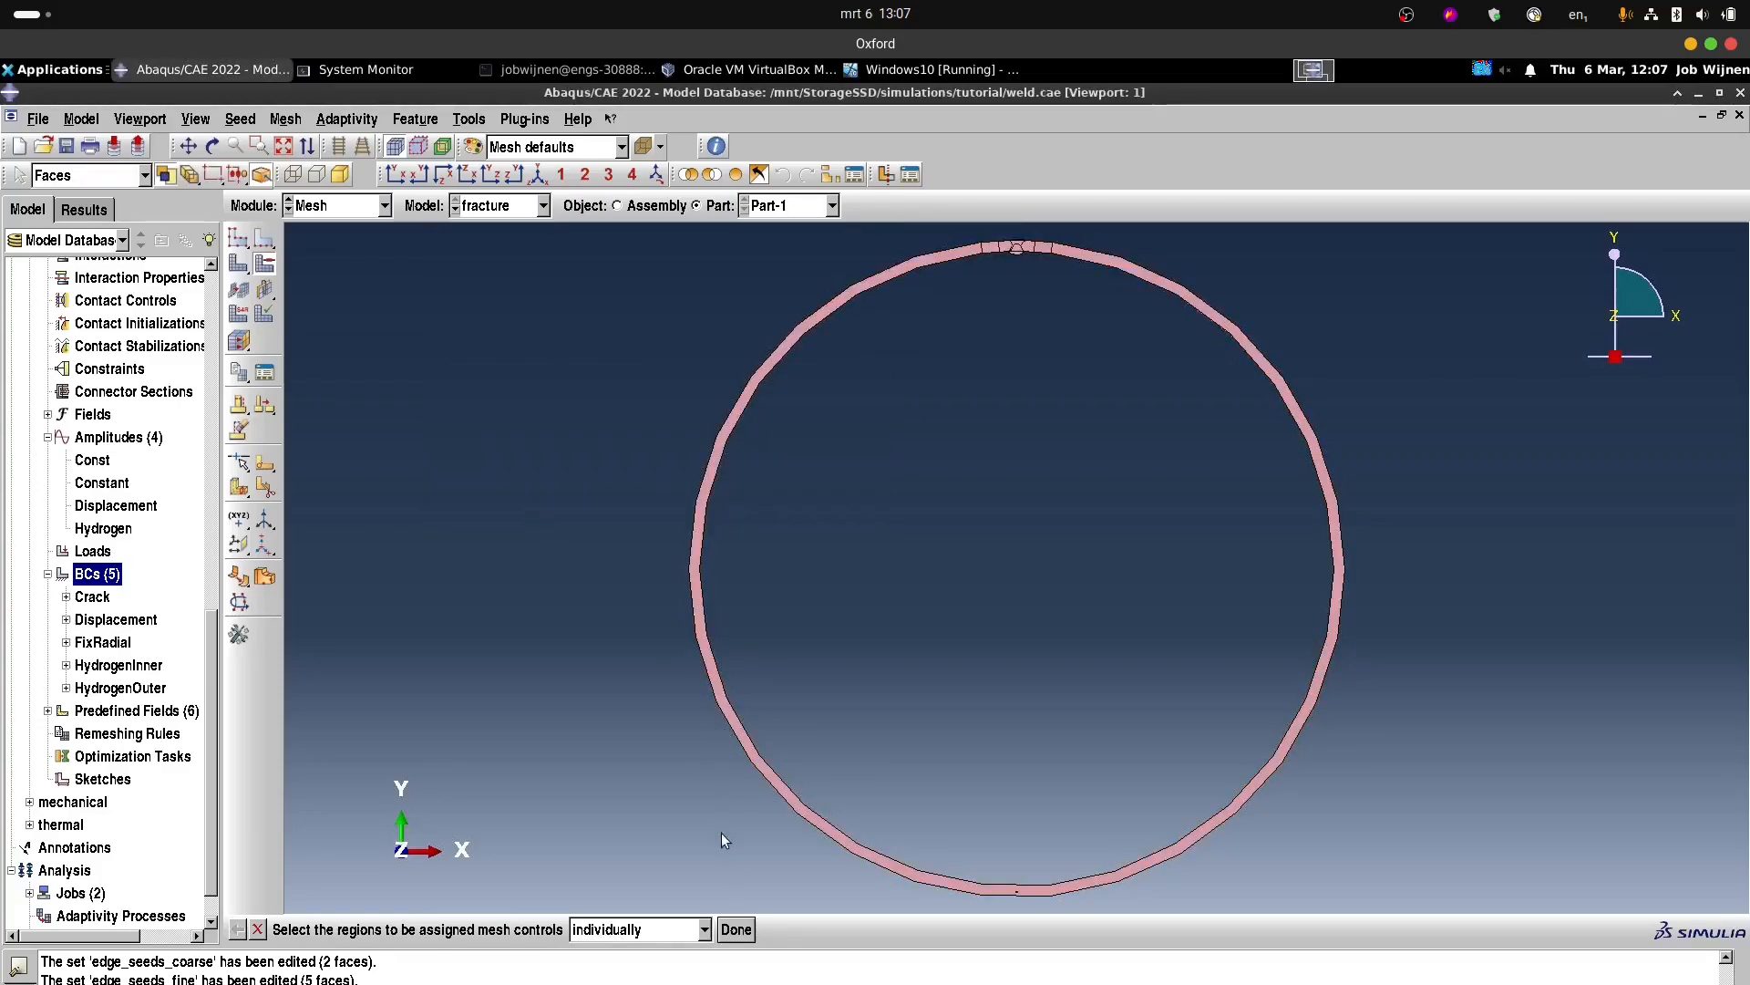
# Seed the part with an approximate global size of 2 and an absolute minimum size of 0.1.
pyautogui.click(239, 238)
pyautogui.moveTo(525, 257); pyautogui.dragTo(517, 271)
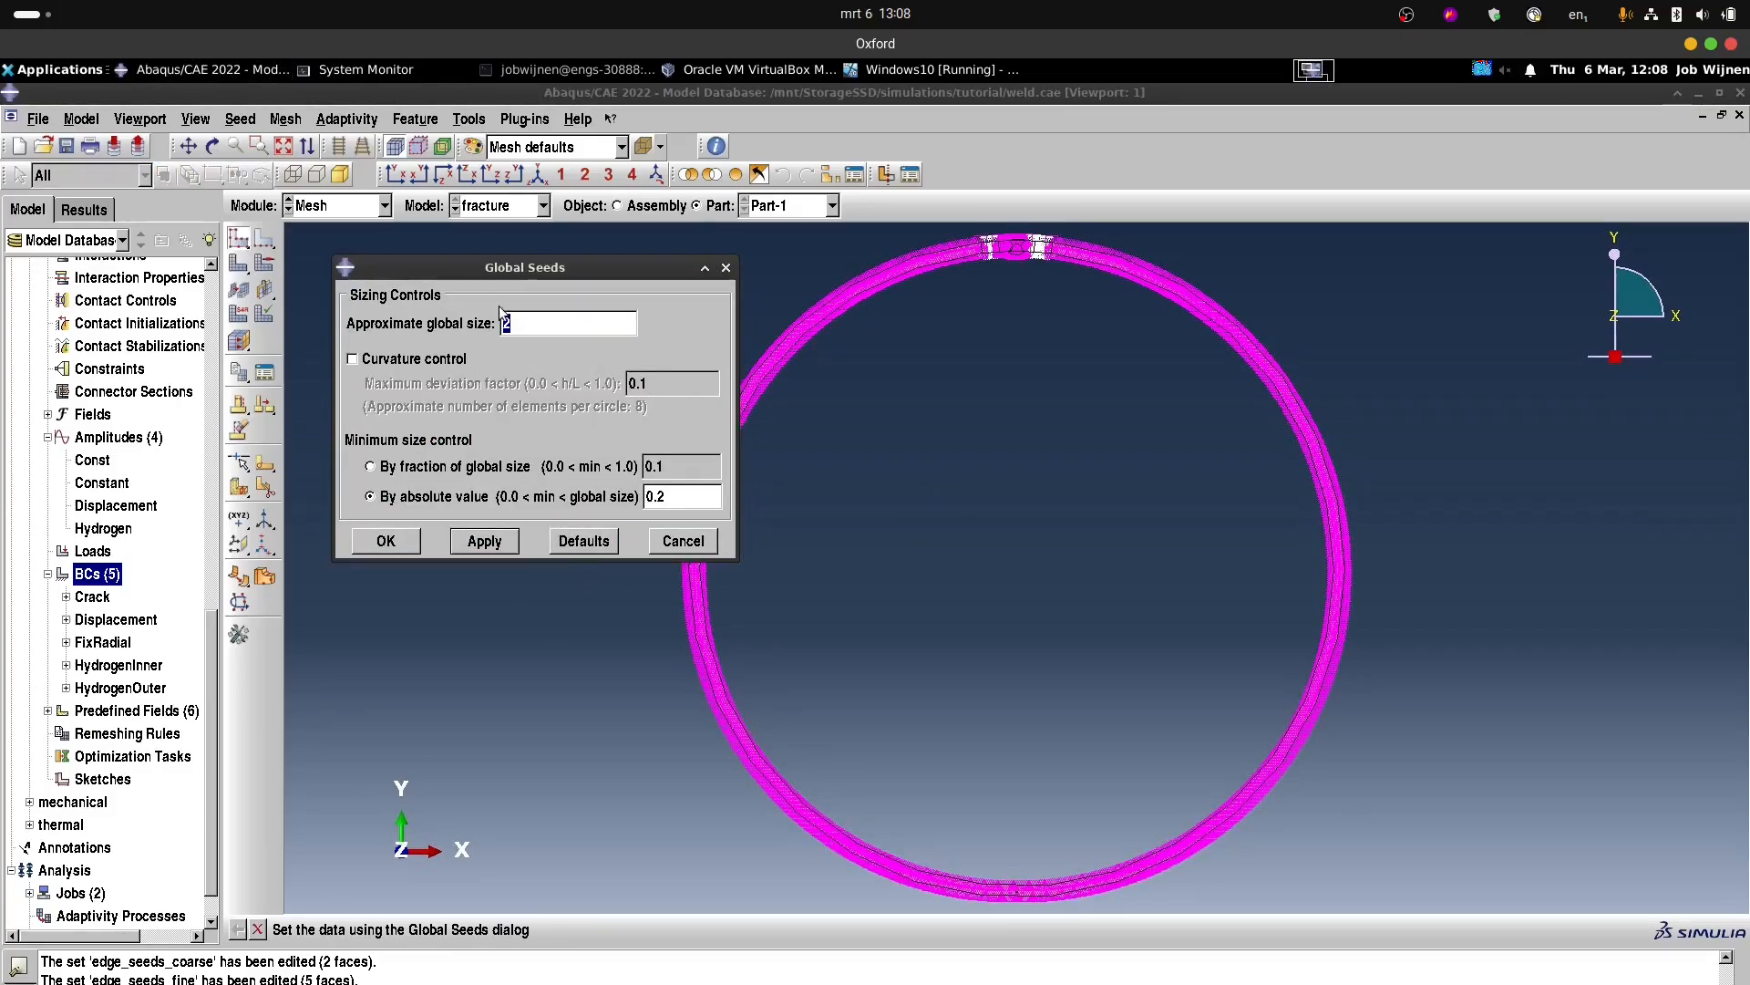
pyautogui.click(531, 322)
pyautogui.doubleClick(558, 324)
pyautogui.moveTo(561, 267); pyautogui.dragTo(491, 256)
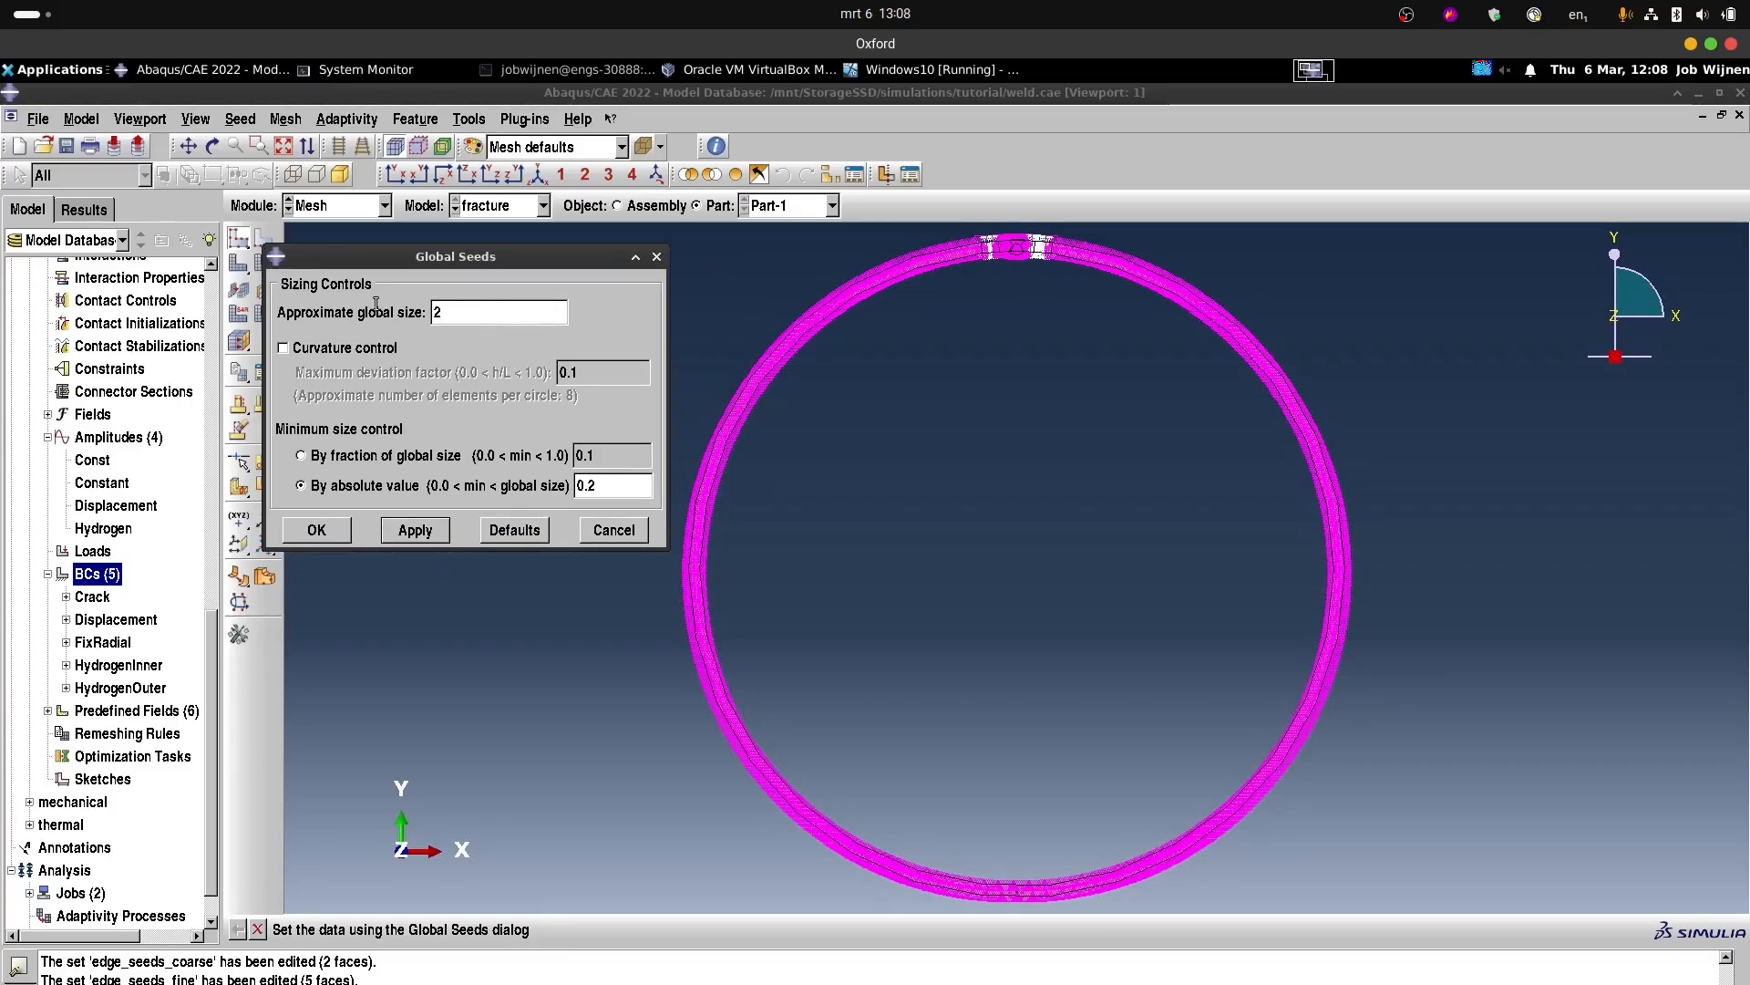
pyautogui.moveTo(478, 256); pyautogui.dragTo(444, 312)
pyautogui.click(648, 492)
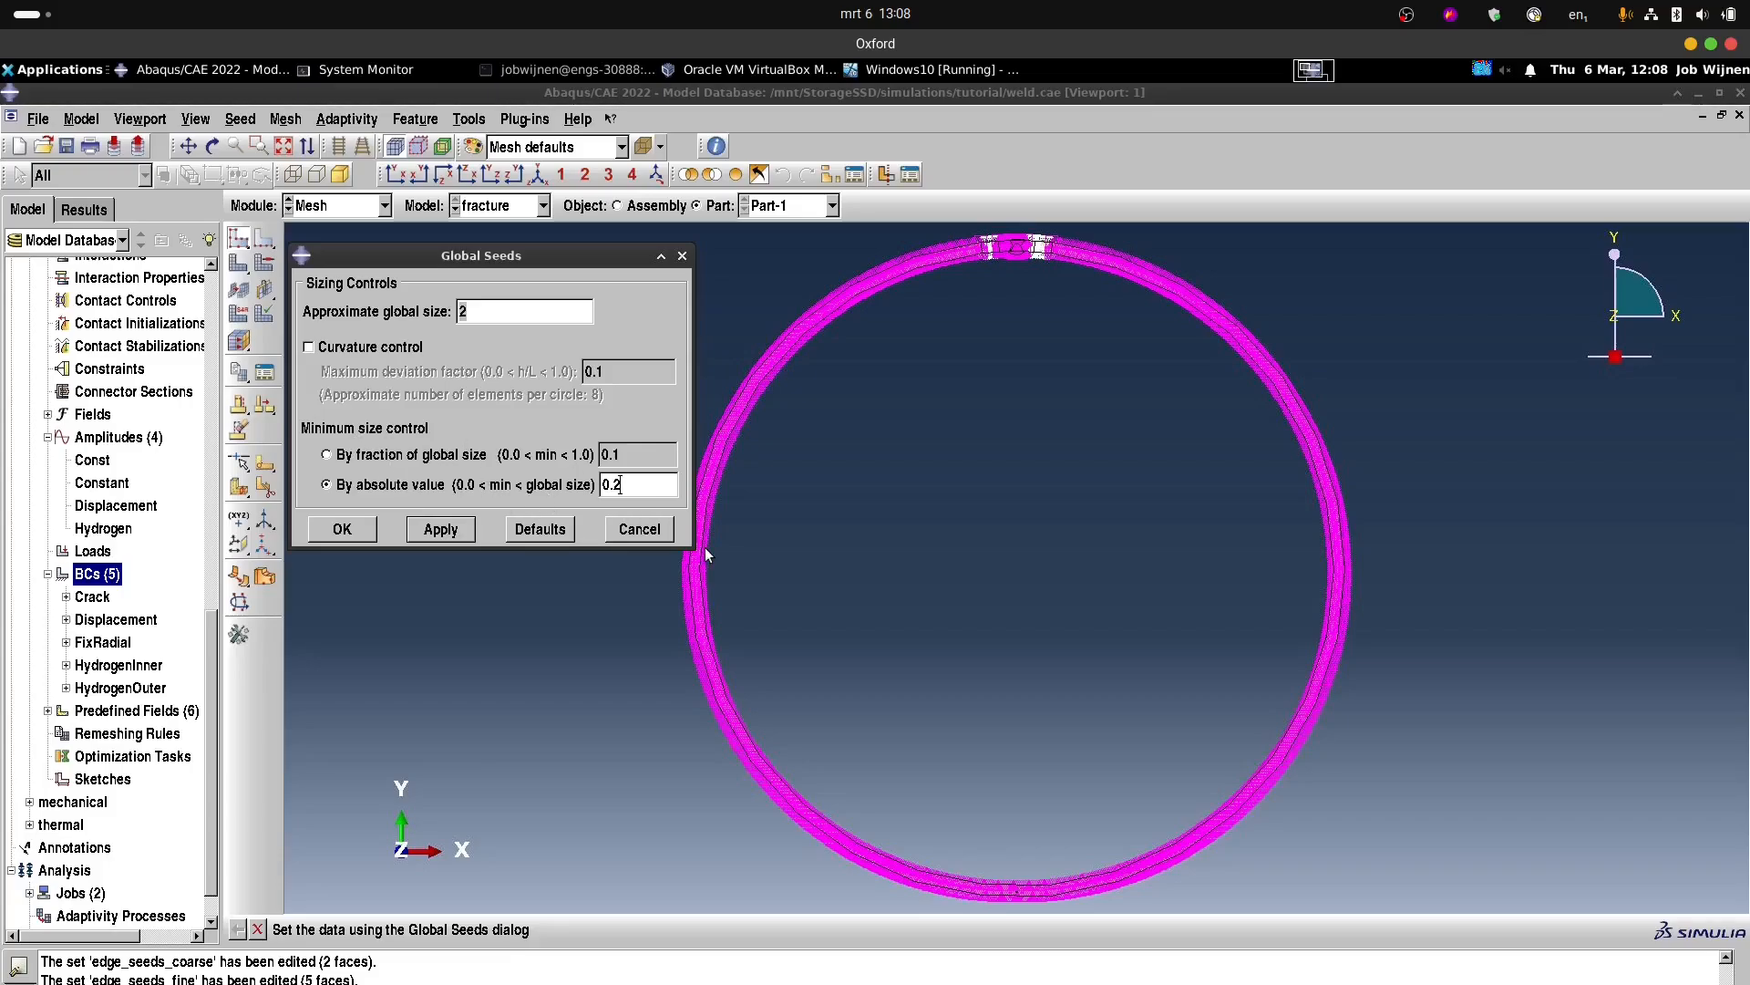
pyautogui.press('BackSpace')
pyautogui.write('1')
pyautogui.click(352, 527)
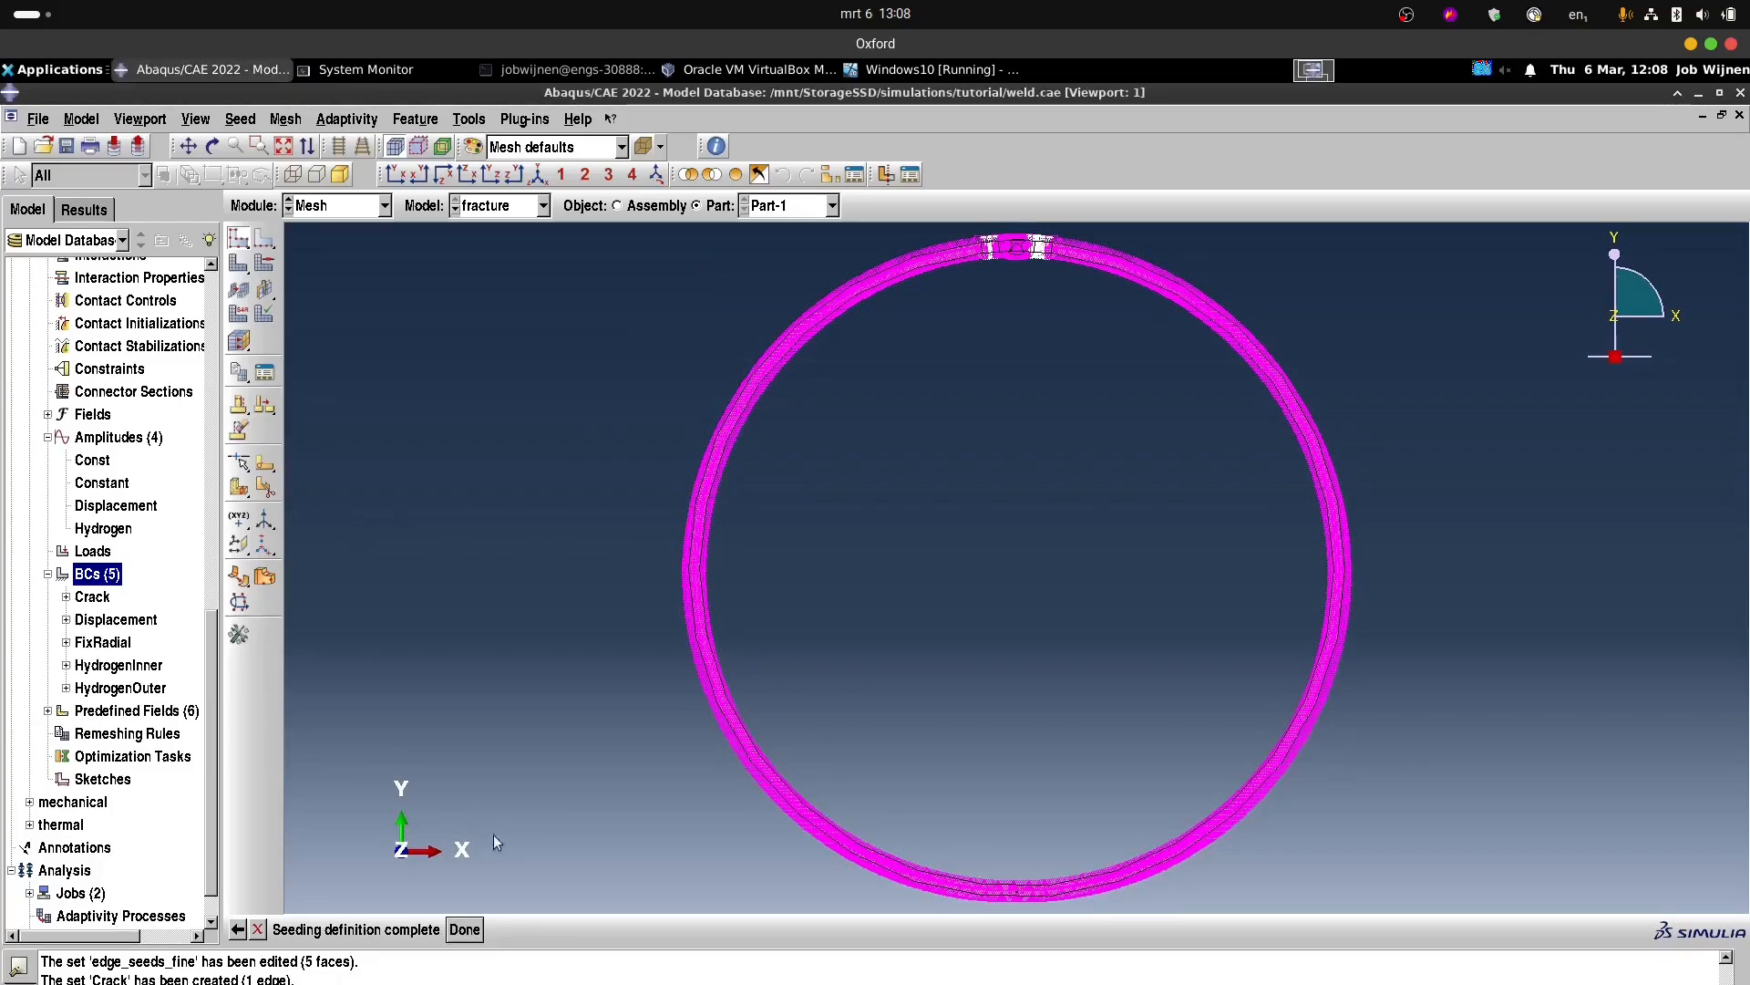
pyautogui.click(465, 929)
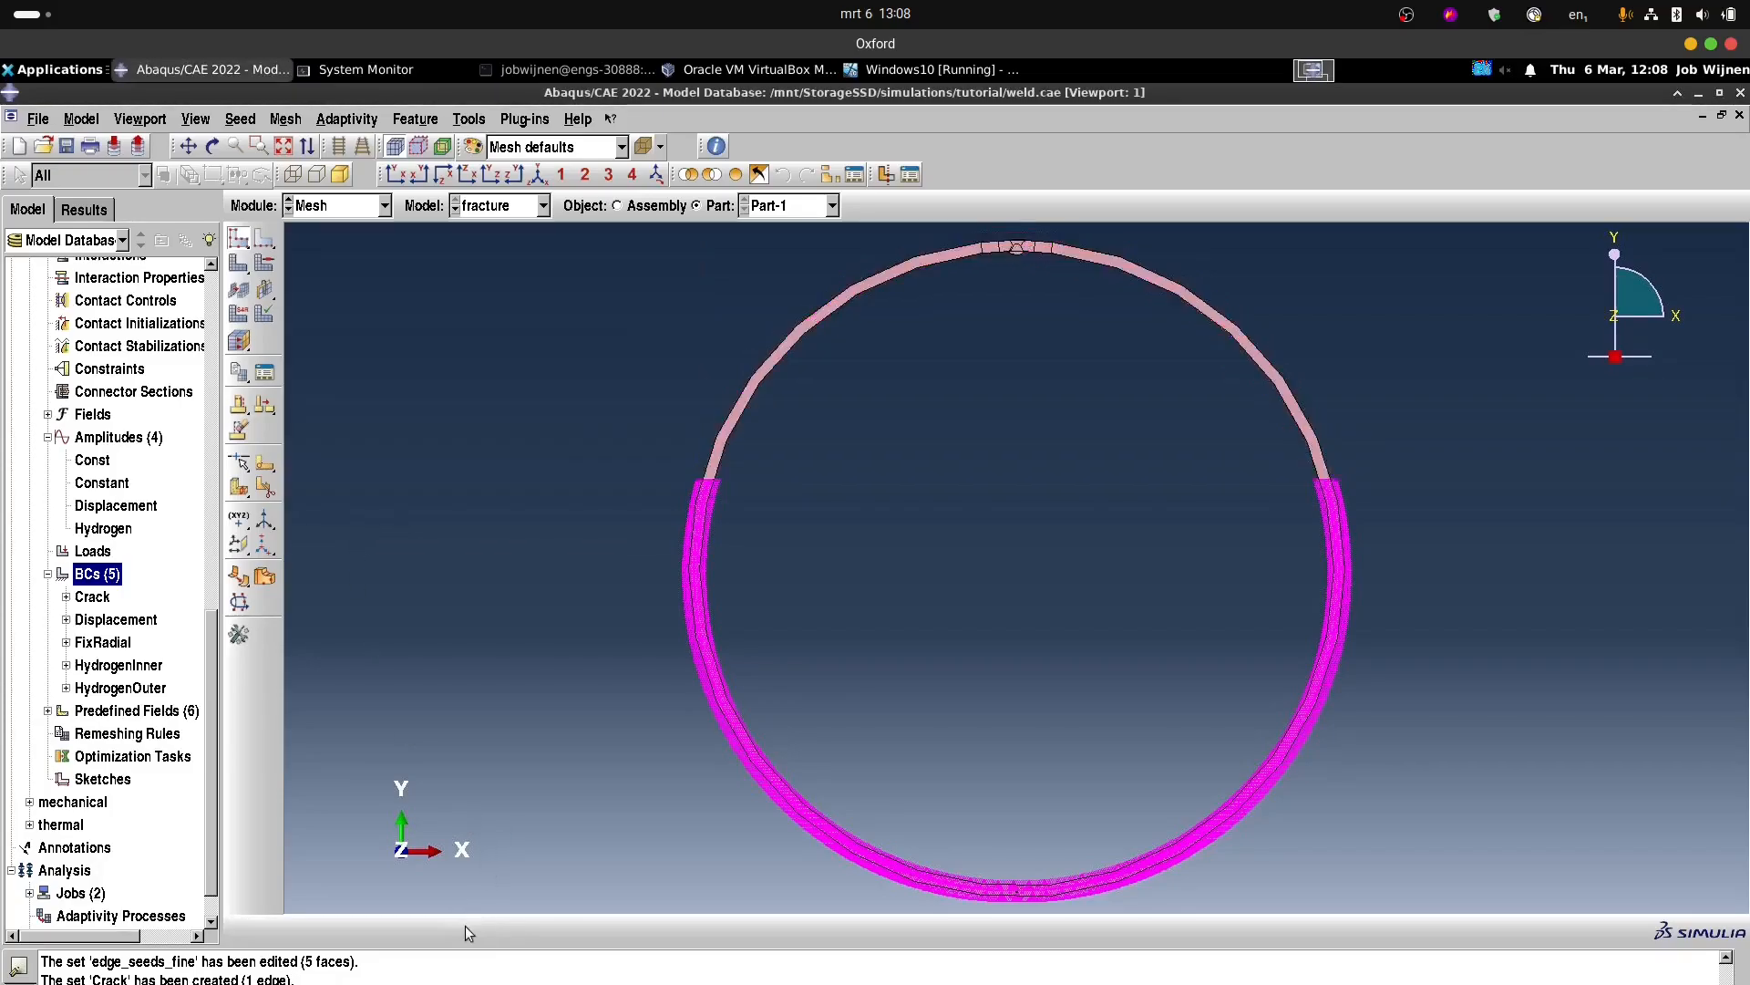
# Generate the mesh on the whole part and show the meshed weld zone in the saved close-up view.
pyautogui.click(240, 266)
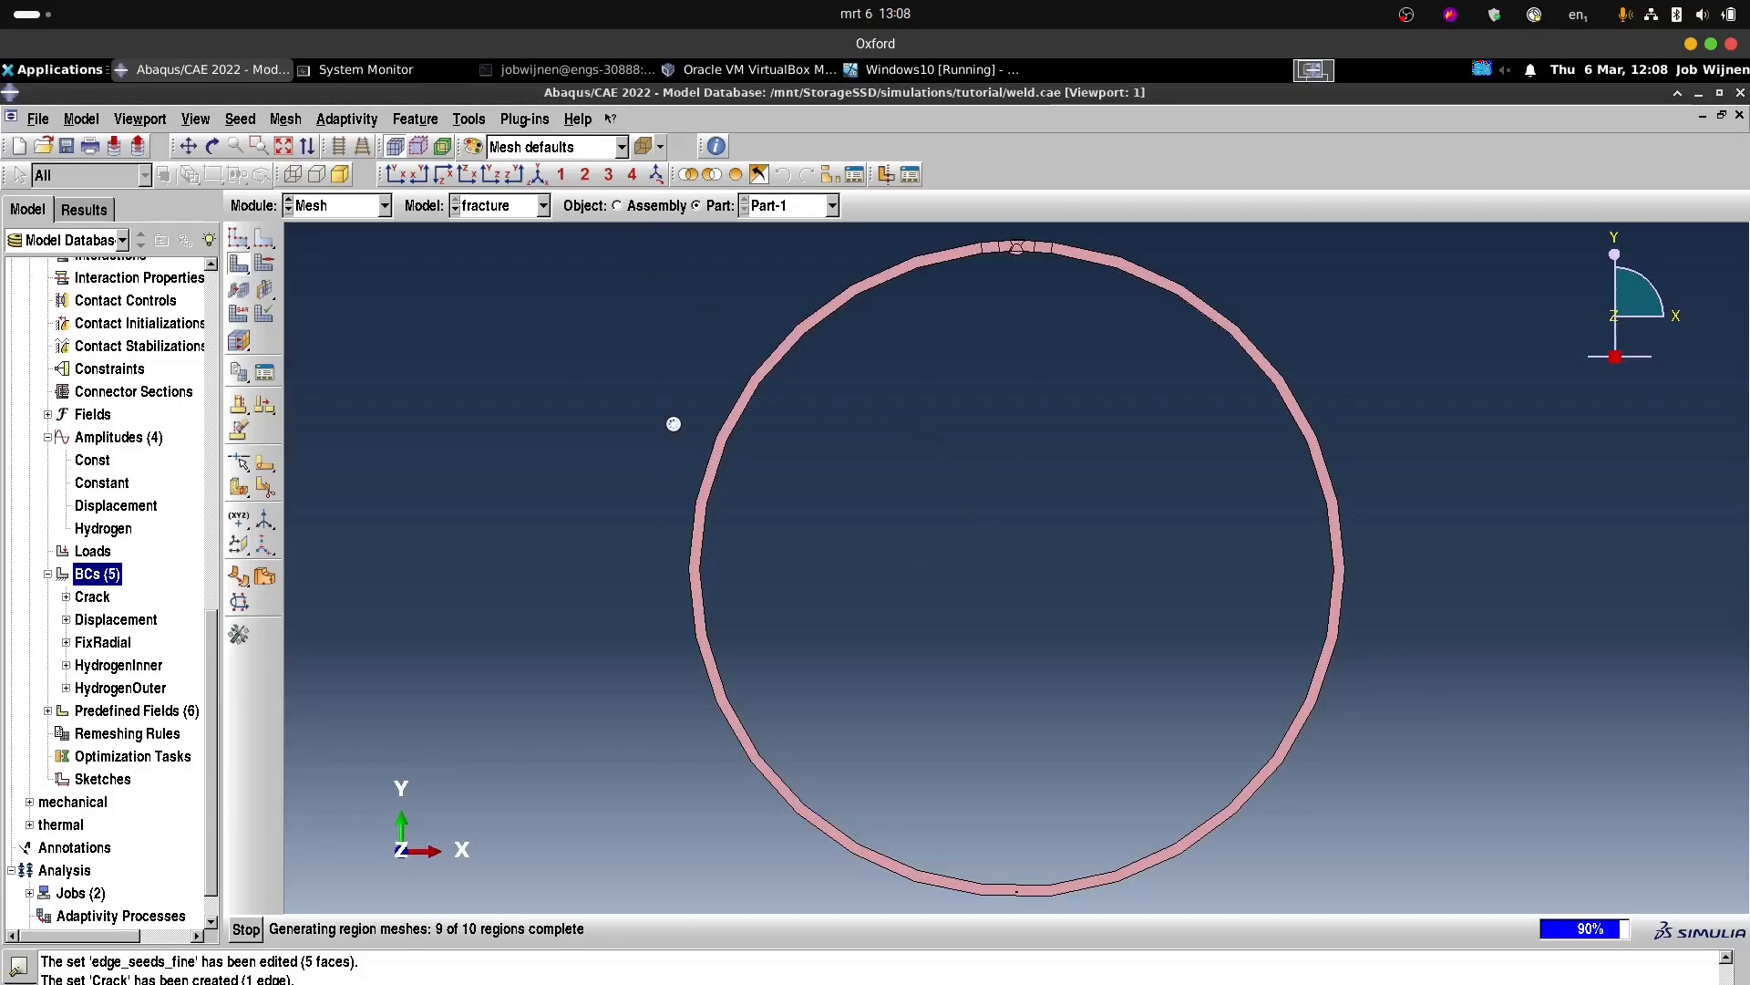
pyautogui.click(560, 175)
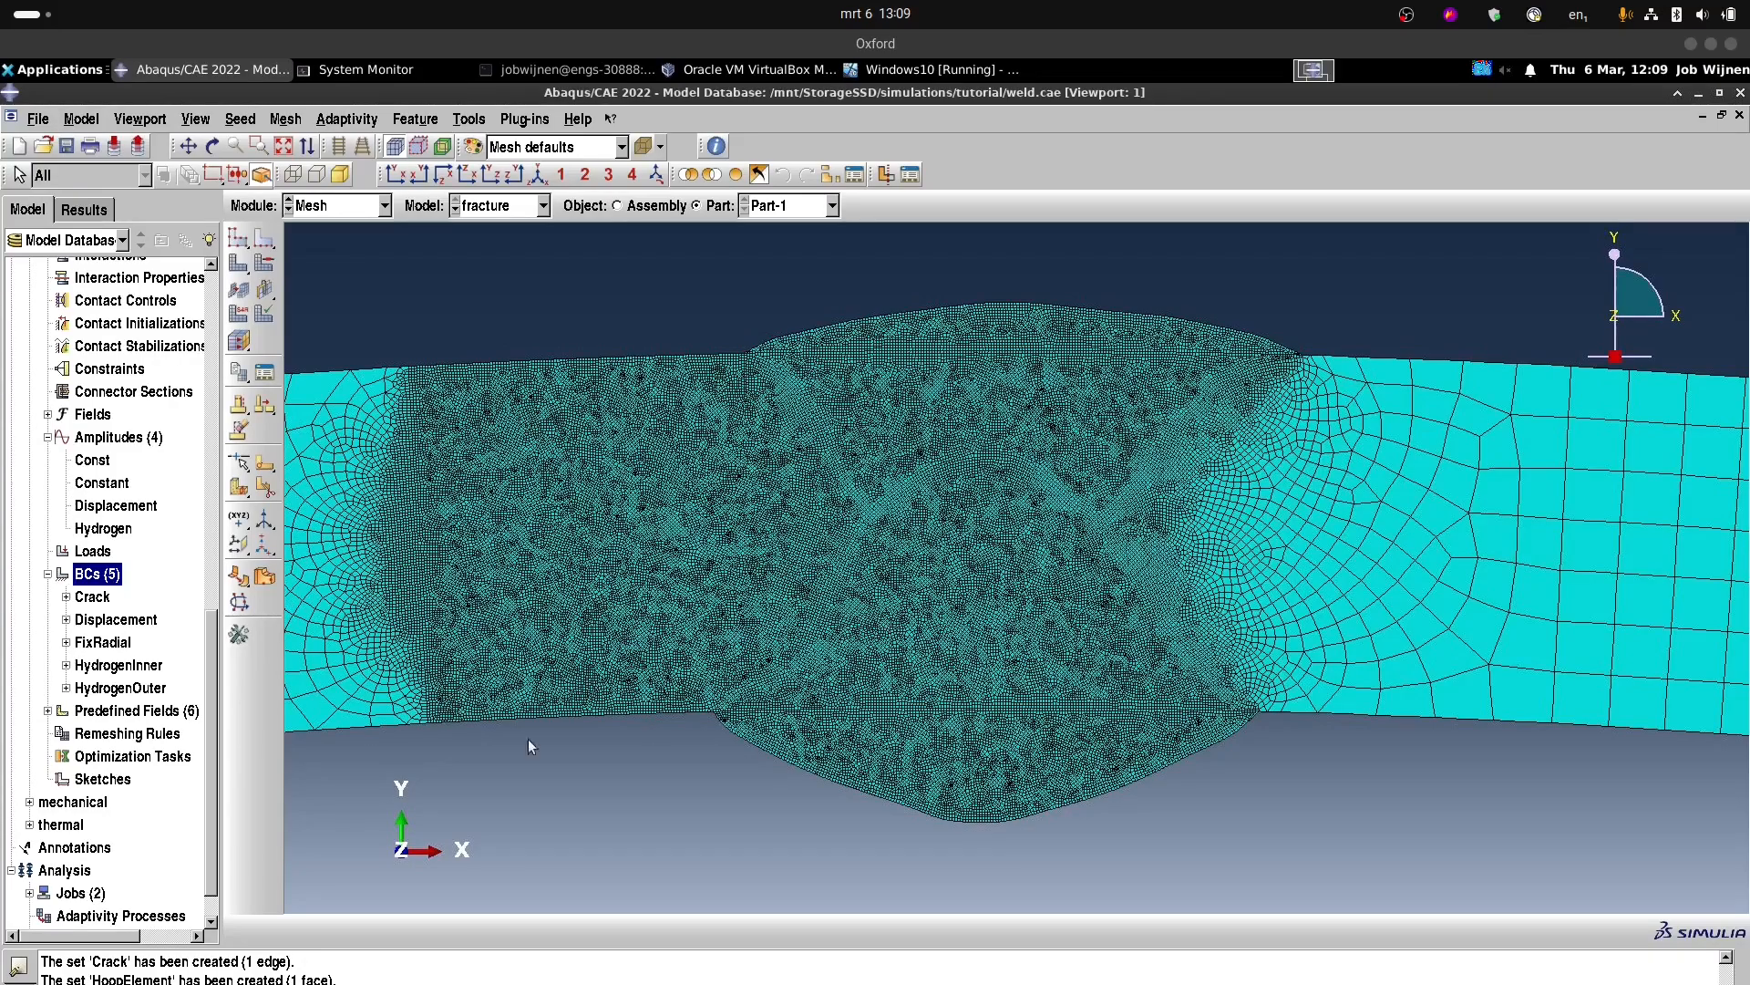
# Set the frequency of field output request F-Output-1 to evenly spaced time intervals with an interval of 50.
pyautogui.moveTo(208, 646); pyautogui.dragTo(202, 573)
pyautogui.scroll(5, 183, 468)
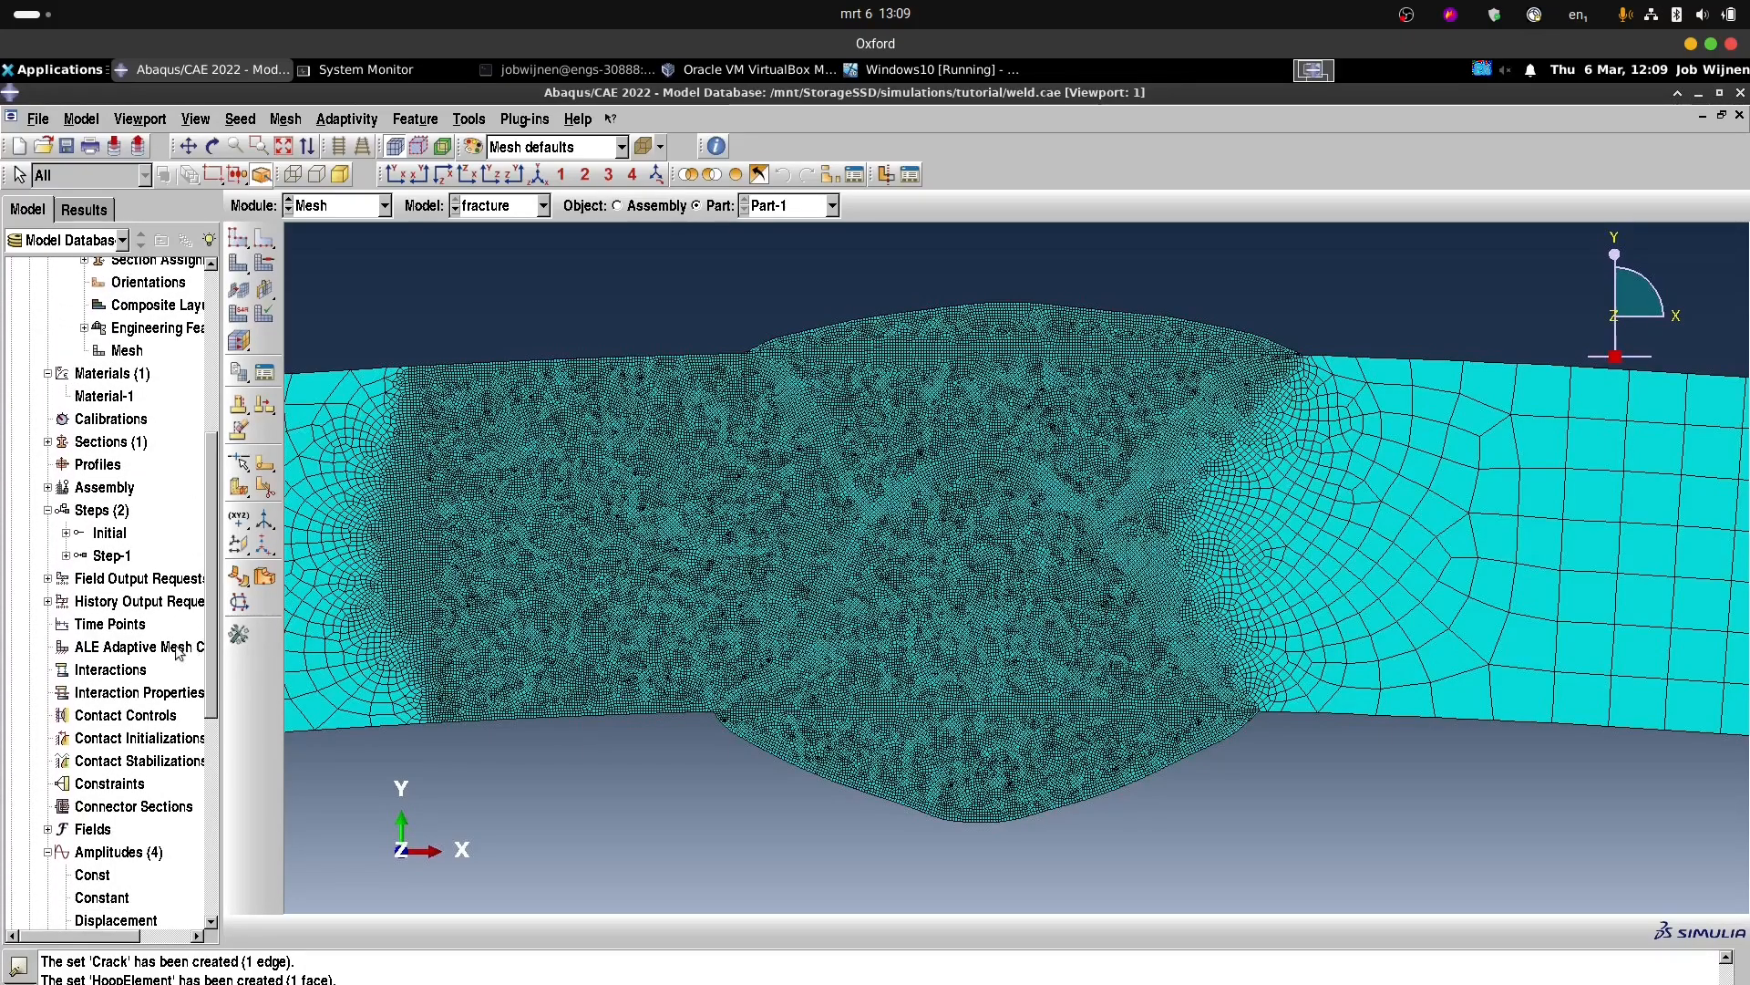
pyautogui.click(47, 579)
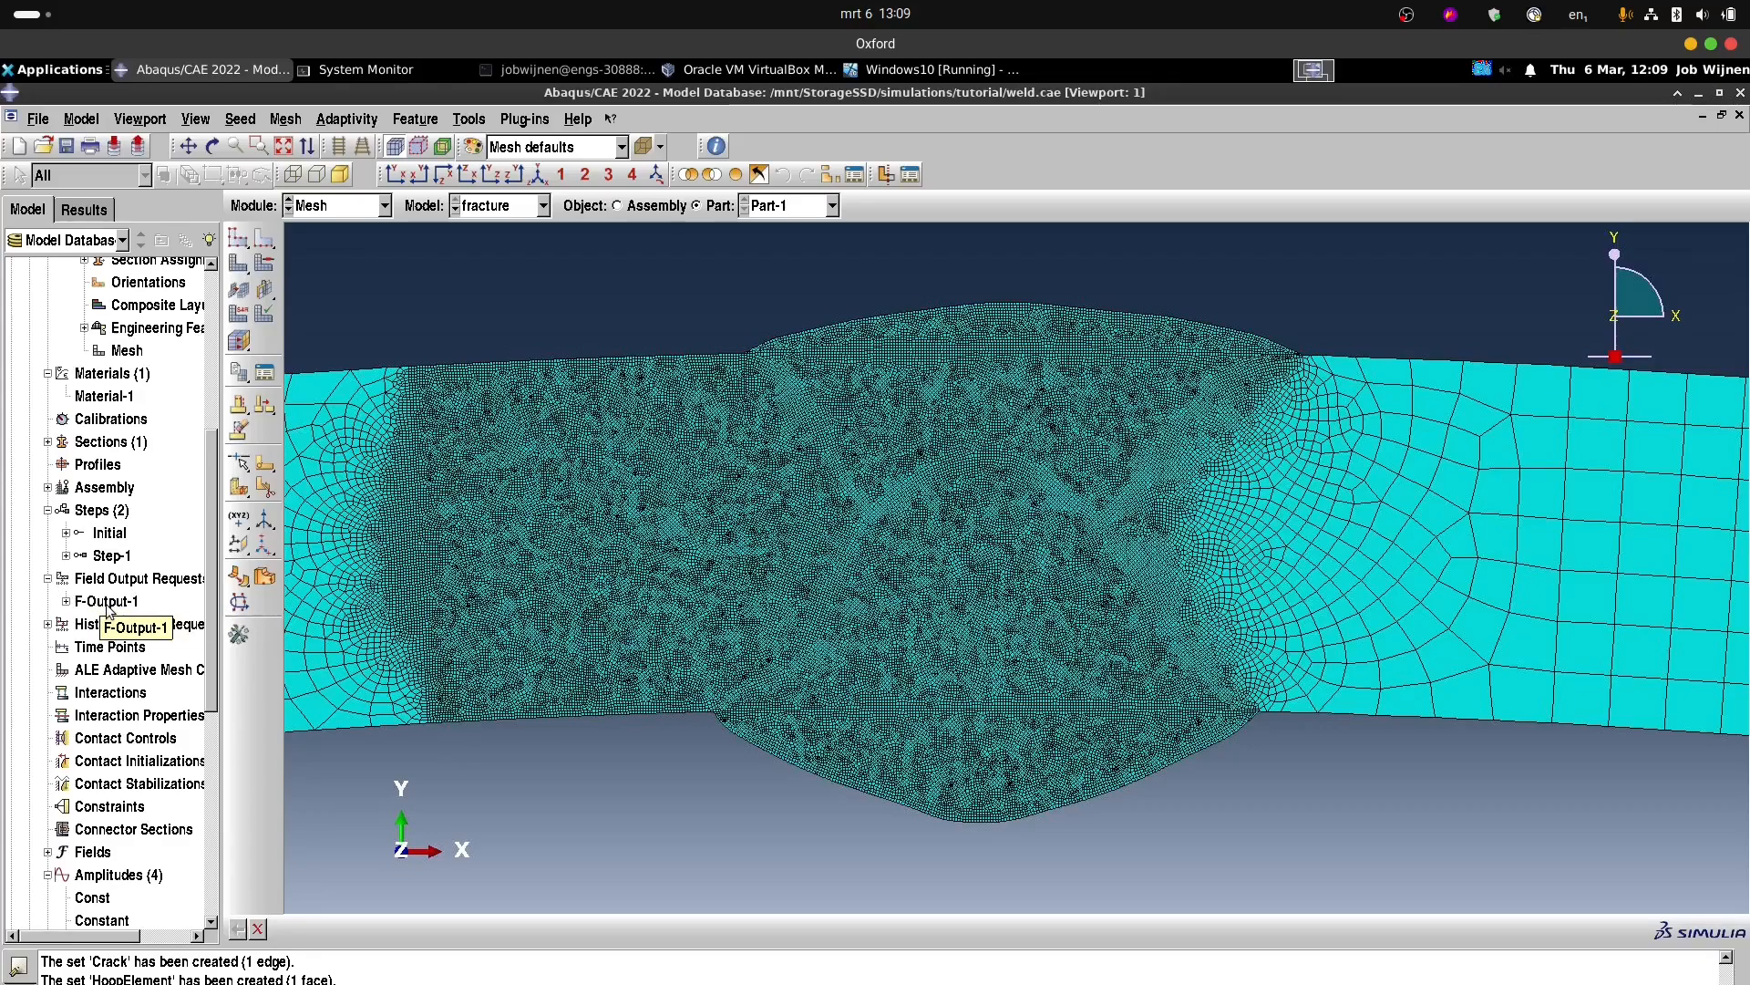
pyautogui.doubleClick(107, 602)
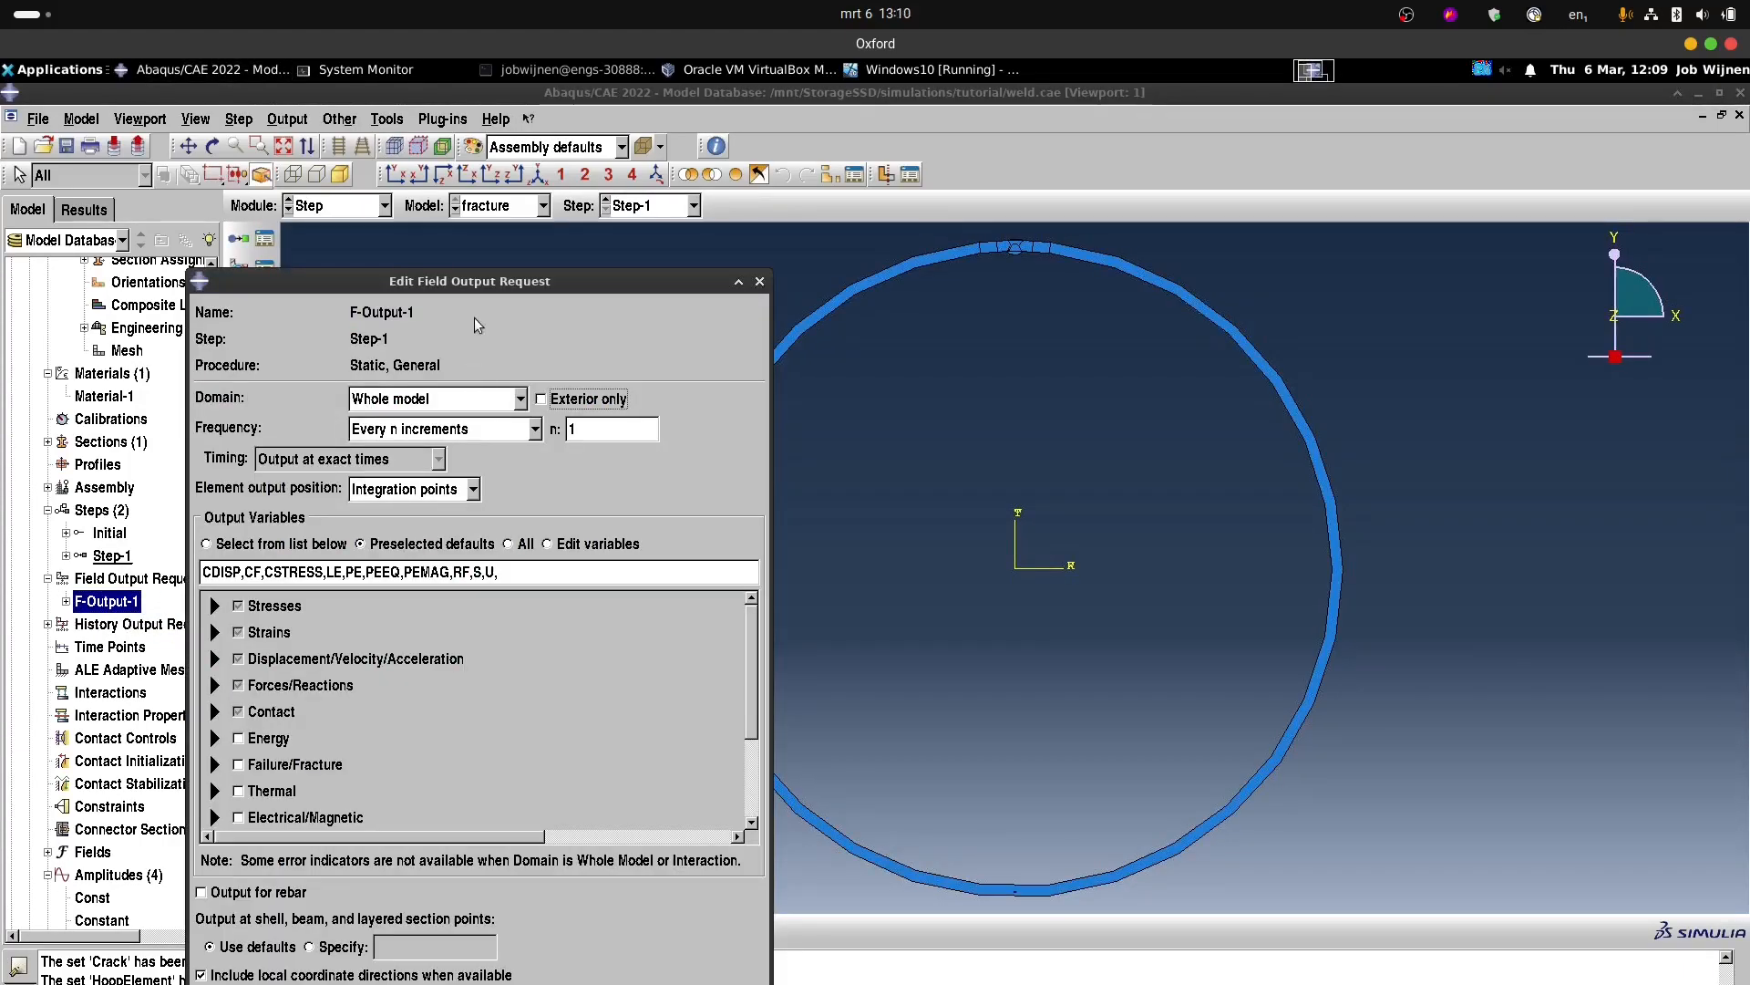
pyautogui.moveTo(472, 283); pyautogui.dragTo(504, 231)
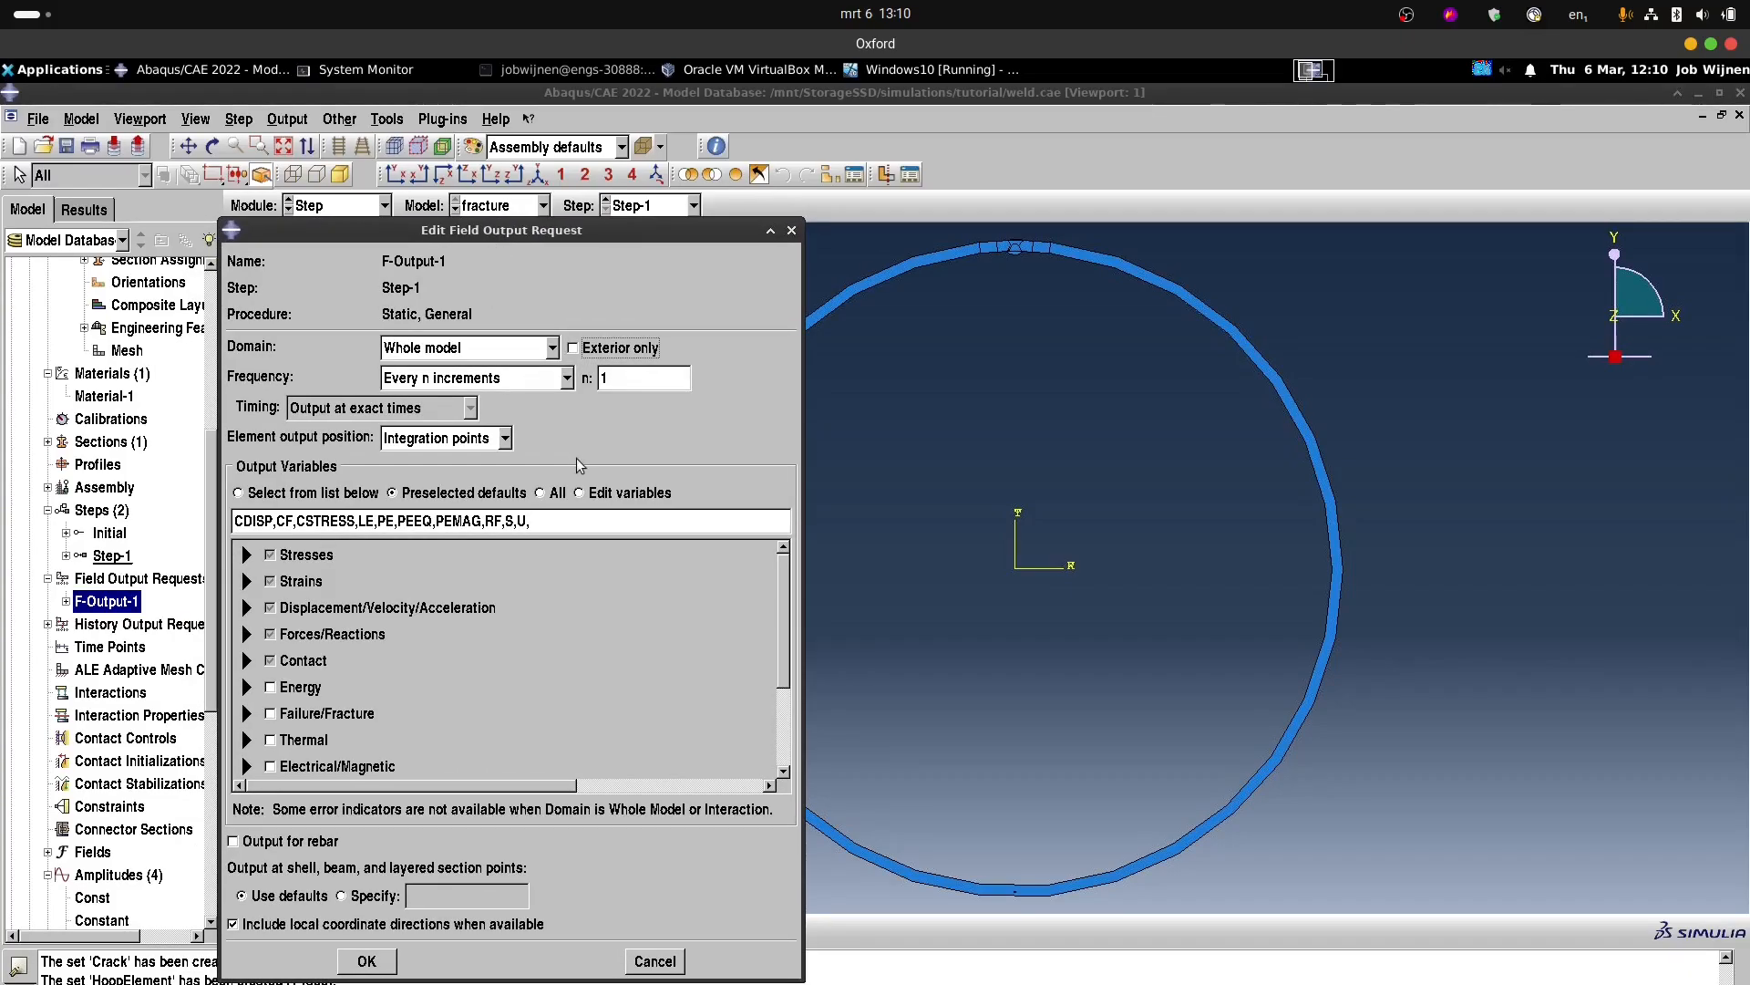
pyautogui.click(567, 378)
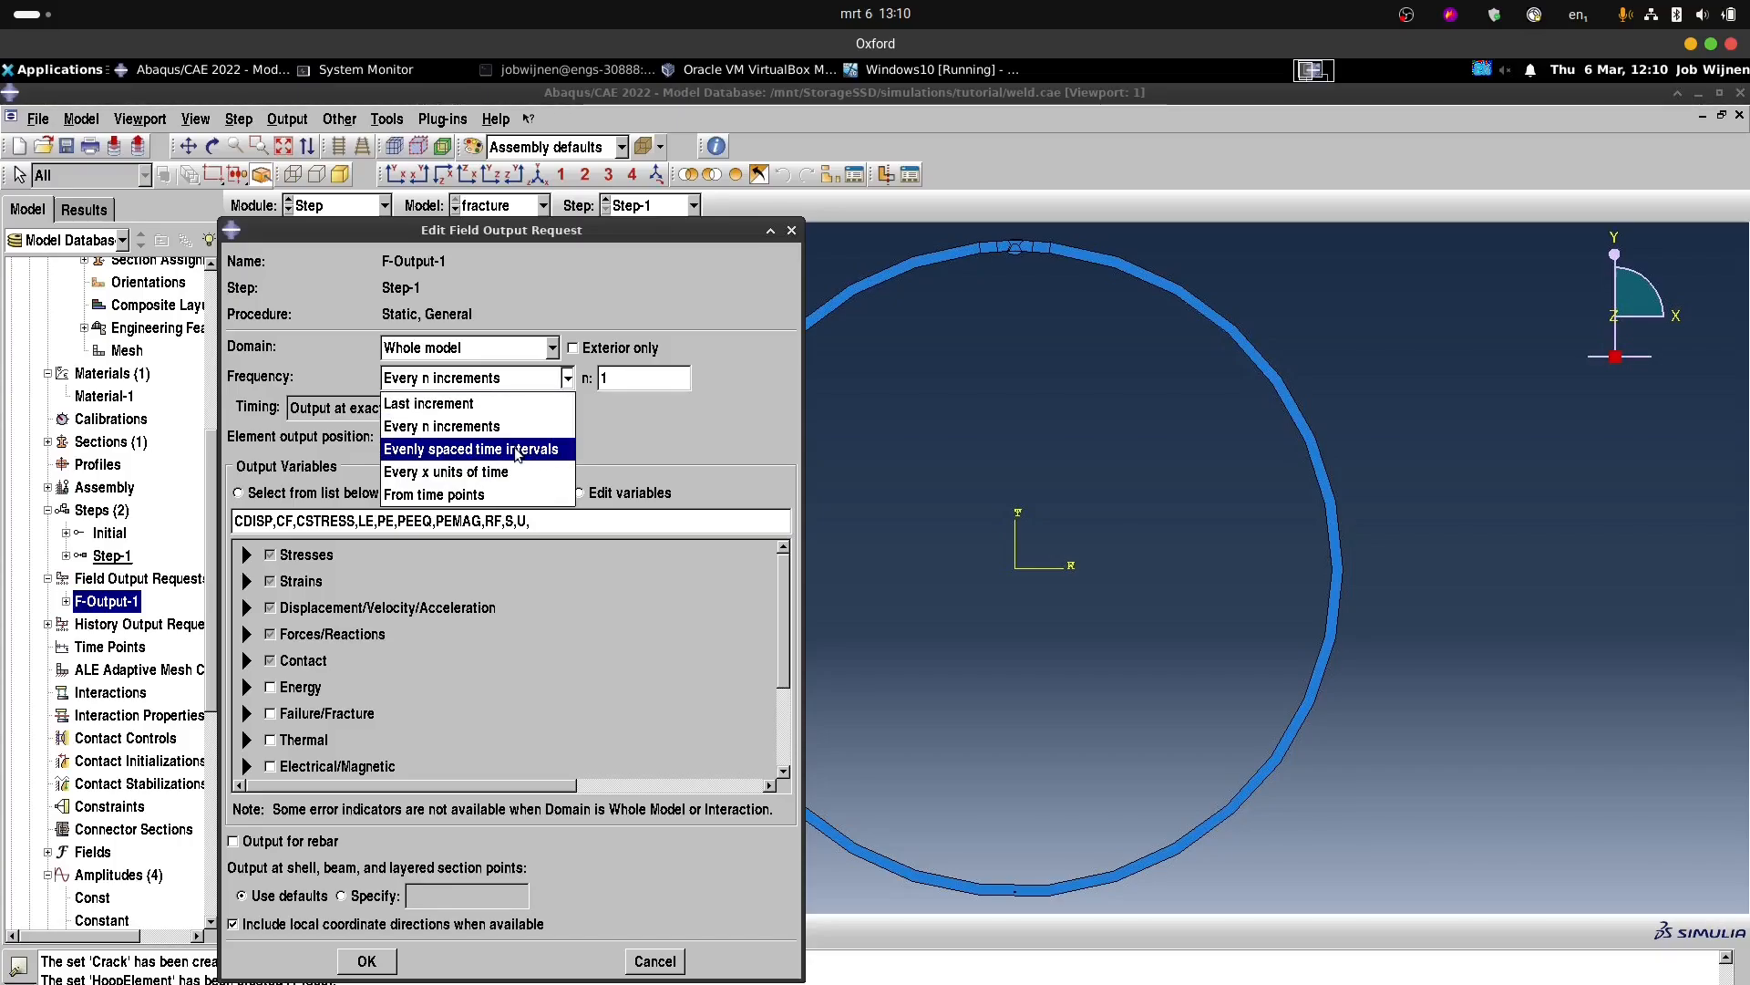
pyautogui.click(478, 449)
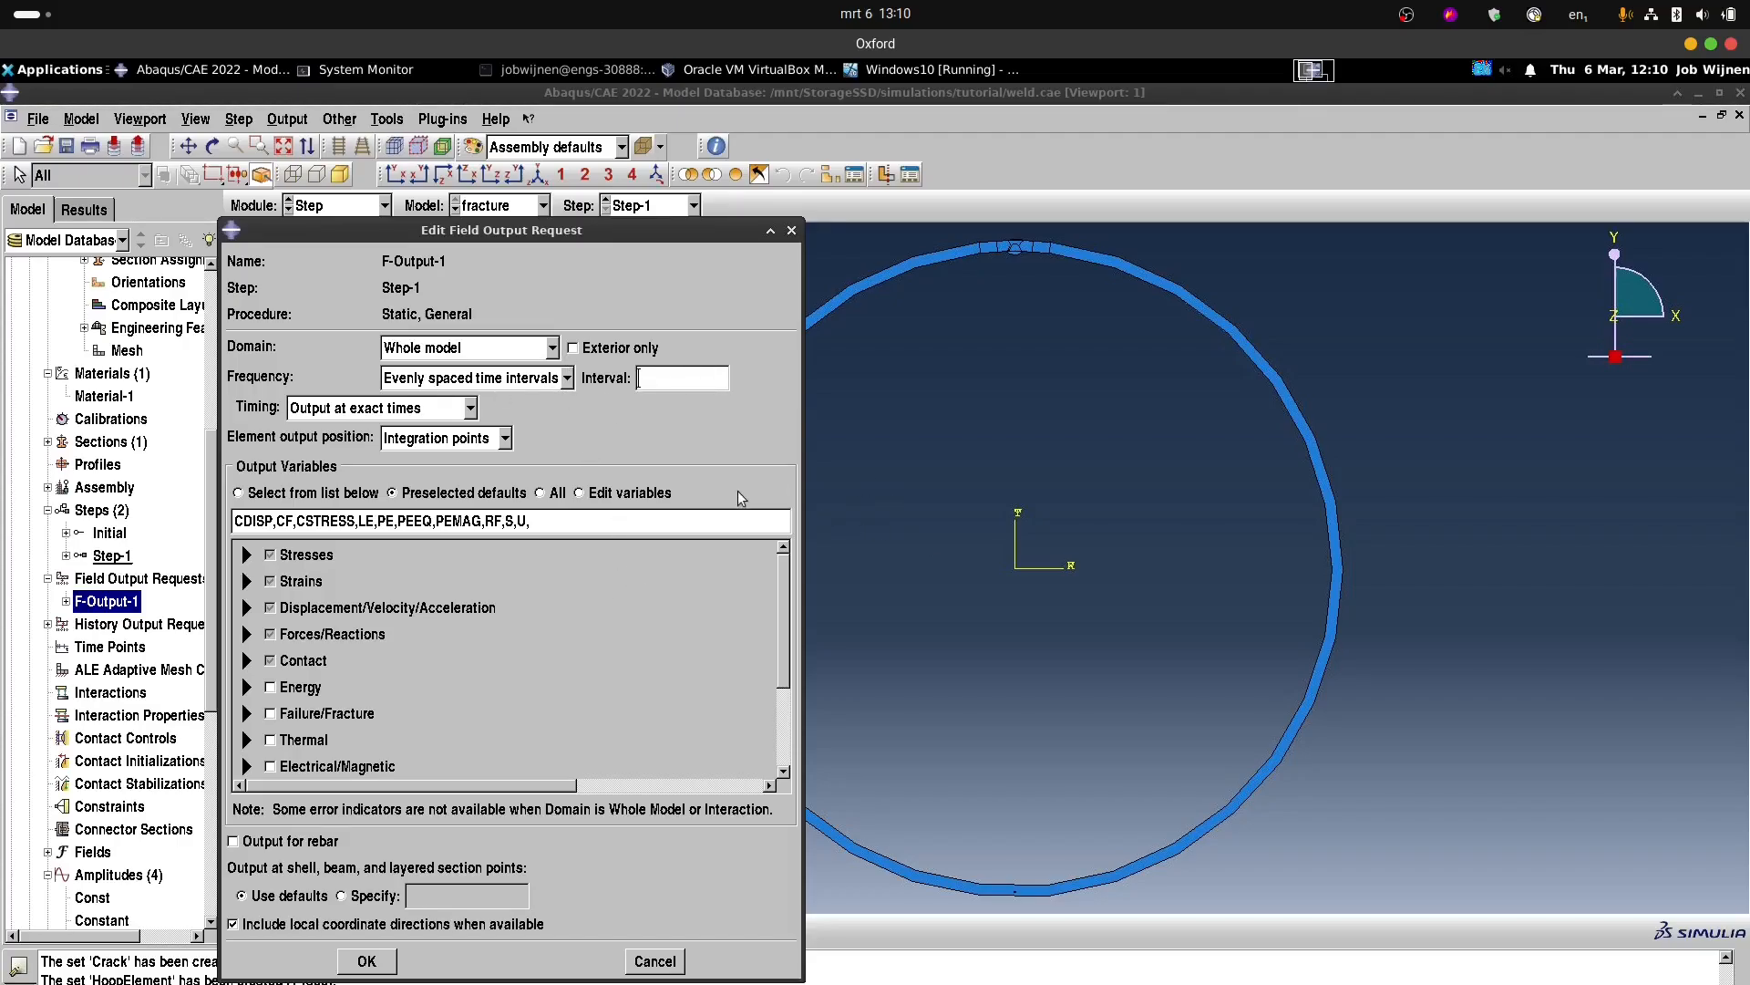
pyautogui.write('50')
# Remove the stresses, strains, forces/reactions and contact variables from the field output request, keeping only displacement U.
pyautogui.click(270, 554)
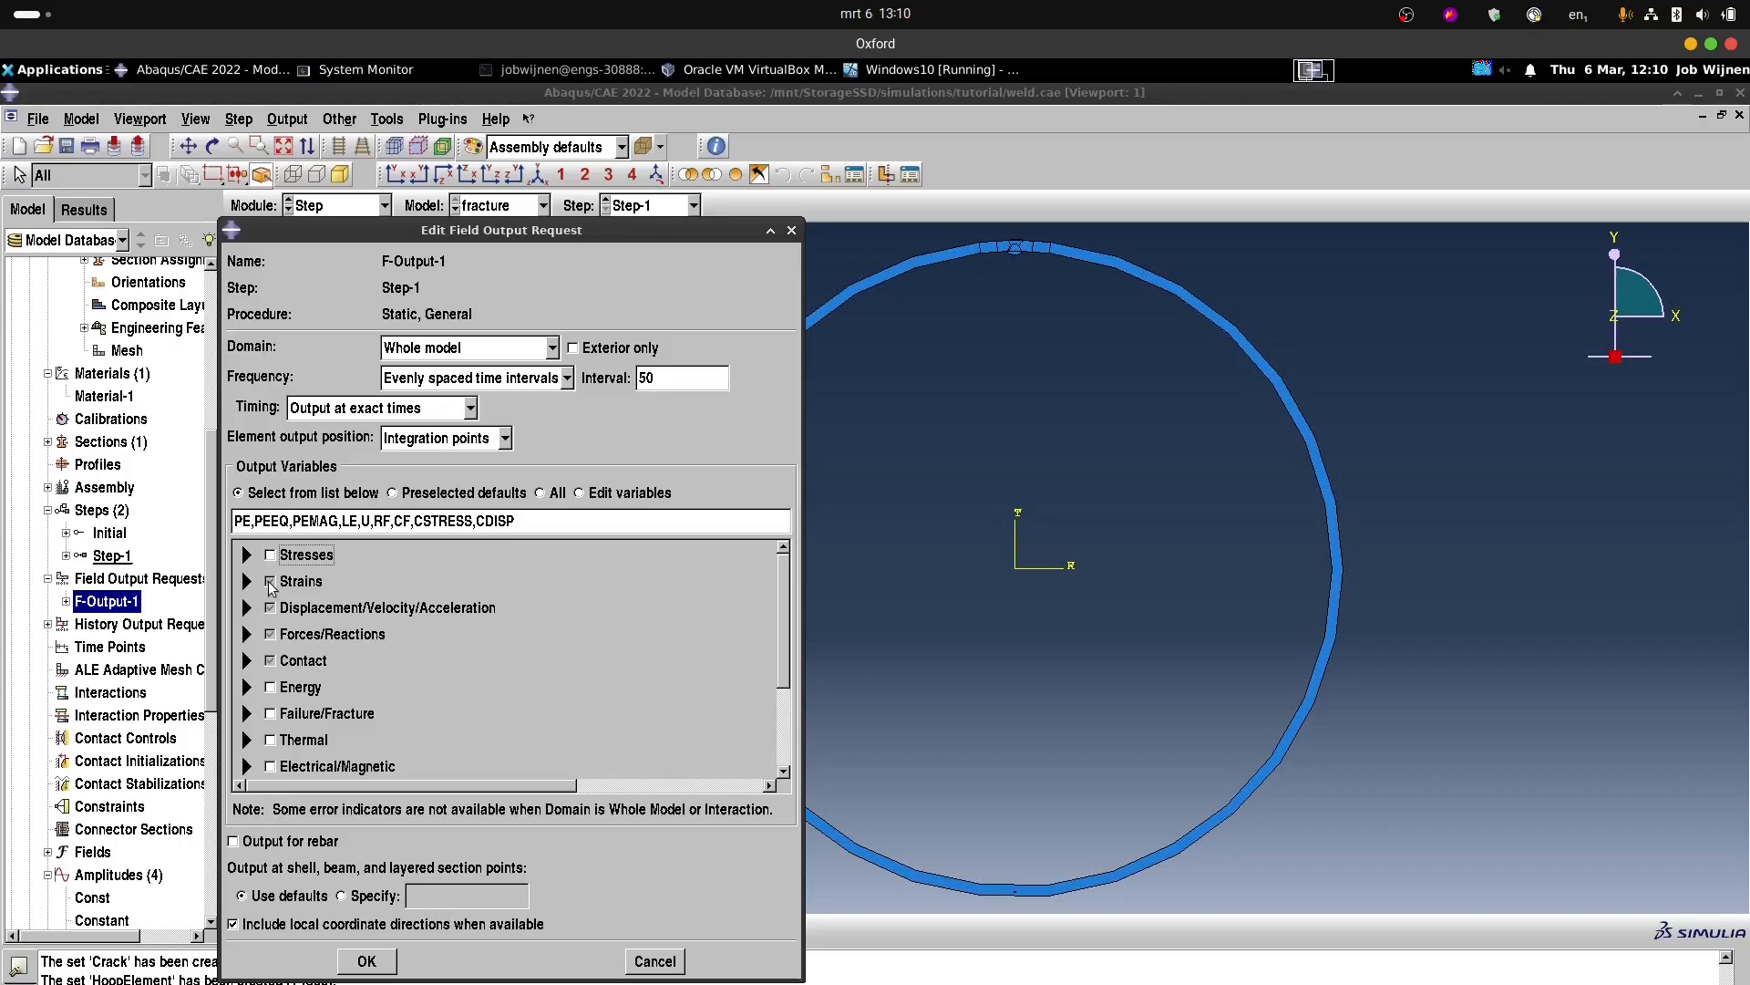
pyautogui.click(270, 581)
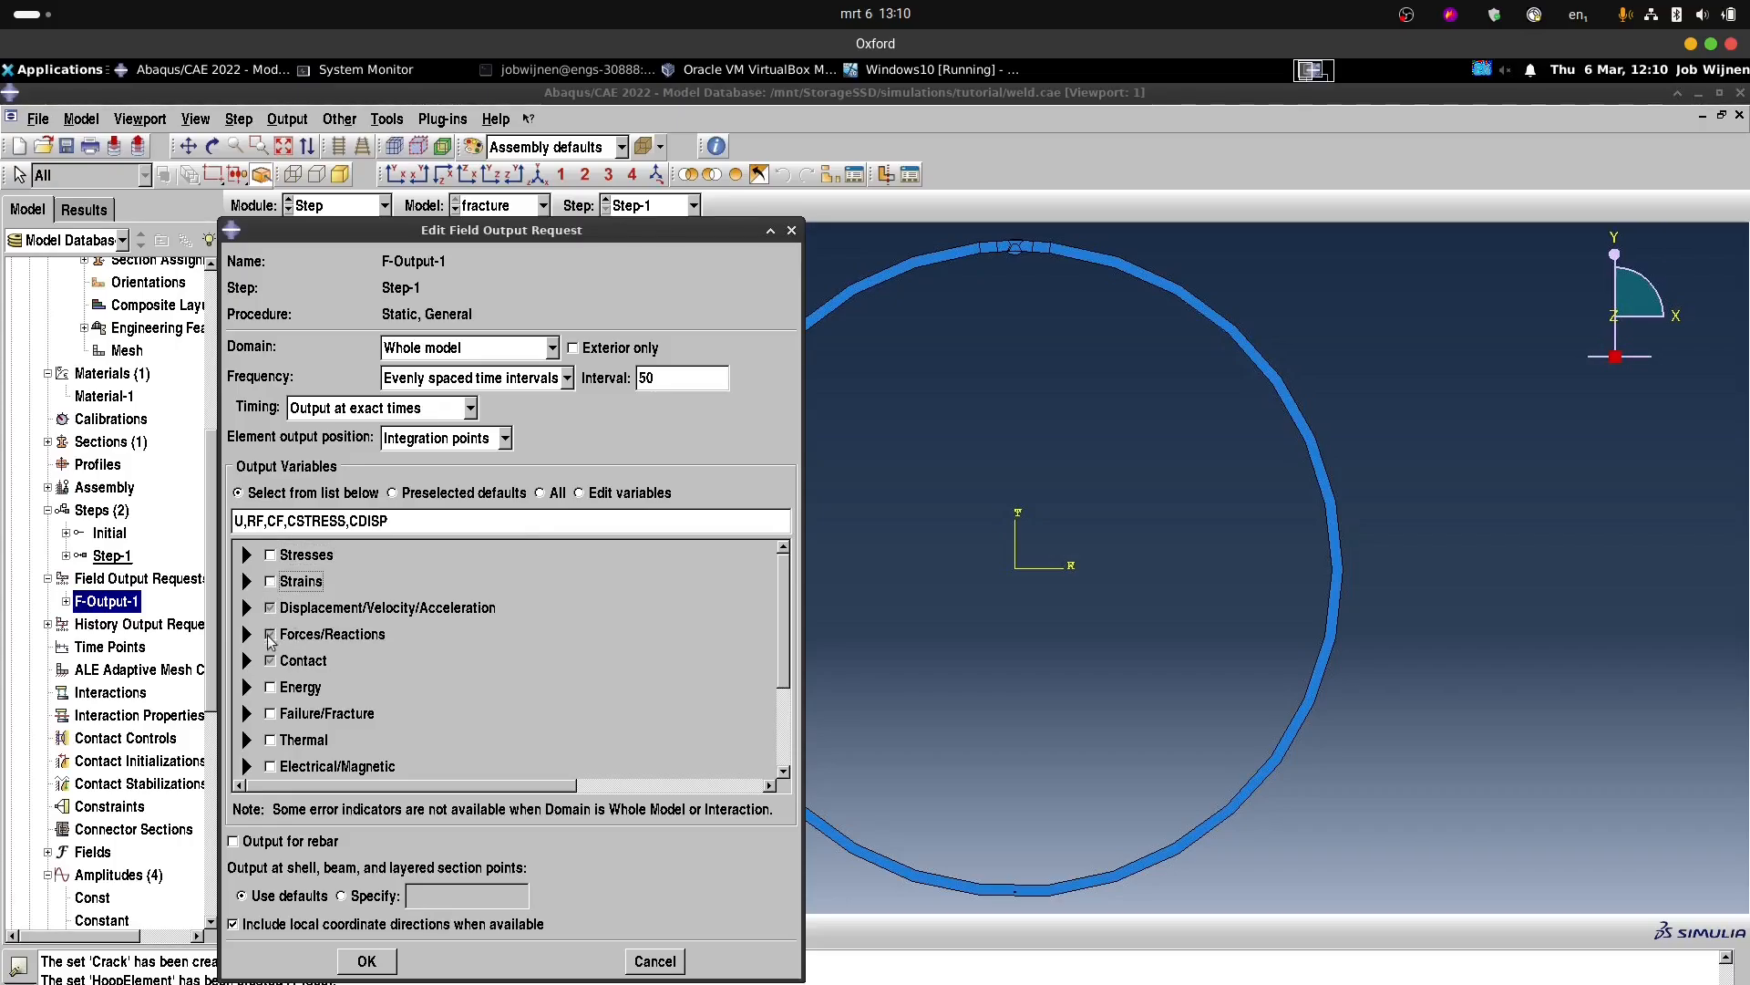
pyautogui.click(270, 635)
pyautogui.click(270, 661)
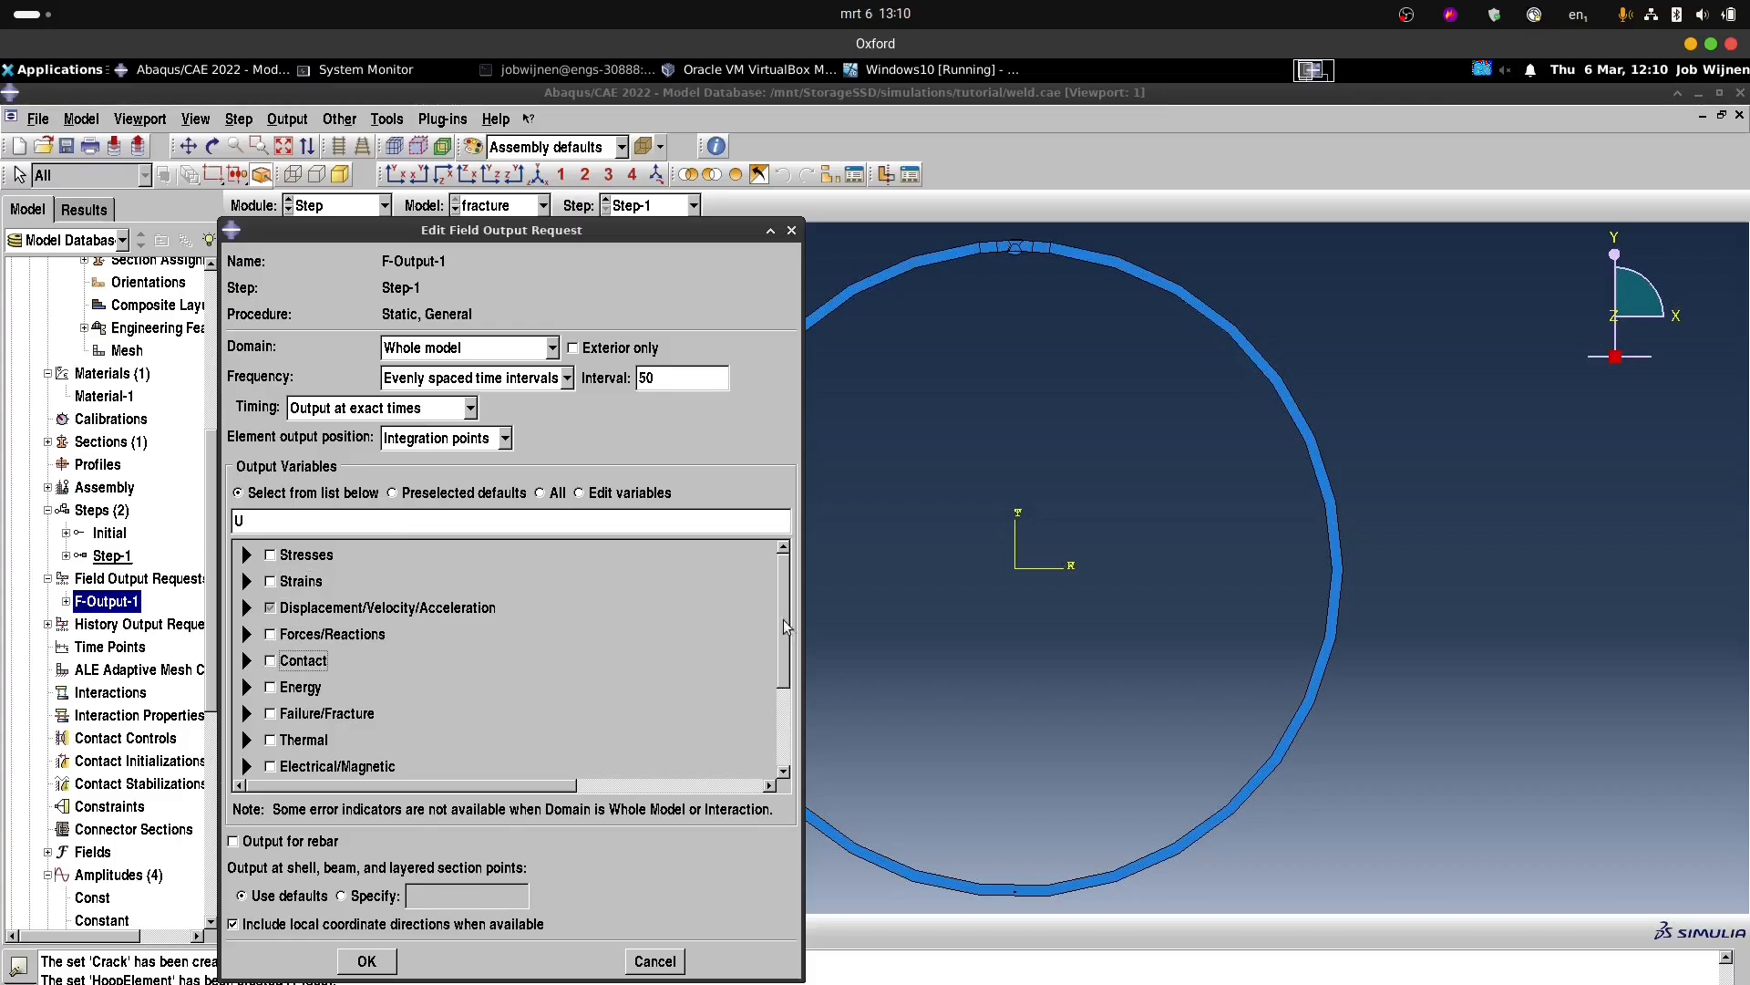
pyautogui.scroll(-2, 781, 653)
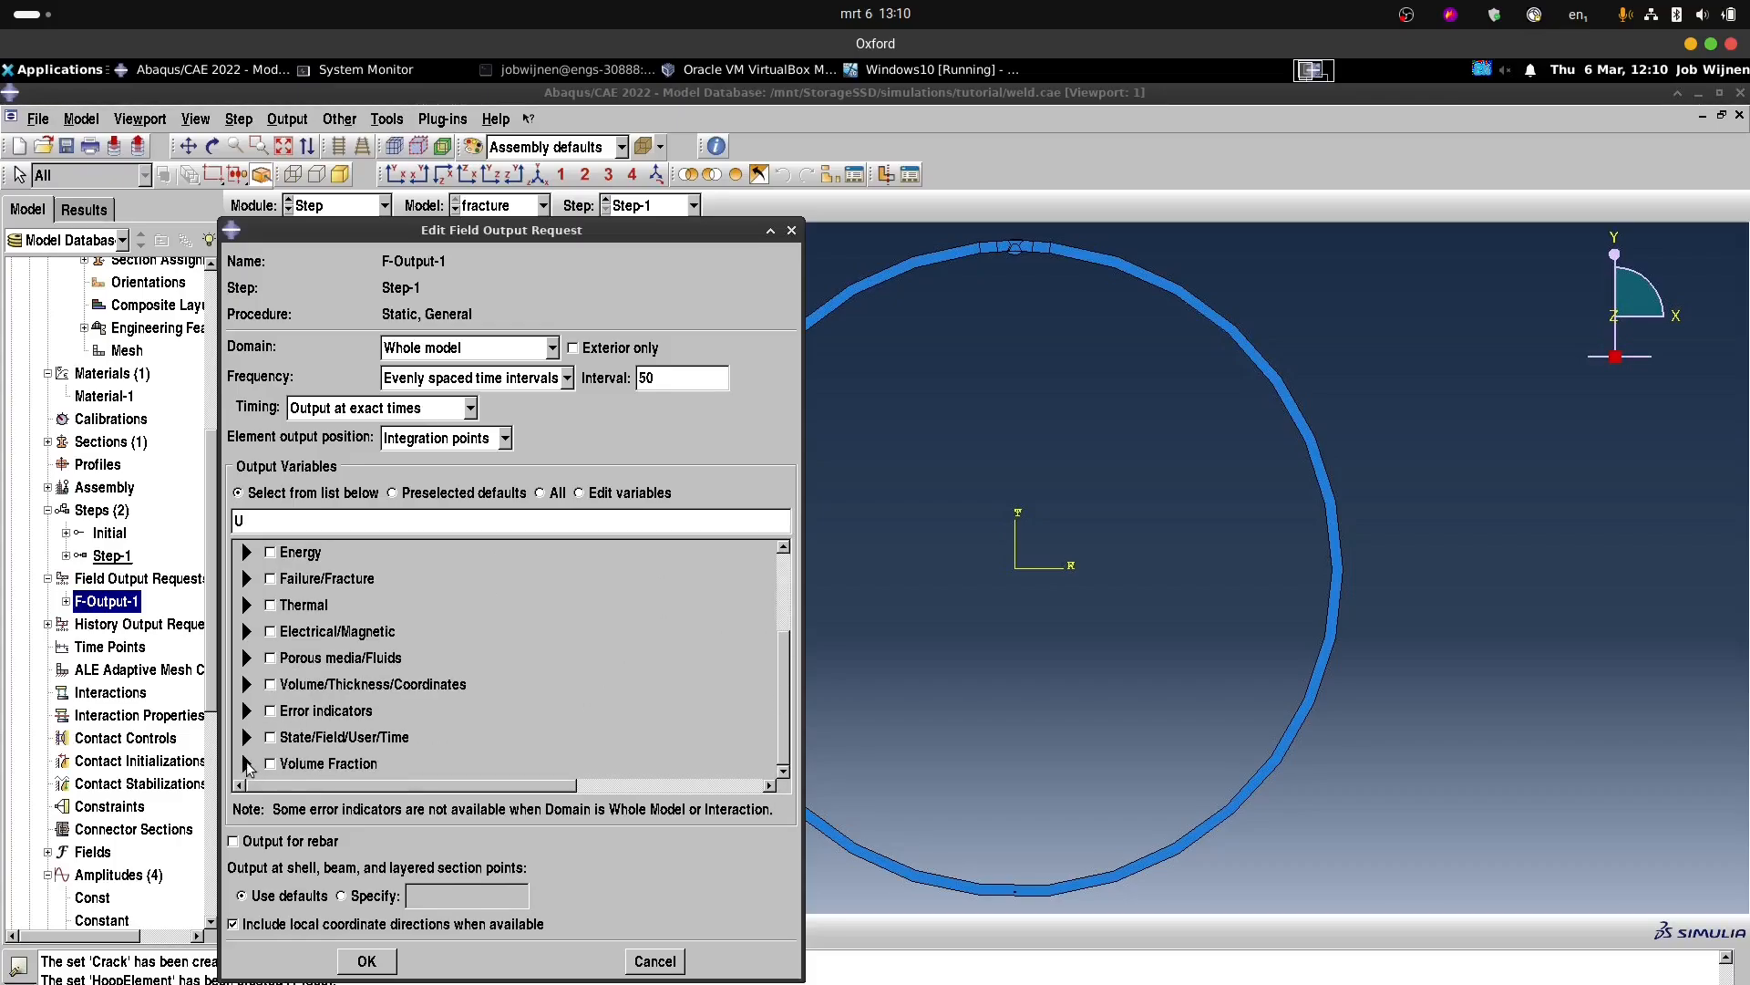
# Add the solution dependent state variables SDV to the F-Output-1 field output request and accept the request.
pyautogui.click(246, 763)
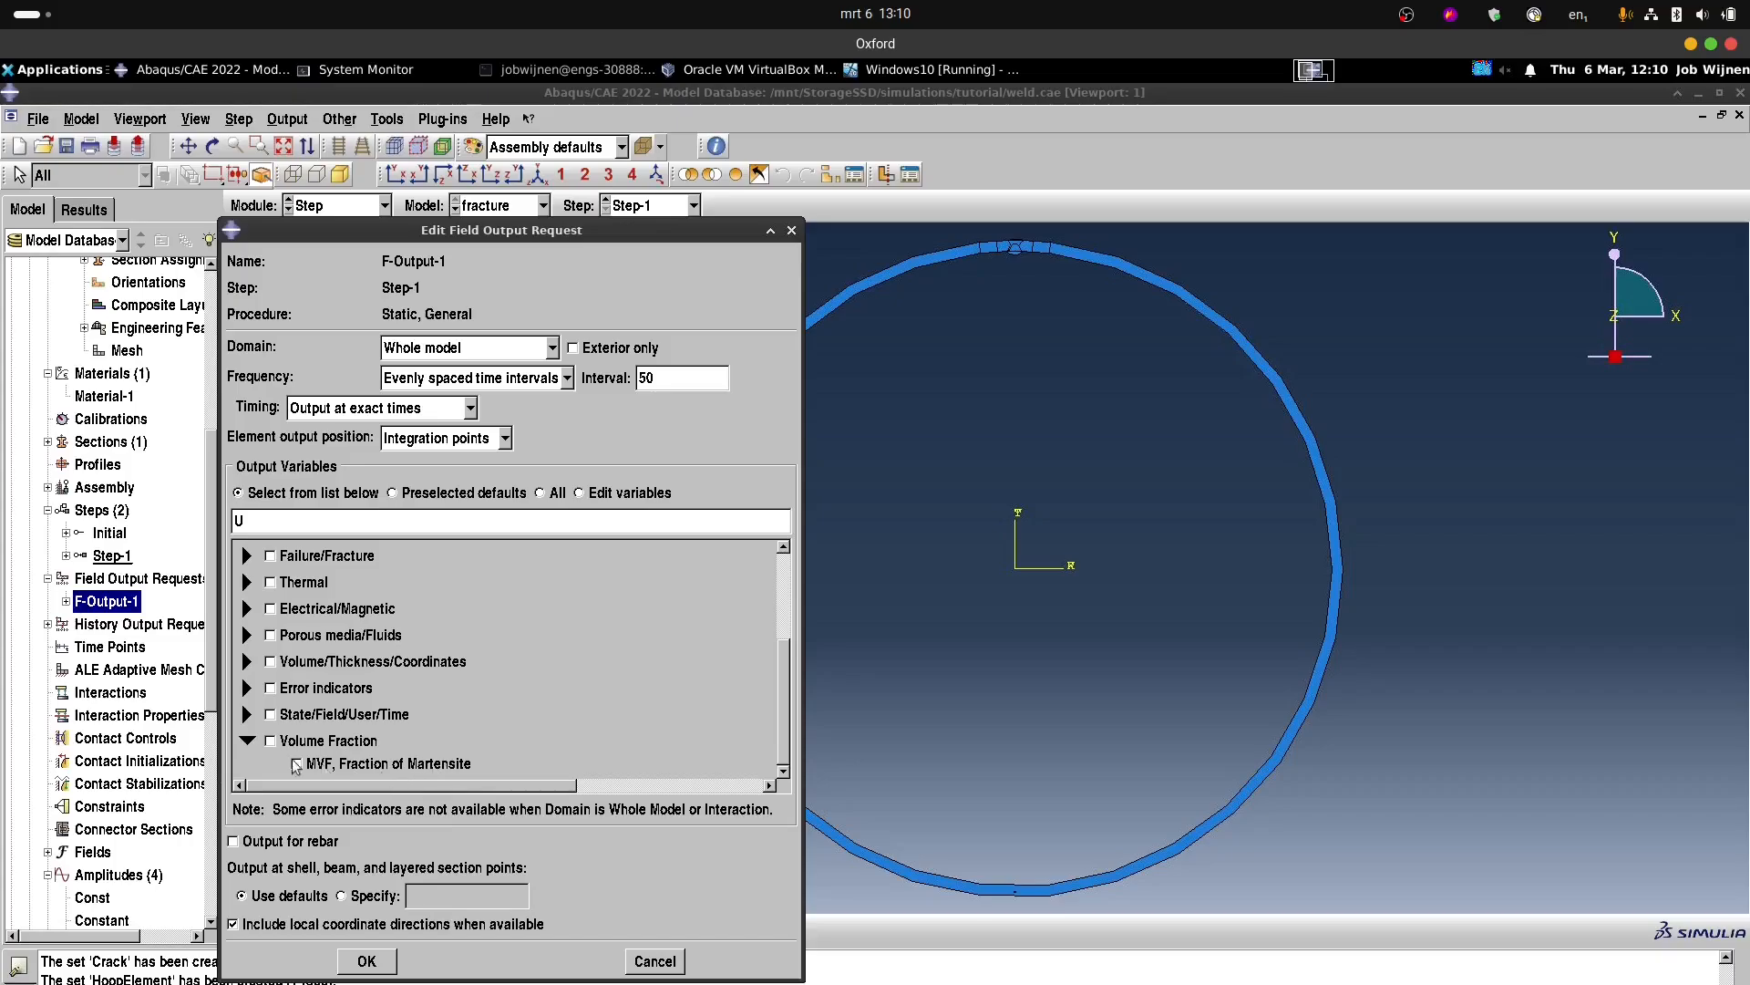
pyautogui.click(246, 740)
pyautogui.click(246, 736)
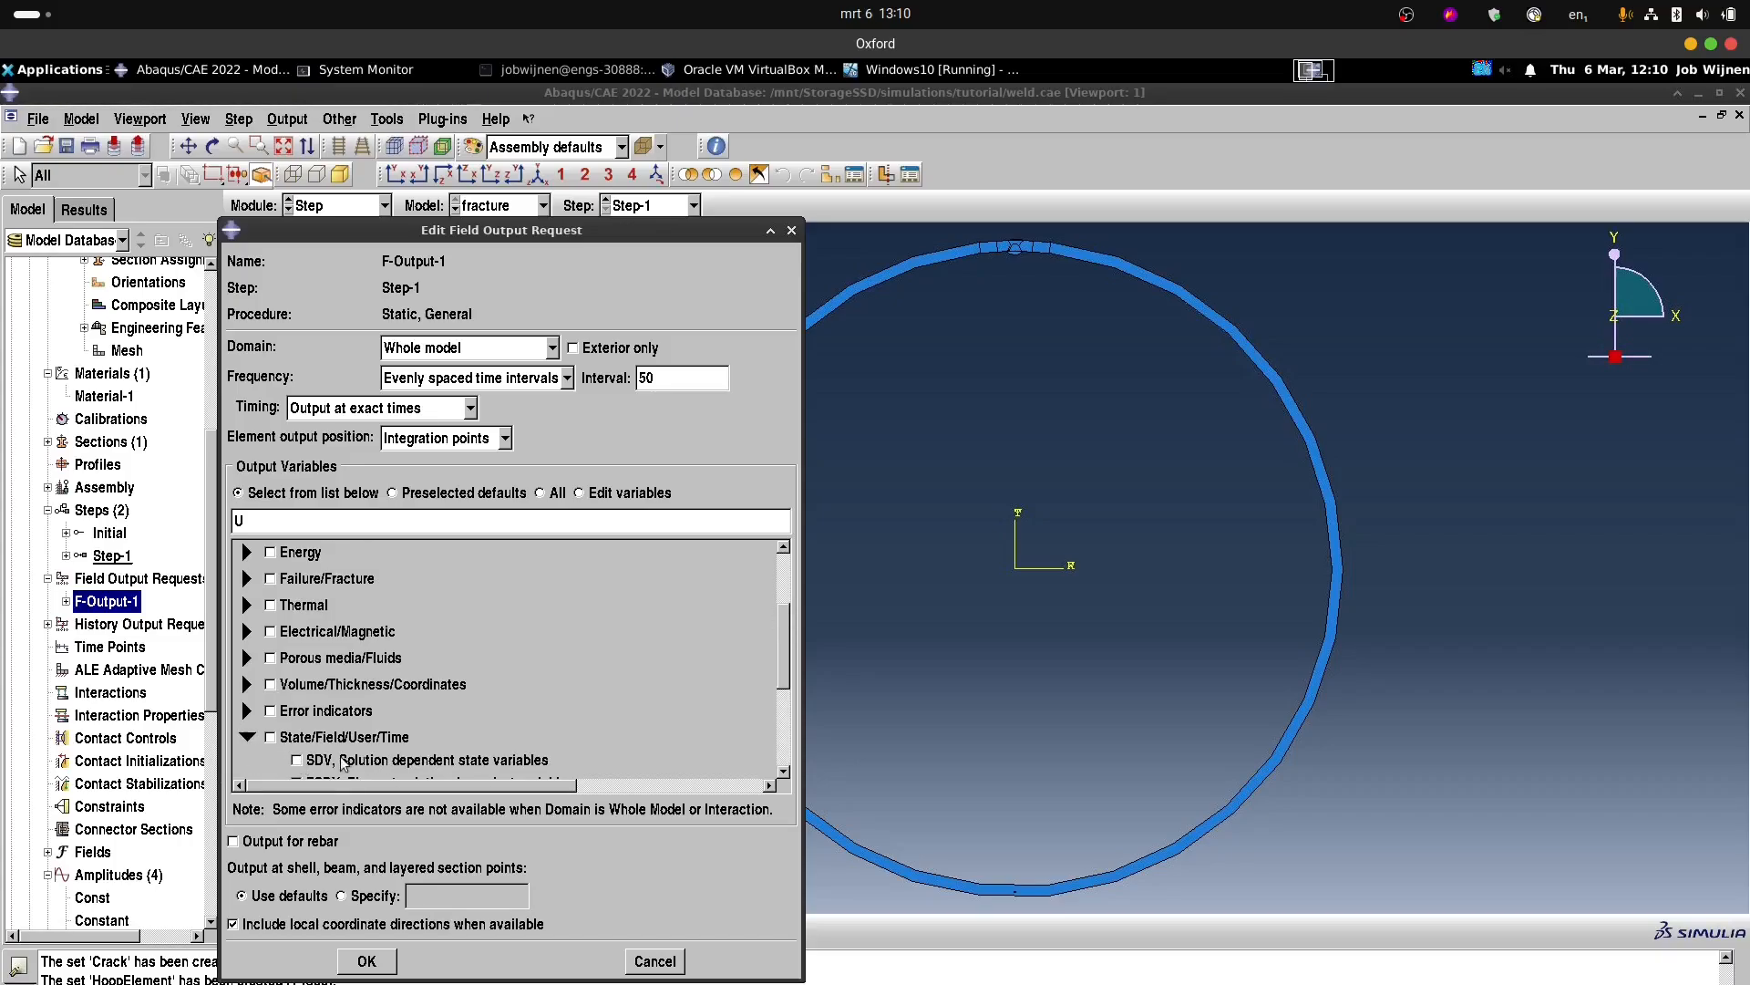
pyautogui.scroll(-4, 344, 764)
pyautogui.click(347, 651)
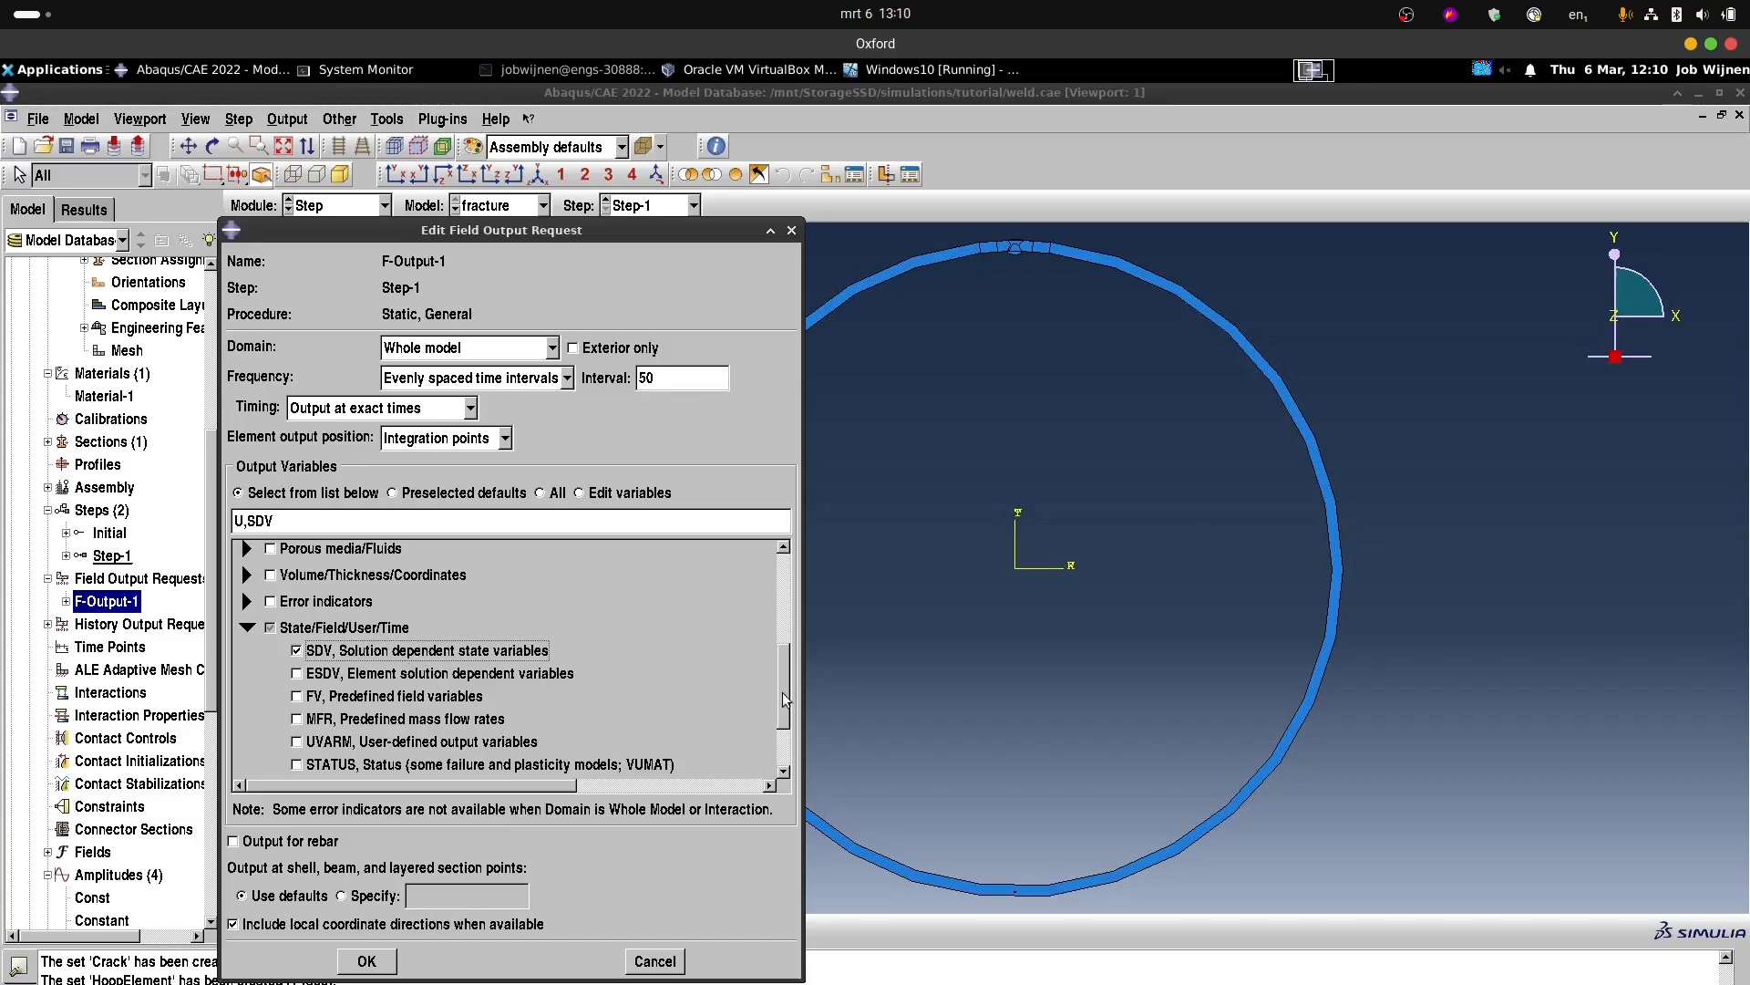
pyautogui.moveTo(783, 691); pyautogui.dragTo(785, 736)
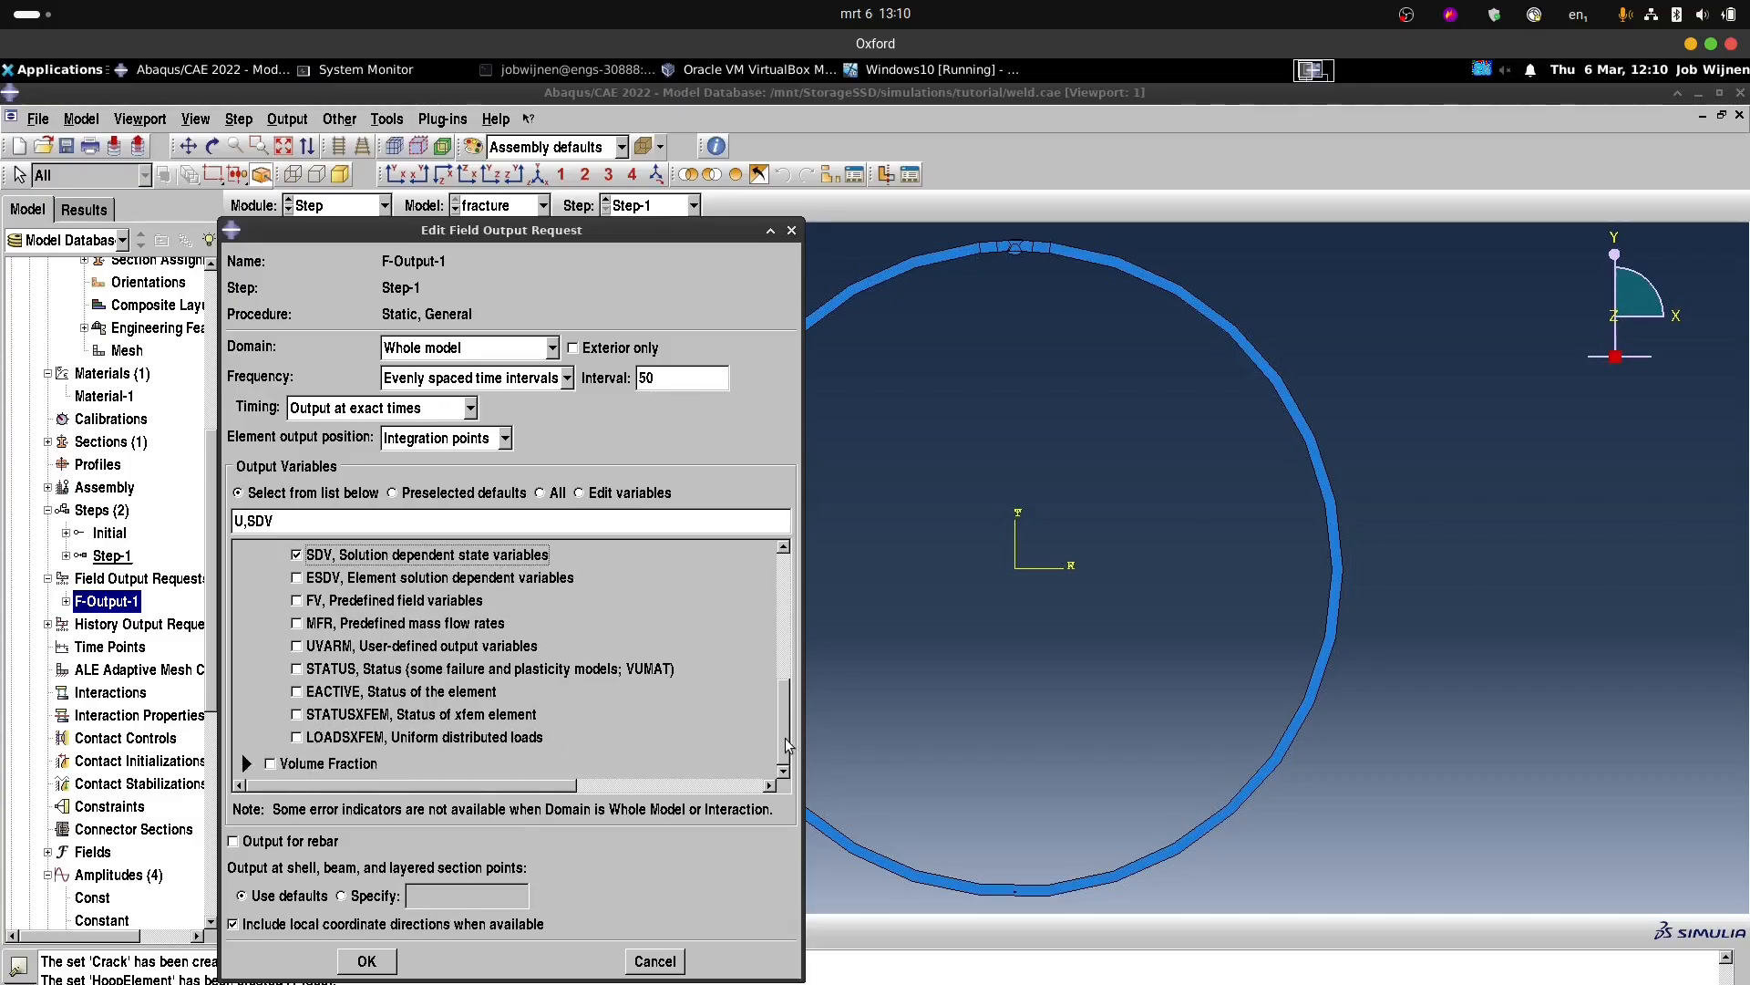
pyautogui.click(366, 961)
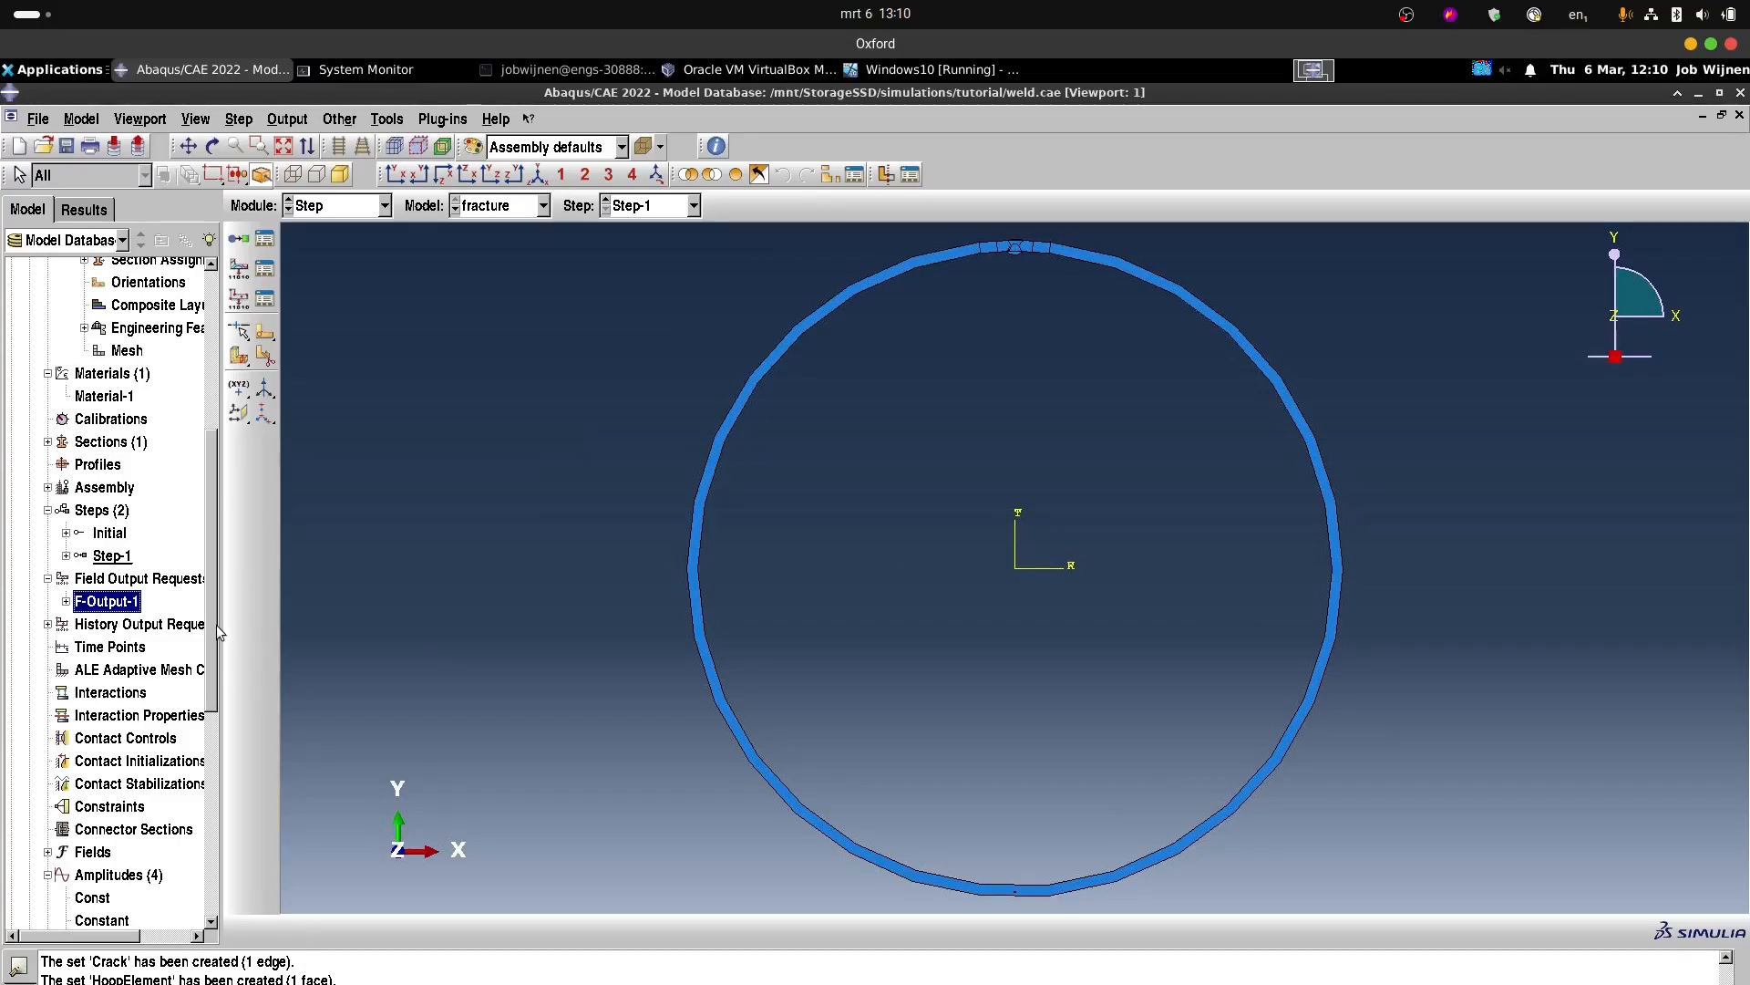
# Create a new field output request named Pressure in Step-1.
pyautogui.doubleClick(146, 584)
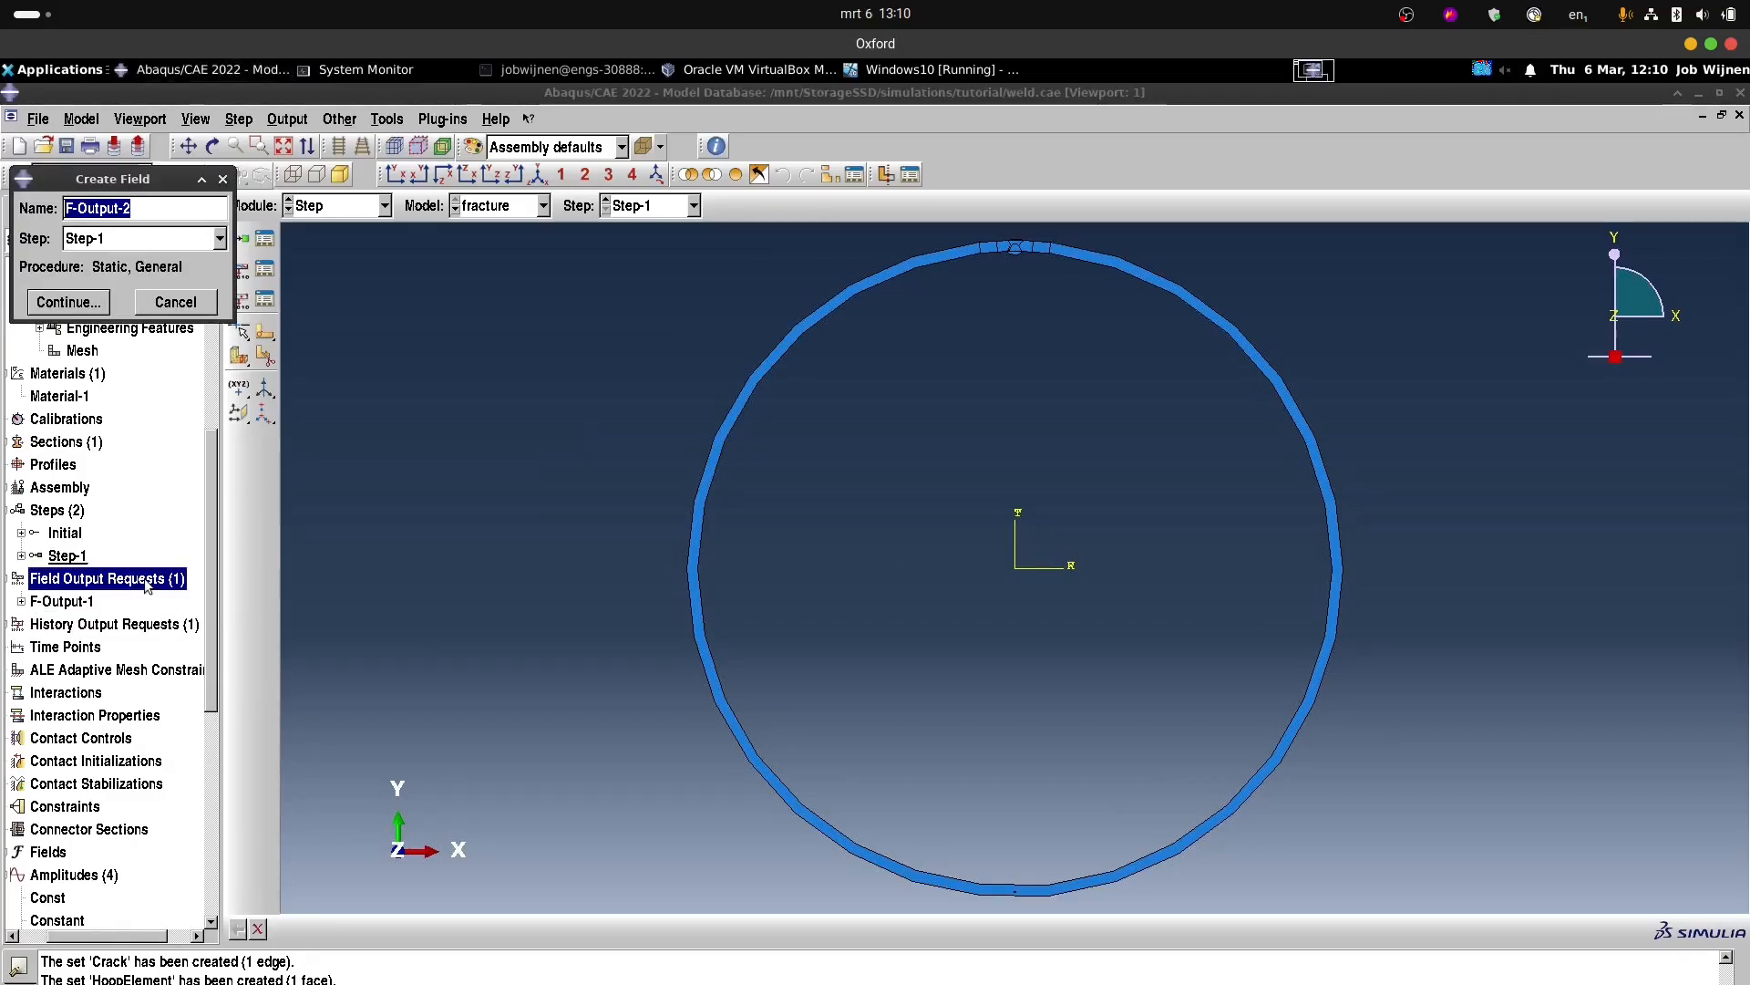
pyautogui.click(172, 219)
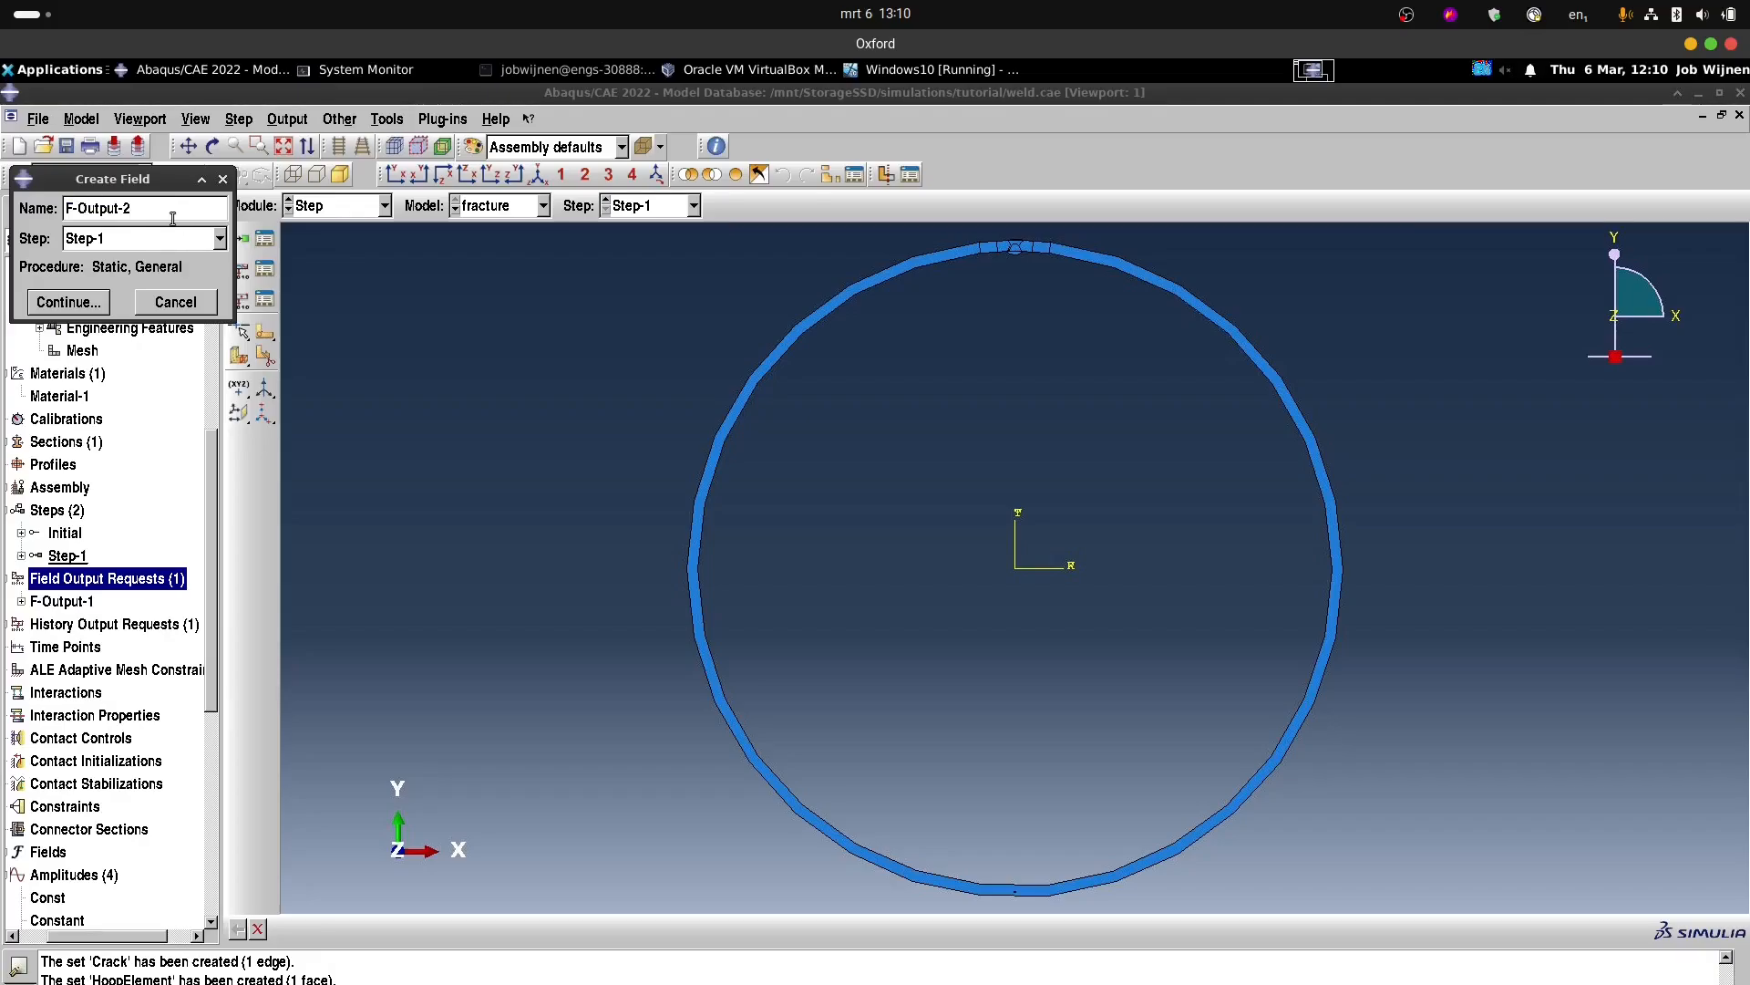
pyautogui.moveTo(172, 219); pyautogui.dragTo(21, 208)
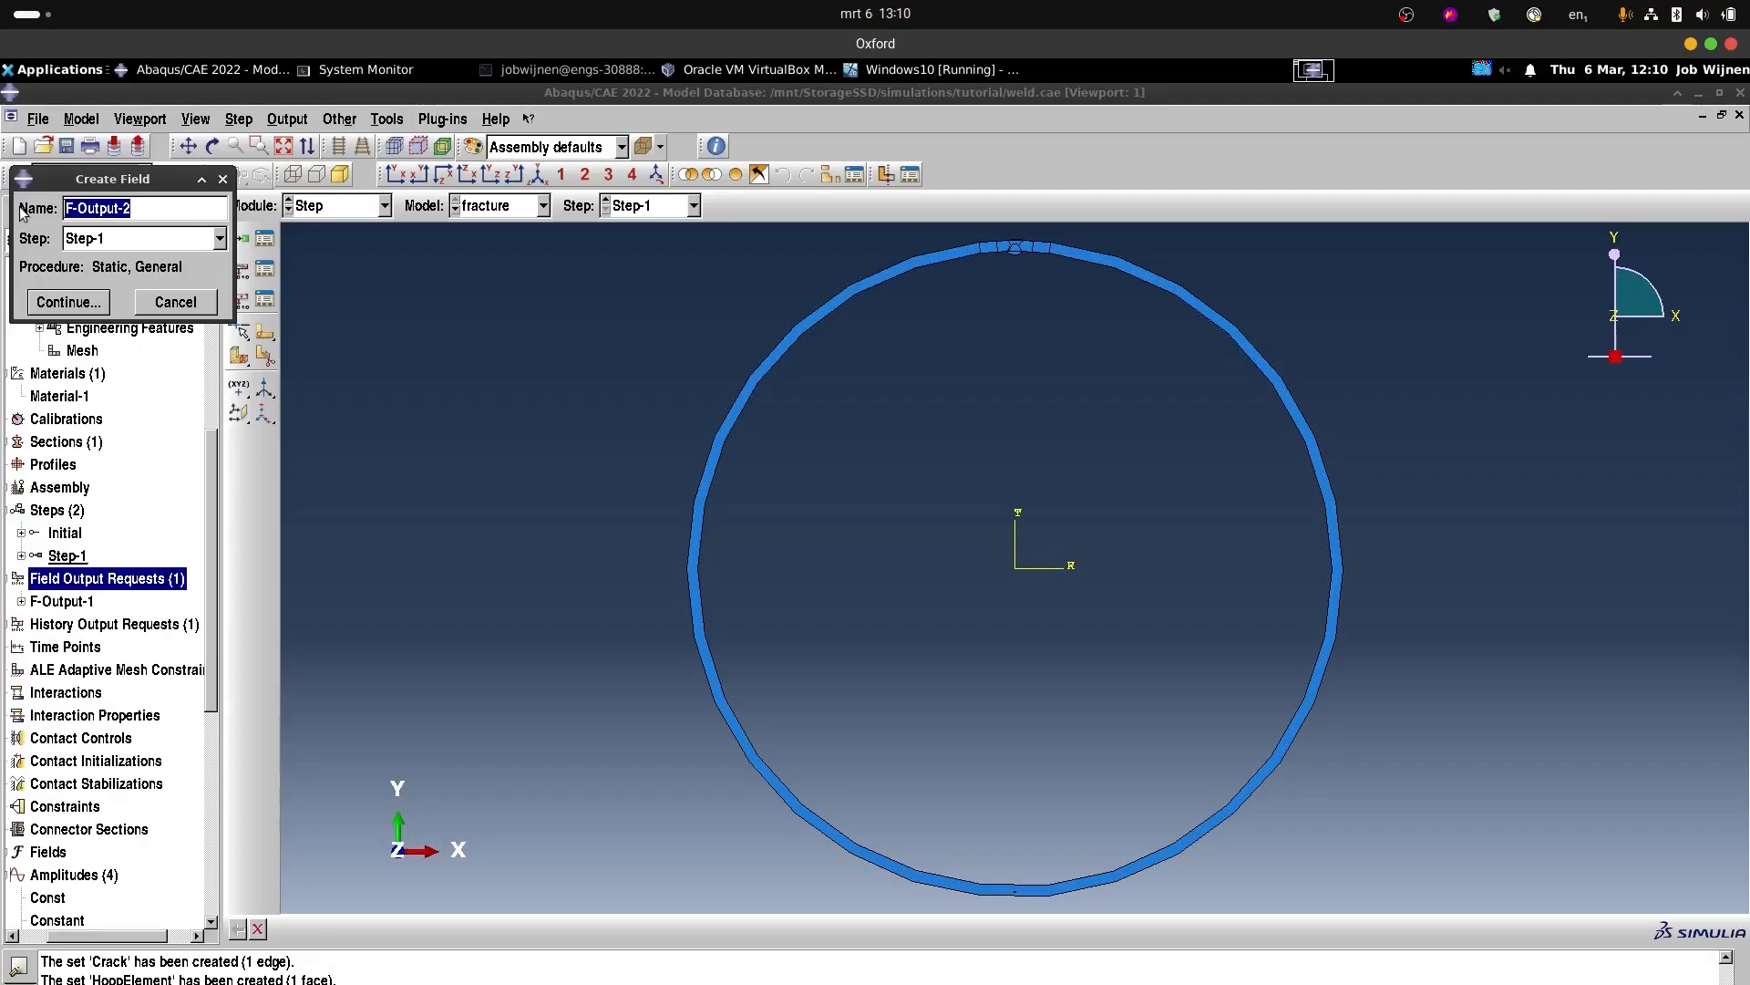
pyautogui.write('Pressure')
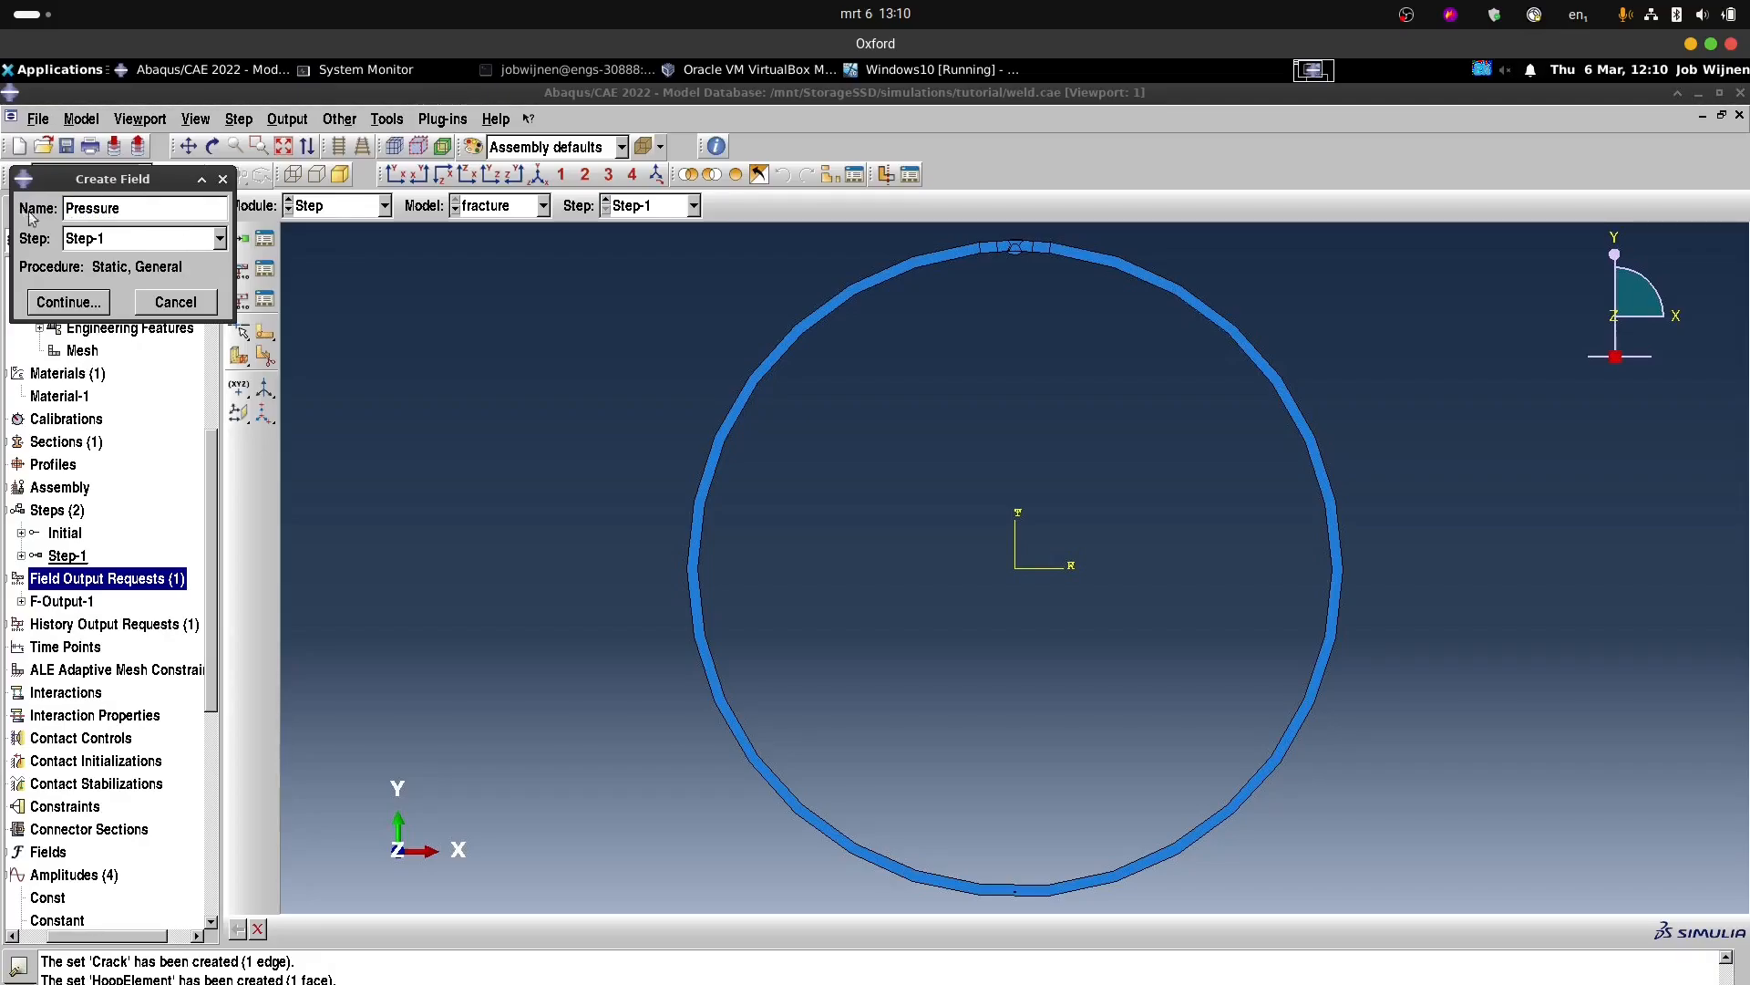
pyautogui.click(70, 302)
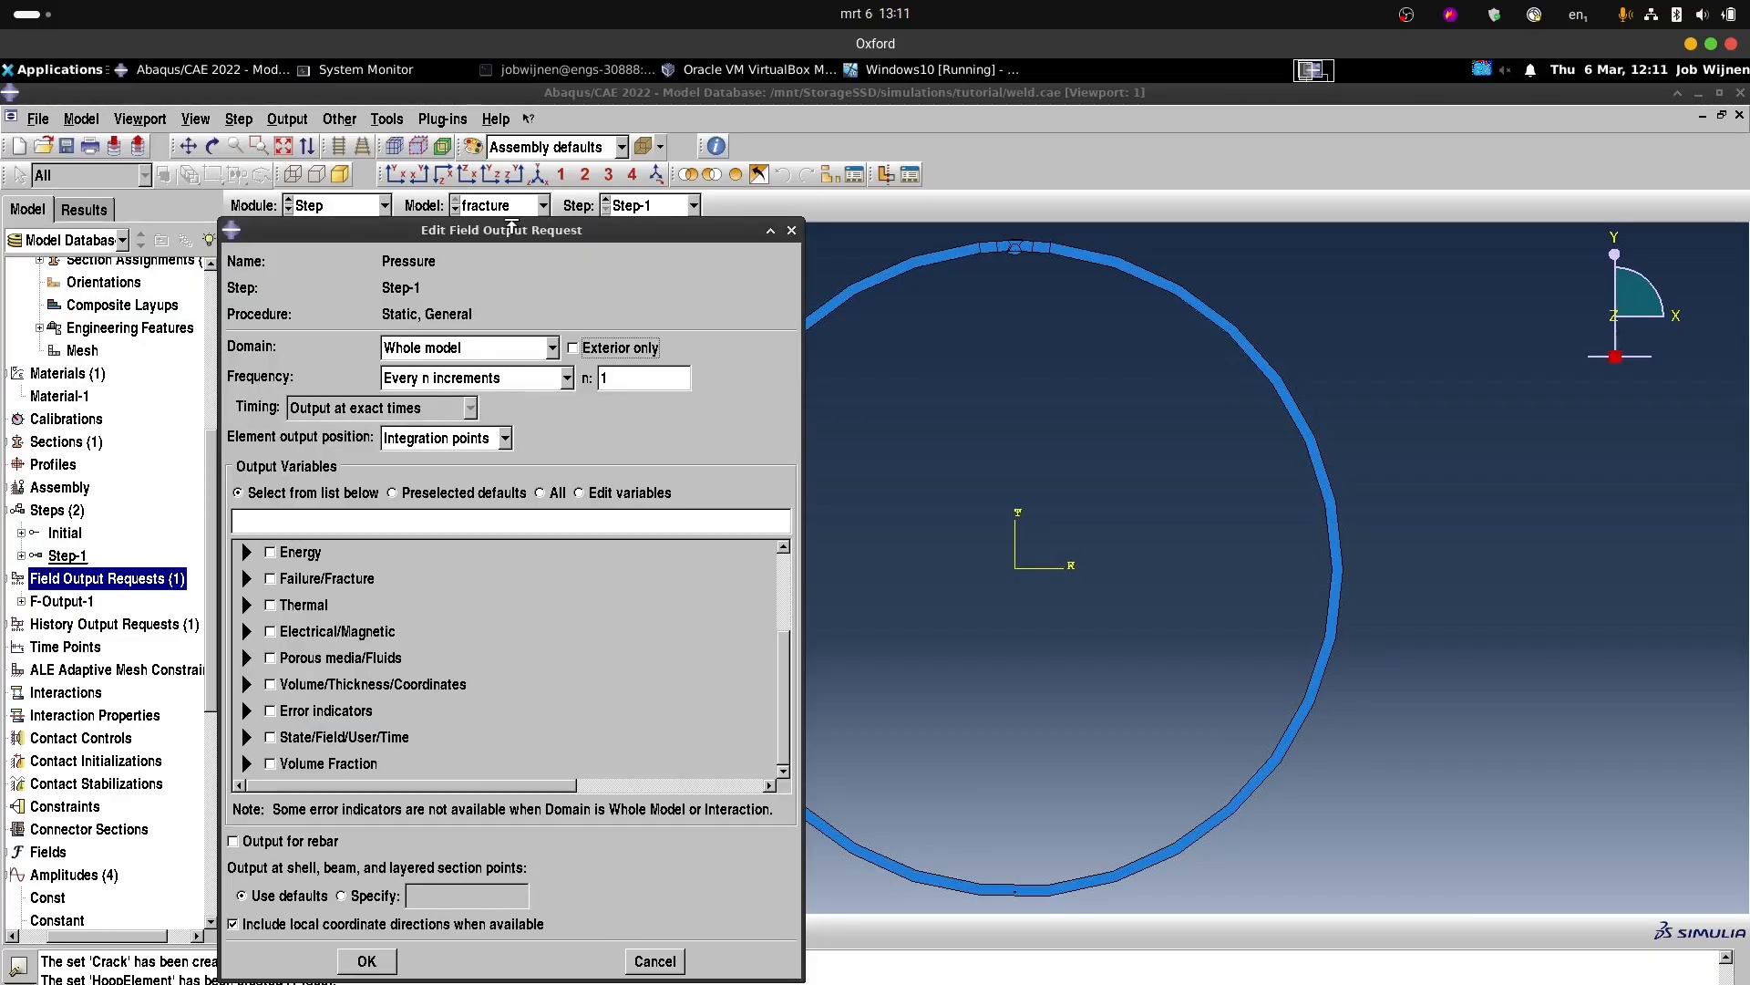
# Set the domain of the Pressure output request to the set Part-1-1.HoopElement.
pyautogui.moveTo(521, 231); pyautogui.dragTo(537, 163)
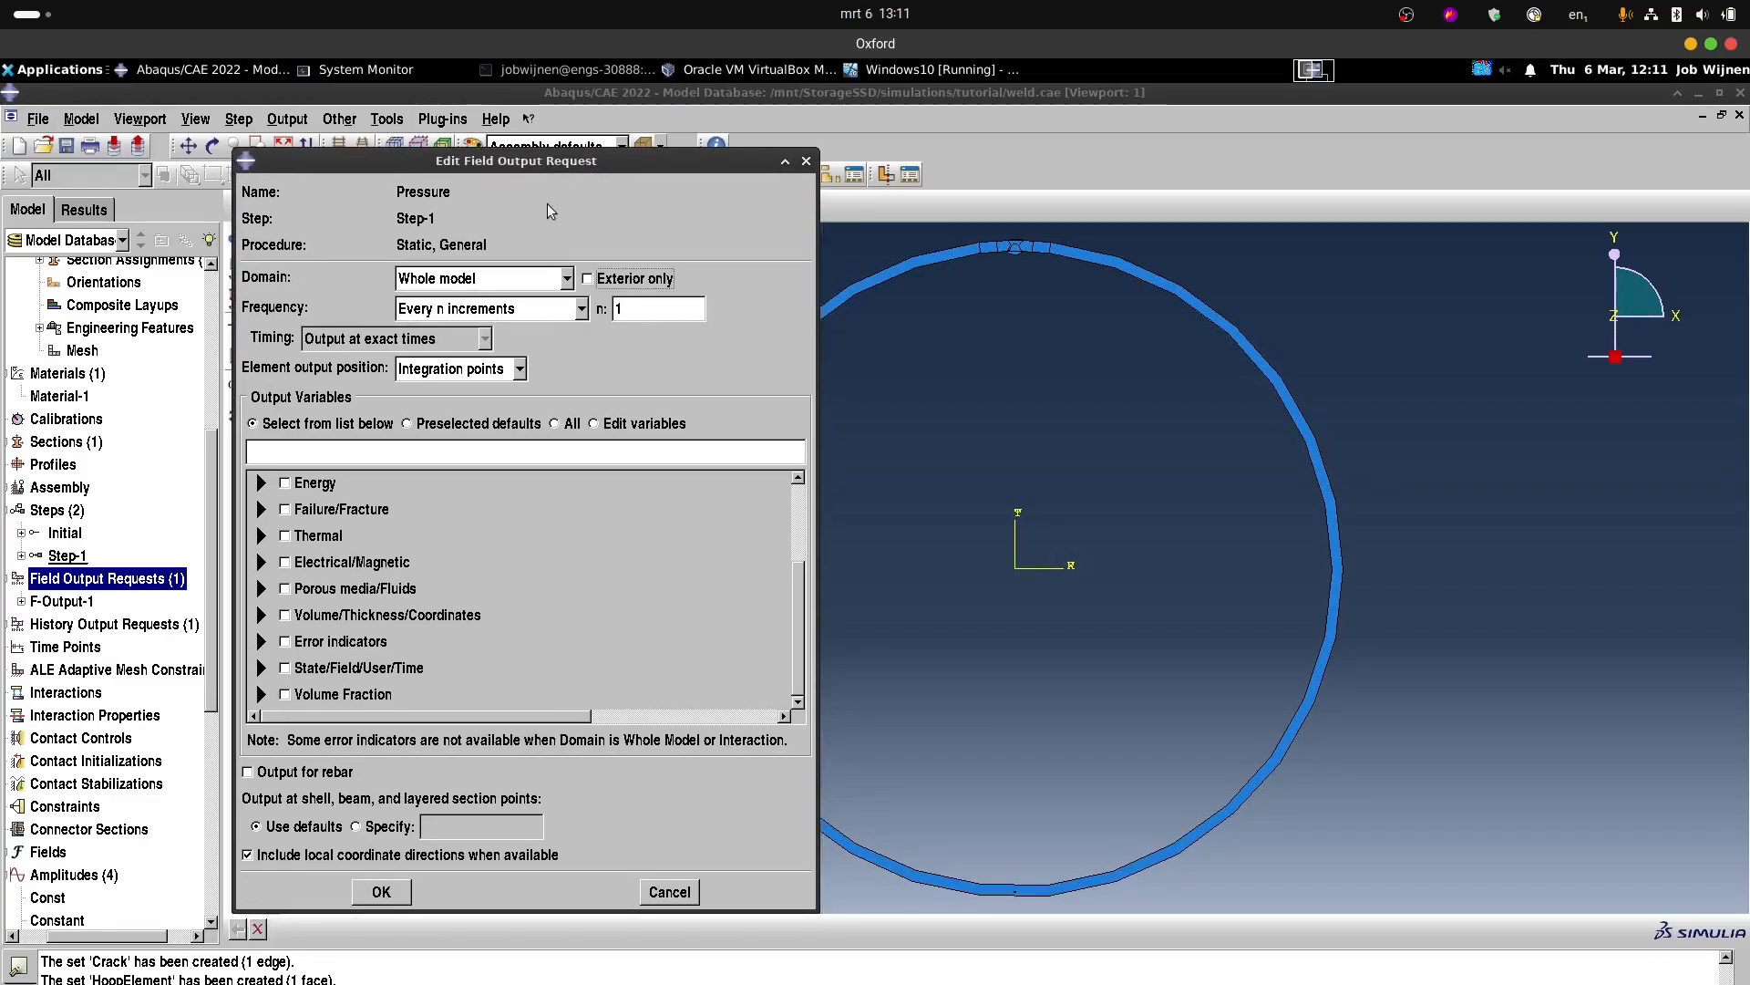
pyautogui.click(566, 279)
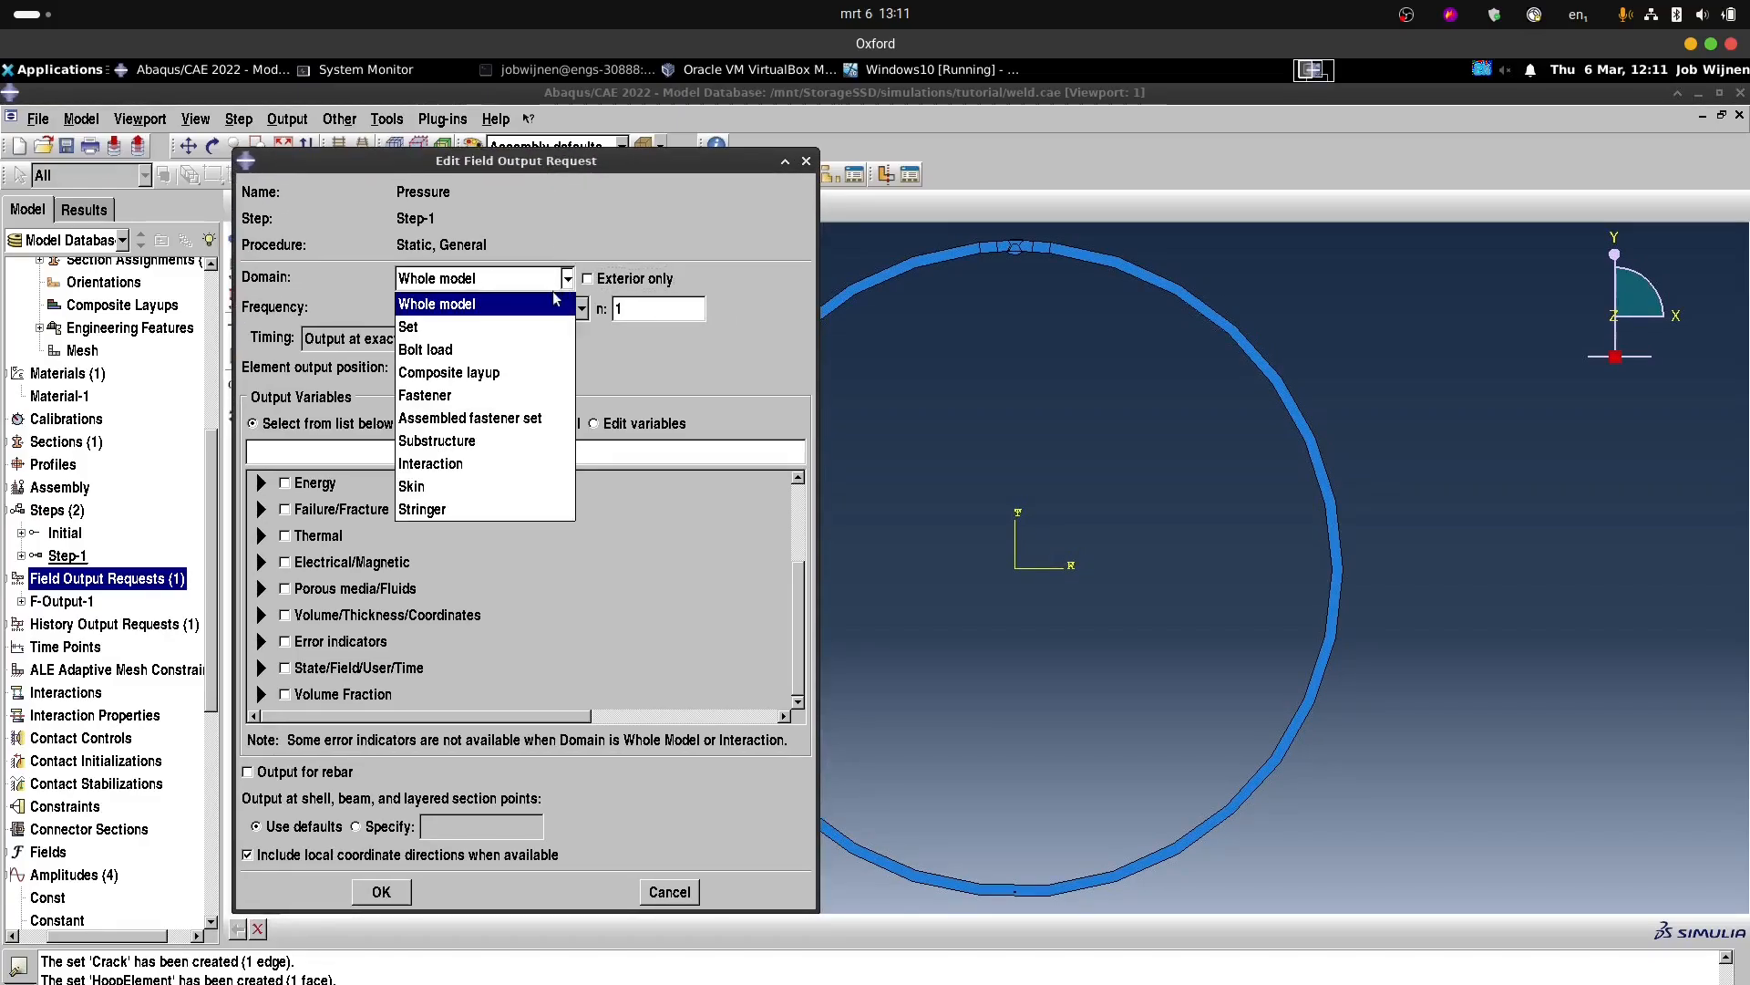
pyautogui.click(512, 330)
pyautogui.click(803, 279)
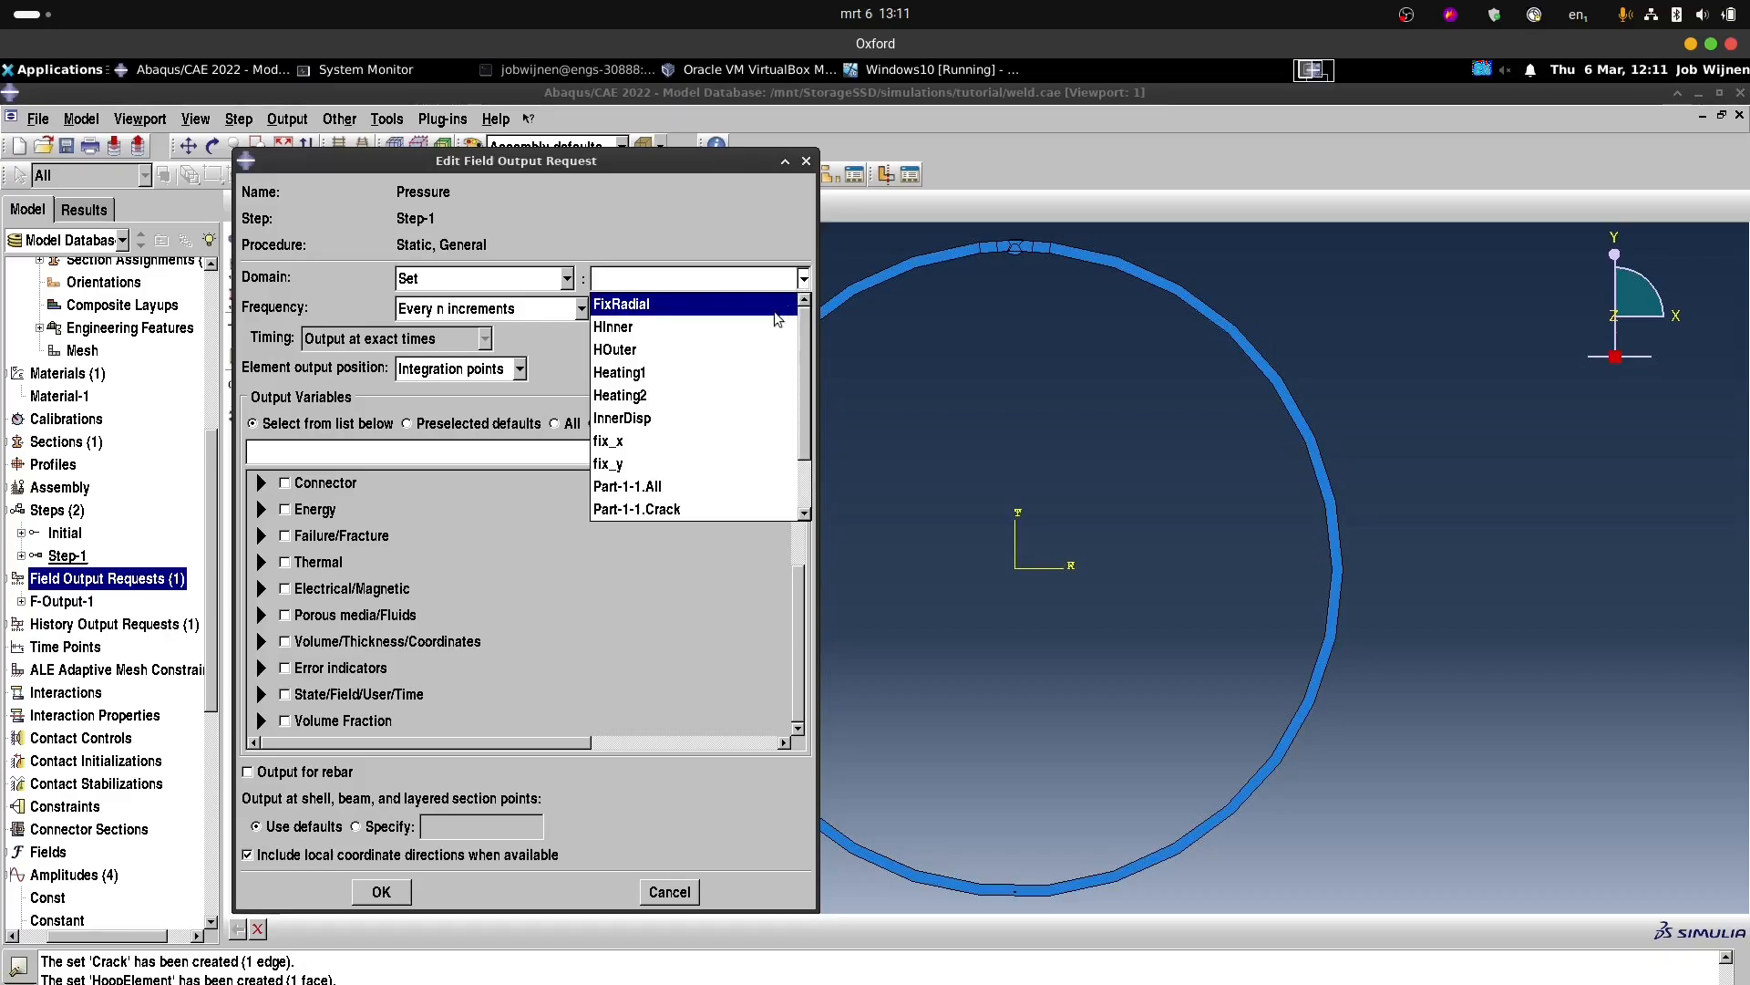
pyautogui.scroll(-1, 796, 381)
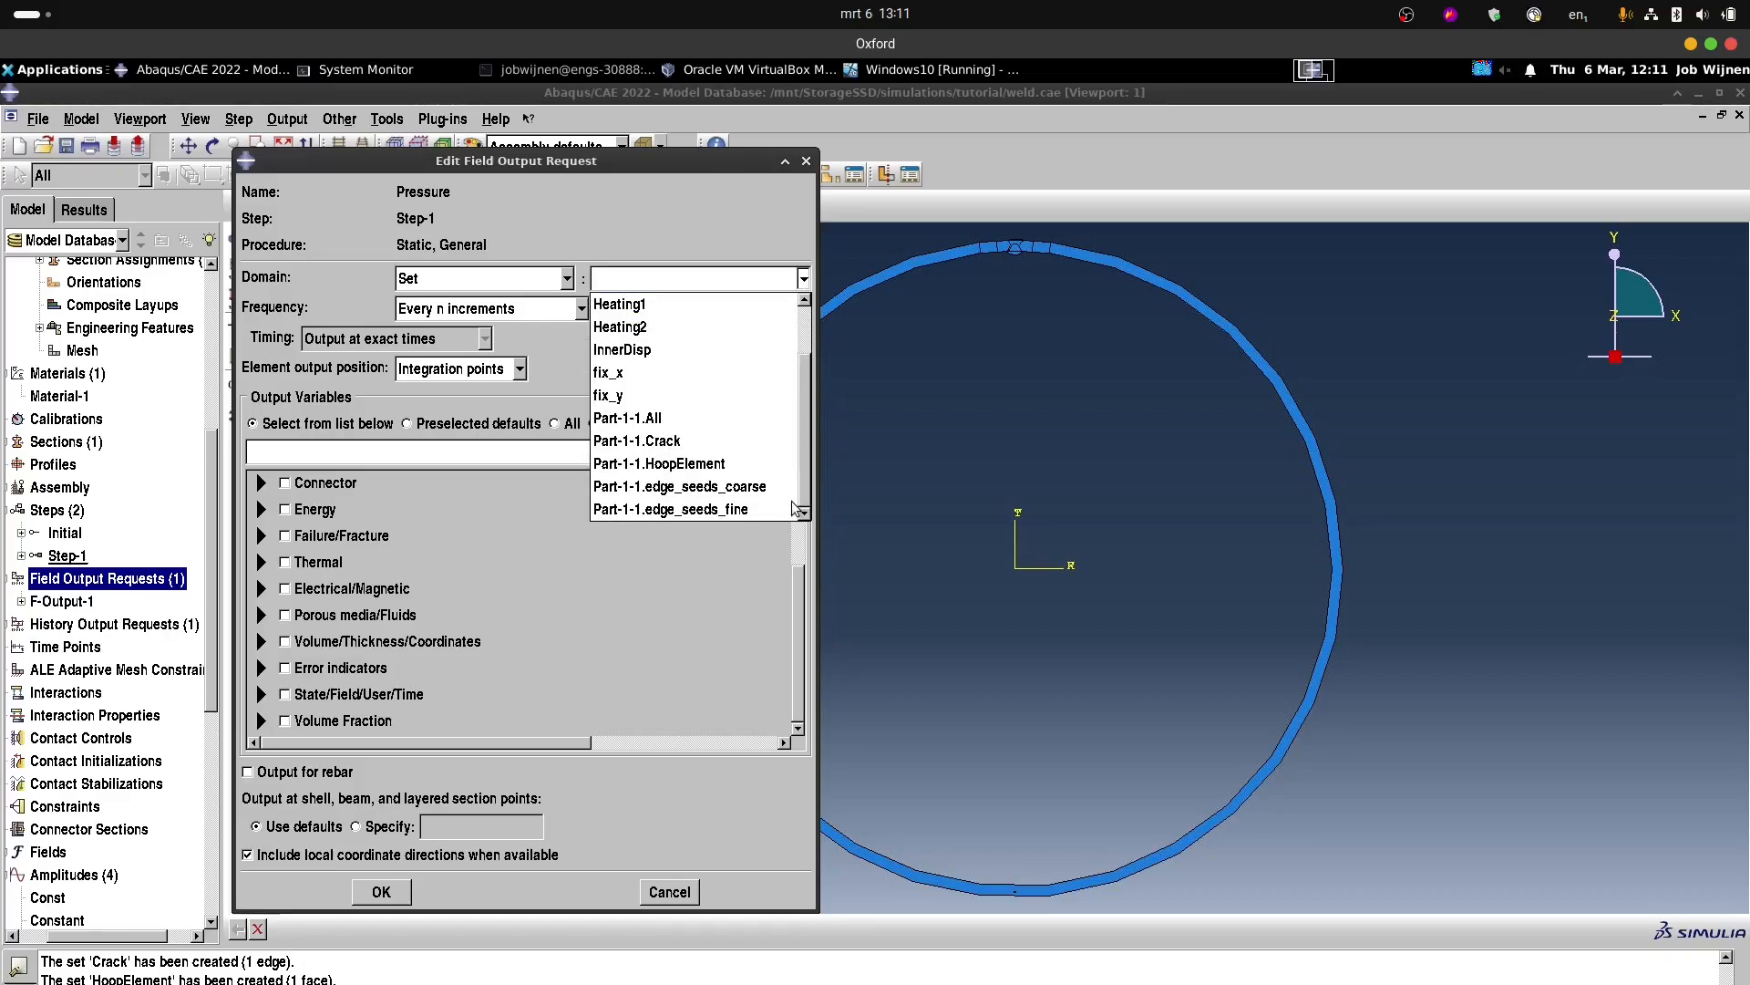
pyautogui.click(708, 463)
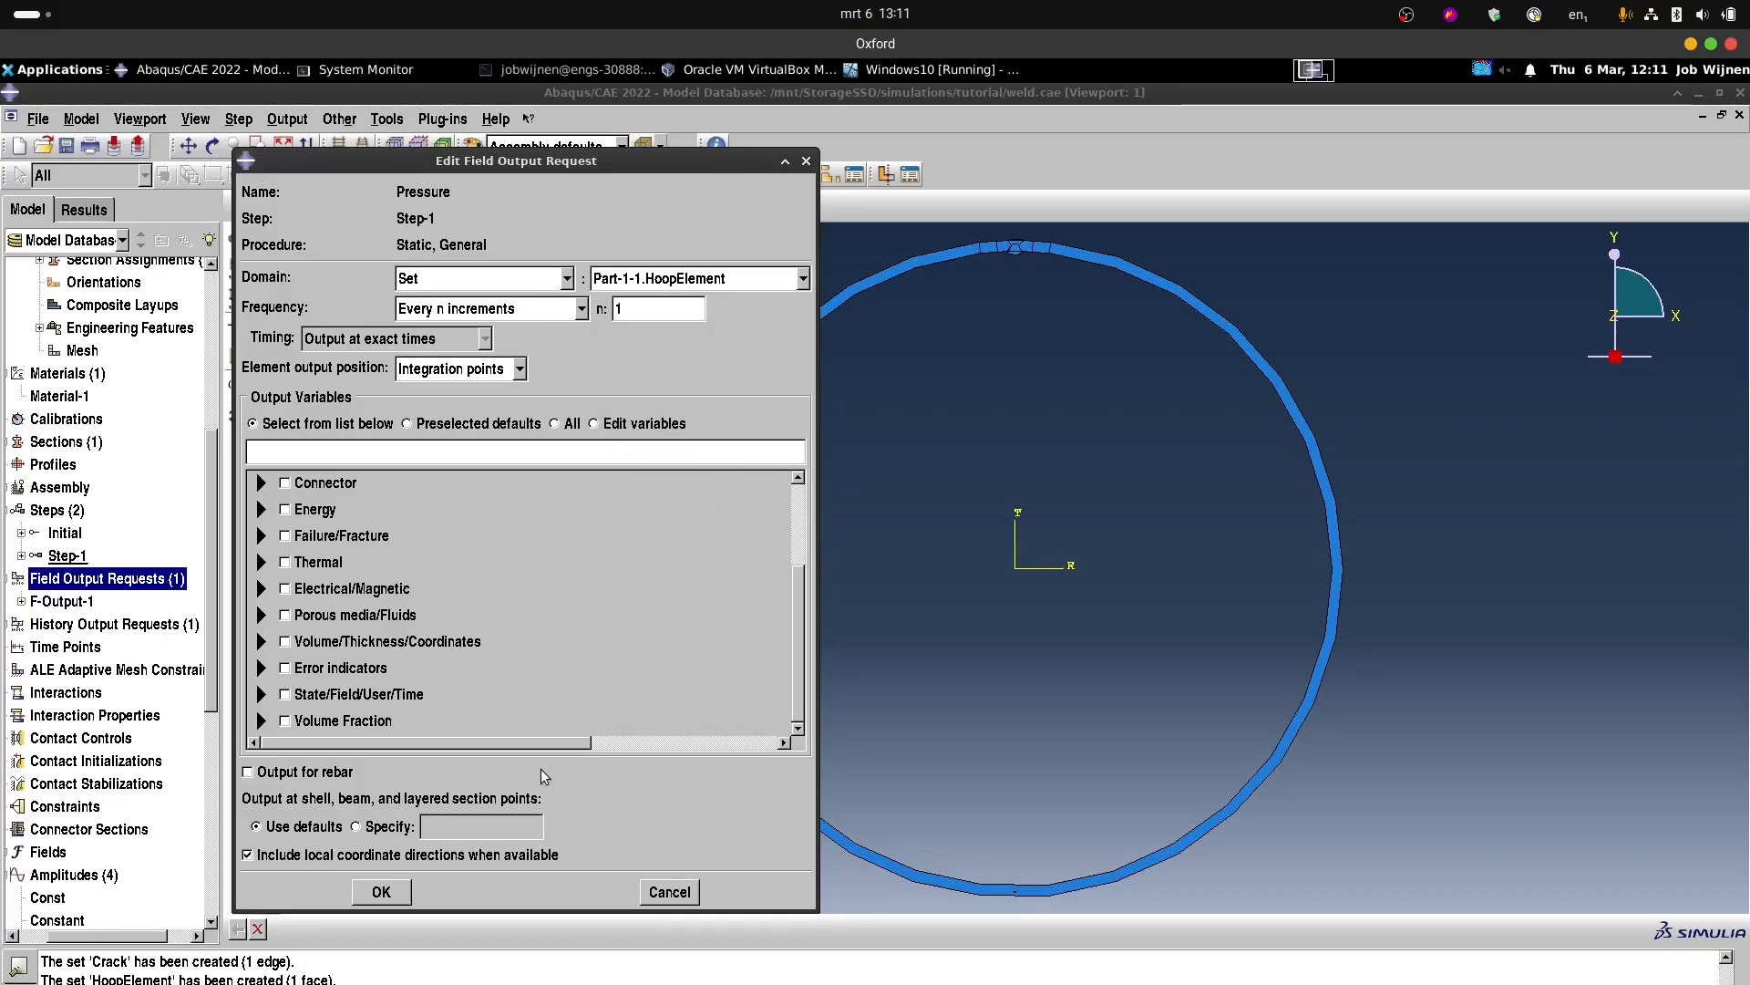
# Select the solution dependent state variables SDV as the output of the Pressure request.
pyautogui.click(260, 695)
pyautogui.scroll(-1, 315, 668)
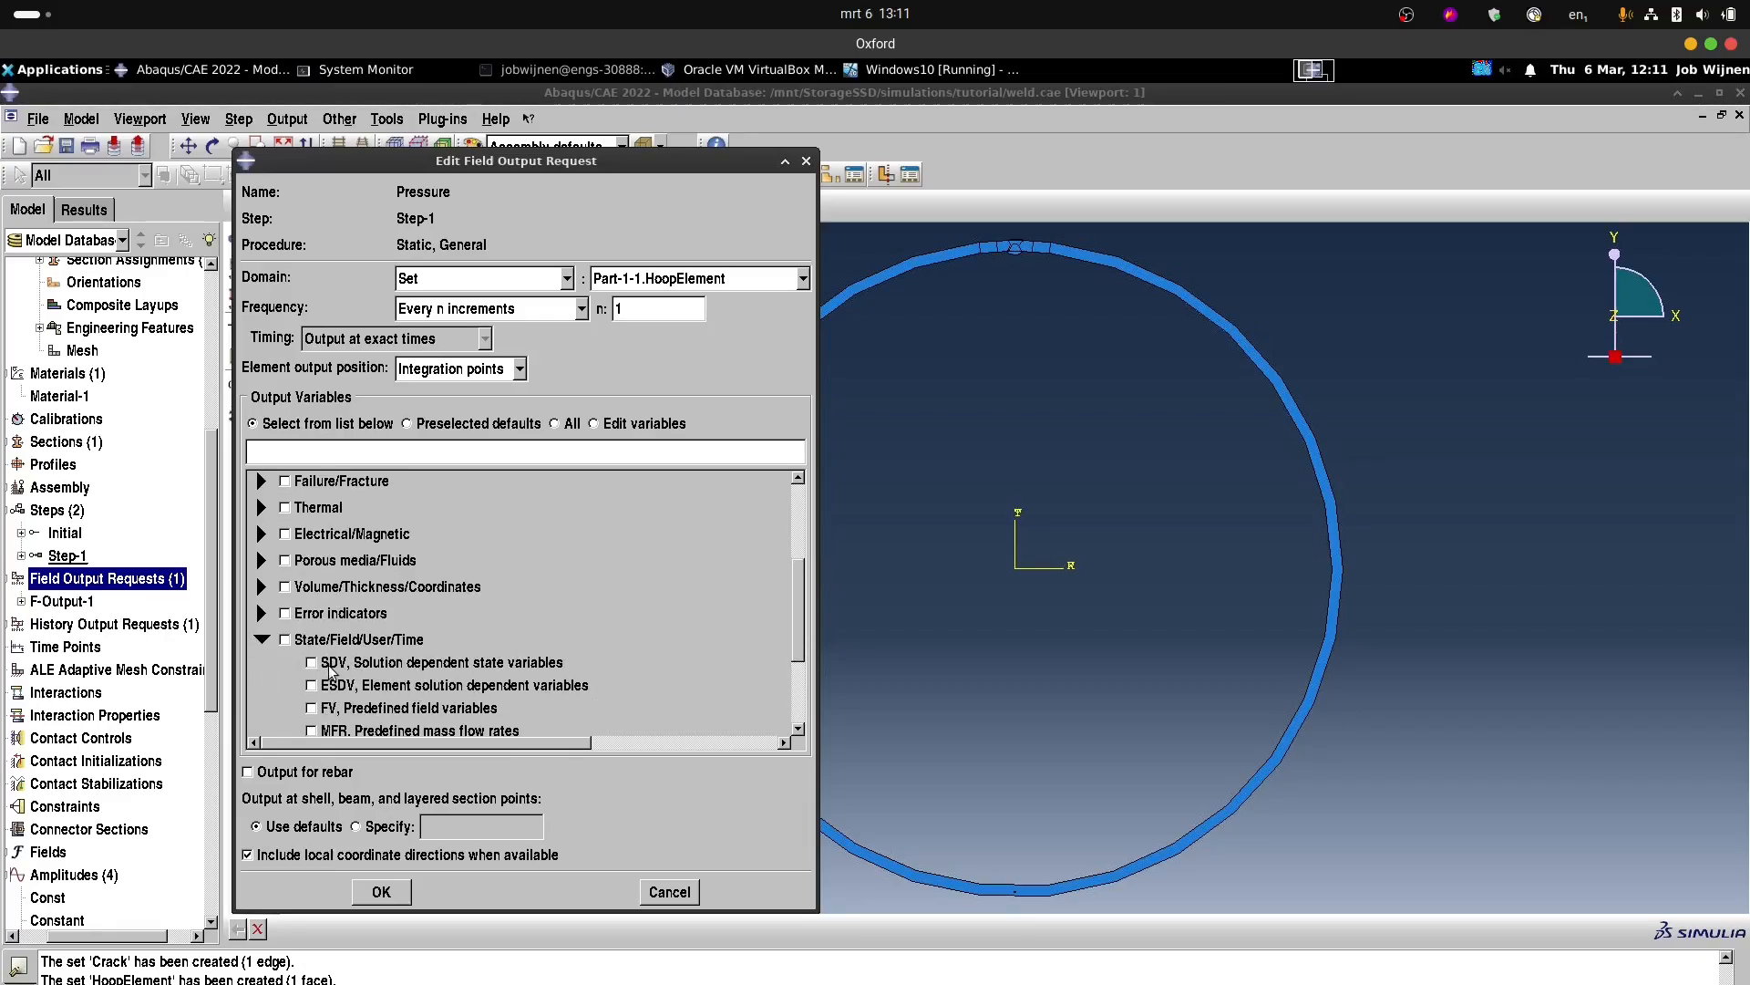
pyautogui.click(328, 663)
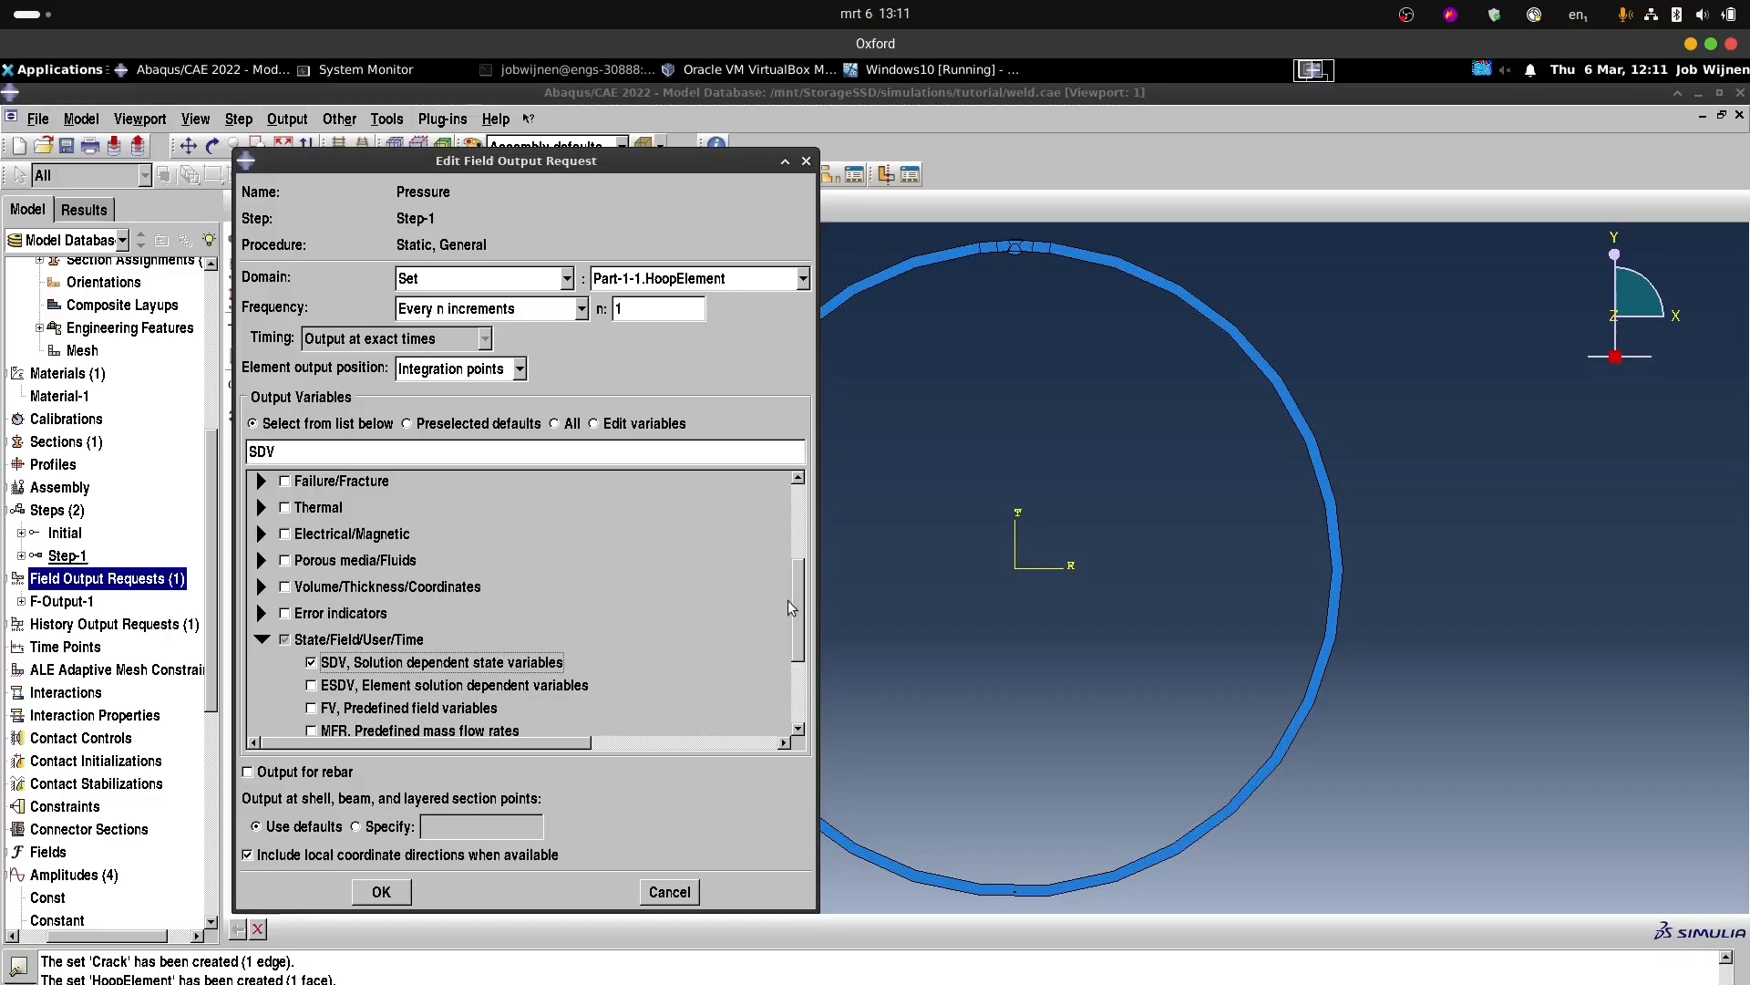
pyautogui.moveTo(795, 594); pyautogui.dragTo(797, 471)
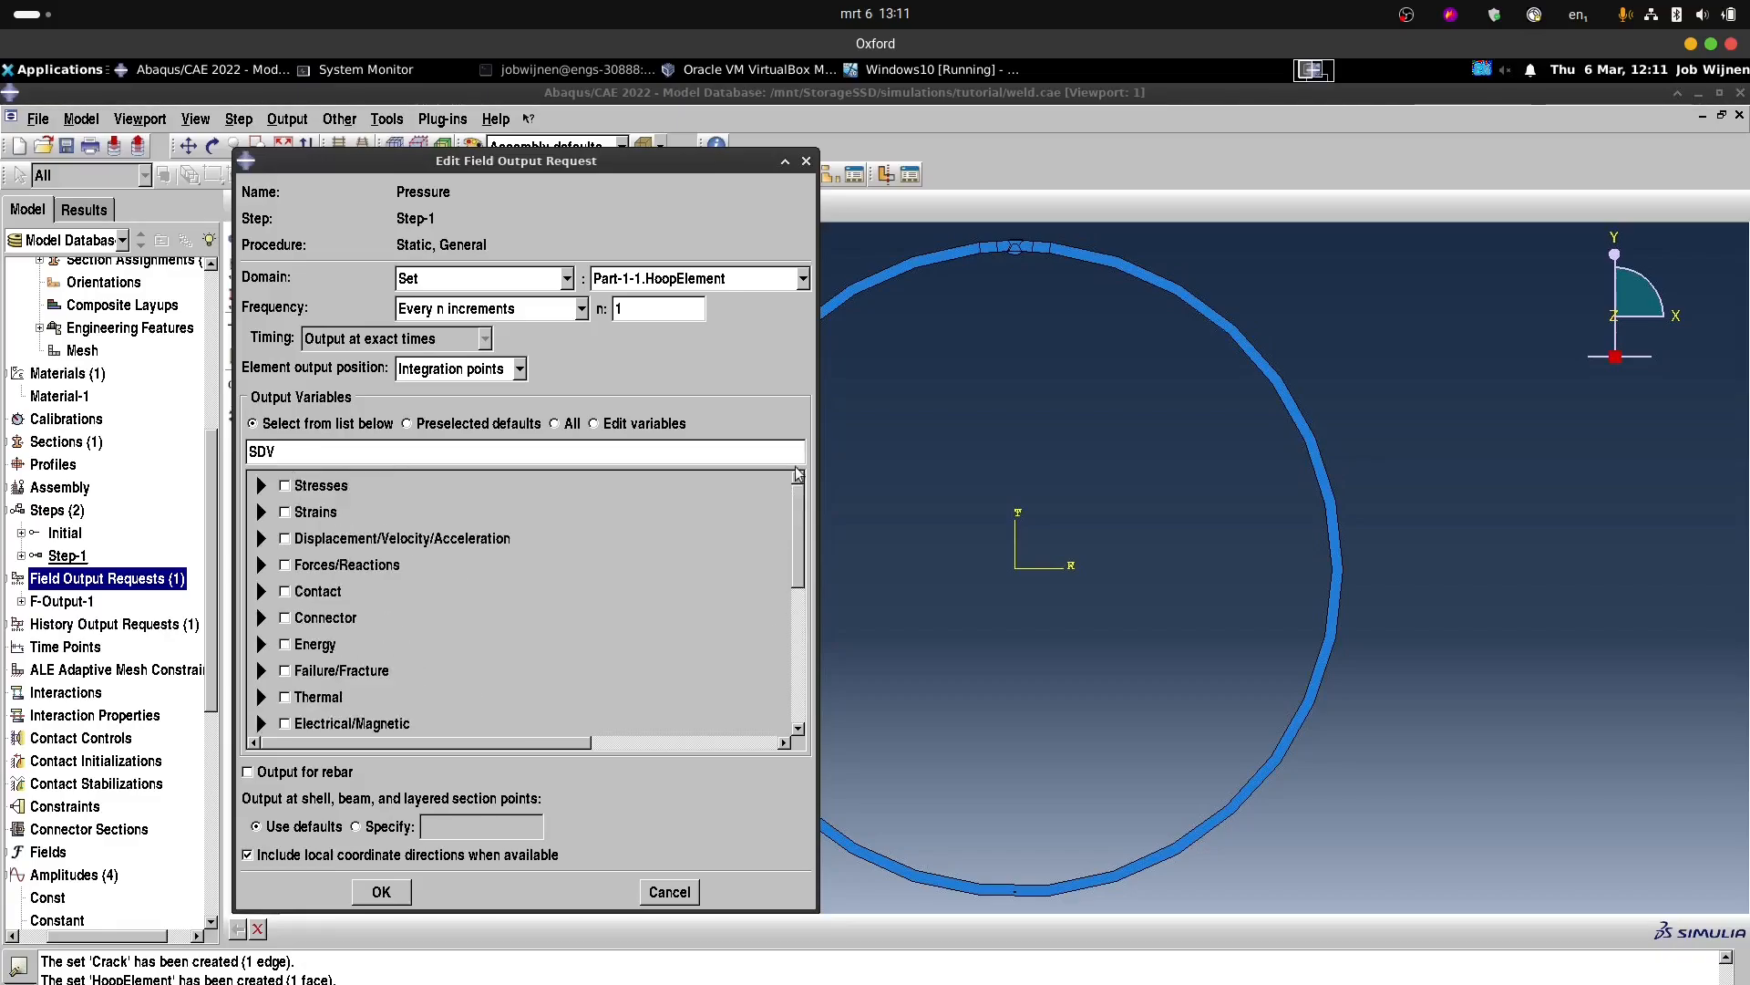
# Set the Pressure request's frequency to evenly spaced time intervals with an interval of 200 and accept it.
pyautogui.click(581, 308)
pyautogui.click(460, 370)
pyautogui.click(670, 315)
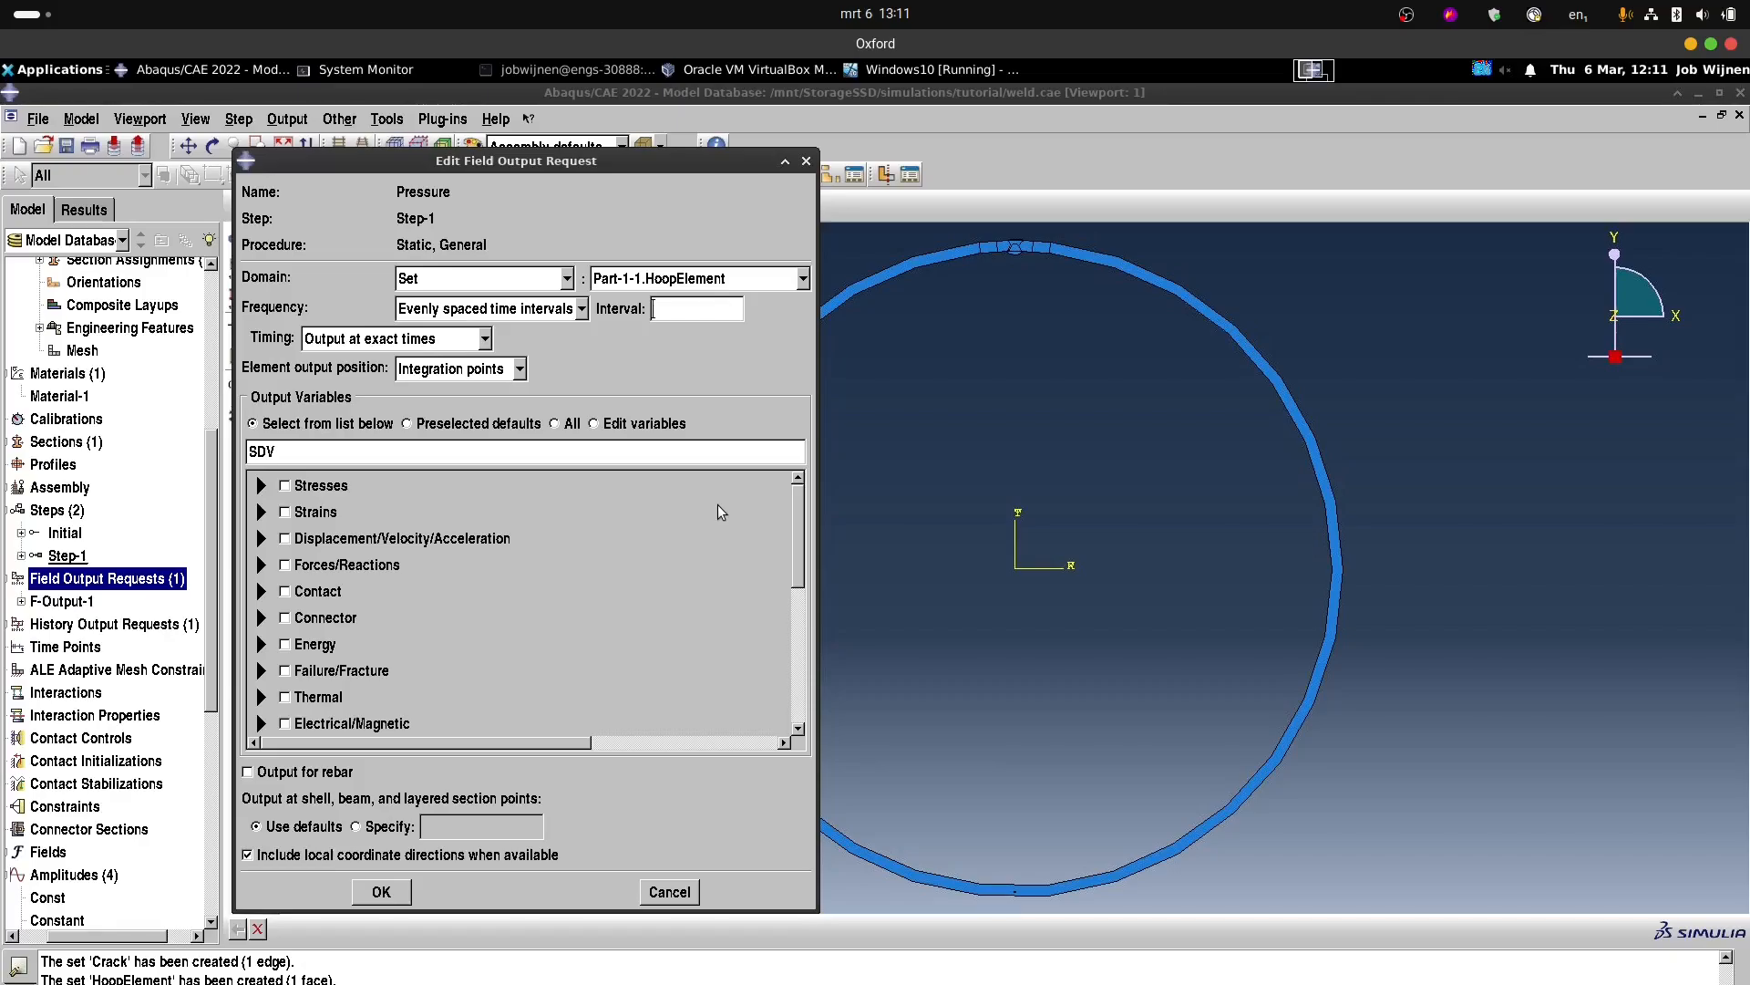
pyautogui.write('200')
pyautogui.click(382, 891)
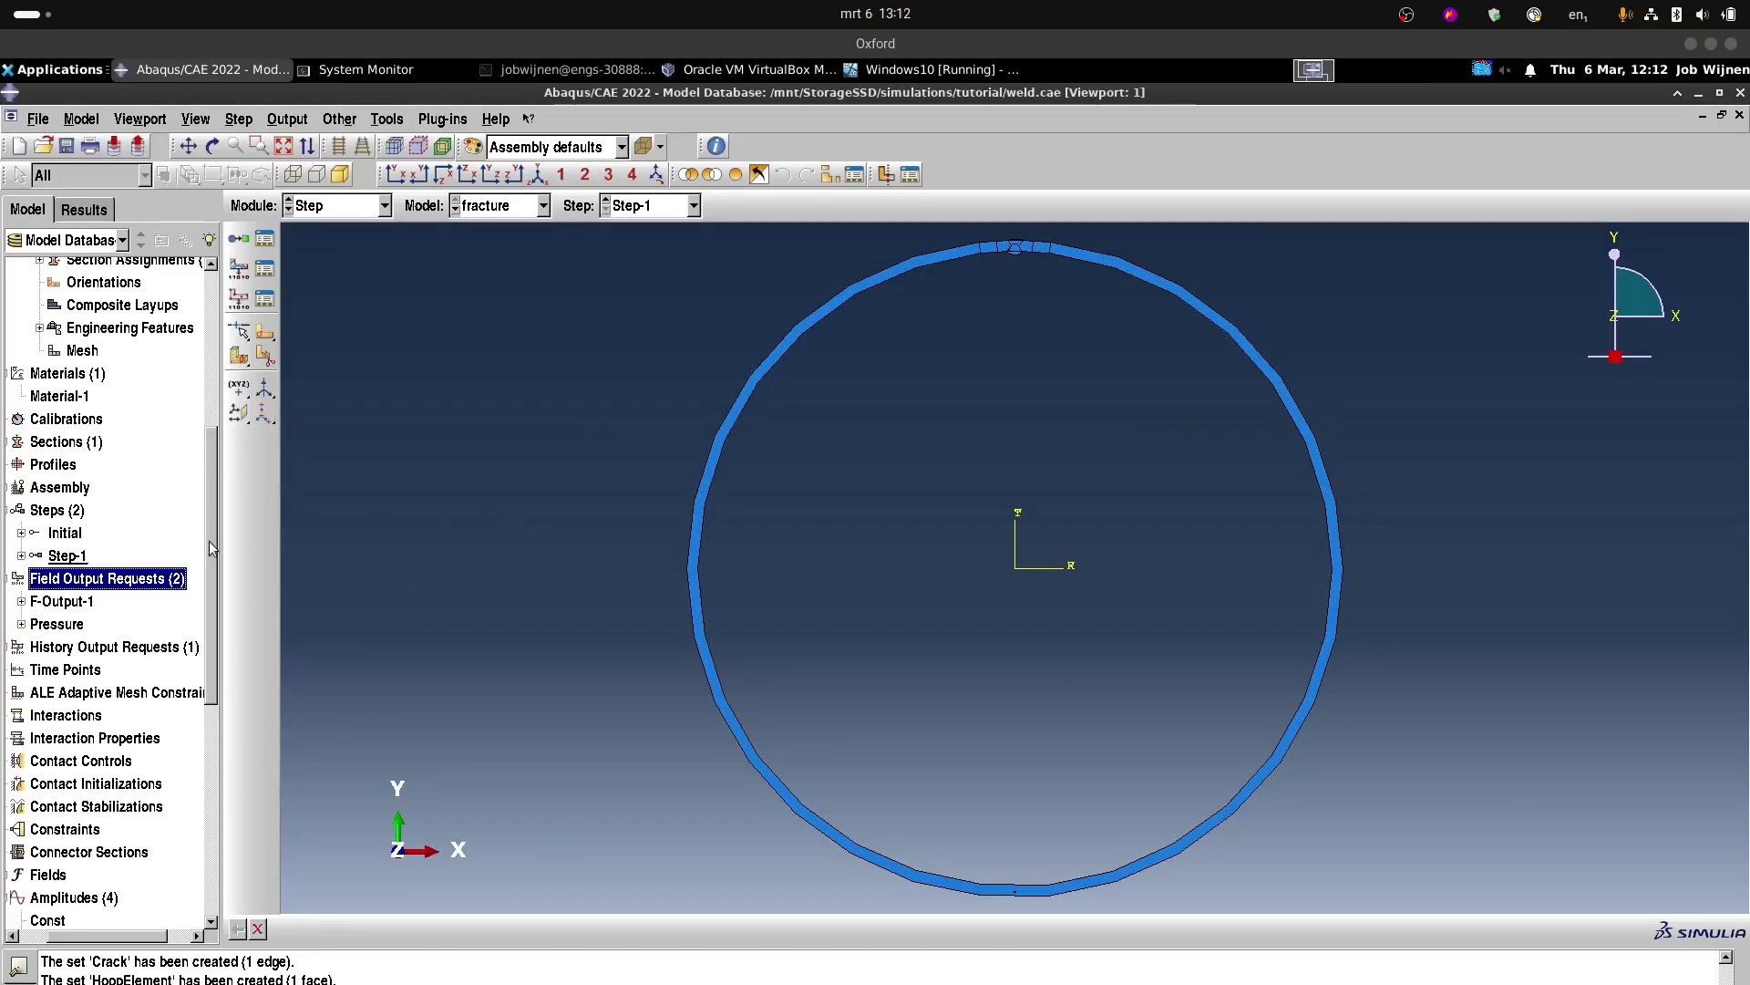
# Create a full analysis job named fracture from the fracture model with the default job settings.
pyautogui.moveTo(210, 546); pyautogui.dragTo(243, 826)
pyautogui.moveTo(139, 934); pyautogui.dragTo(102, 934)
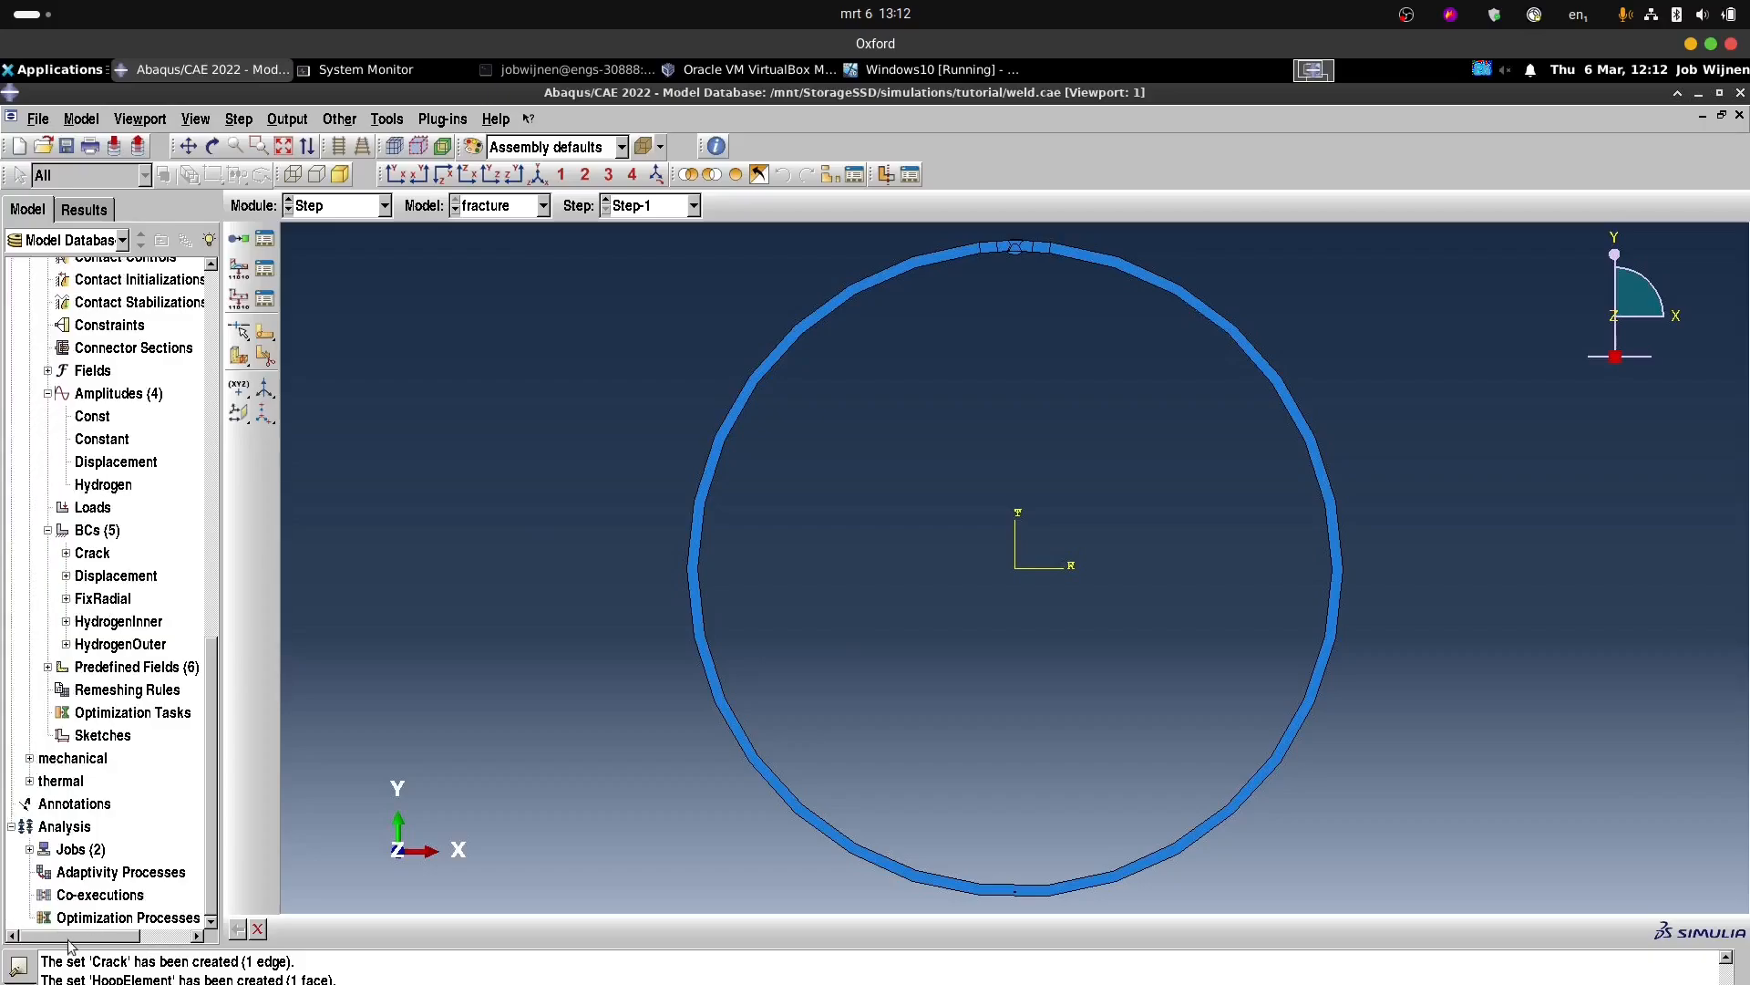
pyautogui.click(73, 849)
pyautogui.doubleClick(70, 850)
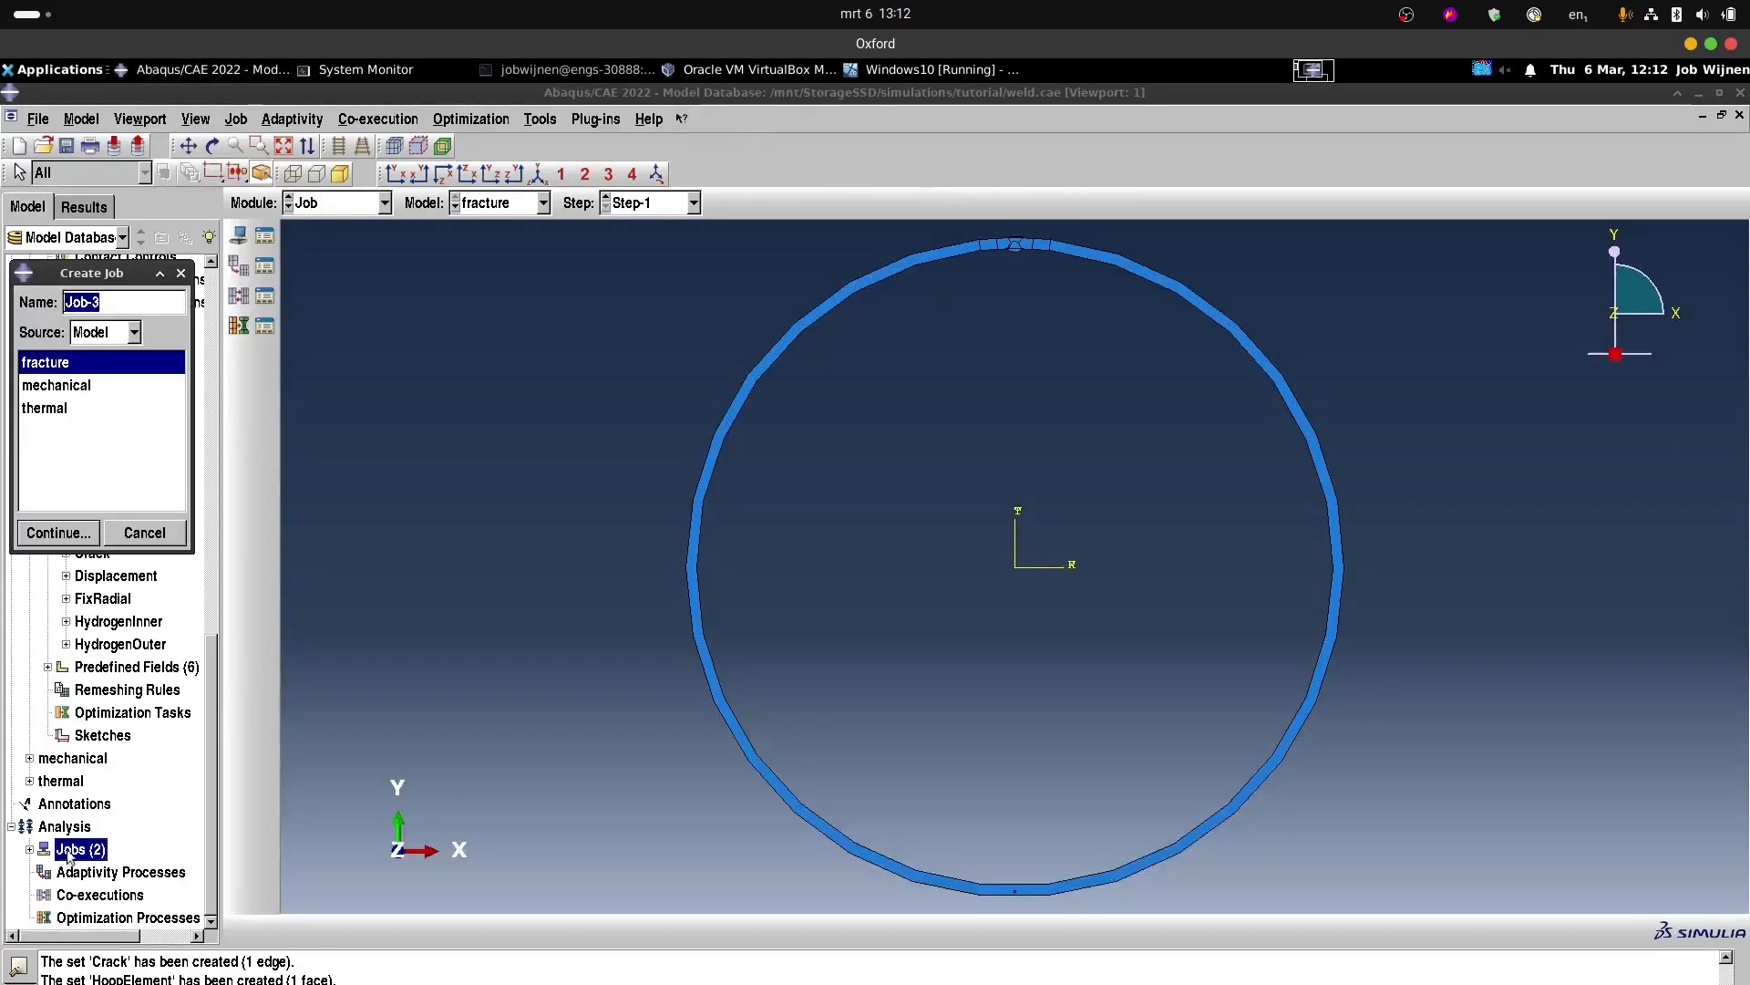
pyautogui.click(88, 305)
pyautogui.doubleClick(88, 308)
pyautogui.write('fractu')
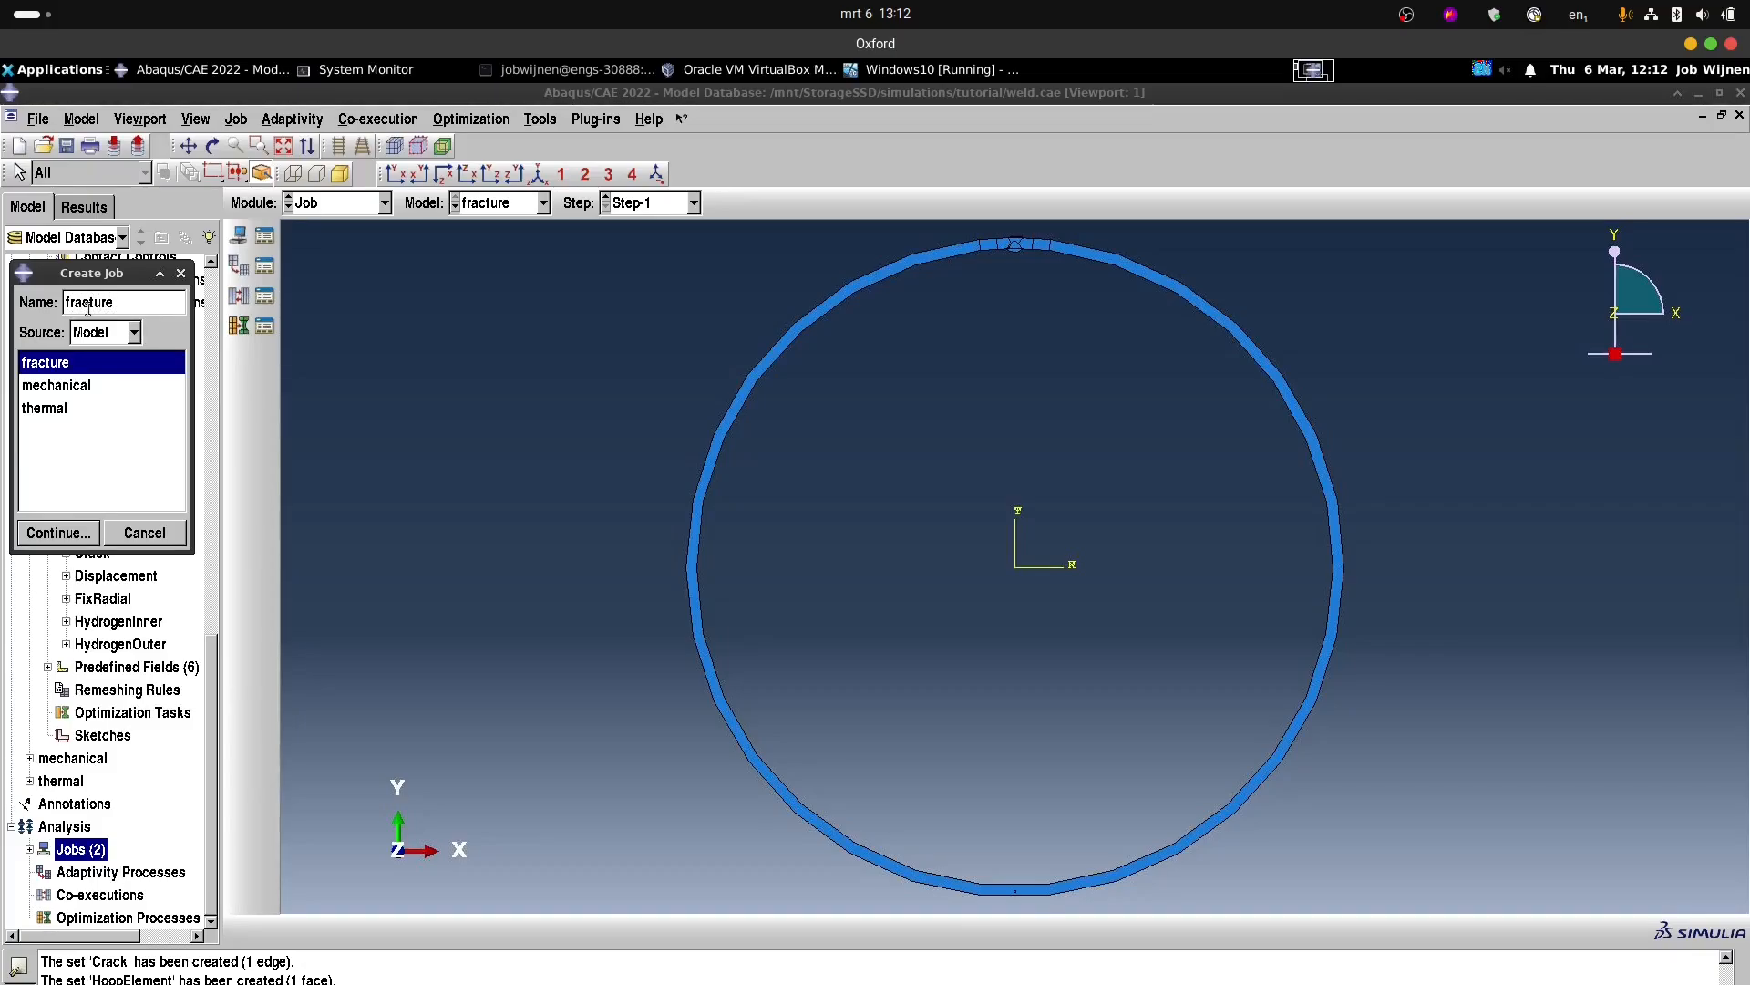
pyautogui.write('re')
pyautogui.click(50, 538)
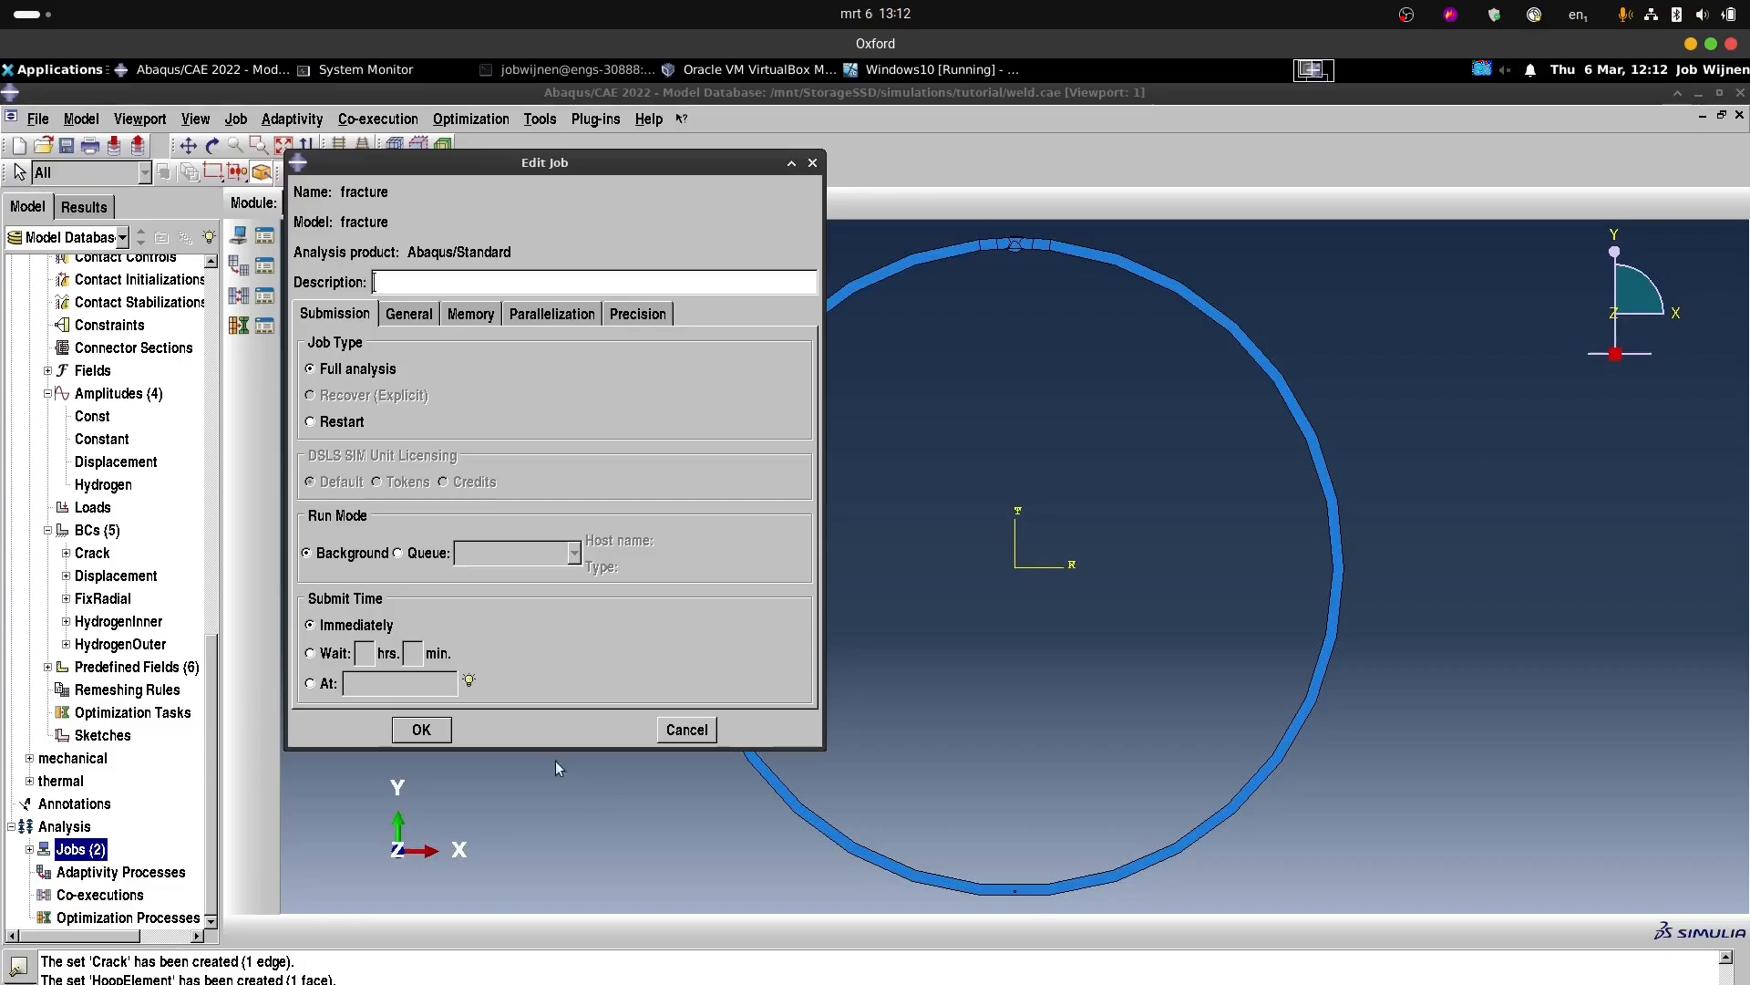
pyautogui.click(421, 730)
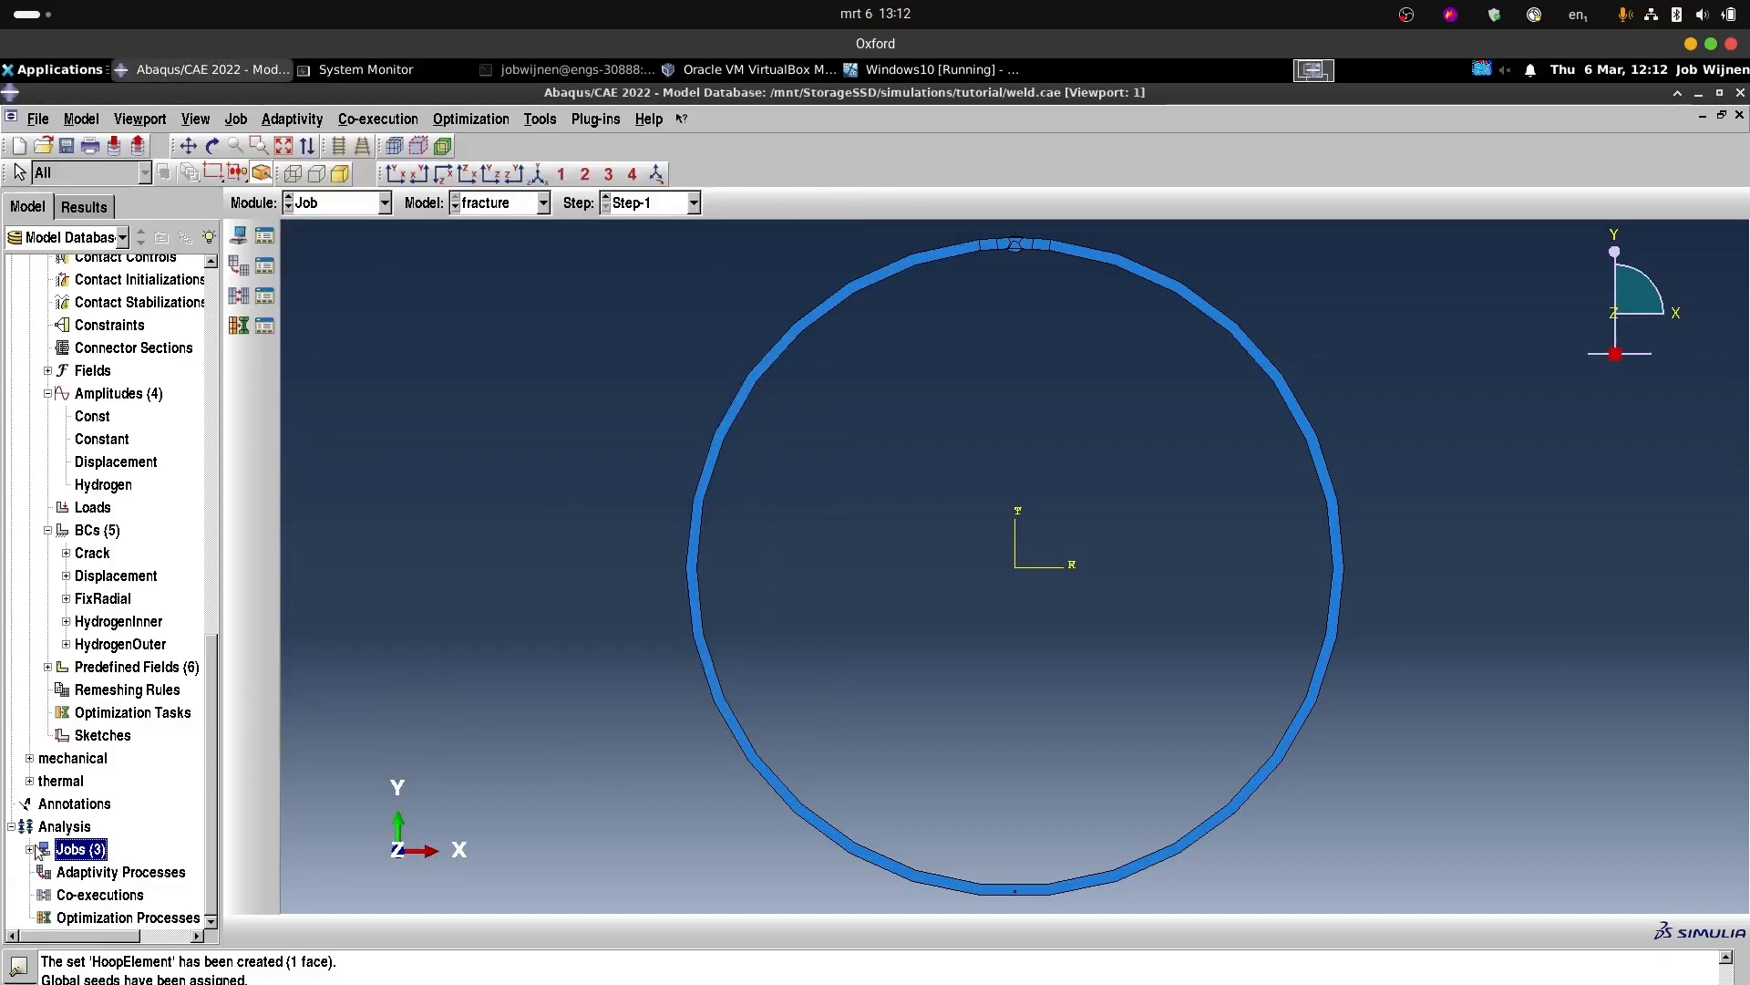
# Try to write the input file for the fracture job.
pyautogui.click(29, 849)
pyautogui.rightClick(66, 871)
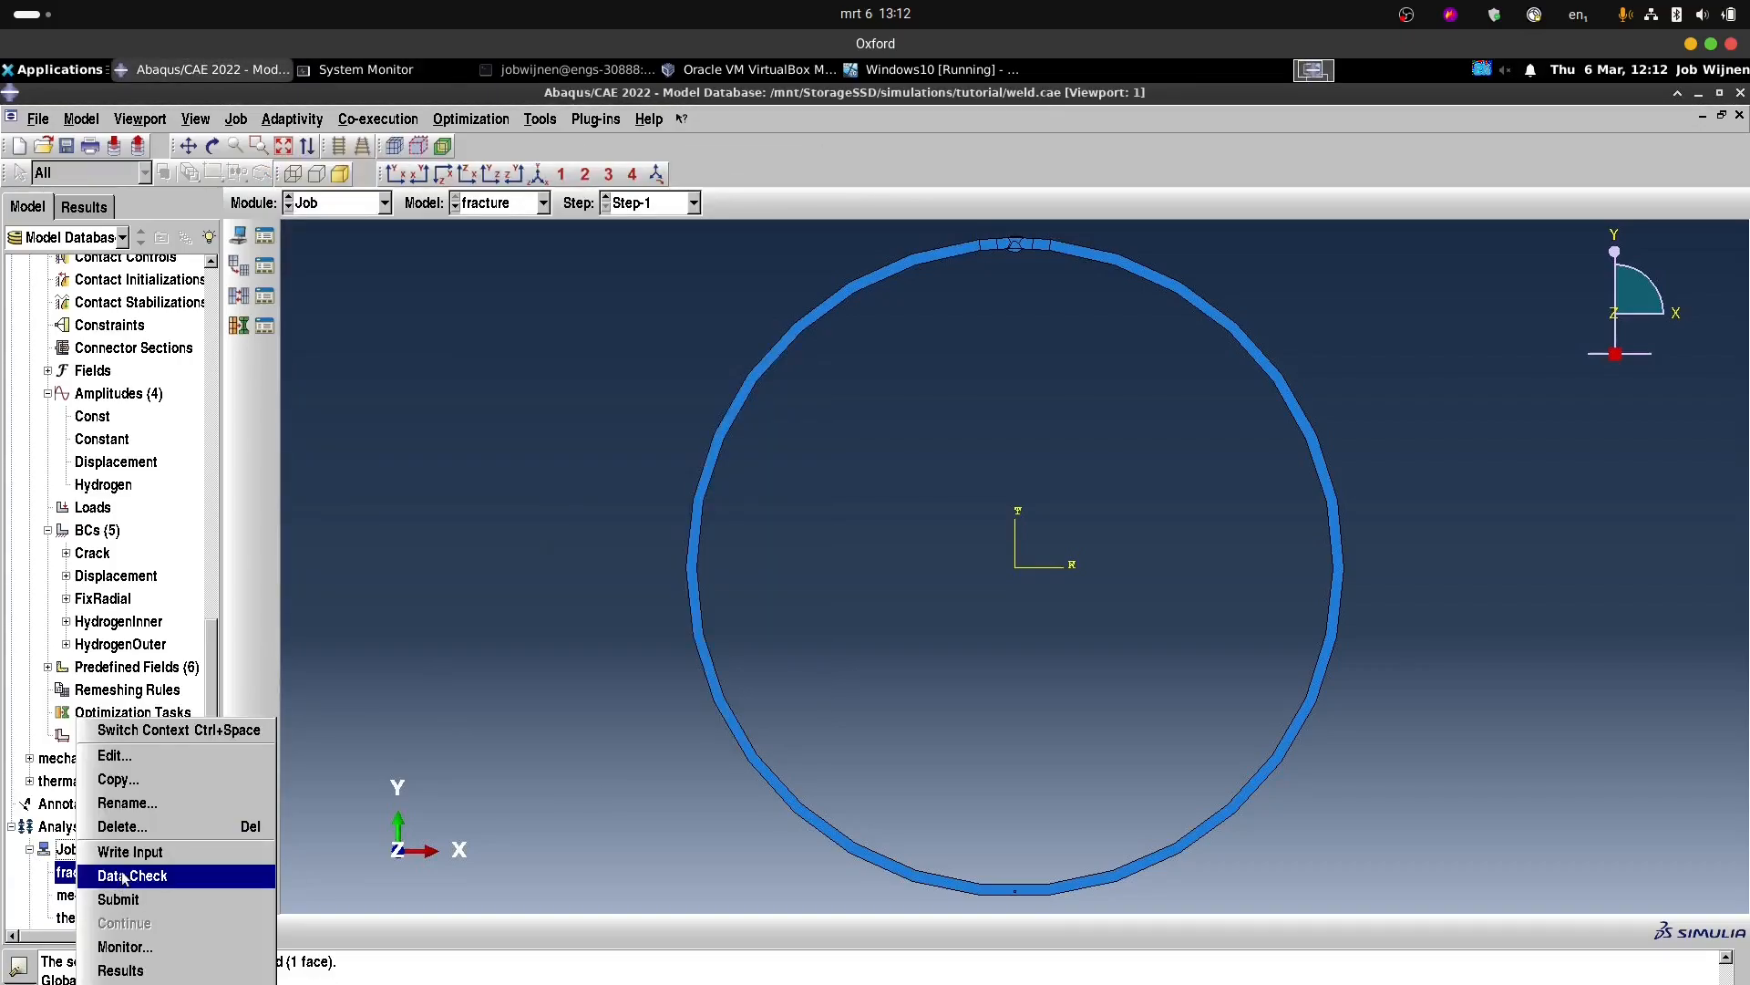
pyautogui.click(130, 851)
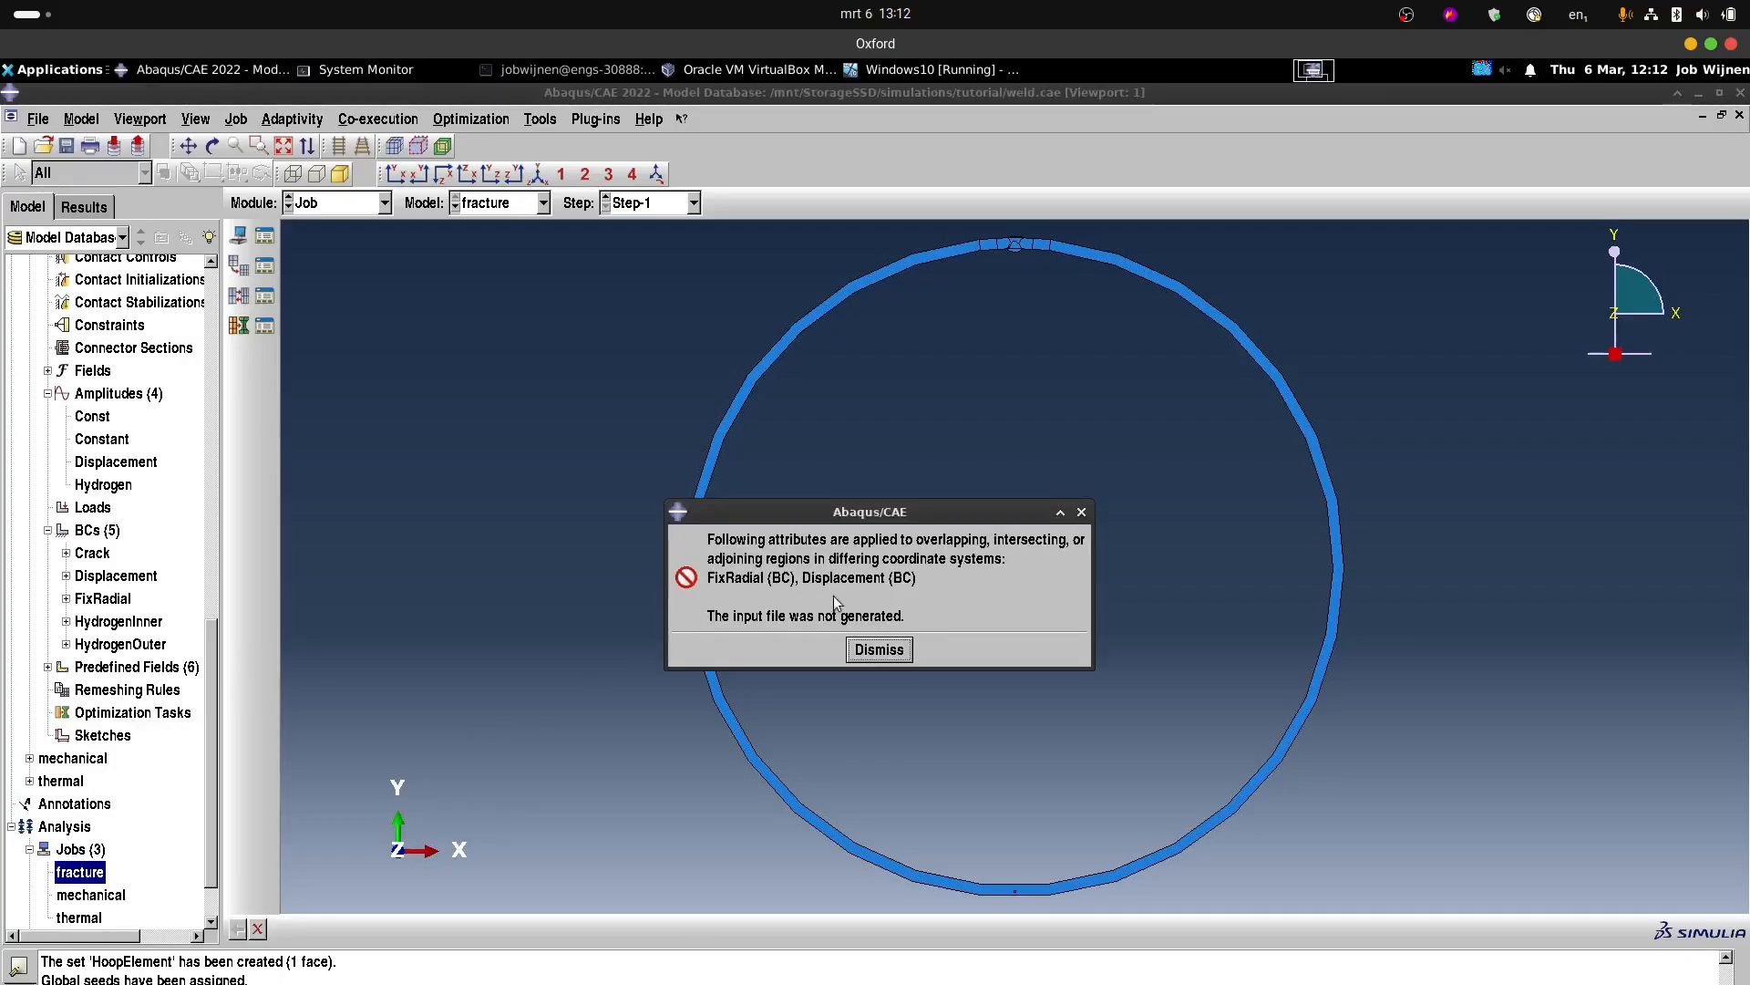
pyautogui.click(882, 651)
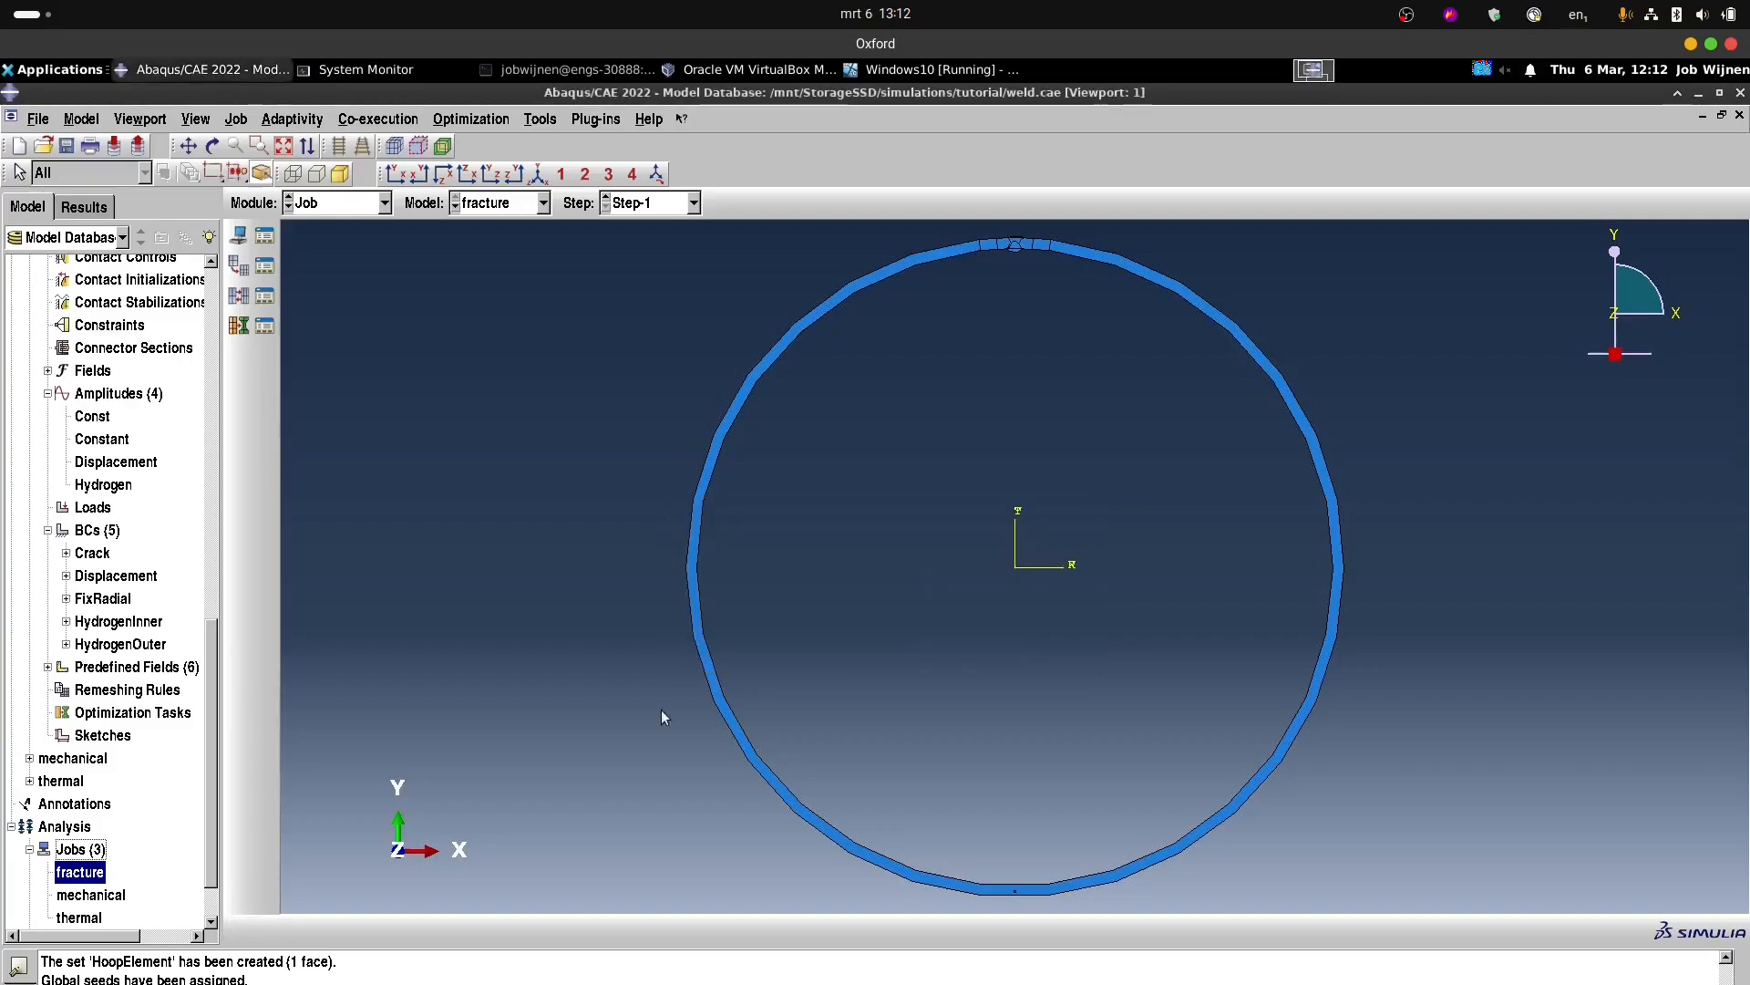
# Set the coordinate system of the FixRadial boundary condition to the Cylindrical datum CSYS.
pyautogui.moveTo(210, 677); pyautogui.dragTo(242, 603)
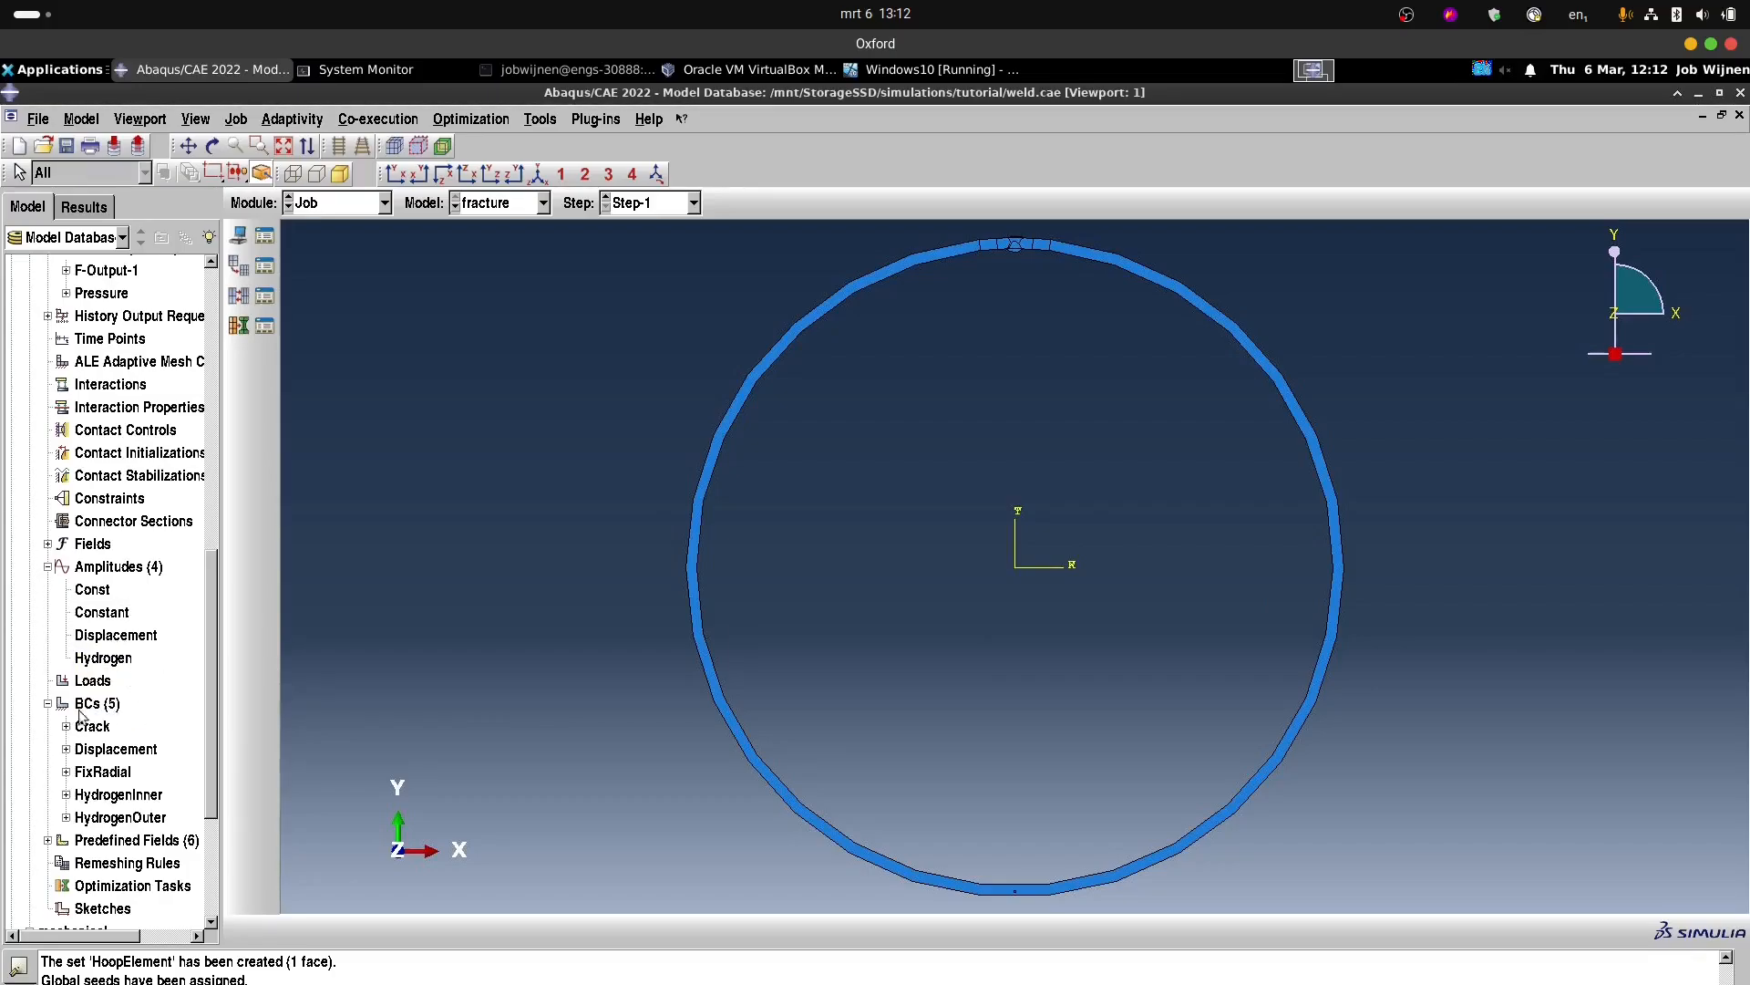
pyautogui.click(104, 775)
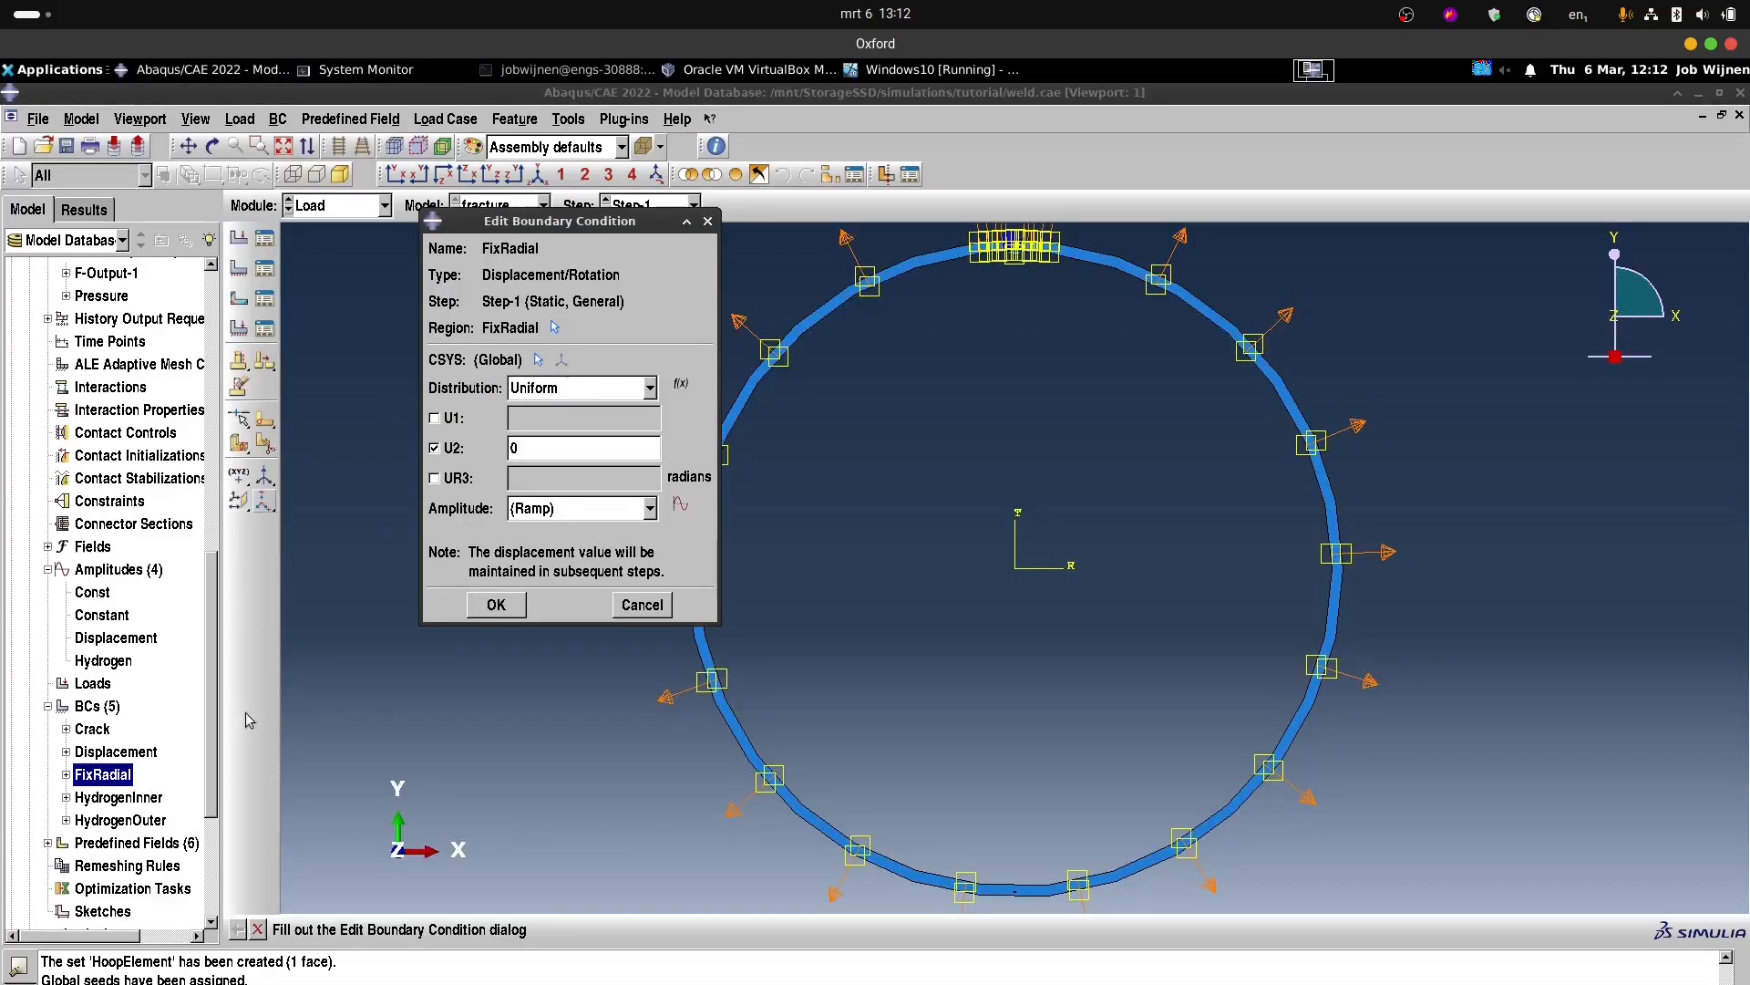
pyautogui.scroll(-2, 212, 735)
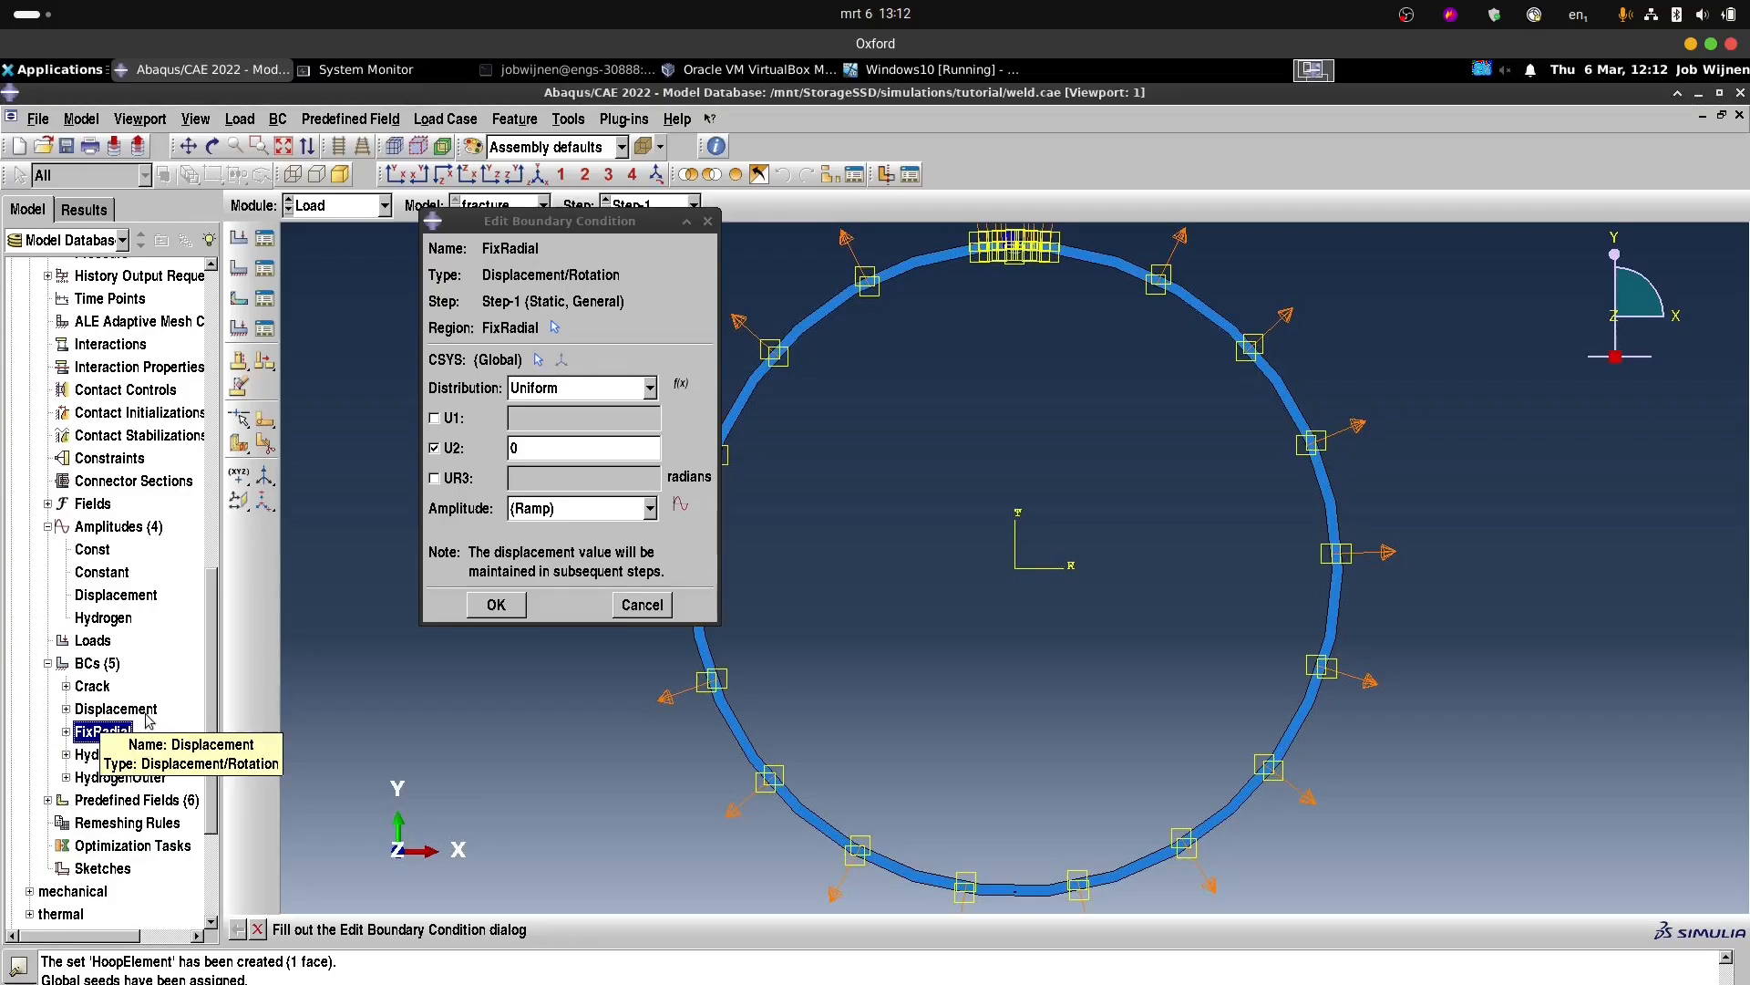
pyautogui.click(627, 348)
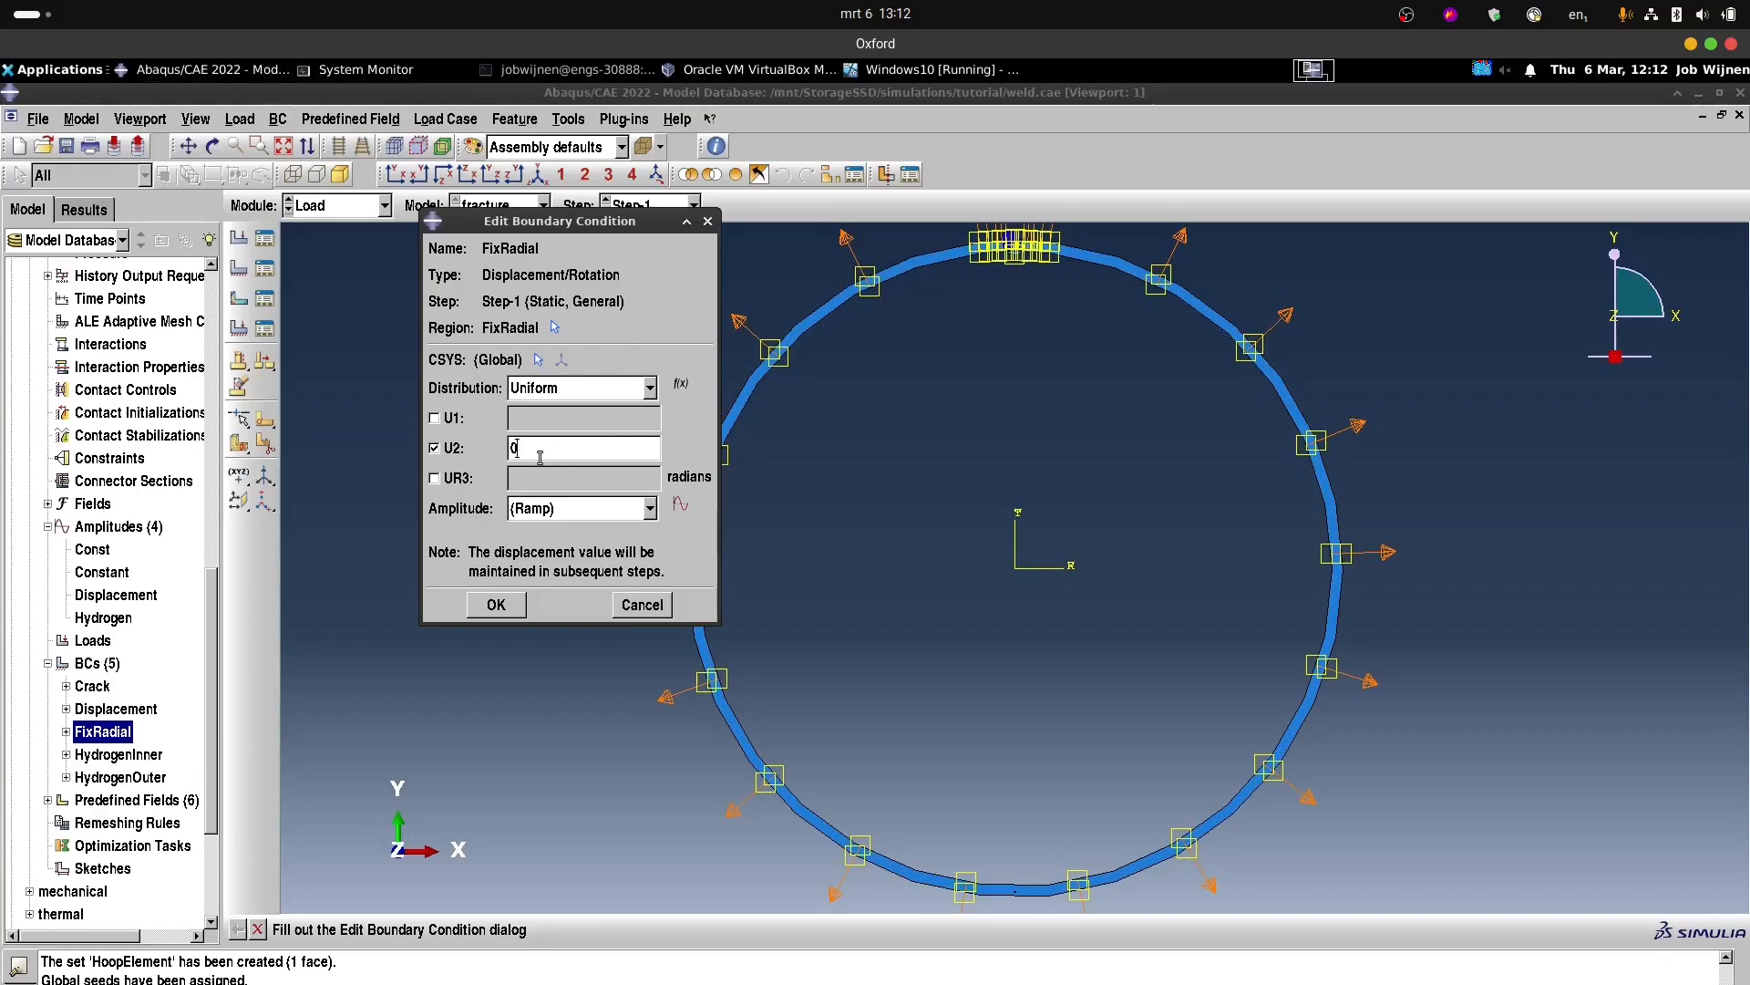
pyautogui.click(538, 360)
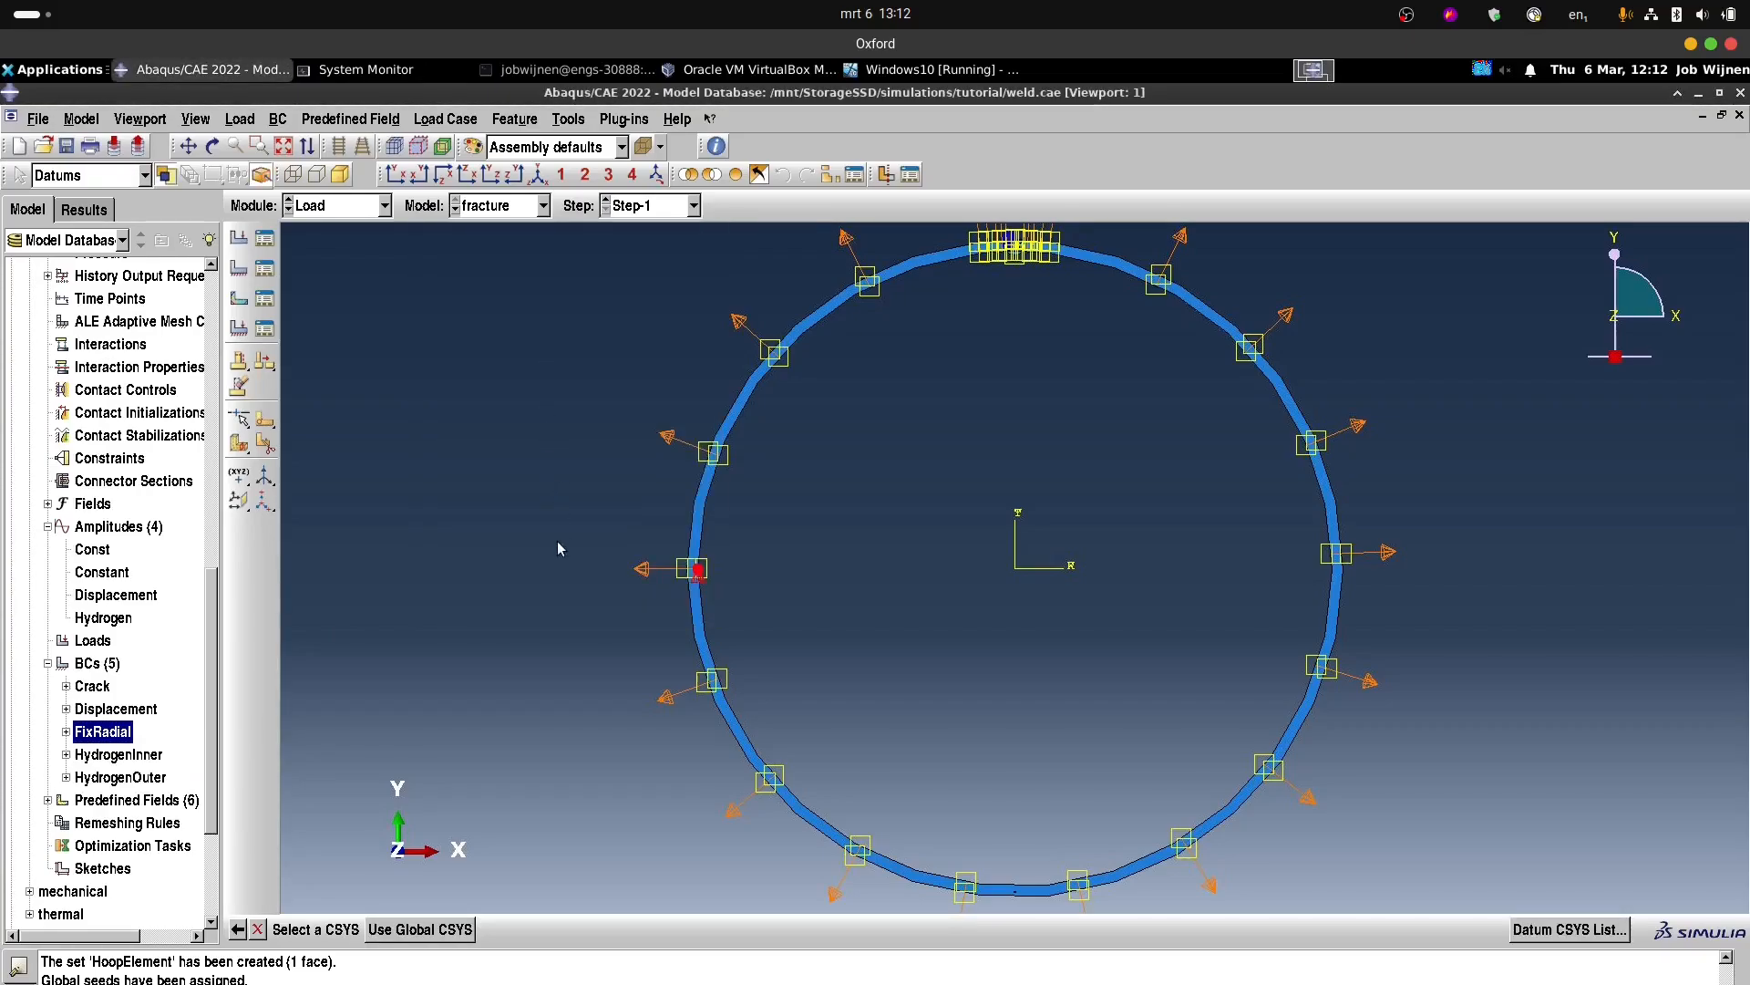
pyautogui.click(1606, 932)
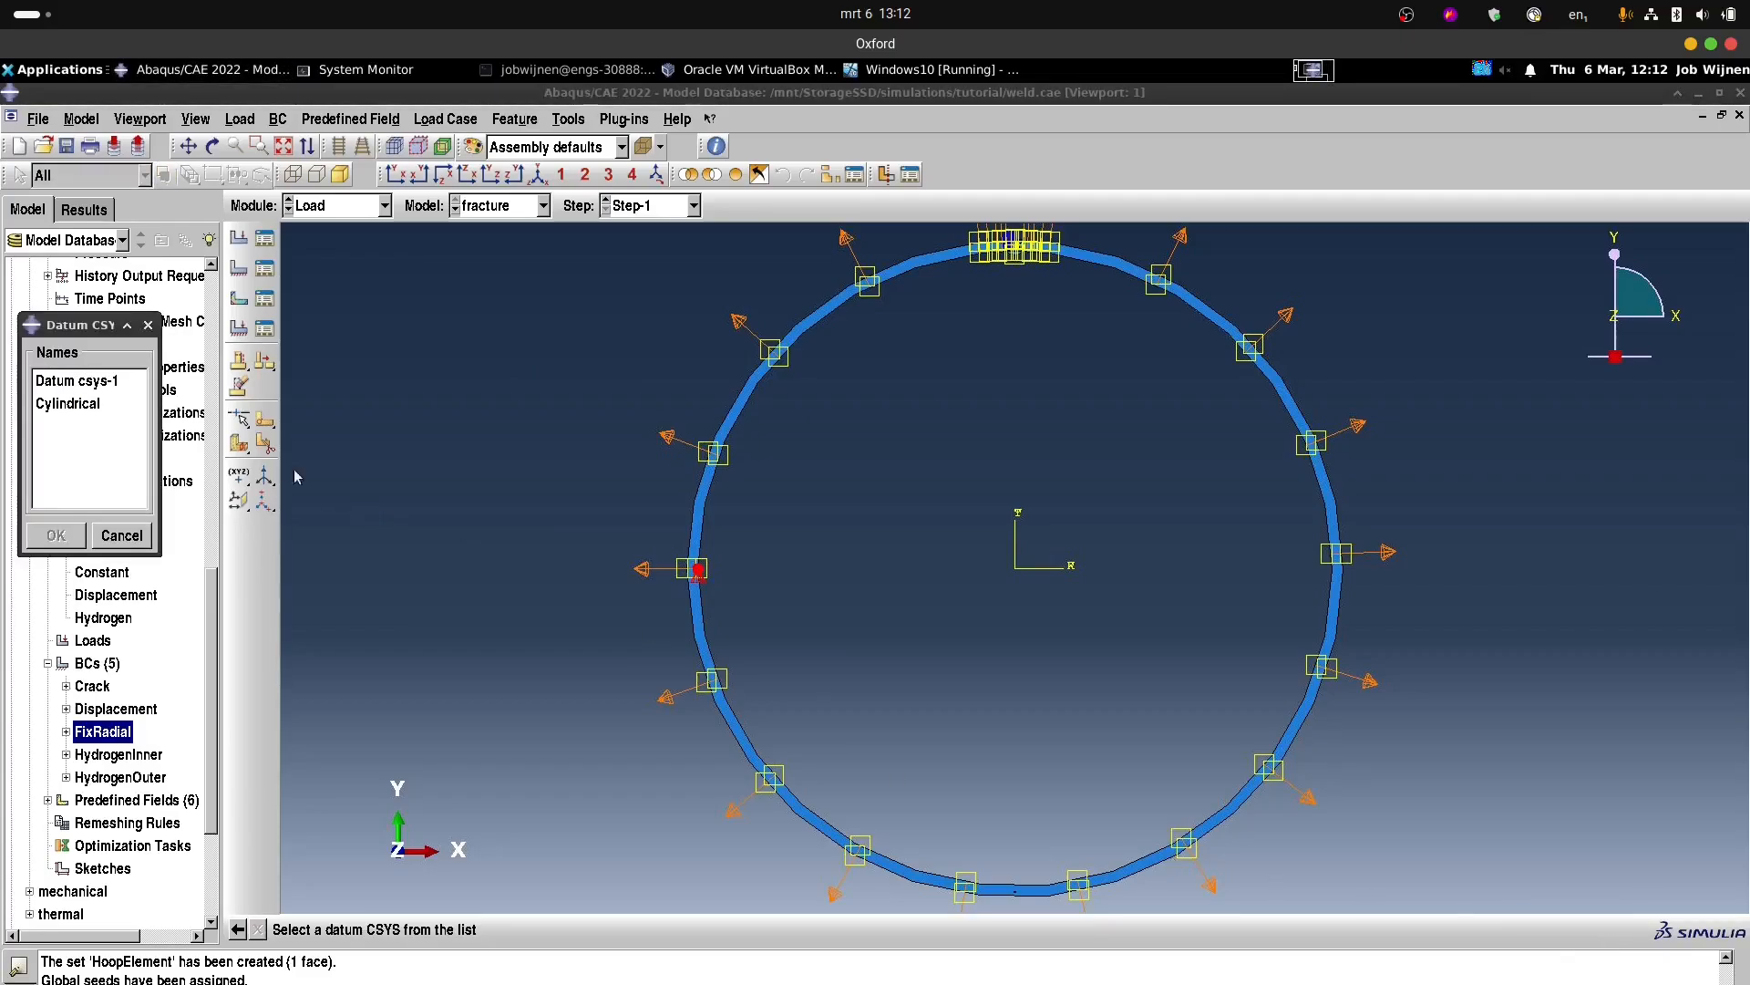
pyautogui.click(105, 403)
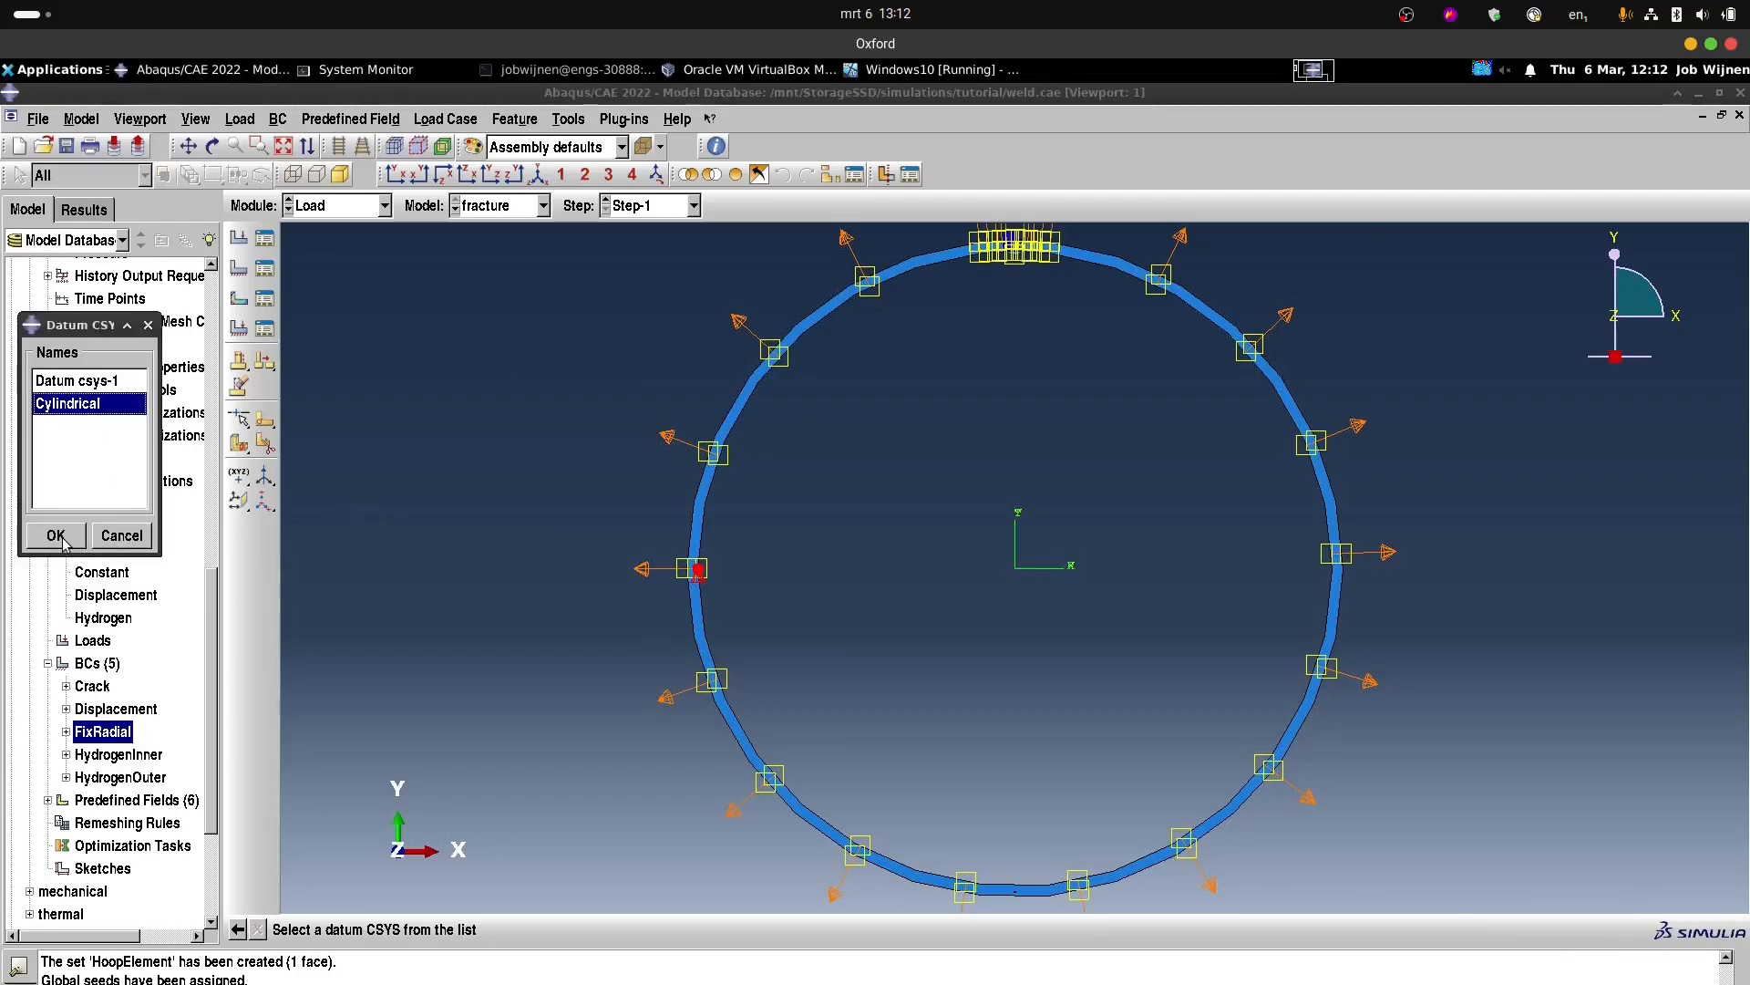
pyautogui.click(56, 536)
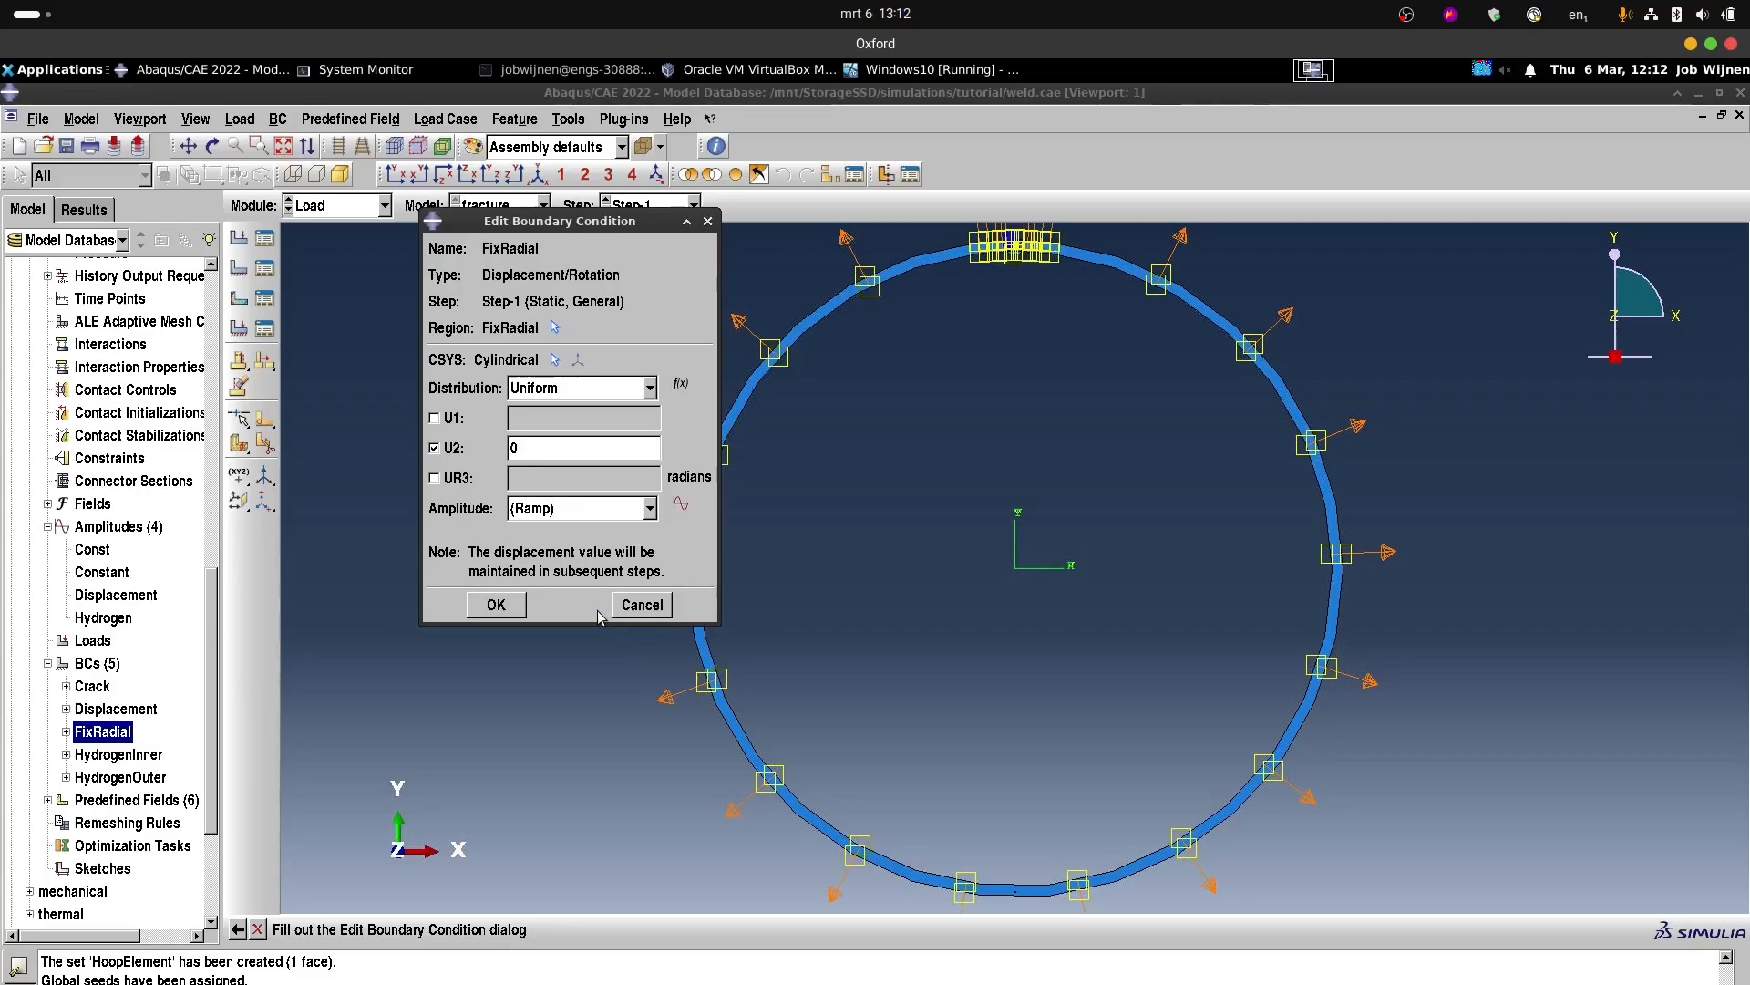
pyautogui.click(496, 605)
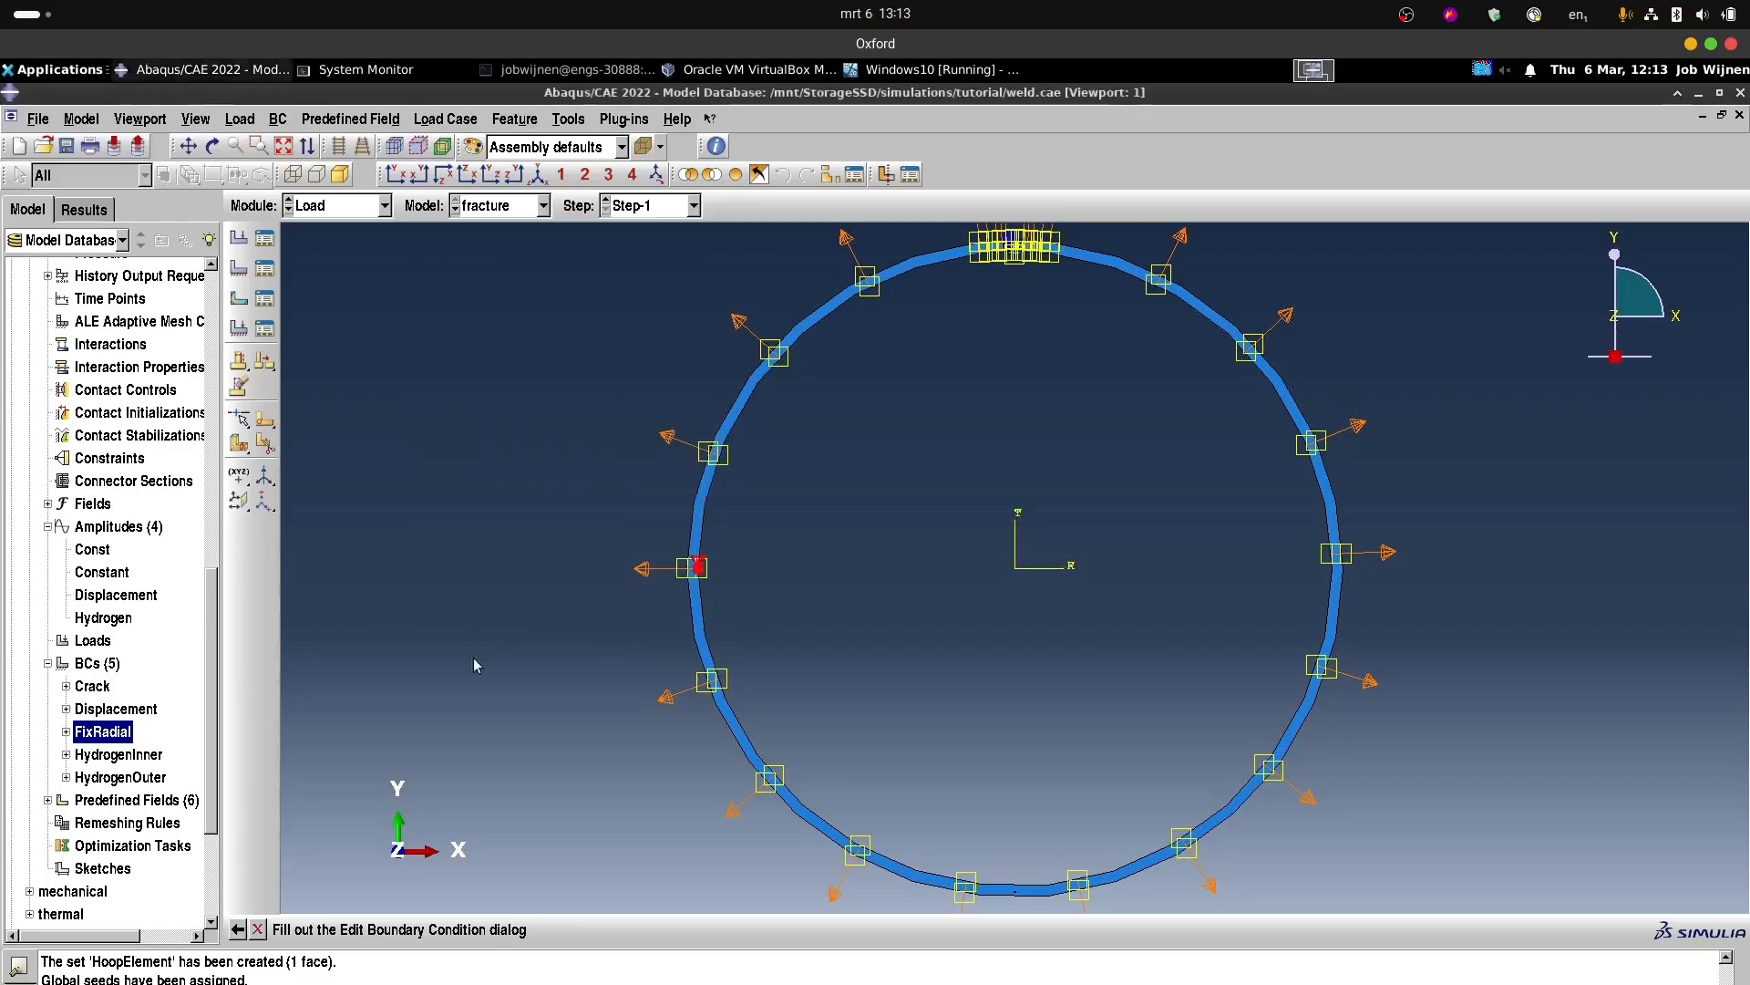
# Rename the FixRadial boundary condition to FixAngular.
pyautogui.rightClick(112, 735)
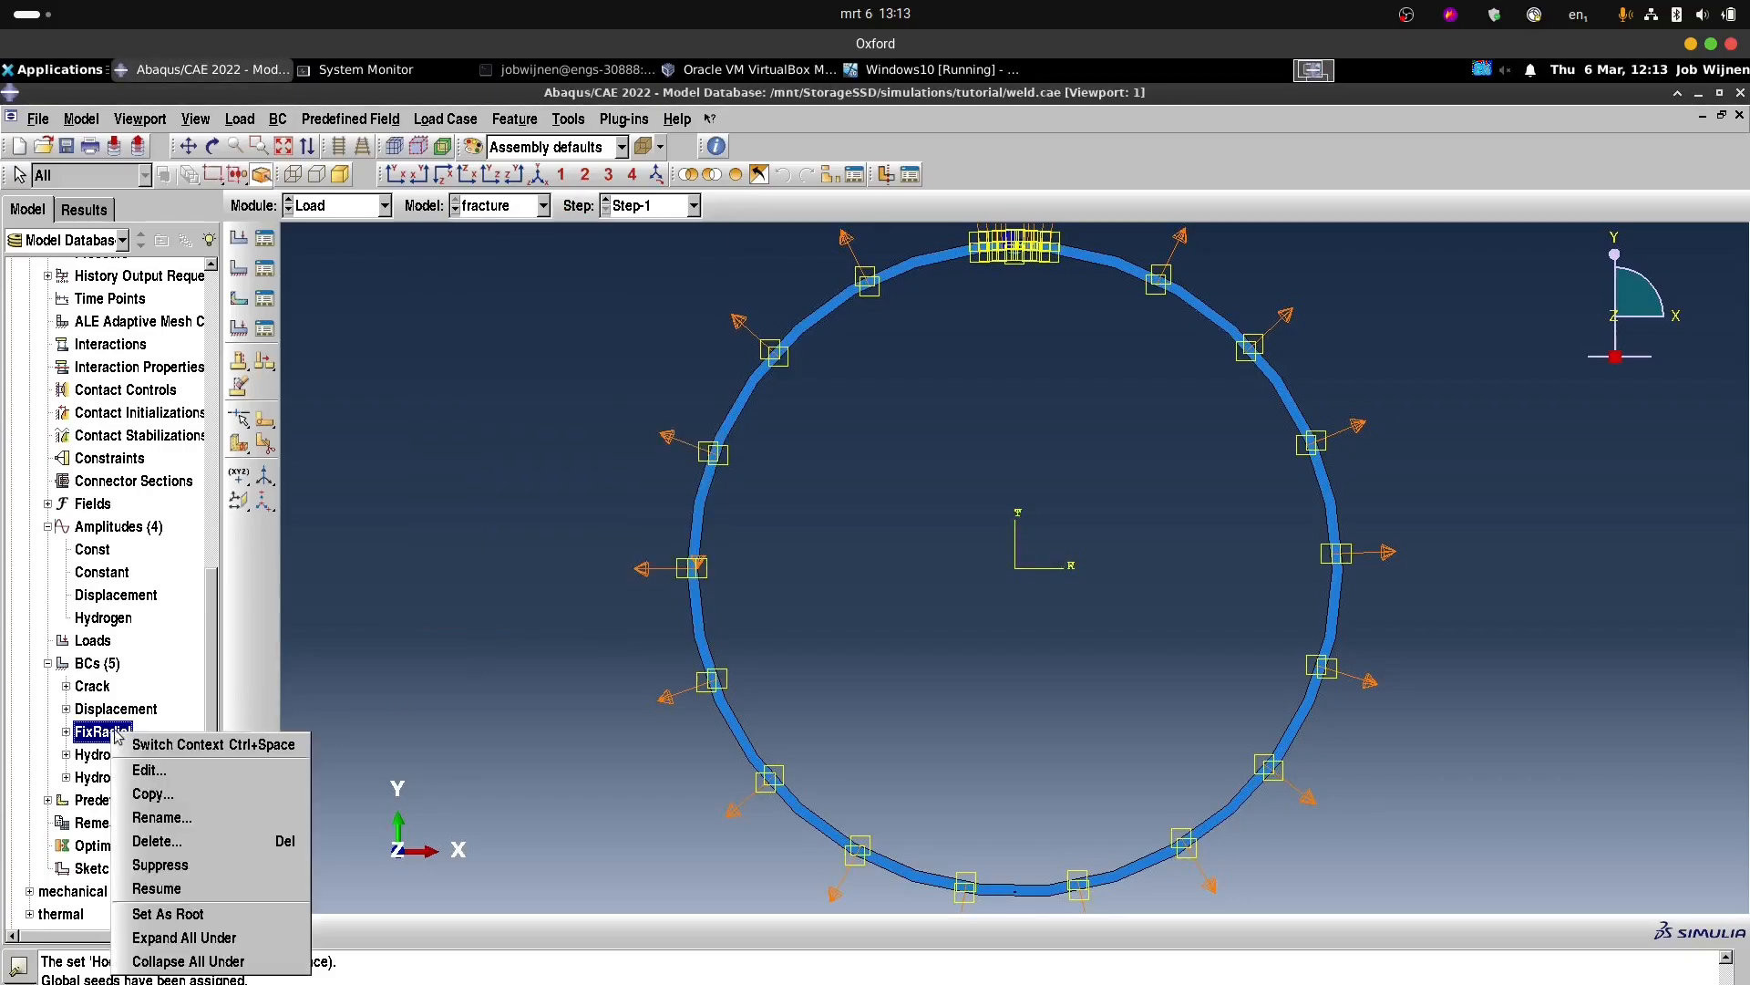
pyautogui.click(173, 817)
pyautogui.click(113, 393)
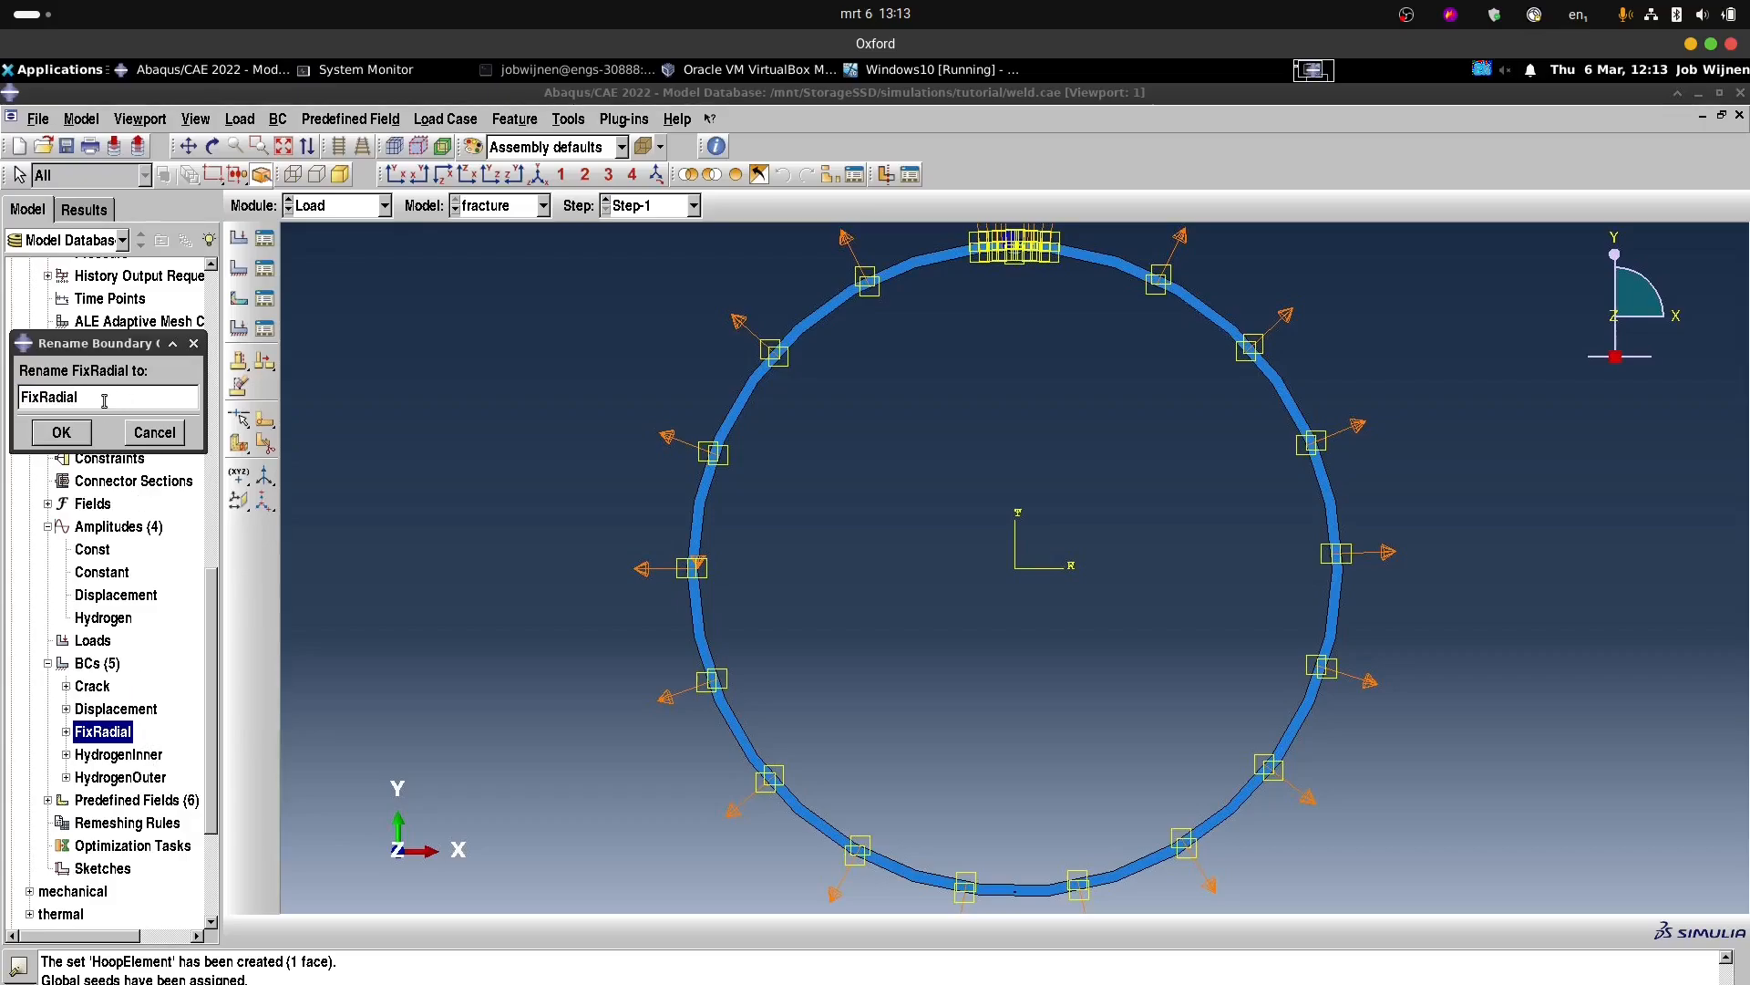
pyautogui.moveTo(76, 396); pyautogui.dragTo(46, 395)
pyautogui.write('Ag')
pyautogui.write('ngular')
pyautogui.press('Return')
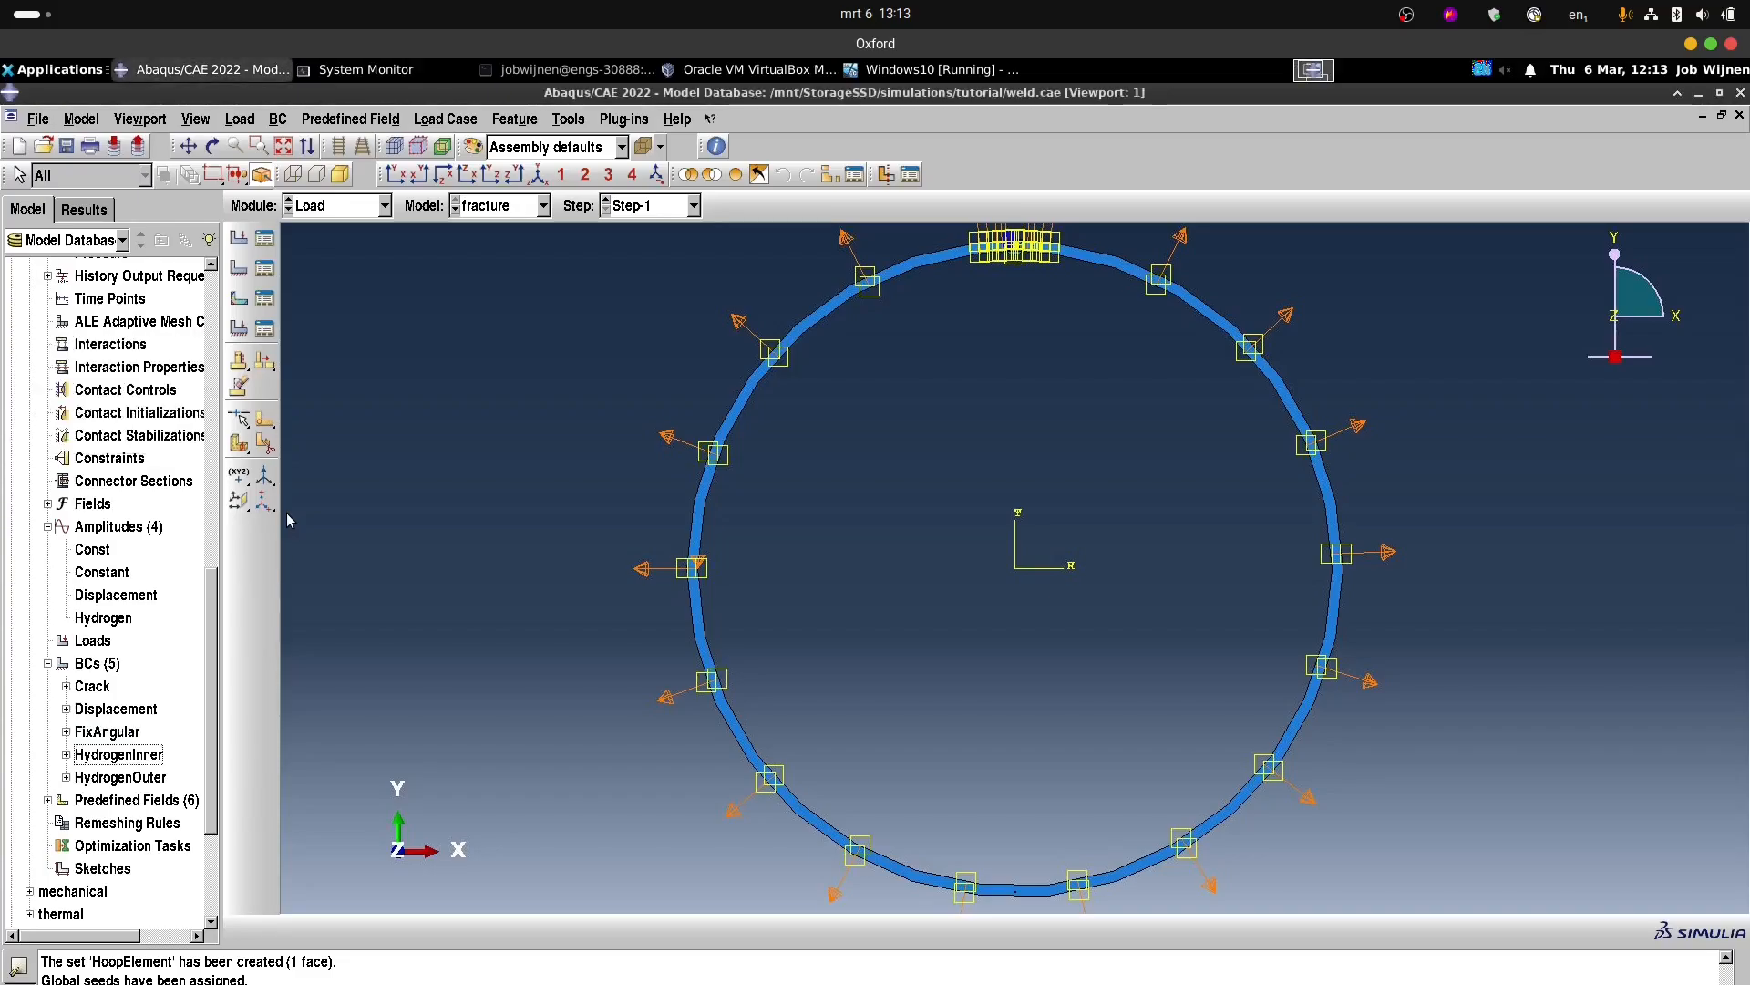
# Write the input file for the fracture job.
pyautogui.moveTo(213, 590); pyautogui.dragTo(222, 852)
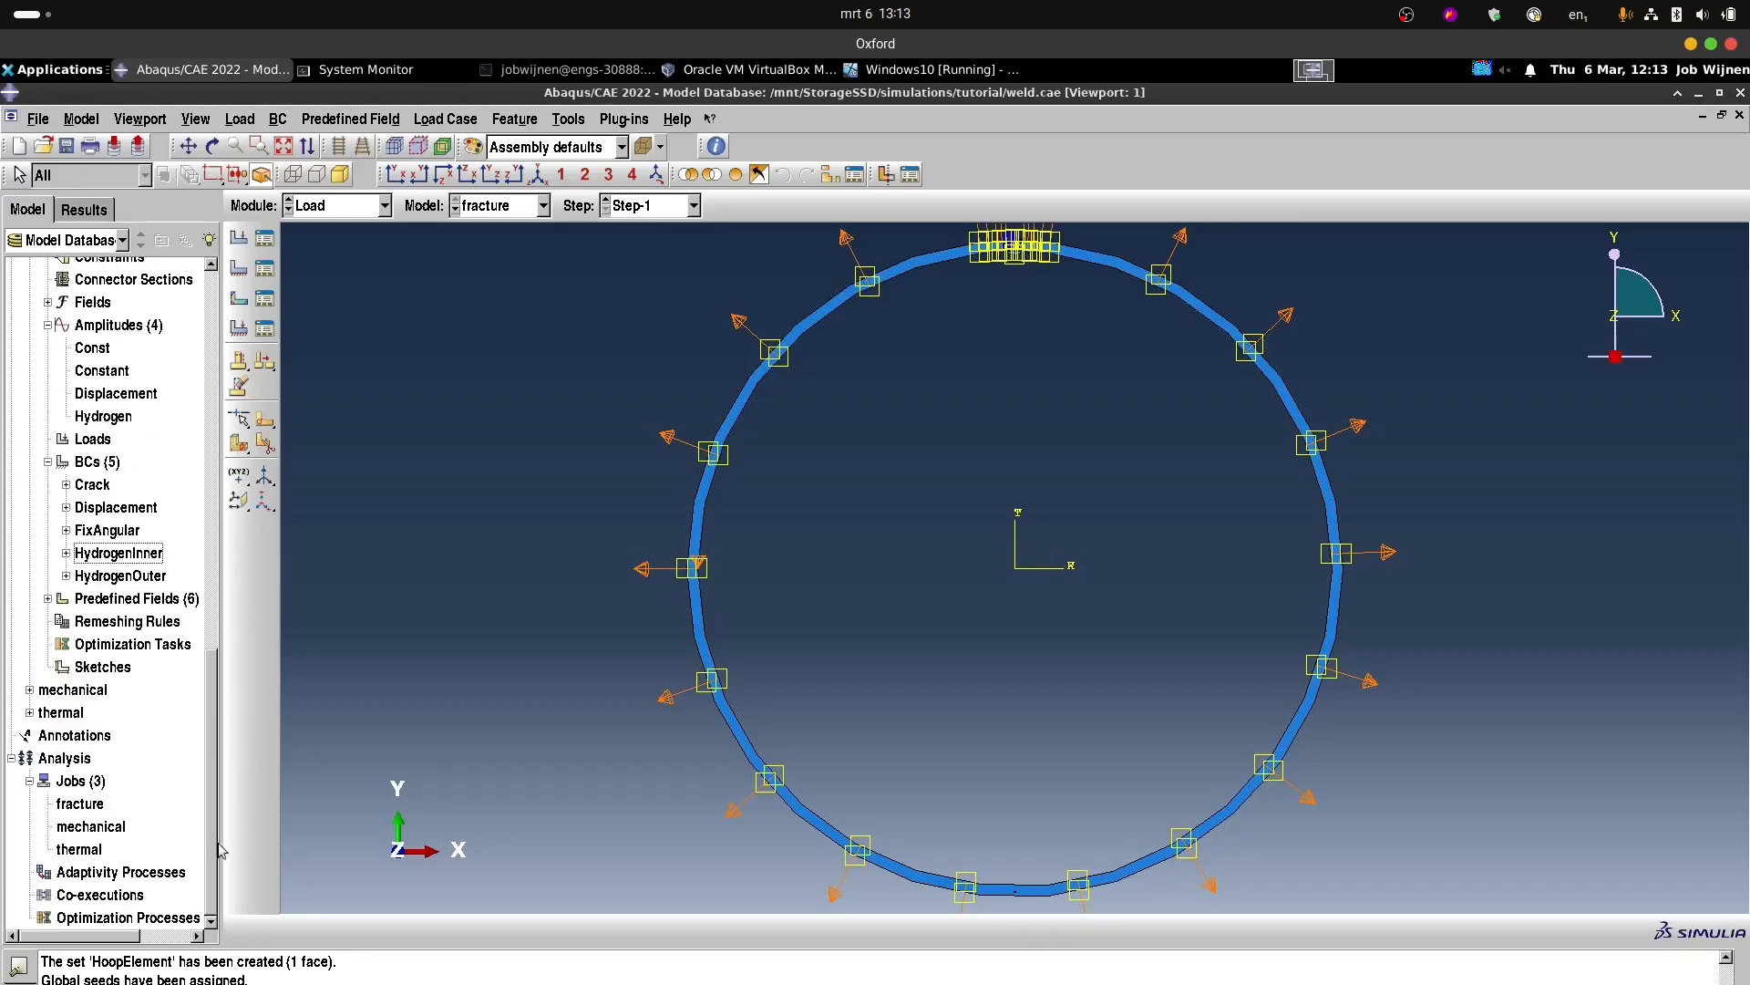
pyautogui.rightClick(72, 813)
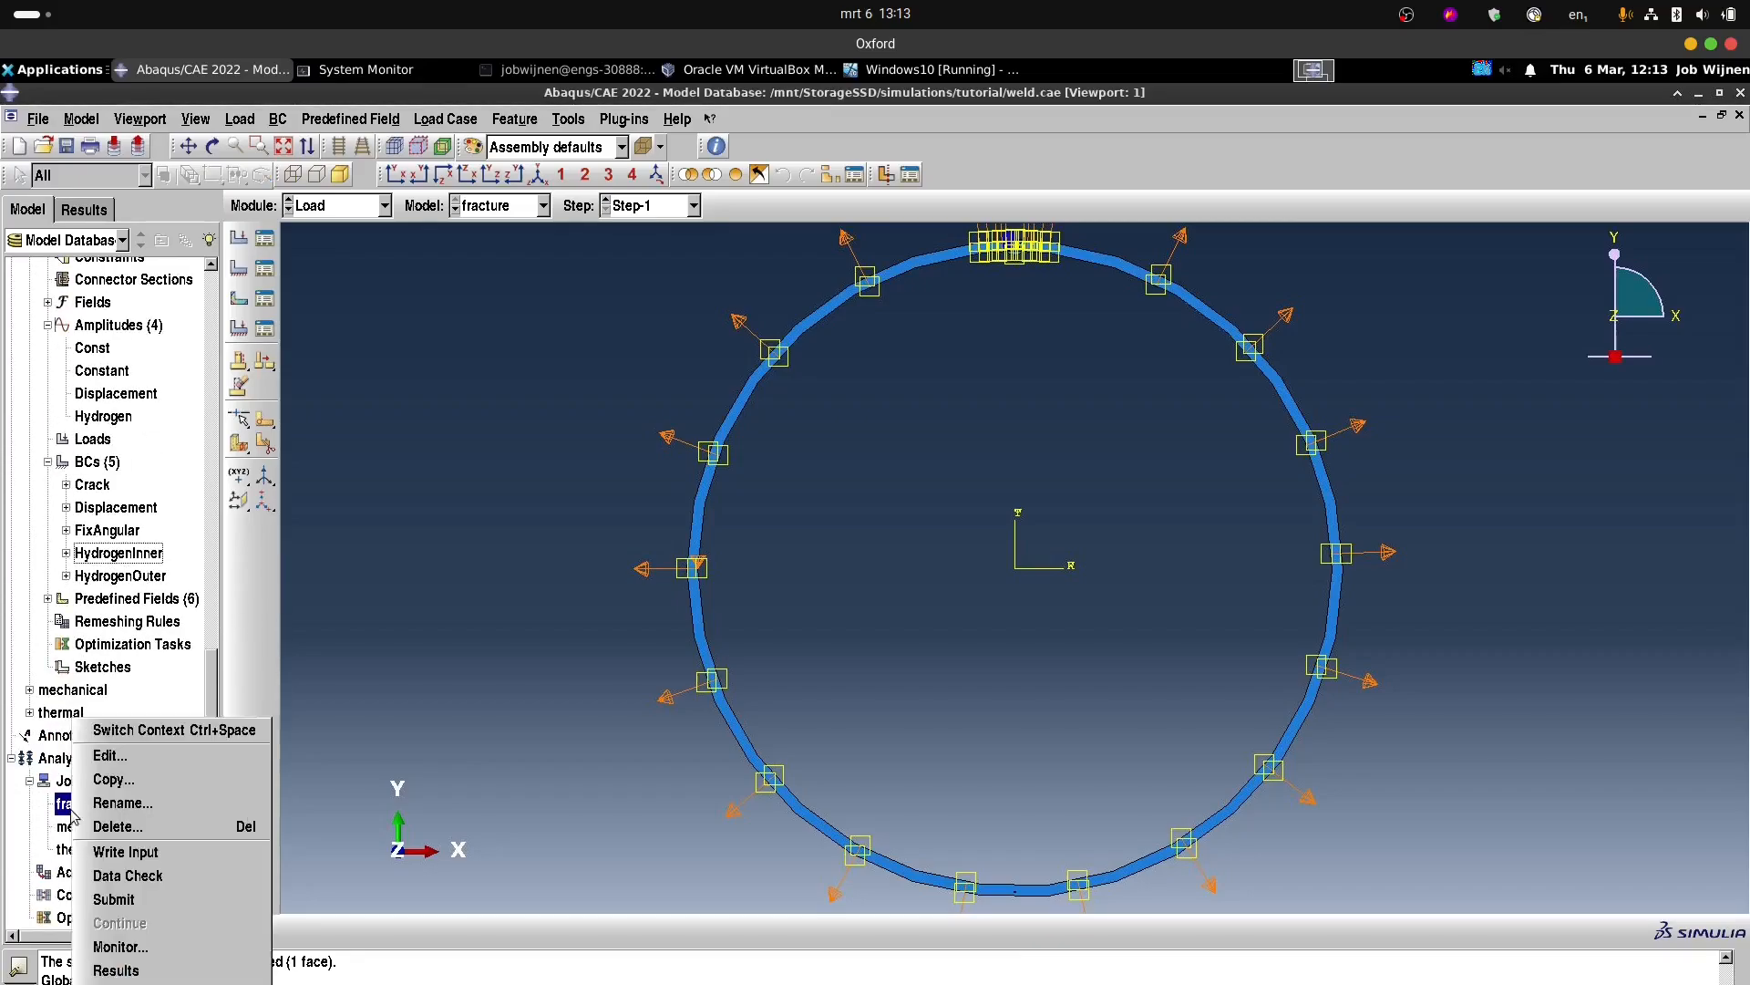
pyautogui.click(124, 852)
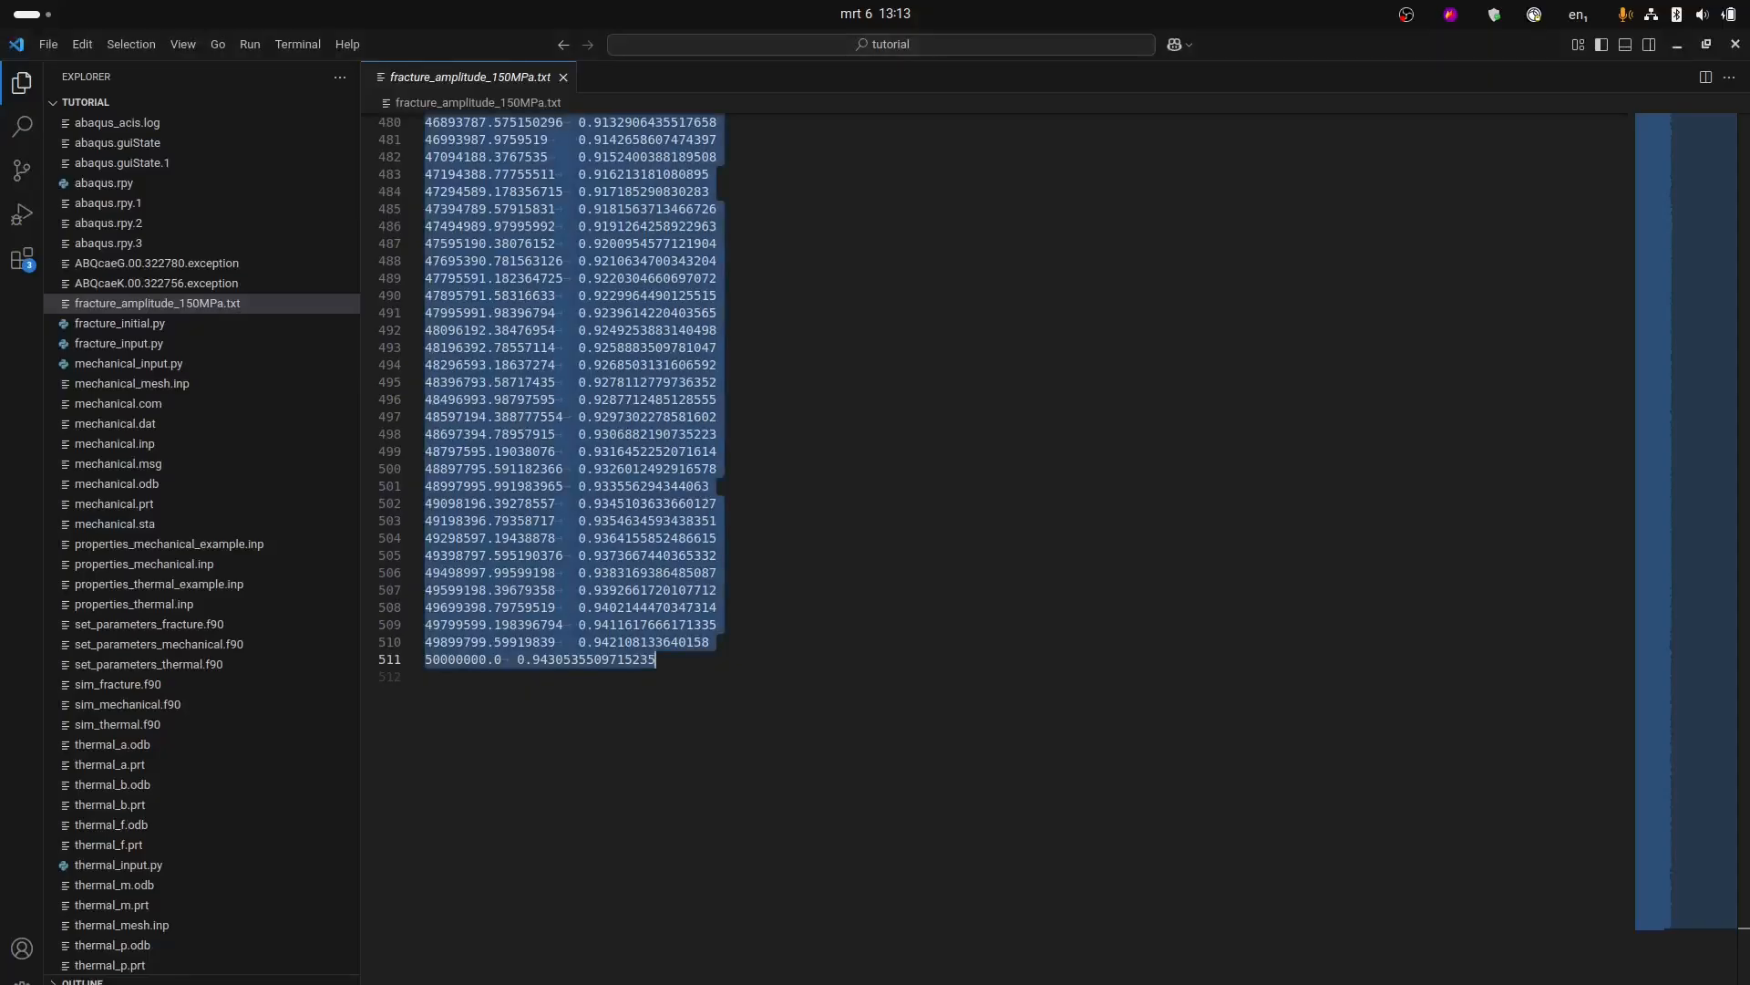
# Switch to Visual Studio Code and open fracture.inp from the tutorial folder.
pyautogui.hotkey('alt', 'Tab')
pyautogui.click(782, 367)
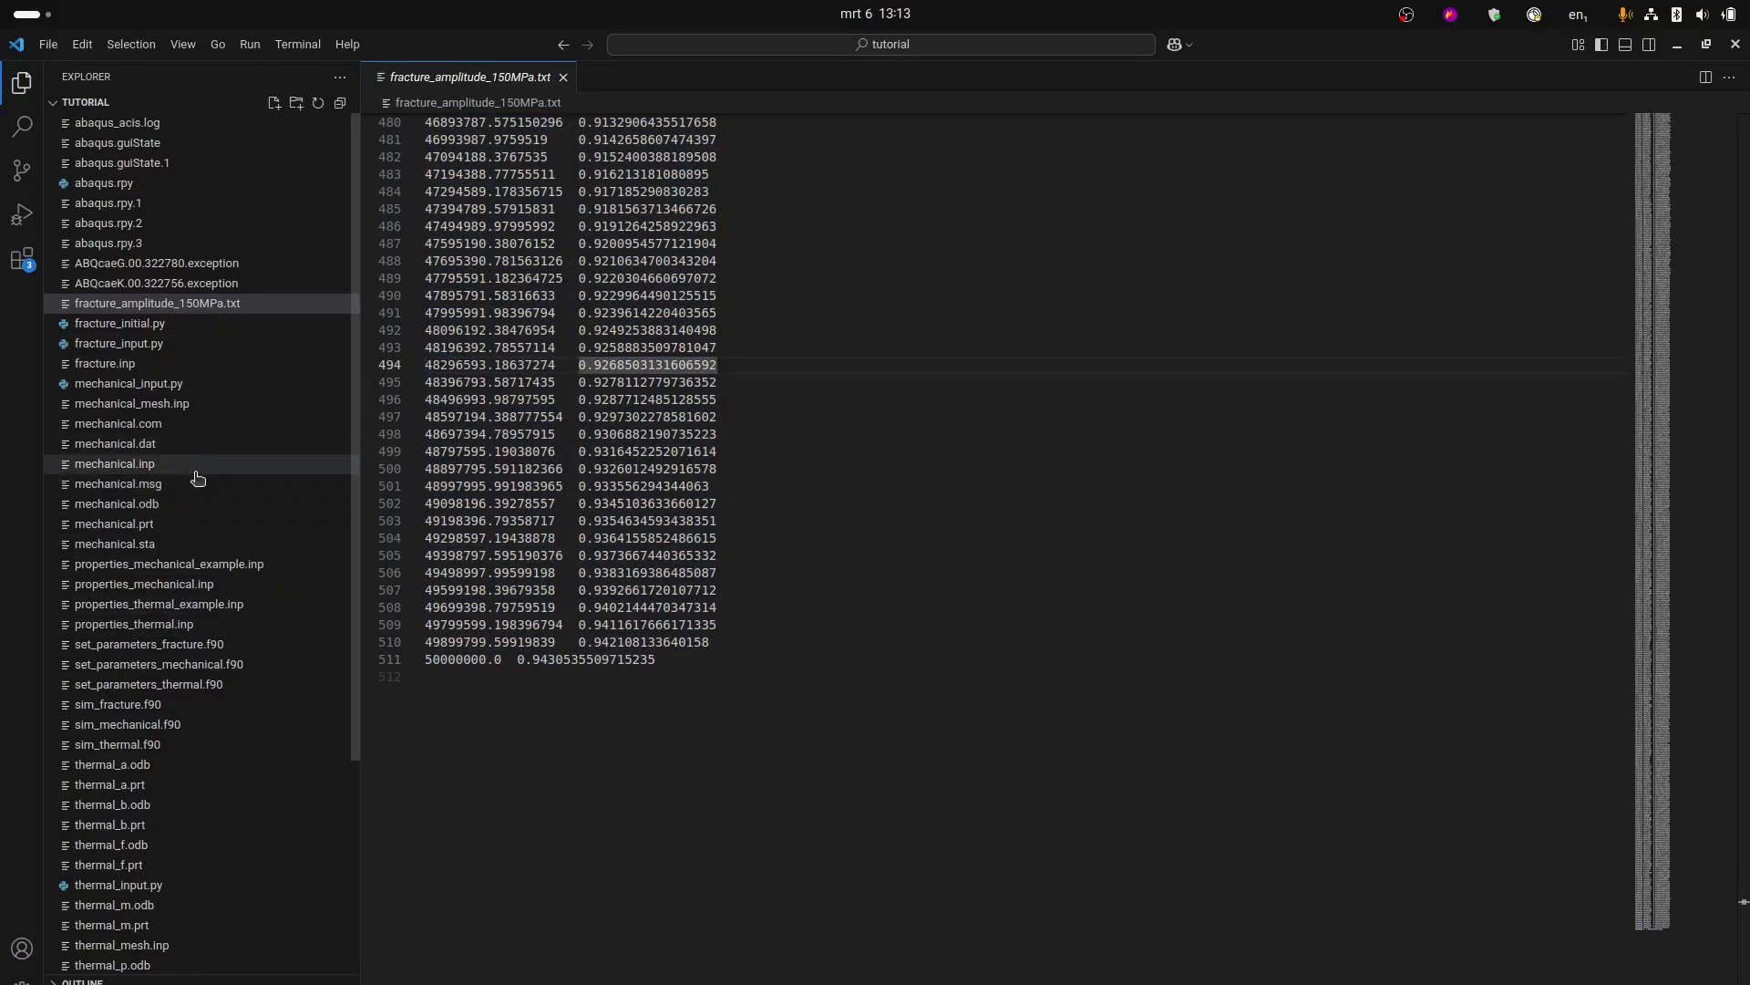
pyautogui.click(111, 367)
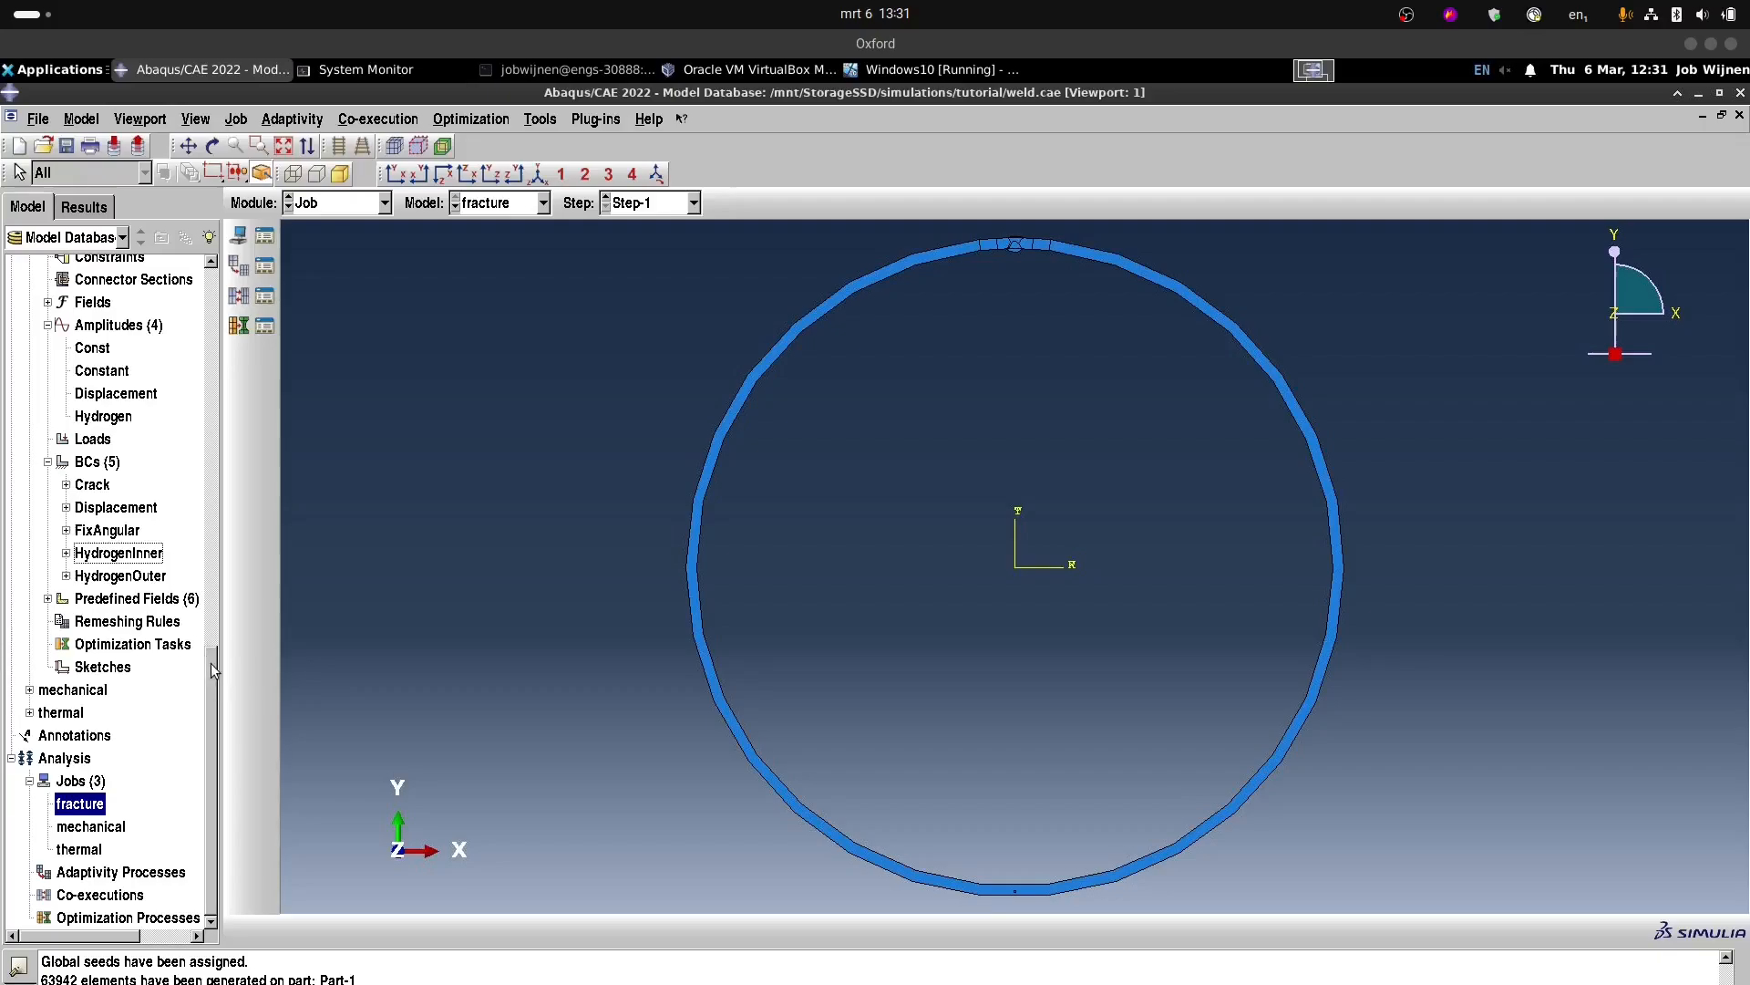
# In Abaqus/CAE, delete the predefined fields Temperature, frac_a, frac_b, frac_f, frac_m and frac_p from the fracture model.
pyautogui.moveTo(210, 670)
pyautogui.mouseDown()
pyautogui.moveTo(219, 643)
pyautogui.moveTo(221, 672)
pyautogui.mouseUp()
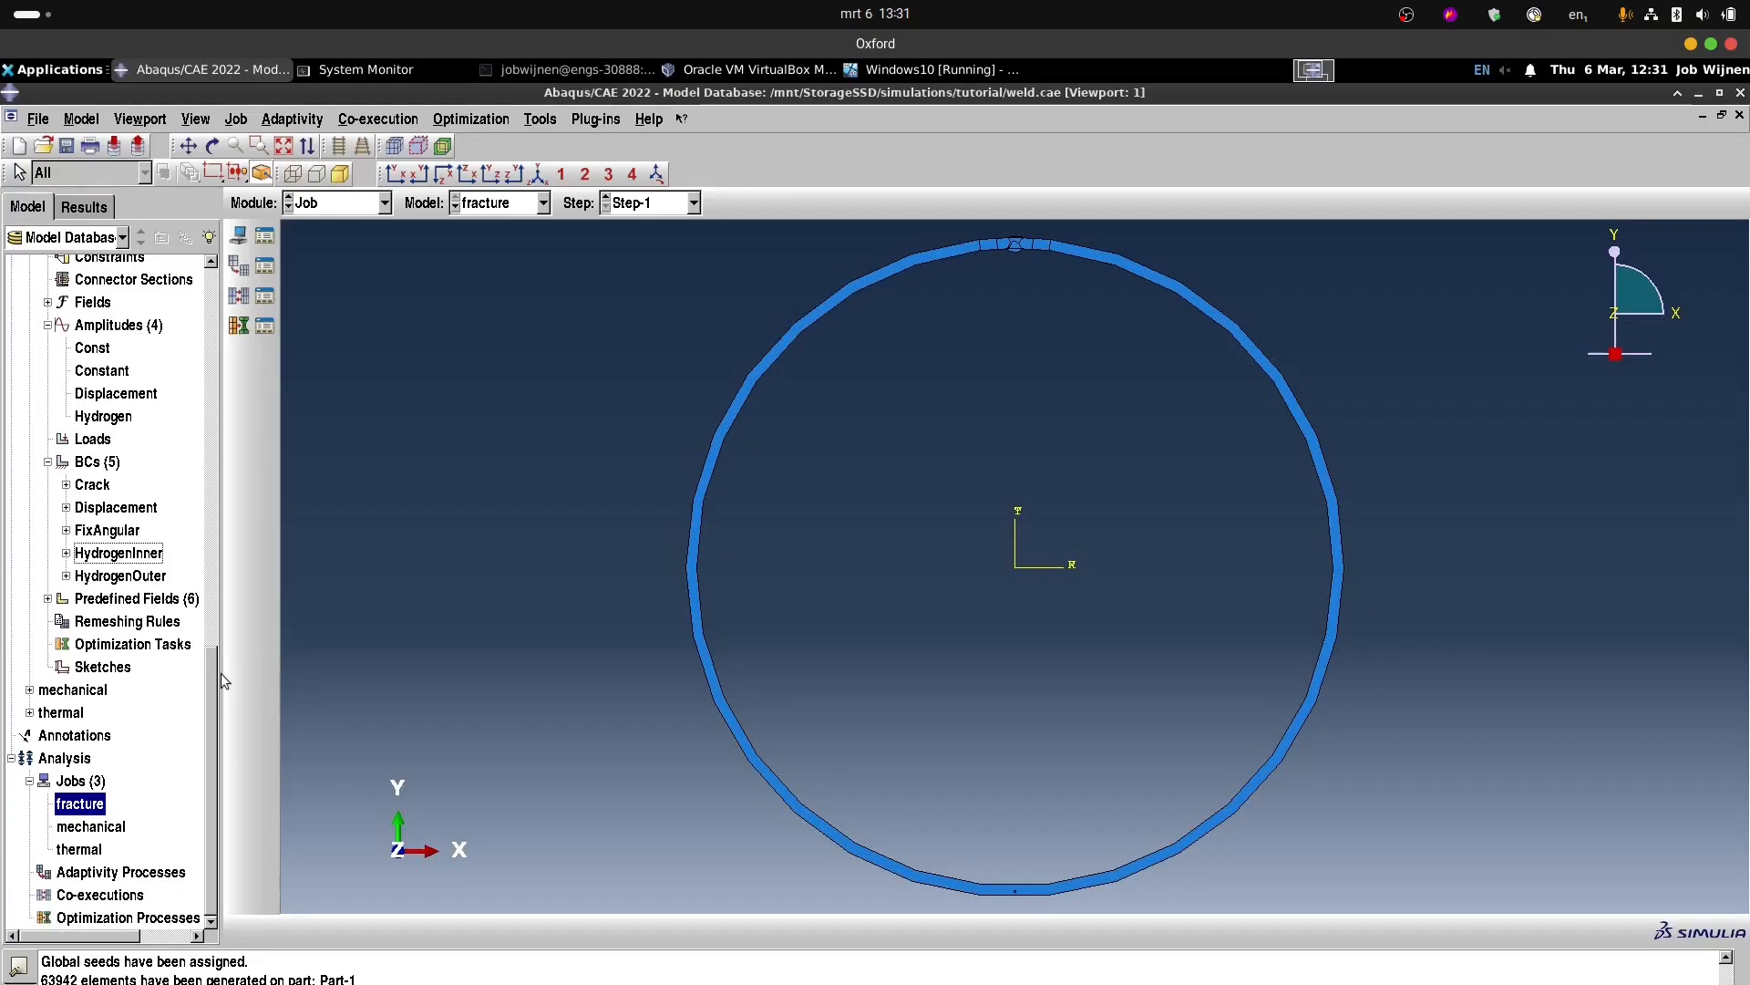
pyautogui.click(47, 599)
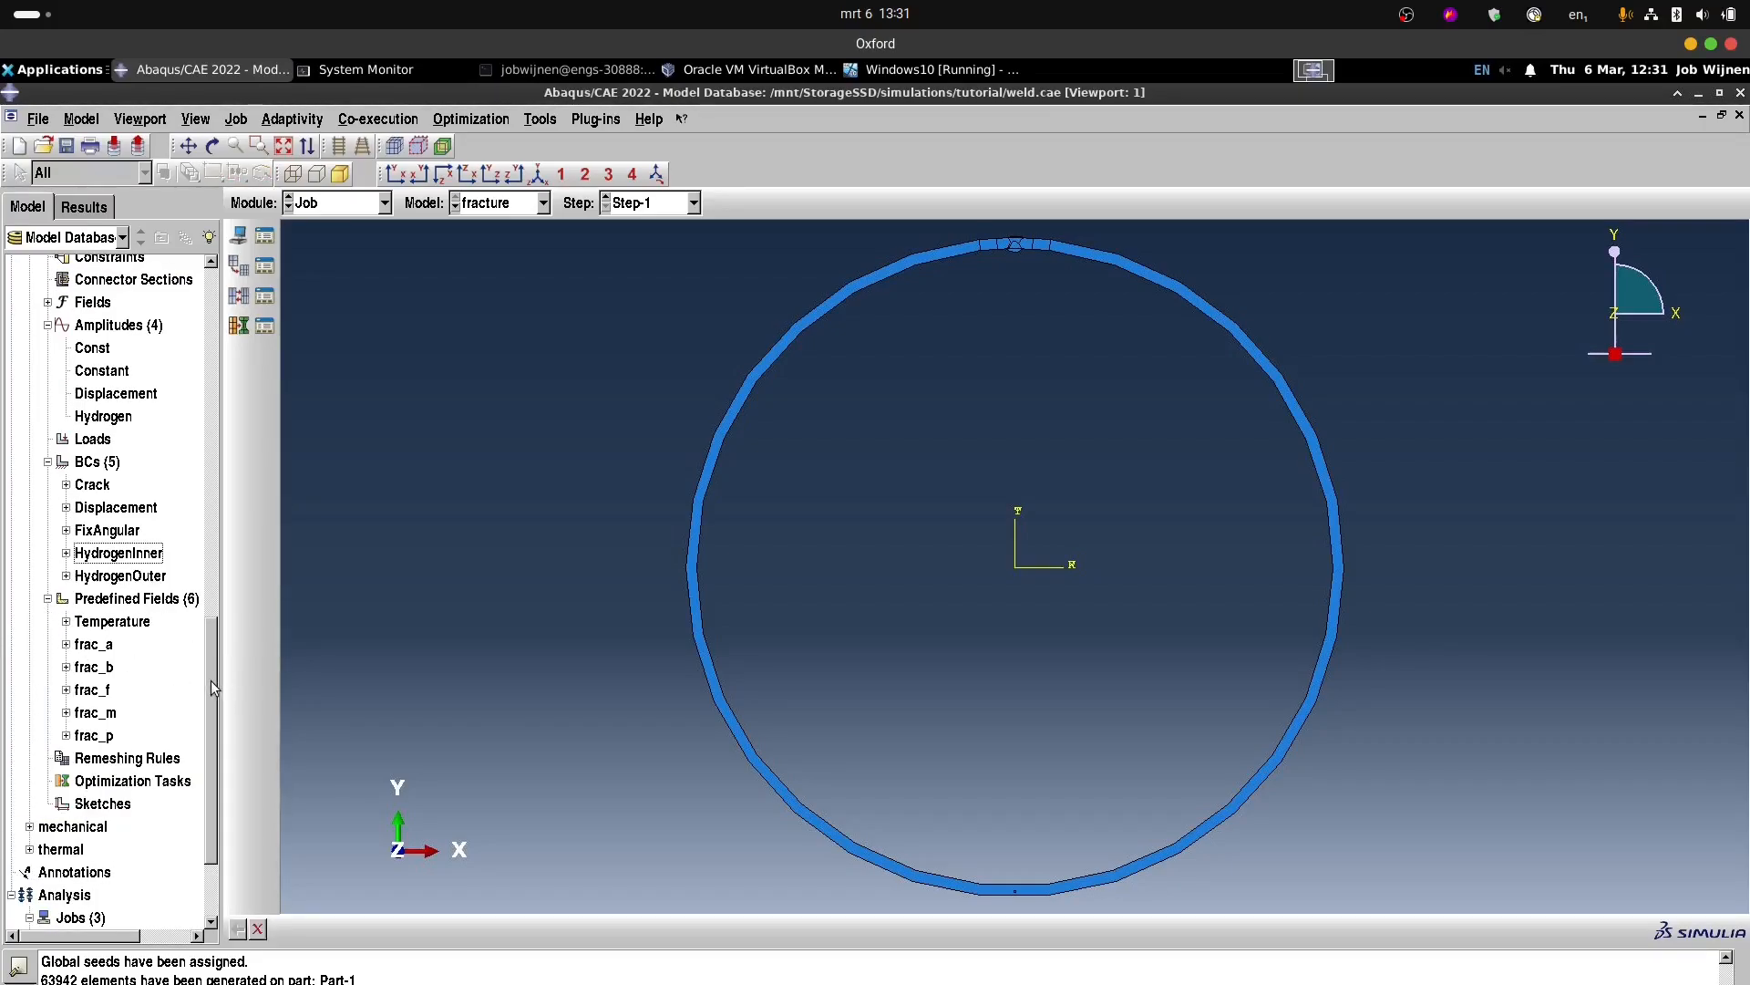
pyautogui.scroll(-1, 210, 680)
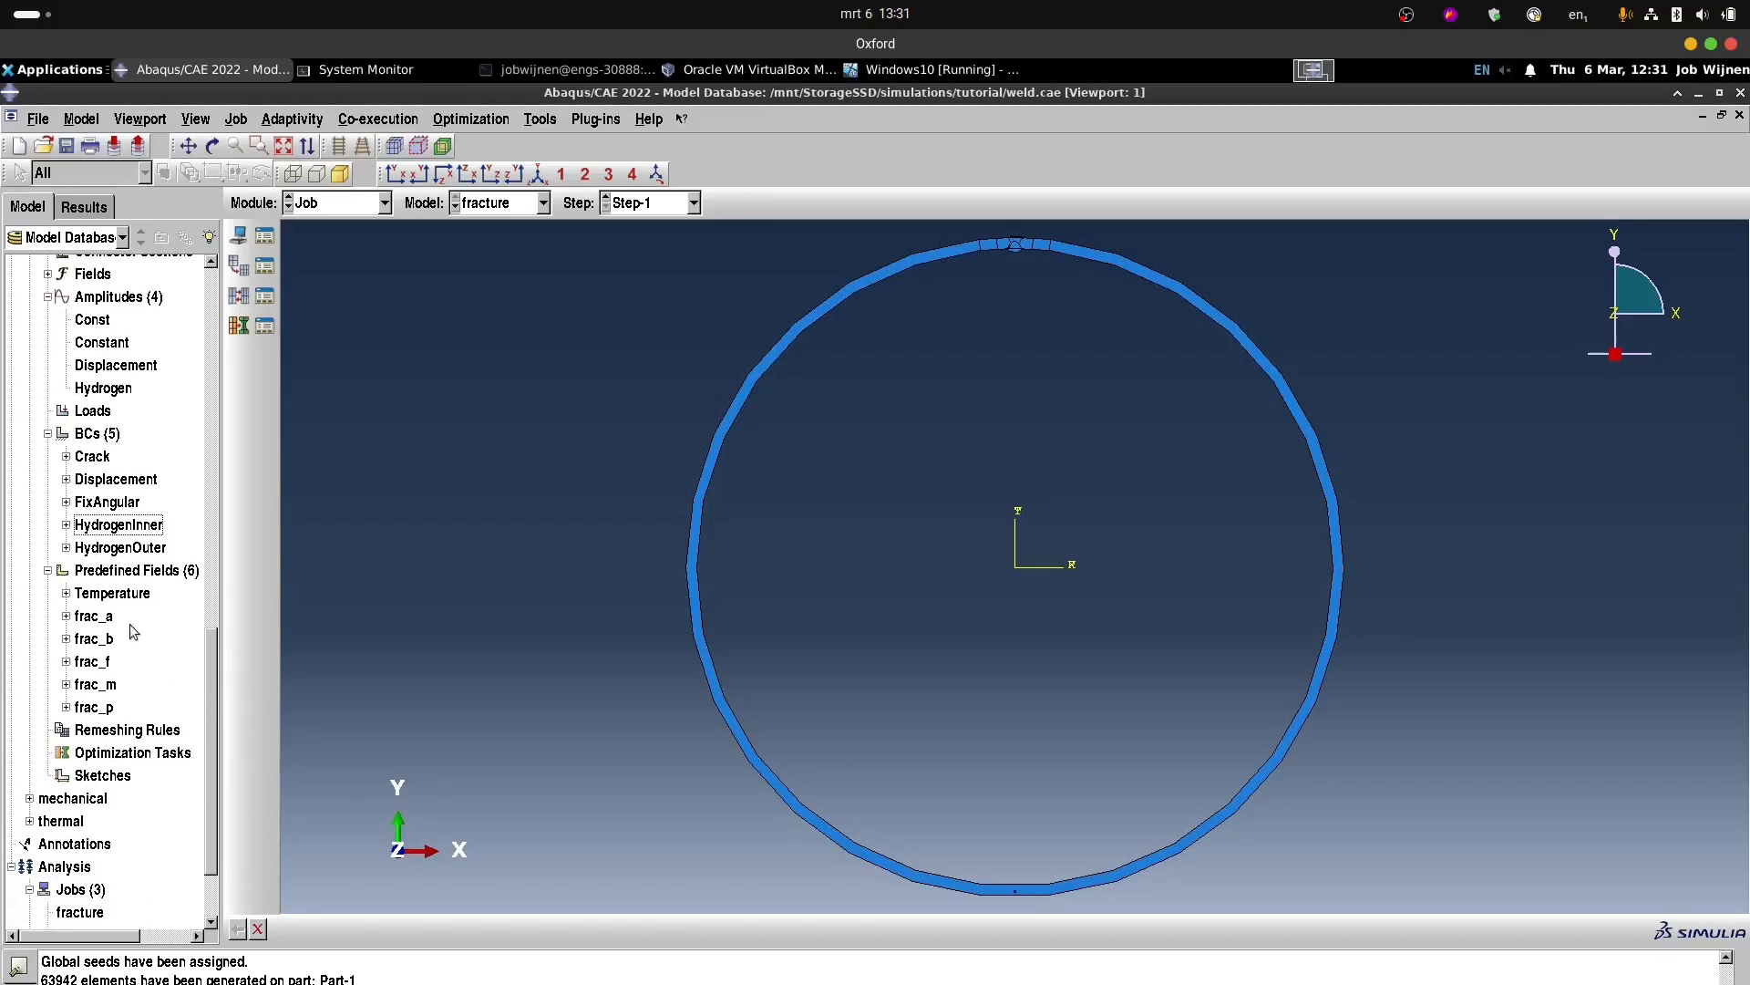
pyautogui.click(122, 598)
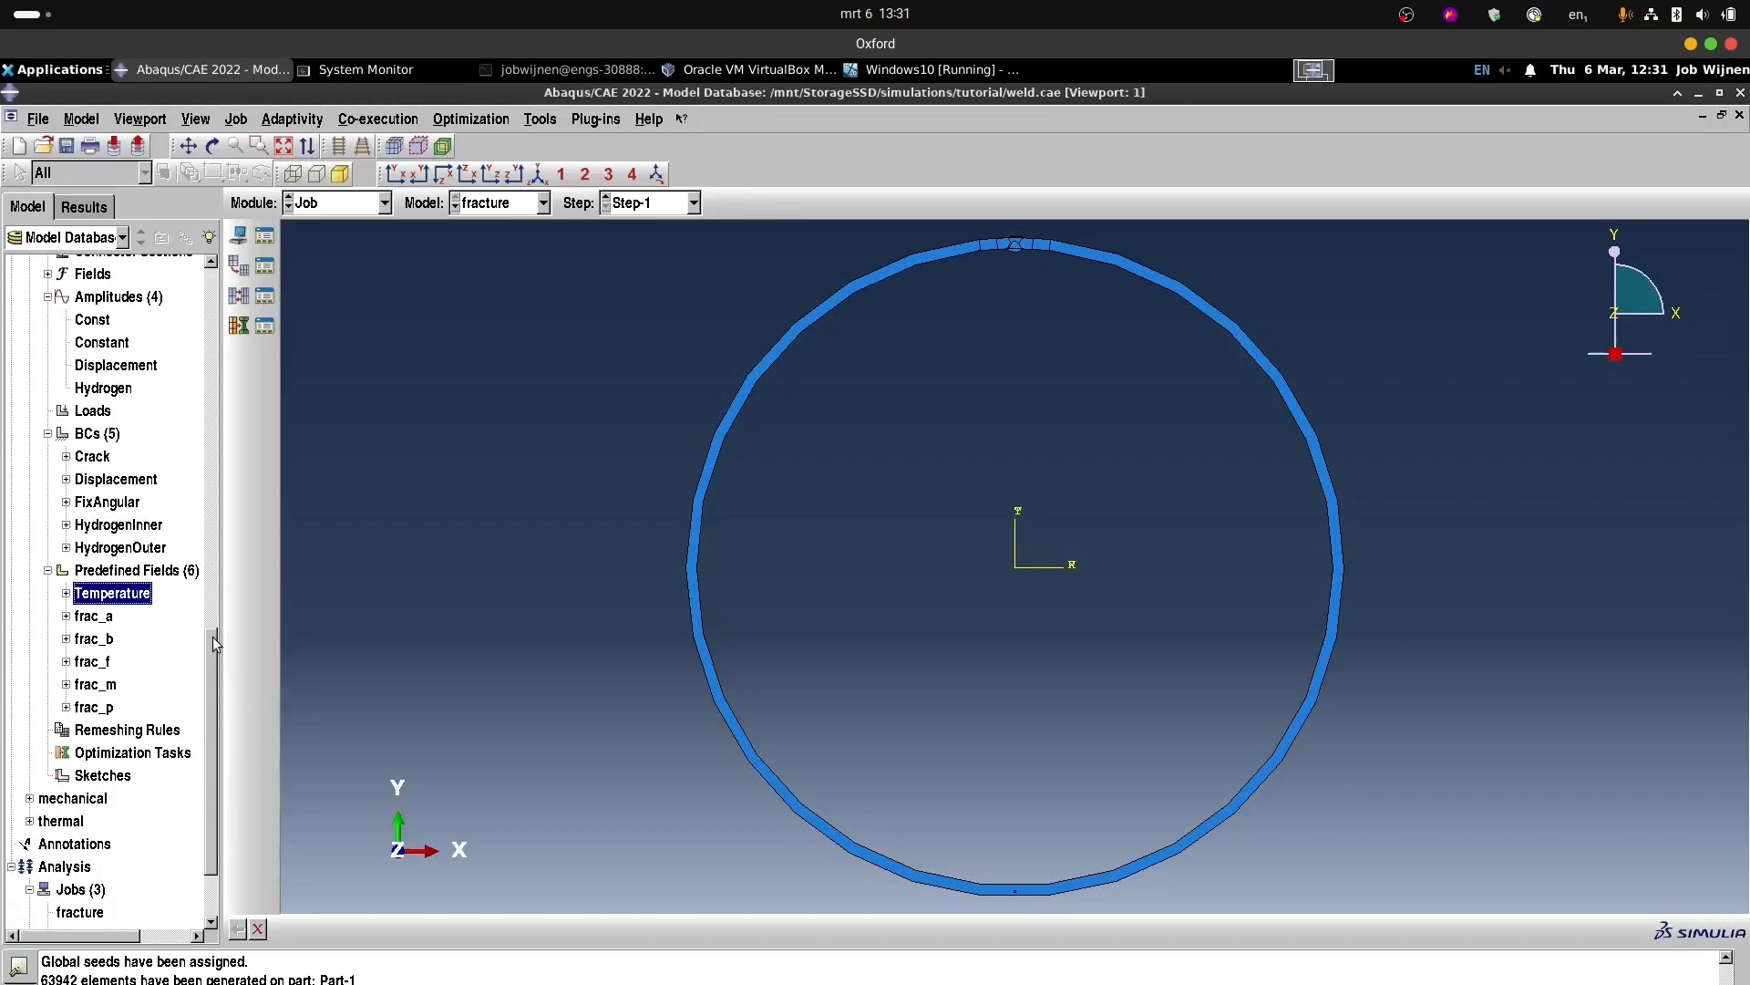
pyautogui.moveTo(211, 644); pyautogui.dragTo(212, 646)
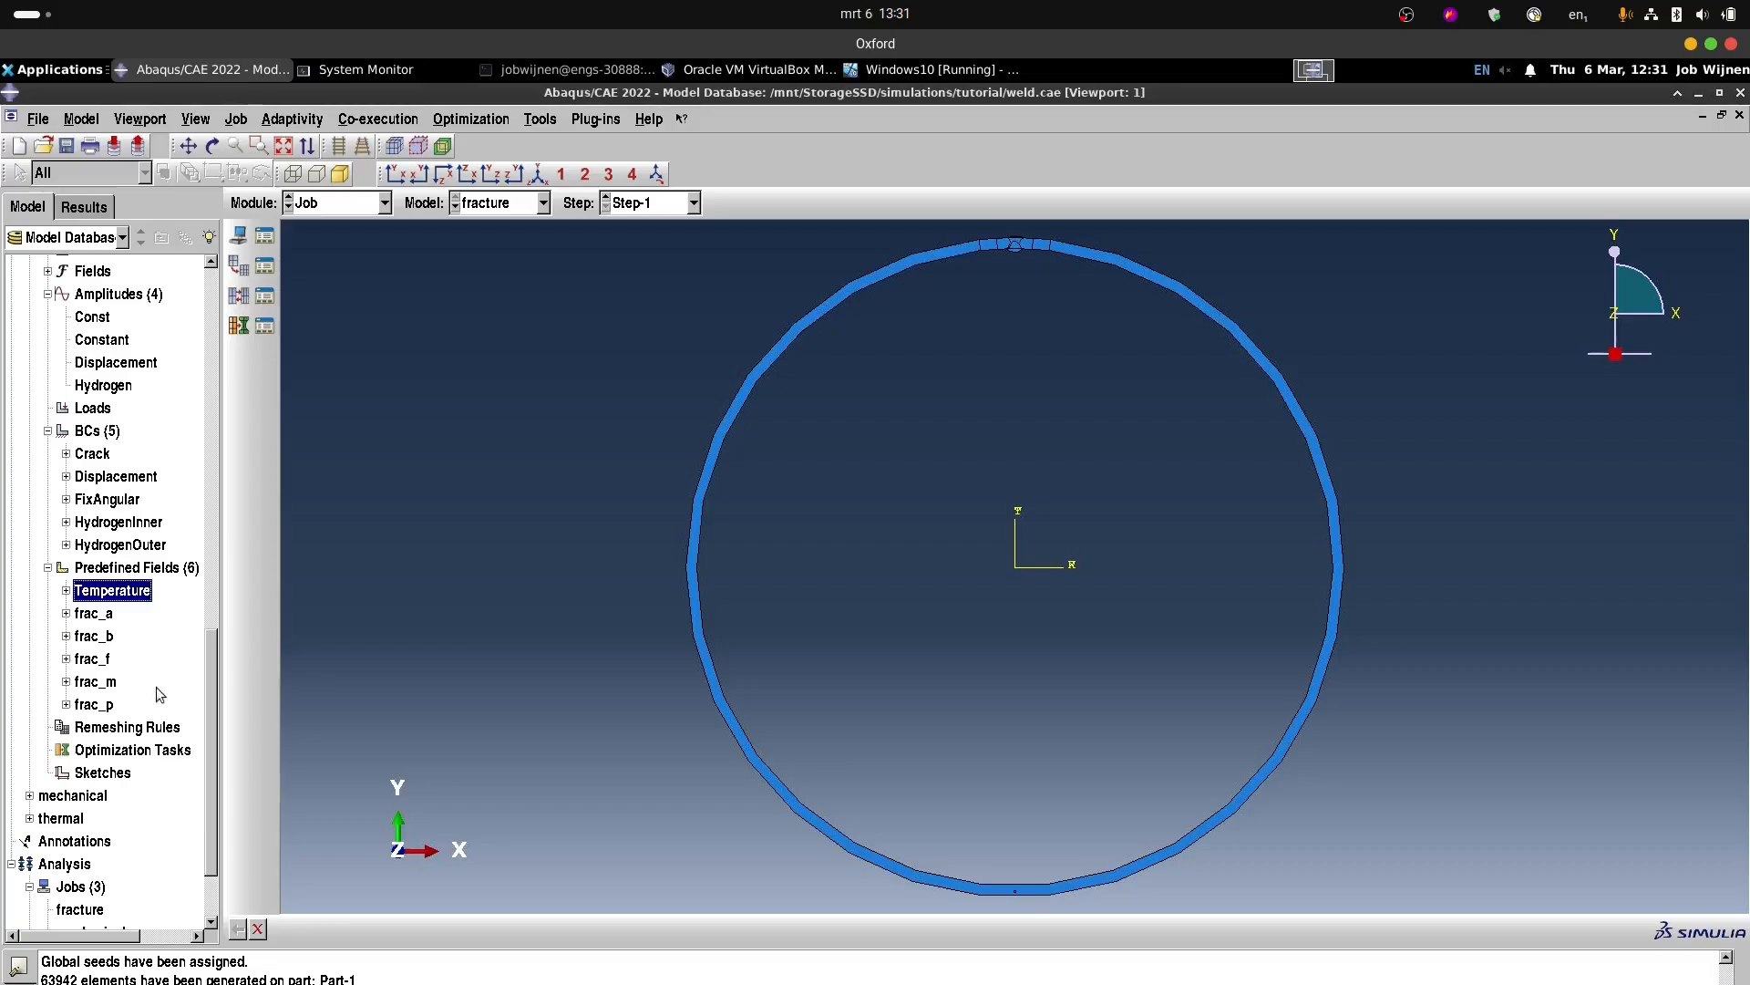
pyautogui.keyDown('shift'); pyautogui.click(98, 709); pyautogui.keyUp('shift')
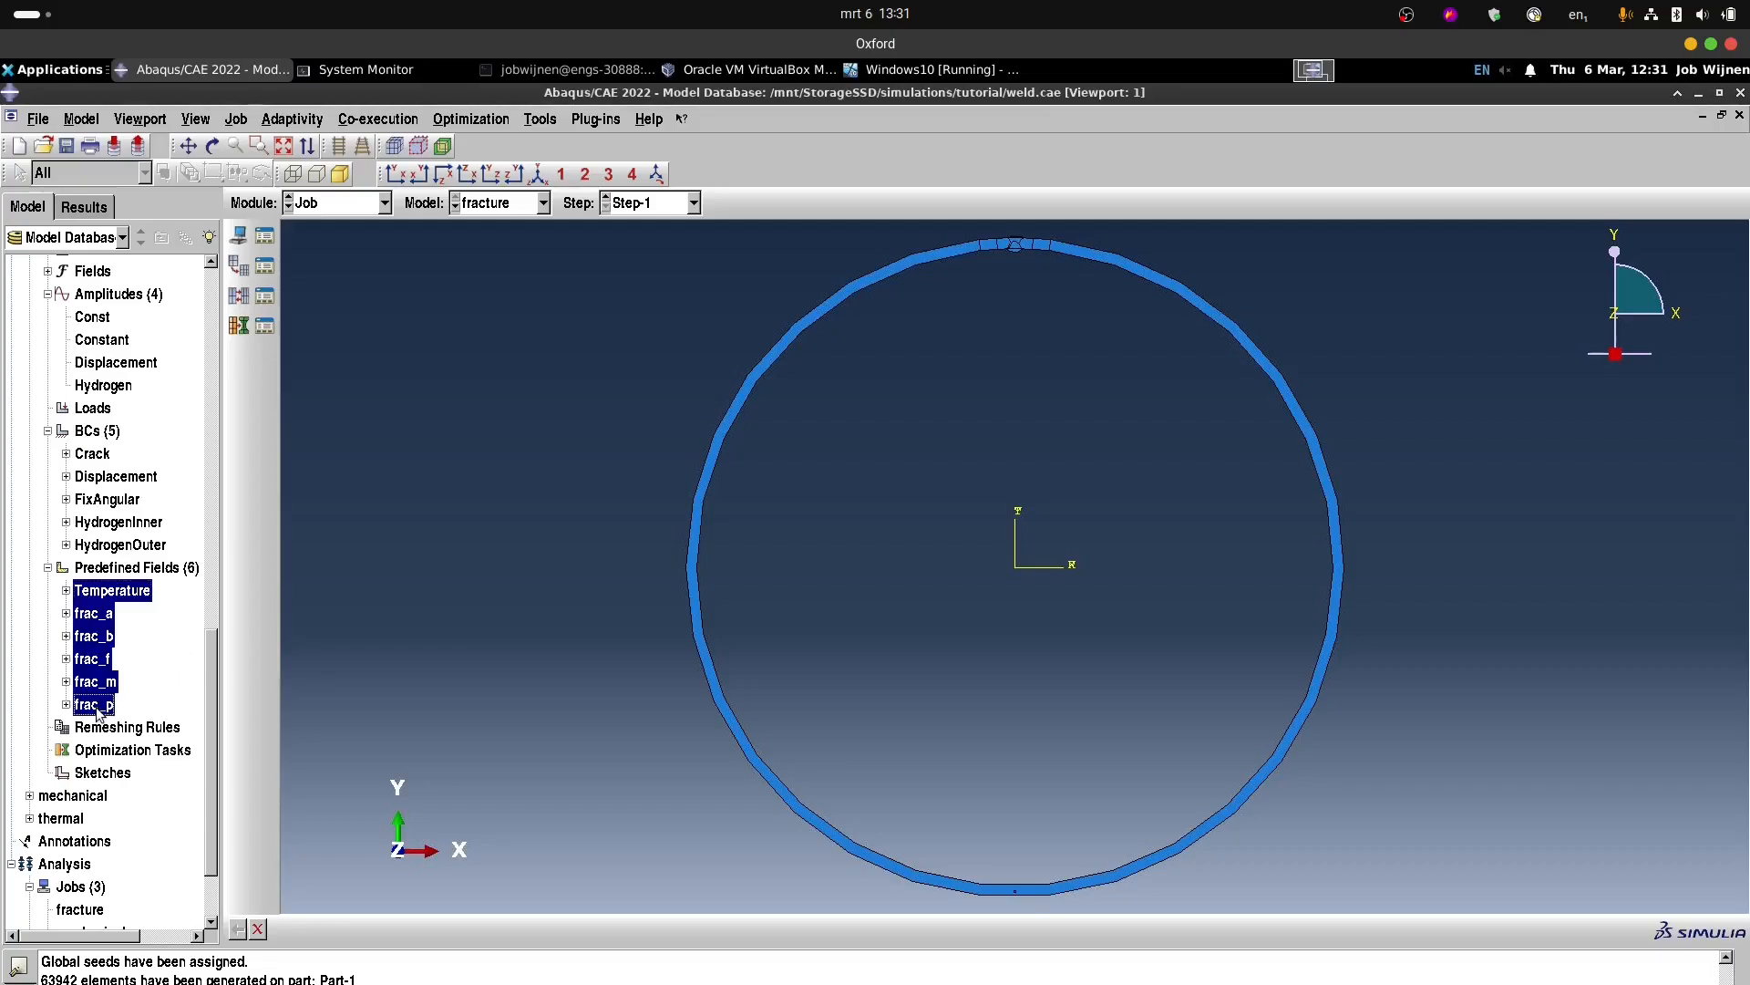
pyautogui.rightClick(104, 599)
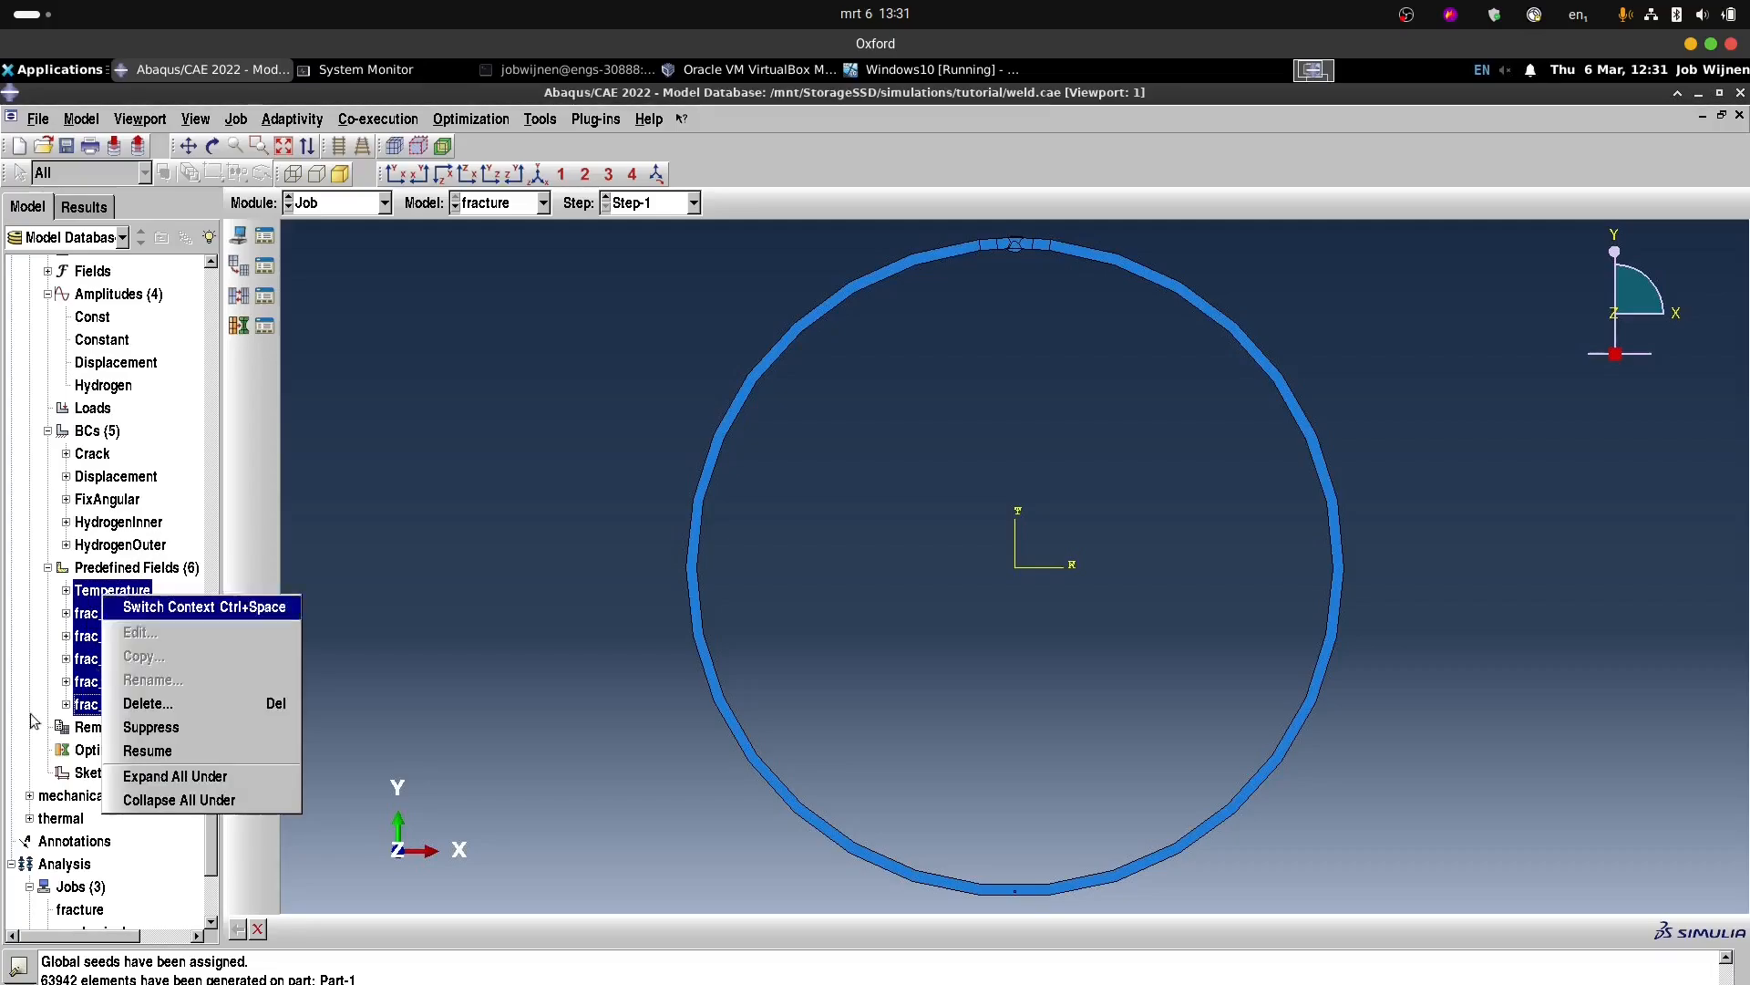
pyautogui.click(159, 703)
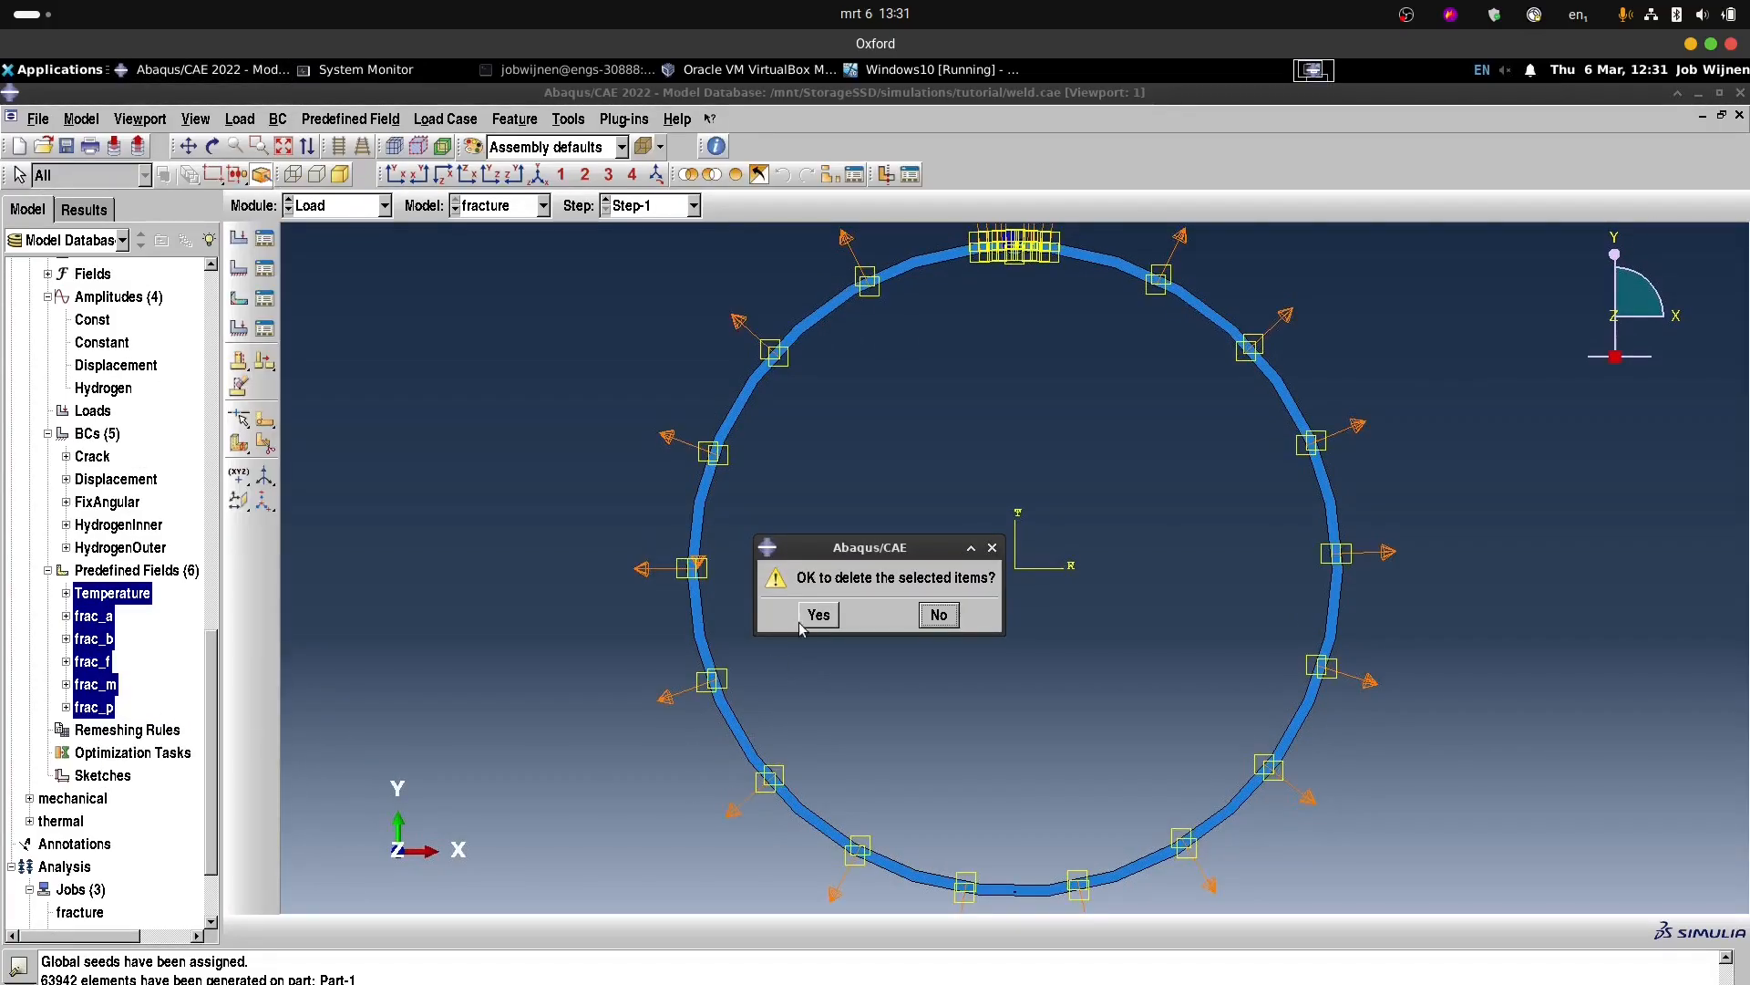
pyautogui.click(817, 616)
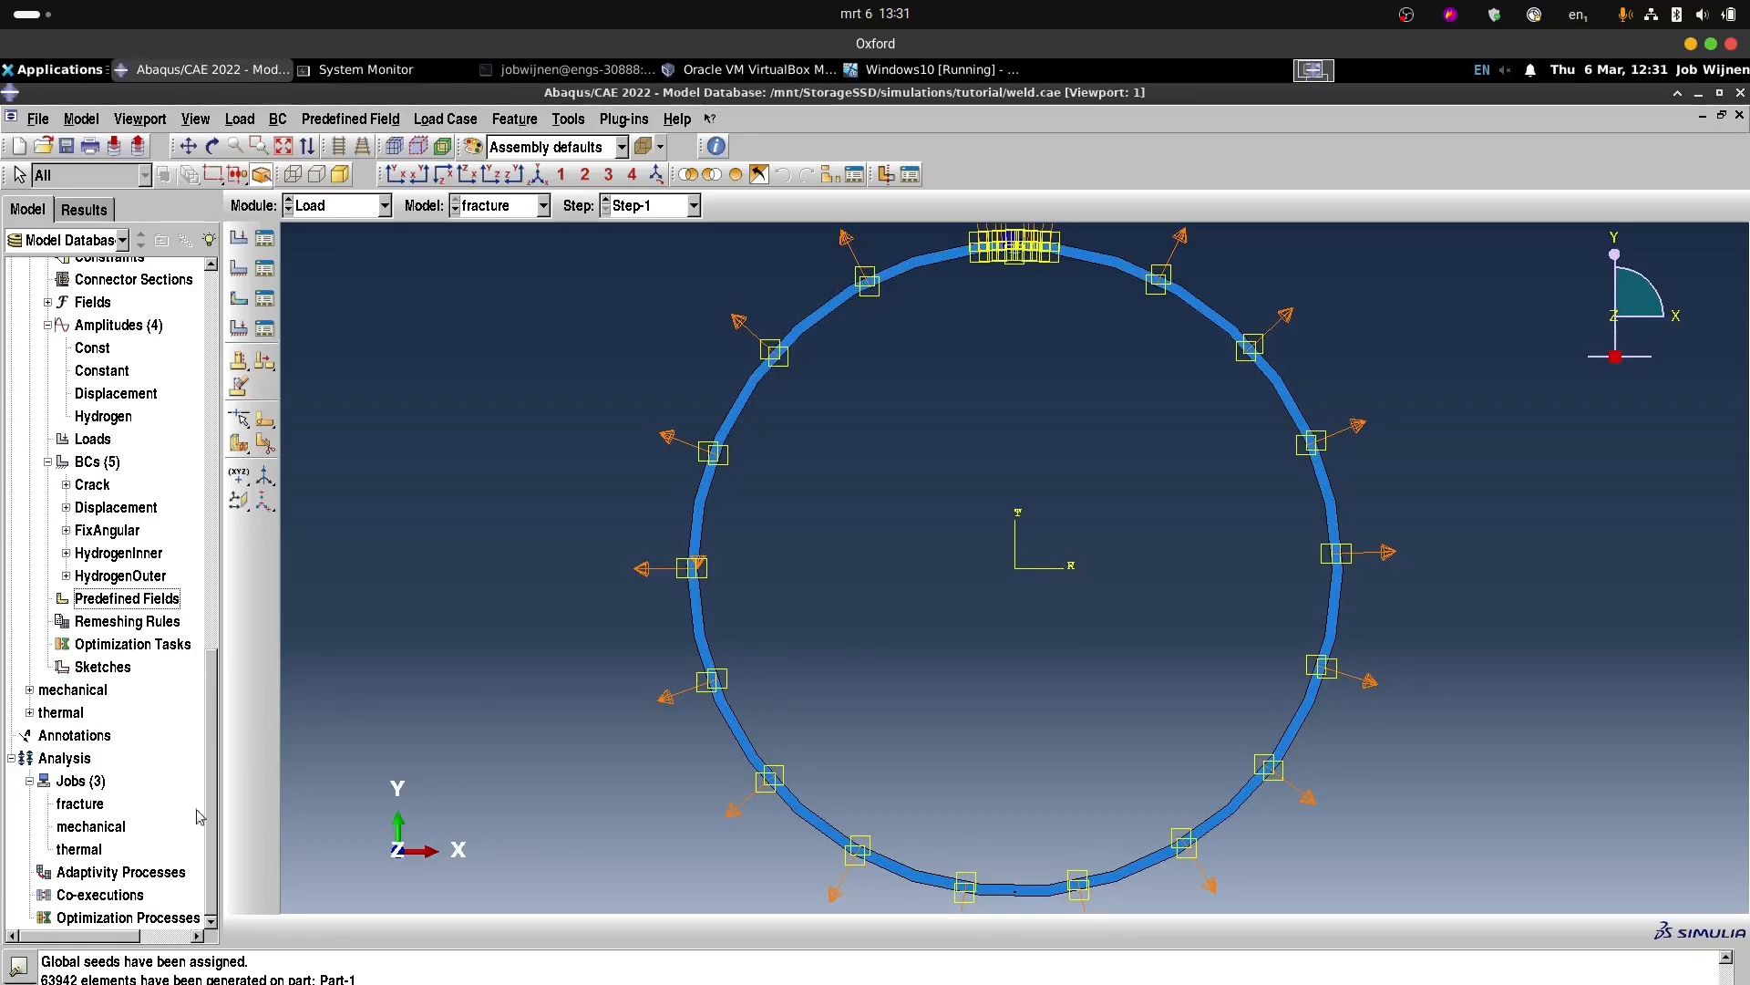
# Write the fracture job's input file again, overwriting the existing job files.
pyautogui.rightClick(75, 808)
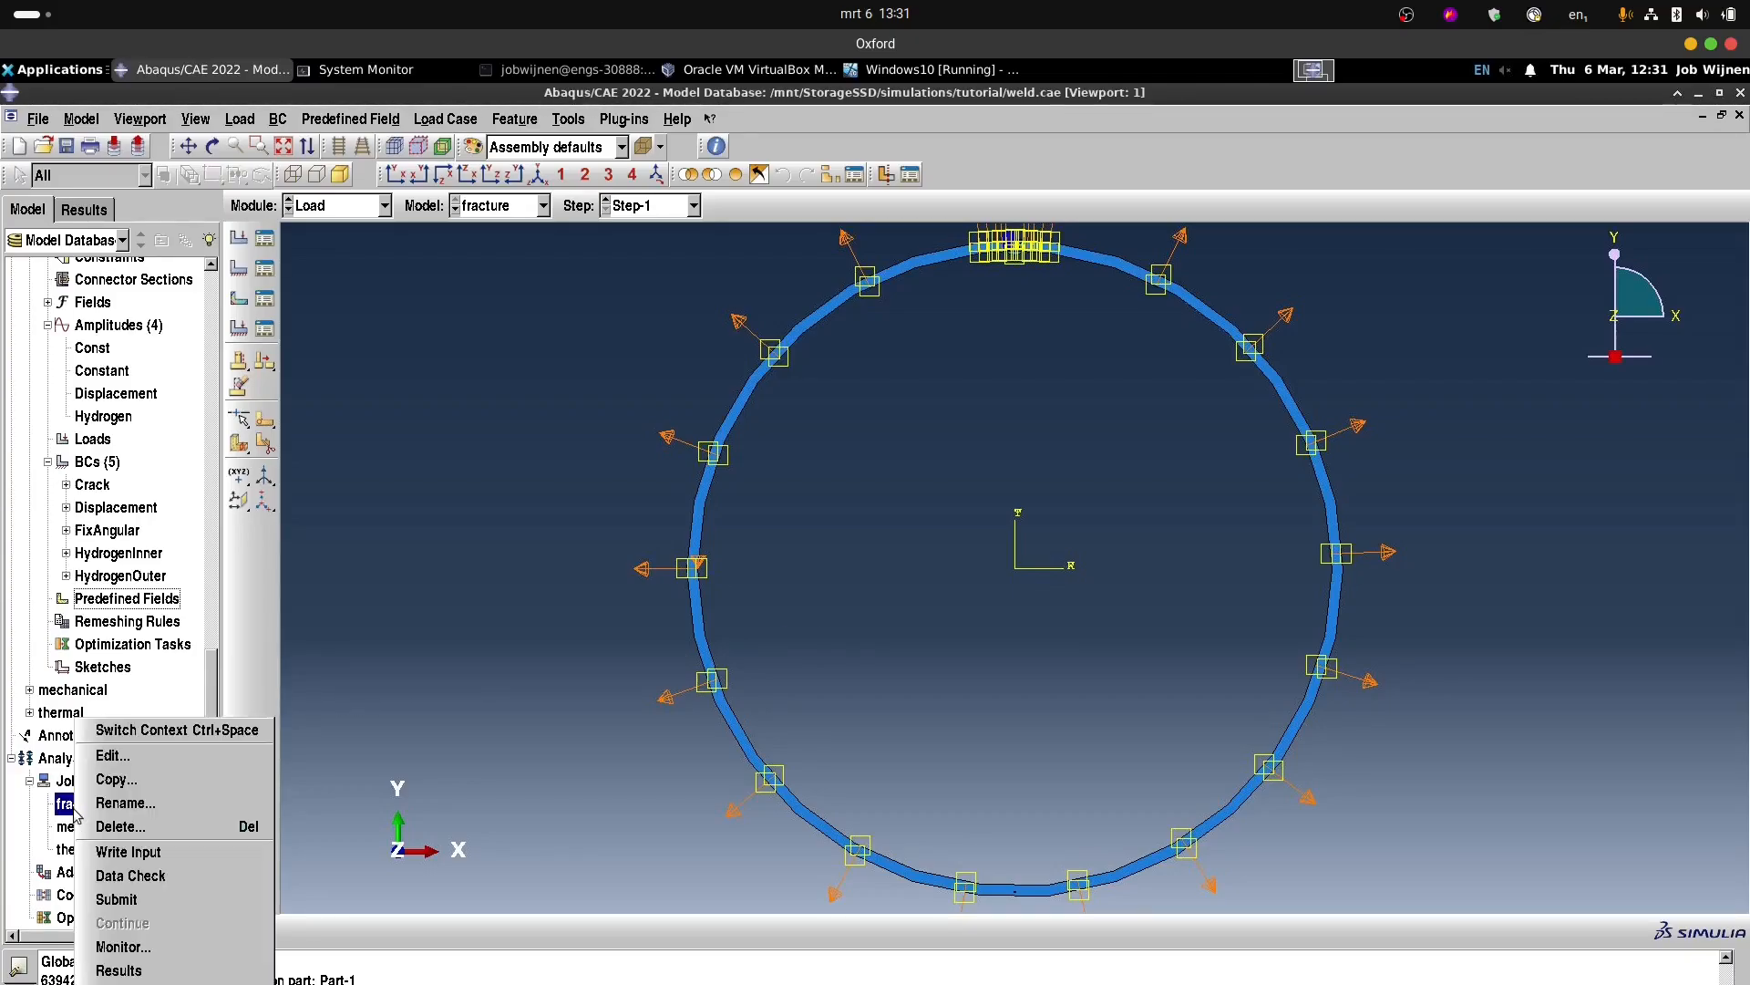
pyautogui.click(136, 862)
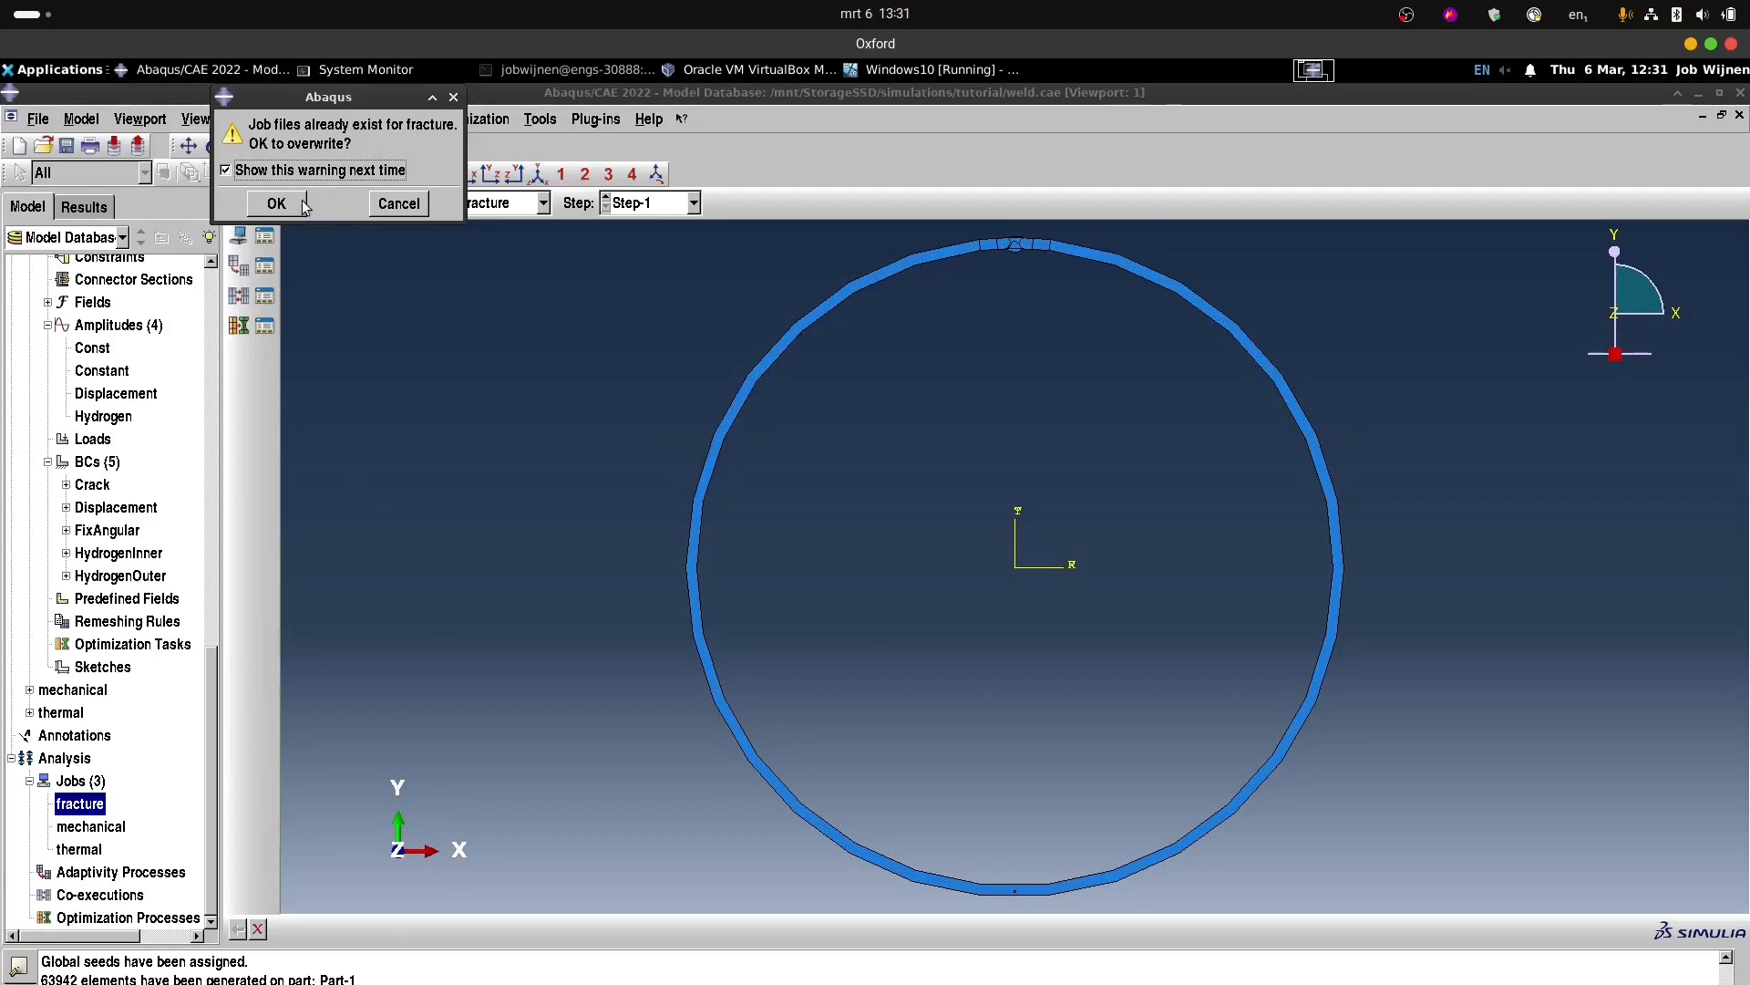
pyautogui.click(277, 203)
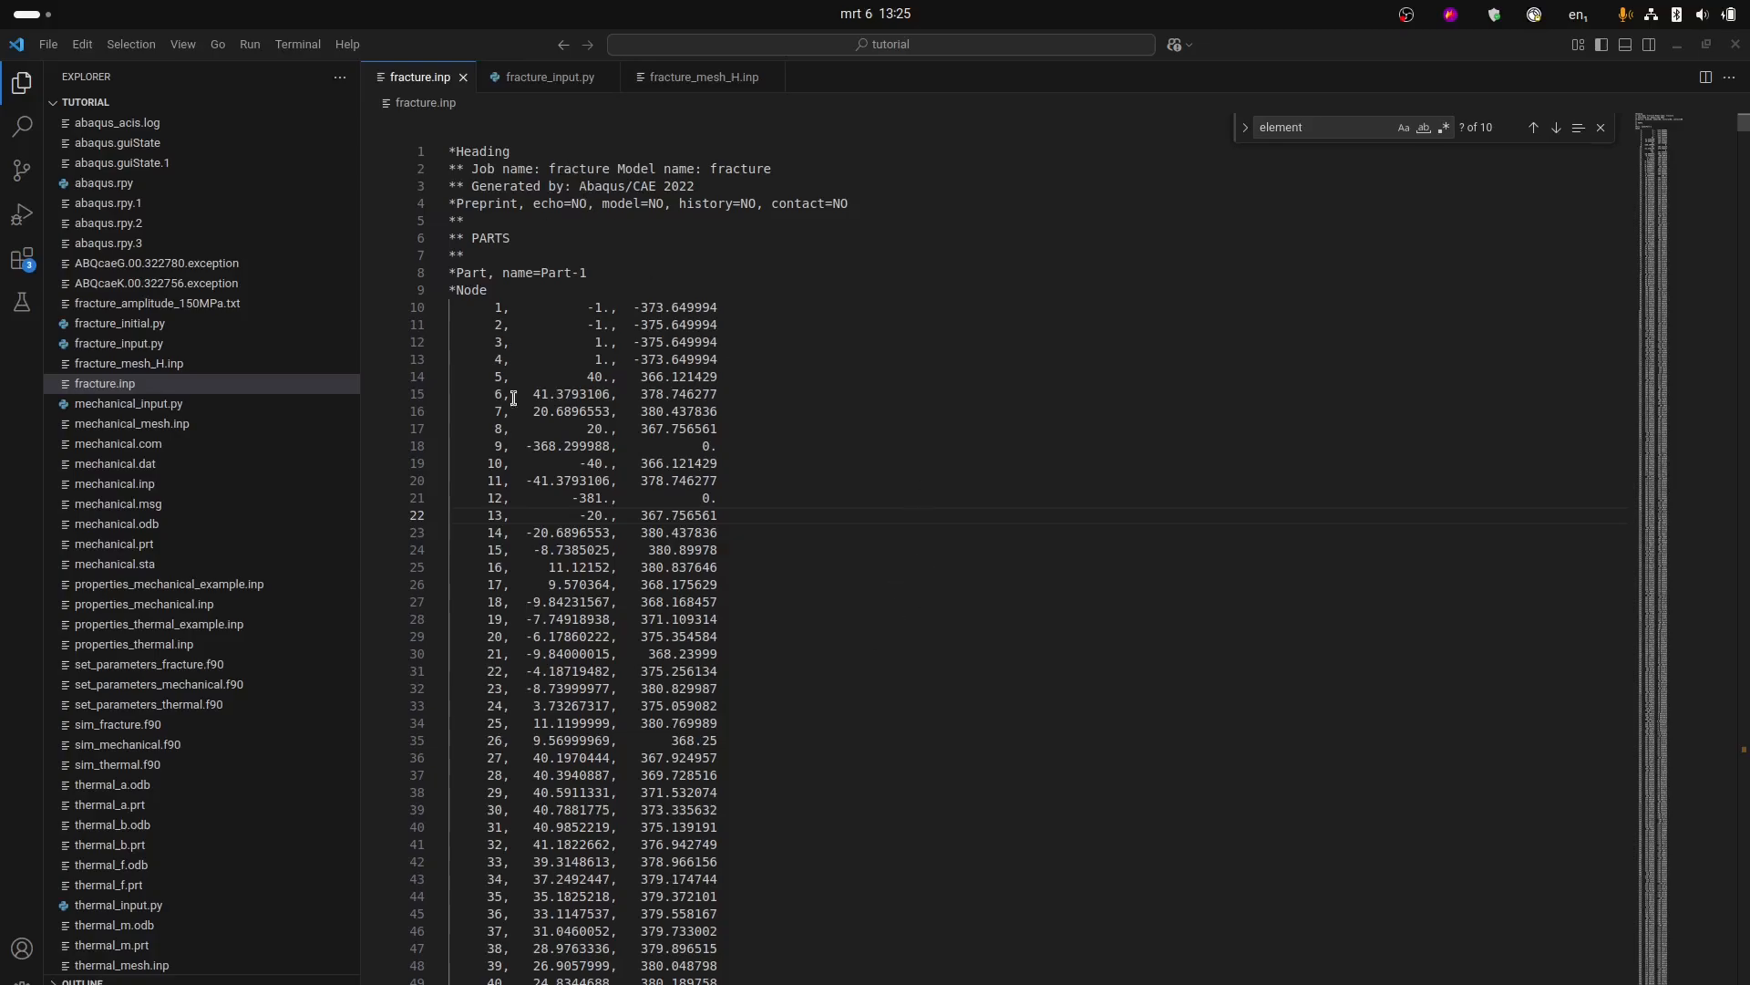
# In Visual Studio Code, open fracture_input.py and copy the command abaqus python fracture_input.py fracture.inp 0/1 from its first comment line.
pyautogui.click(539, 78)
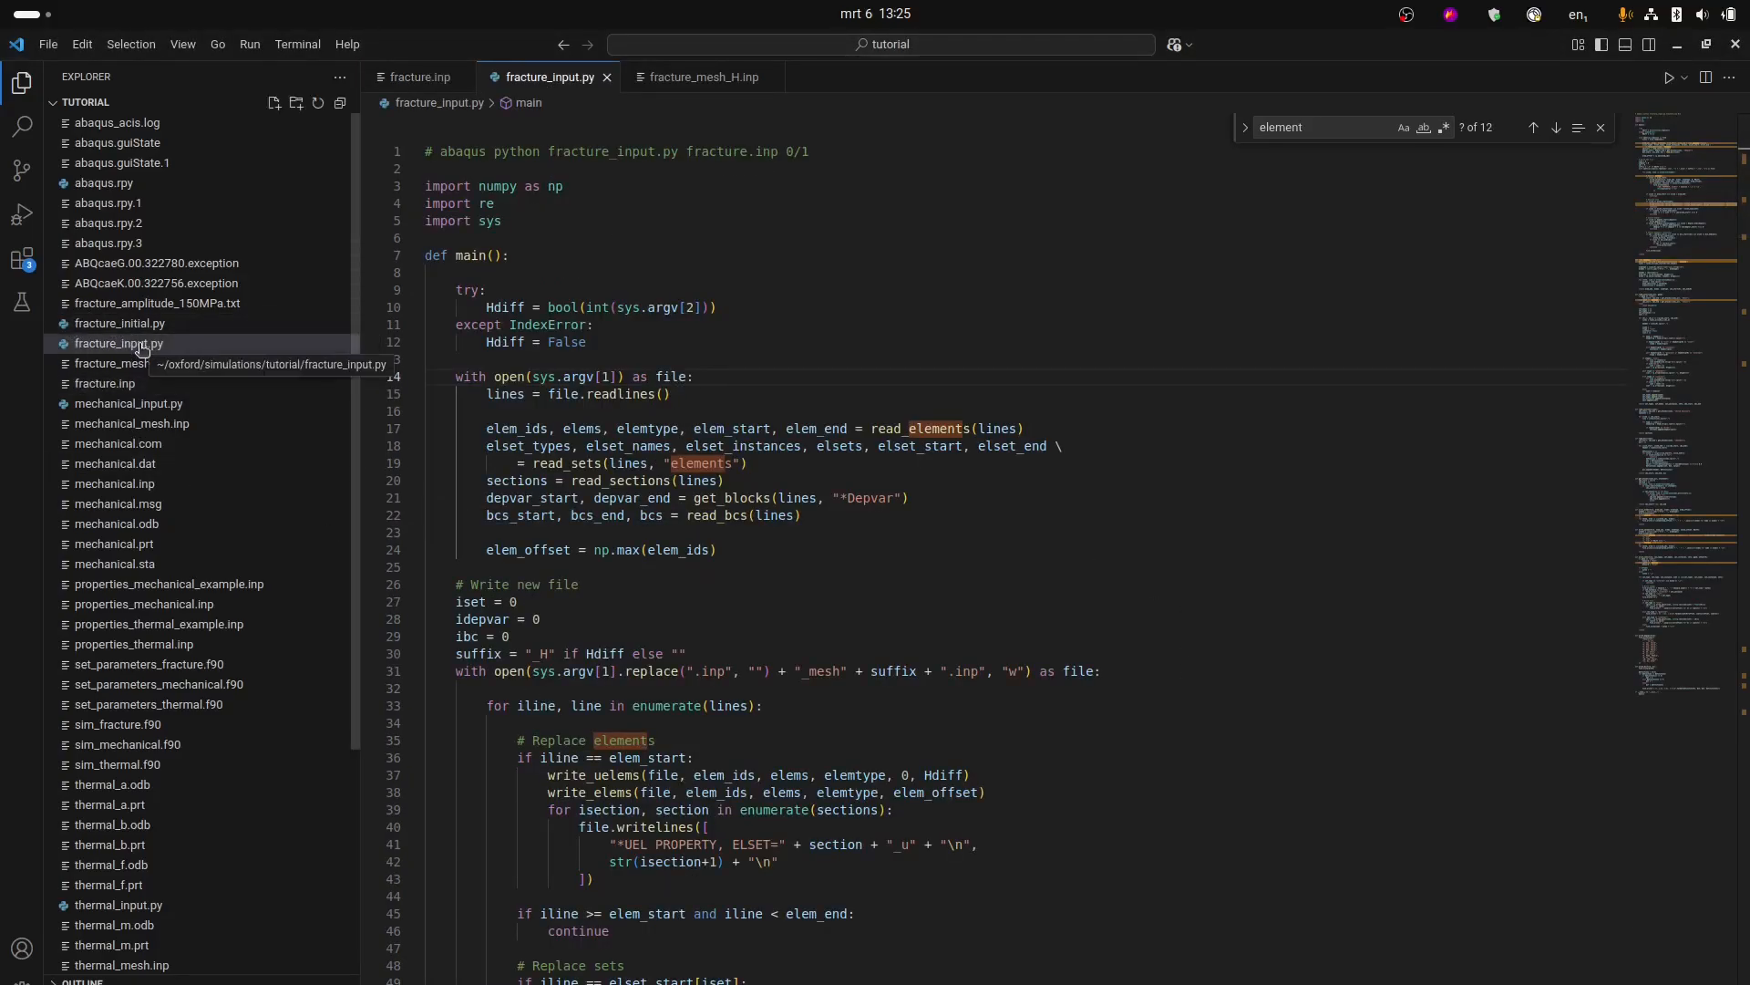
pyautogui.click(933, 253)
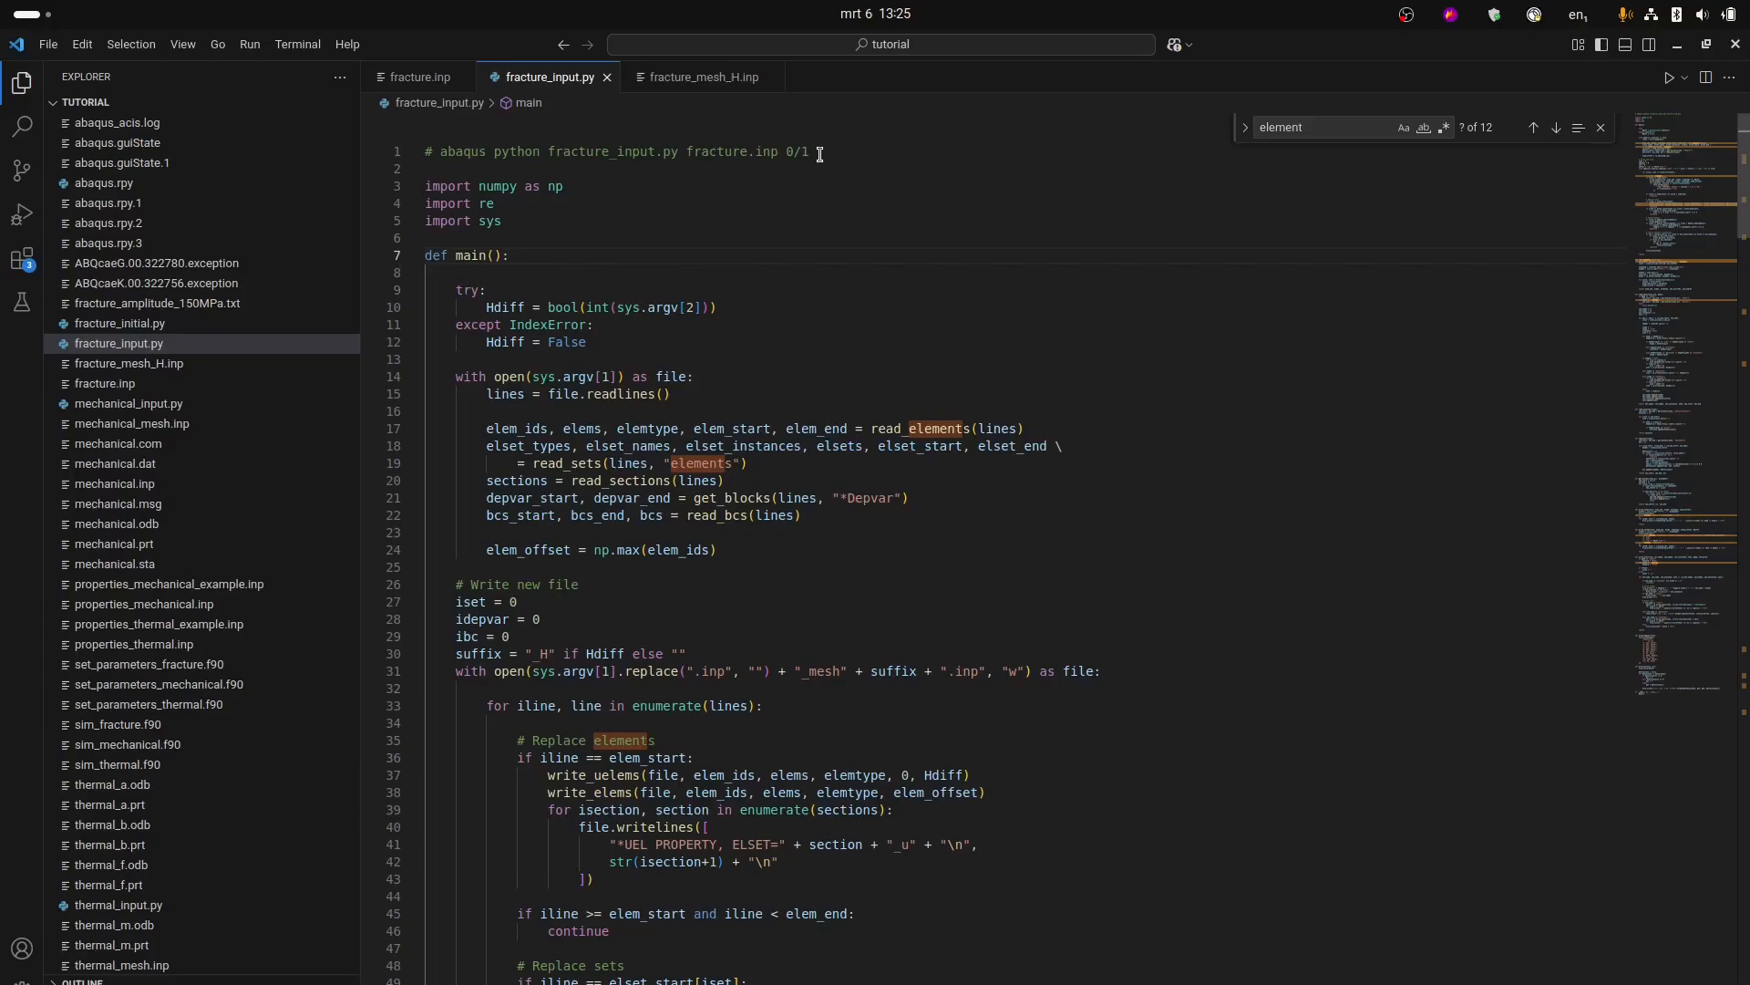
pyautogui.moveTo(805, 151); pyautogui.dragTo(437, 153)
pyautogui.hotkey('ctrl', 'c')
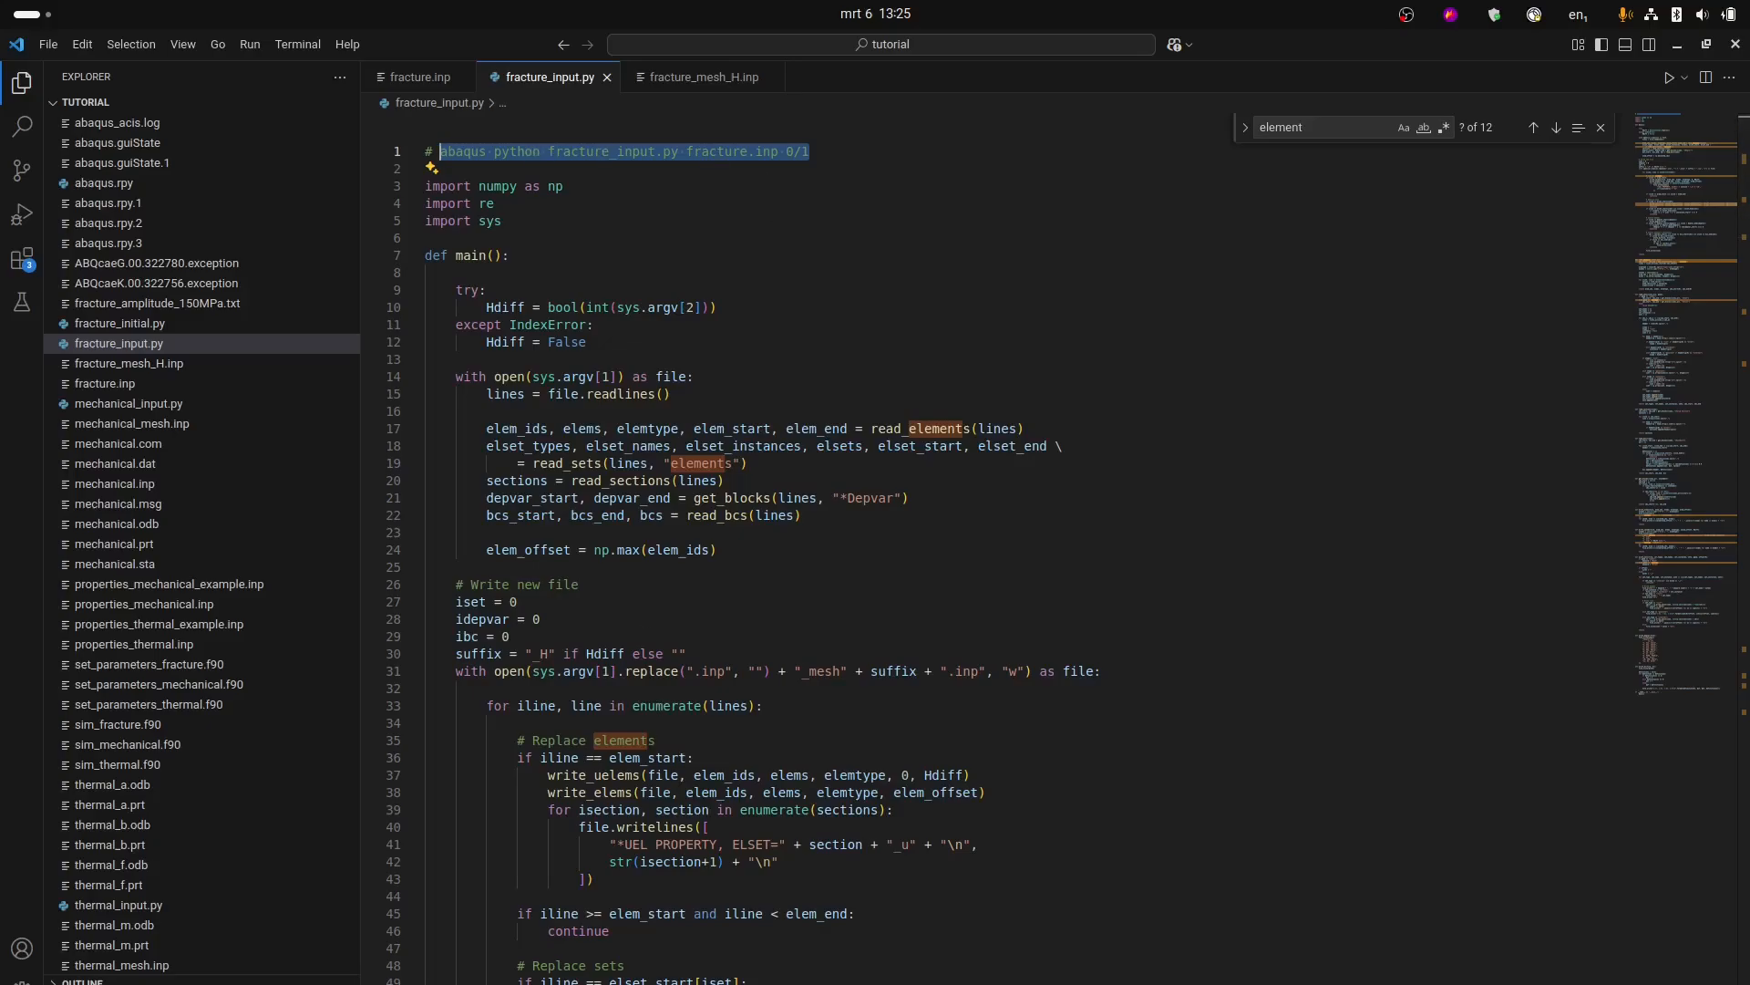
# Open a terminal in the tutorial folder and run abaqus python fracture_input.py fracture.inp 1, then put the terminal away.
pyautogui.hotkey('ctrl', 'alt', 't')
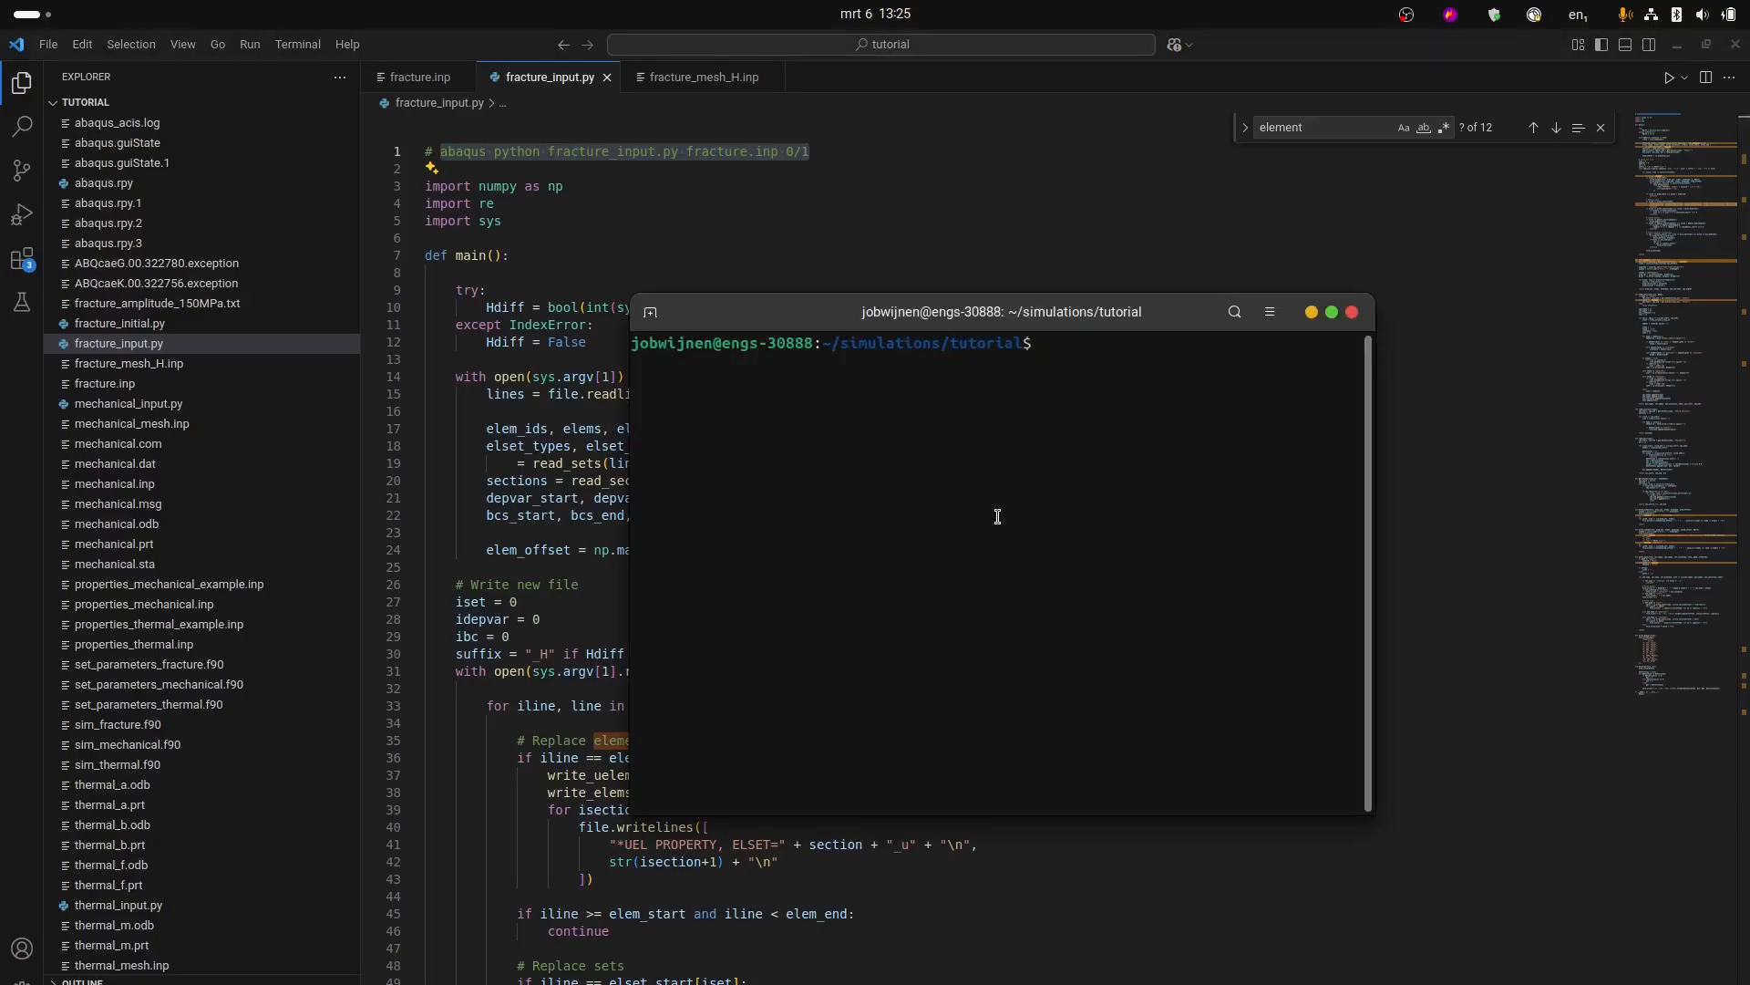
pyautogui.hotkey('ctrl', 'shift', 'v')
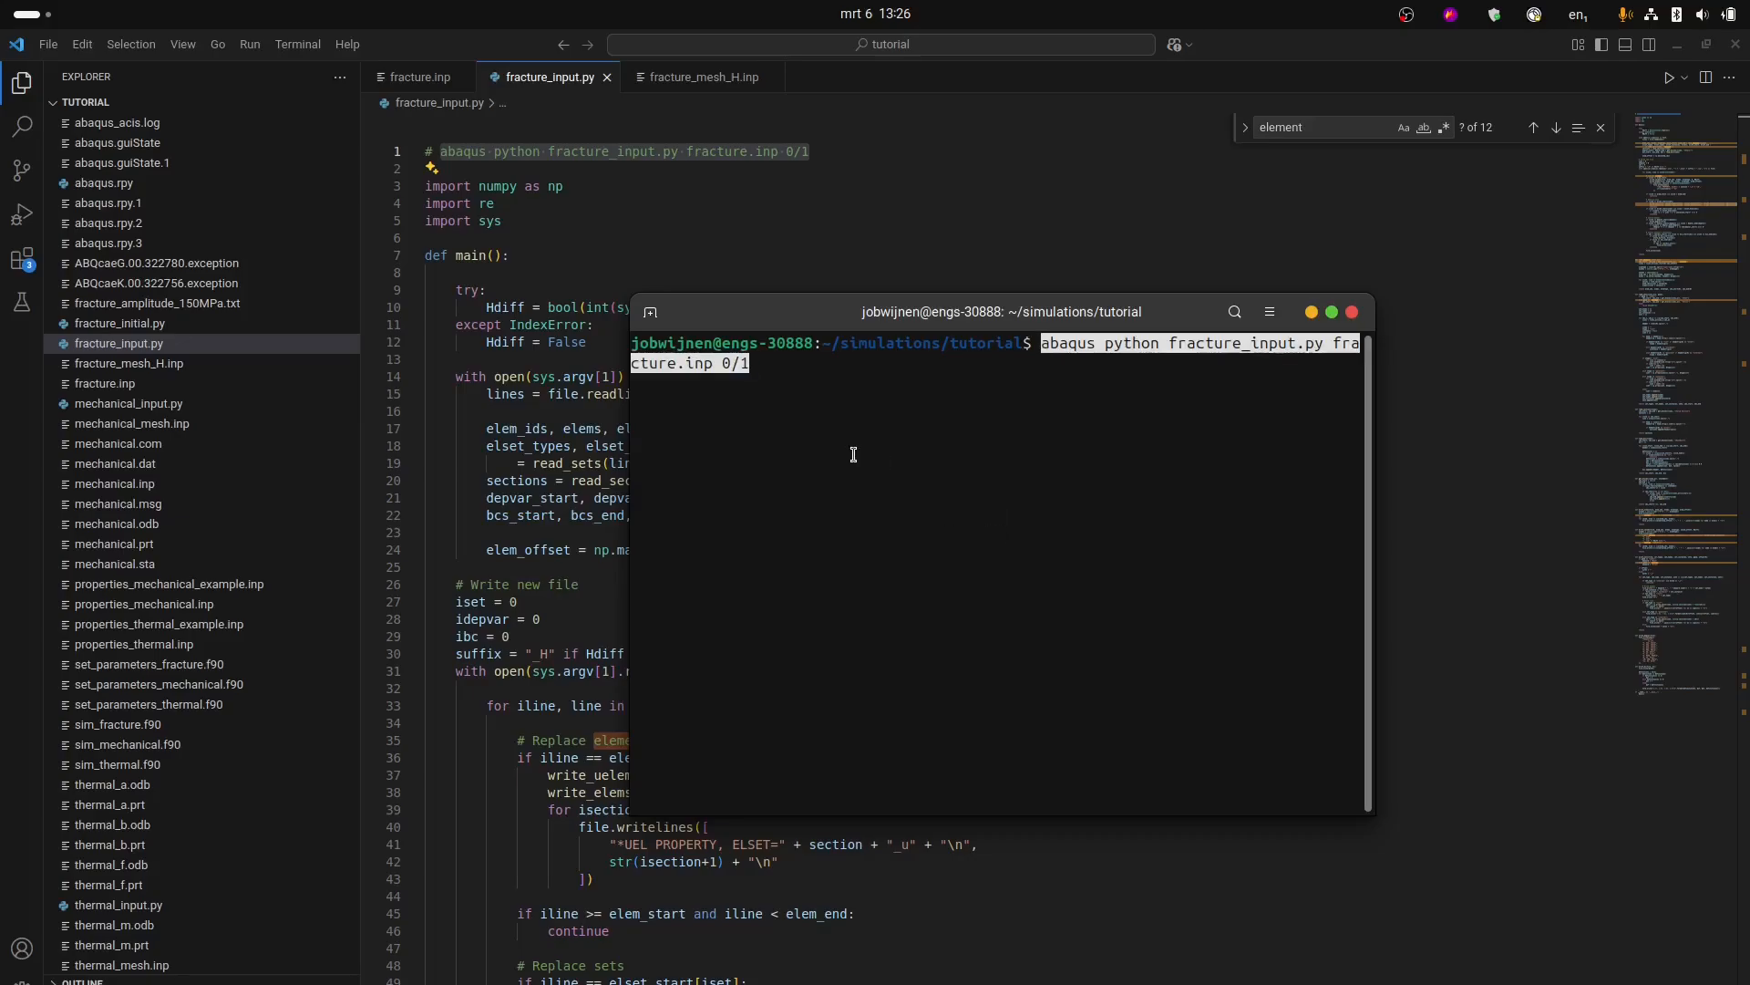
pyautogui.press('Left')
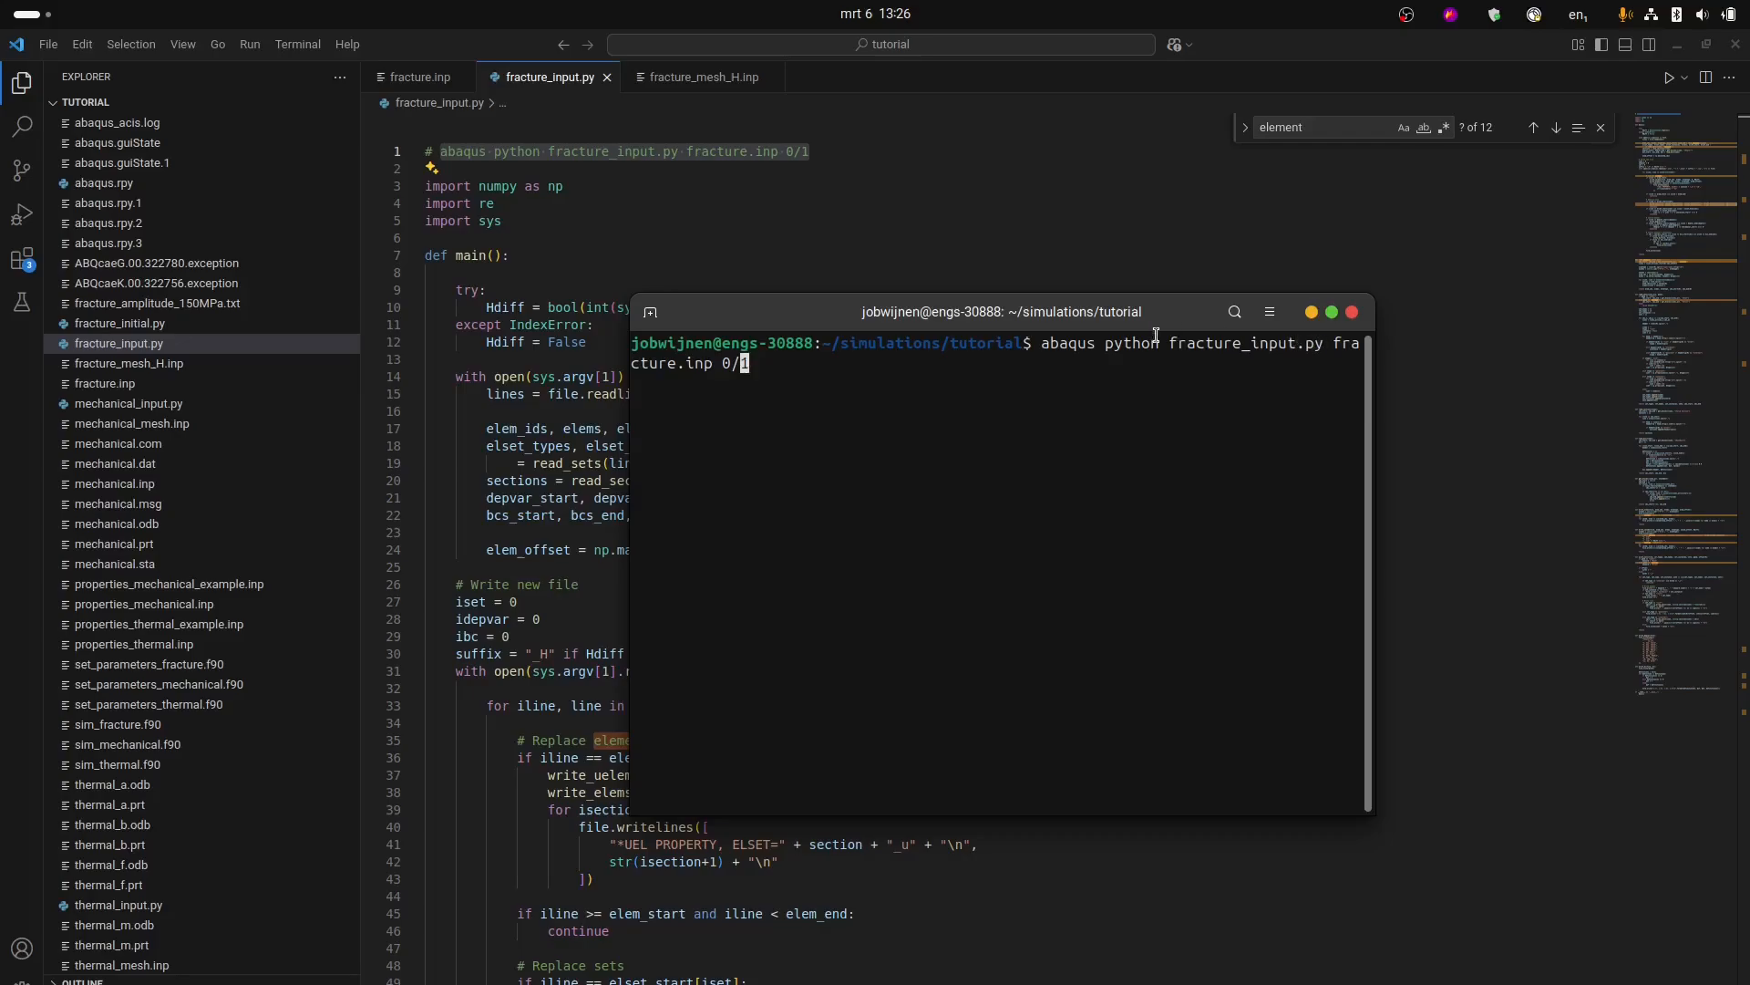
pyautogui.press('Left')
pyautogui.press('Left')
pyautogui.press('Left')
pyautogui.press('Right')
pyautogui.press('Right')
pyautogui.press('Right')
pyautogui.press('Delete')
pyautogui.press('BackSpace')
pyautogui.press('BackSpace')
pyautogui.write('1')
pyautogui.press('Return')
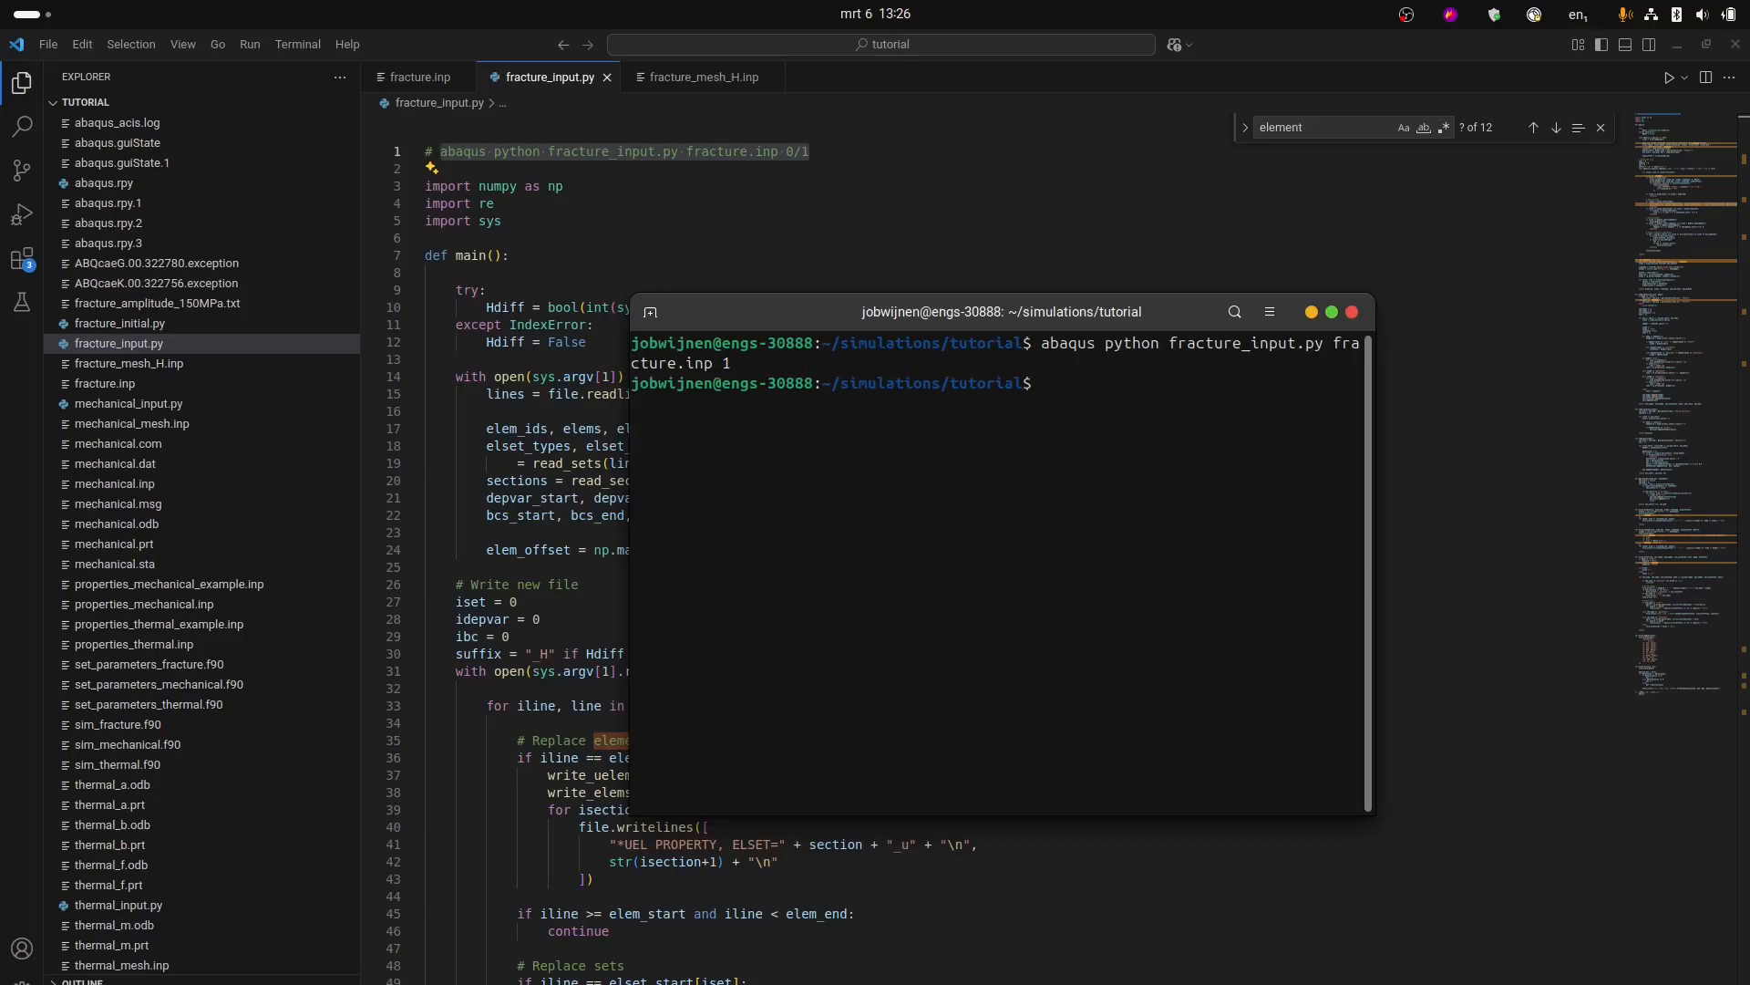
pyautogui.click(1311, 313)
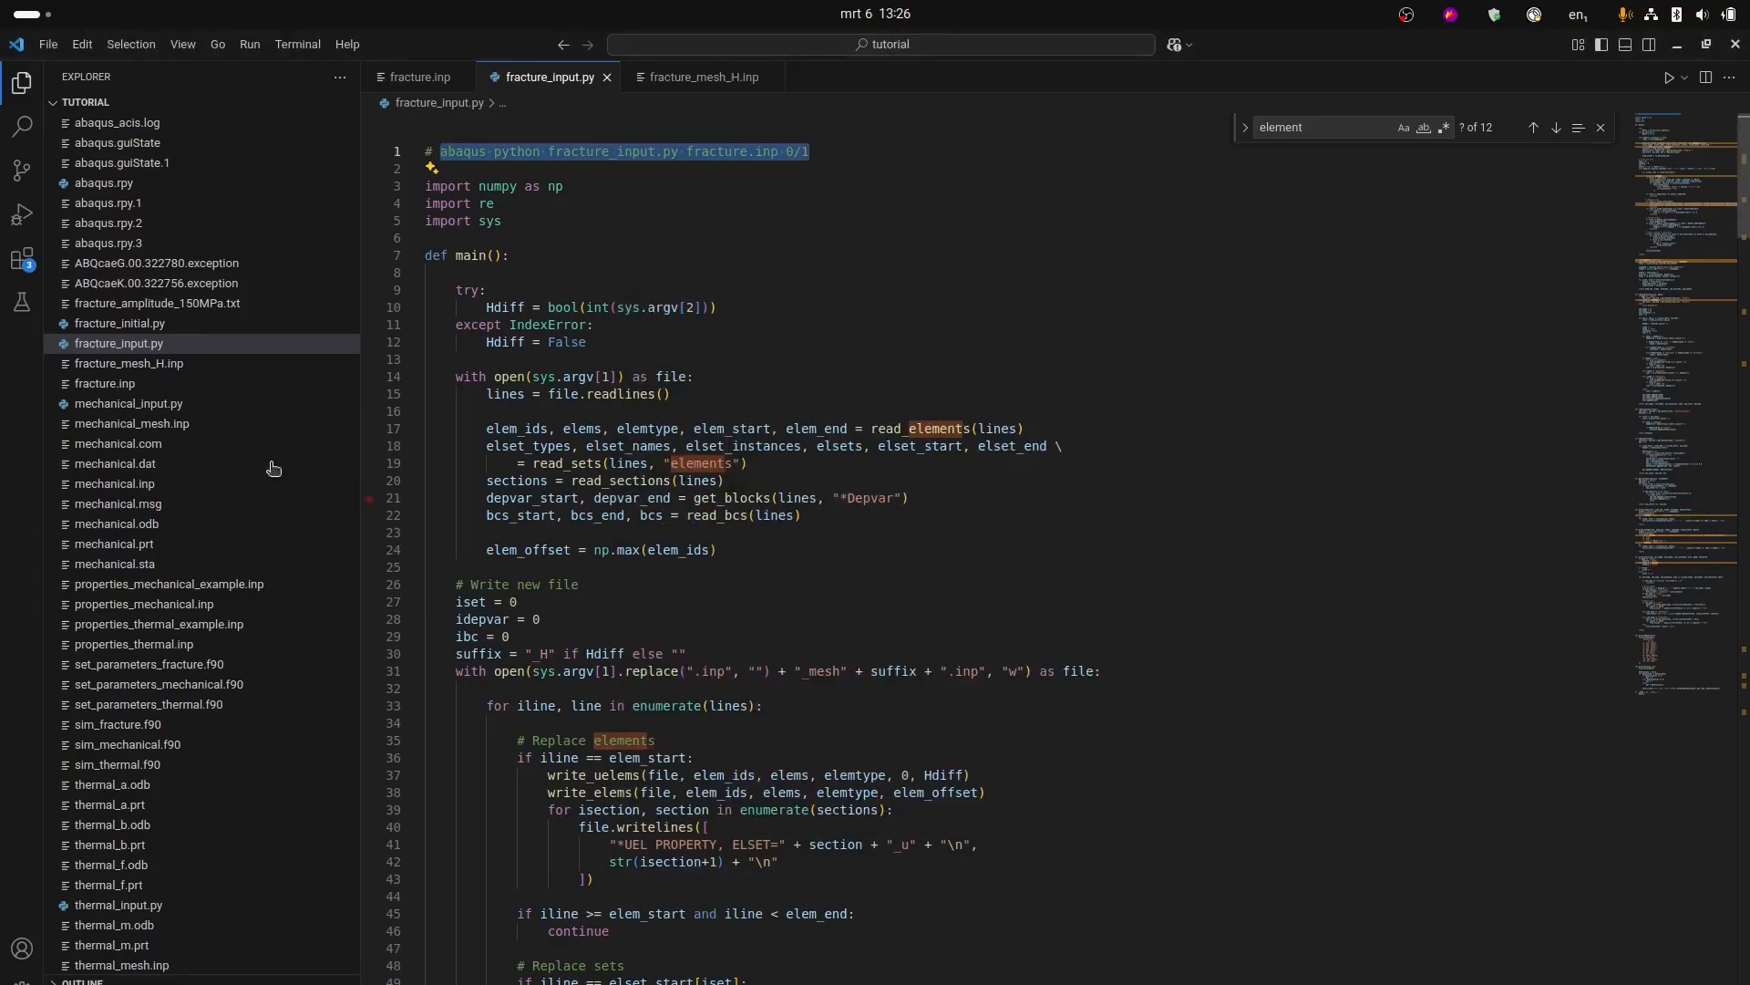
# Open fracture_mesh_H.inp, search for element, and examine the degrees of freedom listed in the user element U1 definition.
pyautogui.click(140, 364)
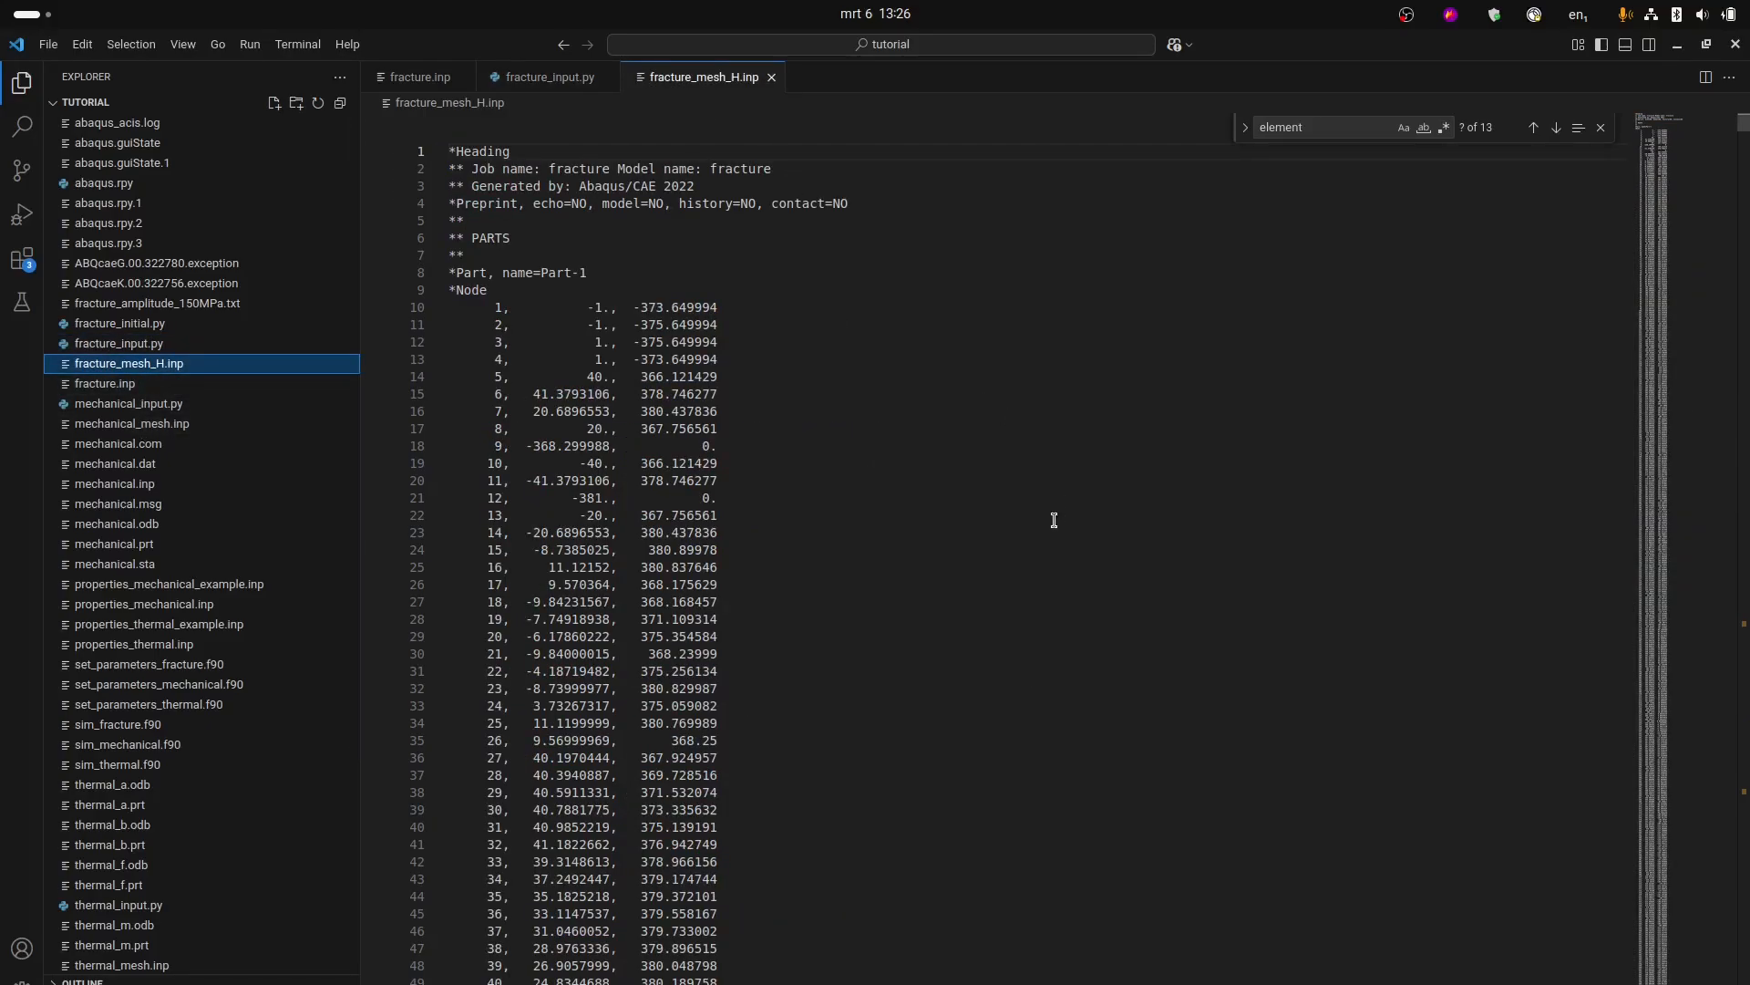
pyautogui.click(1010, 412)
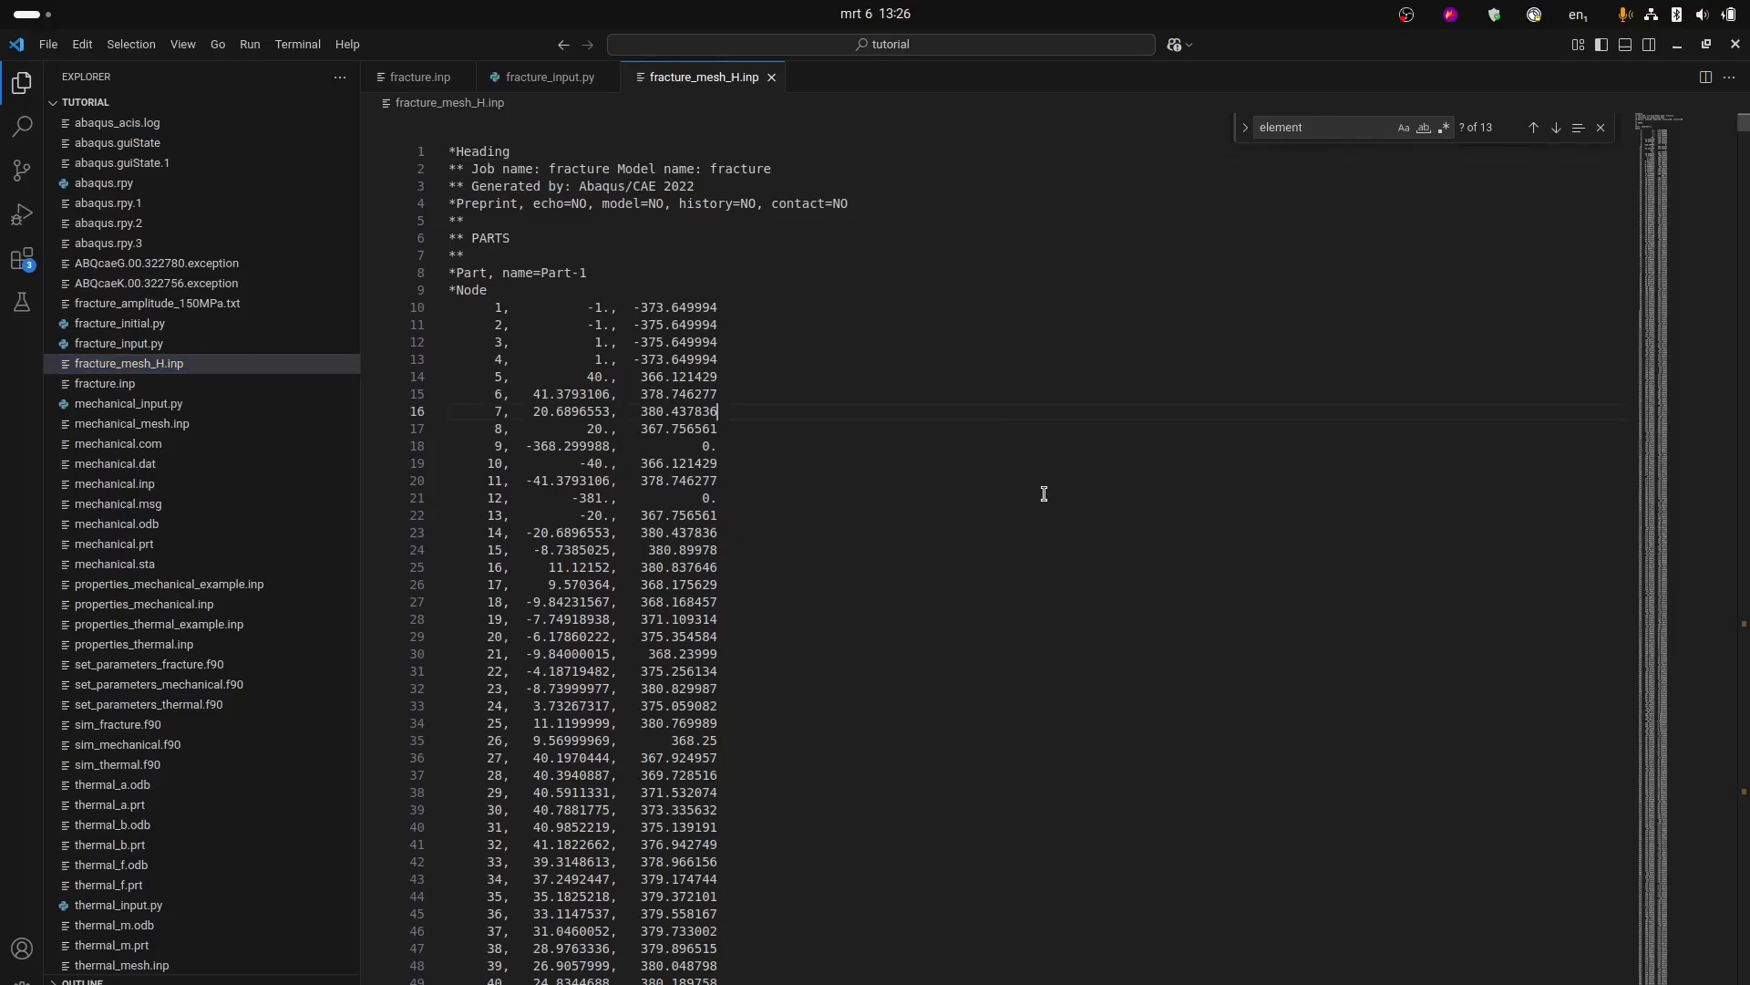
pyautogui.click(1083, 445)
pyautogui.hotkey('ctrl', 'f')
pyautogui.write('ele')
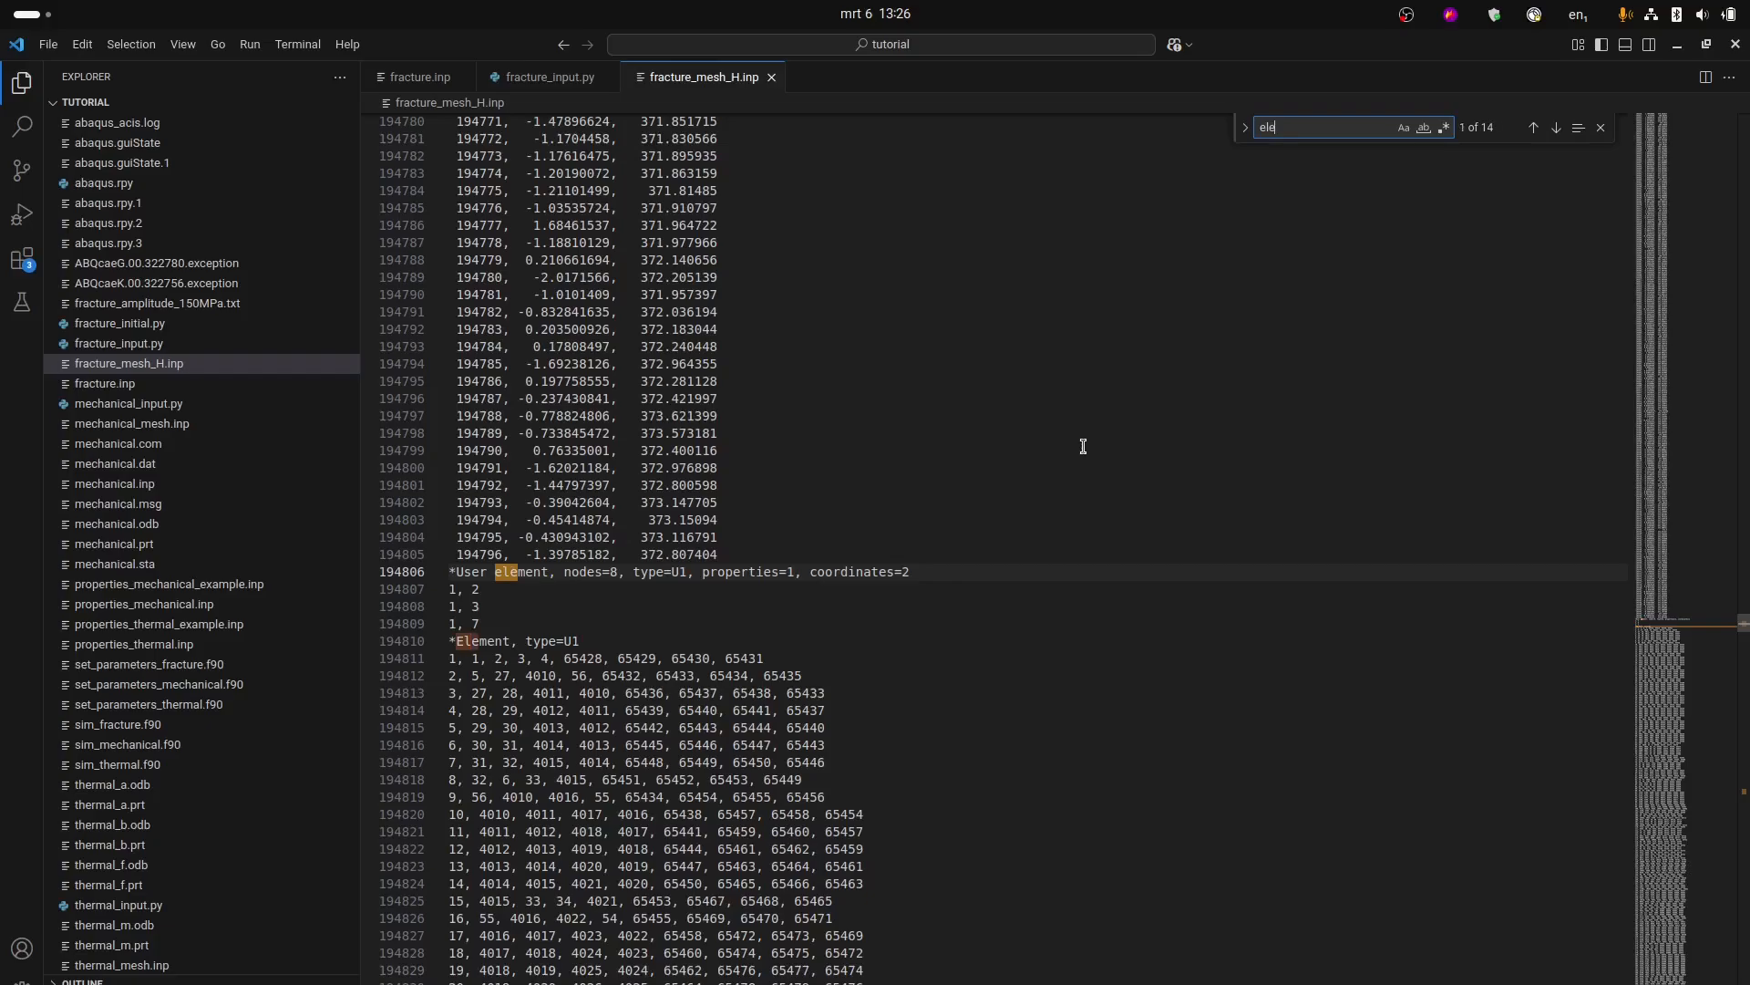
pyautogui.write('ment')
pyautogui.click(473, 606)
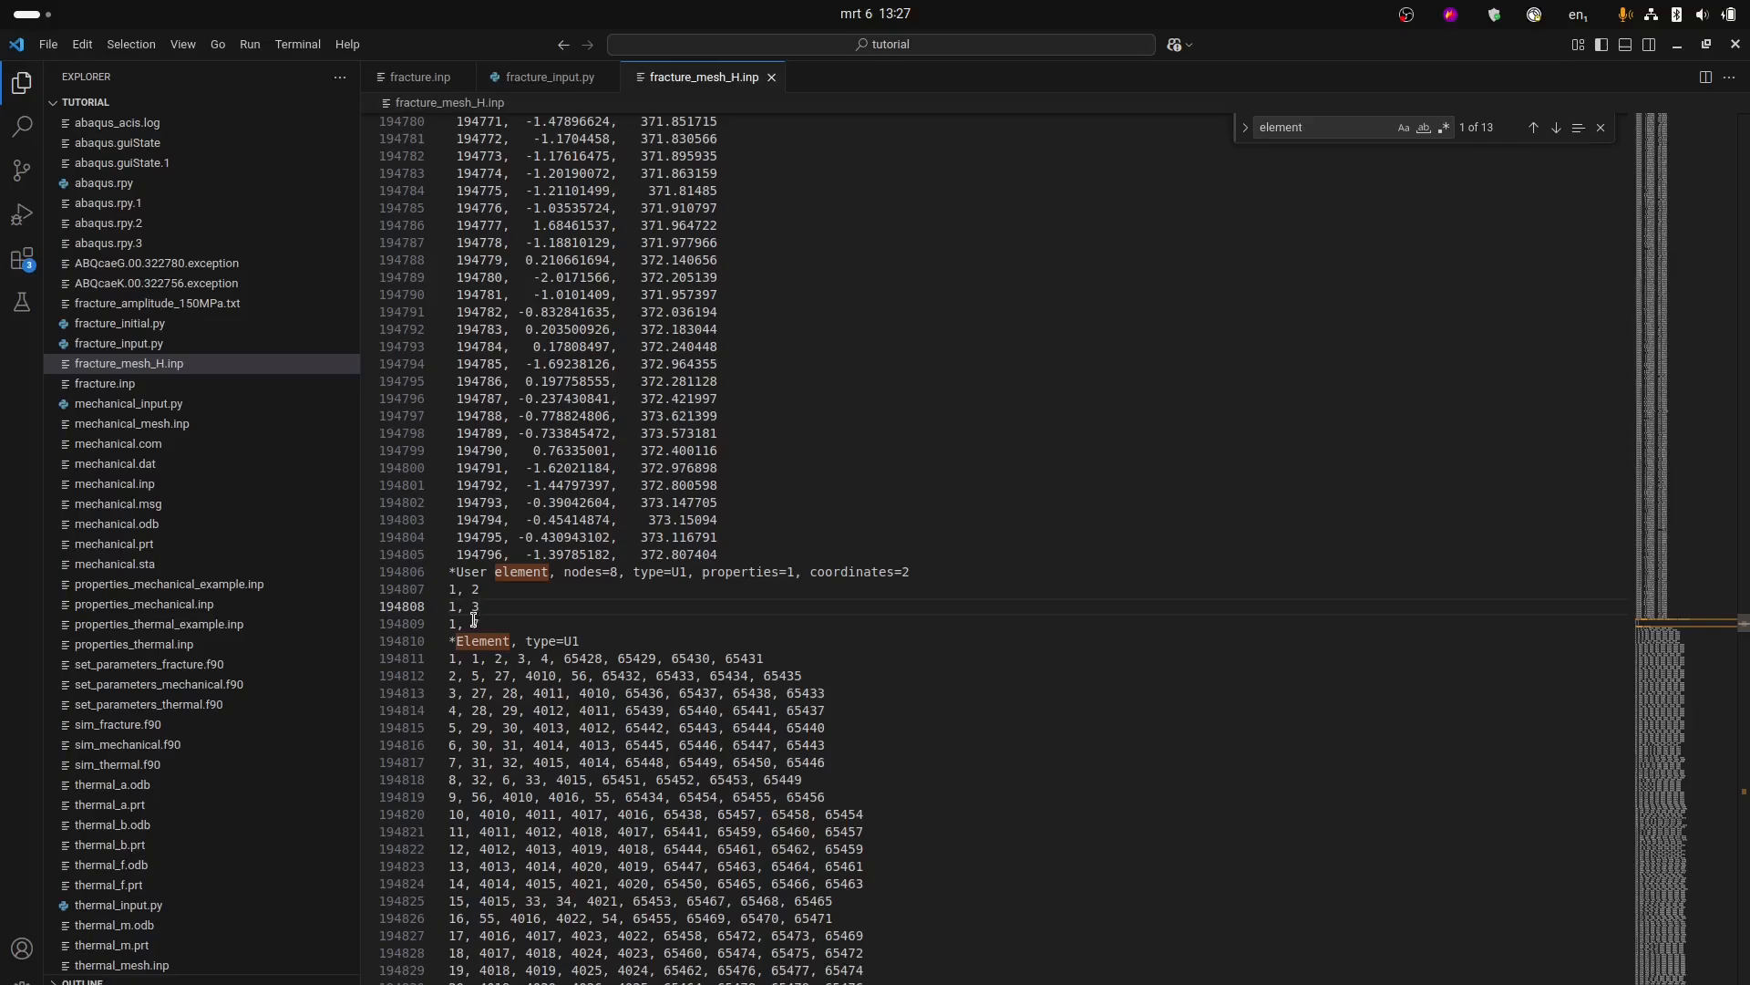
pyautogui.click(474, 620)
pyautogui.doubleClick(474, 622)
pyautogui.scroll(-1, 772, 693)
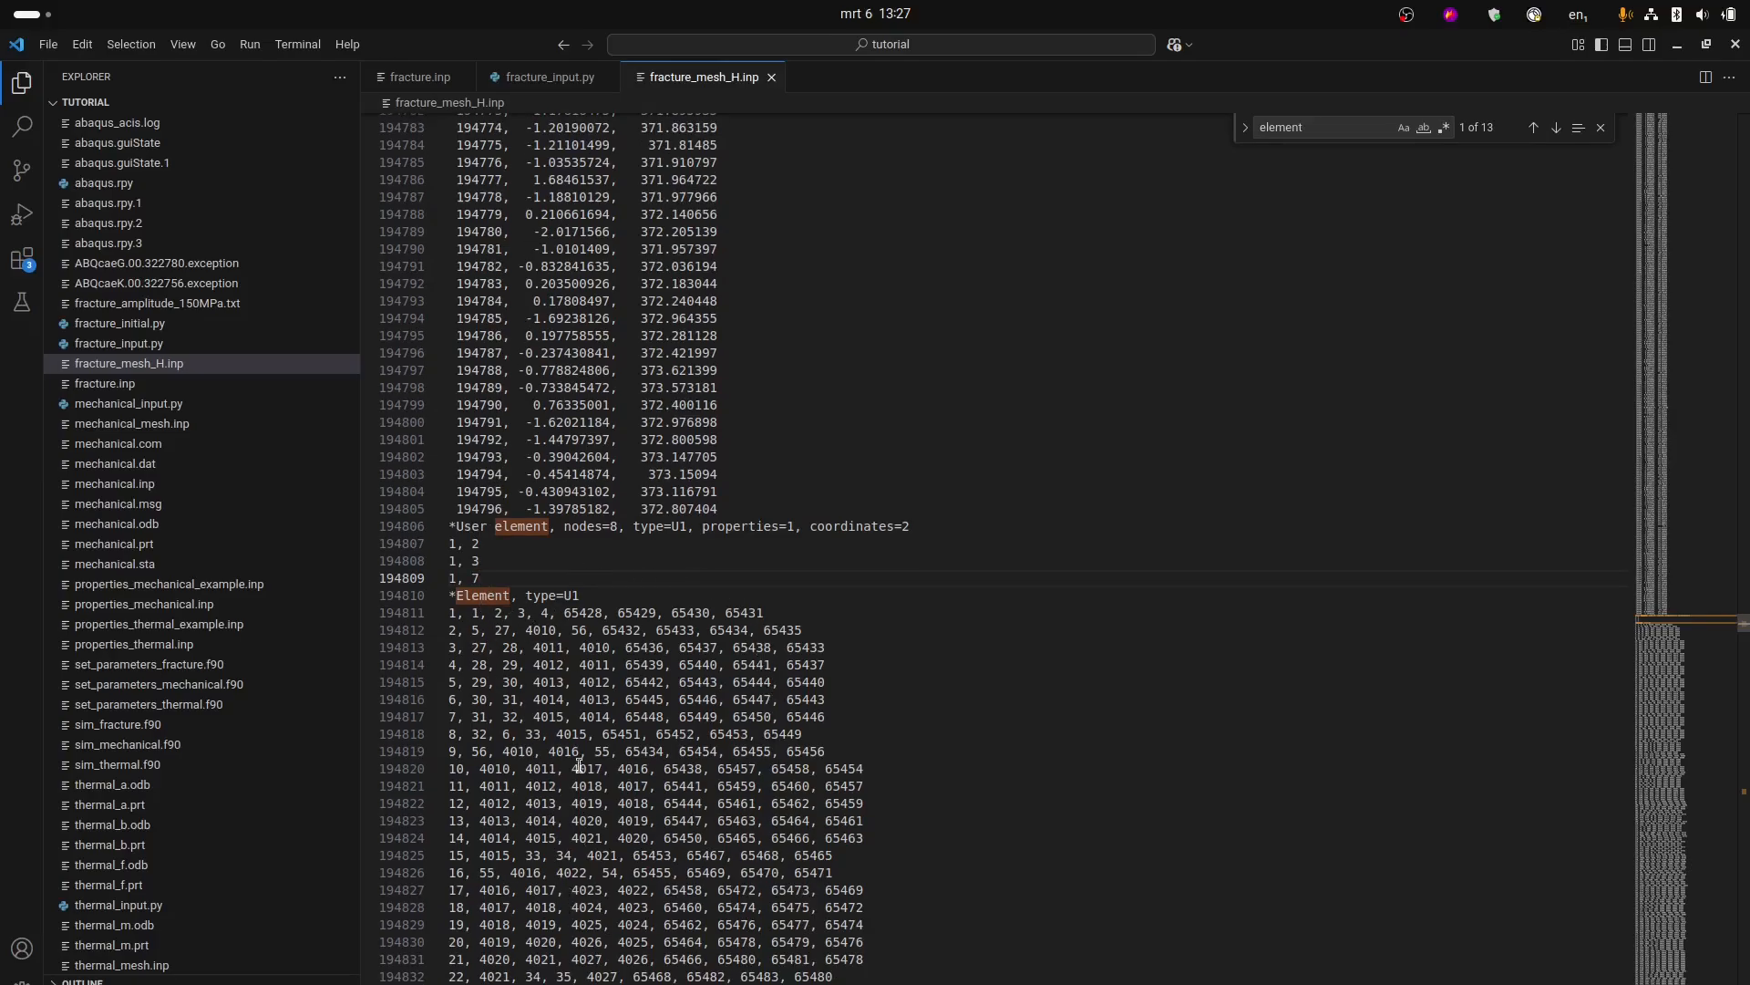
# Search for element again and go through the matches from the U1 elements to the CPE8R elements and HoopElement set.
pyautogui.click(574, 561)
pyautogui.hotkey('ctrl', 'f')
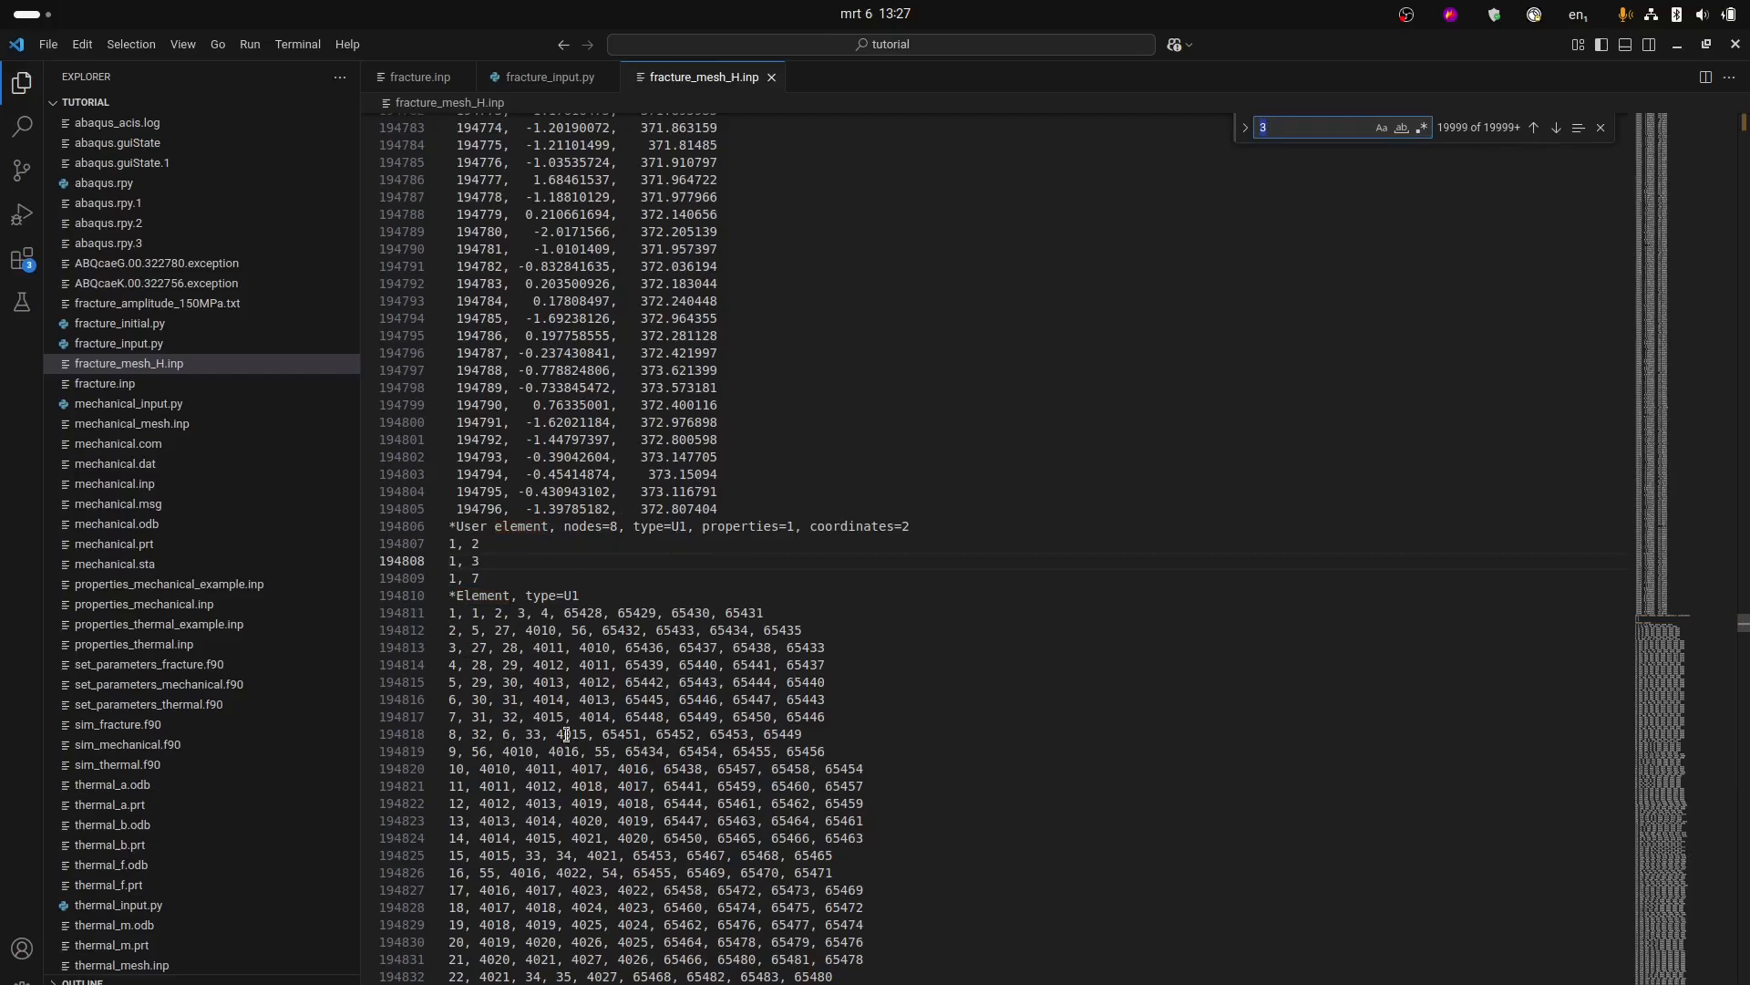
pyautogui.click(1556, 129)
pyautogui.write('elem')
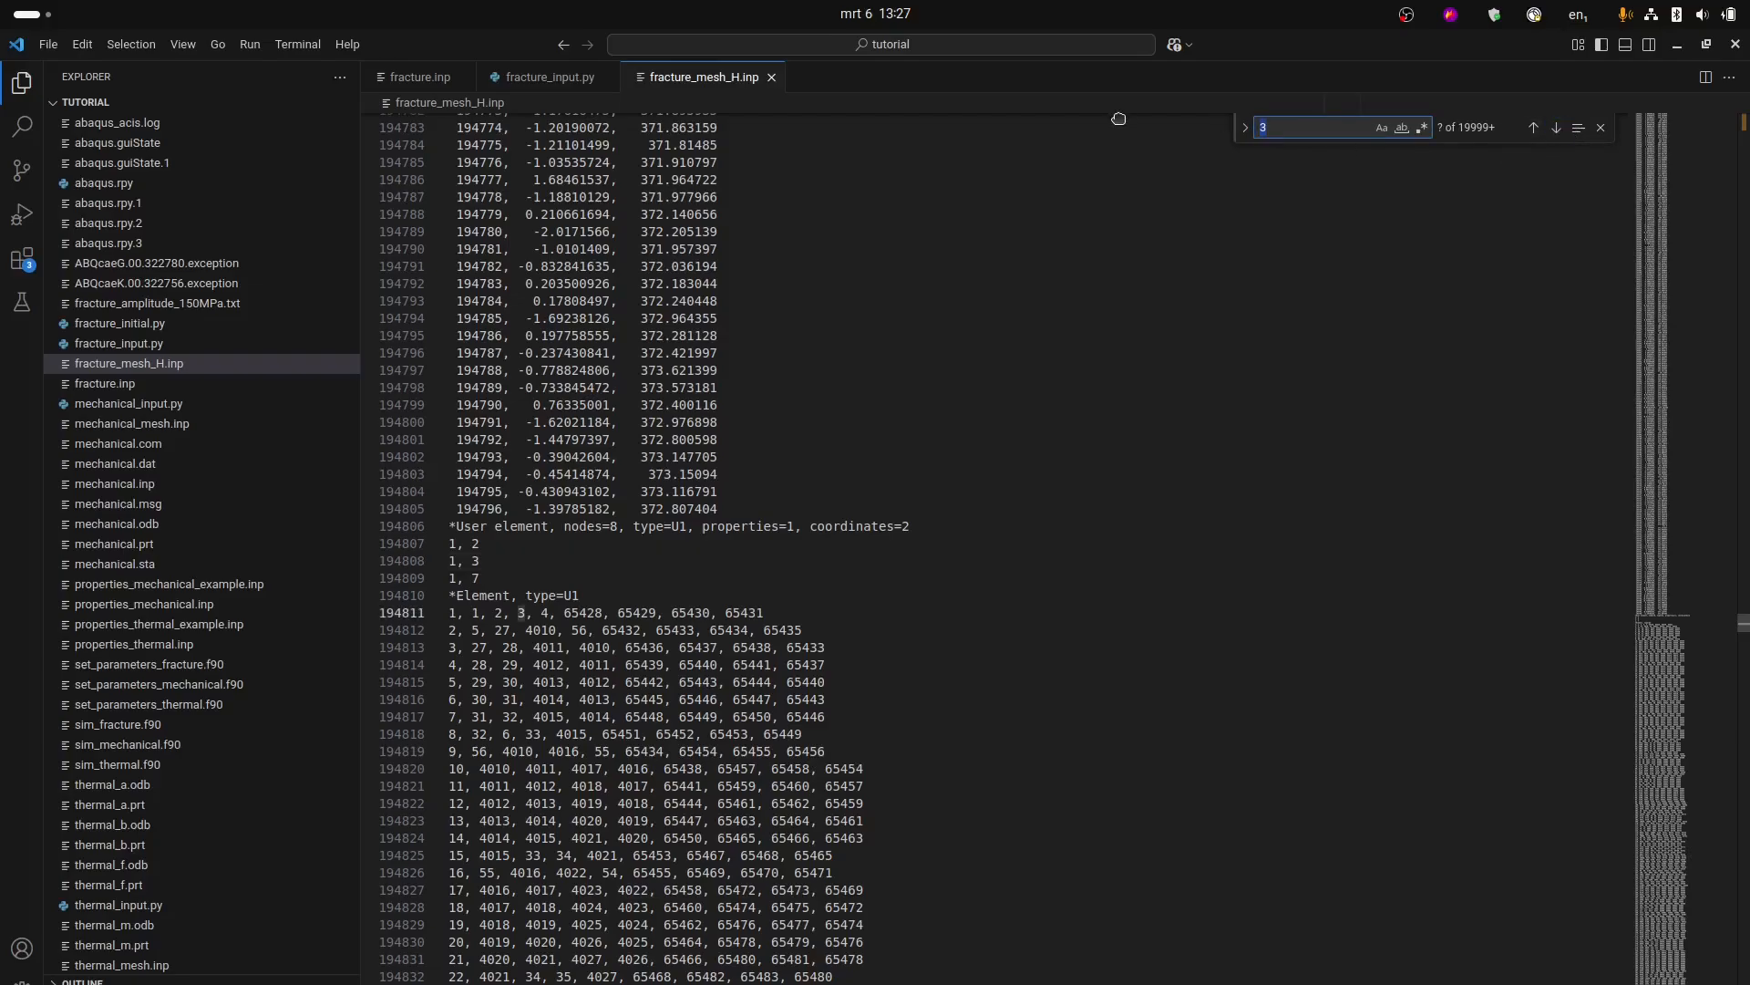
pyautogui.write('ent')
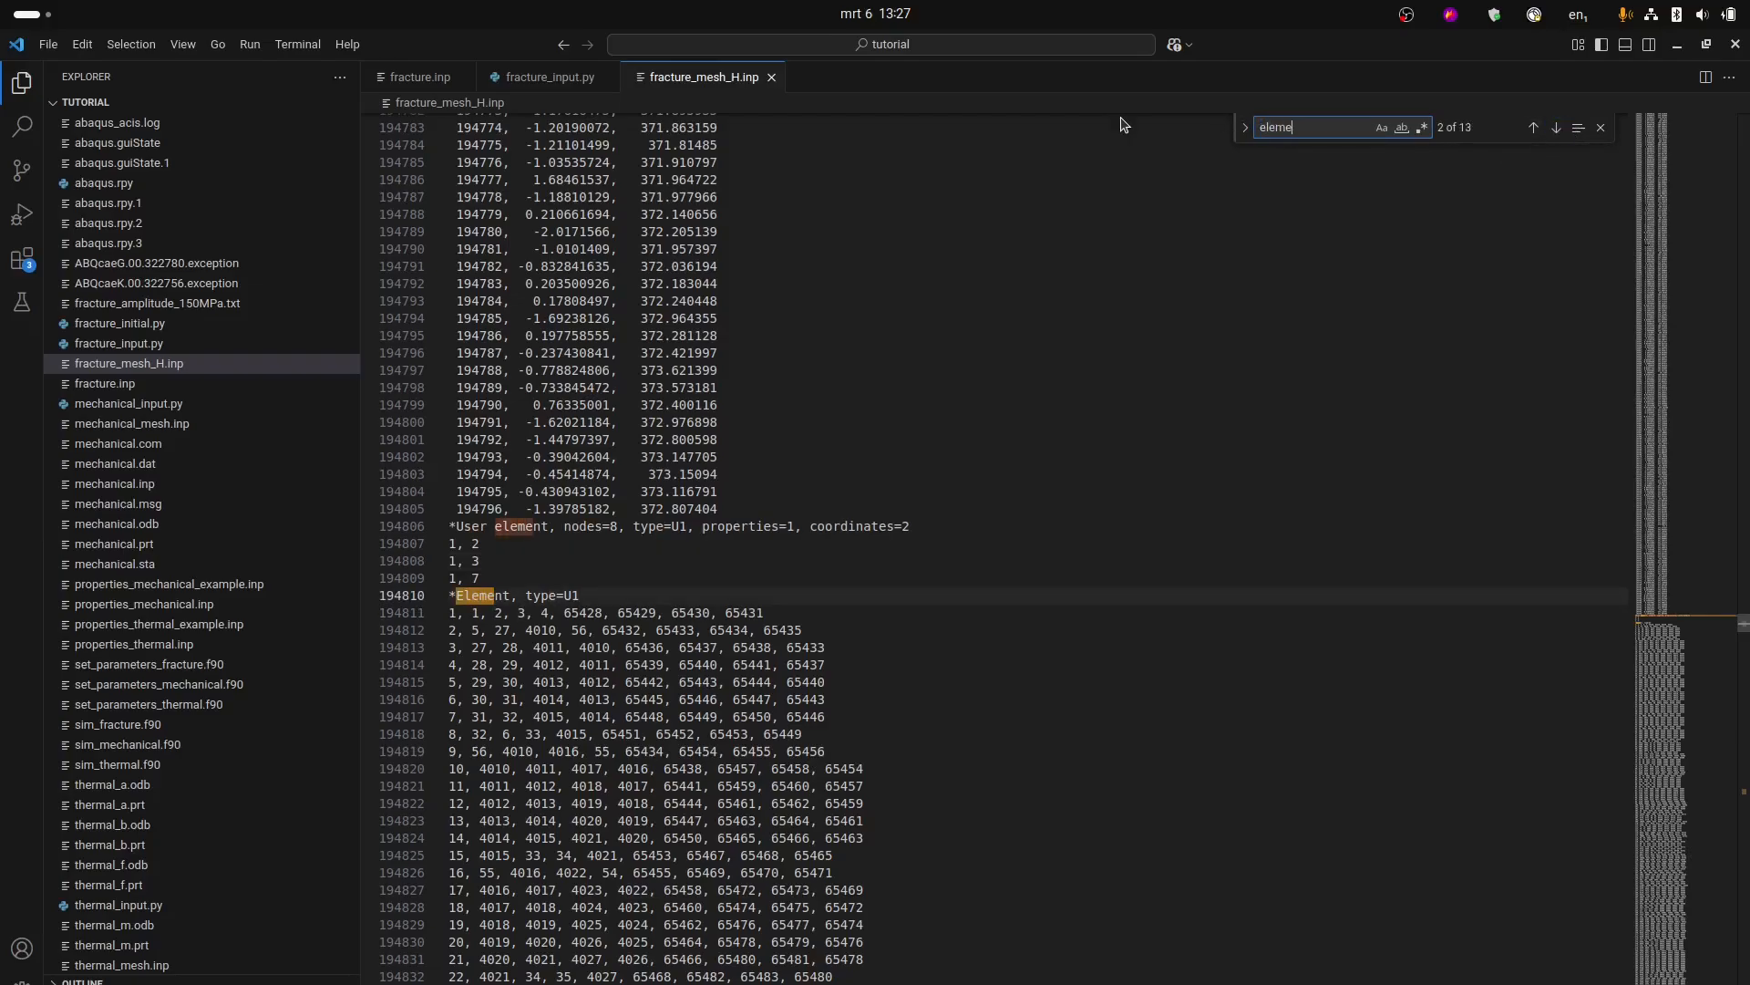
pyautogui.click(1556, 129)
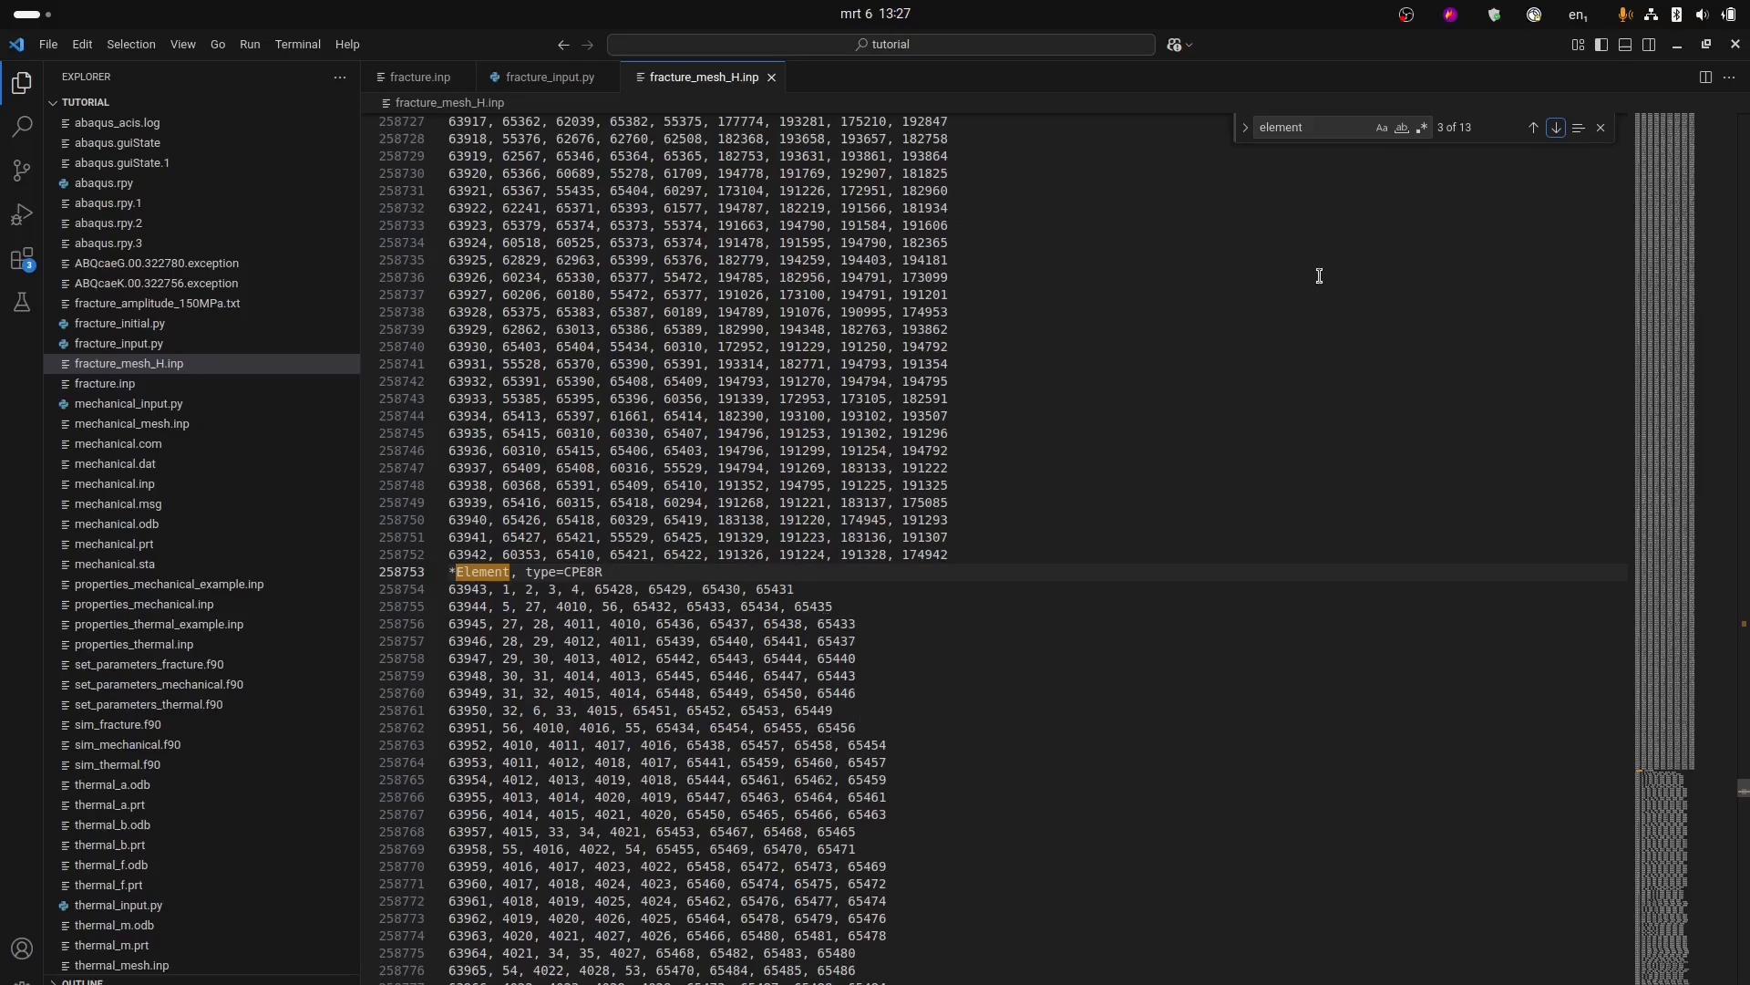
pyautogui.click(1556, 128)
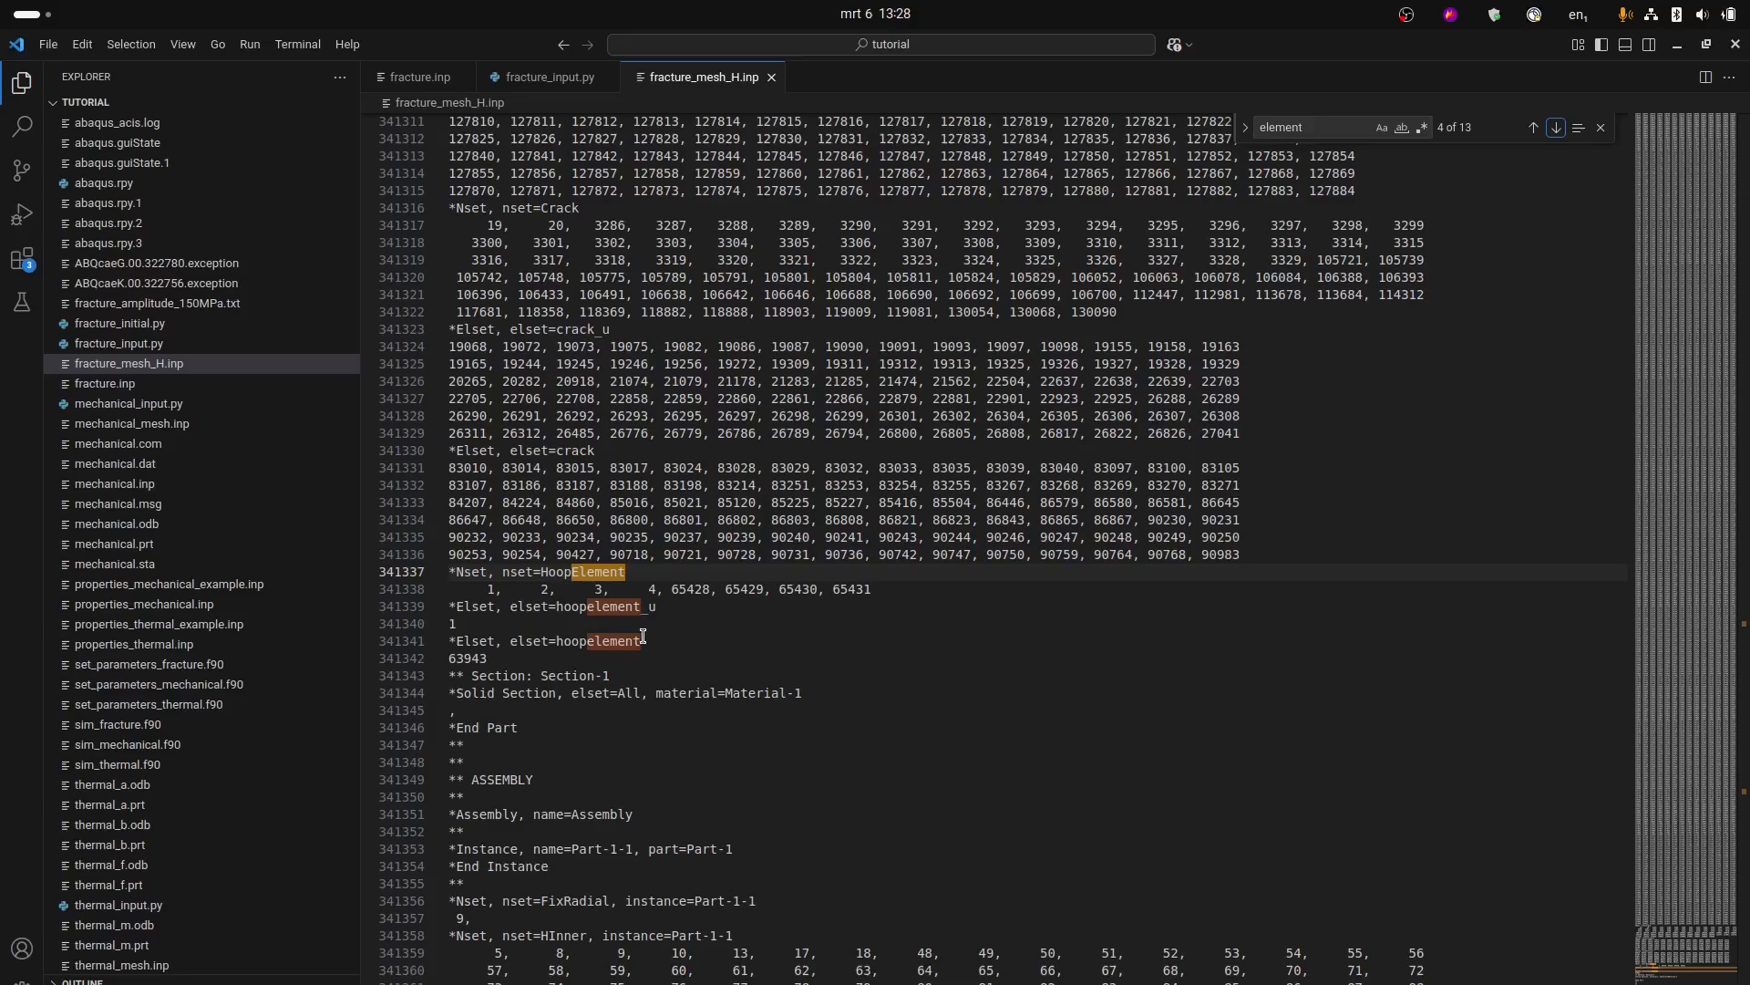
# Compare the element sets hoopelement_u and hoopelement and the element numbers they contain.
pyautogui.click(654, 608)
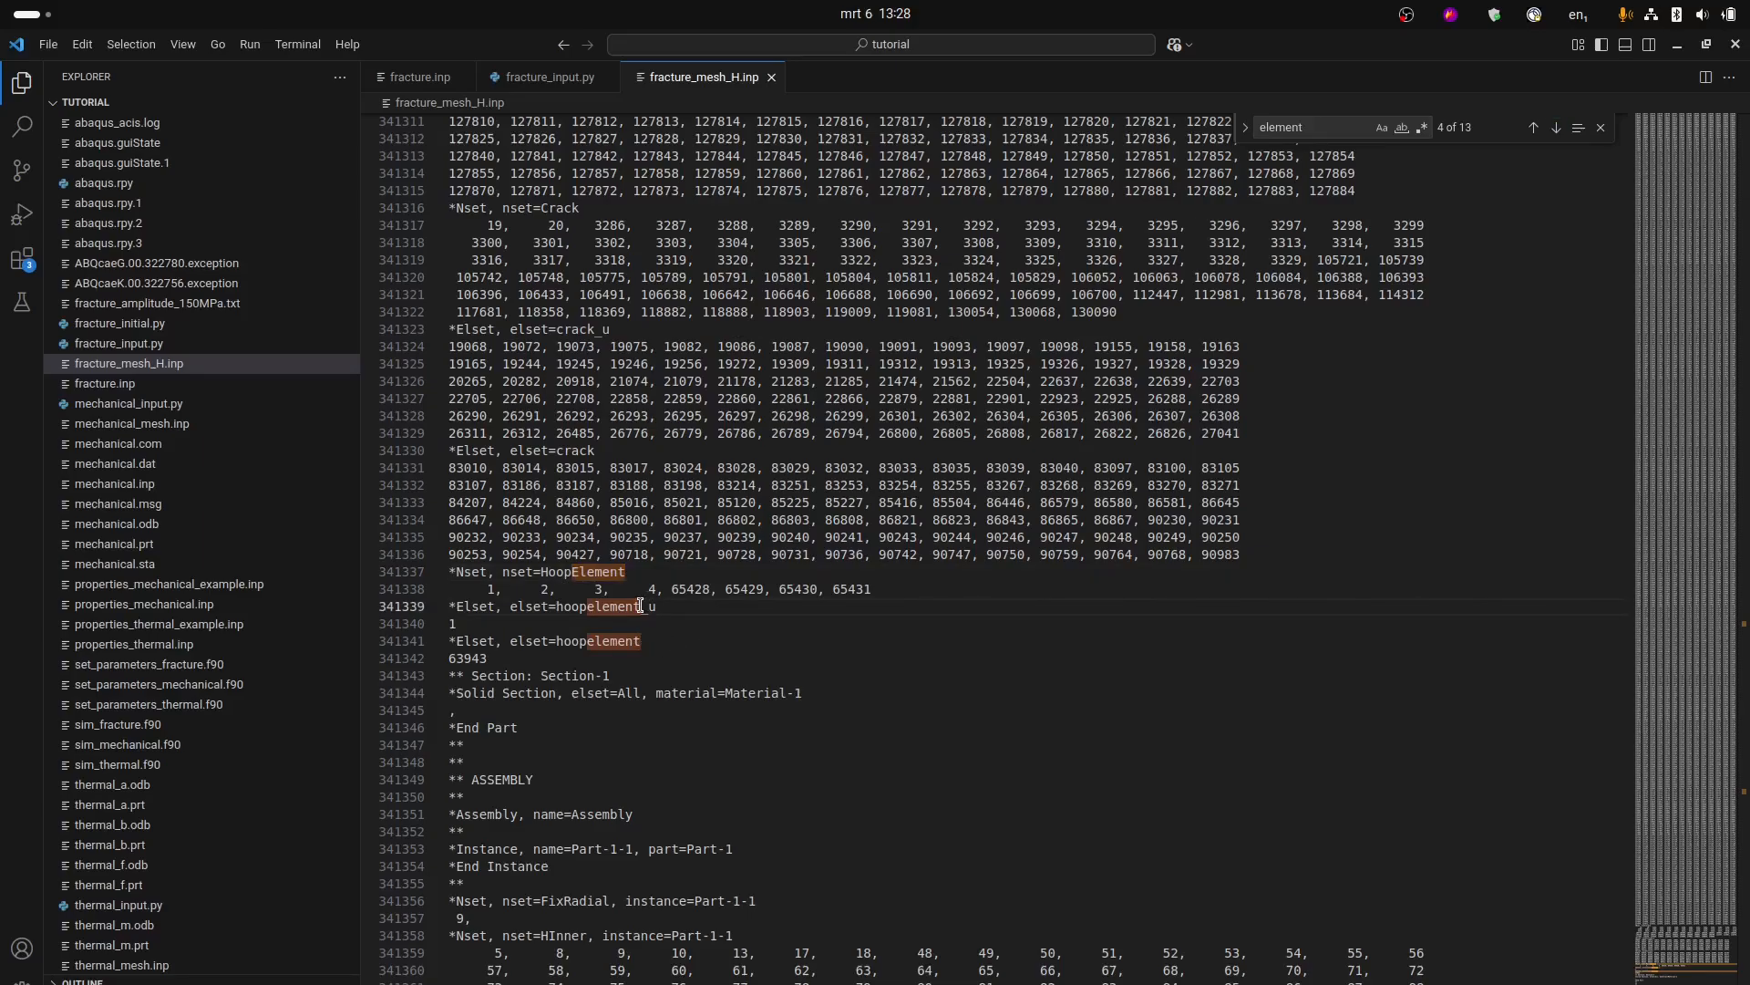
pyautogui.moveTo(641, 606); pyautogui.dragTo(662, 606)
pyautogui.click(663, 606)
pyautogui.click(531, 656)
pyautogui.moveTo(555, 641); pyautogui.dragTo(639, 642)
pyautogui.click(501, 664)
pyautogui.moveTo(494, 662); pyautogui.dragTo(447, 656)
pyautogui.click(558, 656)
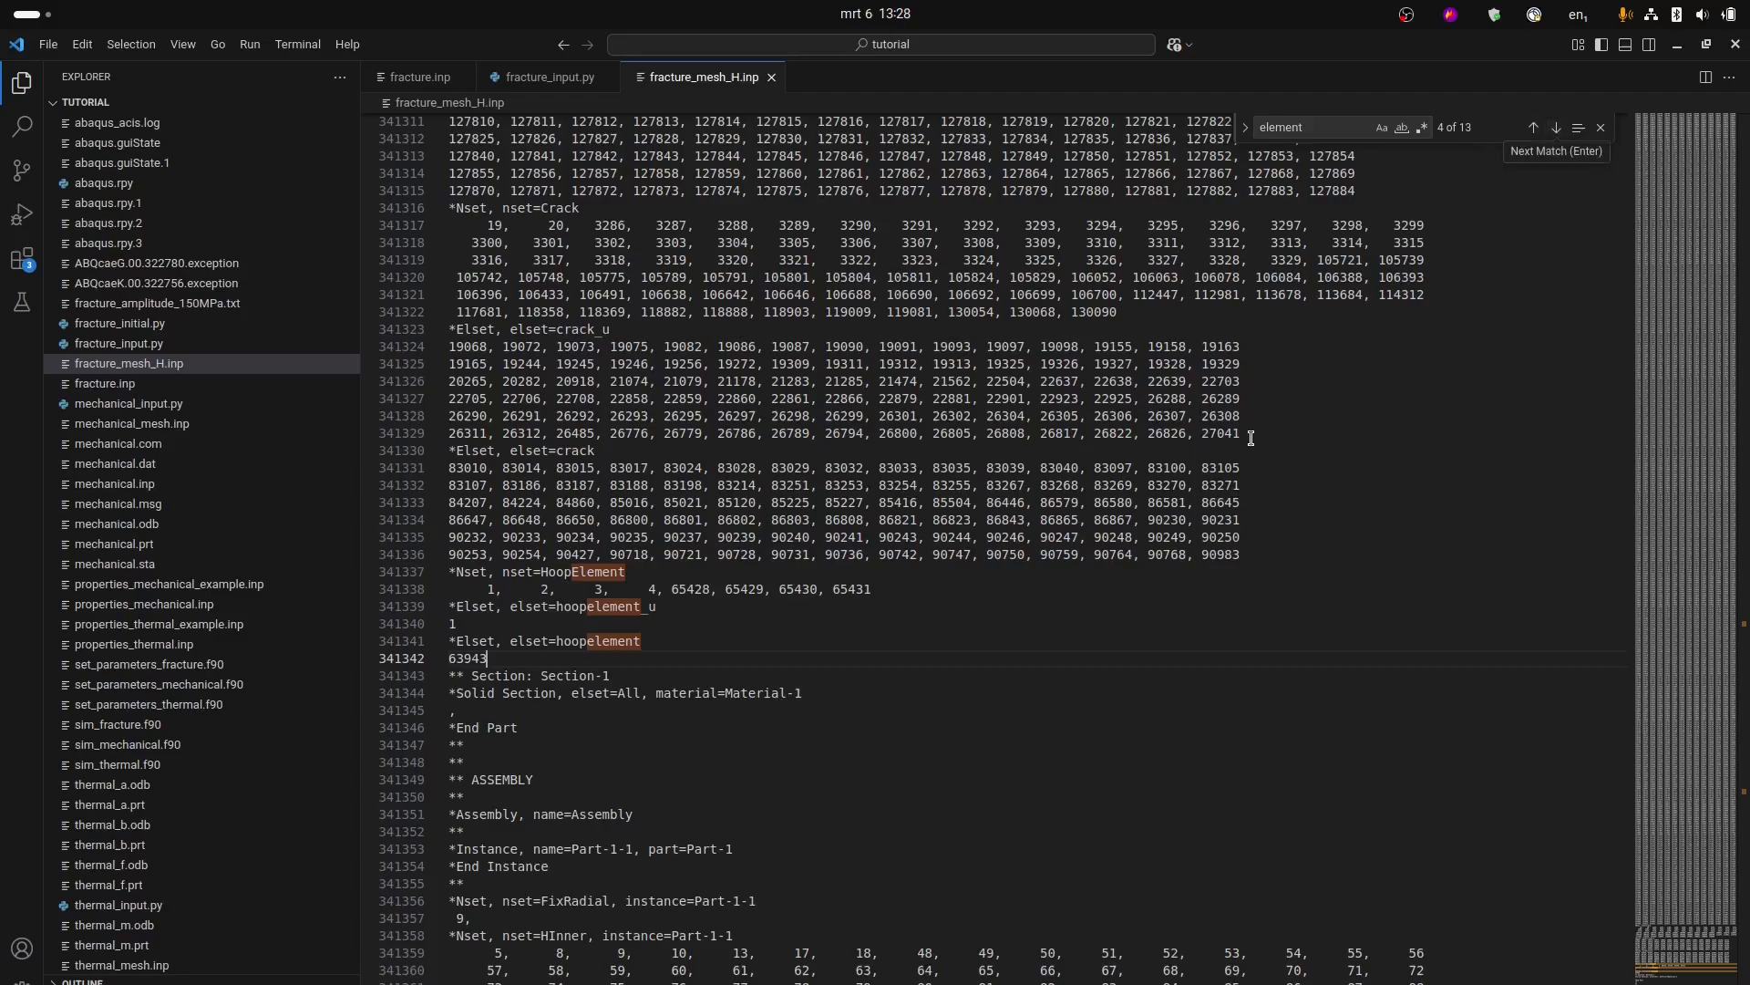
# Search fracture_mesh_H.inp for depvar and examine the list of state variables defined for Material-1.
pyautogui.click(1220, 487)
pyautogui.hotkey('ctrl', 'f')
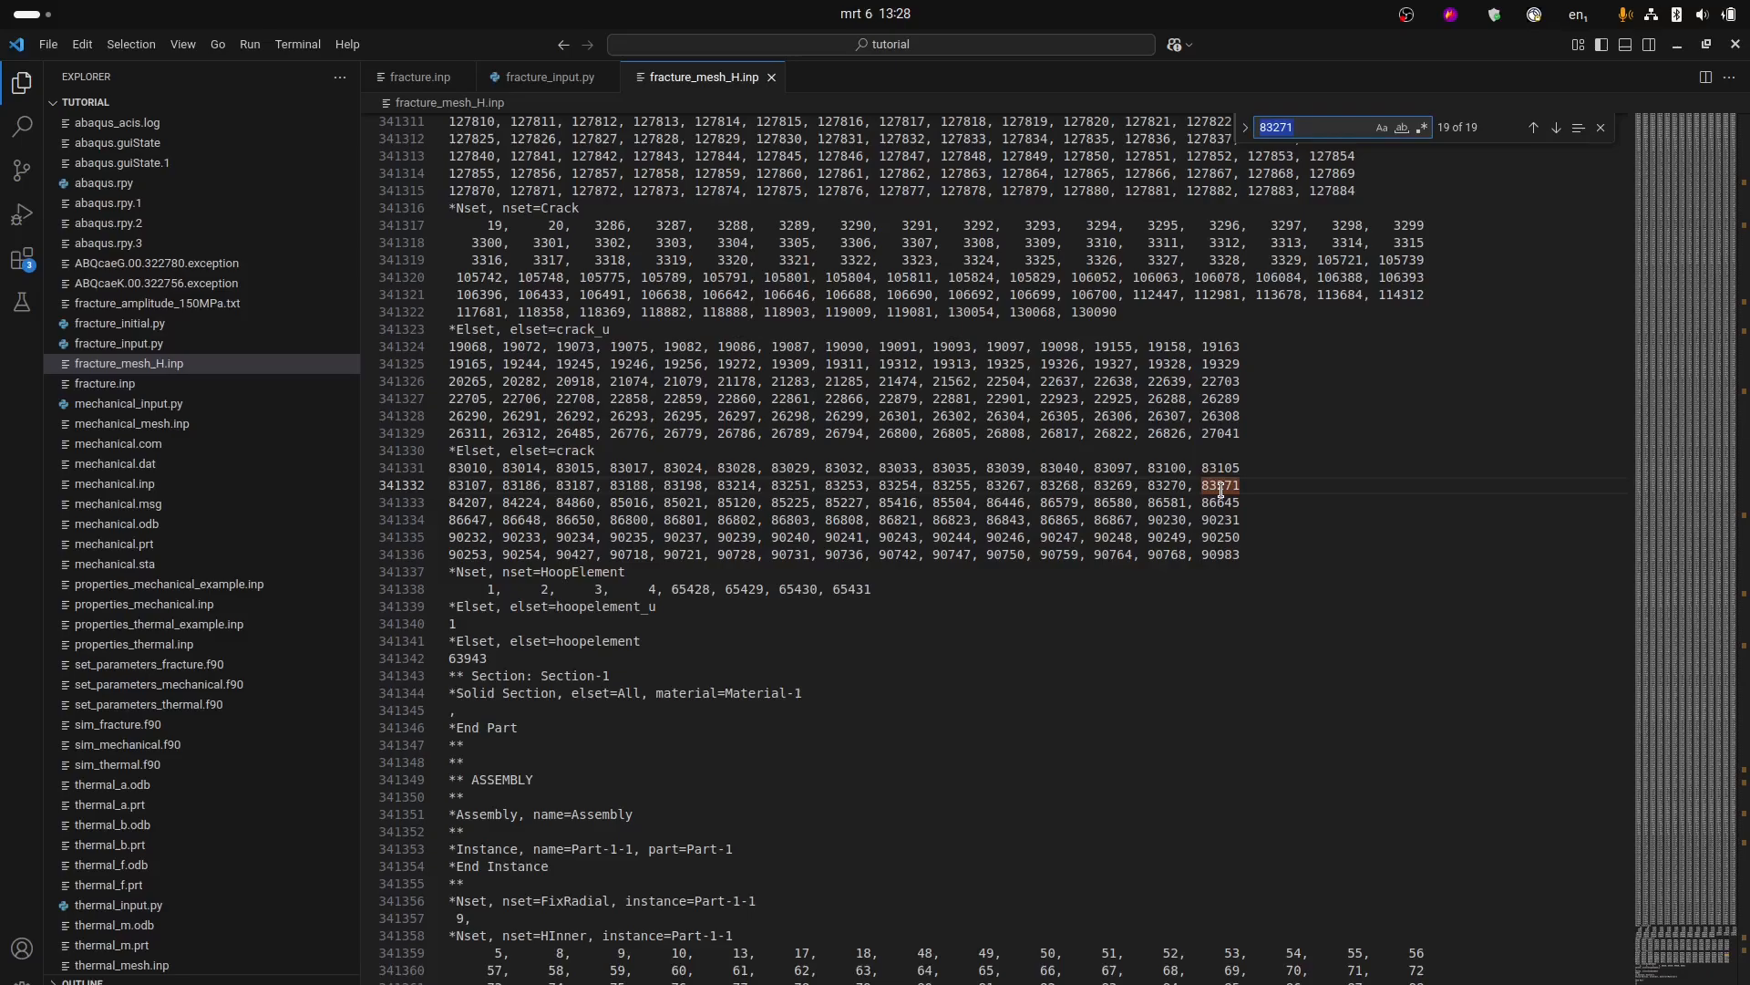
pyautogui.write('depvar')
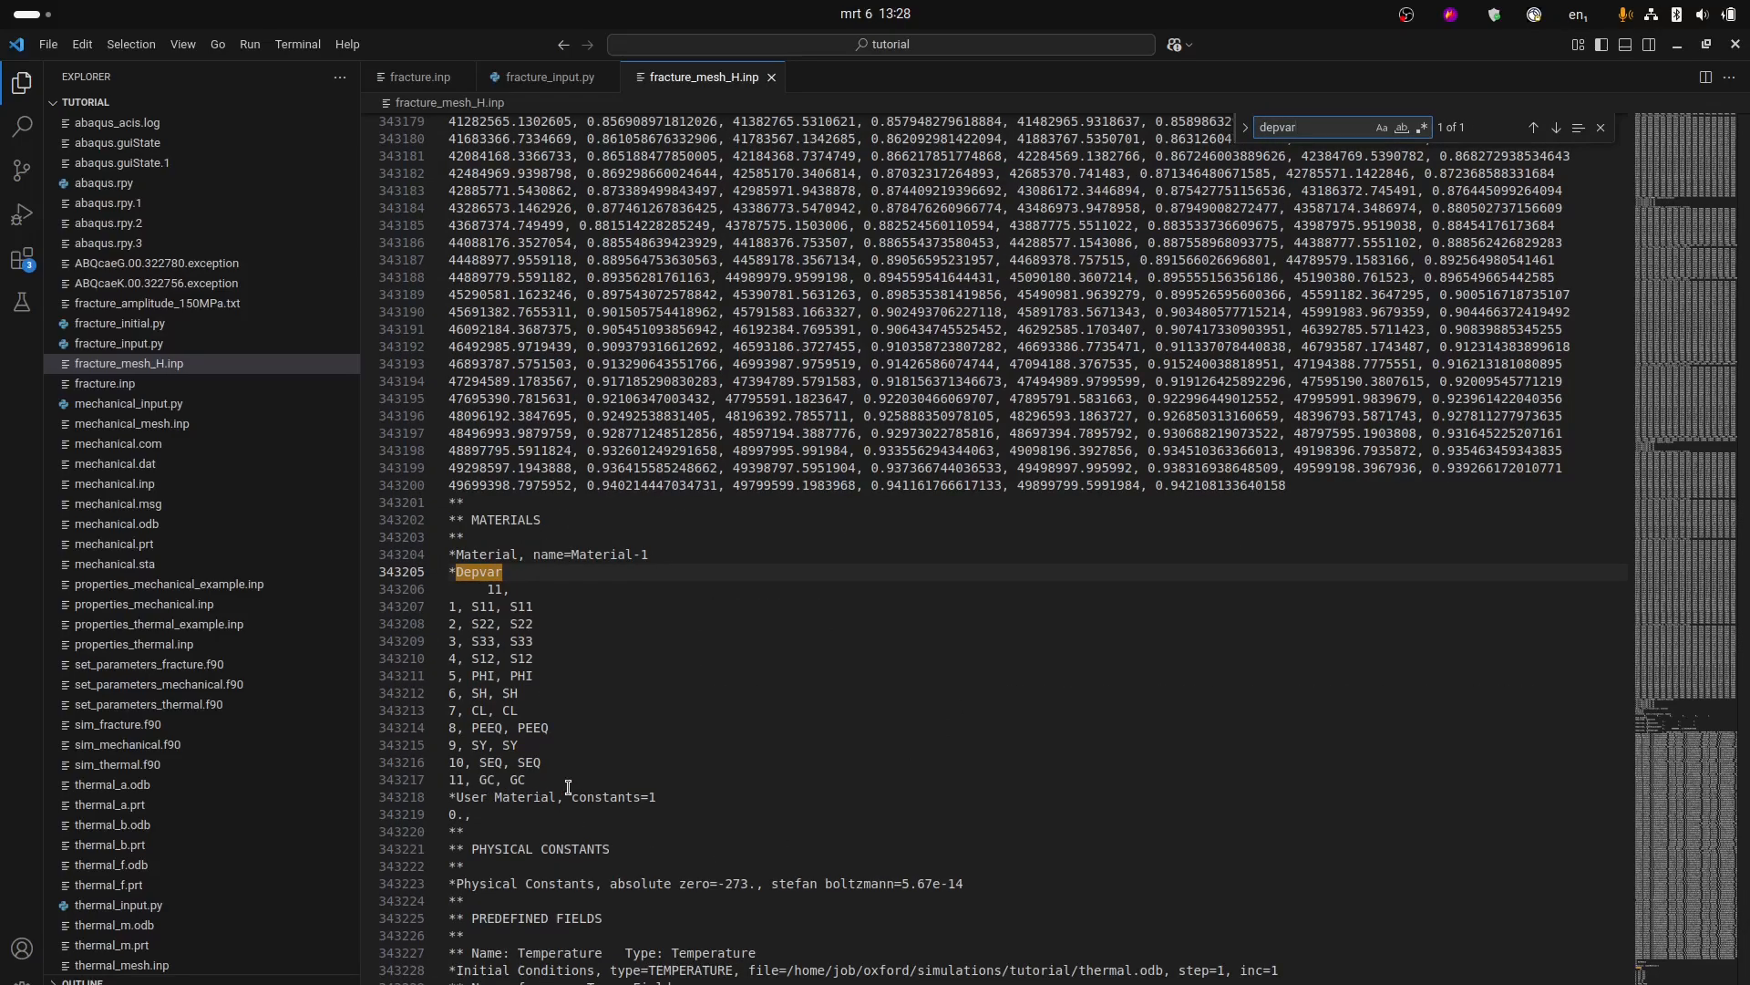
pyautogui.moveTo(546, 784); pyautogui.dragTo(458, 588)
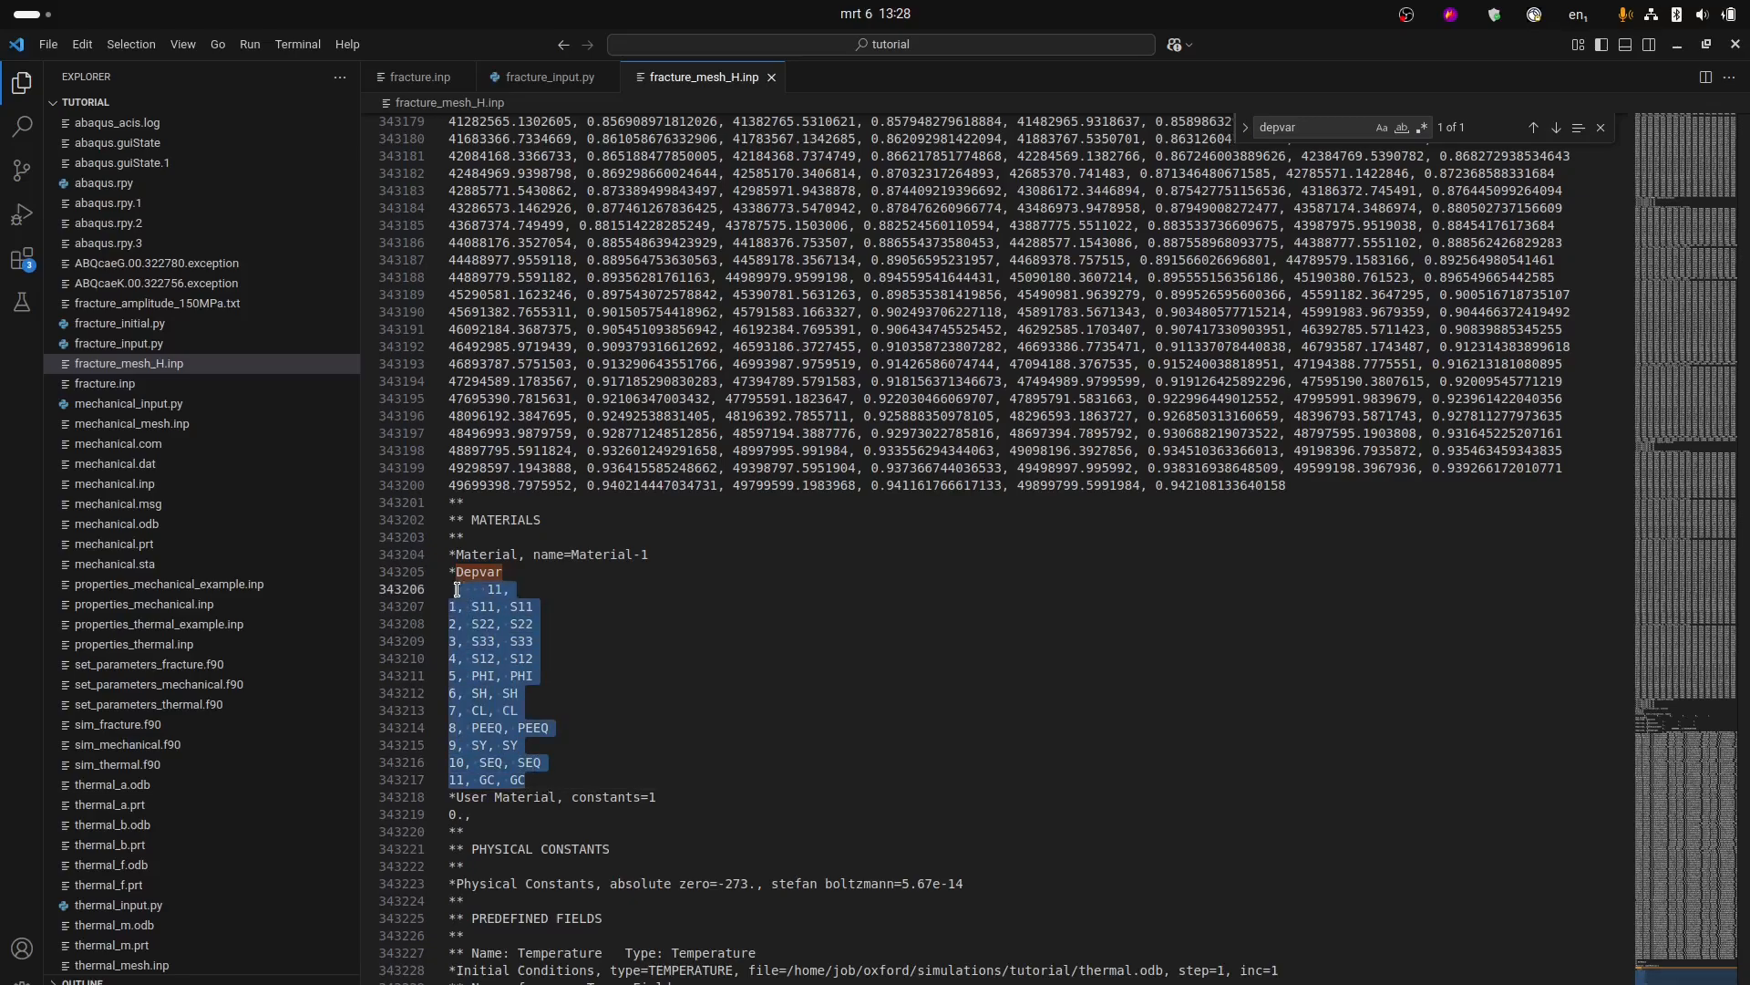
pyautogui.click(685, 675)
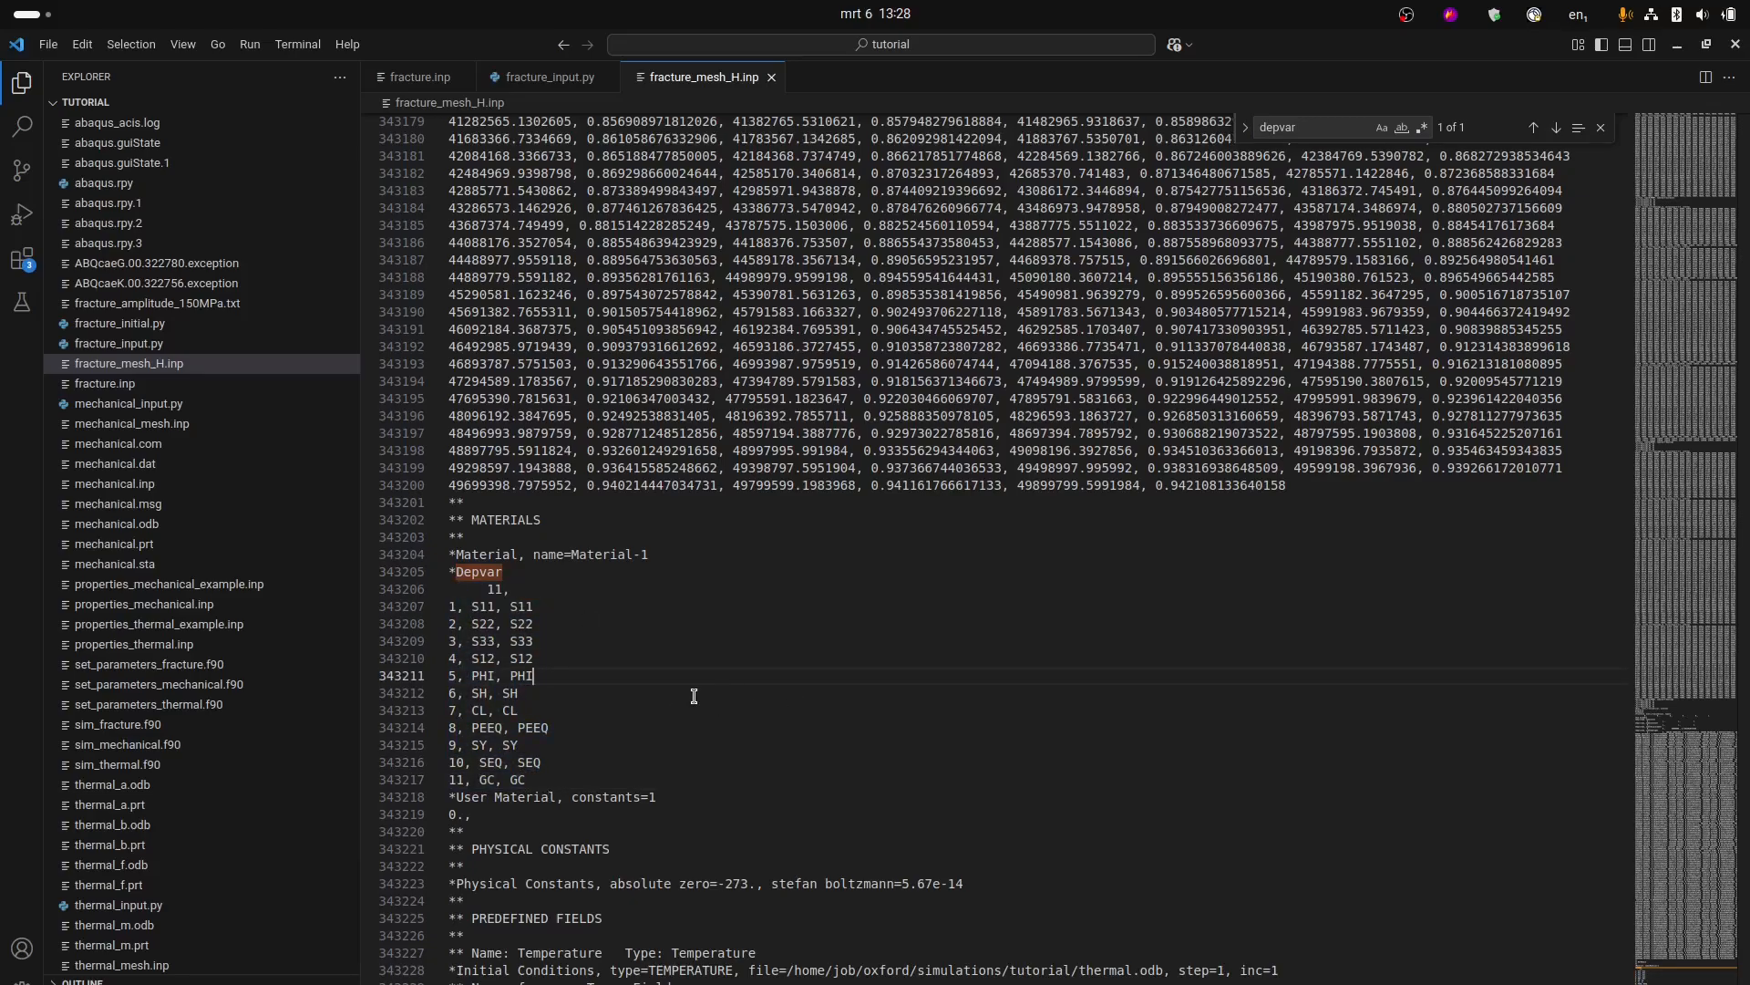
pyautogui.click(628, 780)
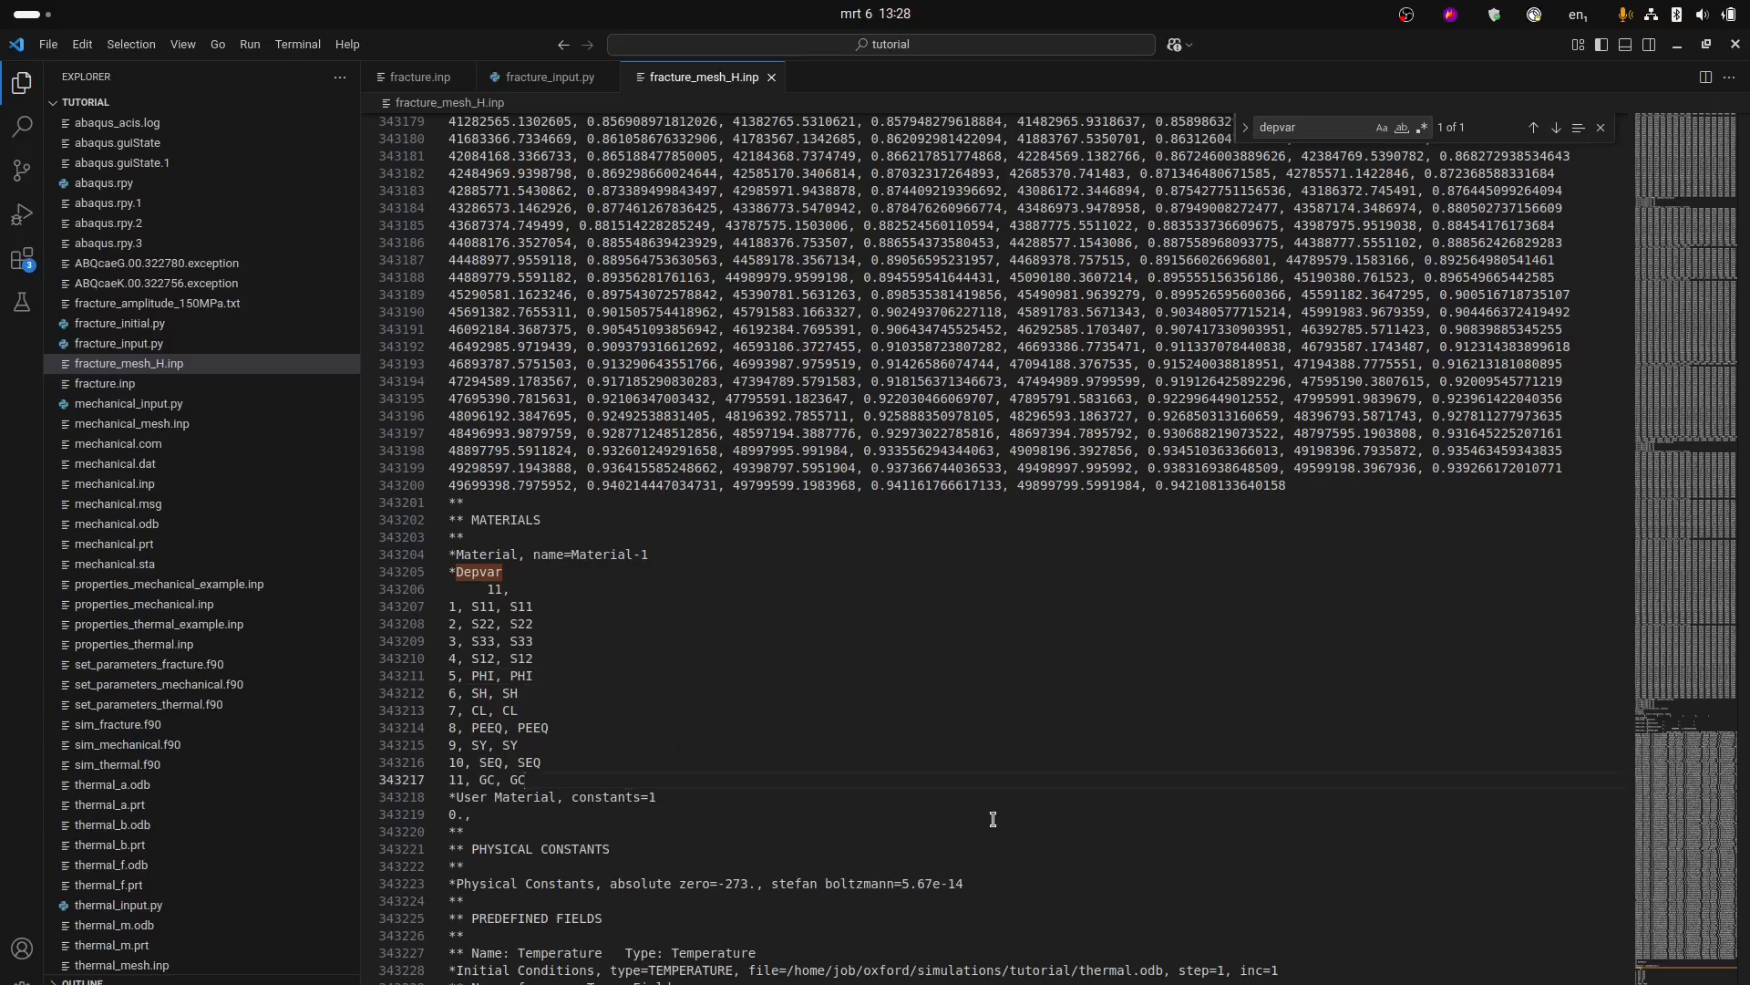
pyautogui.click(982, 643)
# Go to the end of the file and examine the boundary conditions block of Step-1.
pyautogui.hotkey('ctrl', 'End')
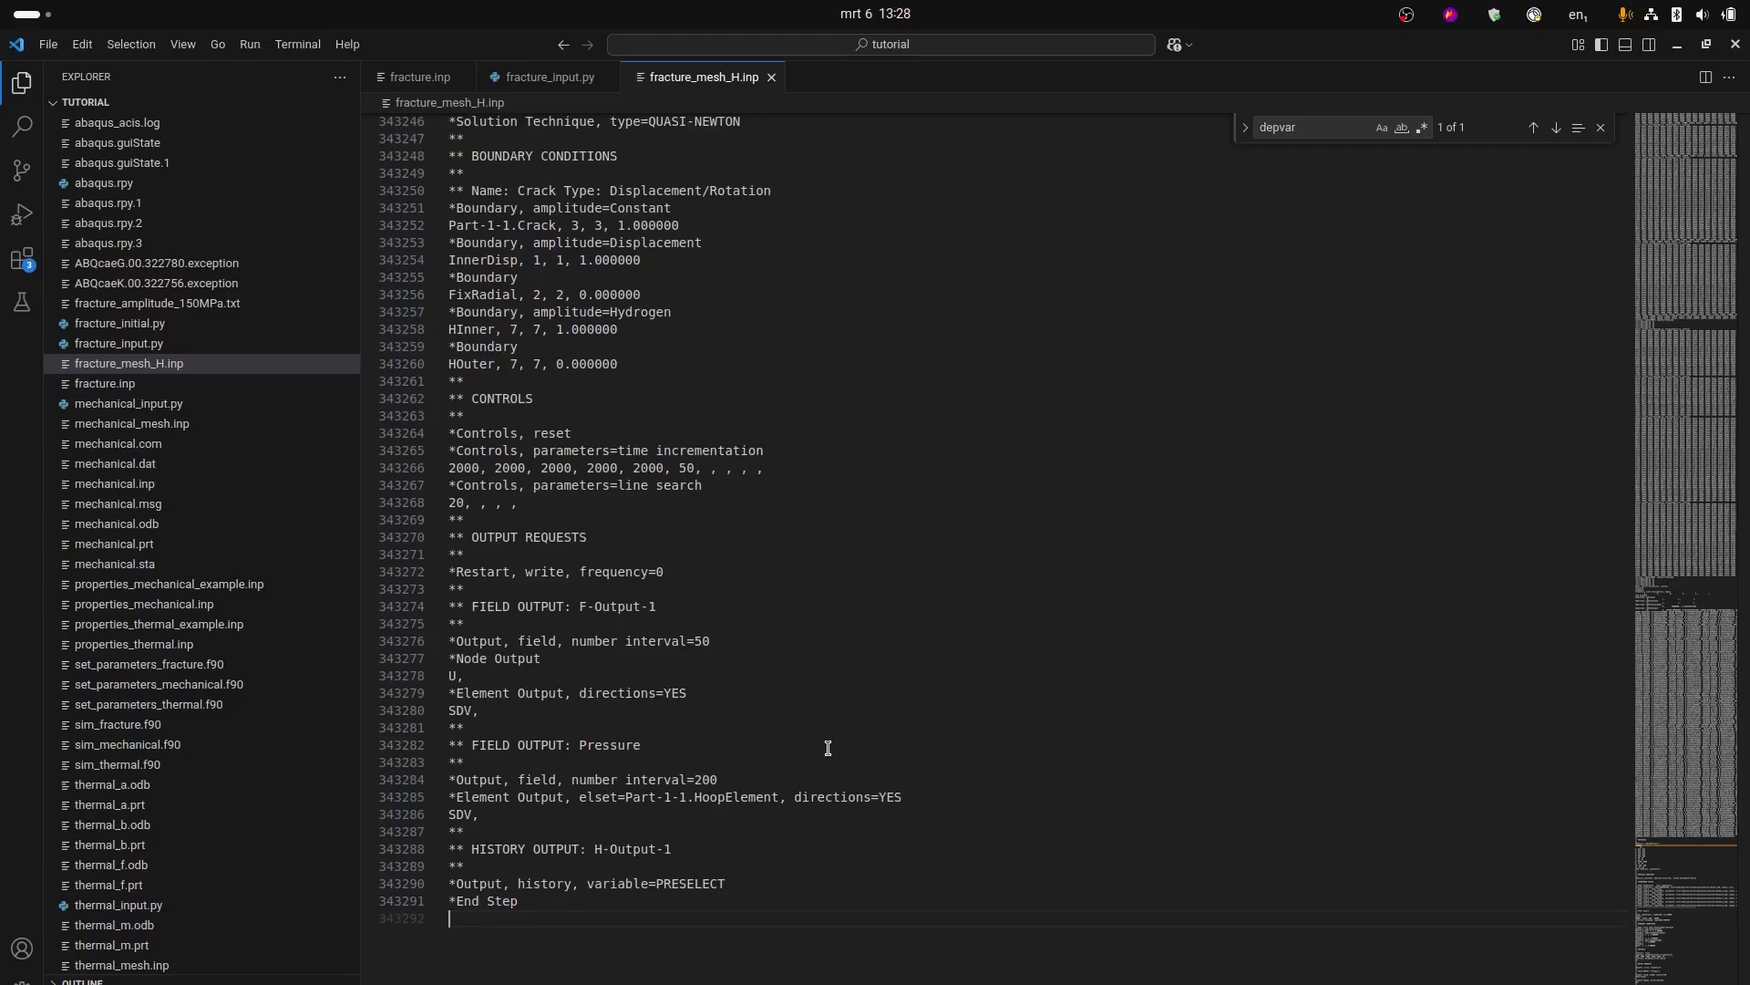
pyautogui.scroll(5, 827, 743)
pyautogui.click(646, 679)
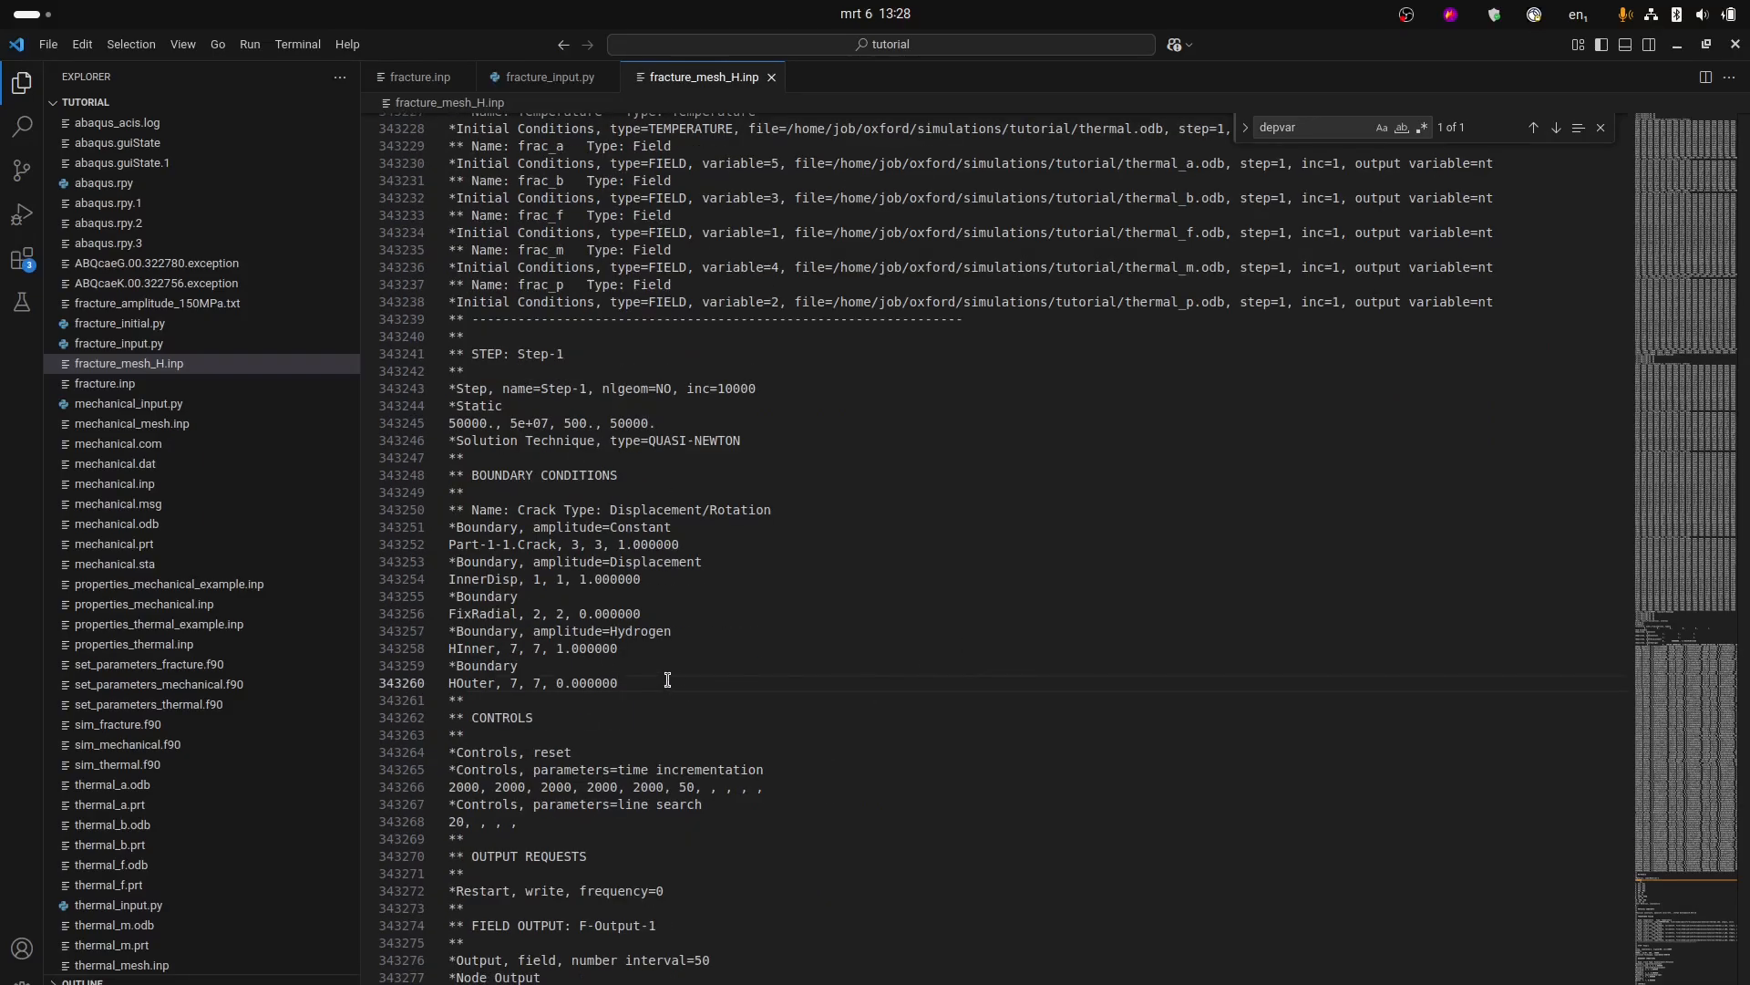
pyautogui.moveTo(669, 682); pyautogui.dragTo(446, 547)
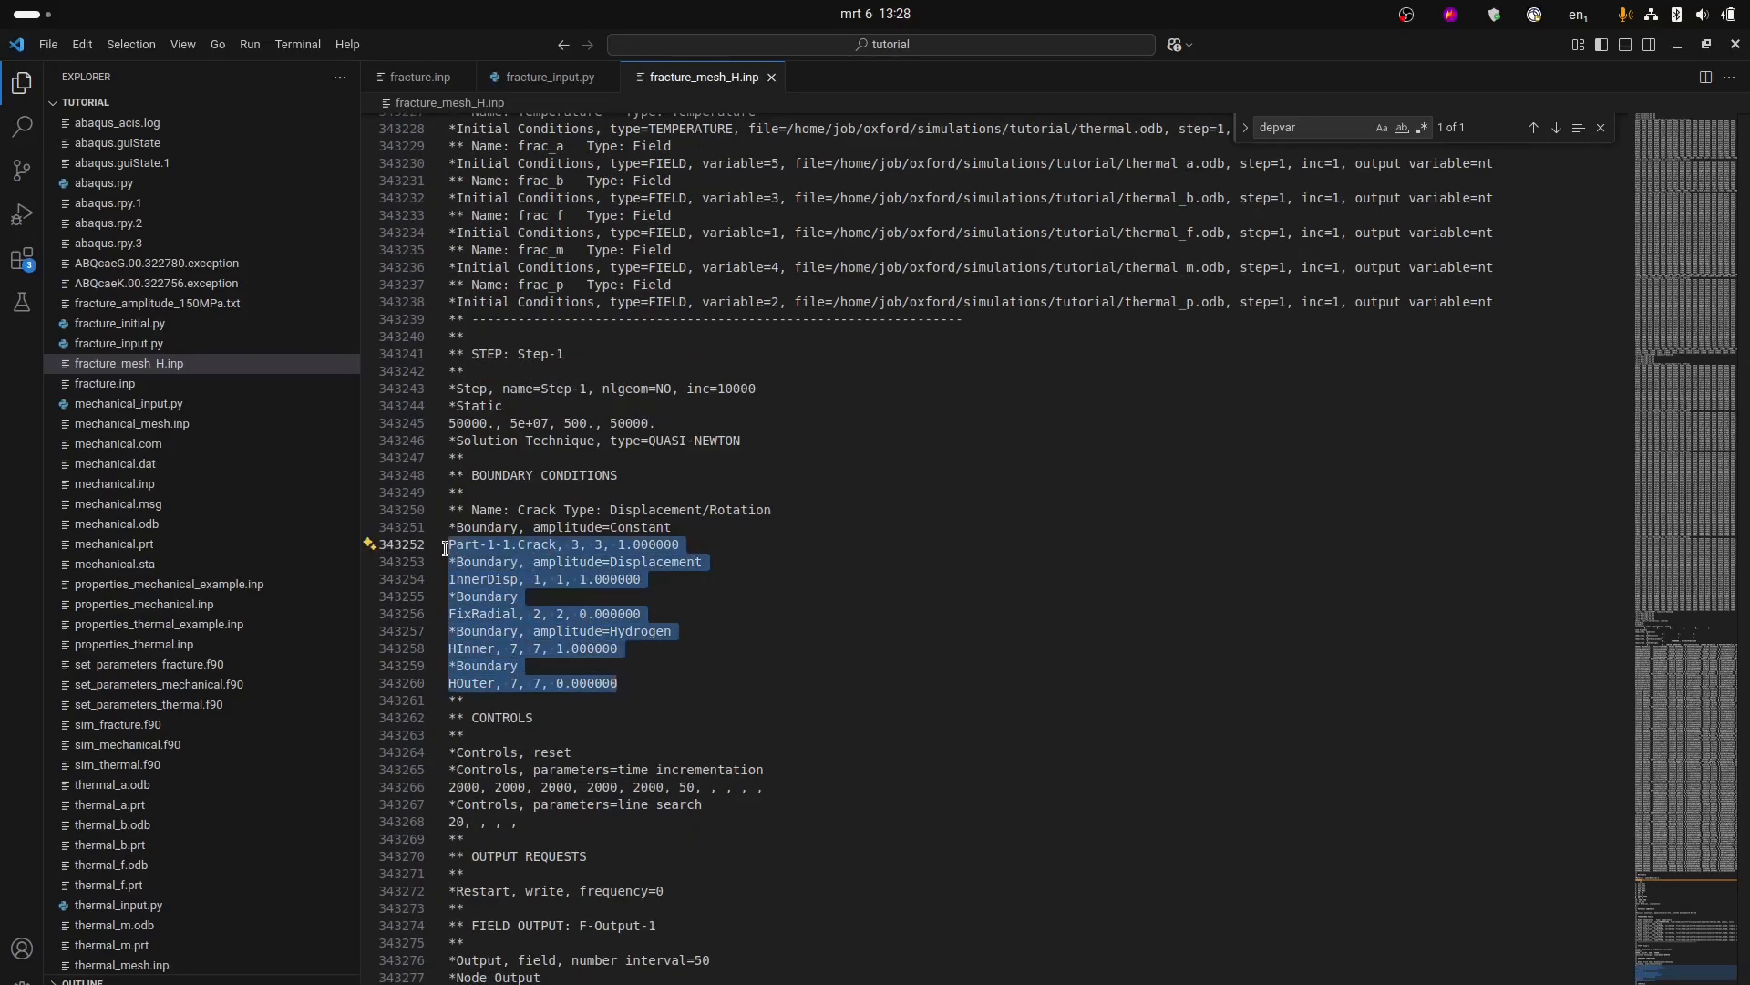
pyautogui.click(655, 682)
pyautogui.scroll(-3, 657, 726)
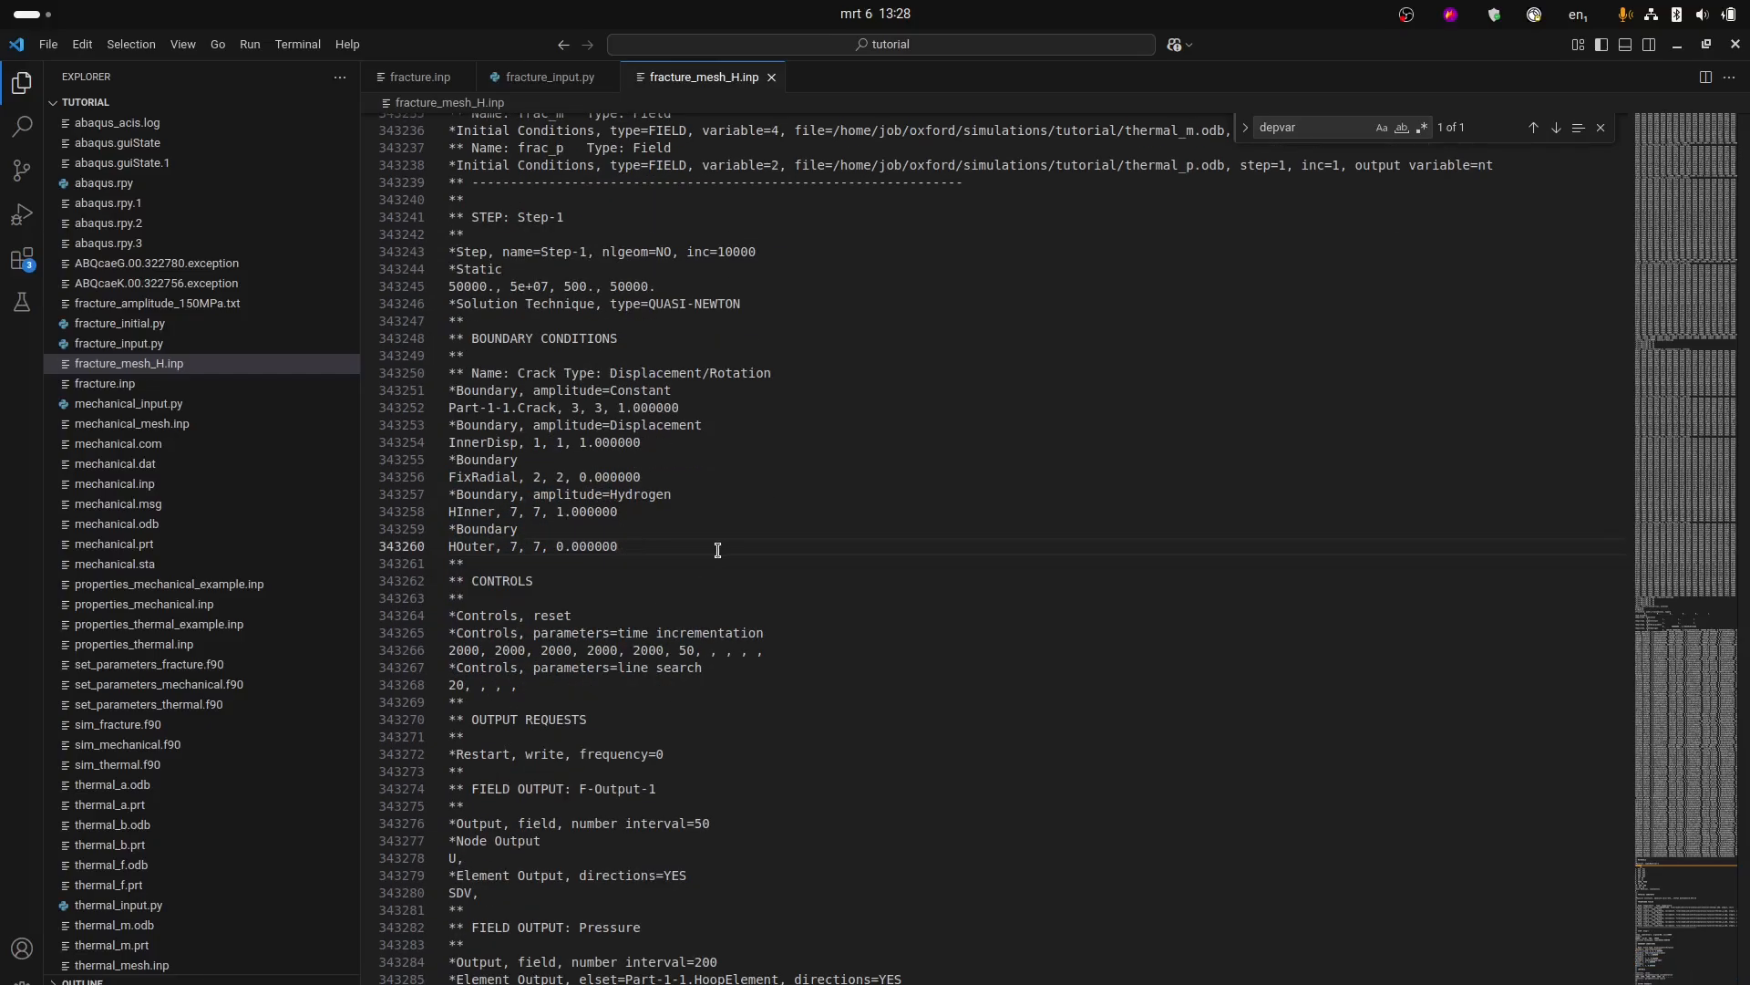
# Inspect the degree of freedom and value in the Part-1-1.Crack and HInner boundary condition lines.
pyautogui.click(580, 410)
pyautogui.doubleClick(578, 409)
pyautogui.click(579, 411)
pyautogui.moveTo(704, 407); pyautogui.dragTo(478, 397)
pyautogui.click(581, 531)
pyautogui.moveTo(636, 512); pyautogui.dragTo(445, 512)
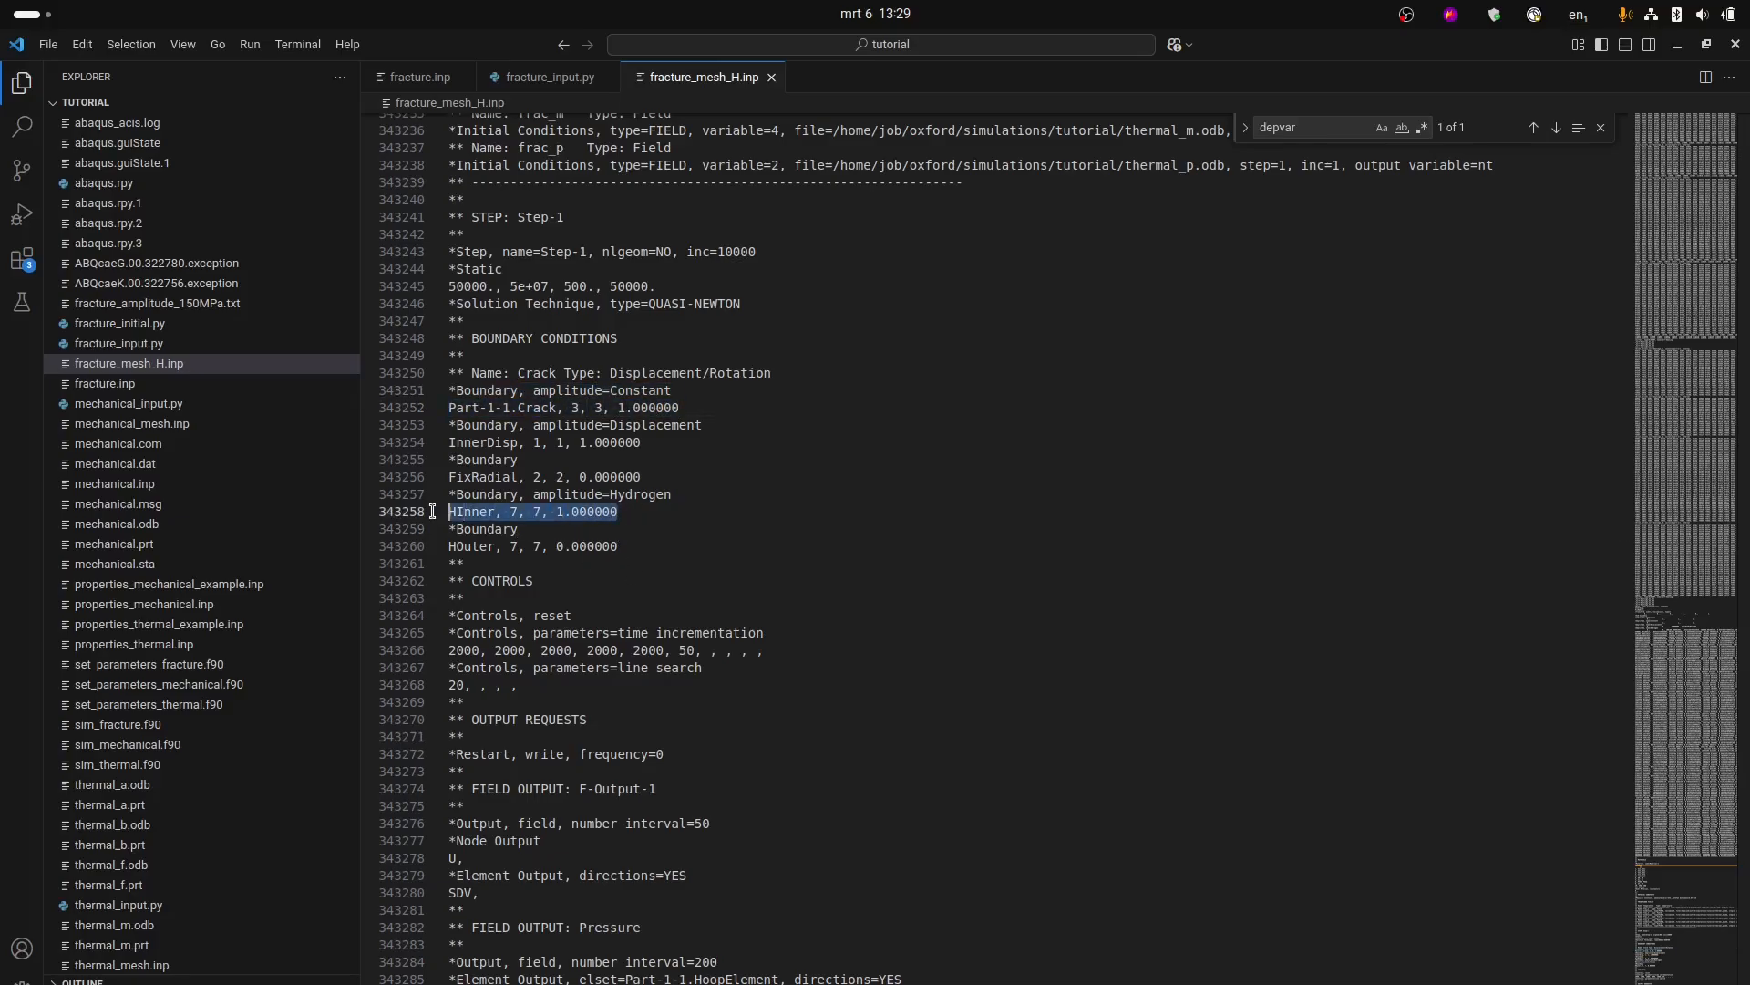
pyautogui.click(875, 564)
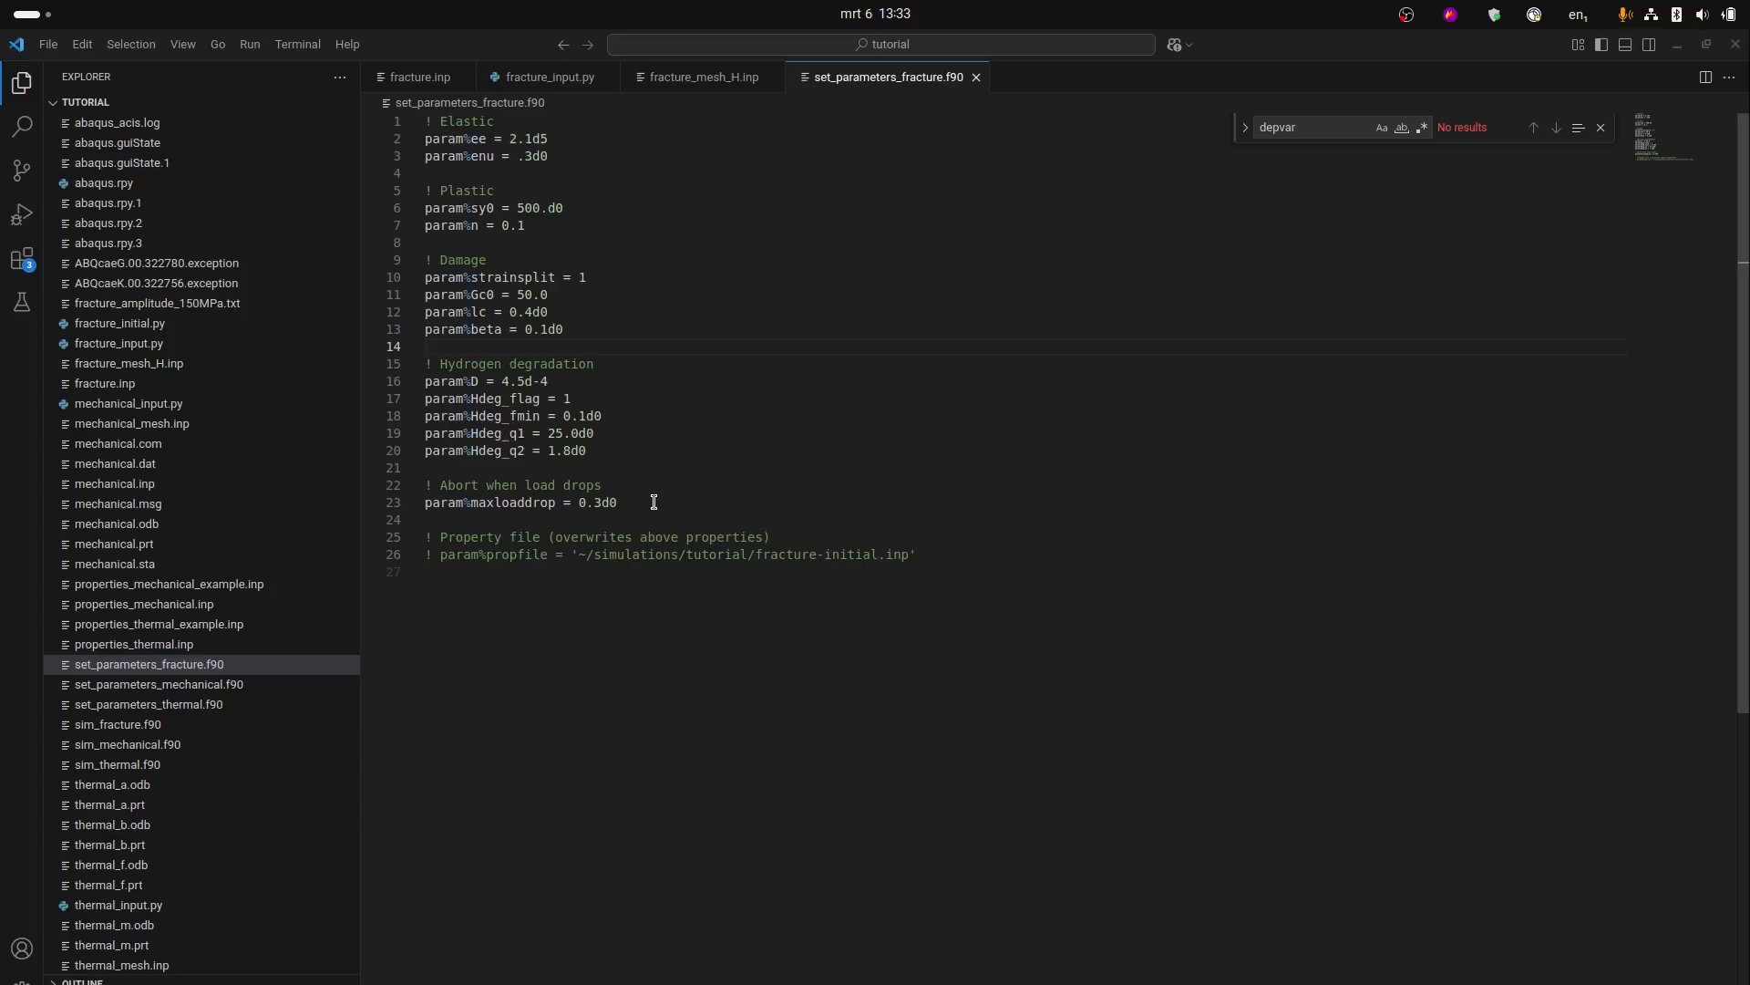
# In set_parameters_fracture.f90, review the load-drop limit param%maxloaddrop, the commented-out property file line and the parameter list above them.
pyautogui.moveTo(618, 502); pyautogui.dragTo(578, 502)
pyautogui.click(933, 557)
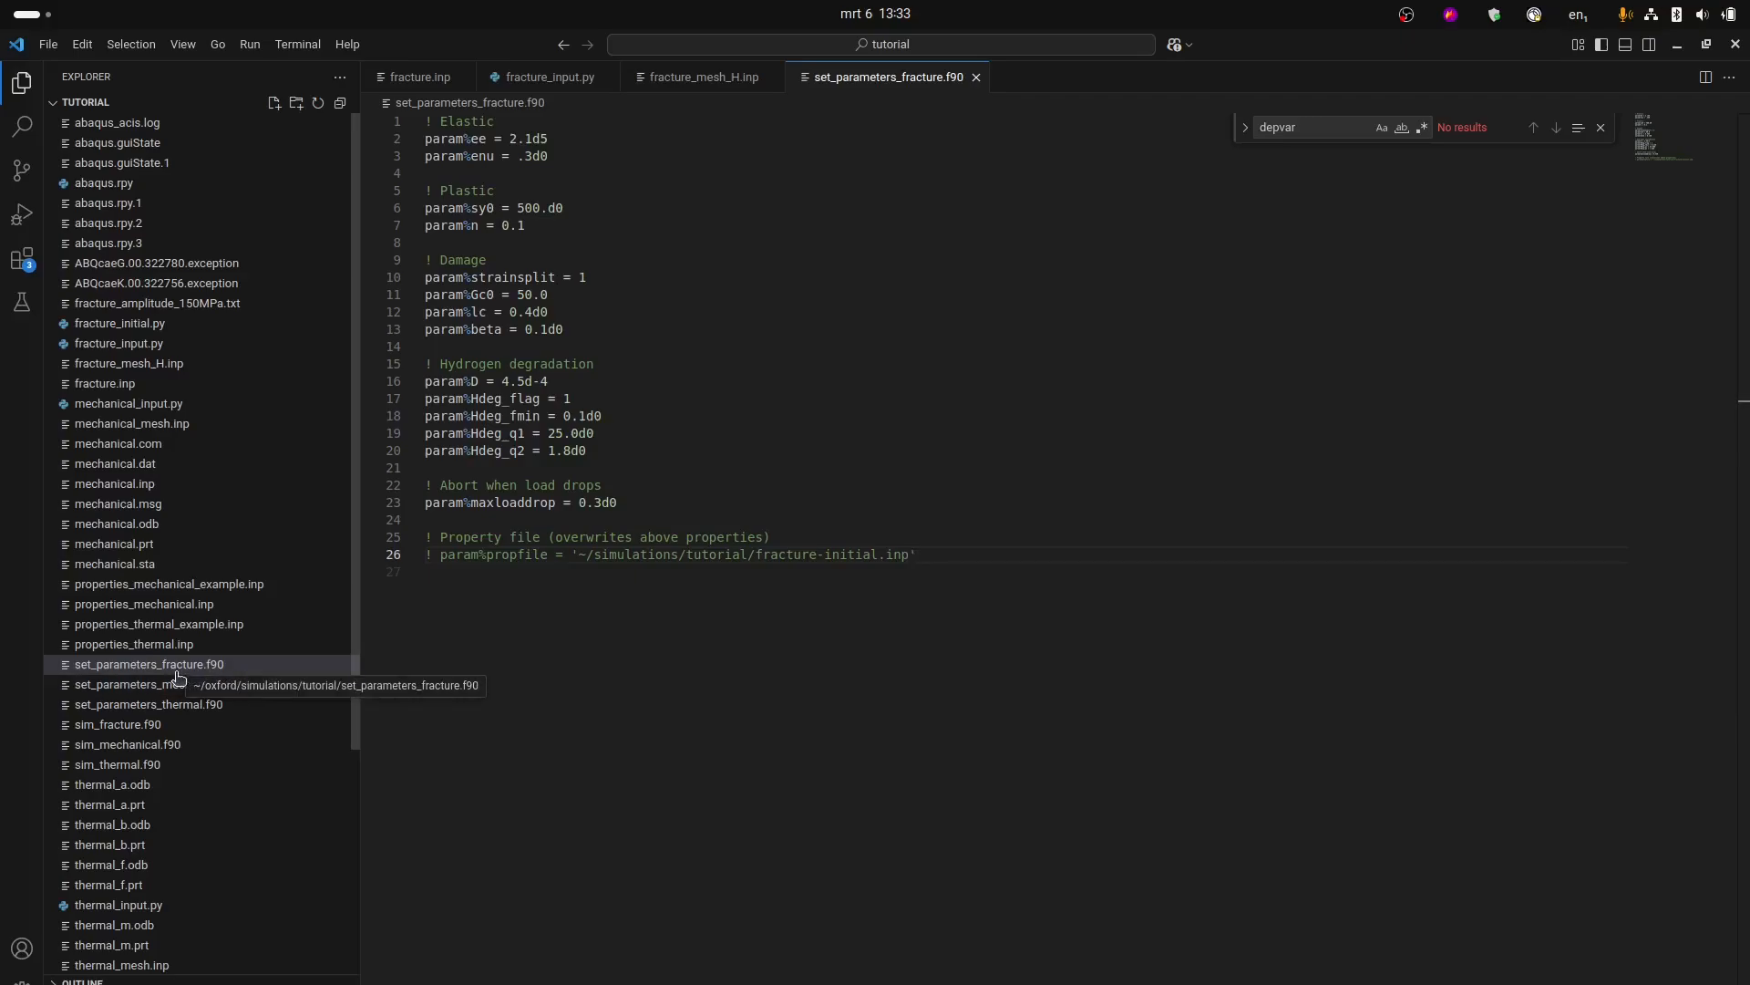
pyautogui.click(708, 518)
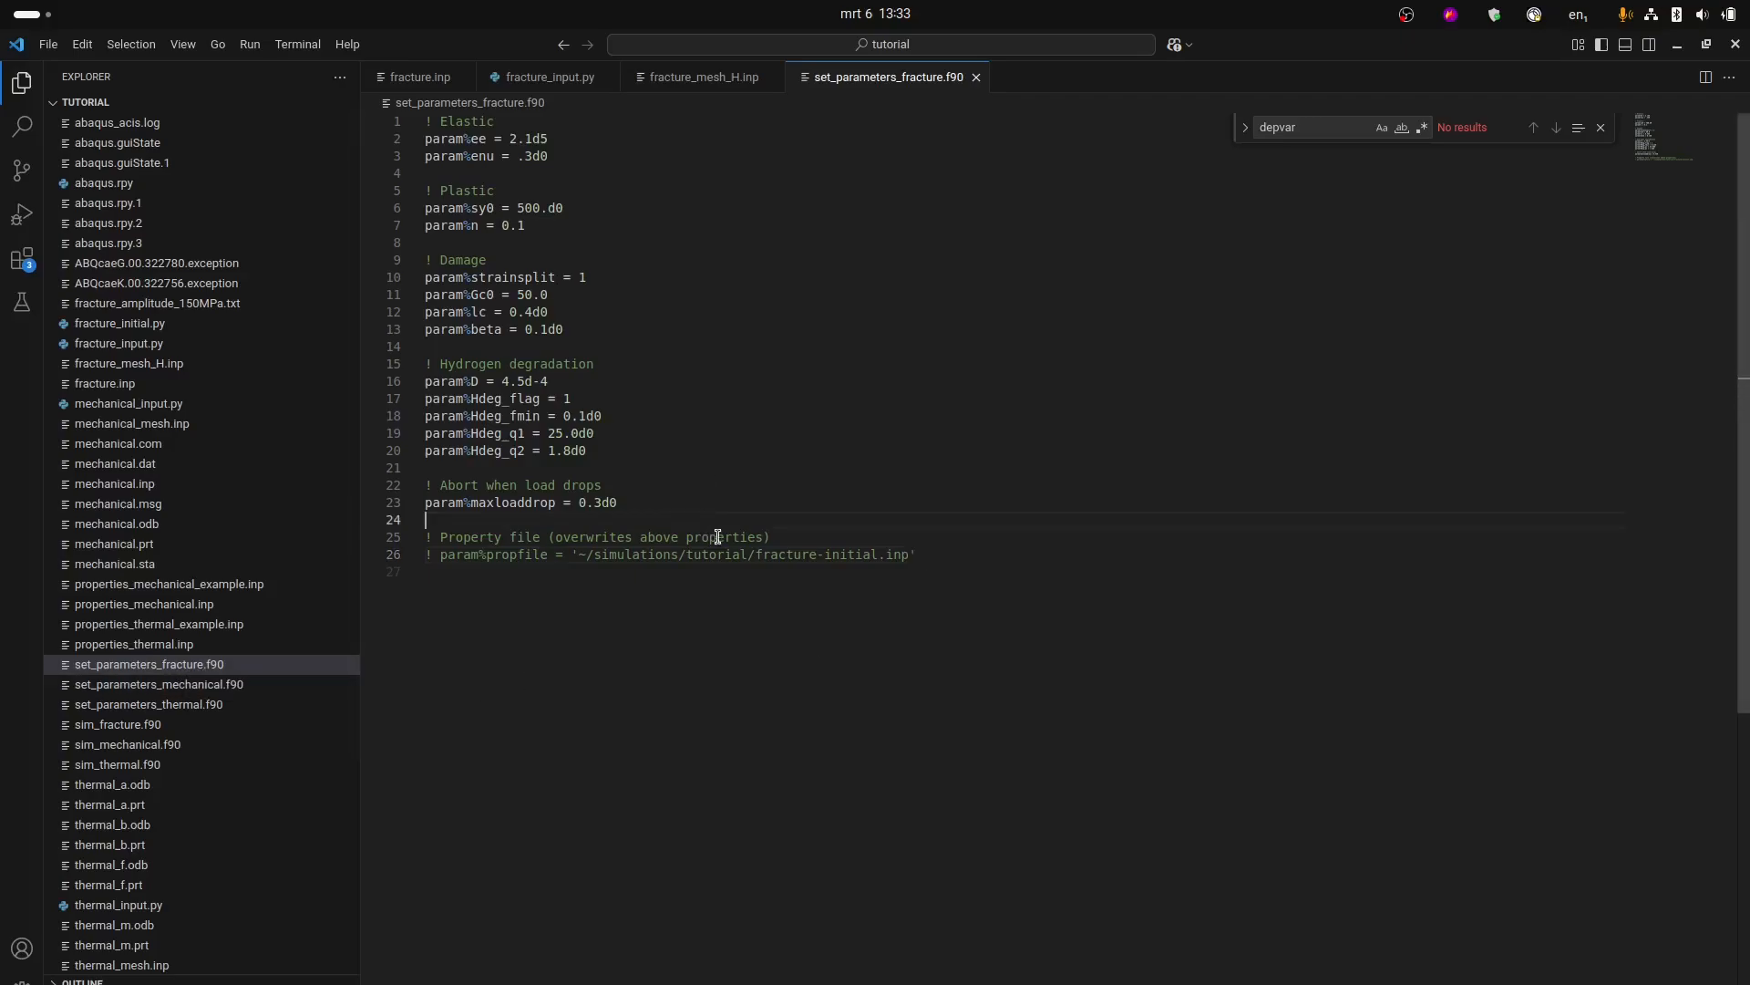
pyautogui.click(822, 660)
pyautogui.moveTo(617, 502); pyautogui.dragTo(478, 312)
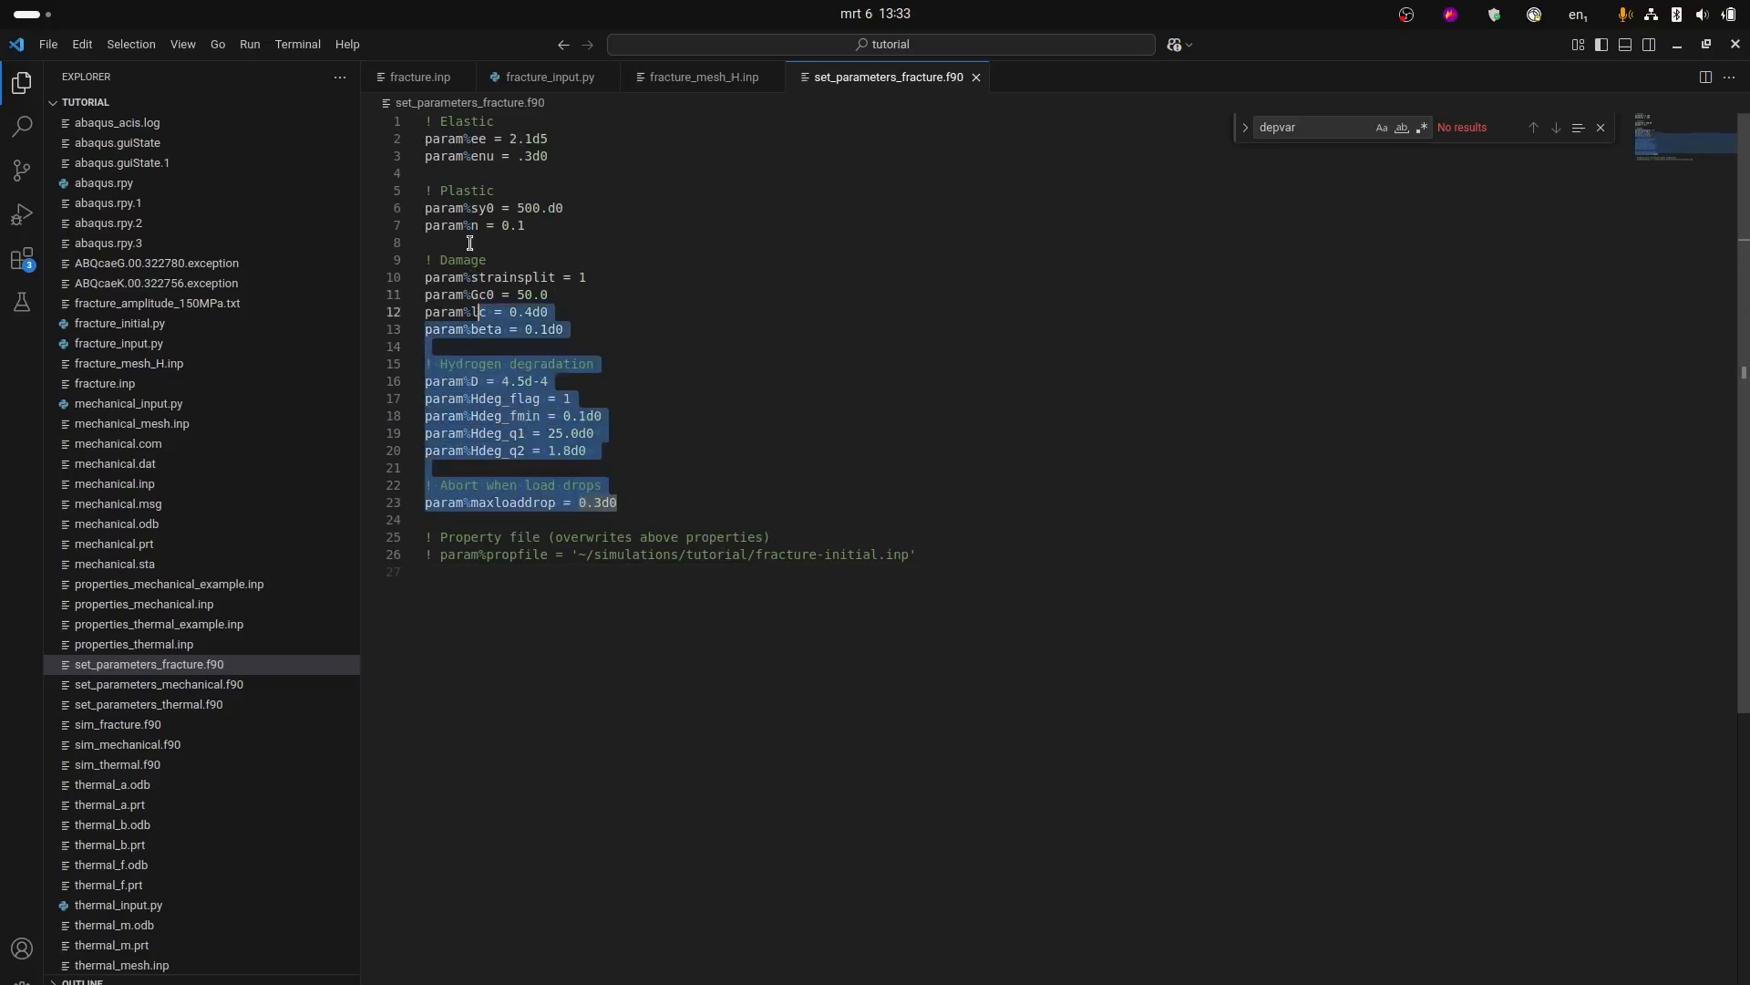
pyautogui.moveTo(471, 243); pyautogui.dragTo(427, 117)
pyautogui.click(730, 225)
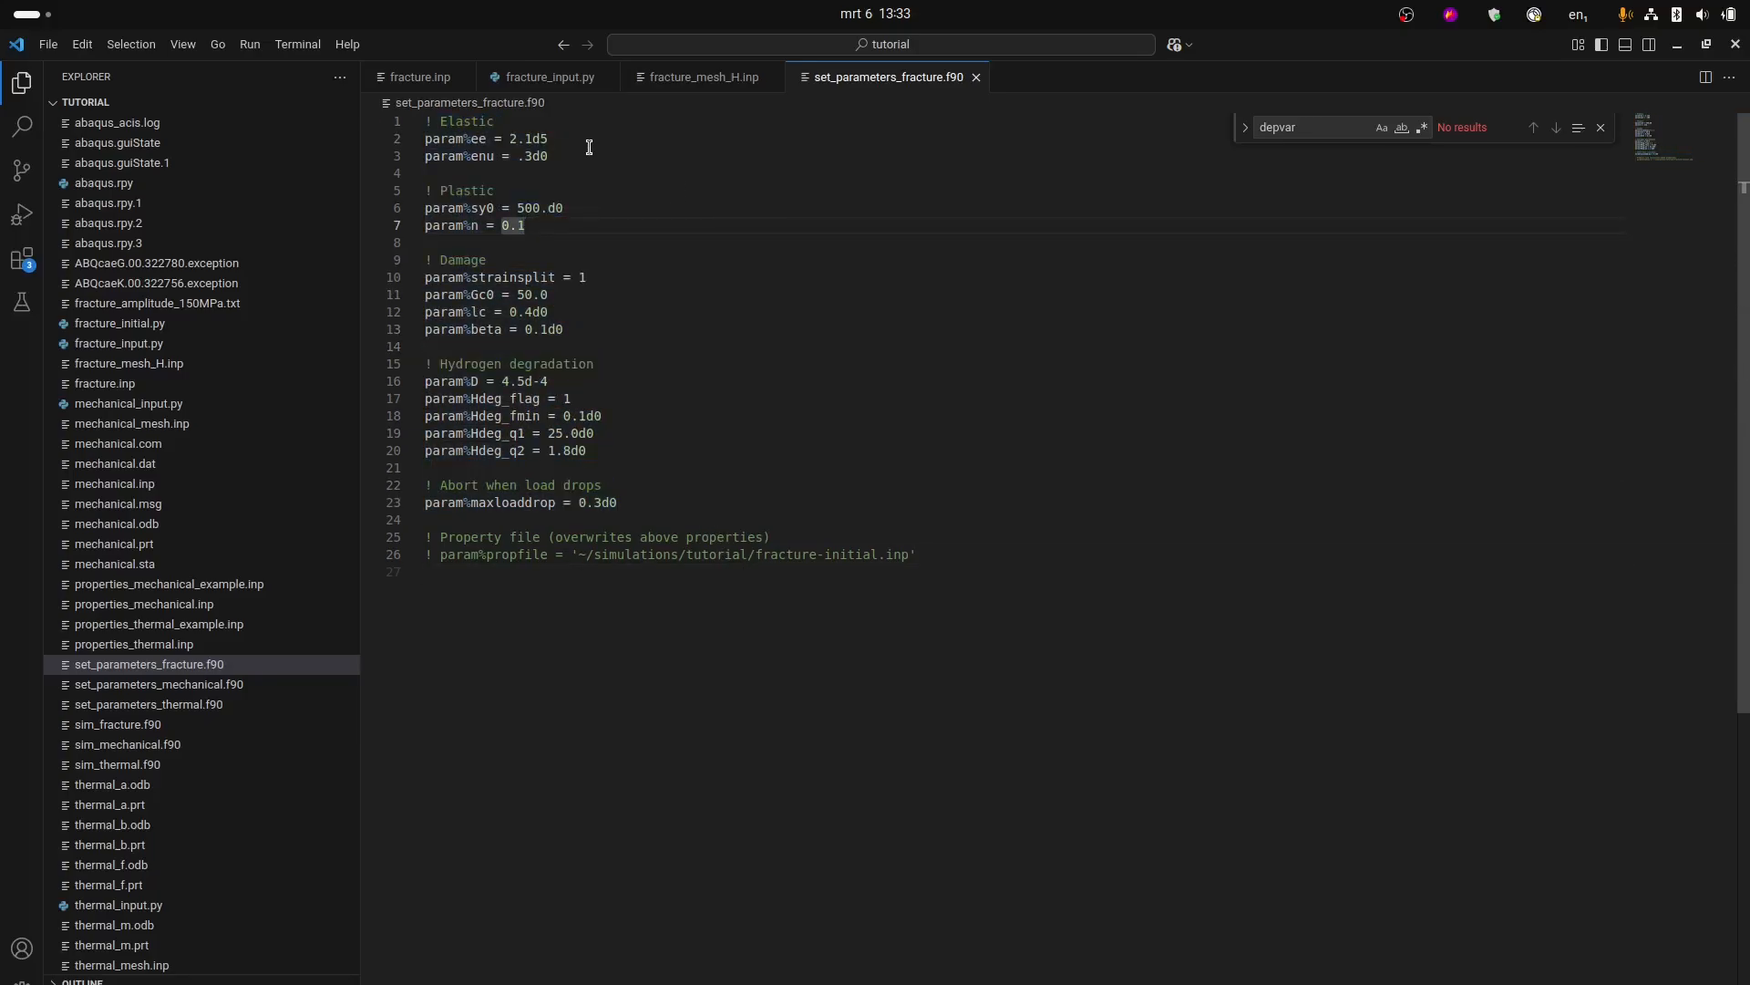
# Examine the elastic parameters param%ee and param%enu.
pyautogui.click(596, 139)
pyautogui.hotkey('shift', 'Left')
pyautogui.hotkey('shift', 'Left')
pyautogui.hotkey('shift', 'Left')
pyautogui.hotkey('shift', 'Left')
pyautogui.hotkey('shift', 'Left')
pyautogui.hotkey('shift', 'Left')
pyautogui.hotkey('shift', 'Left')
pyautogui.hotkey('shift', 'Left')
pyautogui.hotkey('shift', 'Left')
pyautogui.hotkey('shift', 'Left')
pyautogui.hotkey('shift', 'Left')
pyautogui.hotkey('shift', 'Left')
pyautogui.hotkey('shift', 'Left')
pyautogui.hotkey('shift', 'Left')
pyautogui.hotkey('shift', 'Left')
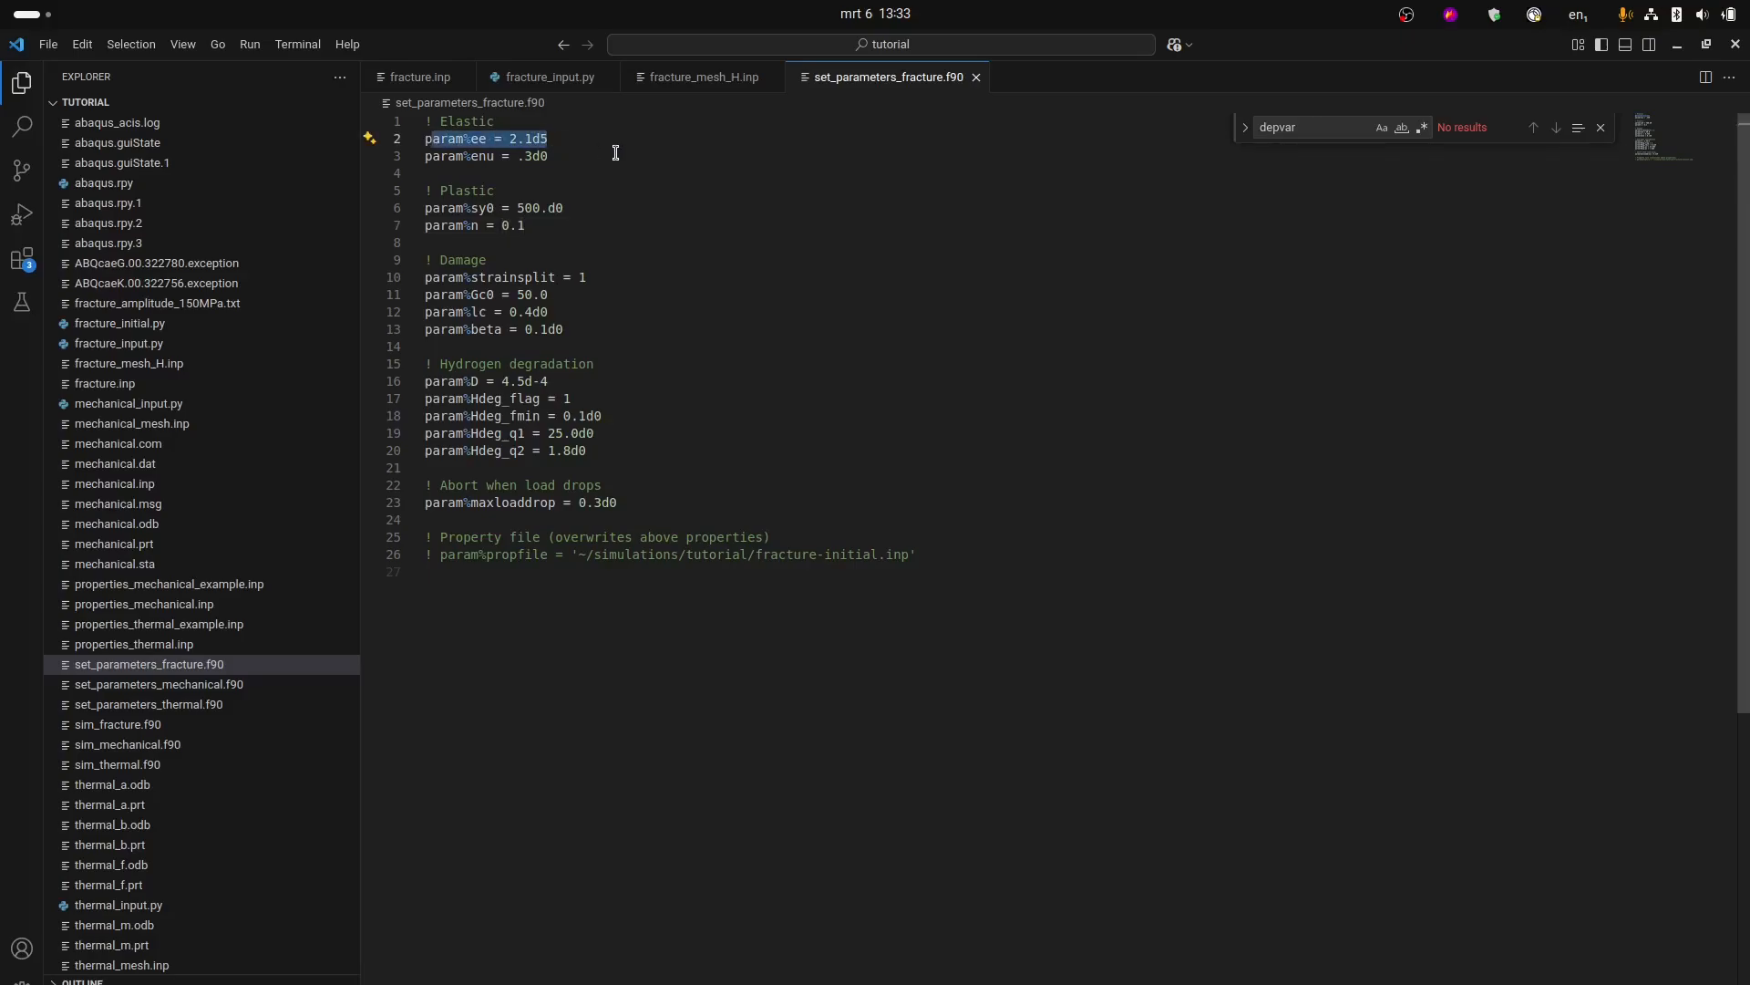
pyautogui.click(602, 155)
pyautogui.hotkey('shift', 'Left')
pyautogui.hotkey('shift', 'Left')
pyautogui.hotkey('shift', 'Left')
pyautogui.hotkey('shift', 'Left')
pyautogui.hotkey('shift', 'Left')
pyautogui.hotkey('shift', 'Left')
pyautogui.hotkey('shift', 'Left')
pyautogui.hotkey('shift', 'Left')
pyautogui.hotkey('shift', 'Left')
pyautogui.hotkey('shift', 'Left')
pyautogui.hotkey('shift', 'Left')
pyautogui.hotkey('shift', 'Left')
pyautogui.hotkey('shift', 'Left')
pyautogui.hotkey('shift', 'Left')
pyautogui.hotkey('shift', 'Left')
pyautogui.hotkey('shift', 'Left')
pyautogui.press('Right')
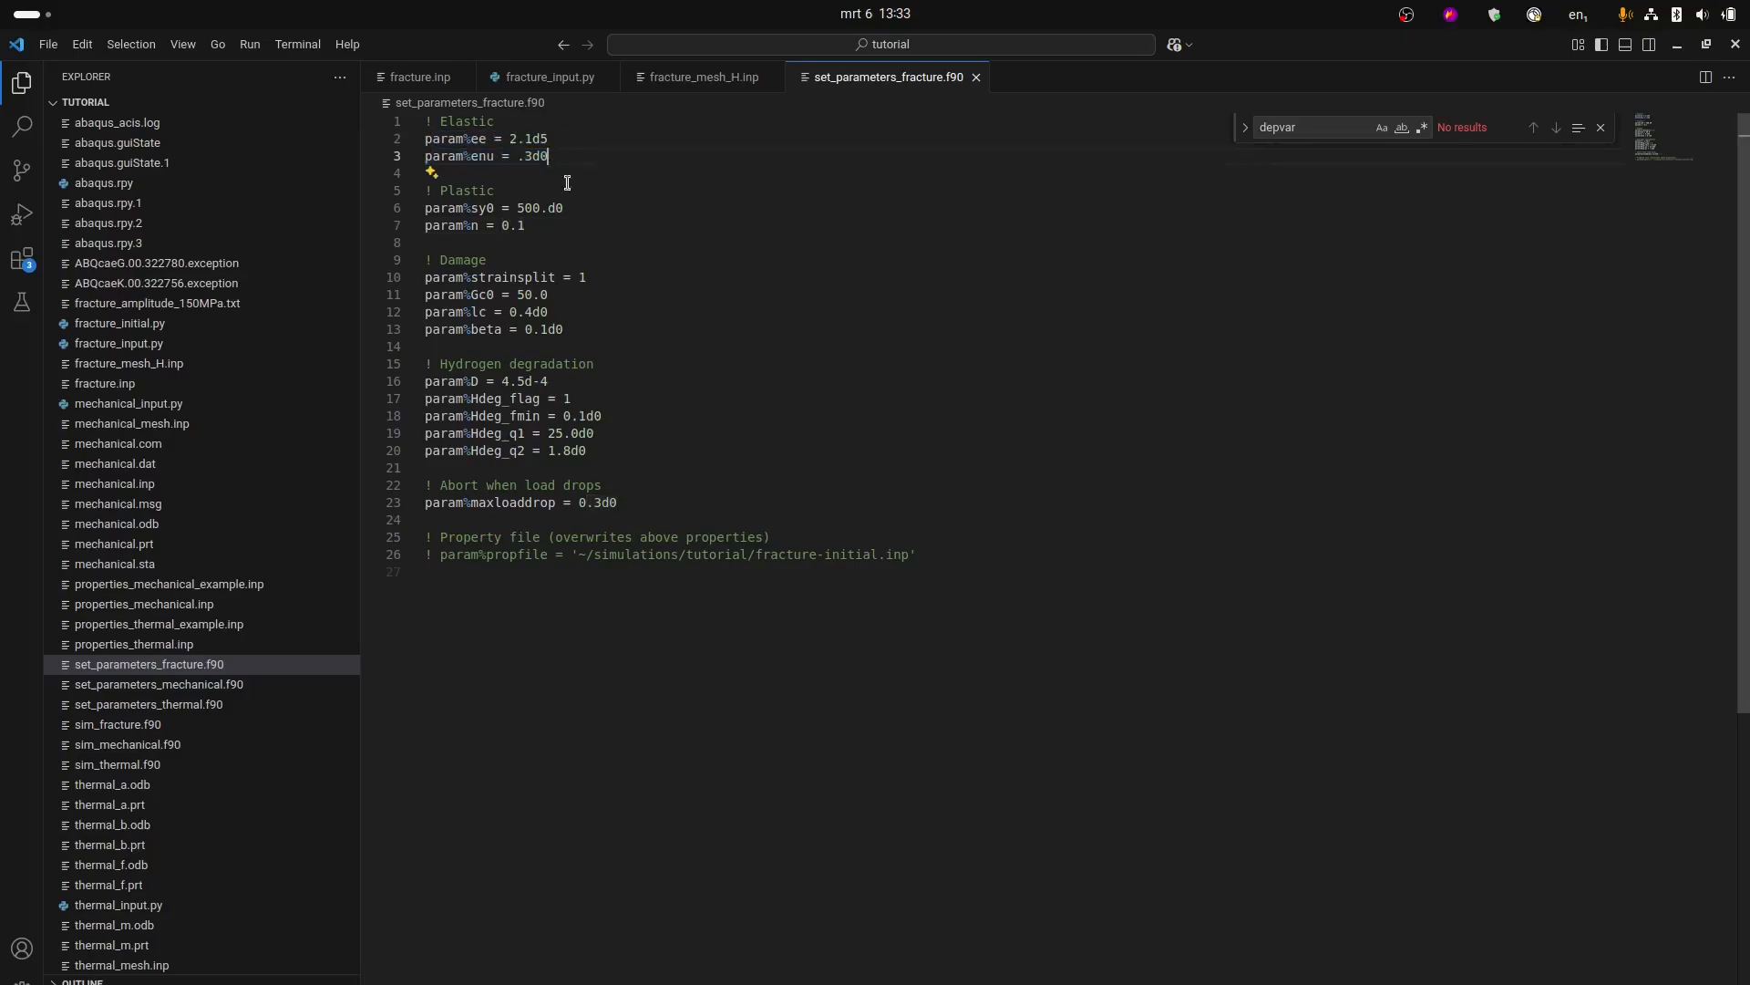
# Examine the plastic parameters param%sy0 and param%n in set_parameters_fracture.f90.
pyautogui.click(606, 208)
pyautogui.hotkey('shift', 'Home')
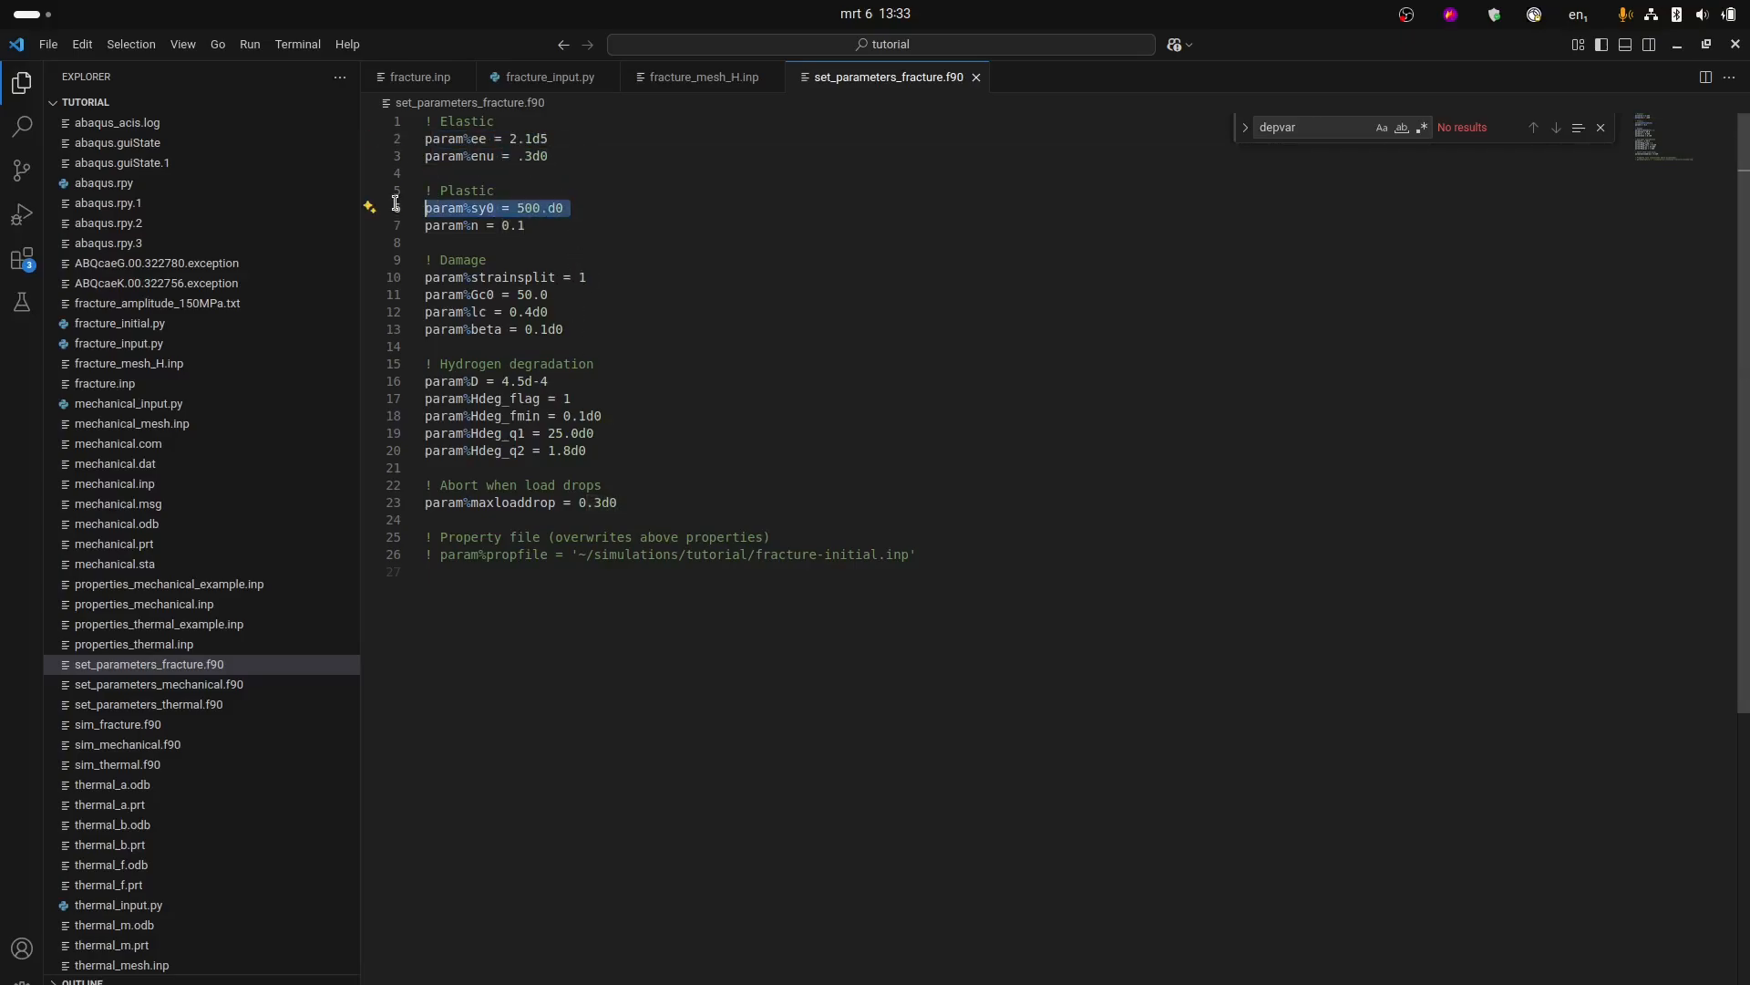
pyautogui.click(630, 202)
pyautogui.click(565, 227)
pyautogui.hotkey('shift', 'Left')
pyautogui.hotkey('shift', 'Left')
pyautogui.hotkey('shift', 'Left')
pyautogui.hotkey('shift', 'Left')
pyautogui.hotkey('shift', 'Left')
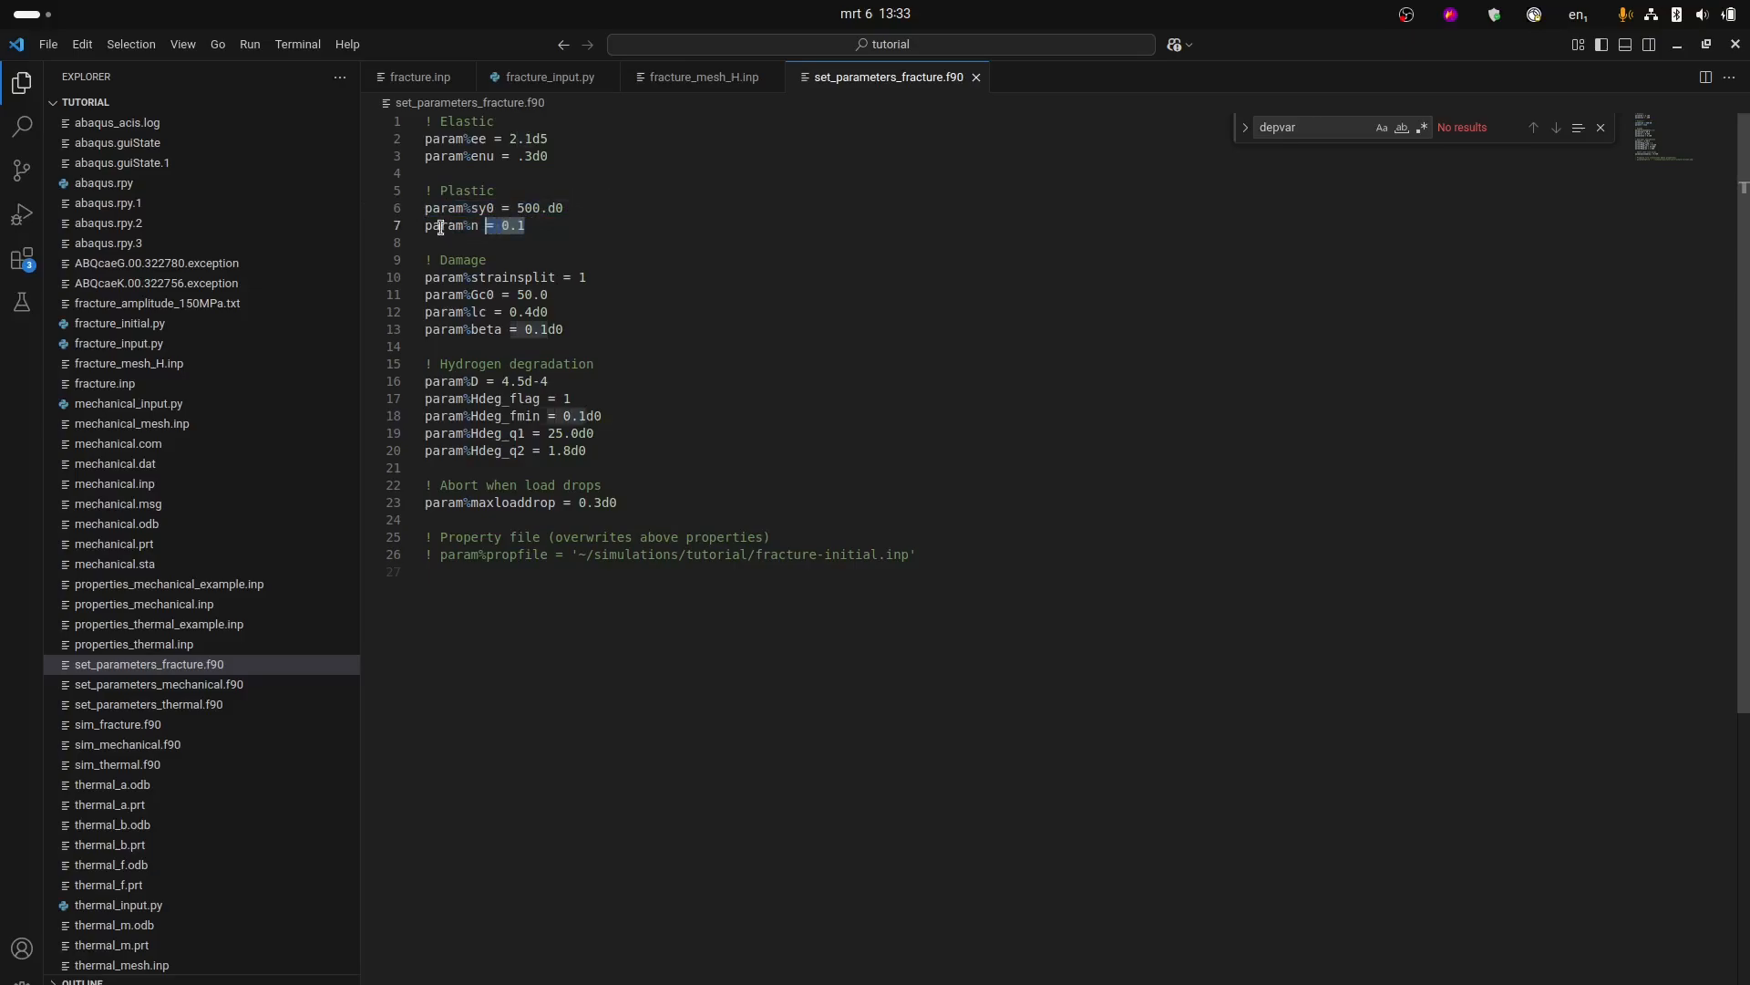
pyautogui.hotkey('shift', 'Home')
pyautogui.click(627, 228)
# Examine the strain split option param%strainsplit at the start of the Damage block.
pyautogui.click(601, 277)
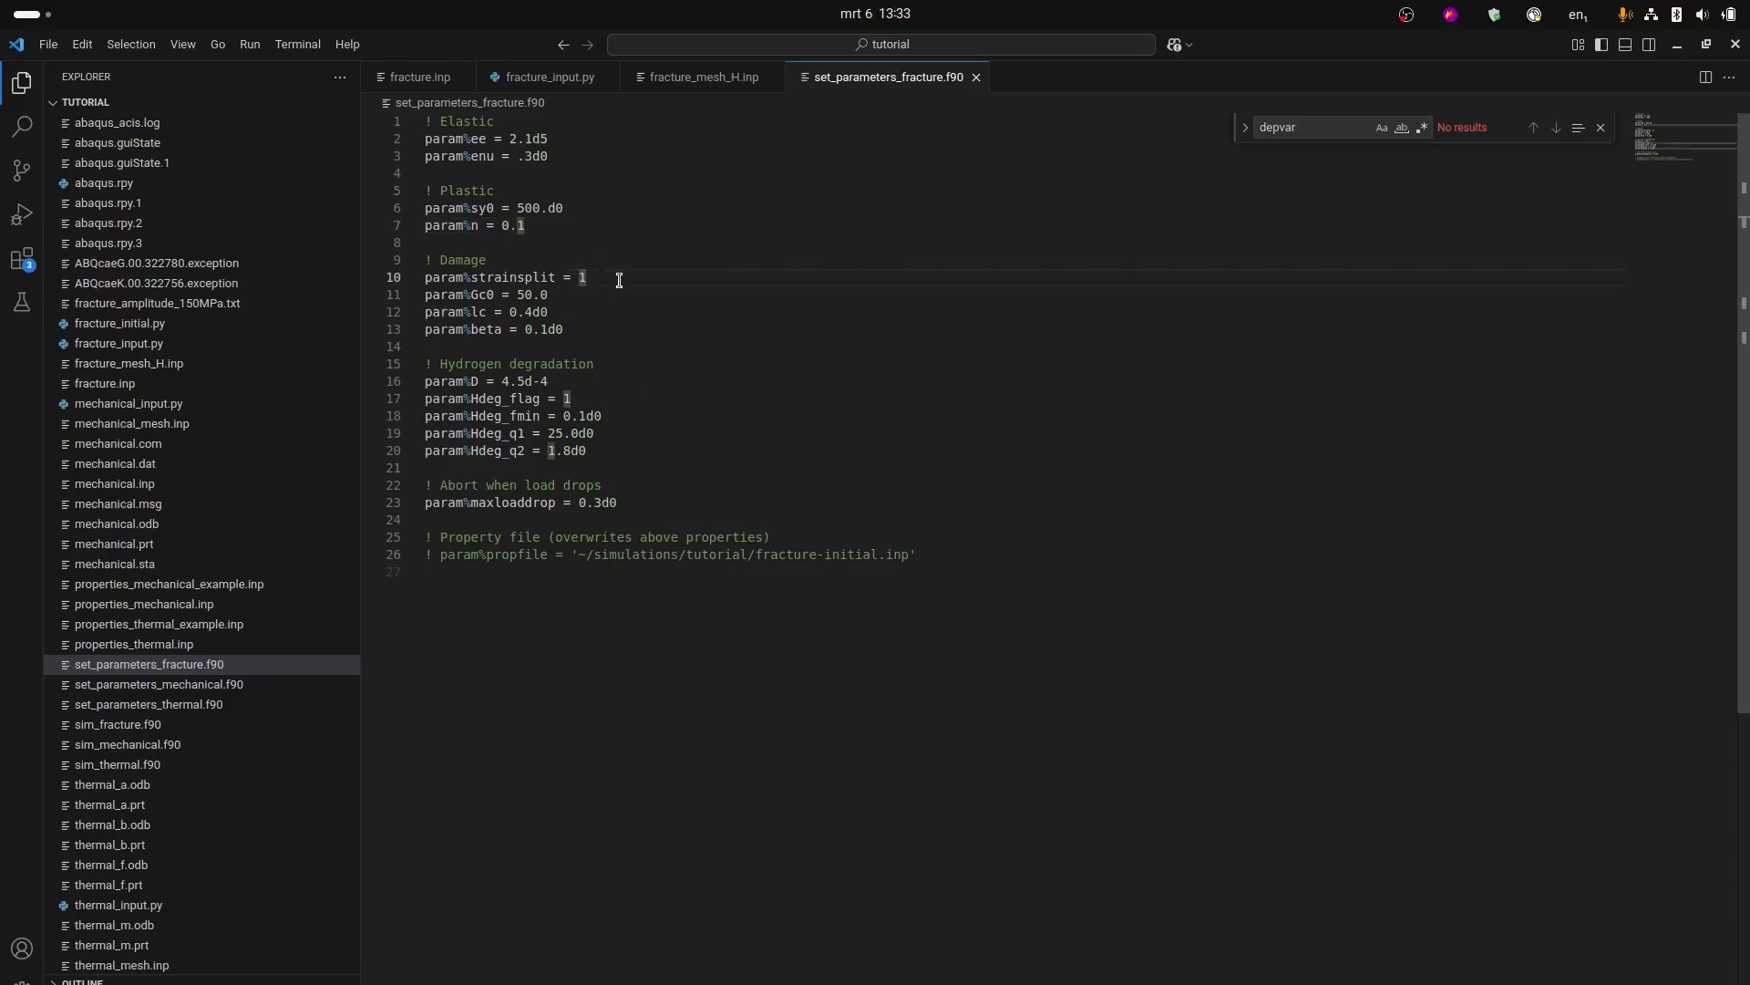
pyautogui.click(579, 277)
pyautogui.press('Delete')
pyautogui.moveTo(588, 277); pyautogui.dragTo(570, 278)
pyautogui.doubleClick(582, 277)
pyautogui.click(653, 293)
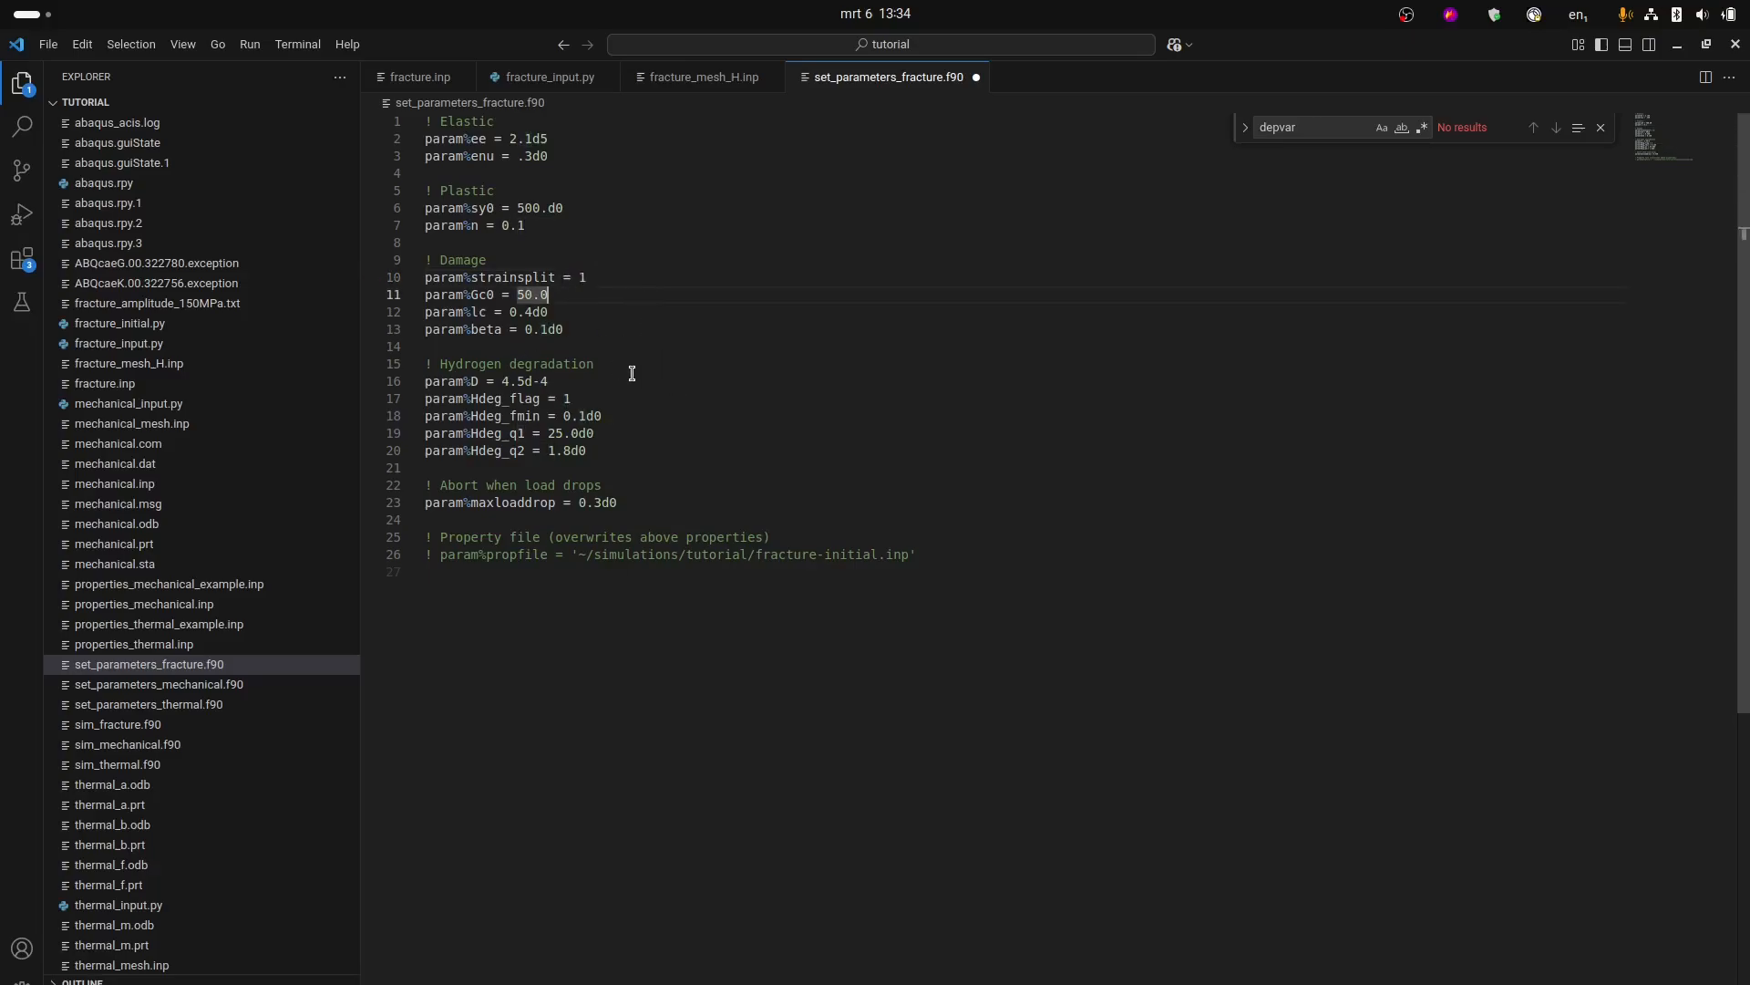
# Examine the damage parameters param%Gc0 and param%lc.
pyautogui.moveTo(432, 294); pyautogui.dragTo(391, 310)
pyautogui.click(562, 291)
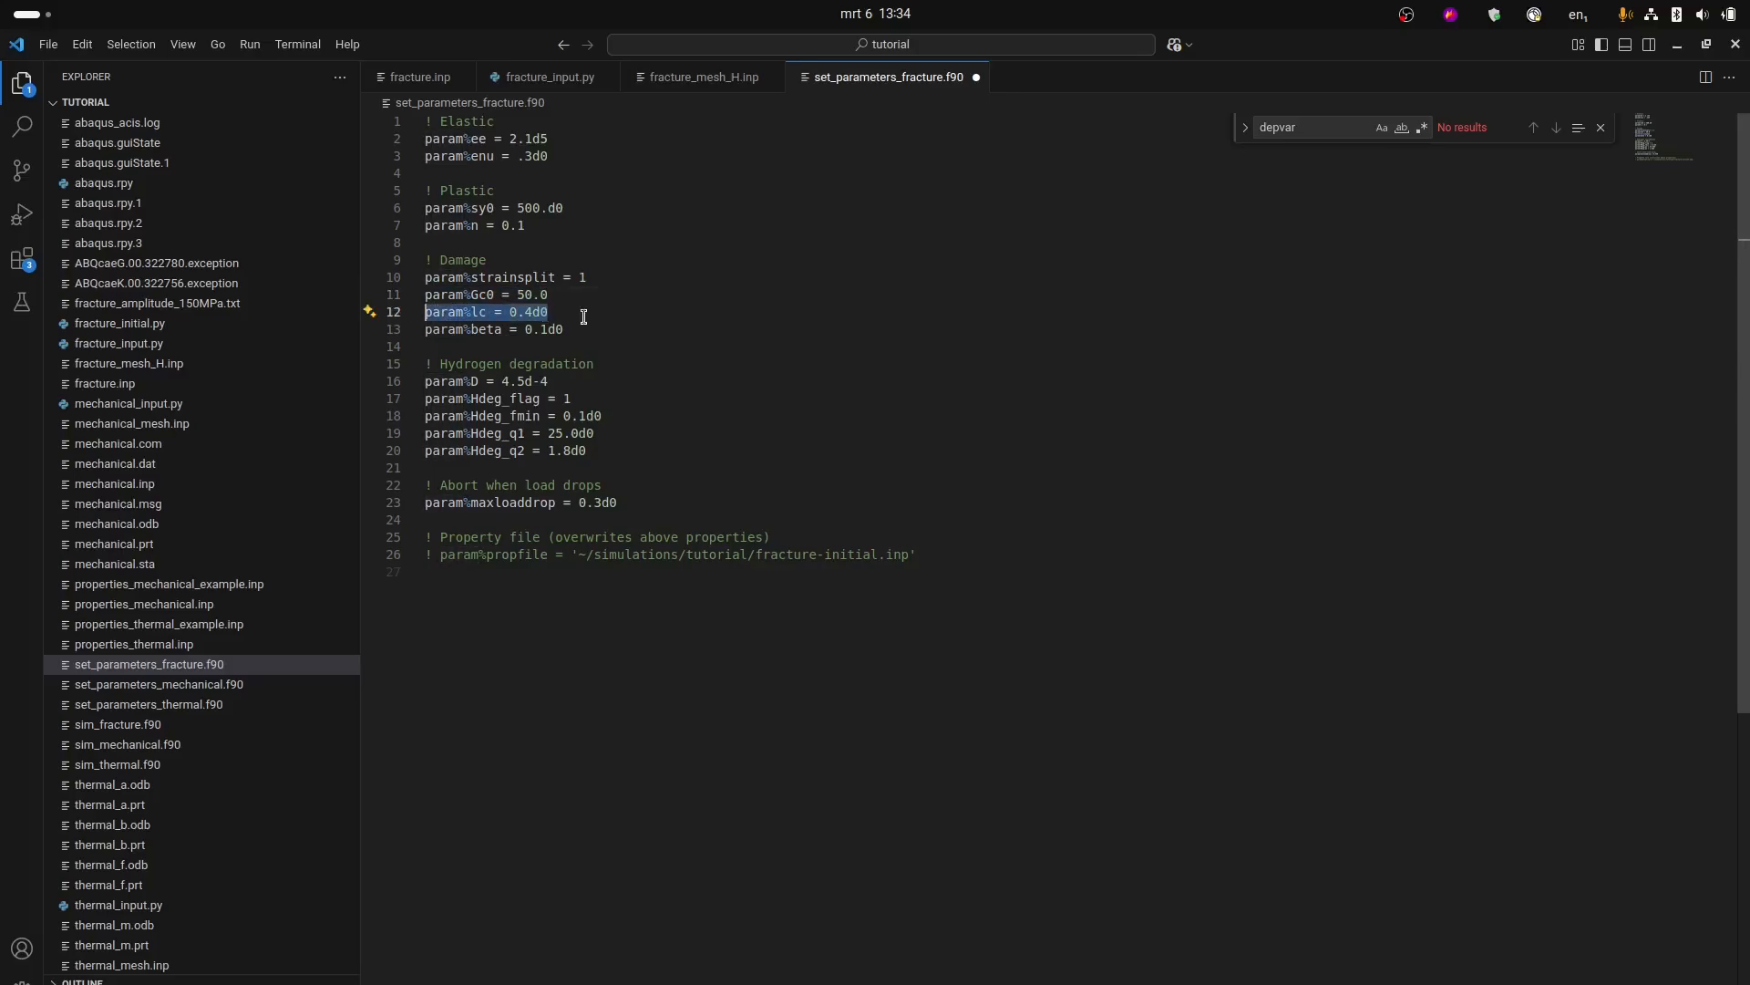
pyautogui.click(573, 314)
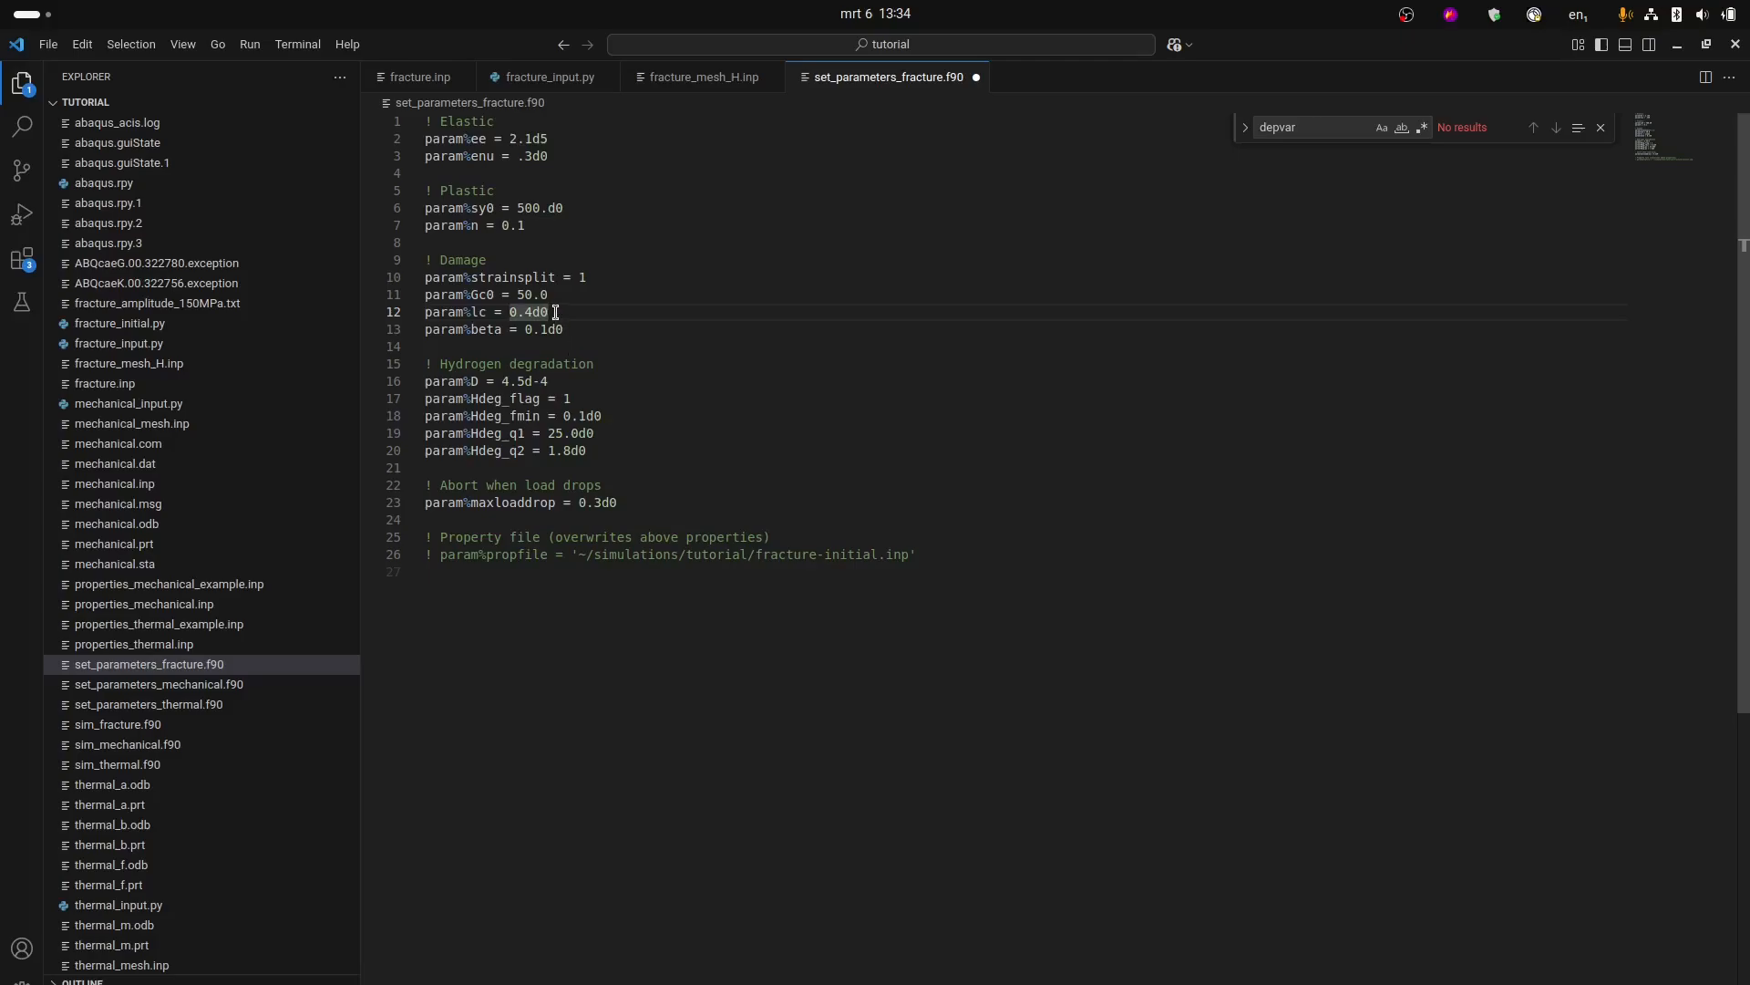
pyautogui.moveTo(555, 313); pyautogui.dragTo(425, 311)
pyautogui.moveTo(554, 310); pyautogui.dragTo(424, 308)
pyautogui.click(637, 313)
# Inspect the param%beta line and its value at the end of the Damage block.
pyautogui.moveTo(585, 328); pyautogui.dragTo(418, 330)
pyautogui.click(548, 329)
pyautogui.moveTo(585, 328); pyautogui.dragTo(530, 330)
pyautogui.click(672, 338)
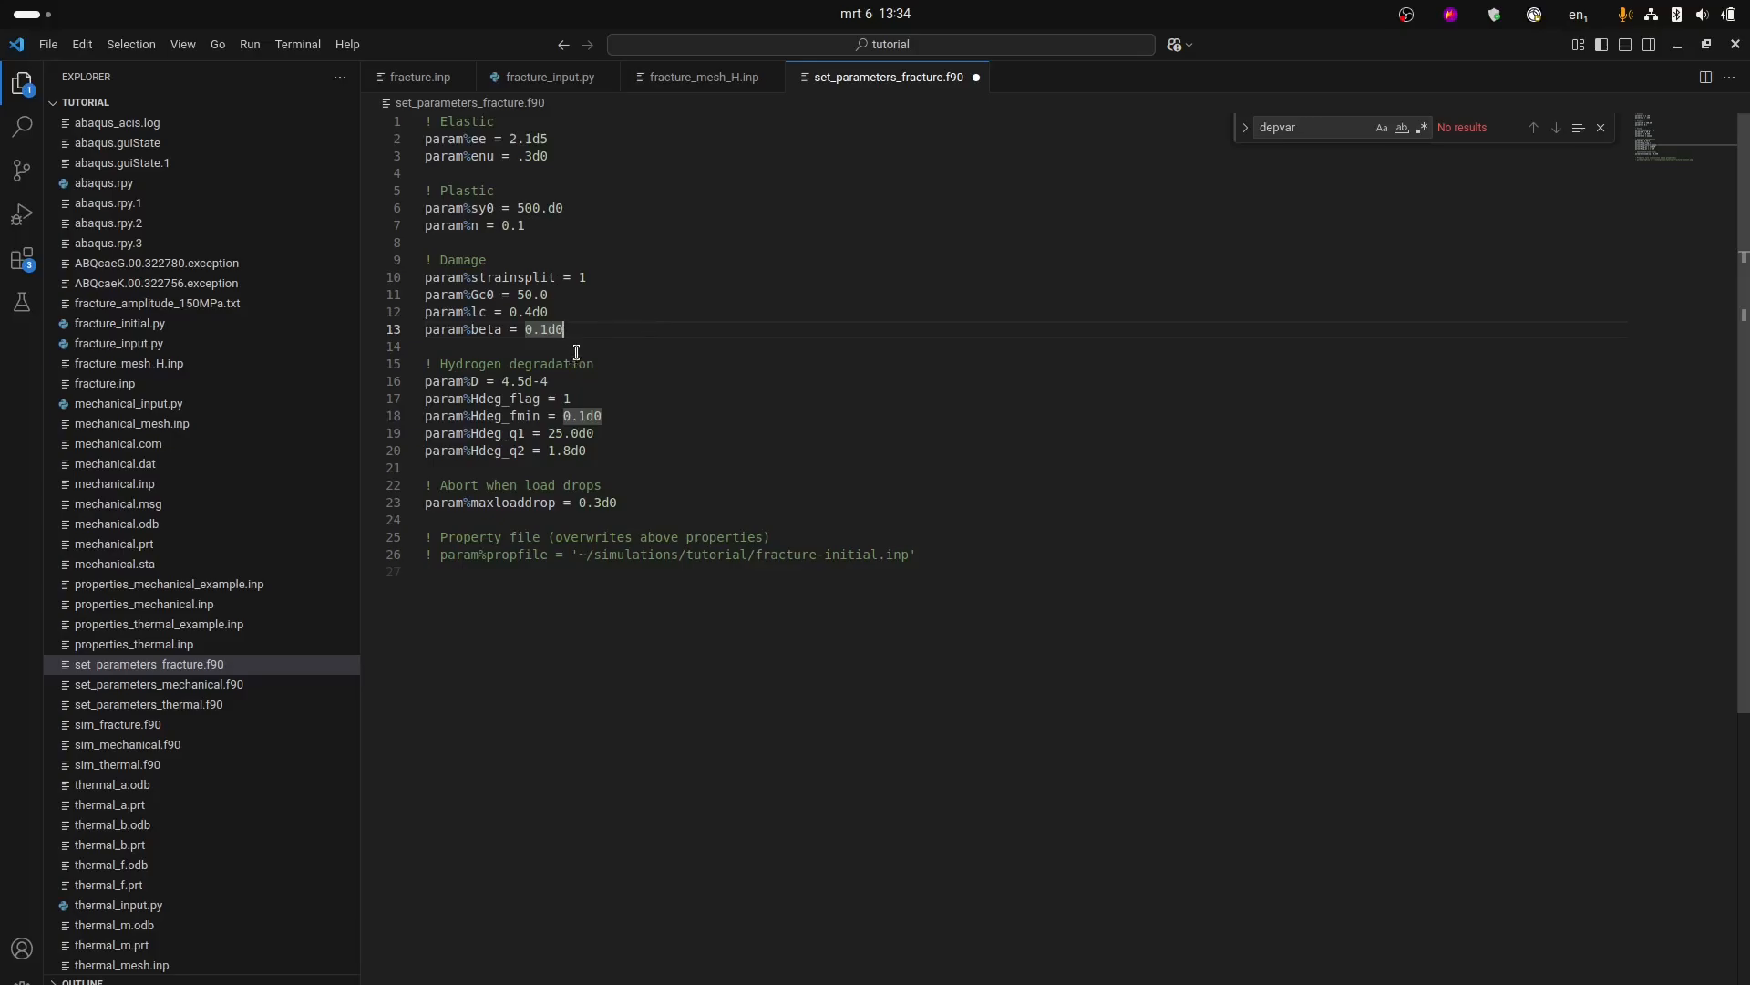
pyautogui.moveTo(547, 329); pyautogui.dragTo(539, 329)
pyautogui.click(596, 330)
pyautogui.click(525, 332)
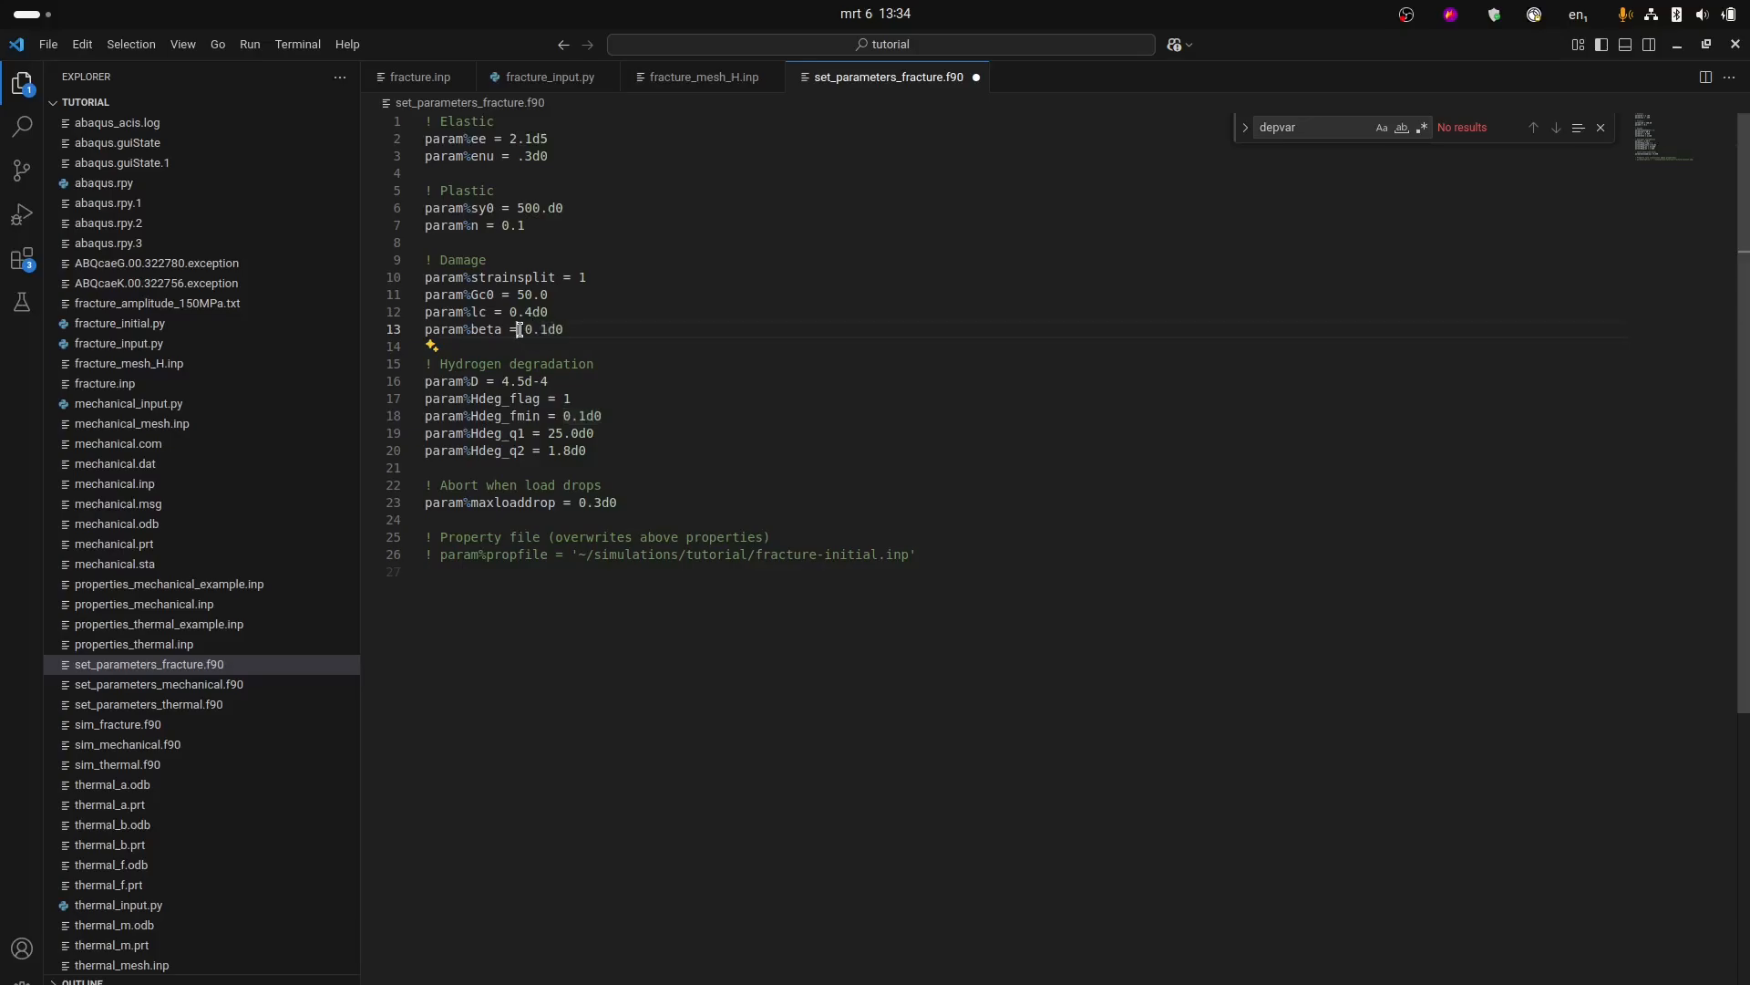
pyautogui.hotkey('shift', 'End')
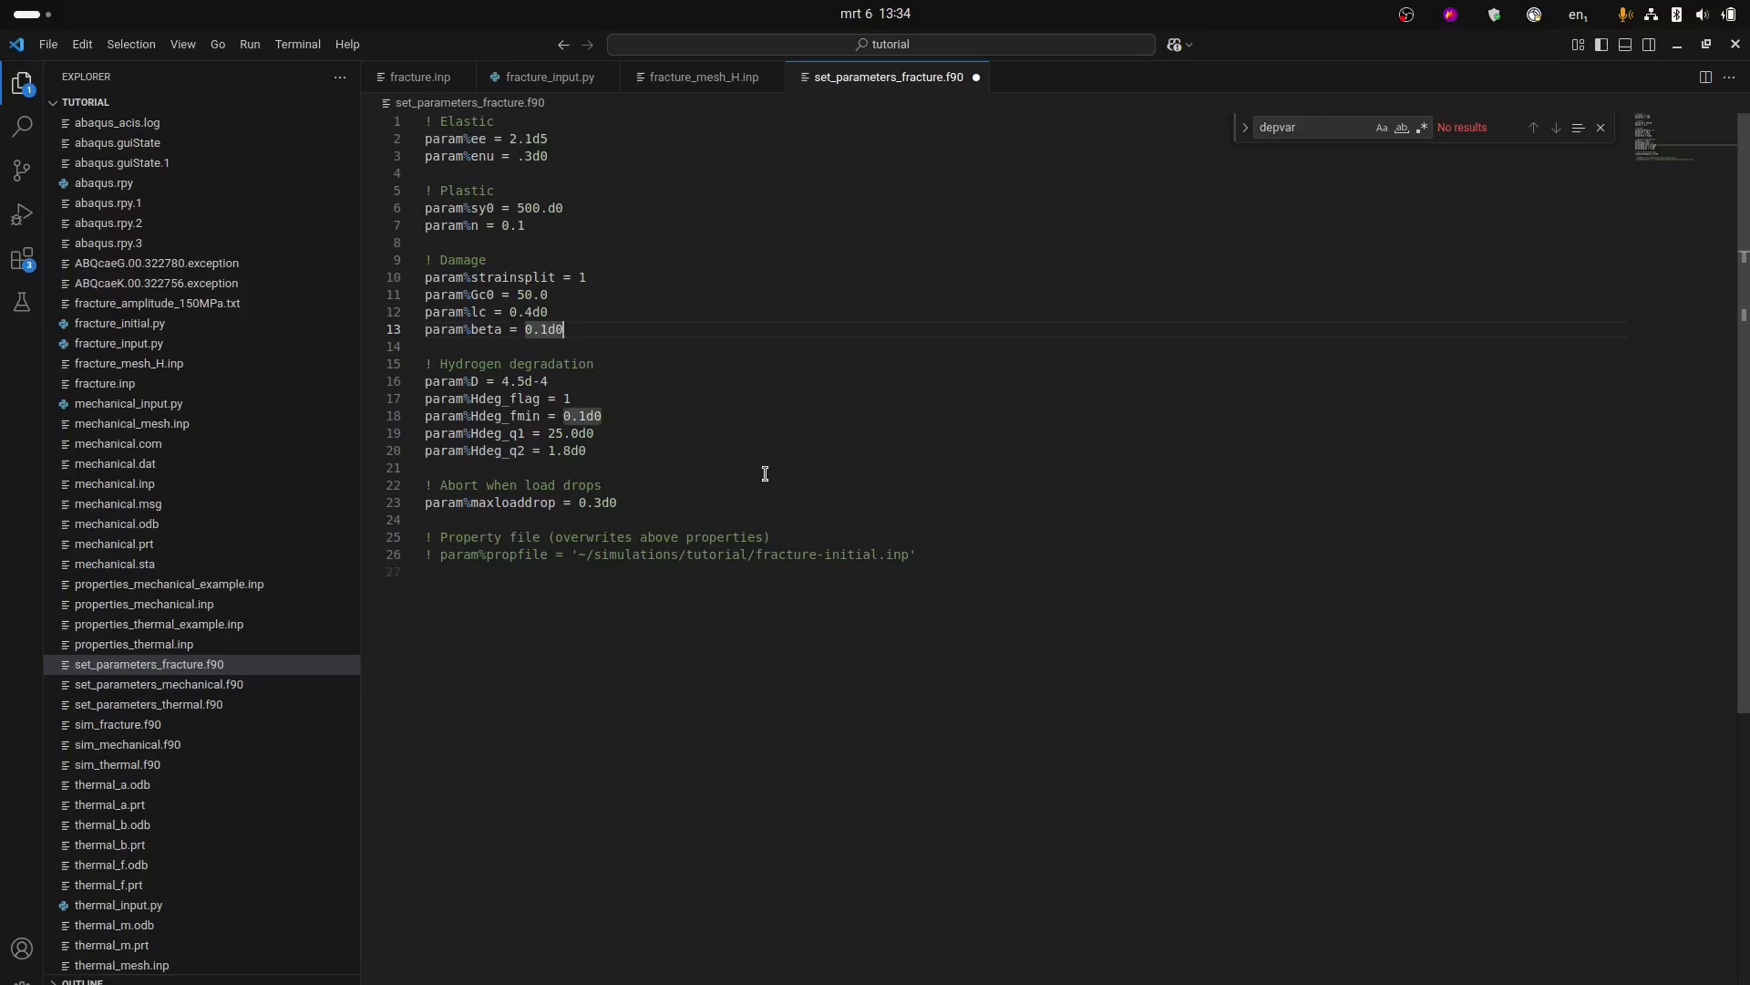
# Examine param%D and the param%Hdeg_flag switch in the Hydrogen degradation block.
pyautogui.moveTo(550, 381); pyautogui.dragTo(414, 366)
pyautogui.click(581, 383)
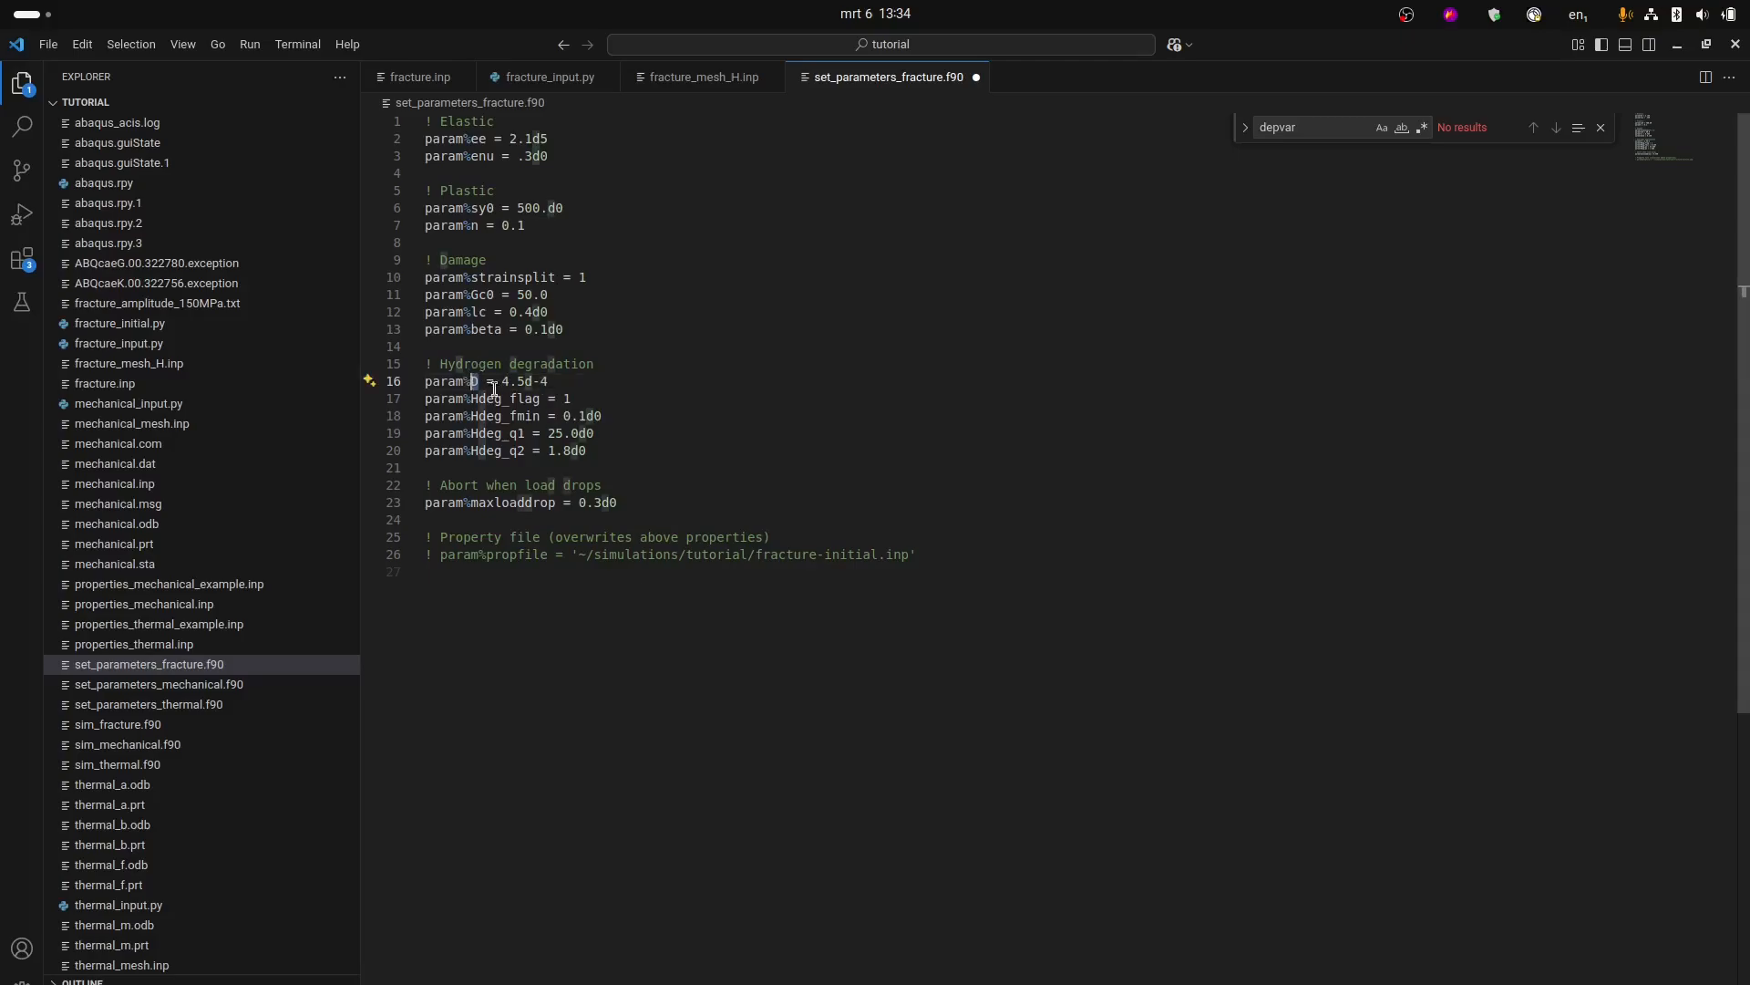
pyautogui.click(597, 401)
pyautogui.moveTo(597, 401); pyautogui.dragTo(417, 401)
pyautogui.click(597, 398)
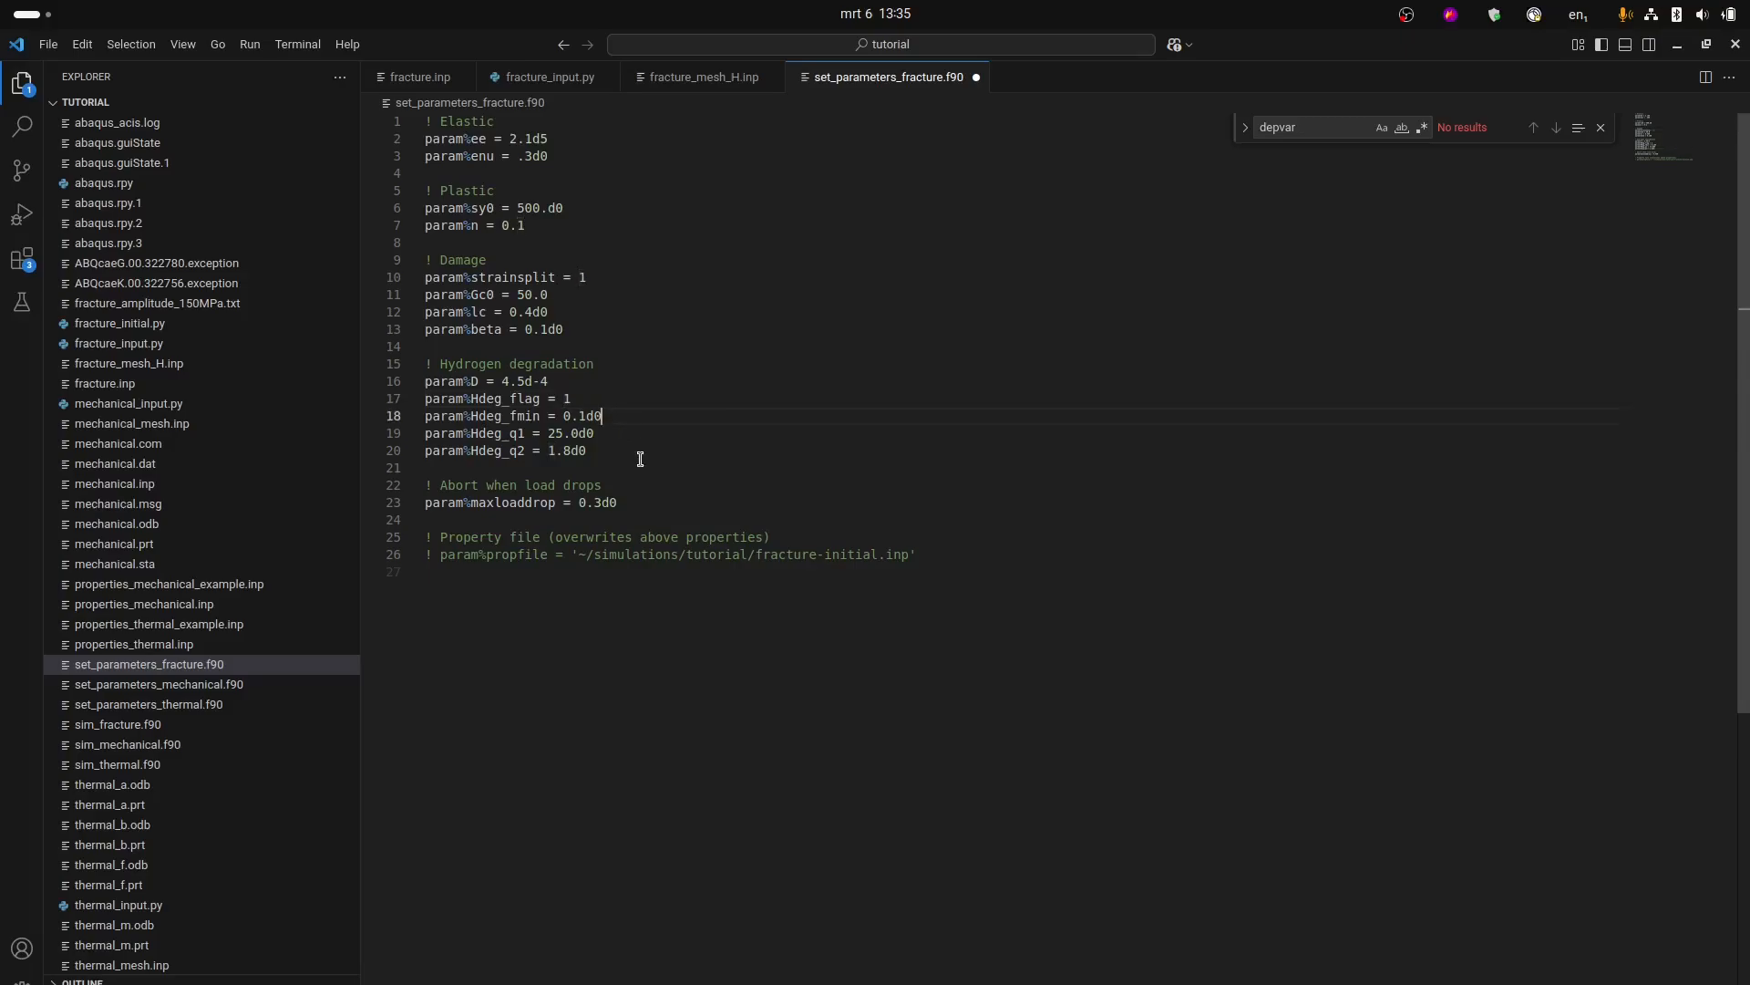
# Examine the hydrogen degradation coefficients param%Hdeg_fmin, param%Hdeg_q1 and param%Hdeg_q2.
pyautogui.moveTo(589, 451); pyautogui.dragTo(422, 417)
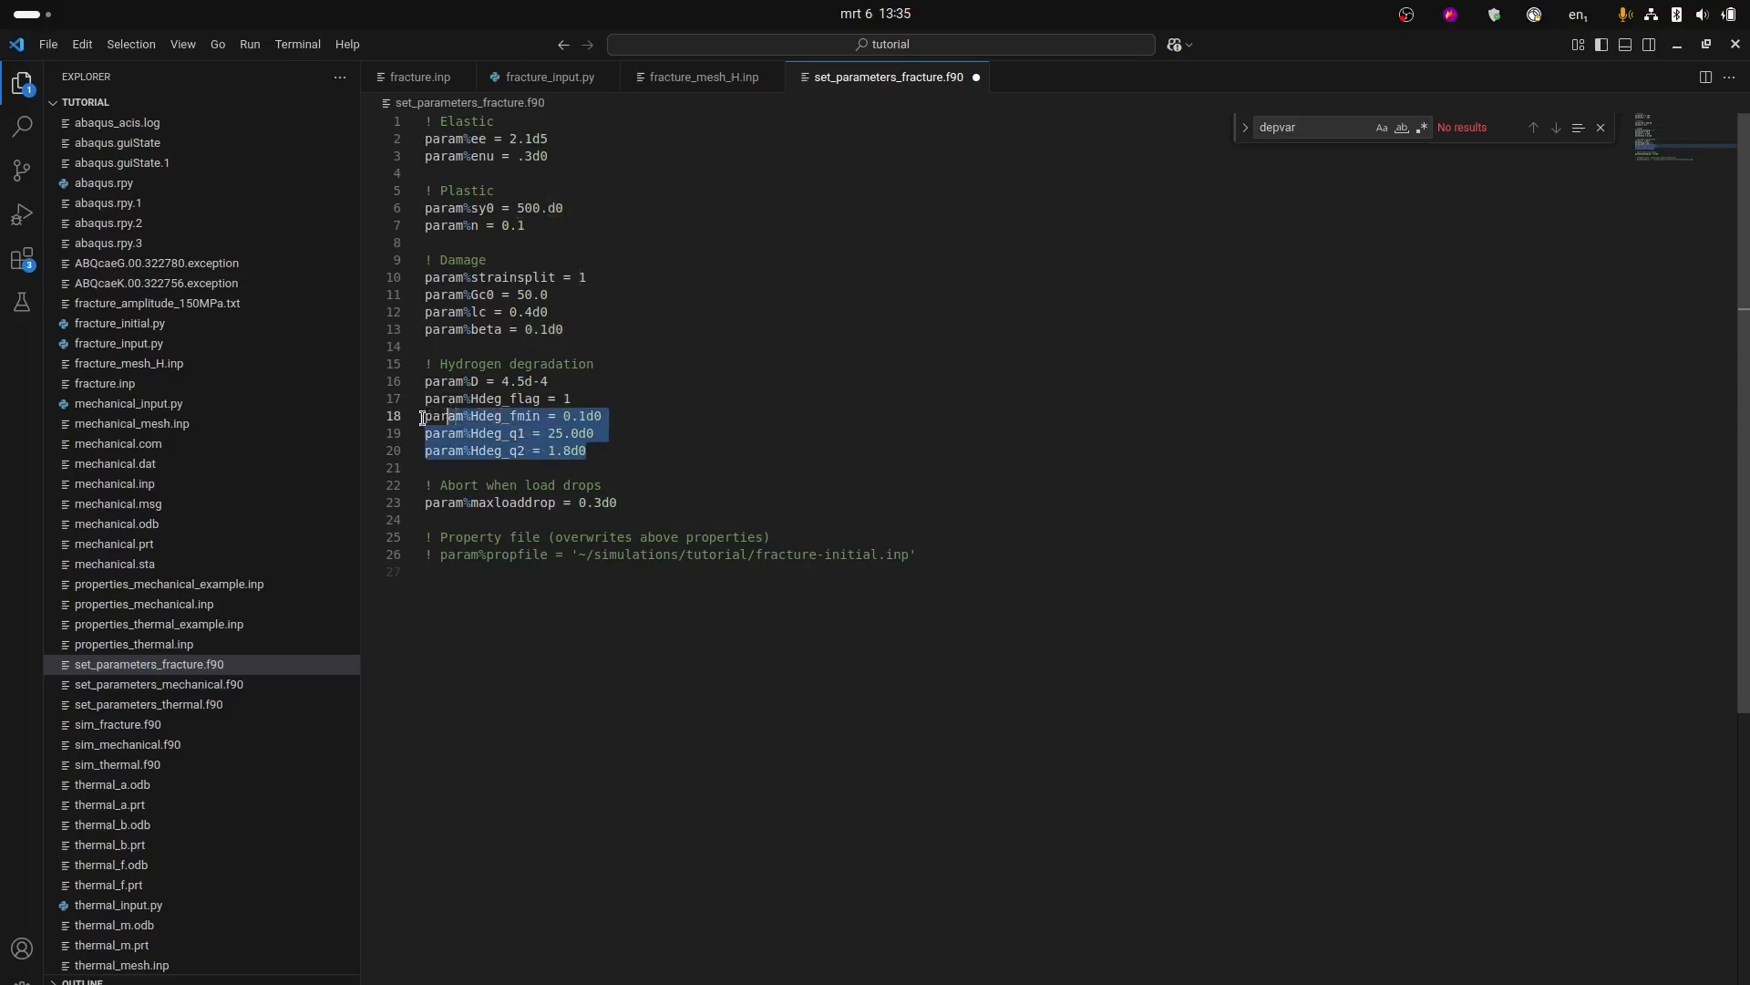
pyautogui.click(621, 416)
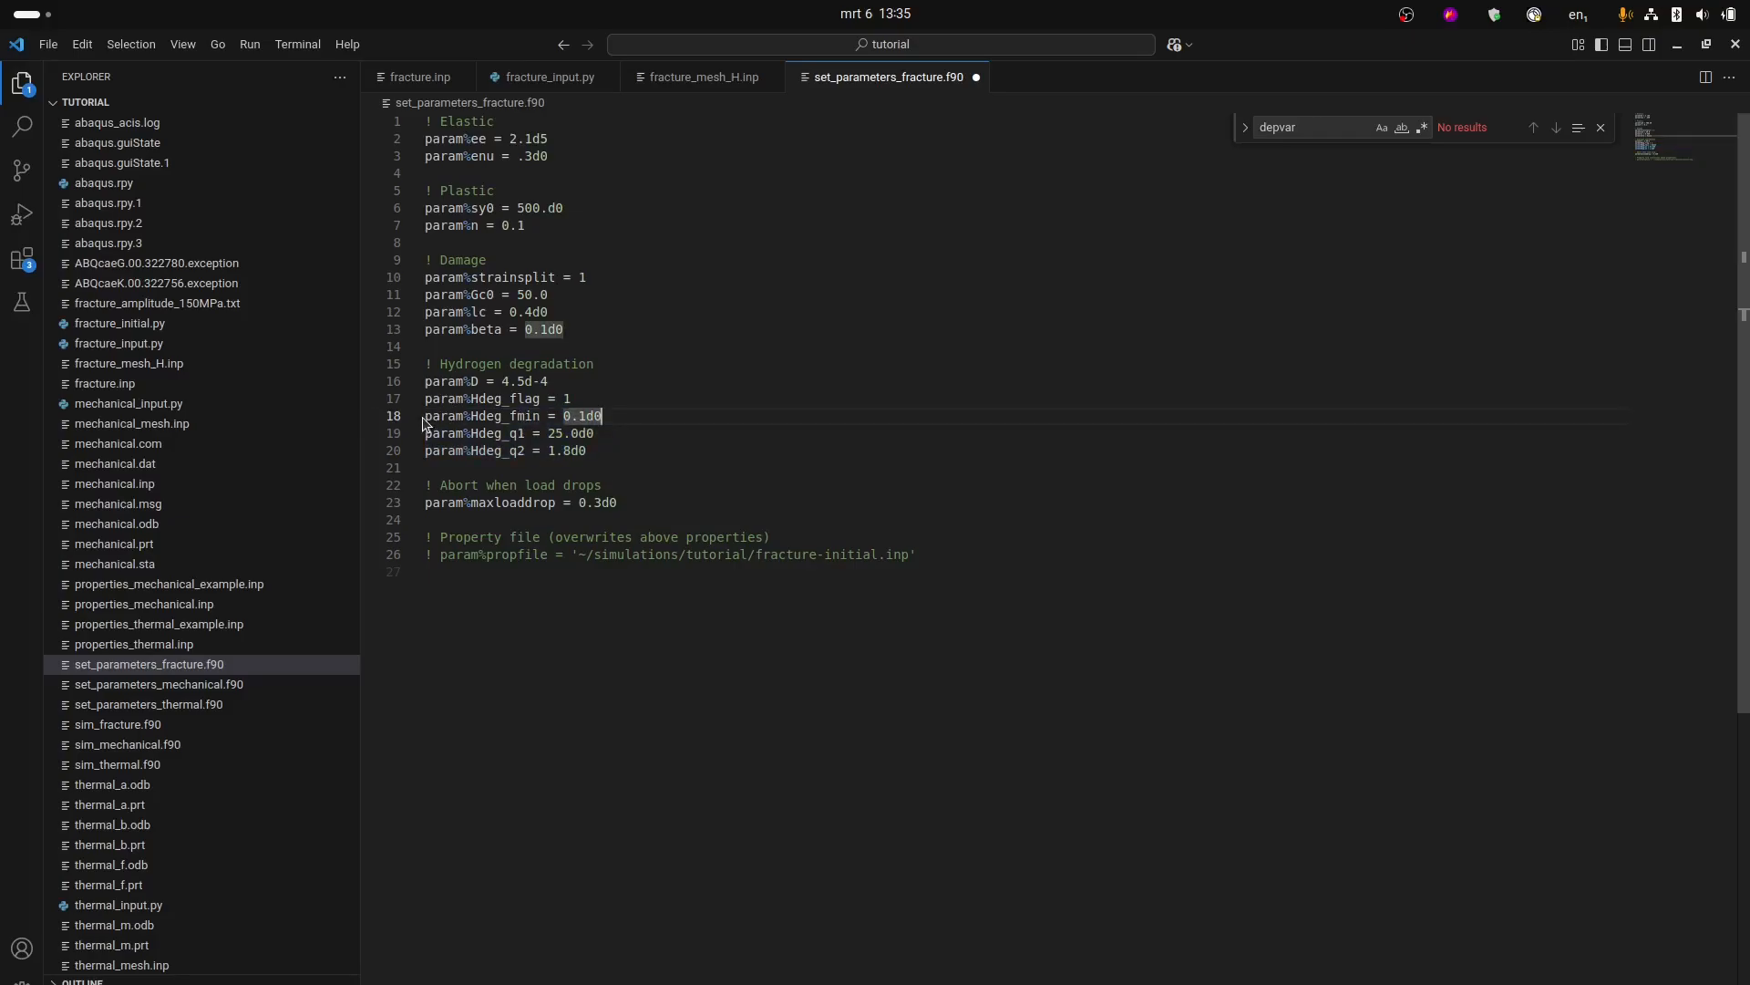
pyautogui.moveTo(425, 416)
pyautogui.mouseDown()
pyautogui.moveTo(548, 434)
pyautogui.moveTo(425, 417)
pyautogui.mouseUp()
pyautogui.click(616, 449)
pyautogui.click(646, 450)
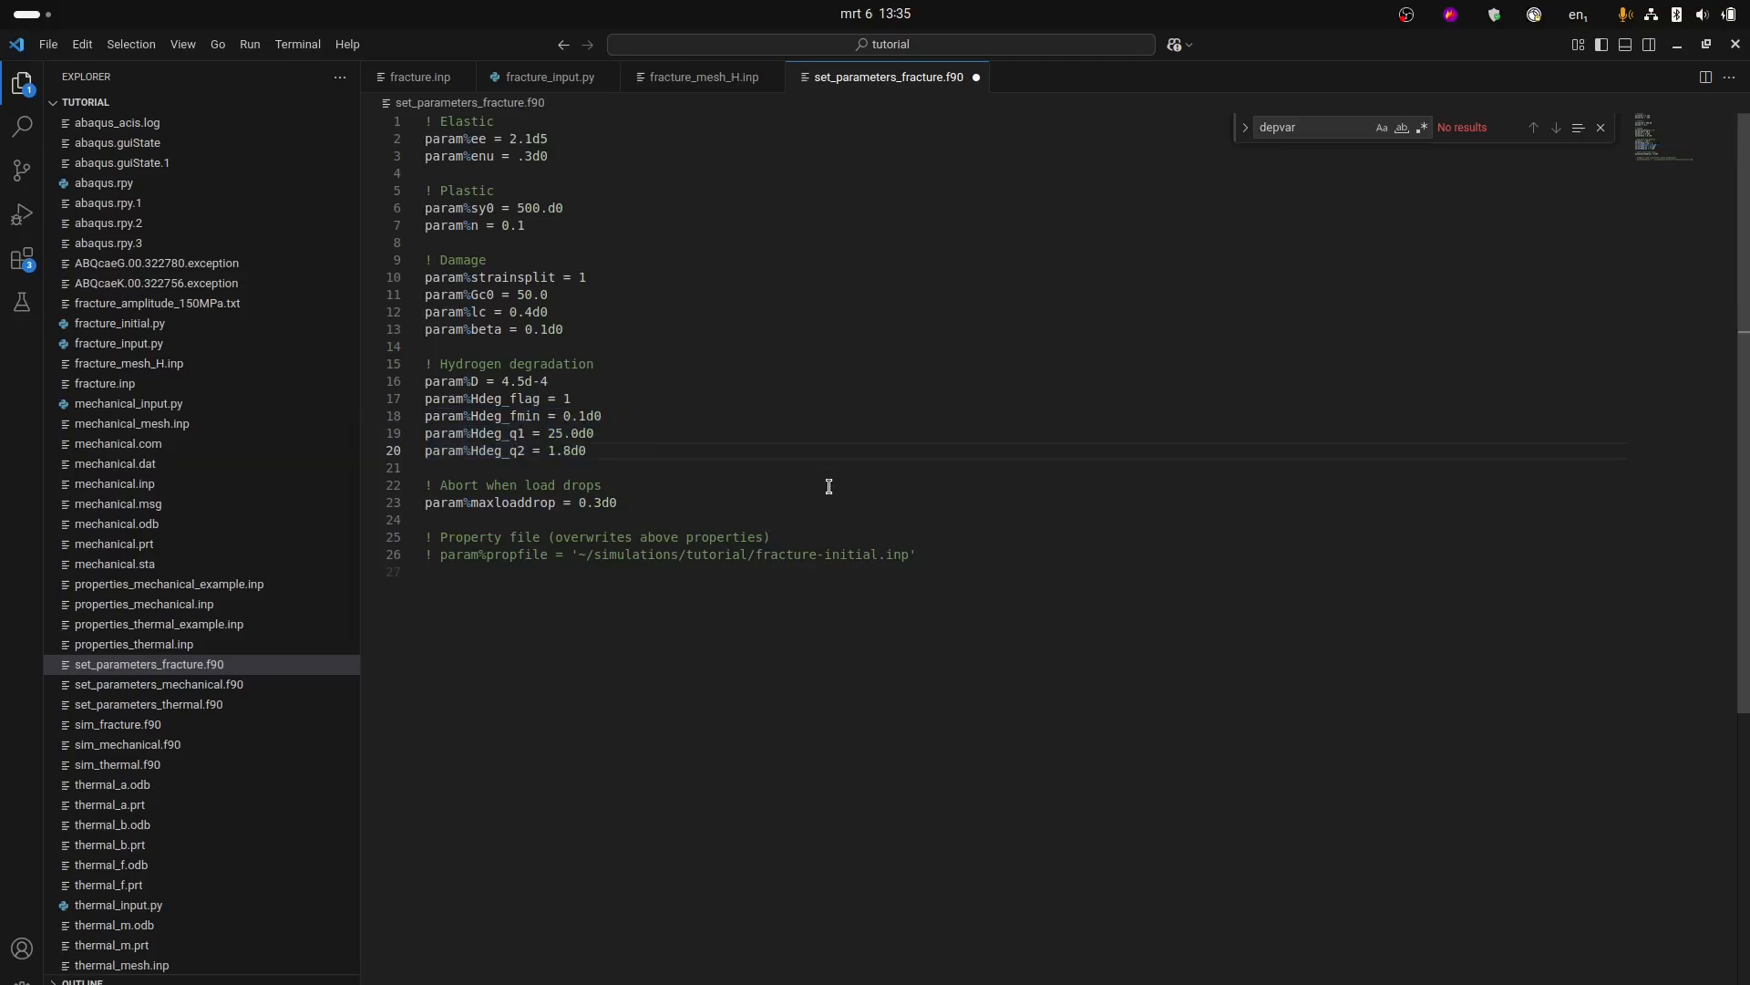
# Inspect the load-drop abort limit param%maxloaddrop and its value.
pyautogui.doubleClick(660, 504)
pyautogui.moveTo(556, 504); pyautogui.dragTo(394, 489)
pyautogui.moveTo(652, 501); pyautogui.dragTo(401, 502)
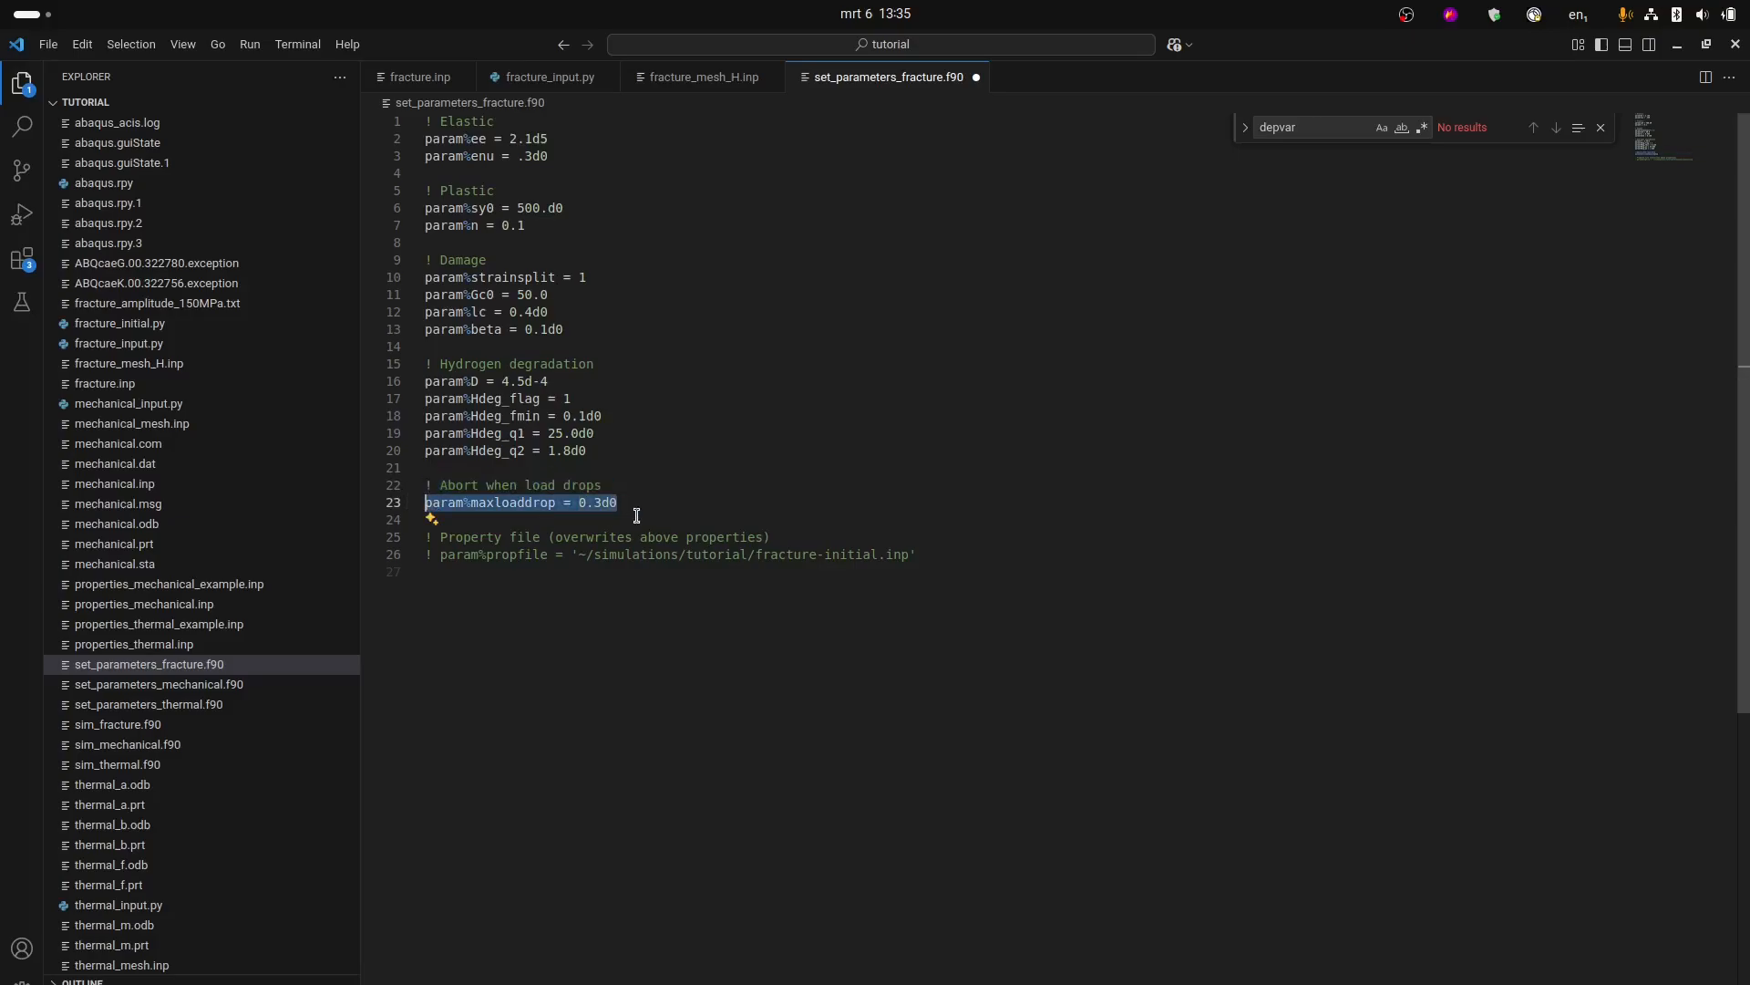
pyautogui.click(636, 516)
pyautogui.moveTo(652, 501); pyautogui.dragTo(574, 501)
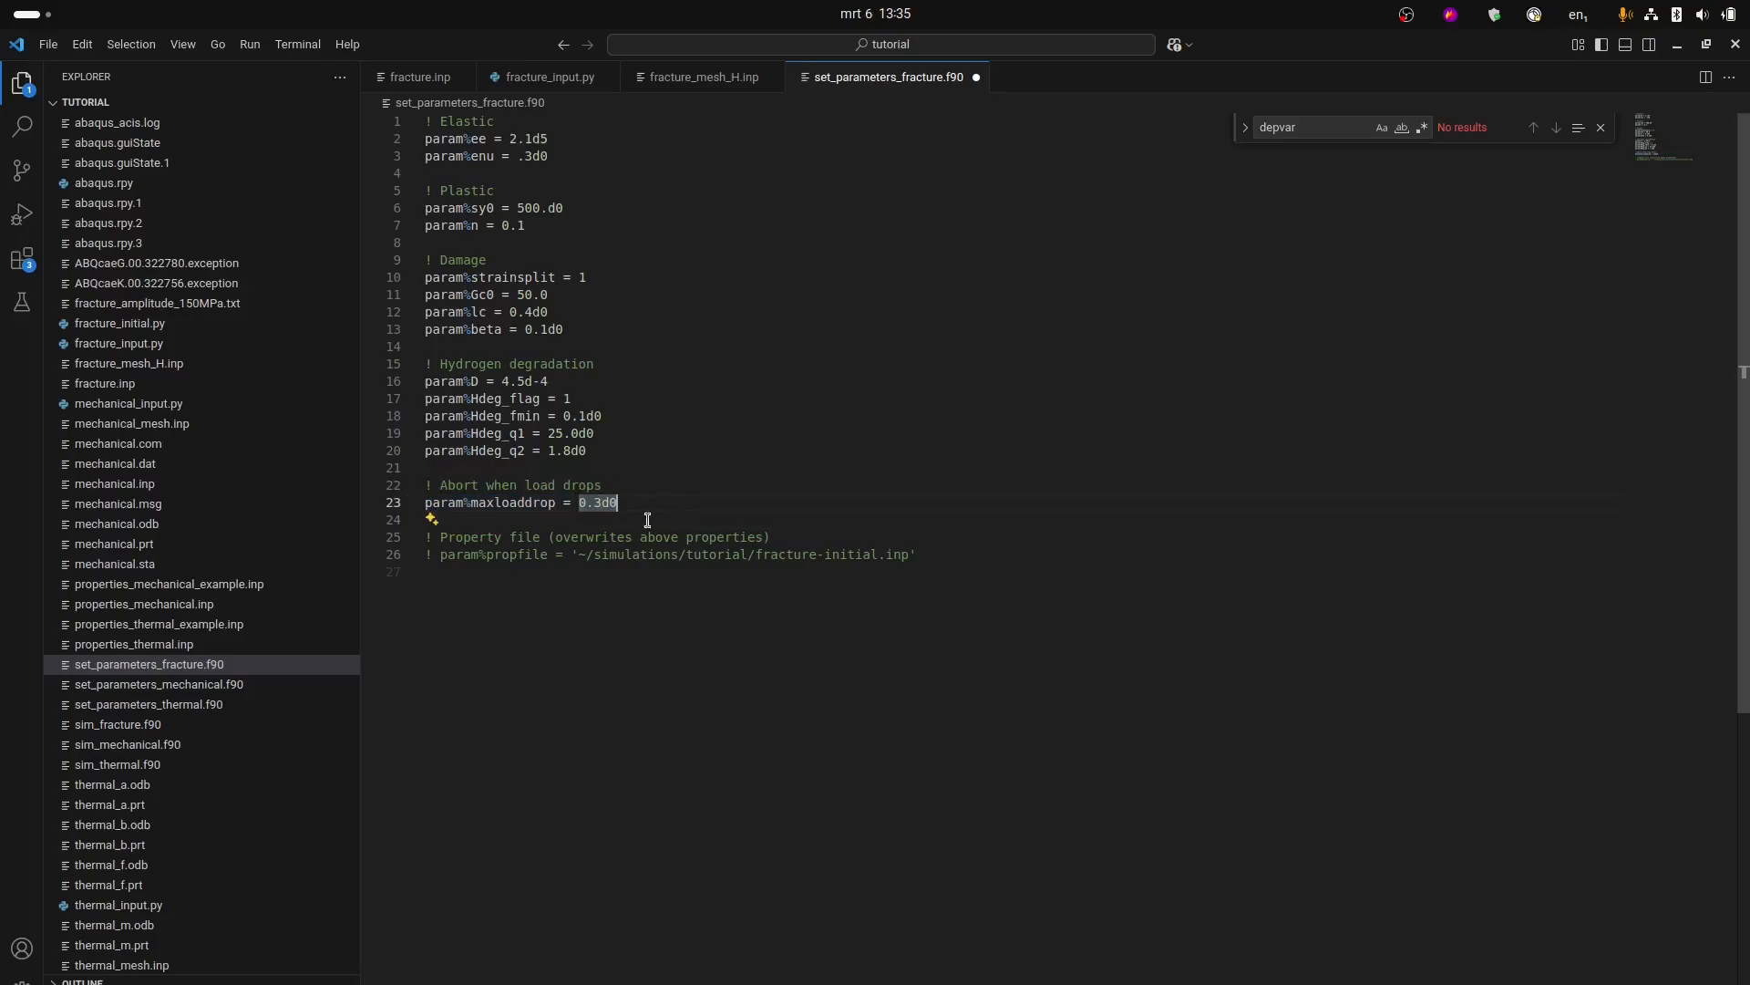
pyautogui.click(636, 505)
pyautogui.doubleClick(601, 507)
pyautogui.moveTo(577, 502); pyautogui.dragTo(656, 502)
# Save the set_parameters_fracture.f90 file.
pyautogui.click(919, 554)
pyautogui.doubleClick(724, 509)
pyautogui.click(969, 462)
pyautogui.hotkey('ctrl', 's')
# Examine the commented-out param%propfile line that points to fracture-initial.inp.
pyautogui.moveTo(931, 553); pyautogui.dragTo(609, 553)
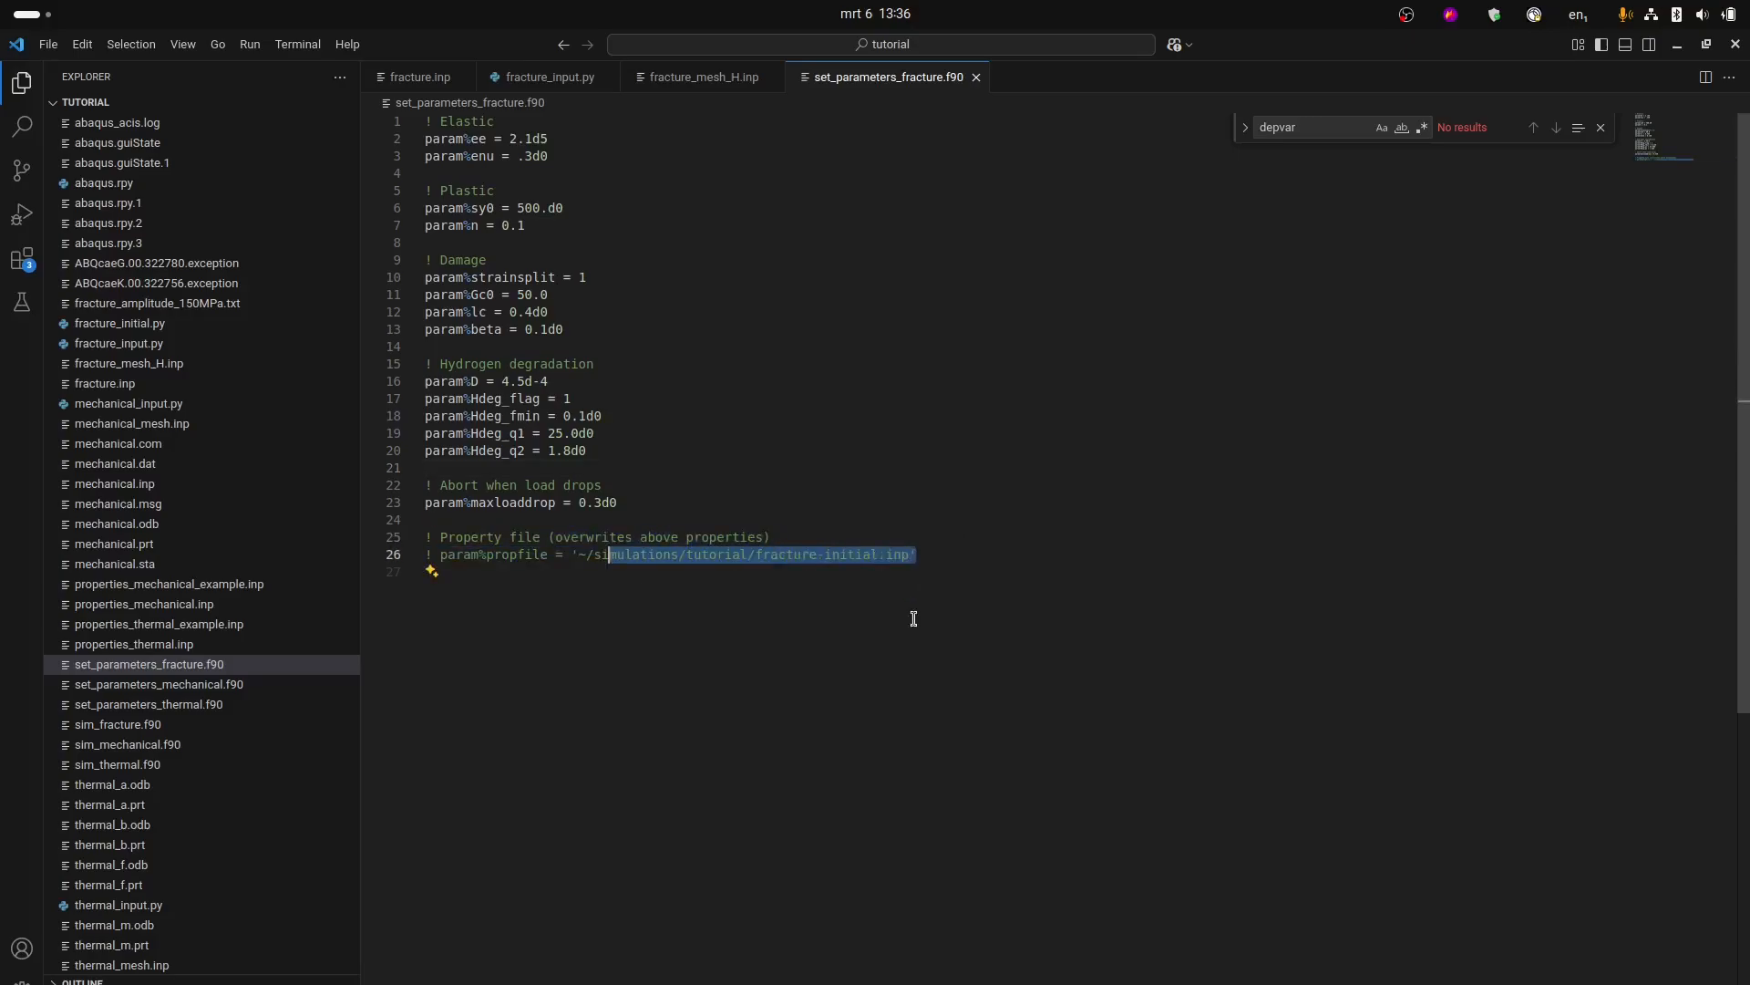
pyautogui.click(910, 554)
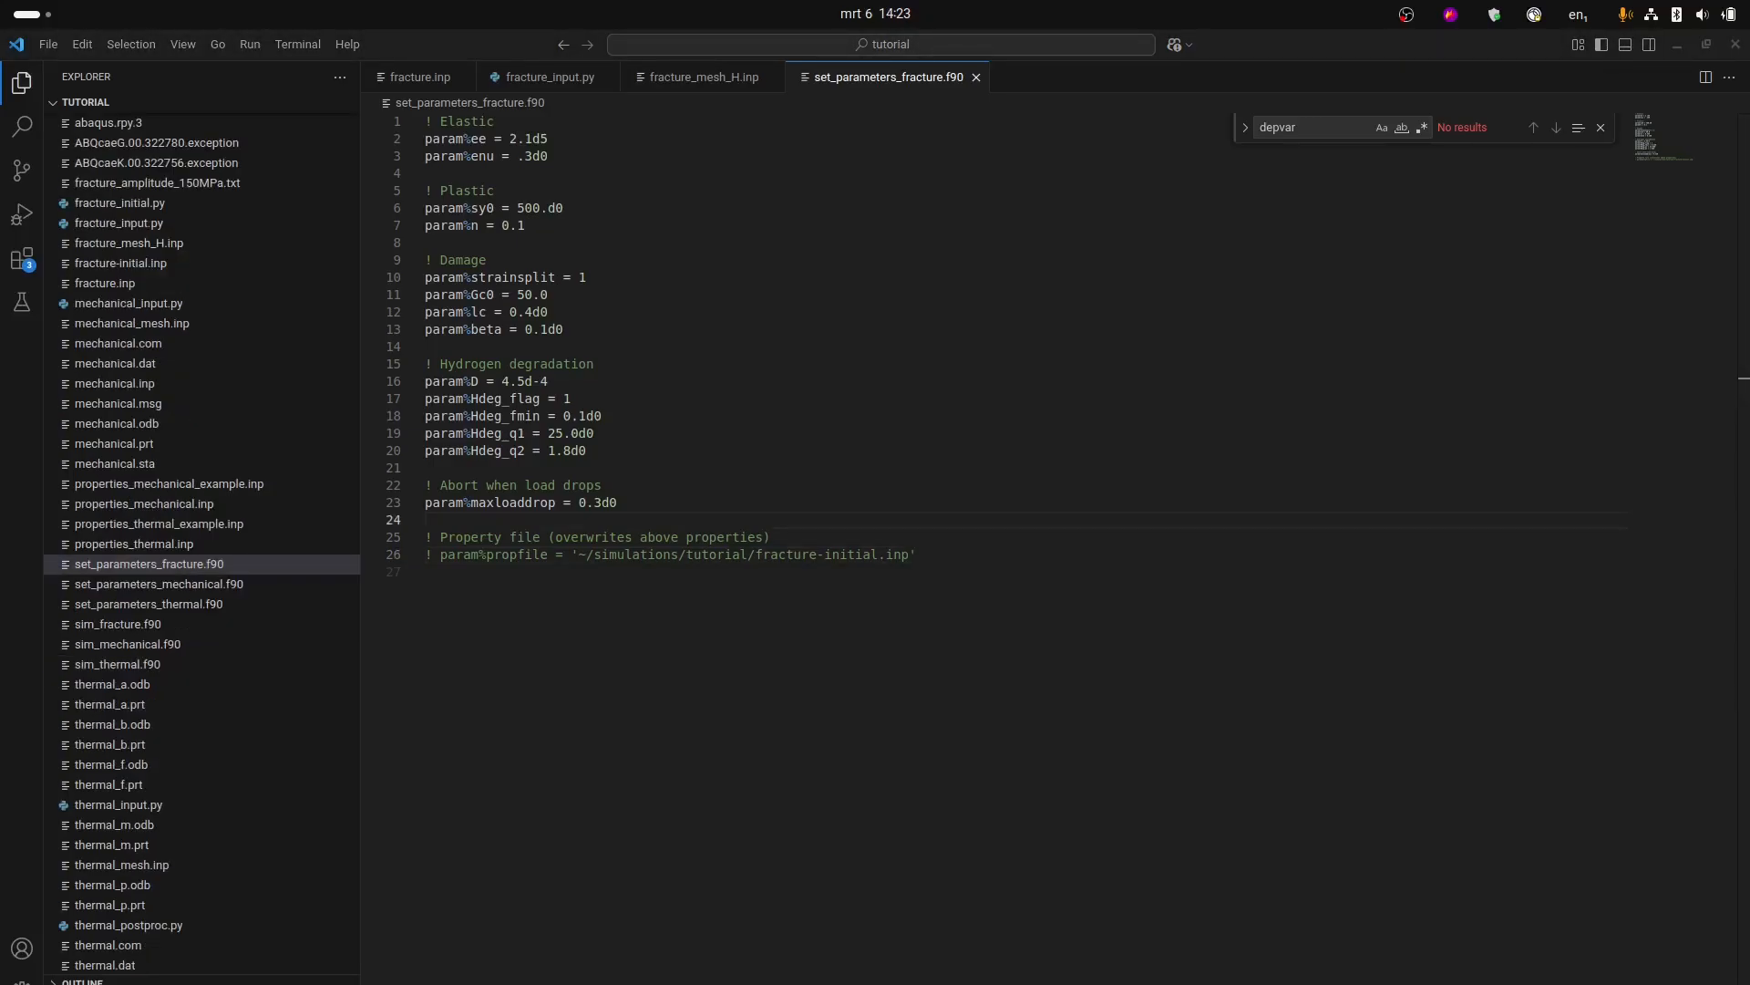
pyautogui.click(1043, 646)
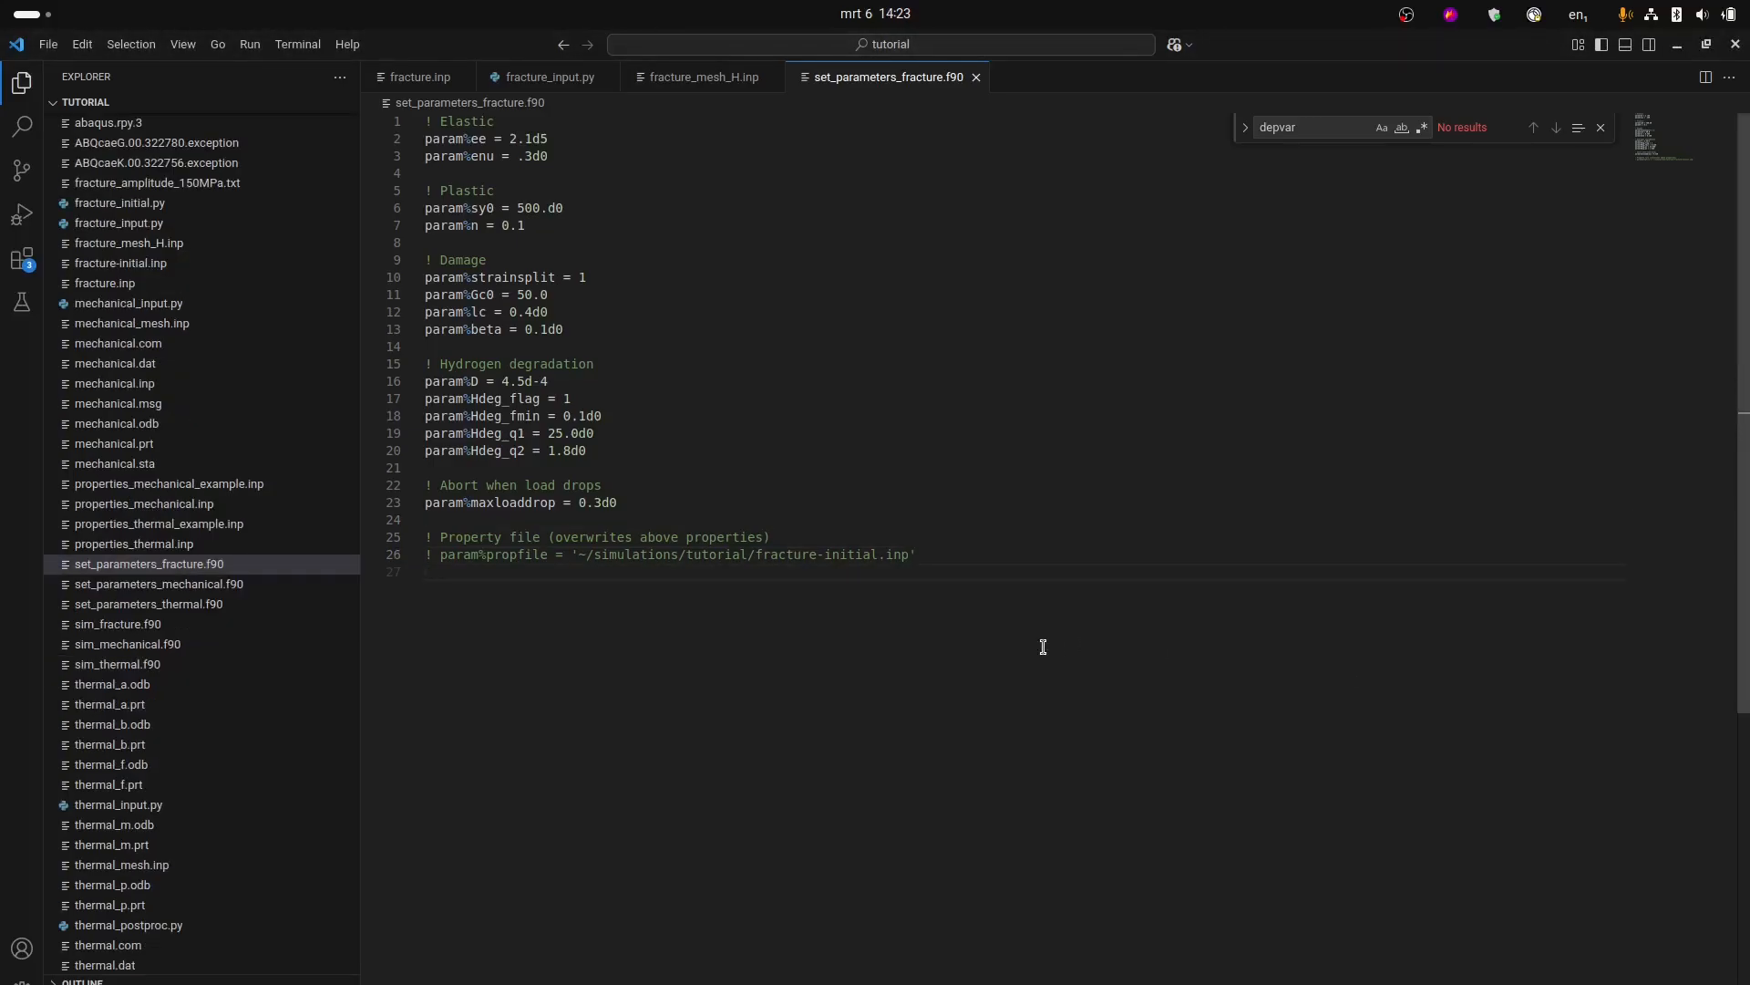
pyautogui.click(747, 449)
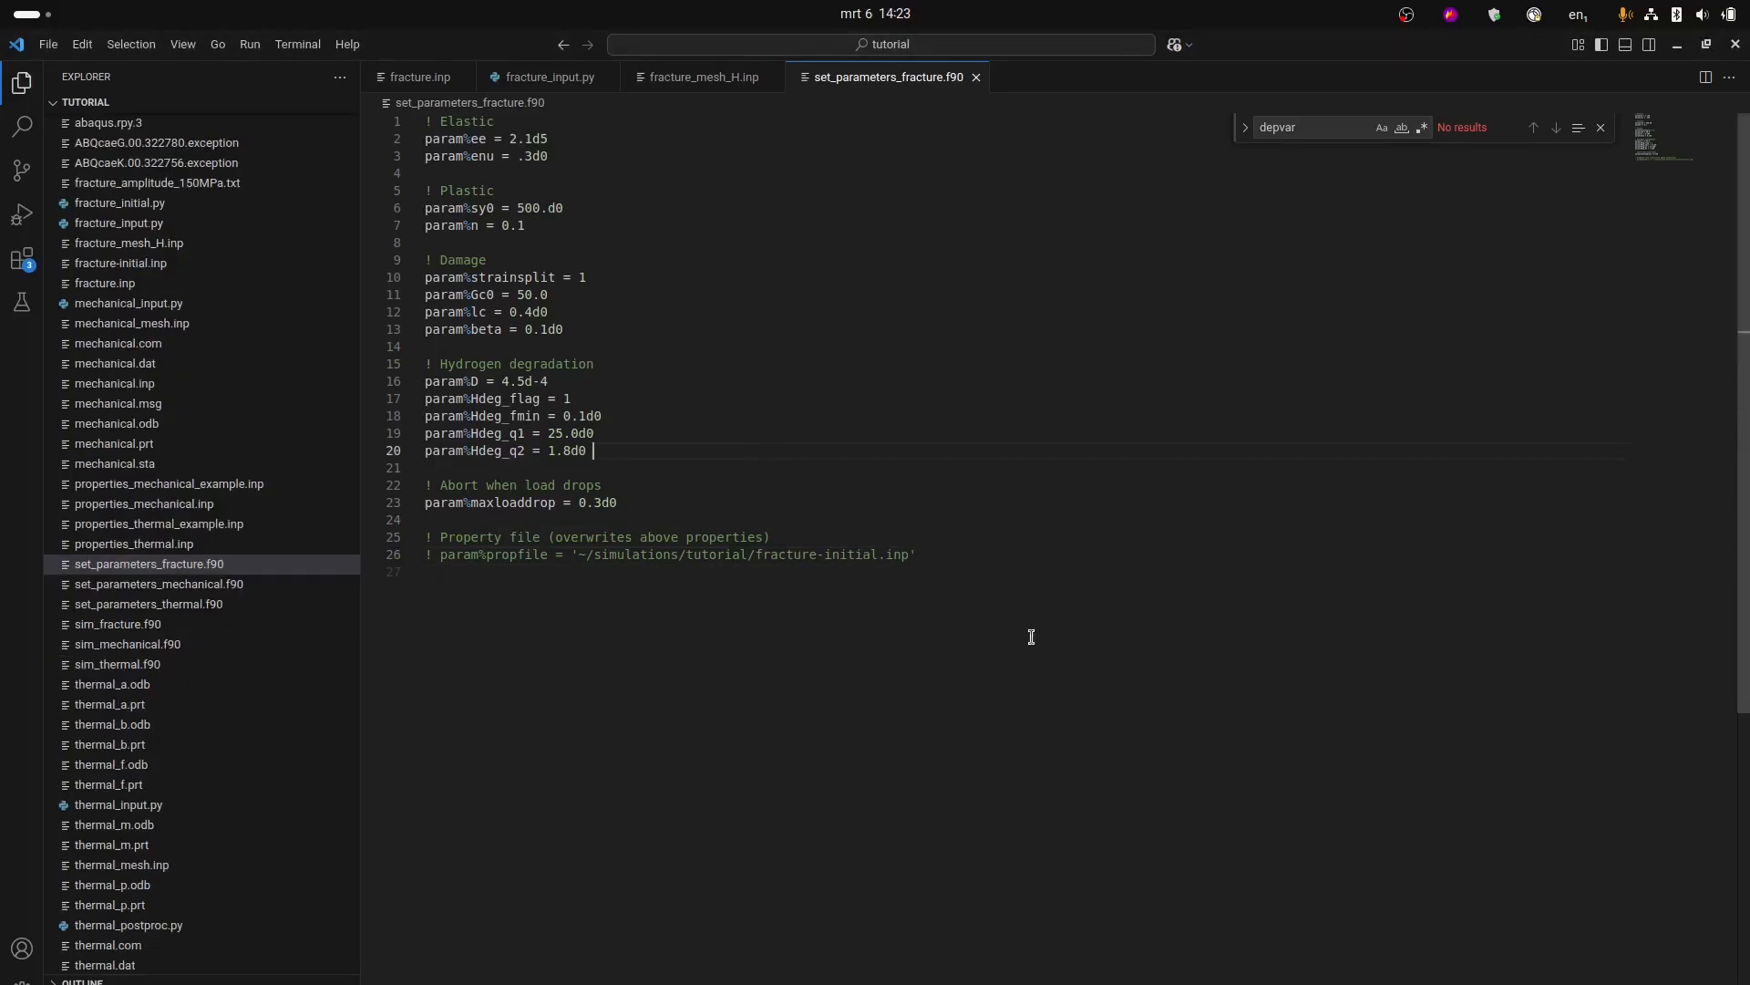
pyautogui.click(976, 556)
pyautogui.moveTo(995, 561); pyautogui.dragTo(424, 554)
pyautogui.click(711, 554)
# Open fracture_initial.py and copy the abaqus python usage command from the description at its start.
pyautogui.click(117, 205)
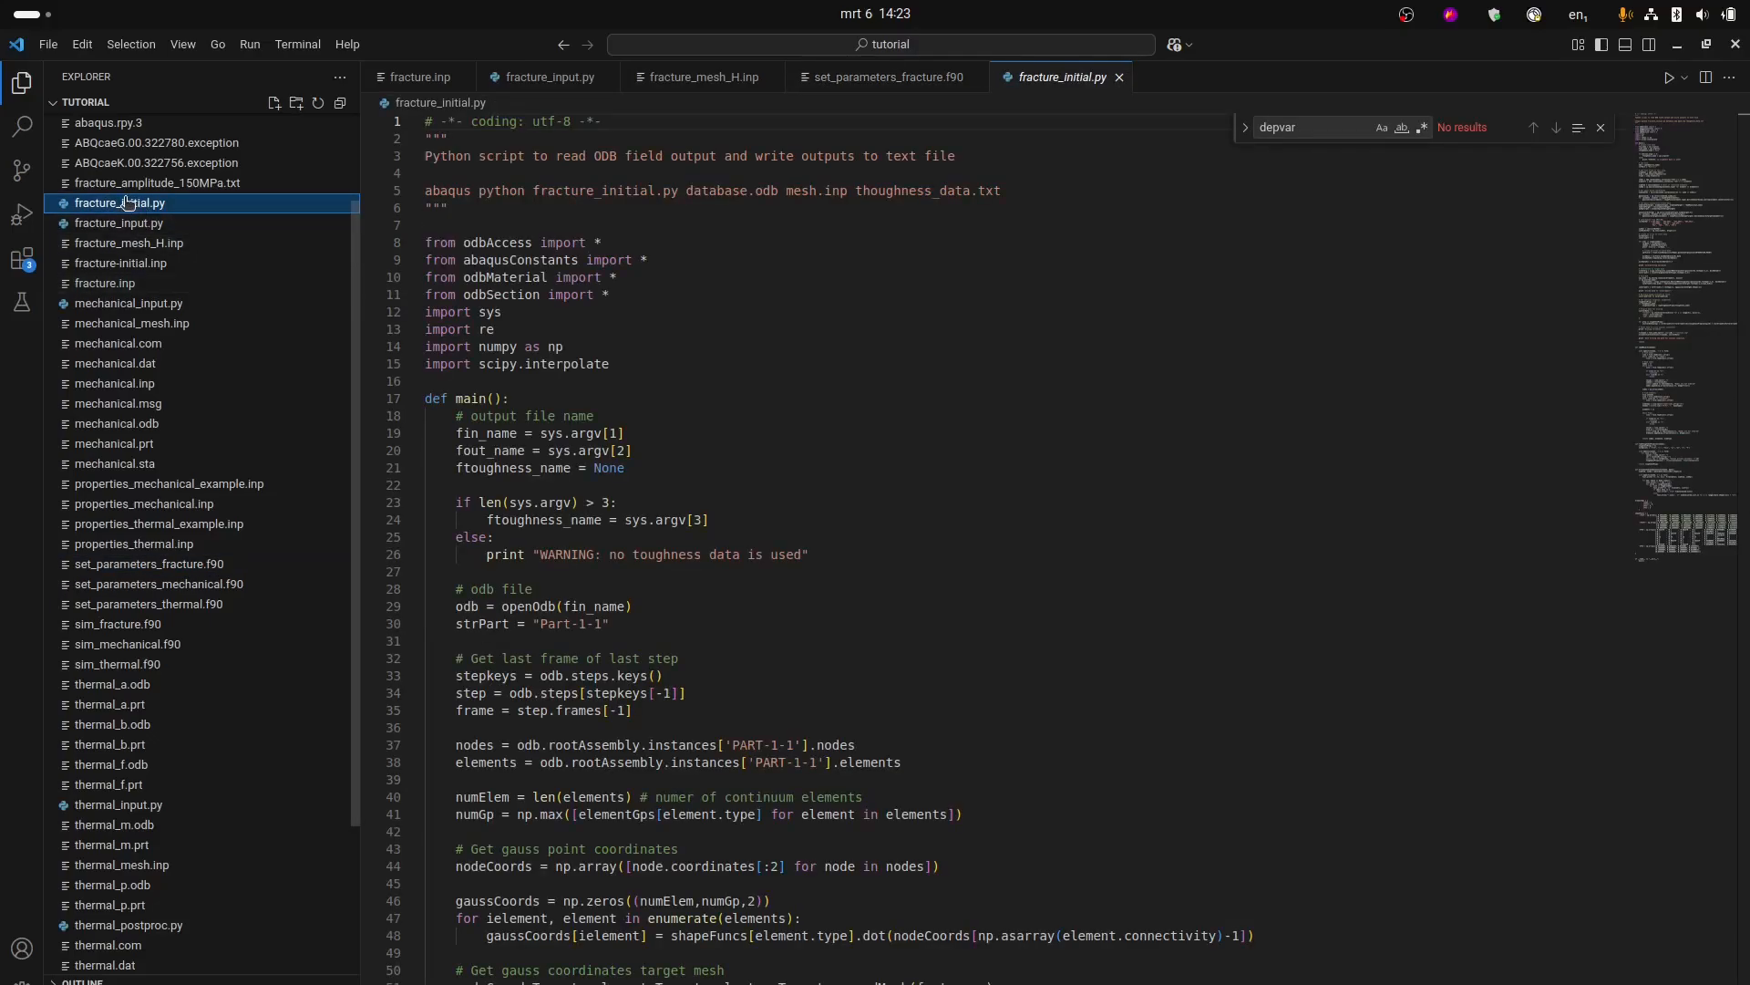
pyautogui.click(801, 191)
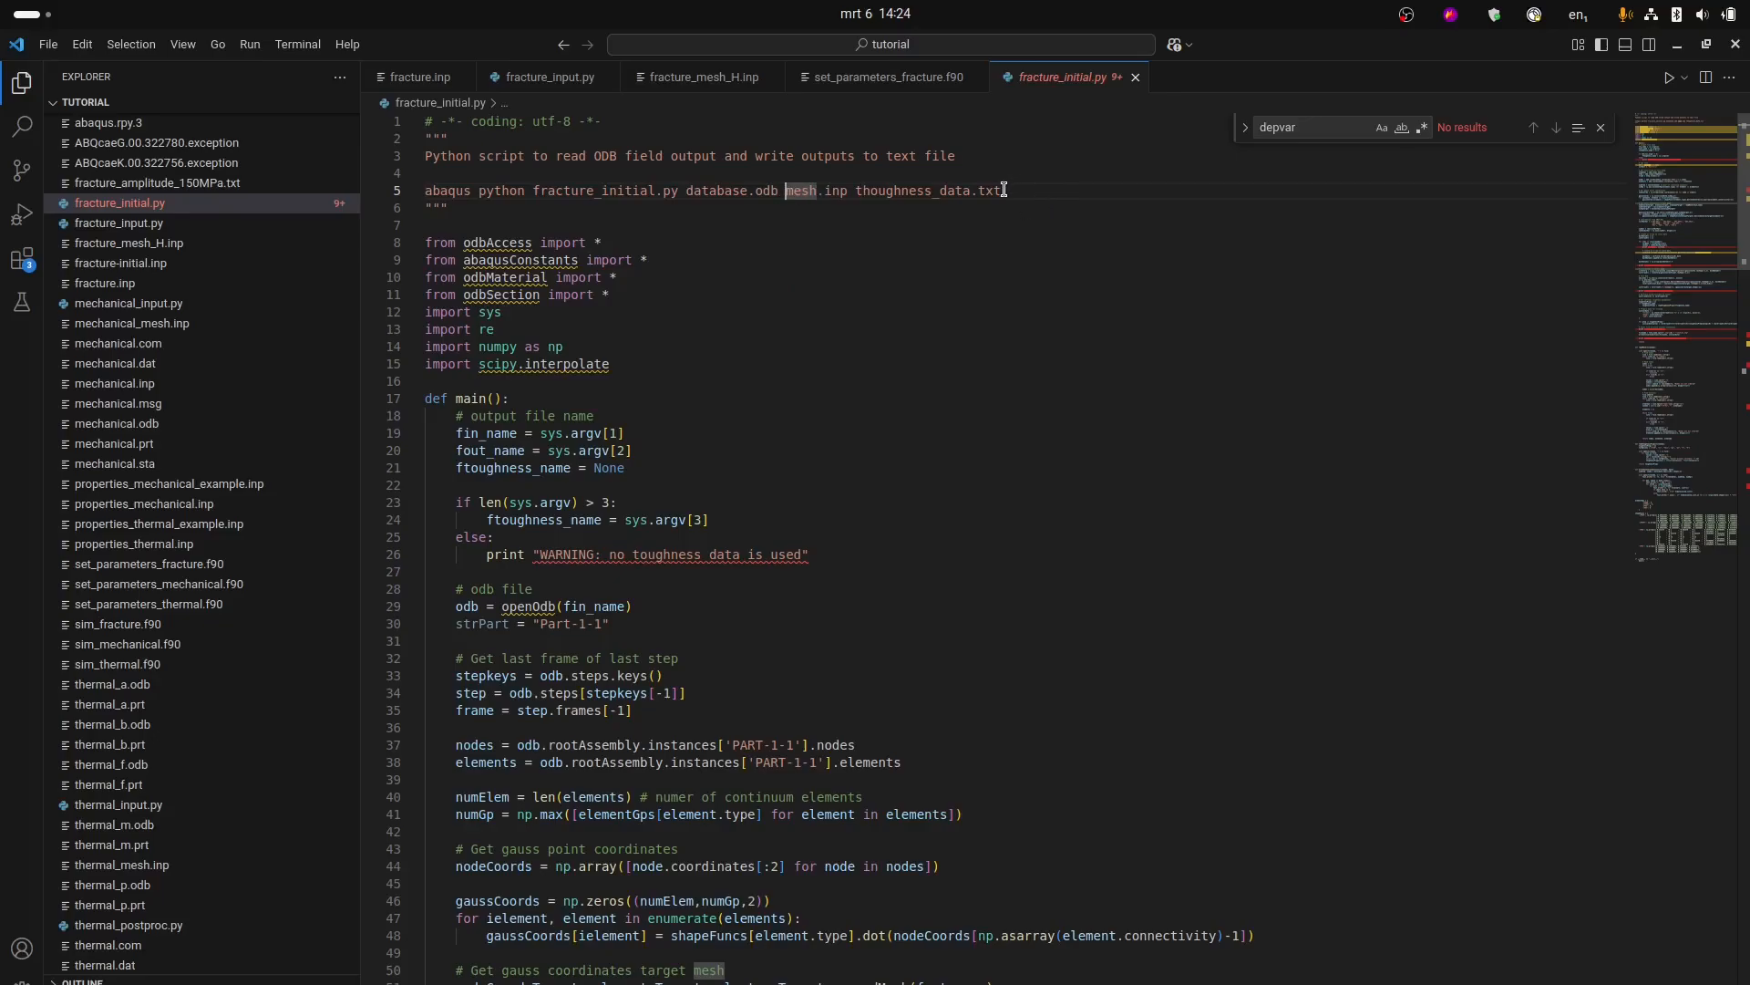
pyautogui.moveTo(1004, 190); pyautogui.dragTo(422, 191)
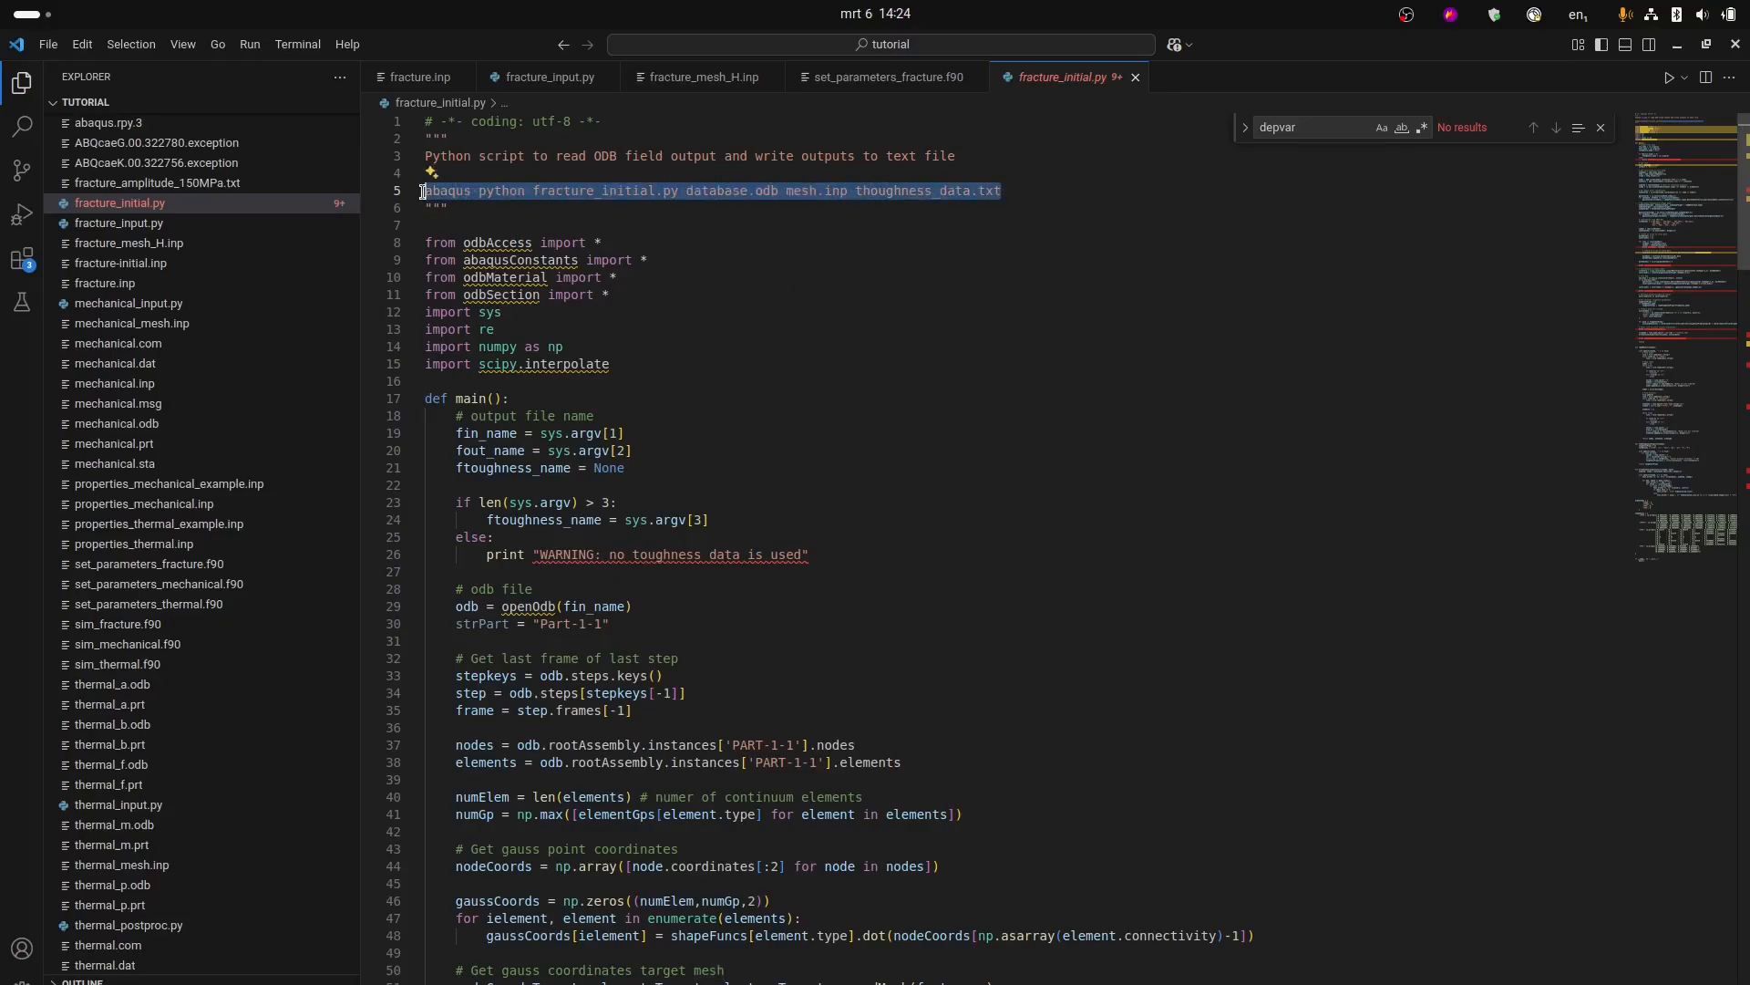
pyautogui.rightClick(726, 190)
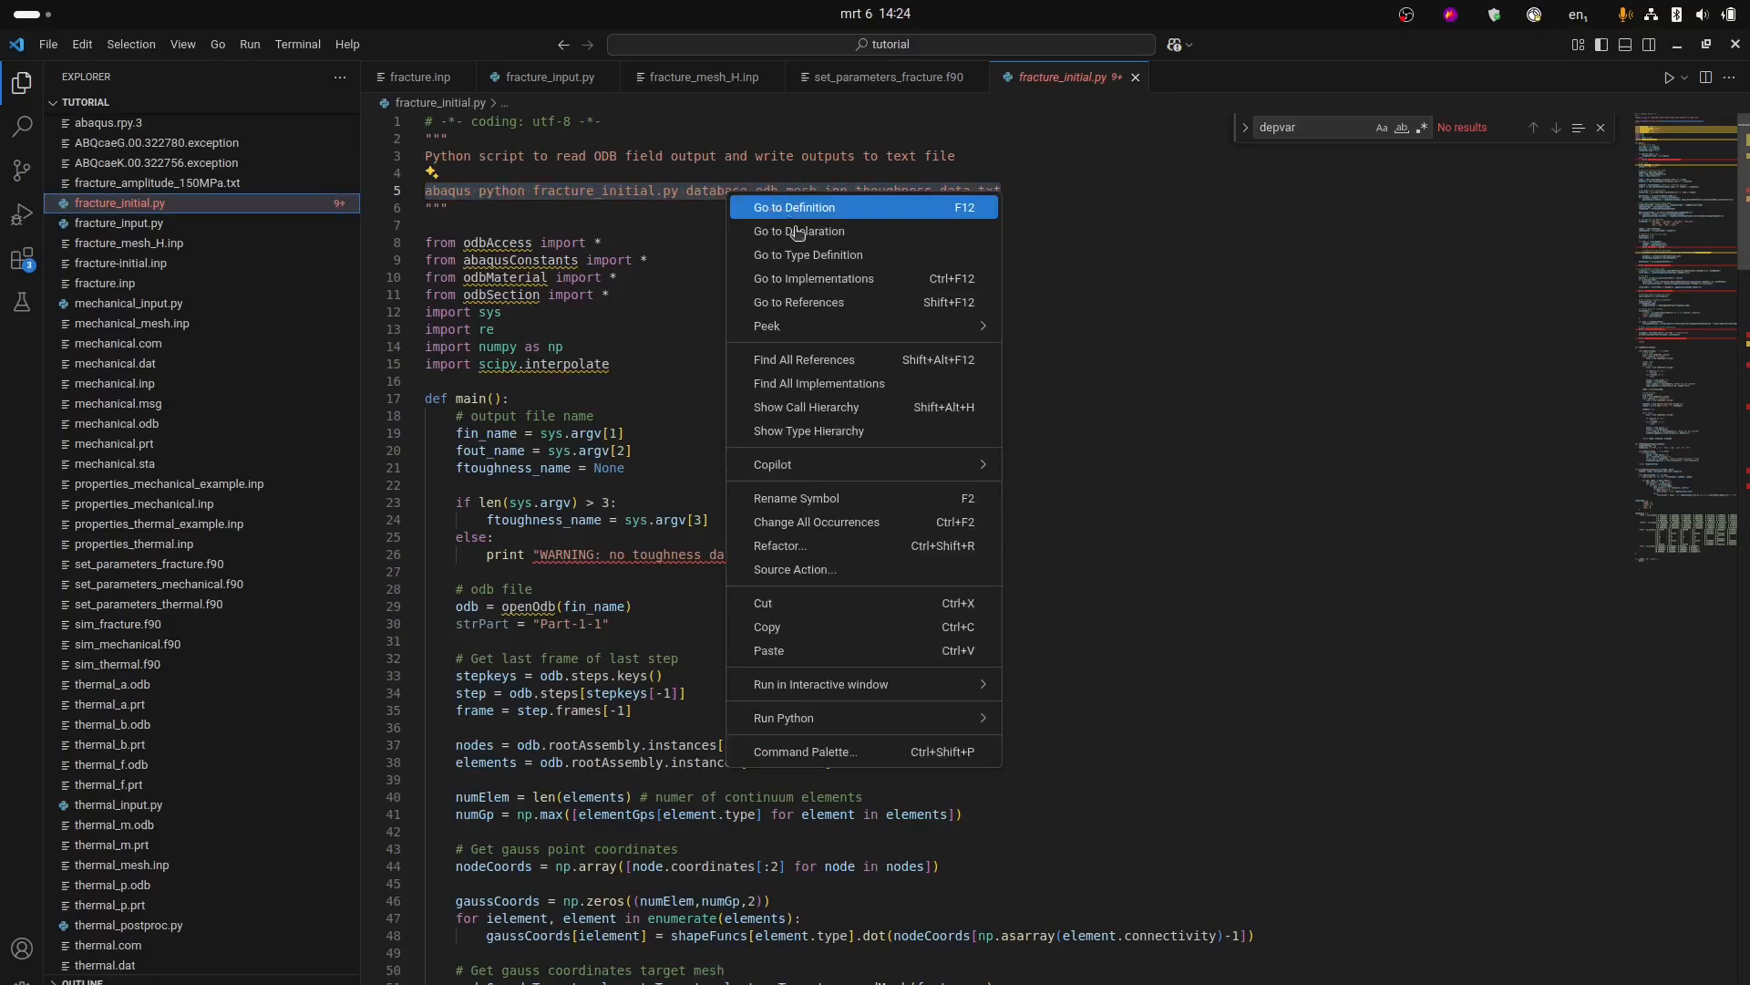
pyautogui.click(811, 629)
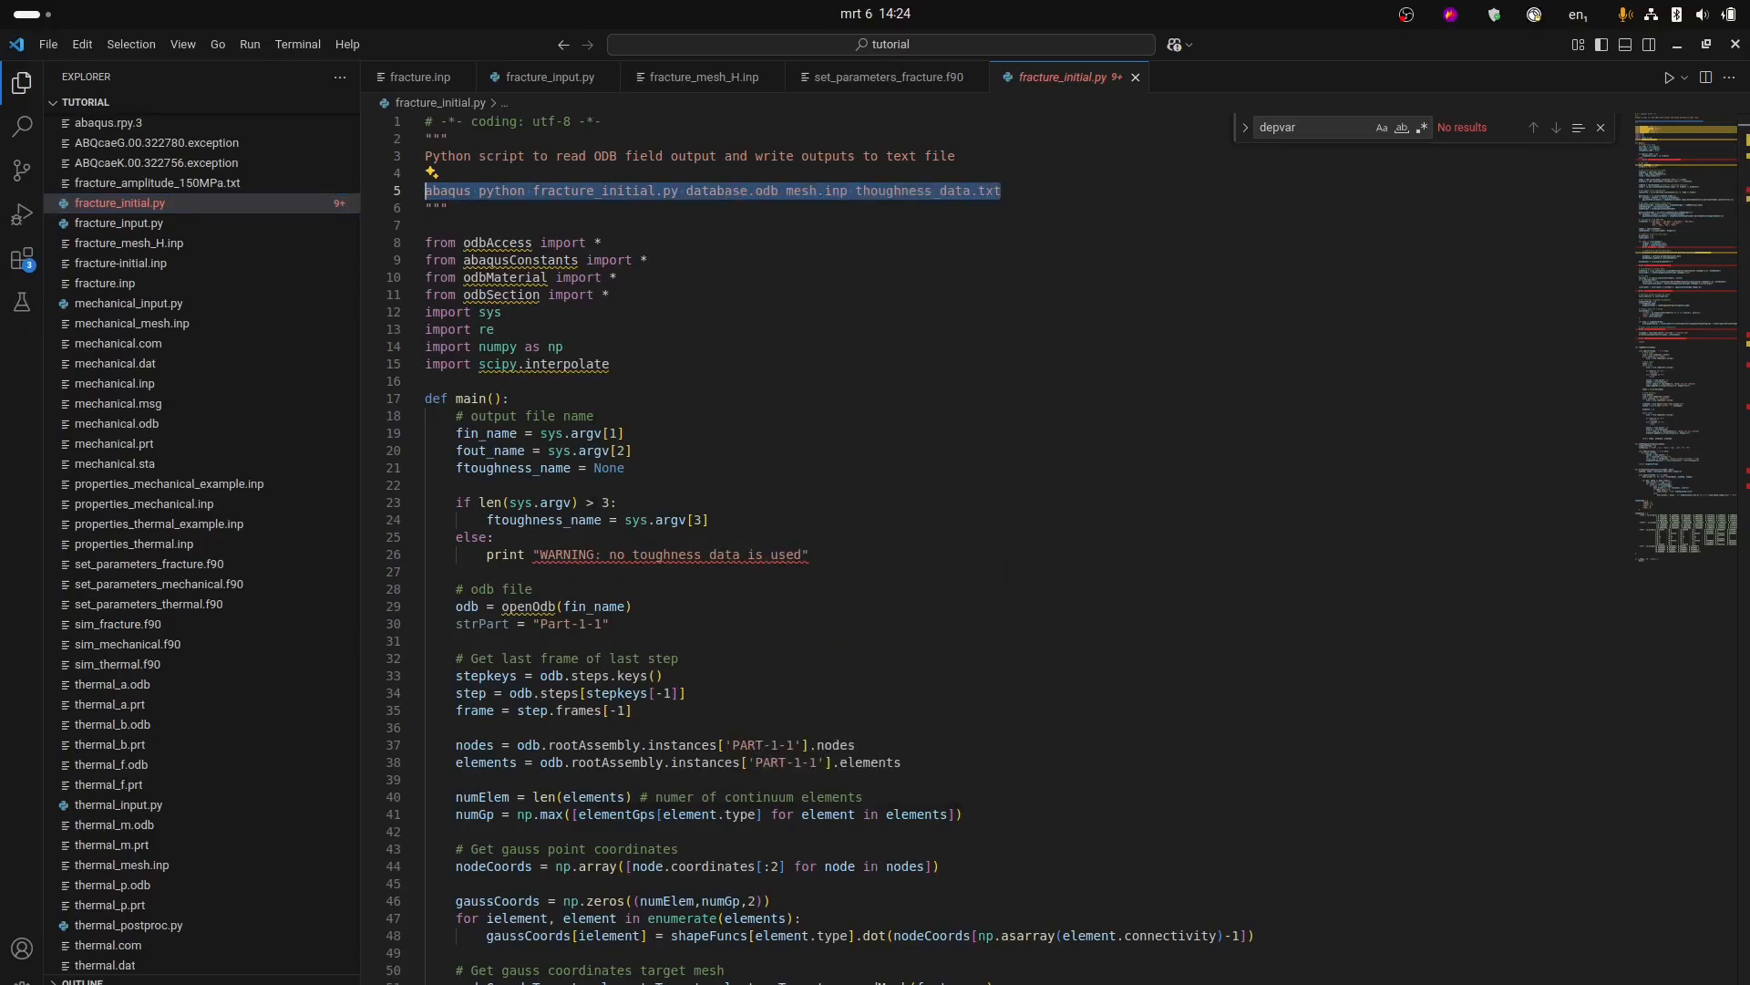
# Open a terminal in the tutorial folder, paste the copied command and change its database.odb argument to mechanical.odb.
pyautogui.hotkey('ctrl', 'alt', 't')
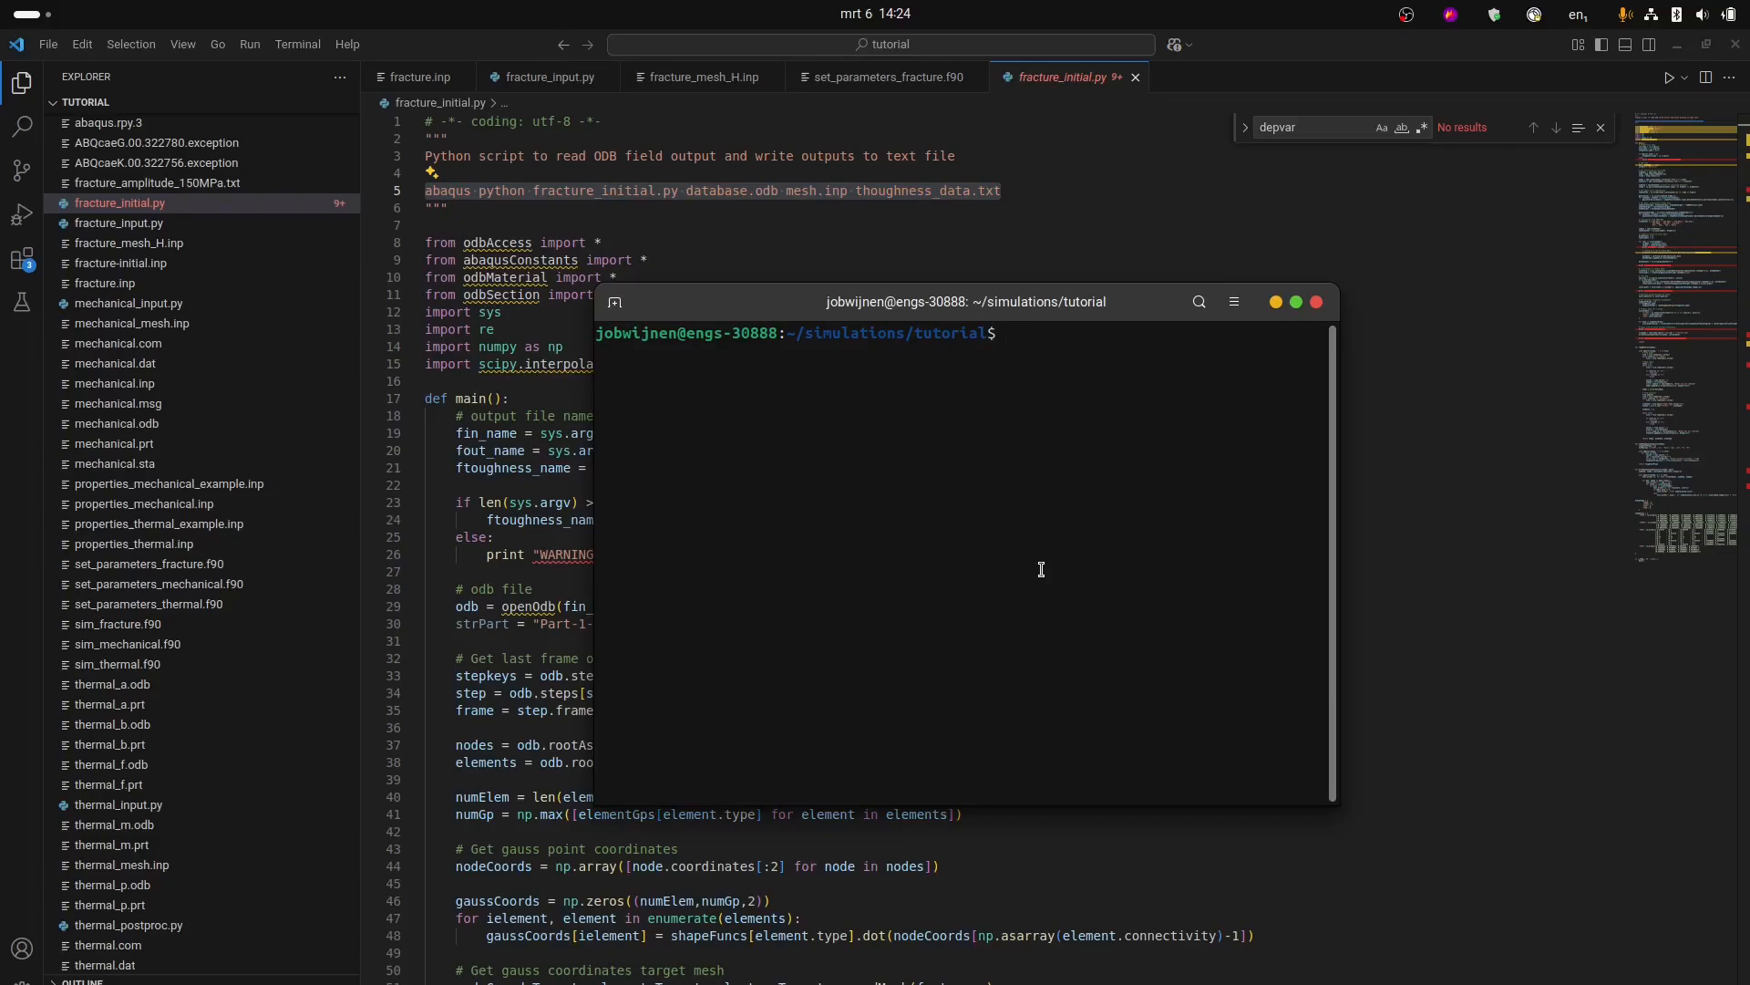
pyautogui.hotkey('ctrl', 'shift', 'v')
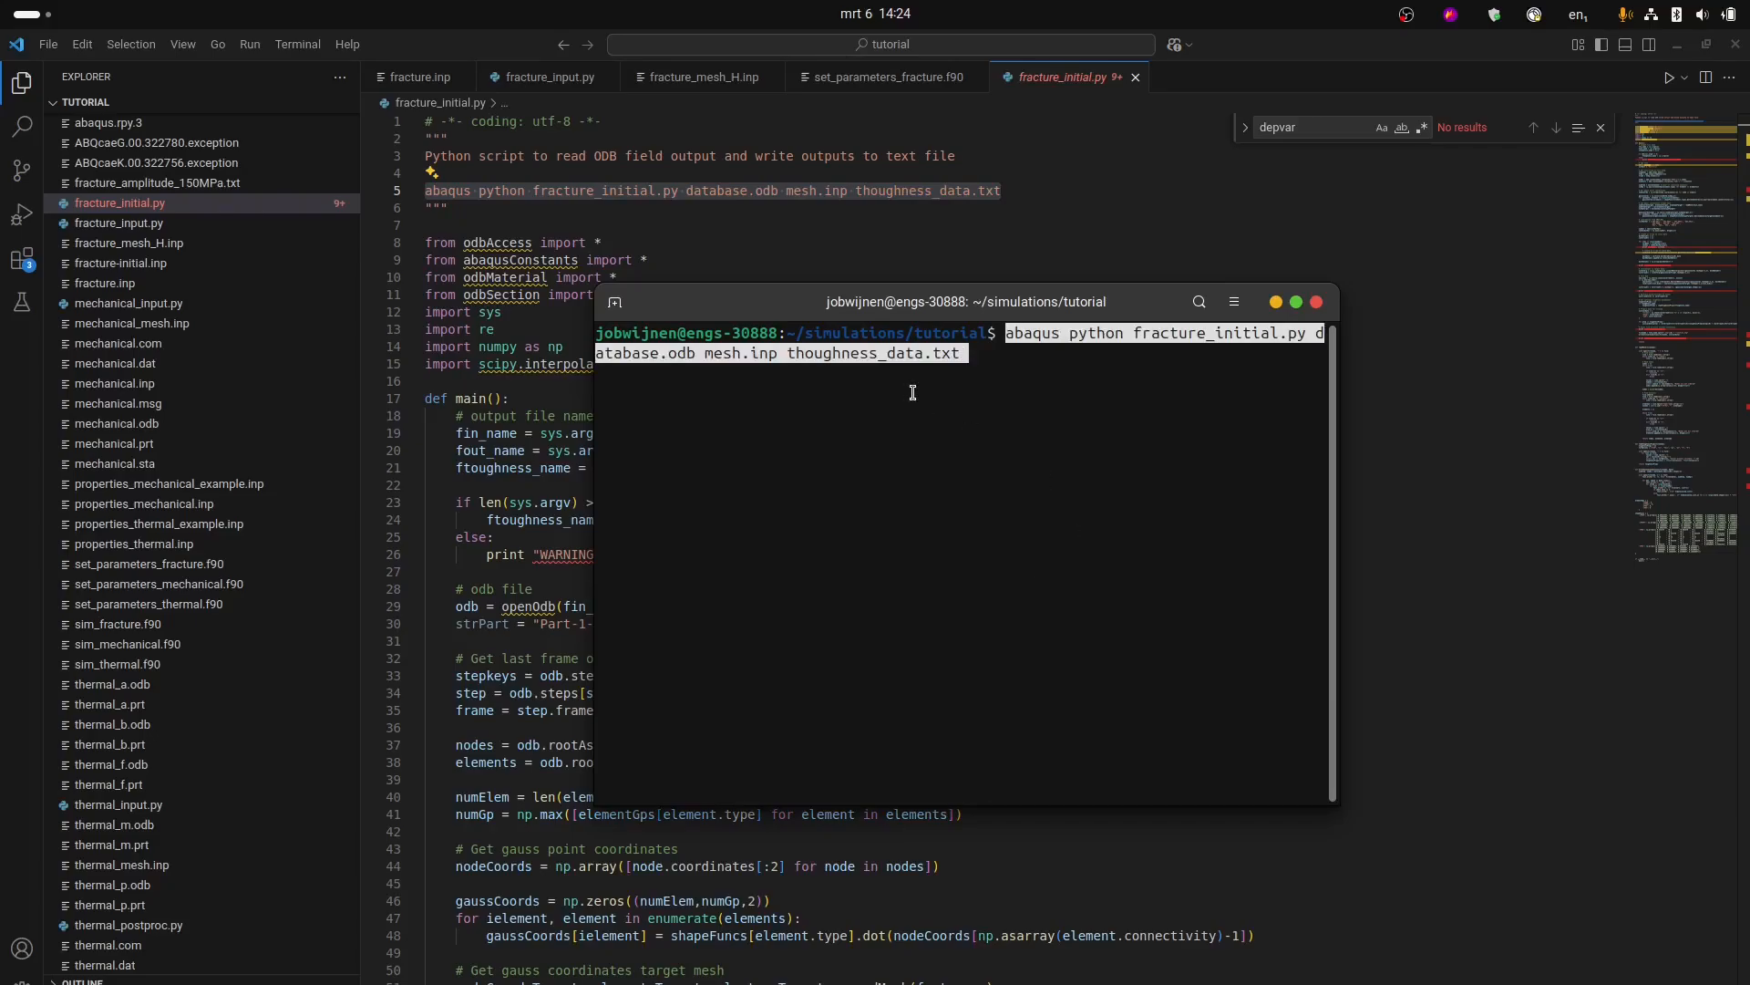
pyautogui.press('Left')
pyautogui.press('Left')
pyautogui.press('Left')
pyautogui.press('Left')
pyautogui.press('Left')
pyautogui.press('Left')
pyautogui.press('Left')
pyautogui.press('Left')
pyautogui.press('Left')
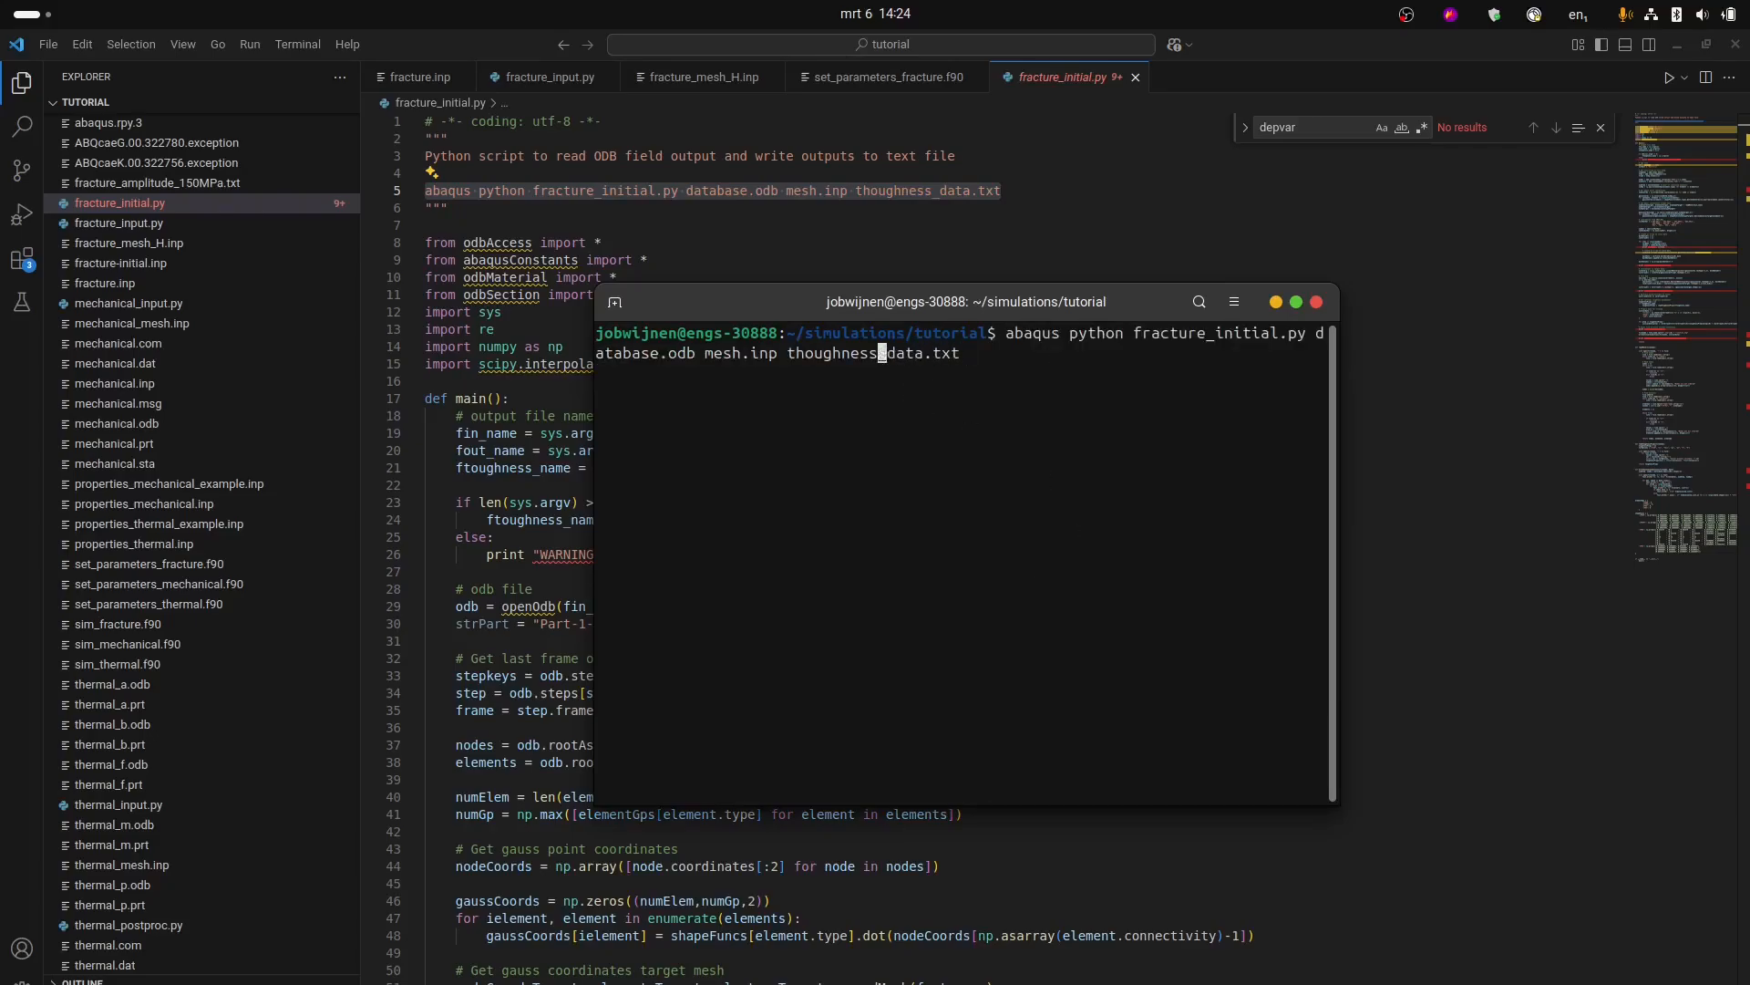
pyautogui.press('Left')
pyautogui.press('Left')
pyautogui.press('Left')
pyautogui.press('Left')
pyautogui.press('Left')
pyautogui.press('Left')
pyautogui.press('Left')
pyautogui.press('Left')
pyautogui.press('Left')
pyautogui.press('Left')
pyautogui.press('Left')
pyautogui.press('Left')
pyautogui.press('Left')
pyautogui.press('Left')
pyautogui.press('Left')
pyautogui.press('Left')
pyautogui.press('Left')
pyautogui.press('Left')
pyautogui.press('Left')
pyautogui.press('Left')
pyautogui.press('Right')
pyautogui.press('Right')
pyautogui.press('Right')
pyautogui.press('Right')
pyautogui.press('Right')
pyautogui.press('Right')
pyautogui.press('Right')
pyautogui.press('Right')
pyautogui.press('Right')
pyautogui.press('Right')
pyautogui.press('Right')
pyautogui.press('Right')
pyautogui.press('Right')
pyautogui.press('Right')
pyautogui.press('Right')
pyautogui.press('Right')
pyautogui.press('Right')
pyautogui.press('Right')
pyautogui.press('Right')
pyautogui.press('Right')
pyautogui.press('Right')
pyautogui.press('Right')
pyautogui.press('Delete')
pyautogui.press('Delete')
pyautogui.press('Delete')
pyautogui.press('Delete')
pyautogui.press('Delete')
pyautogui.press('Delete')
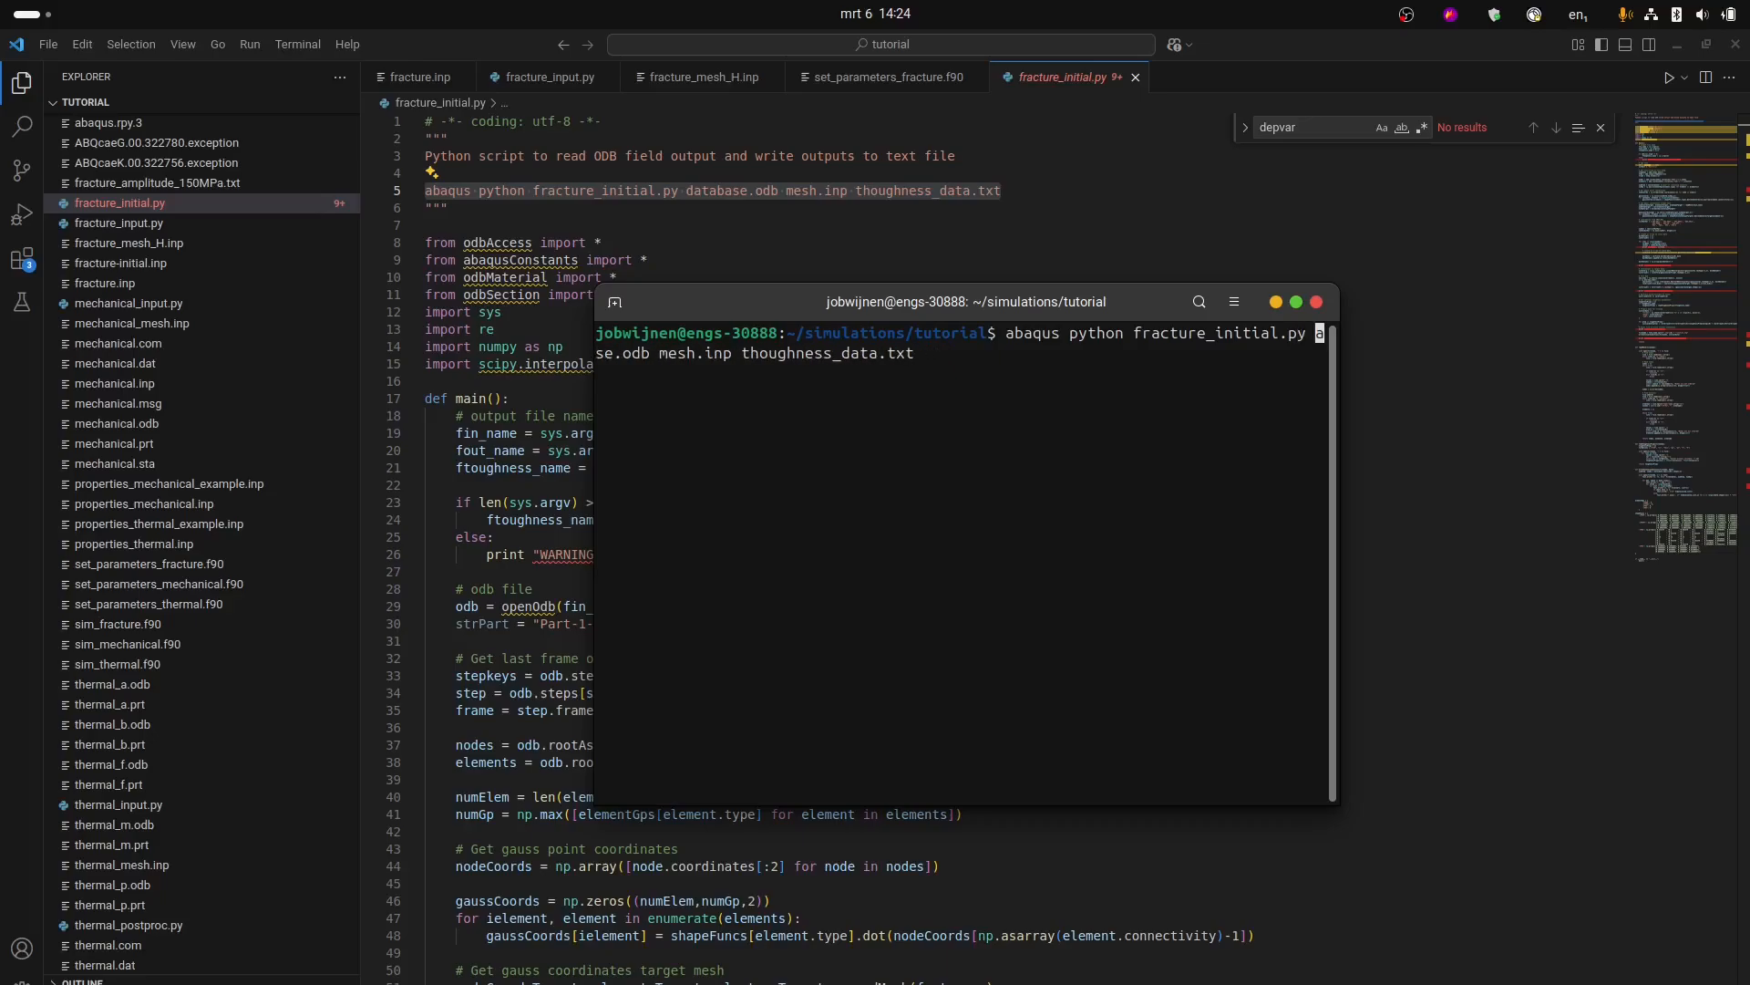
pyautogui.press('Delete')
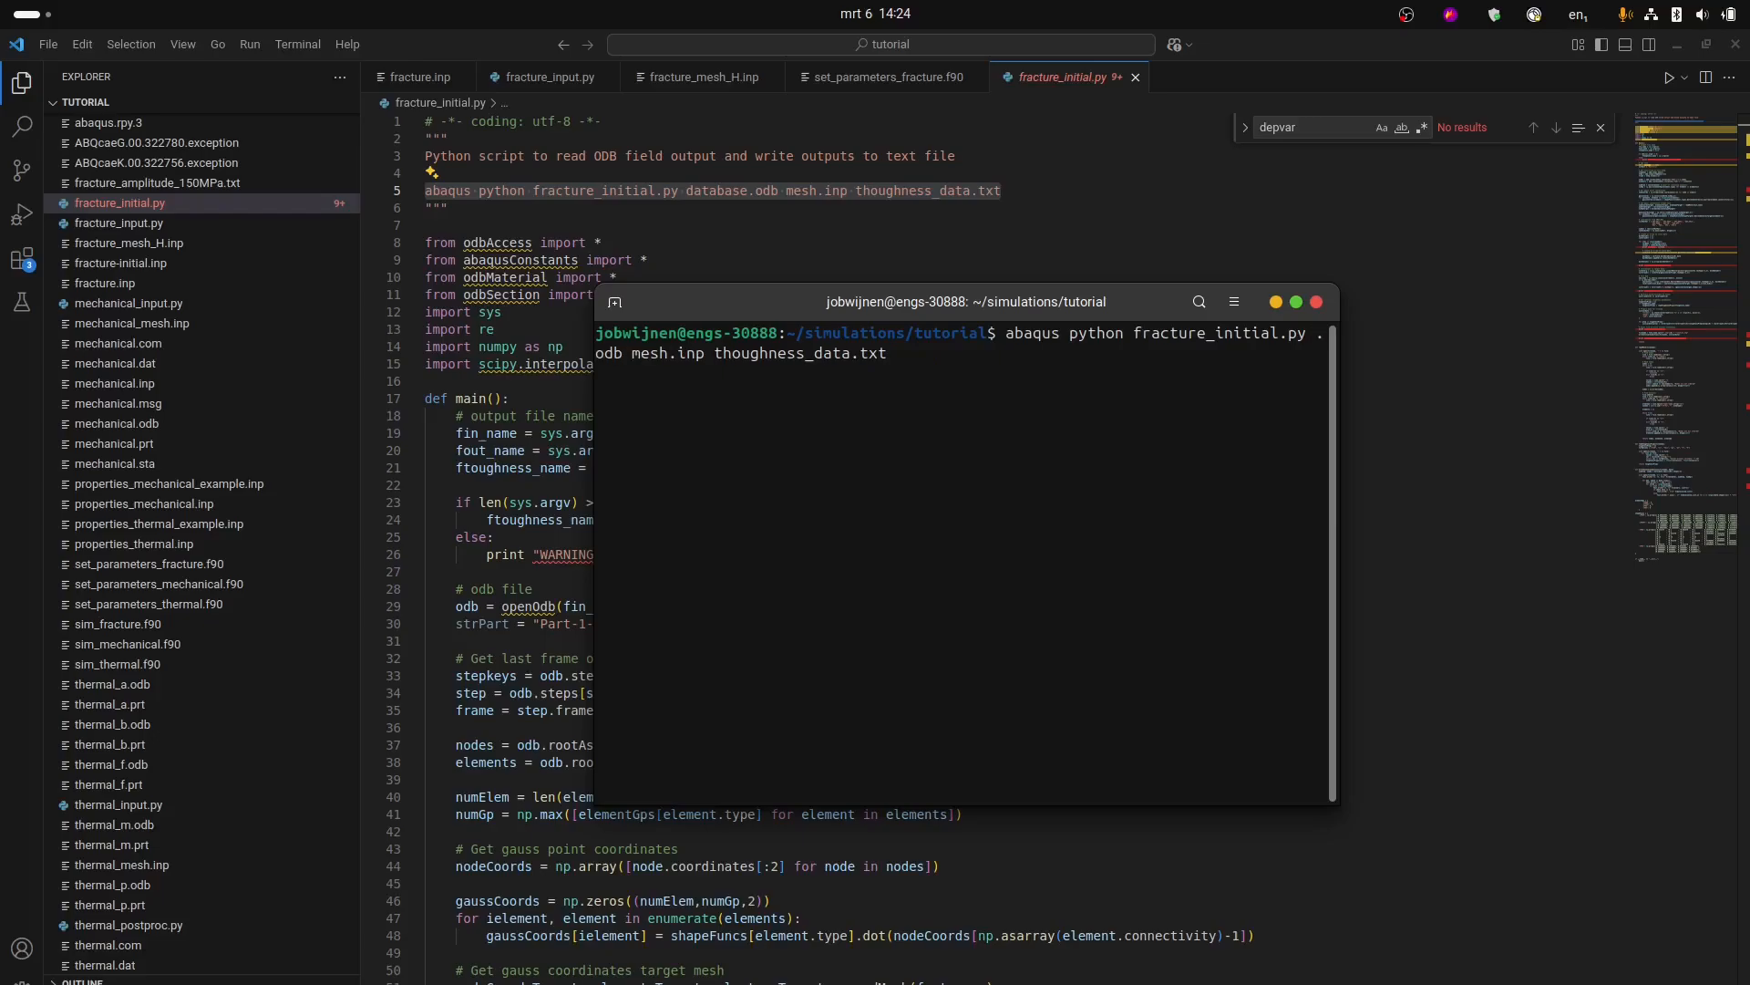
pyautogui.write('me')
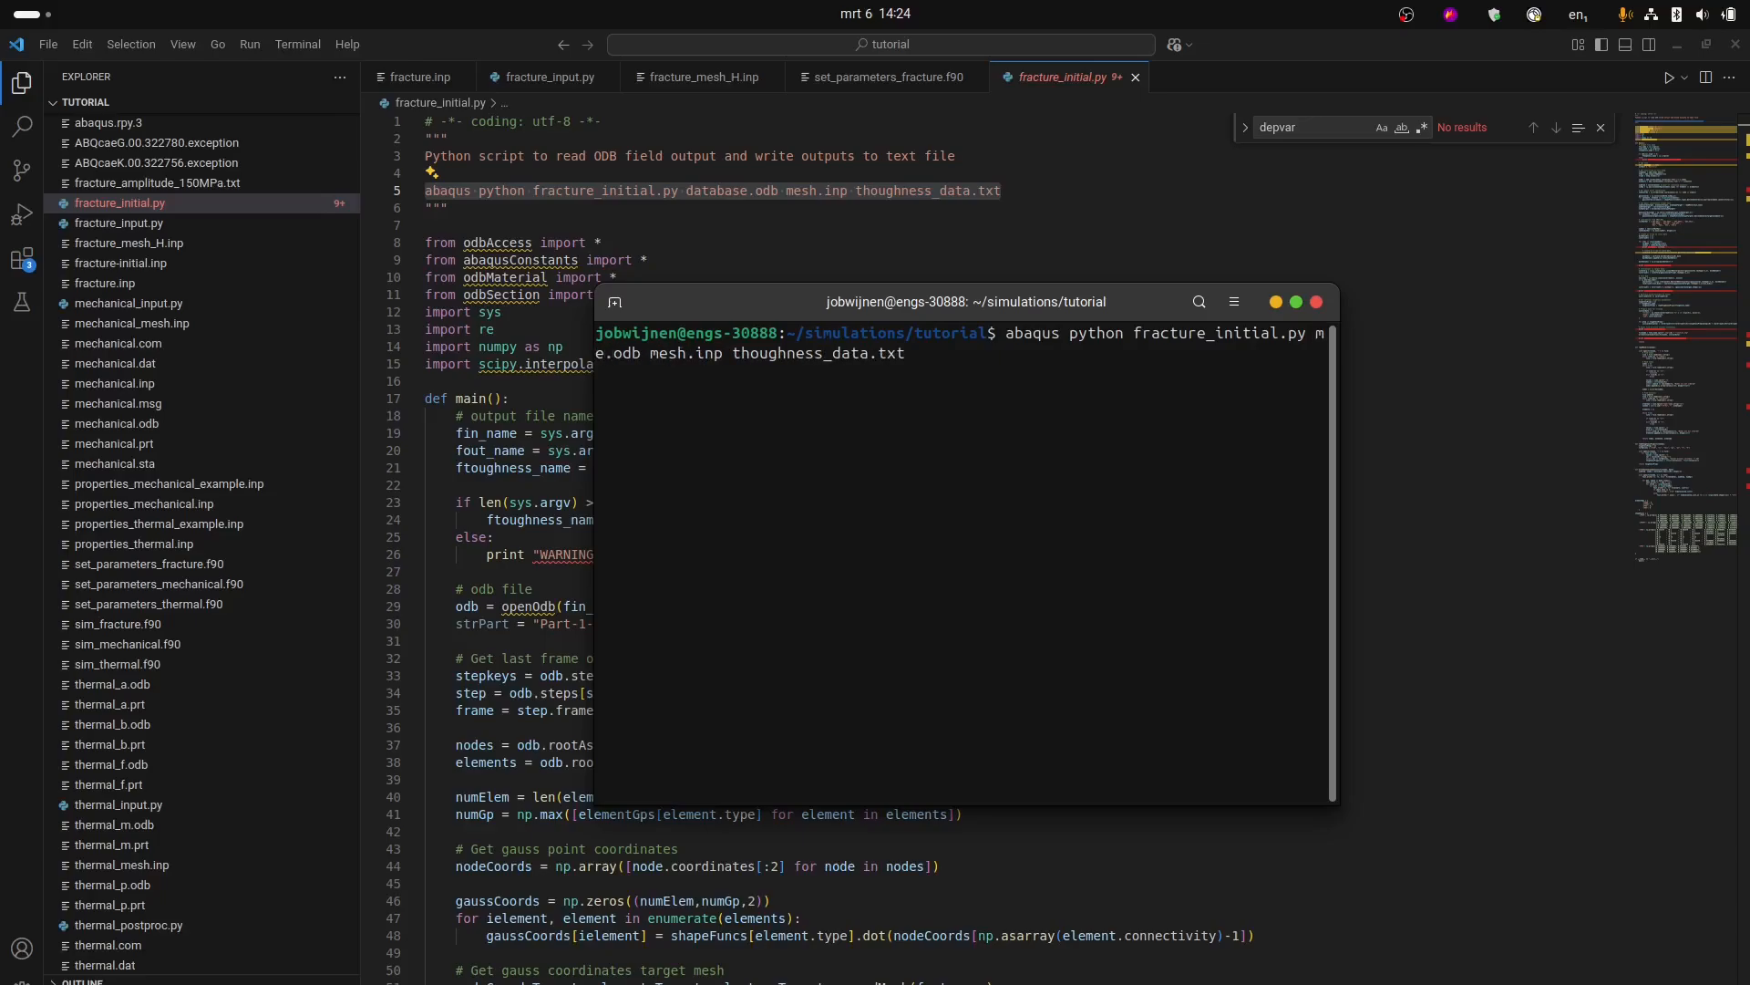
pyautogui.write('chan')
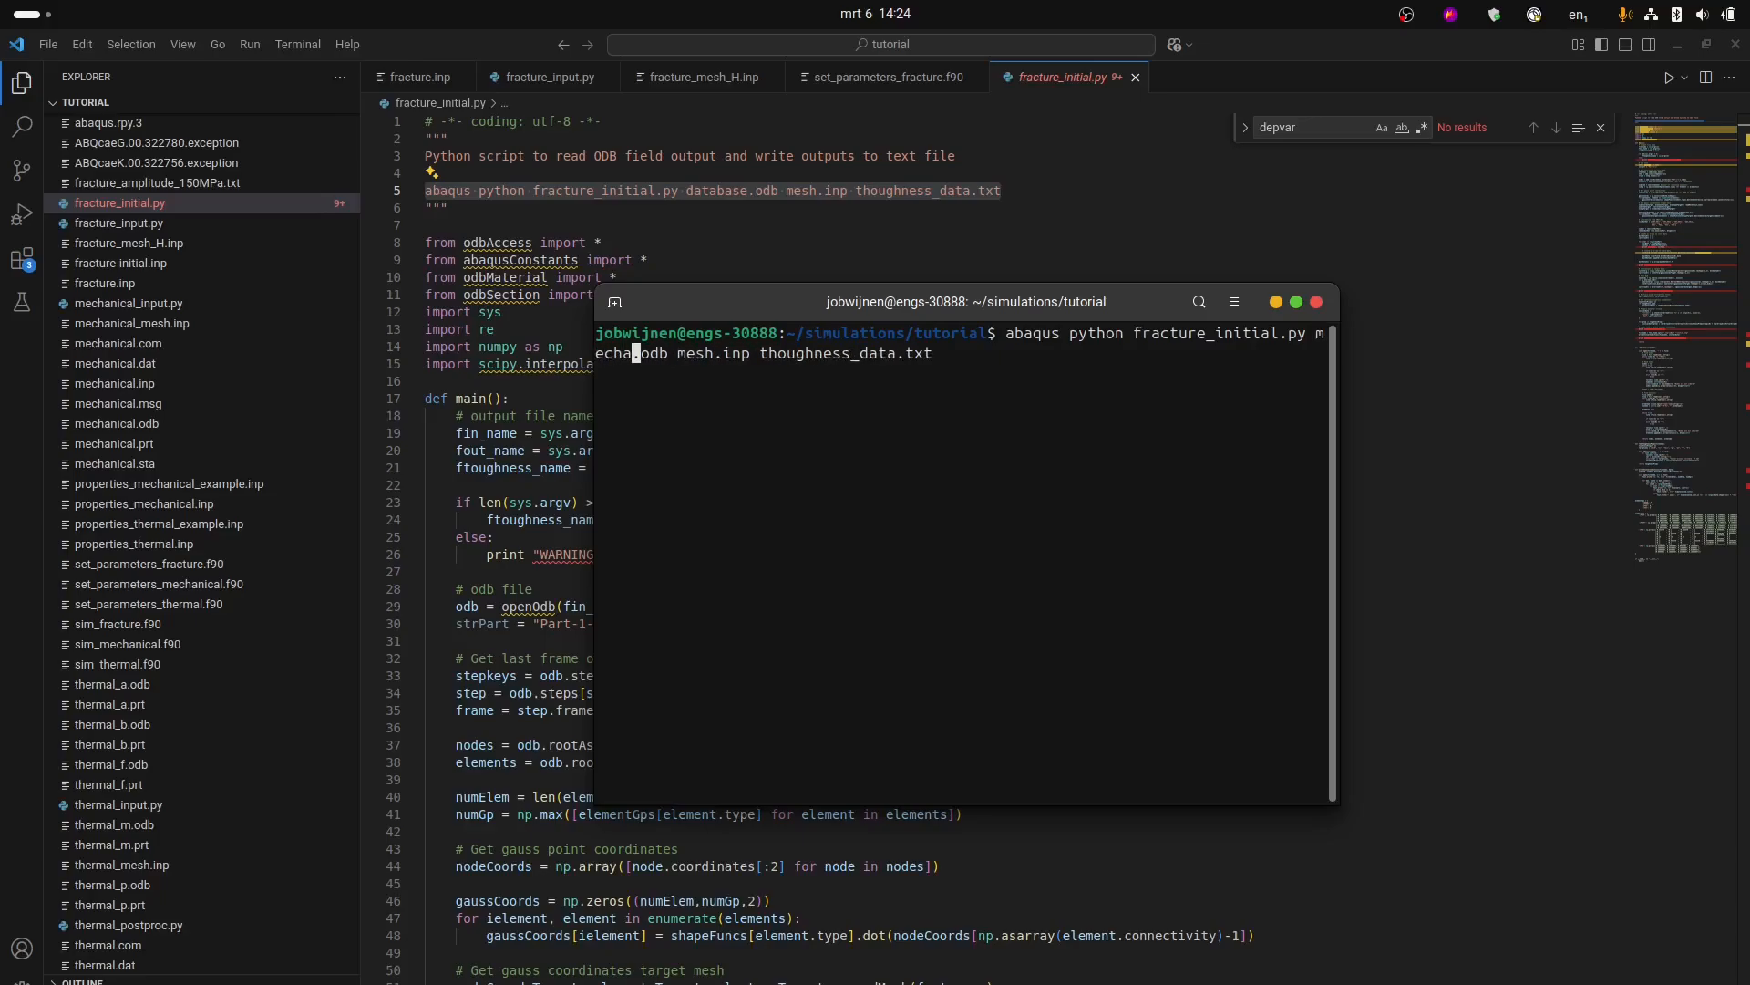
pyautogui.write('ical')
# Switch to Abaqus/CAE and open the mechanical model's field output request F-Output-1 for editing.
pyautogui.hotkey('alt', 'Tab')
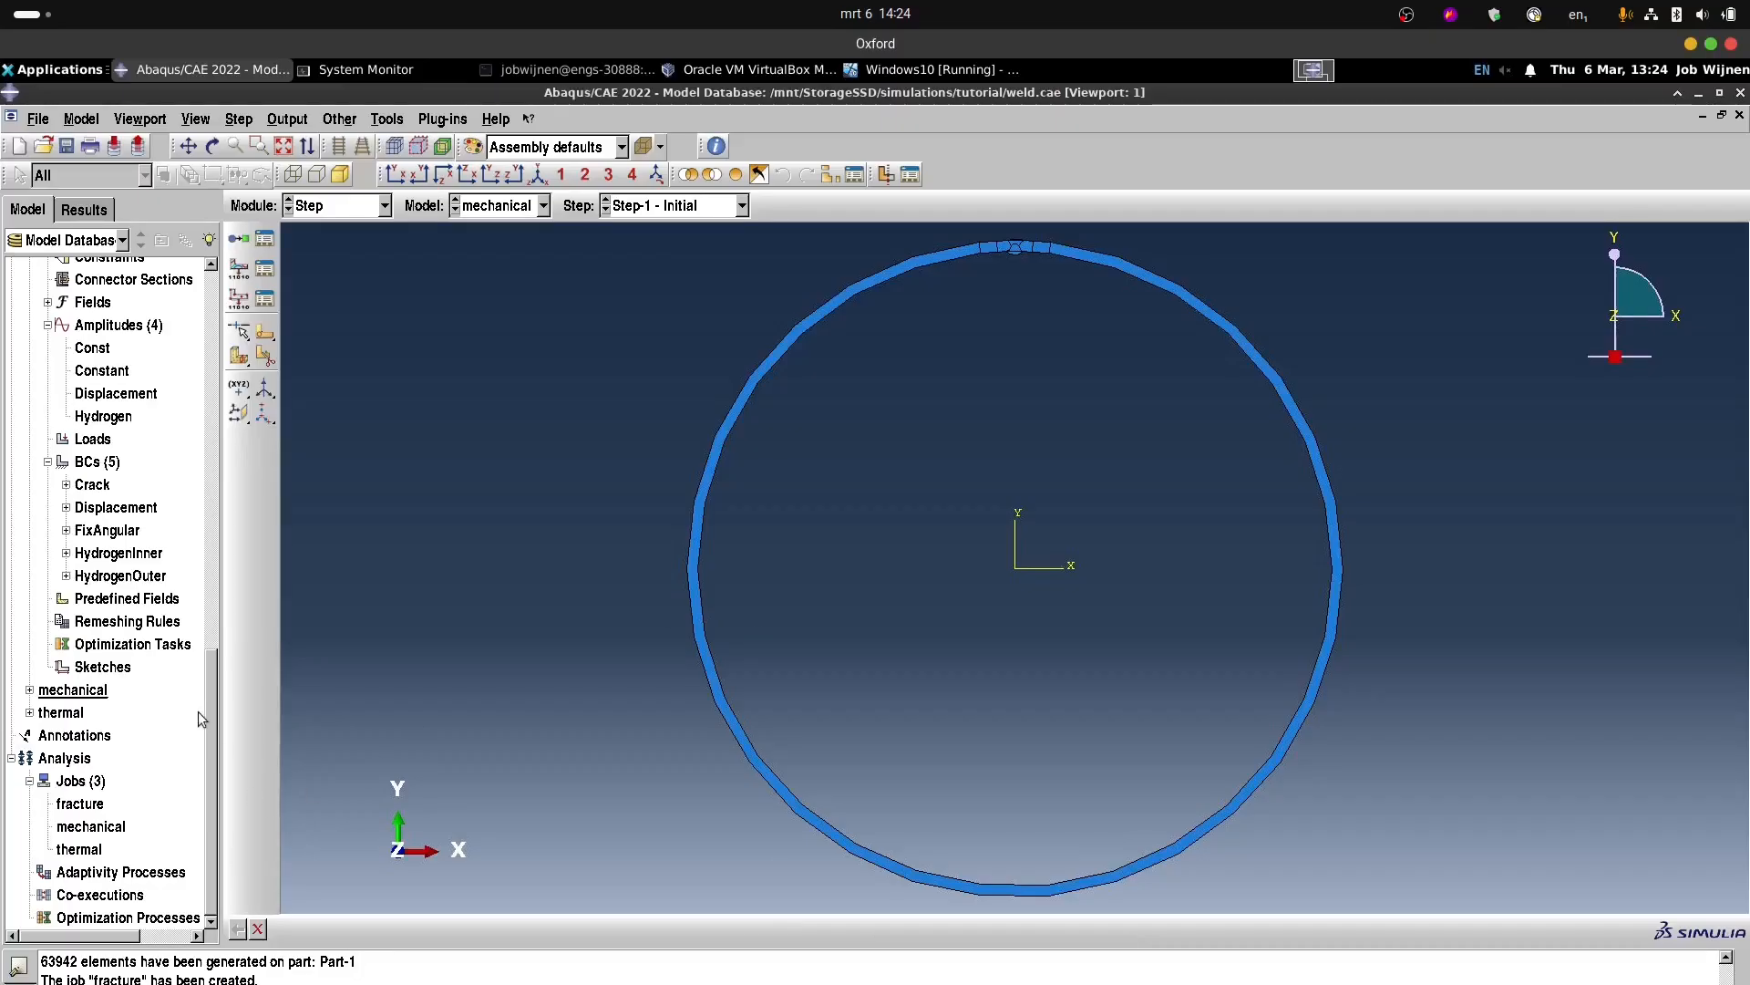
pyautogui.click(29, 690)
pyautogui.scroll(3, 212, 681)
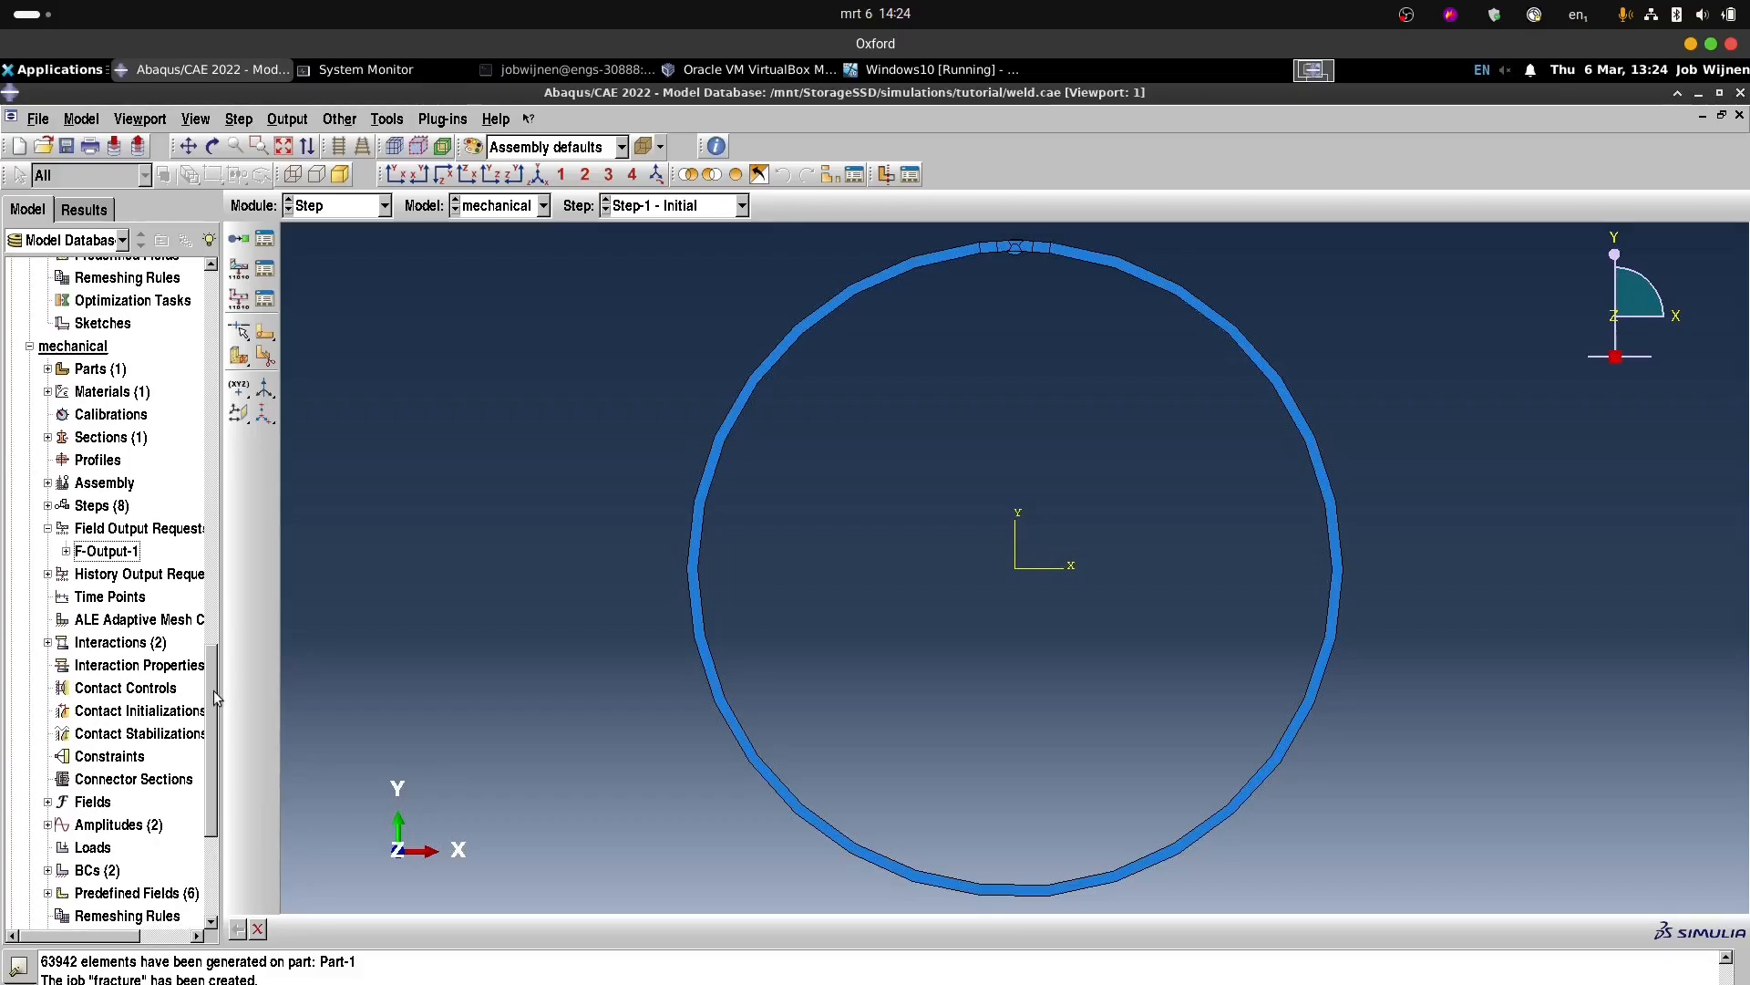
pyautogui.scroll(-1, 214, 691)
pyautogui.click(133, 528)
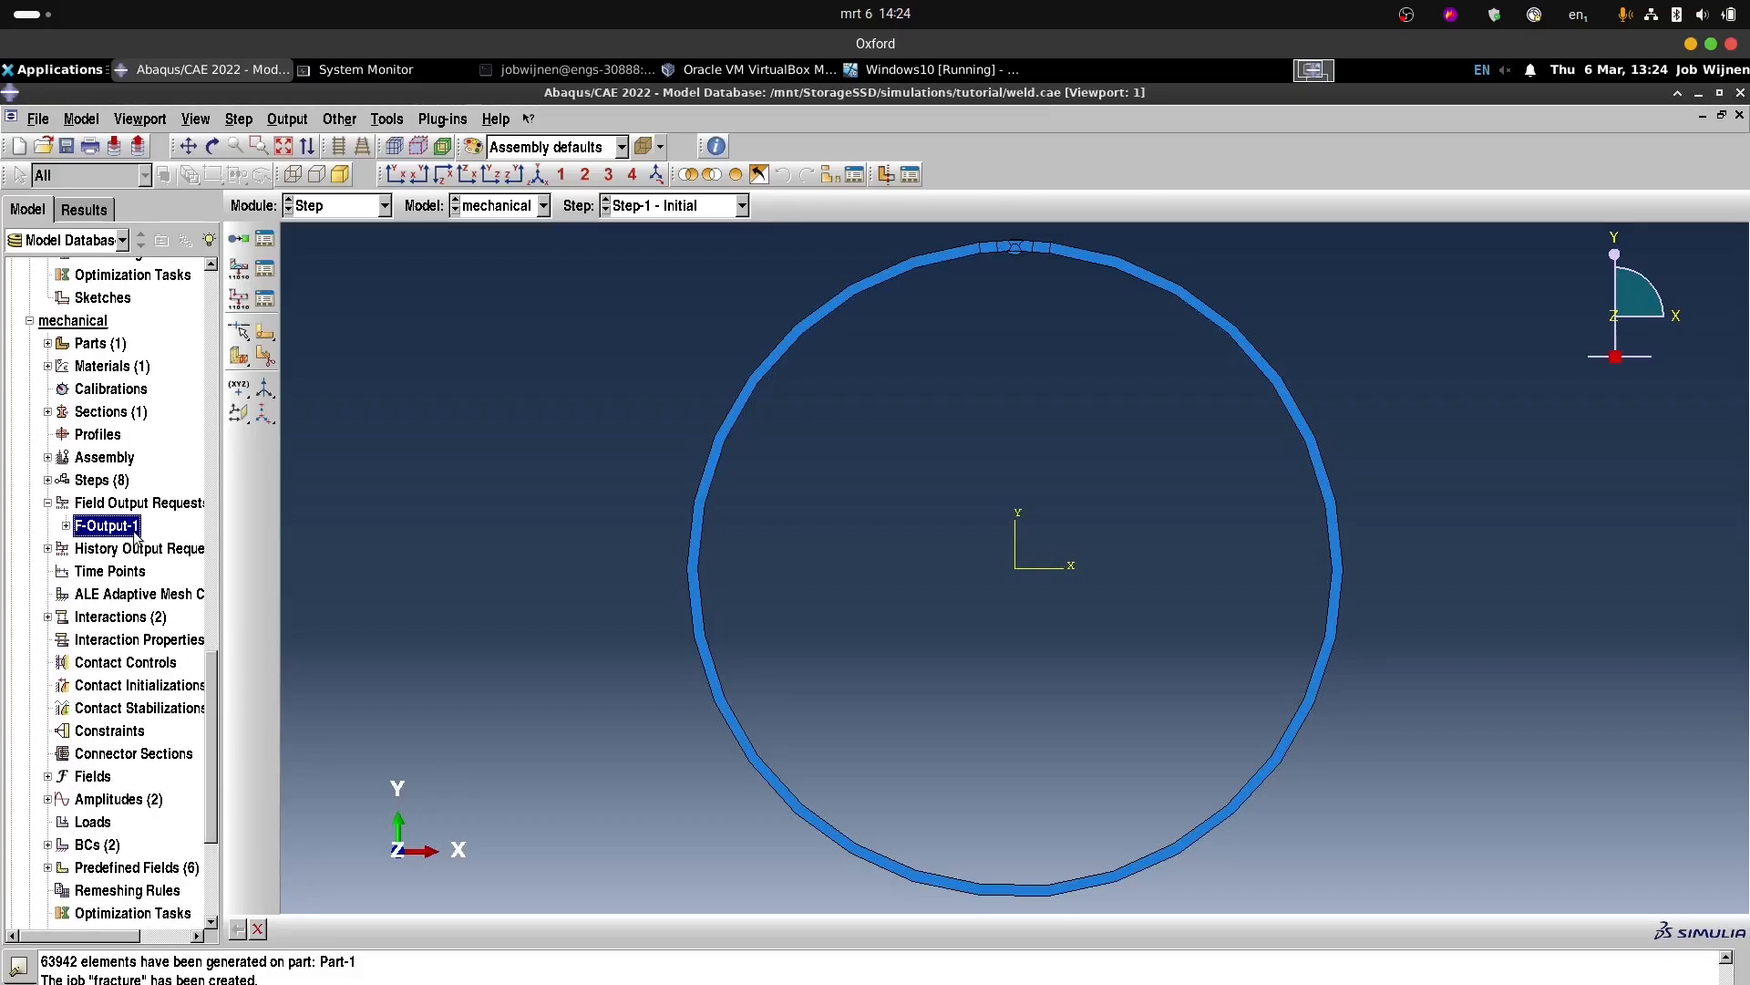
pyautogui.doubleClick(133, 529)
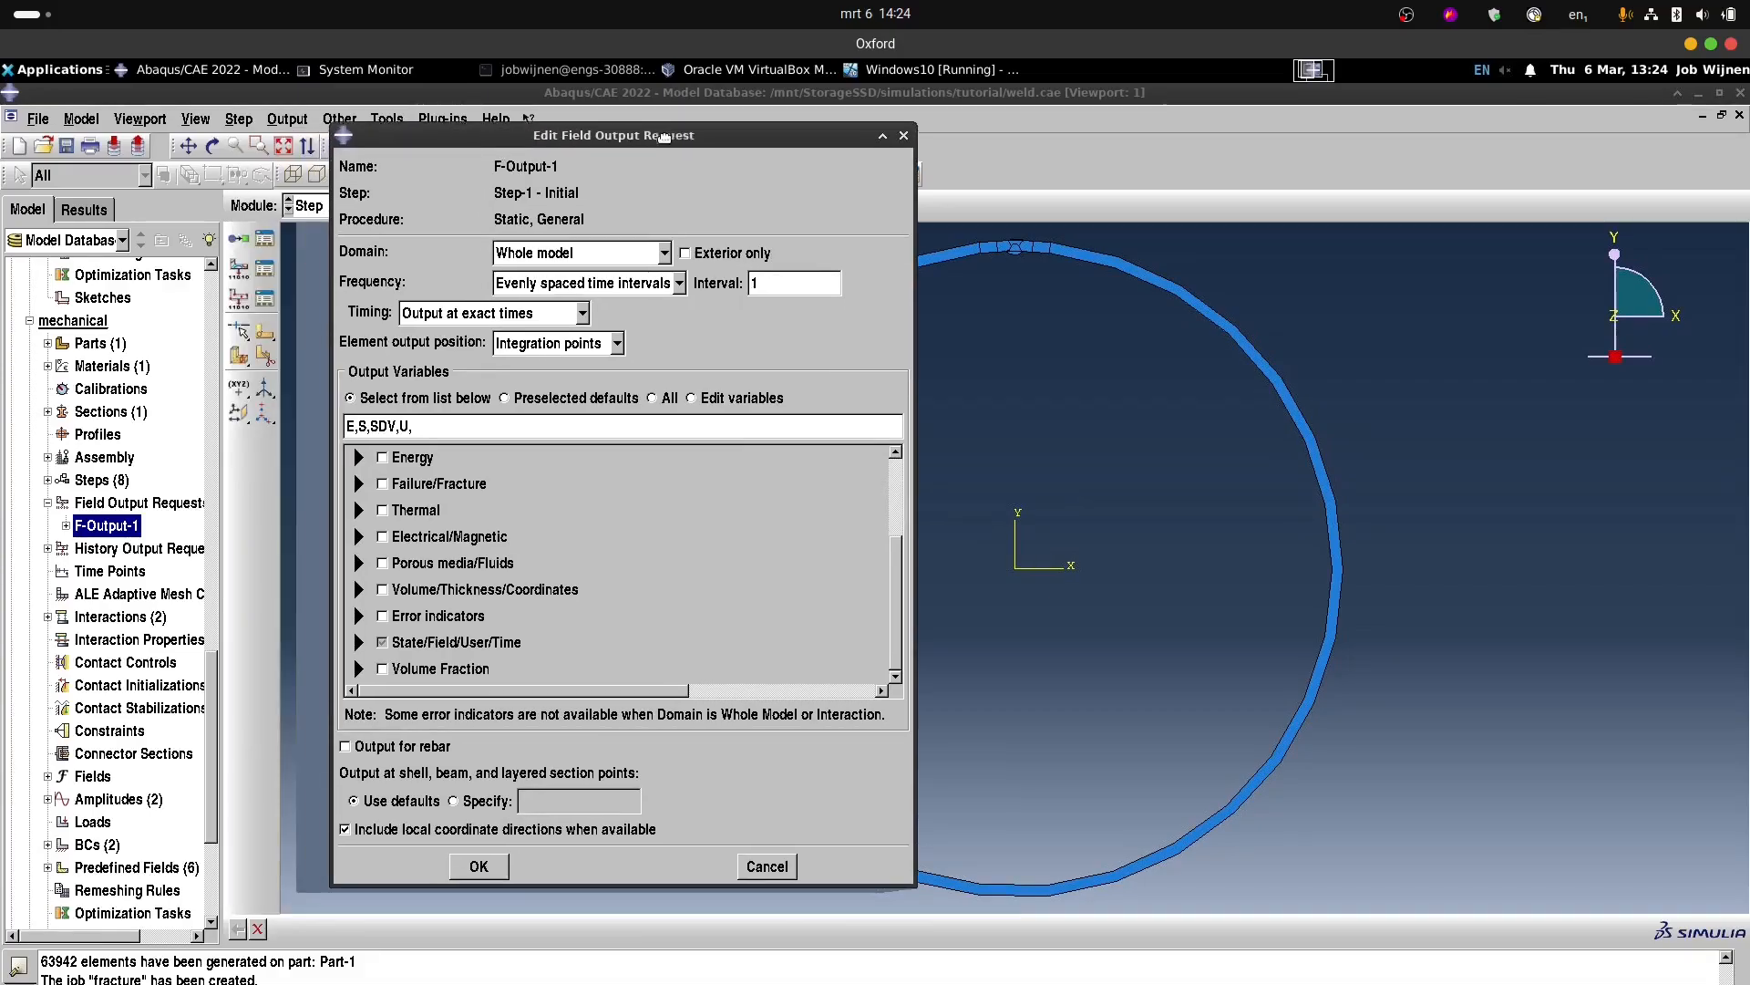
# Add FV, Predefined field variables, to the output variables of F-Output-1 and accept the request.
pyautogui.click(359, 642)
pyautogui.scroll(-3, 452, 647)
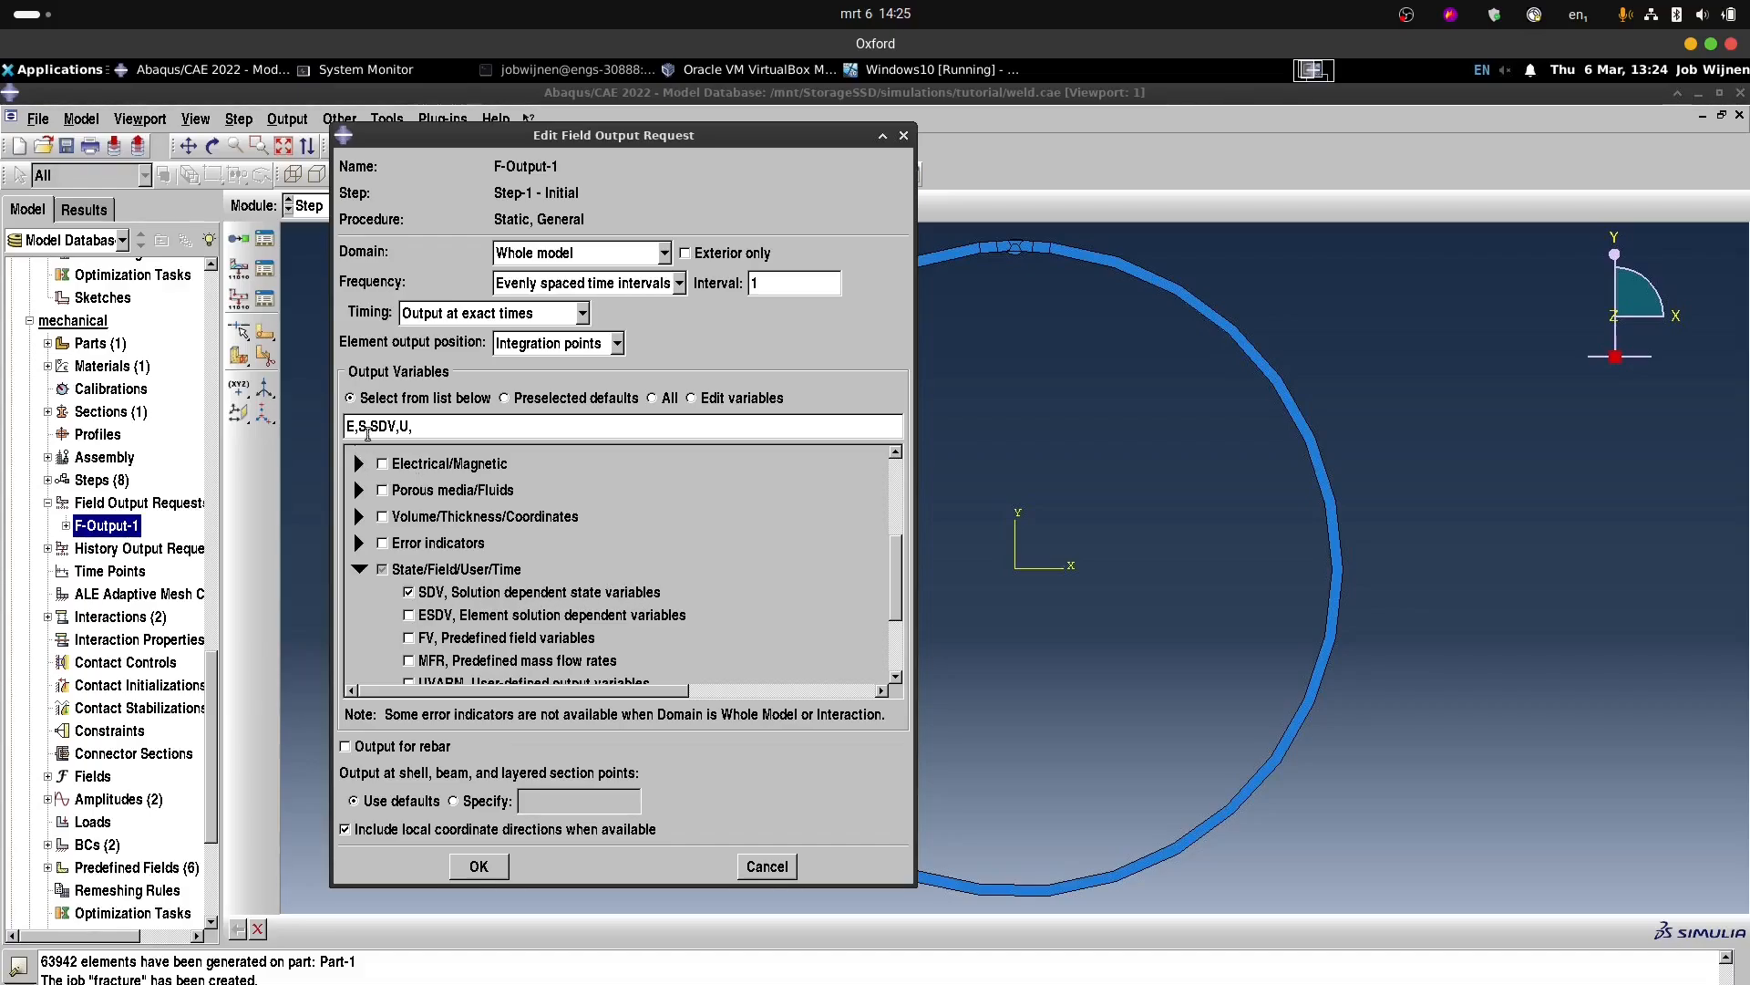
pyautogui.scroll(-1, 511, 591)
pyautogui.scroll(-1, 511, 590)
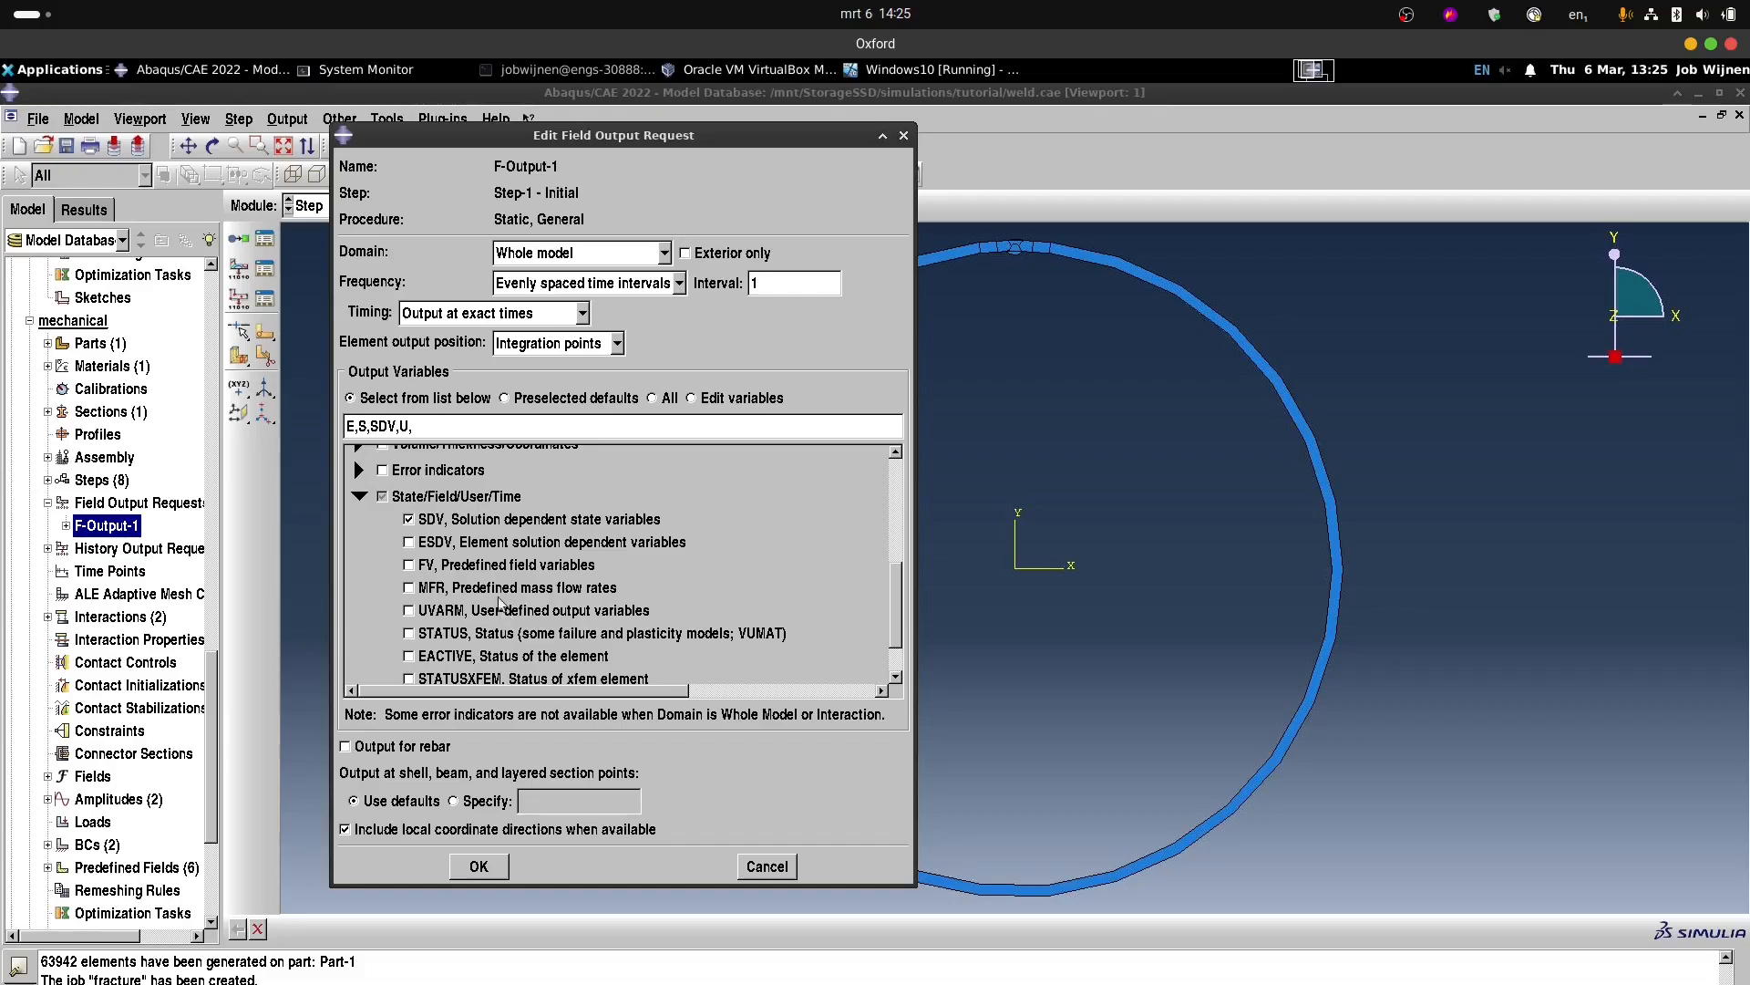
pyautogui.click(409, 565)
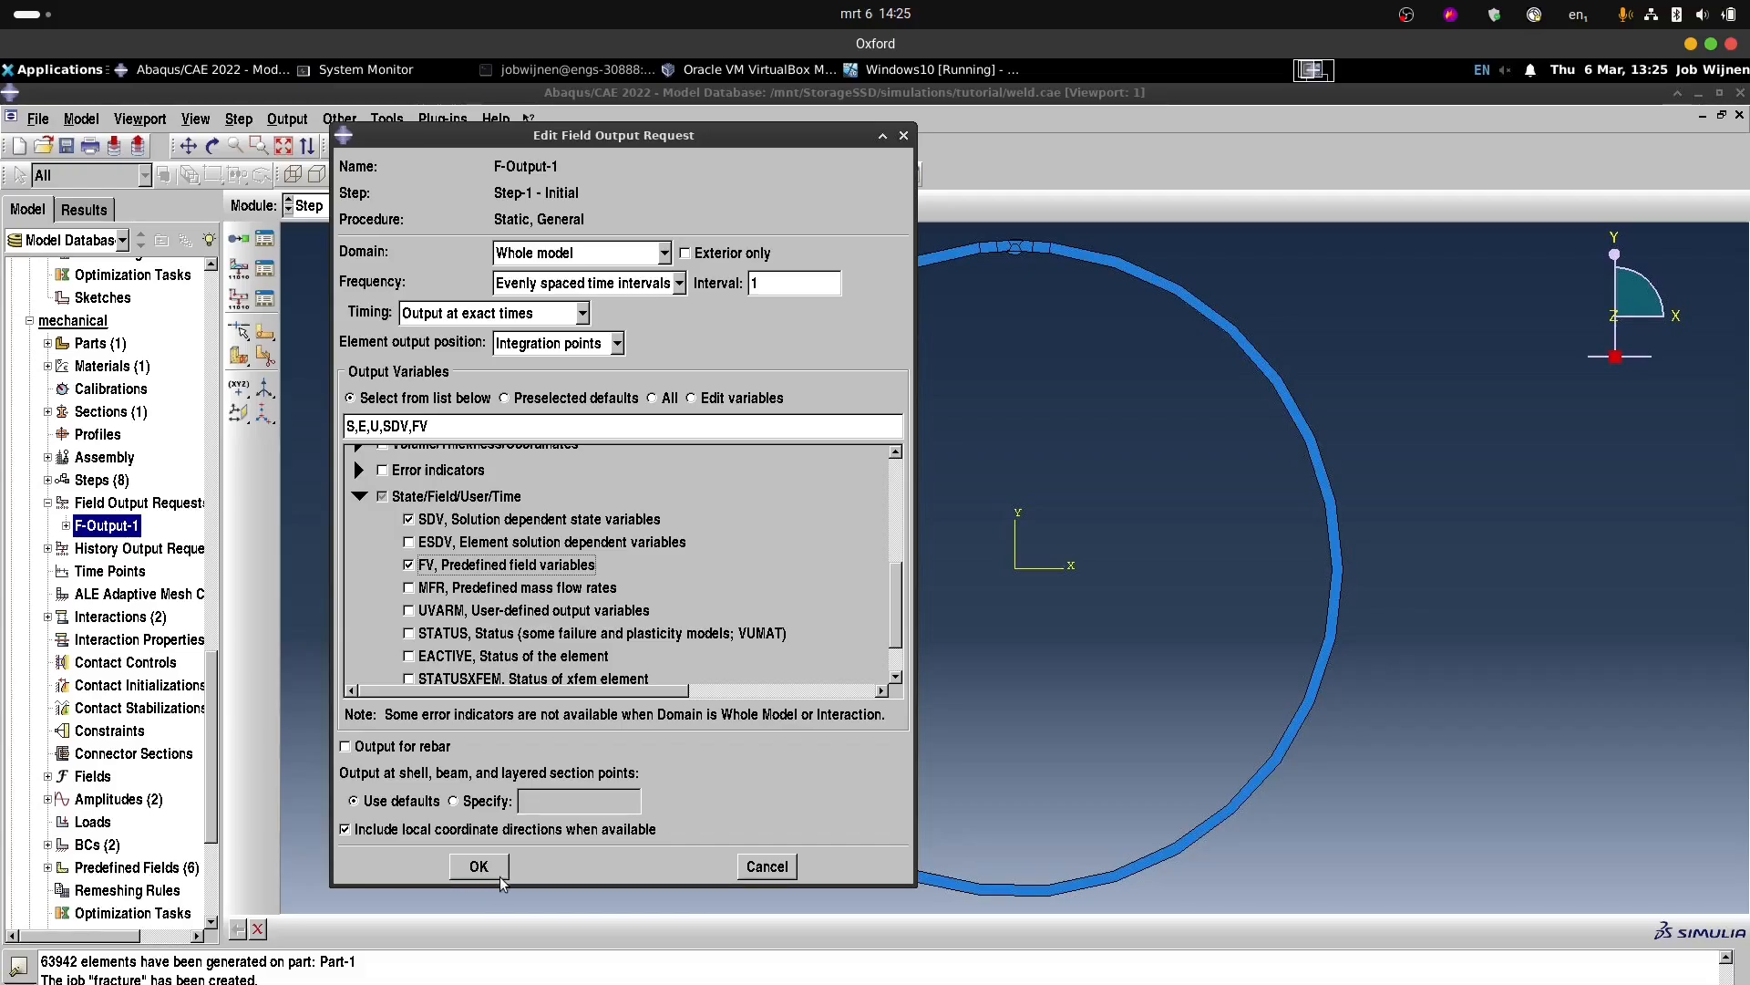
pyautogui.click(429, 421)
pyautogui.click(479, 866)
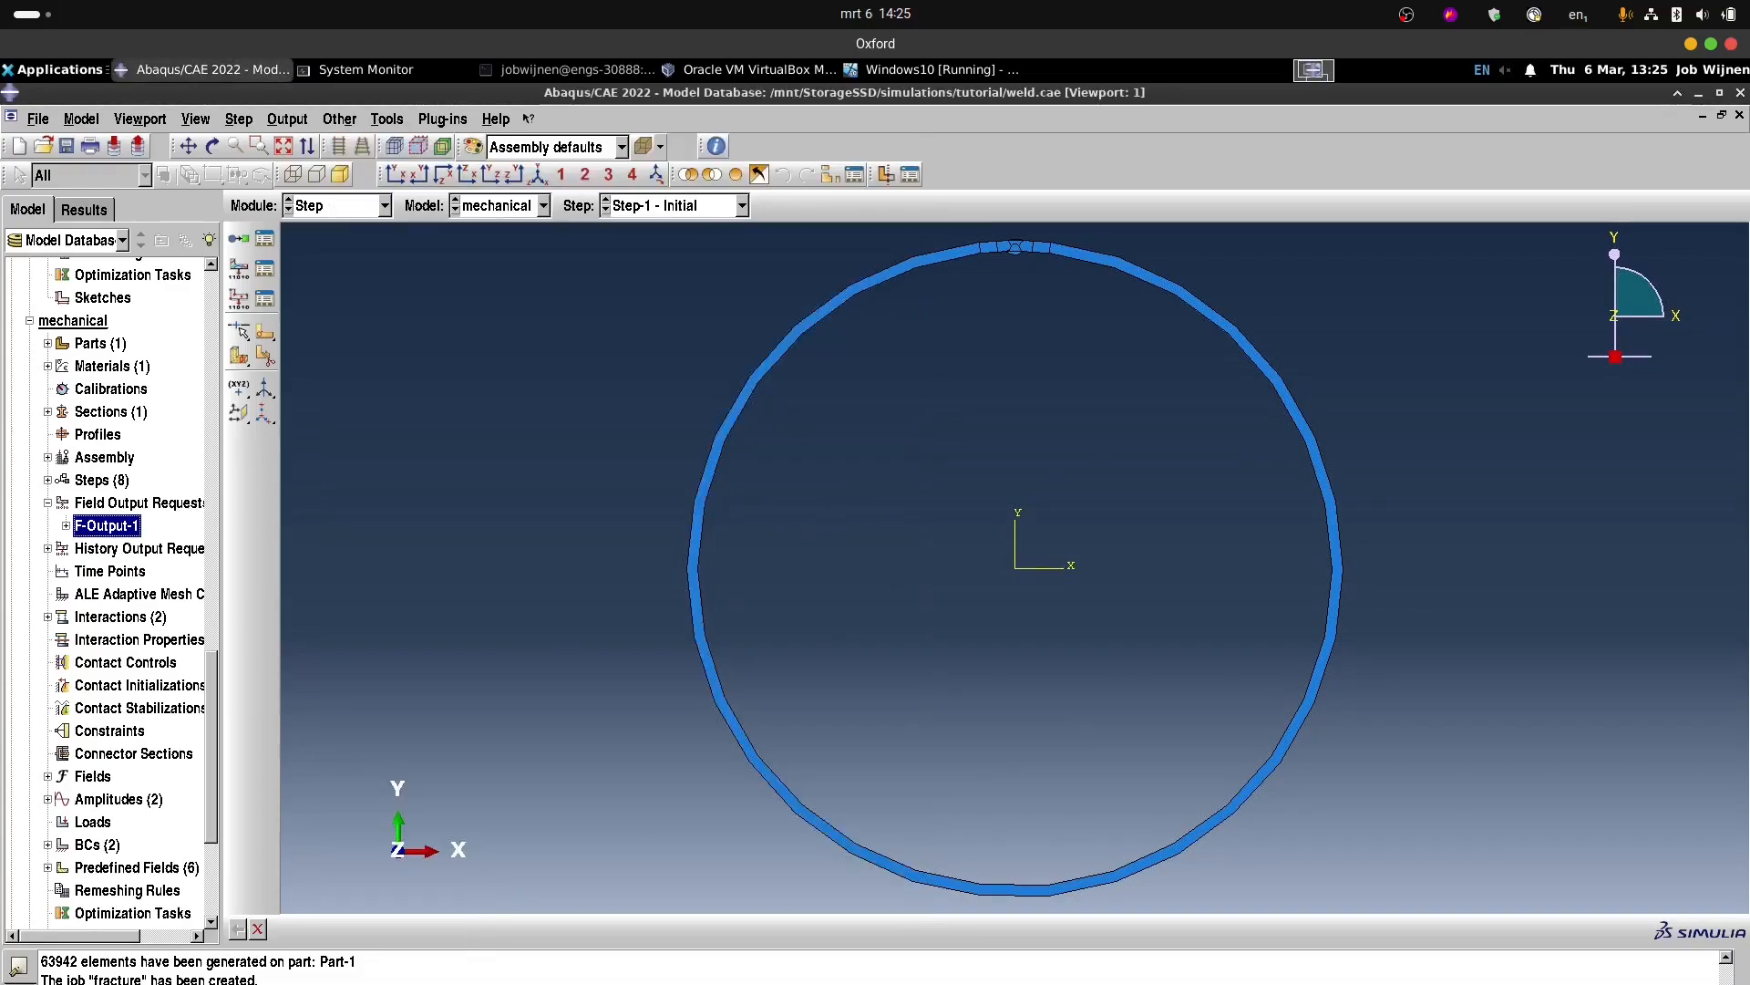
# Return to the terminal and replace the mesh.inp argument of the prepared command with fracture.inp.
pyautogui.click(991, 980)
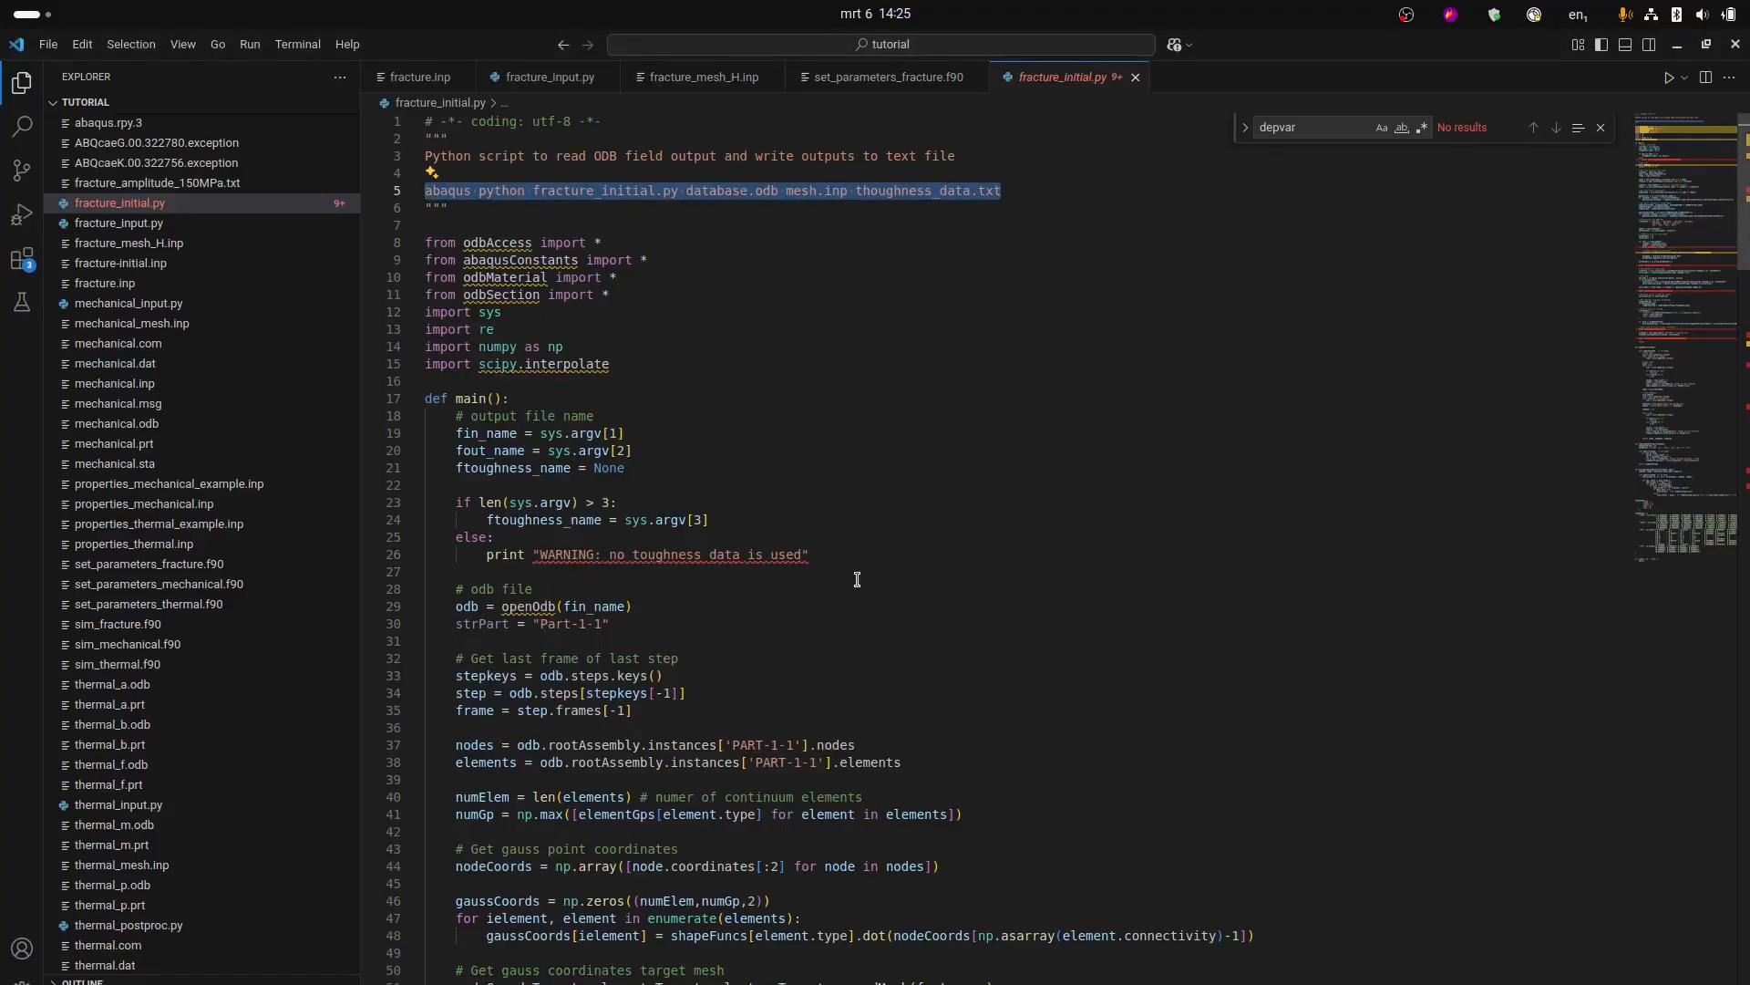
pyautogui.hotkey('alt', 'Tab')
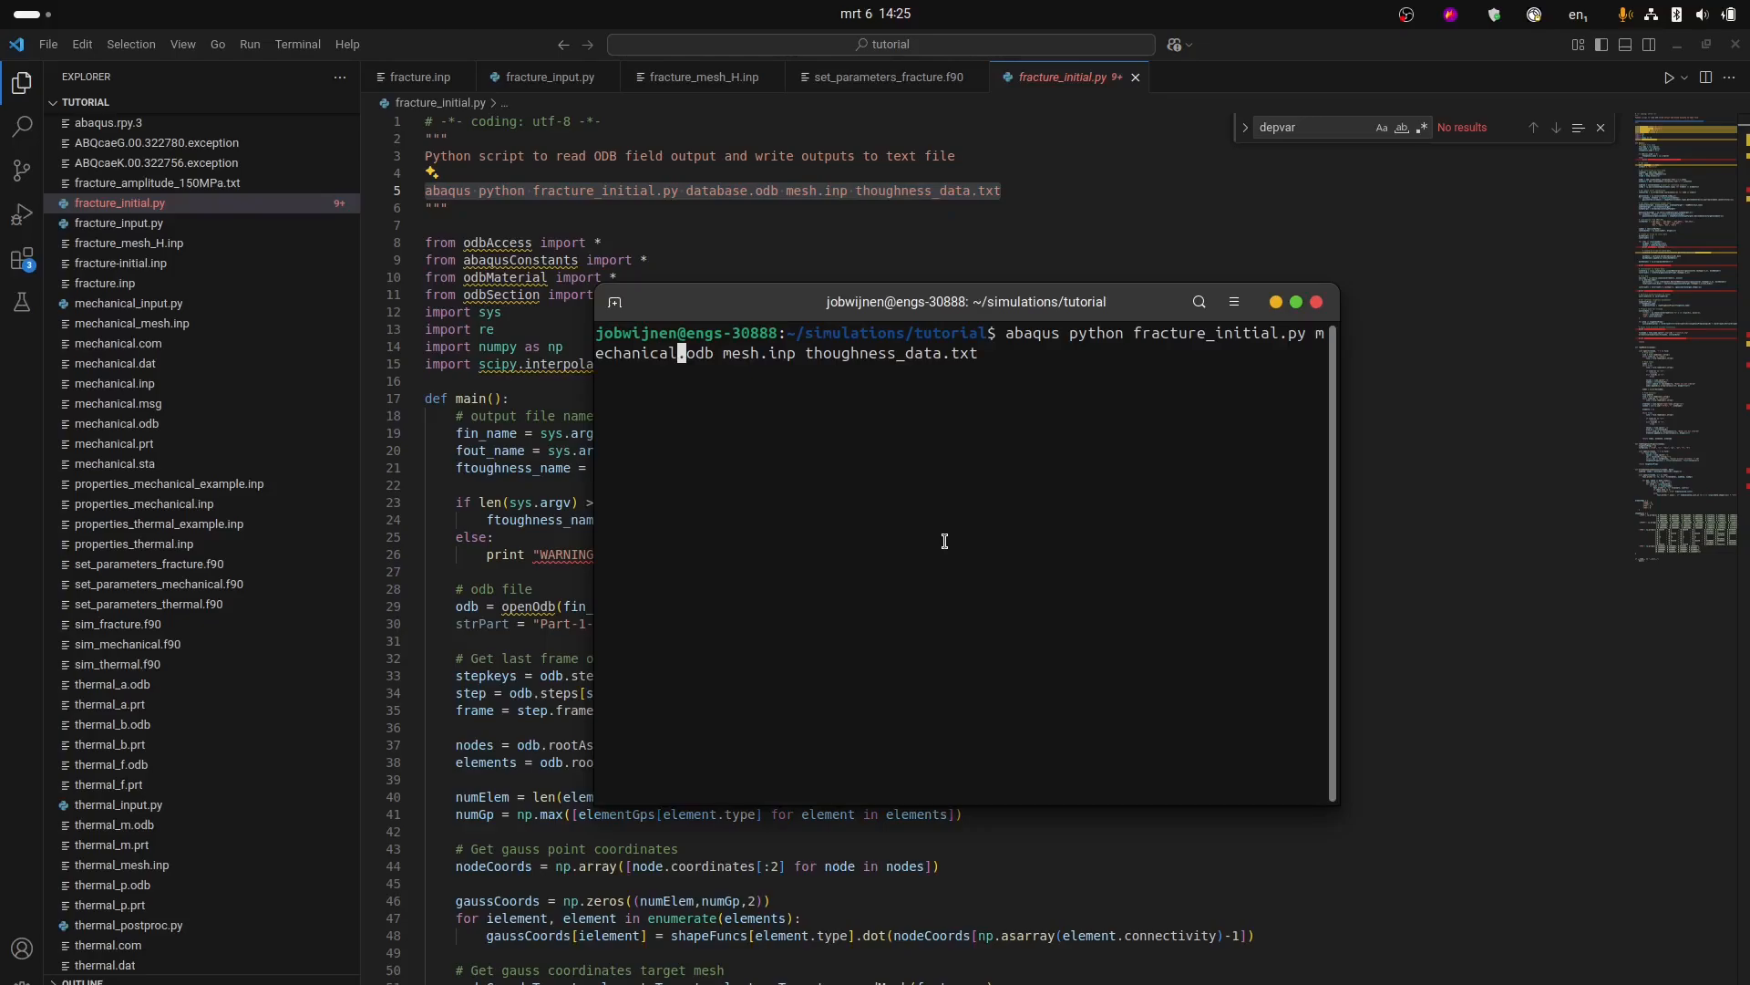
pyautogui.press('Right')
pyautogui.press('Right')
pyautogui.press('Right')
pyautogui.press('Right')
pyautogui.press('Right')
pyautogui.press('Right')
pyautogui.press('Right')
pyautogui.press('Right')
pyautogui.press('BackSpace')
pyautogui.press('BackSpace')
pyautogui.press('BackSpace')
pyautogui.press('BackSpace')
pyautogui.write('fracture')
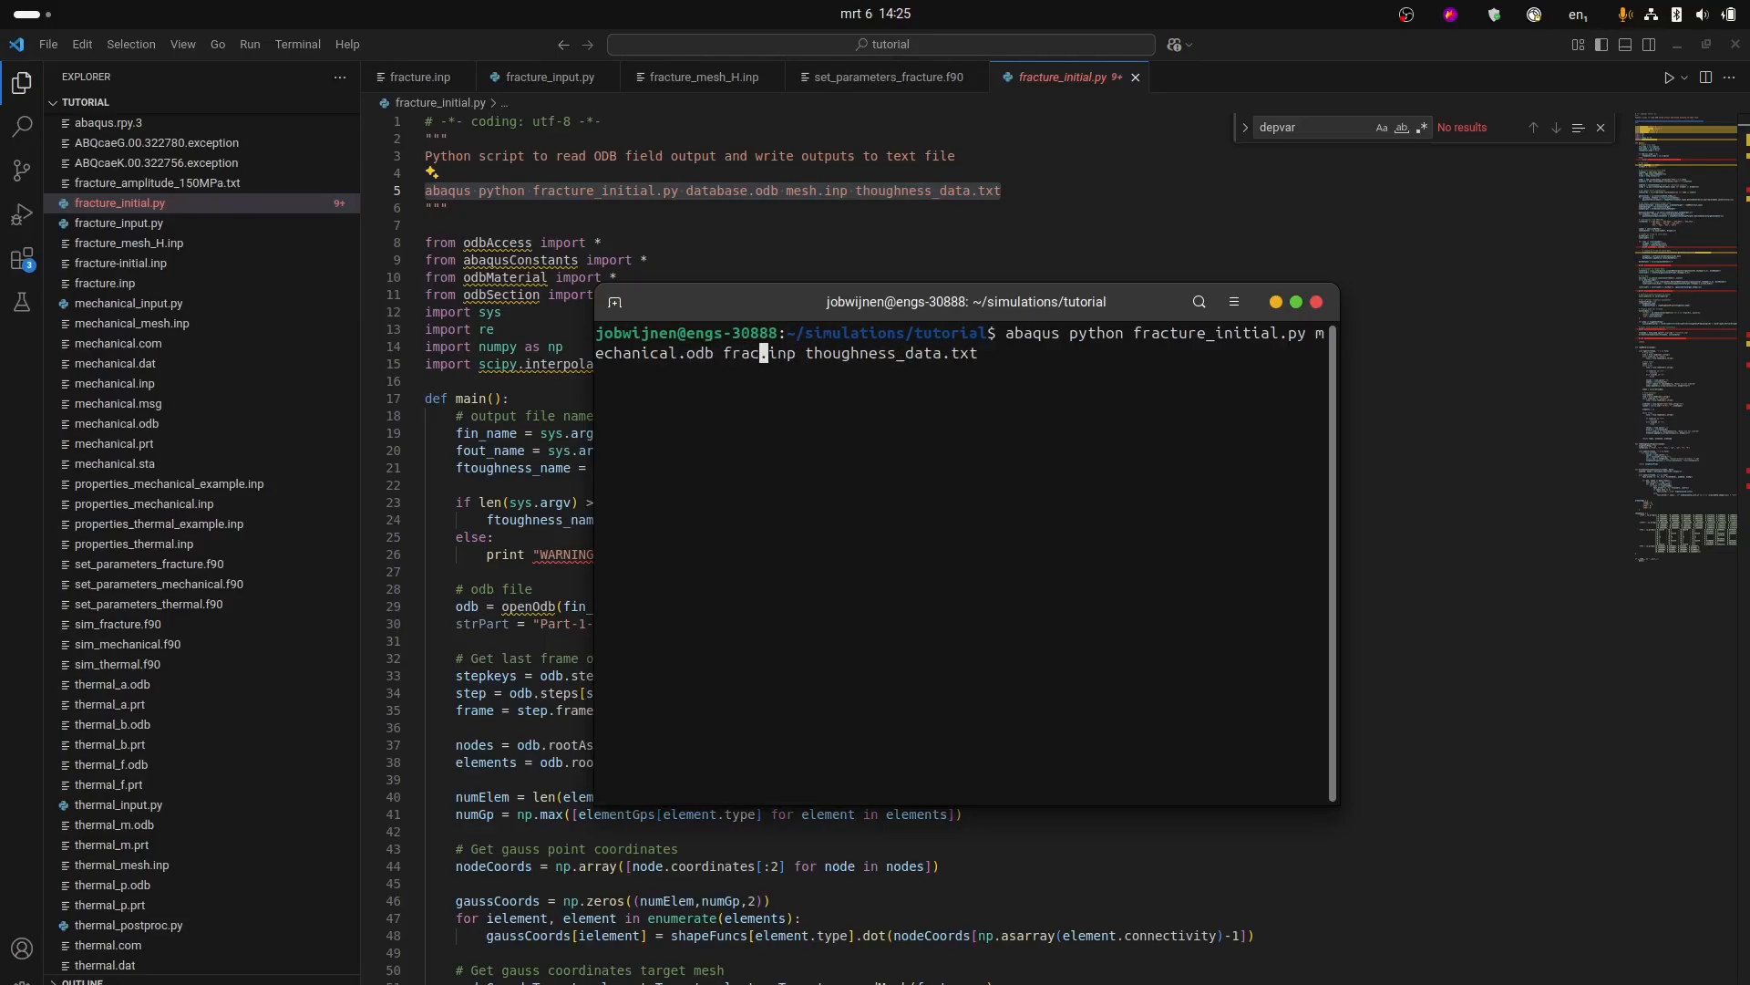
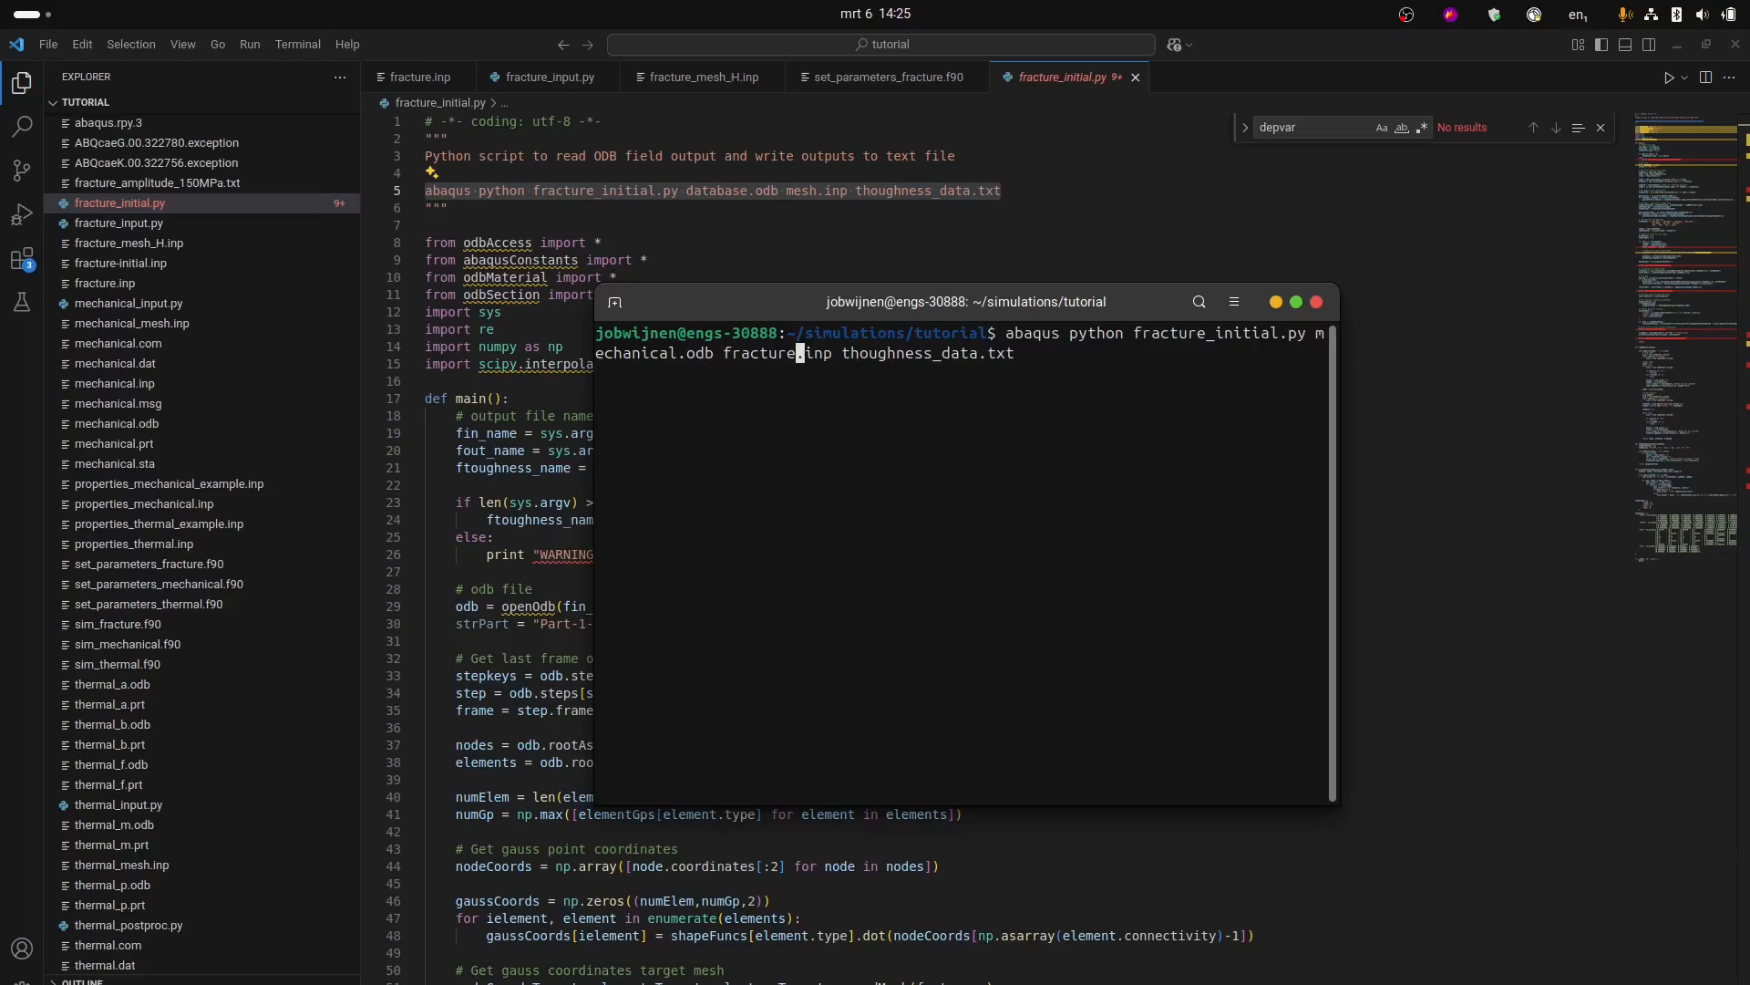
# Highlight the toughness data argument in the command and open toughness_data.txt from the tutorial folder.
pyautogui.press('Right')
pyautogui.press('Right')
pyautogui.press('Right')
pyautogui.press('Right')
pyautogui.press('Right')
pyautogui.press('Right')
pyautogui.moveTo(1016, 354); pyautogui.dragTo(903, 273)
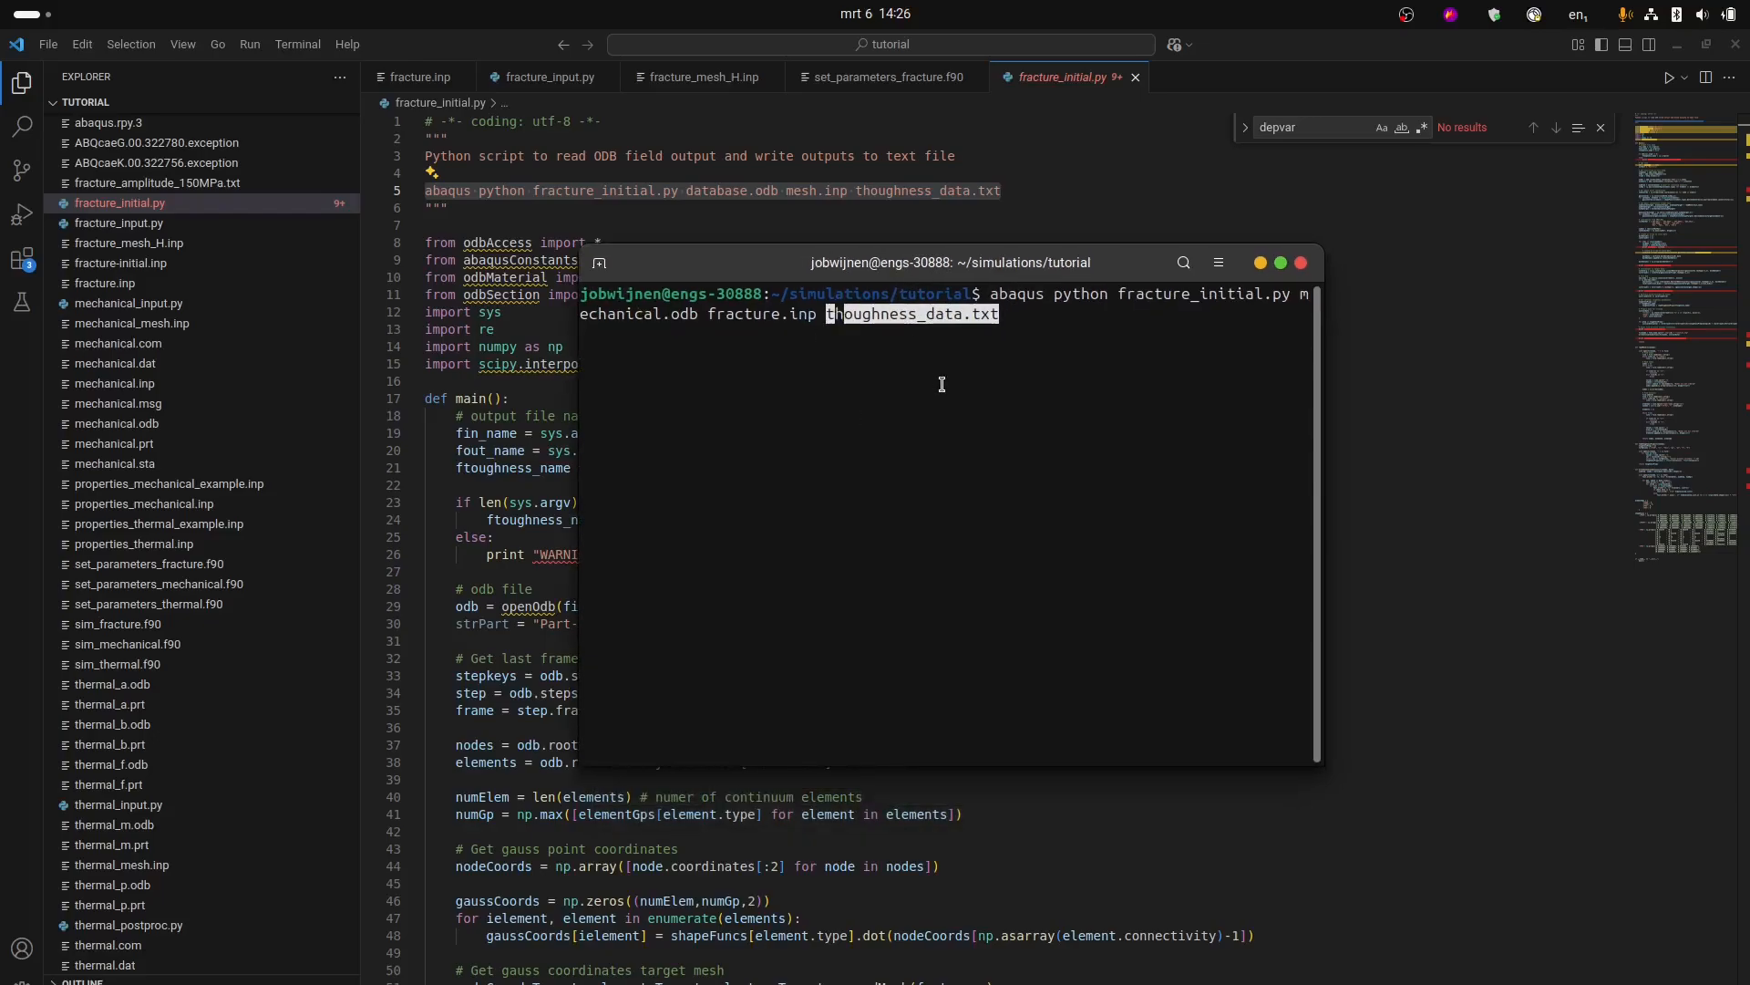
pyautogui.click(944, 386)
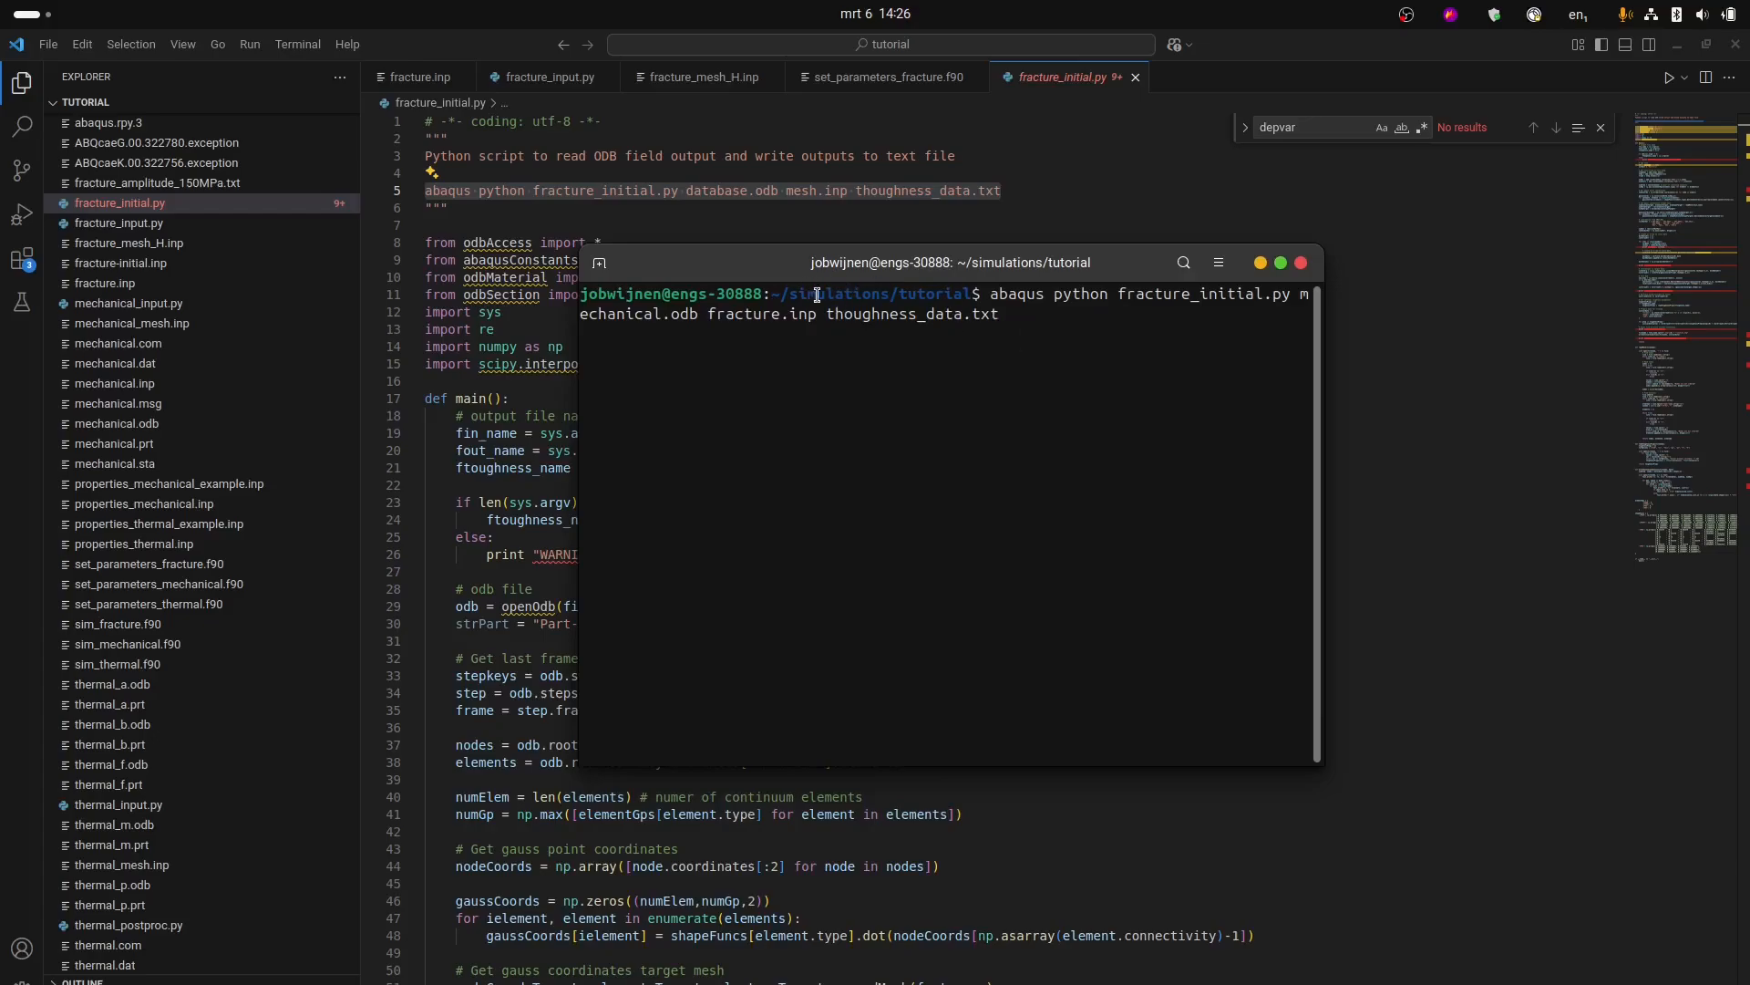
pyautogui.moveTo(827, 311); pyautogui.dragTo(999, 244)
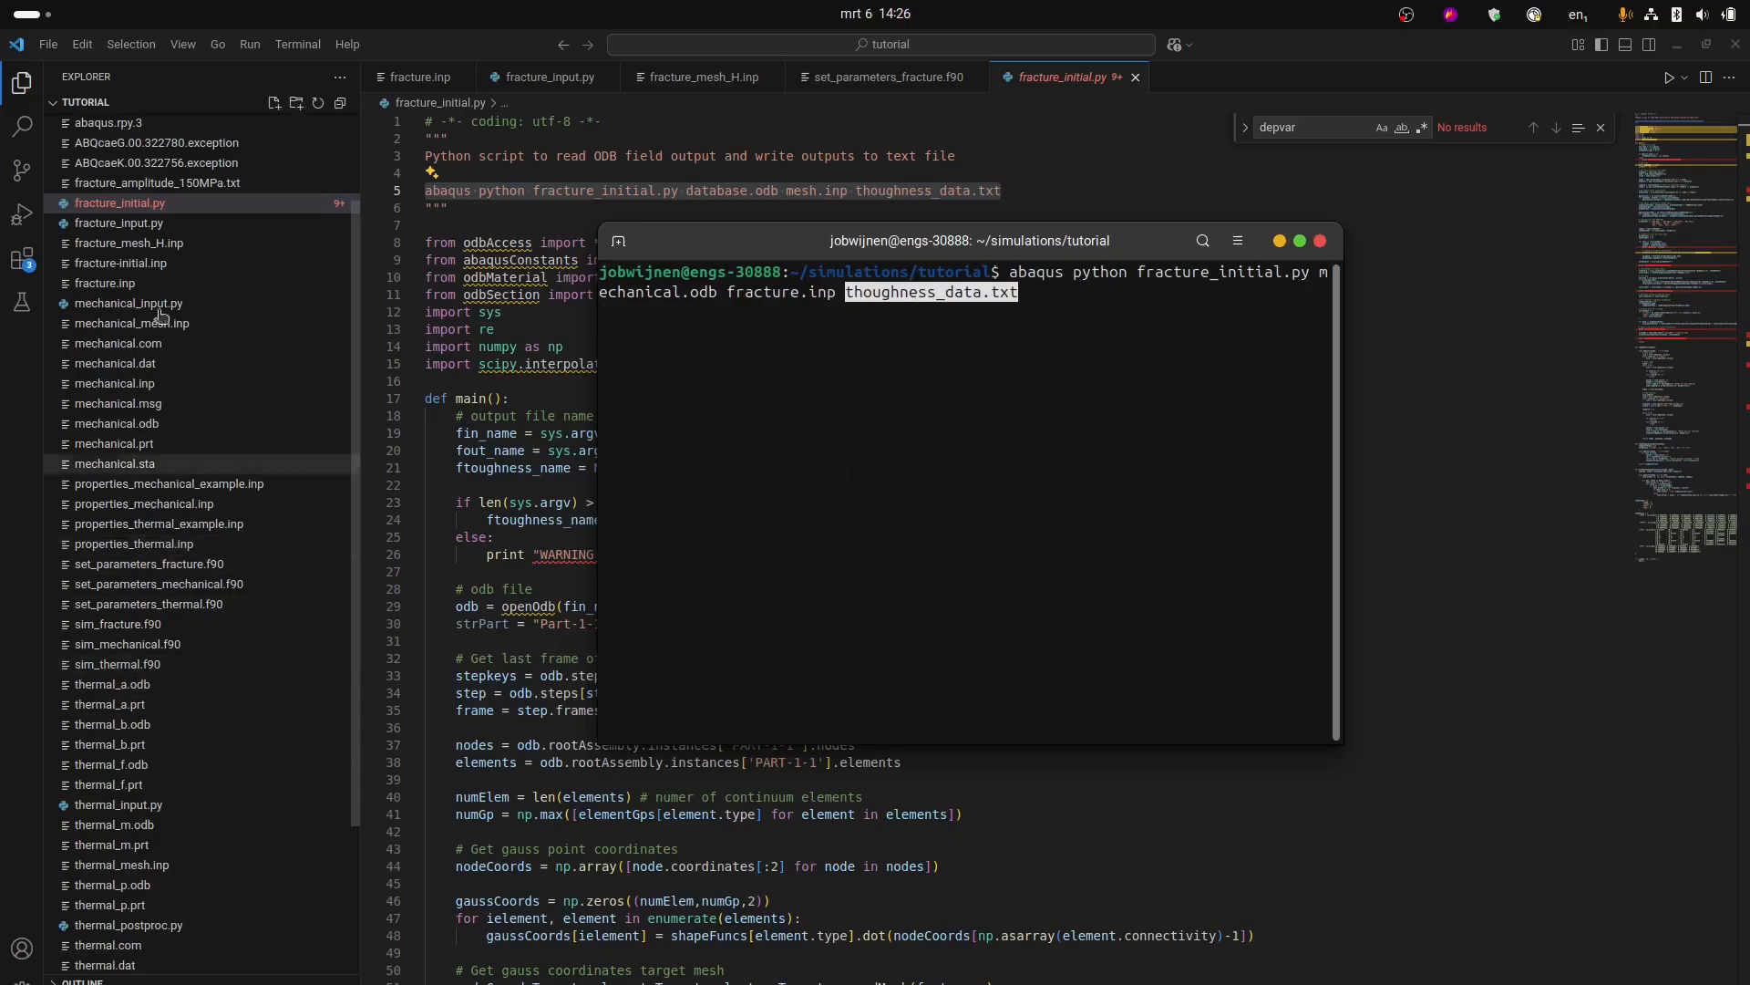
pyautogui.scroll(-2, 157, 489)
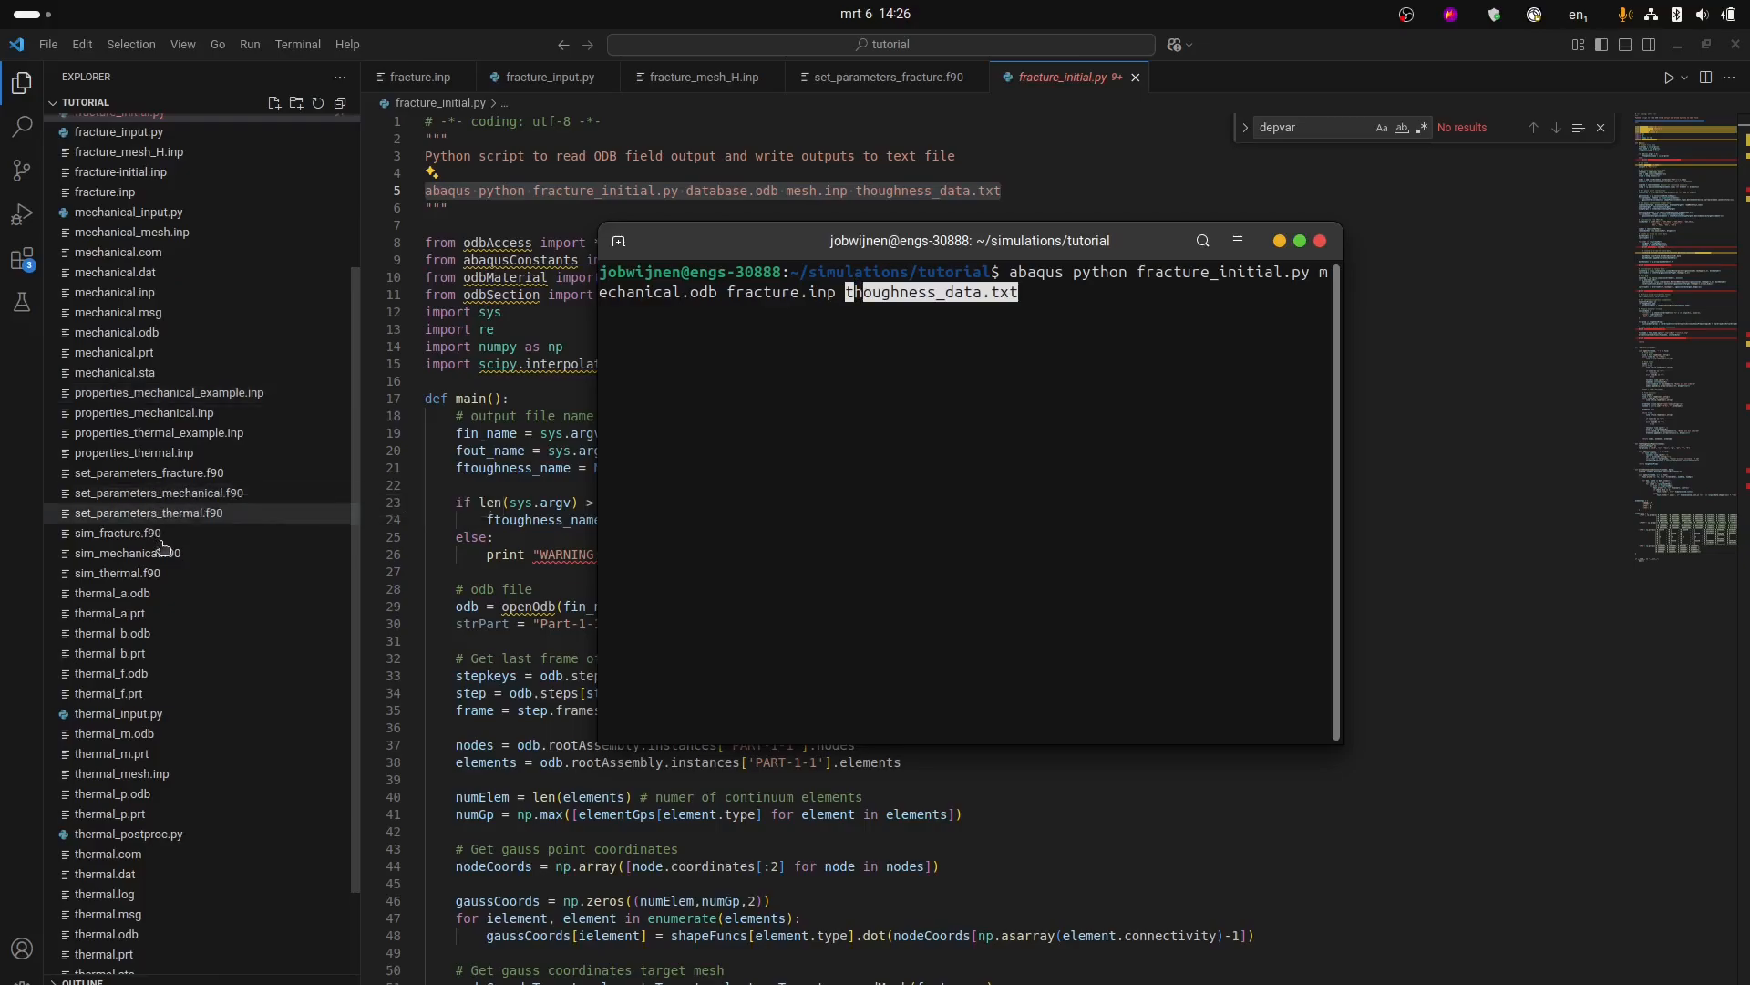
pyautogui.scroll(-2, 162, 583)
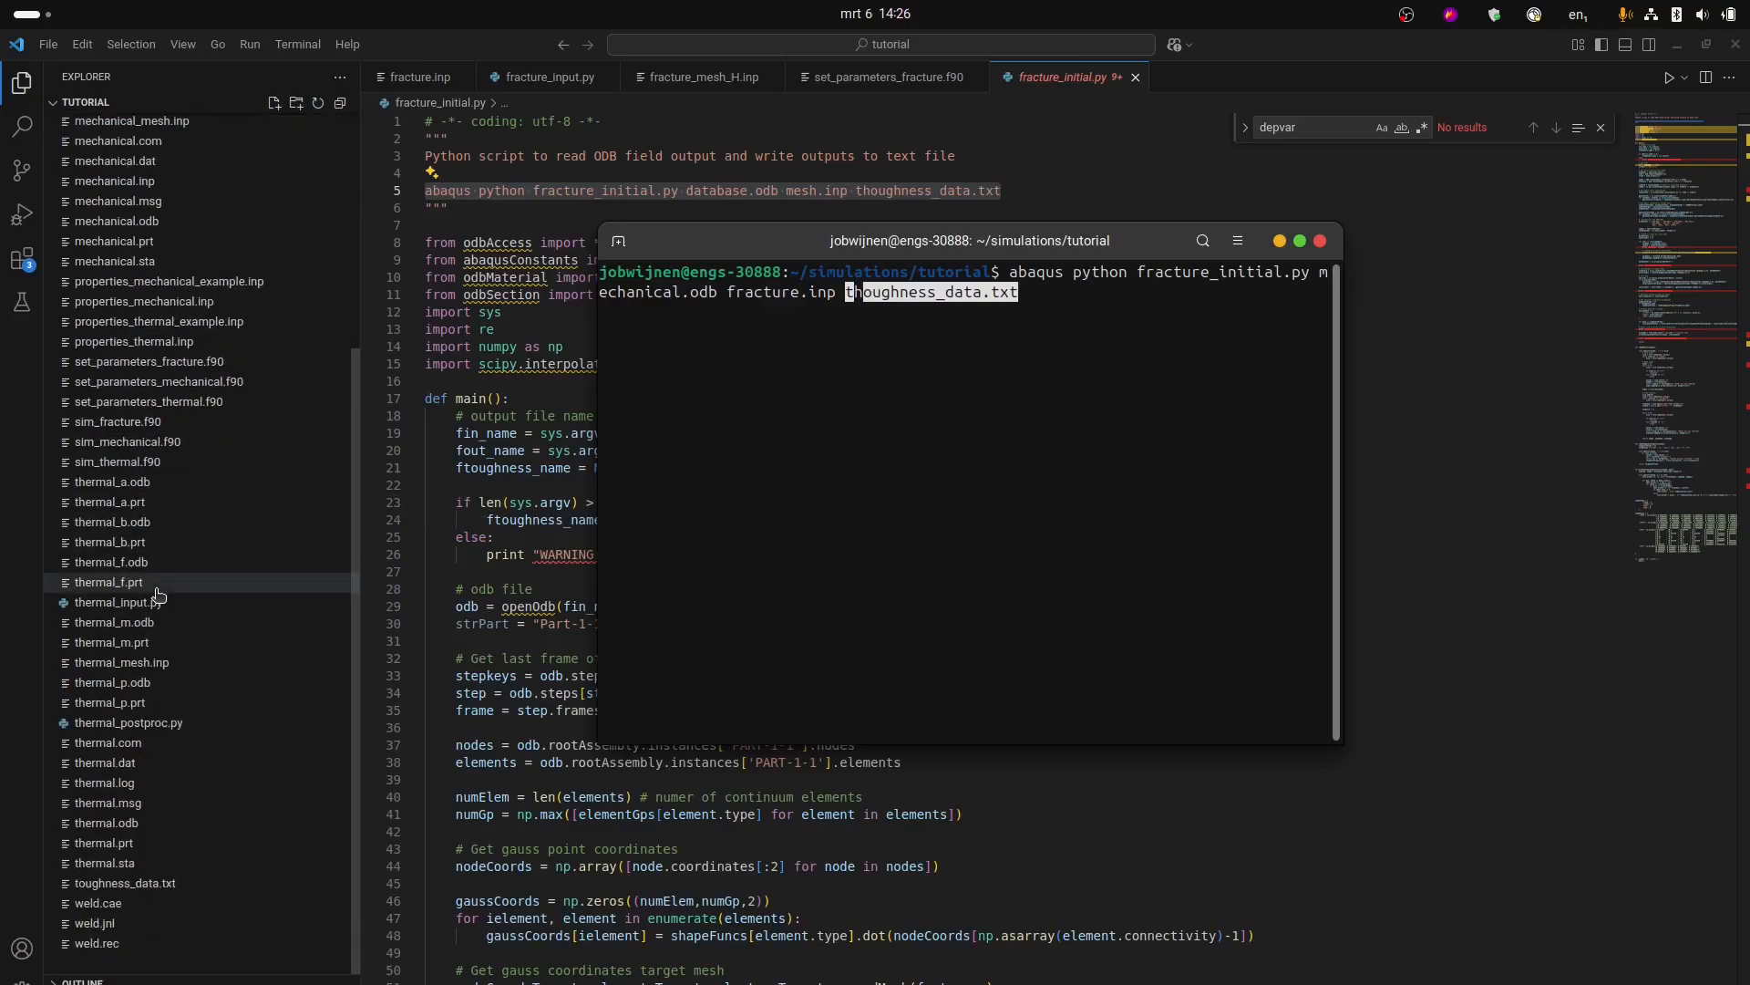
pyautogui.click(134, 881)
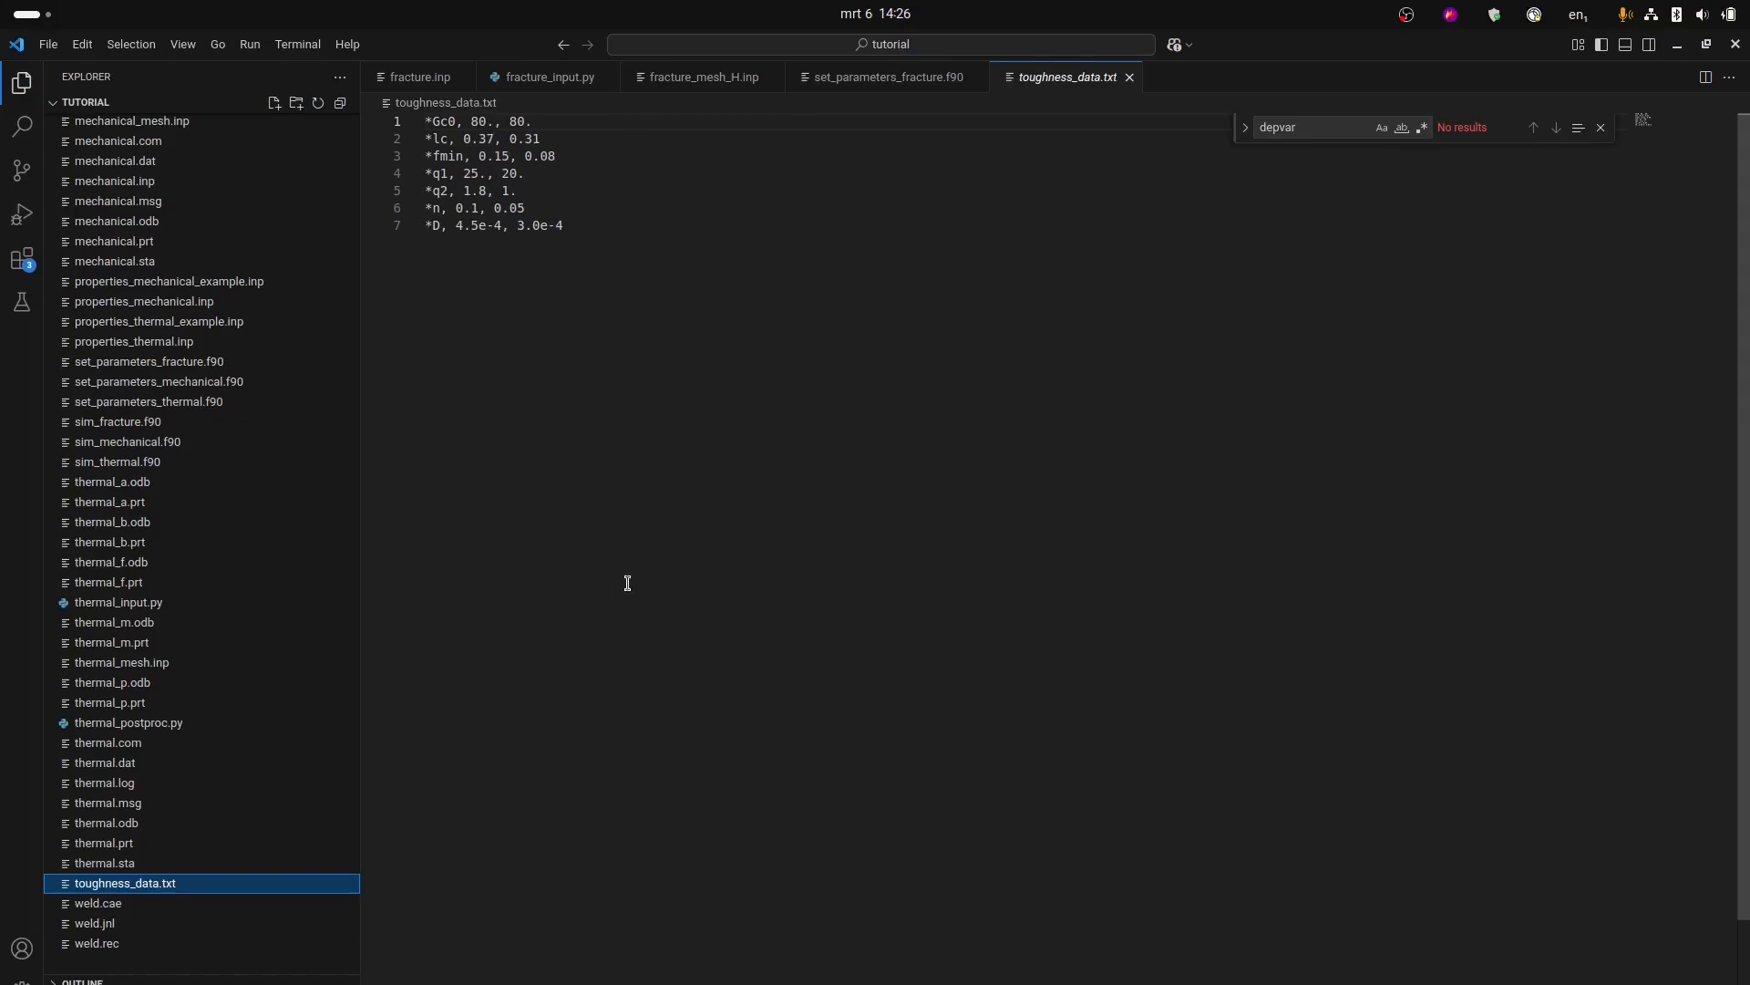
# Examine the Gc0 and lc lines with their value pairs in toughness_data.txt.
pyautogui.click(441, 122)
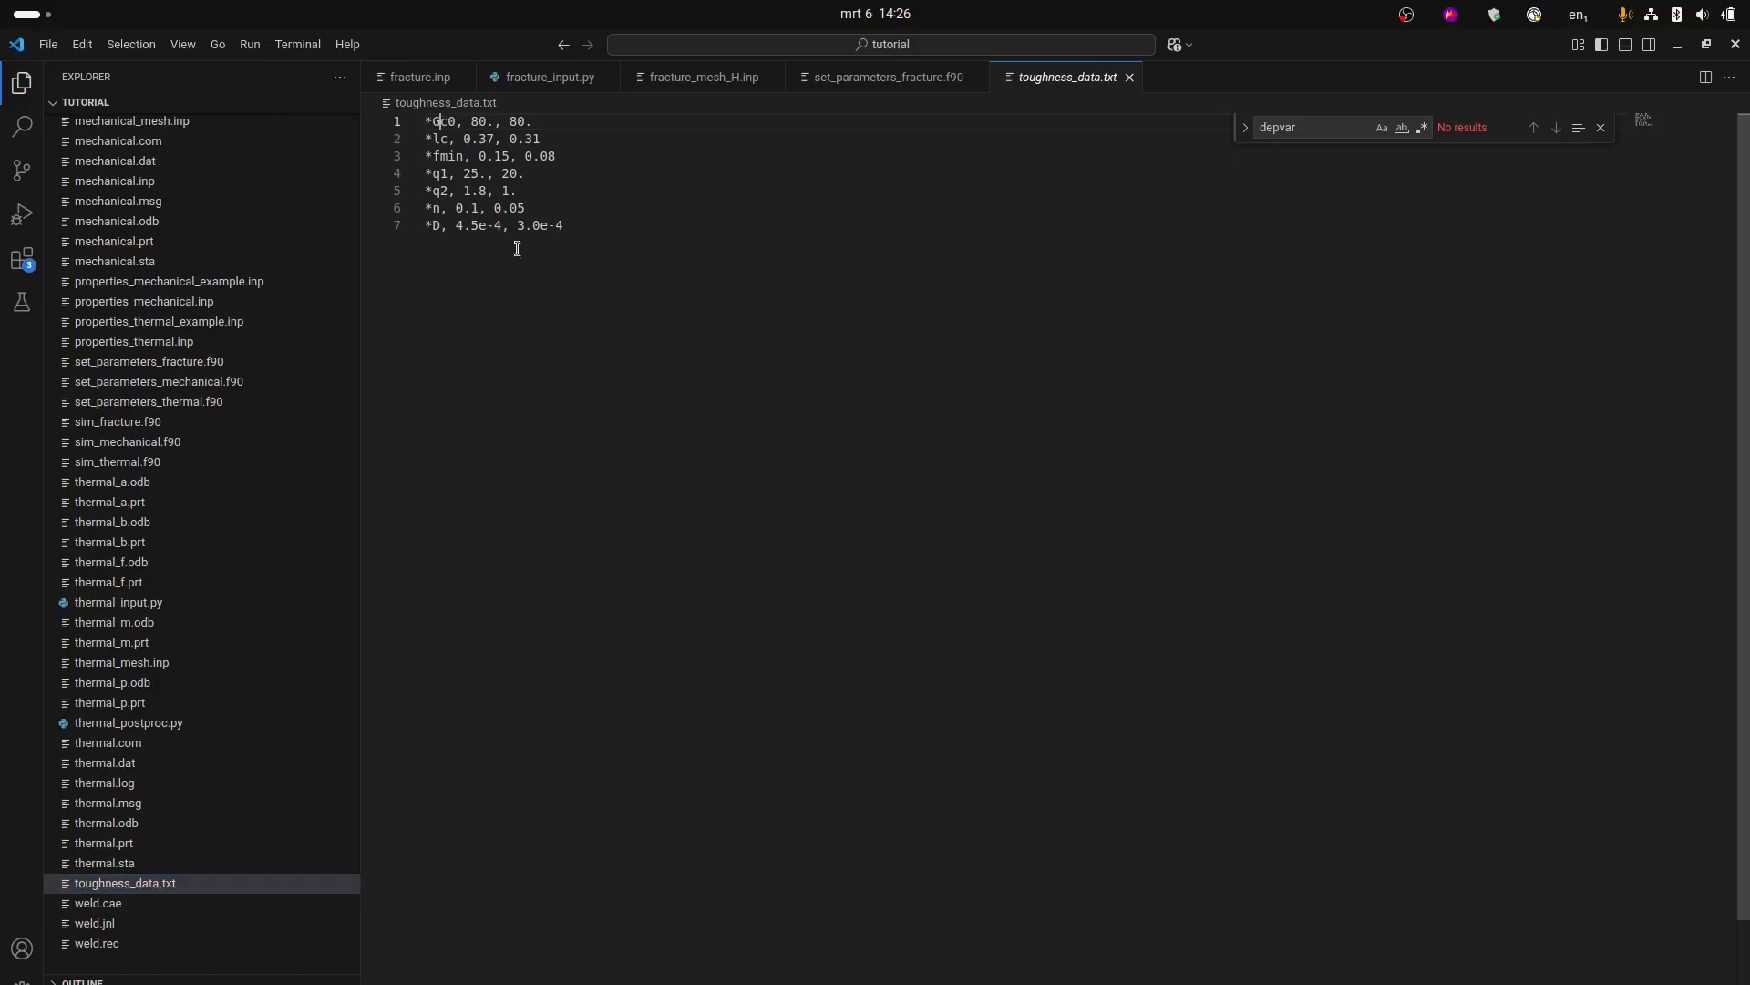
pyautogui.moveTo(455, 122); pyautogui.dragTo(415, 122)
pyautogui.click(477, 249)
pyautogui.moveTo(493, 122); pyautogui.dragTo(471, 122)
pyautogui.click(474, 122)
pyautogui.click(531, 122)
pyautogui.moveTo(510, 121)
pyautogui.mouseDown()
pyautogui.moveTo(533, 124)
pyautogui.moveTo(510, 138)
pyautogui.mouseUp()
pyautogui.click(531, 124)
pyautogui.click(572, 160)
pyautogui.moveTo(441, 139); pyautogui.dragTo(565, 139)
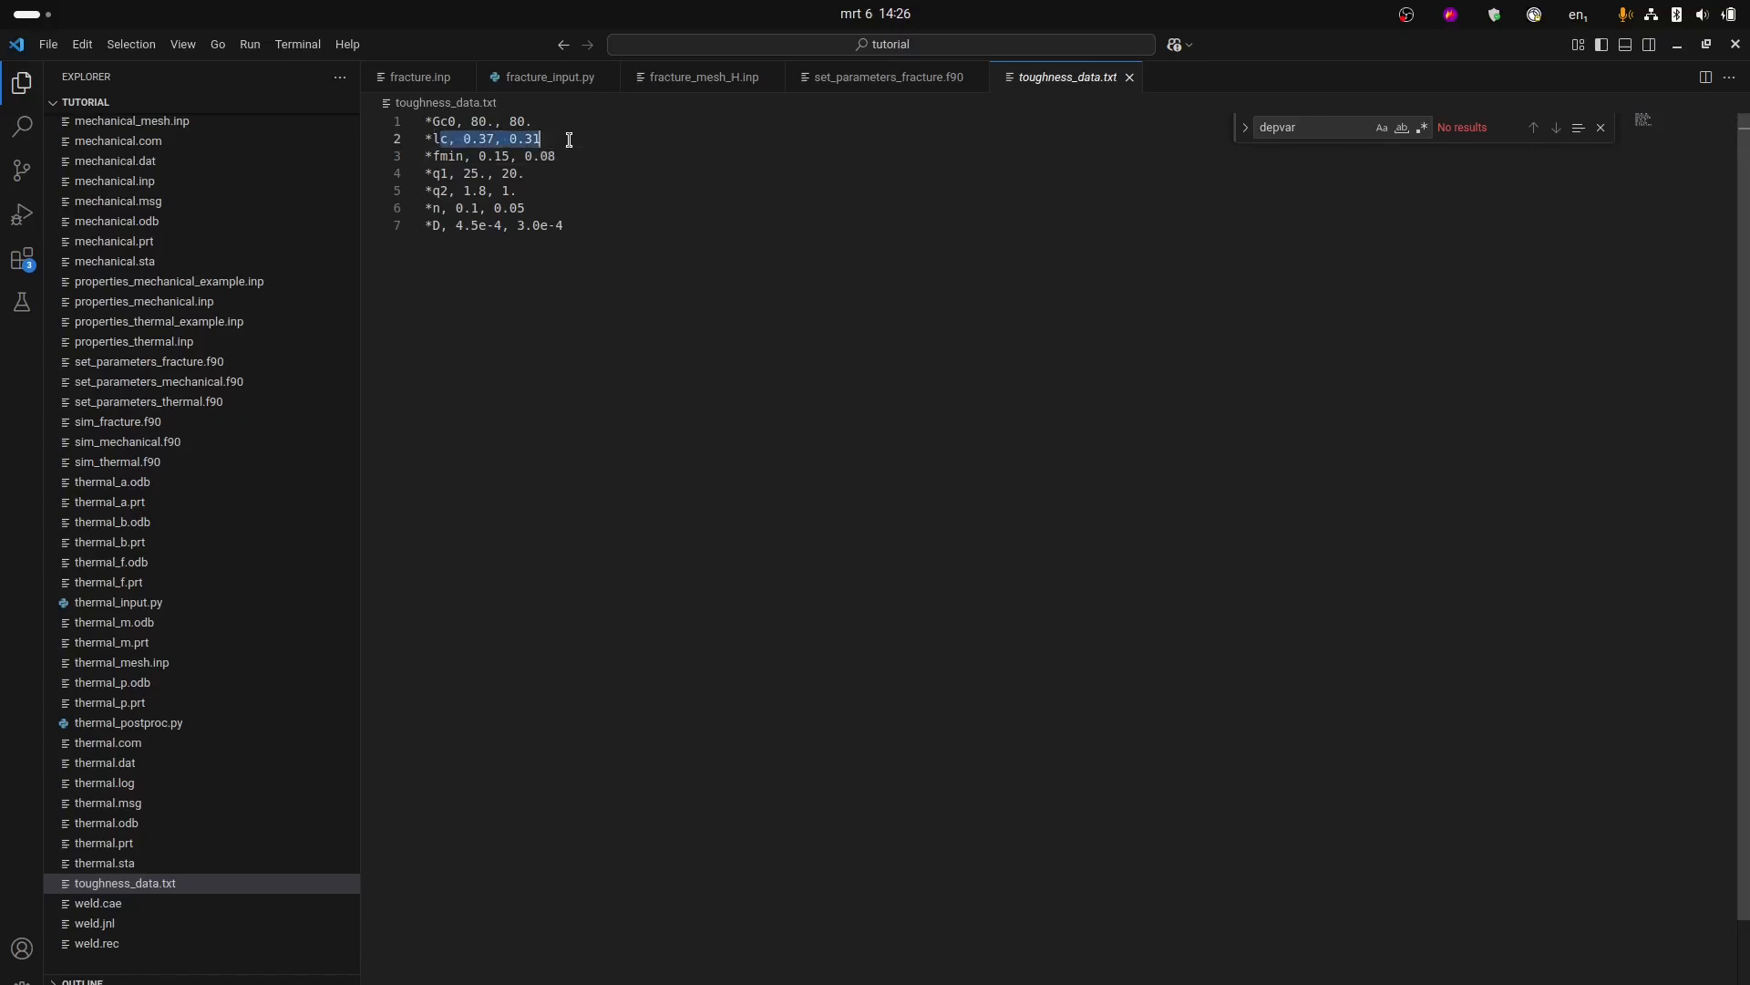
# Examine the fmin, q1, q2, n and D lines, and review the complete toughness_data.txt list.
pyautogui.click(580, 212)
pyautogui.moveTo(580, 226); pyautogui.dragTo(428, 158)
pyautogui.click(519, 208)
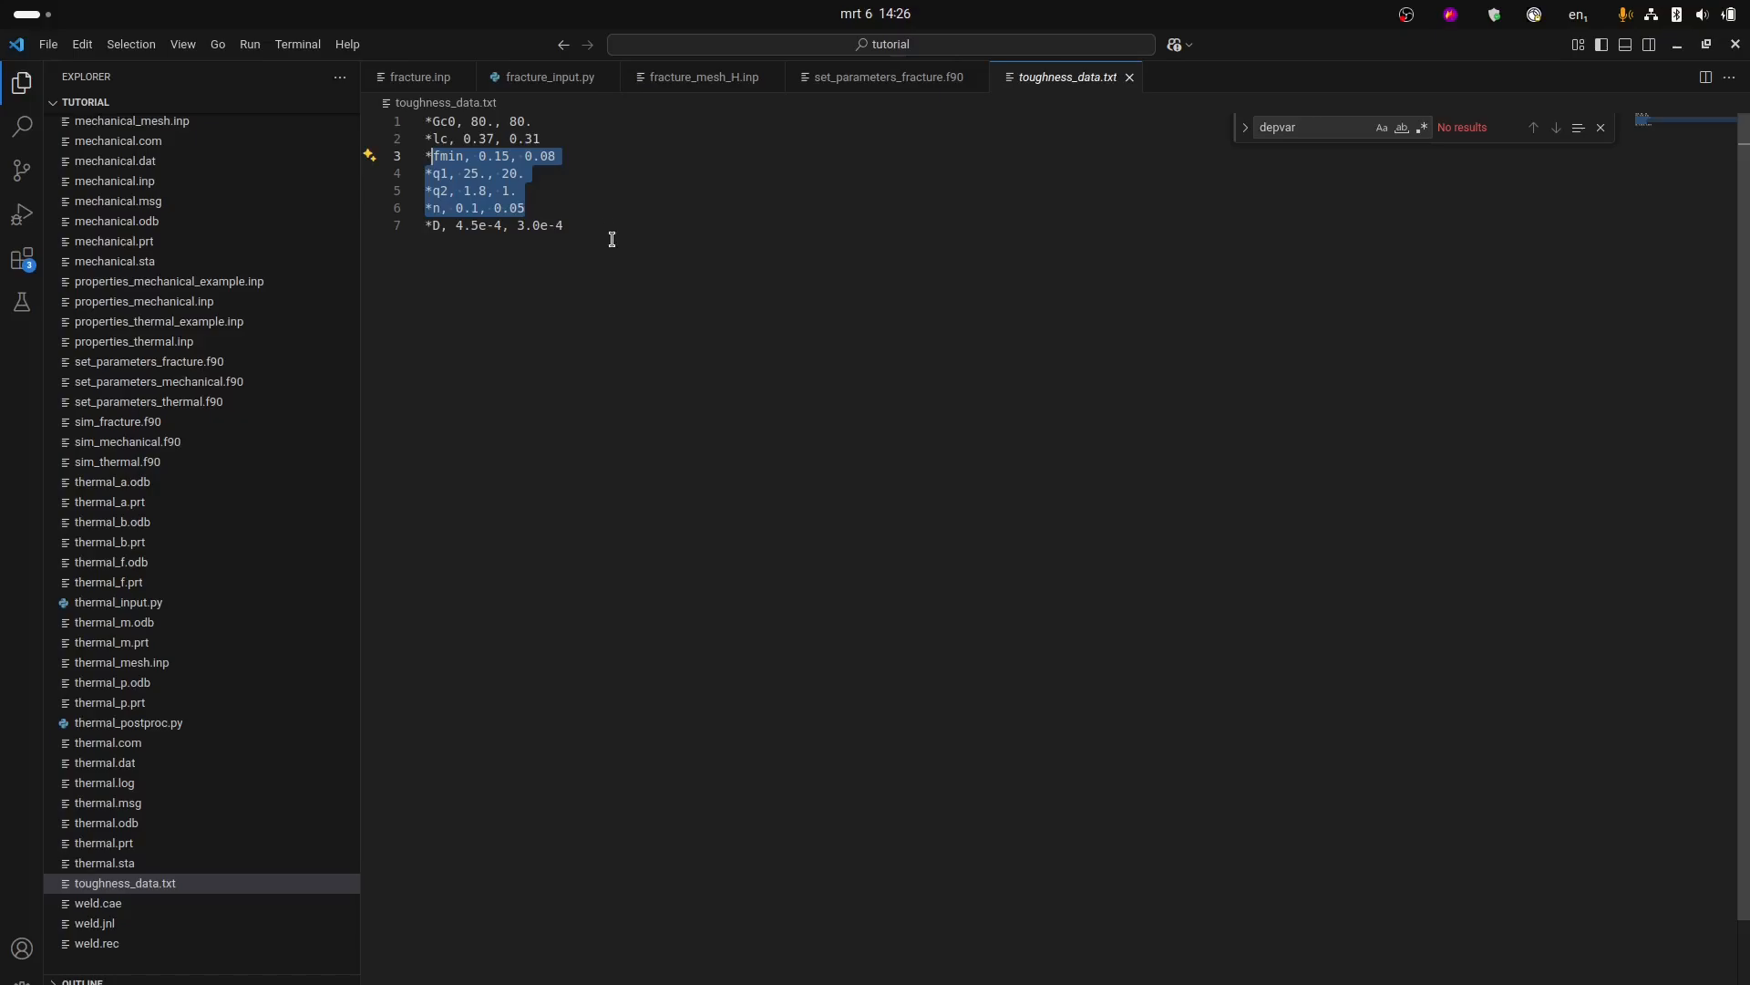
pyautogui.moveTo(607, 228); pyautogui.dragTo(424, 225)
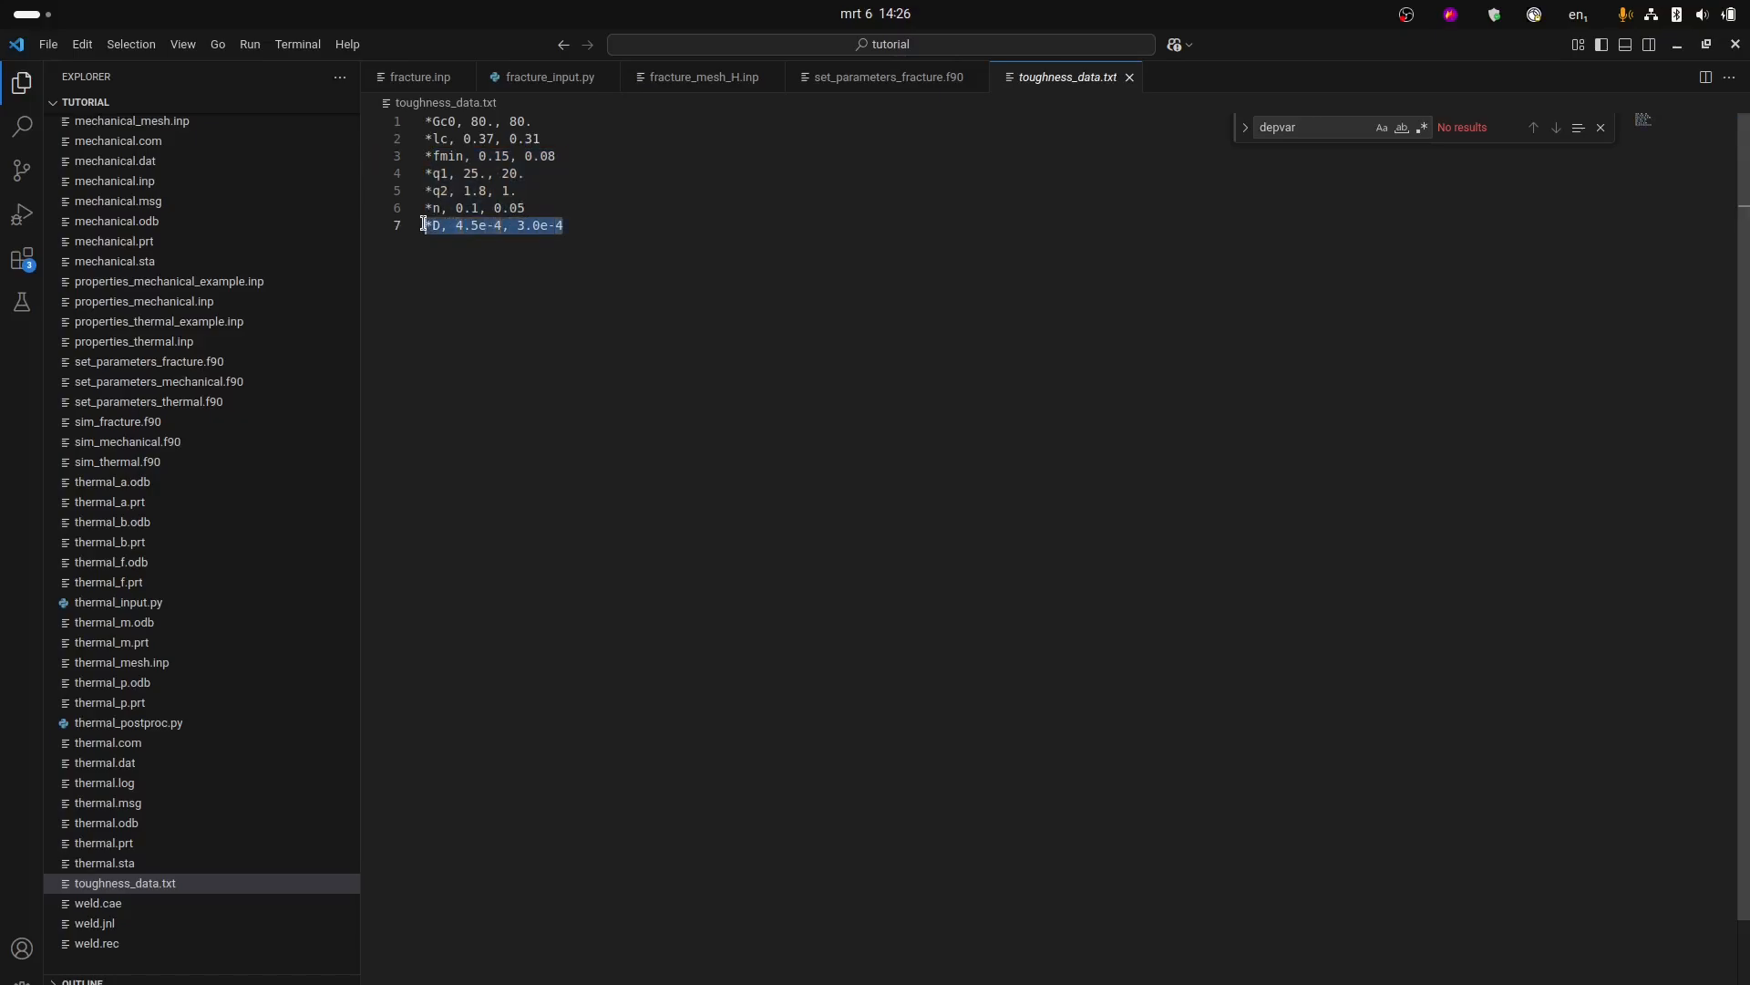
pyautogui.click(653, 250)
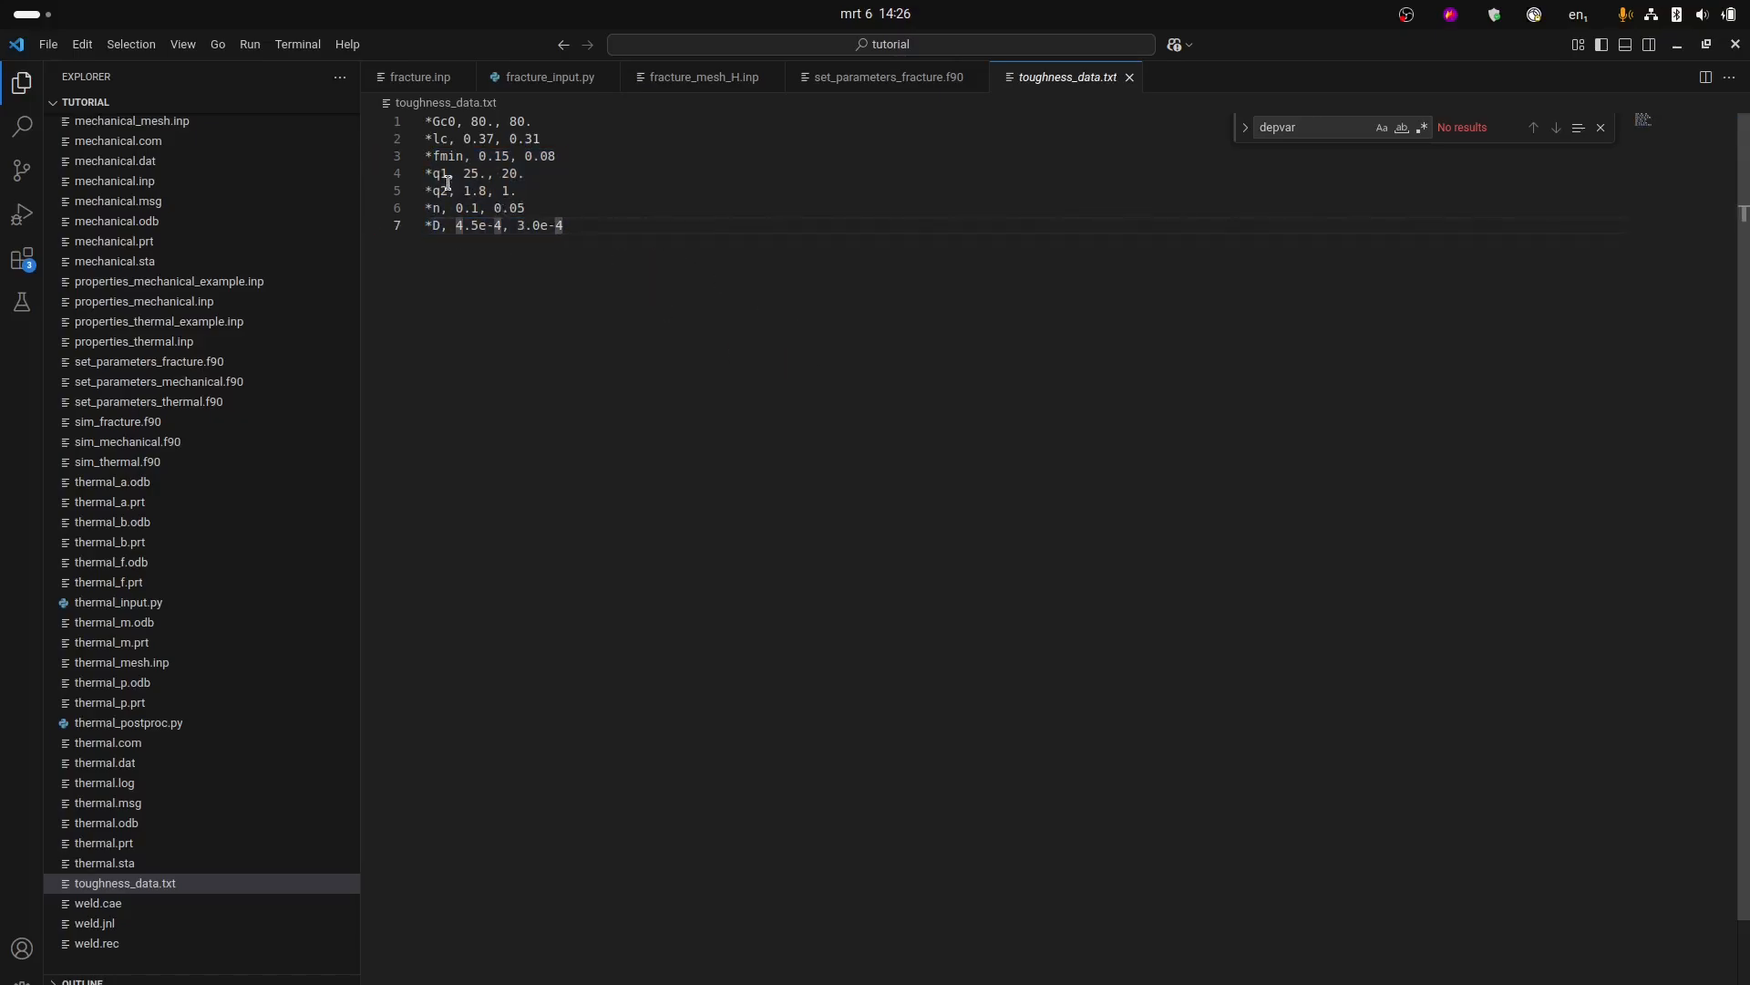
pyautogui.moveTo(449, 183); pyautogui.dragTo(397, 114)
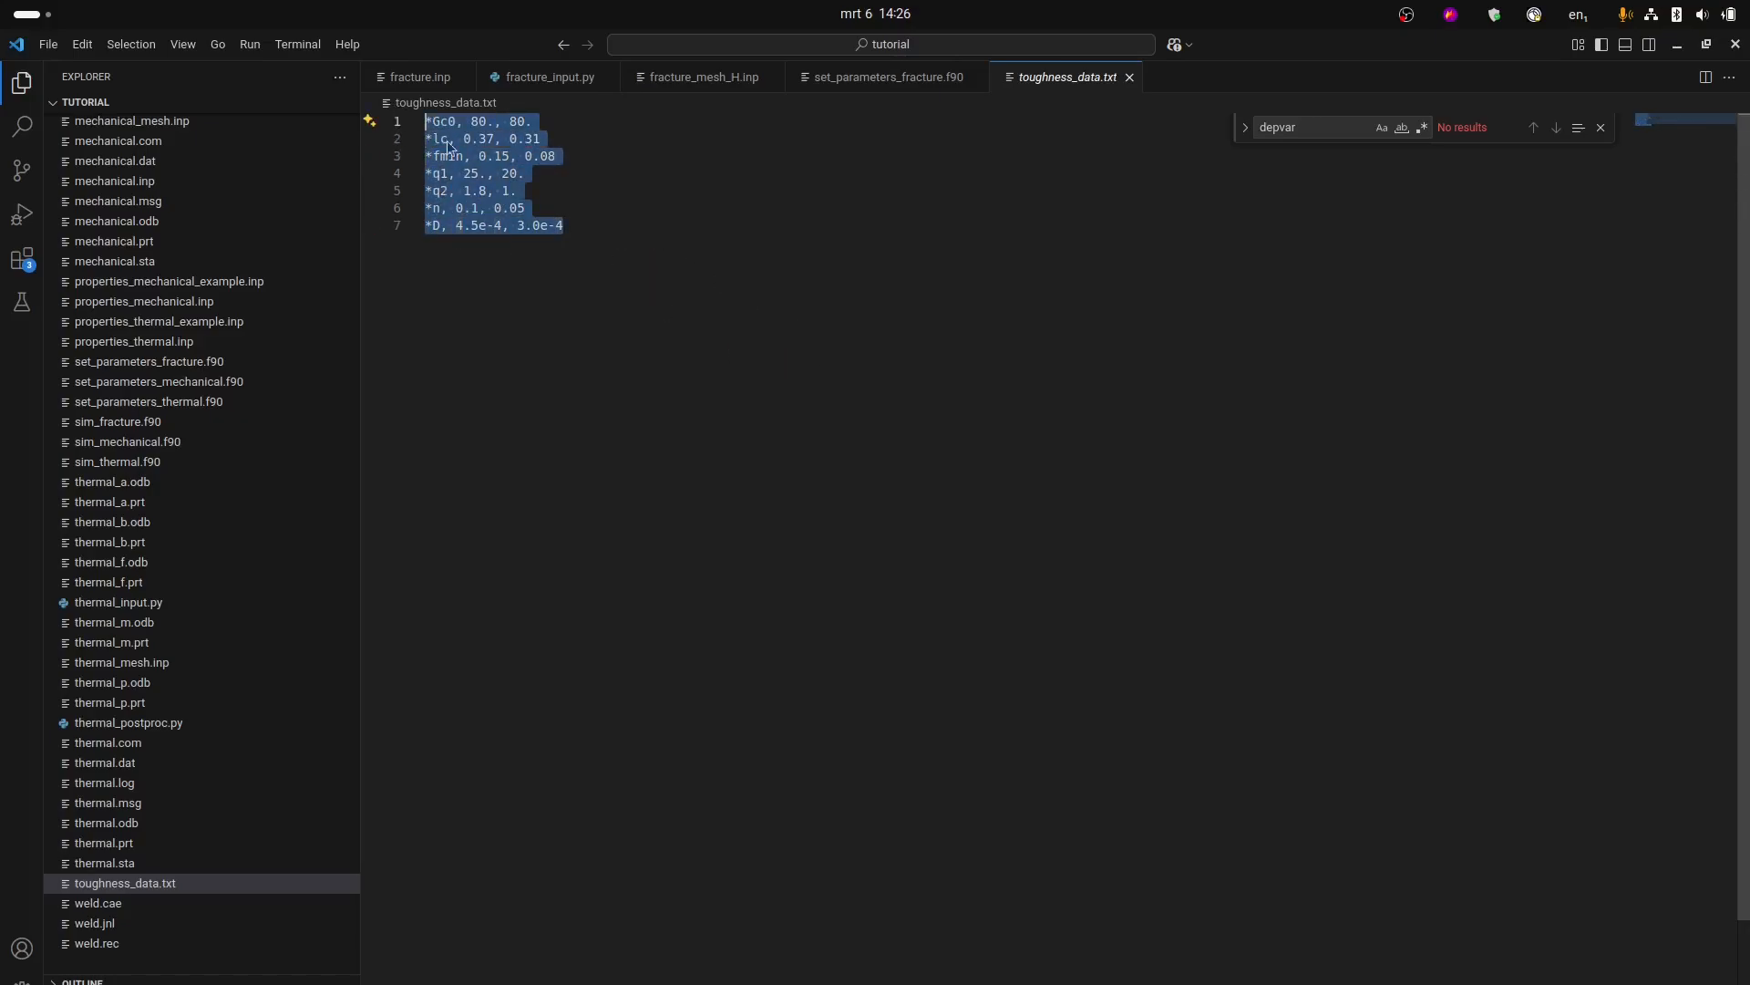
pyautogui.click(795, 225)
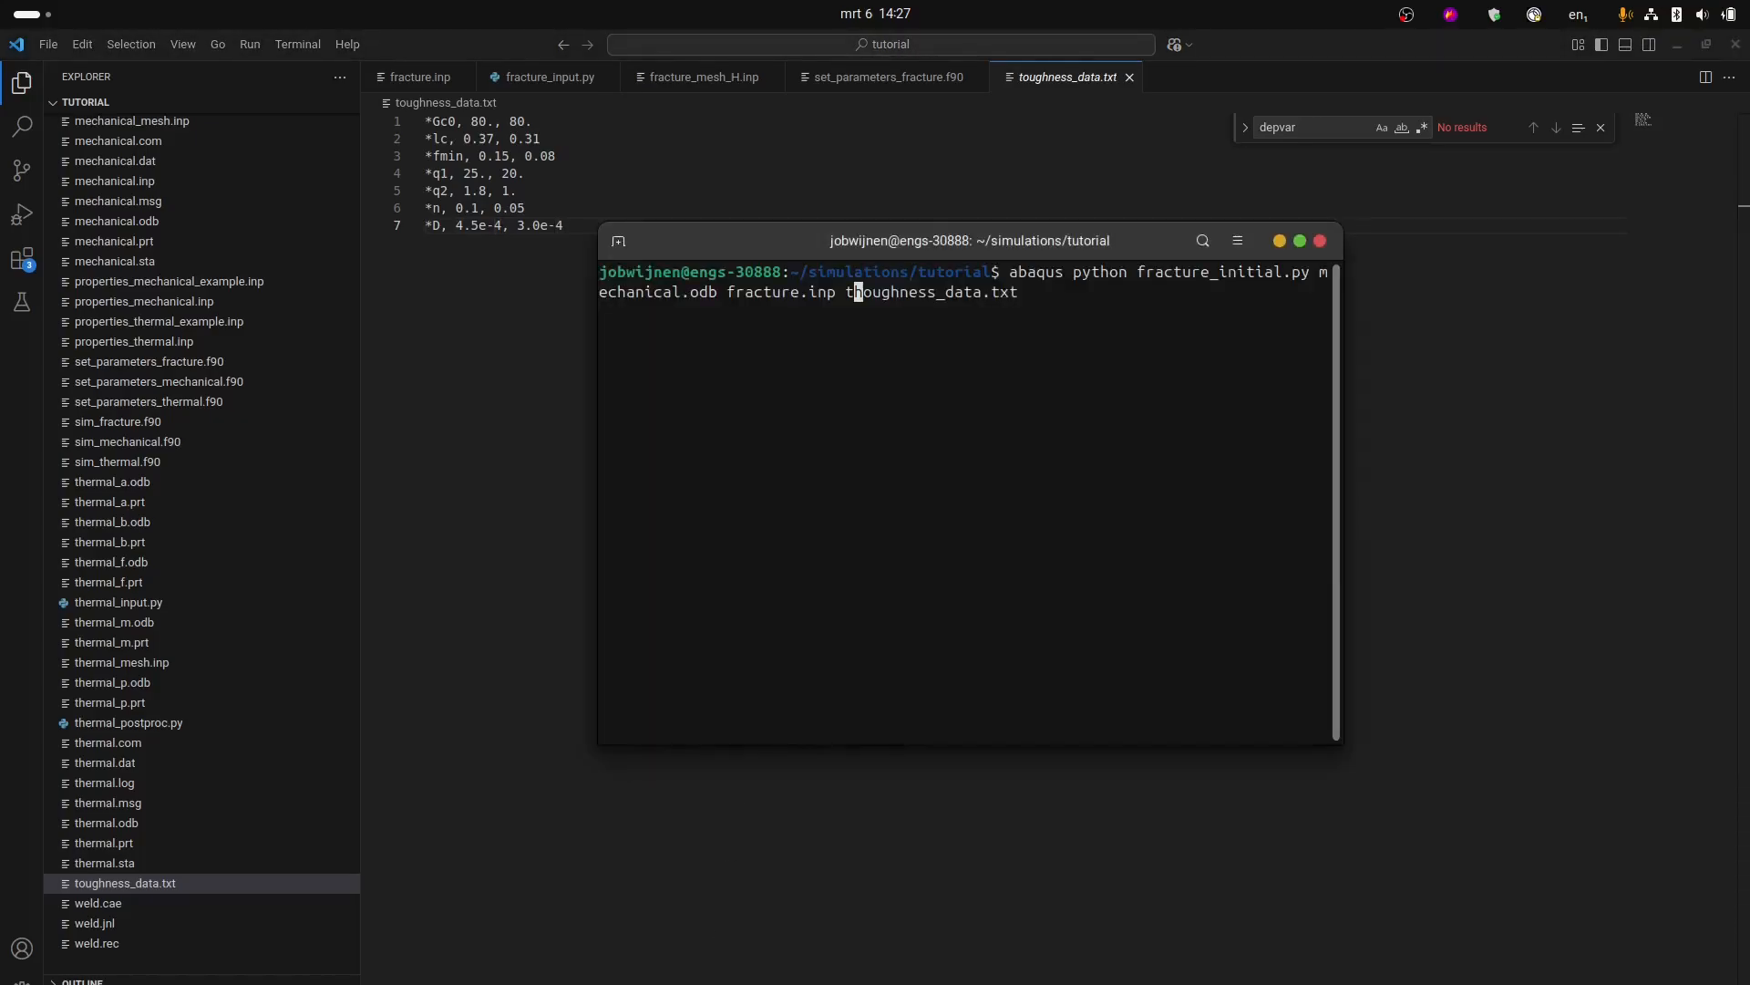
# Review the elastic, plastic, damage and hydrogen degradation parameters in set_parameters_fracture.f90.
pyautogui.hotkey('alt', 'Tab')
pyautogui.hotkey('alt', 'Tab')
pyautogui.click(888, 77)
pyautogui.click(644, 327)
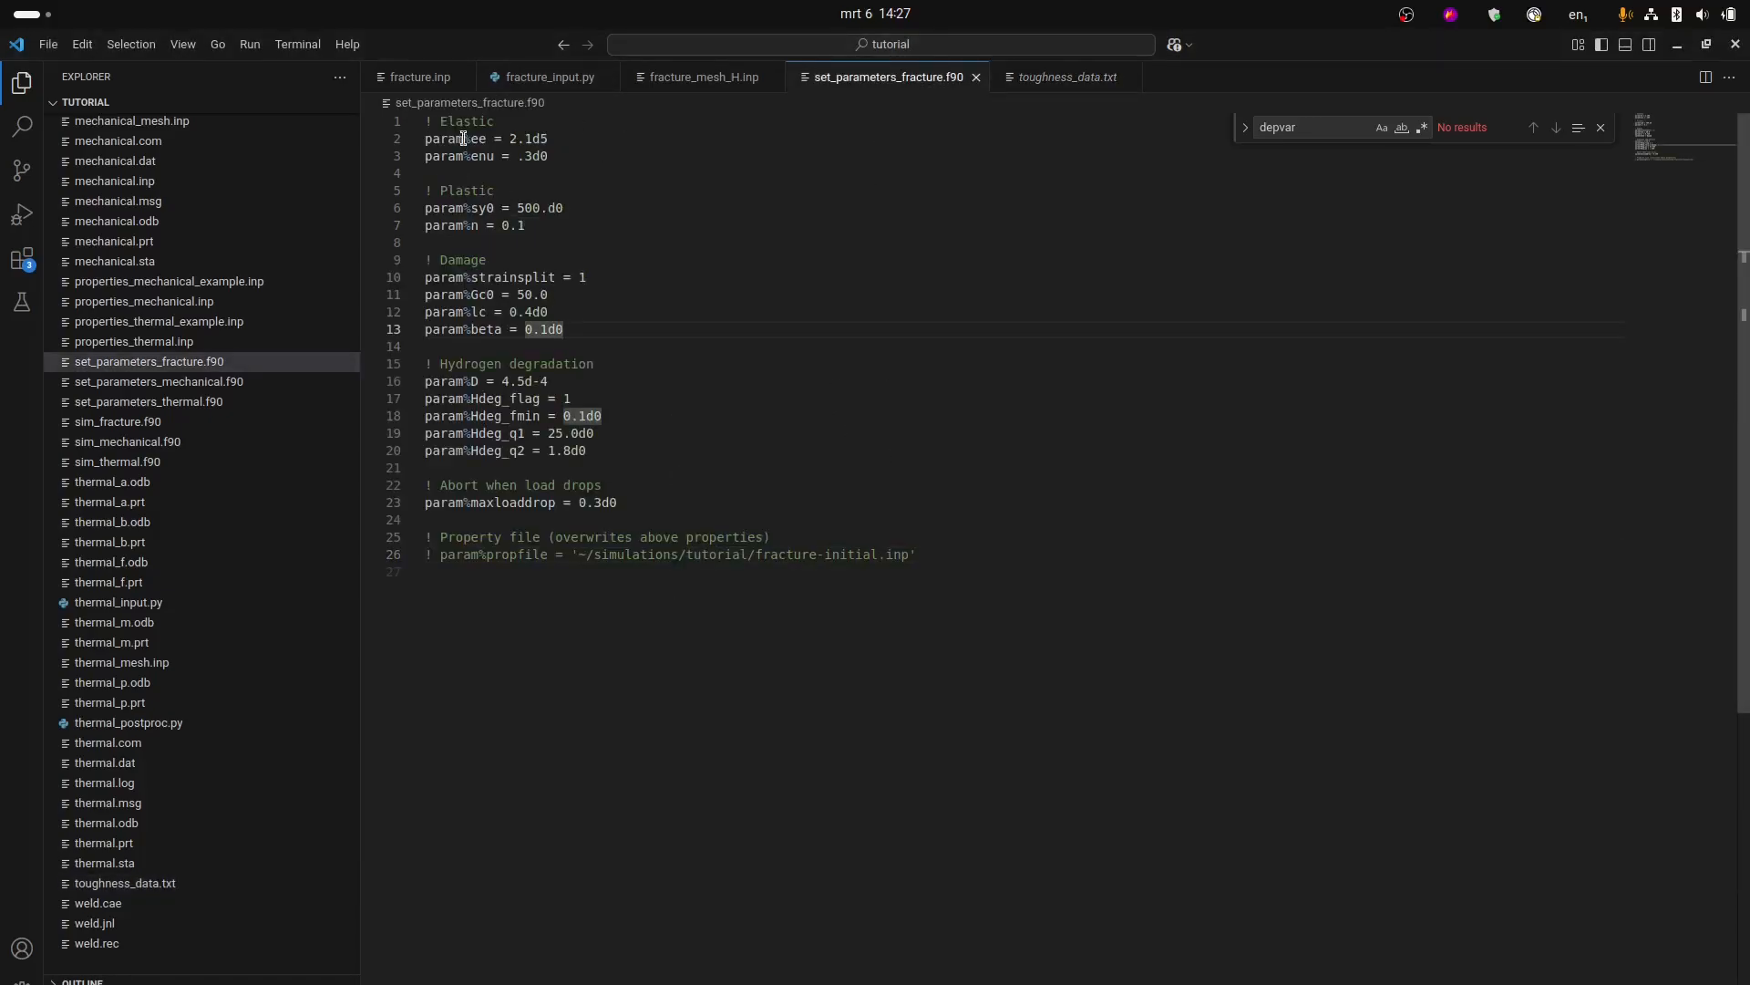
pyautogui.moveTo(425, 121); pyautogui.dragTo(751, 494)
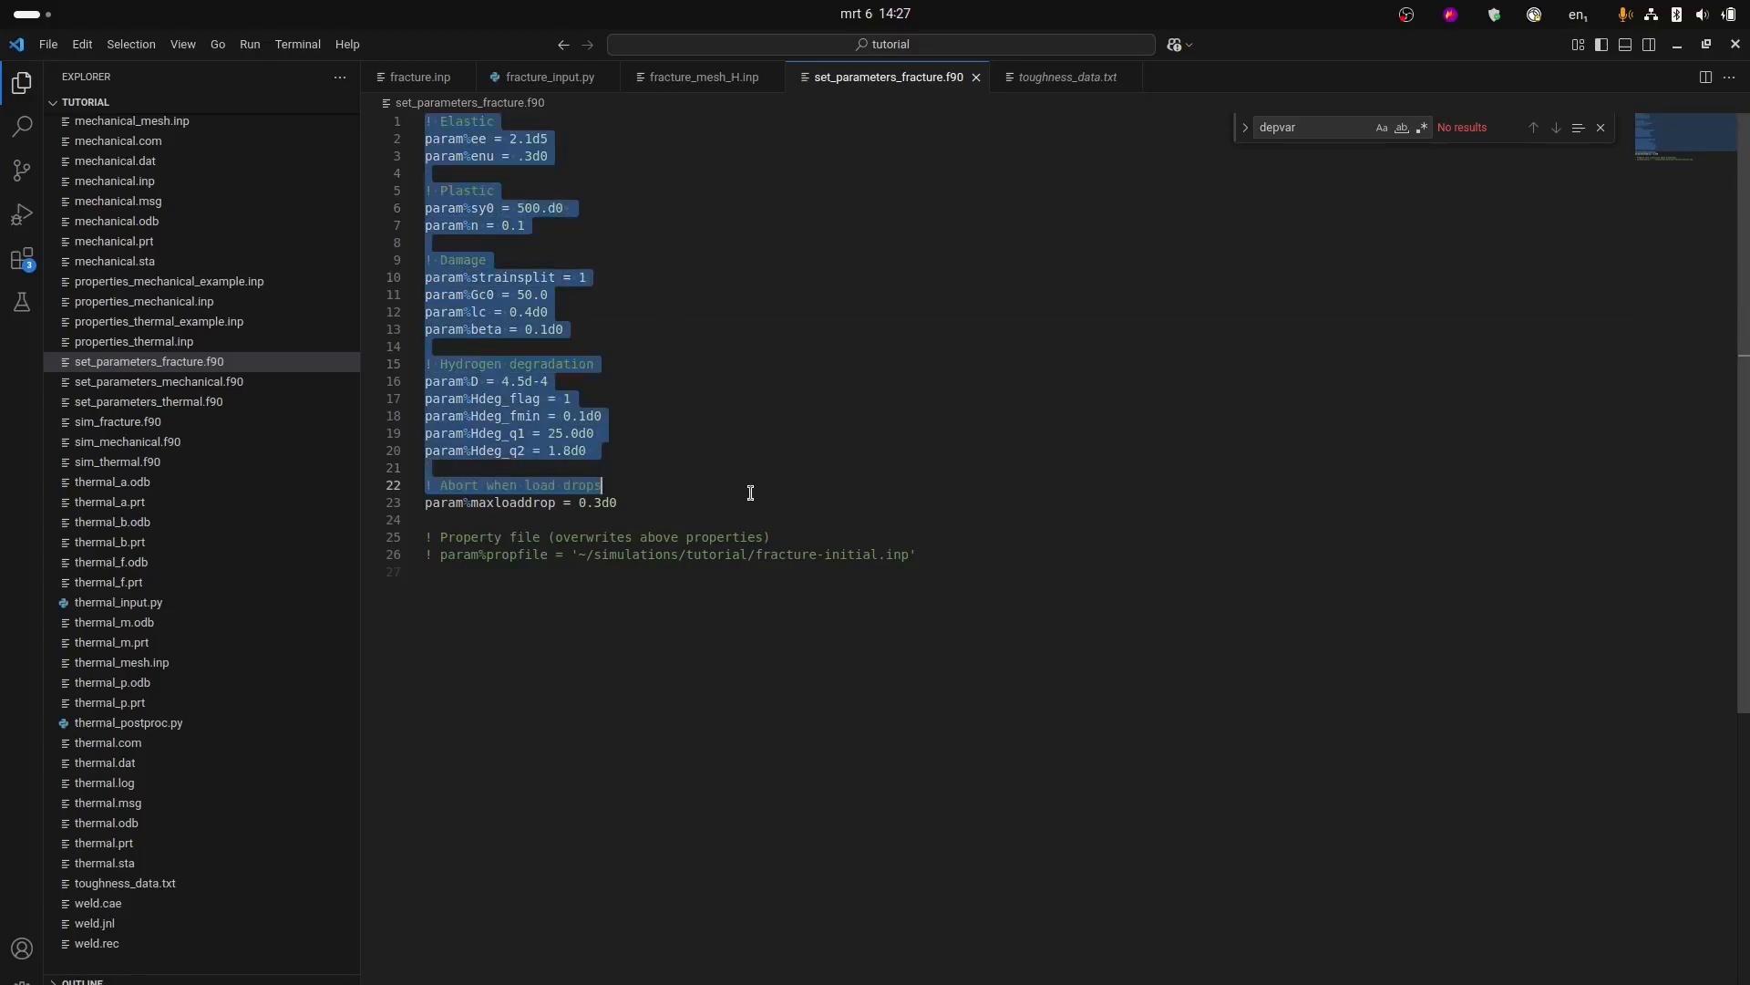
pyautogui.click(742, 444)
# Try to run fracture_initial.py in the terminal with mechanical.odb, fracture.inp and thoughness_data.txt as arguments.
pyautogui.hotkey('alt', 'Tab')
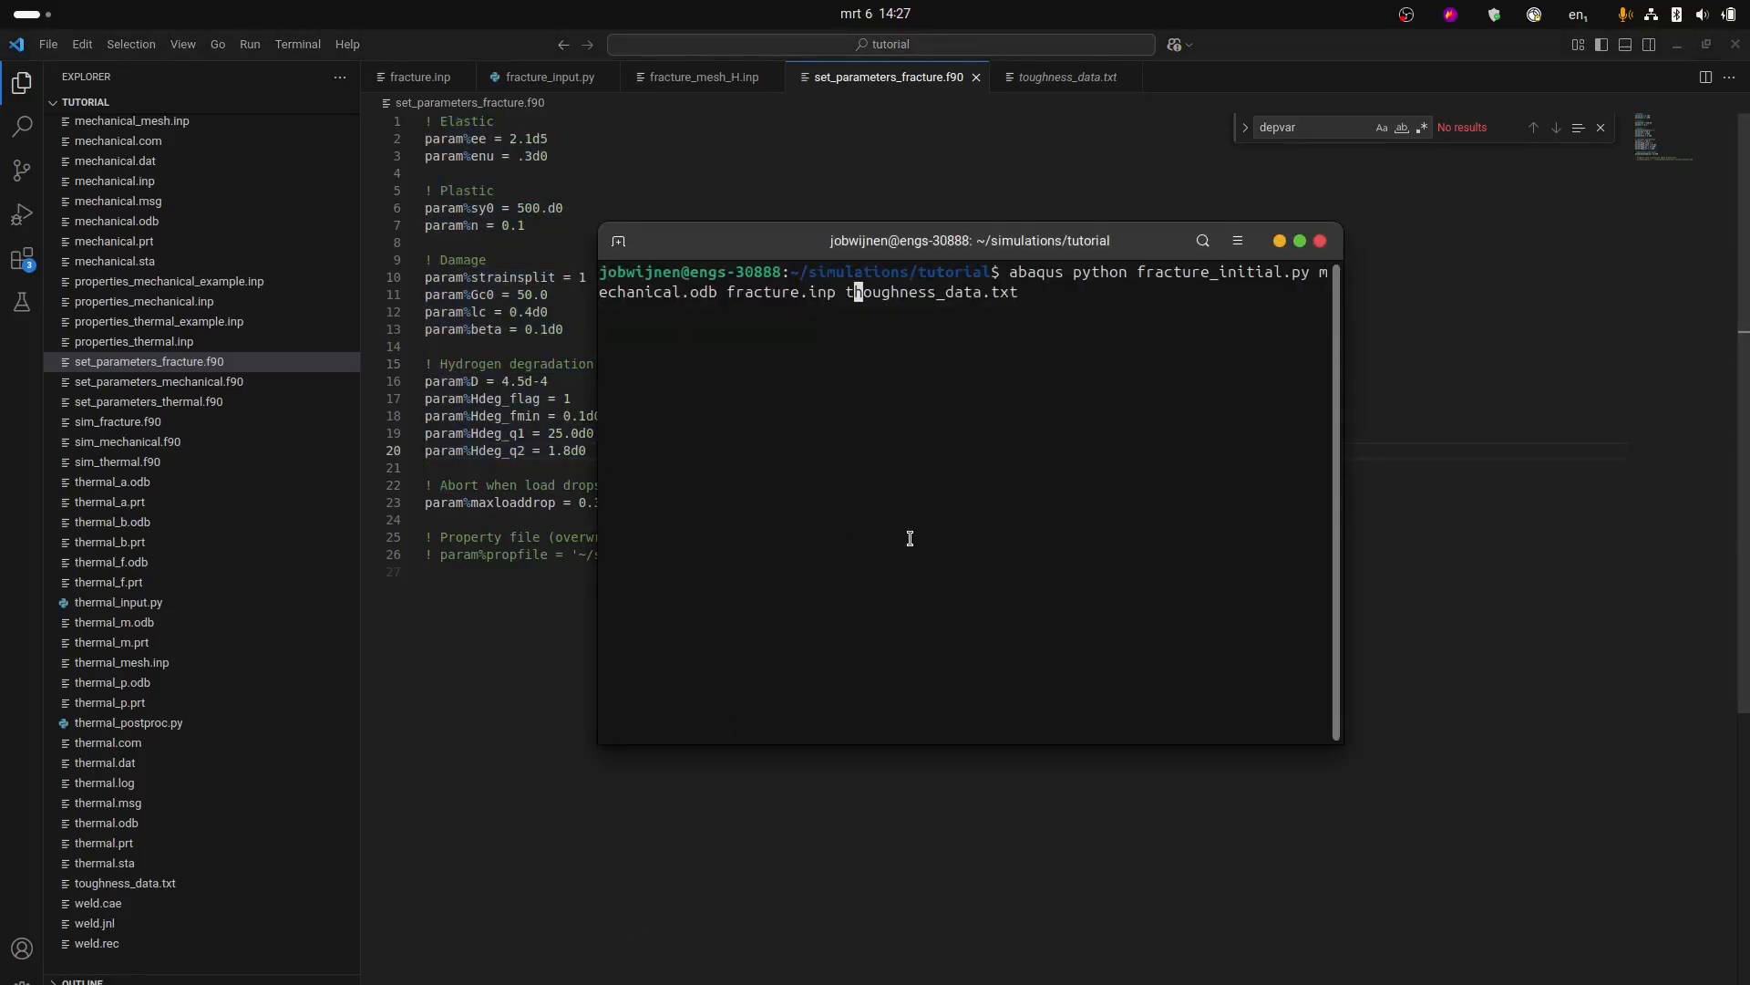
pyautogui.press('Right')
pyautogui.press('Right')
pyautogui.press('Right')
pyautogui.press('Right')
pyautogui.press('Right')
pyautogui.press('Right')
pyautogui.press('Right')
pyautogui.press('Right')
pyautogui.press('Right')
pyautogui.press('Right')
pyautogui.press('Right')
pyautogui.press('Right')
pyautogui.press('Right')
pyautogui.press('Right')
pyautogui.press('Right')
pyautogui.press('Right')
pyautogui.press('Right')
pyautogui.press('Right')
pyautogui.press('Right')
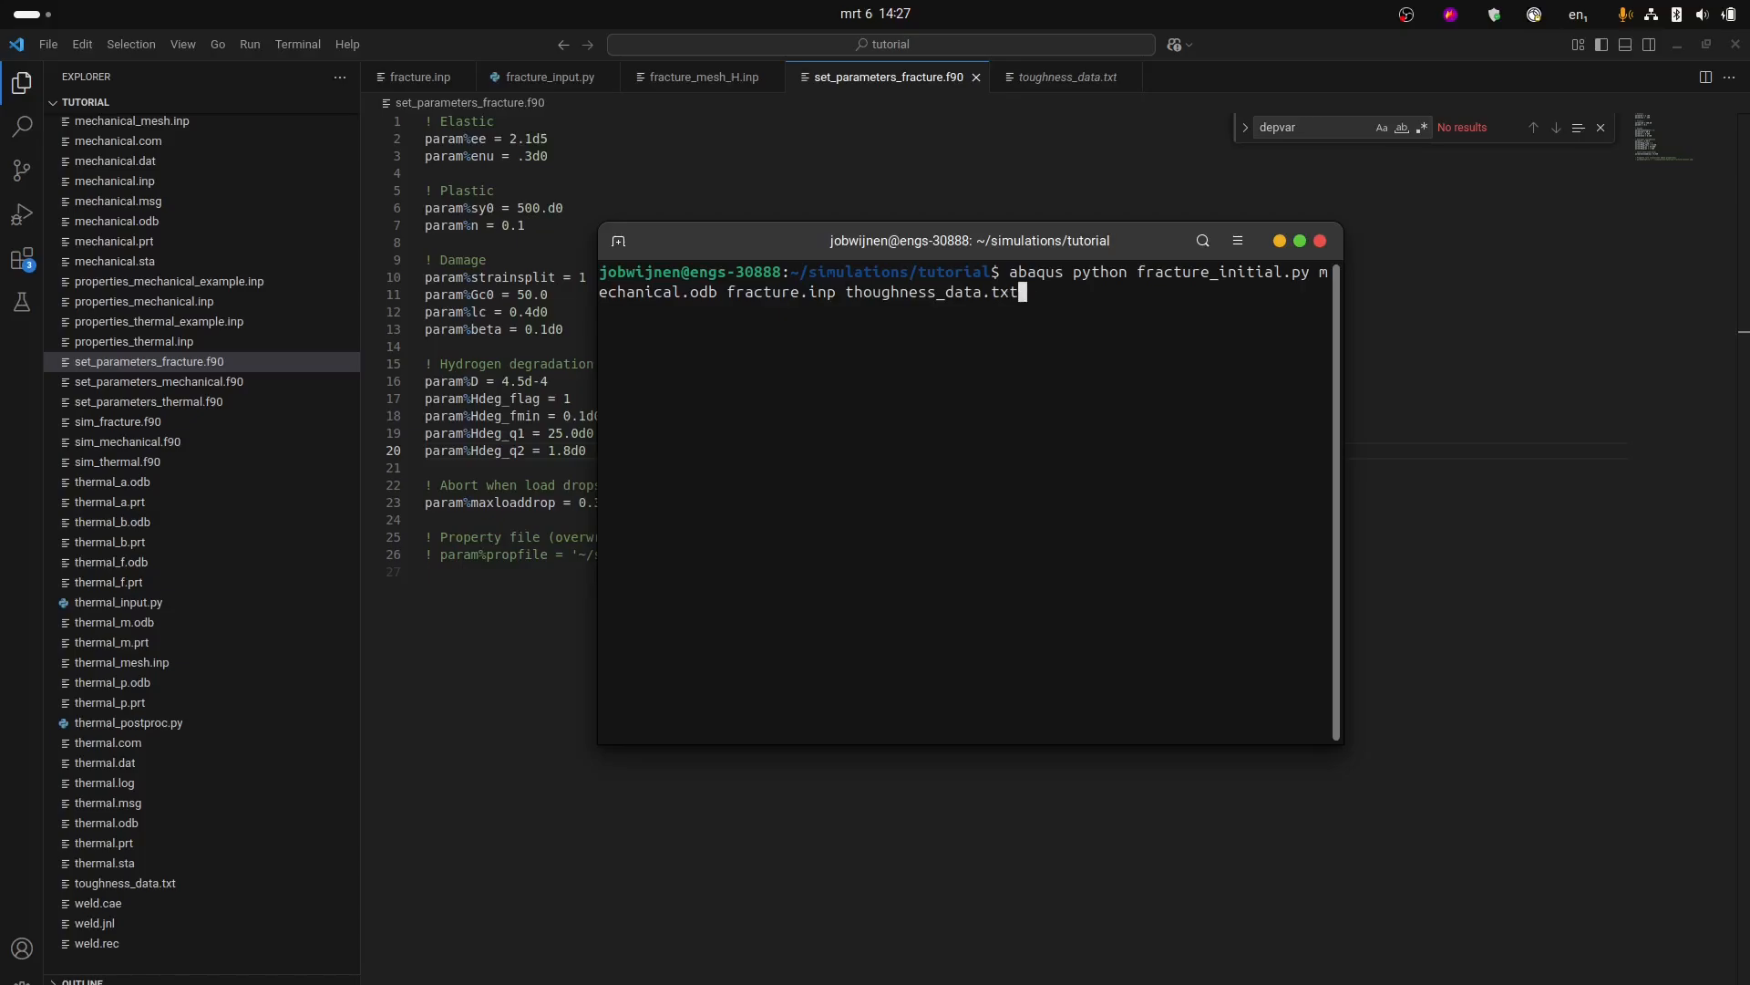
pyautogui.press('Return')
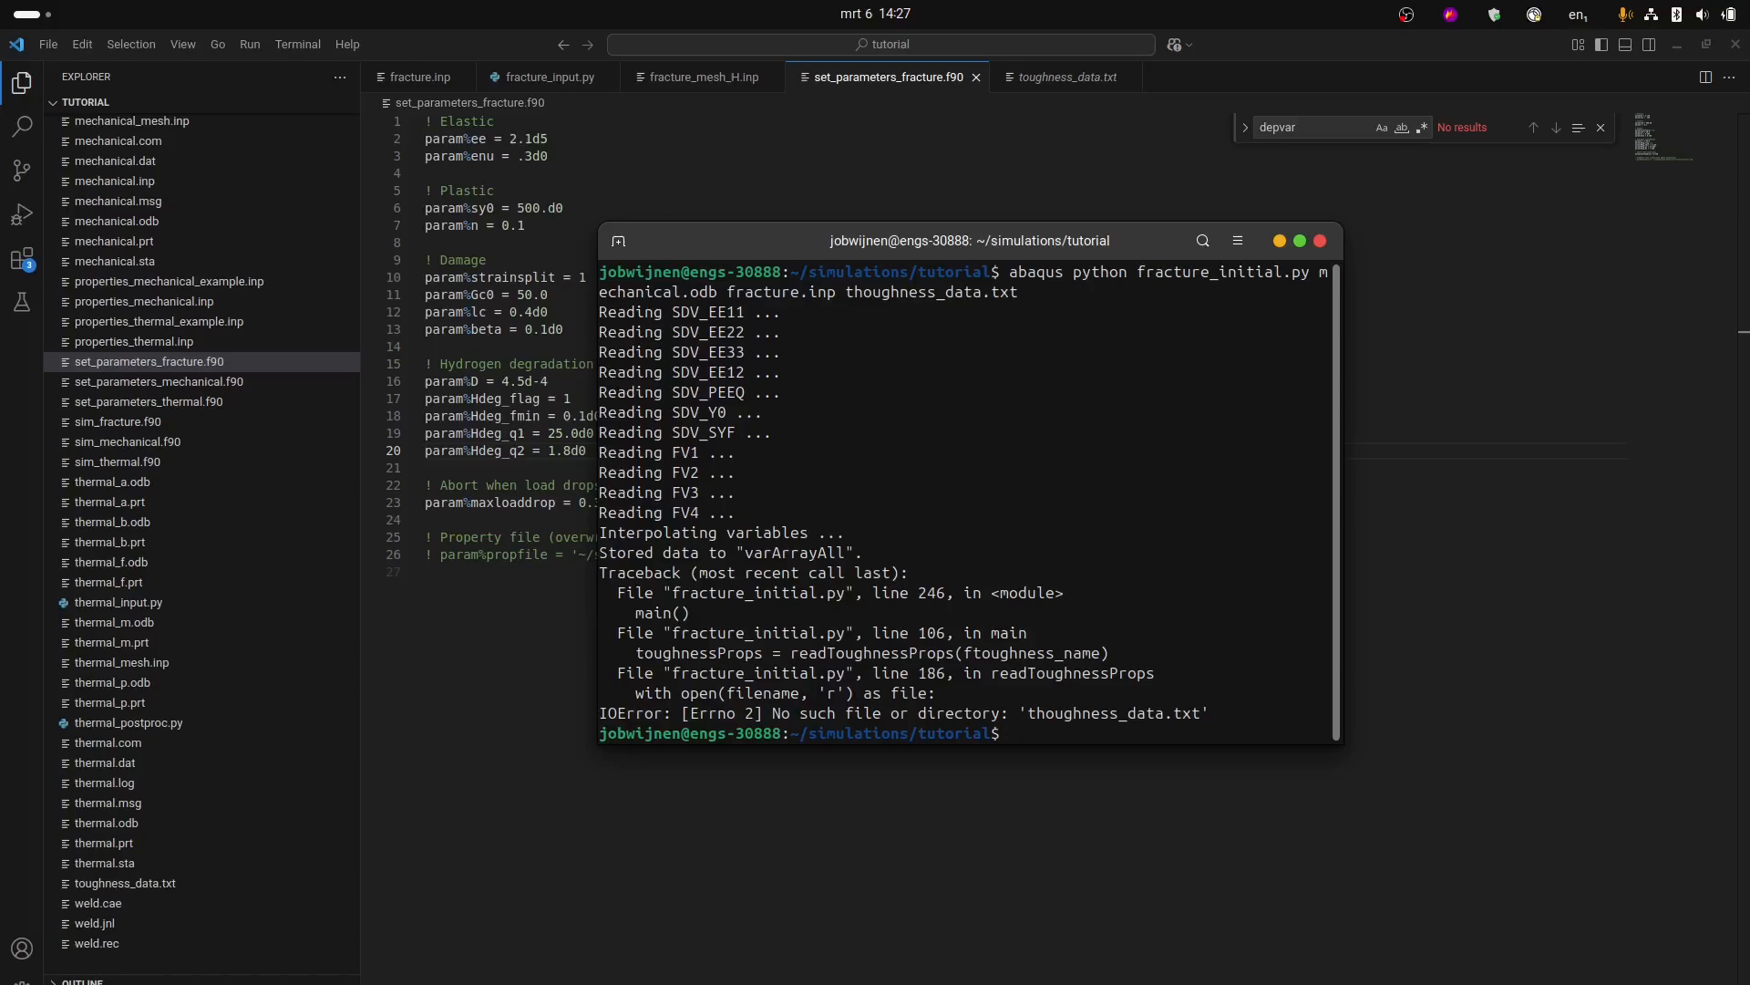
# Recall the abaqus python command, correct its last argument to toughness_data.txt and run it again.
pyautogui.press('Up')
pyautogui.press('Left')
pyautogui.press('Left')
pyautogui.press('Left')
pyautogui.press('Left')
pyautogui.press('Left')
pyautogui.press('Left')
pyautogui.press('Left')
pyautogui.press('Left')
pyautogui.press('Left')
pyautogui.press('Left')
pyautogui.press('Left')
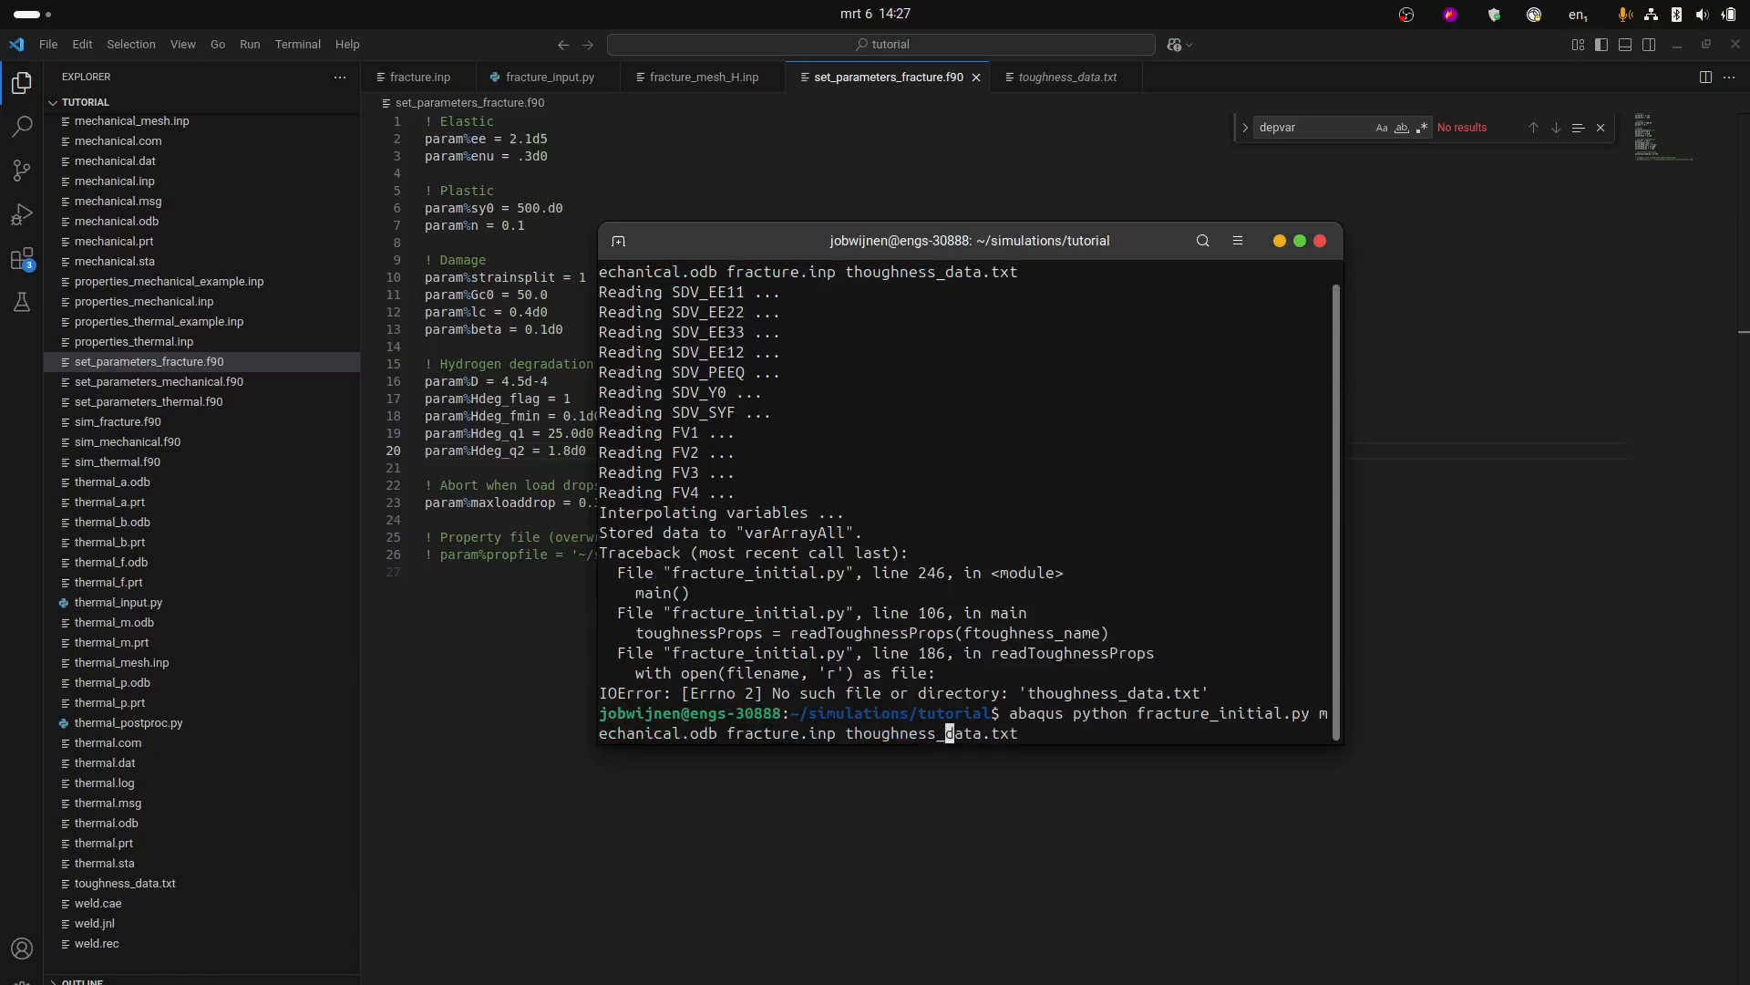
pyautogui.press('Left')
pyautogui.press('Left')
pyautogui.press('Left')
pyautogui.press('Left')
pyautogui.press('Left')
pyautogui.press('Left')
pyautogui.press('BackSpace')
pyautogui.press('Return')
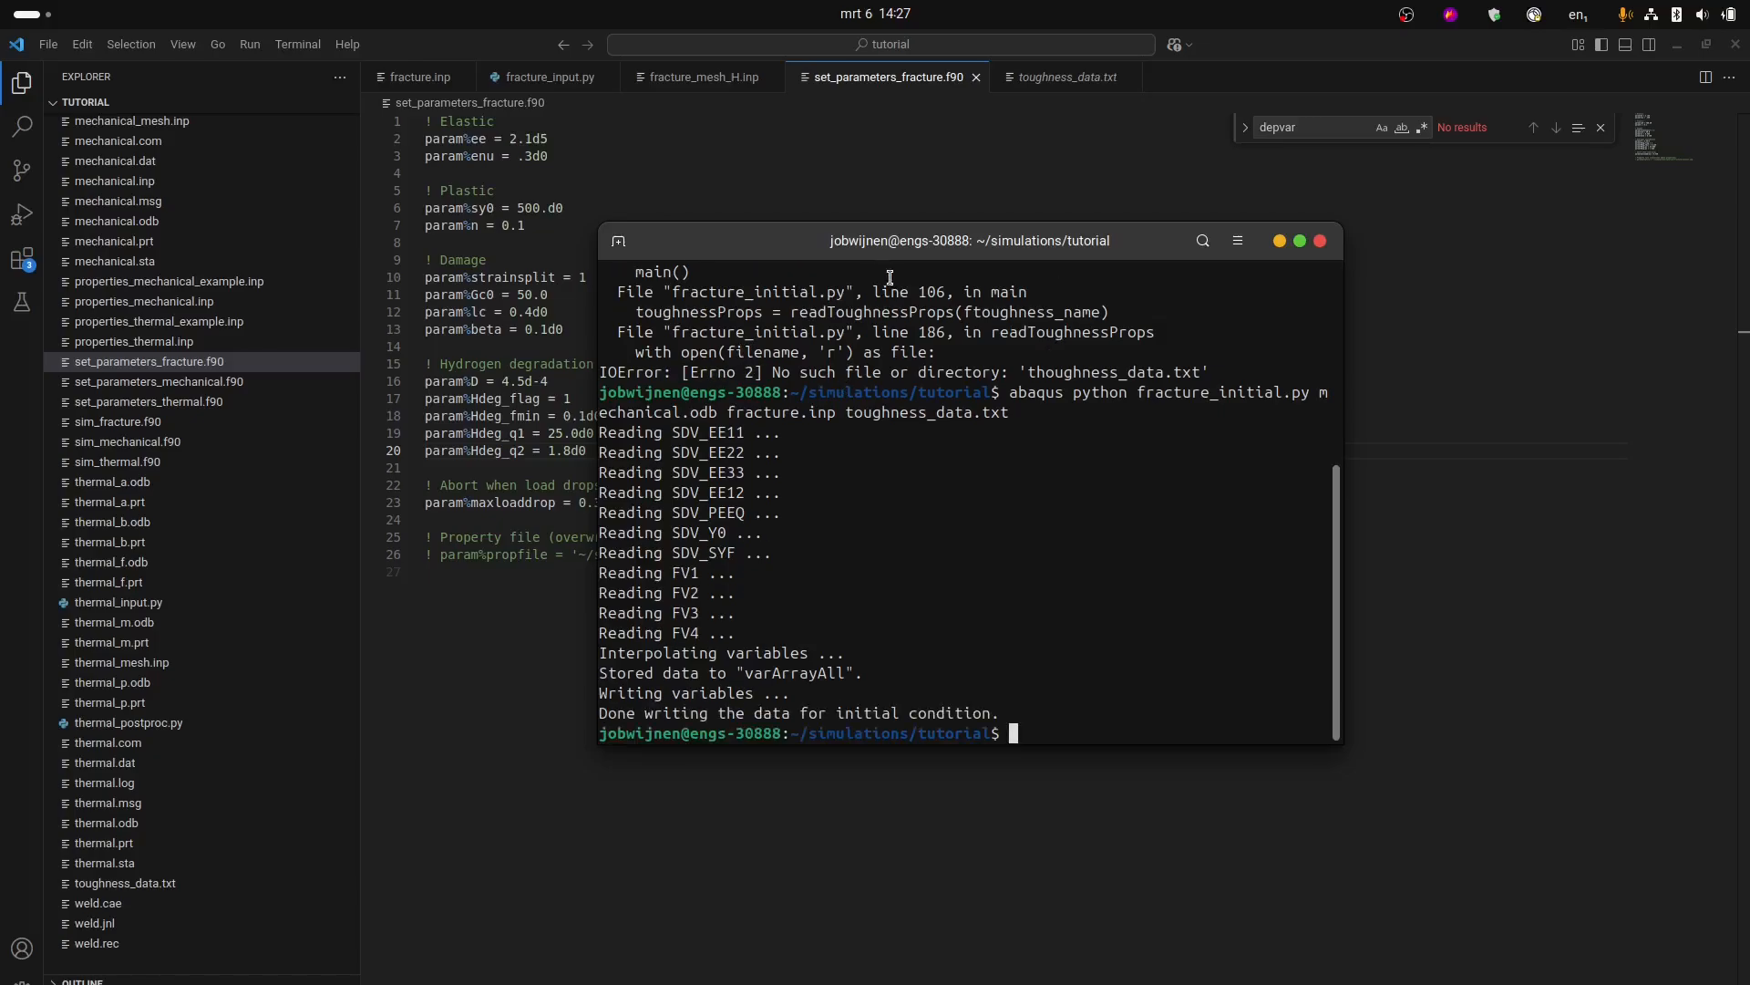
# Highlight the fracture.inp argument in the executed command and open fracture-initial.inp from the tutorial folder.
pyautogui.scroll(6, 246, 666)
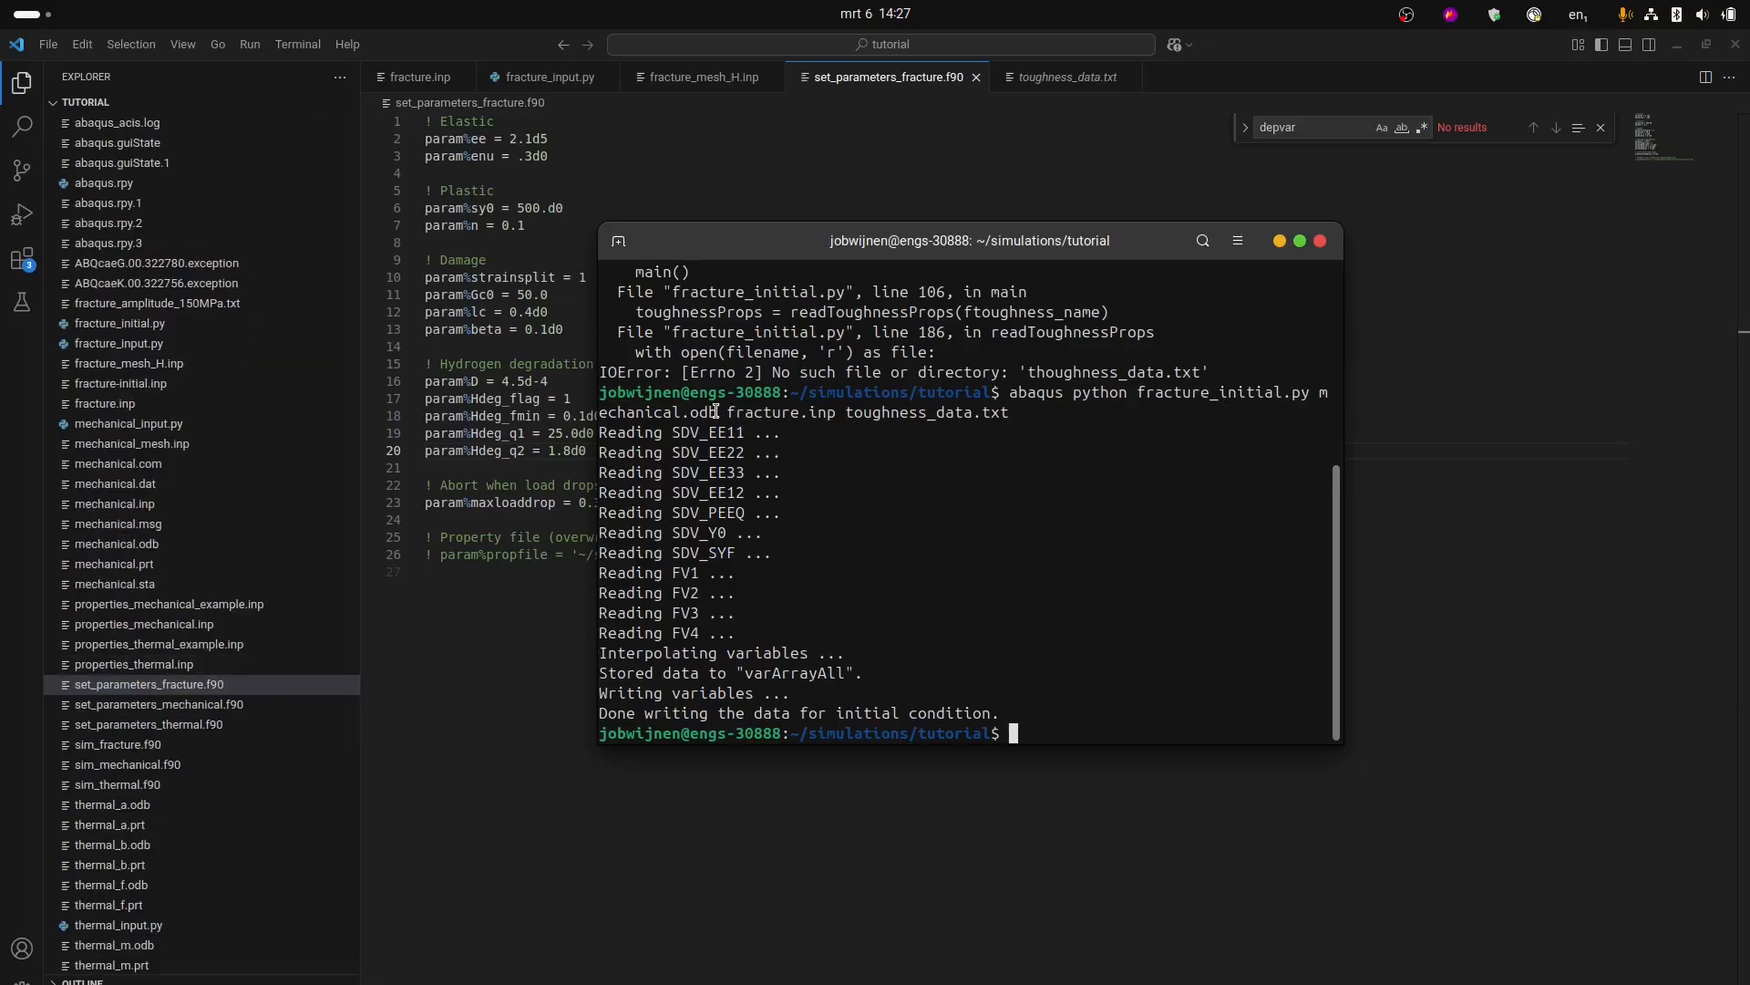
pyautogui.moveTo(729, 412); pyautogui.dragTo(839, 412)
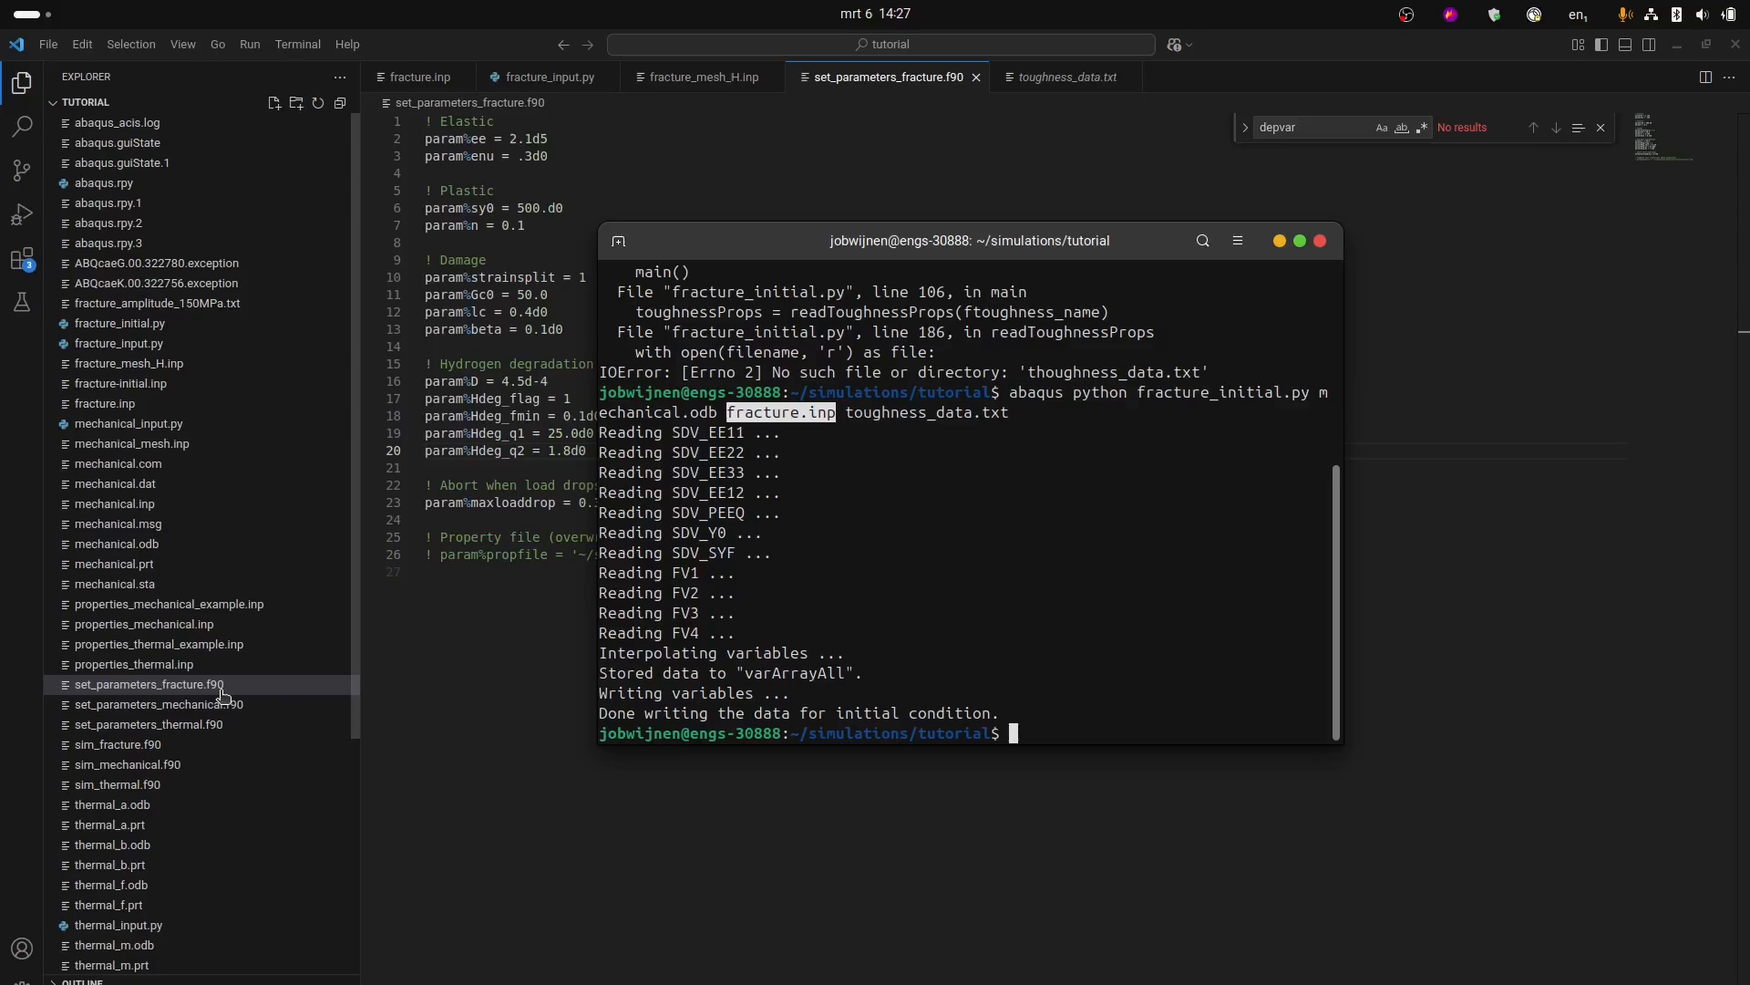
pyautogui.click(127, 390)
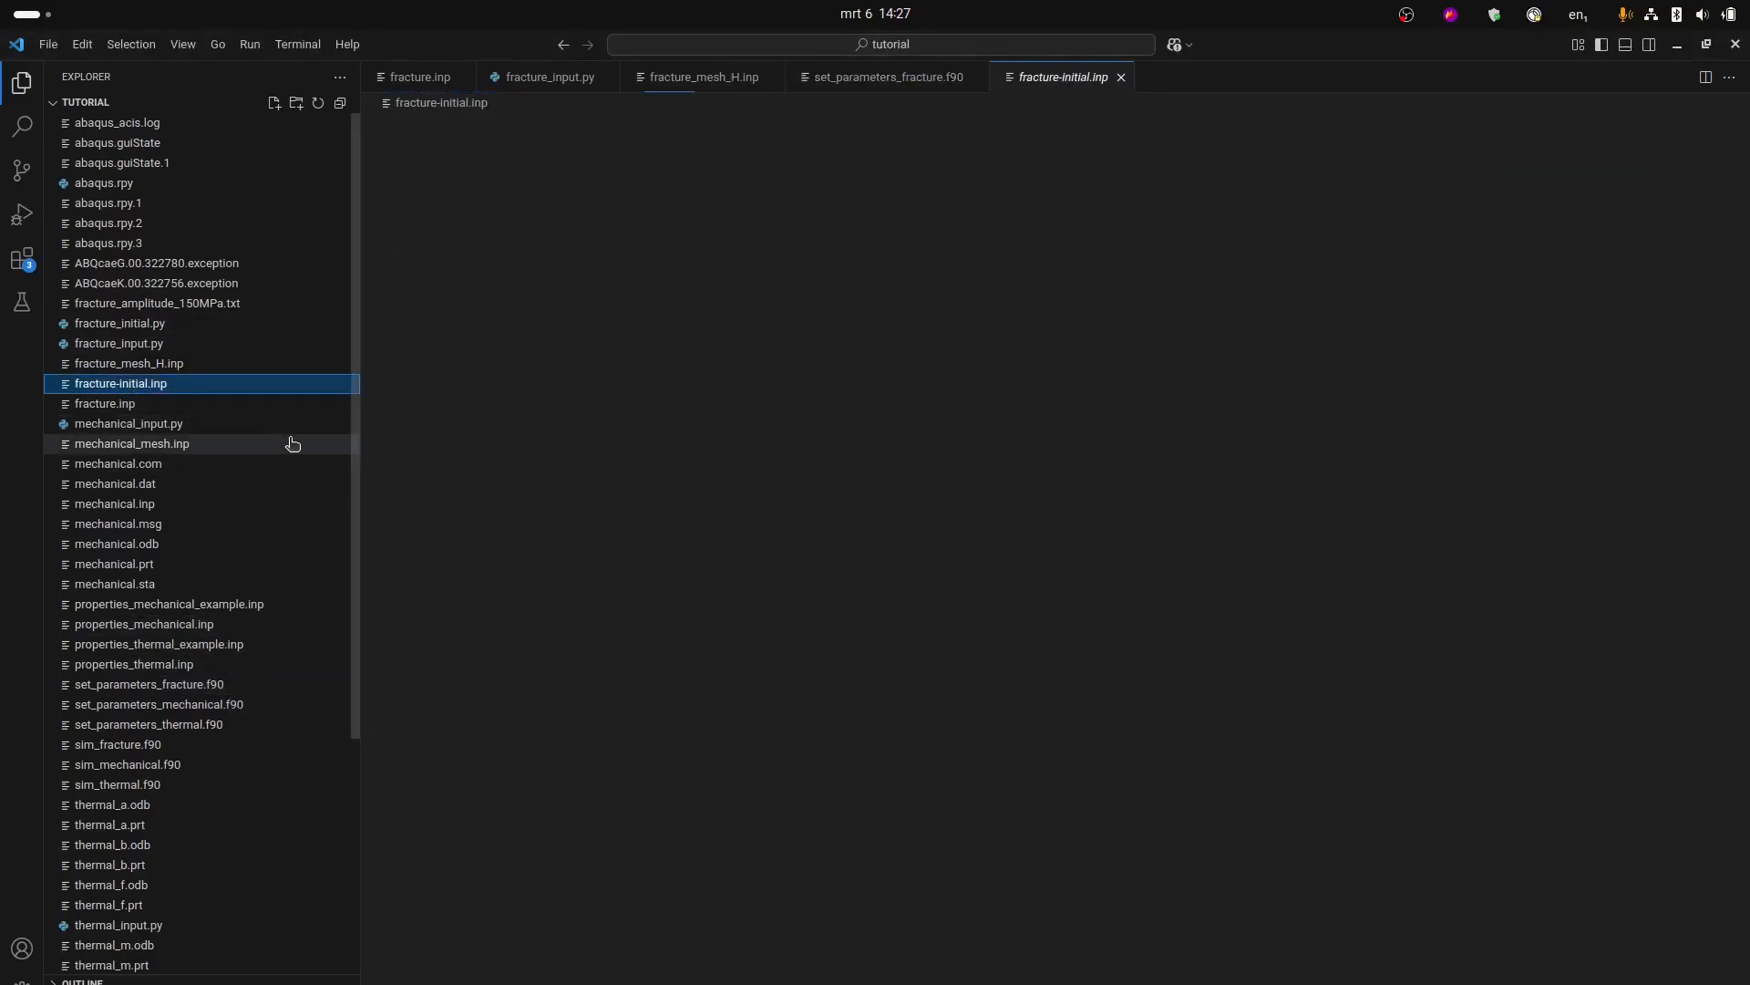
# Keep fracture-initial.inp open and examine the numbers on its header line and the *q1 keyword below.
pyautogui.doubleClick(1069, 79)
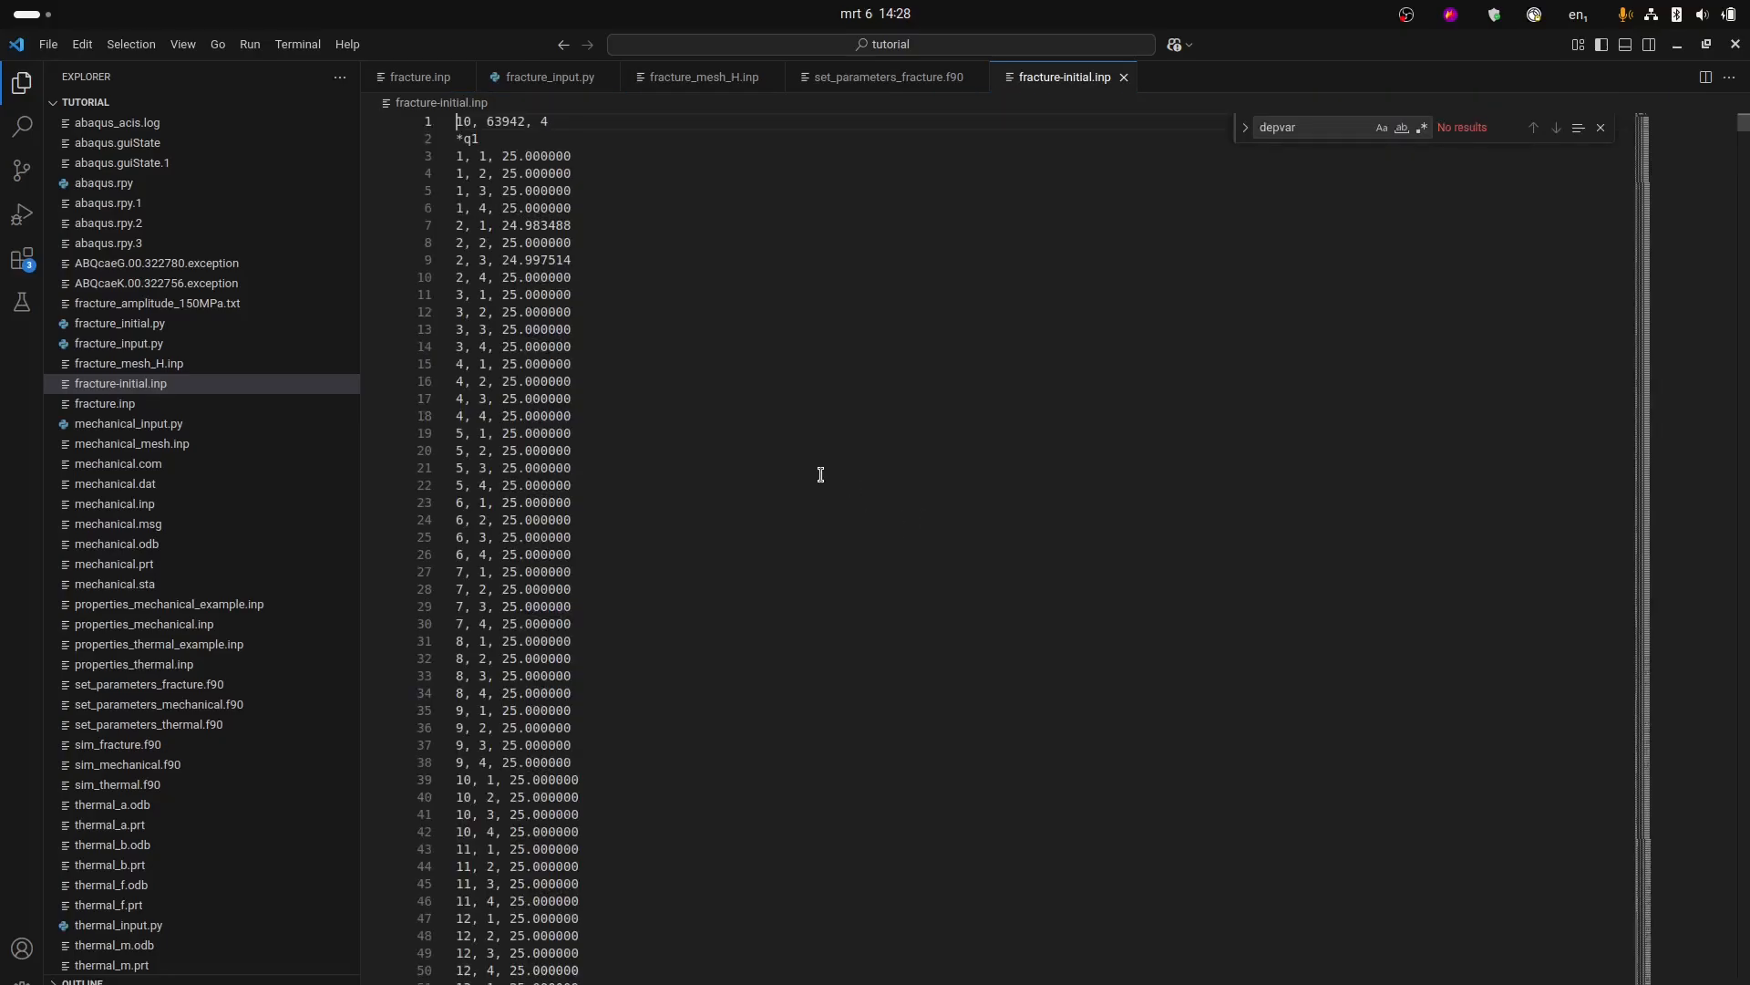
pyautogui.click(712, 175)
pyautogui.moveTo(458, 124); pyautogui.dragTo(558, 123)
pyautogui.click(551, 123)
pyautogui.moveTo(478, 123); pyautogui.dragTo(456, 123)
pyautogui.click(490, 121)
pyautogui.doubleClick(525, 122)
pyautogui.click(546, 122)
pyautogui.doubleClick(541, 122)
pyautogui.click(505, 138)
pyautogui.moveTo(506, 139); pyautogui.dragTo(445, 139)
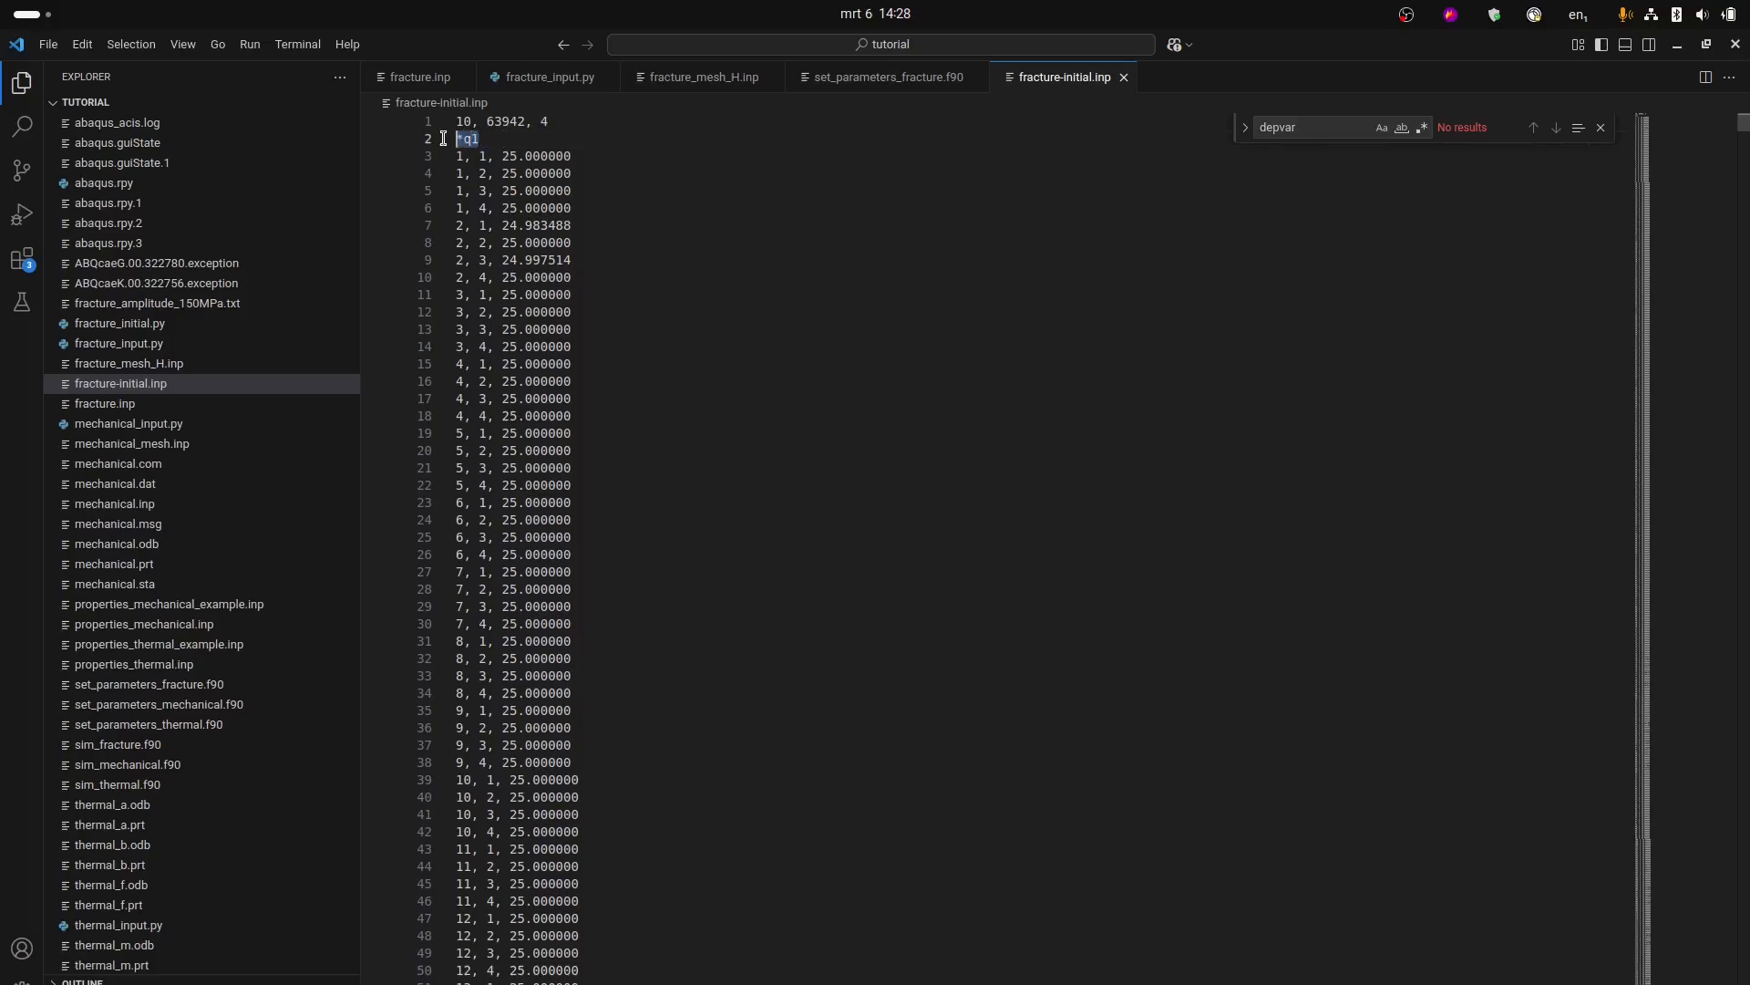
# Examine the data rows listed under the *q1 keyword in fracture-initial.inp.
pyautogui.click(497, 139)
pyautogui.moveTo(502, 157); pyautogui.dragTo(598, 157)
pyautogui.click(641, 209)
pyautogui.click(613, 161)
pyautogui.click(607, 307)
pyautogui.moveTo(462, 138); pyautogui.dragTo(592, 226)
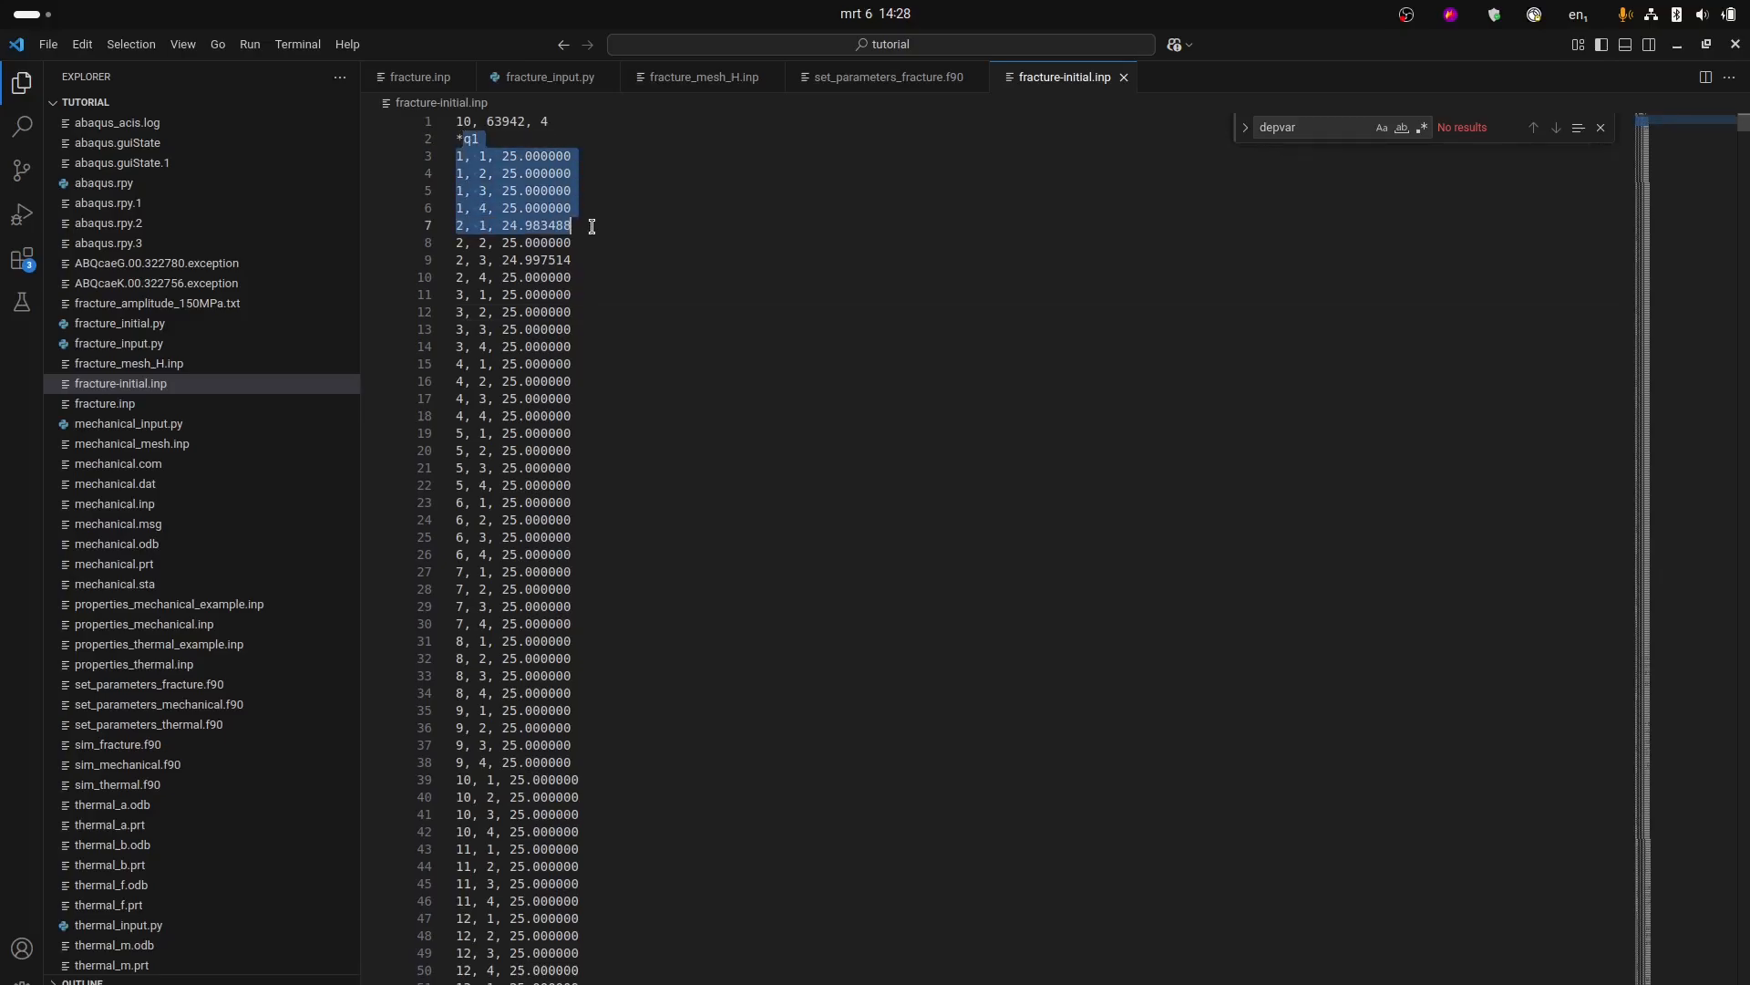
pyautogui.click(706, 355)
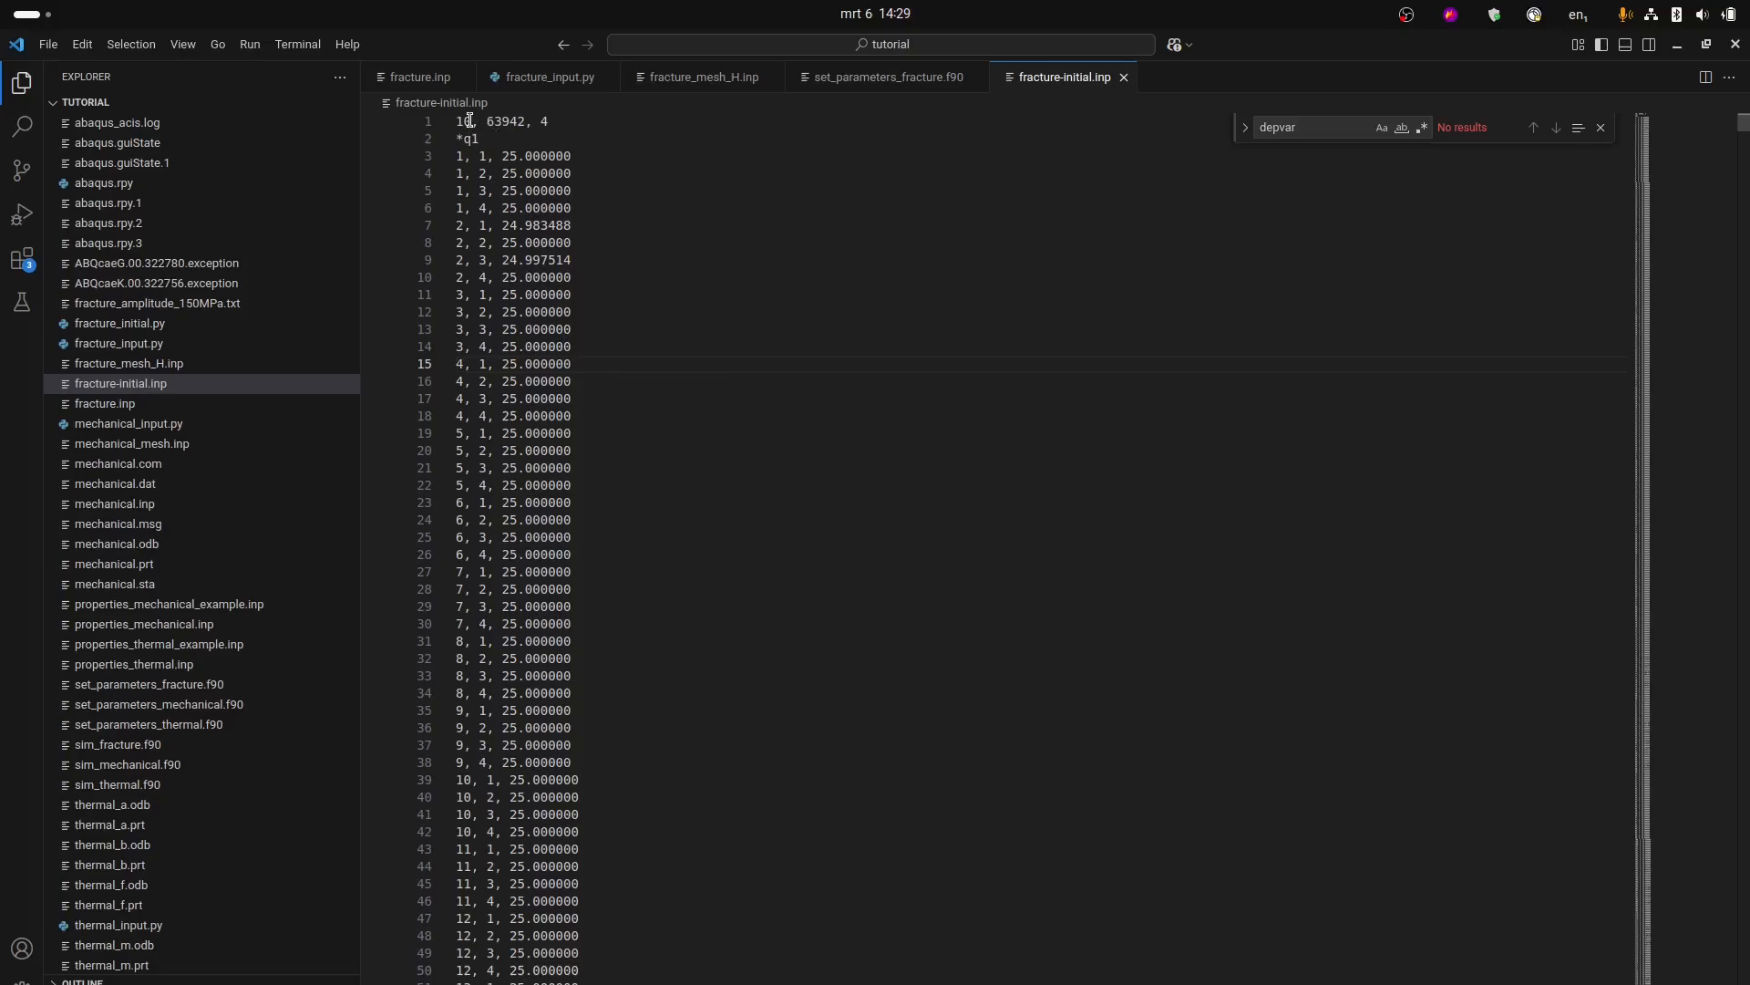
pyautogui.click(672, 277)
pyautogui.click(870, 367)
# Uncomment the param%propfile line at the end of set_parameters_fracture.f90.
pyautogui.click(915, 87)
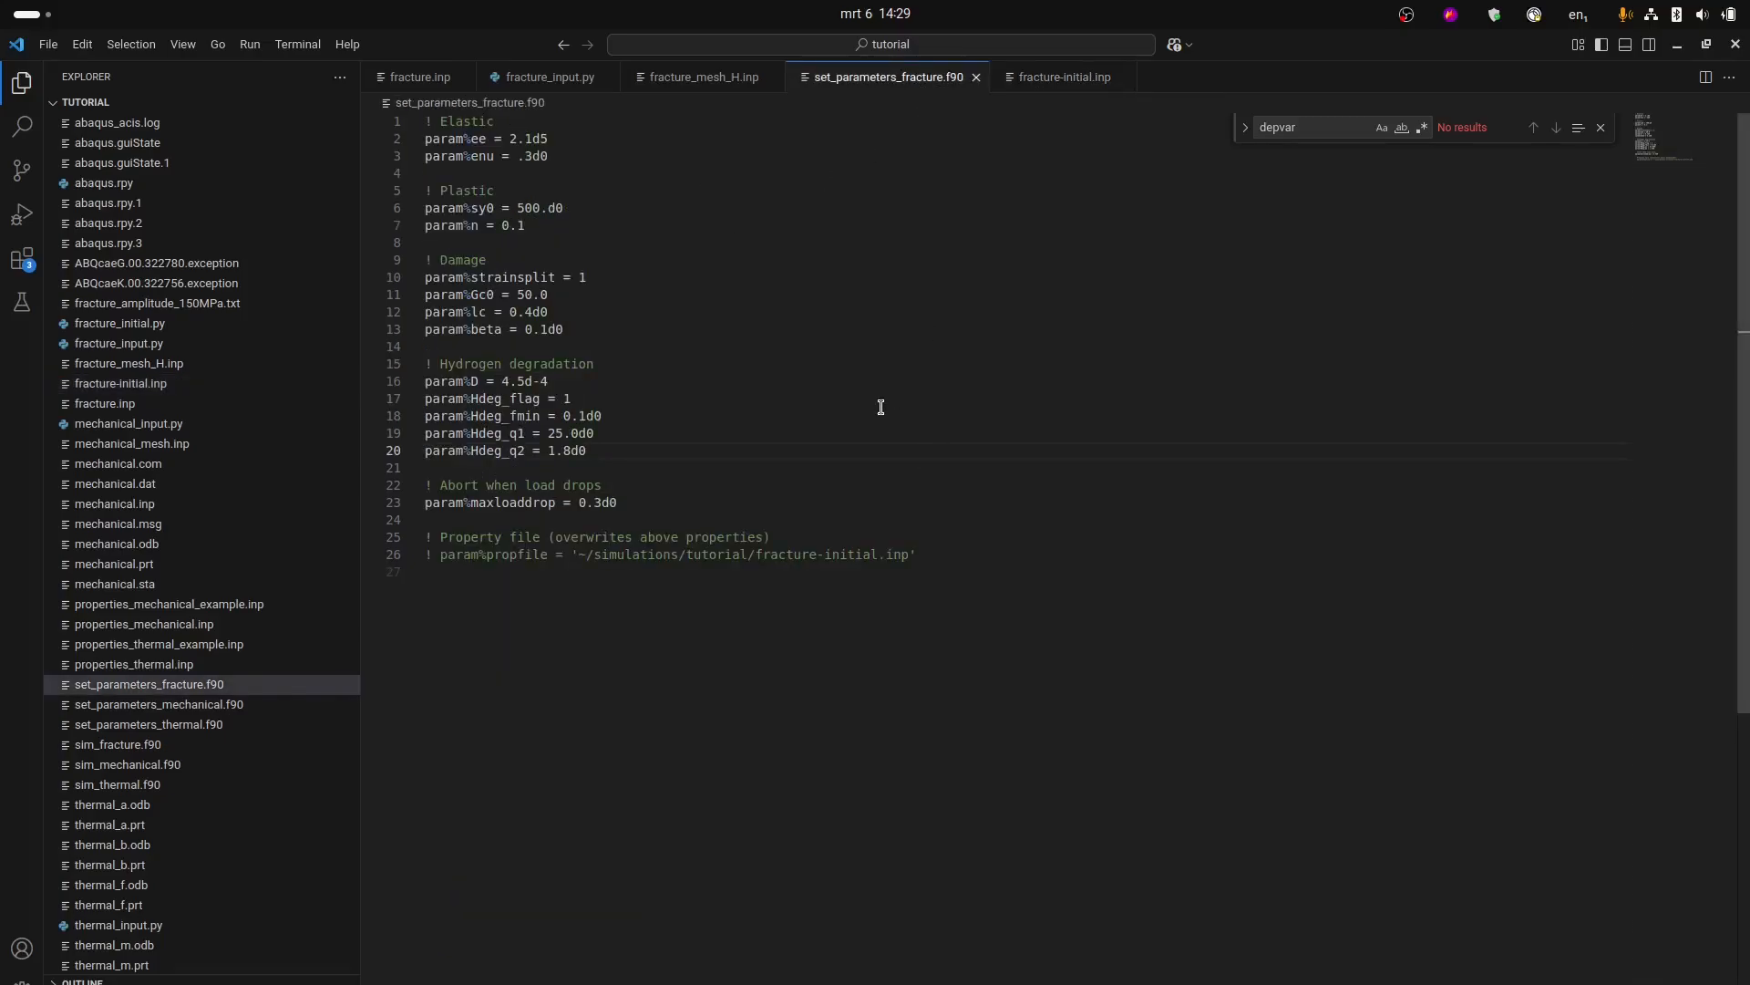
pyautogui.click(704, 490)
pyautogui.click(452, 521)
pyautogui.doubleClick(441, 558)
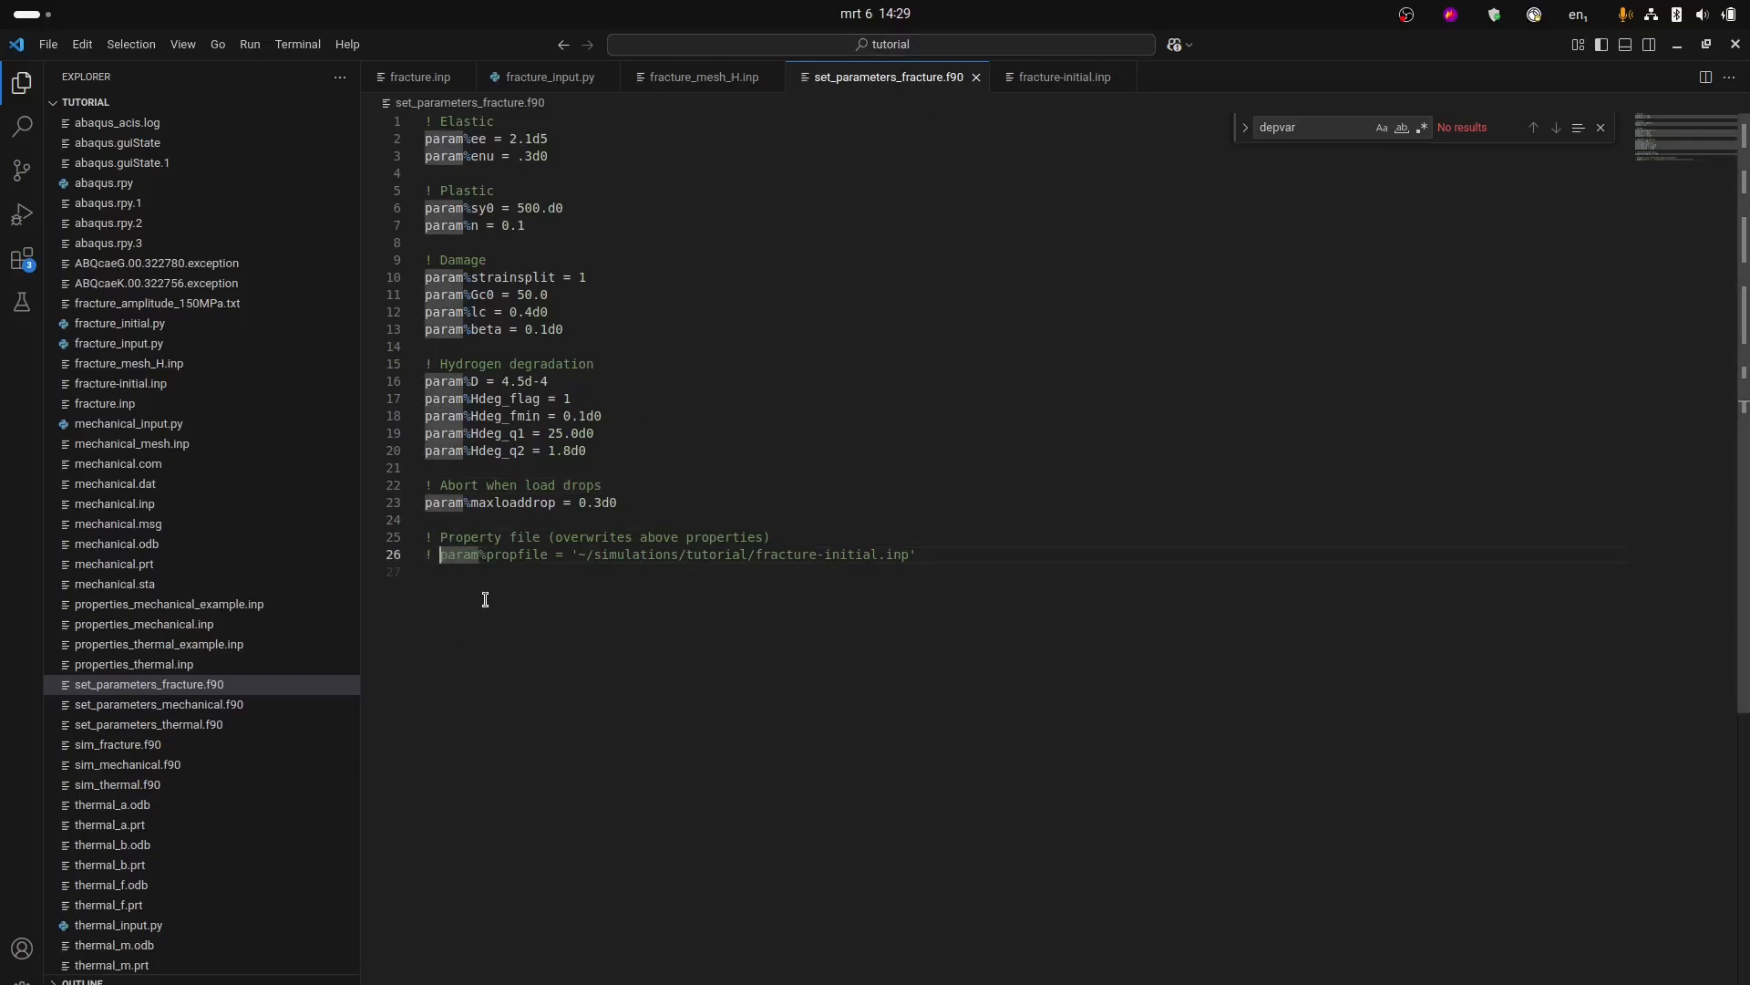
pyautogui.click(432, 558)
pyautogui.hotkey('ctrl', '/')
pyautogui.moveTo(424, 554); pyautogui.dragTo(553, 558)
pyautogui.click(536, 553)
pyautogui.click(702, 606)
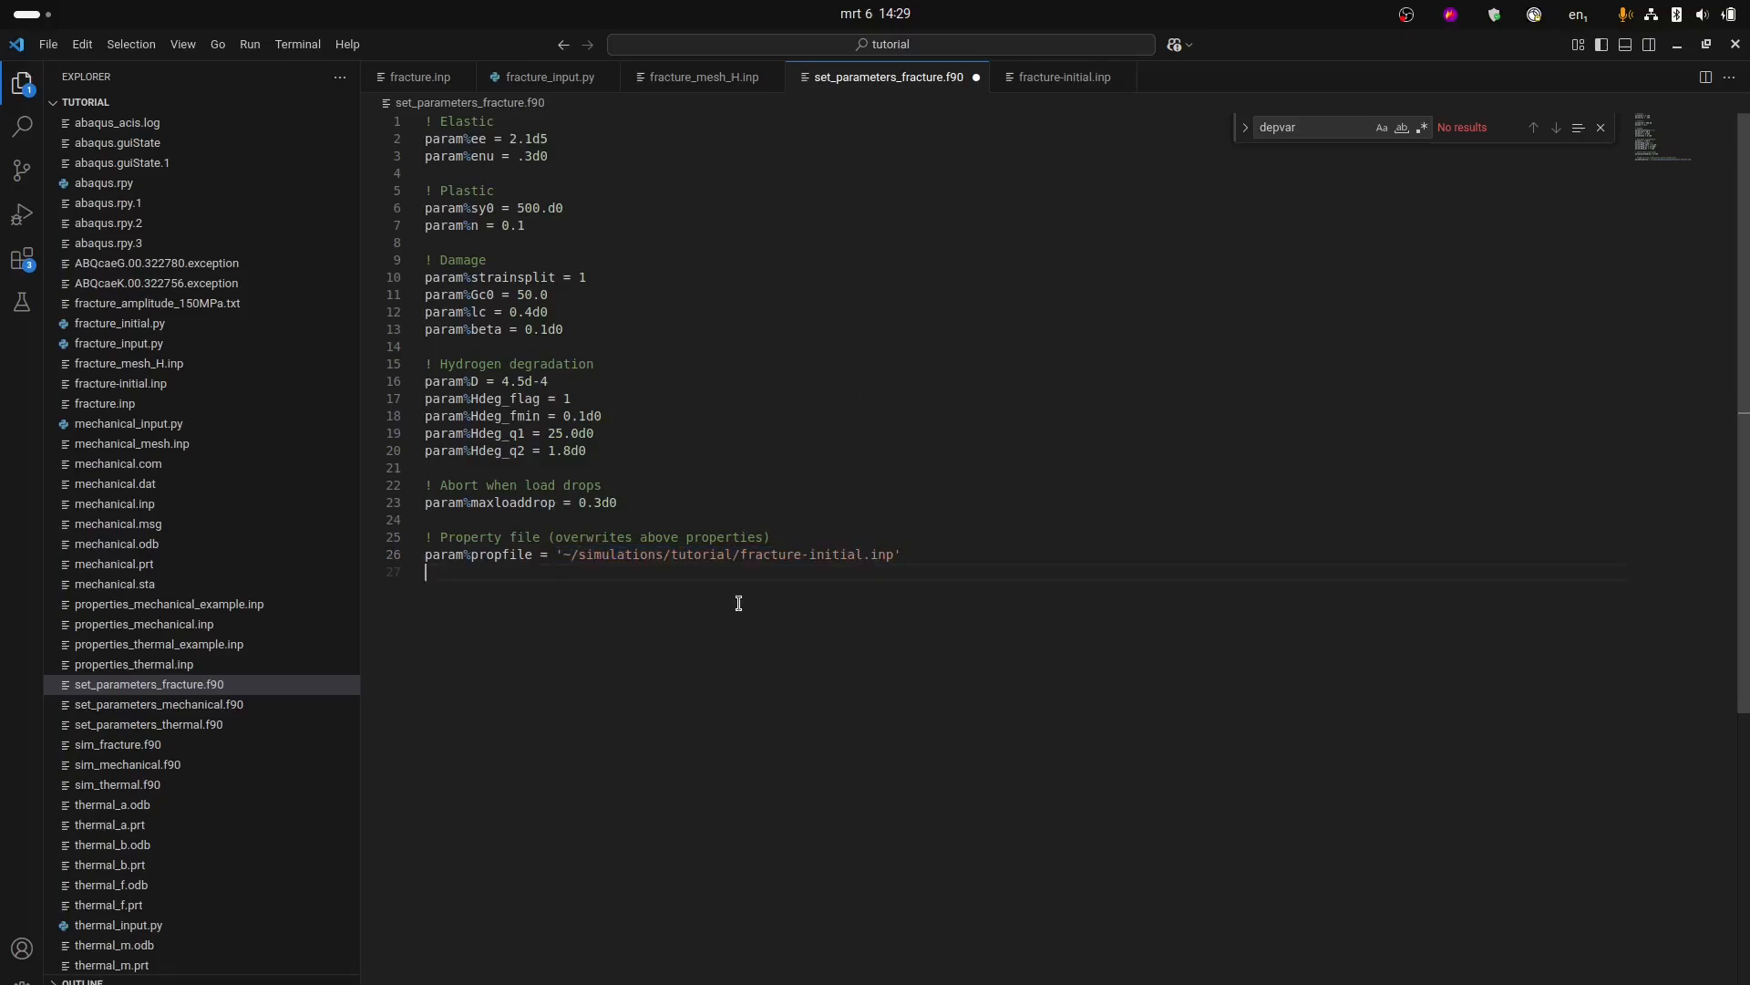
# Review the property file path along with the Gc0, lc, beta and sy0 parameters in set_parameters_fracture.f90.
pyautogui.moveTo(555, 554); pyautogui.dragTo(937, 556)
pyautogui.click(936, 560)
pyautogui.moveTo(436, 287); pyautogui.dragTo(606, 330)
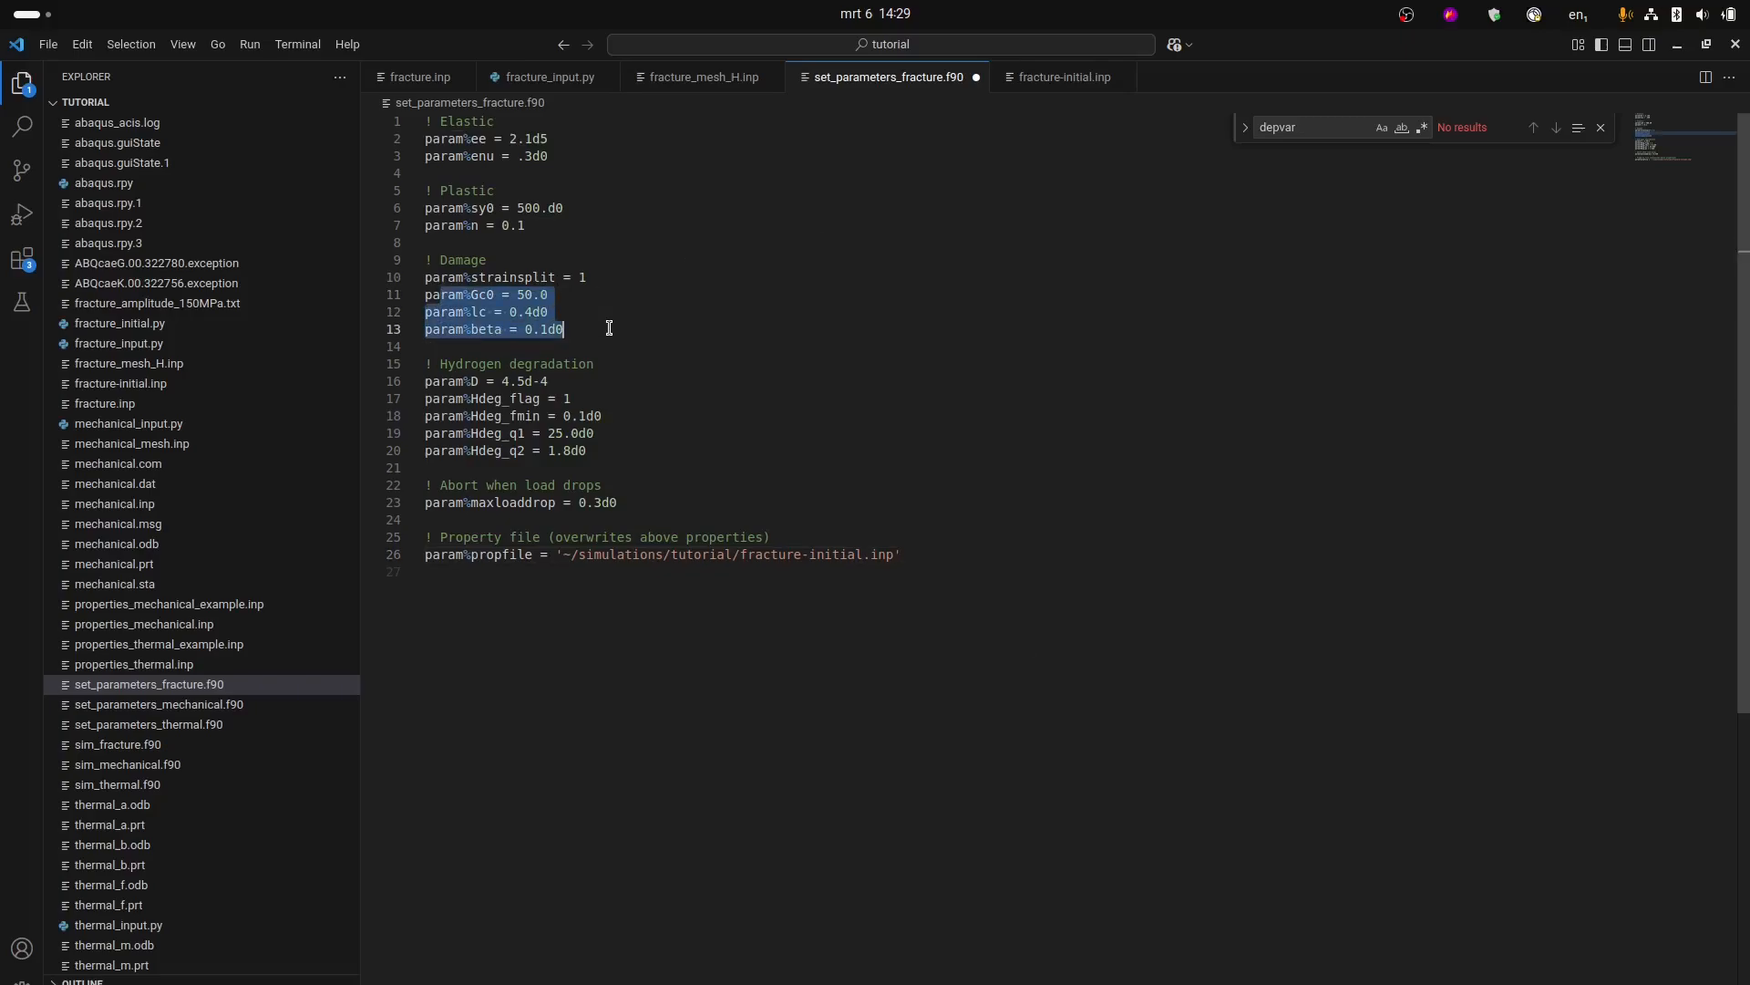
pyautogui.click(606, 330)
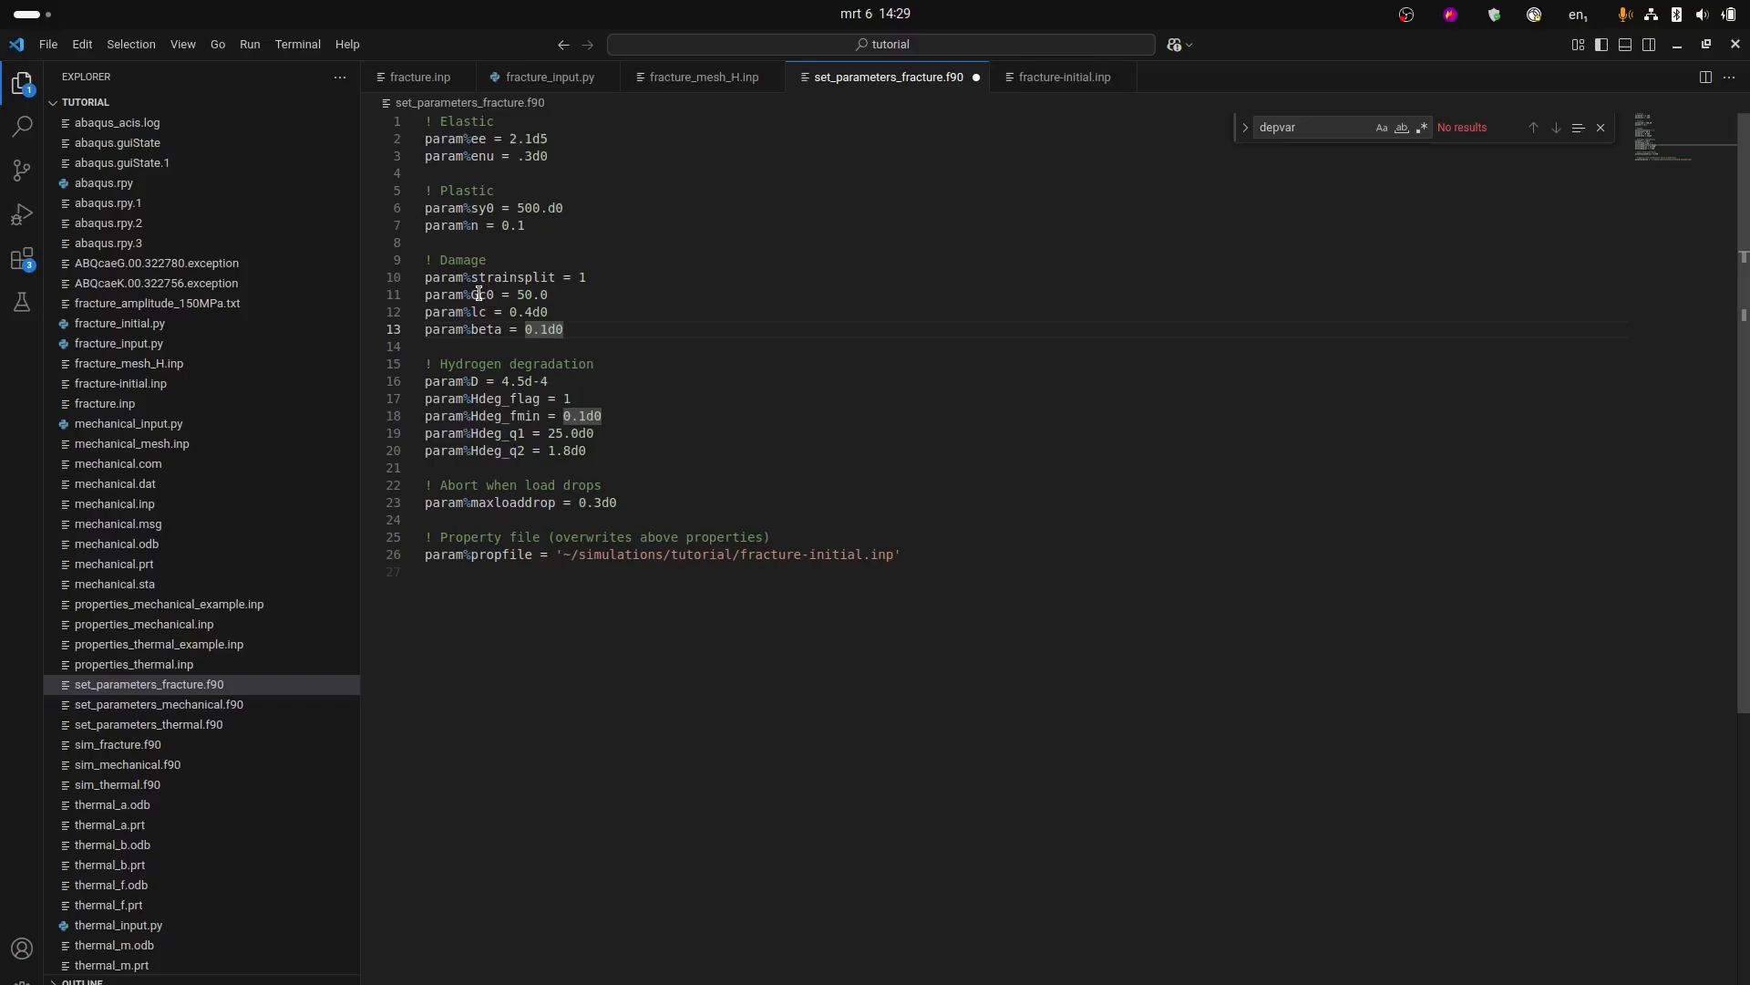
pyautogui.click(508, 295)
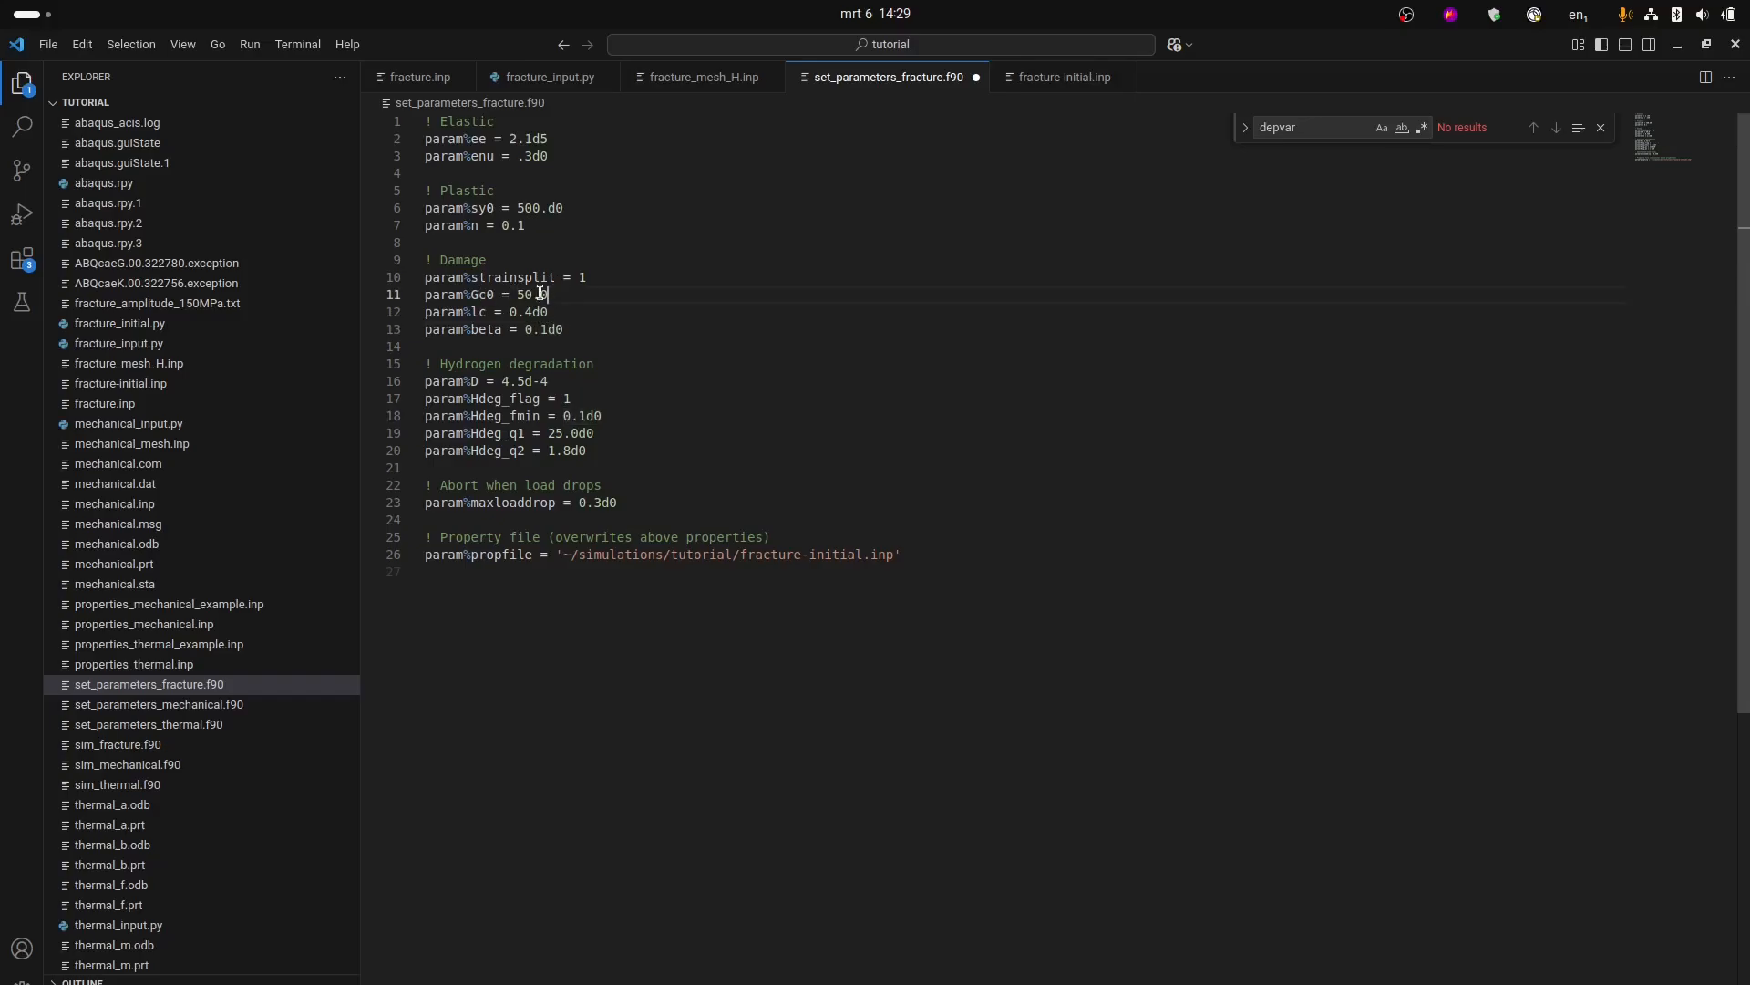
pyautogui.moveTo(541, 291); pyautogui.dragTo(401, 288)
pyautogui.click(538, 308)
pyautogui.moveTo(552, 310); pyautogui.dragTo(409, 308)
pyautogui.click(678, 327)
pyautogui.moveTo(571, 208); pyautogui.dragTo(397, 209)
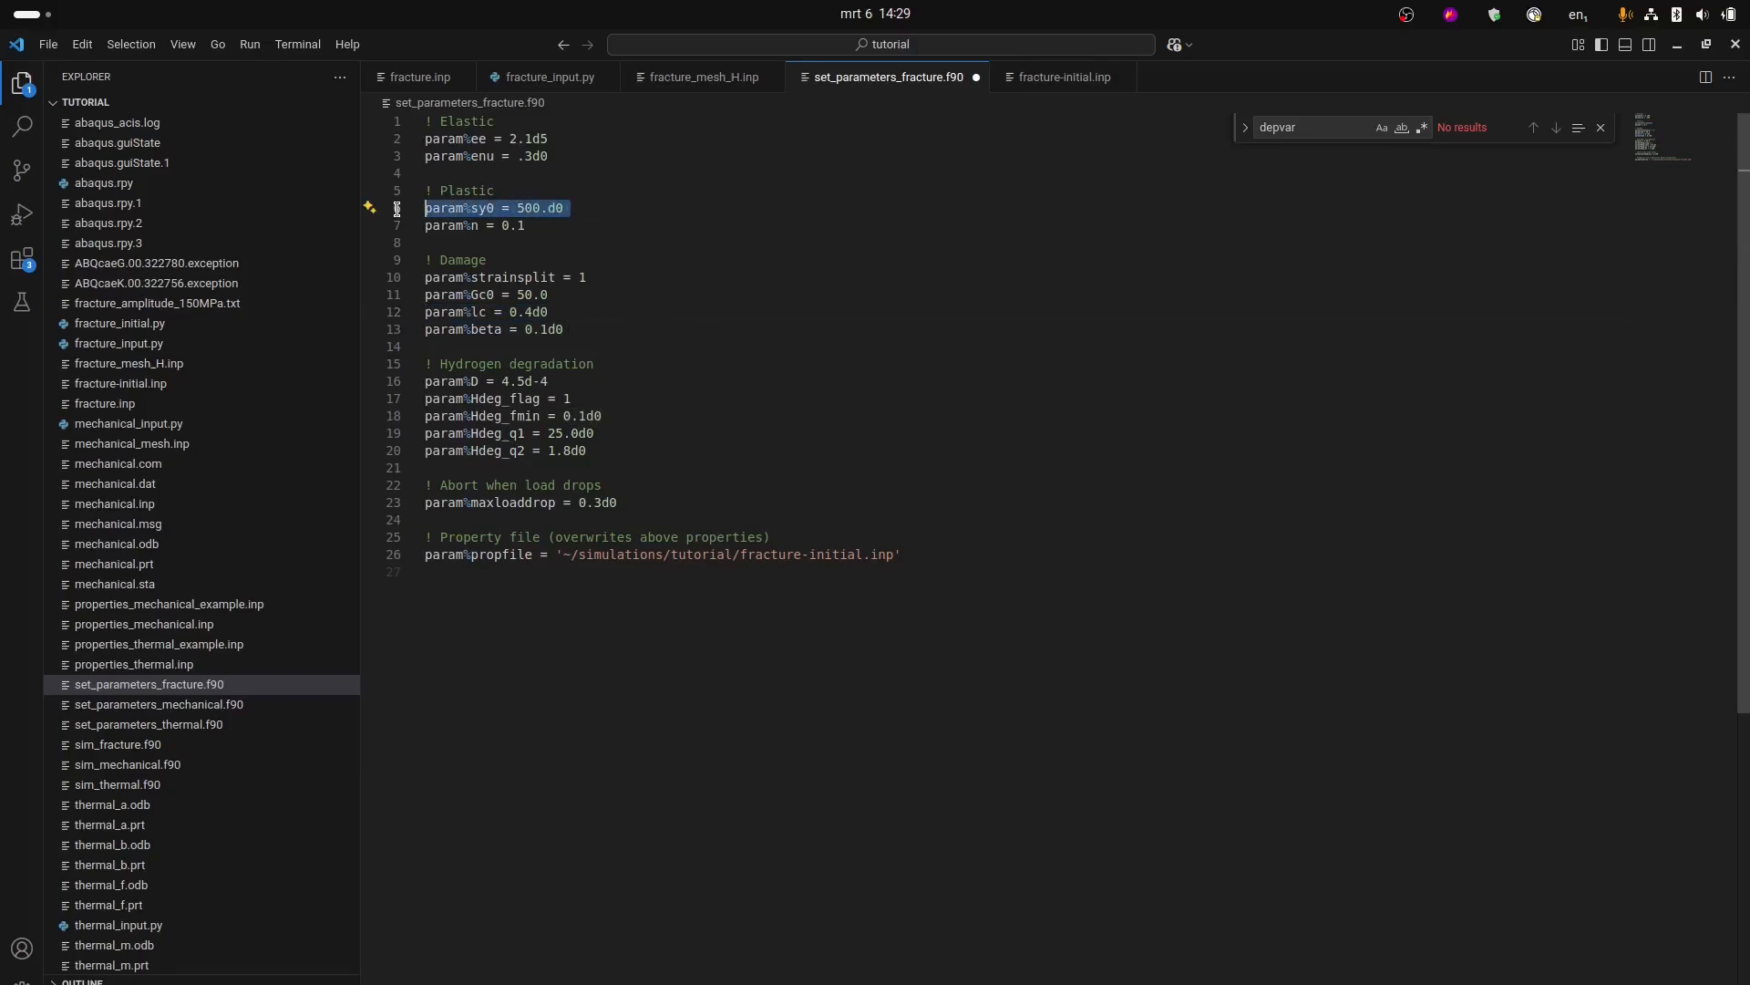
pyautogui.click(532, 209)
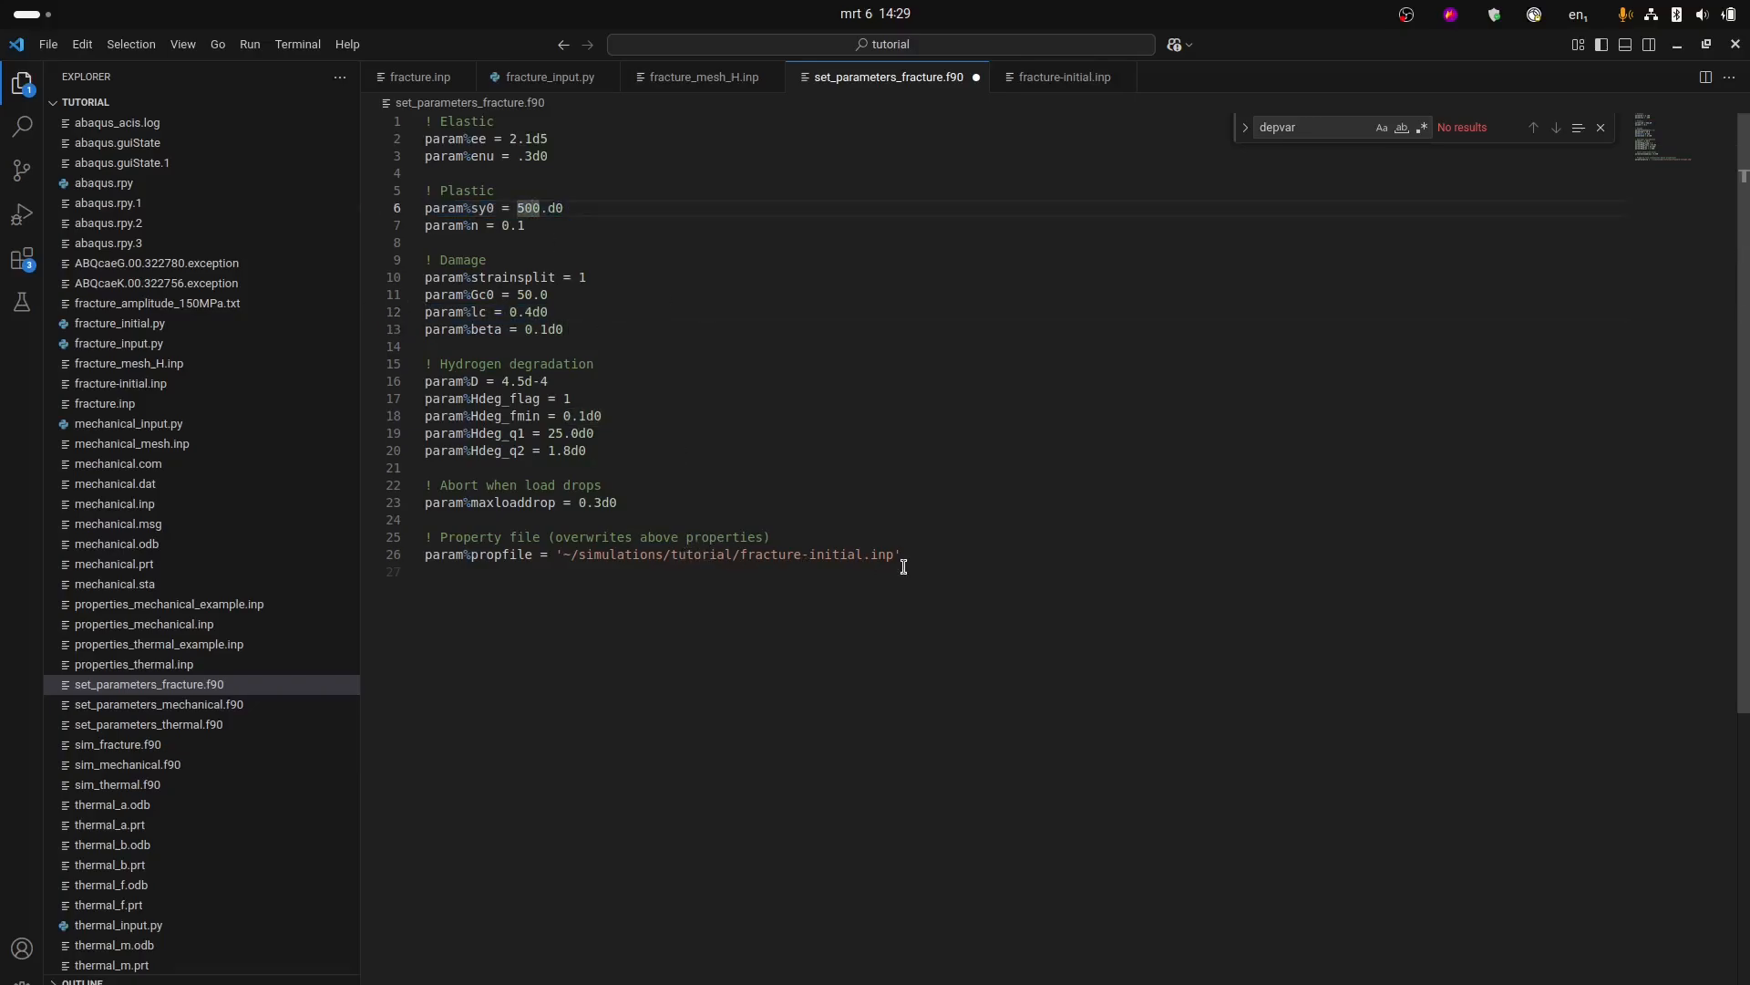
# Check the fracture-initial.inp file name in the propfile path and save set_parameters_fracture.f90.
pyautogui.moveTo(893, 554); pyautogui.dragTo(635, 555)
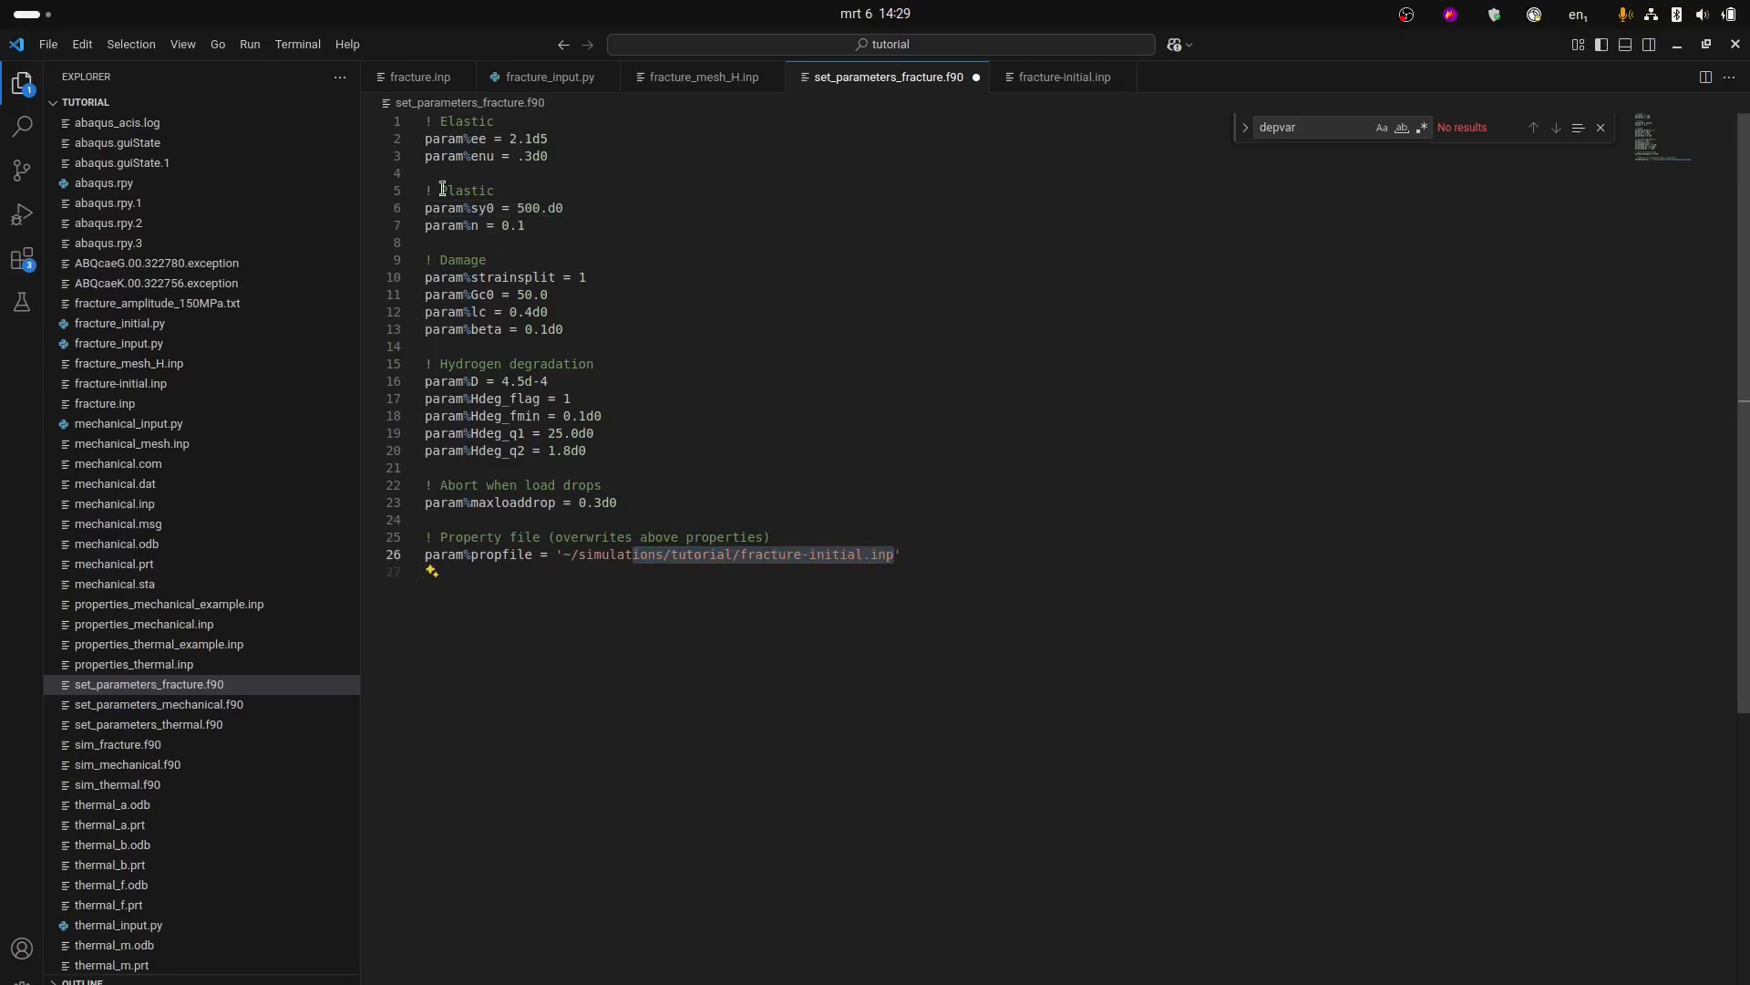
pyautogui.click(757, 565)
pyautogui.moveTo(903, 555); pyautogui.dragTo(741, 558)
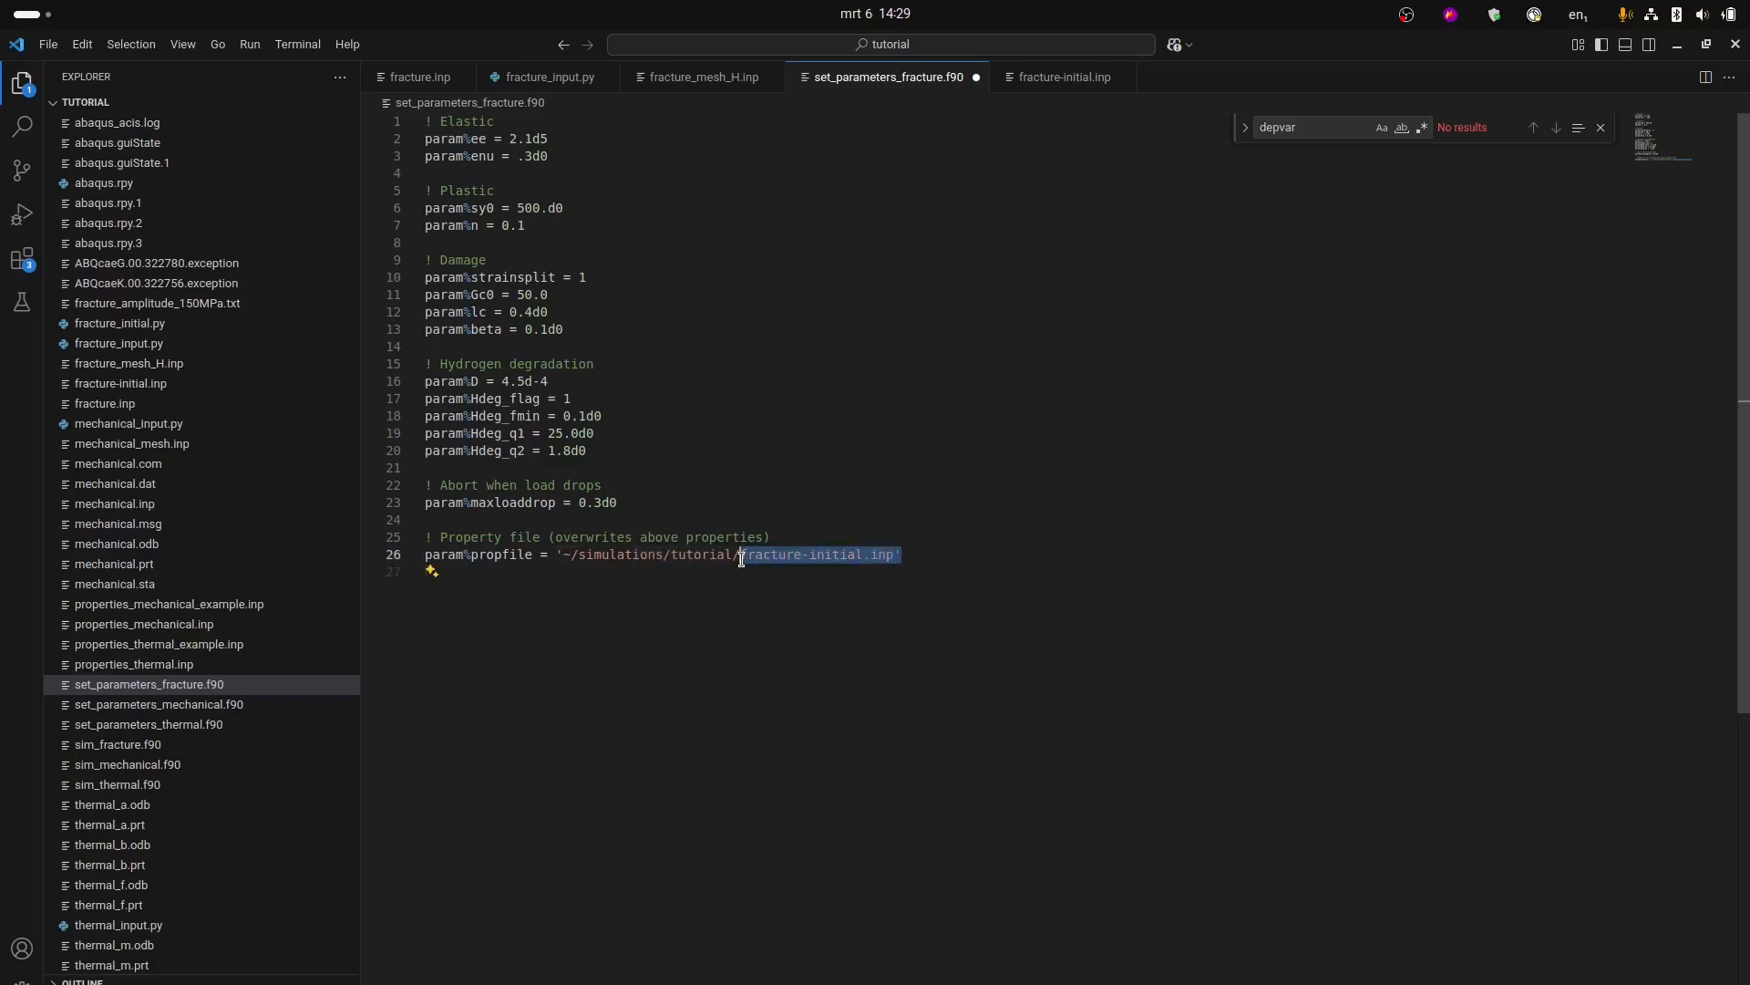
pyautogui.click(915, 555)
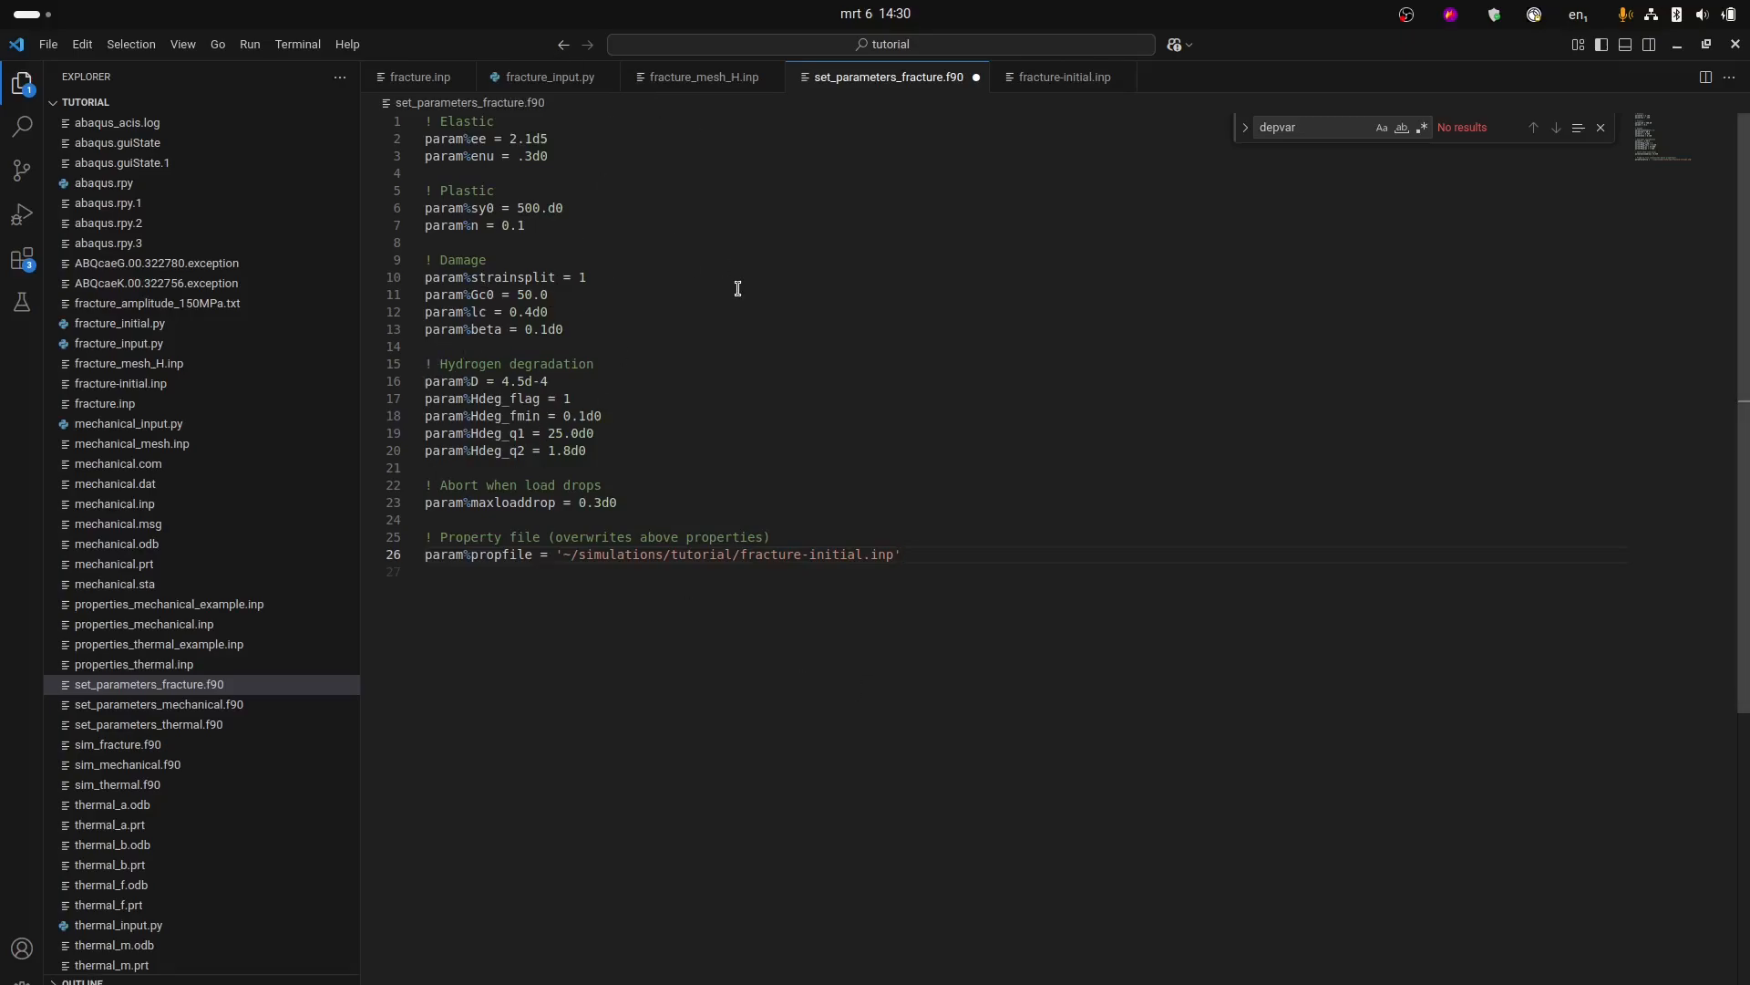
pyautogui.click(1012, 421)
pyautogui.hotkey('ctrl', 's')
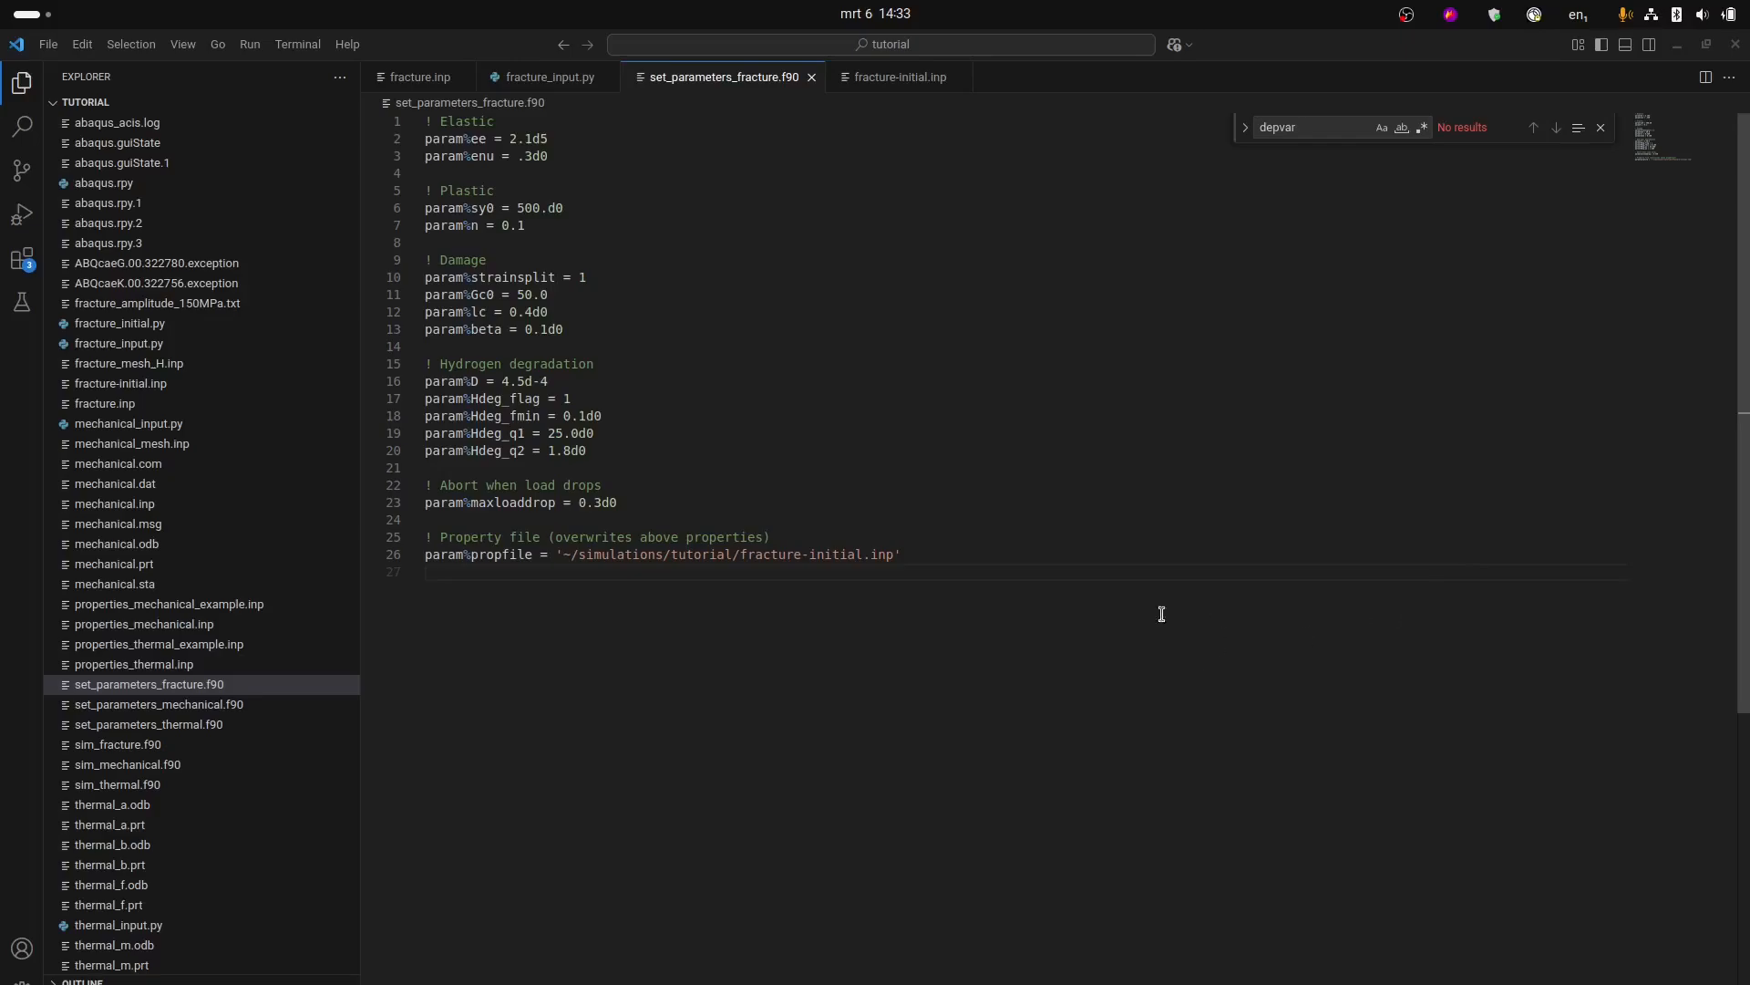
# Open a terminal and run "abaqus job=fracture input=fracture_mesh_H.inp user=sim_fracture.f90 cpus=4 interactive".
pyautogui.hotkey('ctrl', 'alt', 't')
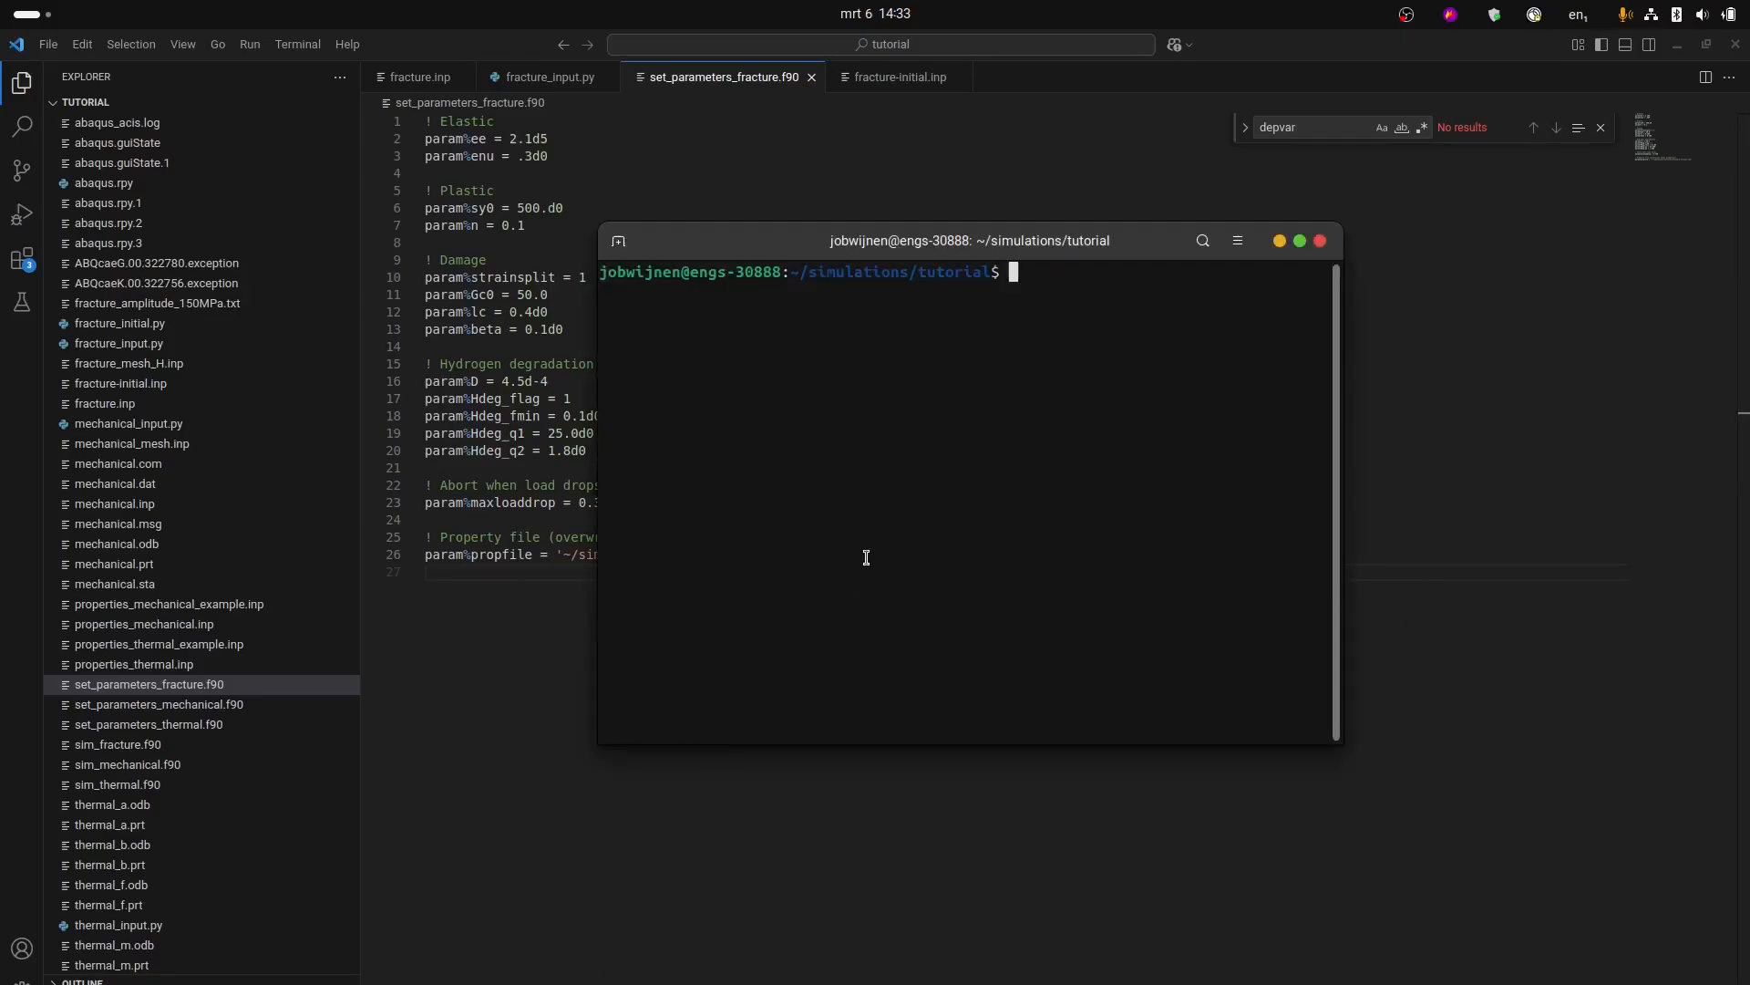
pyautogui.write('ab')
pyautogui.write('qus')
pyautogui.press('BackSpace')
pyautogui.press('BackSpace')
pyautogui.press('BackSpace')
pyautogui.write('aqus job=fracture input=')
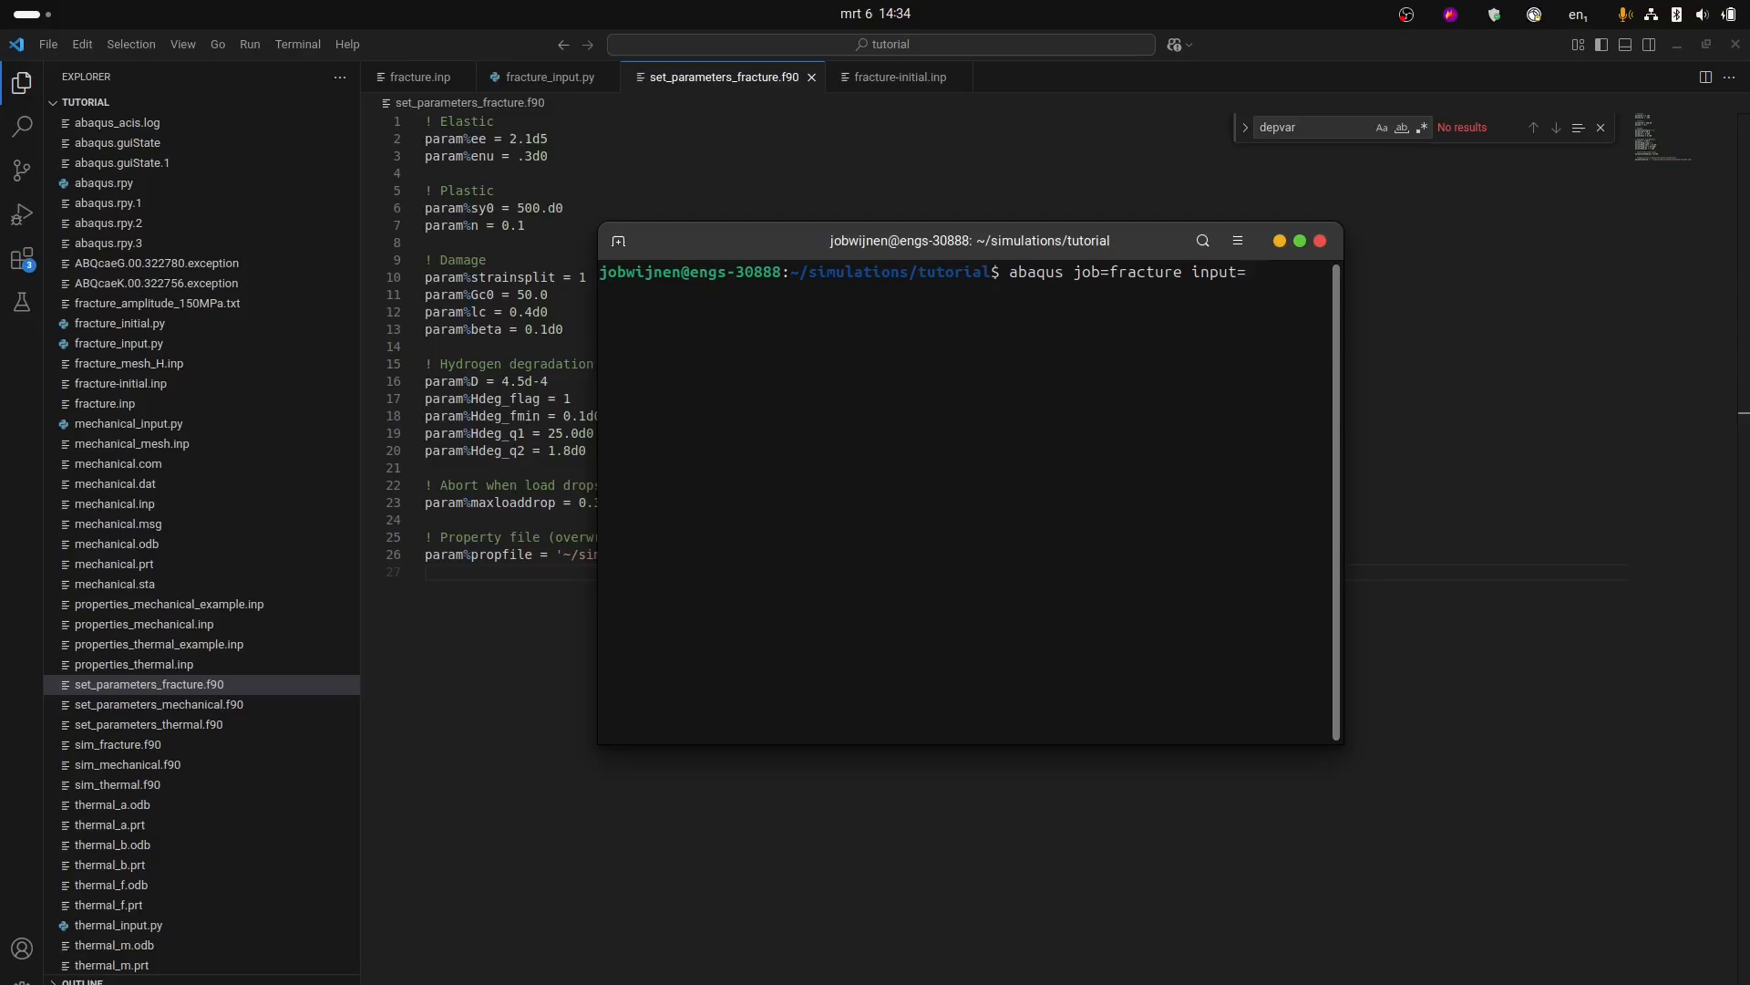
pyautogui.write('fractur')
pyautogui.write('e_mesh')
pyautogui.write('_H')
pyautogui.write('.in')
pyautogui.write('p')
pyautogui.write(' uer')
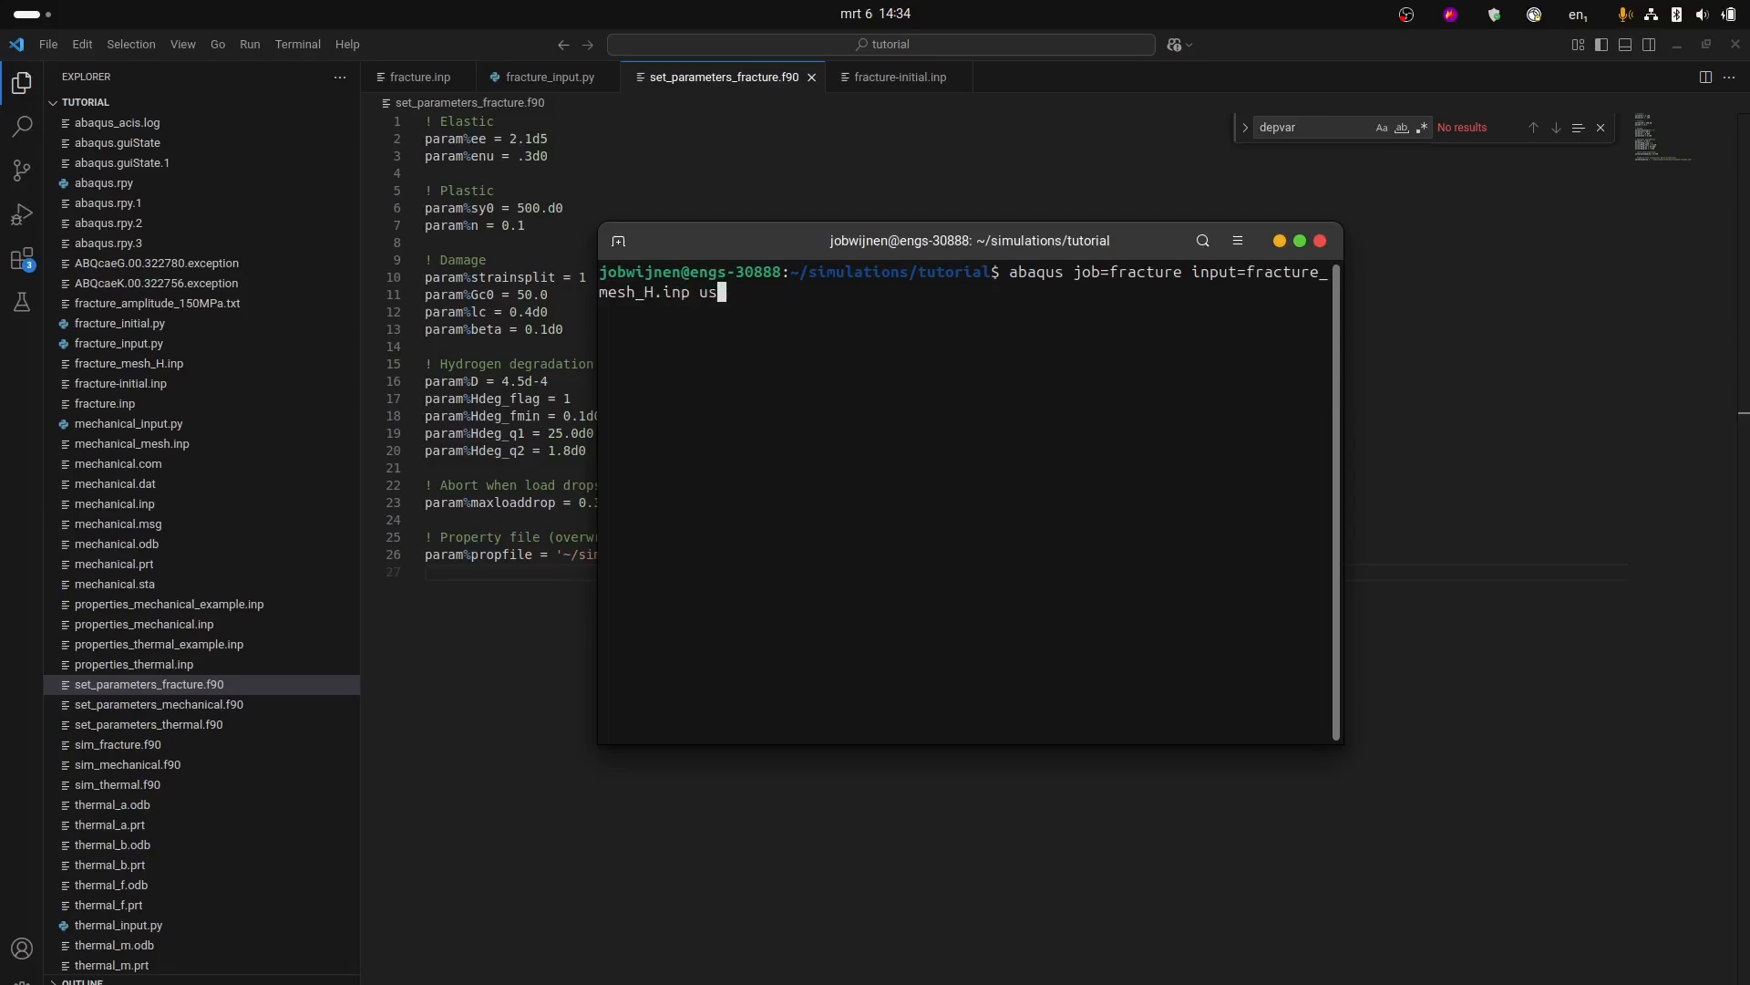
pyautogui.write('er=sim_fracture.f90')
pyautogui.write('cpus')
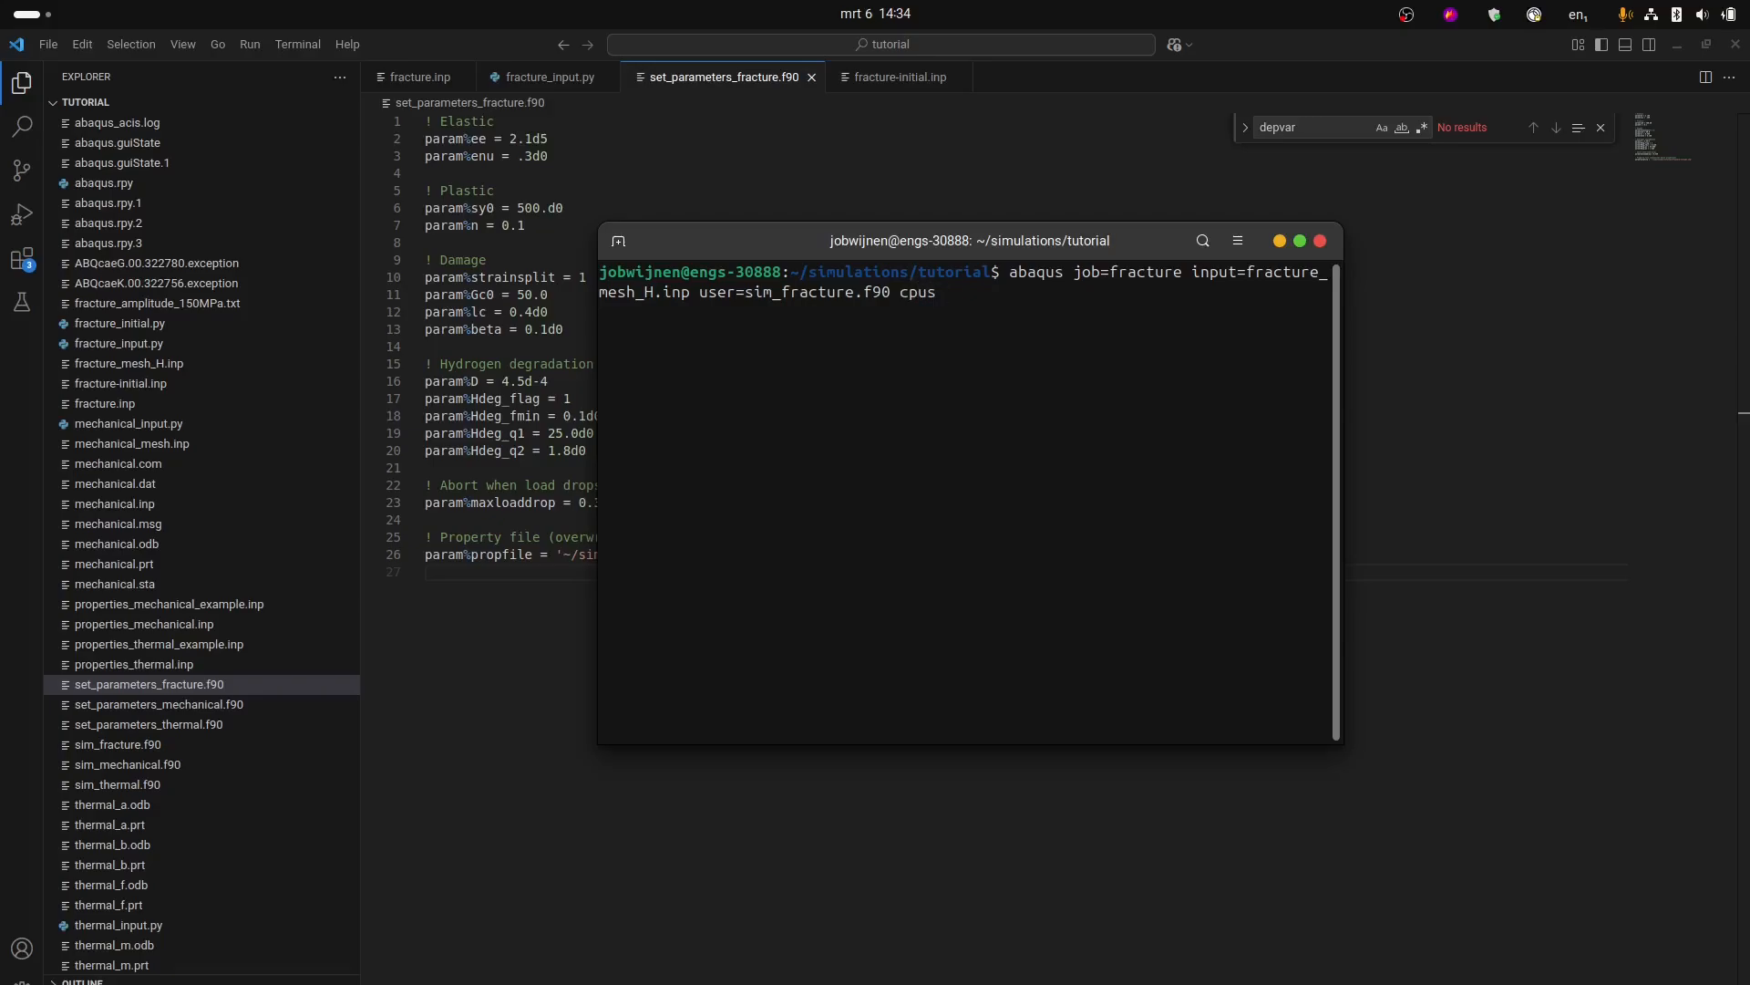
pyautogui.write('=')
pyautogui.write('4 interactive')
pyautogui.press('Return')
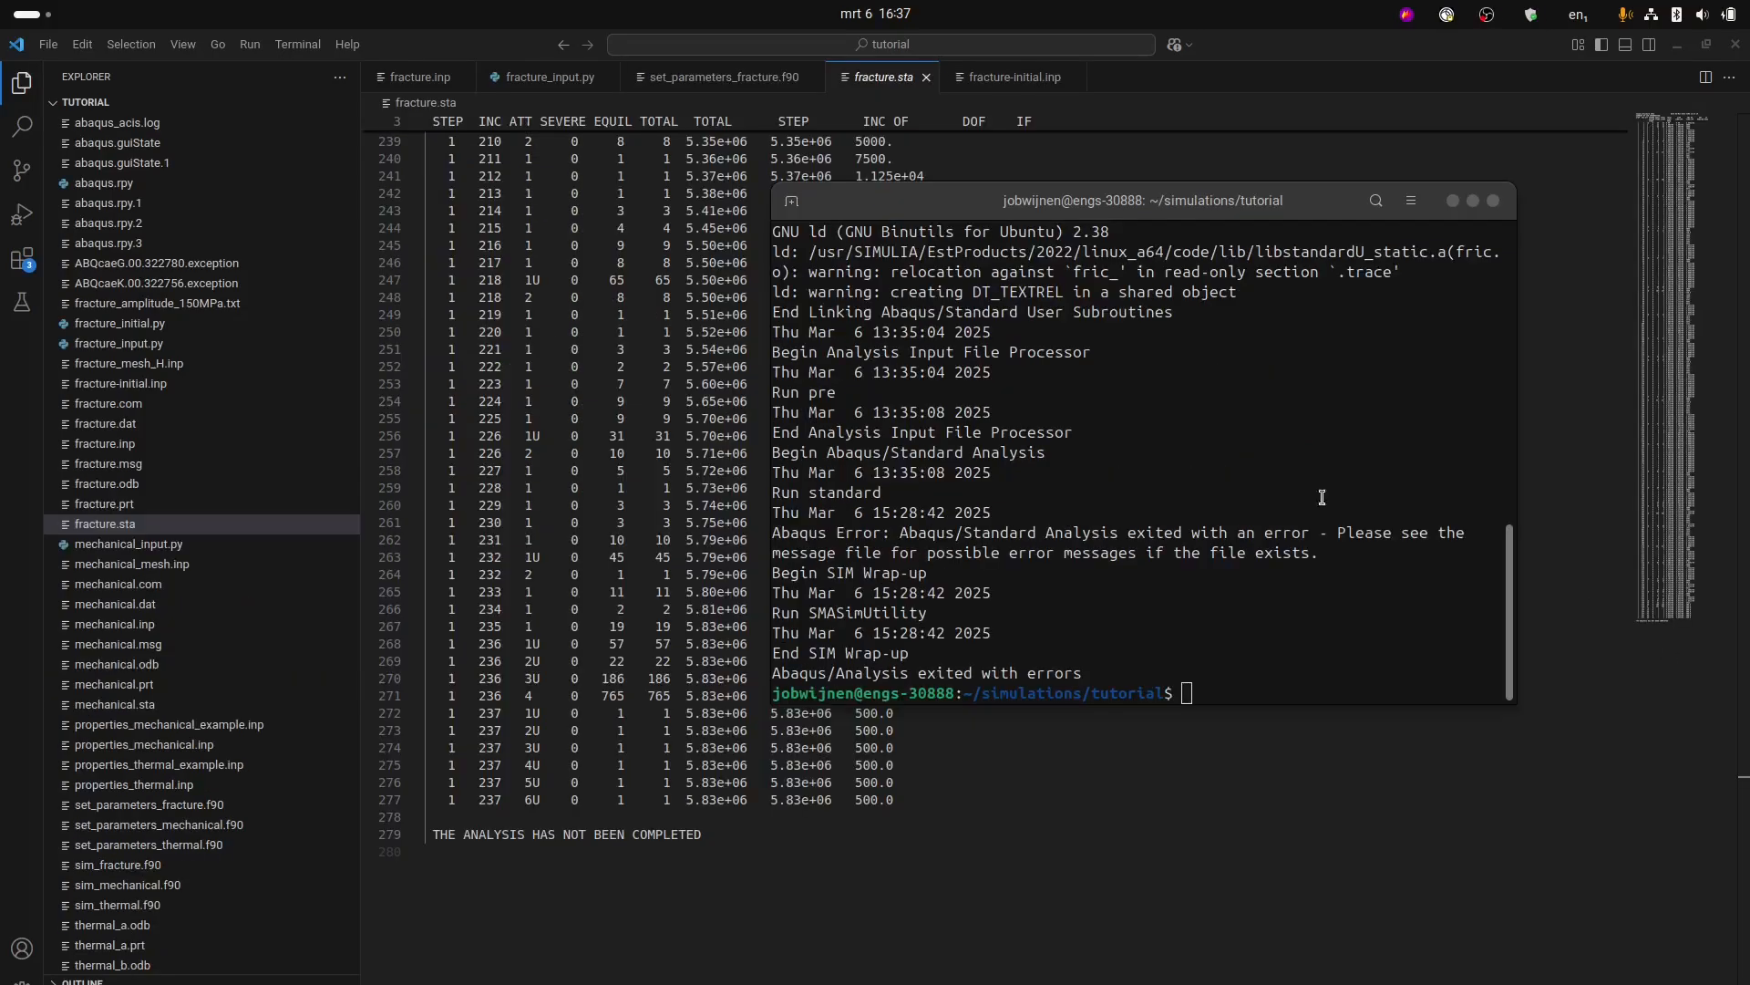
# Examine the final Abaqus/Analysis exit message in the terminal and shift the terminal window slightly aside.
pyautogui.moveTo(1086, 671); pyautogui.dragTo(778, 666)
pyautogui.click(1010, 665)
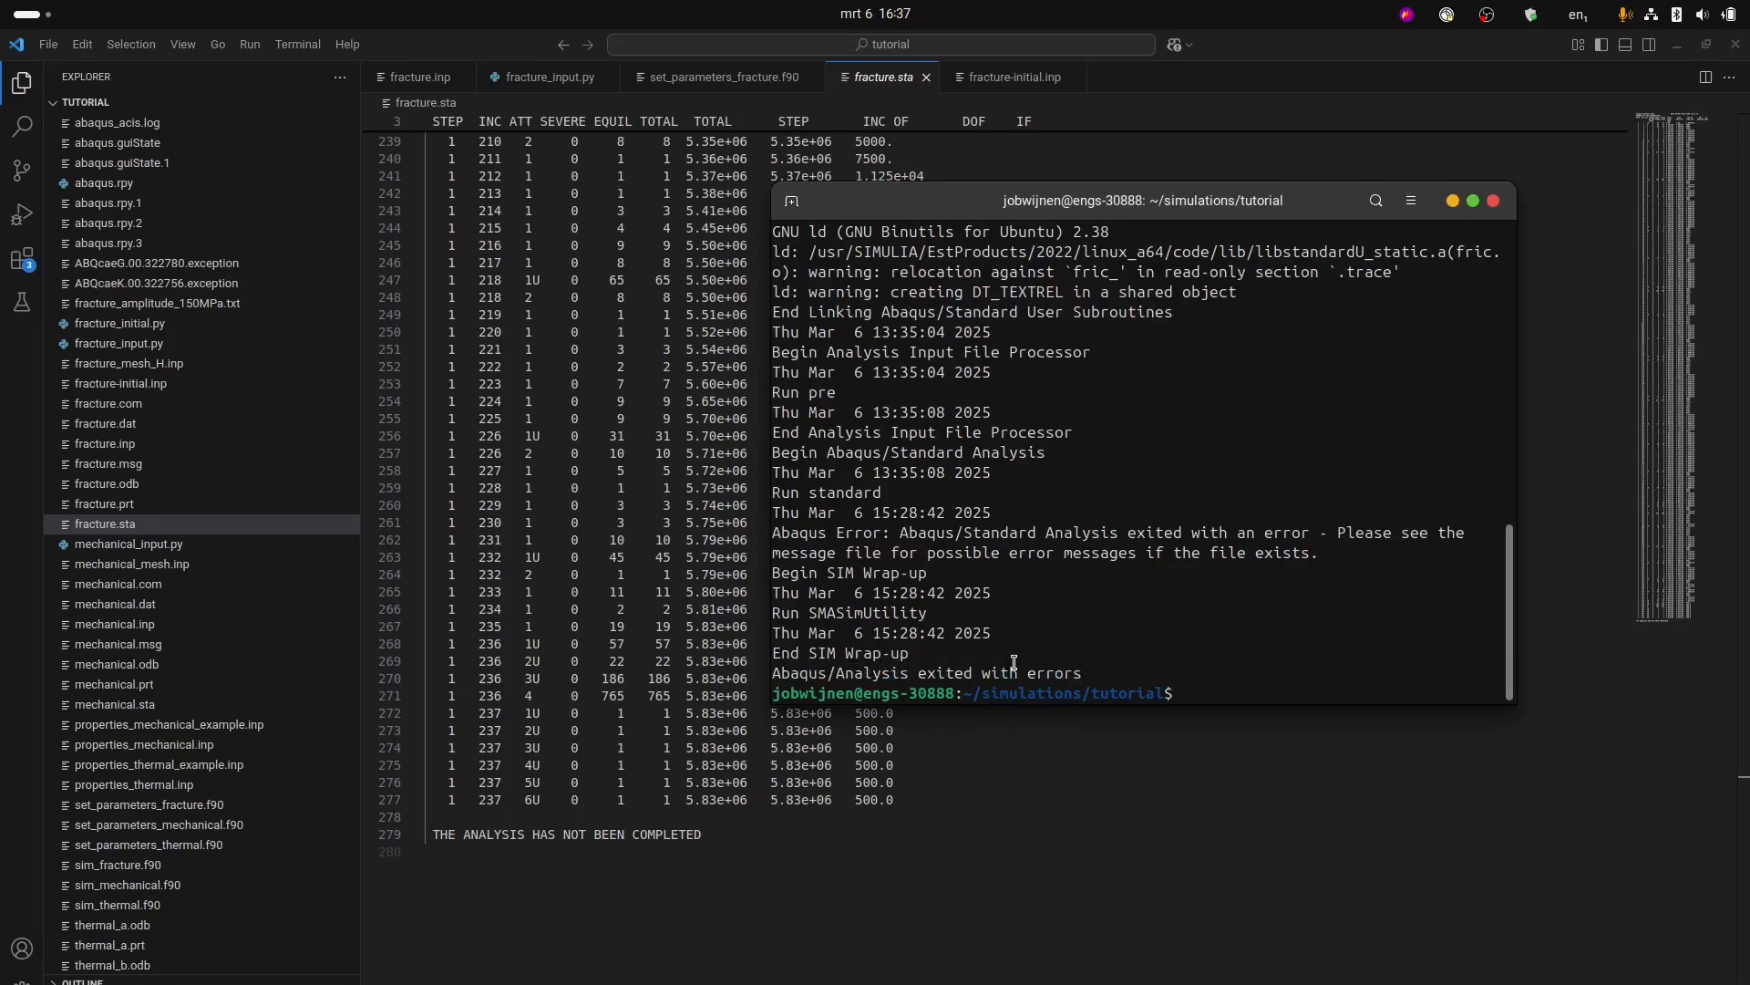
pyautogui.moveTo(1085, 671); pyautogui.dragTo(917, 679)
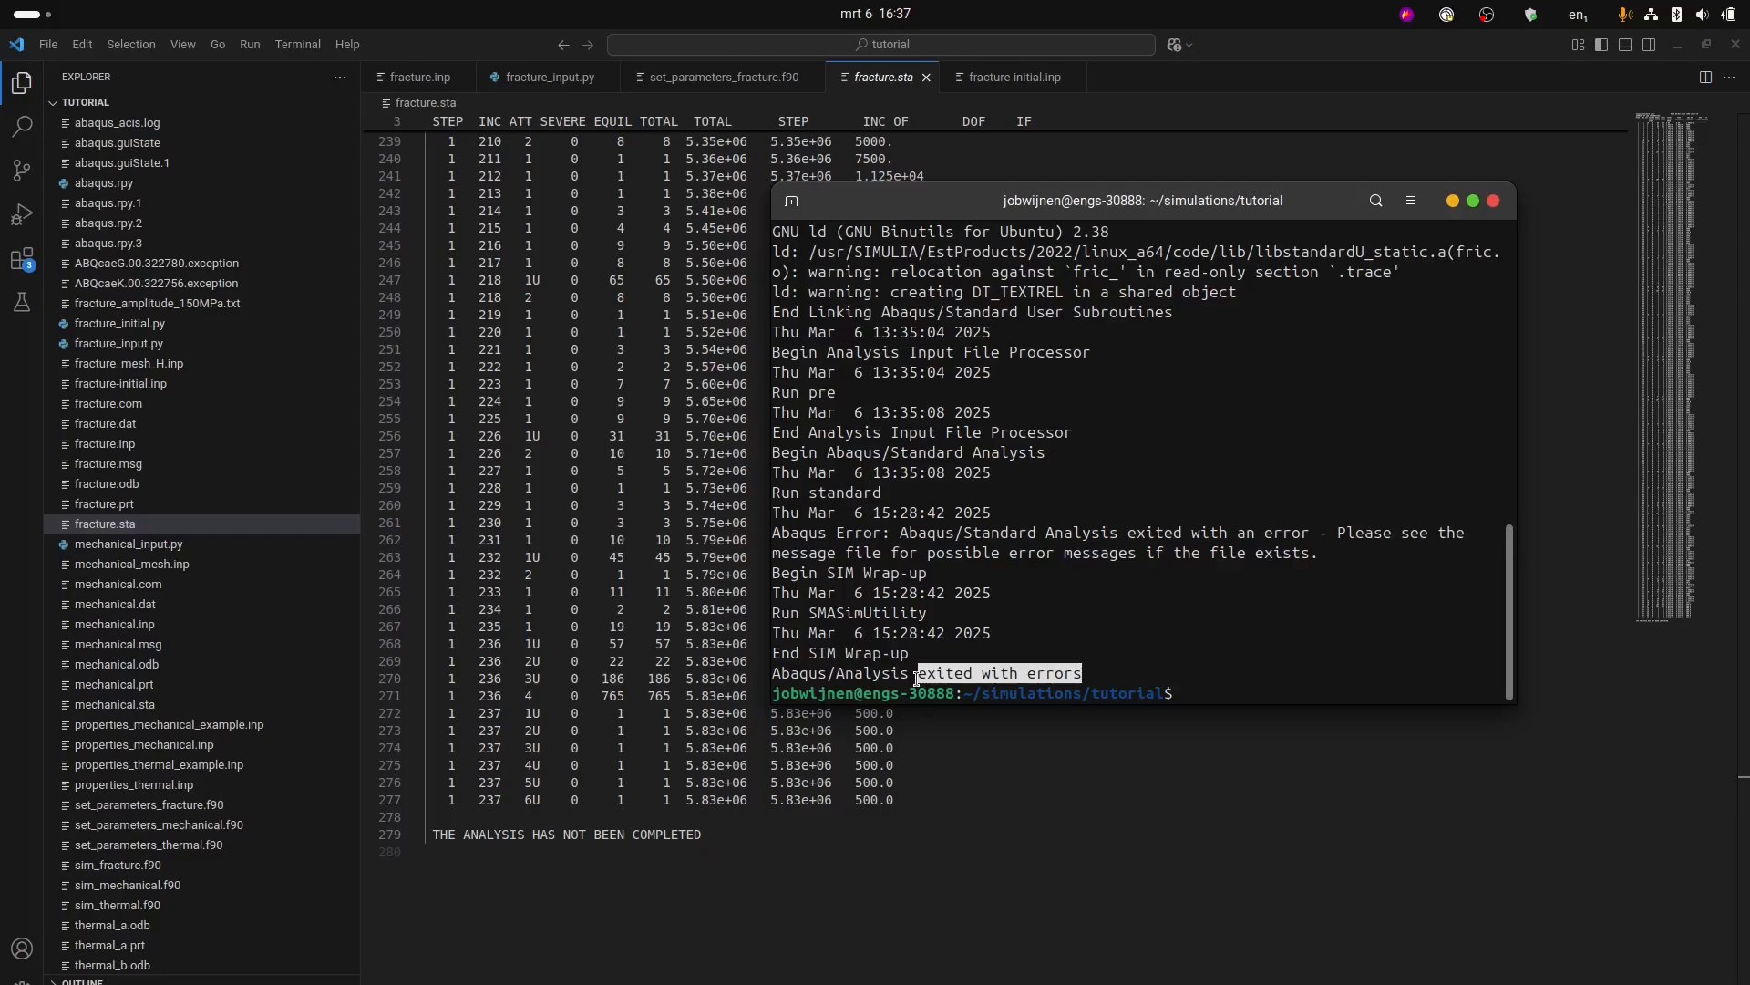
pyautogui.click(919, 677)
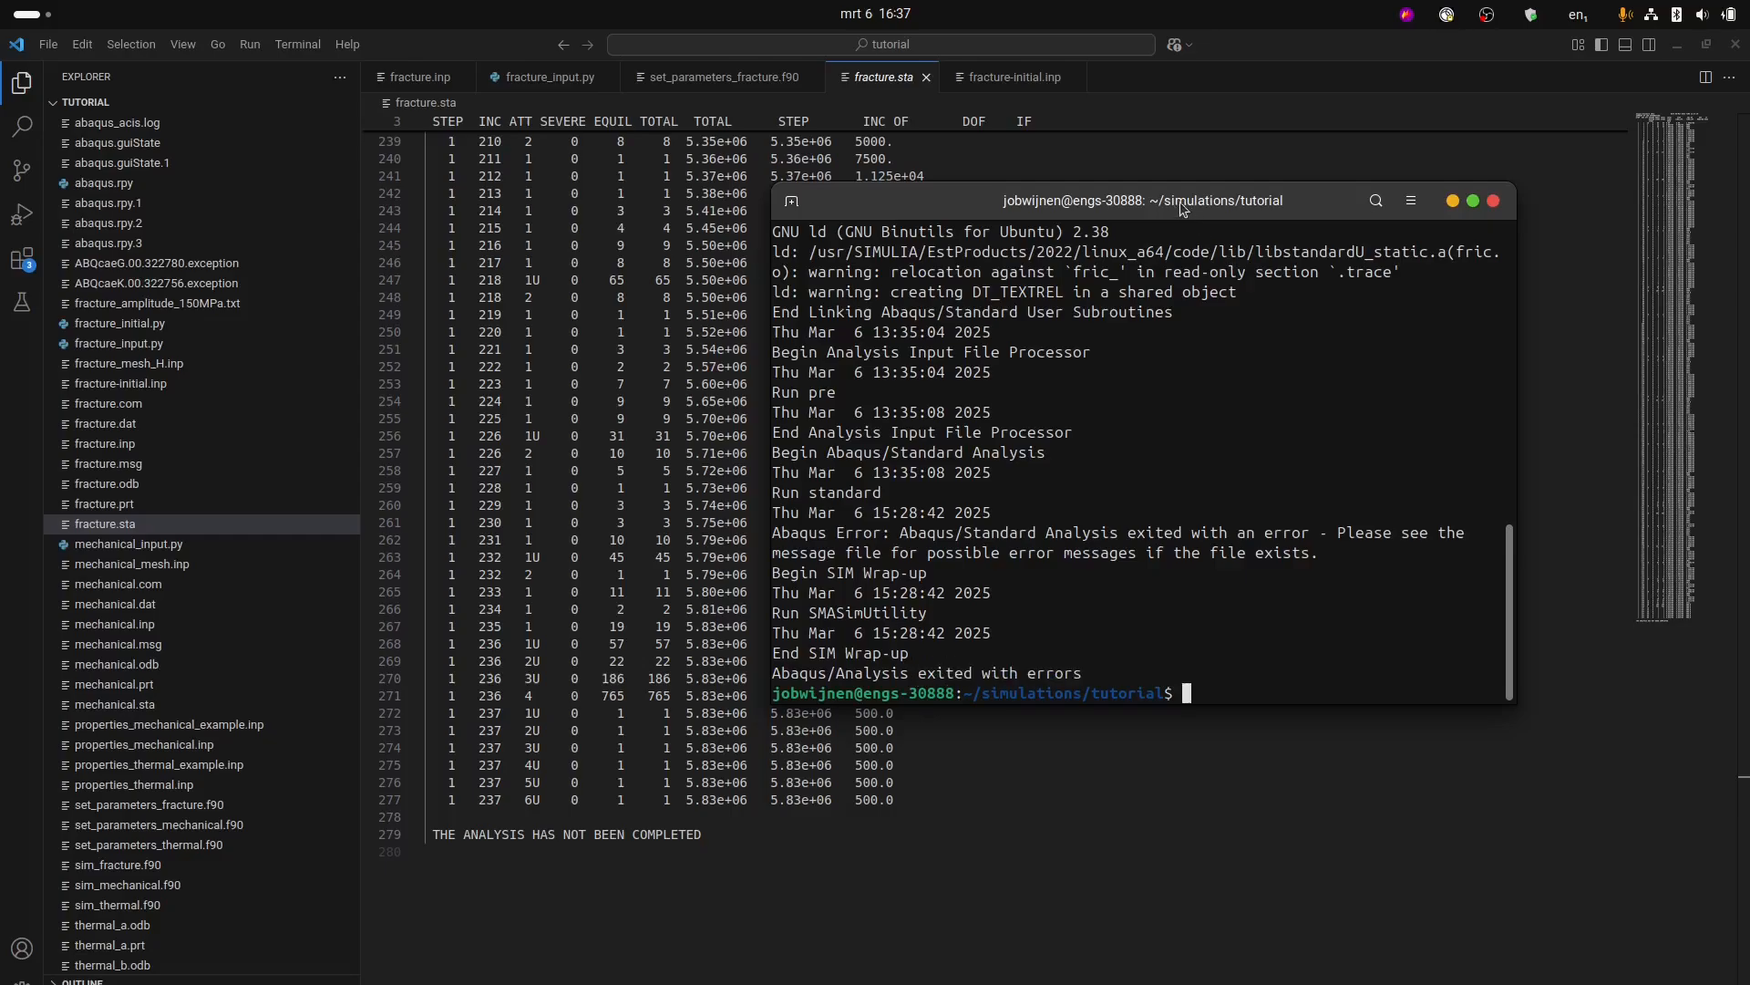
pyautogui.moveTo(1173, 199); pyautogui.dragTo(1214, 195)
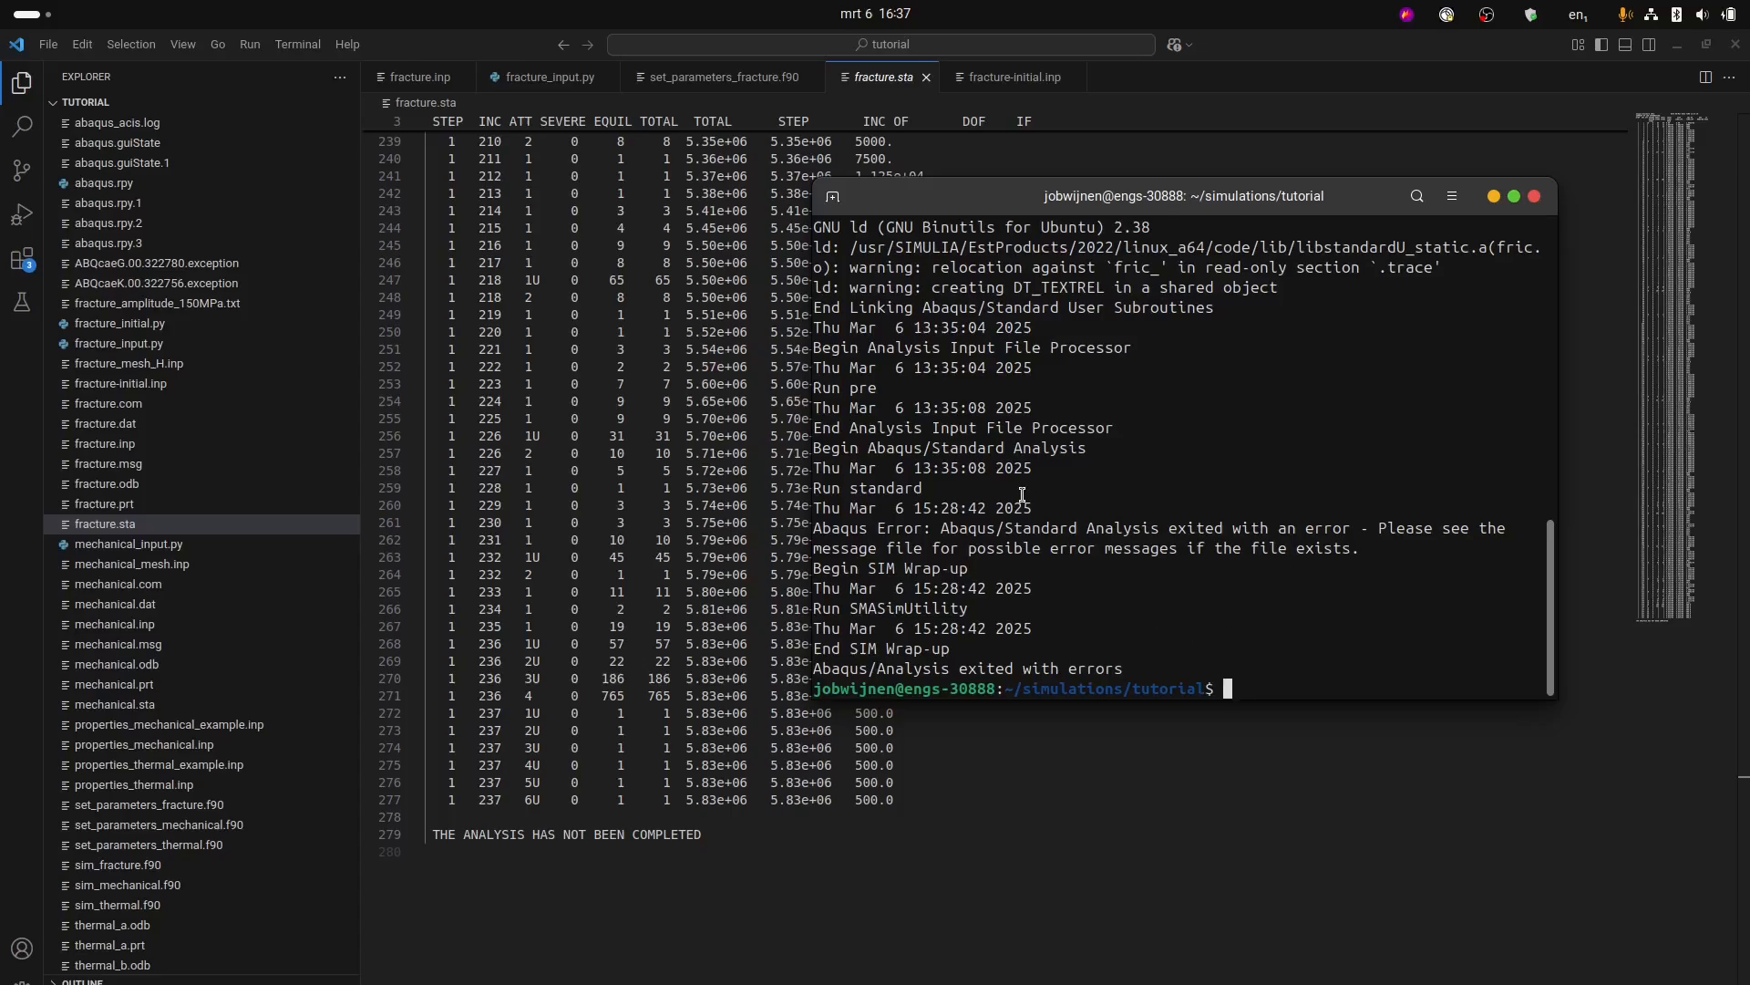
# Check the maxloaddrop abort criterion in set_parameters_fracture.f90.
pyautogui.click(725, 78)
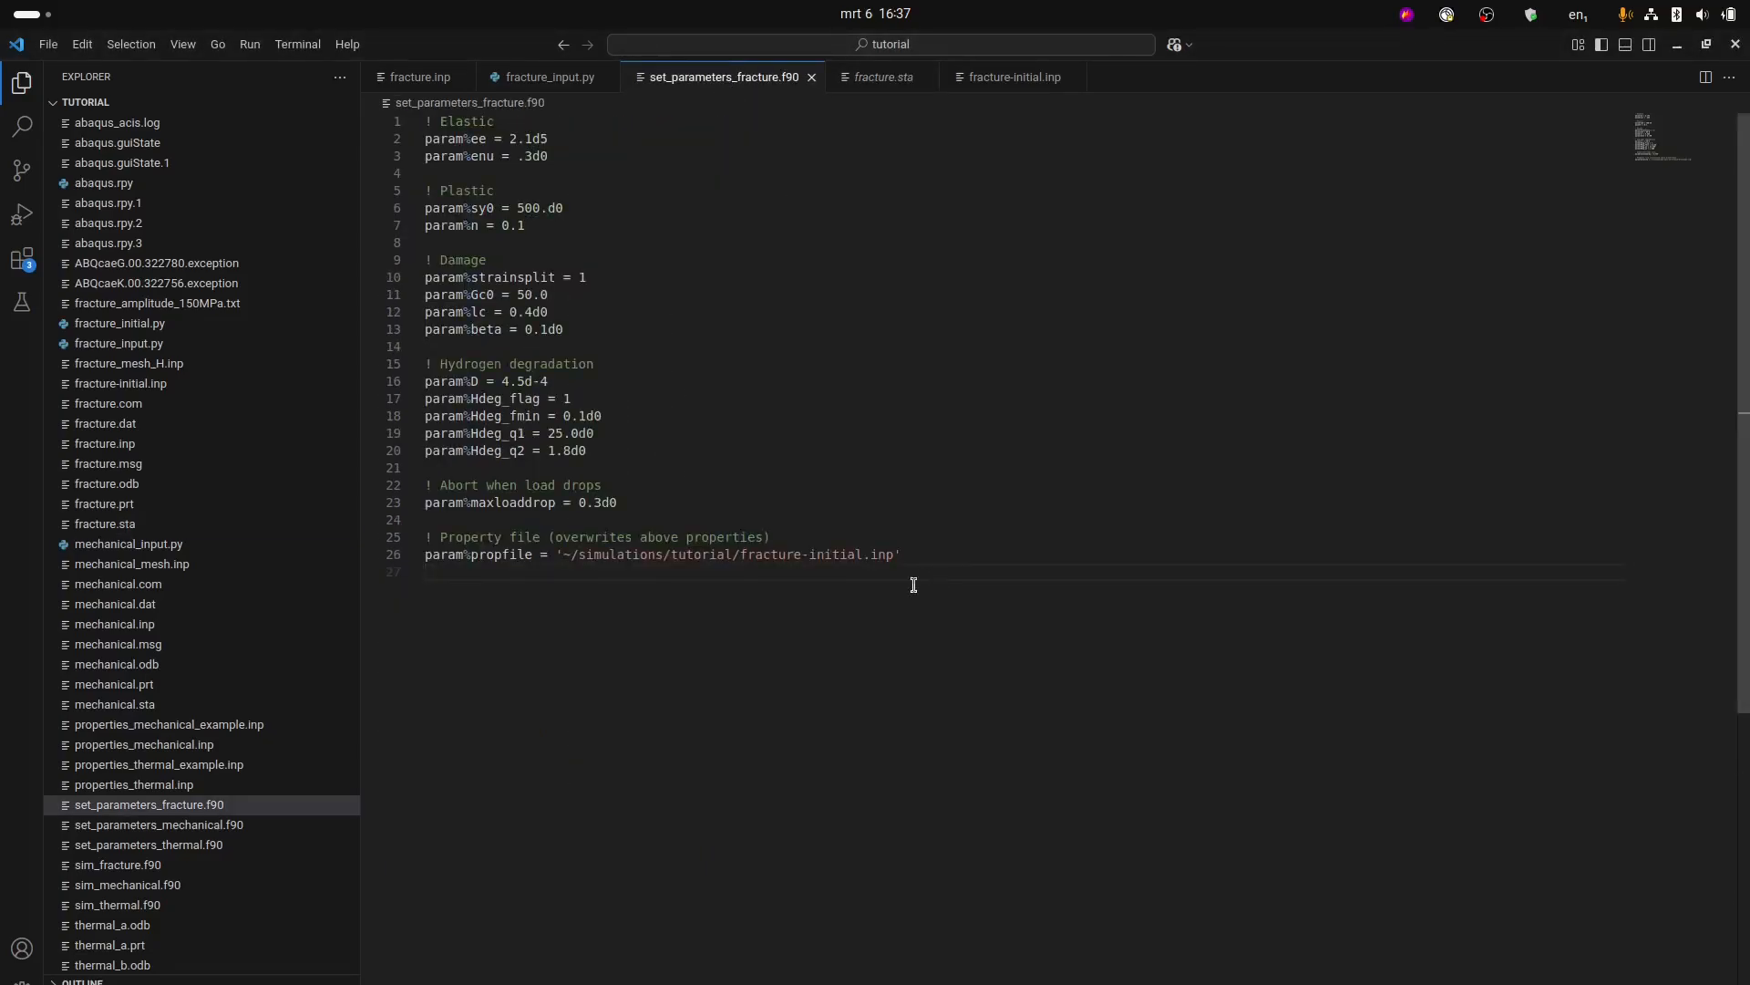
pyautogui.doubleClick(551, 502)
pyautogui.moveTo(498, 496); pyautogui.dragTo(423, 504)
pyautogui.click(663, 503)
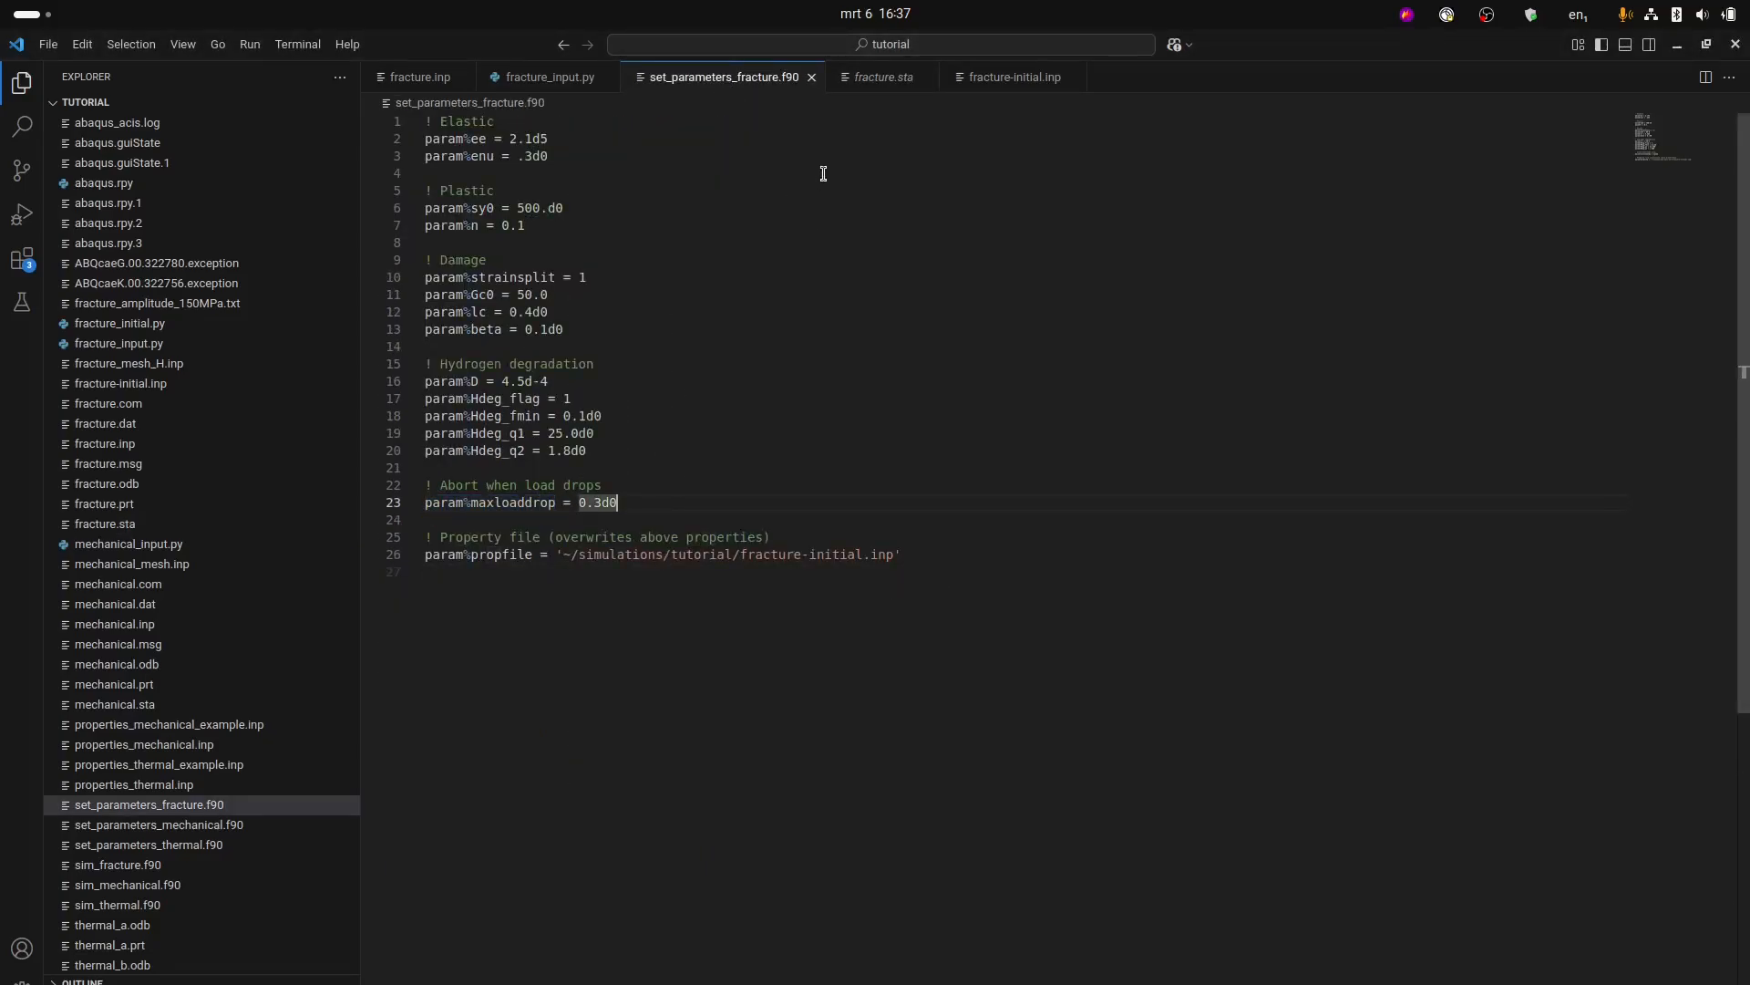
# Review the last increments and attempts listed at the end of fracture.sta.
pyautogui.click(907, 83)
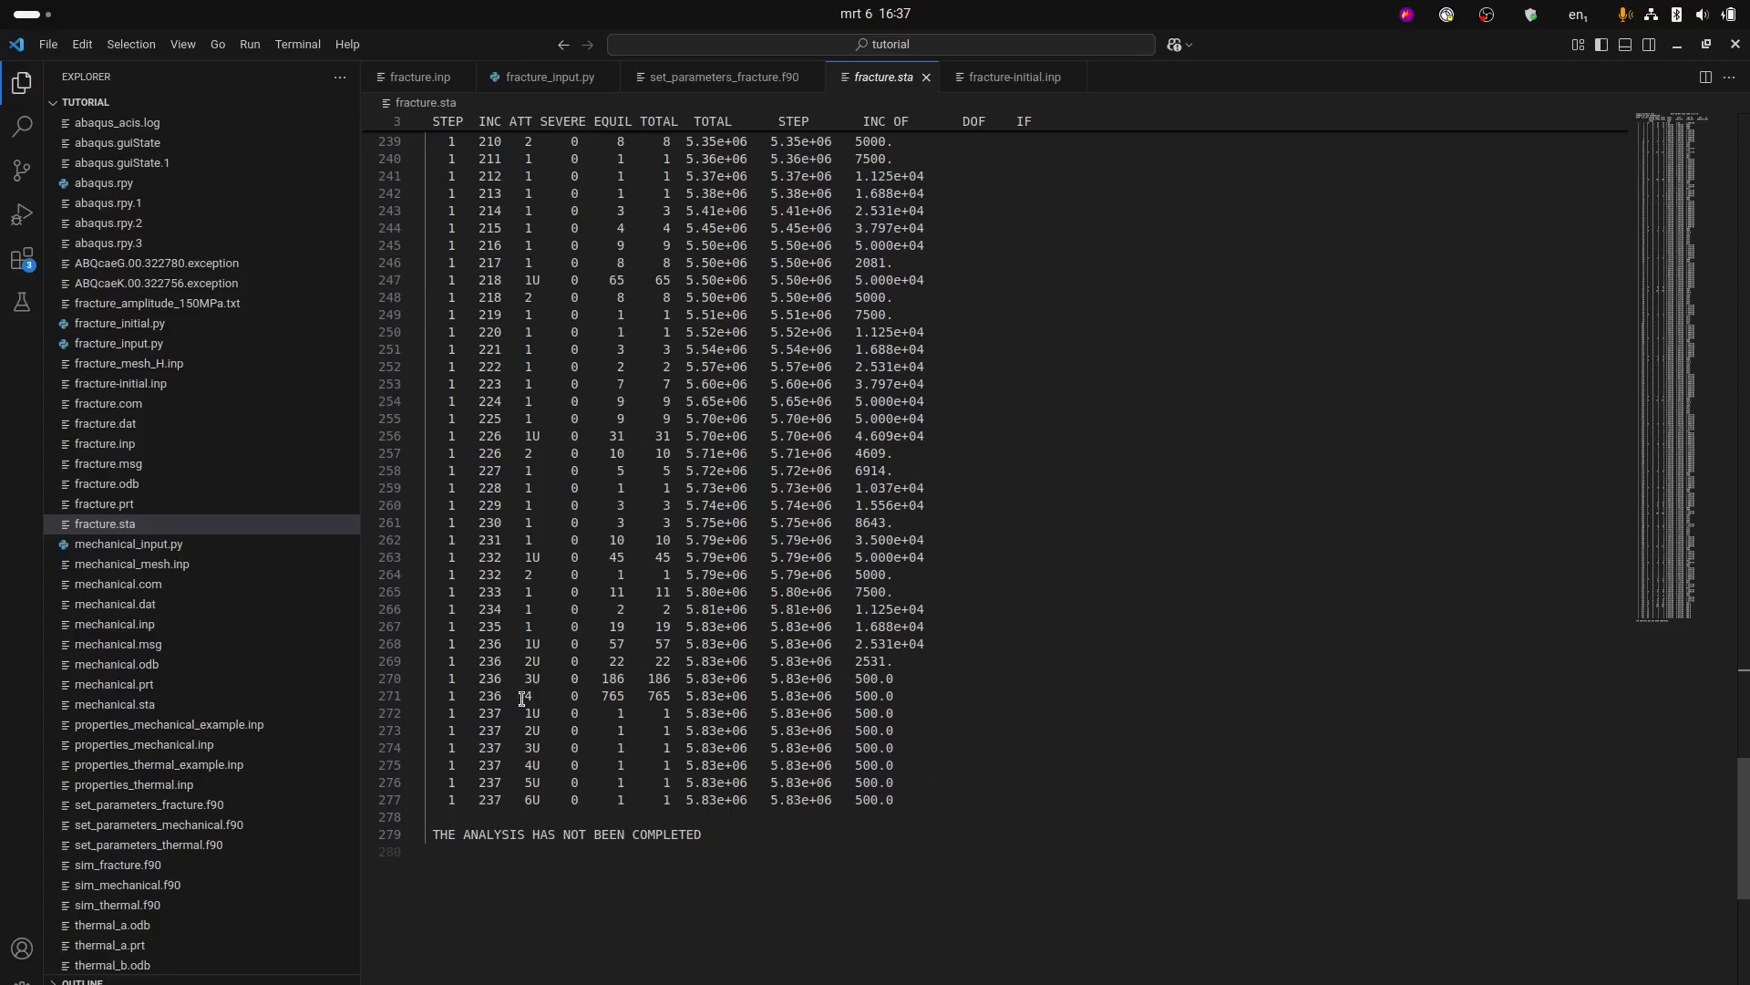
pyautogui.moveTo(448, 697); pyautogui.dragTo(896, 696)
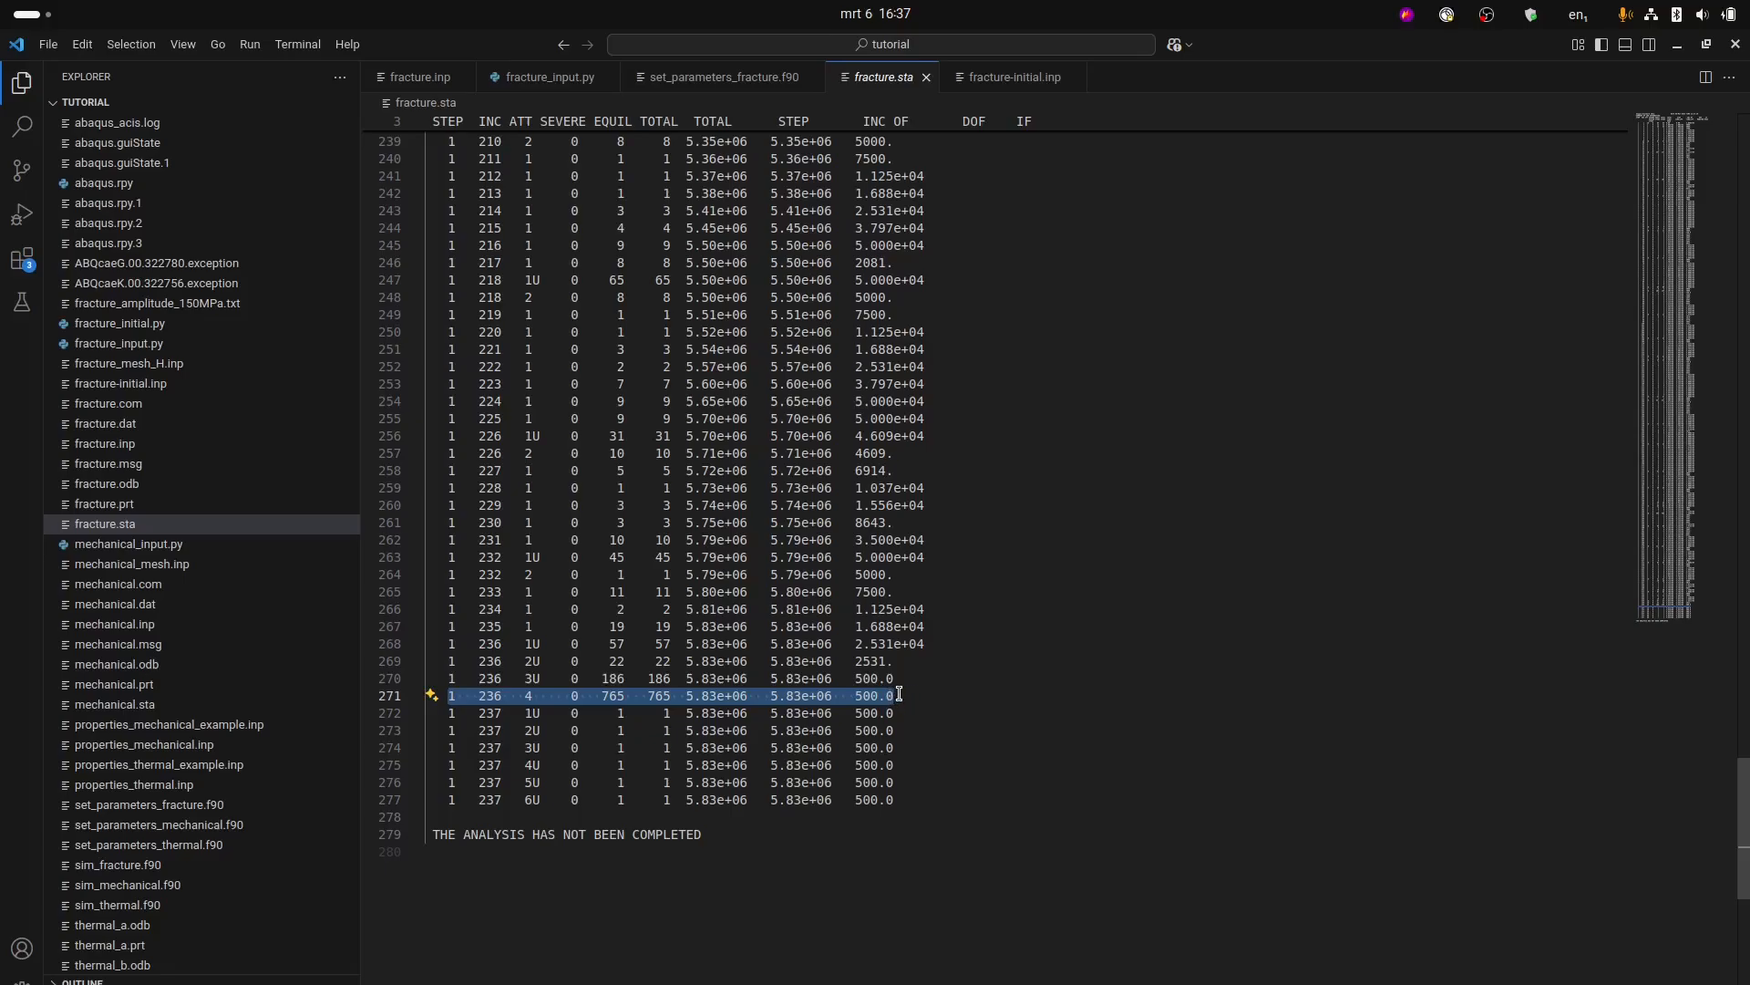
pyautogui.click(898, 695)
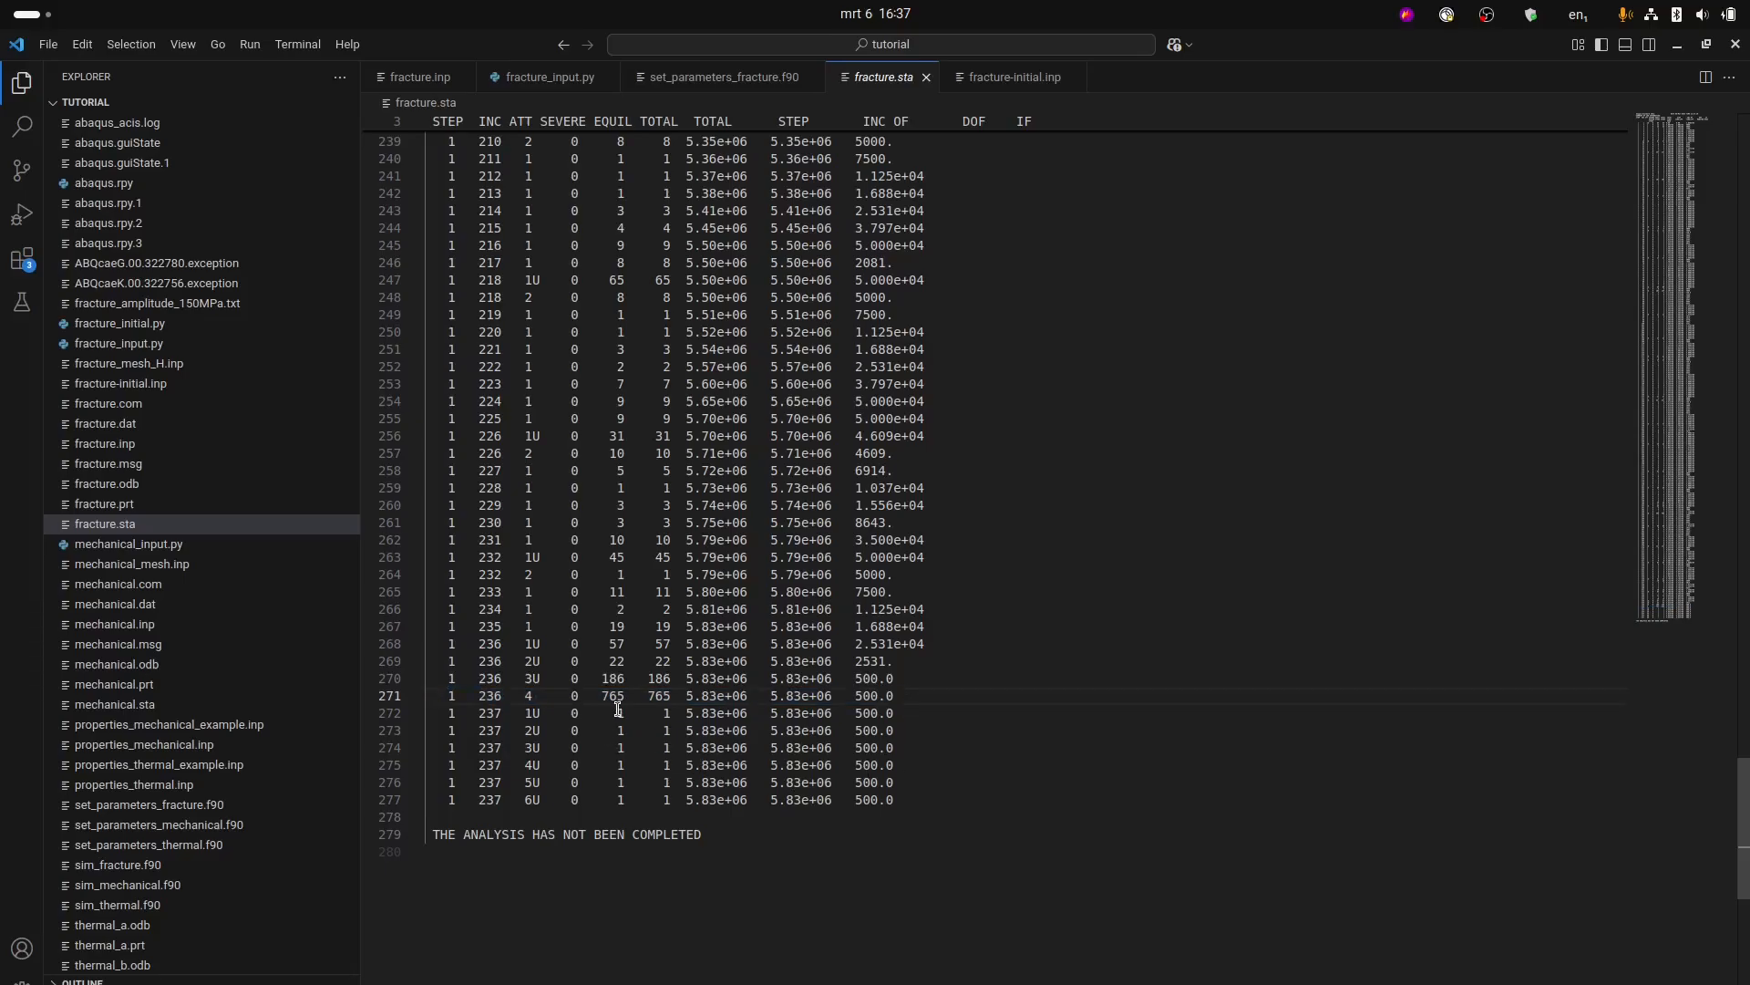
pyautogui.moveTo(618, 709); pyautogui.dragTo(775, 800)
pyautogui.click(998, 774)
# Switch to Abaqus/CAE and open the fracture.odb output database from the tutorial folder.
pyautogui.hotkey('alt', 'Tab')
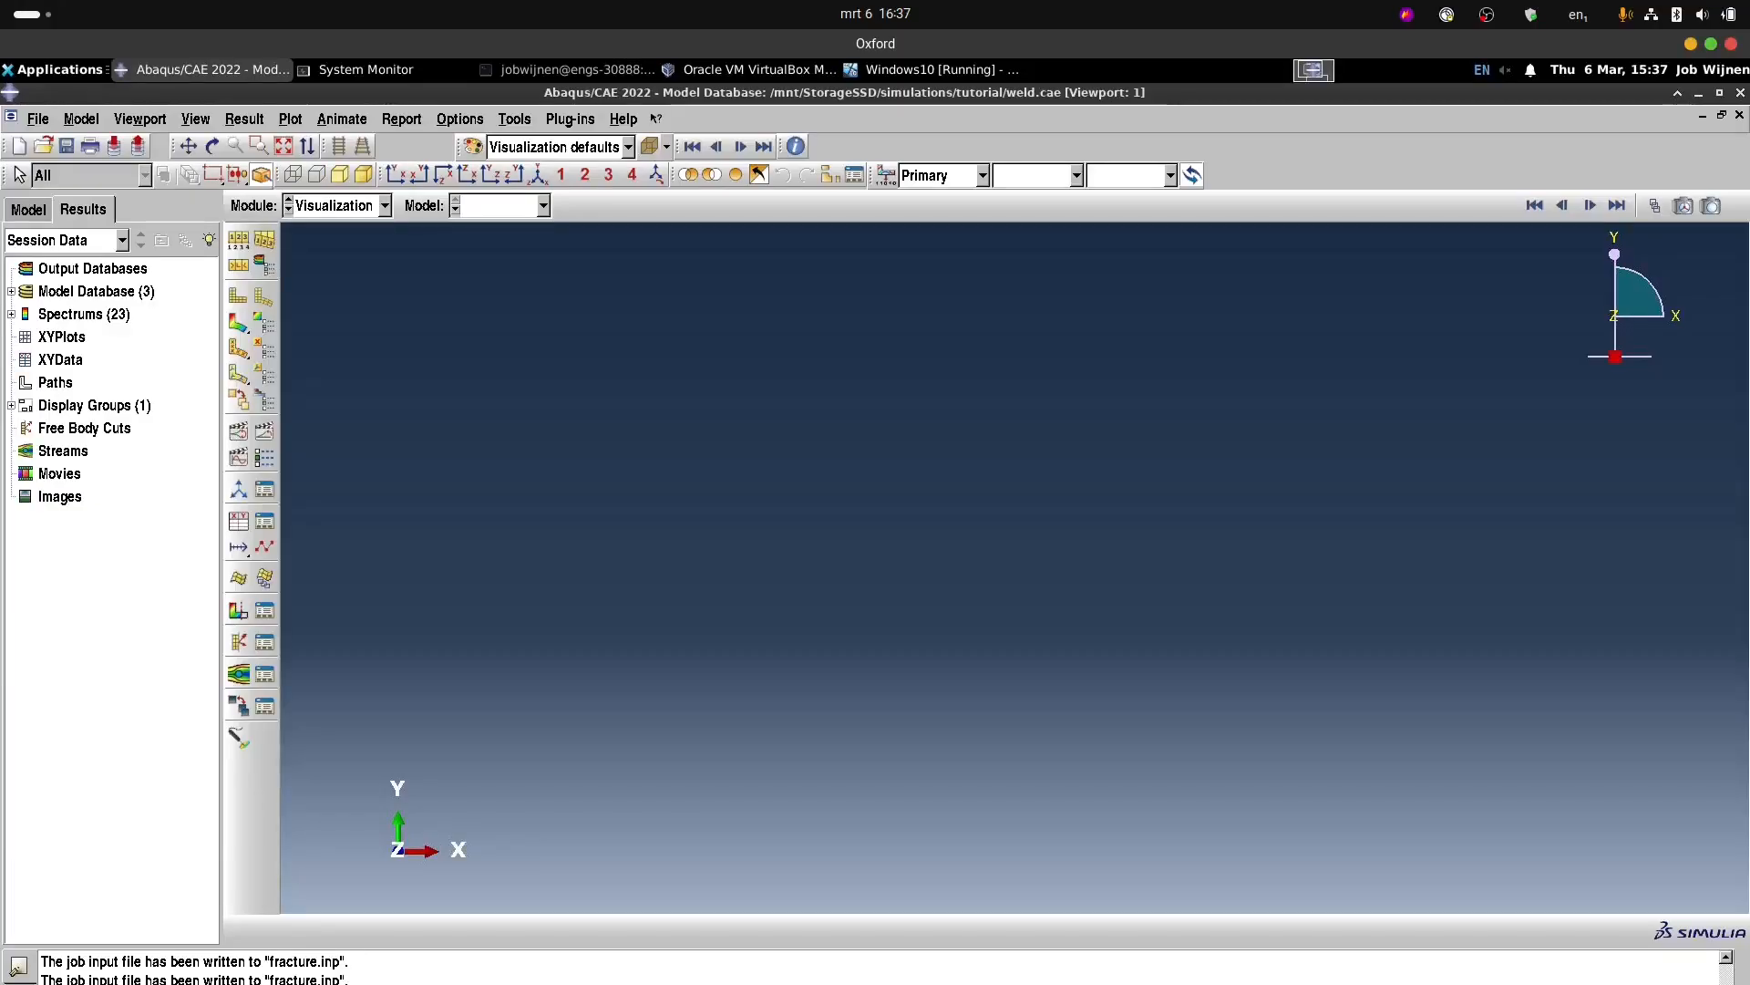
pyautogui.click(45, 148)
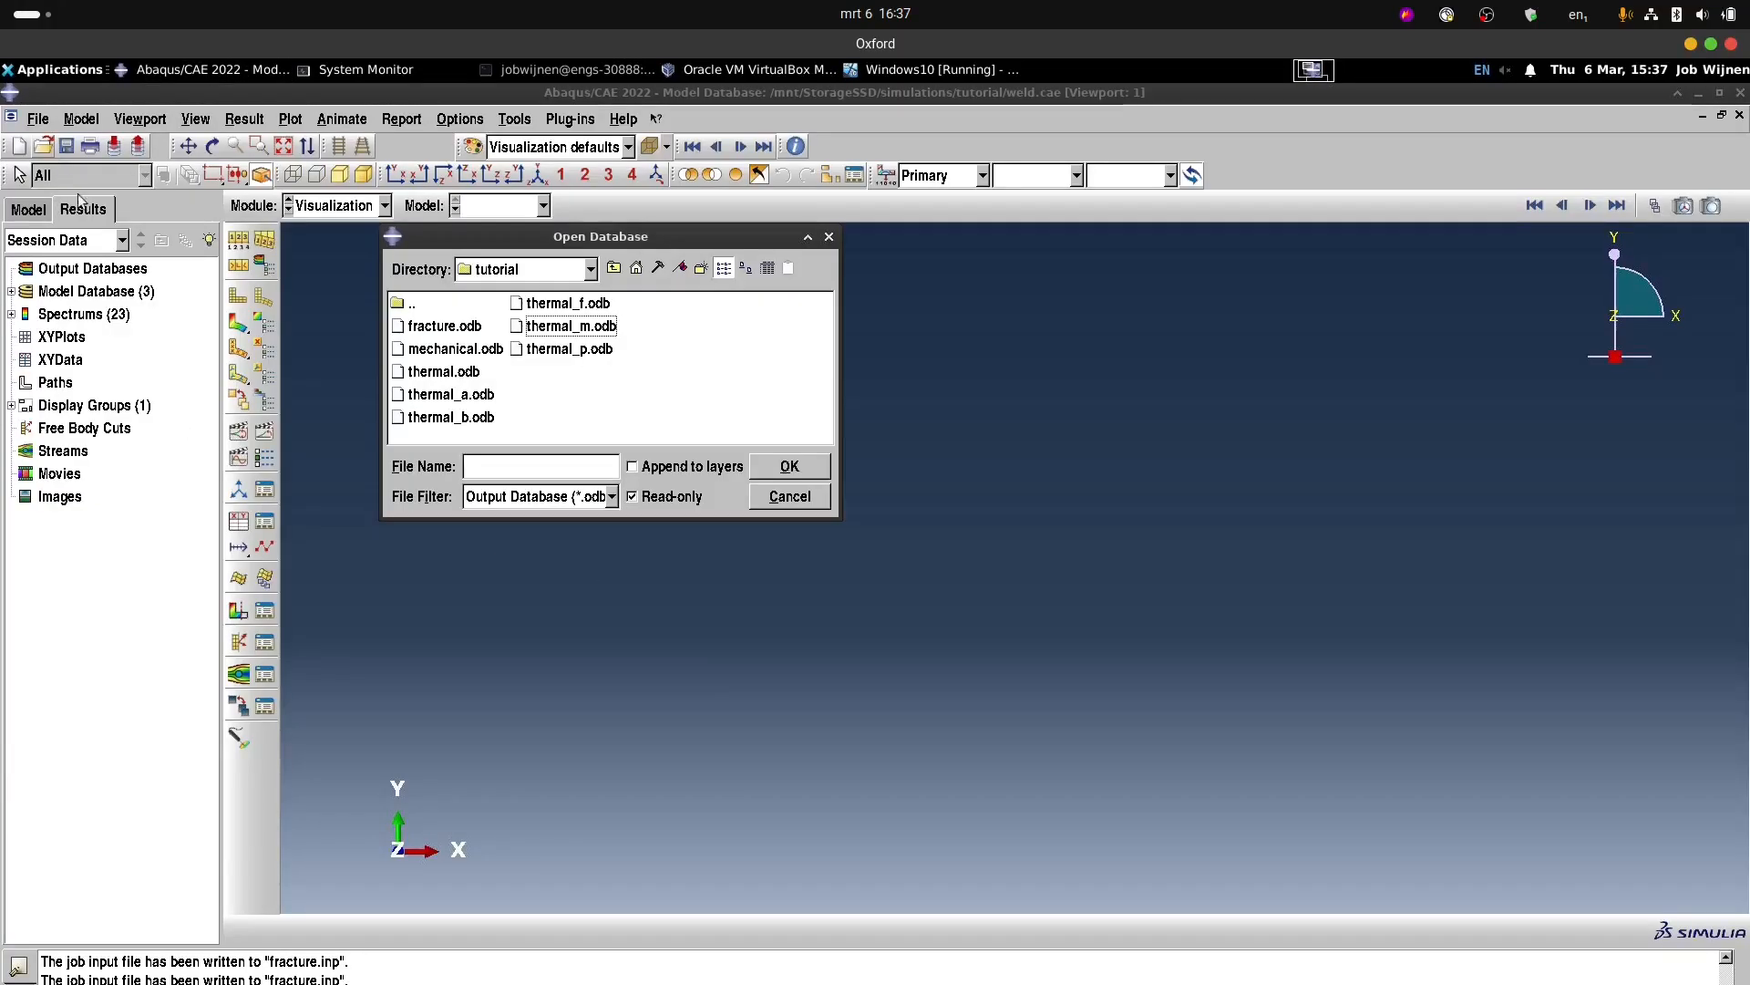
pyautogui.doubleClick(455, 328)
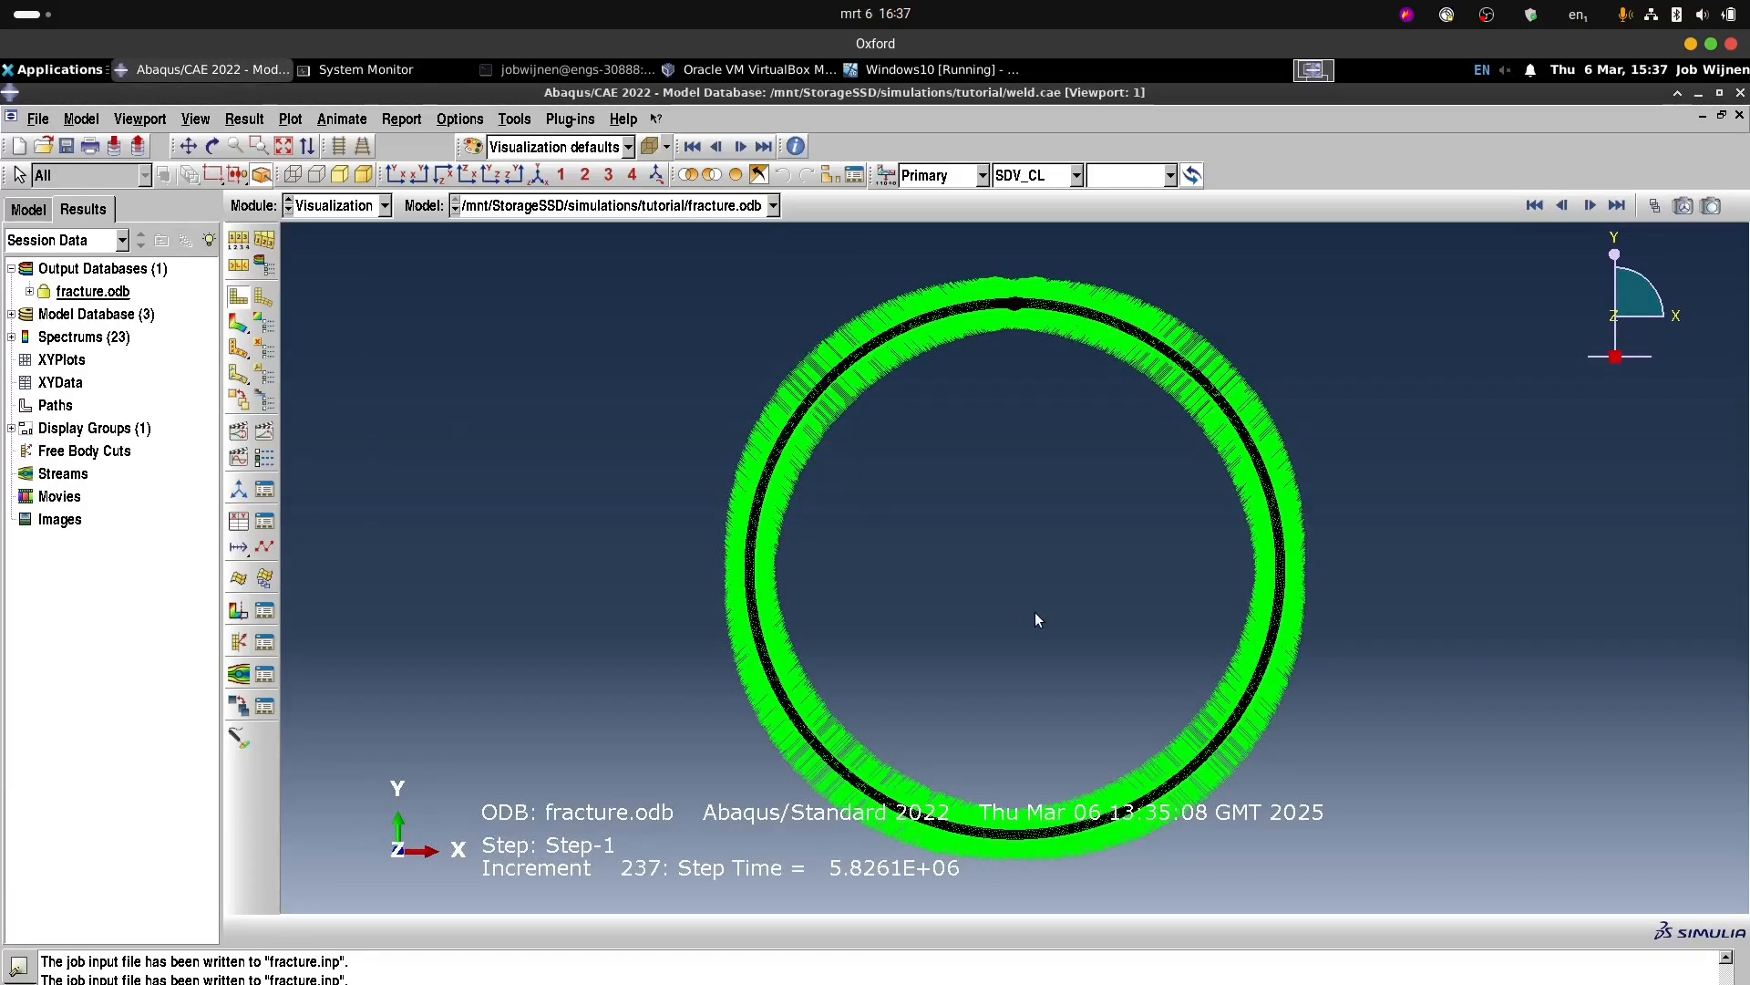
# Display contours on the deformed shape with a uniform deformation scale factor of 0 and only feature edges visible.
pyautogui.click(239, 323)
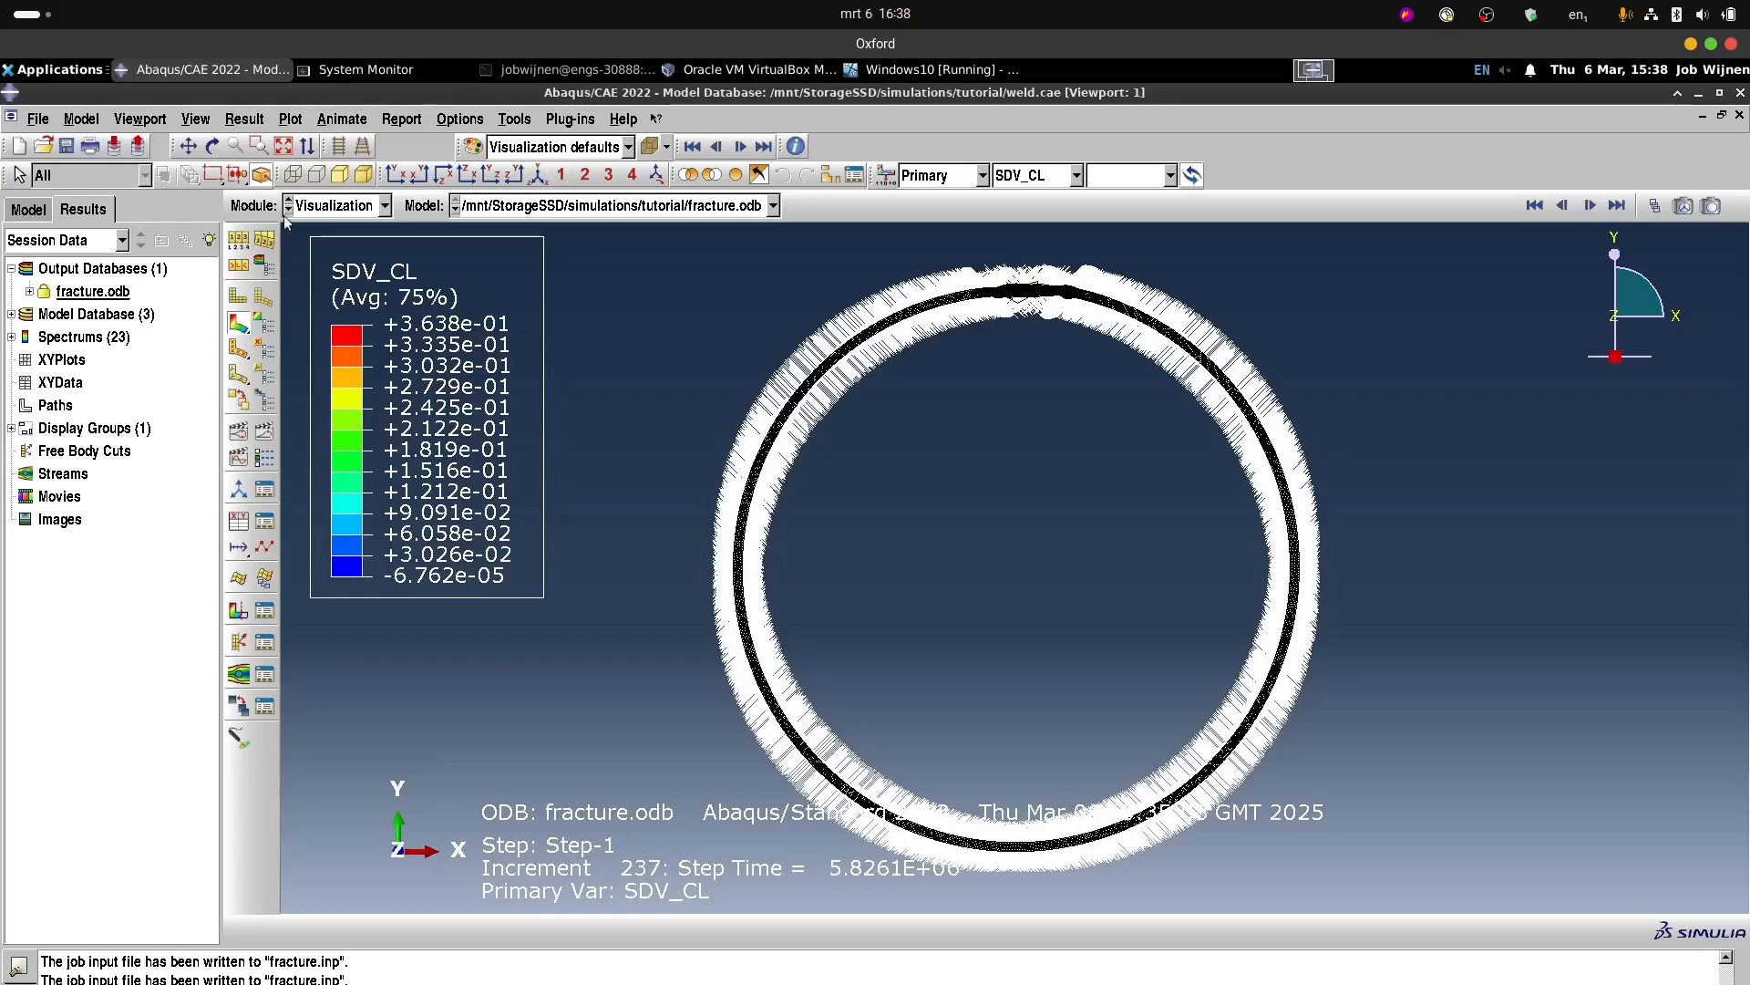
pyautogui.click(239, 239)
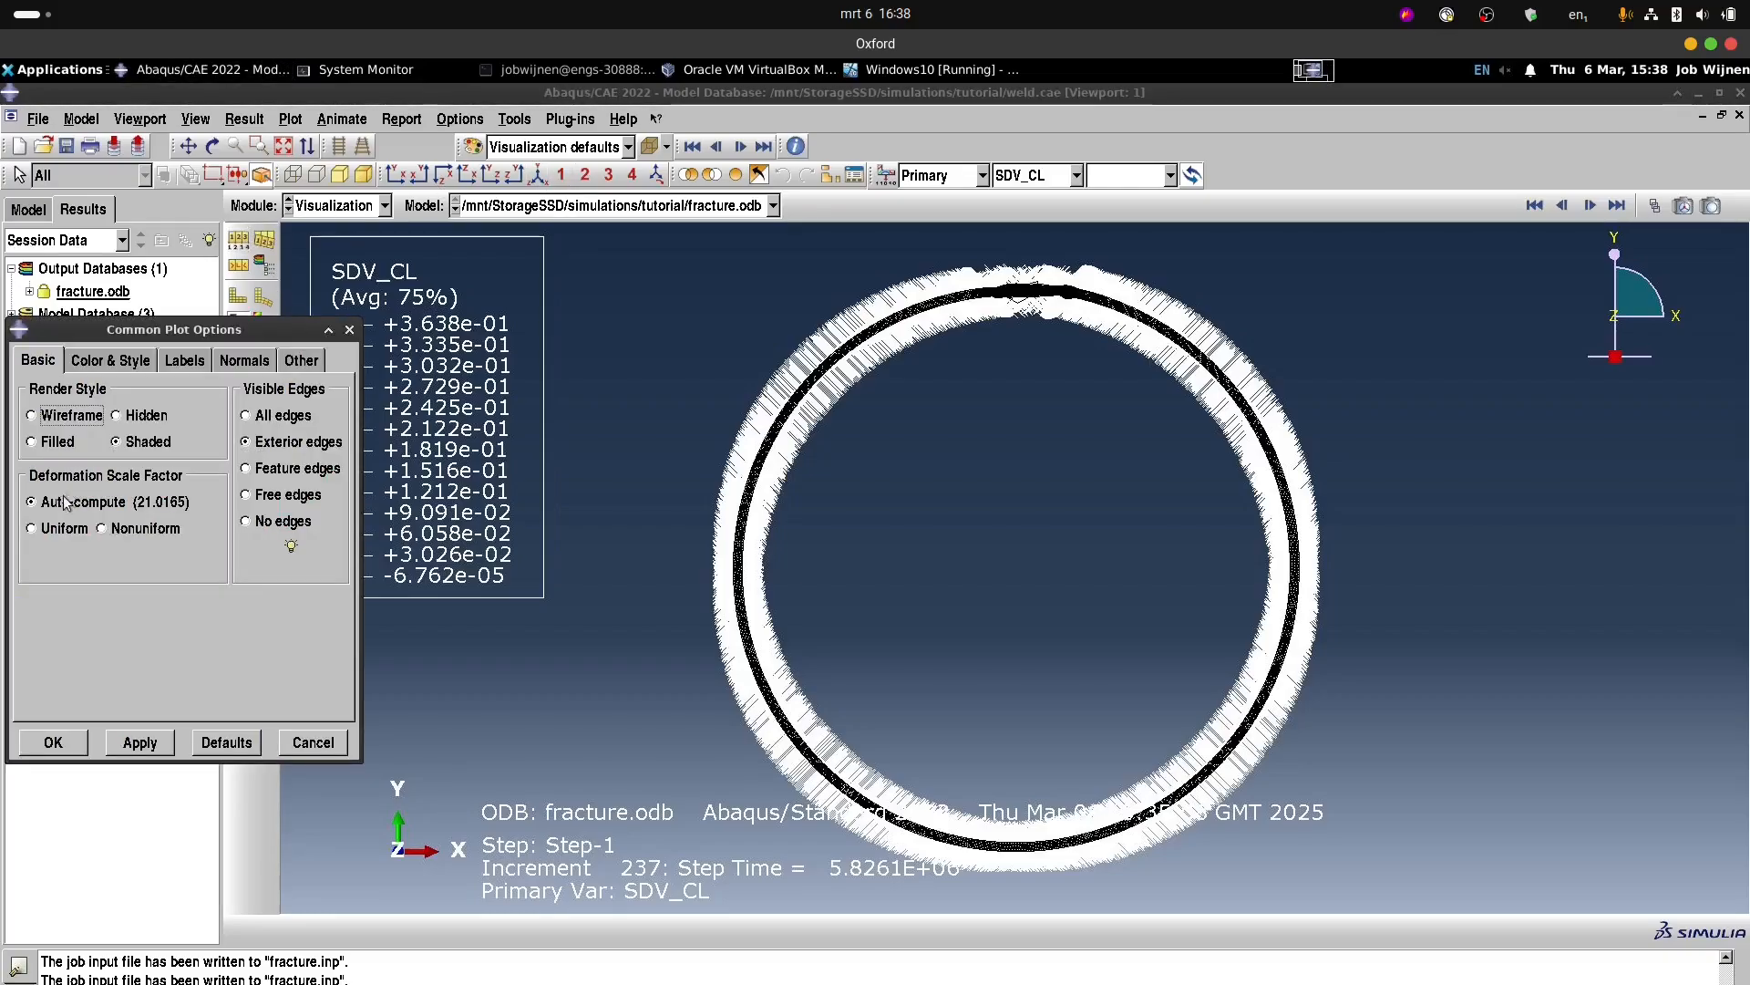
pyautogui.click(35, 529)
pyautogui.click(79, 559)
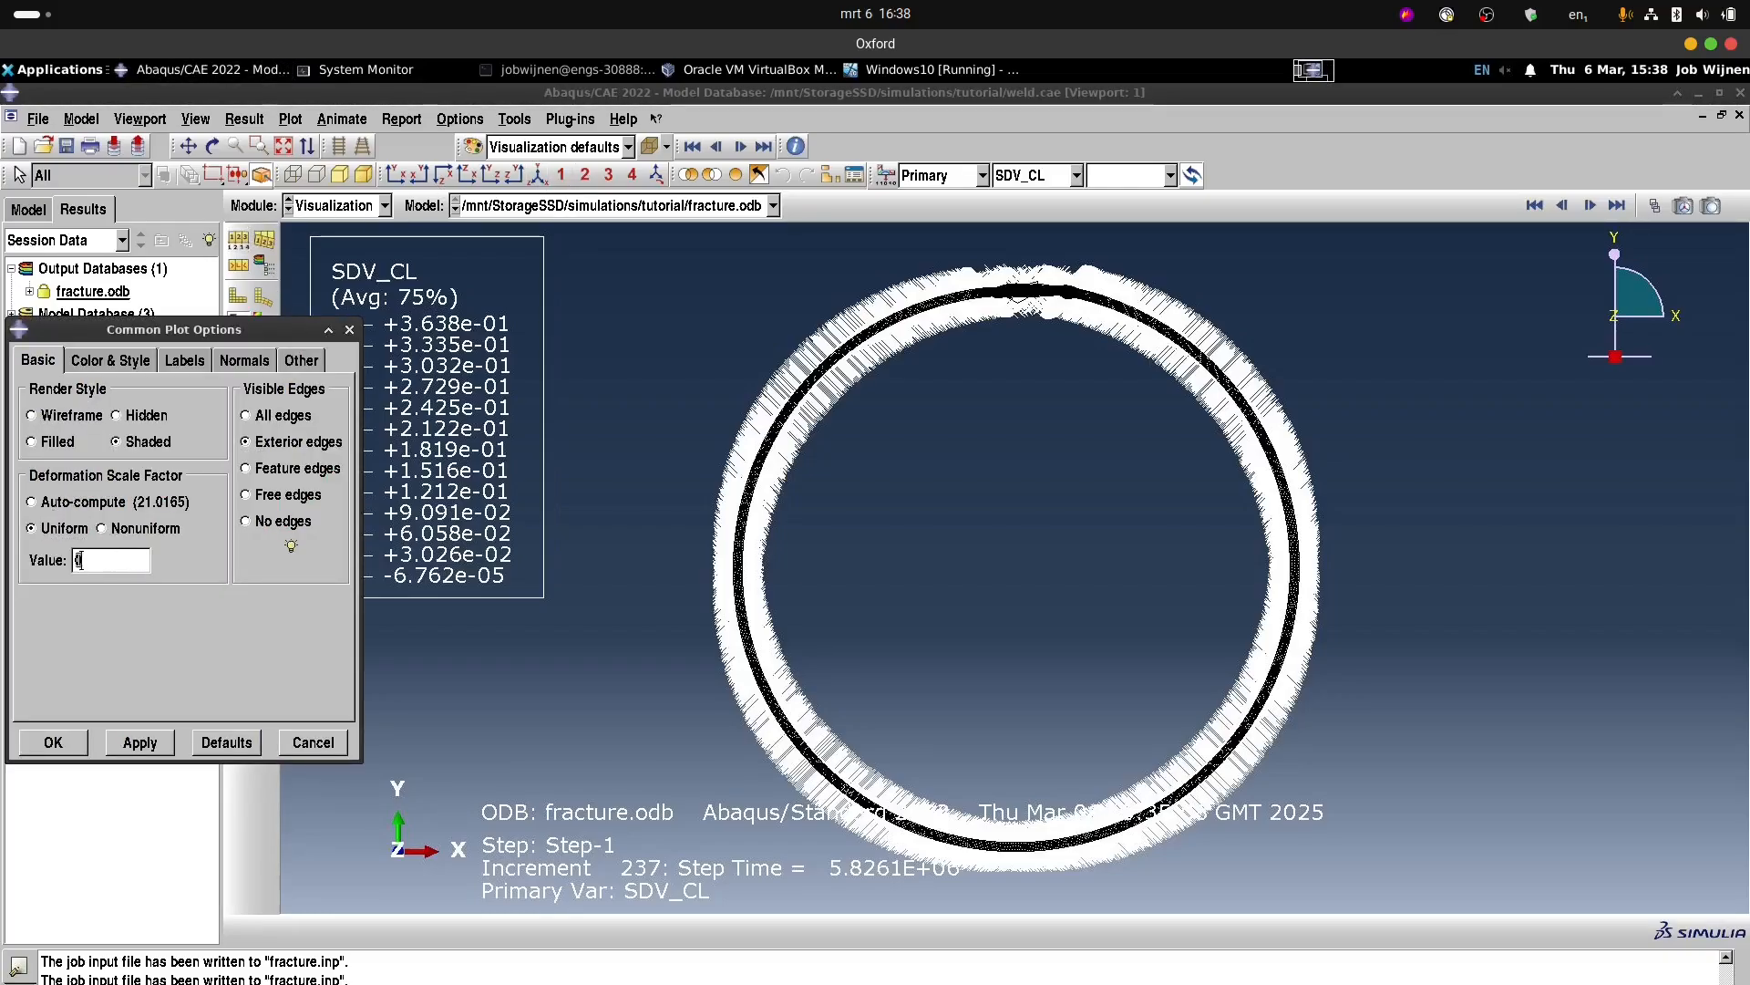
pyautogui.write('0')
pyautogui.click(269, 470)
pyautogui.click(82, 746)
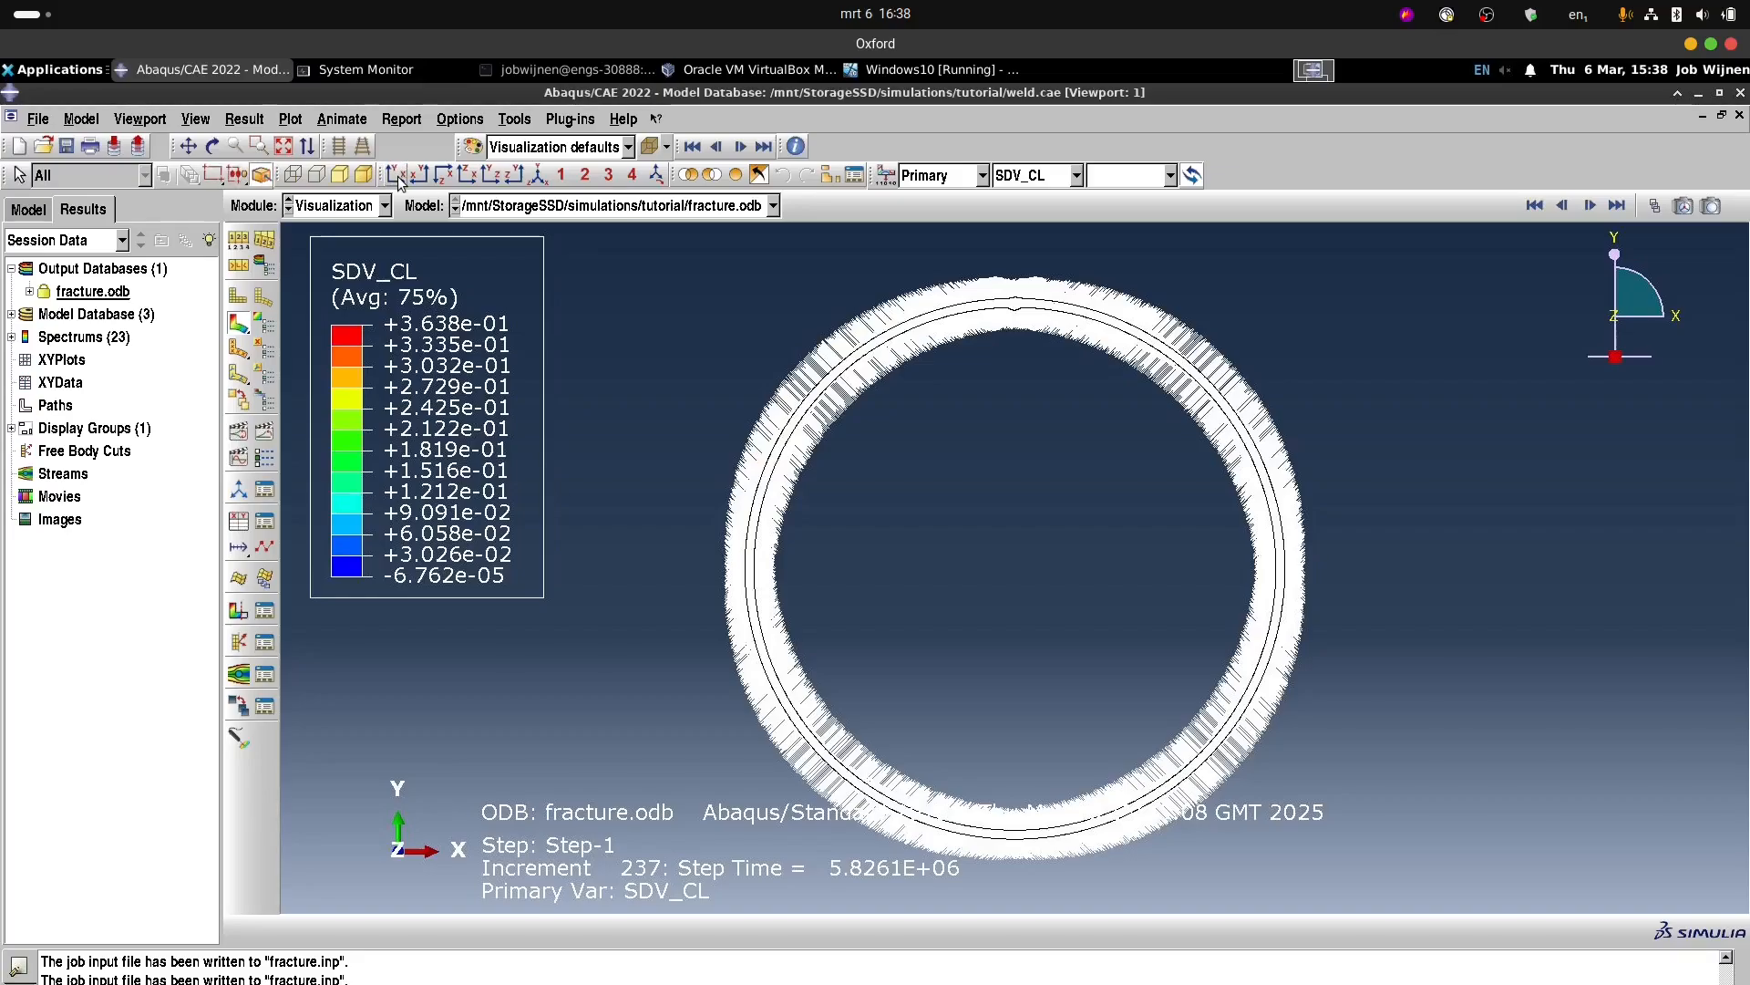
# Restore saved view 1 of the weld and turn off the display of point elements in the ODB display options.
pyautogui.click(561, 175)
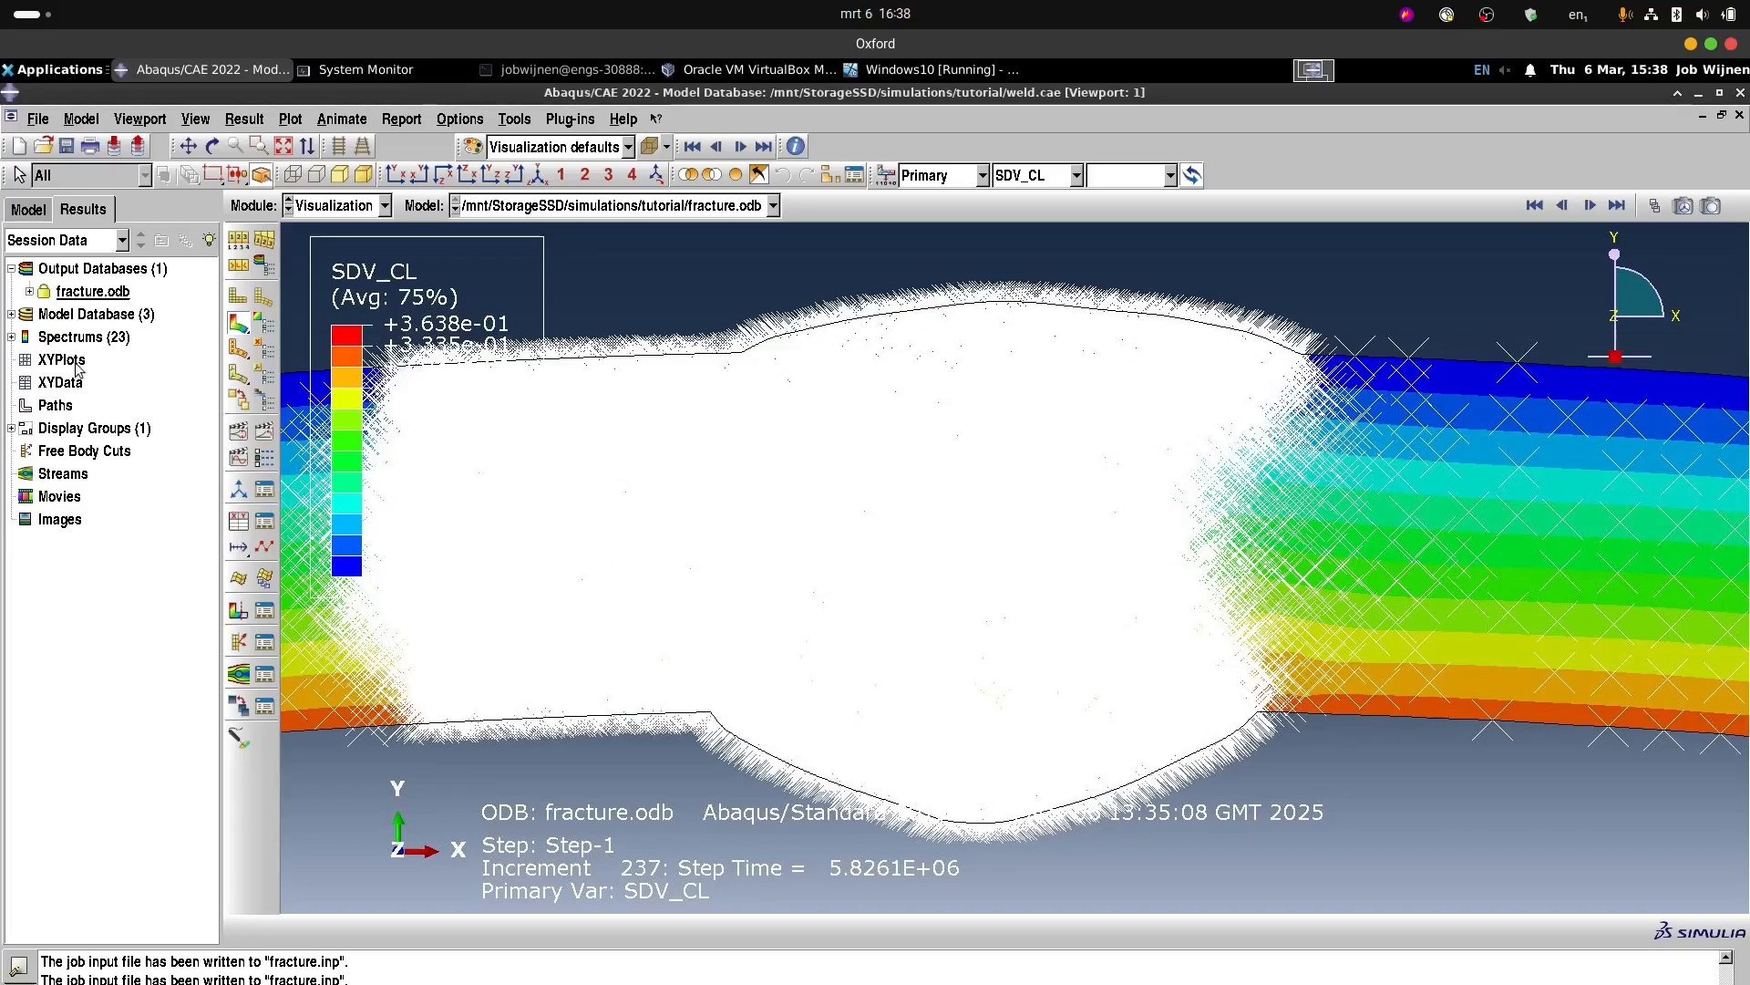
pyautogui.click(264, 264)
pyautogui.moveTo(210, 191); pyautogui.dragTo(236, 199)
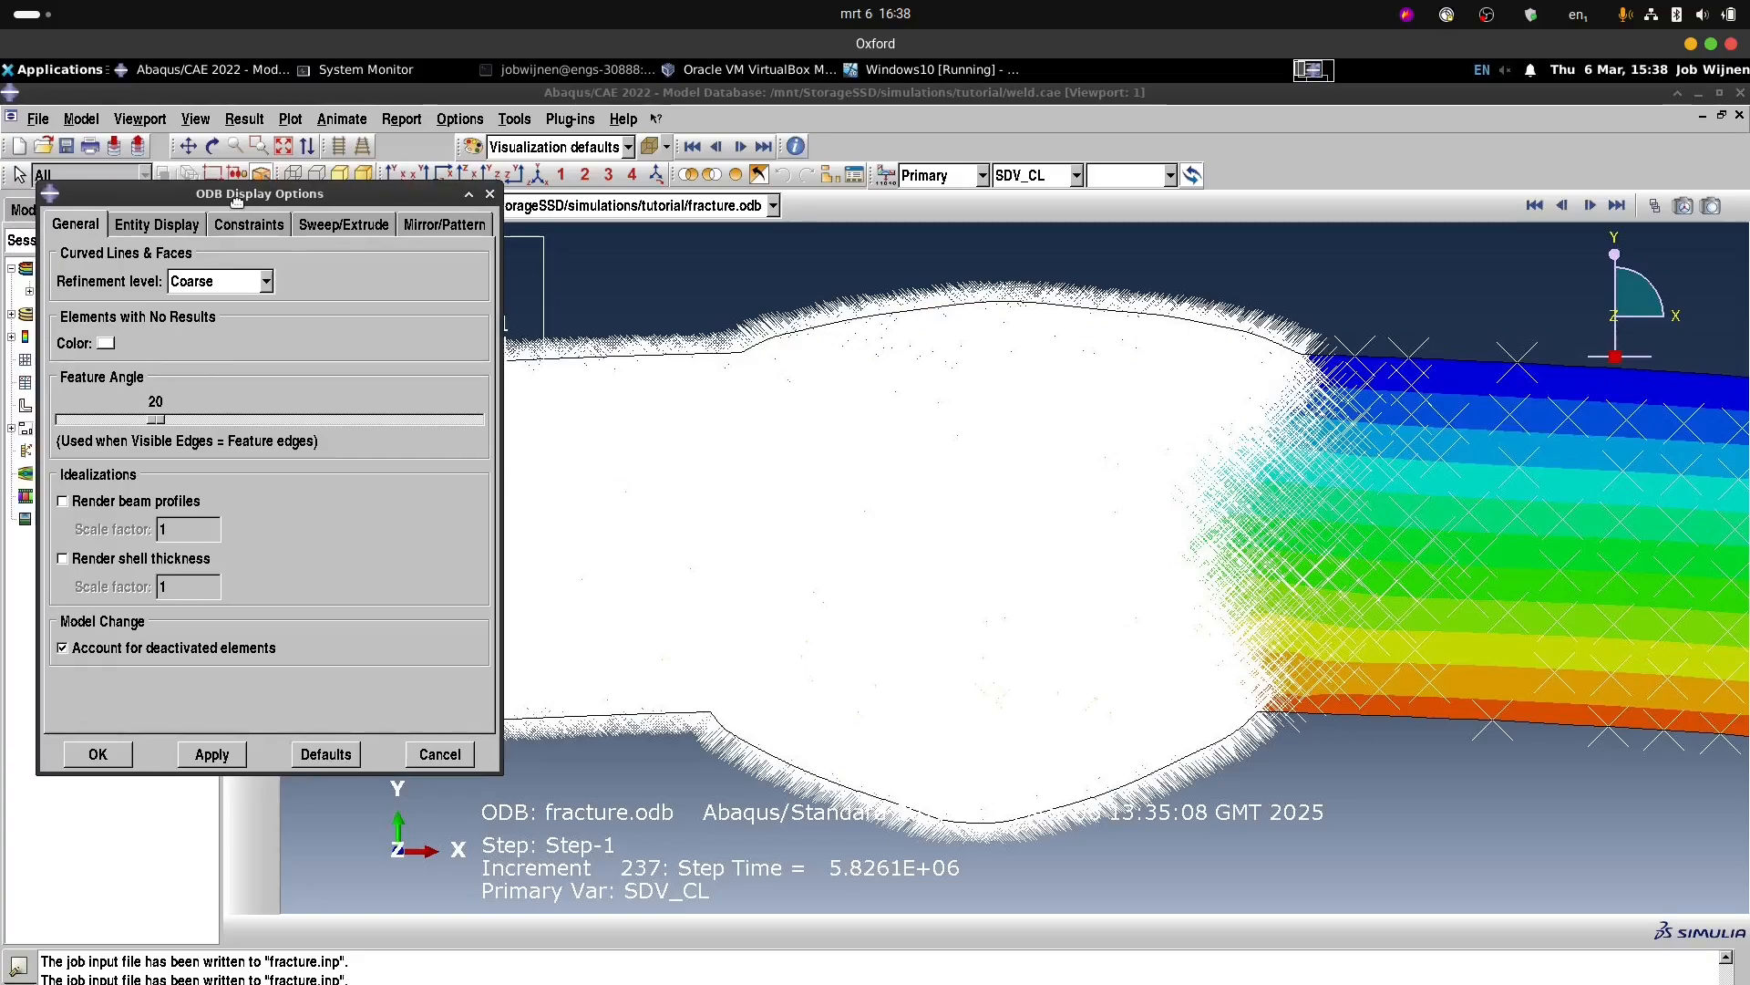
pyautogui.click(169, 224)
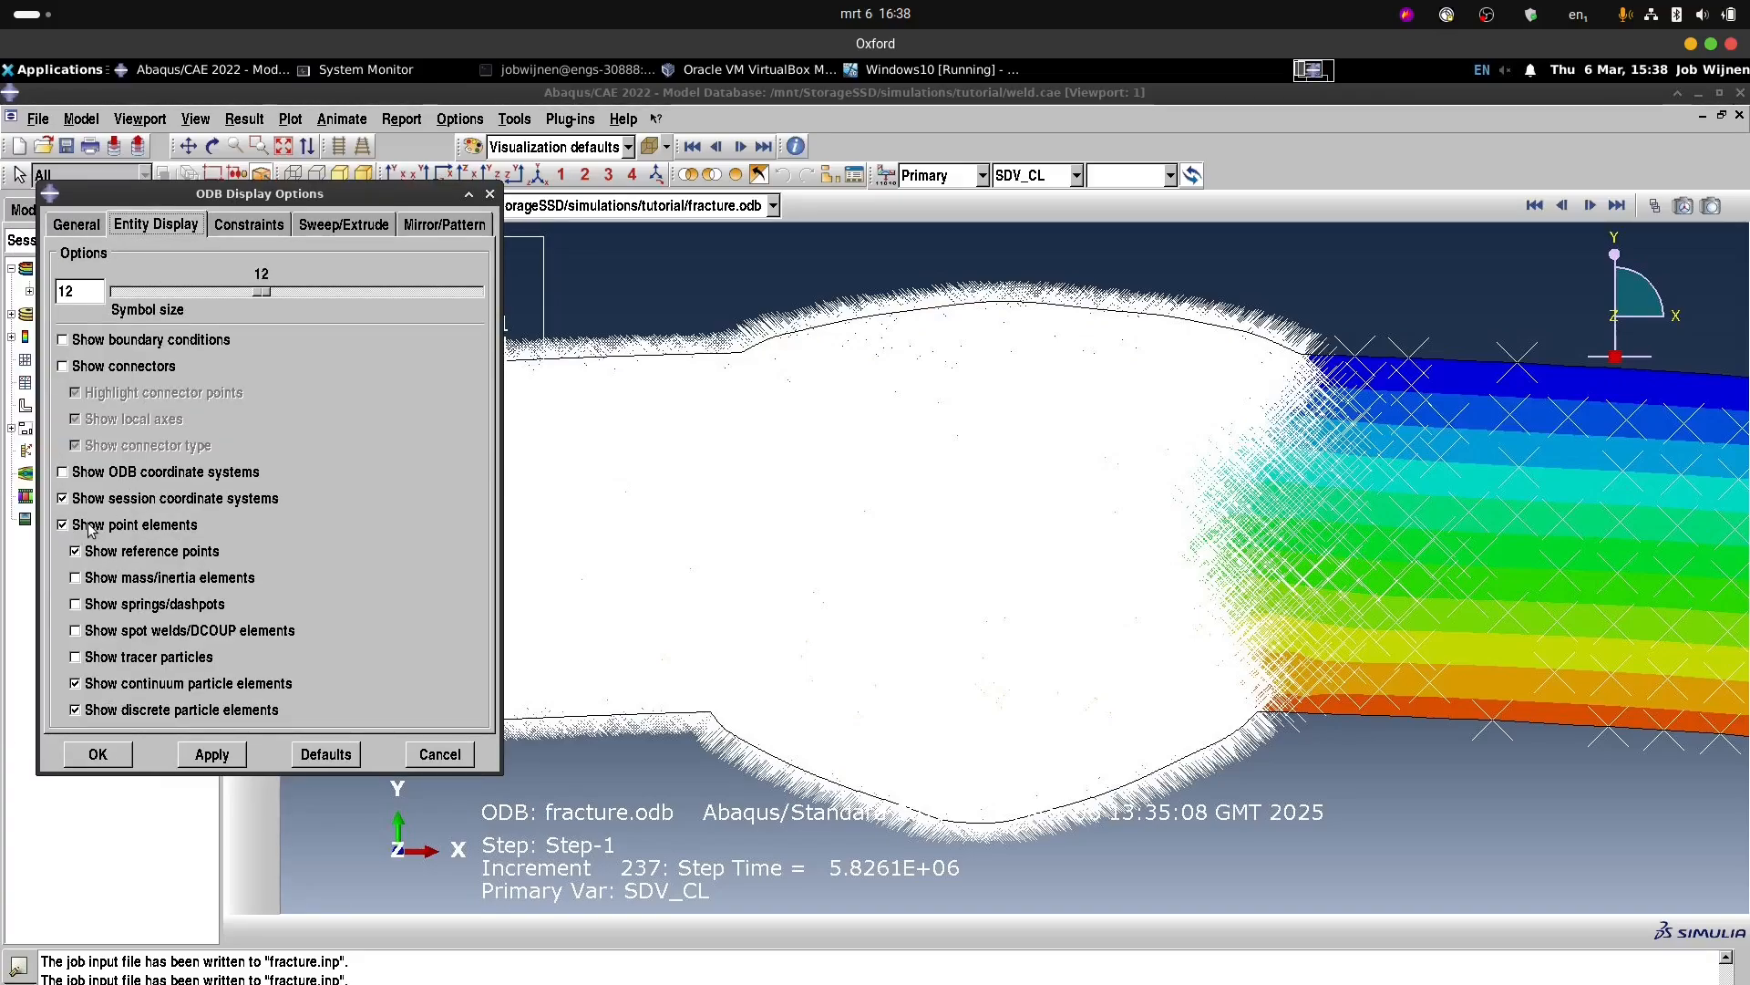
pyautogui.click(89, 526)
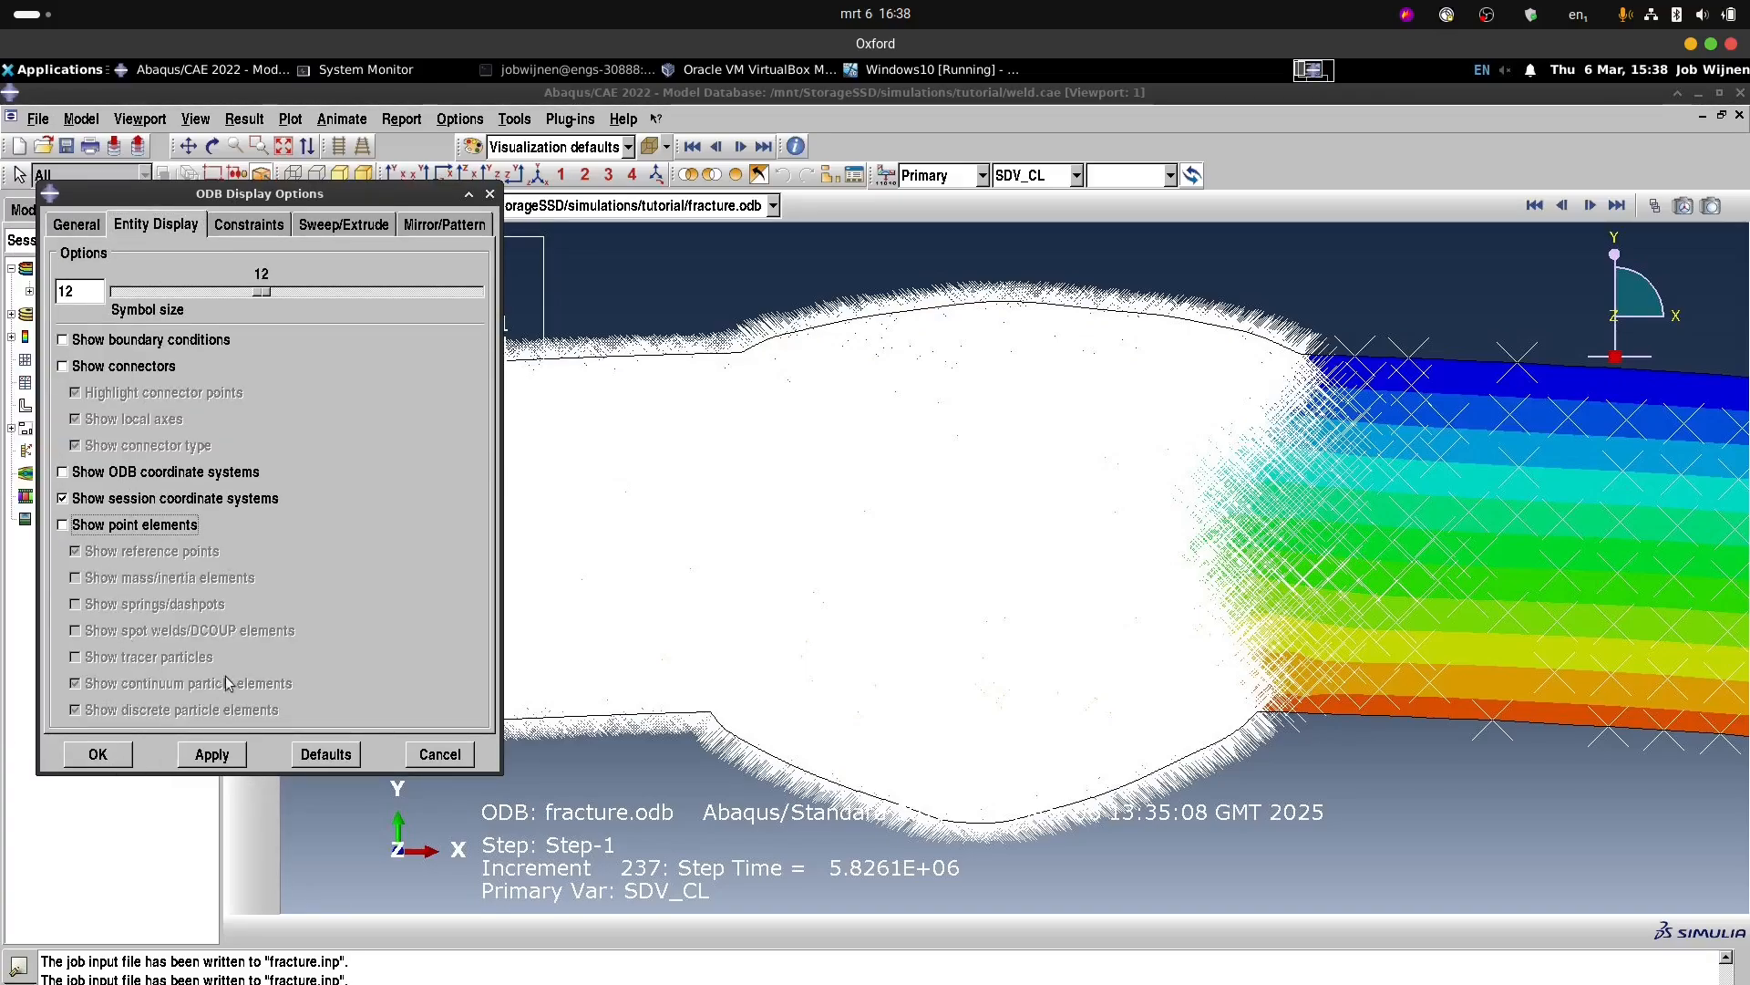
pyautogui.click(109, 757)
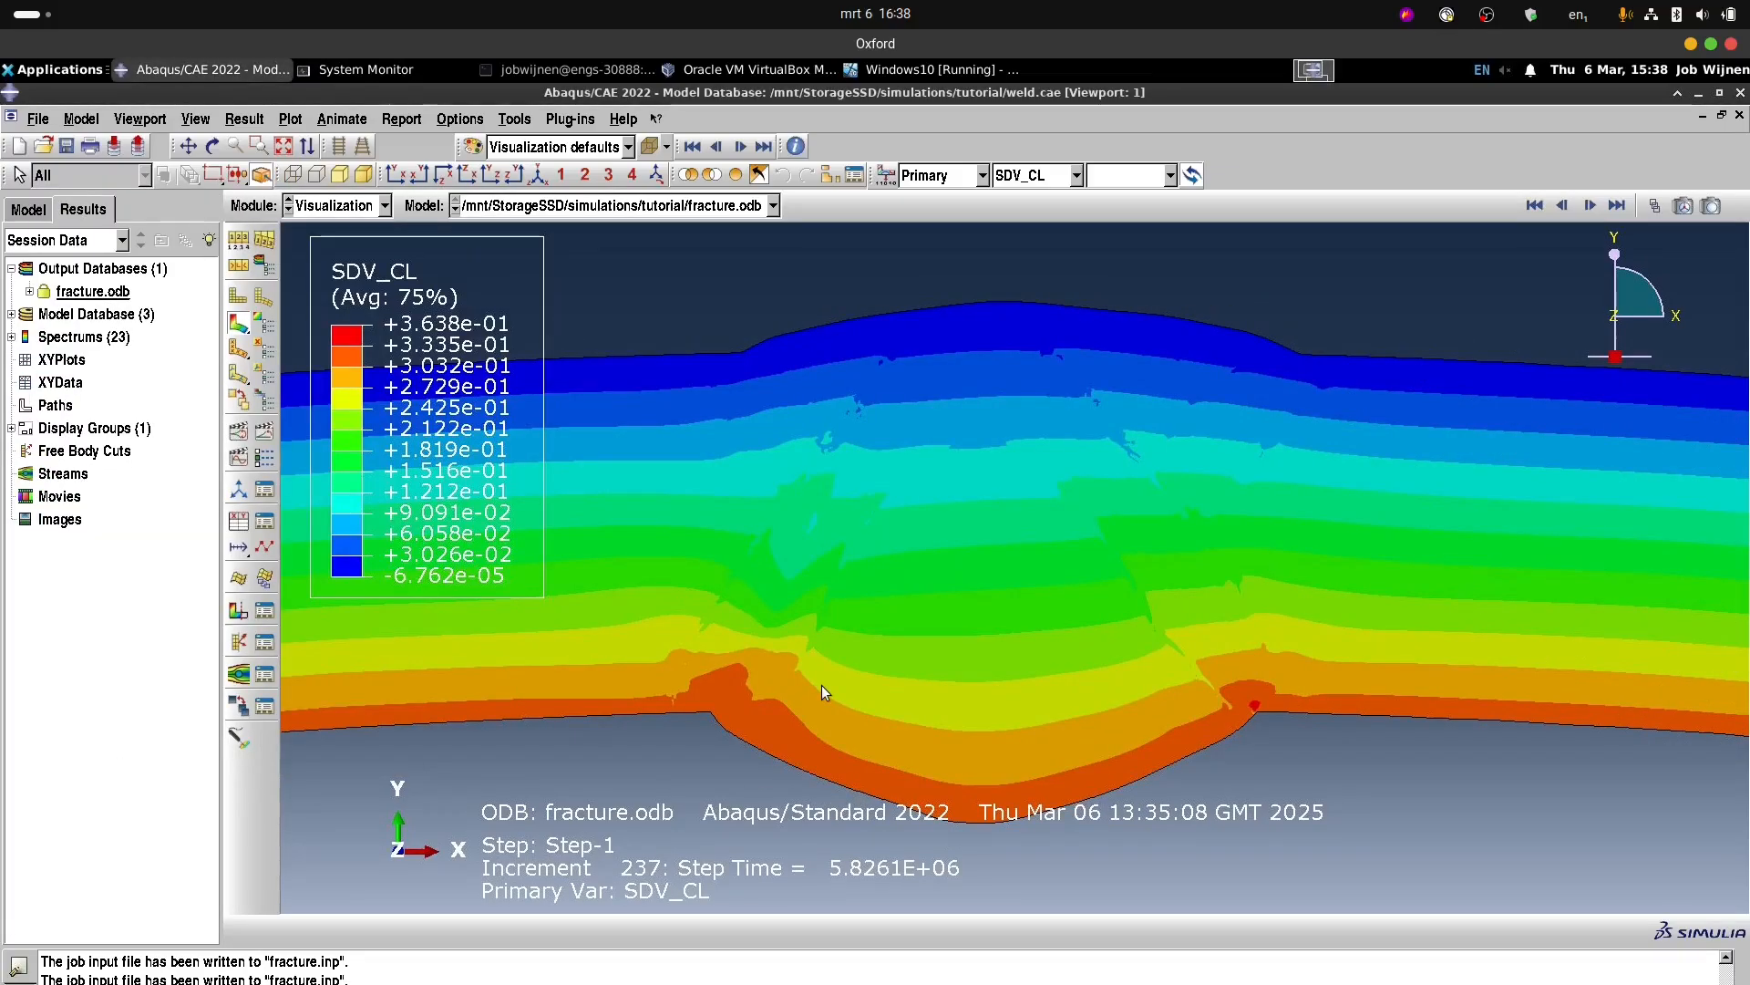
# Plot the SDV_PHI contours on the weld and view the initial frame and frame 4 of Step-1.
pyautogui.click(1045, 180)
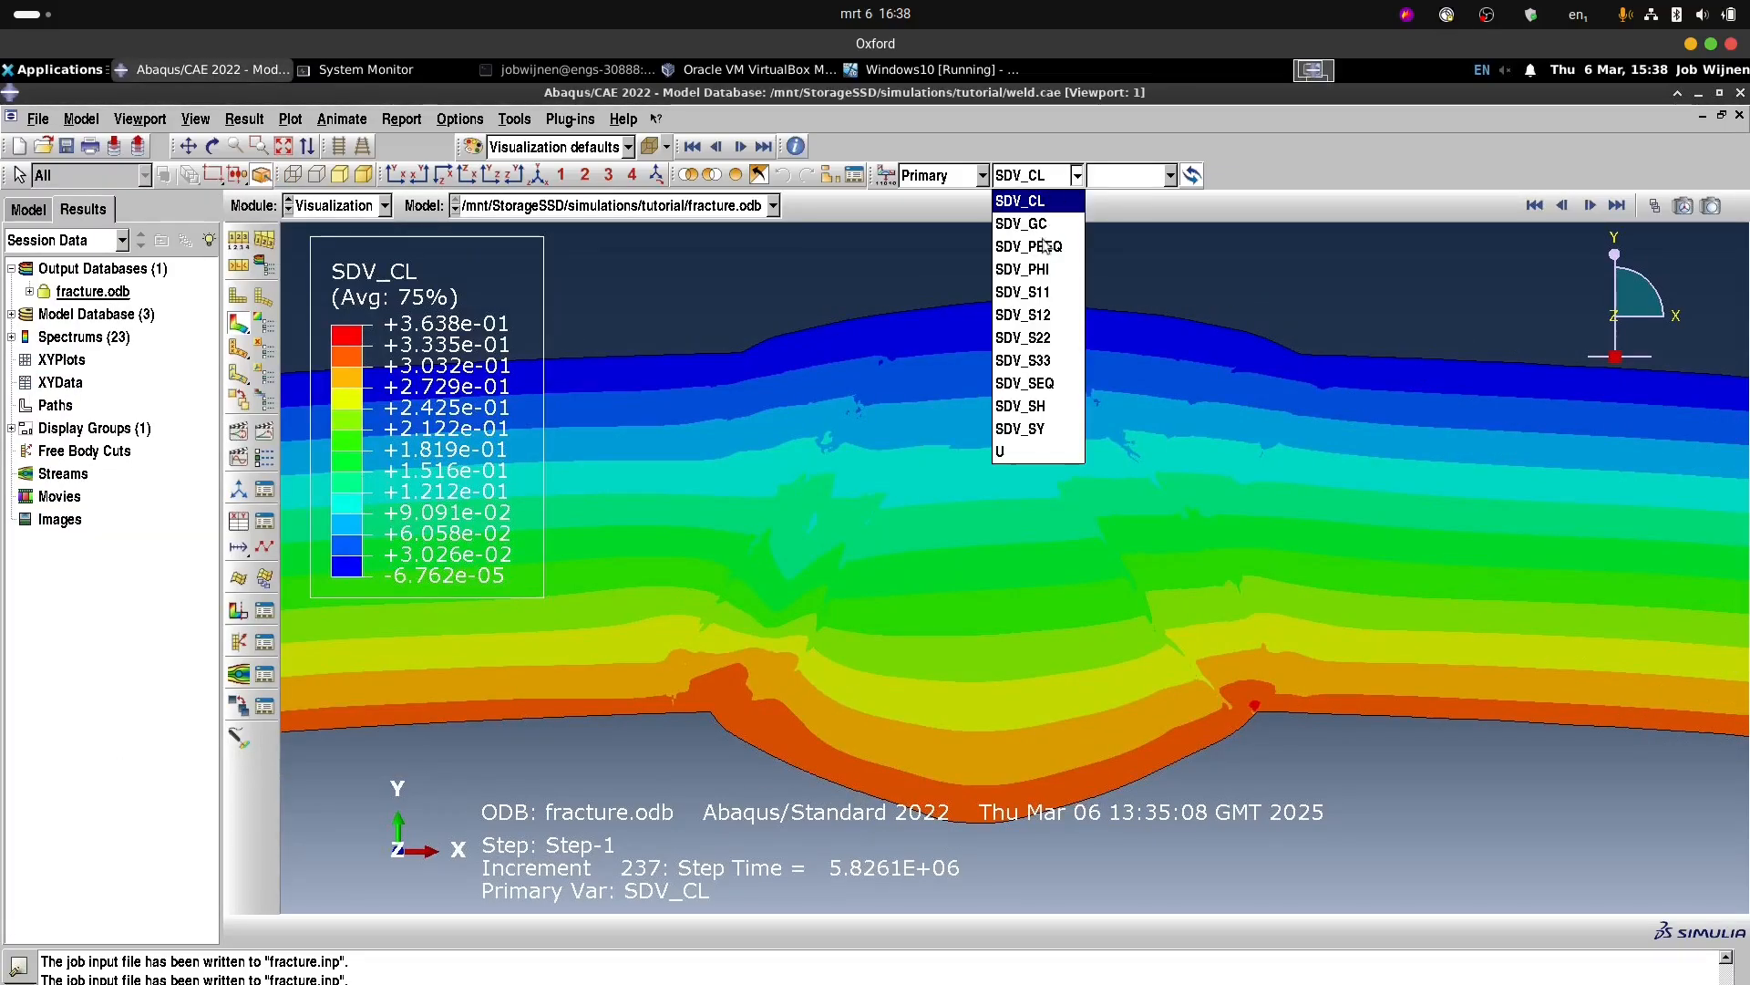
pyautogui.click(1040, 267)
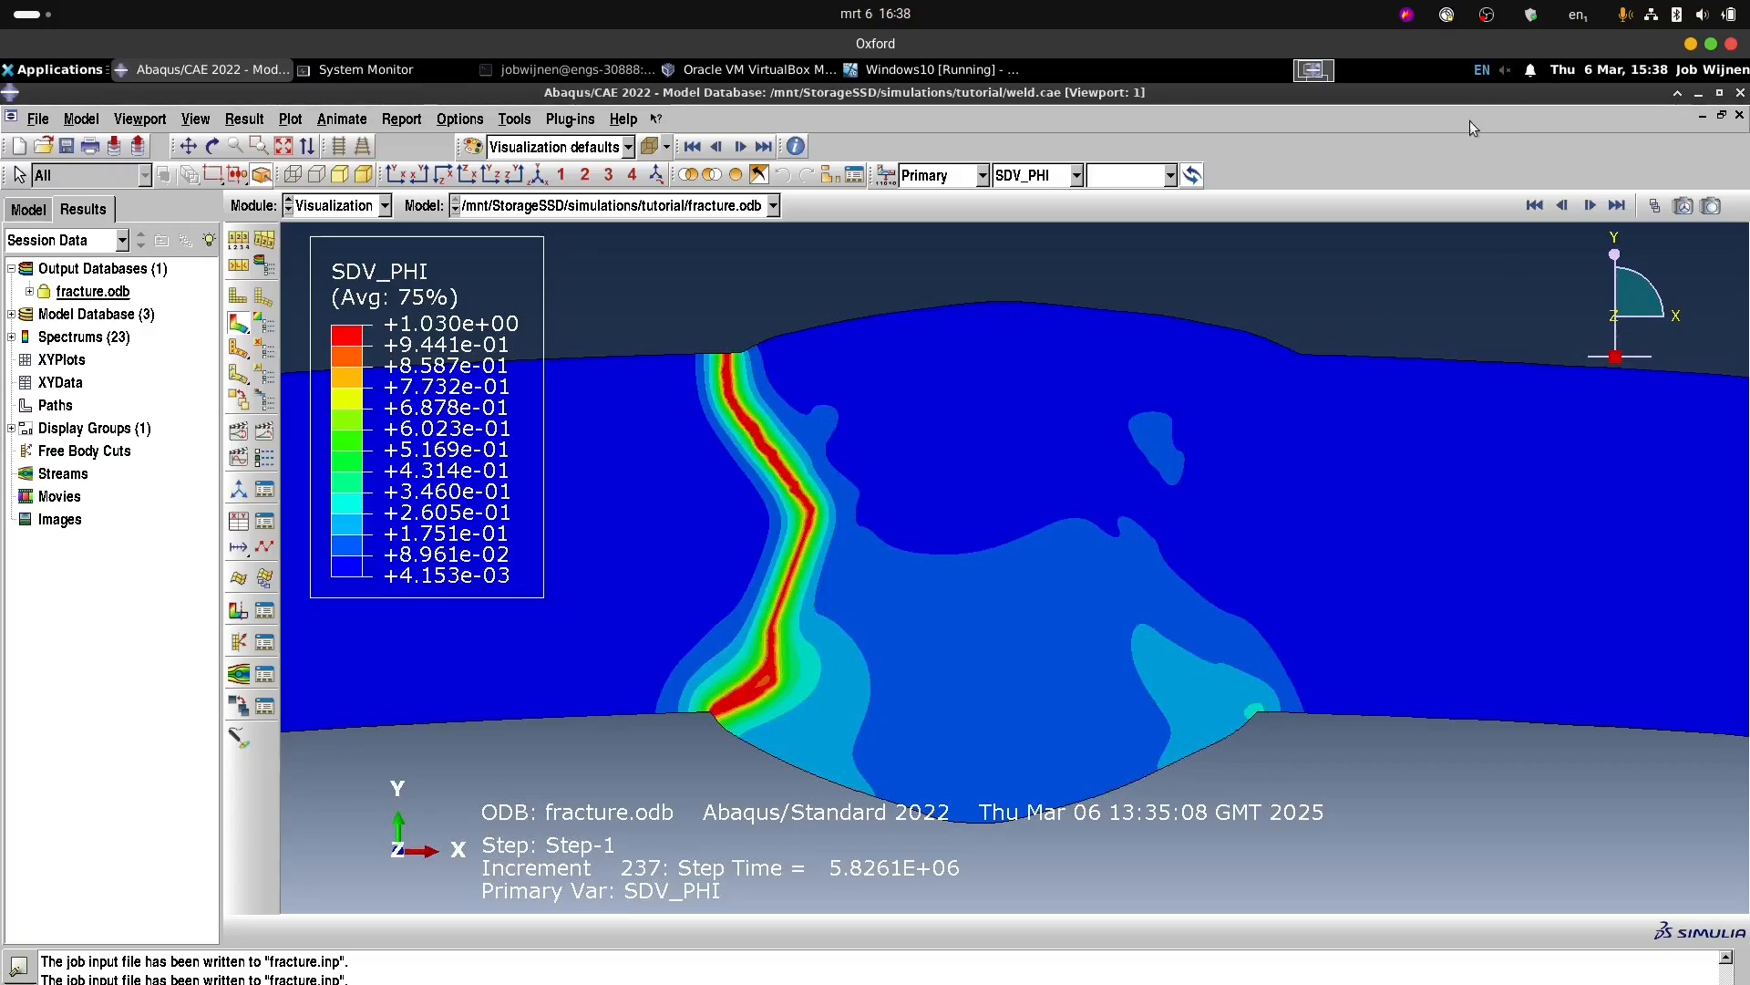
pyautogui.click(1534, 206)
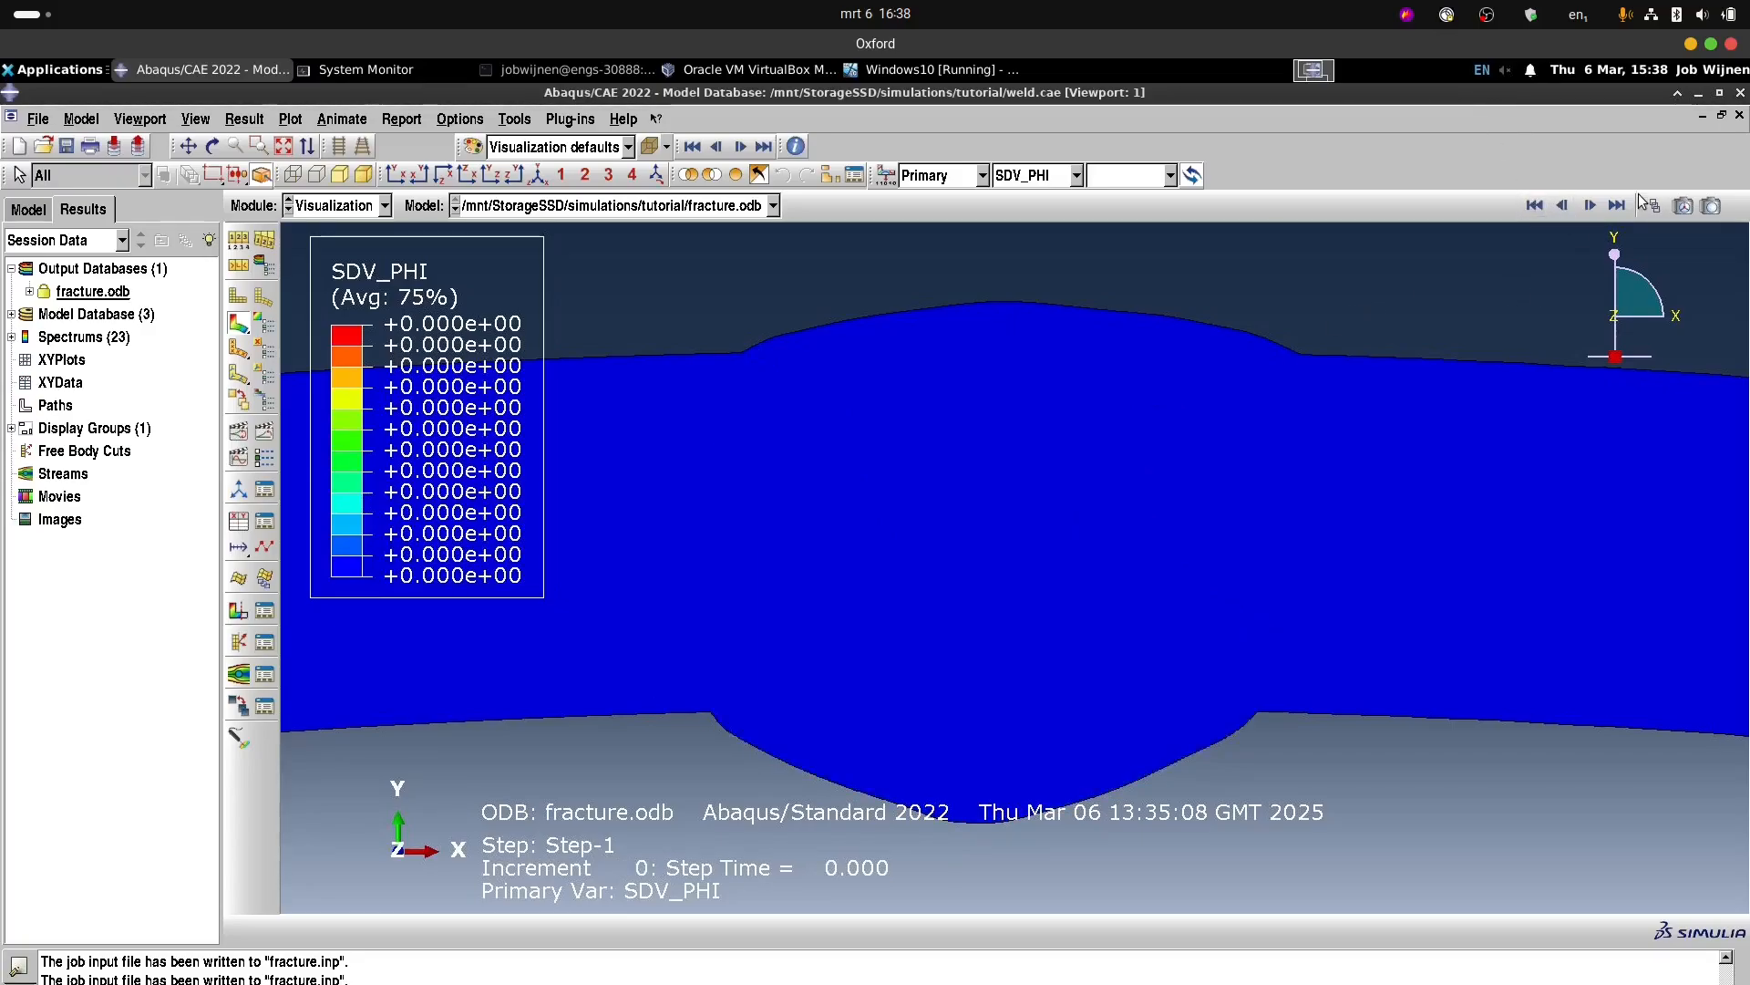
pyautogui.click(1655, 208)
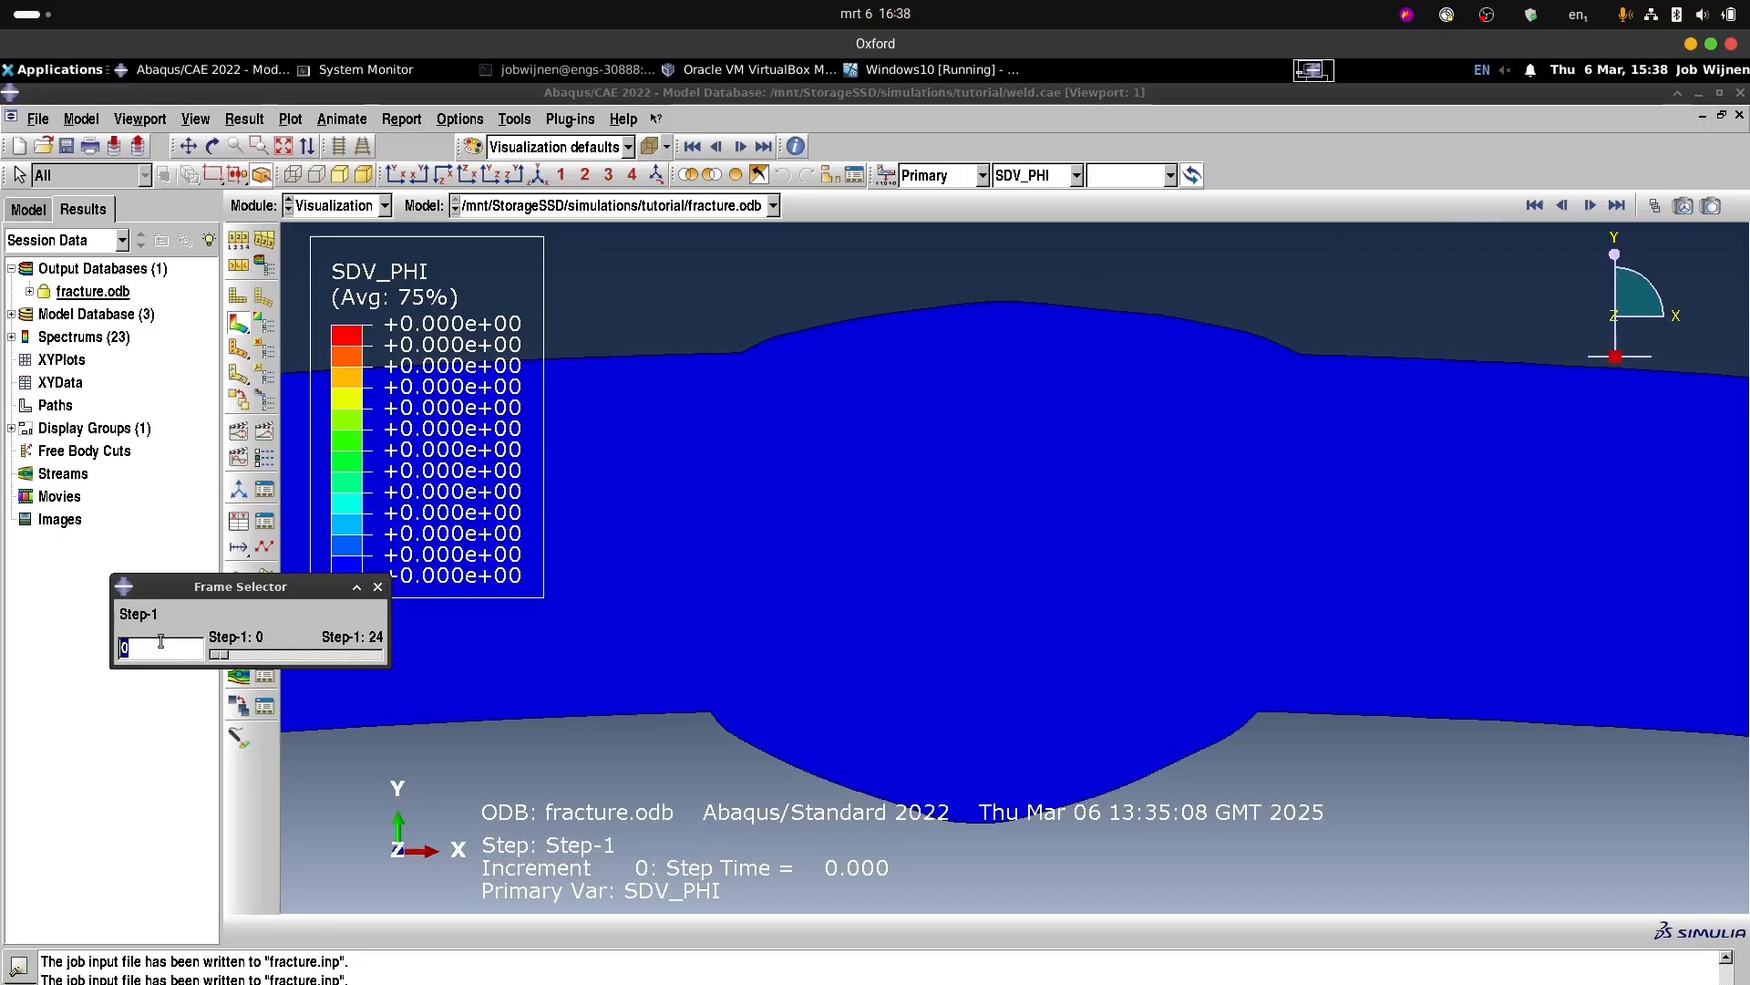
pyautogui.write('4')
pyautogui.press('Return')
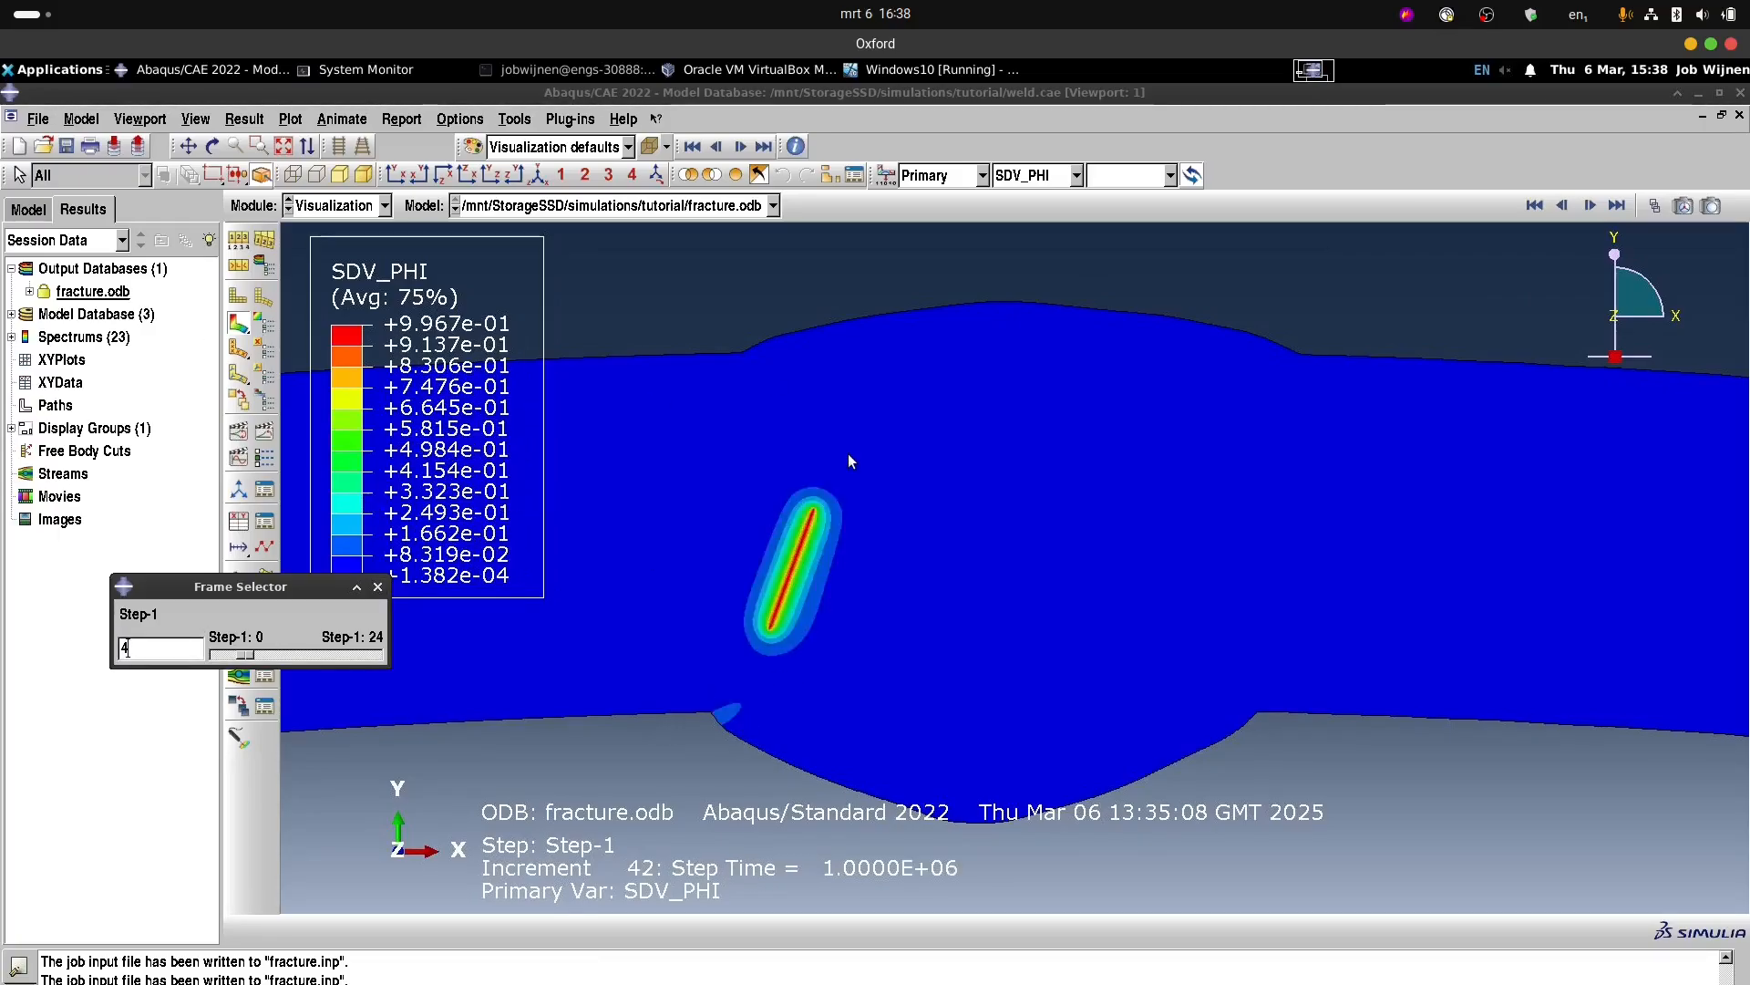
# Compare the SDV_PHI crack pattern in the last frame with frame 4.
pyautogui.click(1616, 206)
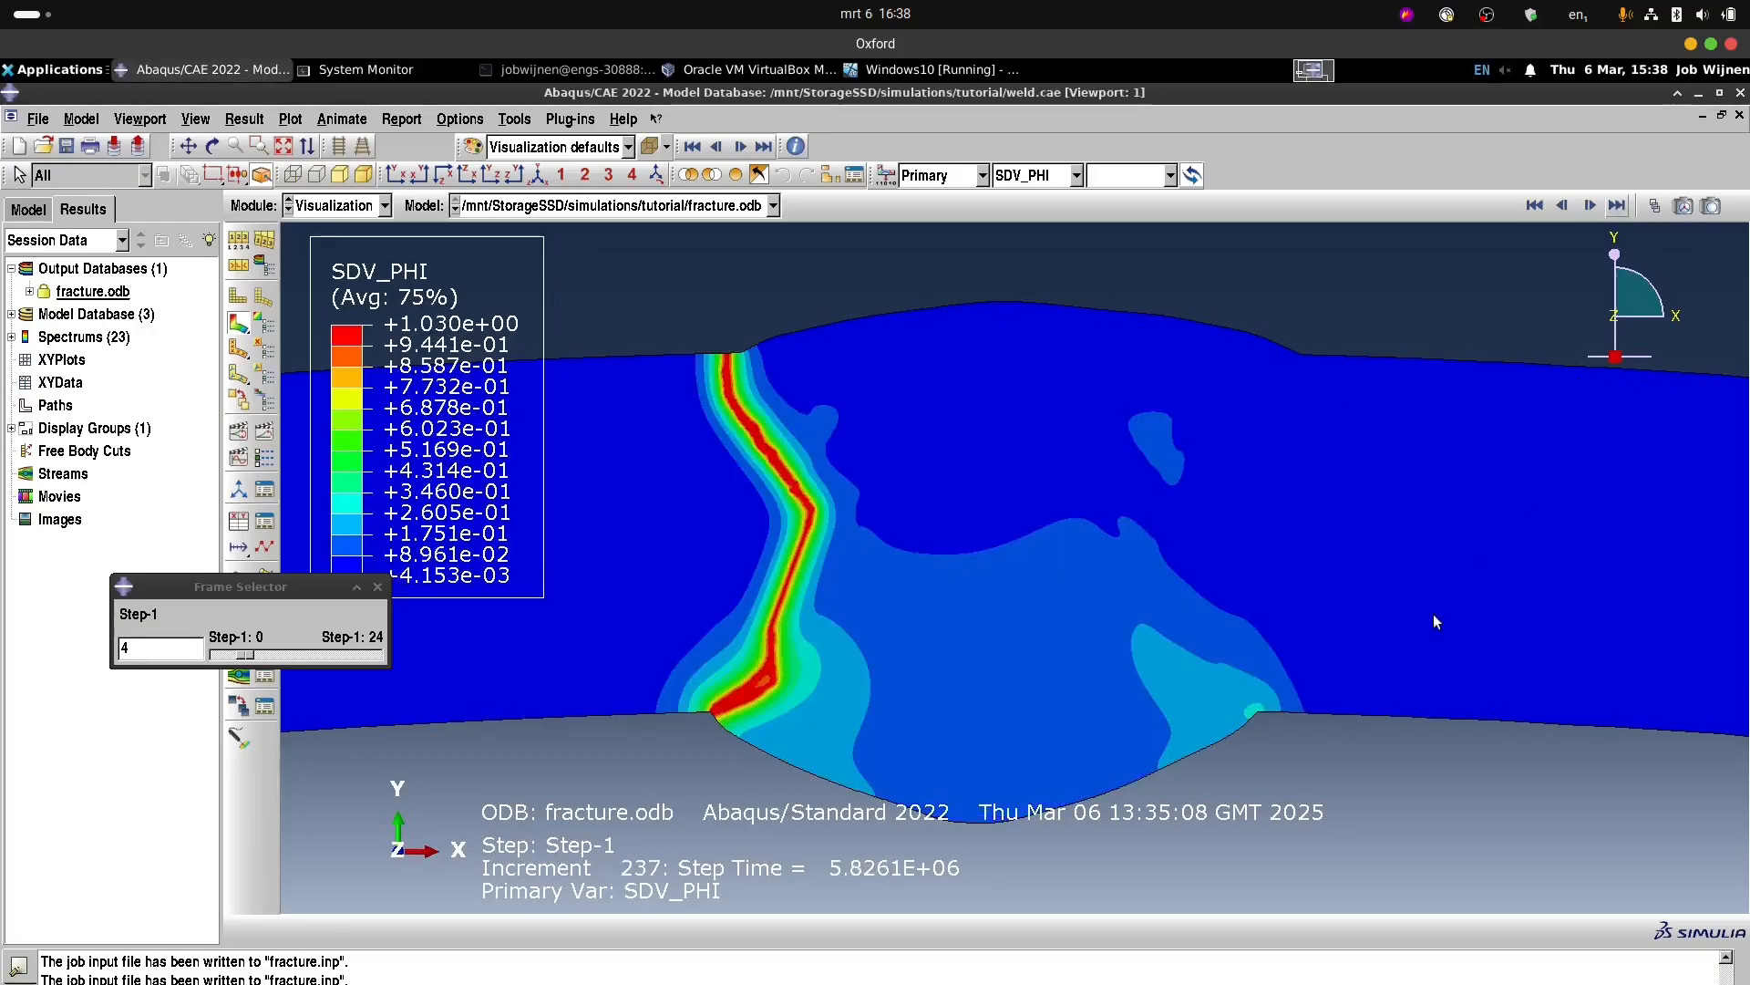
pyautogui.doubleClick(120, 648)
pyautogui.write('4')
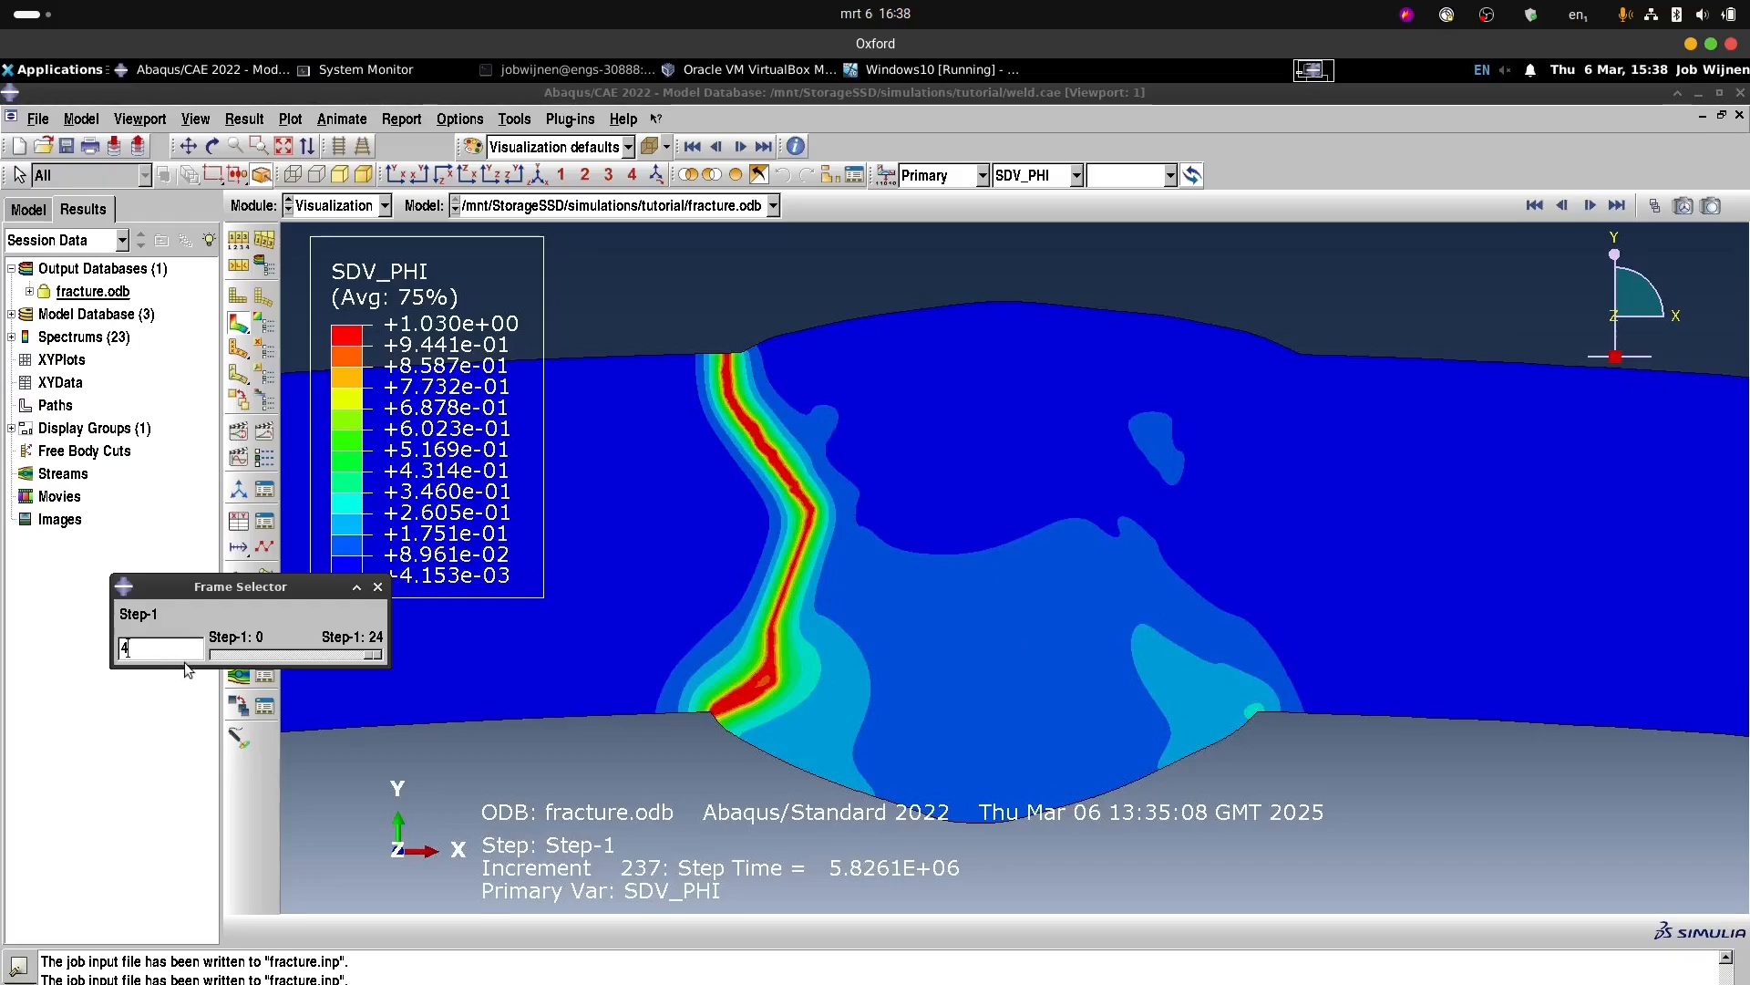
pyautogui.press('Return')
# Examine the SDV_PEEQ and SDV_SY contours at frame 4, ending with SDV_PEEQ displayed.
pyautogui.click(1045, 179)
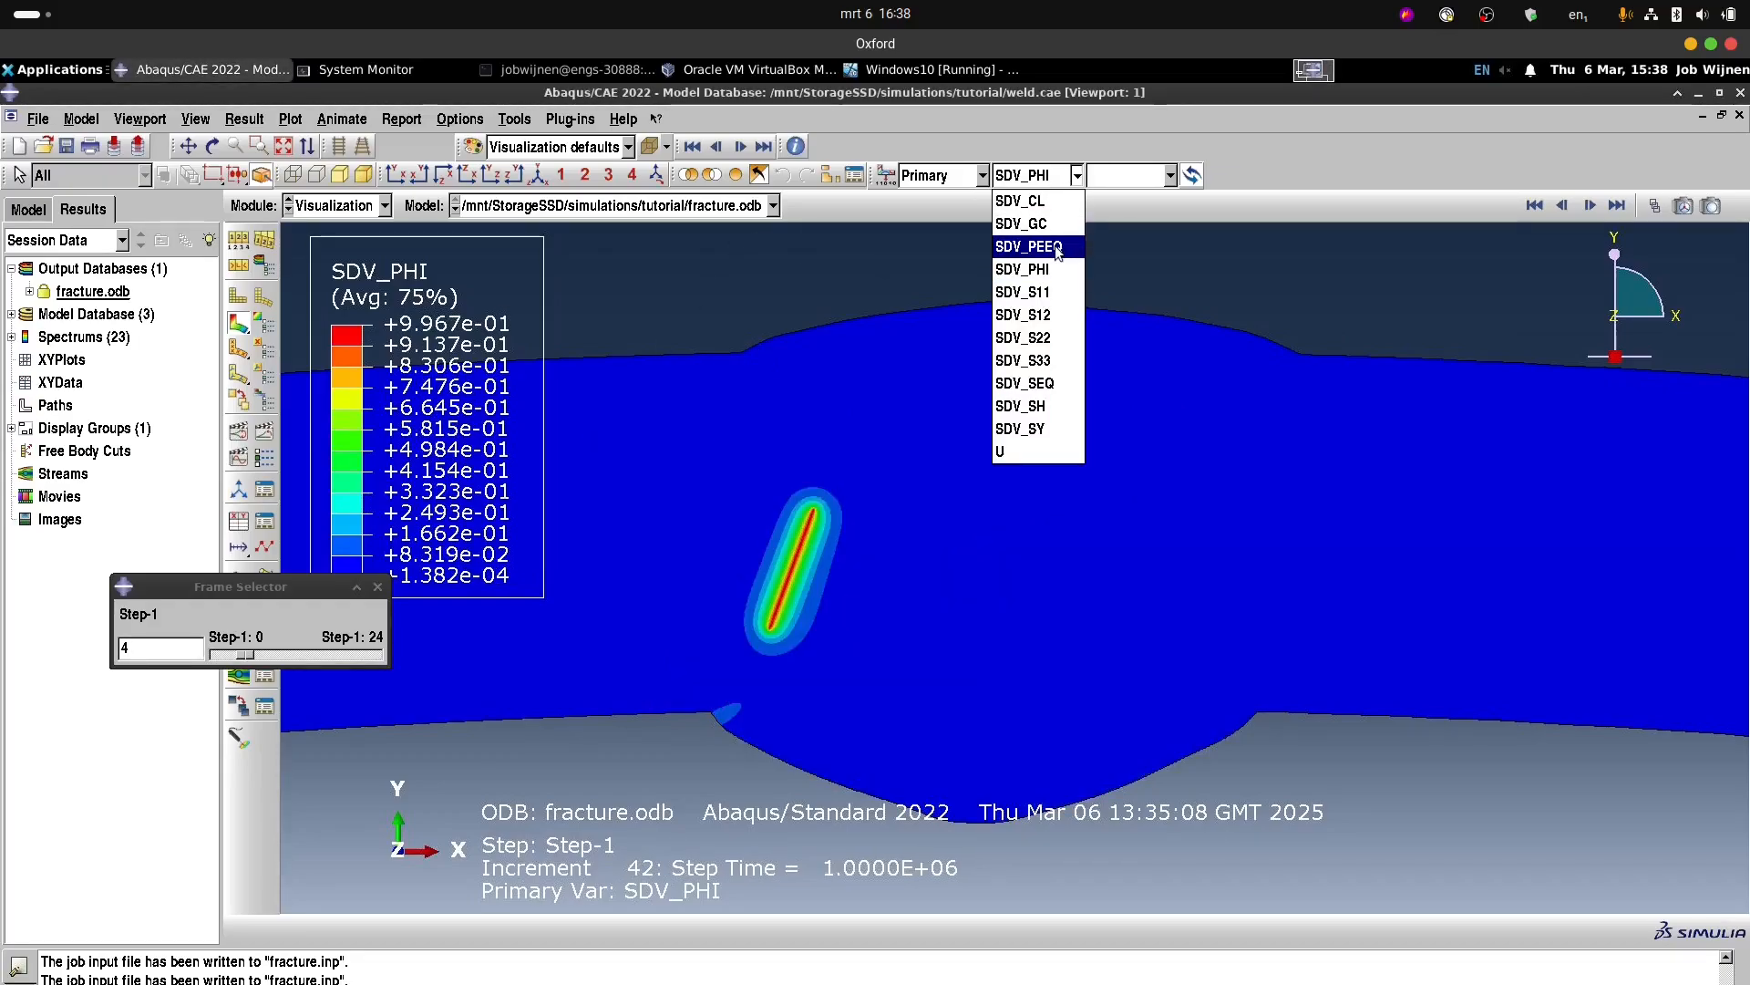
pyautogui.click(1060, 253)
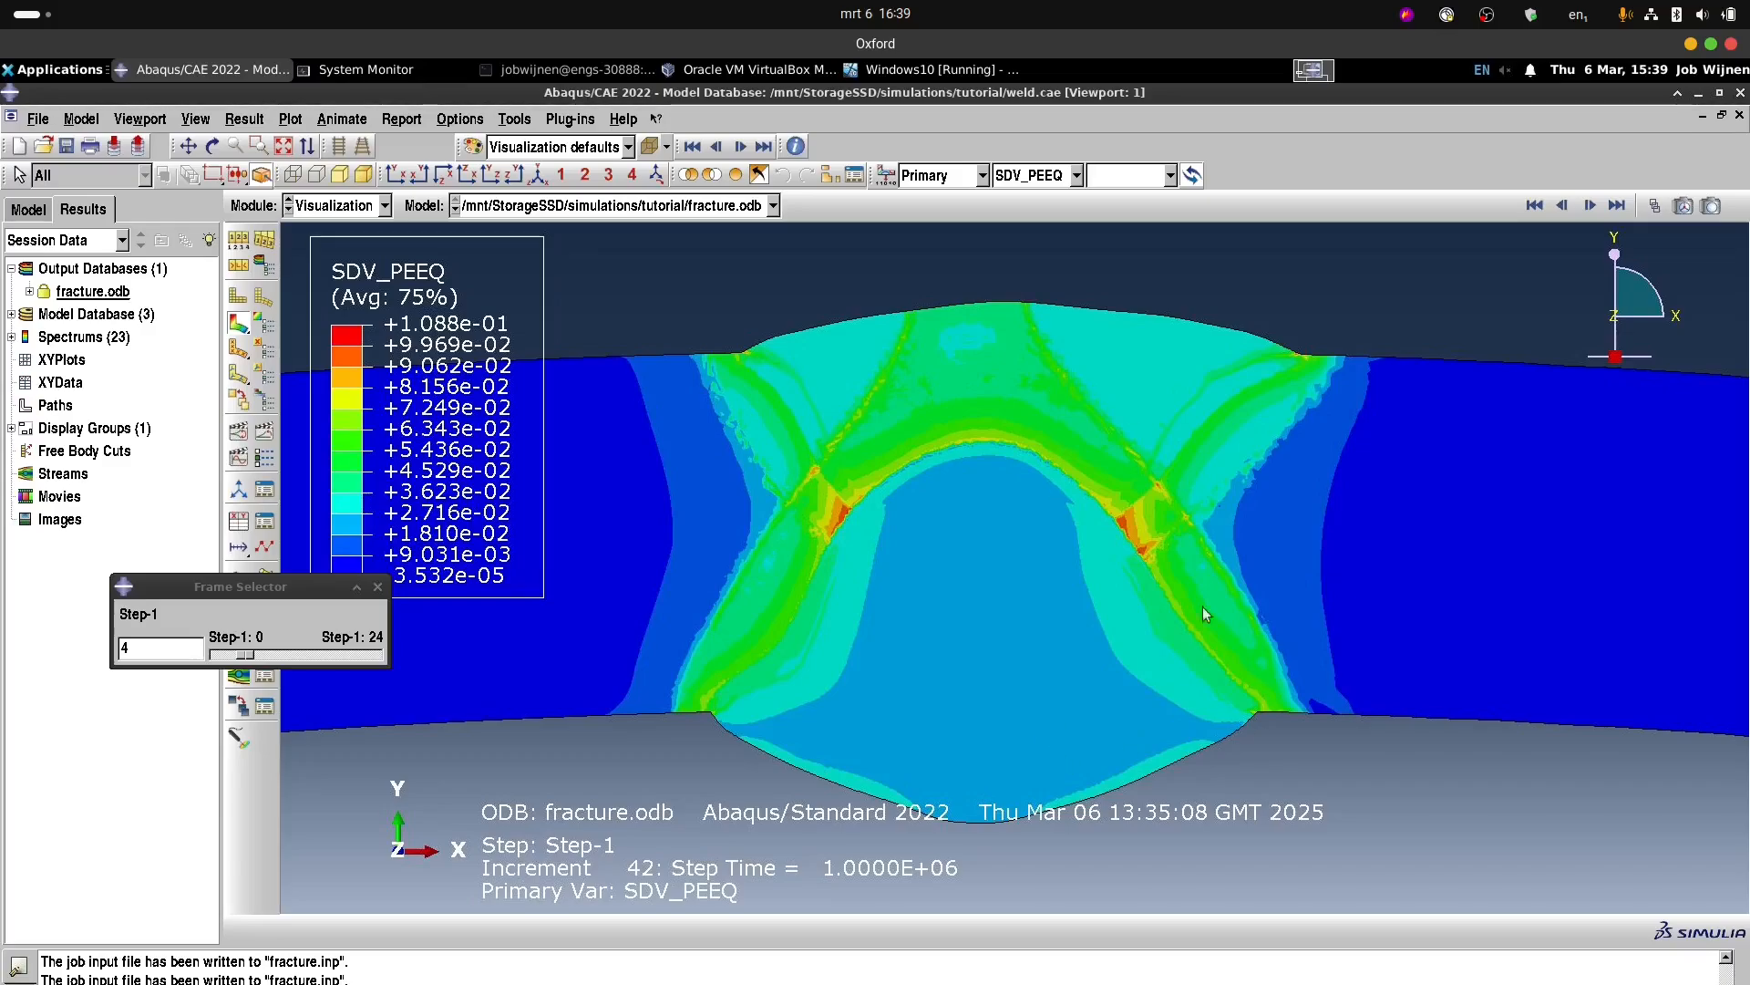
pyautogui.click(1076, 175)
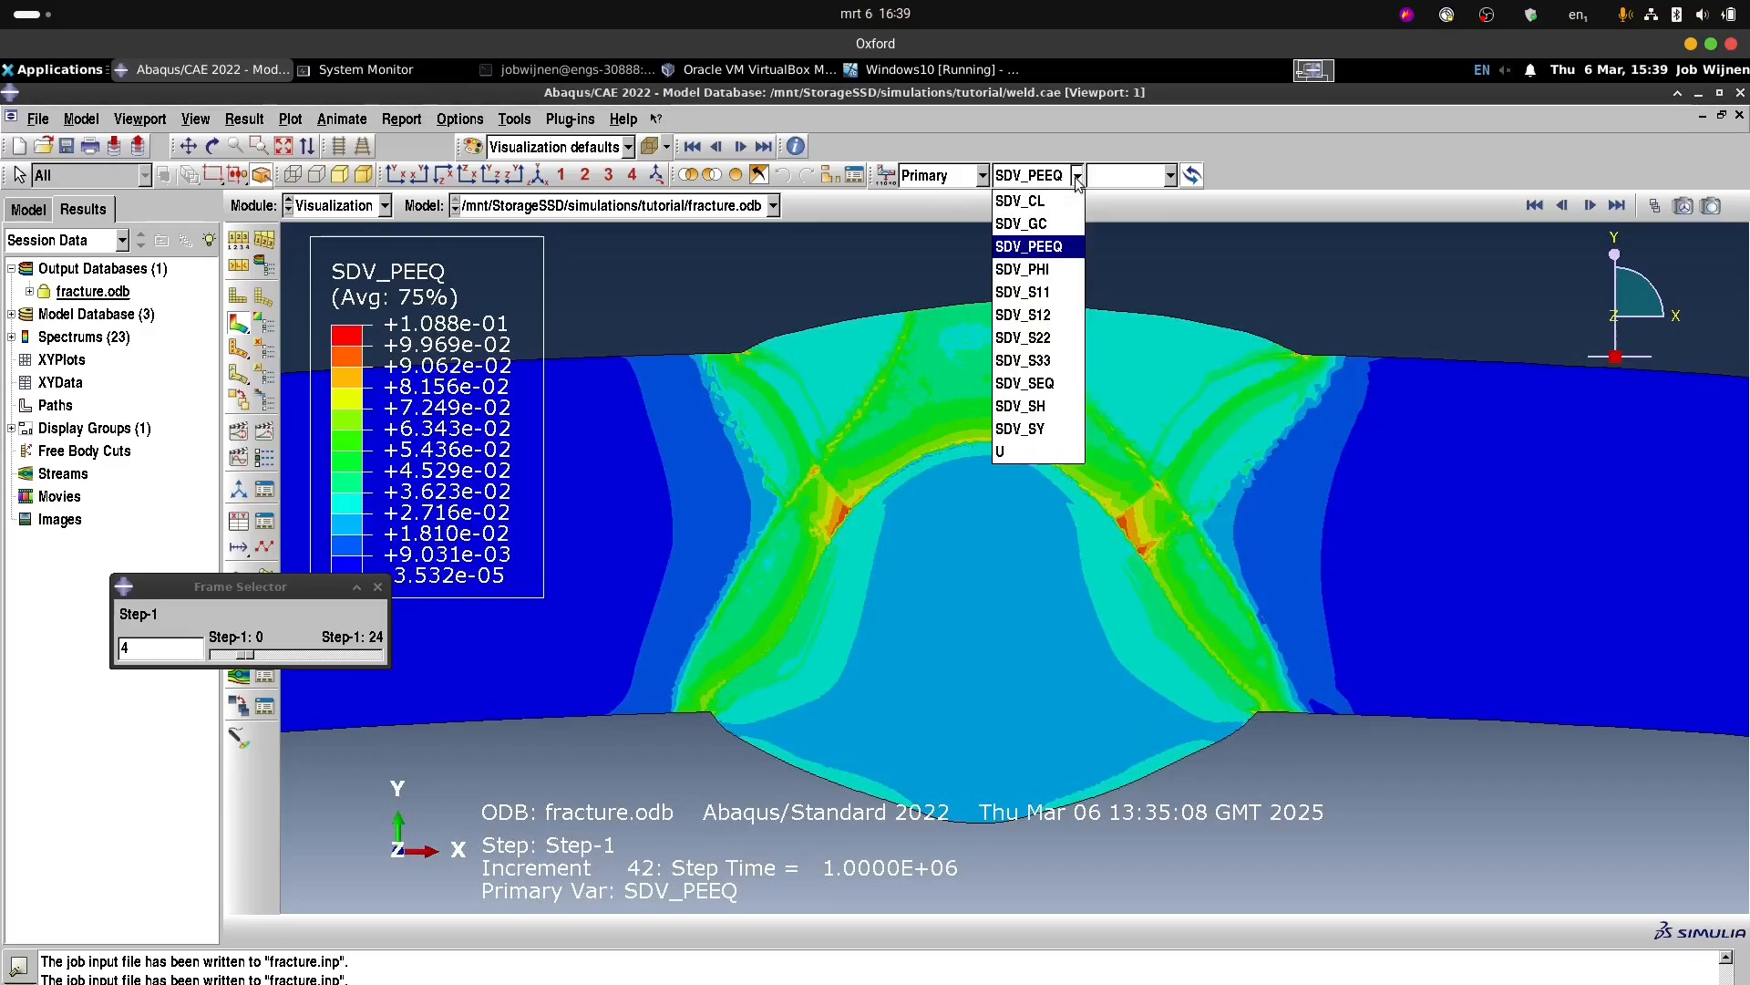
pyautogui.click(1053, 428)
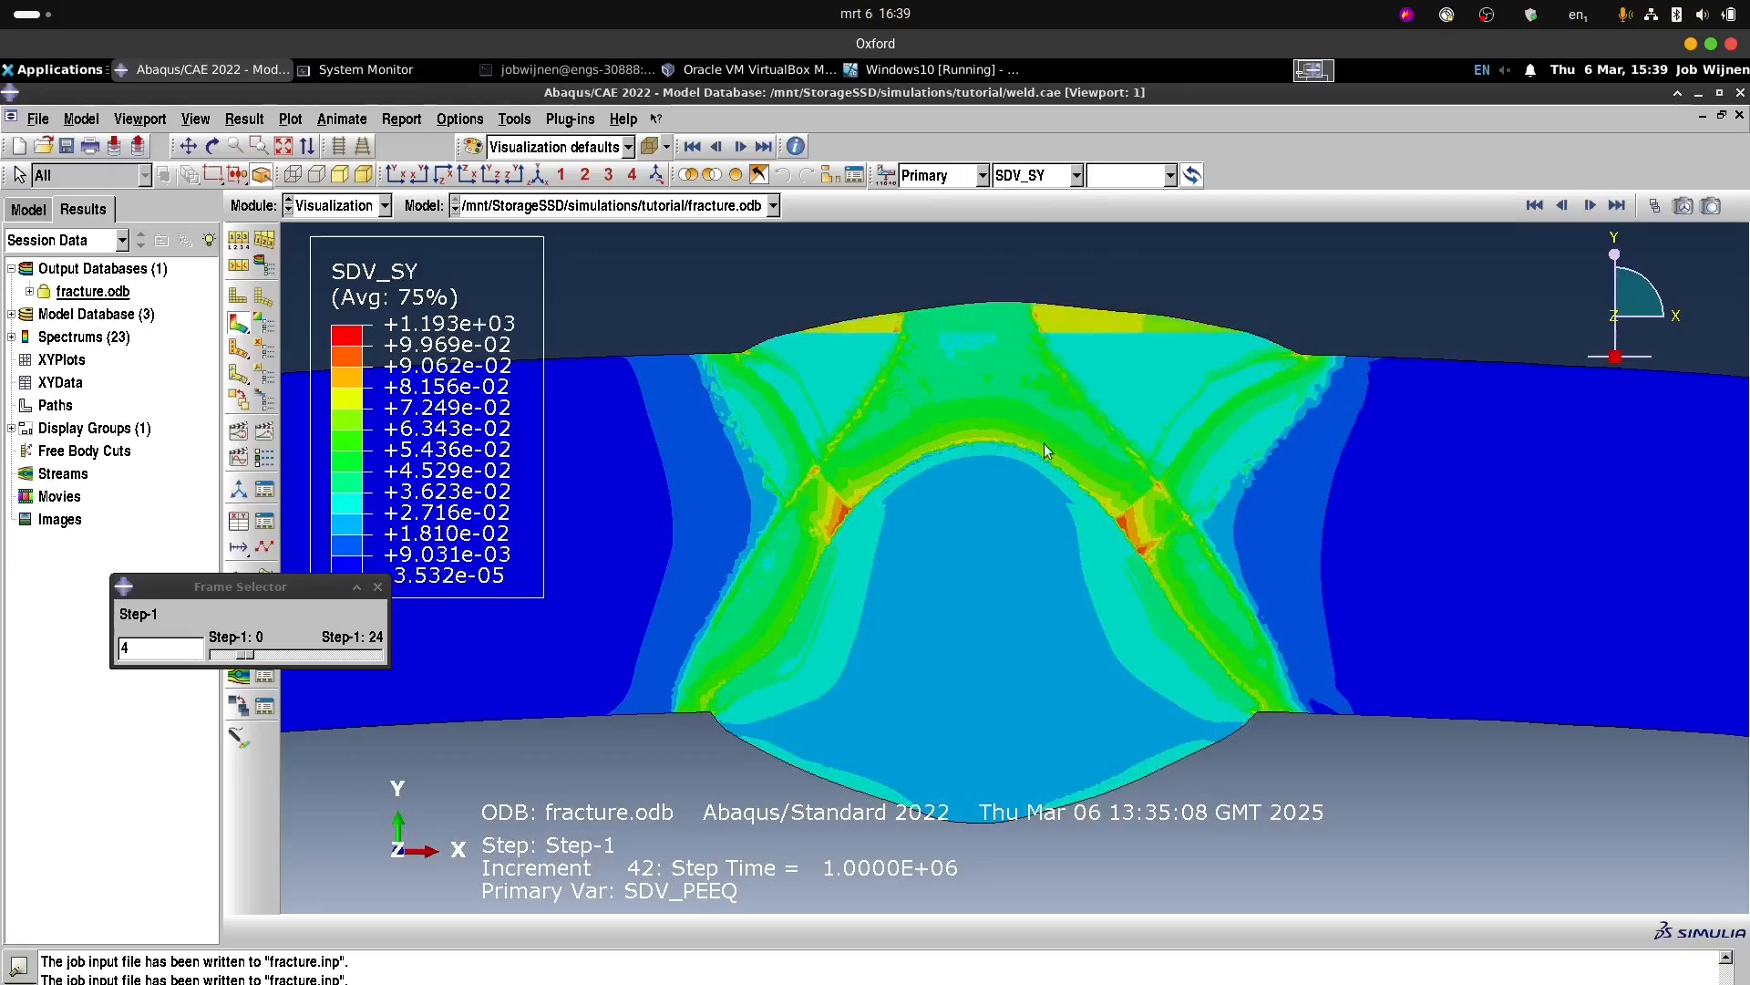
pyautogui.click(1077, 175)
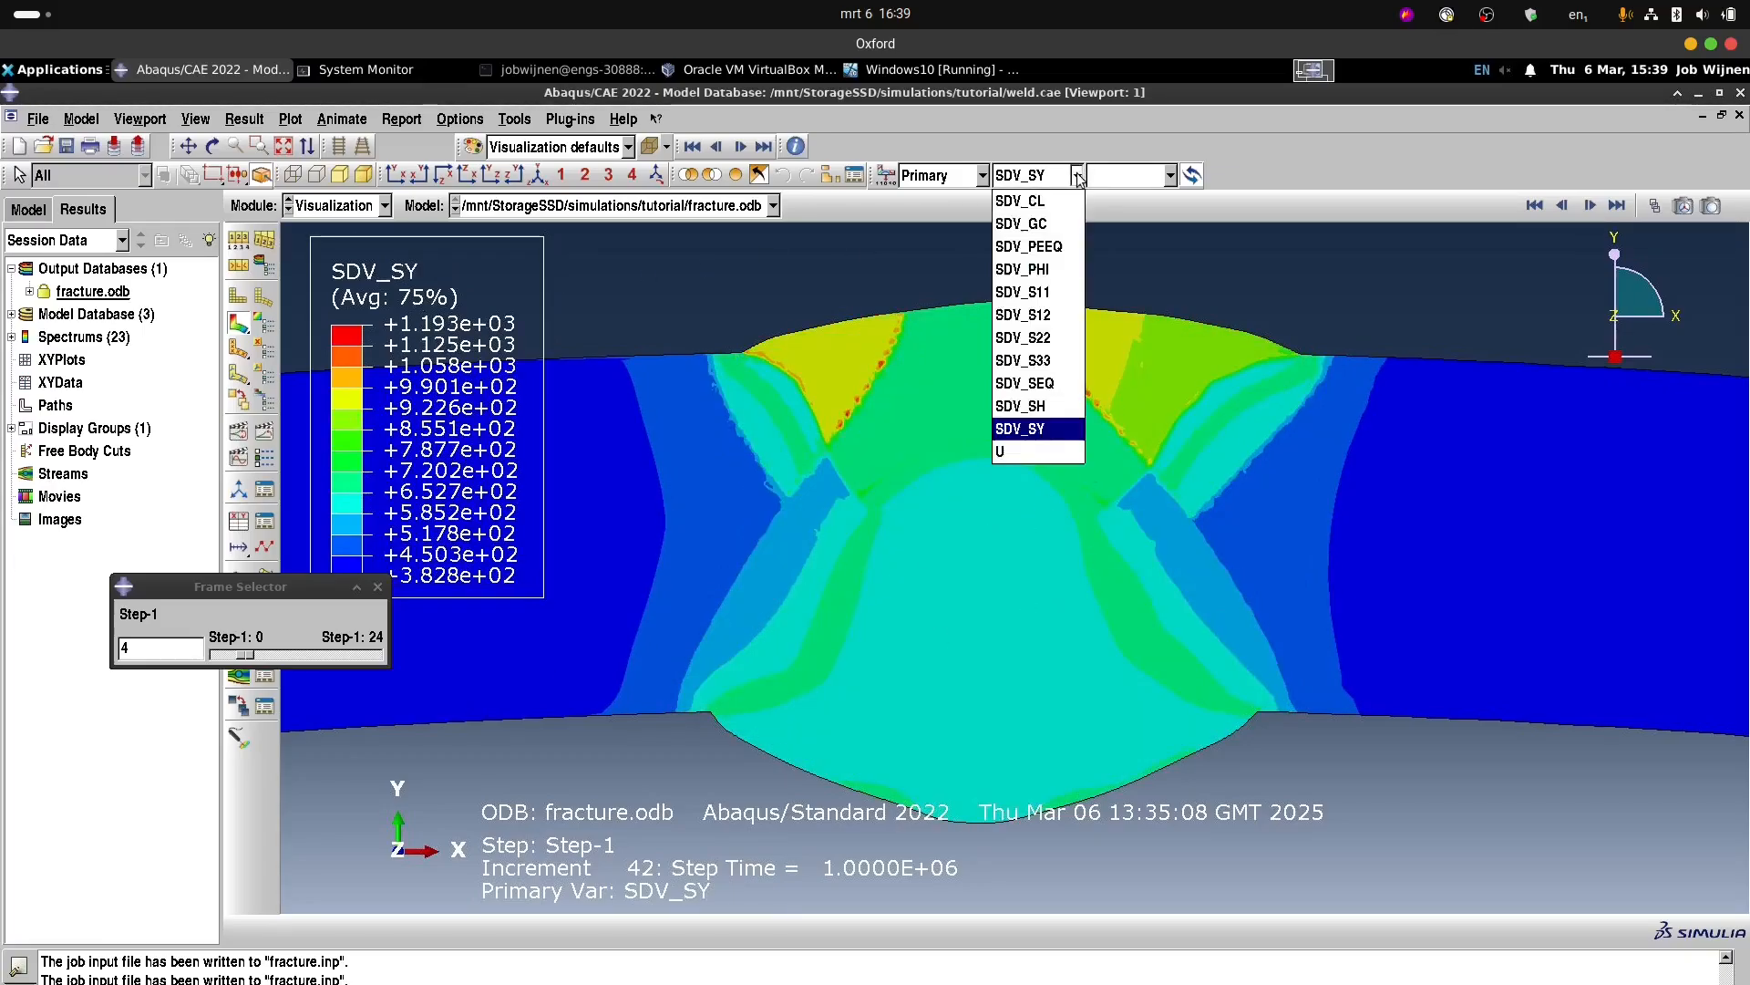
pyautogui.click(1039, 239)
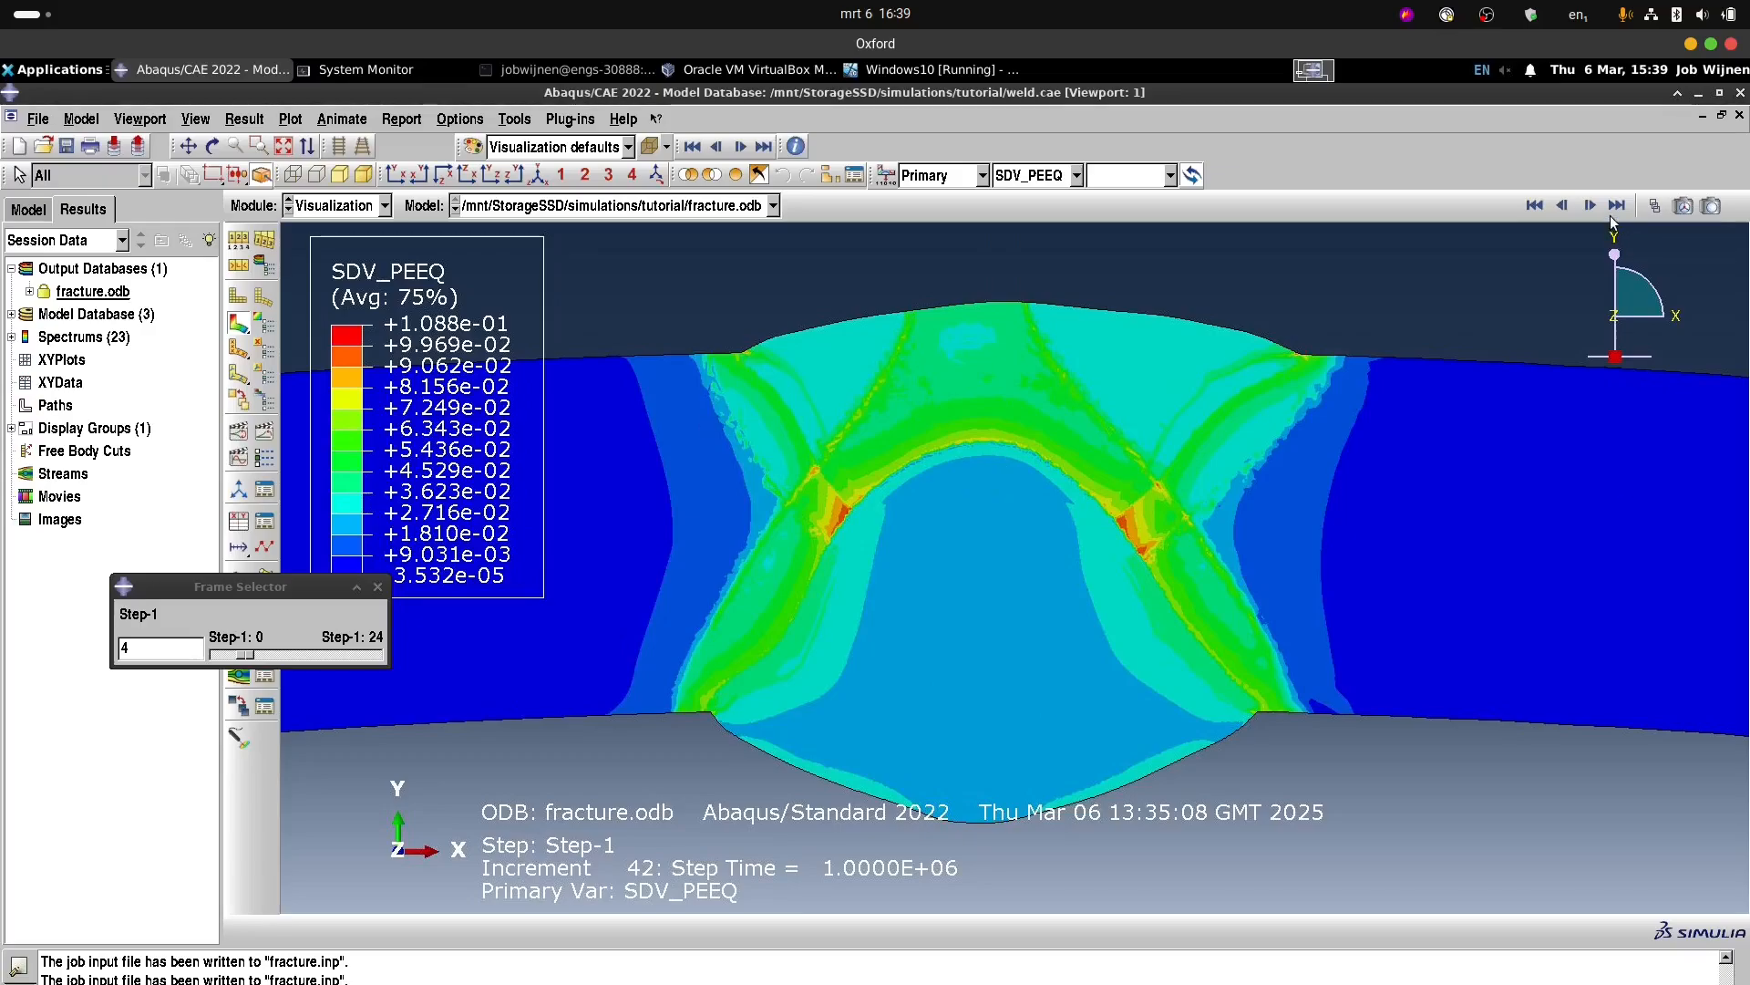
# View the SDV_PEEQ contours in the last frame and close the Frame Selector.
pyautogui.click(1616, 206)
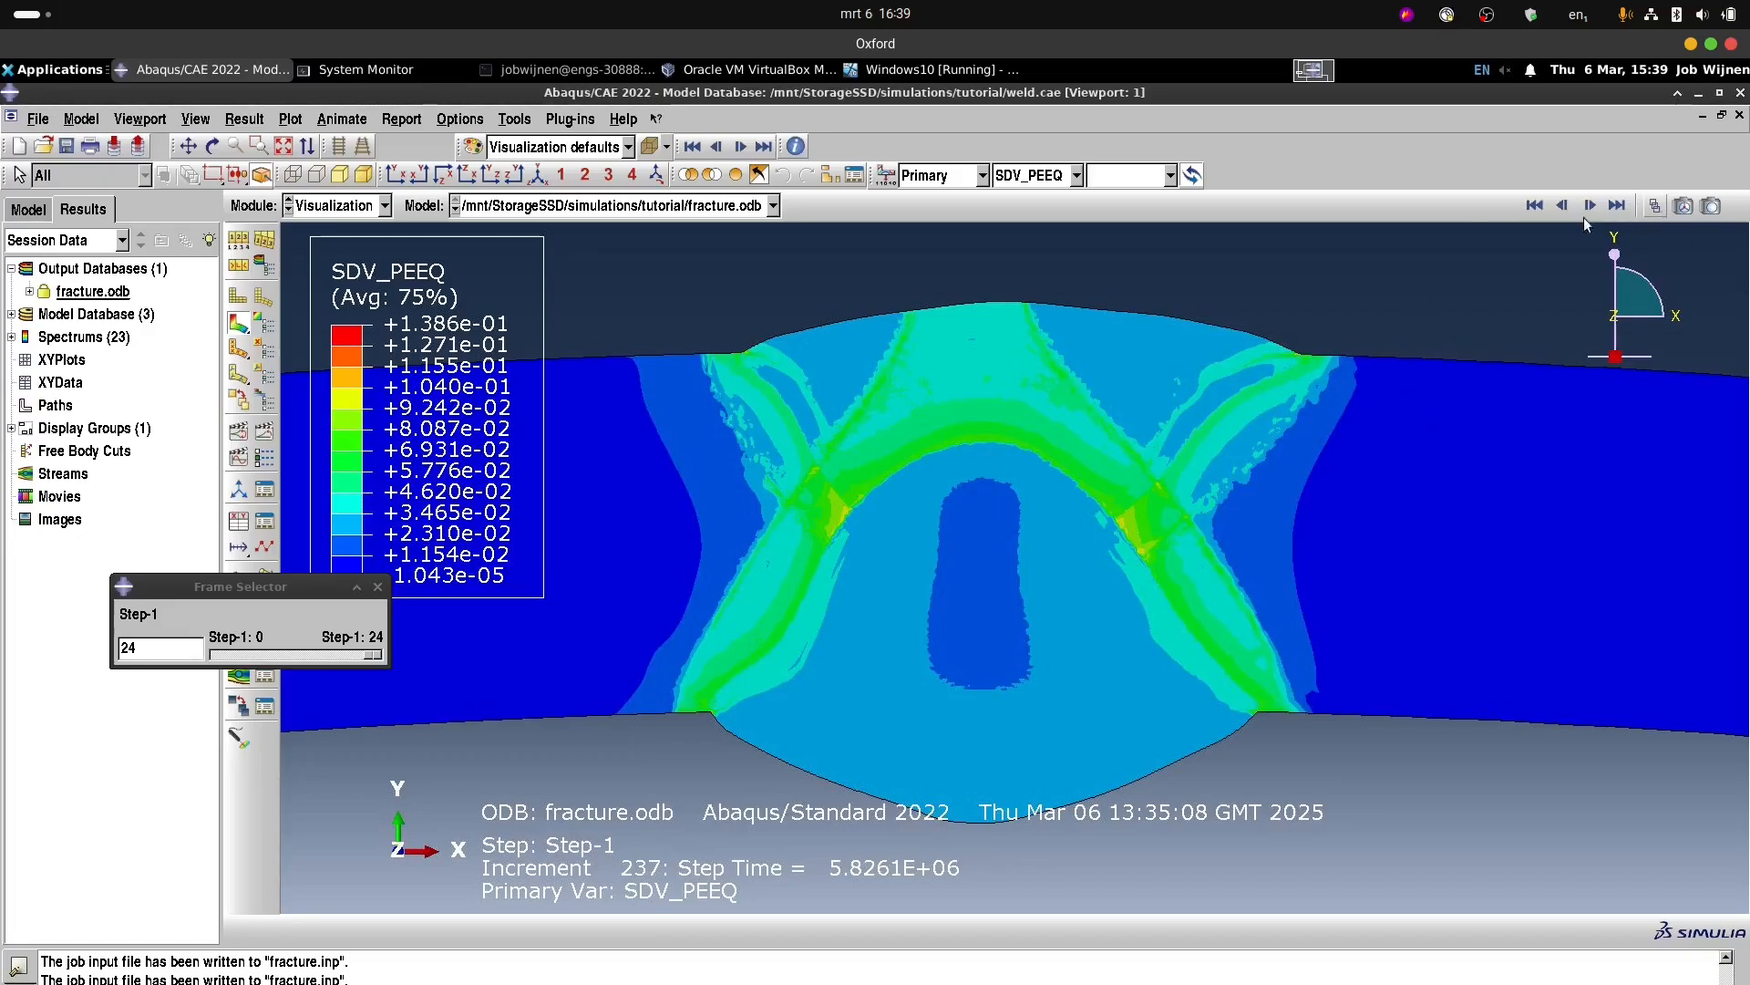
pyautogui.click(1078, 176)
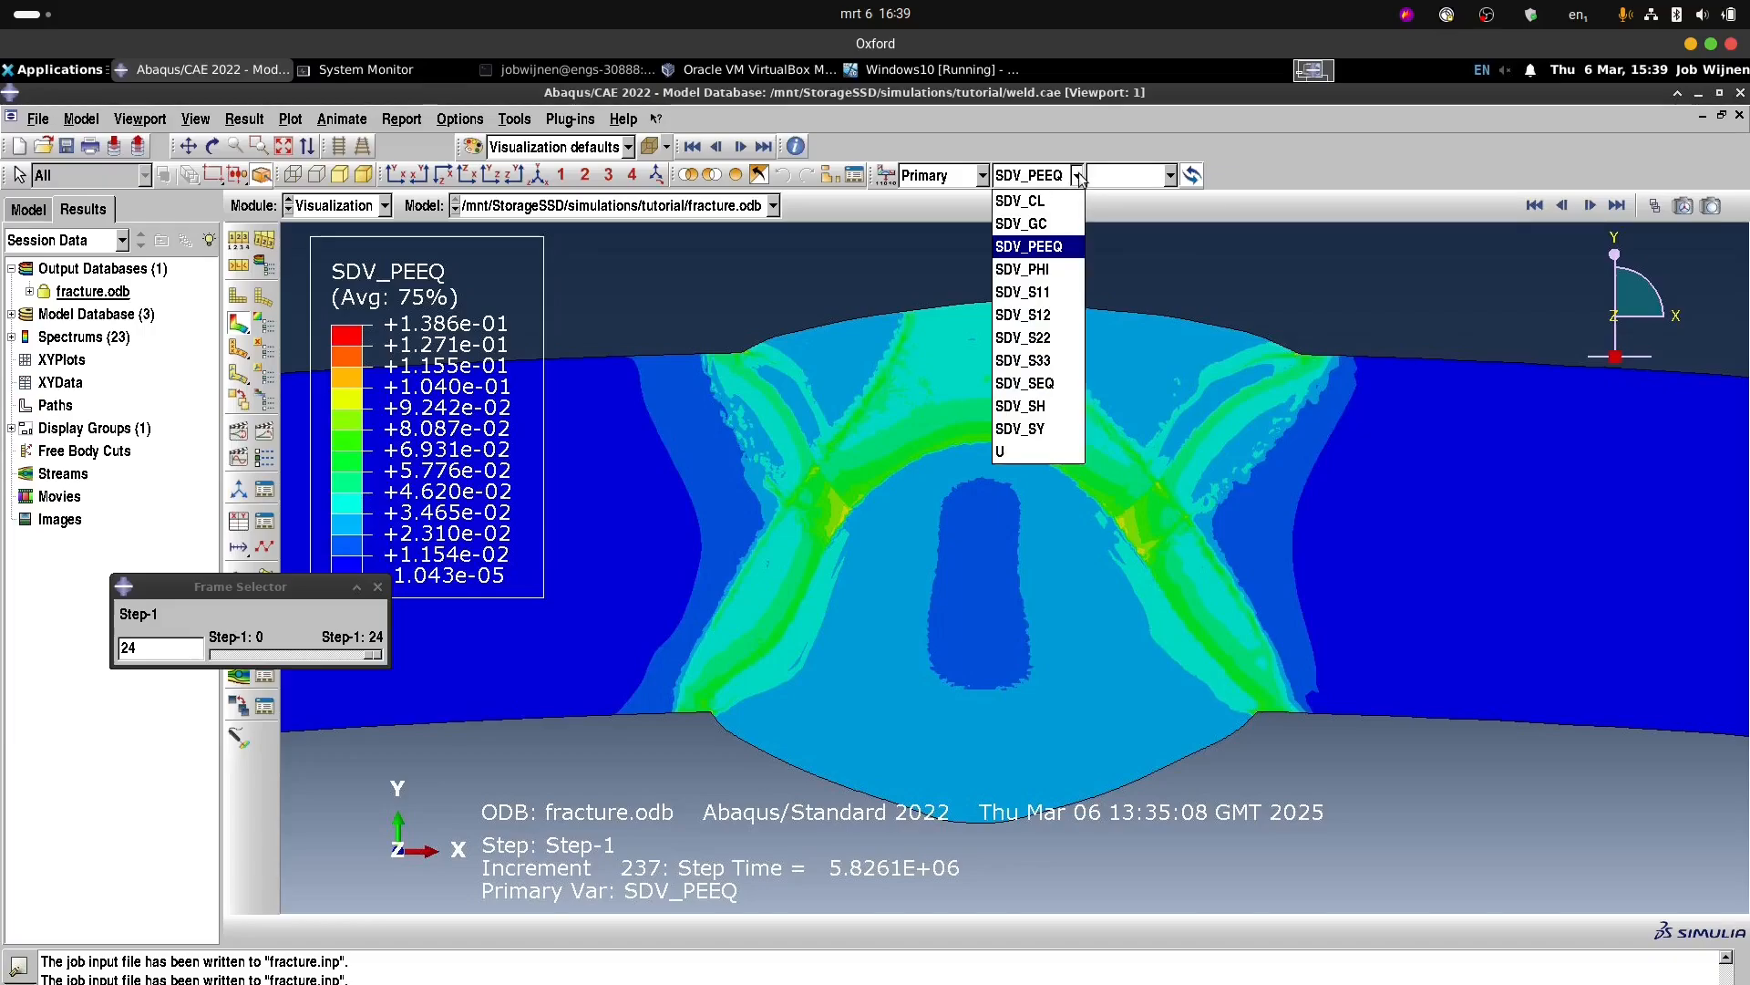
pyautogui.click(1262, 270)
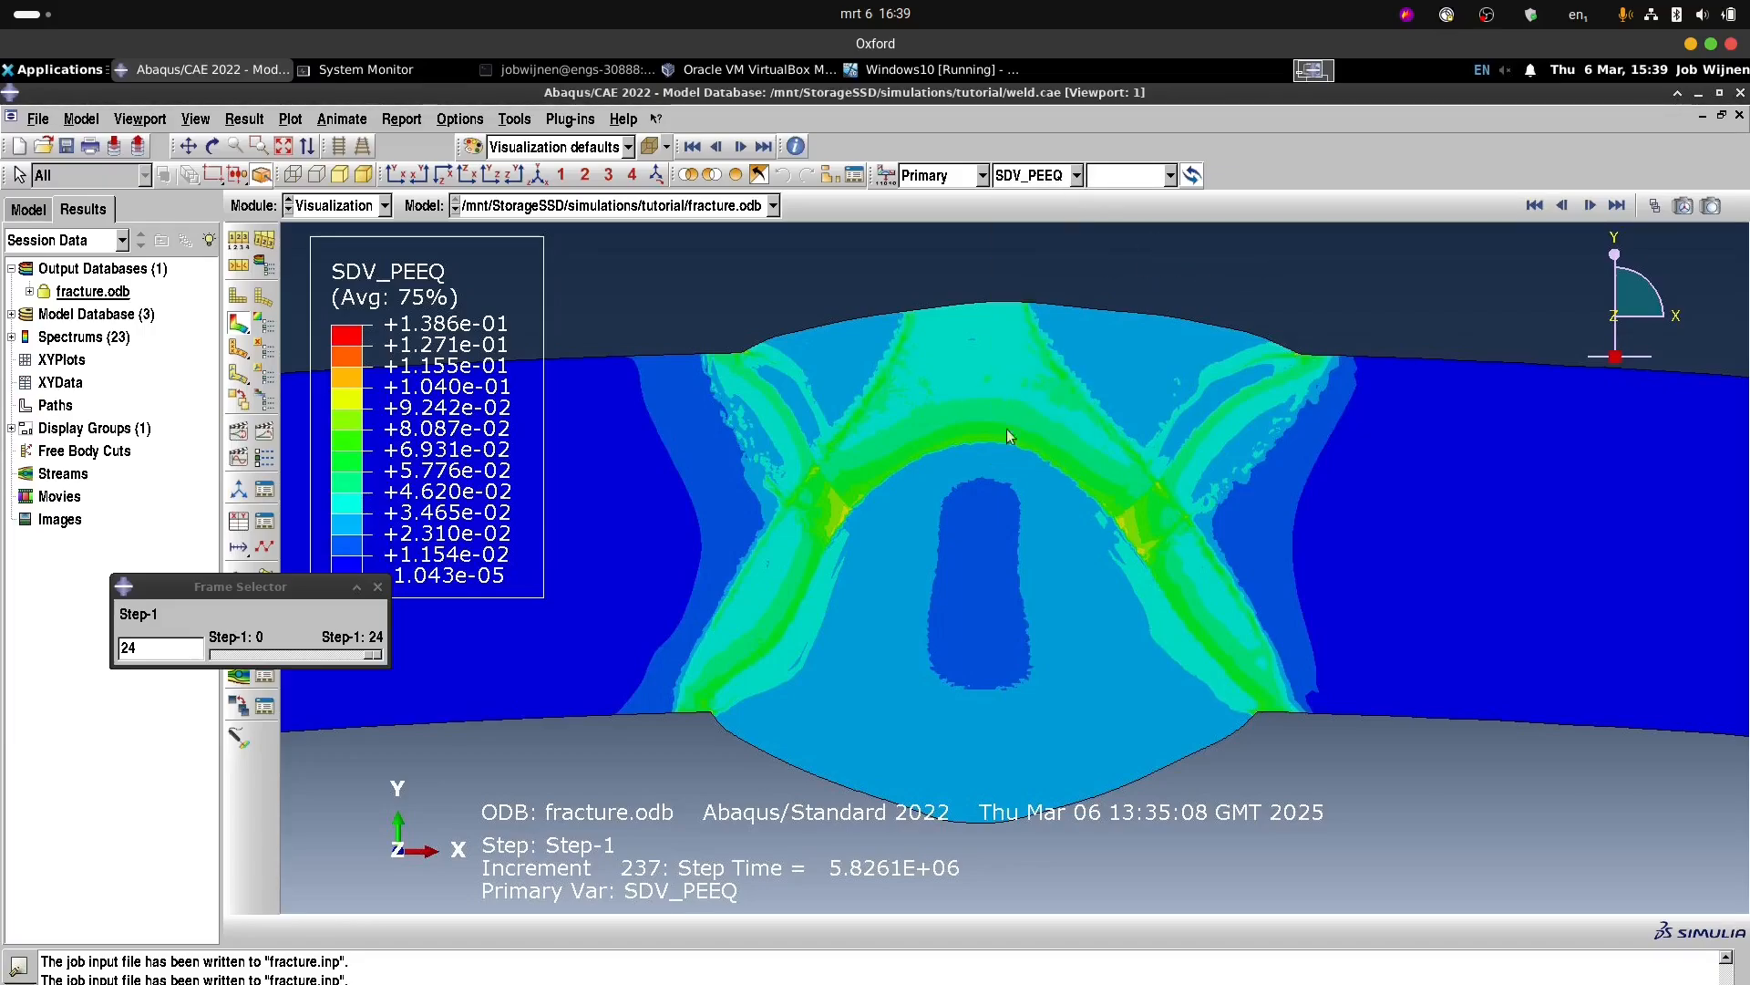
pyautogui.click(379, 587)
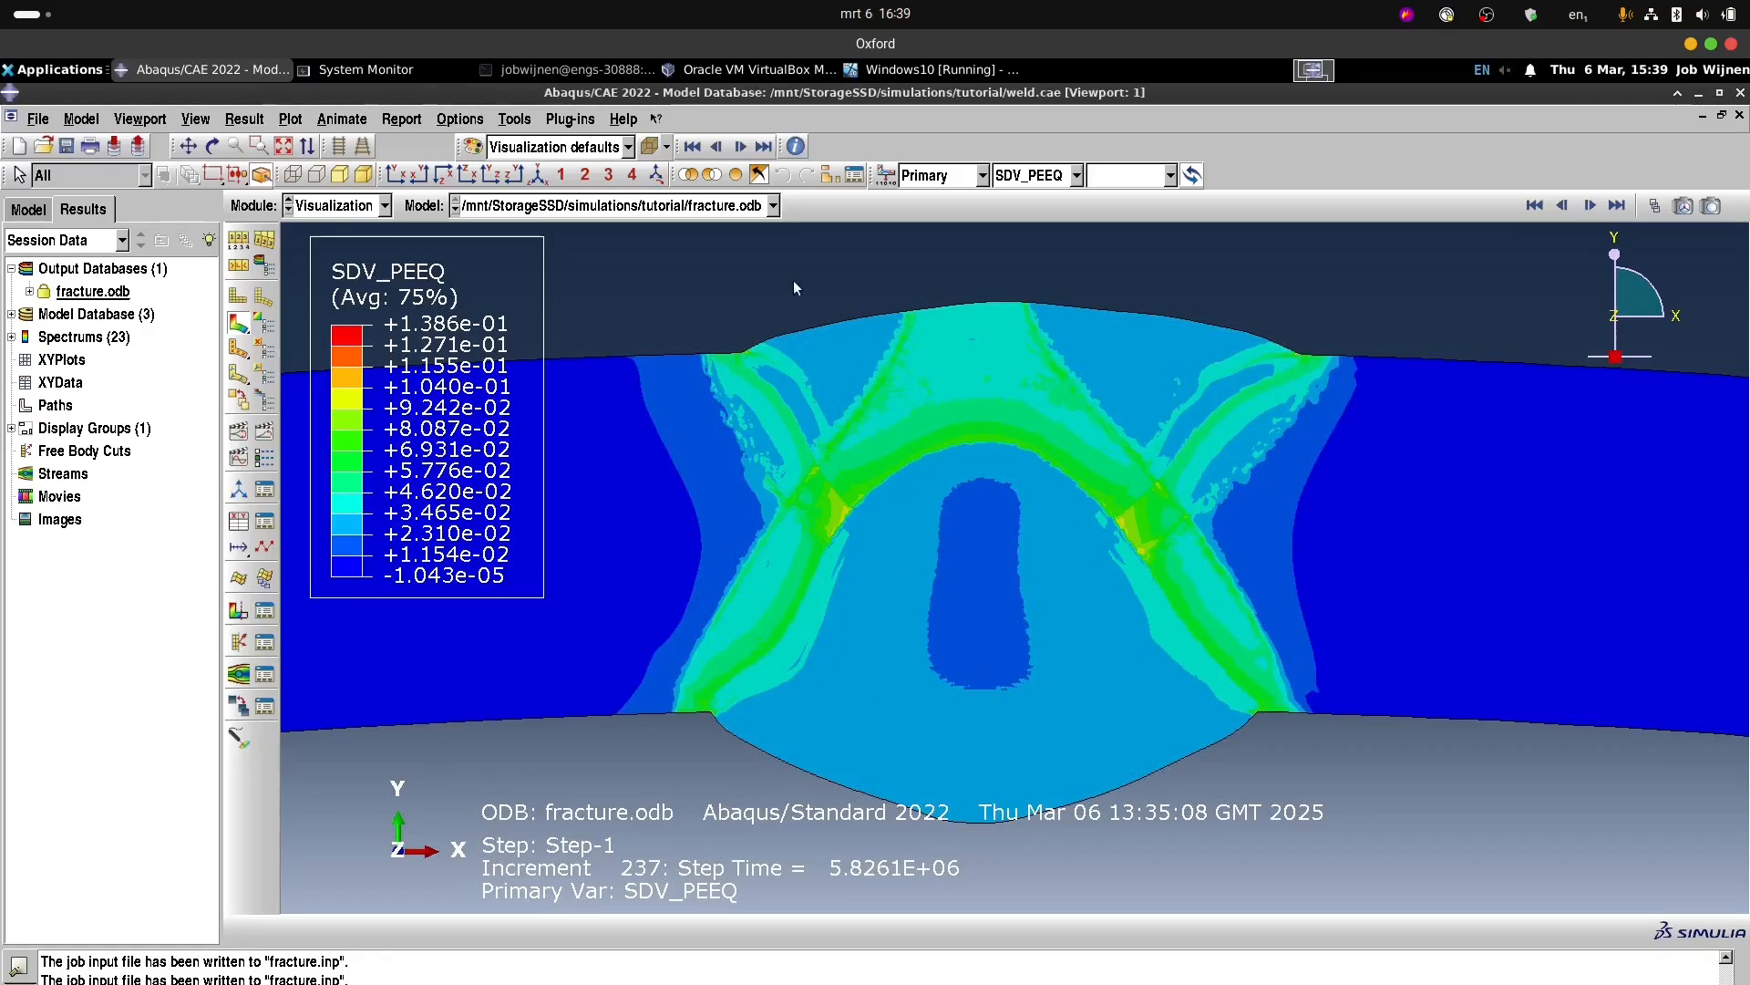
# Create XY data from ODB field output and choose SDV_S11 at the integration points as the output variable.
pyautogui.click(238, 524)
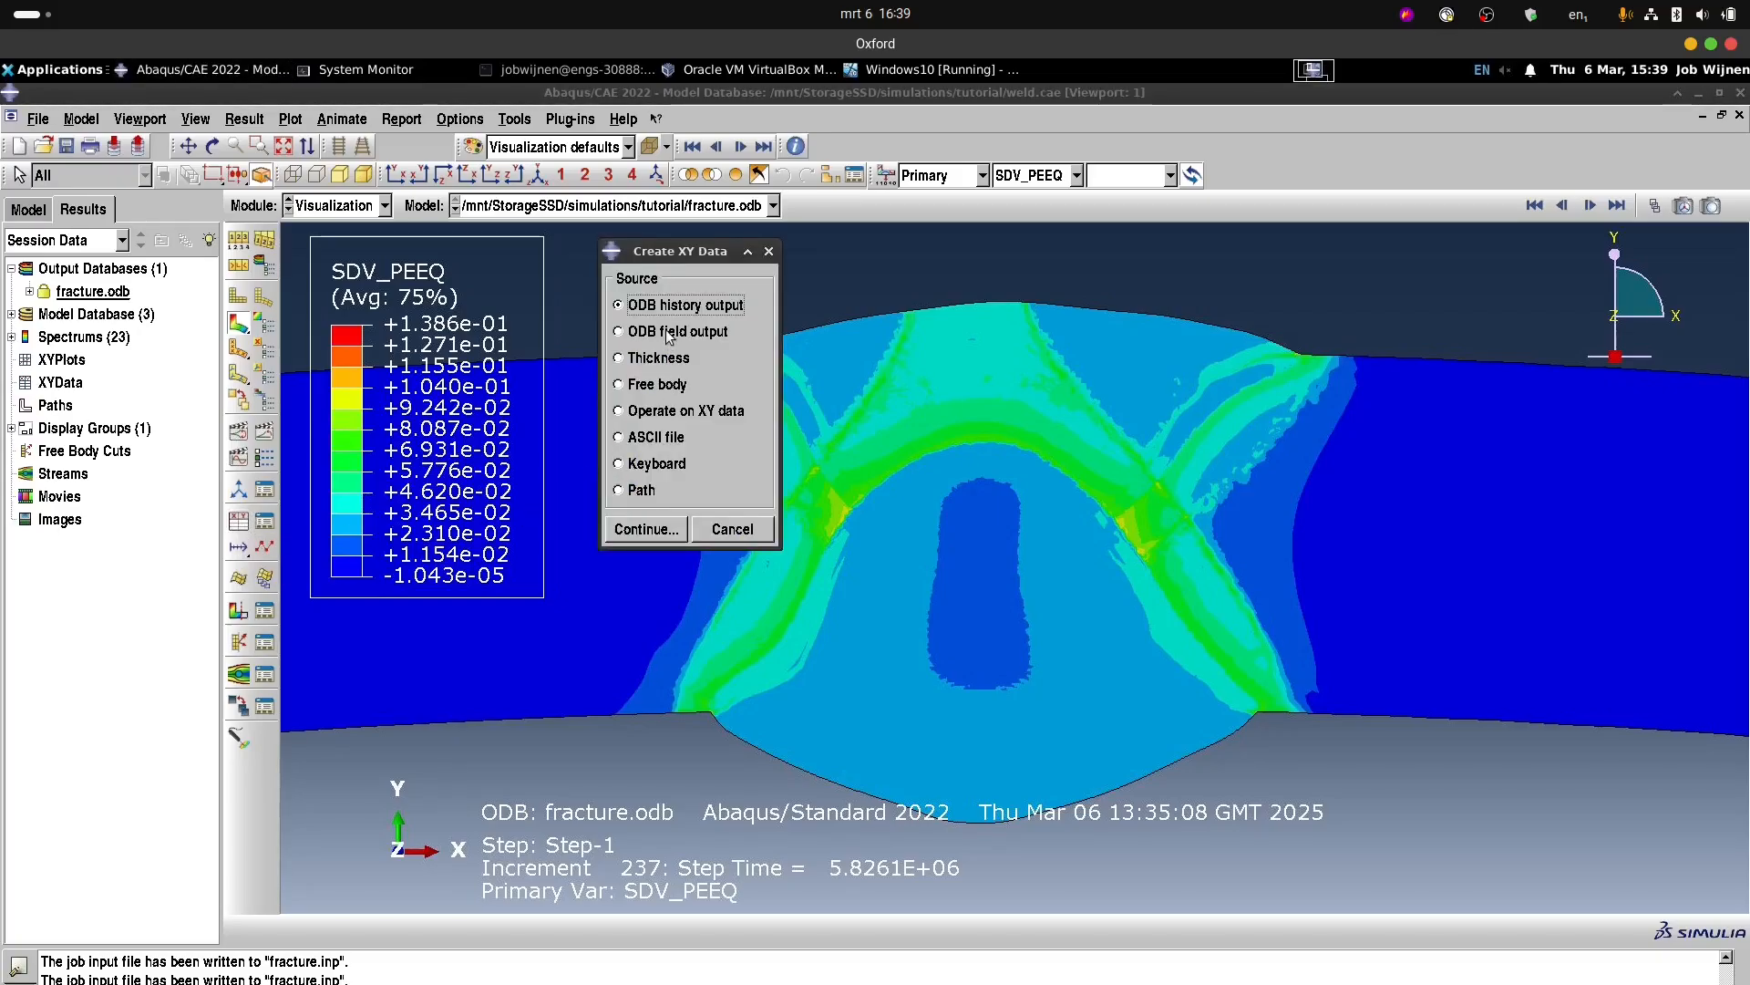
pyautogui.click(670, 334)
pyautogui.click(651, 530)
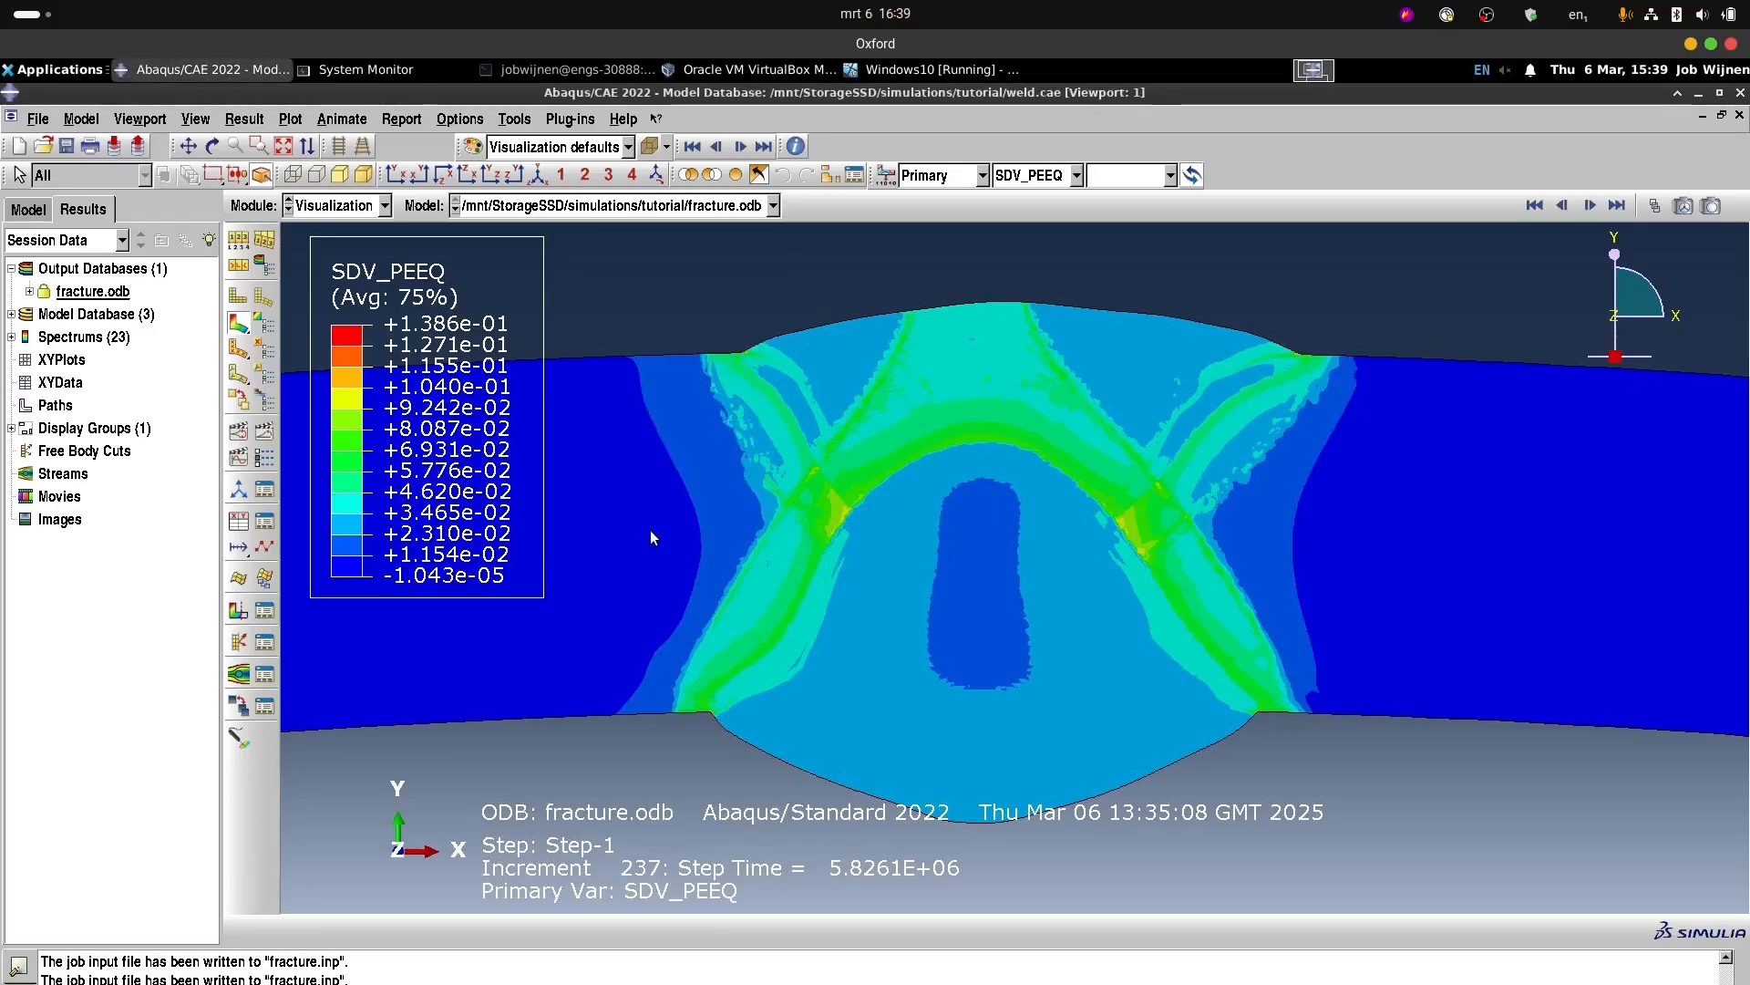
pyautogui.moveTo(542, 465); pyautogui.dragTo(744, 303)
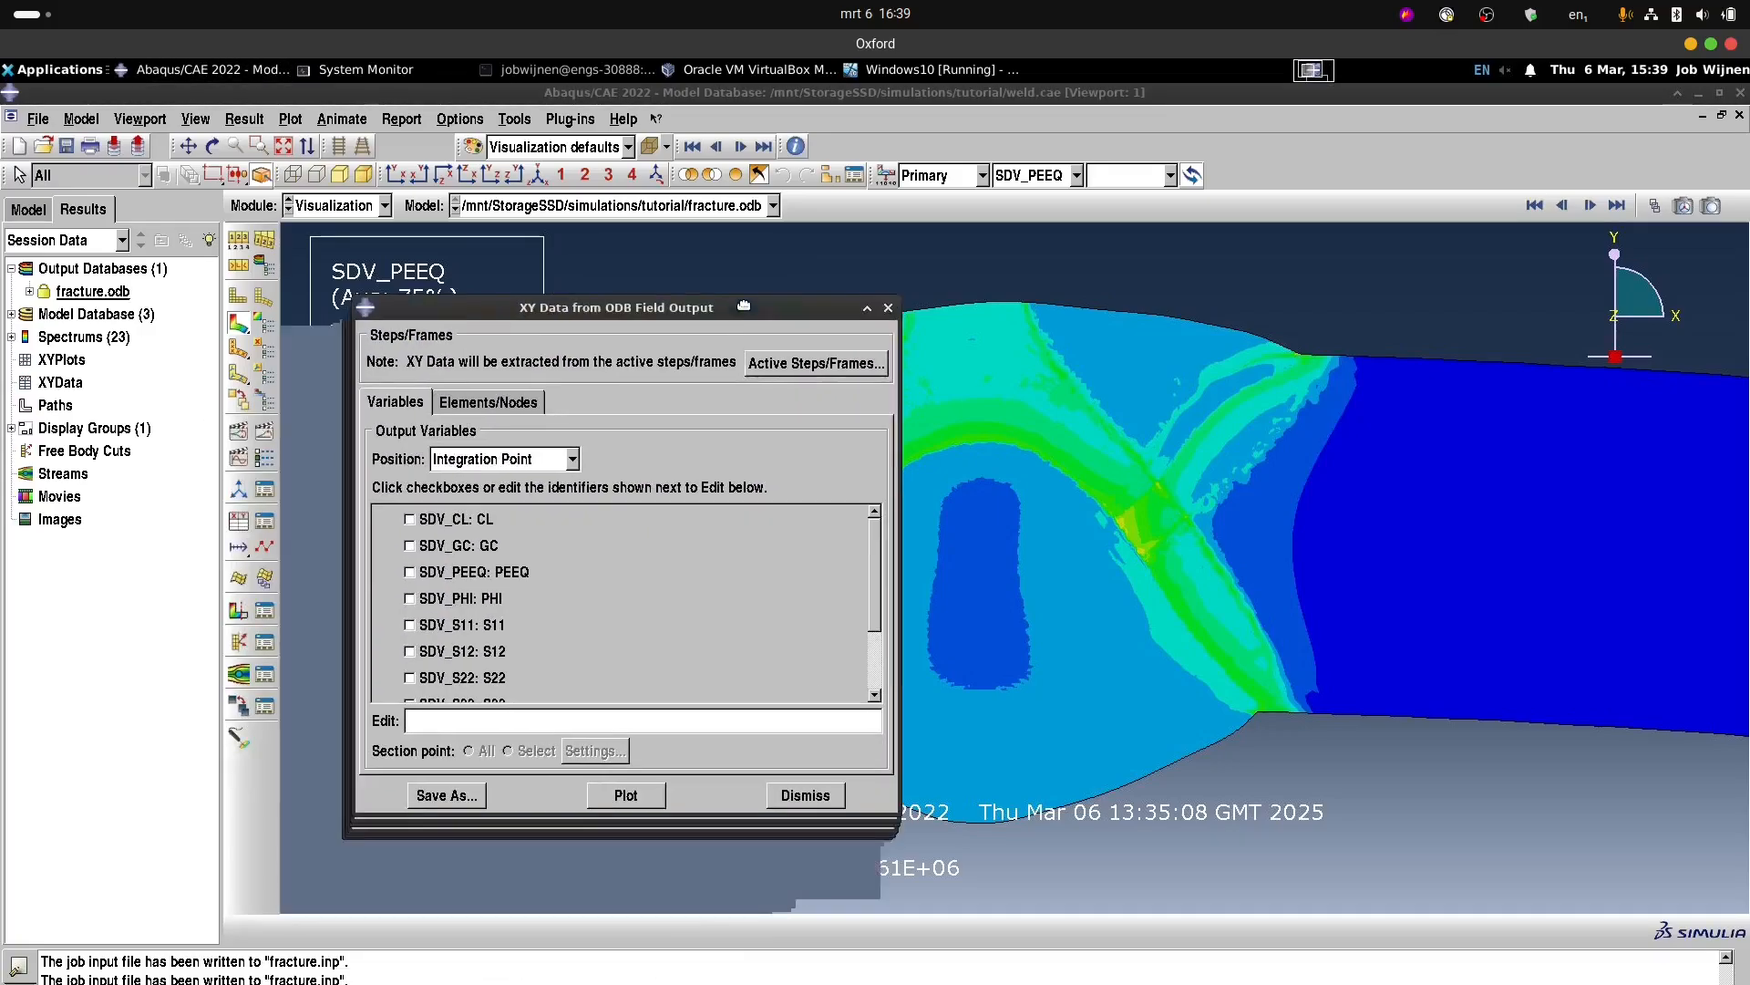
pyautogui.click(429, 623)
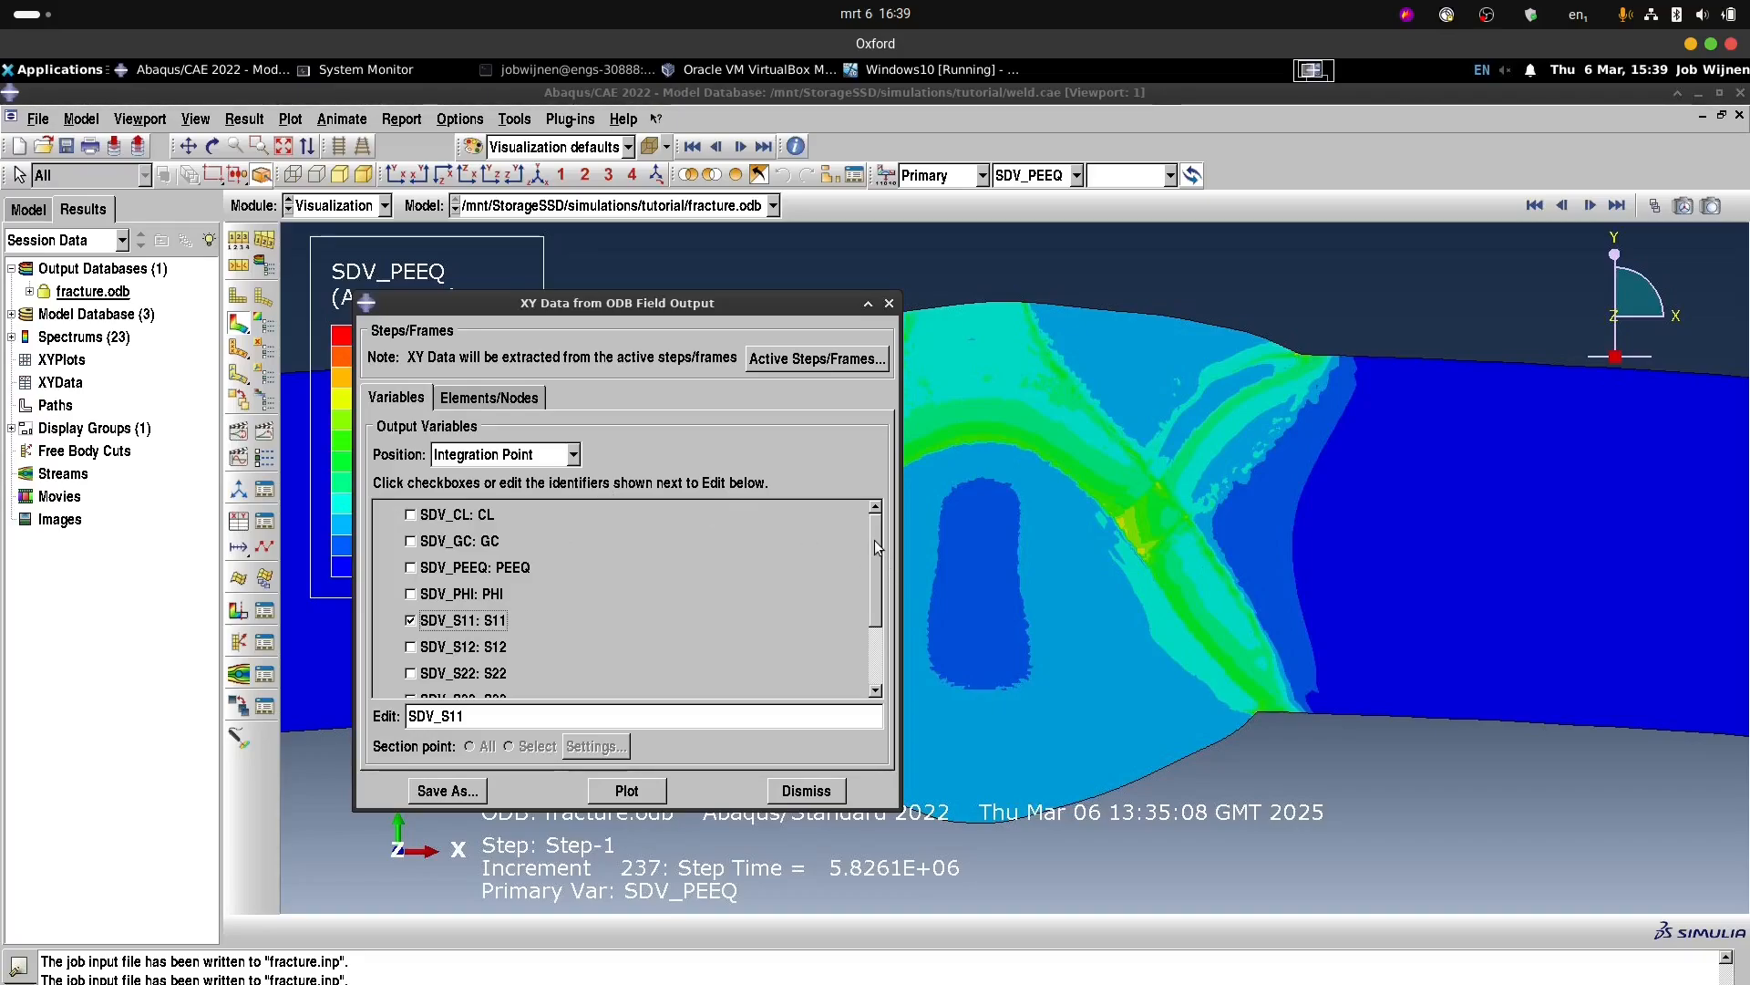
pyautogui.moveTo(874, 546)
pyautogui.mouseDown()
pyautogui.moveTo(878, 629)
pyautogui.moveTo(856, 595)
pyautogui.moveTo(866, 526)
pyautogui.mouseUp()
pyautogui.click(412, 173)
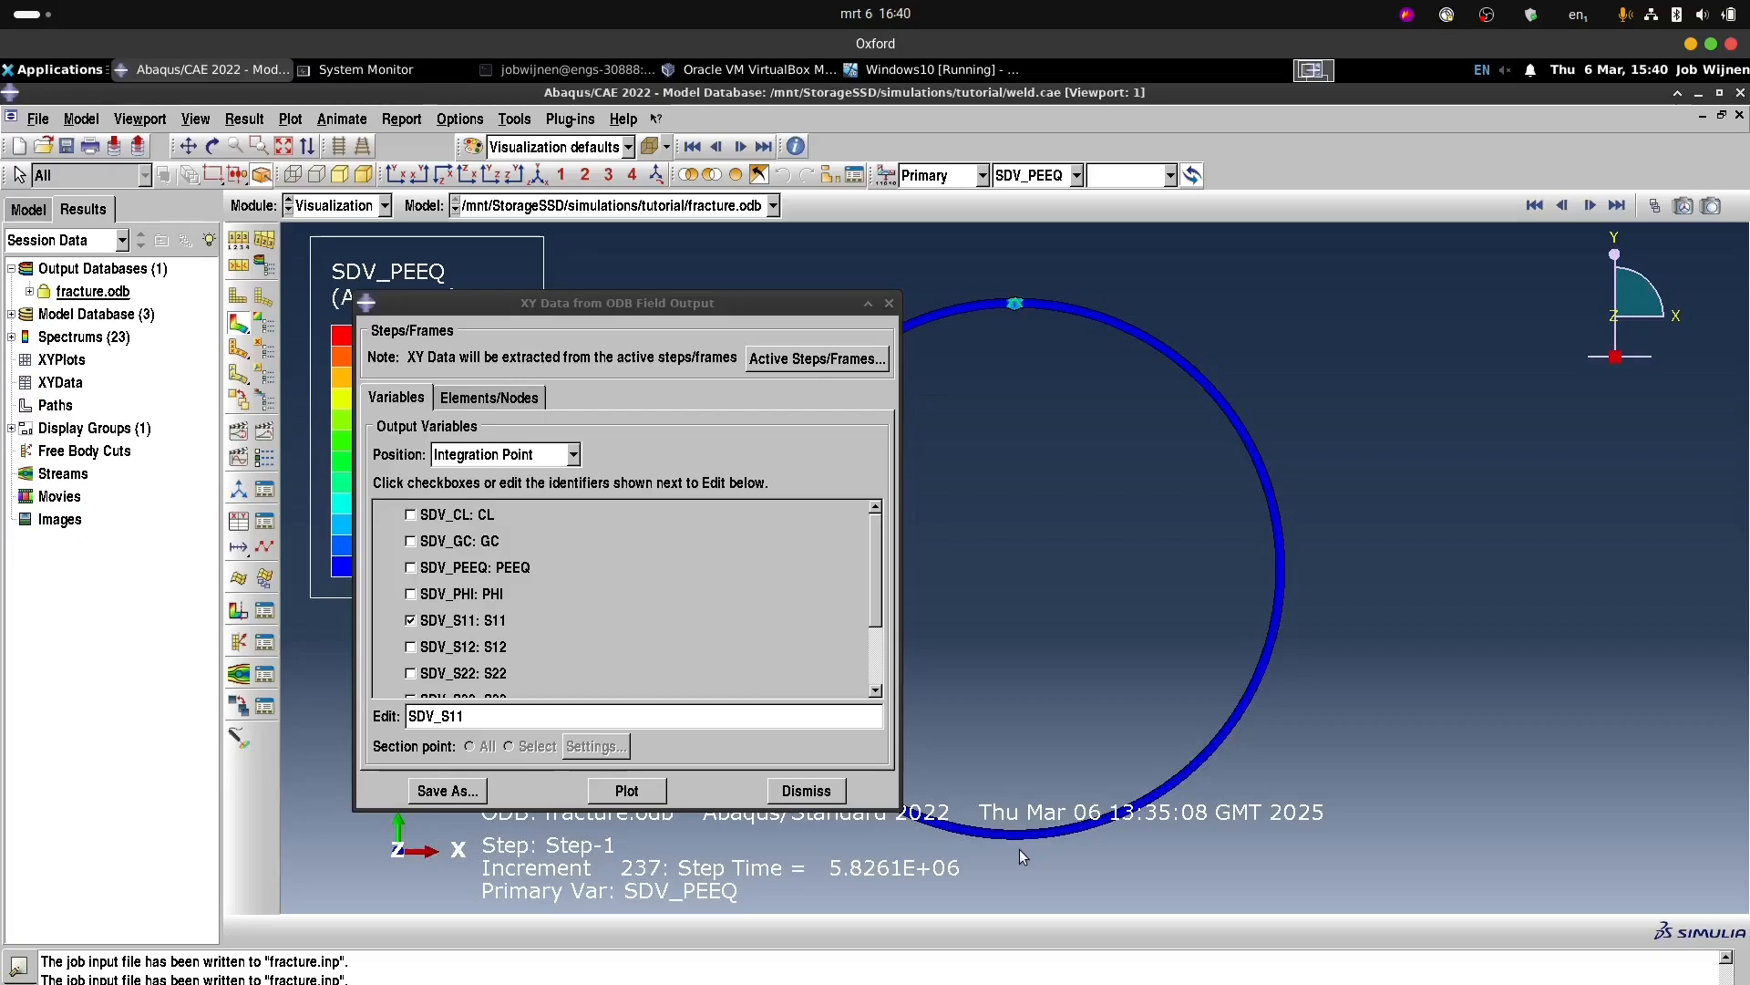
pyautogui.click(386, 723)
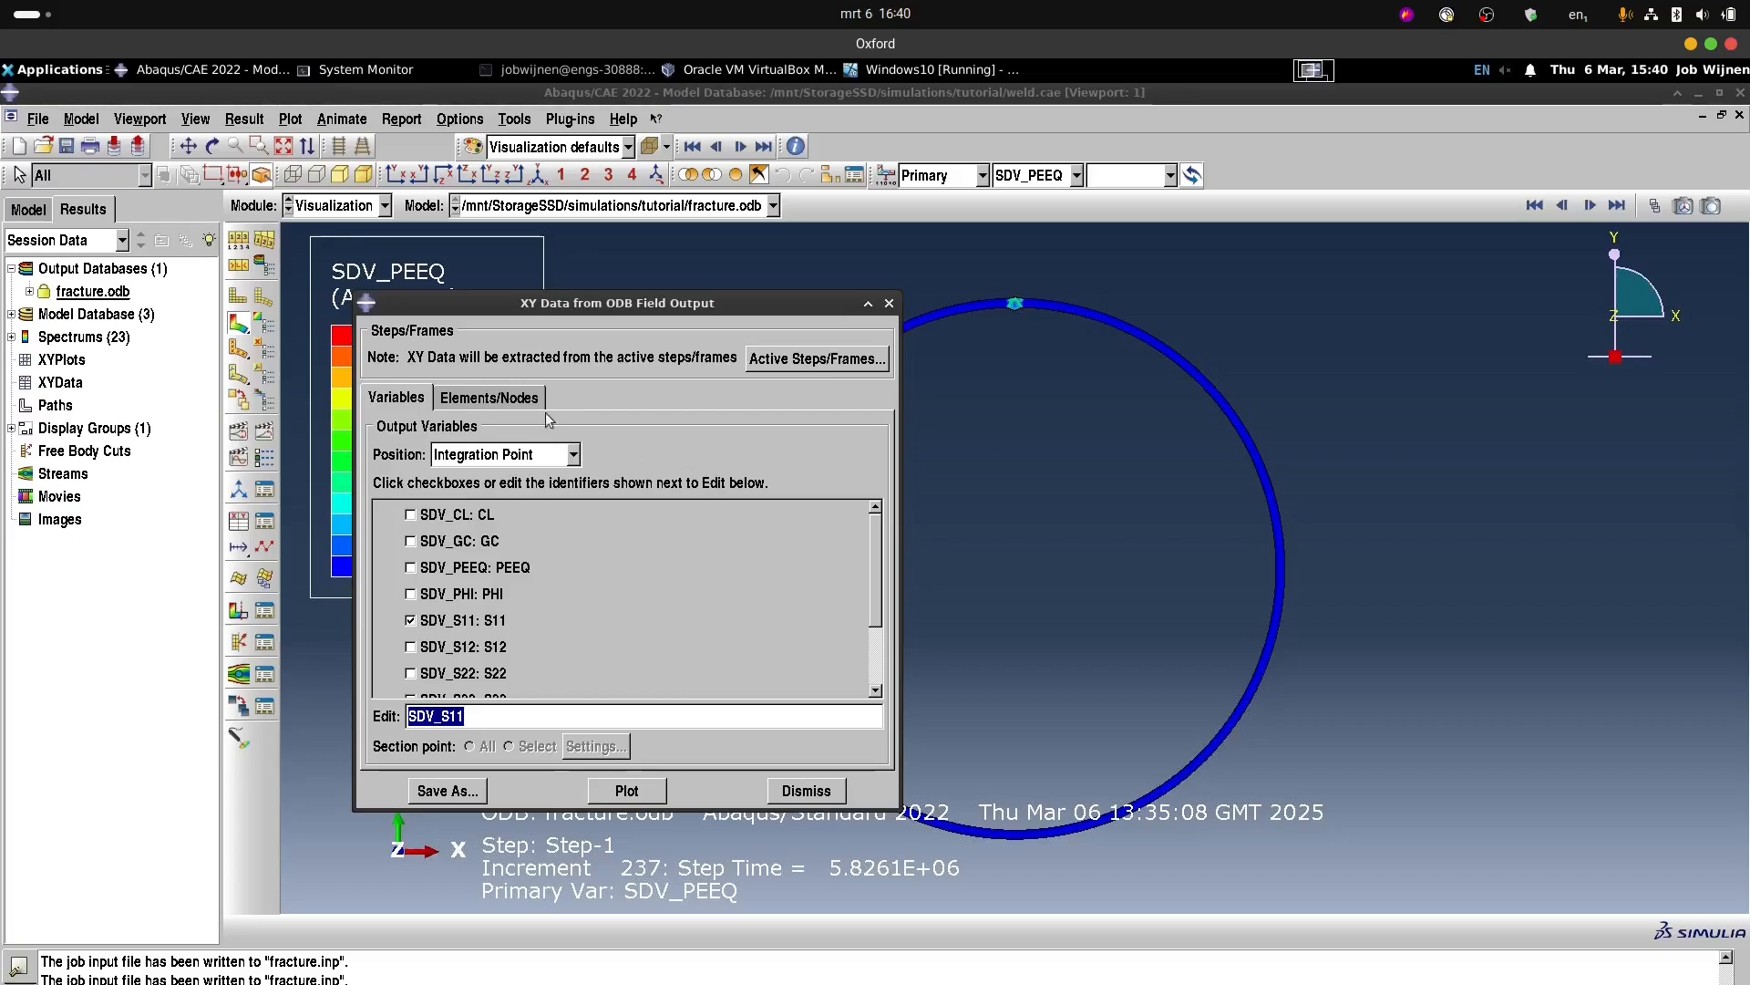
# Choose the element set PART-1-1.HOOPELEMENT for the XY data extraction and highlight it in the viewport to check its location on the ring.
pyautogui.click(504, 399)
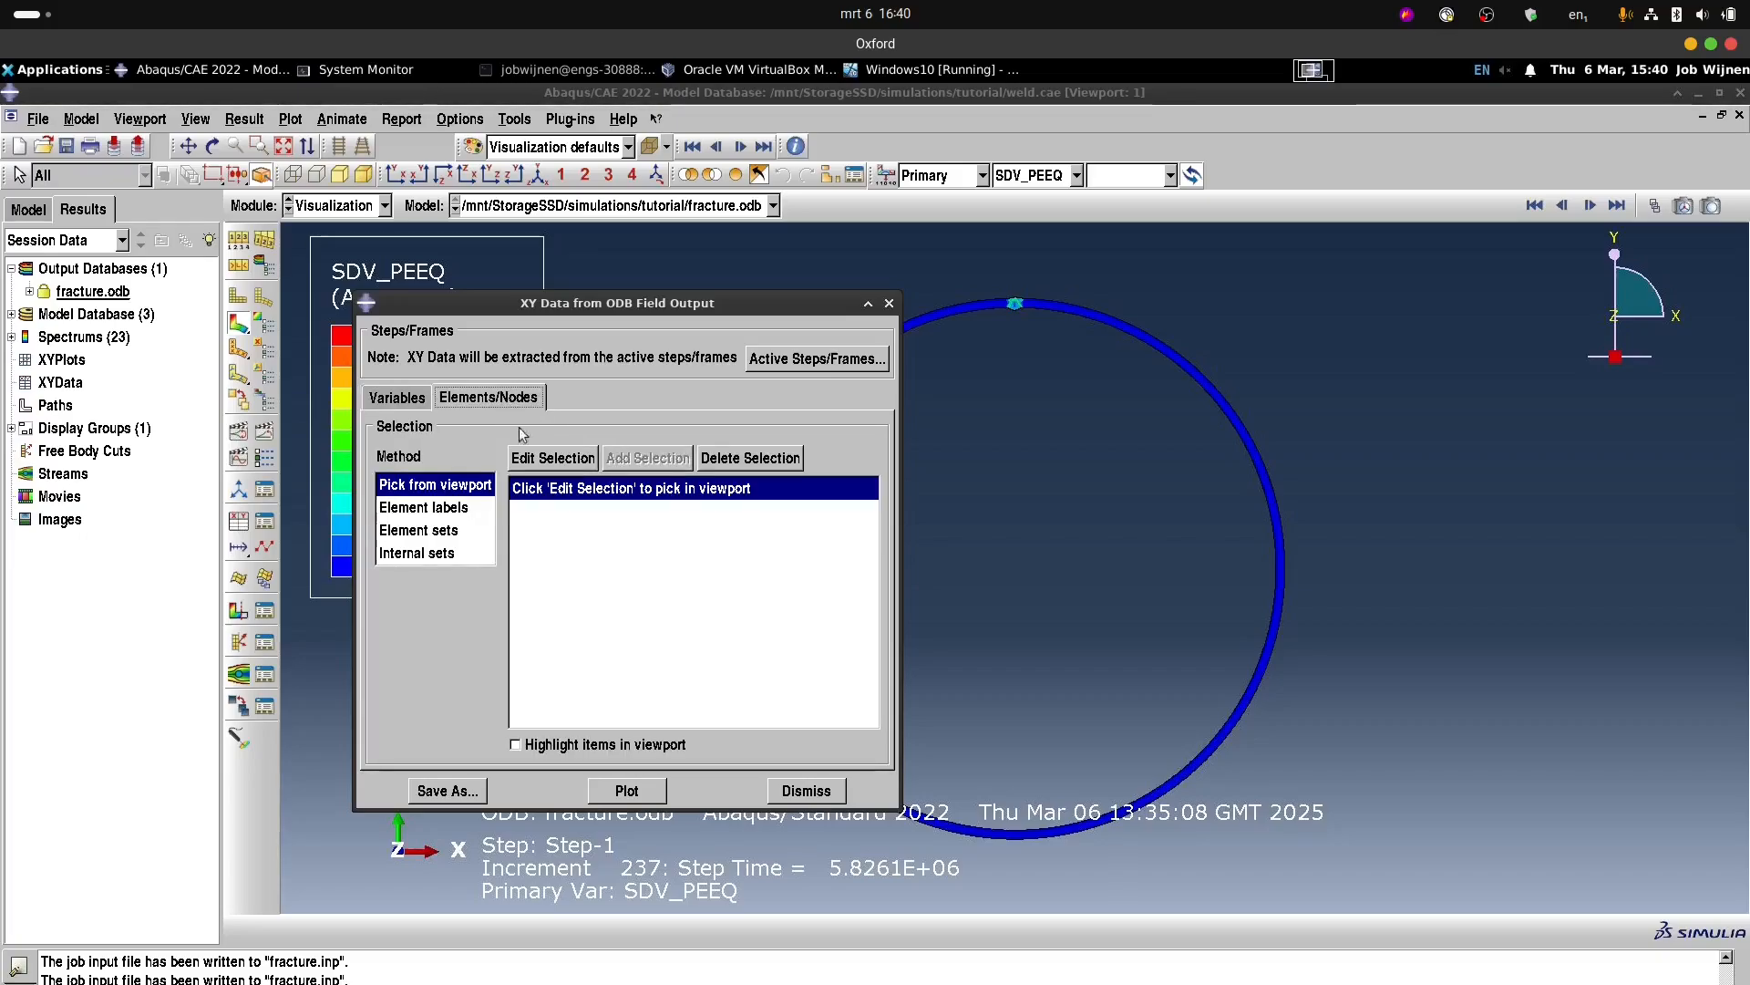
pyautogui.click(443, 531)
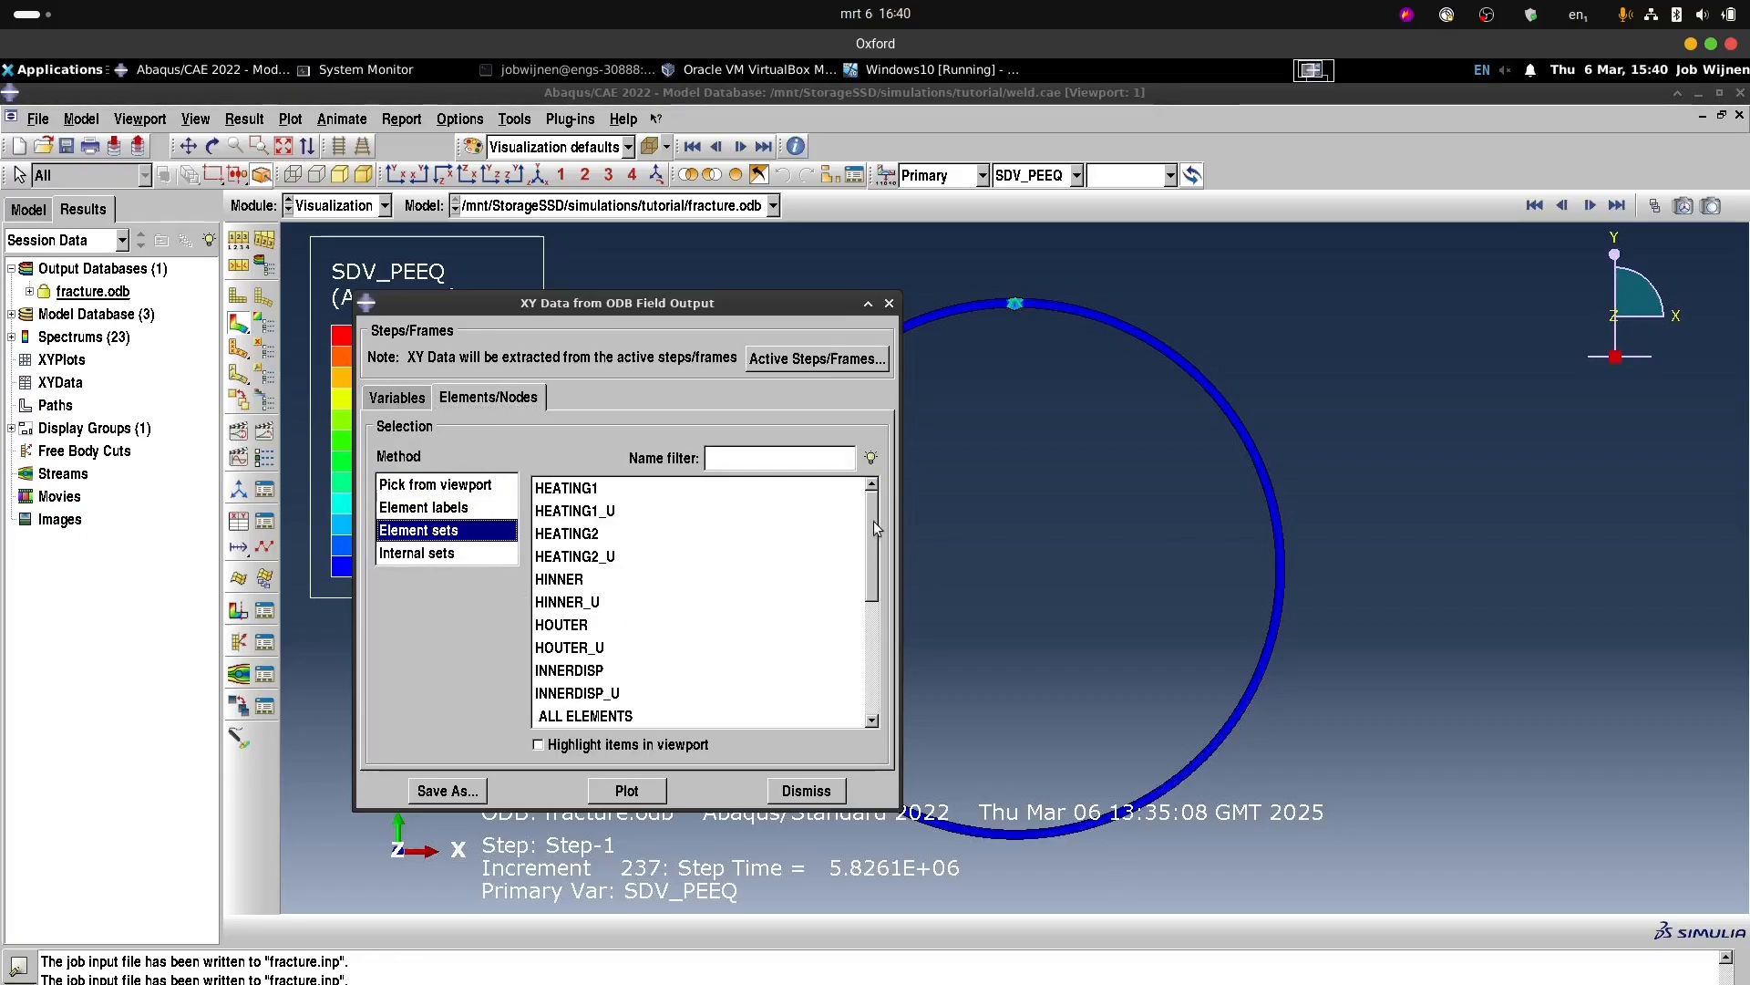
pyautogui.moveTo(874, 522); pyautogui.dragTo(874, 643)
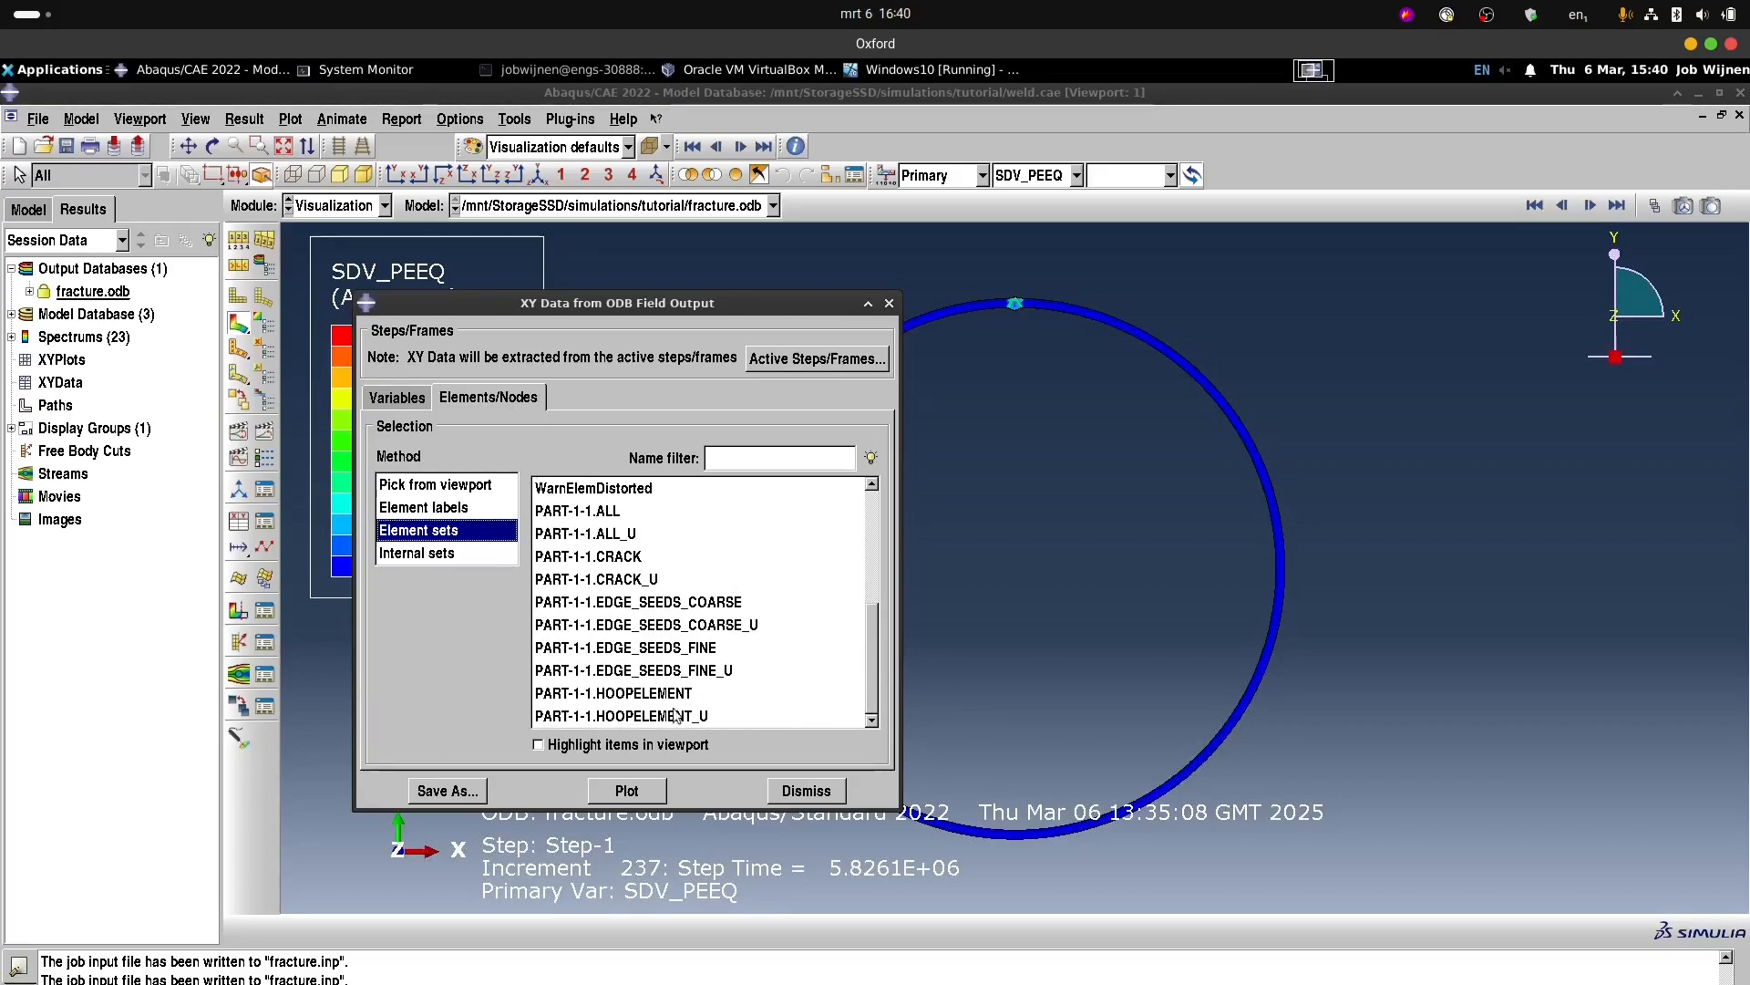
pyautogui.click(628, 695)
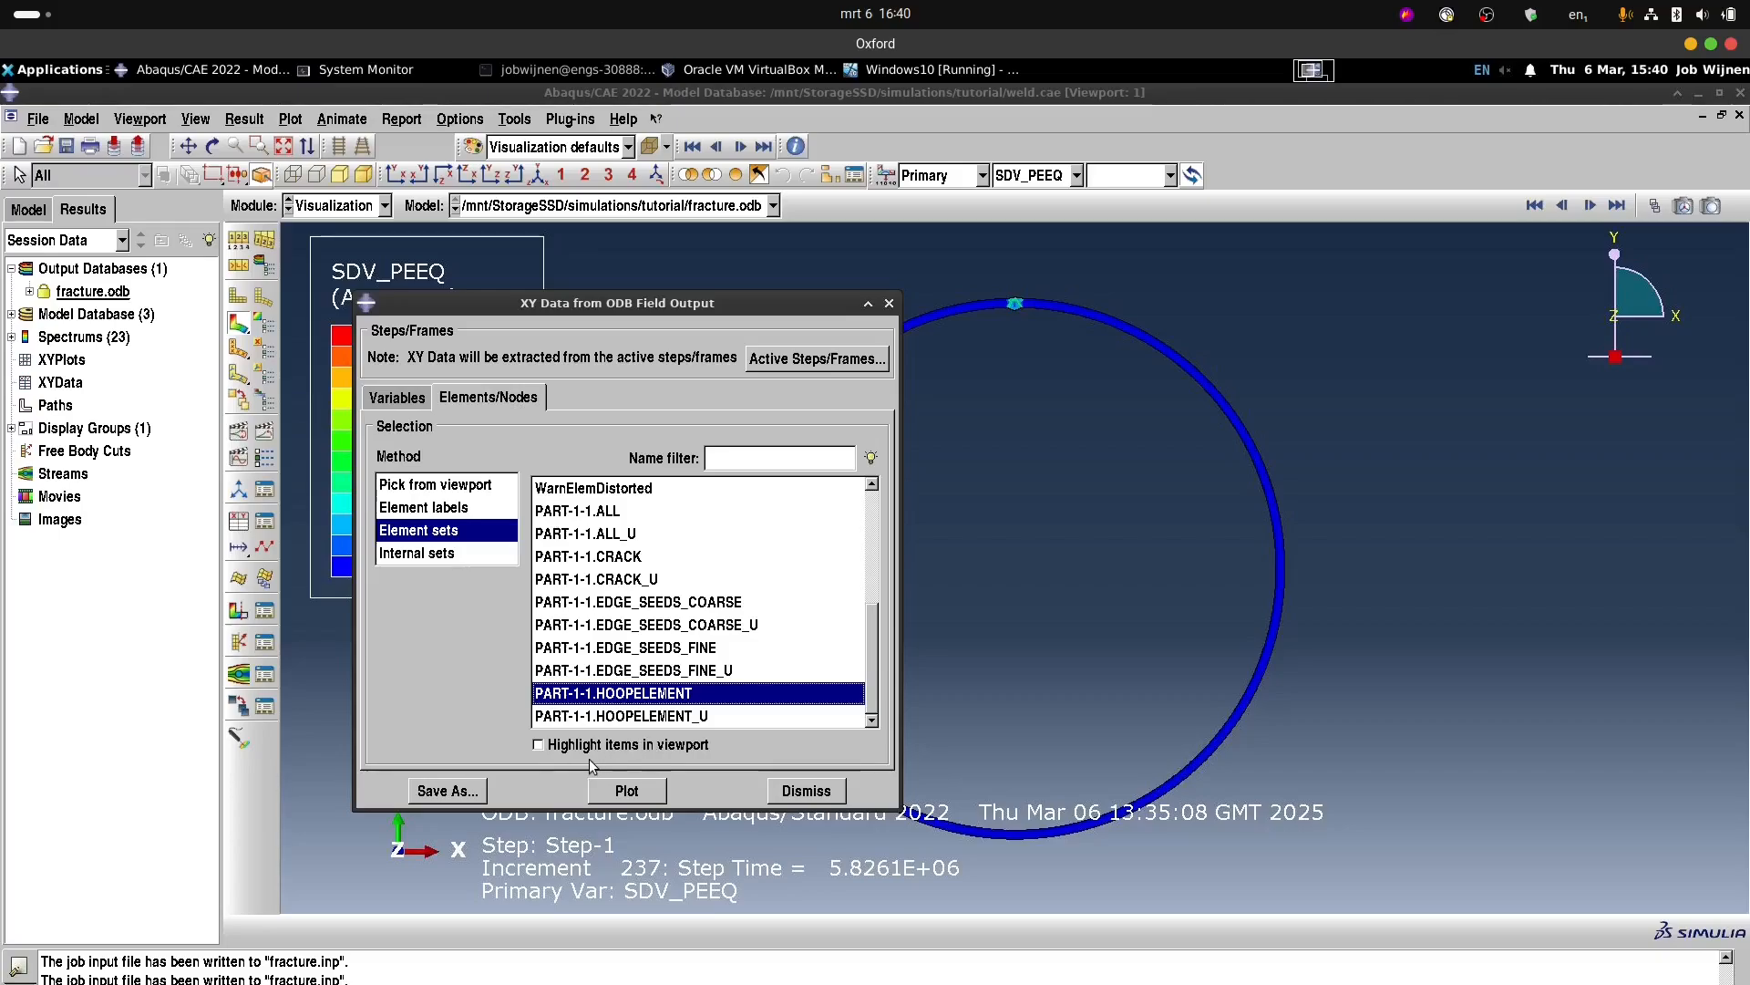
pyautogui.click(562, 744)
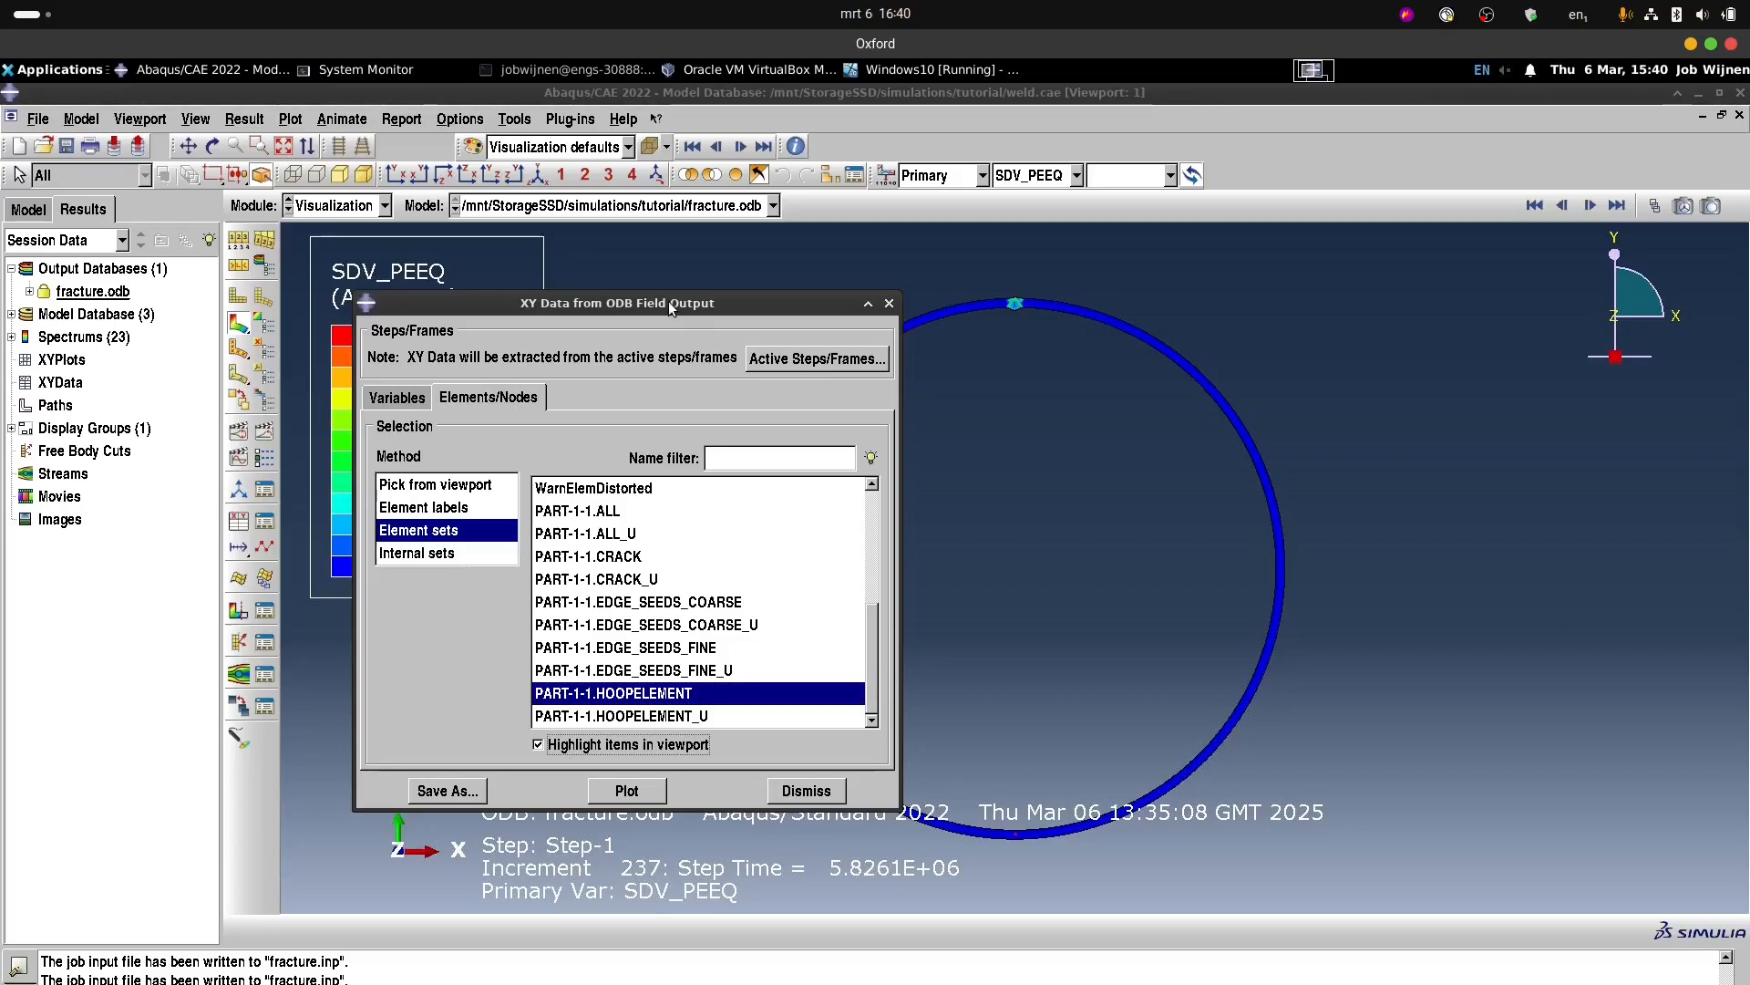
pyautogui.moveTo(670, 308); pyautogui.dragTo(531, 305)
pyautogui.click(258, 146)
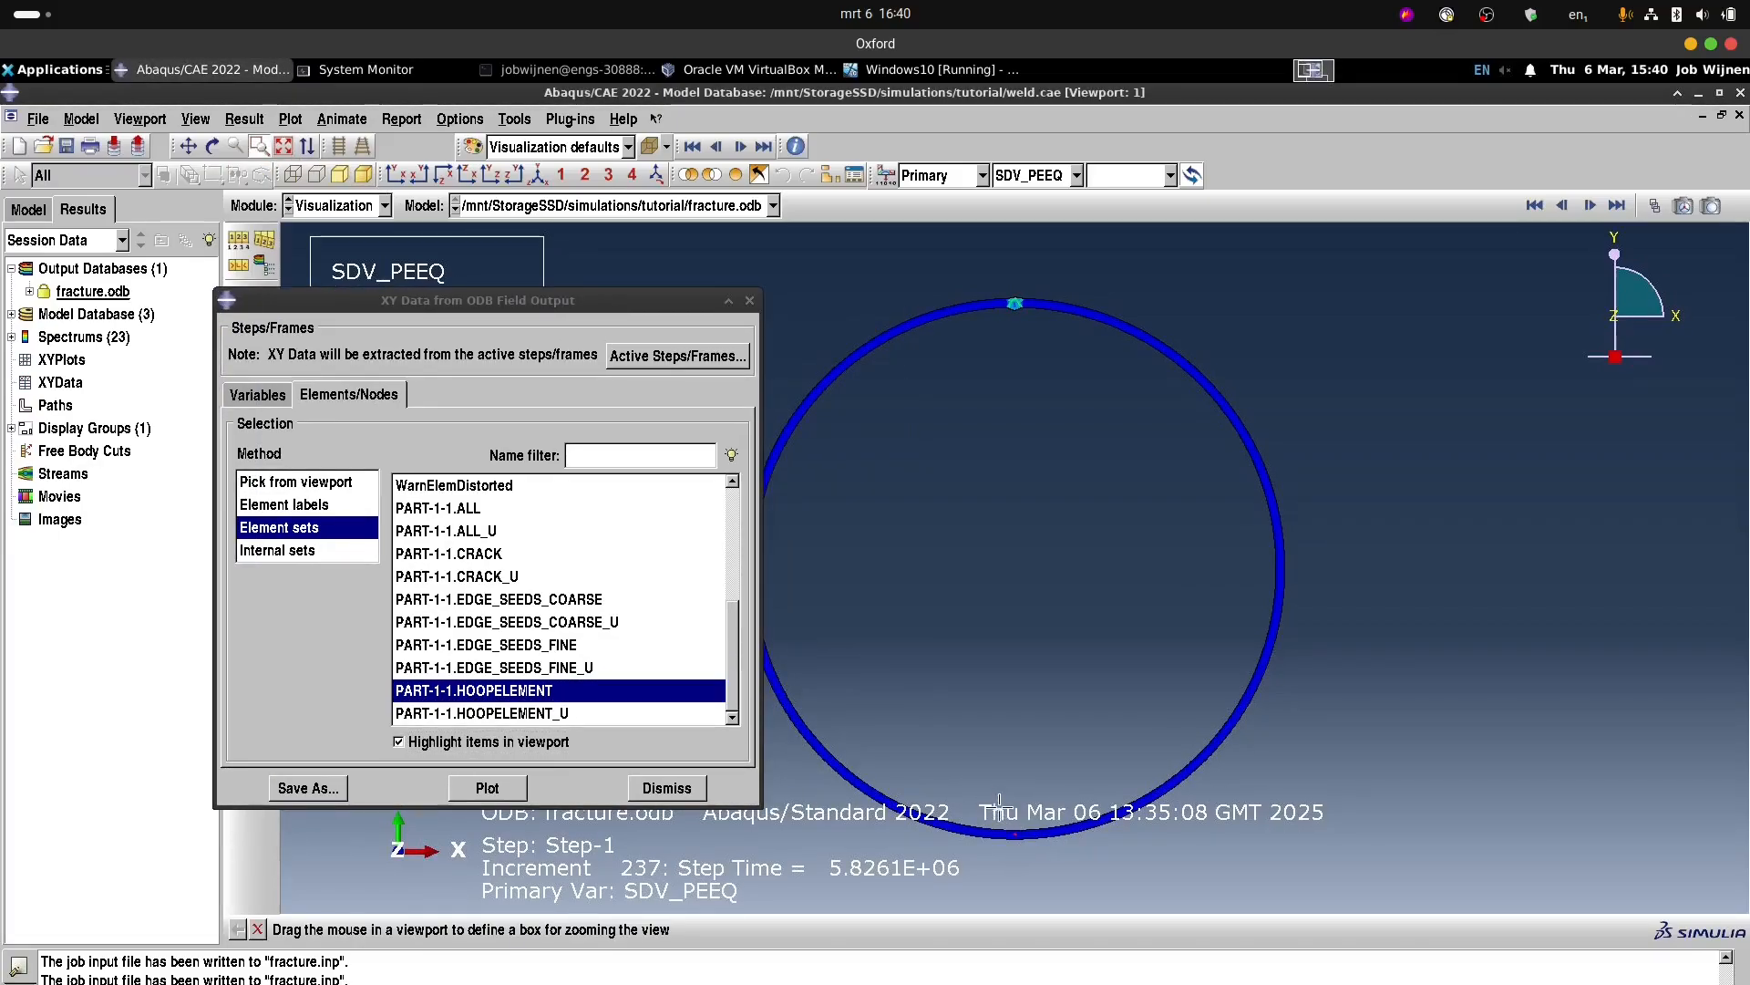
pyautogui.moveTo(999, 808); pyautogui.dragTo(1039, 871)
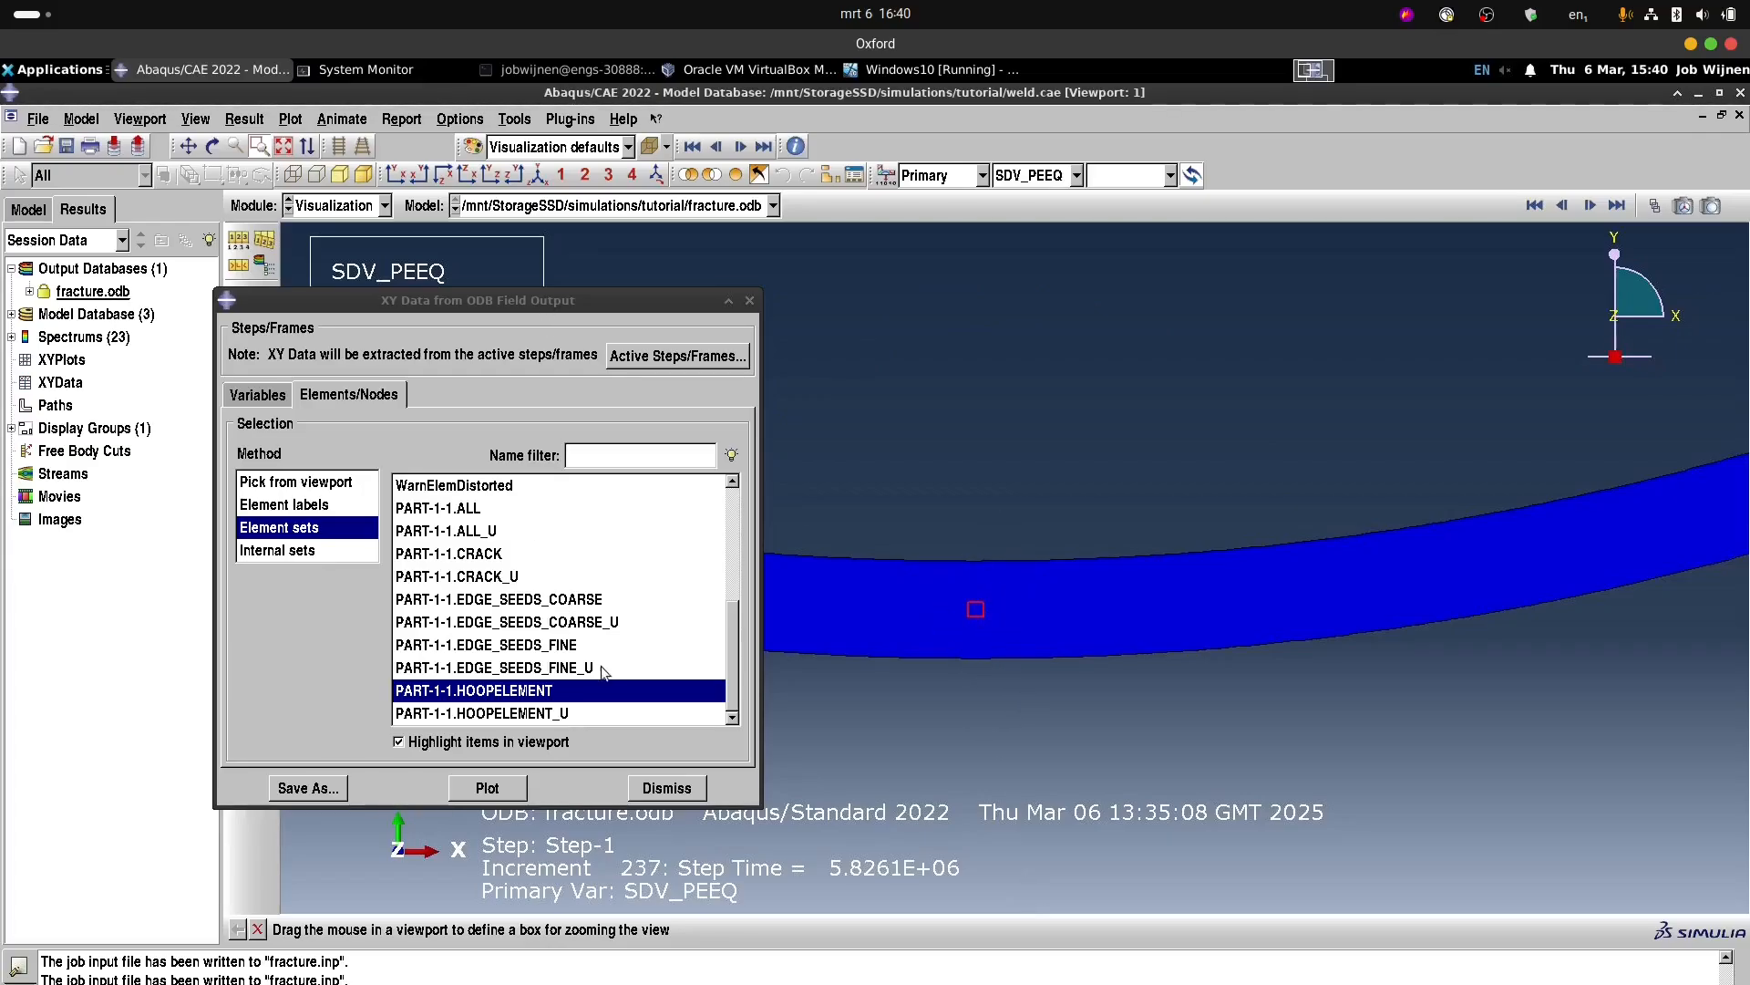
# Save the SDV_S11 XY data using the avg((XY,XY,...)) operation and close the XY data extraction dialog.
pyautogui.click(258, 397)
pyautogui.click(309, 788)
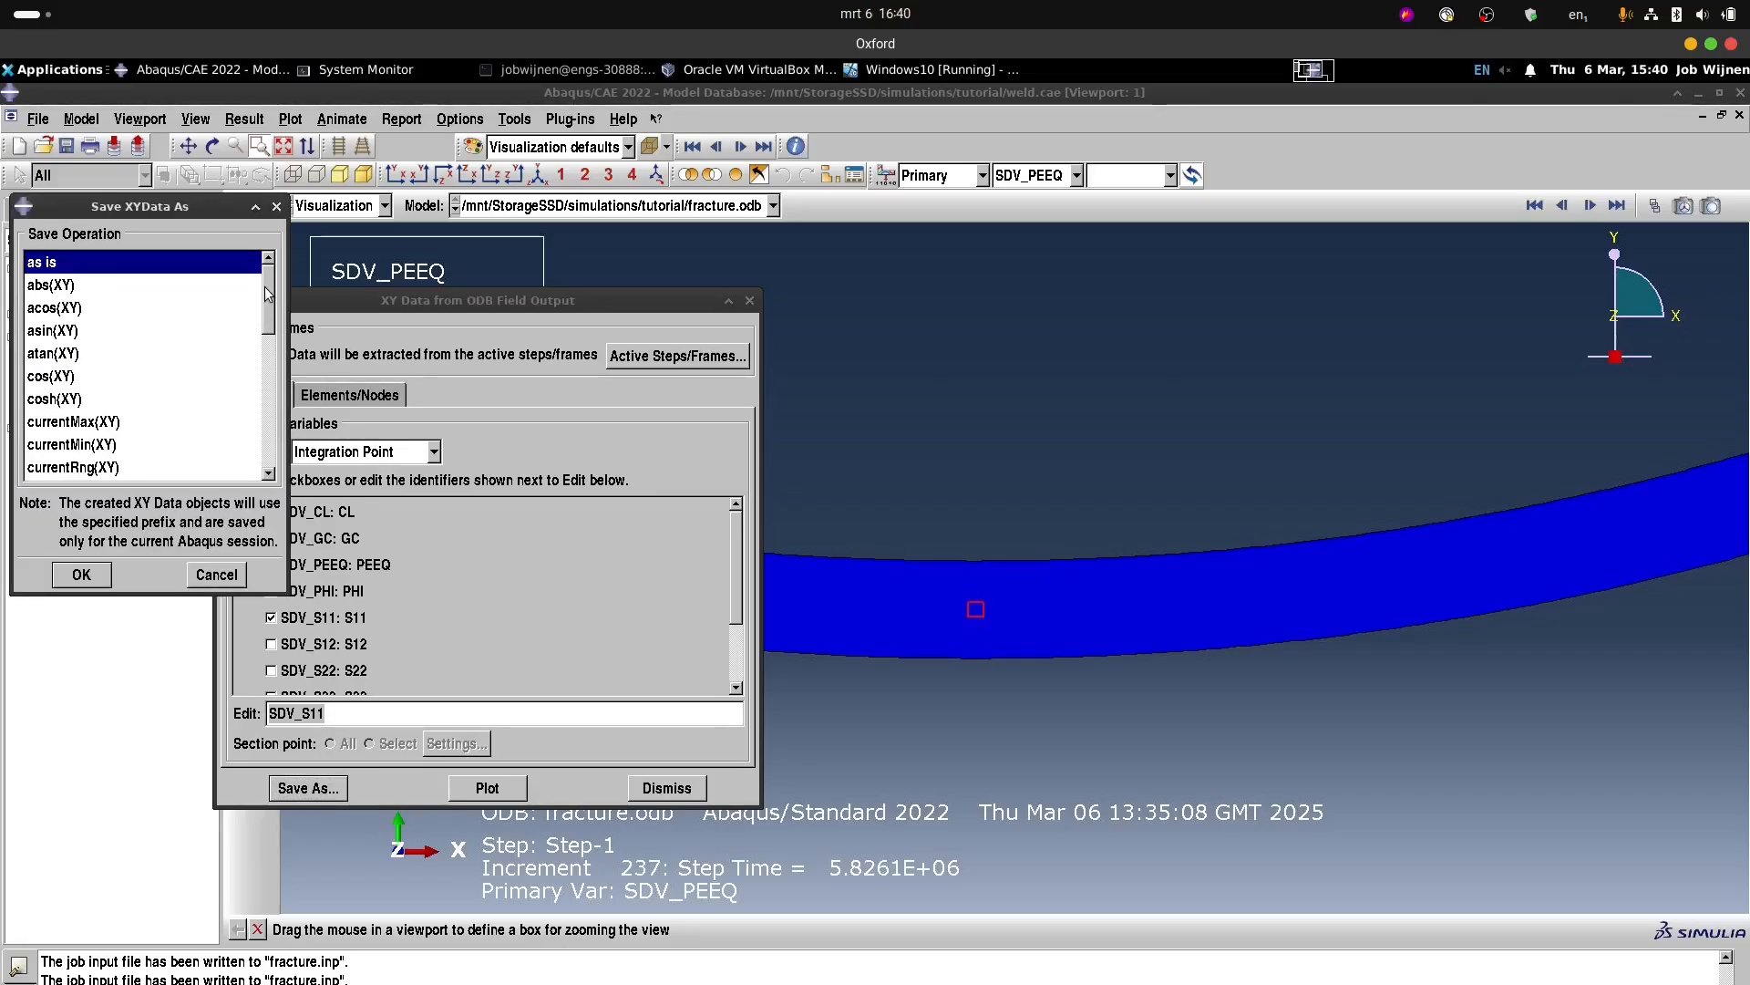
pyautogui.moveTo(268, 294); pyautogui.dragTo(265, 470)
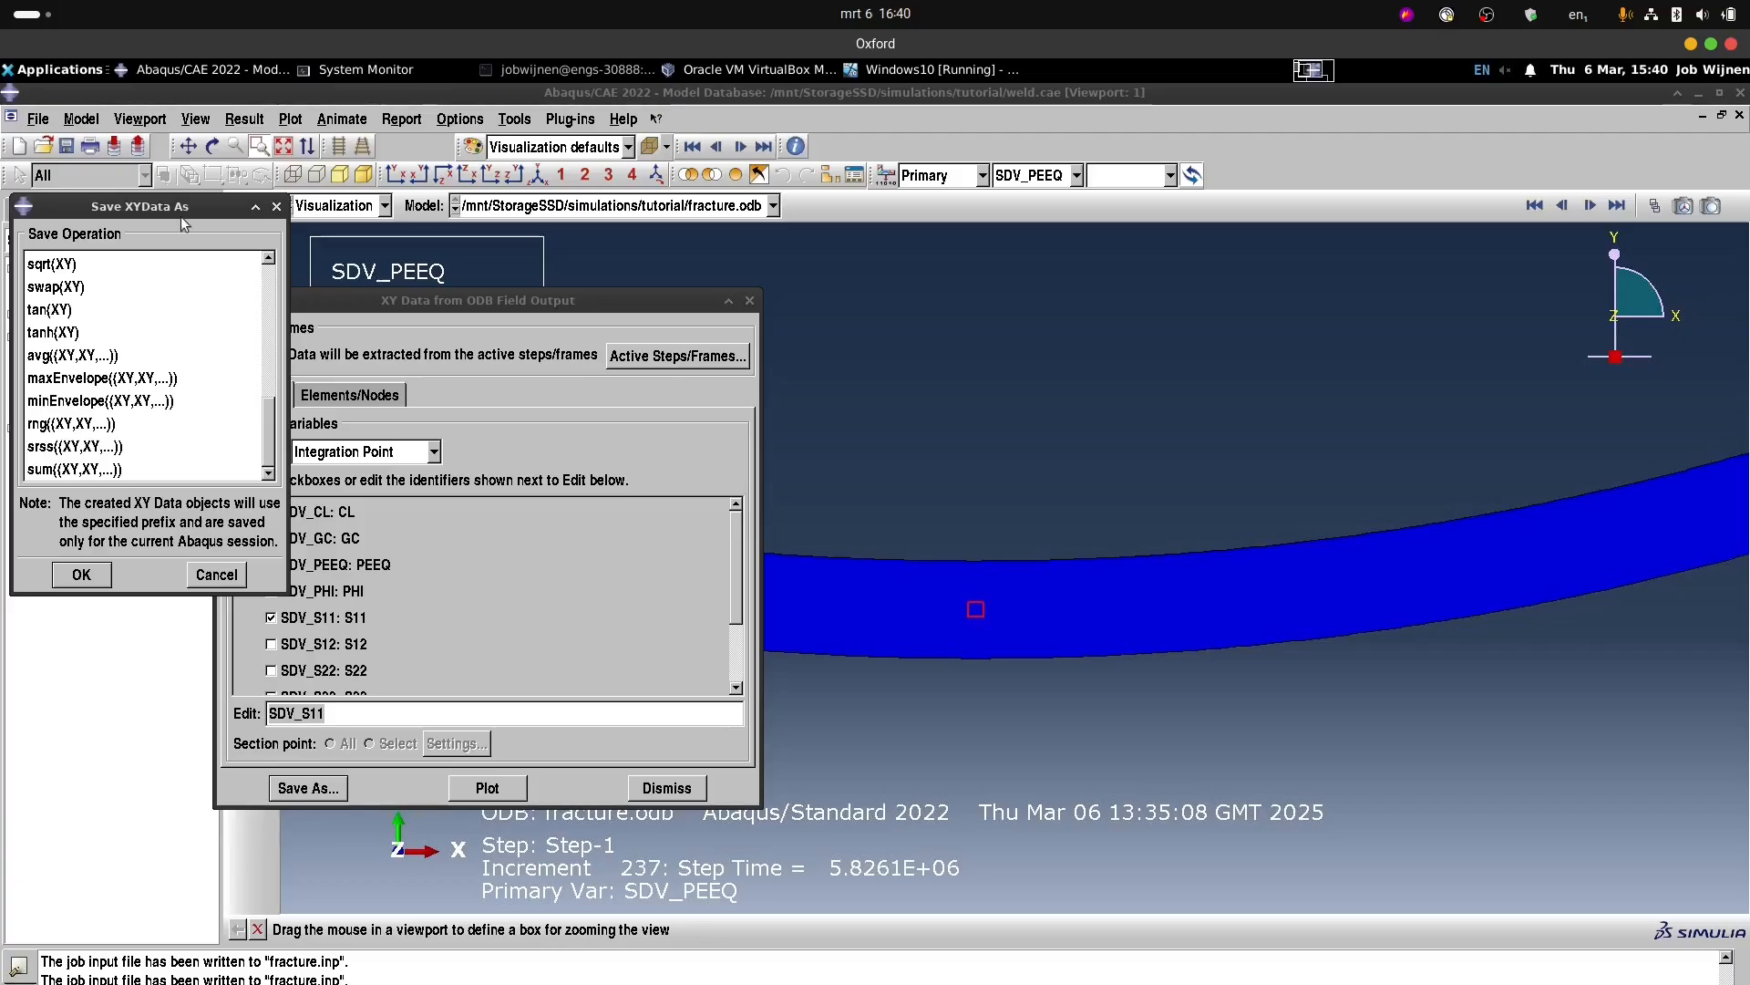
pyautogui.click(81, 357)
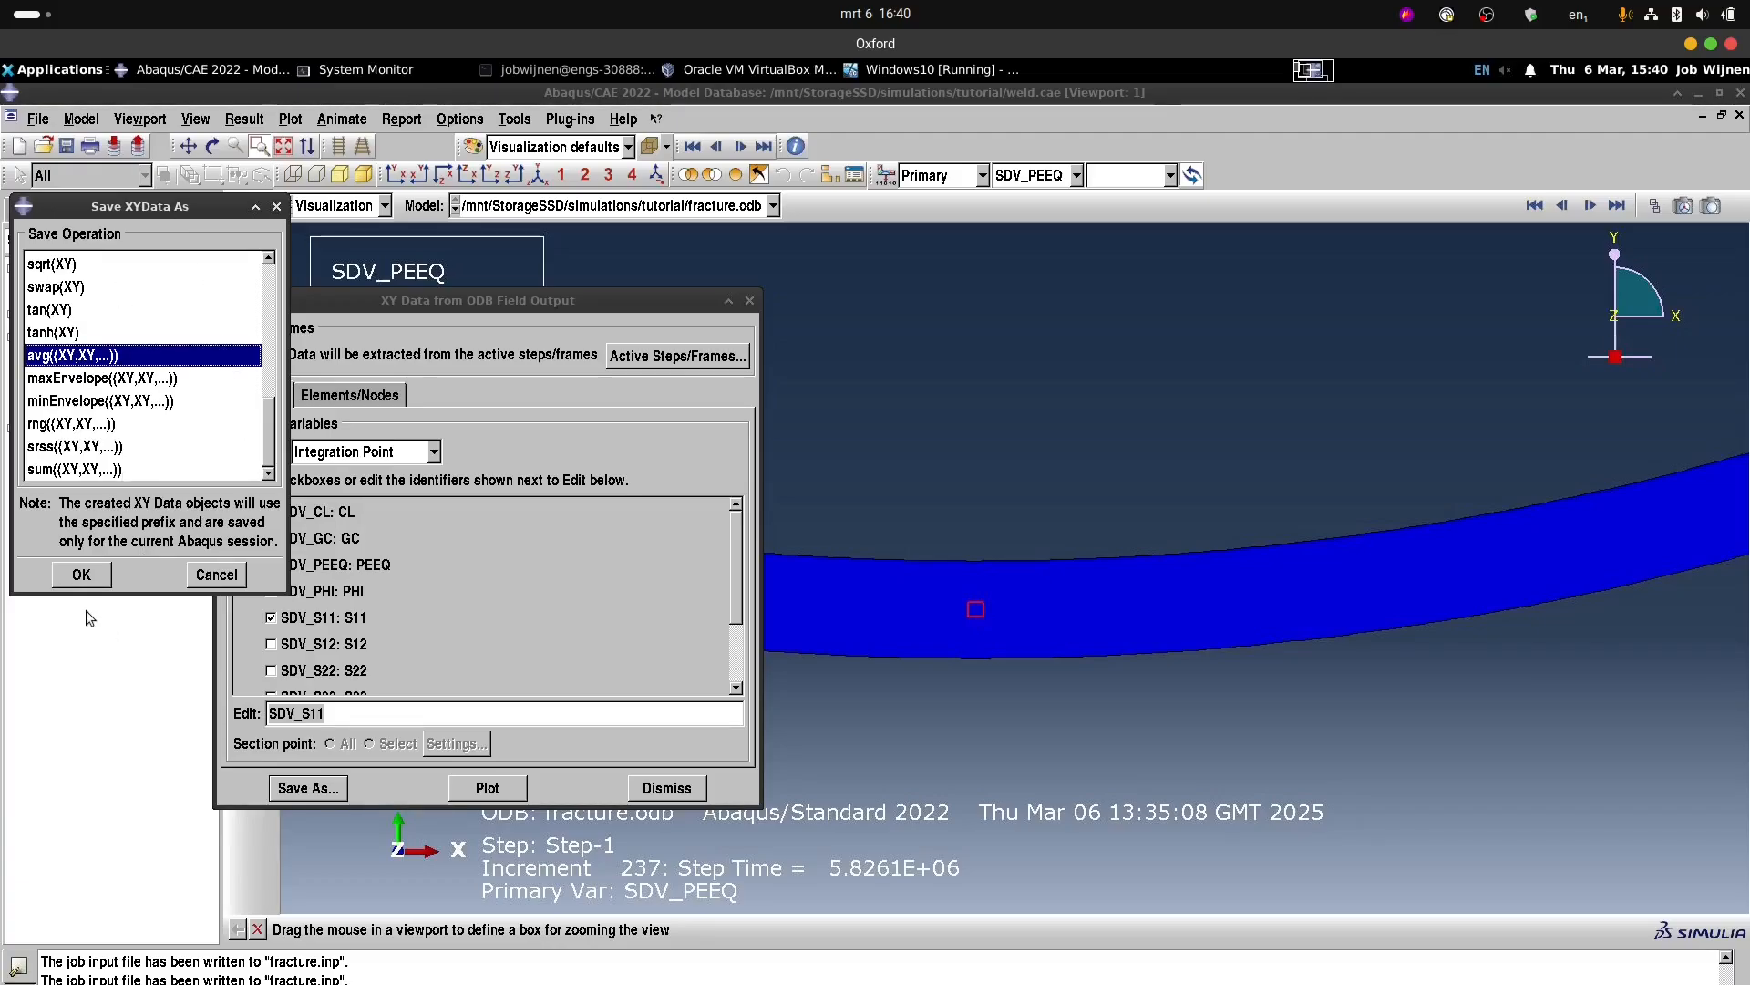
pyautogui.click(81, 574)
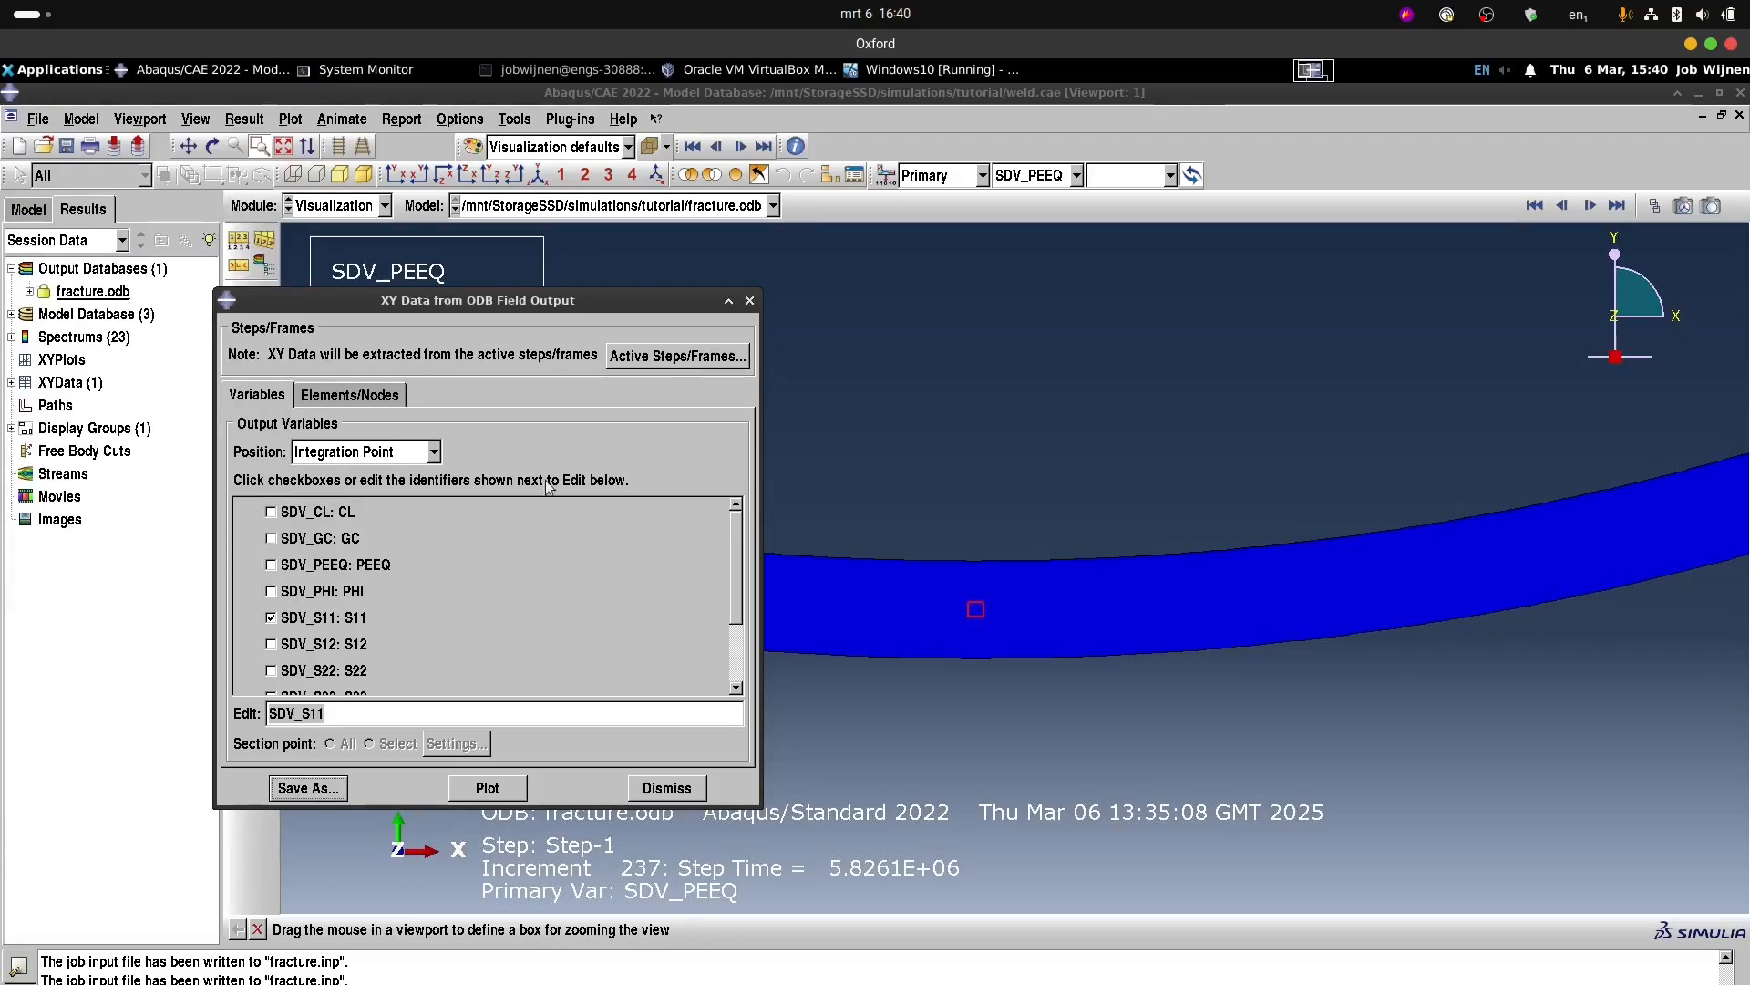
pyautogui.click(750, 301)
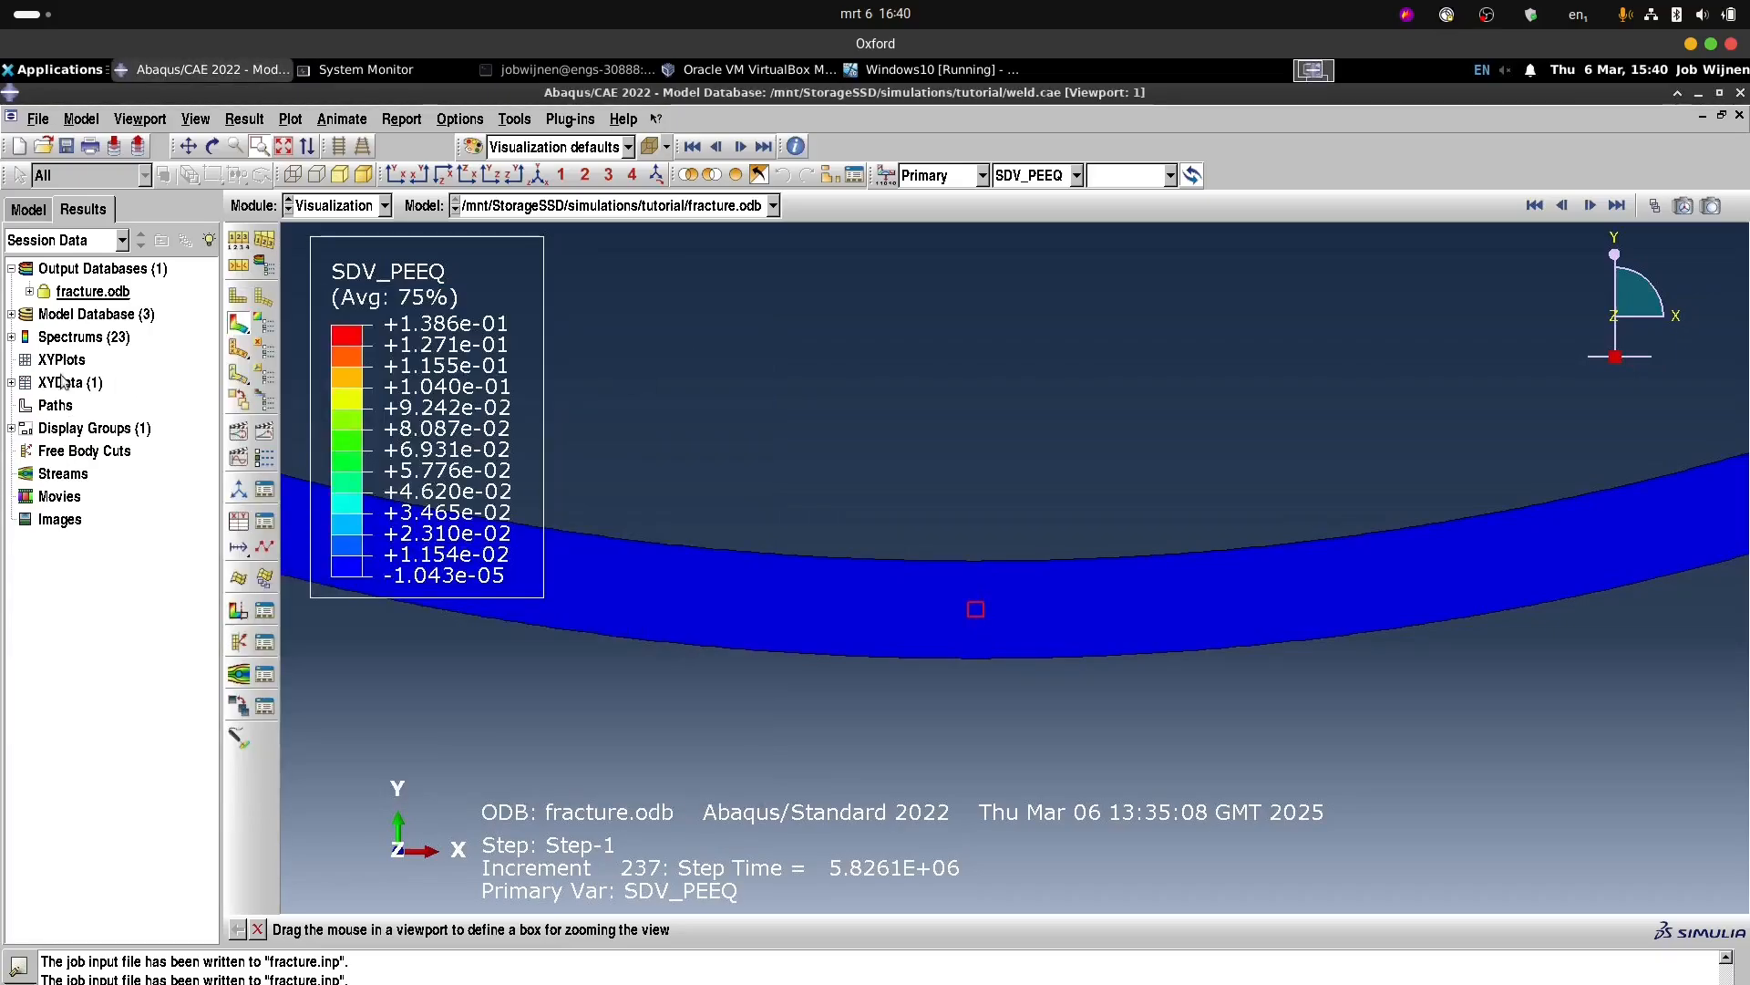
# Plot the saved average SDV_S11 curve from the session's XY data.
pyautogui.click(12, 383)
pyautogui.rightClick(82, 407)
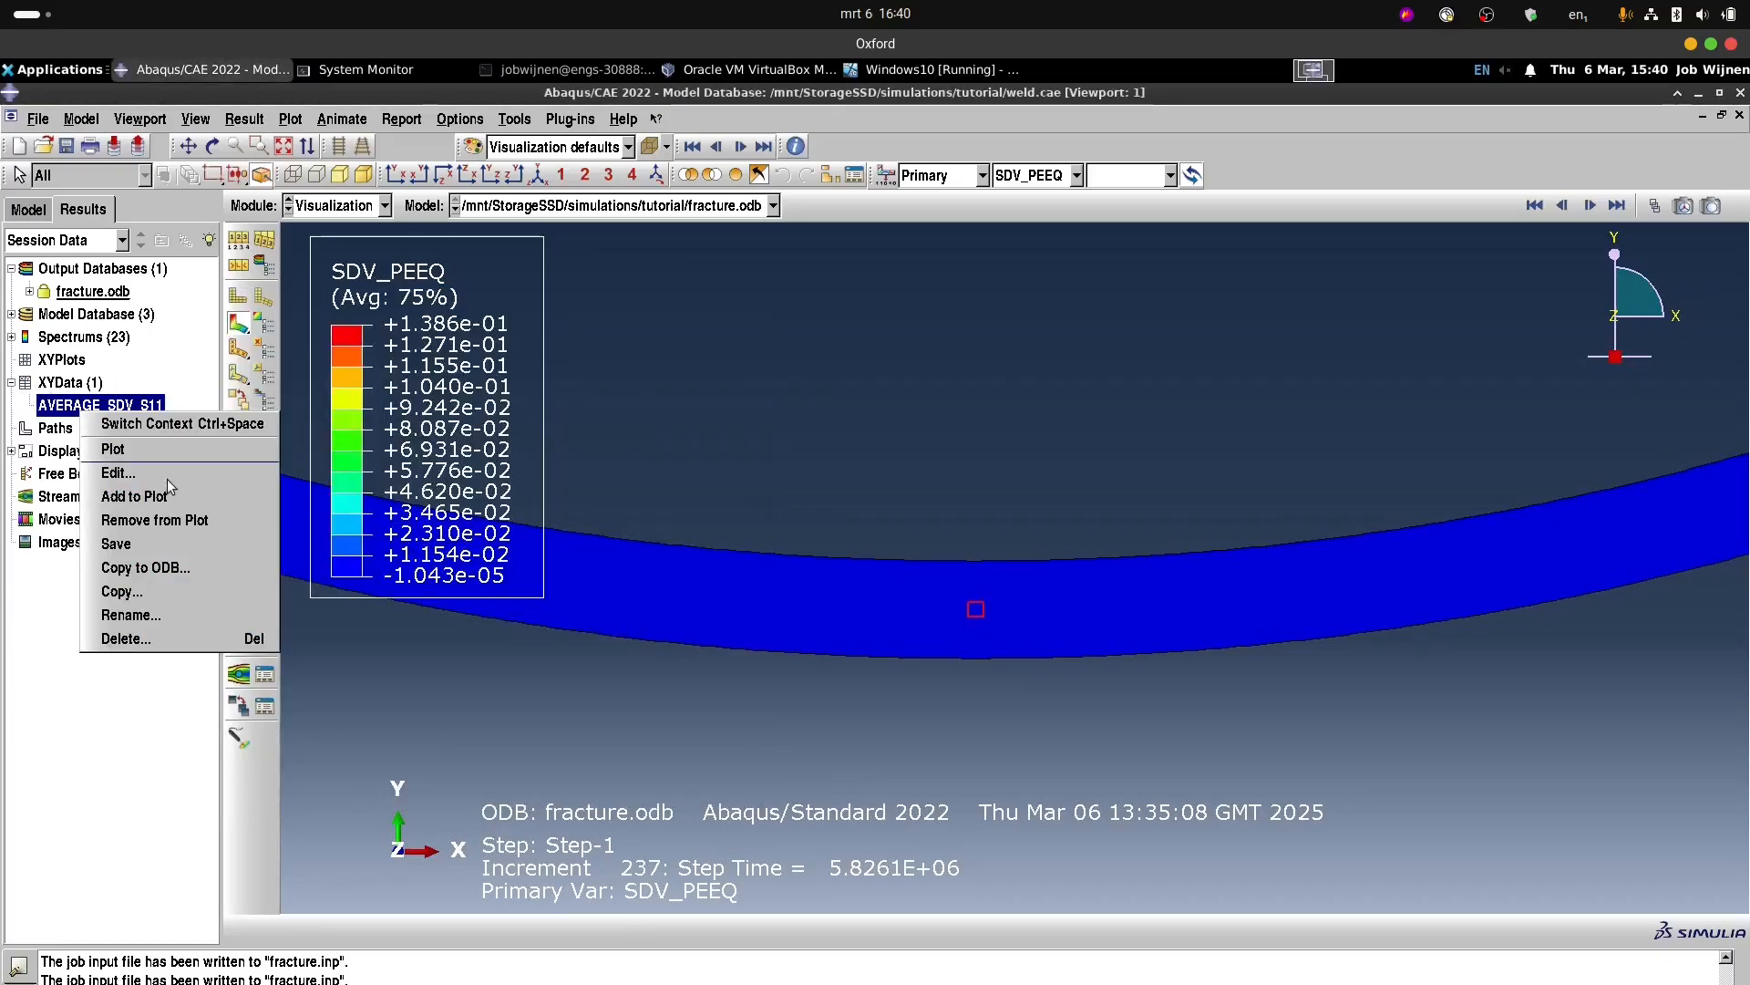
pyautogui.click(110, 446)
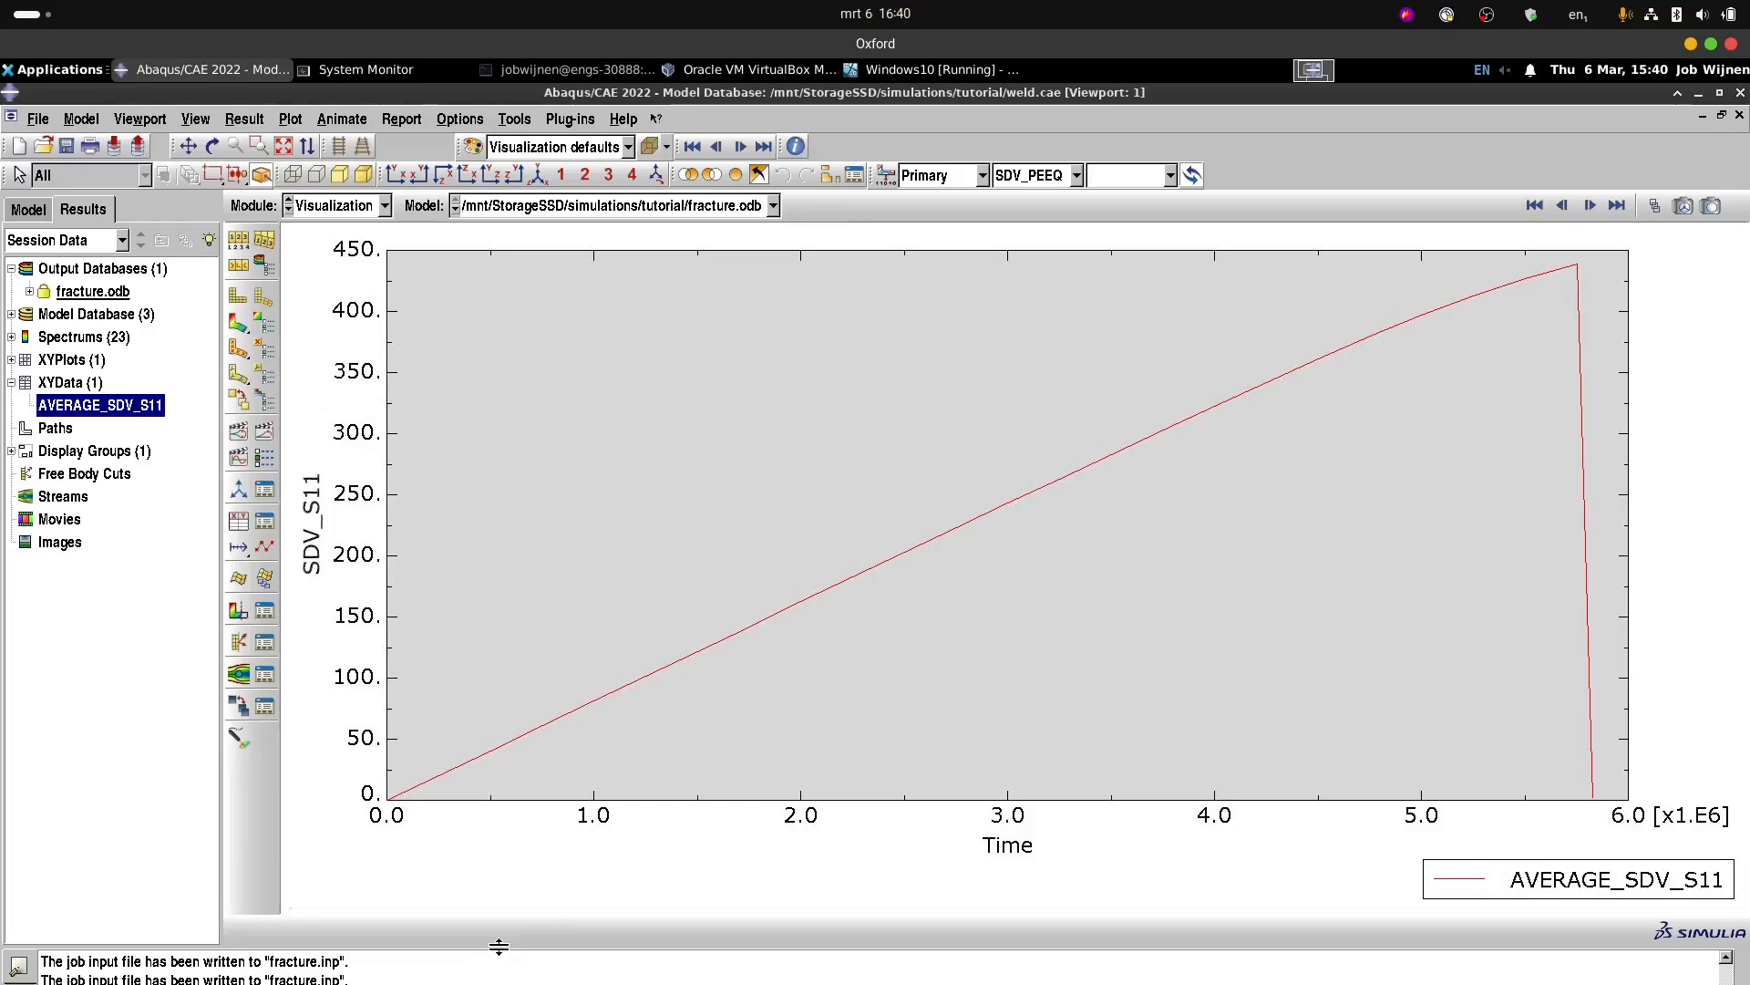